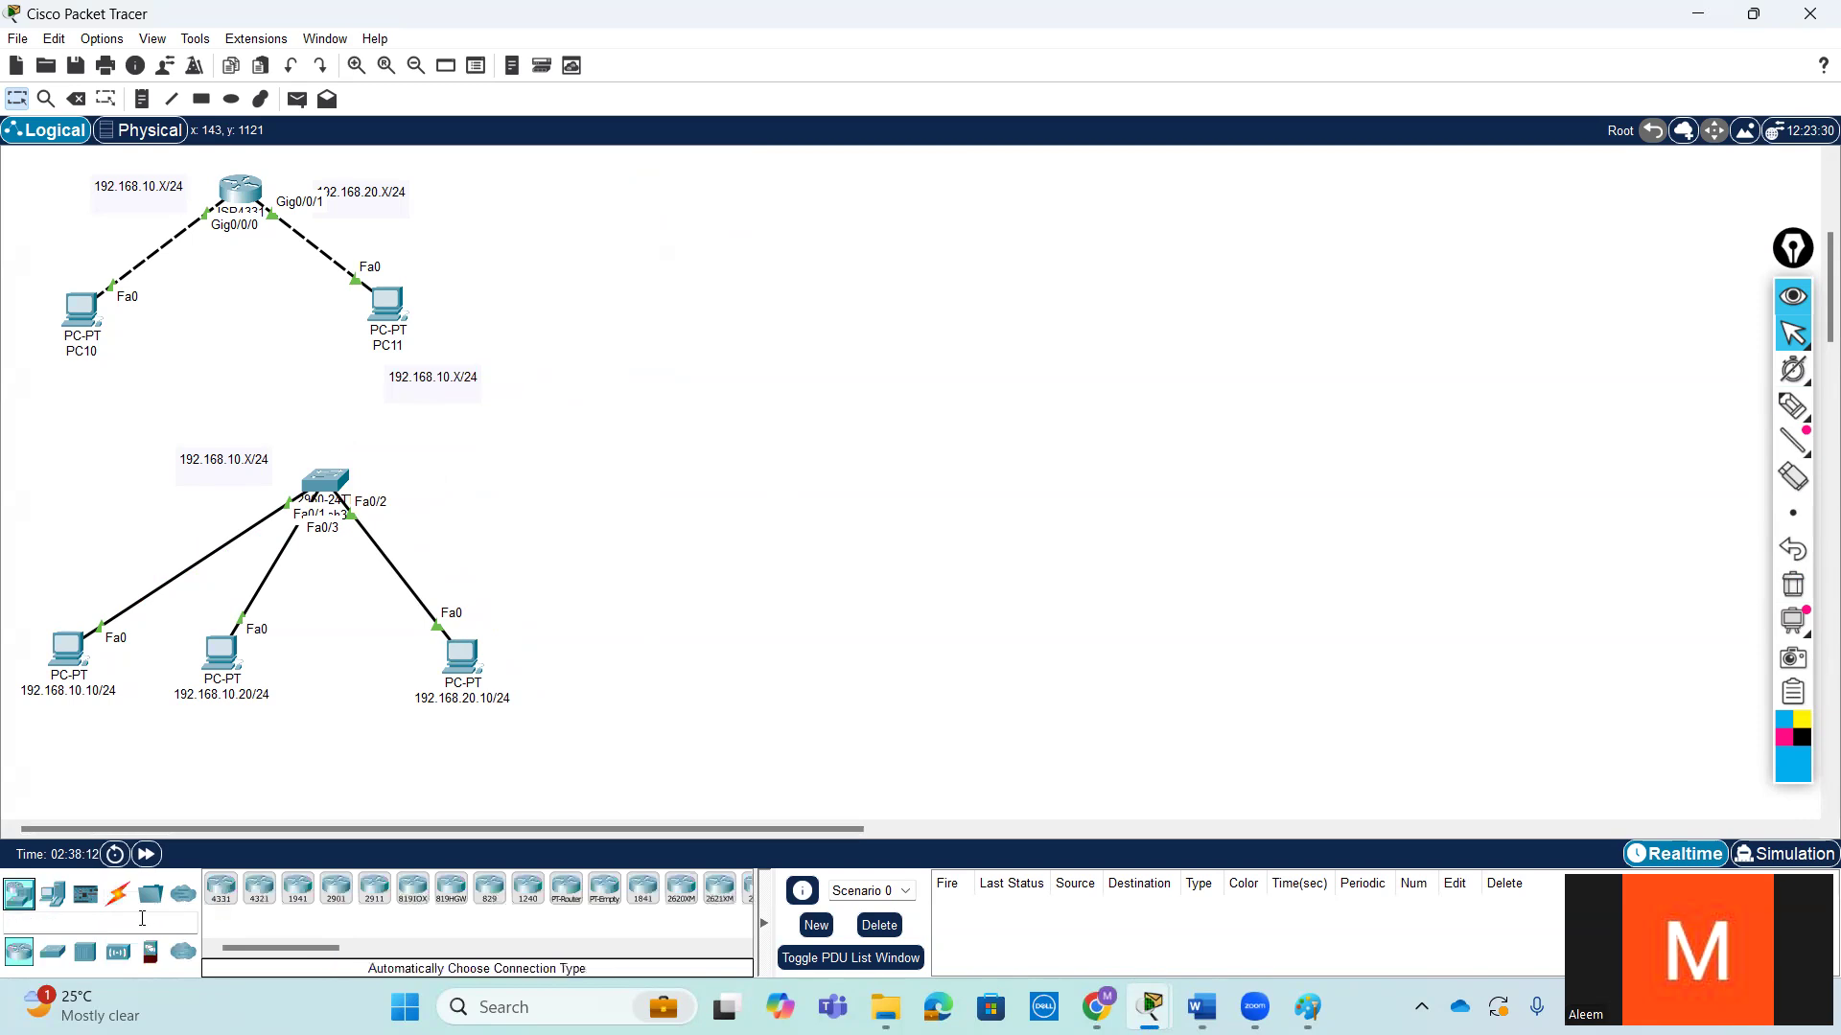
- Add a 2960 switch in the empty area beside the existing topology and place four PCs in a row below it
{"action": "left_click", "coordinate": [53, 951]}
{"action": "left_click_drag", "start_coordinate": [217, 905], "coordinate": [763, 497]}
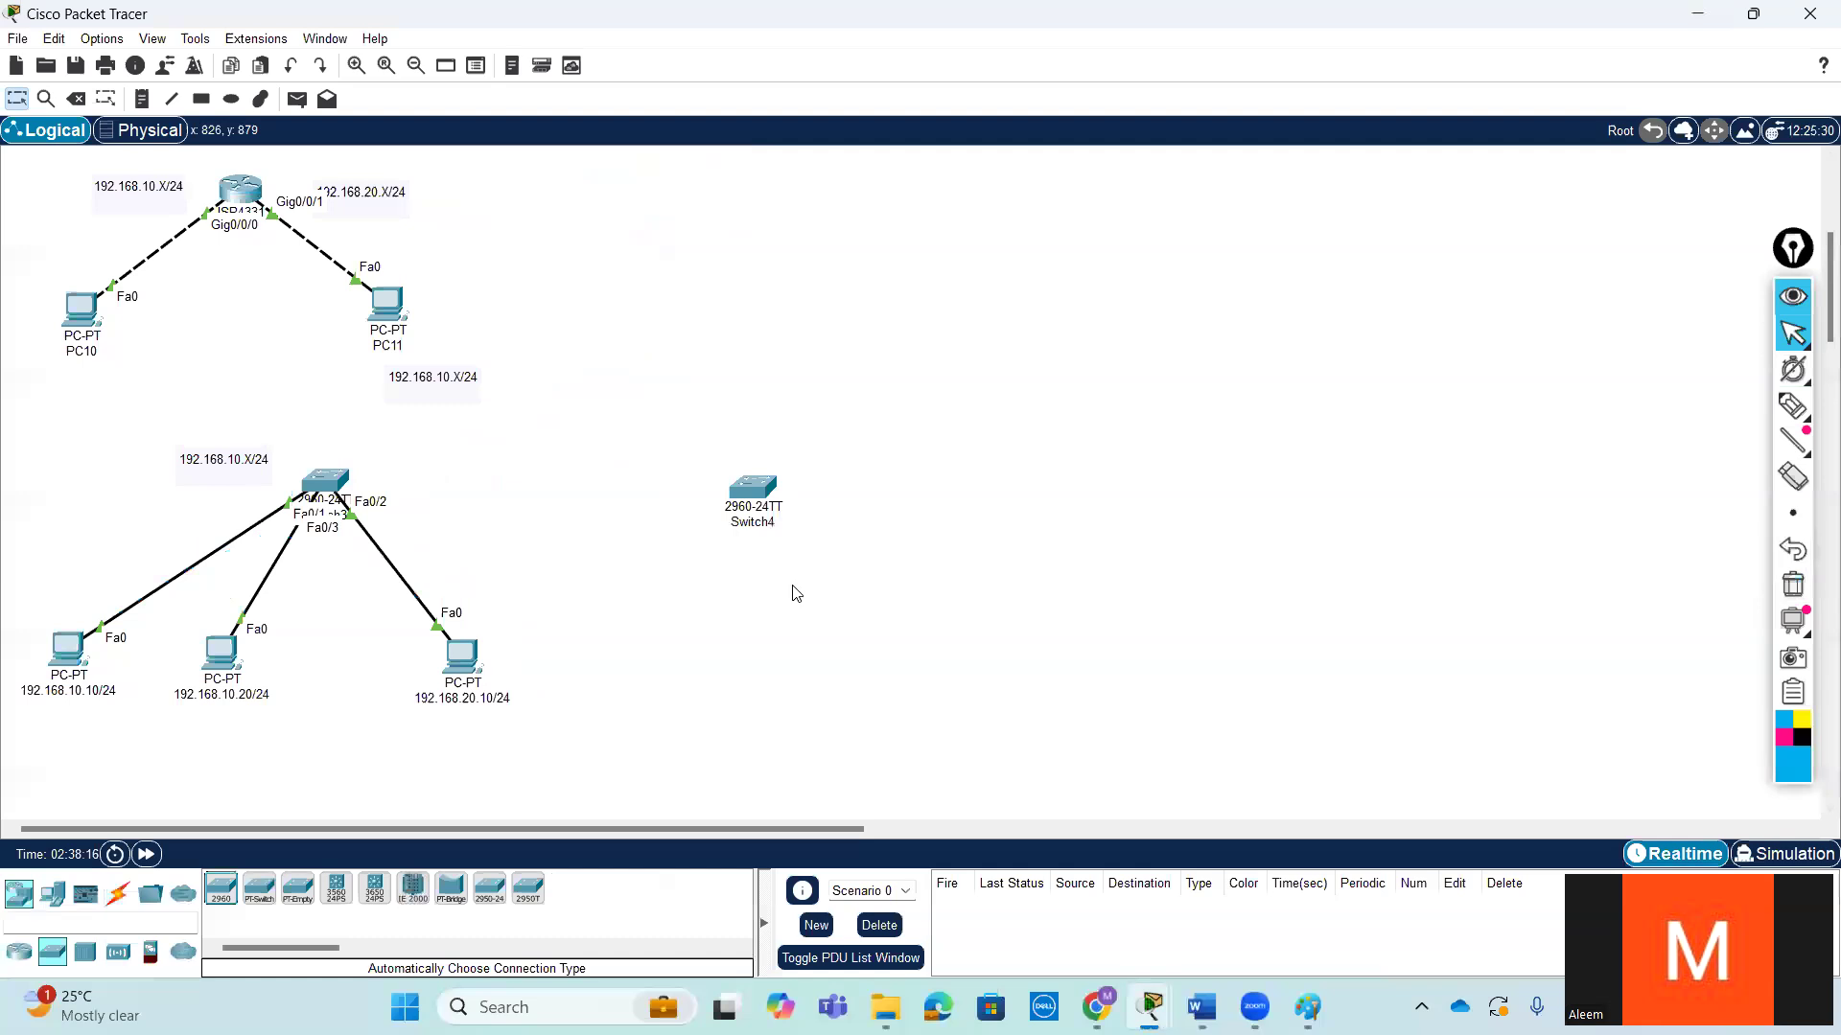
{"action": "left_click", "coordinate": [53, 897]}
{"action": "left_click", "coordinate": [221, 889]}
{"action": "left_click", "coordinate": [675, 667]}
{"action": "left_click", "coordinate": [785, 663]}
{"action": "left_click", "coordinate": [901, 668]}
{"action": "left_click", "coordinate": [1016, 665]}
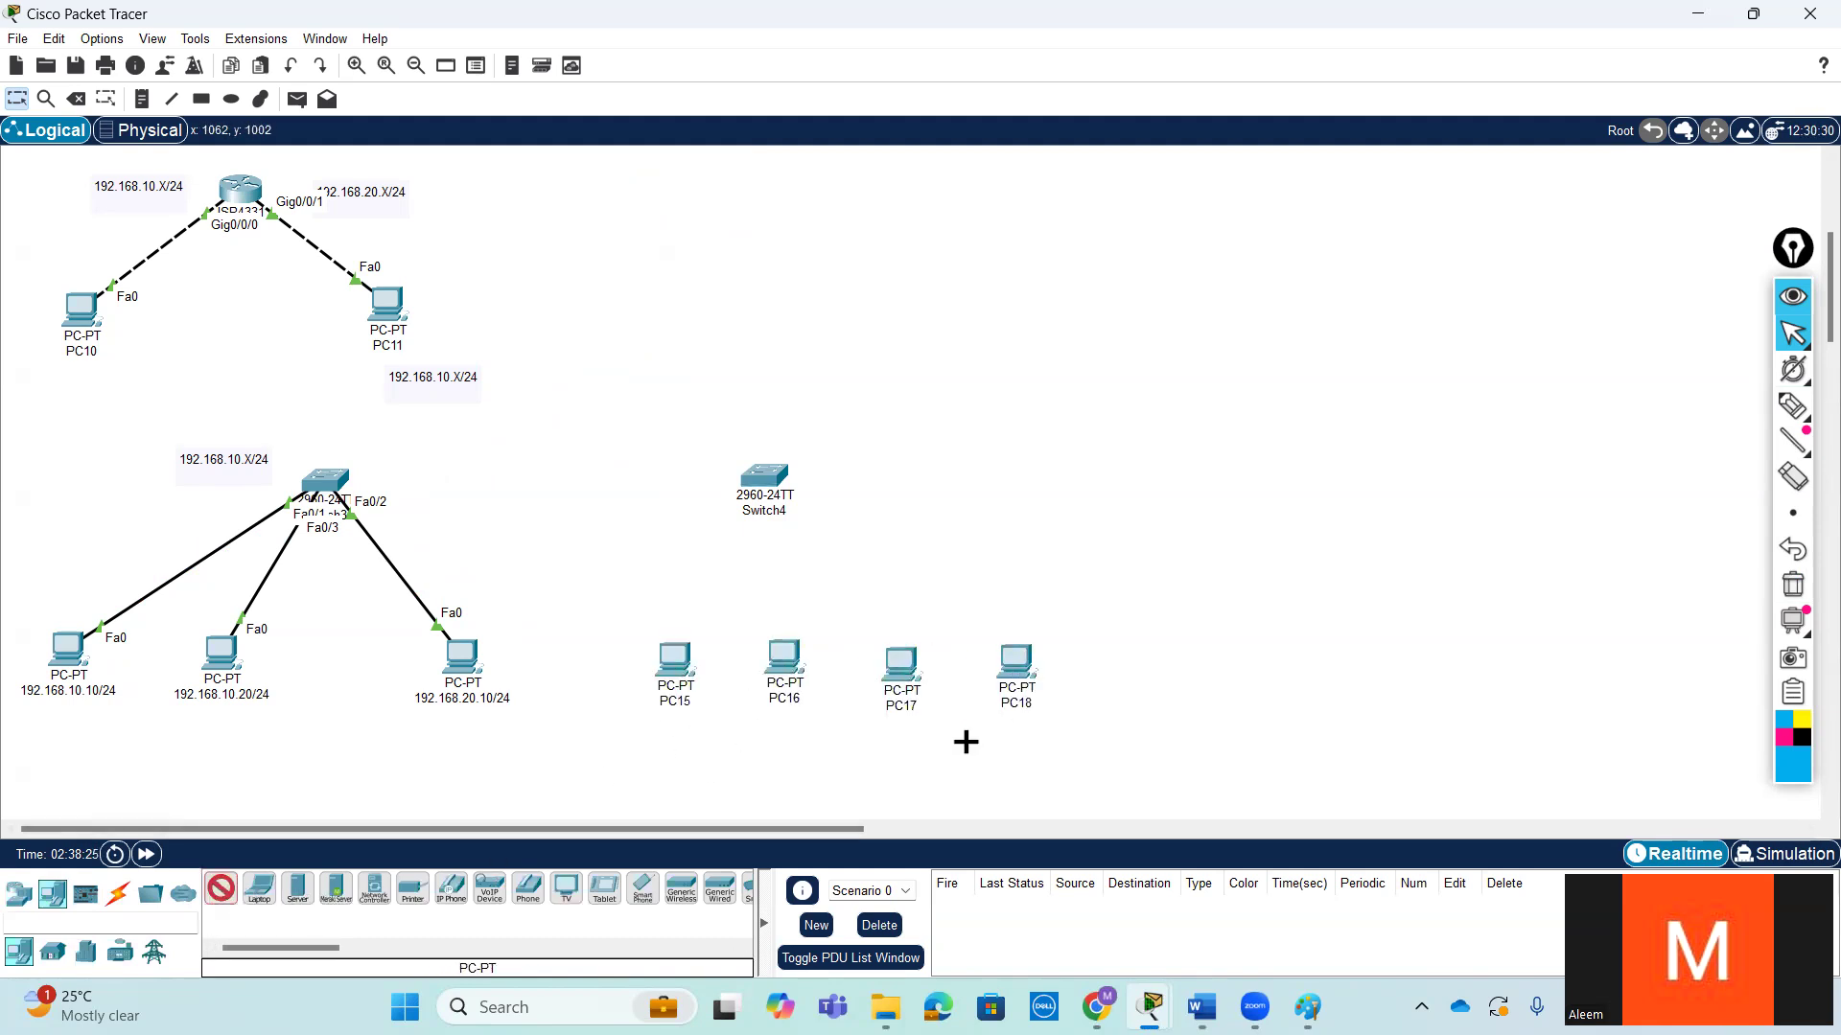
- Connect the new switch to each of the four new PCs, PC15 through PC18, using automatically chosen cables
{"action": "left_click", "coordinate": [118, 894]}
{"action": "left_click", "coordinate": [237, 890]}
{"action": "left_click", "coordinate": [775, 482]}
{"action": "left_click", "coordinate": [215, 889]}
{"action": "left_click", "coordinate": [792, 479]}
{"action": "left_click", "coordinate": [783, 654]}
{"action": "left_click", "coordinate": [221, 889]}
{"action": "left_click", "coordinate": [792, 482]}
{"action": "left_click", "coordinate": [906, 664]}
{"action": "left_click", "coordinate": [782, 474]}
{"action": "left_click", "coordinate": [1018, 660]}
{"action": "key", "text": "Escape"}
- Rearrange the workspace by repositioning the two switches, moving both lower 192.168.10.X/24 notes aside, and shifting the 192.168.20.10/24 PC closer to its neighbour
{"action": "left_click_drag", "start_coordinate": [778, 472], "coordinate": [864, 445]}
{"action": "left_click_drag", "start_coordinate": [306, 474], "coordinate": [184, 448]}
{"action": "left_click_drag", "start_coordinate": [433, 376], "coordinate": [647, 220]}
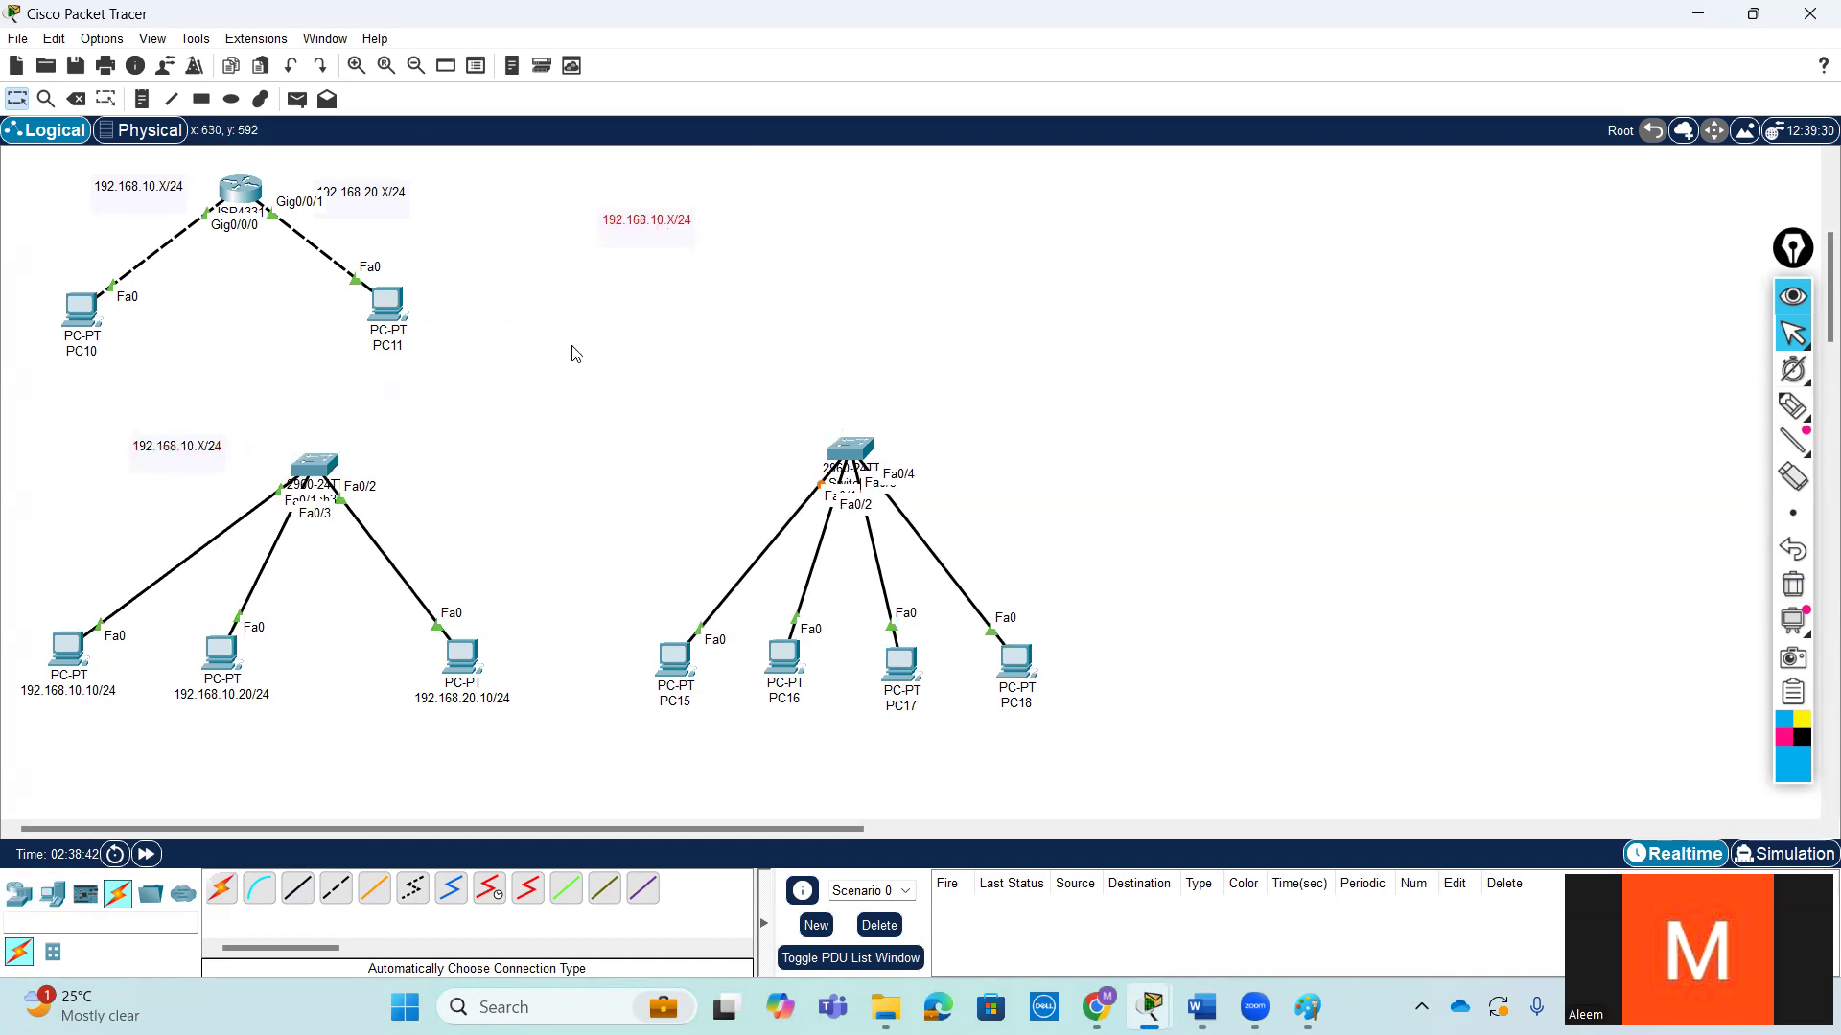
{"action": "left_click_drag", "start_coordinate": [177, 450], "coordinate": [28, 445]}
{"action": "left_click_drag", "start_coordinate": [449, 666], "coordinate": [374, 664]}
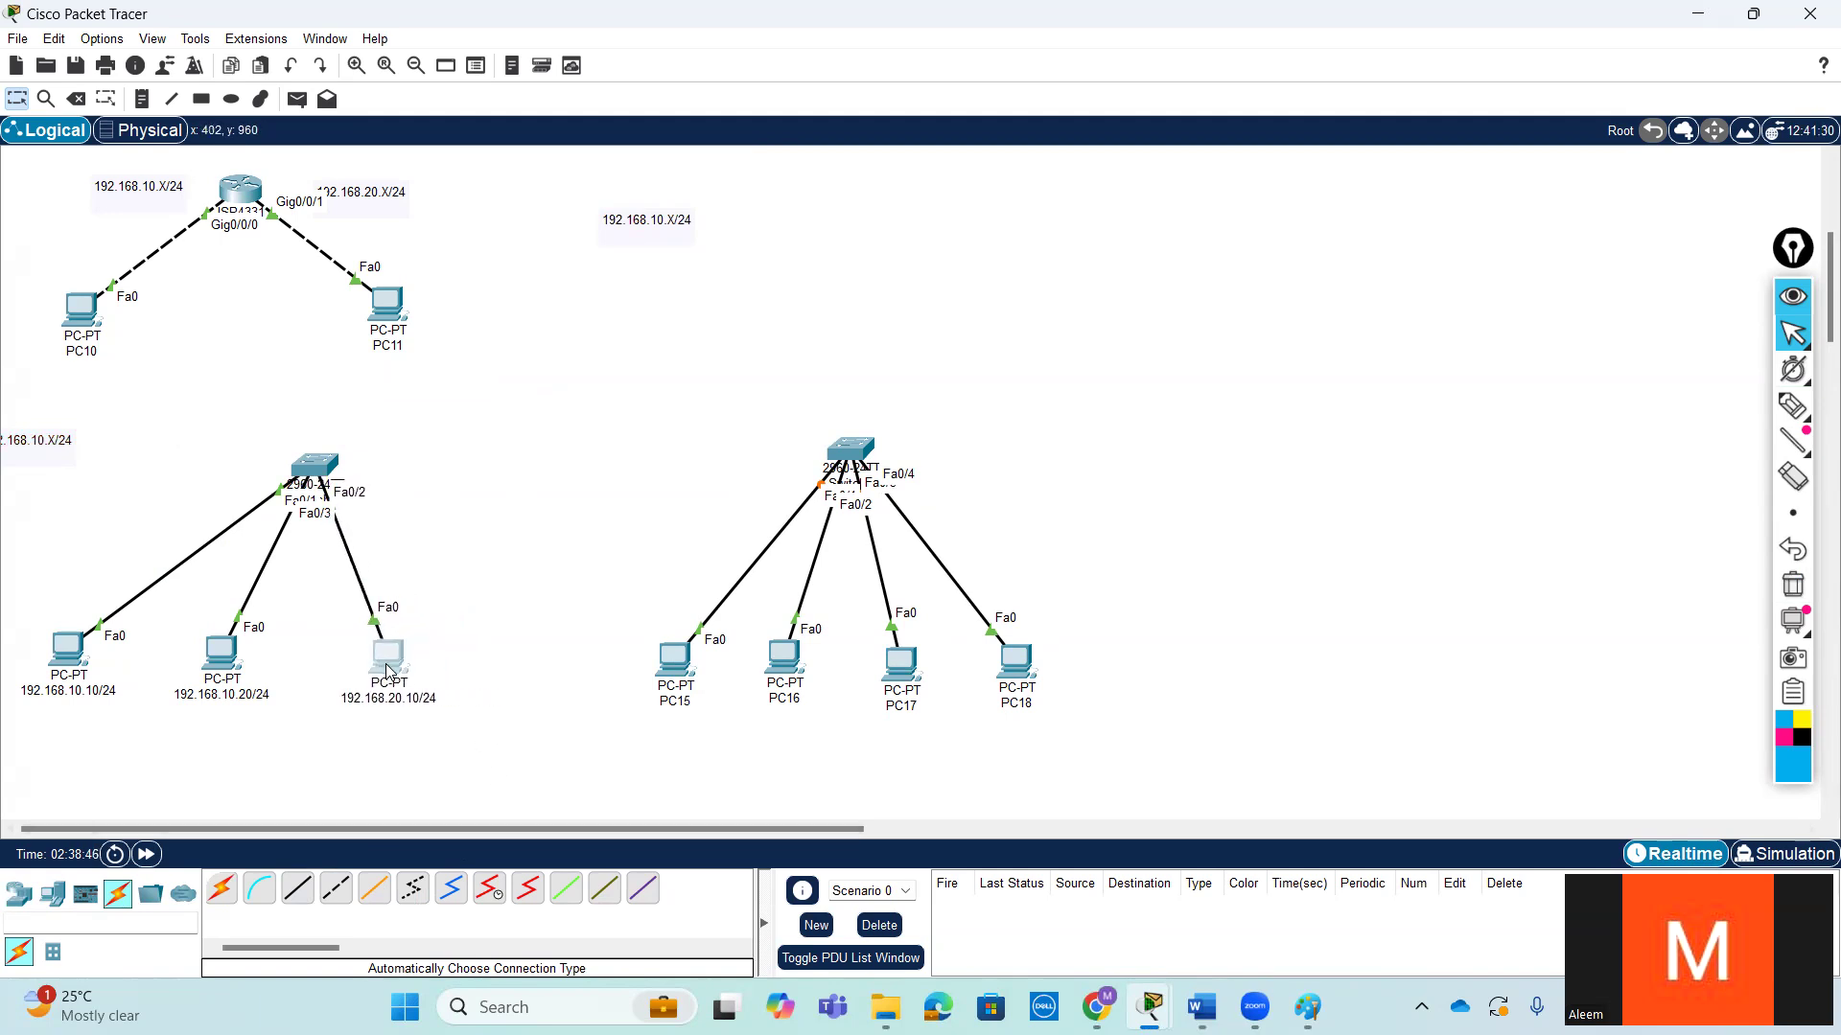
- Add a PC beside the 192.168.20.10/24 PC and cable it to the original switch with an automatically chosen connection
{"action": "left_click", "coordinate": [57, 901]}
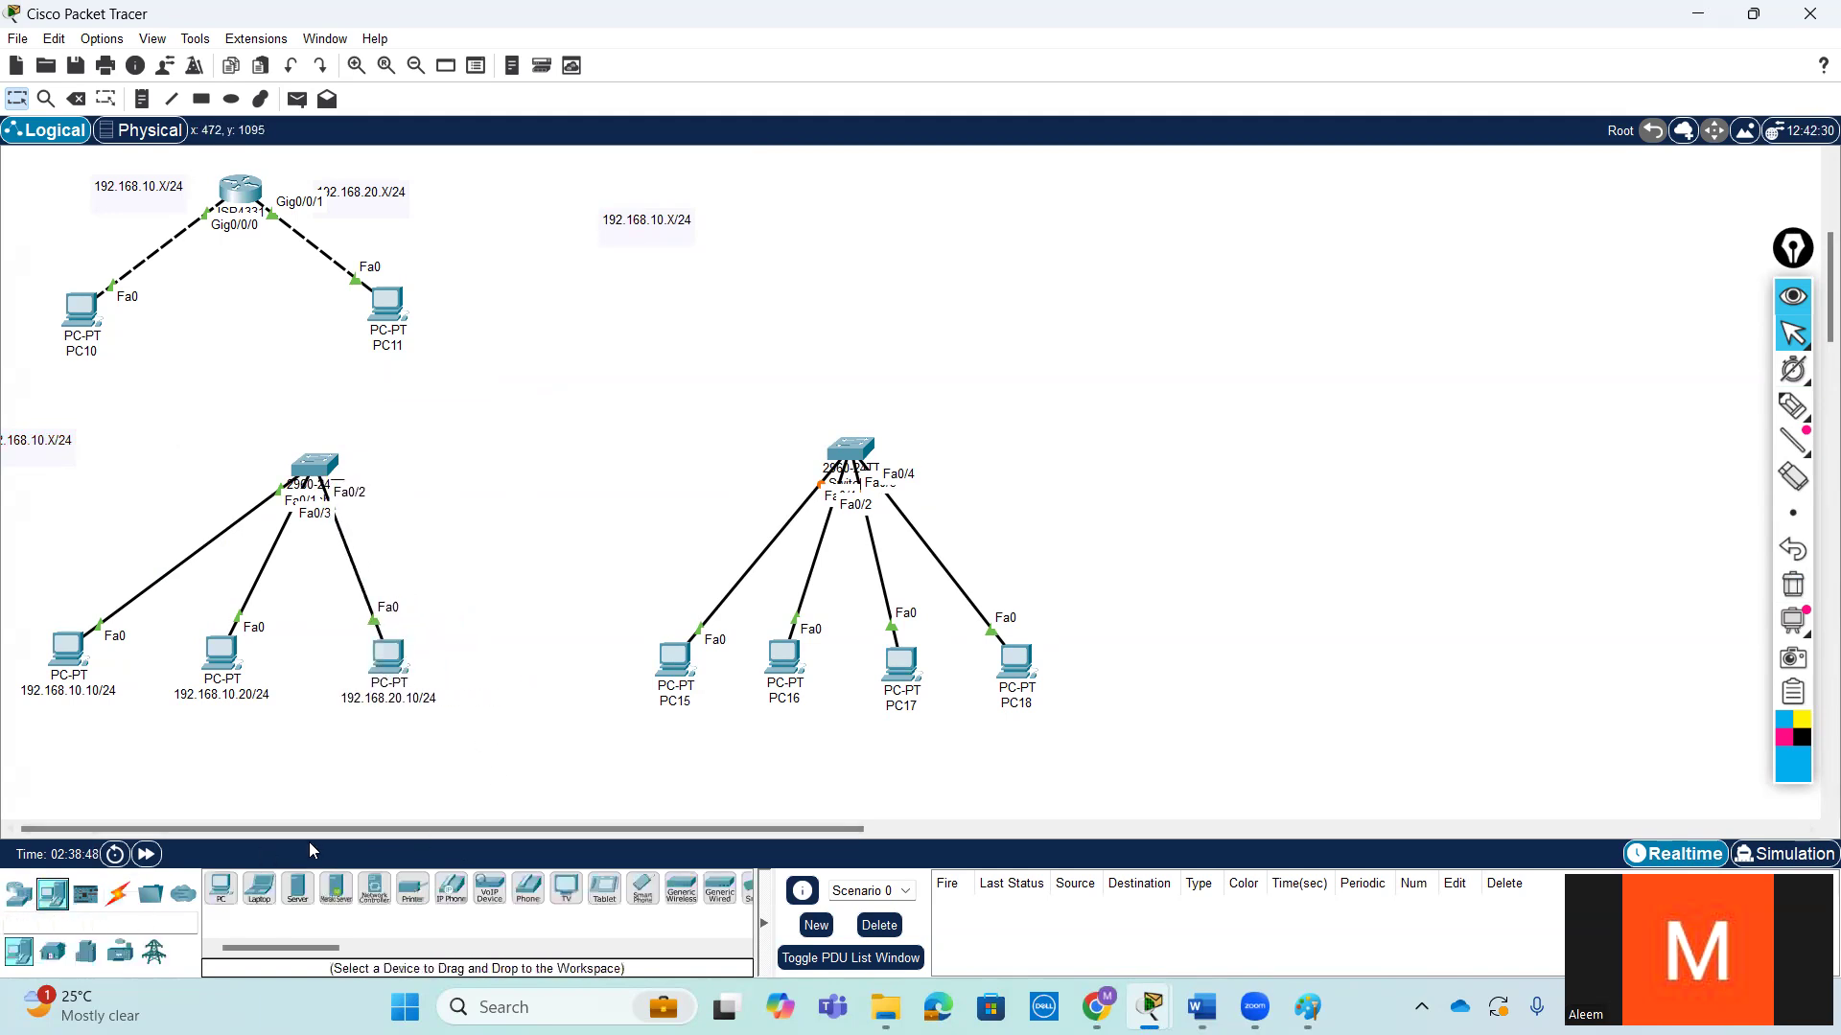
{"action": "left_click", "coordinate": [221, 889]}
{"action": "left_click", "coordinate": [483, 650]}
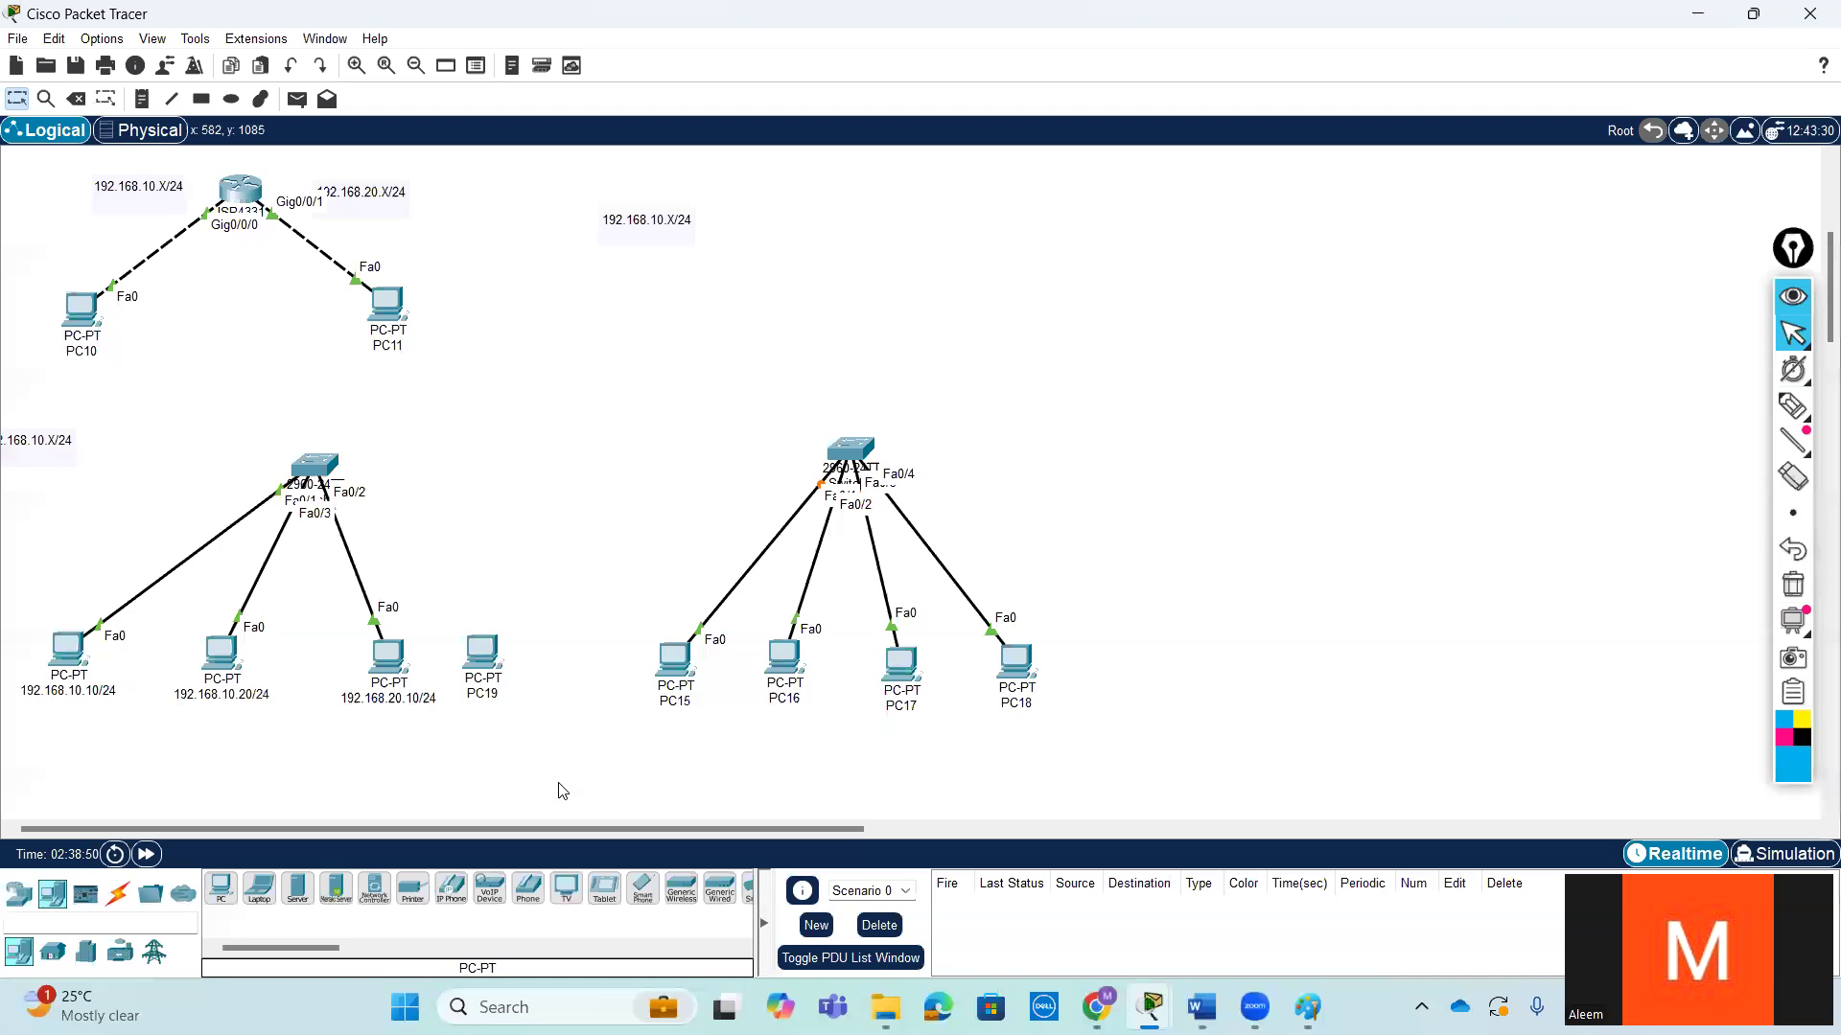
{"action": "left_click", "coordinate": [118, 895]}
{"action": "left_click", "coordinate": [221, 889]}
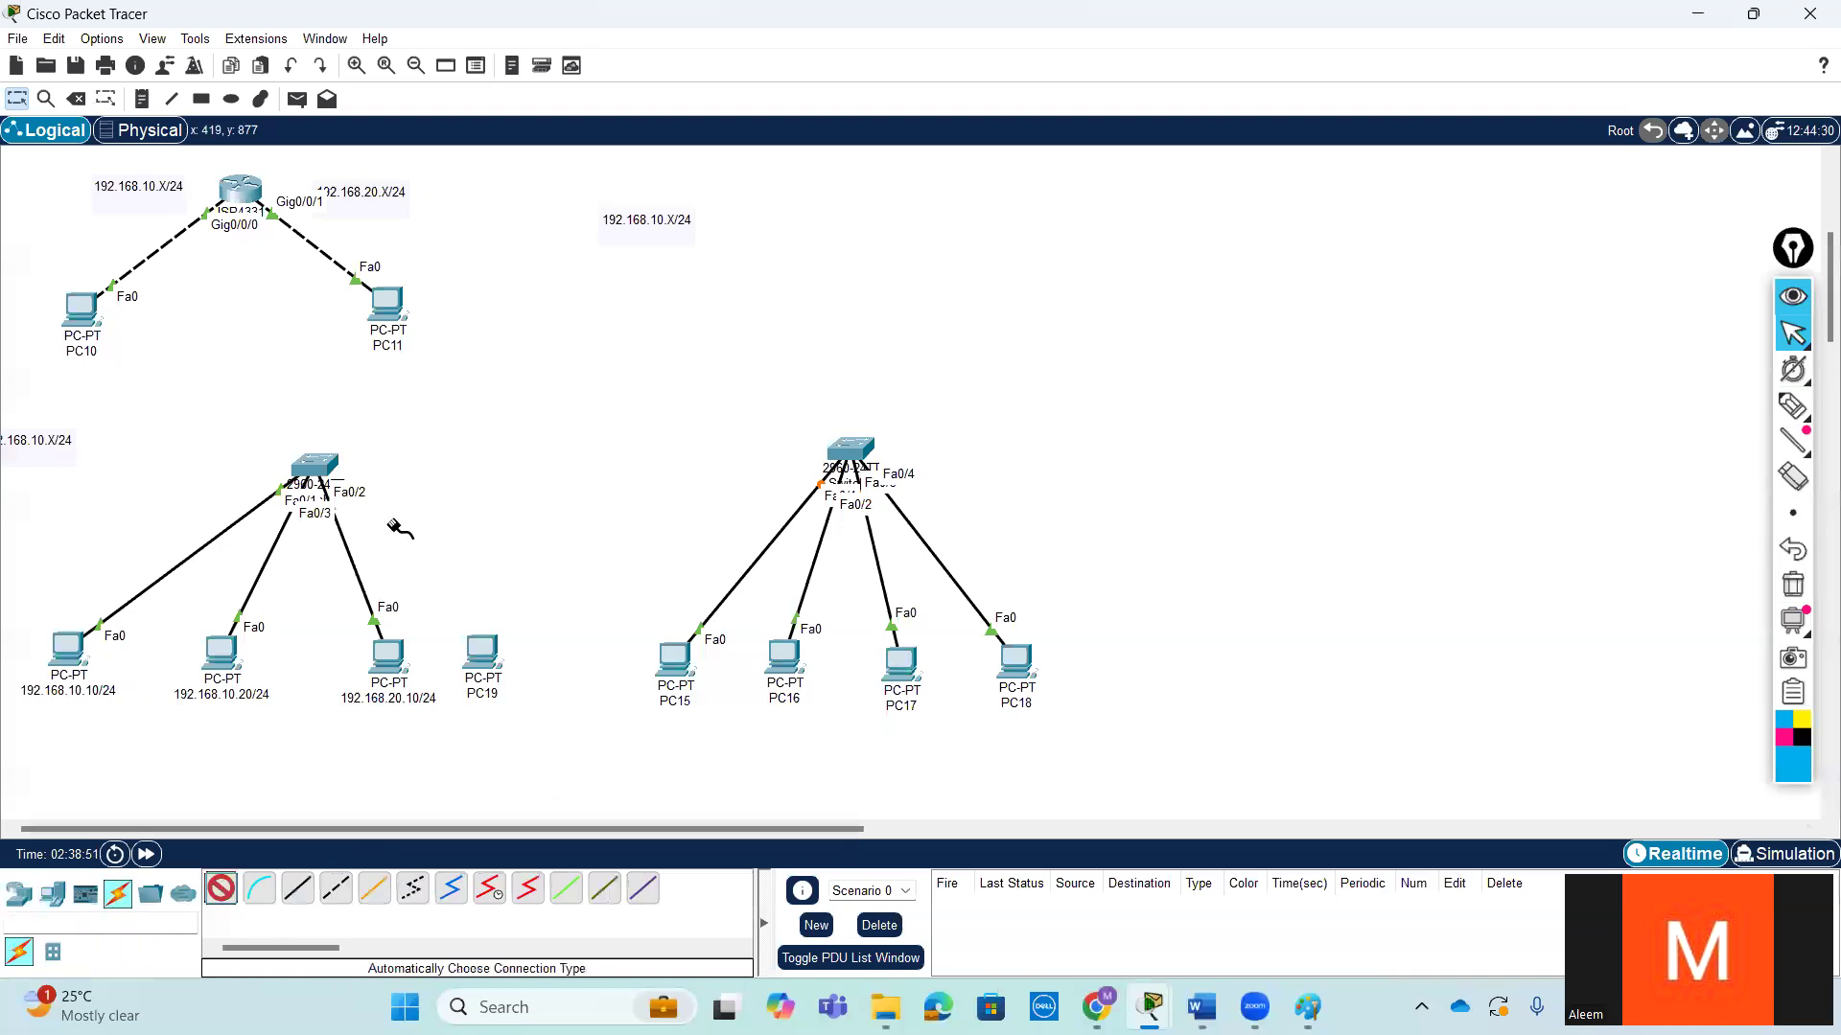
{"action": "left_click", "coordinate": [326, 468]}
{"action": "left_click", "coordinate": [486, 651]}
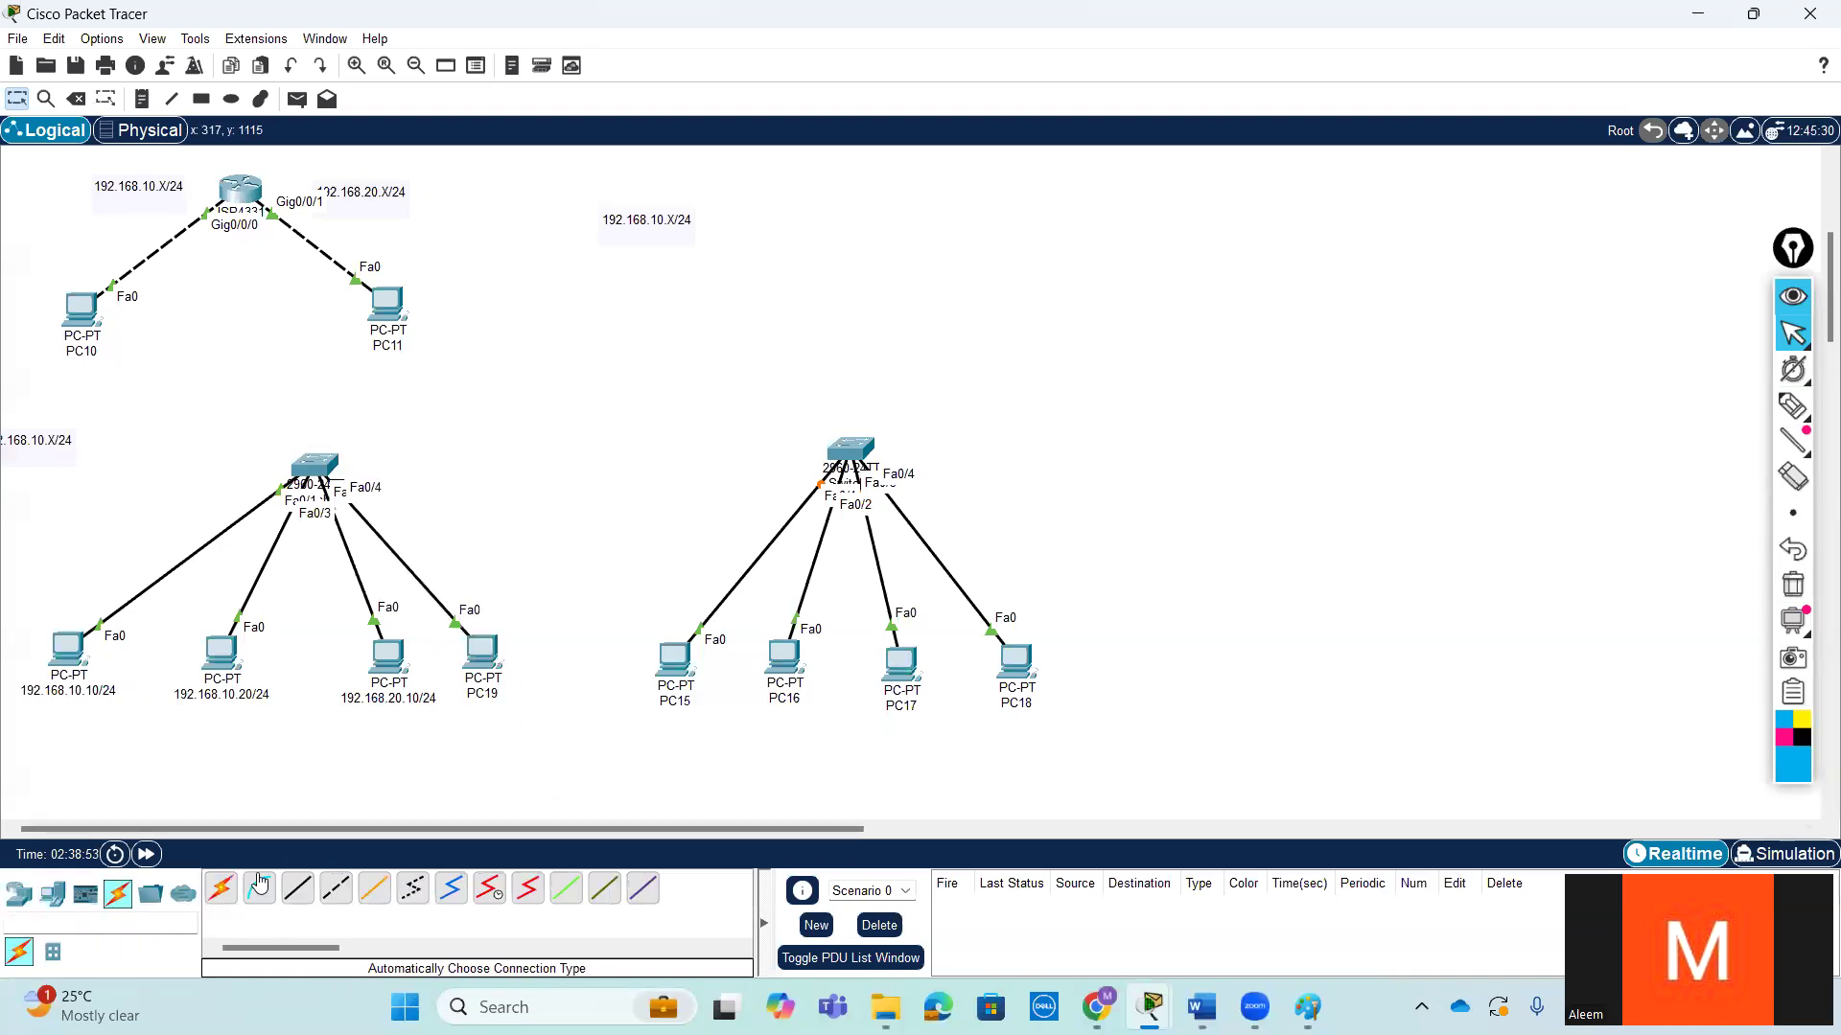
- Connect the two switches with an automatically chosen cable and raise the original switch slightly to level the link
{"action": "left_click", "coordinate": [220, 889]}
{"action": "left_click", "coordinate": [326, 469]}
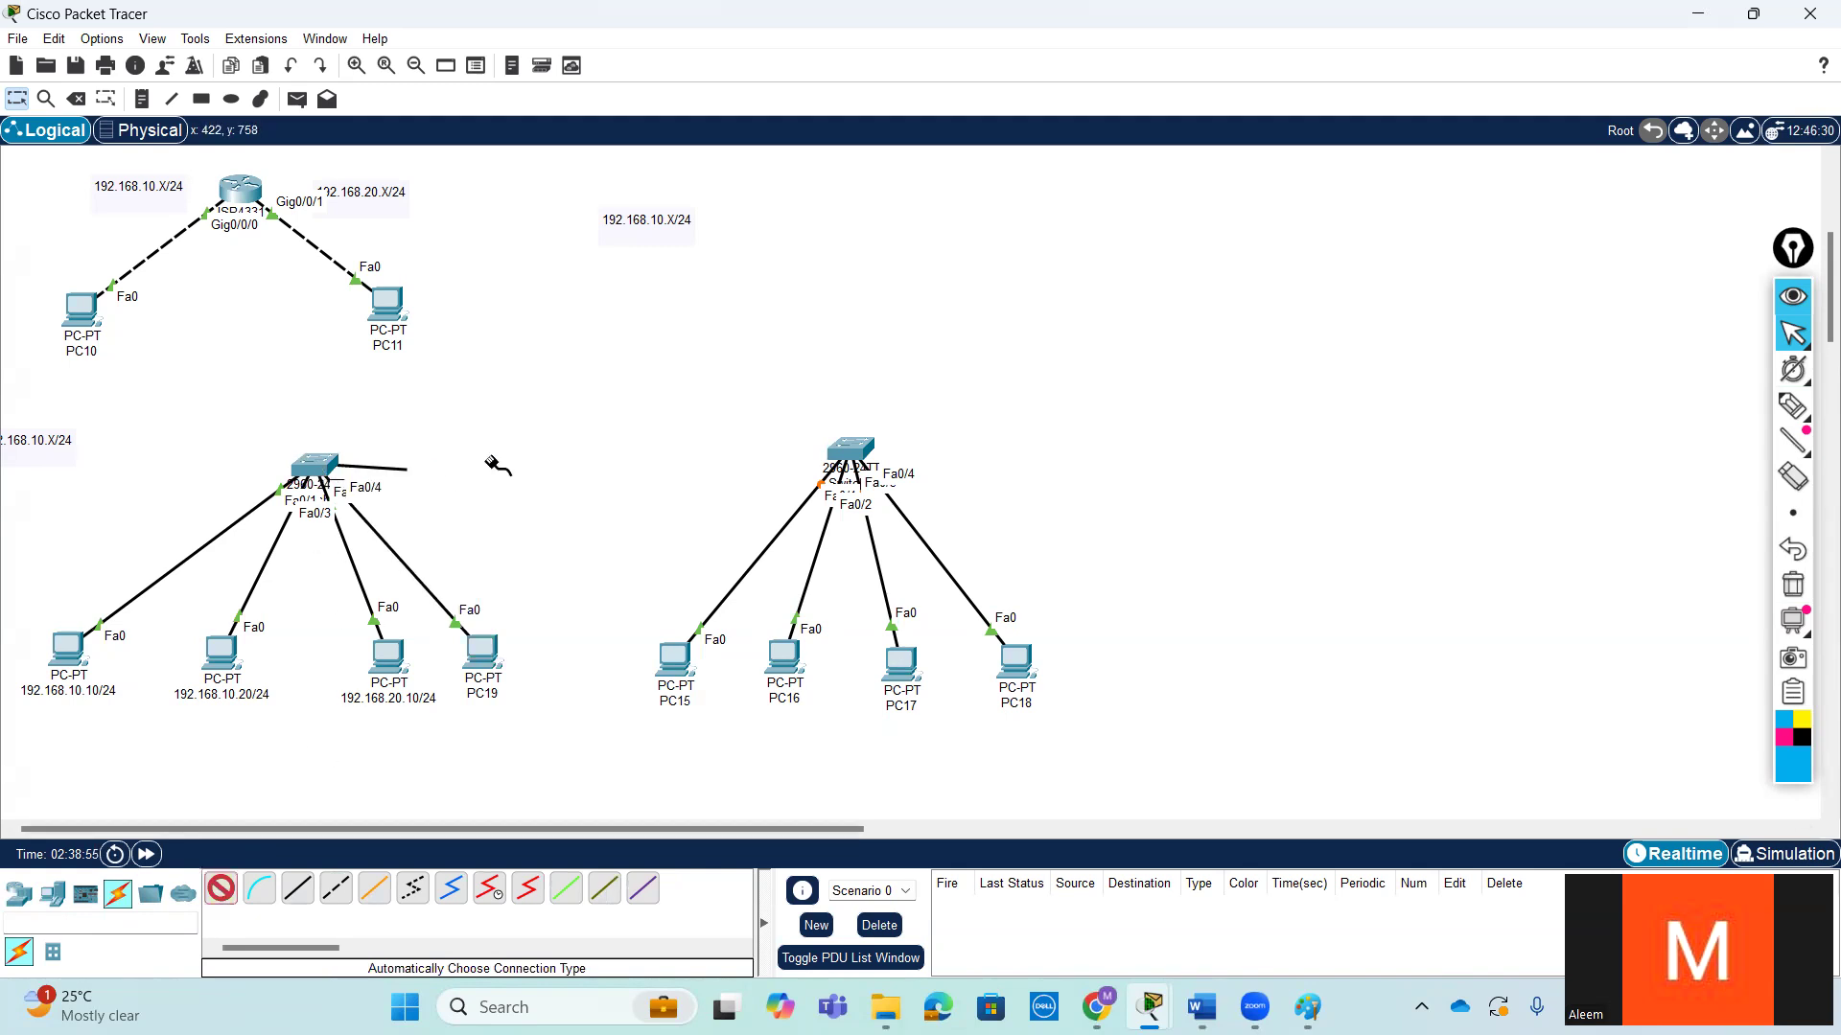
{"action": "left_click", "coordinate": [850, 448]}
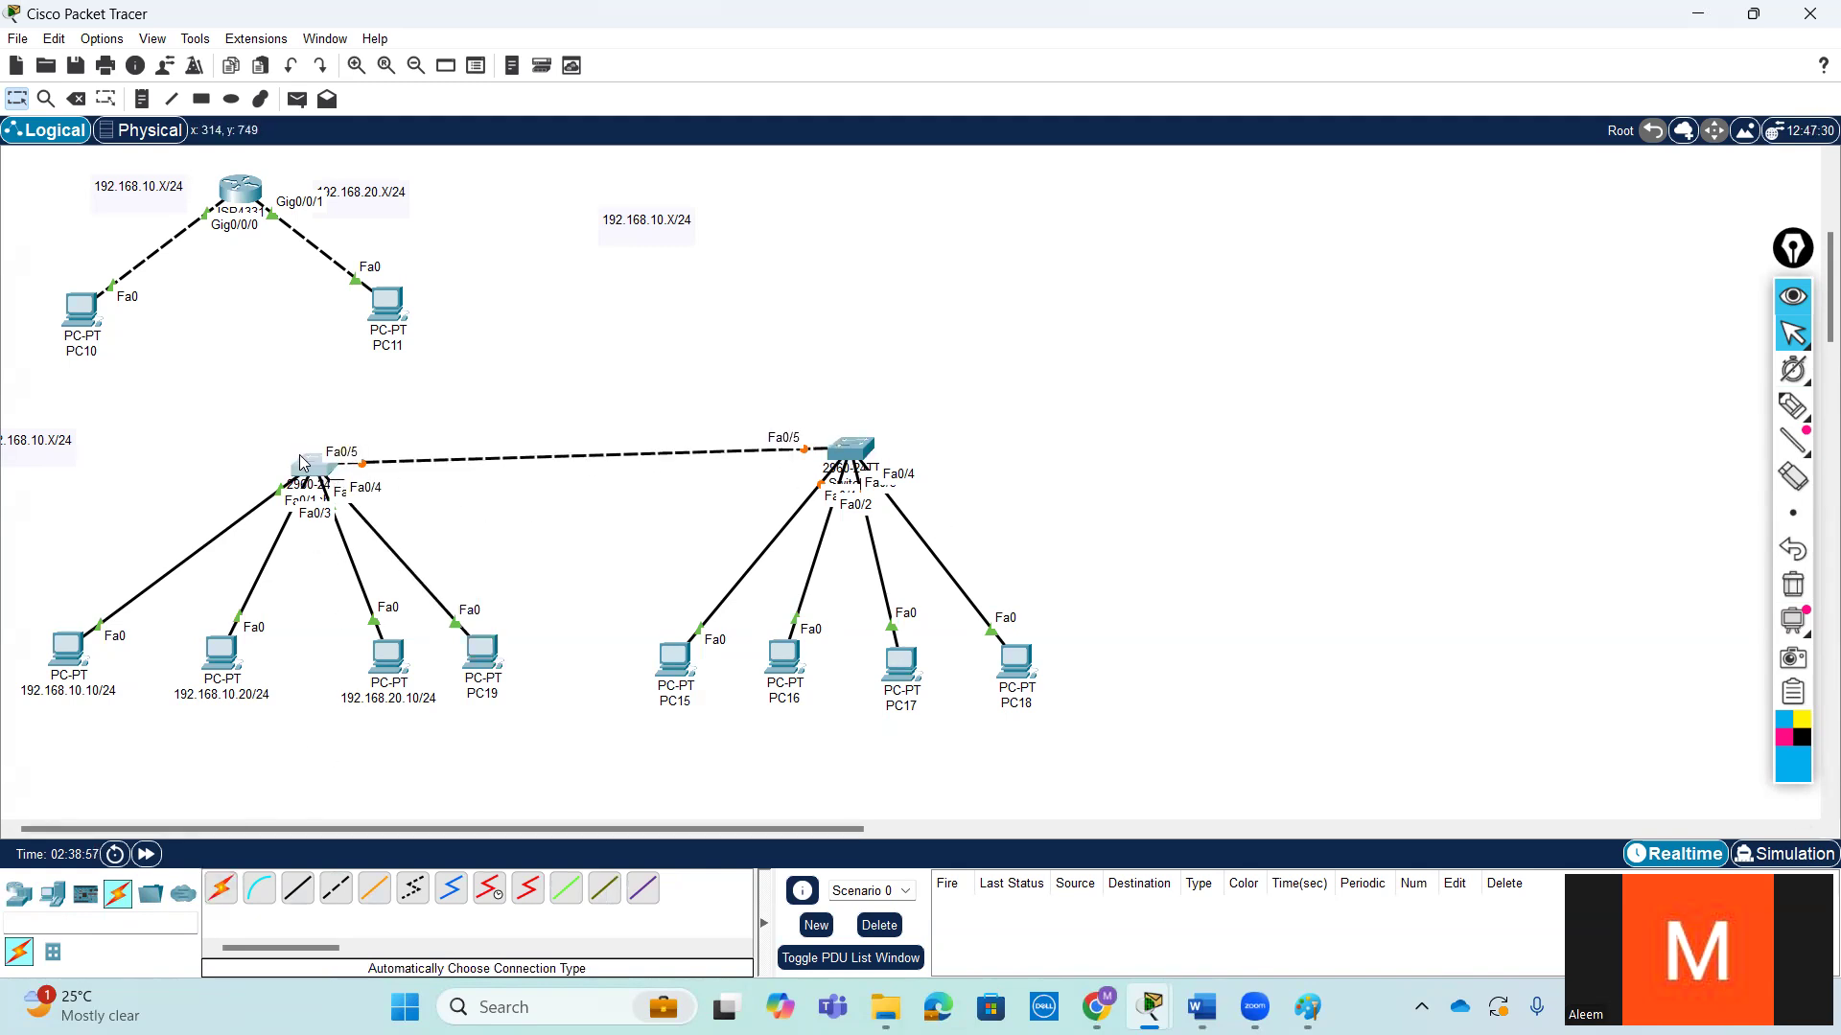
{"action": "left_click_drag", "start_coordinate": [307, 470], "coordinate": [299, 447]}
- Move PC19 slightly lower and rename it 192.168.20.20/24
{"action": "left_click_drag", "start_coordinate": [488, 648], "coordinate": [485, 748]}
{"action": "left_click", "coordinate": [484, 744]}
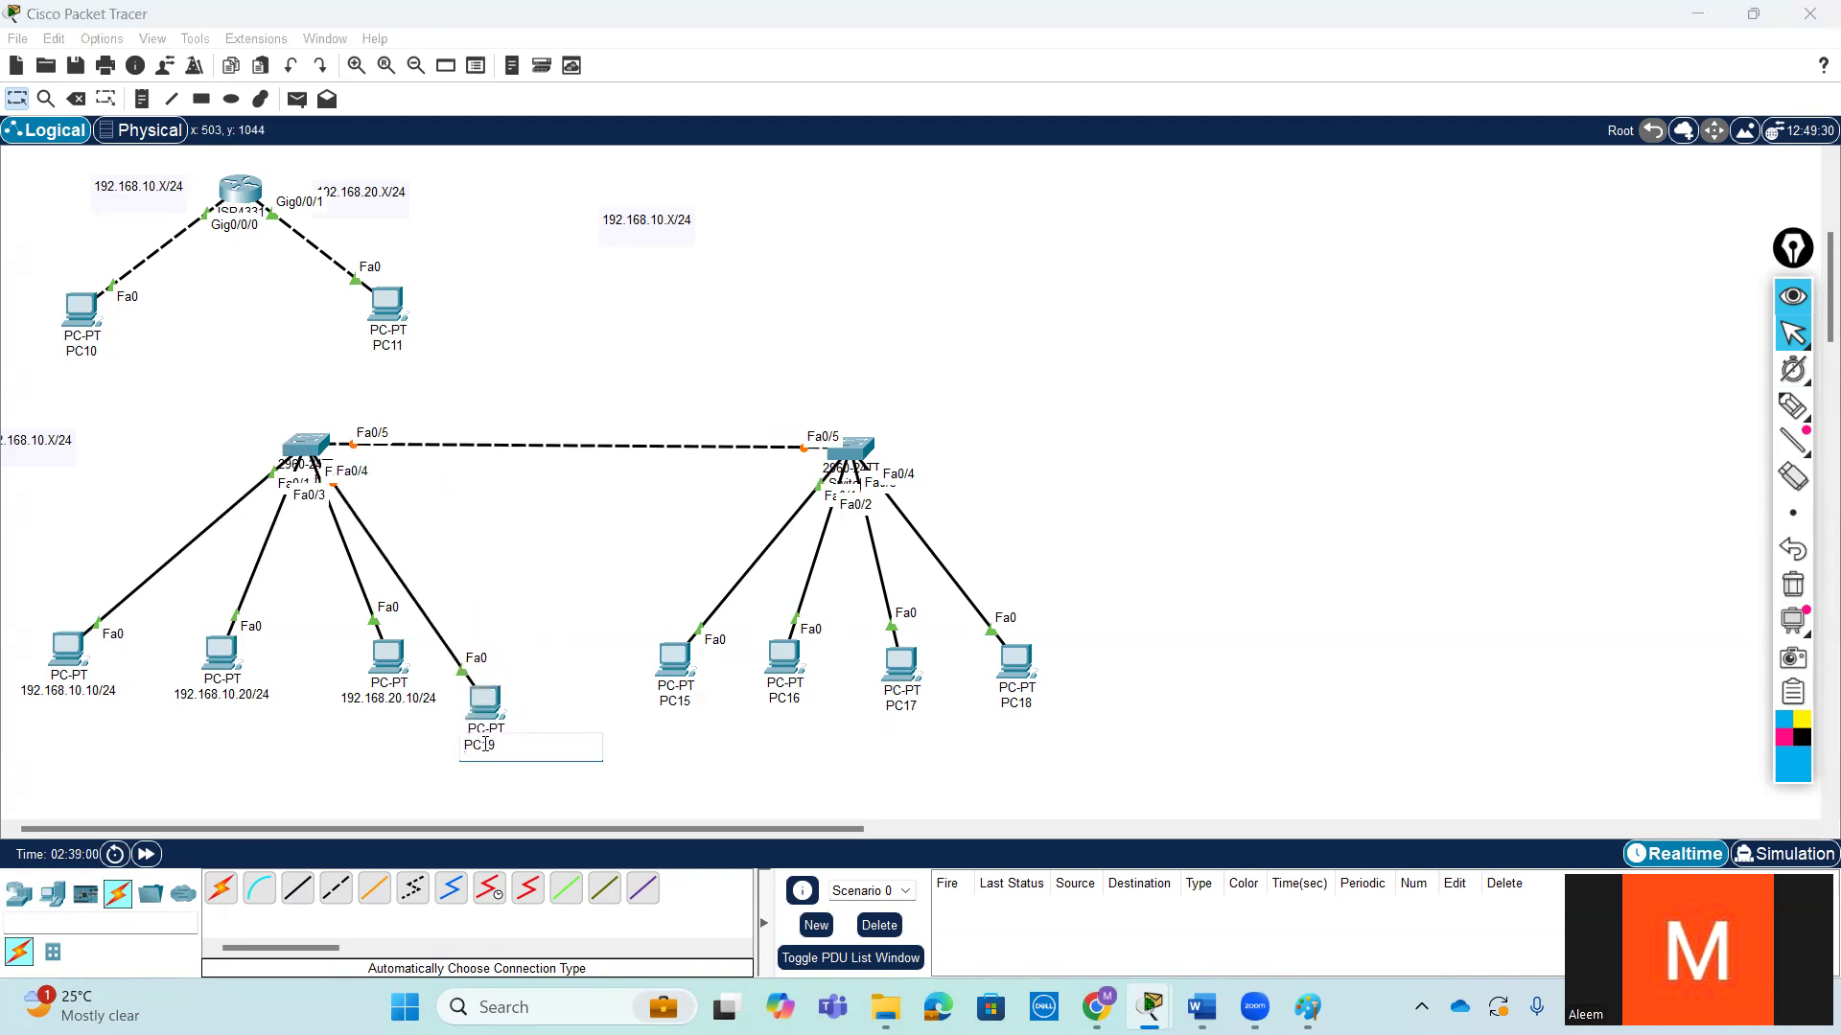
{"action": "double_click", "coordinate": [532, 745]}
{"action": "type", "text": "192.168.20.20/24"}
- Move the original switch's 192.168.10.X/24 note beneath the new switch and nudge the 192.168.10.20/24 PC toward the 192.168.10.10/24 PC
{"action": "left_click", "coordinate": [680, 703]}
{"action": "double_click", "coordinate": [696, 704]}
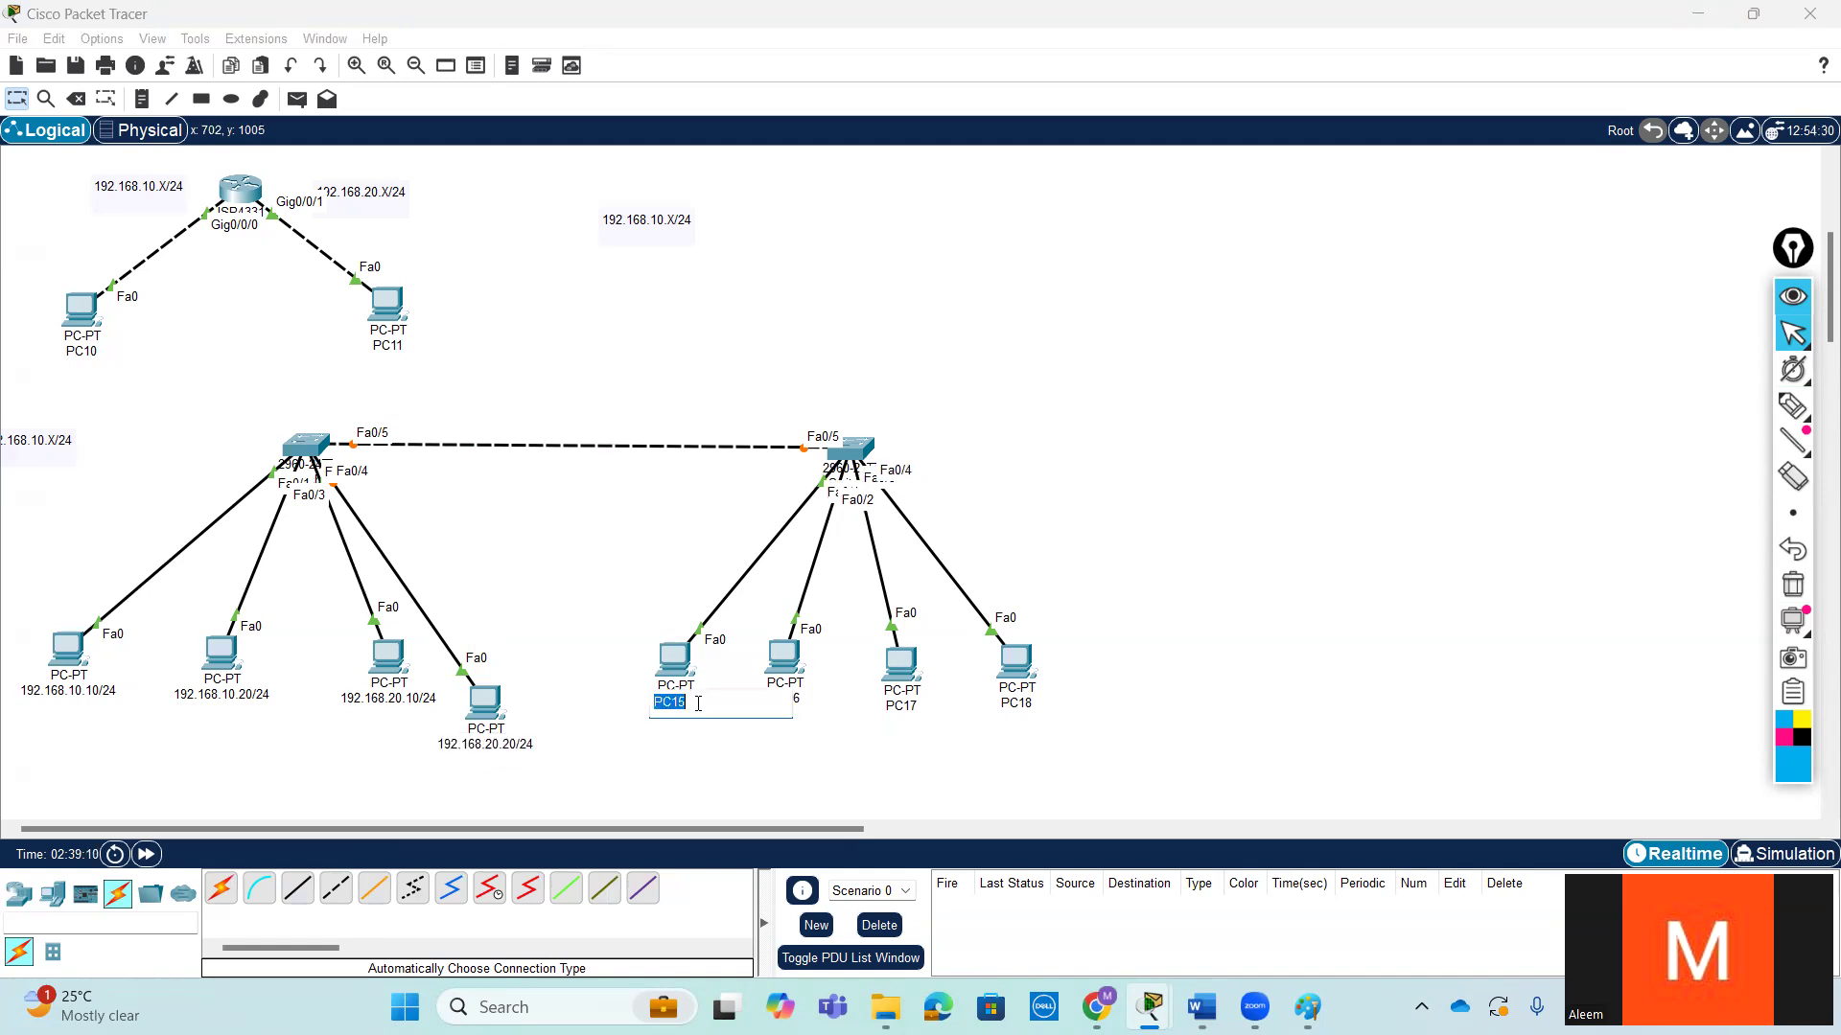
{"action": "left_click_drag", "start_coordinate": [18, 458], "coordinate": [770, 571]}
{"action": "left_click_drag", "start_coordinate": [231, 687], "coordinate": [211, 684]}
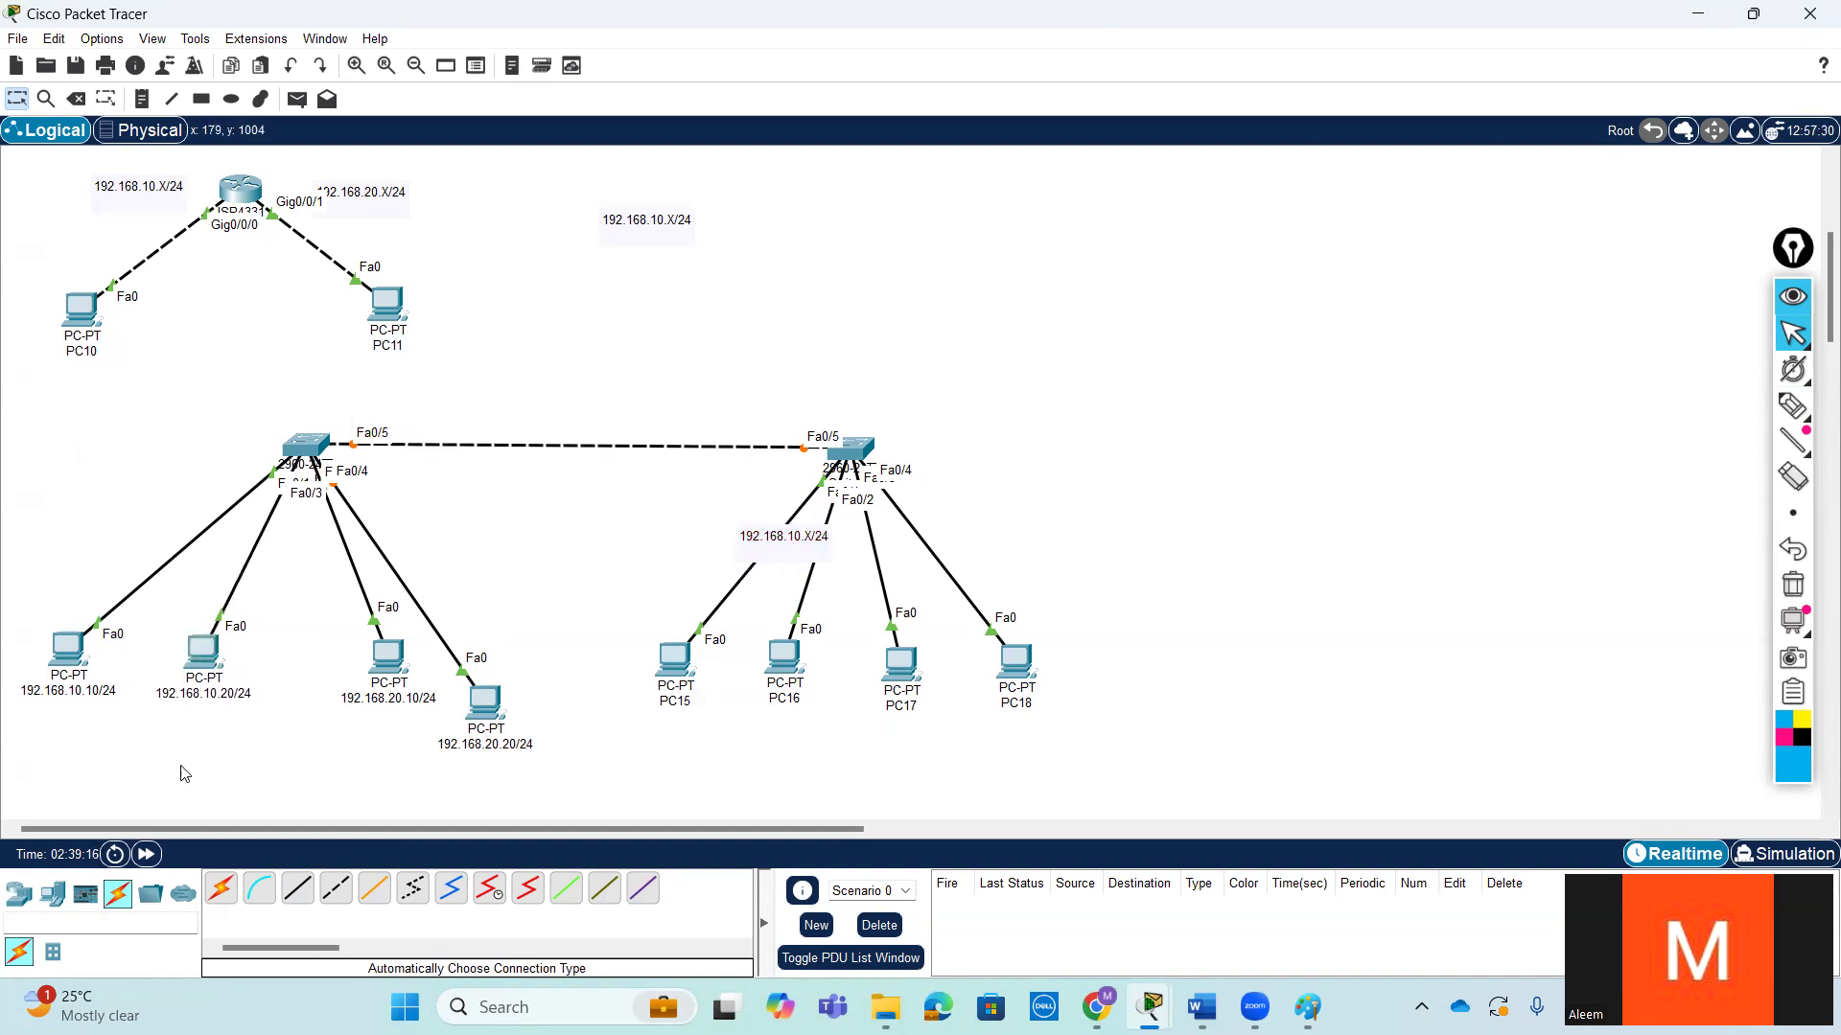
- Add a VLAN10 note by the original switch's 192.168.10.x PC links and a VLAN20 note by its 192.168.20.x PC links
{"action": "left_click", "coordinate": [142, 99]}
{"action": "left_click", "coordinate": [180, 634]}
{"action": "left_click", "coordinate": [132, 520]}
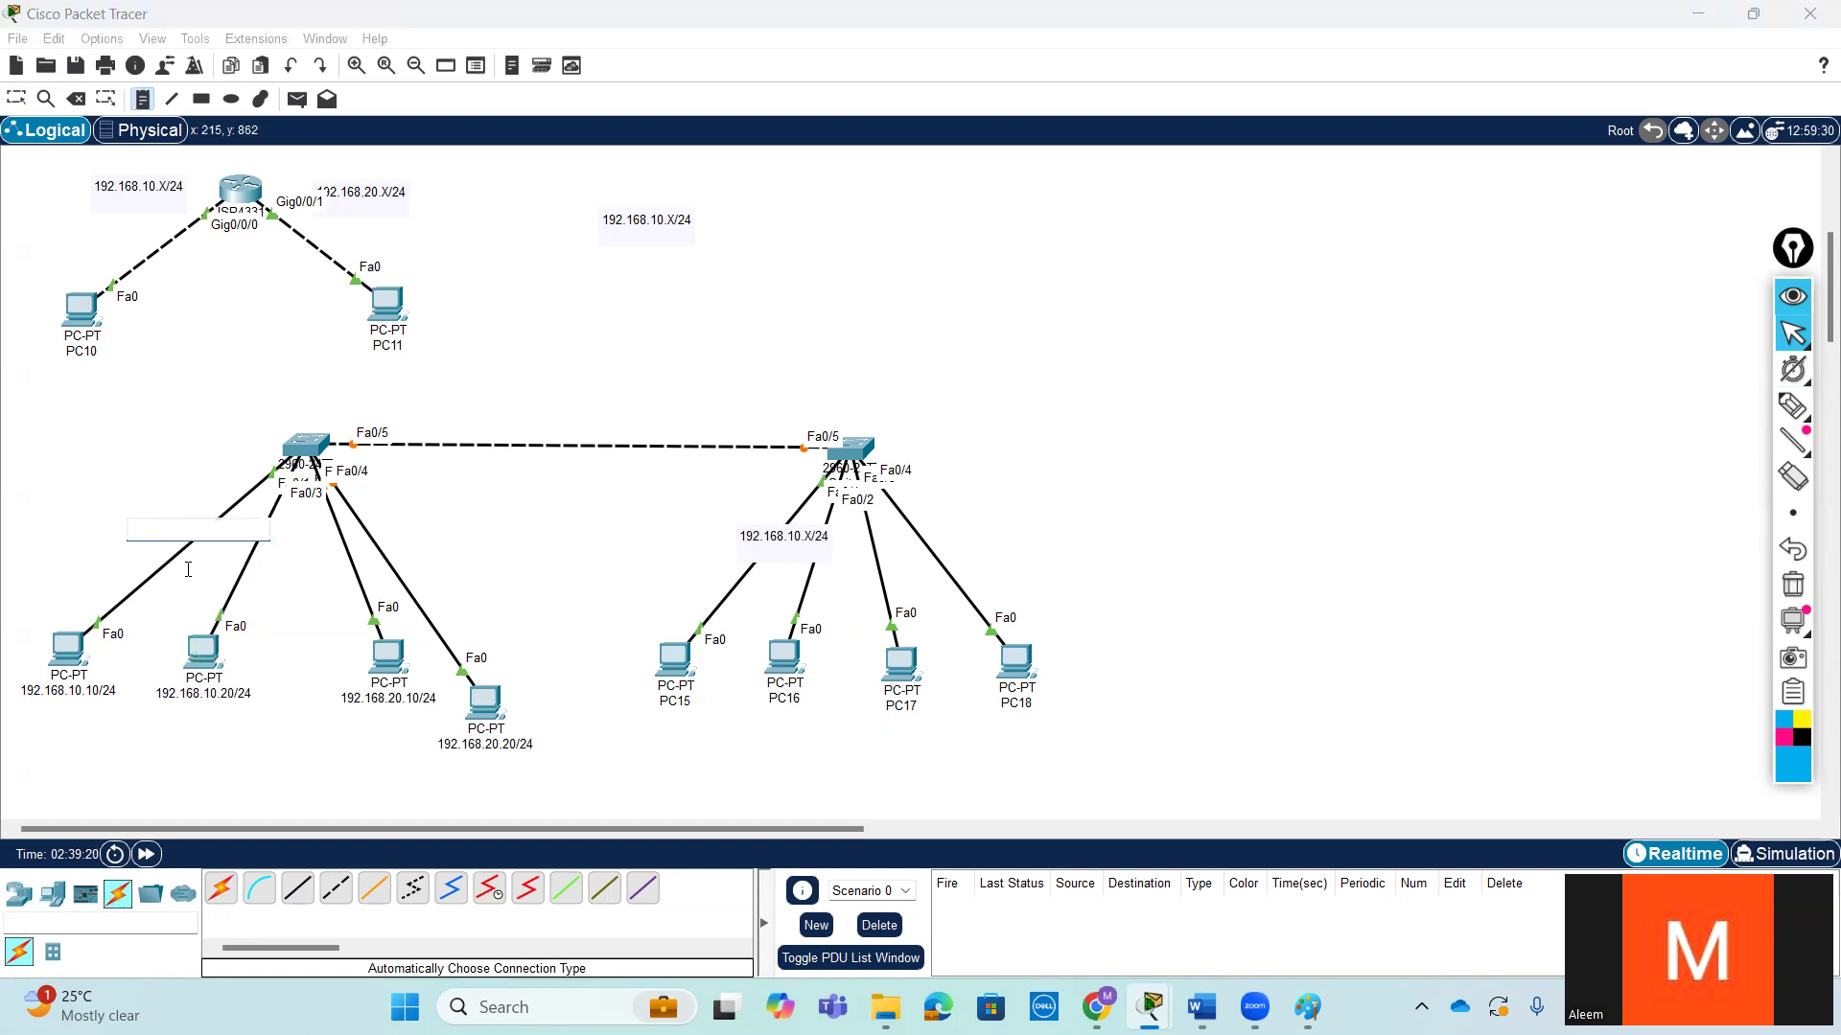
{"action": "type", "text": "VLAN10"}
{"action": "left_click", "coordinate": [339, 548]}
{"action": "type", "text": "V"}
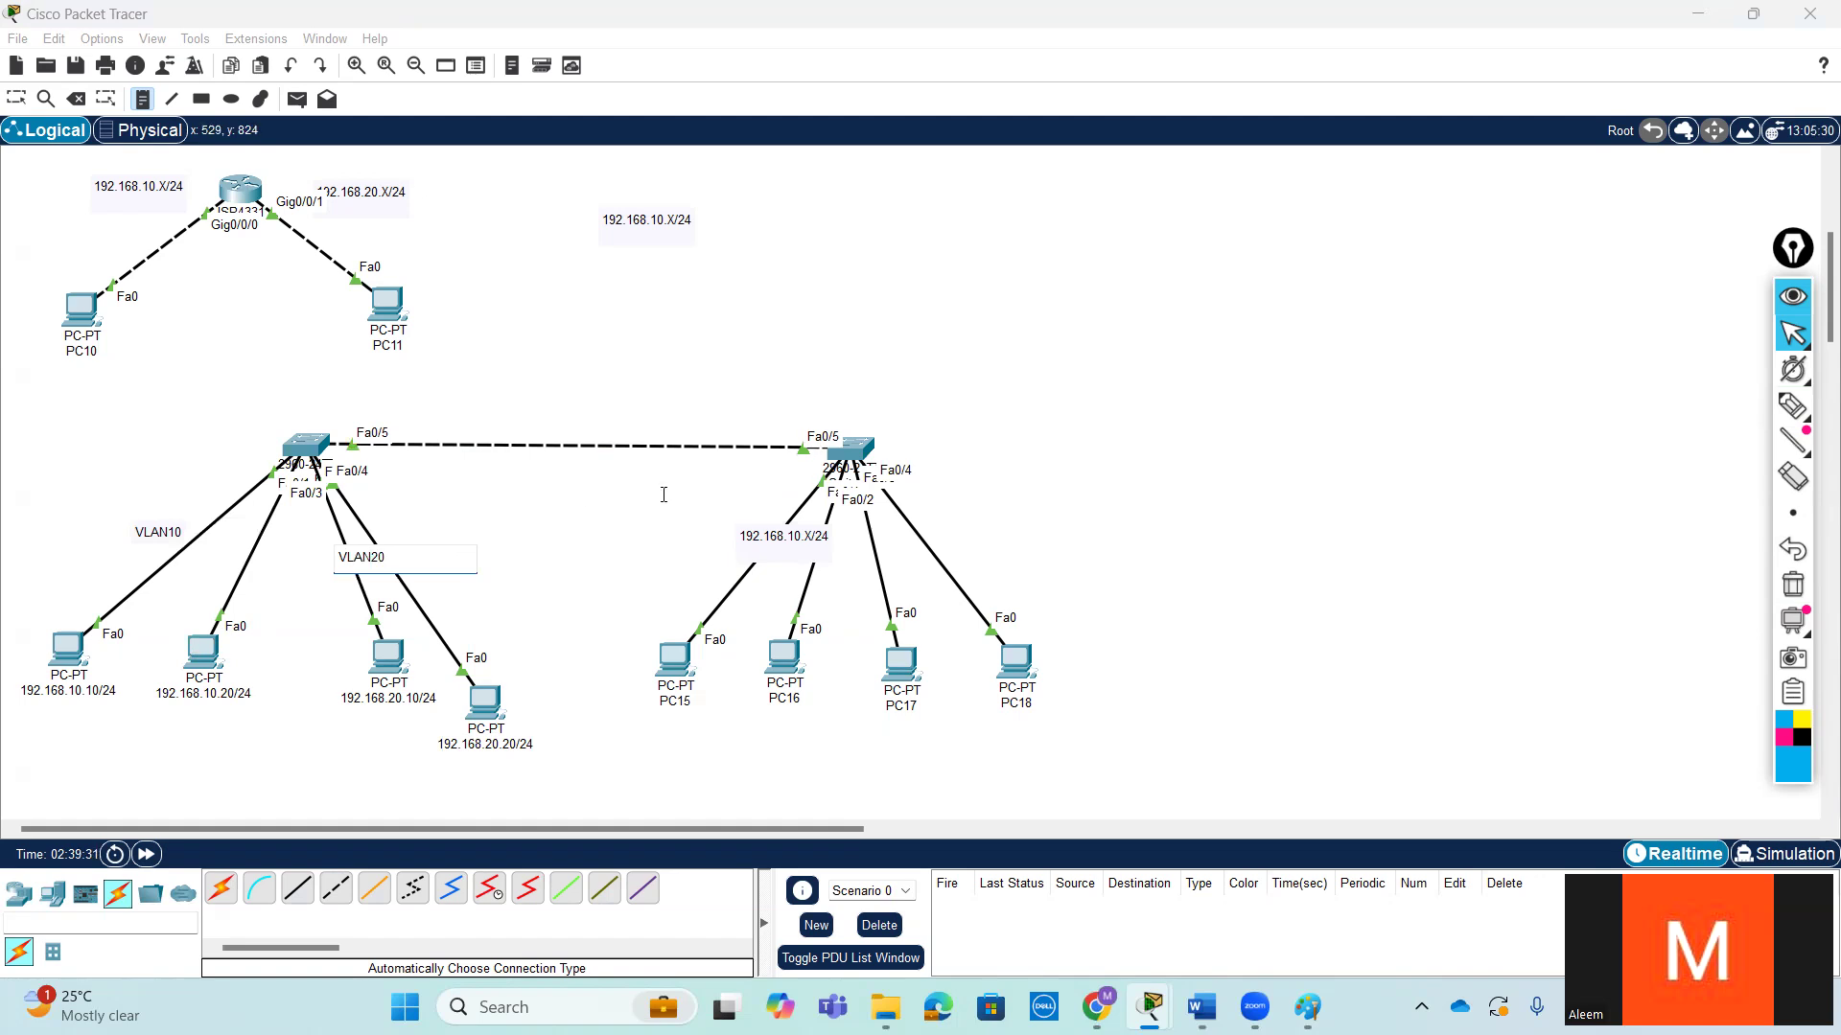
- Add a VLAN10 note above PC15 and PC16 and a VLAN20 note above PC17 and PC18
{"action": "left_click", "coordinate": [731, 567]}
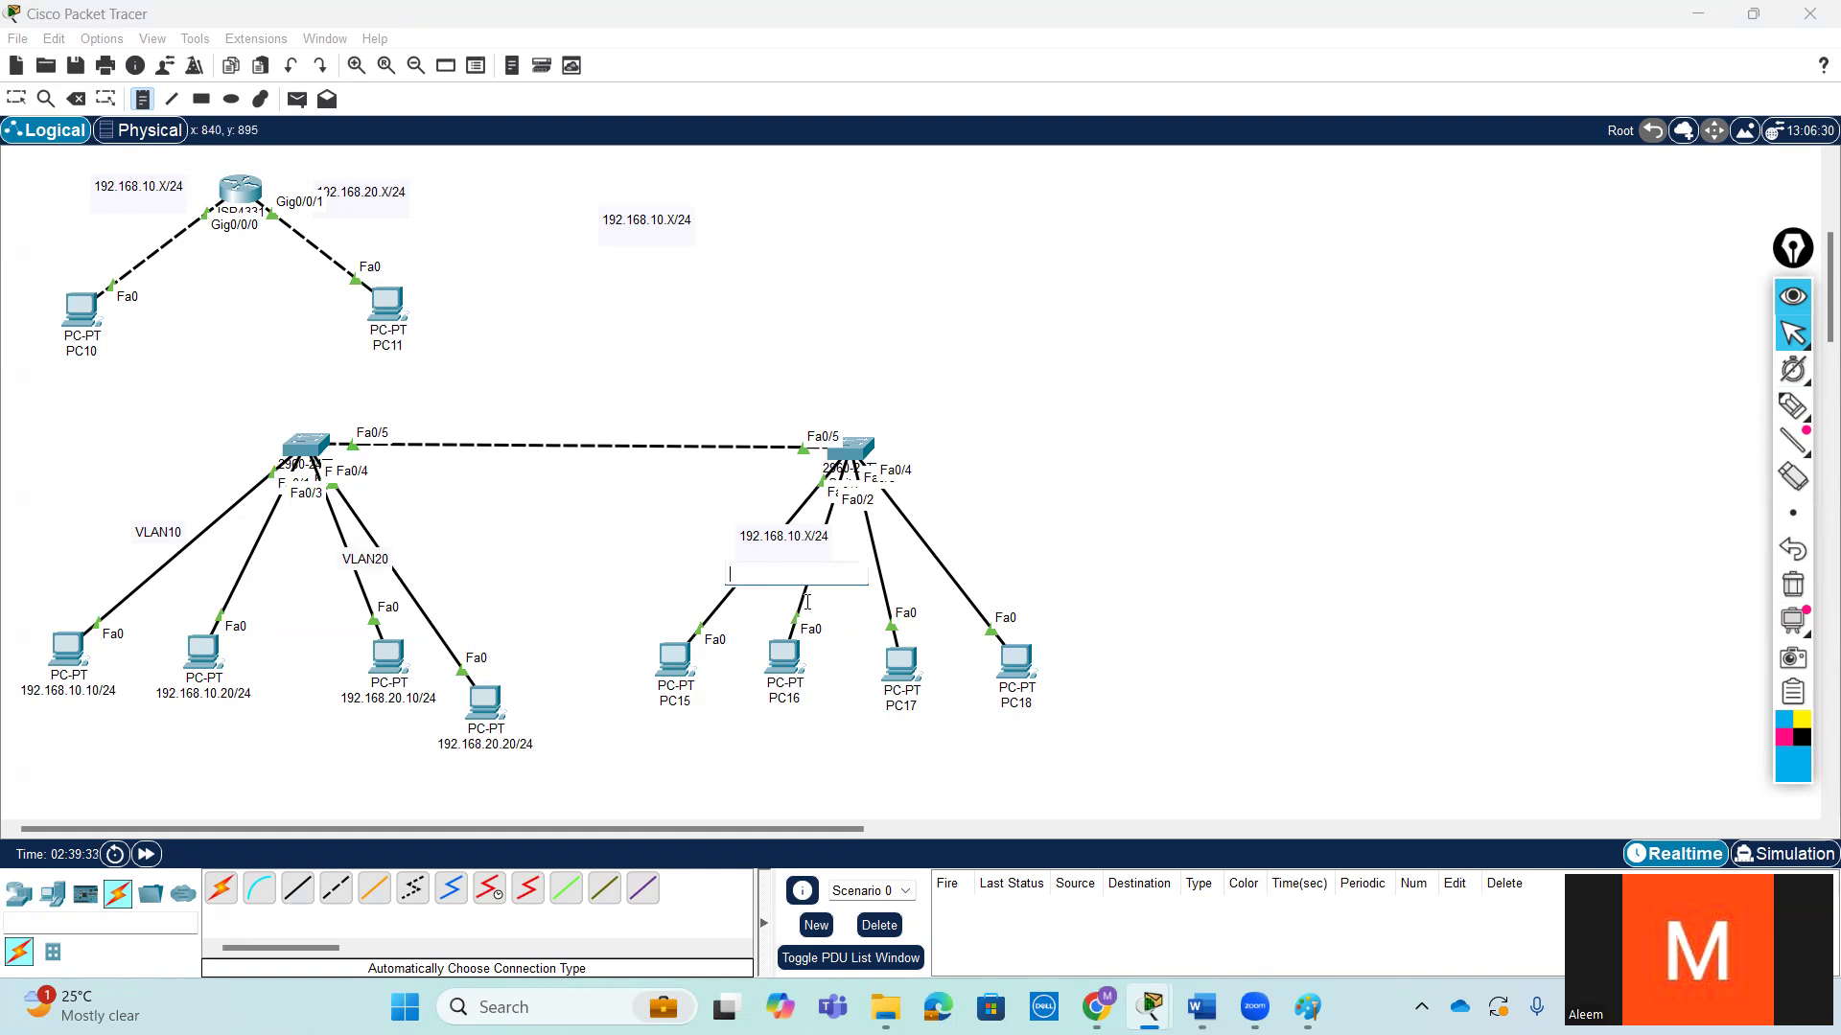
{"action": "type", "text": "VLAN10"}
{"action": "left_click", "coordinate": [883, 569]}
{"action": "type", "text": "VLAN20"}
{"action": "left_click", "coordinate": [17, 99]}
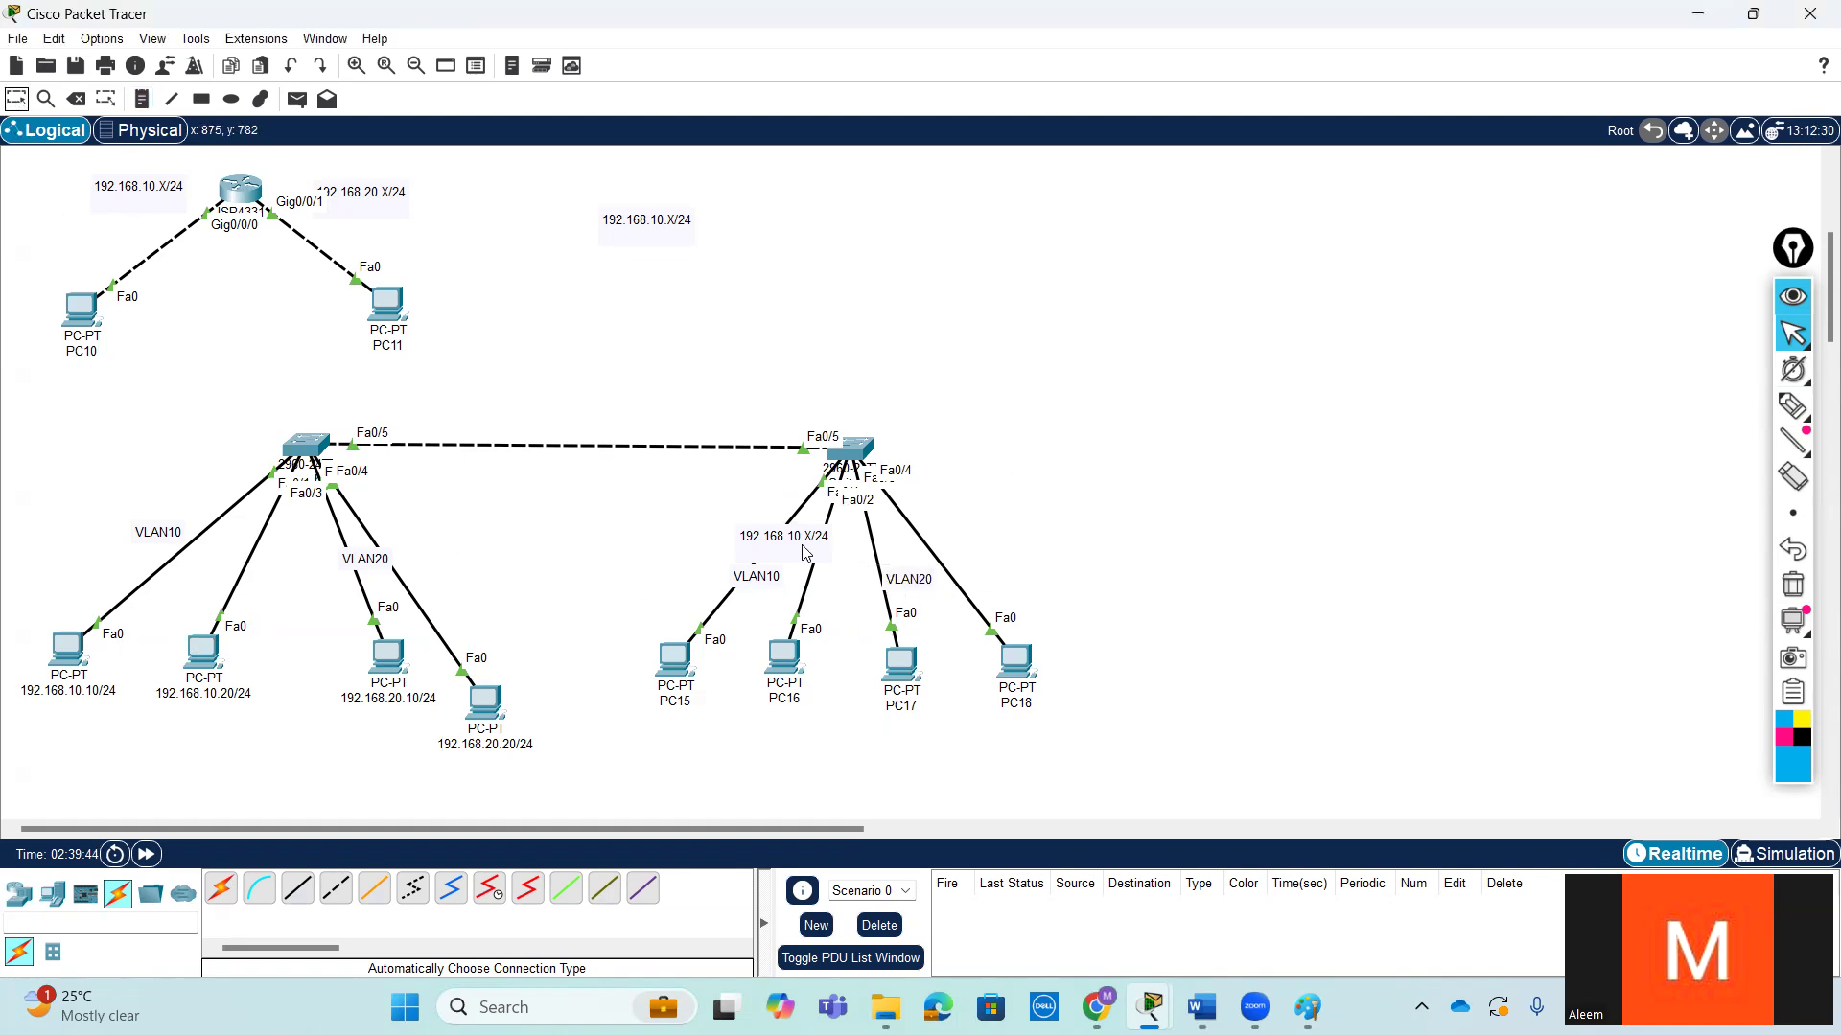
- Give PC15 the static IPv4 address 192.168.10.30 with subnet mask 255.255.255.0
{"action": "left_click", "coordinate": [674, 658]}
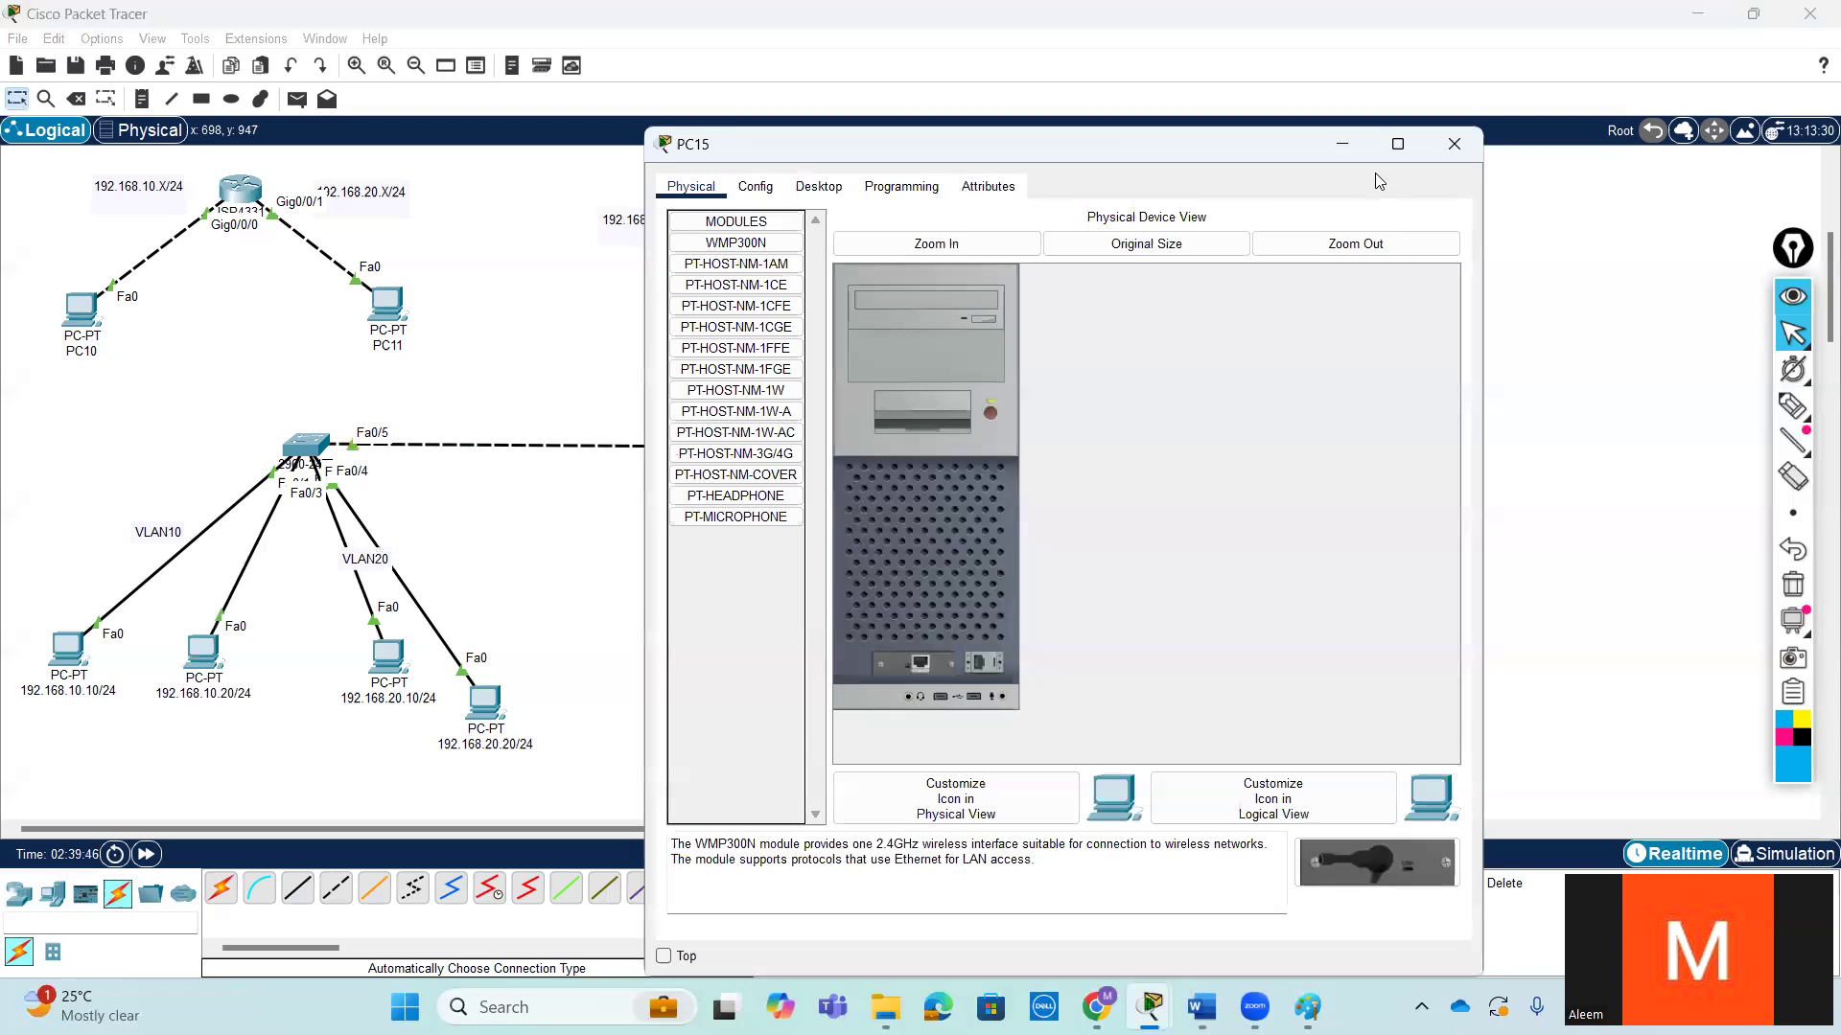
{"action": "left_click", "coordinate": [801, 189]}
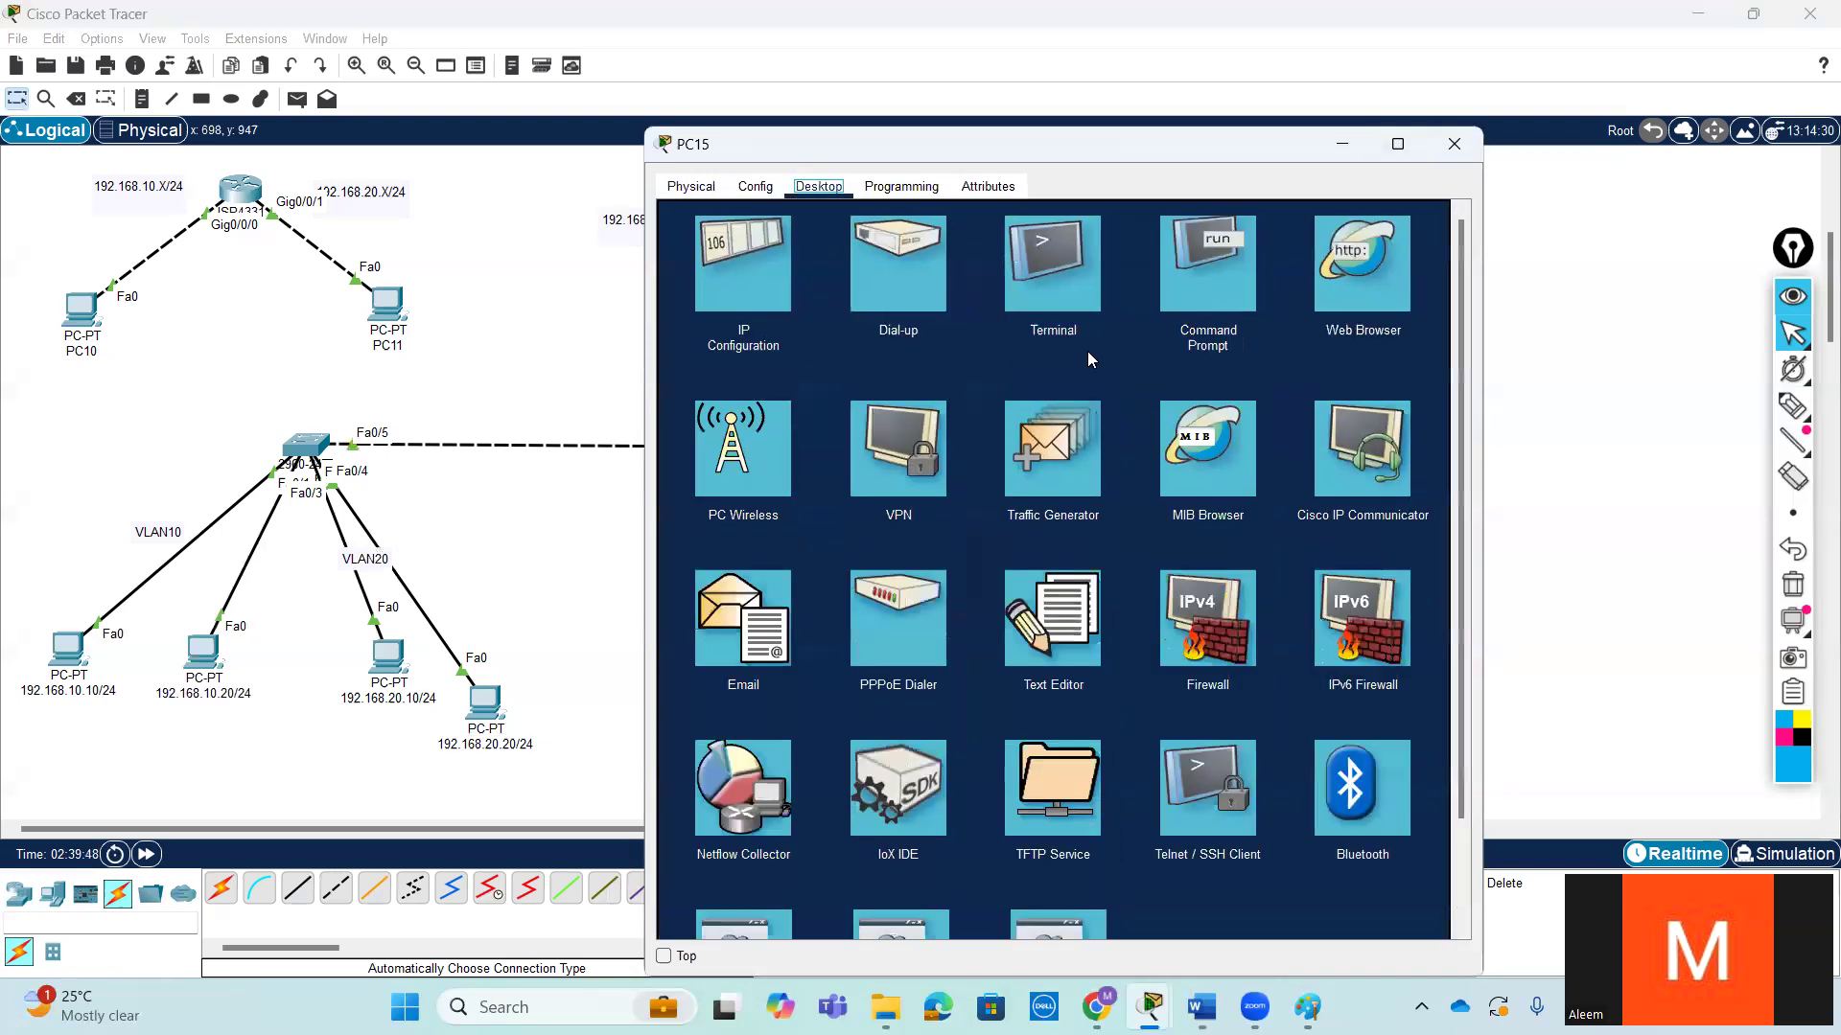
{"action": "left_click", "coordinate": [797, 321]}
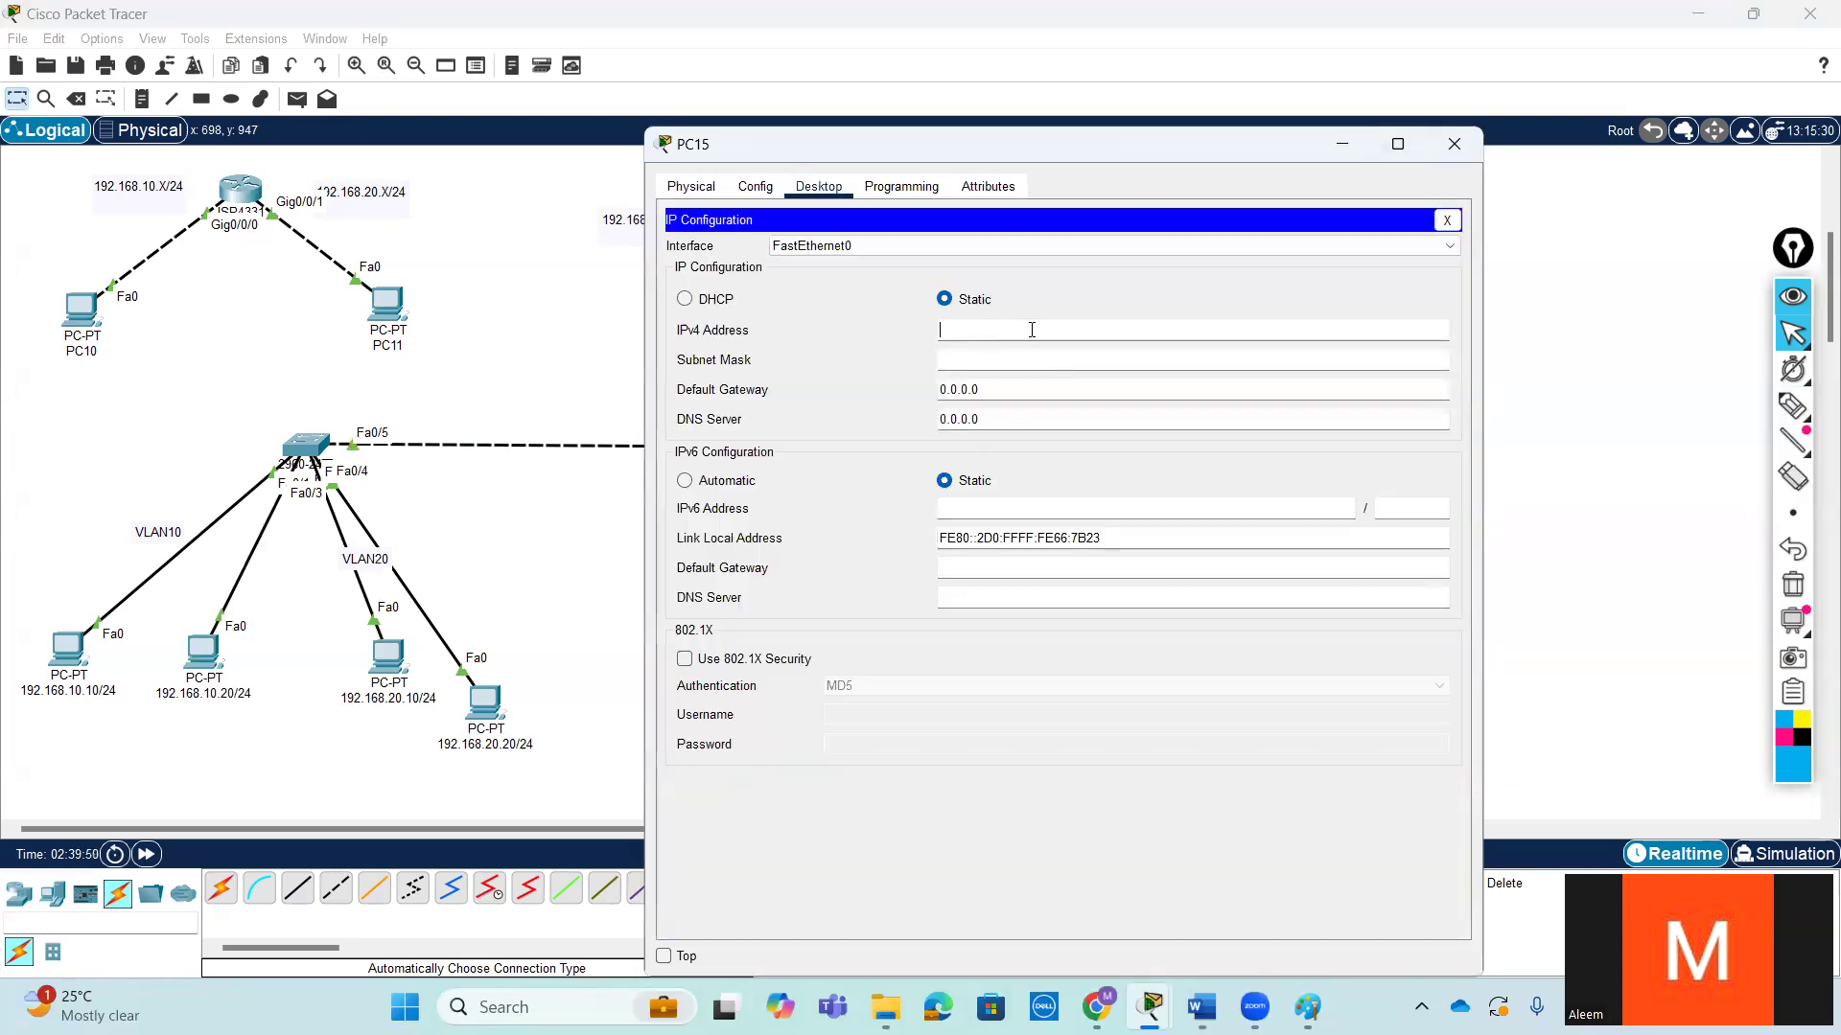
{"action": "left_click", "coordinate": [1032, 330]}
{"action": "type", "text": "192.168.10.30"}
{"action": "double_click", "coordinate": [1031, 329]}
{"action": "left_click", "coordinate": [1072, 363]}
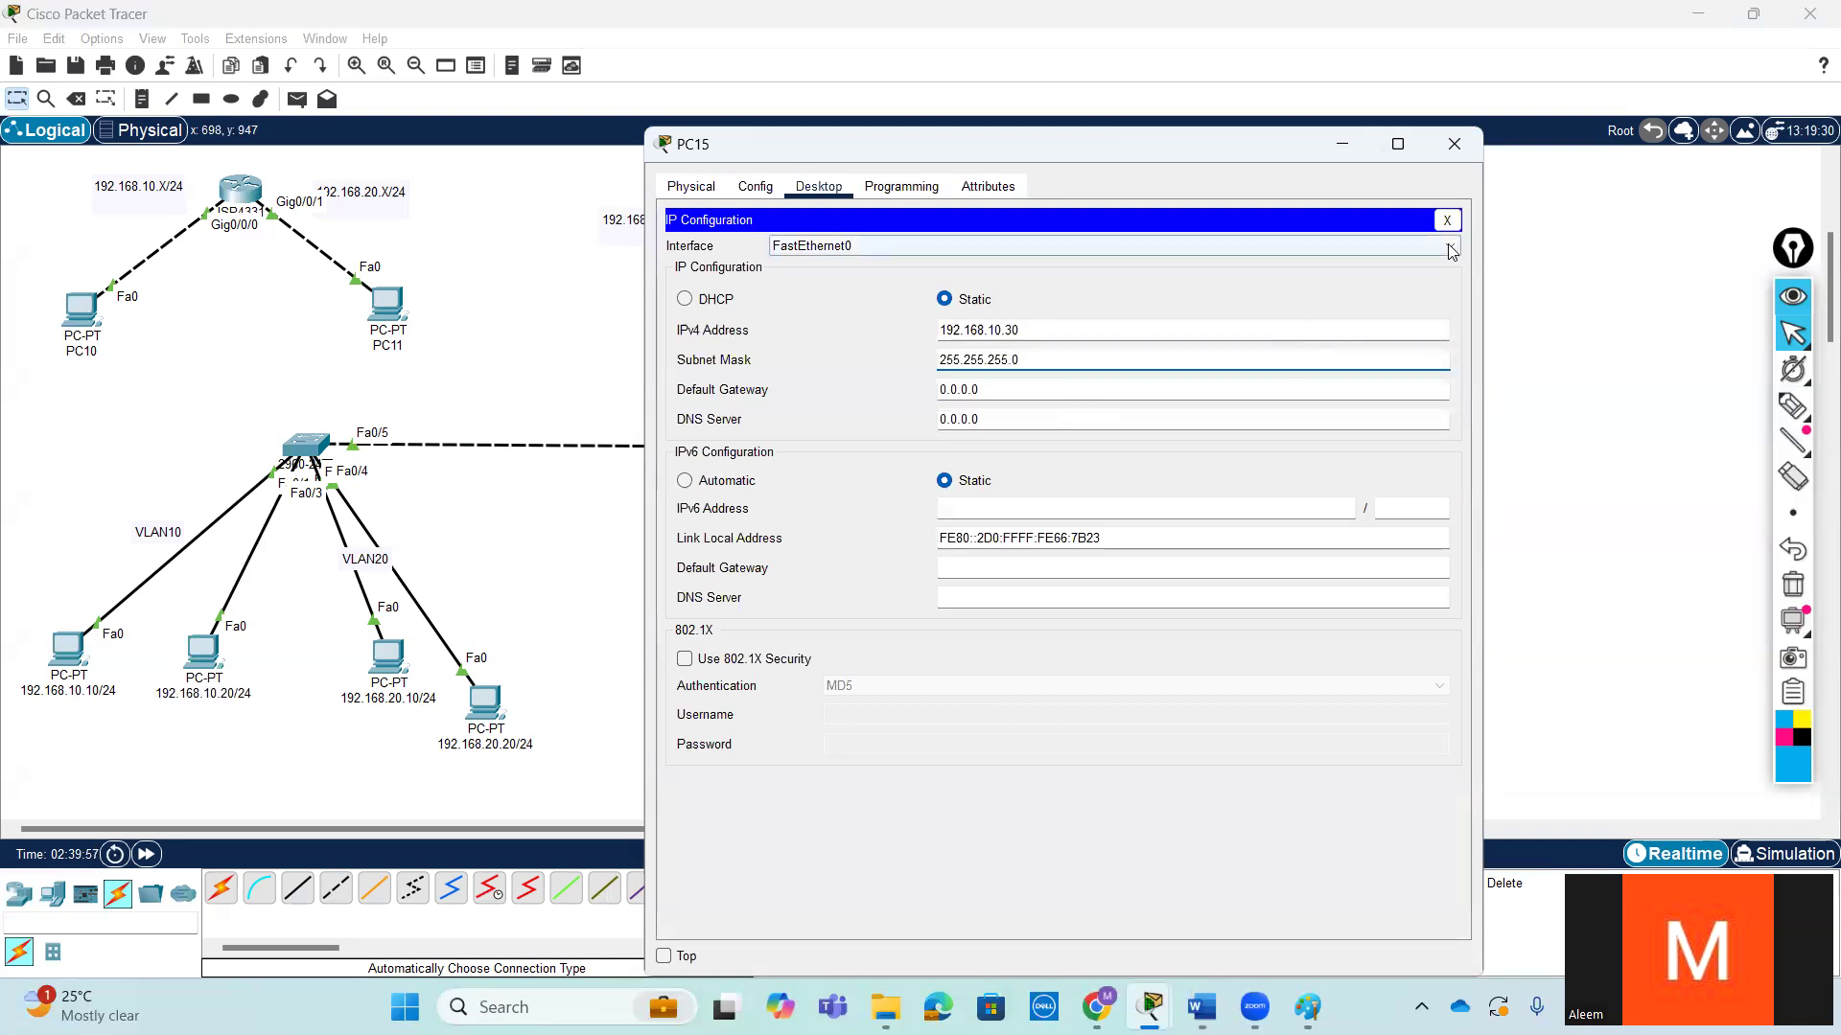
{"action": "left_click", "coordinate": [1446, 219]}
{"action": "left_click", "coordinate": [1454, 144]}
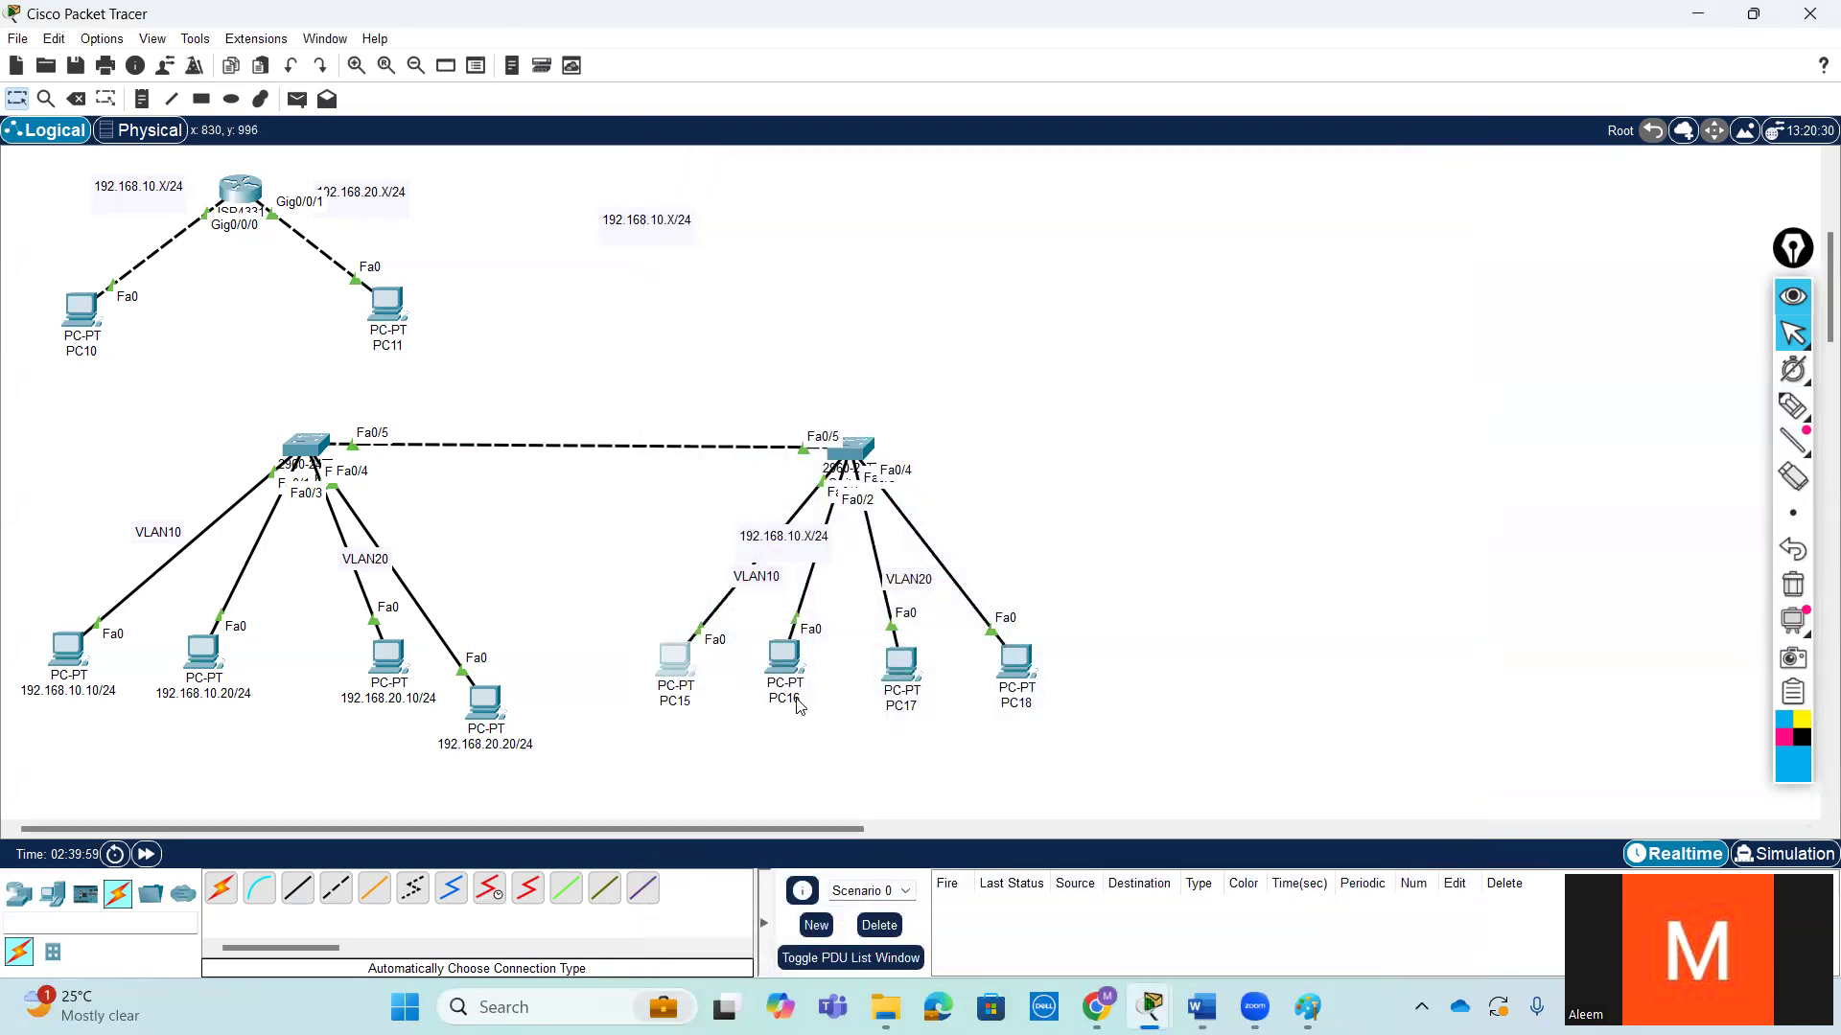
- Rename PC15 as 192.168.10.30 and PC16 as 192.168.10.40
{"action": "left_click", "coordinate": [676, 701]}
{"action": "type", "text": "192.168.10.30"}
{"action": "key", "text": "Return"}
{"action": "left_click", "coordinate": [784, 702]}
{"action": "type", "text": "192.168.10.30"}
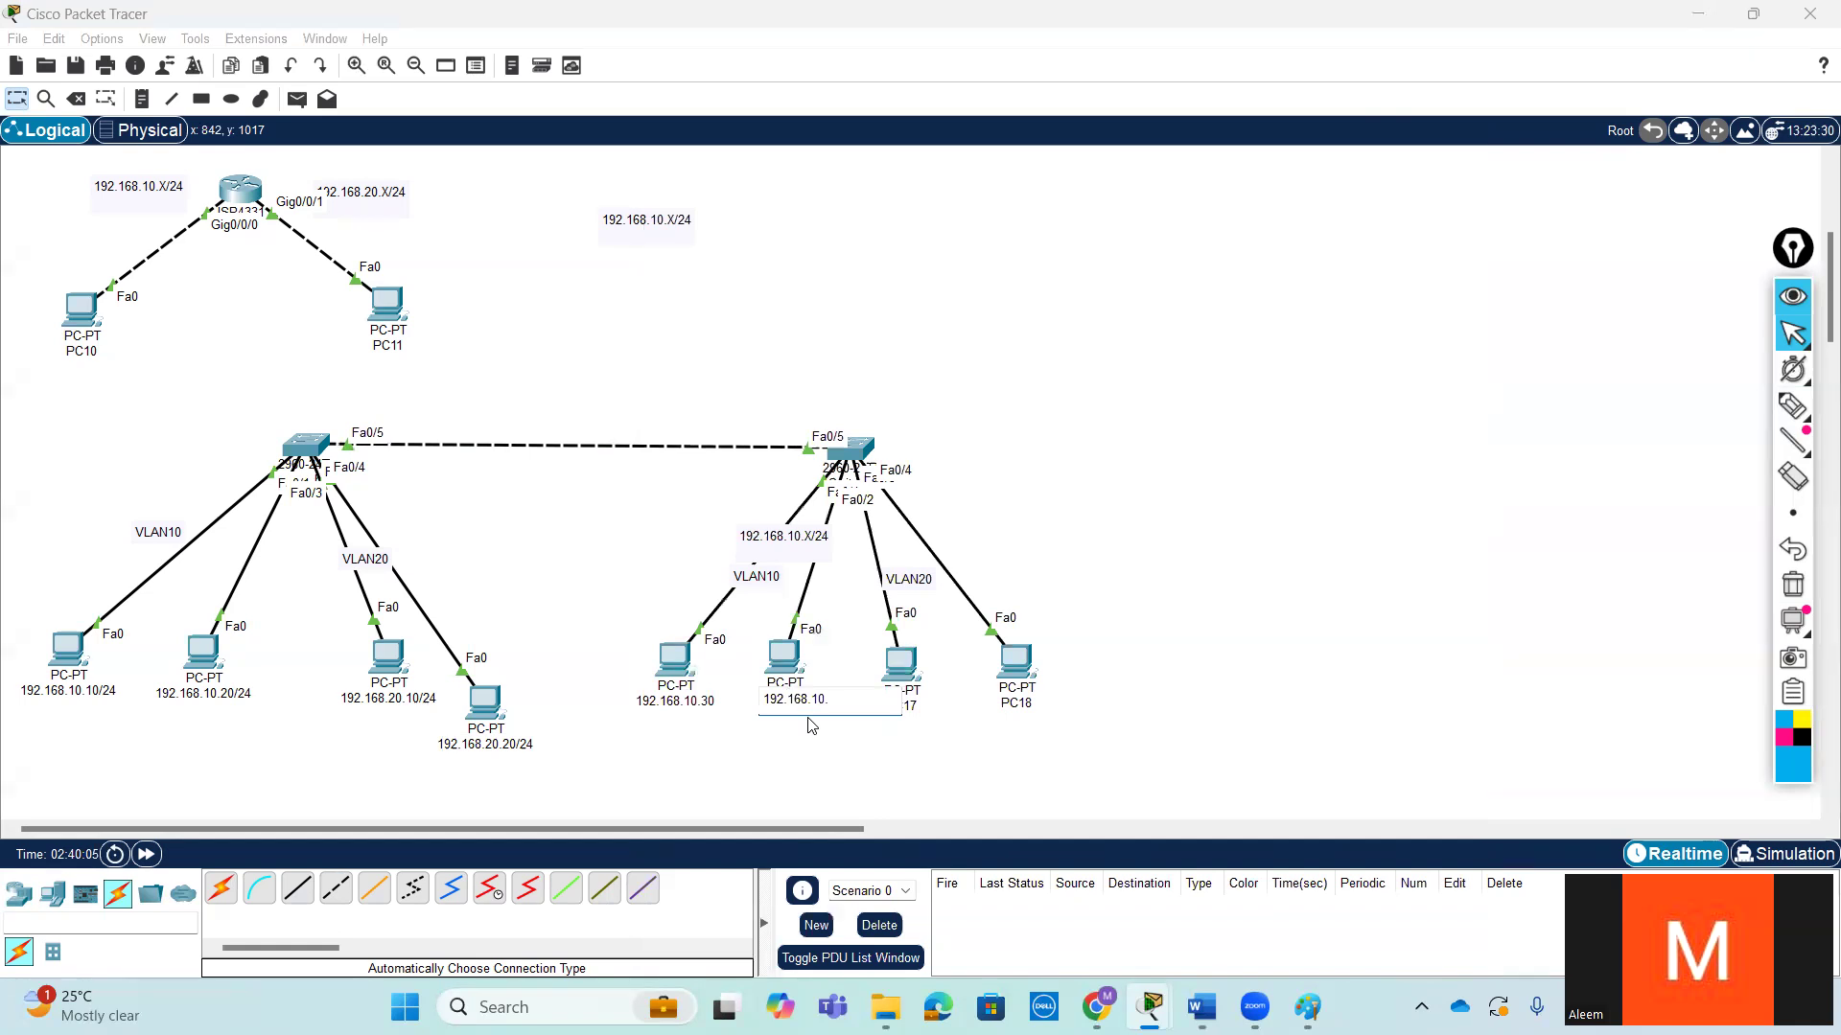
{"action": "key", "text": "Return"}
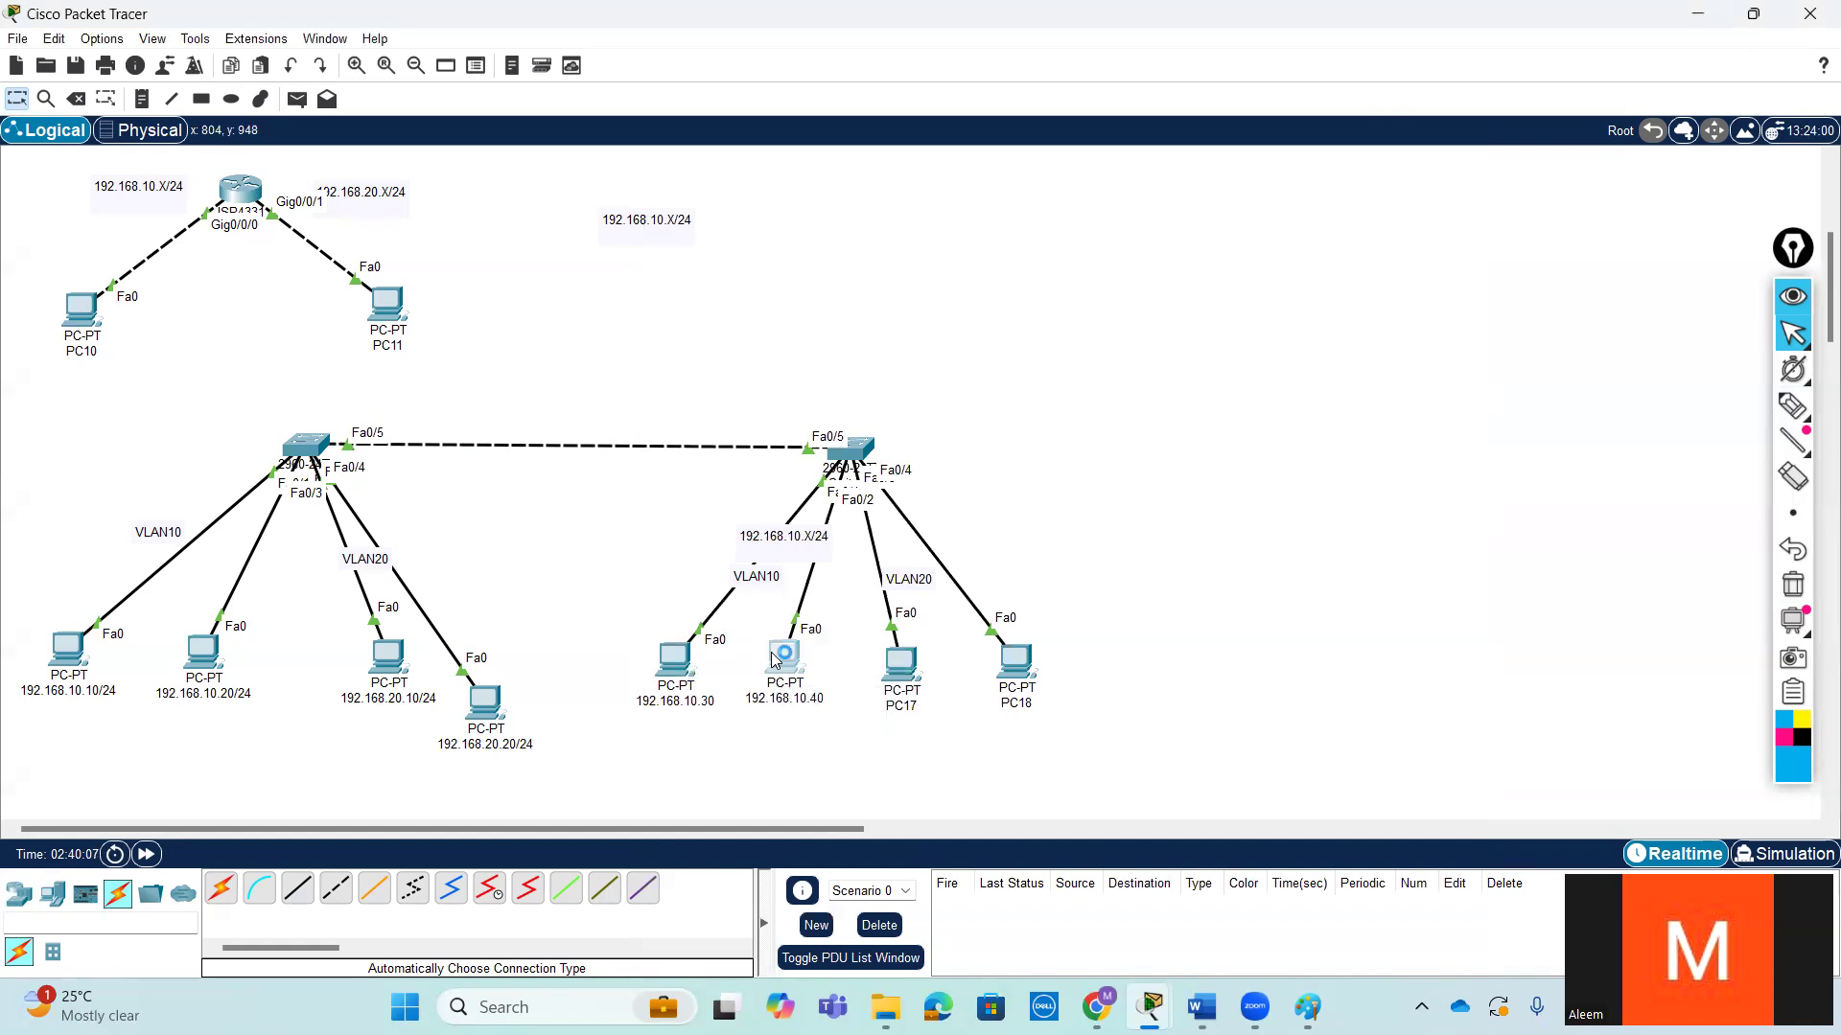
- Give the 192.168.10.40 PC the static IPv4 address 192.168.10.40 with subnet mask 255.255.255.0
{"action": "left_click", "coordinate": [784, 656]}
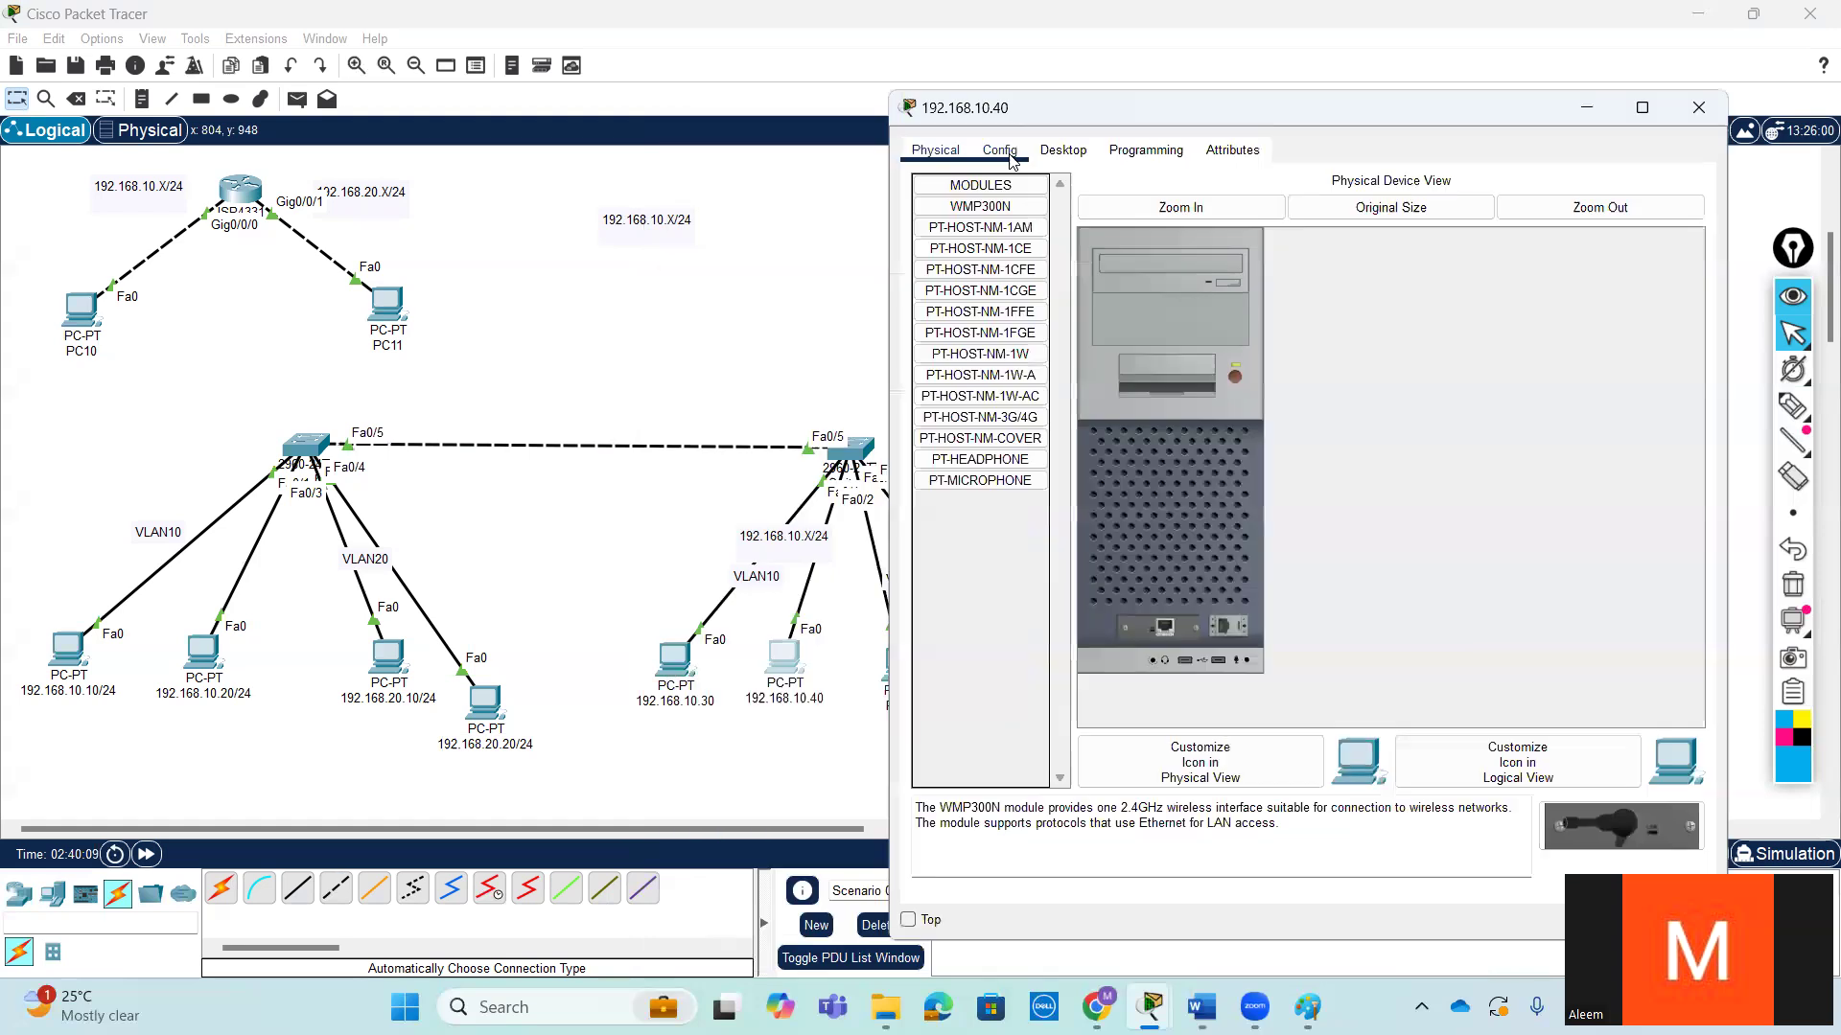
{"action": "left_click", "coordinate": [998, 150]}
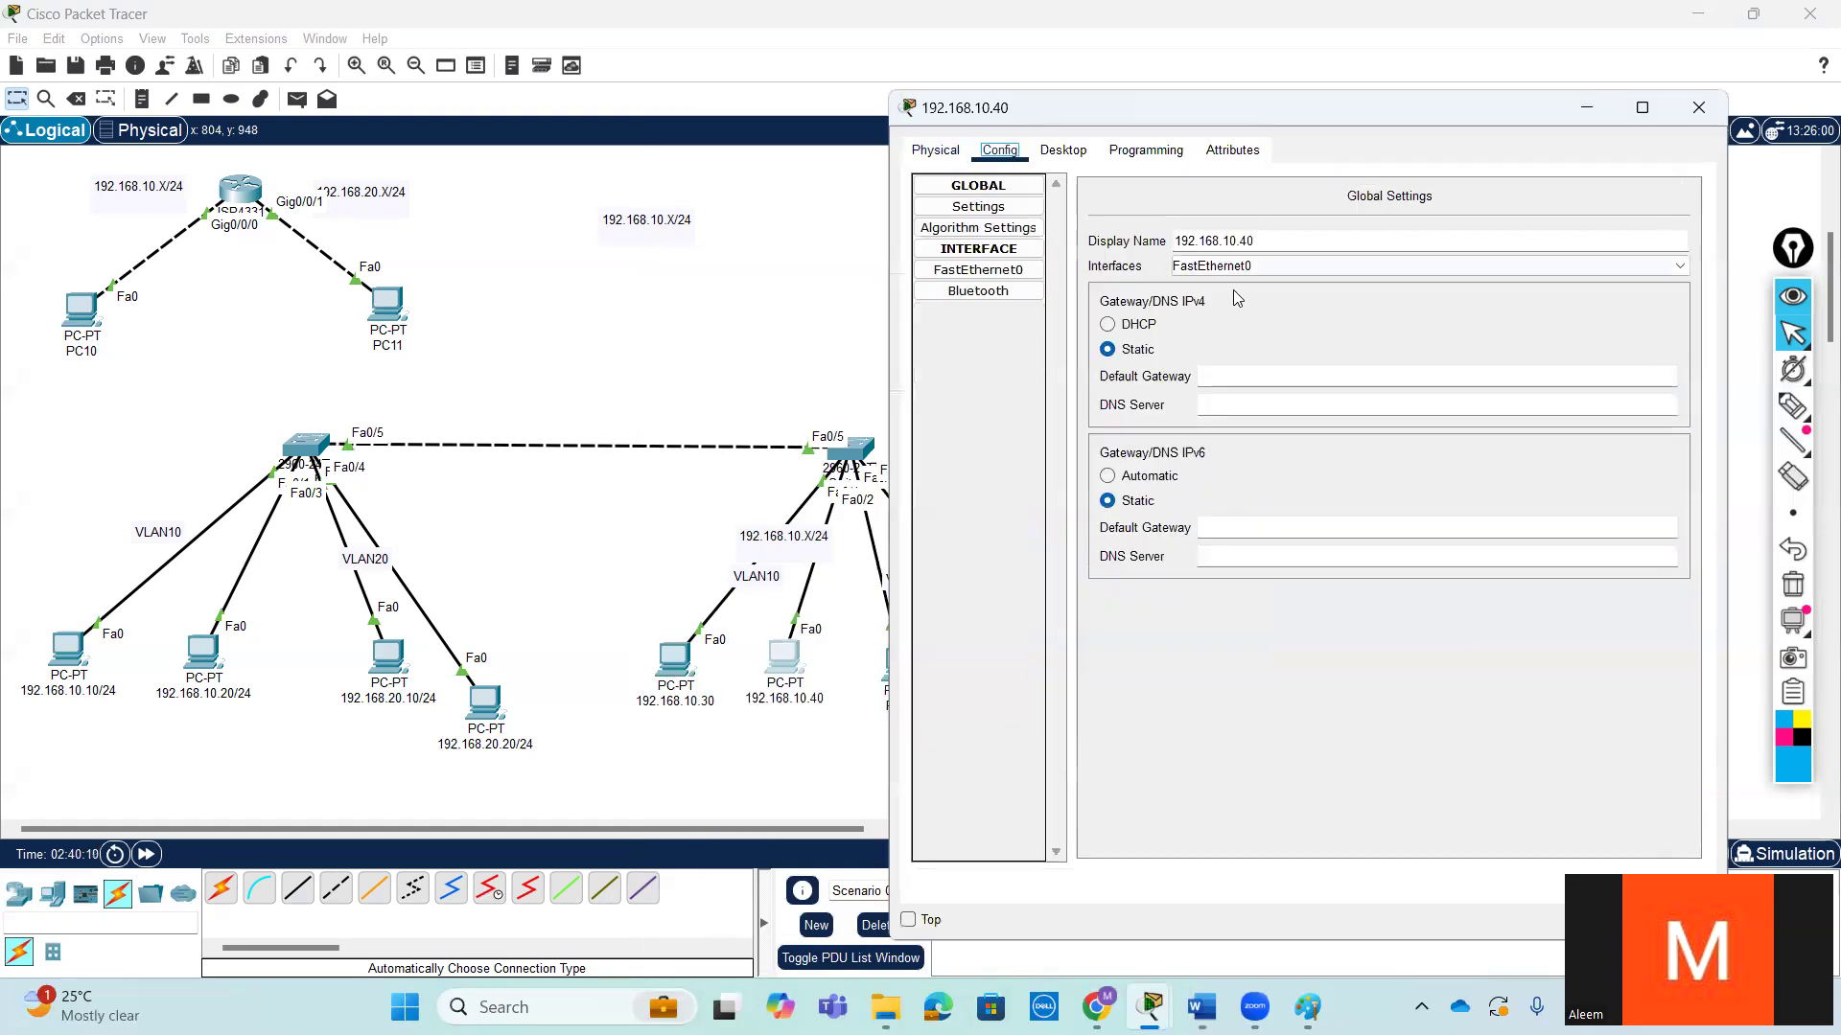
{"action": "left_click", "coordinate": [1064, 152]}
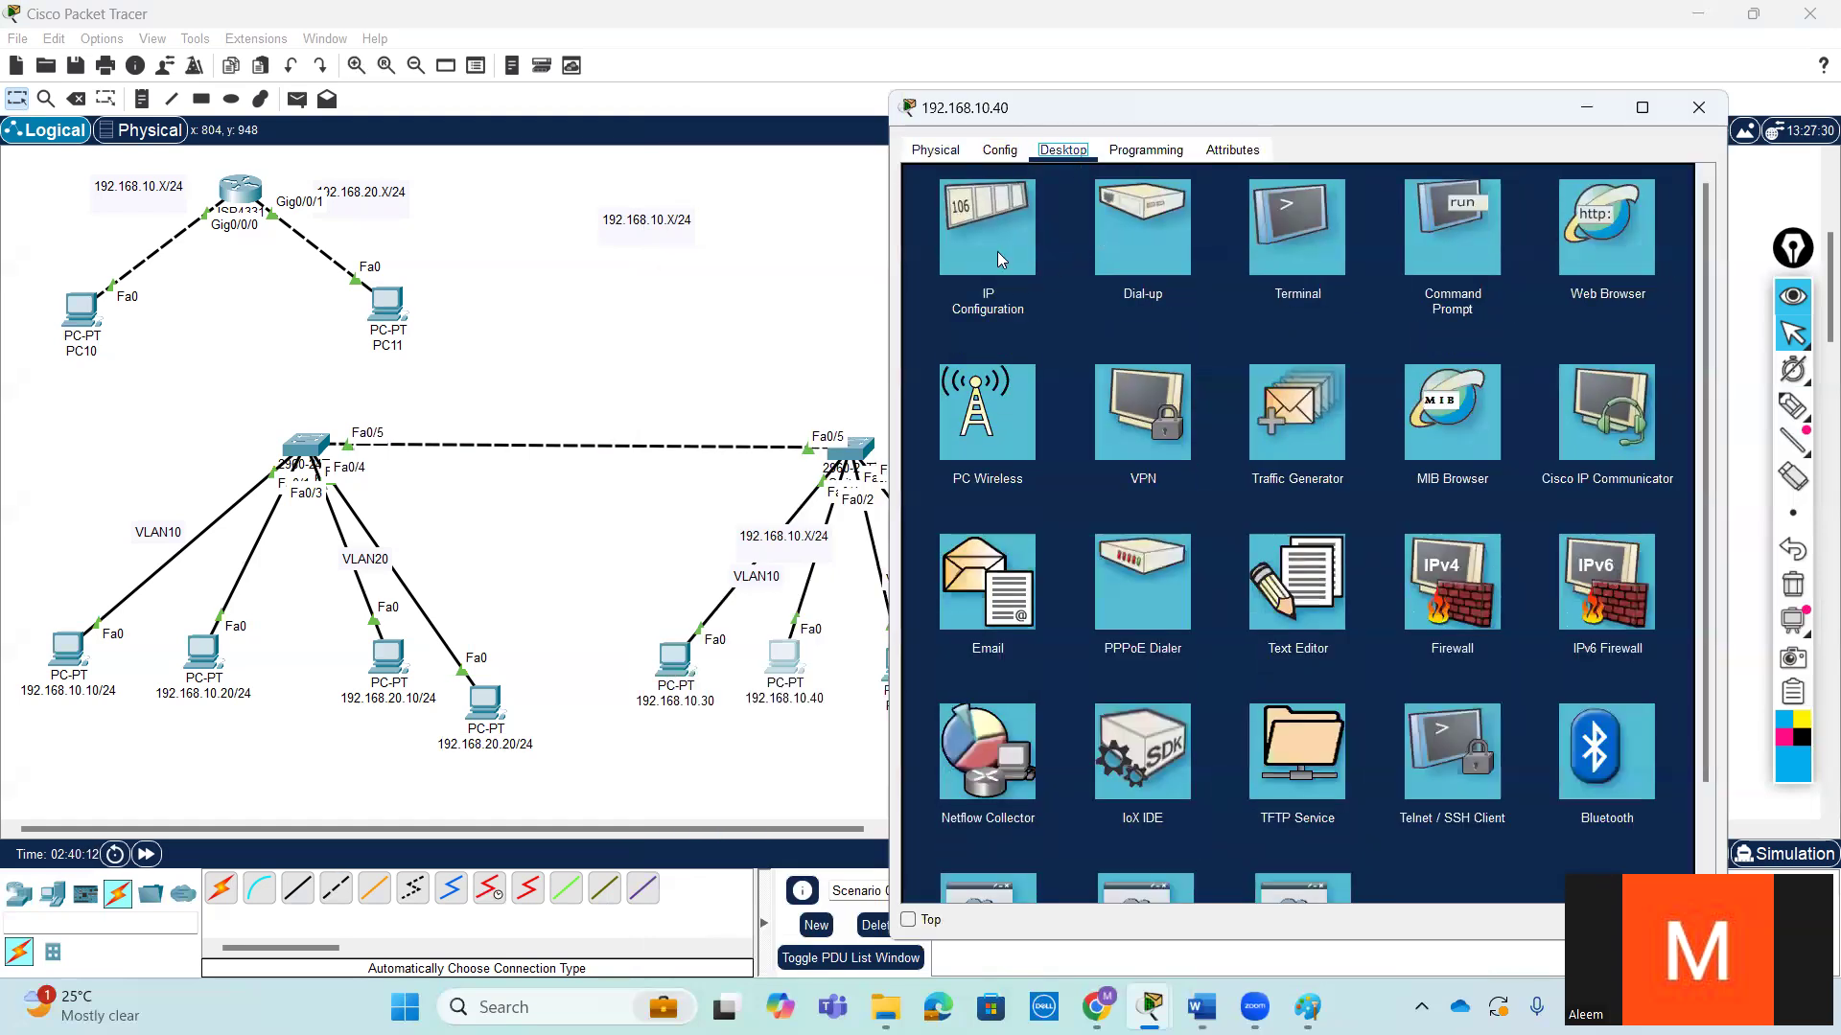
{"action": "left_click", "coordinate": [987, 230]}
{"action": "type", "text": "192.168.10.30"}
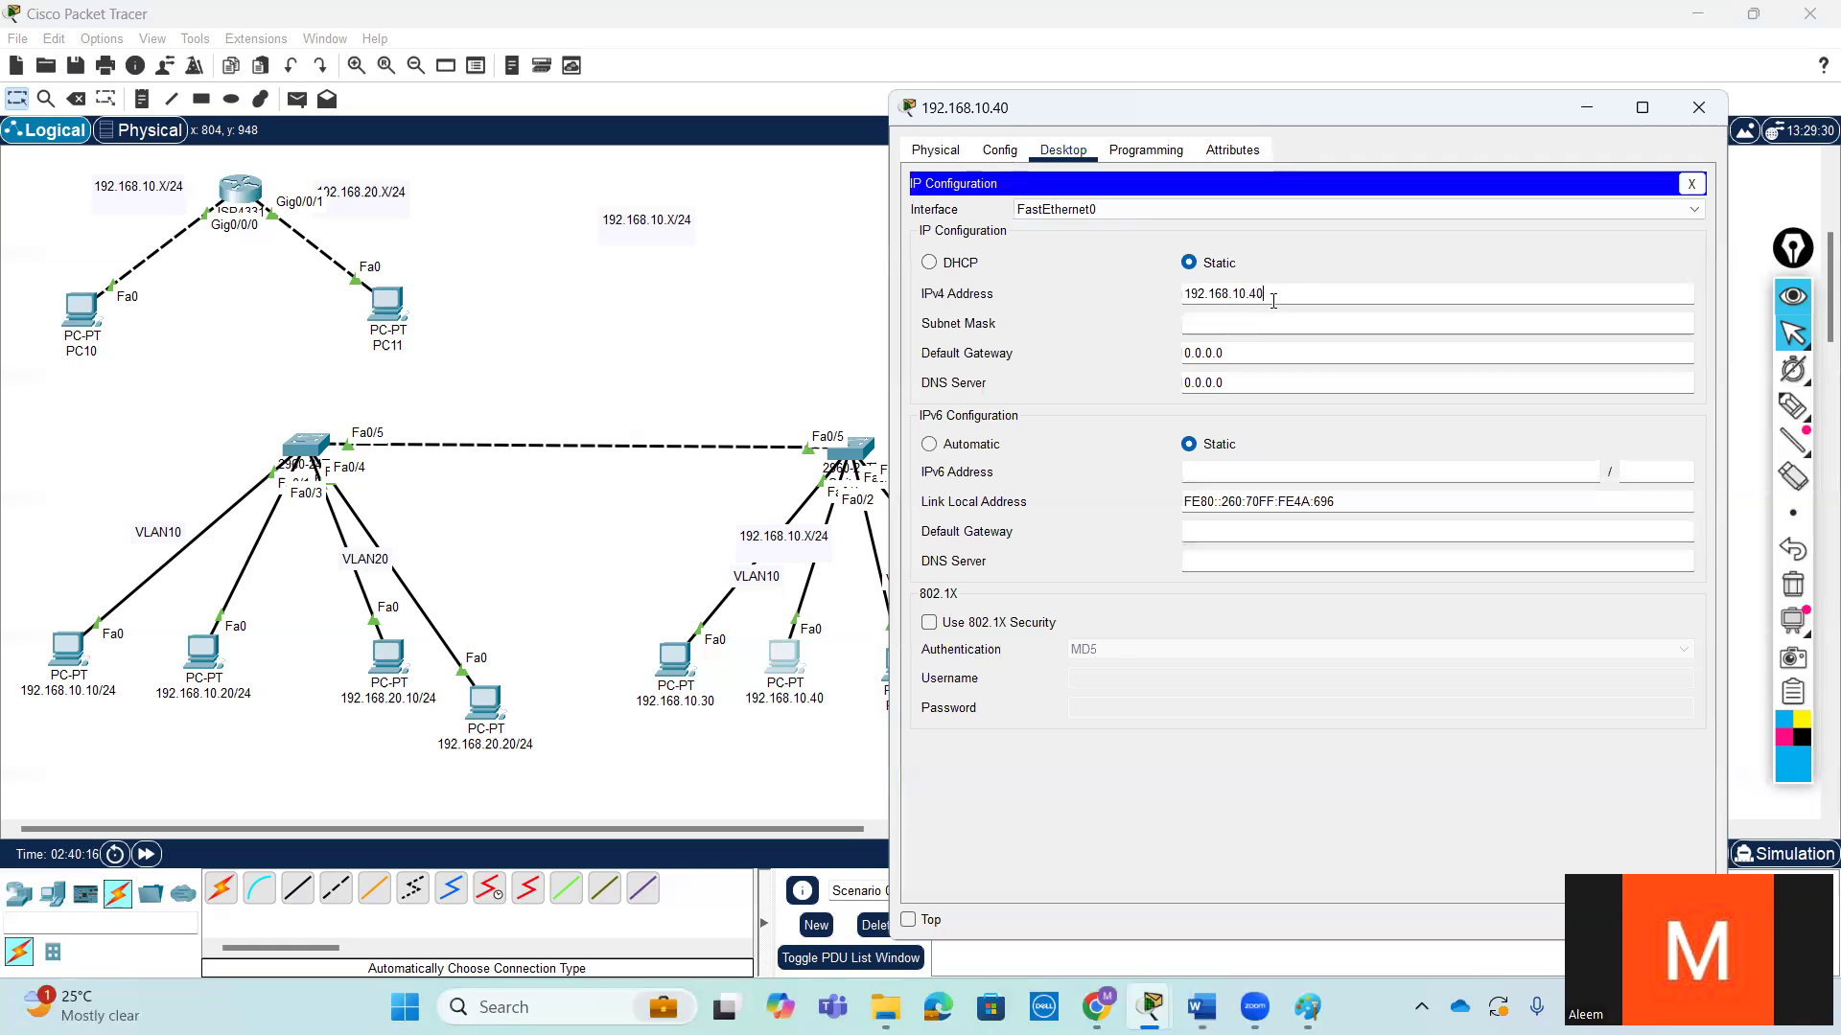
{"action": "left_click", "coordinate": [1300, 325]}
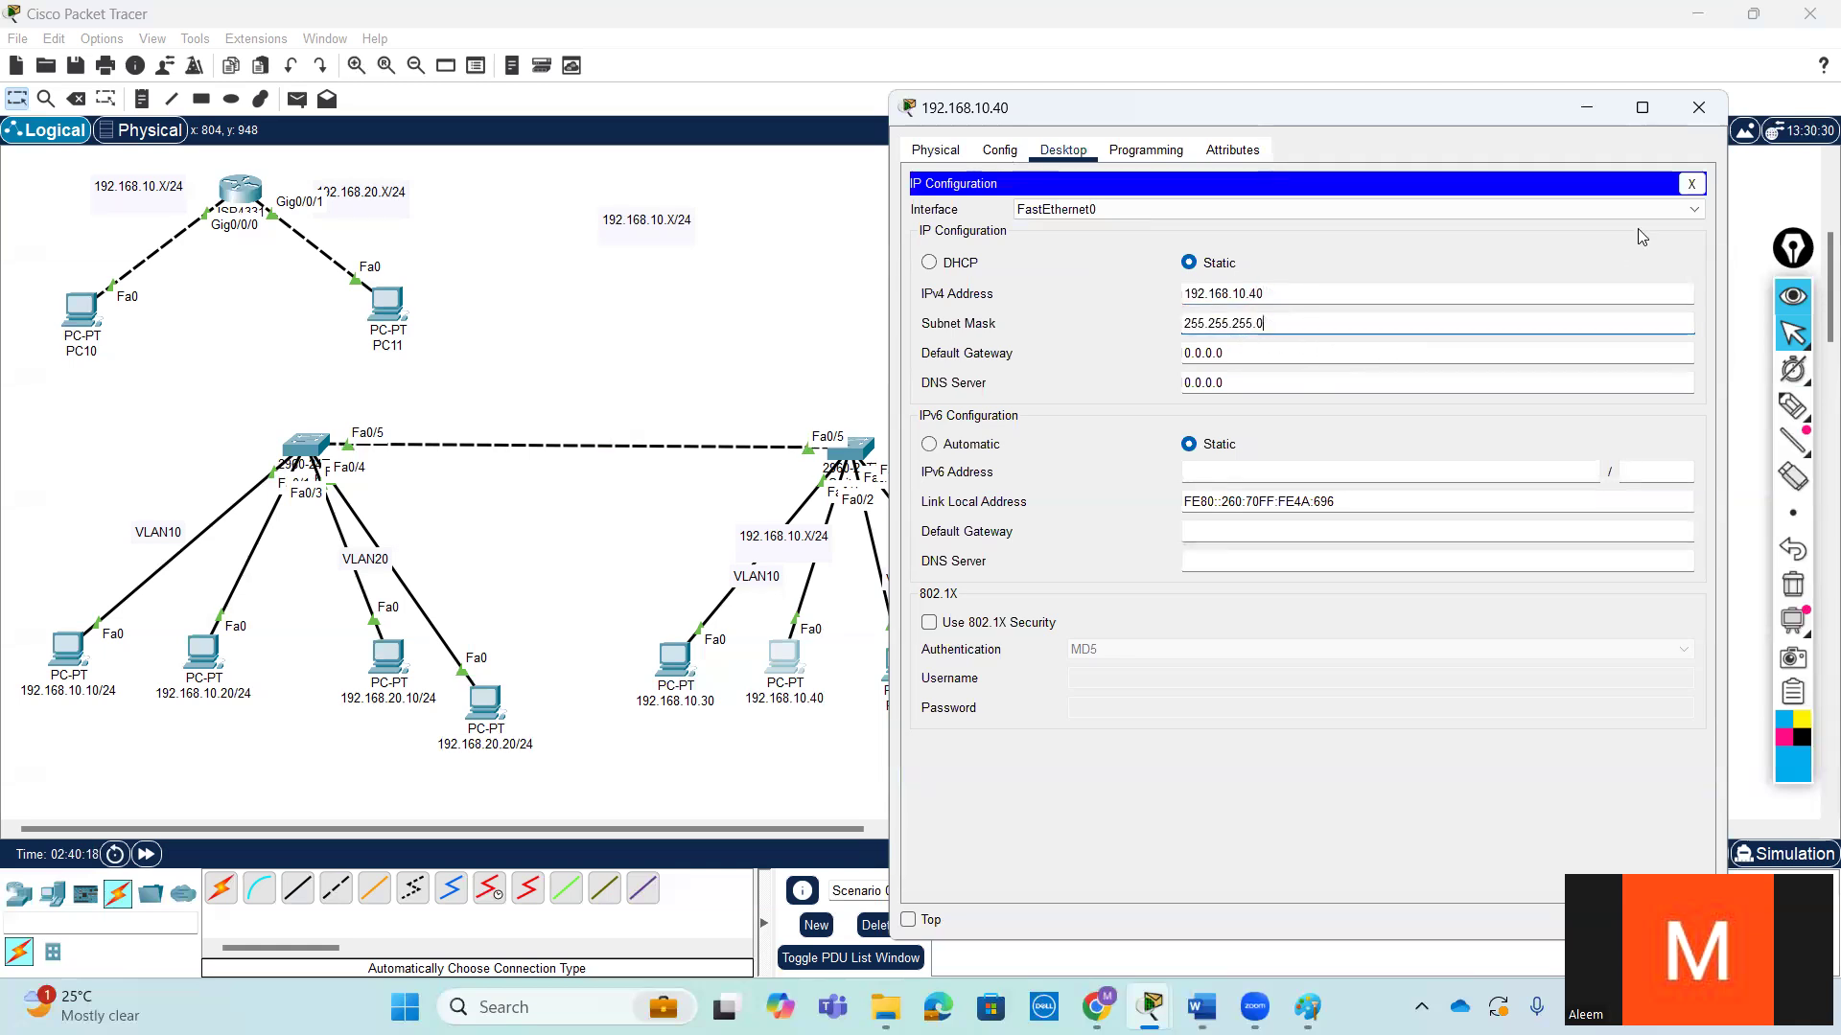
{"action": "left_click", "coordinate": [1699, 107]}
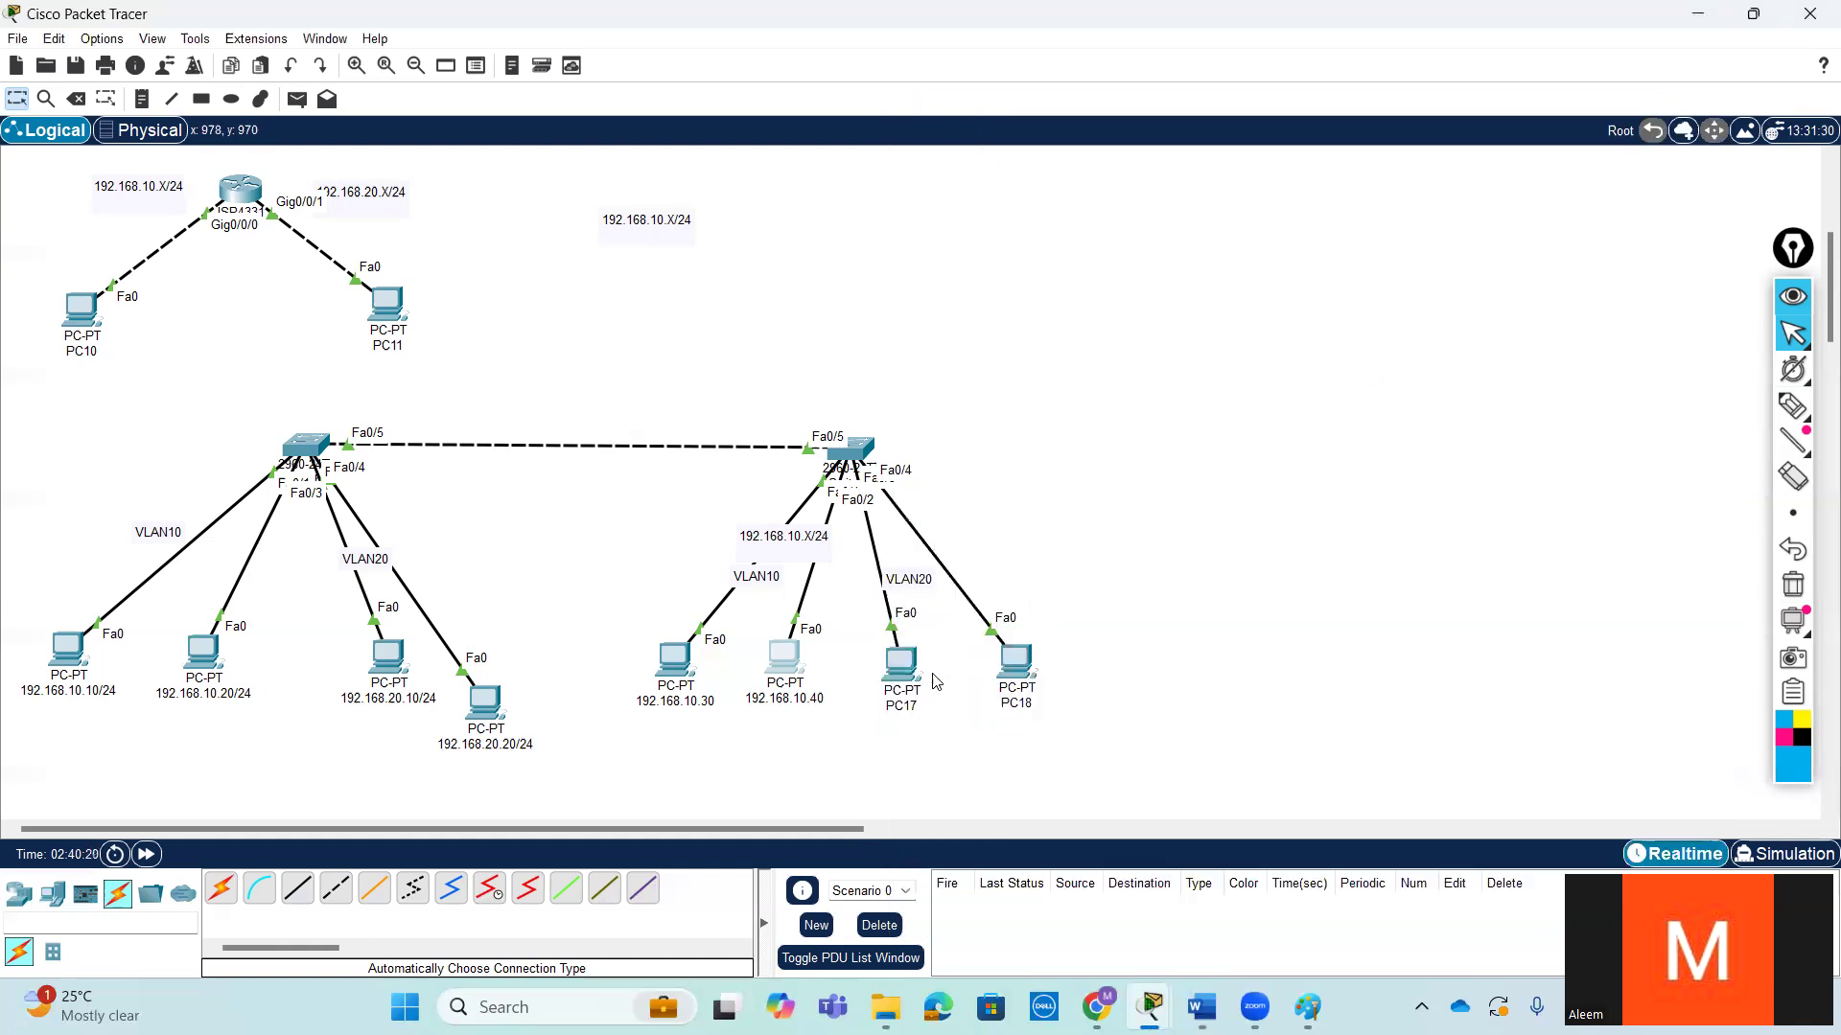
- Rename PC17 as 192.168.20.30/24 and PC18 as 192.168.20.40
{"action": "left_click", "coordinate": [919, 707]}
{"action": "double_click", "coordinate": [939, 709]}
{"action": "type", "text": "192.168.10.30"}
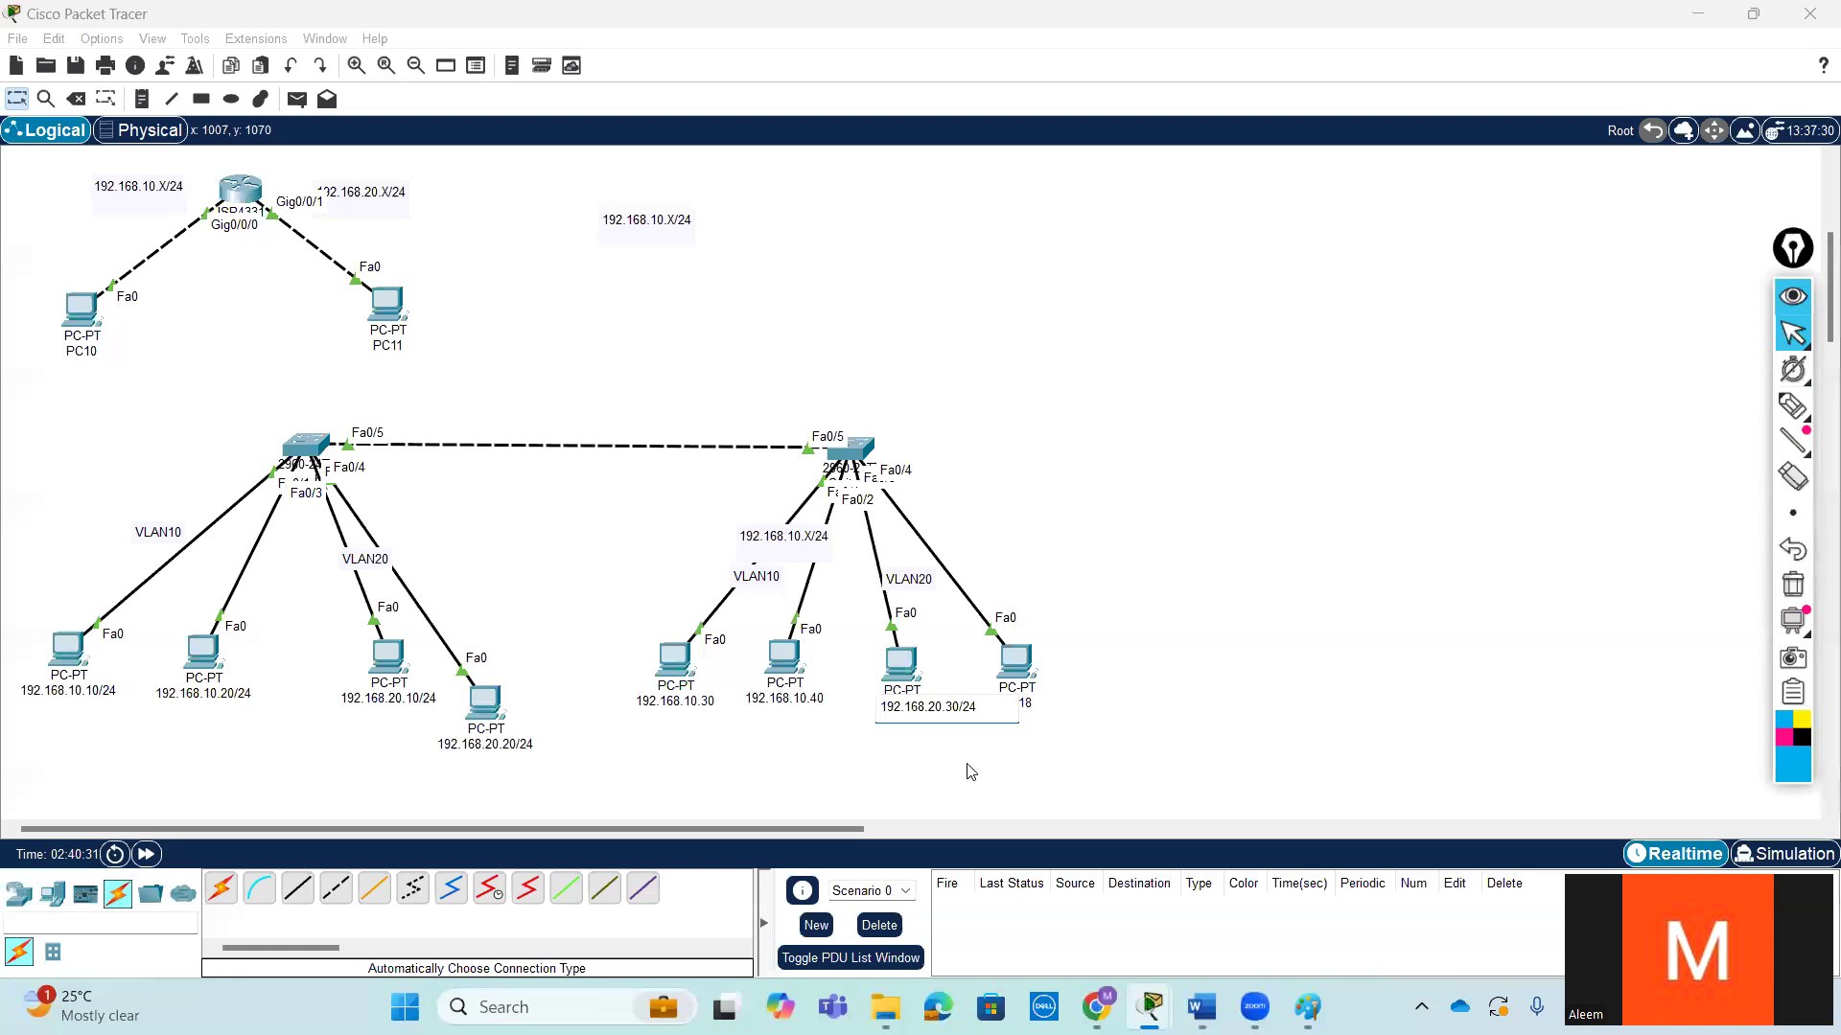
{"action": "double_click", "coordinate": [927, 706]}
{"action": "key", "text": "ctrl+c"}
{"action": "left_click", "coordinate": [938, 761]}
{"action": "double_click", "coordinate": [1024, 708]}
{"action": "key", "text": "ctrl+v"}
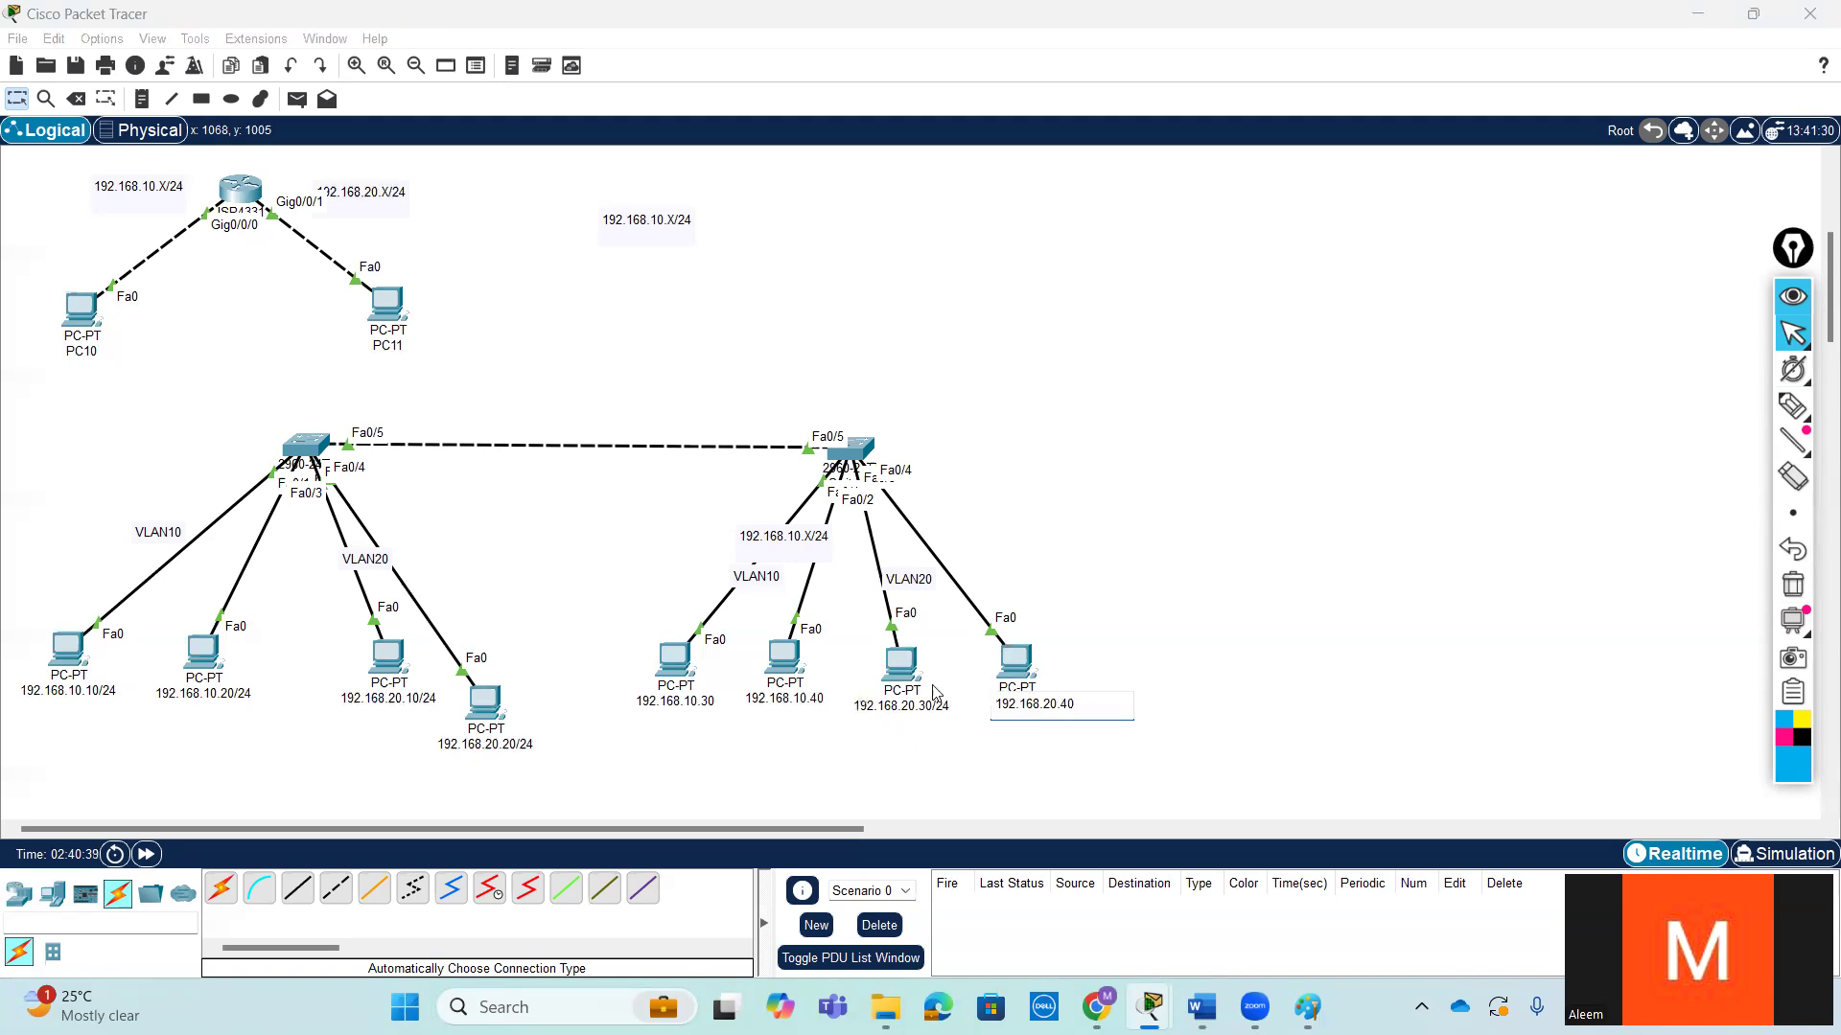
- Give the 192.168.20.30/24 PC the static IPv4 address 192.168.20.30 with subnet mask 255.255.255.0
{"action": "double_click", "coordinate": [901, 664]}
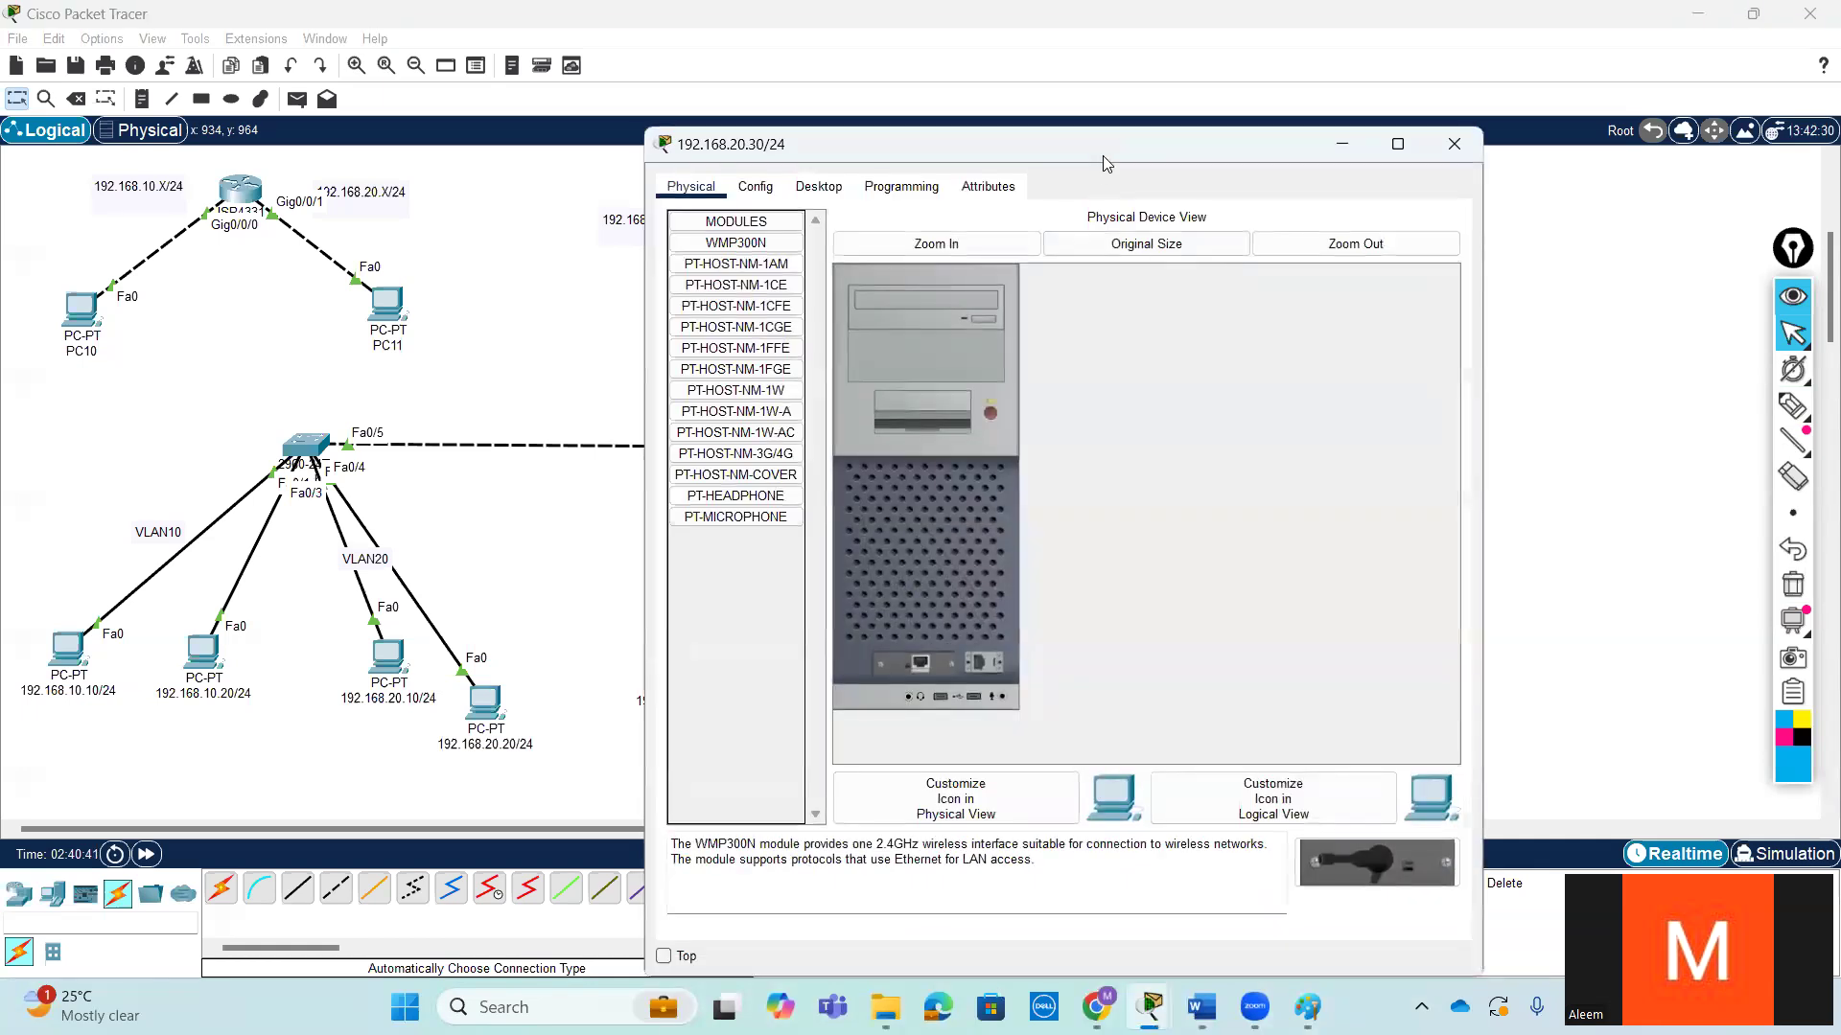
{"action": "left_click_drag", "start_coordinate": [1117, 159], "coordinate": [1419, 124]}
{"action": "left_click", "coordinate": [1120, 151]}
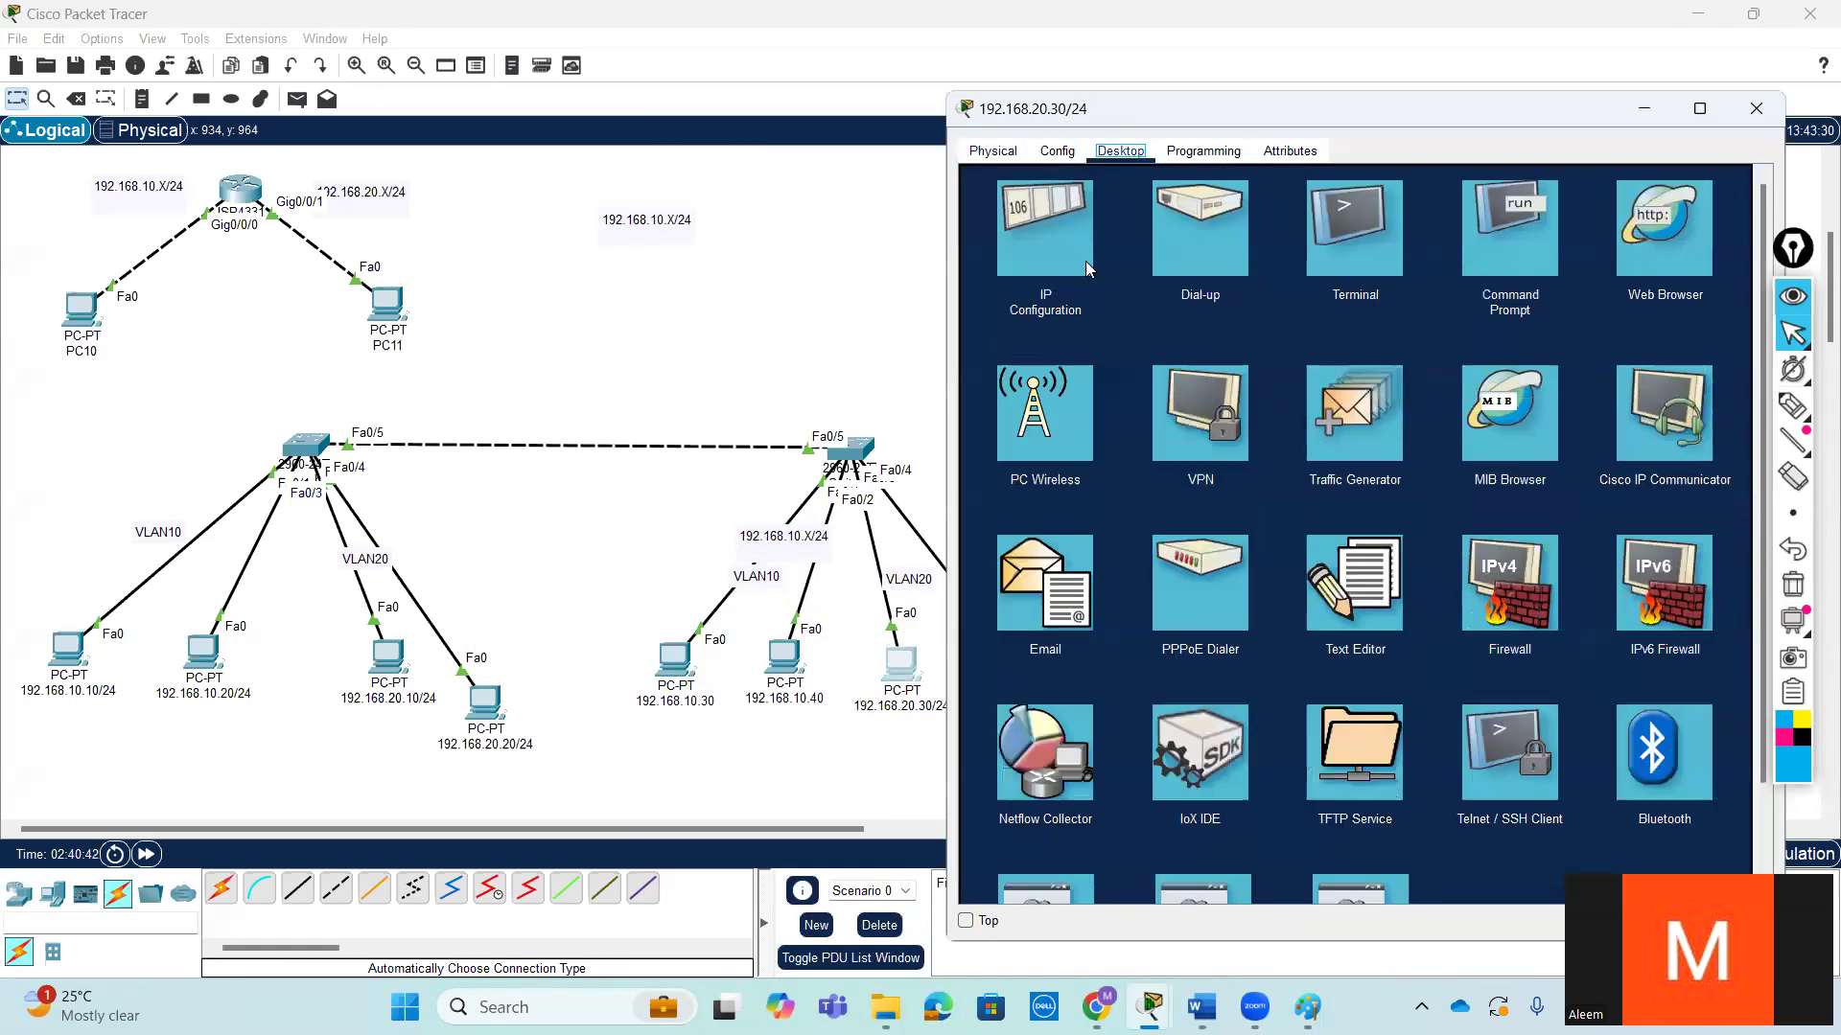
{"action": "left_click", "coordinate": [1526, 261]}
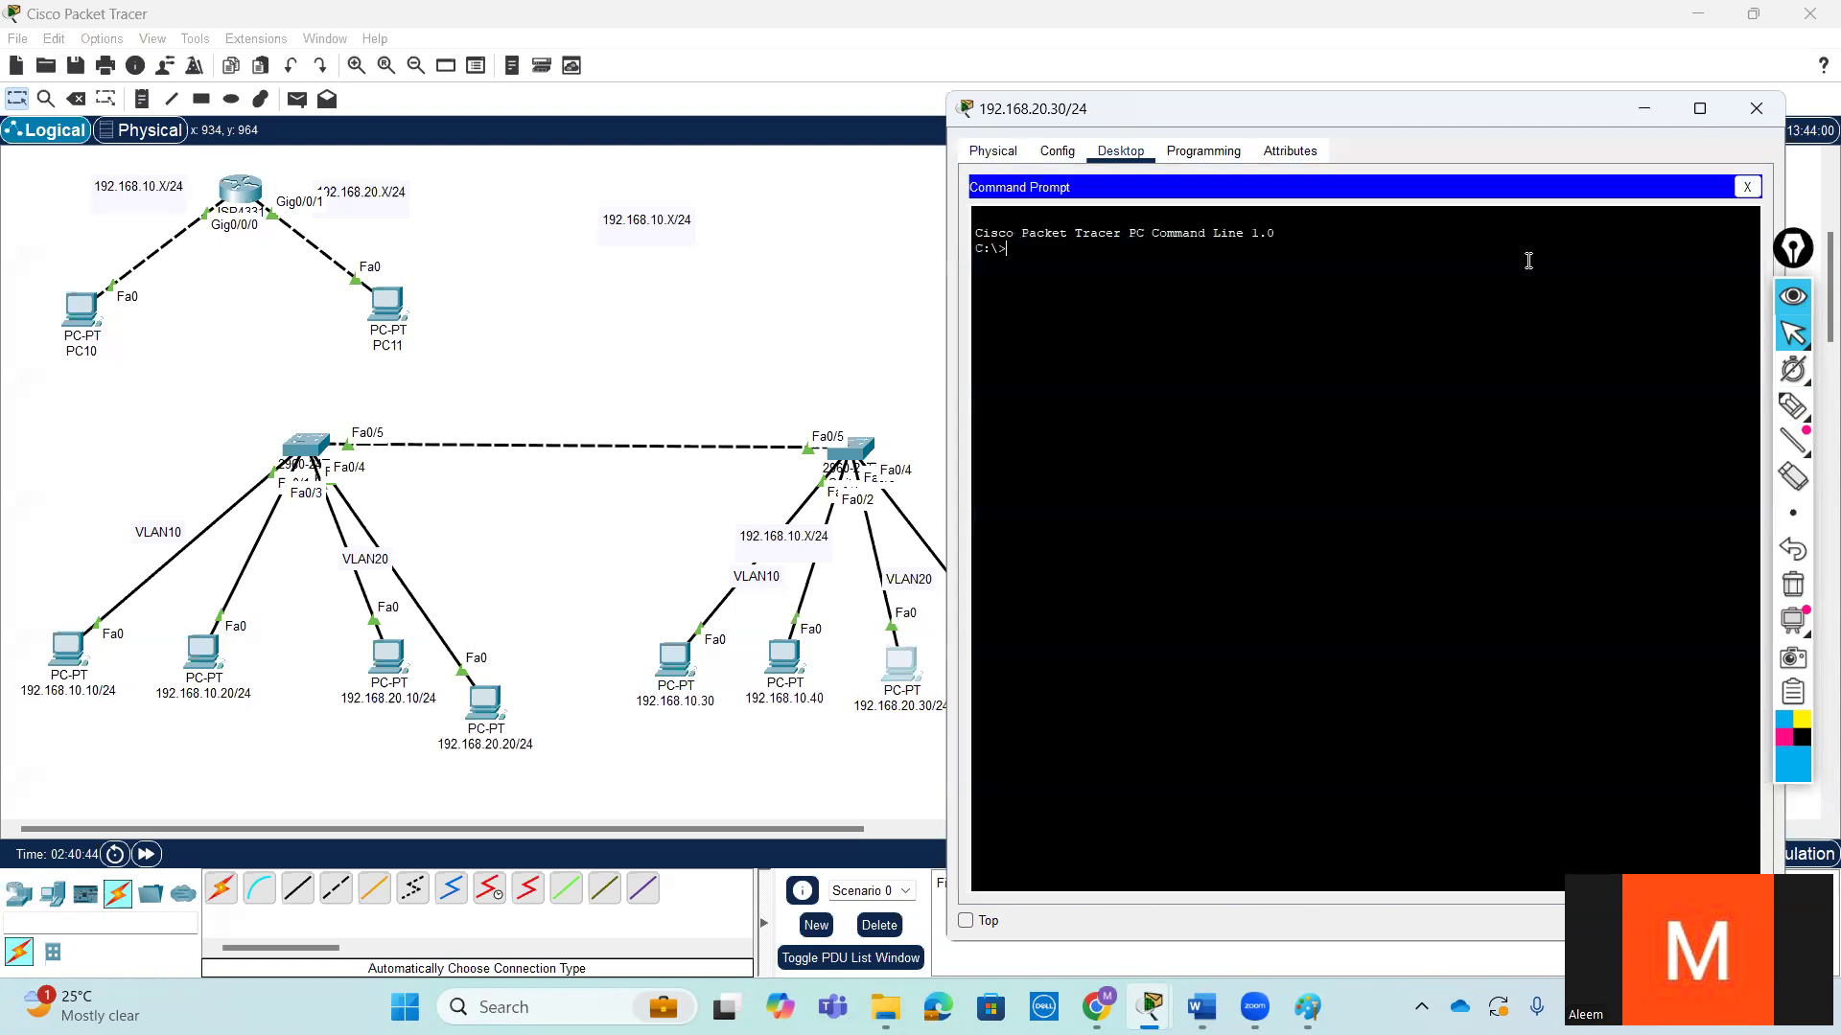
{"action": "left_click", "coordinate": [1747, 187]}
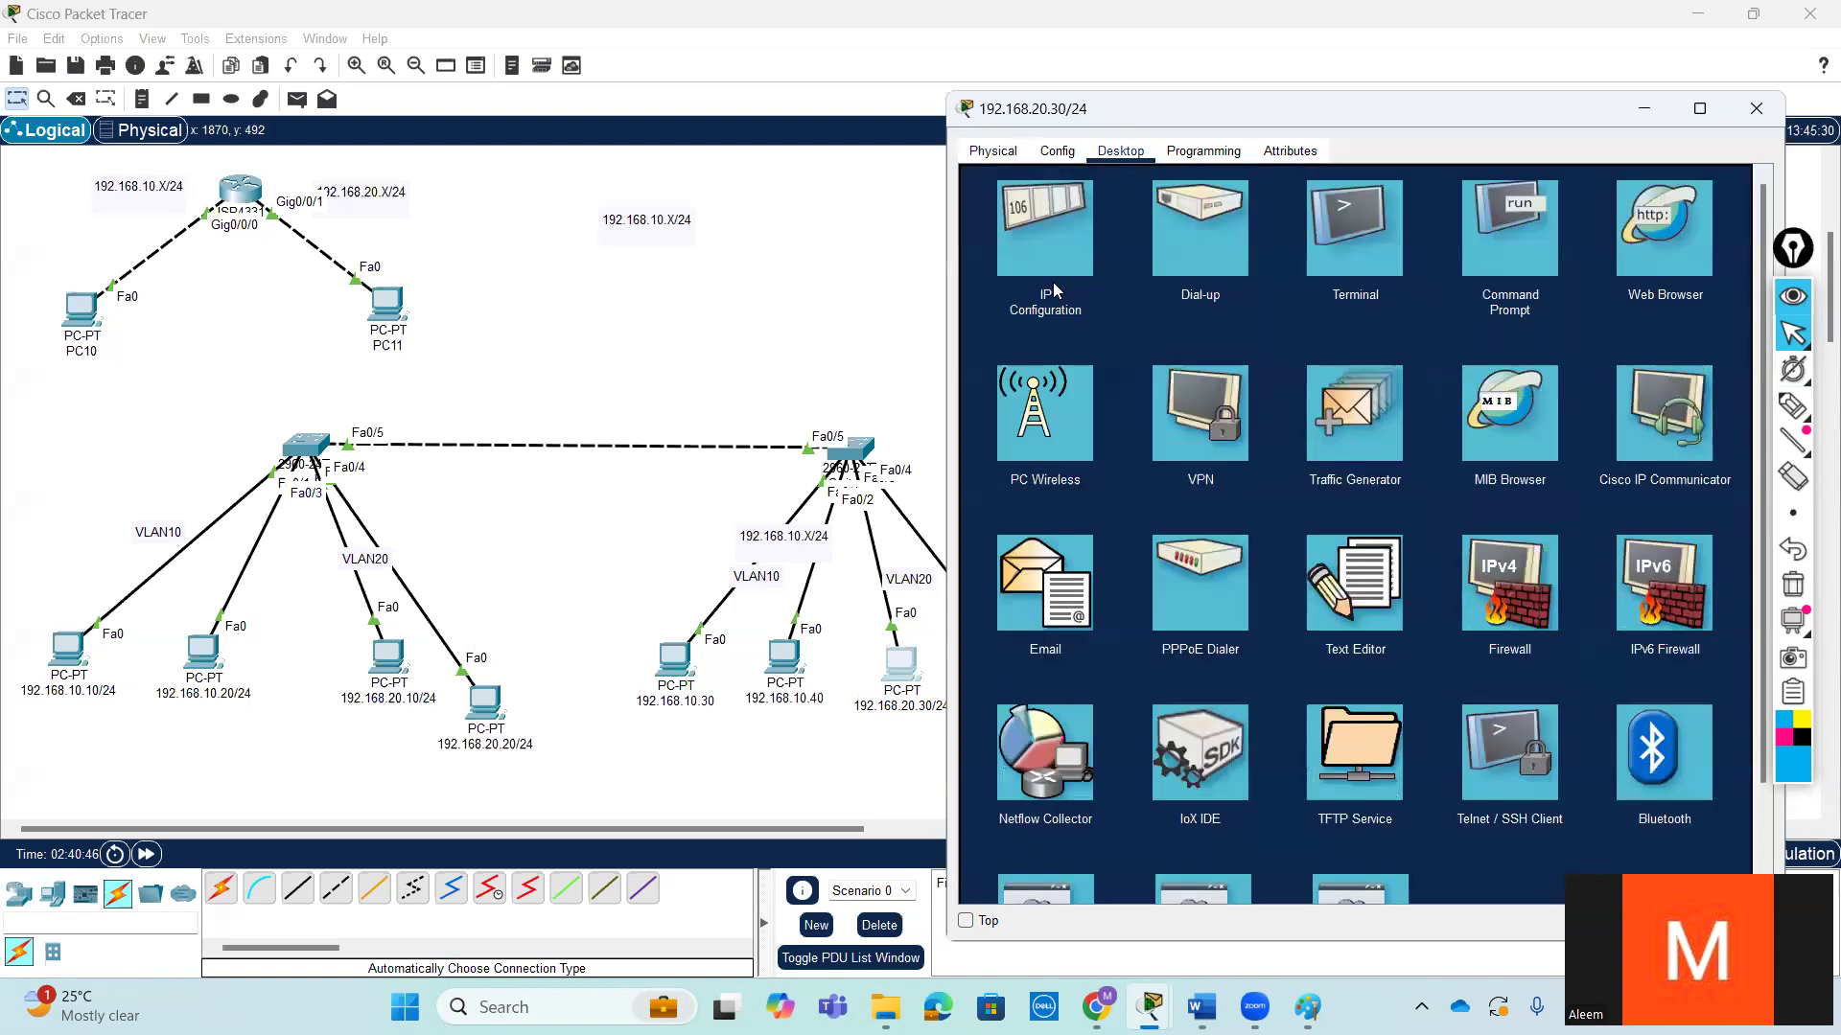
{"action": "left_click", "coordinate": [1045, 240]}
{"action": "left_click", "coordinate": [1296, 288]}
{"action": "type", "text": "192.168.20.30"}
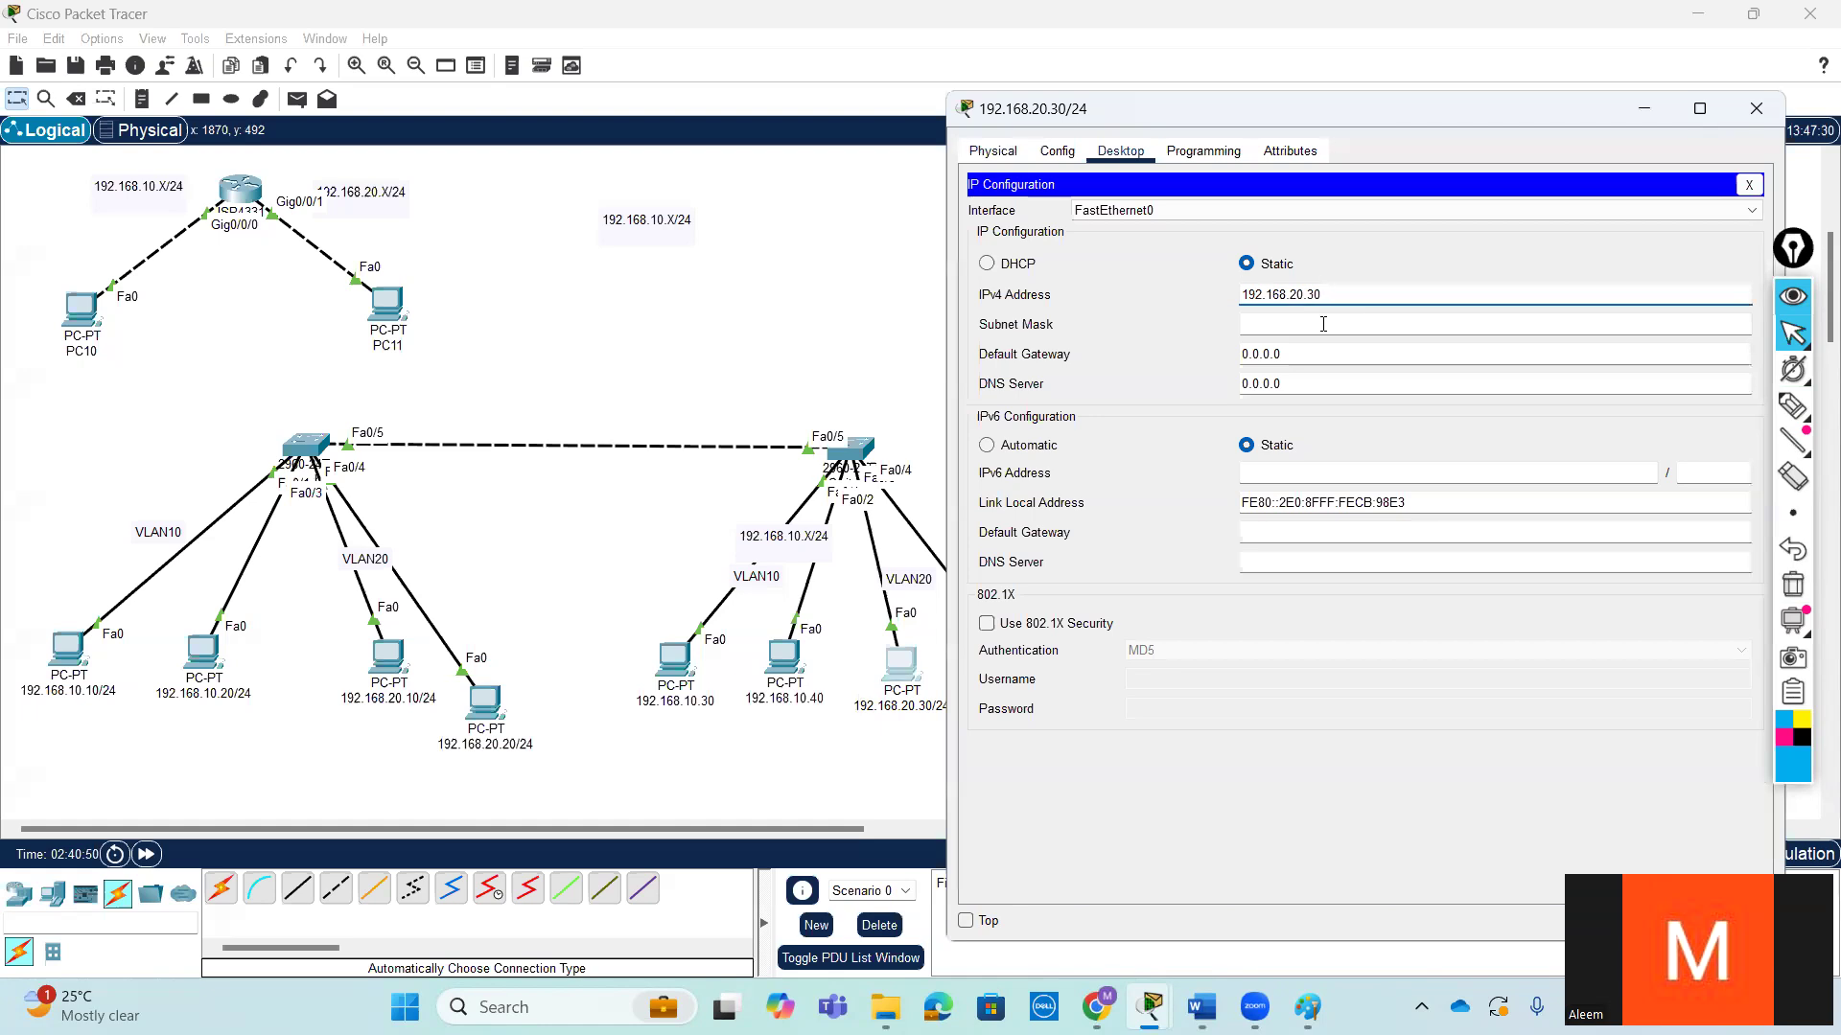
{"action": "left_click", "coordinate": [1323, 322]}
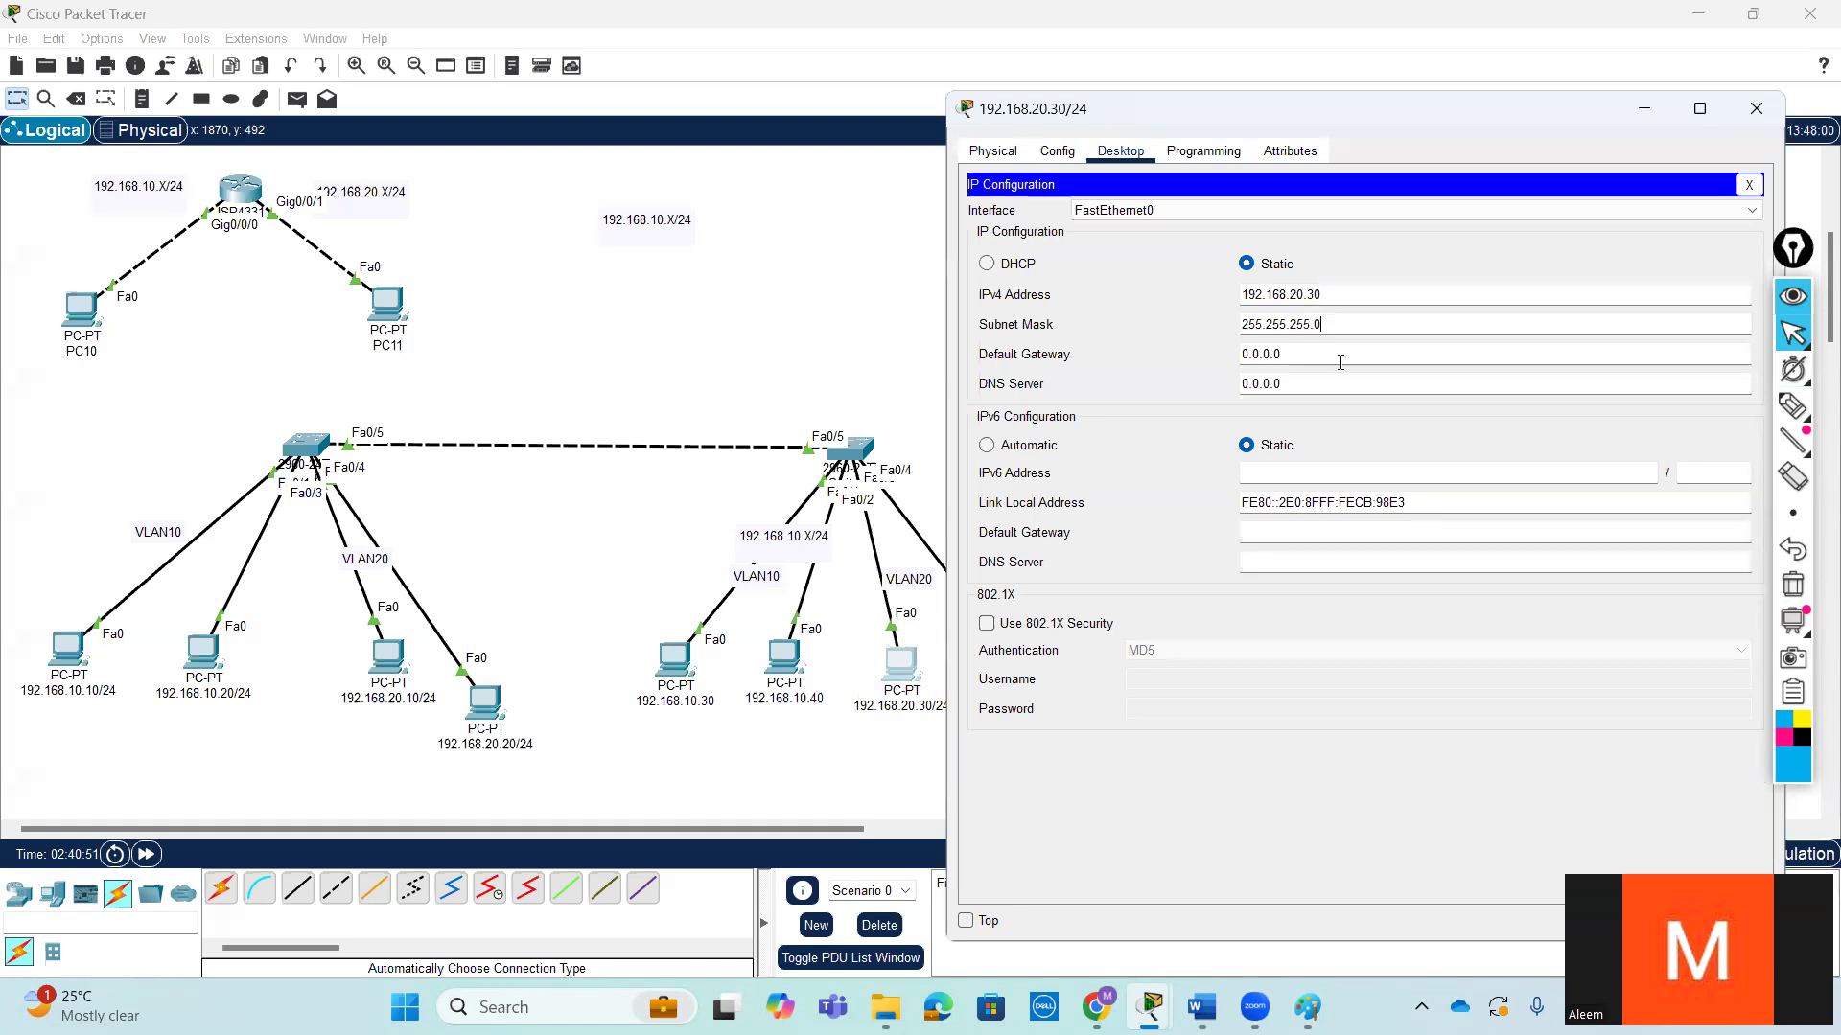
{"action": "left_click", "coordinate": [1756, 108]}
- Give the 192.168.20.40 PC the static IPv4 address 192.168.20.40 with subnet mask 255.255.255.0
{"action": "left_click", "coordinate": [1018, 667]}
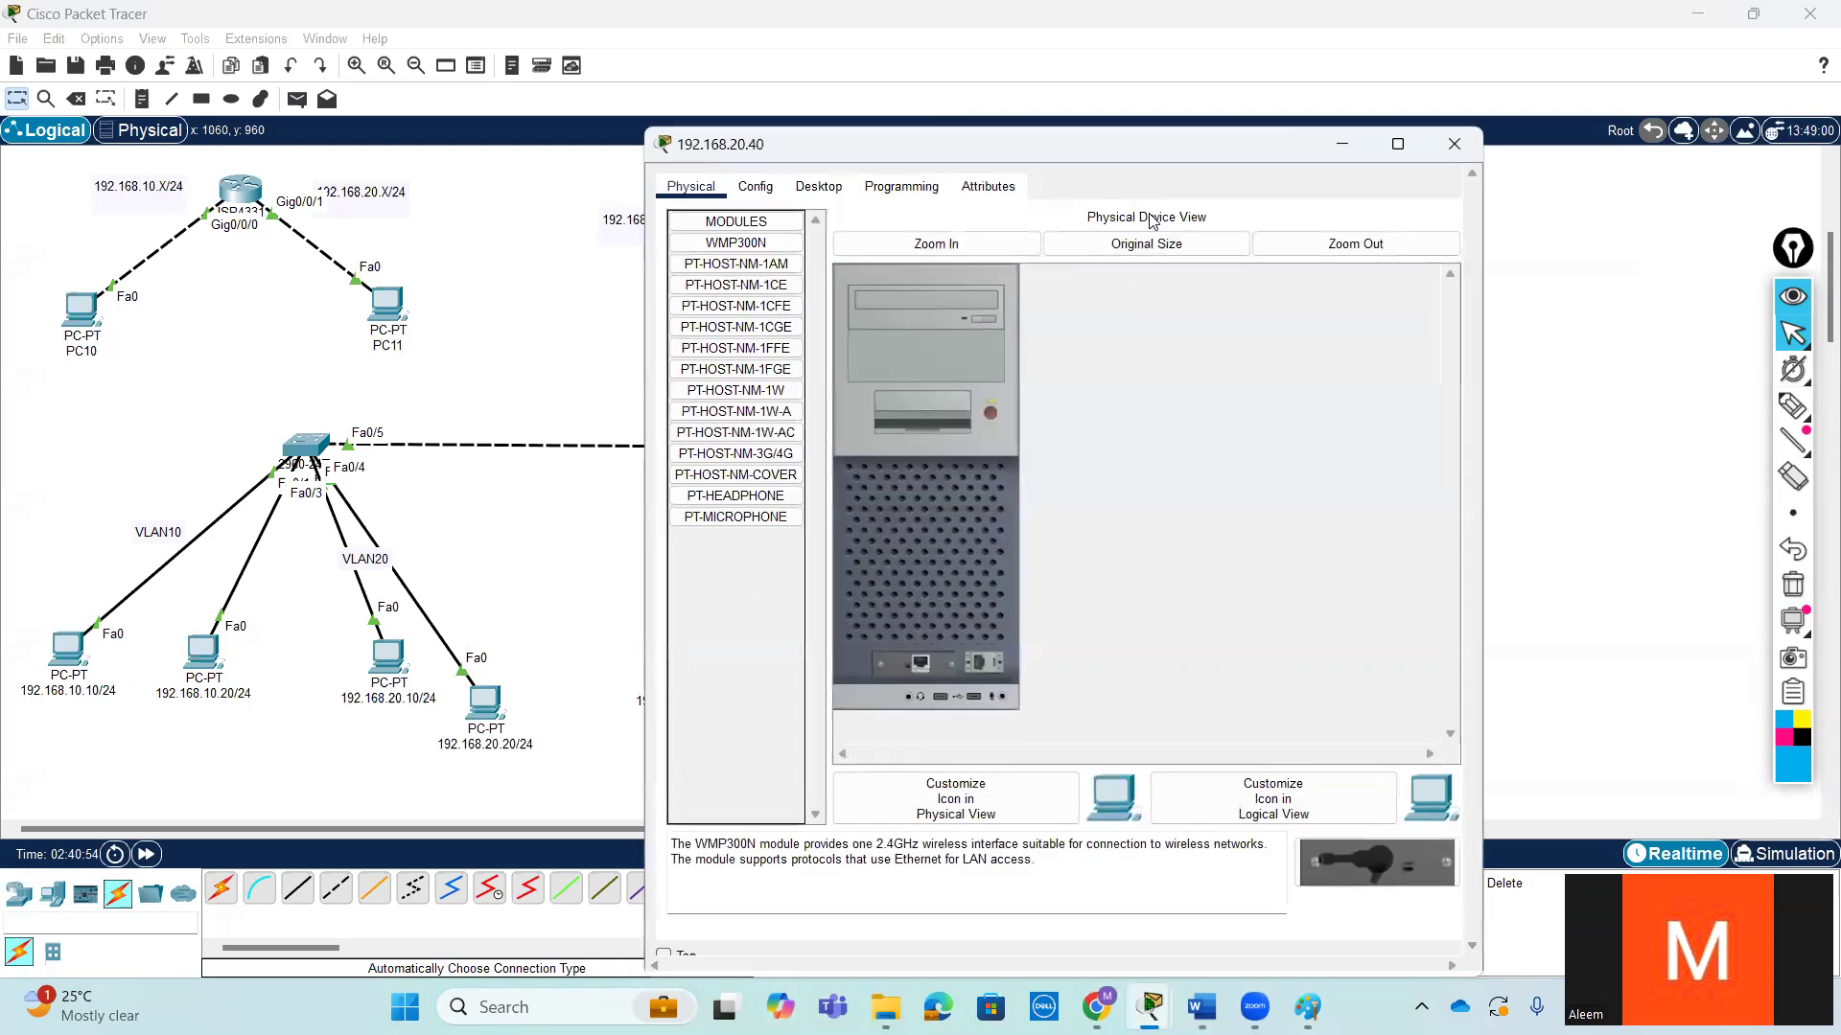
{"action": "left_click_drag", "start_coordinate": [1171, 149], "coordinate": [1468, 135]}
{"action": "left_click", "coordinate": [1115, 172]}
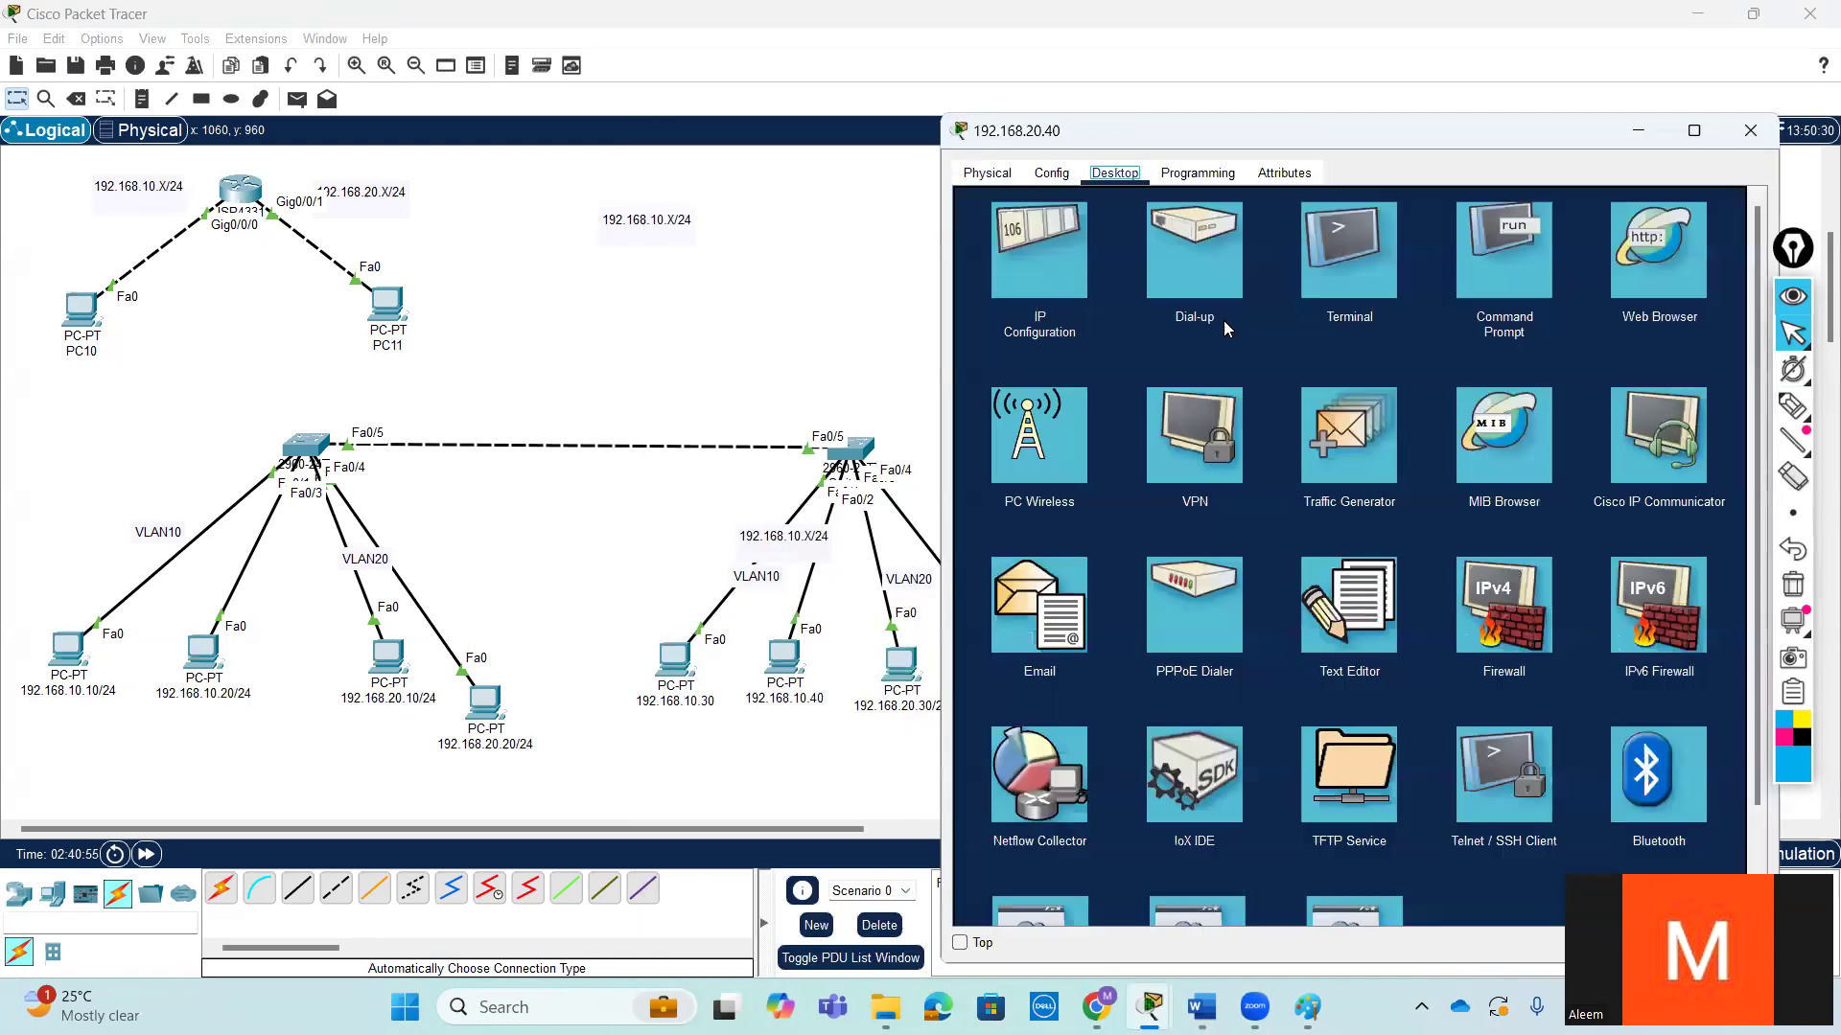
{"action": "left_click", "coordinate": [1054, 254]}
{"action": "type", "text": "192.168.20.30"}
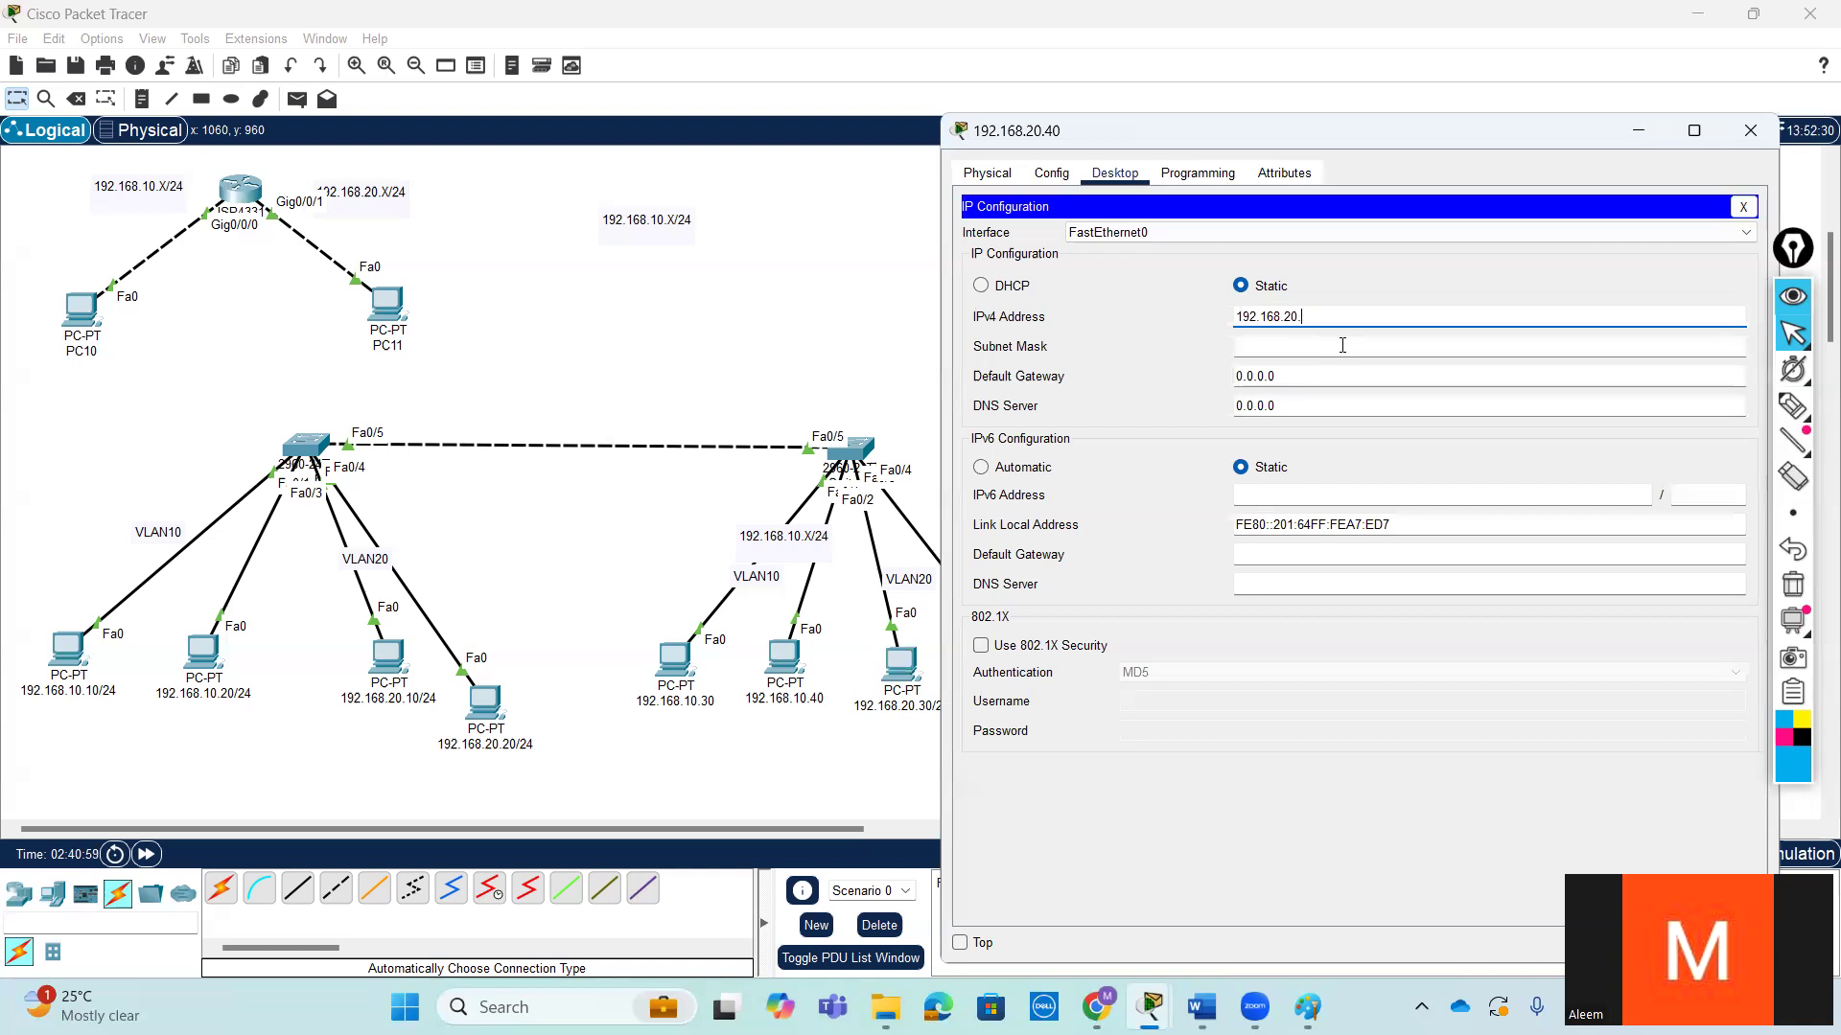
{"action": "left_click", "coordinate": [1342, 345]}
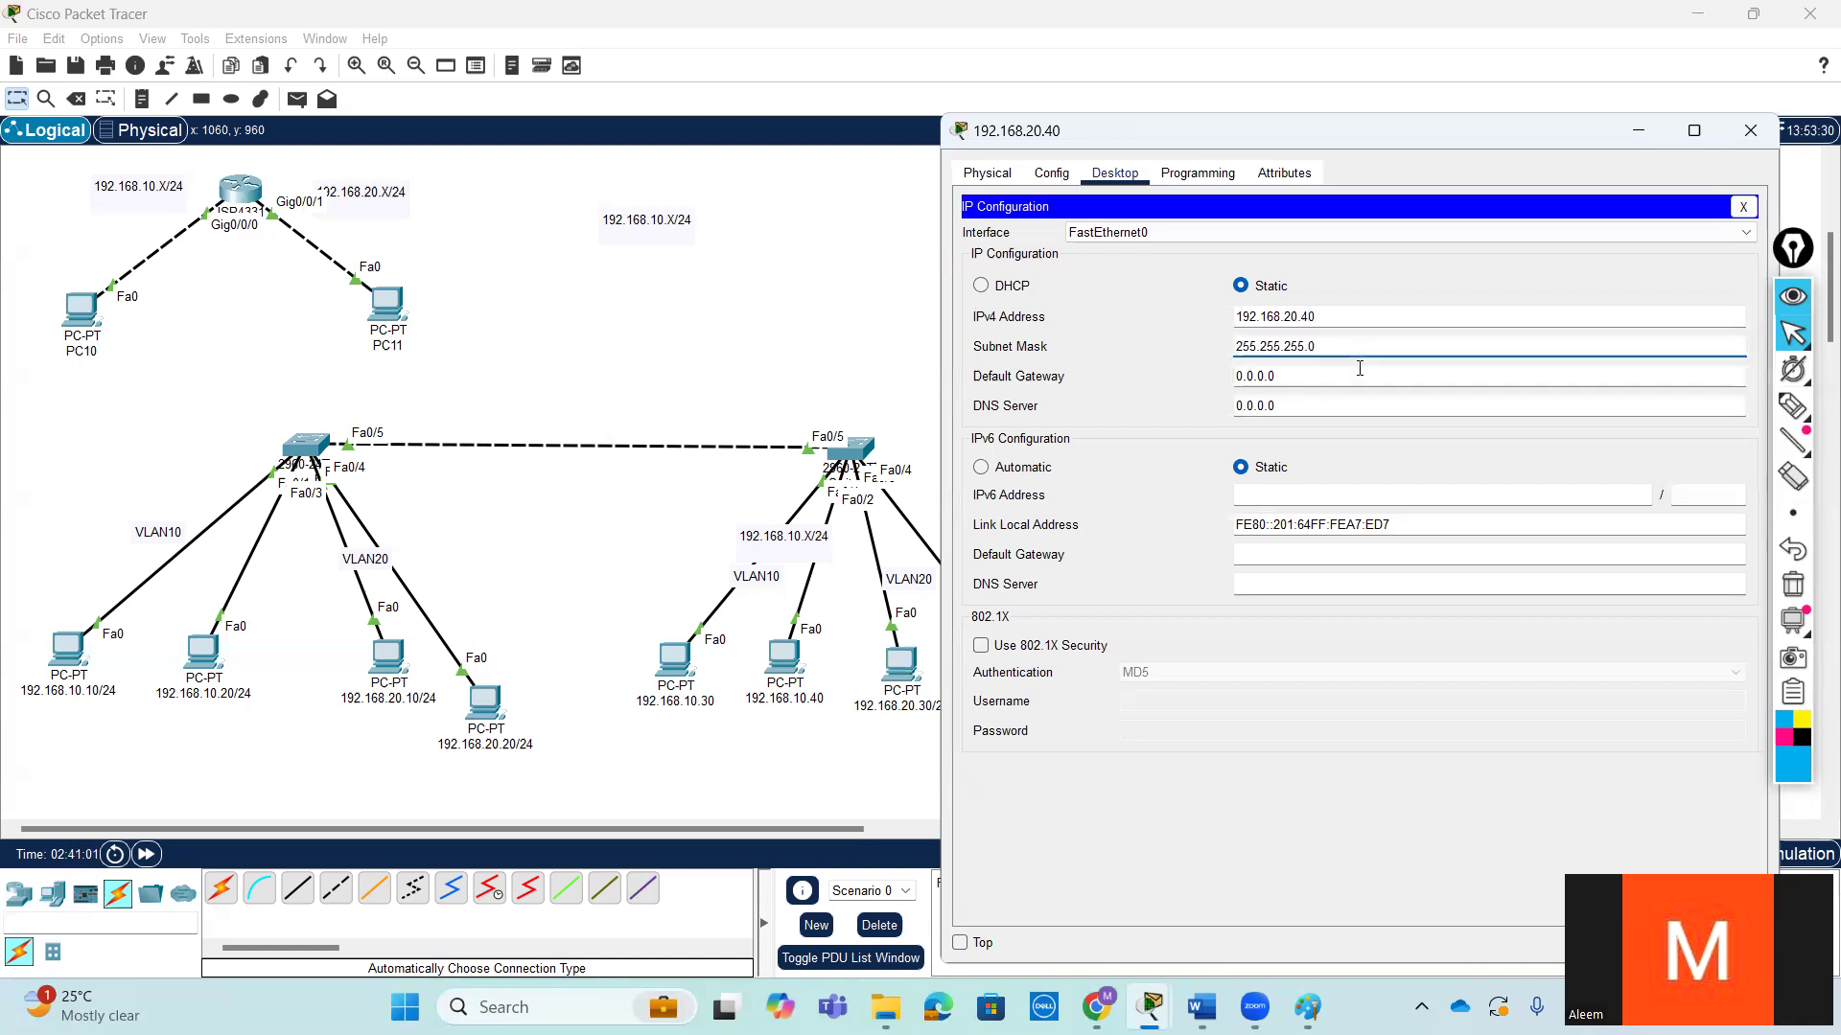
{"action": "left_click", "coordinate": [1745, 134]}
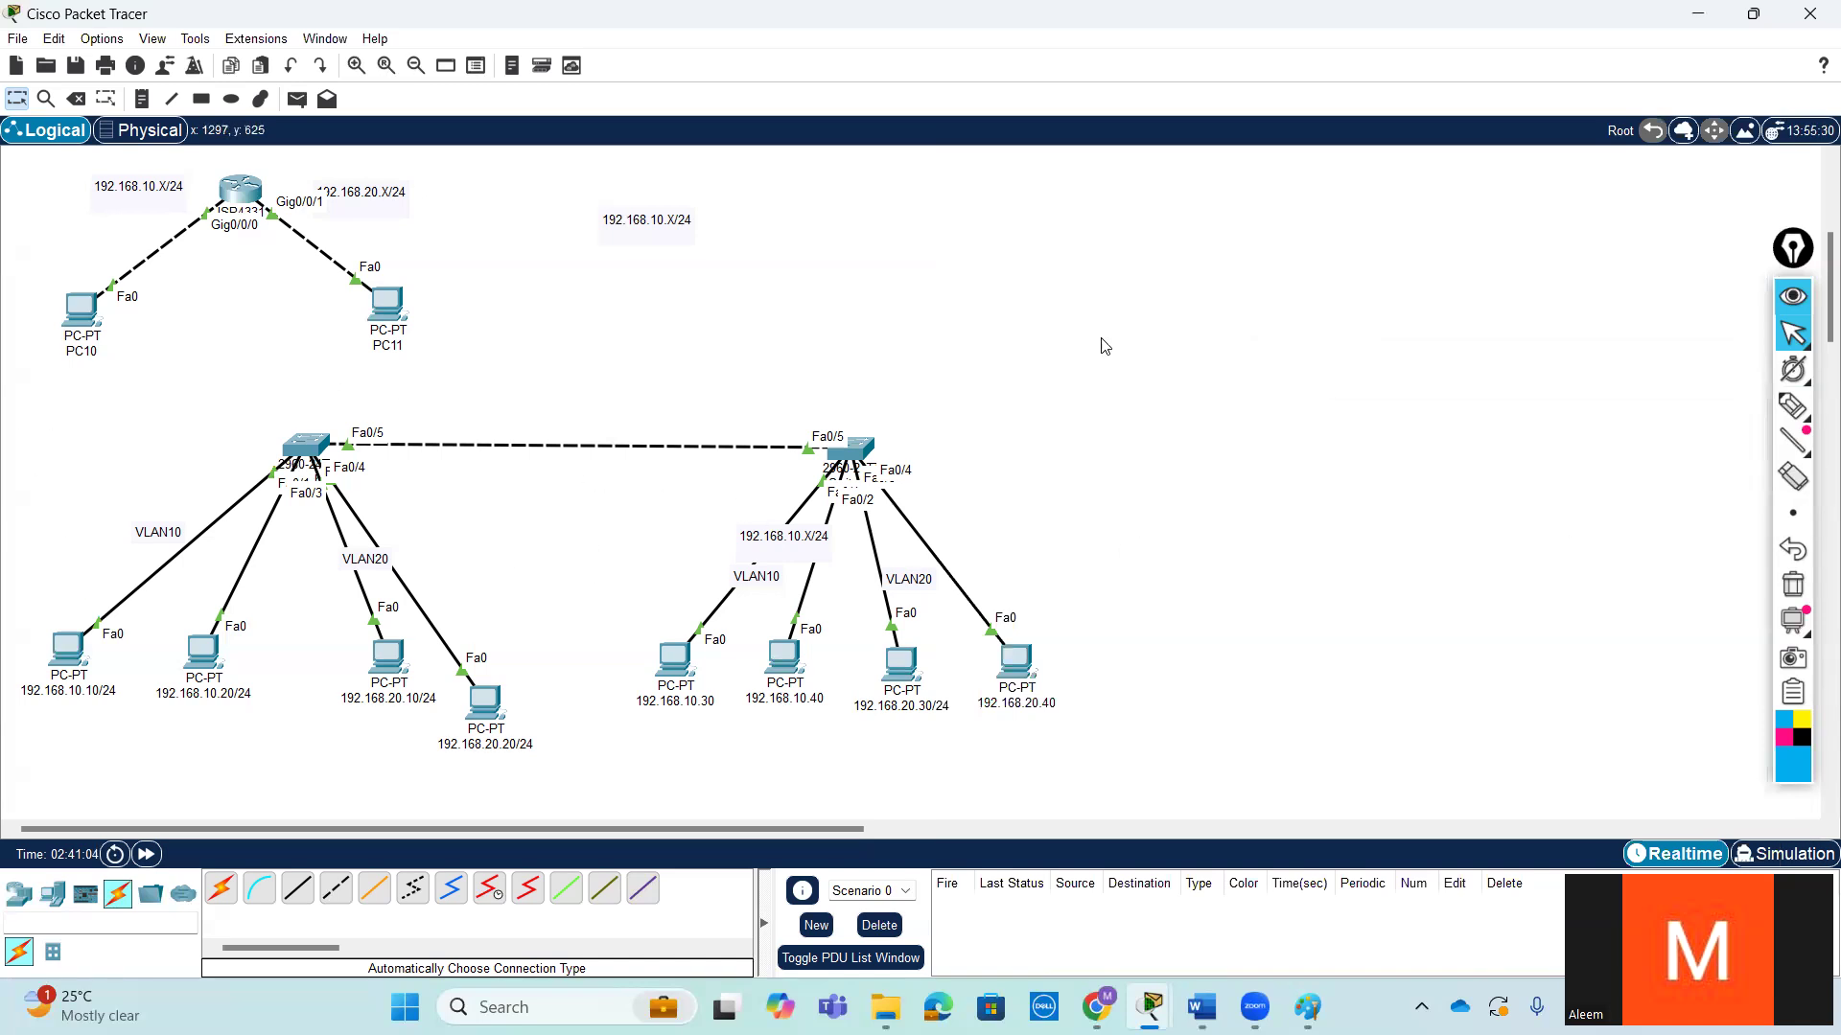
- Align the 192.168.20.20/24 PC with its neighbours and give it the static IPv4 address 192.168.20.20 with subnet mask 255.255.255.0
{"action": "left_click_drag", "start_coordinate": [486, 703], "coordinate": [500, 674]}
{"action": "left_click", "coordinate": [522, 803]}
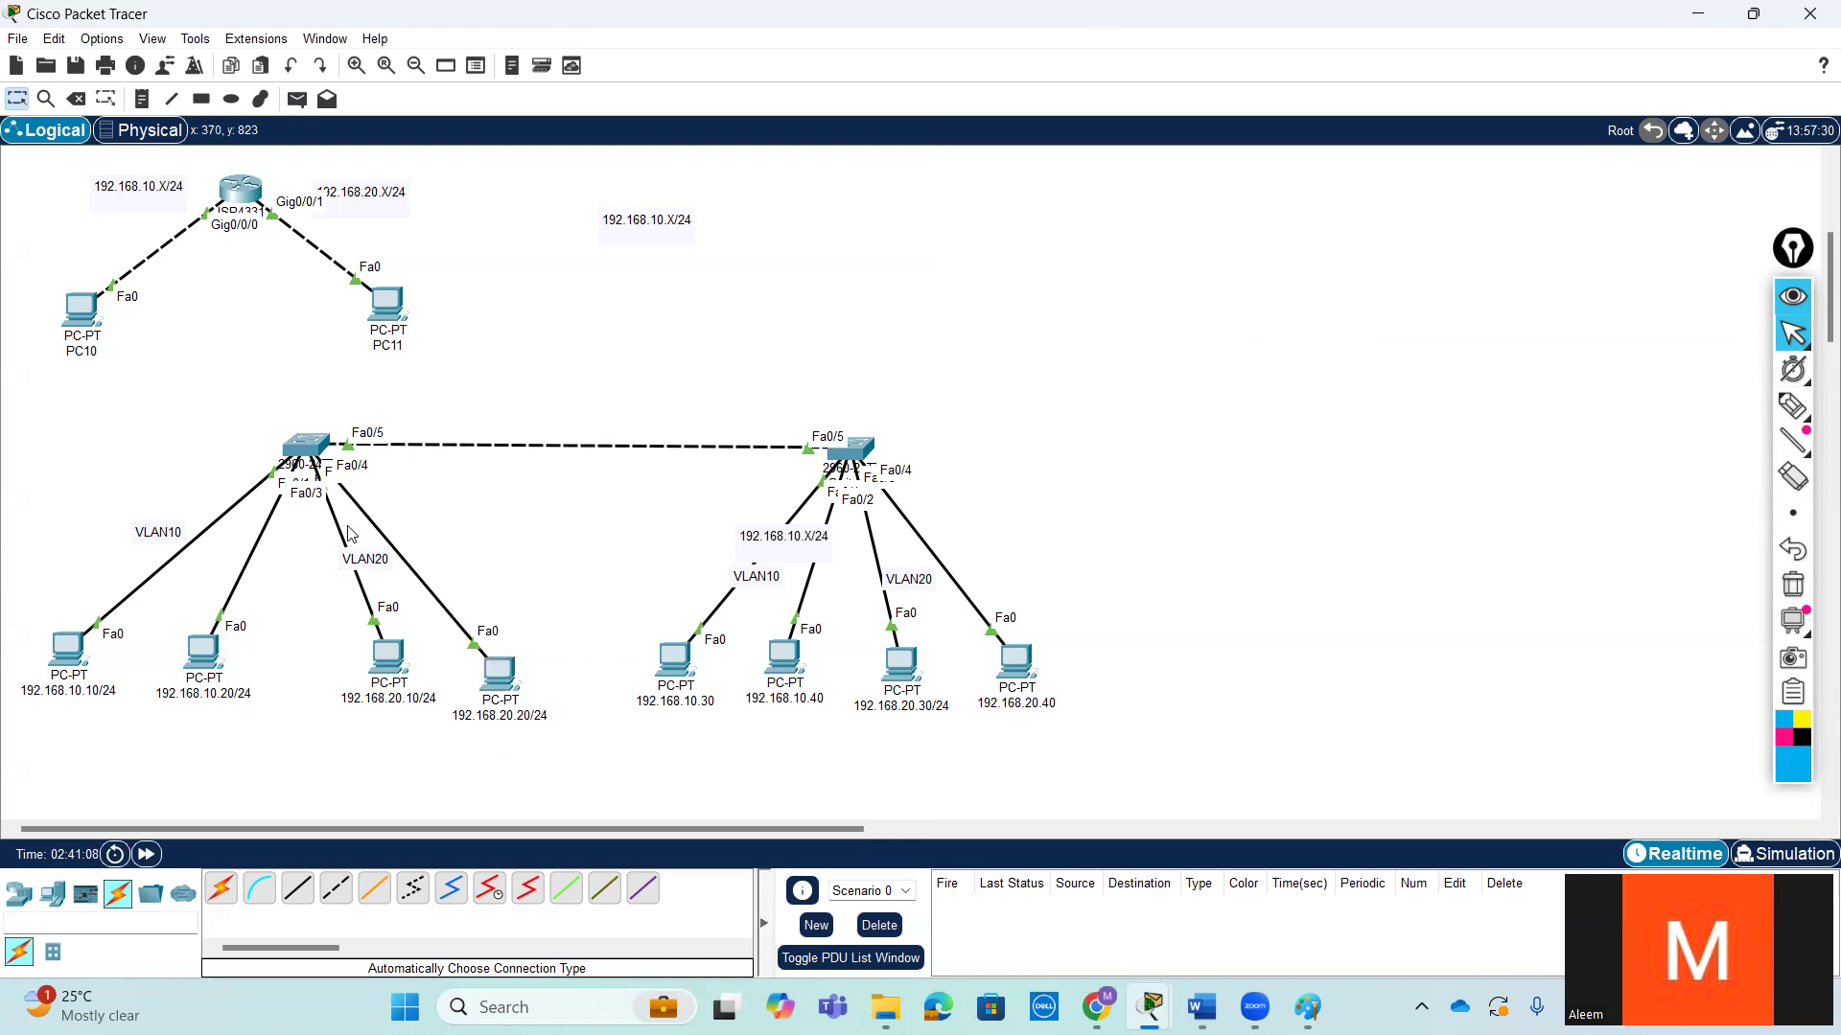
{"action": "left_click", "coordinate": [493, 683]}
{"action": "left_click", "coordinate": [819, 186]}
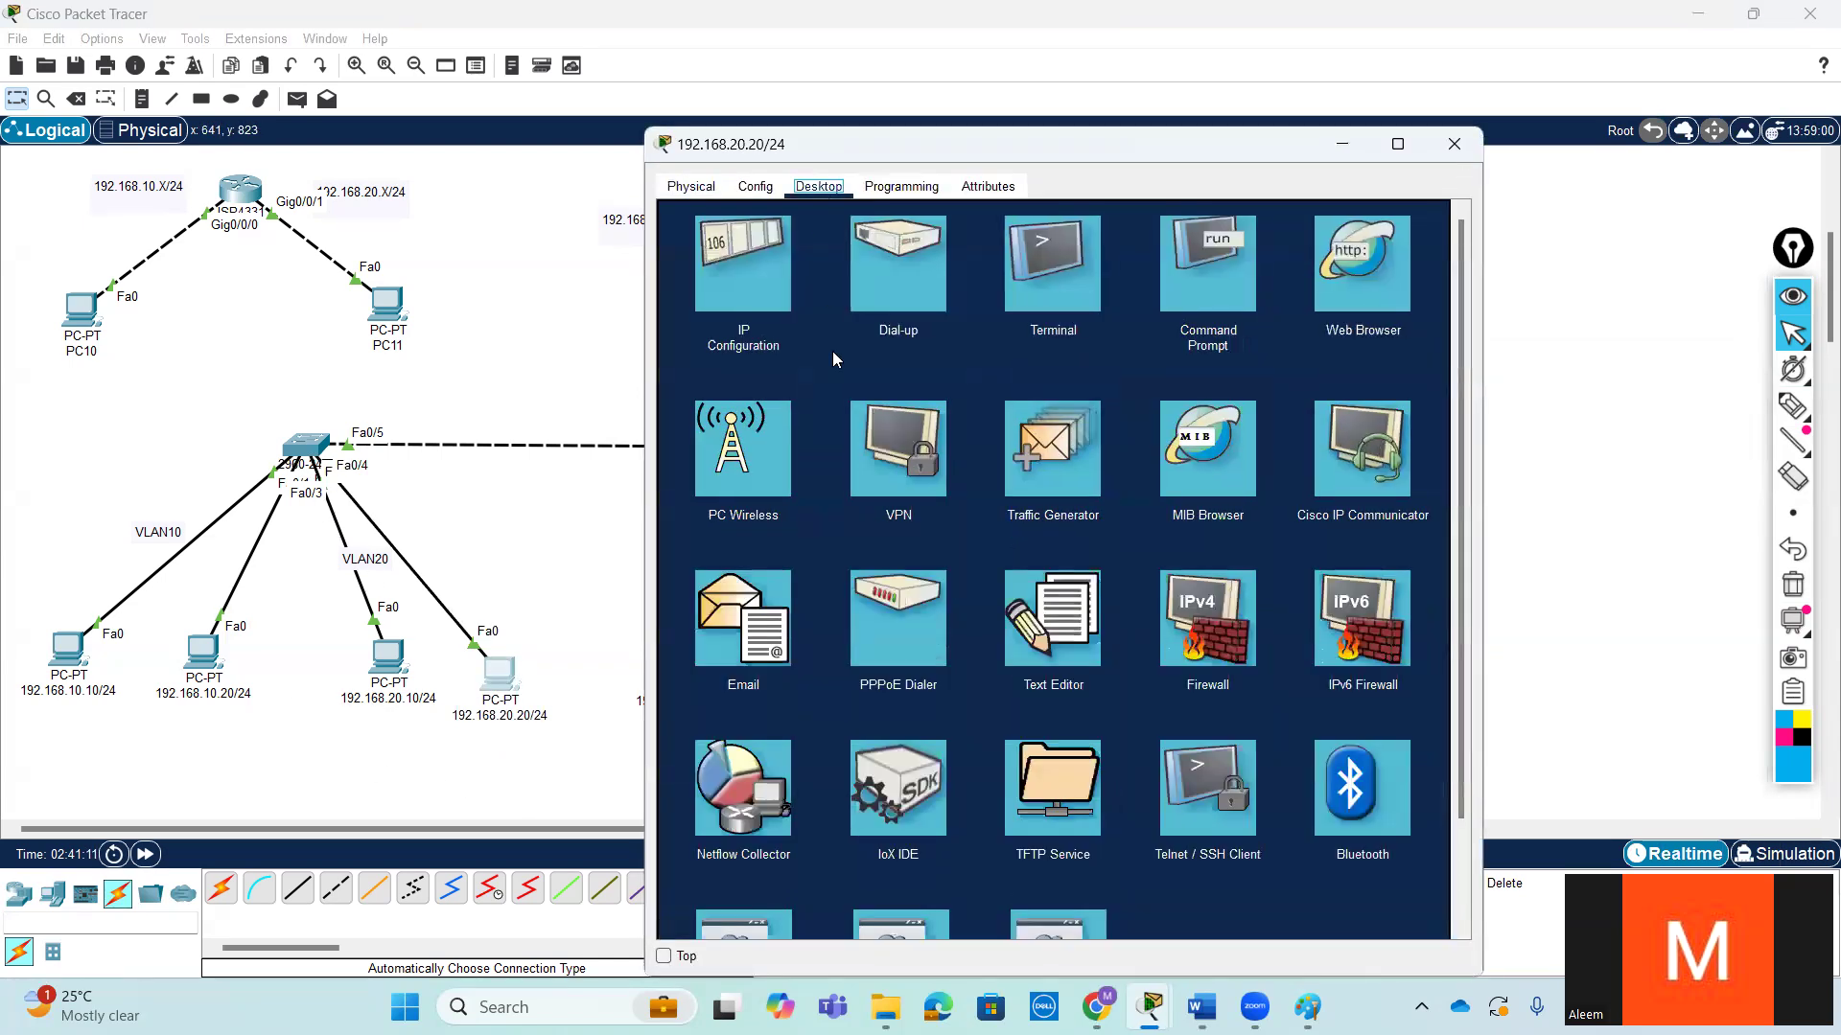
{"action": "left_click", "coordinate": [740, 277]}
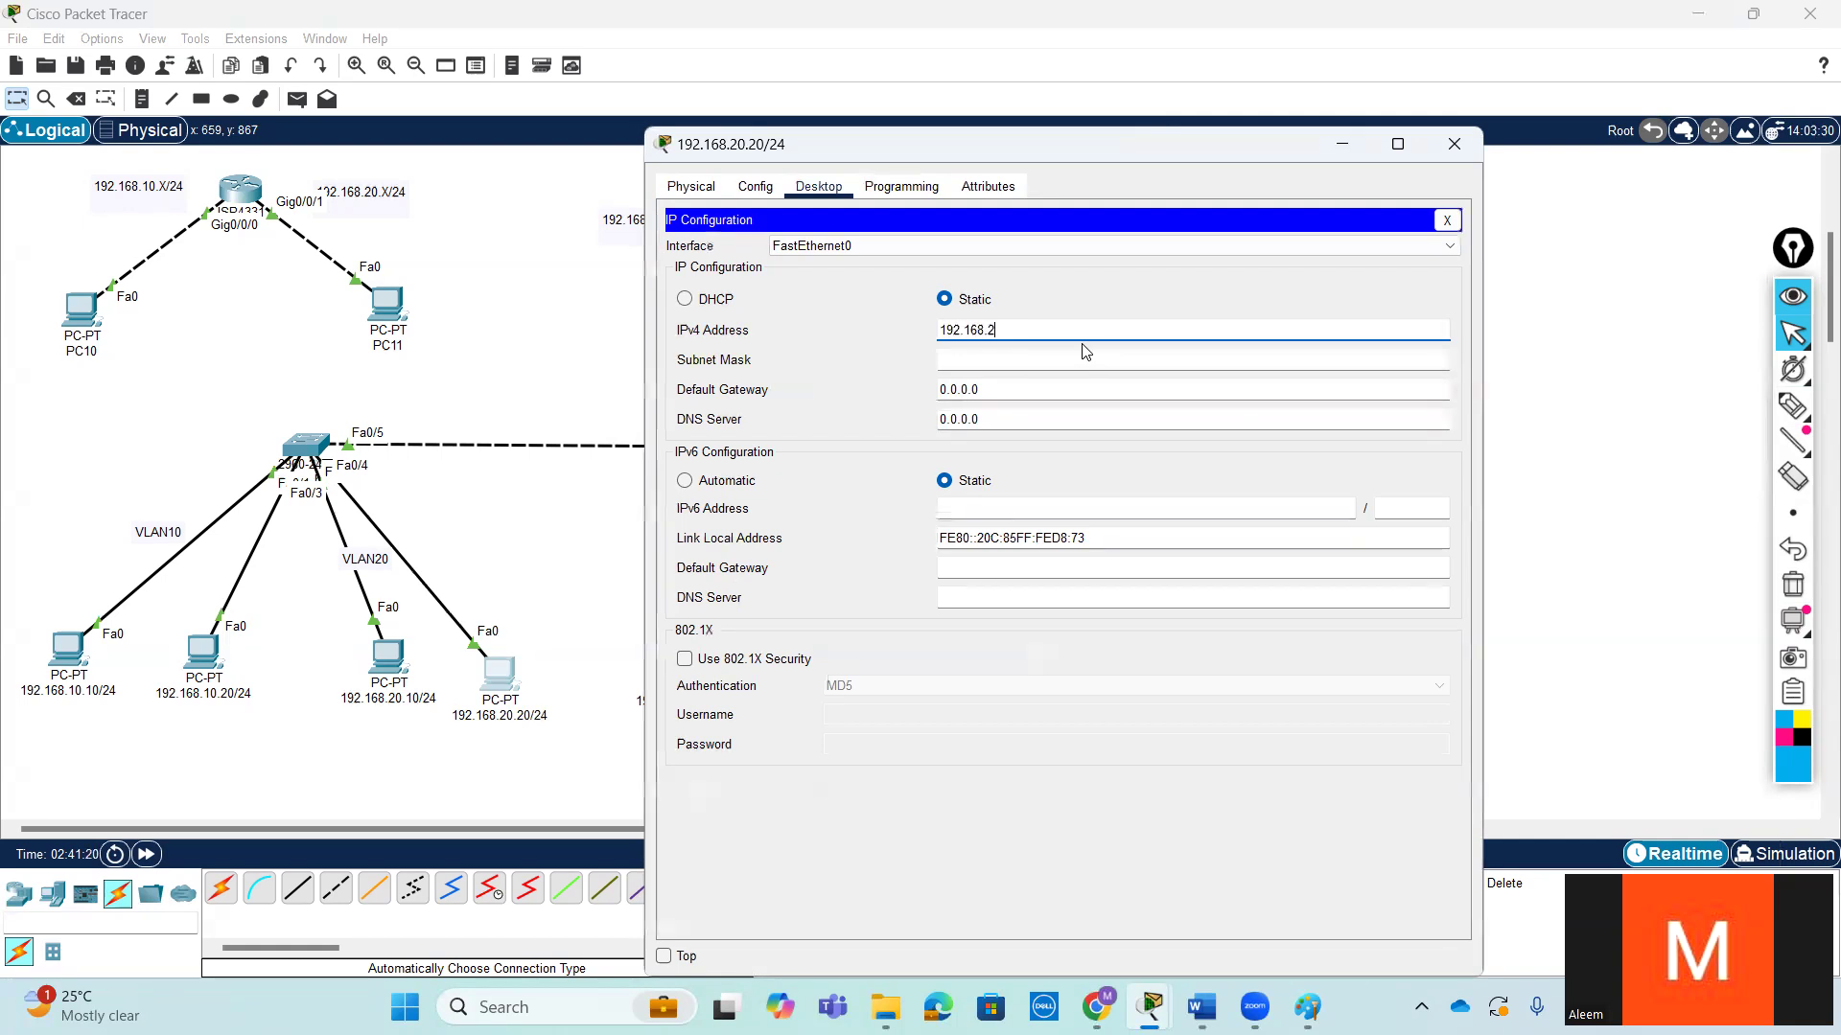
{"action": "left_click", "coordinate": [1047, 365]}
- Try 192.168.20.1 as the 192.168.20.20/24 PC's default gateway, and reset the gateway to 0.0.0.0
{"action": "double_click", "coordinate": [1036, 390]}
{"action": "type", "text": "192.168.20.1"}
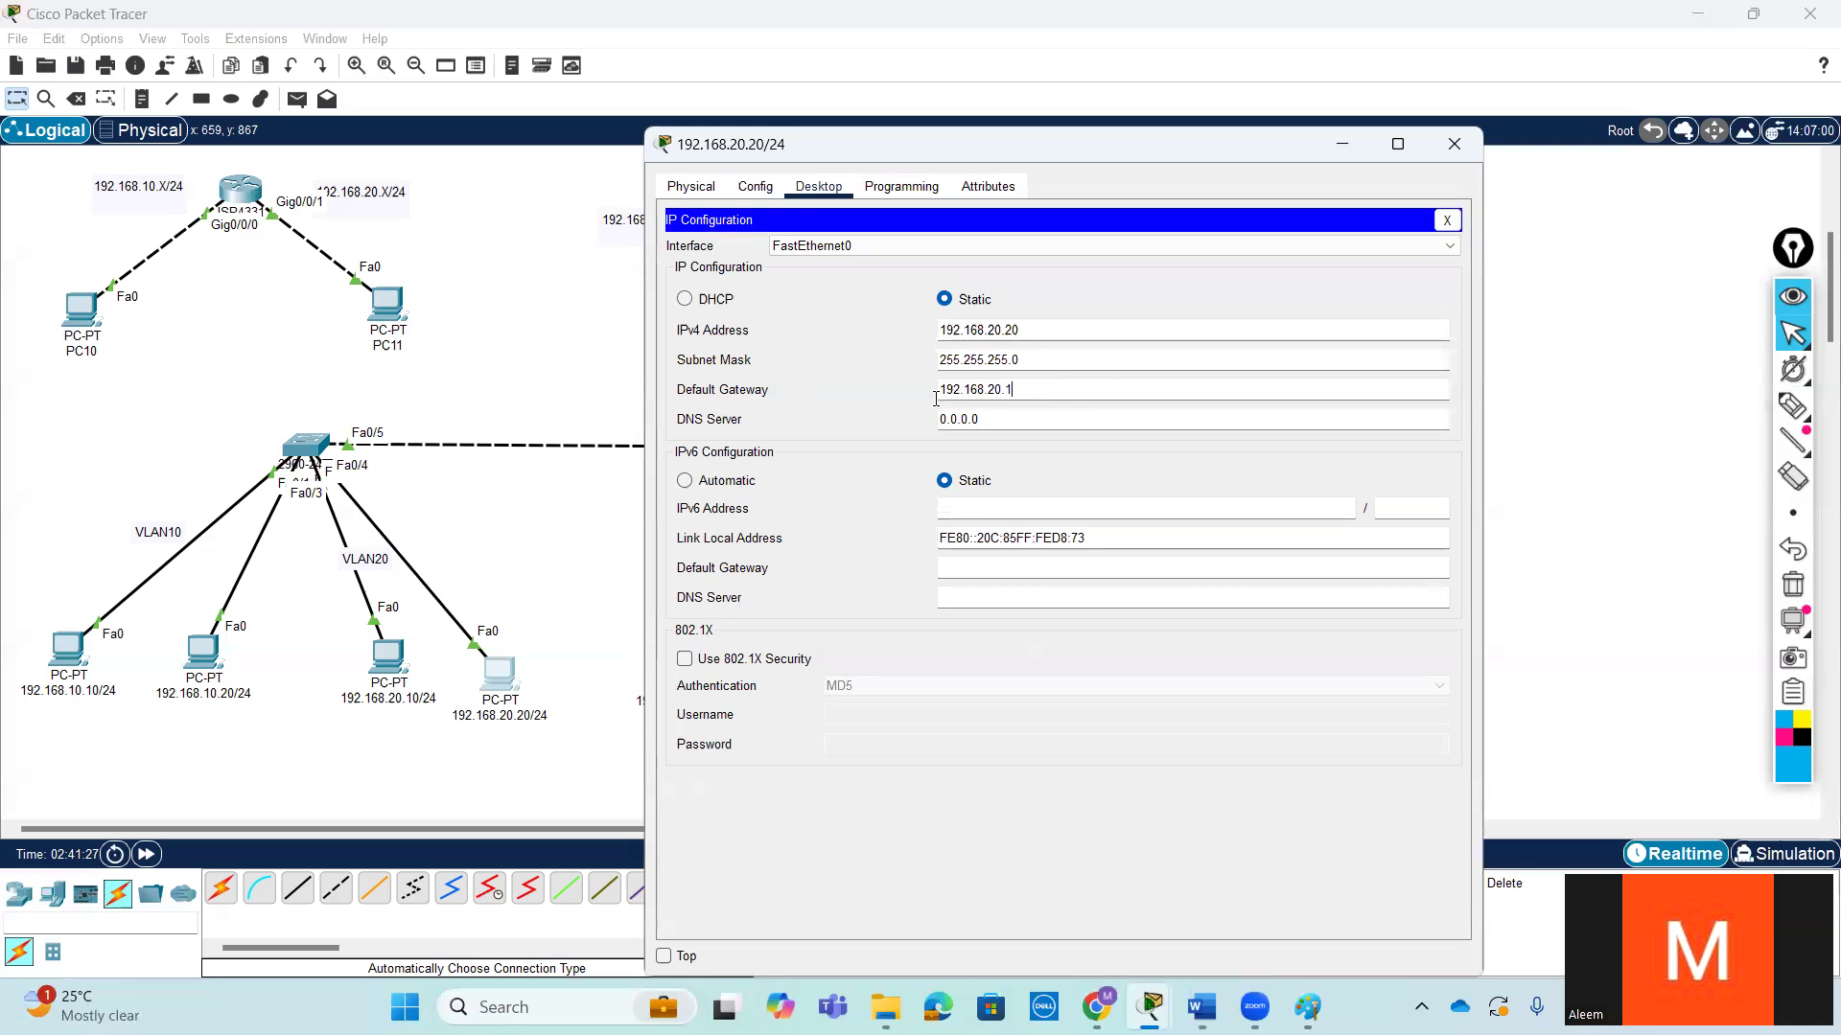
{"action": "left_click_drag", "start_coordinate": [935, 399], "coordinate": [341, 508]}
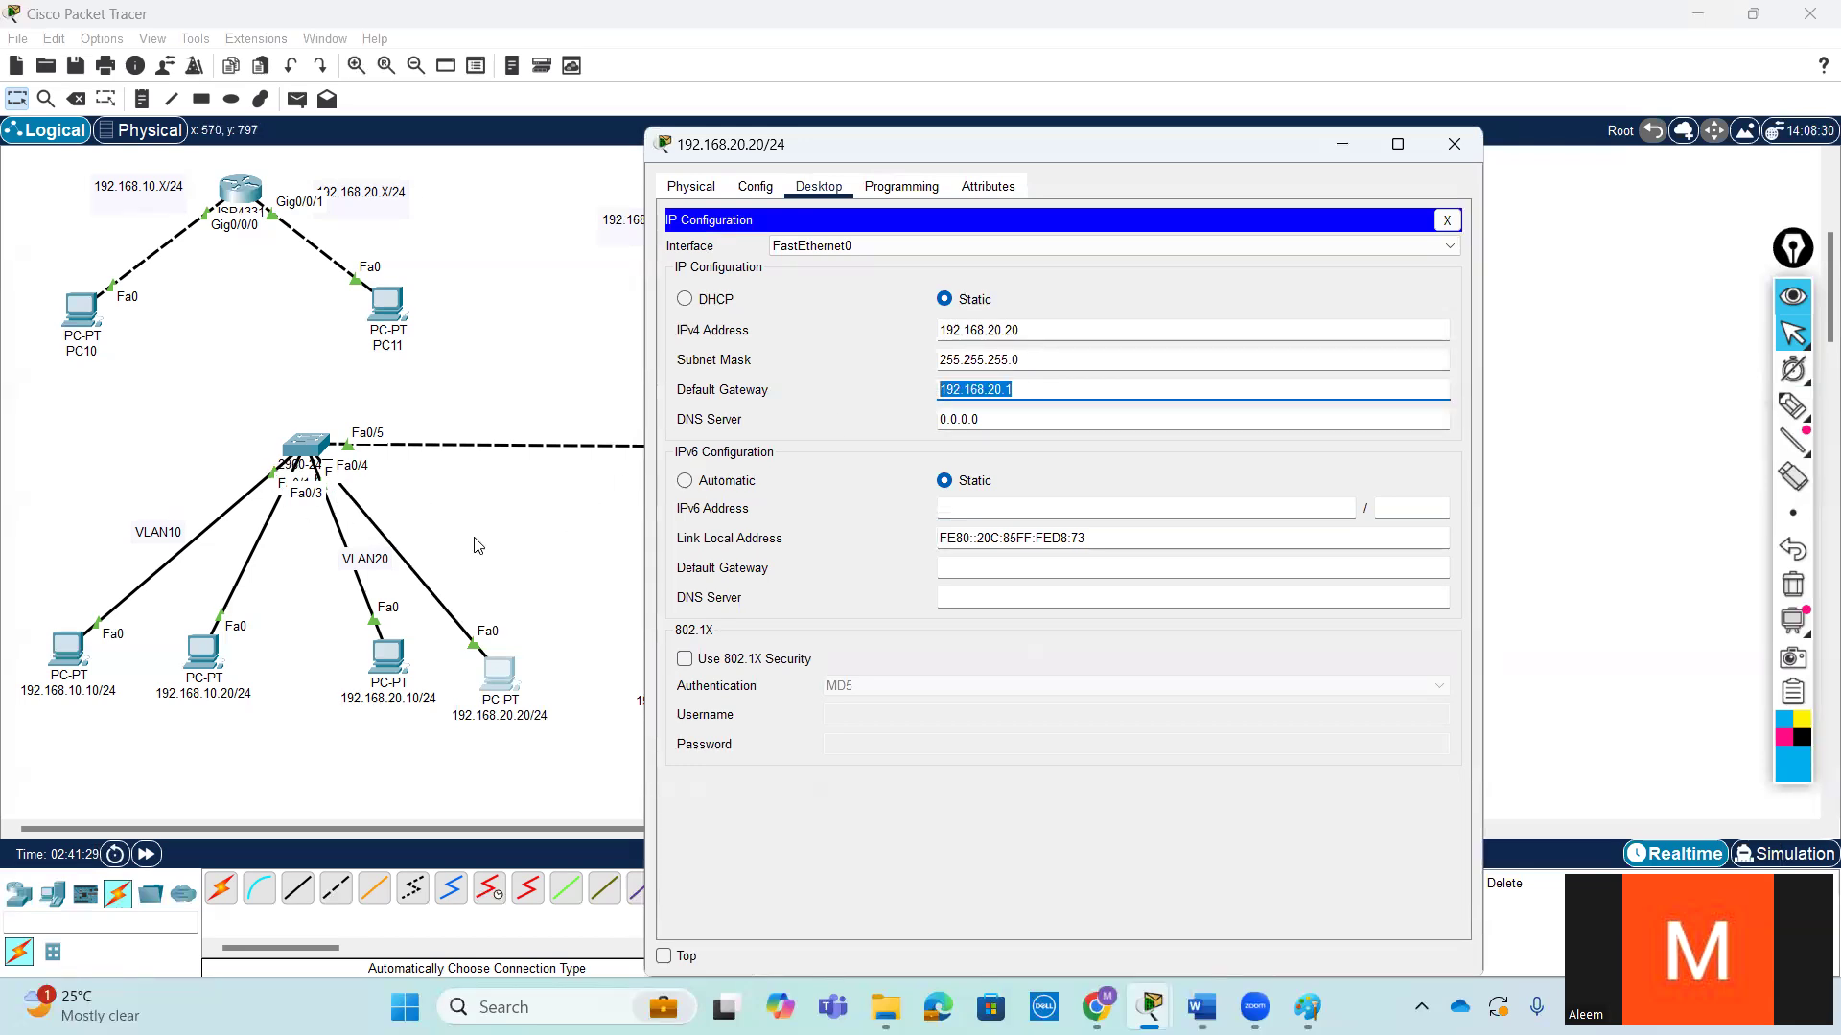
{"action": "key", "text": "BackSpace"}
{"action": "type", "text": "0.0.0.0"}
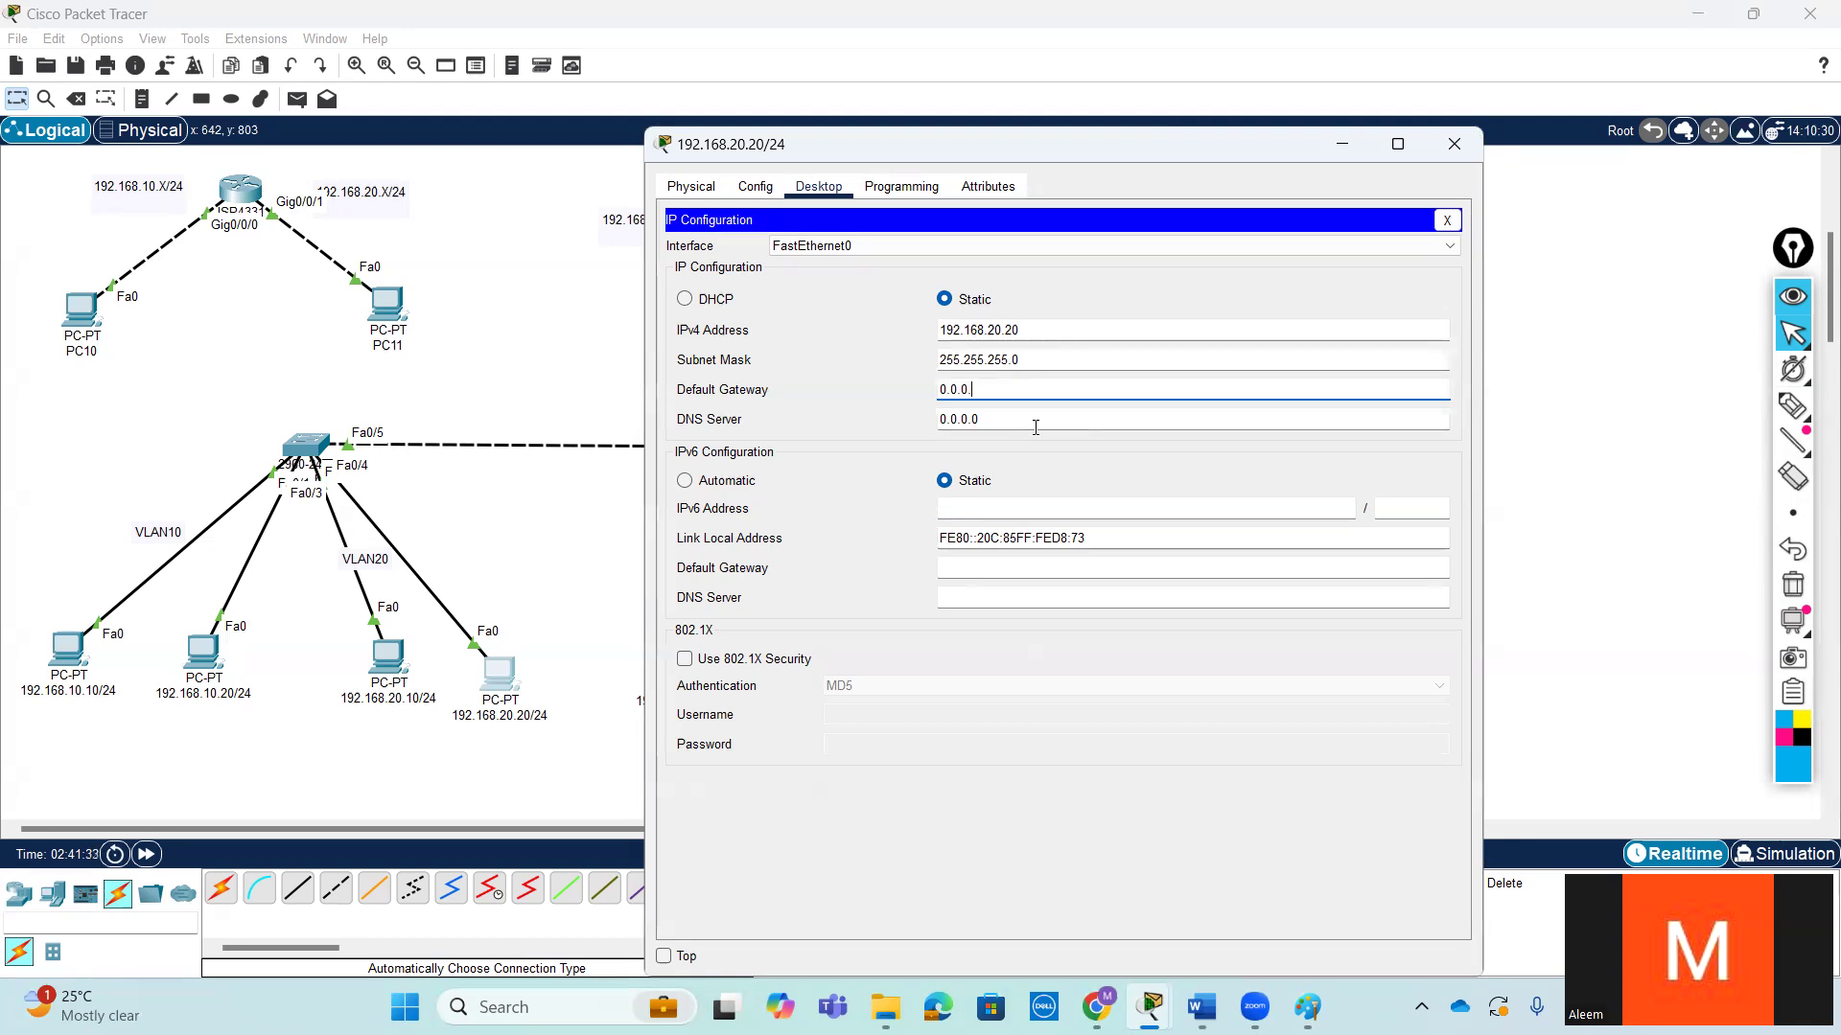
{"action": "left_click", "coordinate": [1455, 144]}
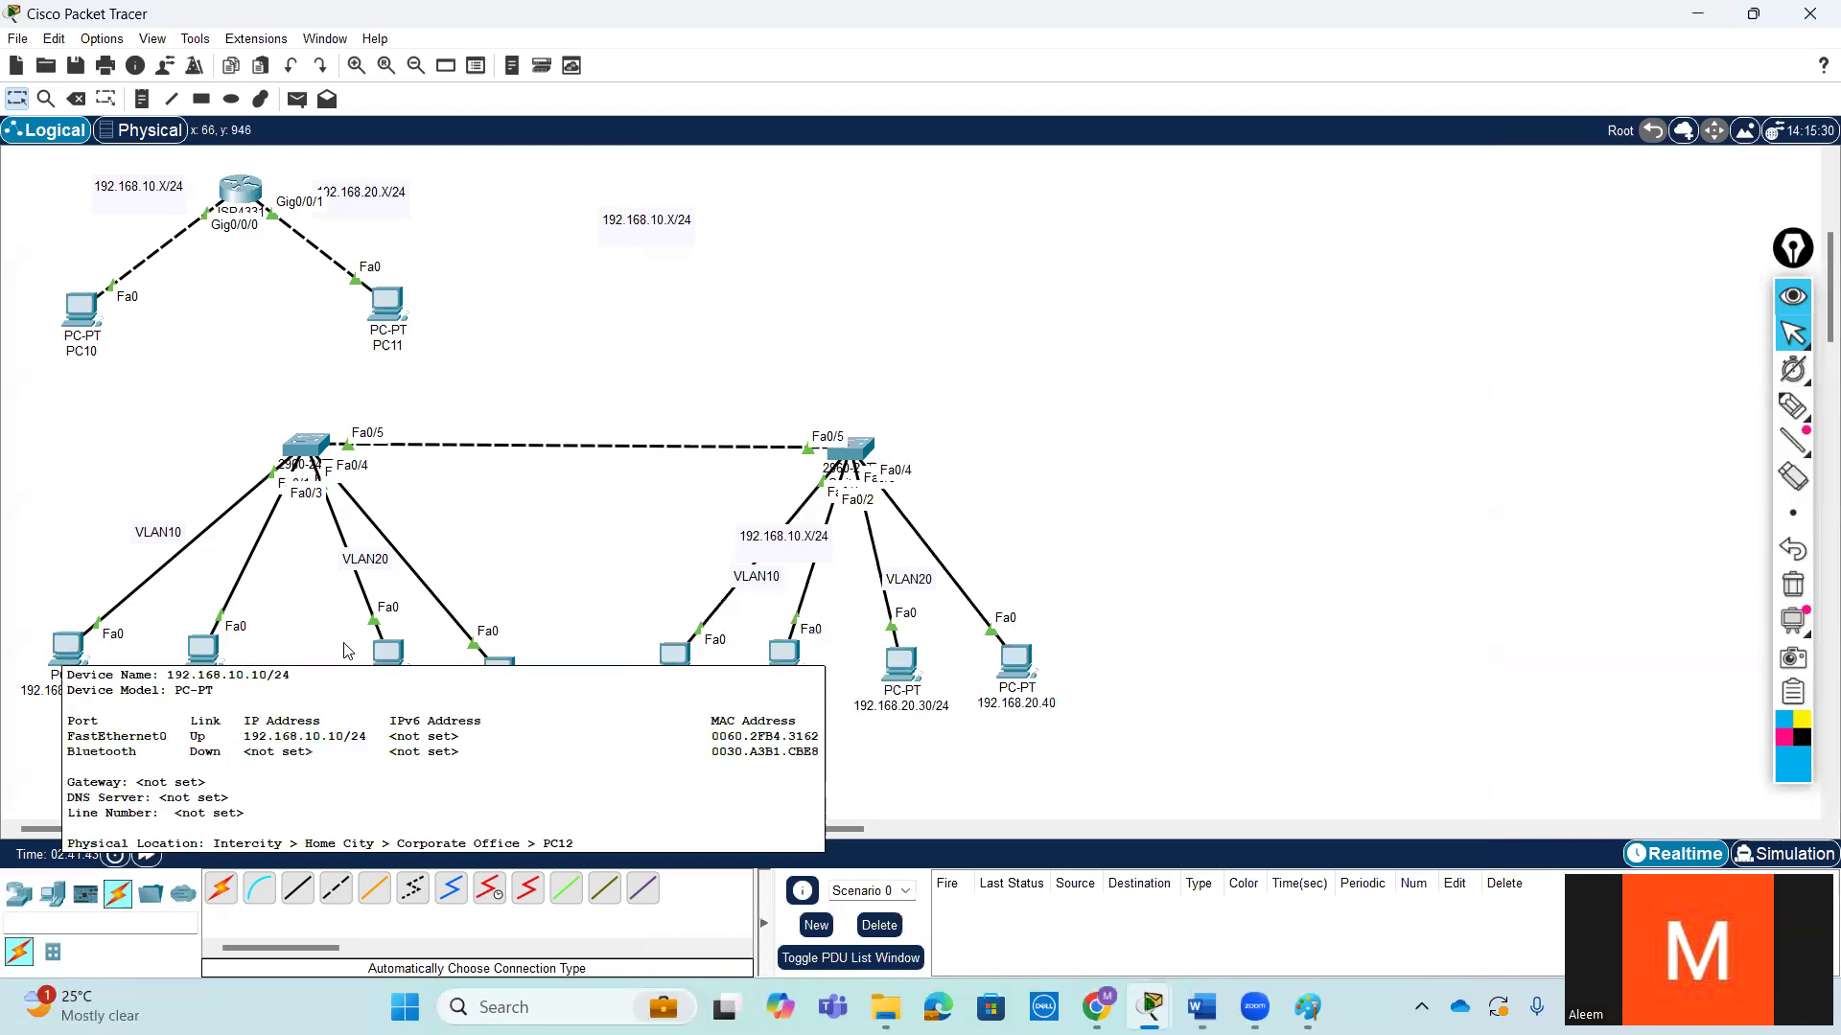
- Mark the two switches as 1 and 2 with circled handwritten numbers using the screen pen
{"action": "left_click", "coordinate": [1793, 405]}
{"action": "mouse_move", "coordinate": [894, 423]}
{"action": "left_mouse_down"}
{"action": "mouse_move", "coordinate": [832, 508]}
{"action": "mouse_move", "coordinate": [892, 419]}
{"action": "left_mouse_up"}
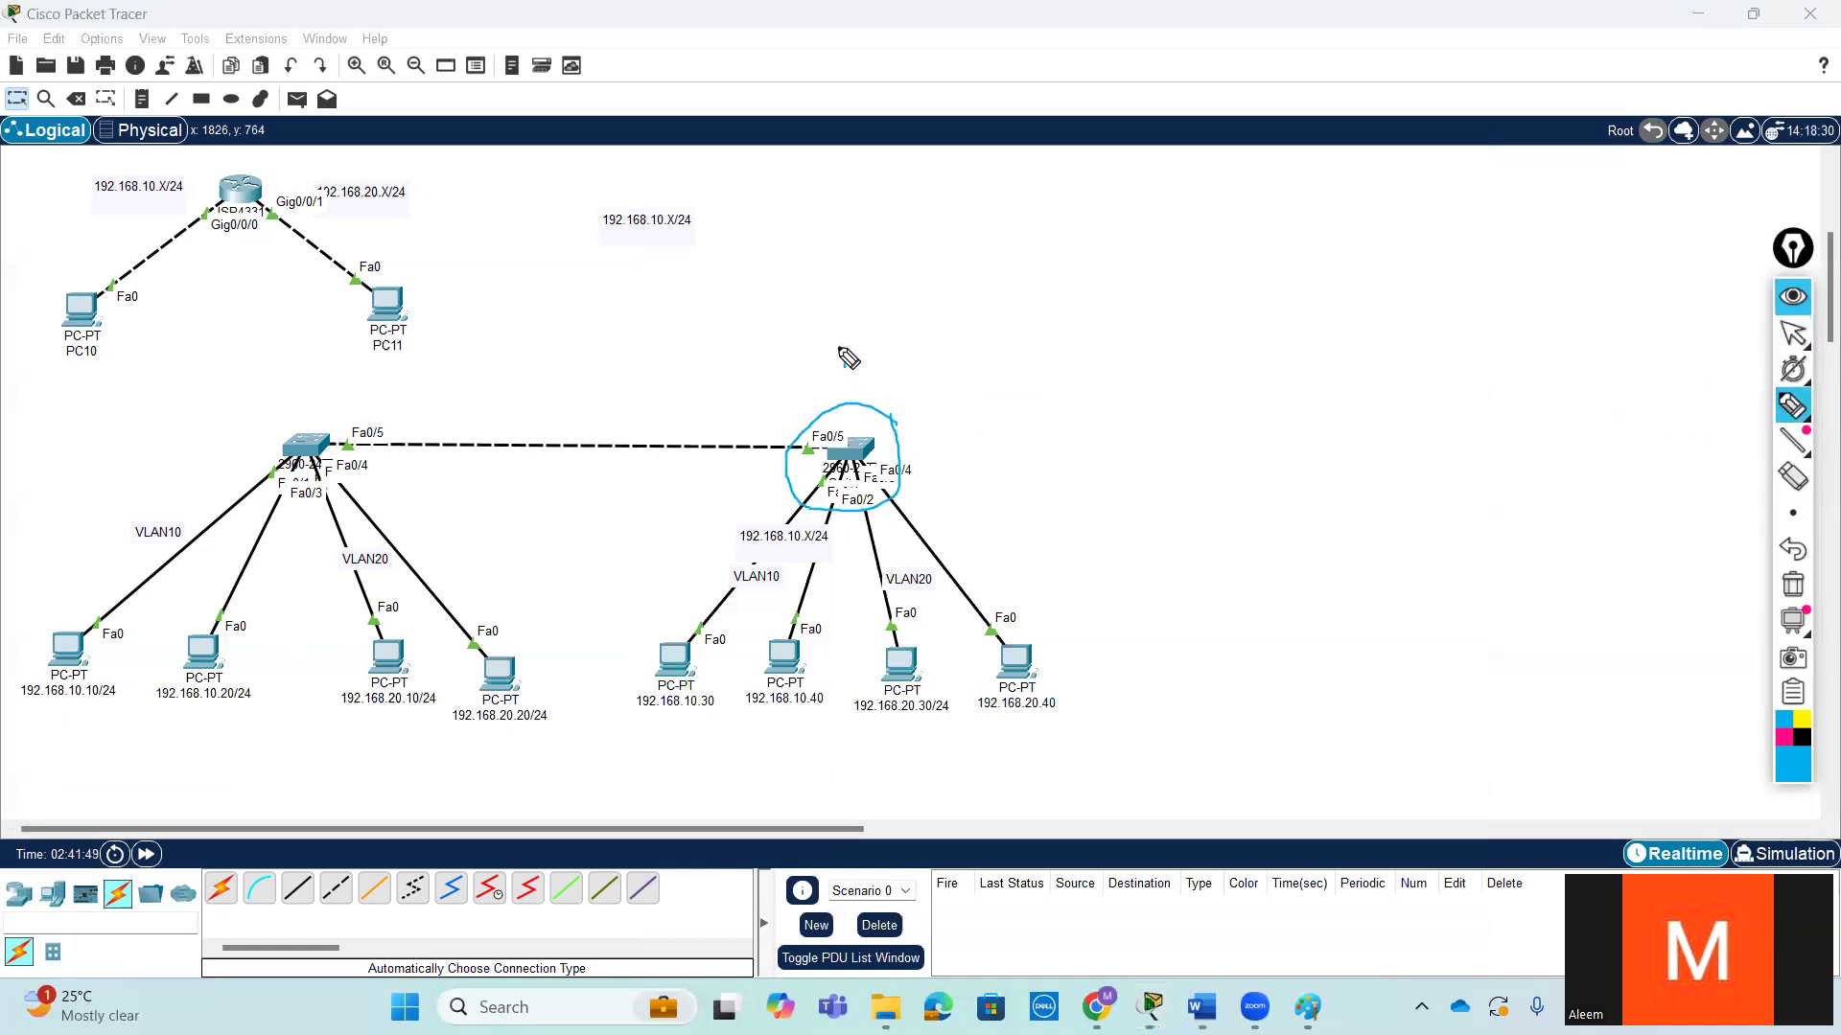
{"action": "mouse_move", "coordinate": [841, 347]}
{"action": "left_mouse_down"}
{"action": "mouse_move", "coordinate": [859, 381]}
{"action": "mouse_move", "coordinate": [939, 350]}
{"action": "left_mouse_up"}
{"action": "mouse_move", "coordinate": [308, 378]}
{"action": "left_mouse_down"}
{"action": "mouse_move", "coordinate": [313, 402]}
{"action": "mouse_move", "coordinate": [310, 363]}
{"action": "mouse_move", "coordinate": [313, 414]}
{"action": "left_mouse_up"}
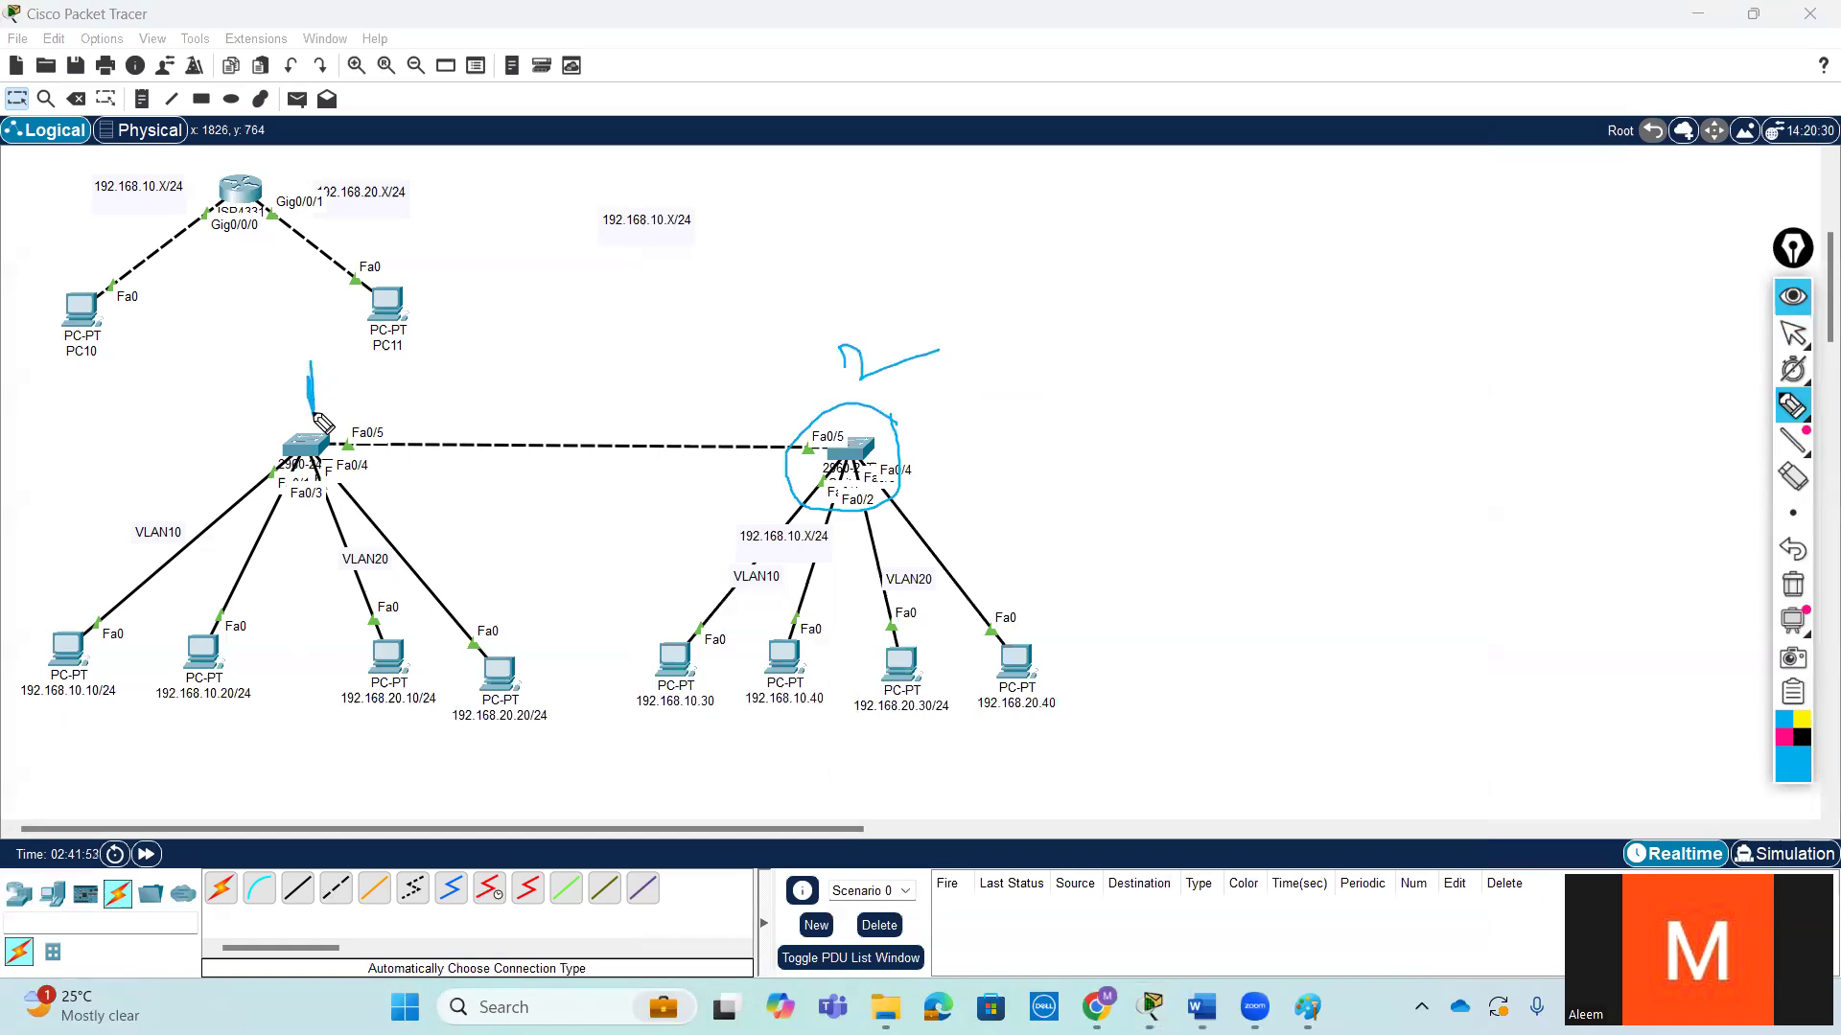
{"action": "mouse_move", "coordinate": [343, 348]}
{"action": "left_mouse_down"}
{"action": "mouse_move", "coordinate": [295, 415]}
{"action": "mouse_move", "coordinate": [351, 372]}
{"action": "left_mouse_up"}
{"action": "mouse_move", "coordinate": [906, 312]}
{"action": "left_mouse_down"}
{"action": "mouse_move", "coordinate": [905, 372]}
{"action": "mouse_move", "coordinate": [807, 309]}
{"action": "left_mouse_up"}
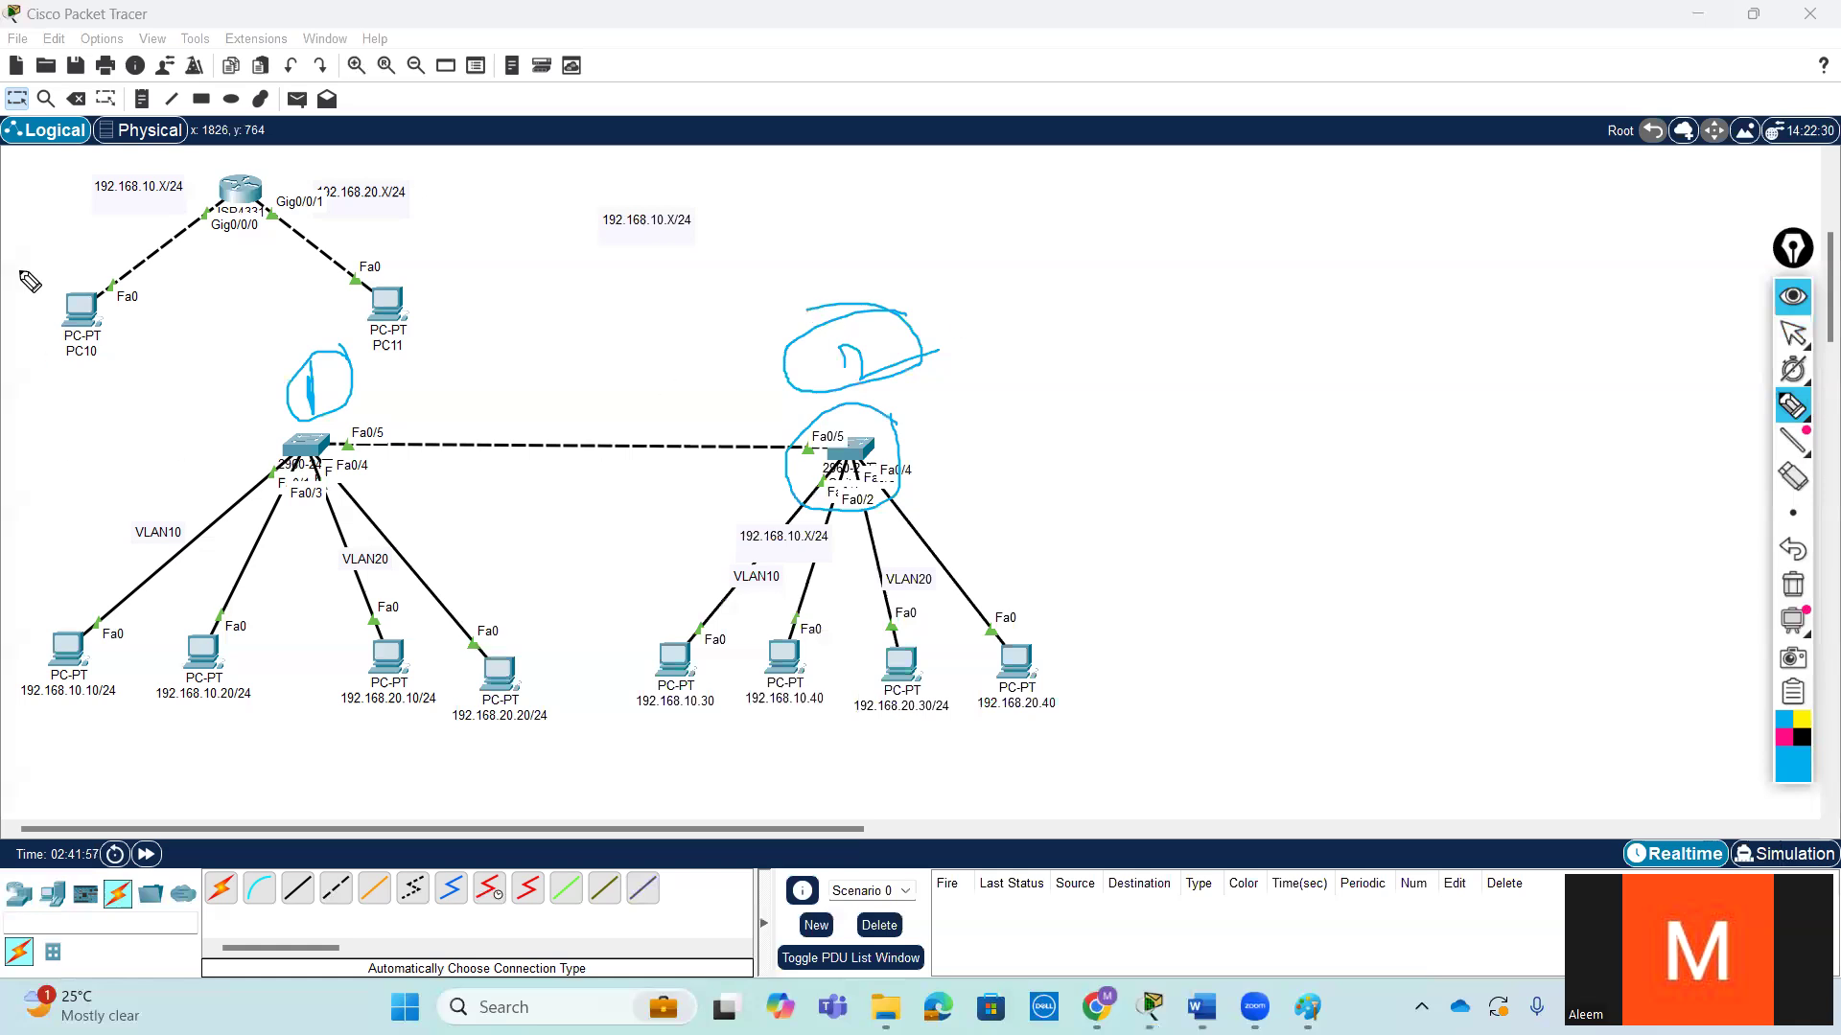
- Handwrite department notes beside the VLAN10 and VLAN20 labels of both switches with the screen pen
{"action": "mouse_move", "coordinate": [156, 572]}
{"action": "left_mouse_down"}
{"action": "mouse_move", "coordinate": [165, 599]}
{"action": "mouse_move", "coordinate": [172, 579]}
{"action": "left_mouse_up"}
{"action": "mouse_move", "coordinate": [726, 602]}
{"action": "left_mouse_down"}
{"action": "mouse_move", "coordinate": [736, 636]}
{"action": "mouse_move", "coordinate": [721, 628]}
{"action": "mouse_move", "coordinate": [753, 630]}
{"action": "mouse_move", "coordinate": [748, 589]}
{"action": "left_mouse_up"}
{"action": "mouse_move", "coordinate": [376, 566]}
{"action": "left_mouse_down"}
{"action": "mouse_move", "coordinate": [380, 586]}
{"action": "mouse_move", "coordinate": [398, 551]}
{"action": "mouse_move", "coordinate": [412, 604]}
{"action": "mouse_move", "coordinate": [422, 547]}
{"action": "mouse_move", "coordinate": [453, 551]}
{"action": "mouse_move", "coordinate": [466, 587]}
{"action": "left_mouse_up"}
{"action": "mouse_move", "coordinate": [906, 538]}
{"action": "left_mouse_down"}
{"action": "mouse_move", "coordinate": [918, 571]}
{"action": "mouse_move", "coordinate": [942, 548]}
{"action": "left_mouse_up"}
{"action": "mouse_move", "coordinate": [923, 499]}
{"action": "left_mouse_down"}
{"action": "mouse_move", "coordinate": [945, 526]}
{"action": "mouse_move", "coordinate": [978, 485]}
{"action": "mouse_move", "coordinate": [950, 596]}
{"action": "left_mouse_up"}
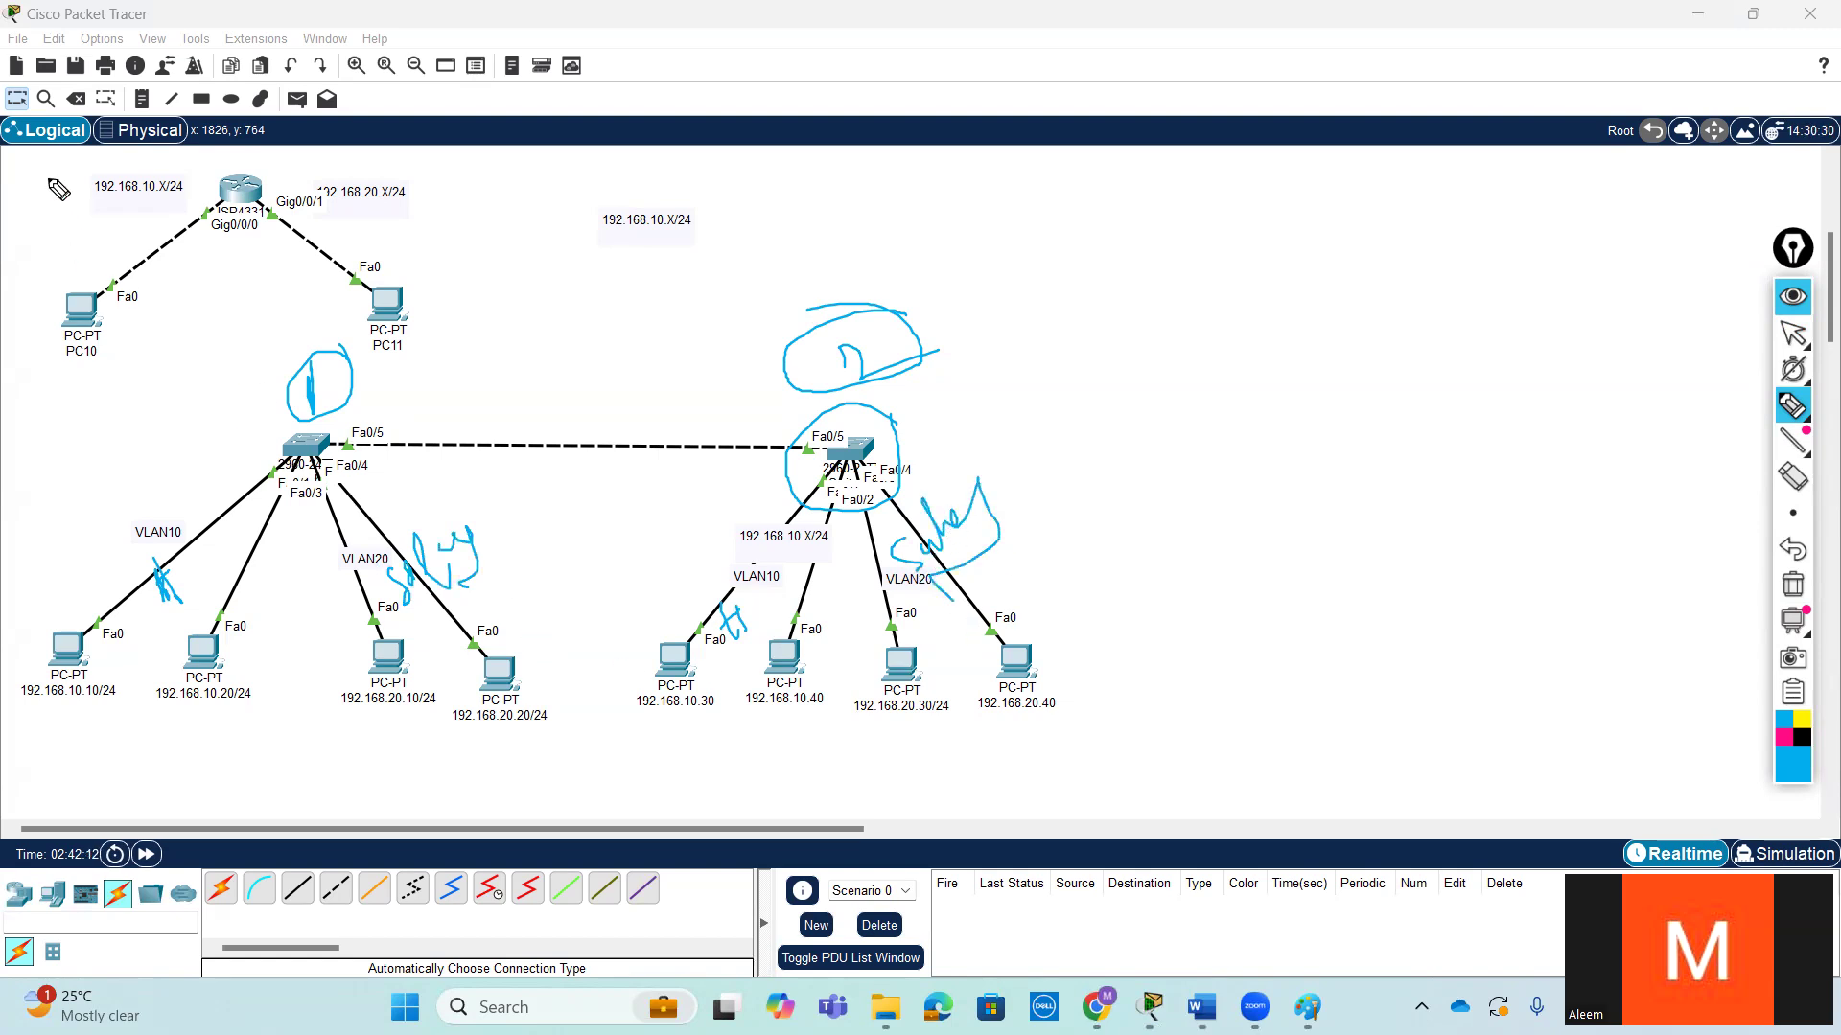
{"action": "left_click", "coordinate": [1792, 332]}
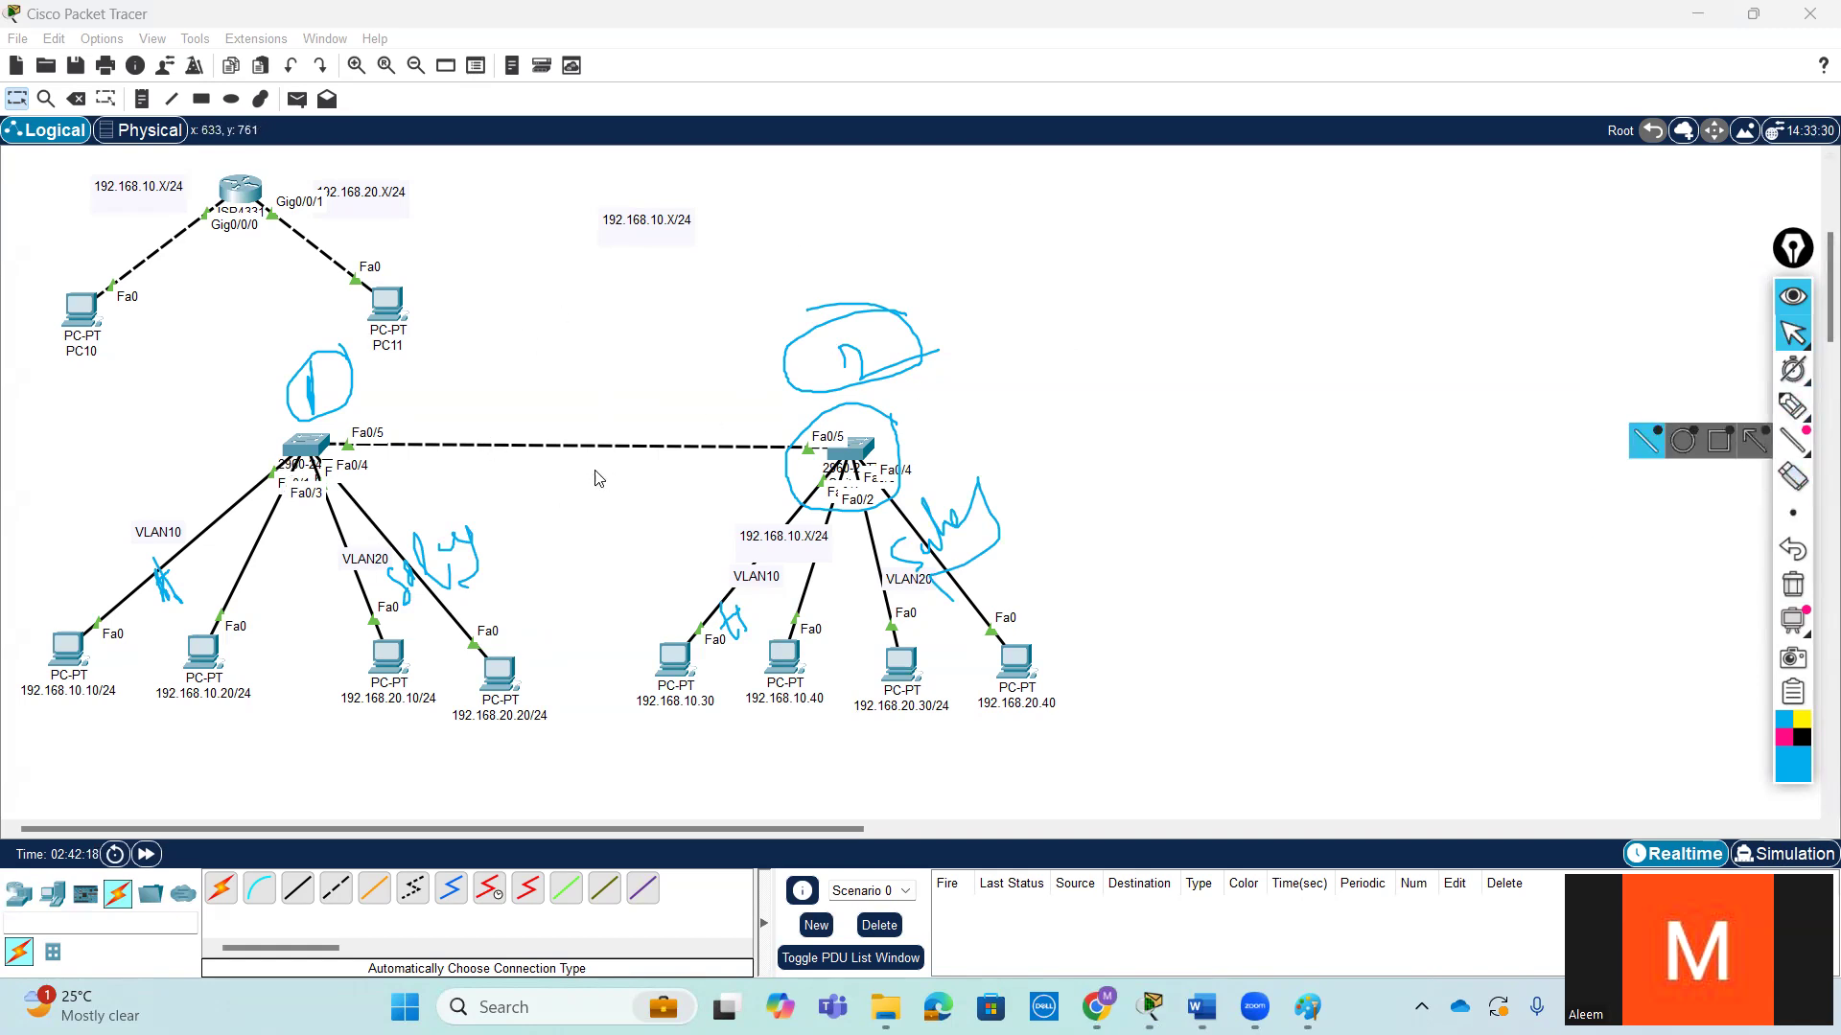
- Examine the show vlan brief output in Switch3's command line, and clear the pen annotations
{"action": "left_click", "coordinate": [300, 464]}
{"action": "scroll", "coordinate": [1204, 562], "scroll_direction": "up", "scroll_amount": 5}
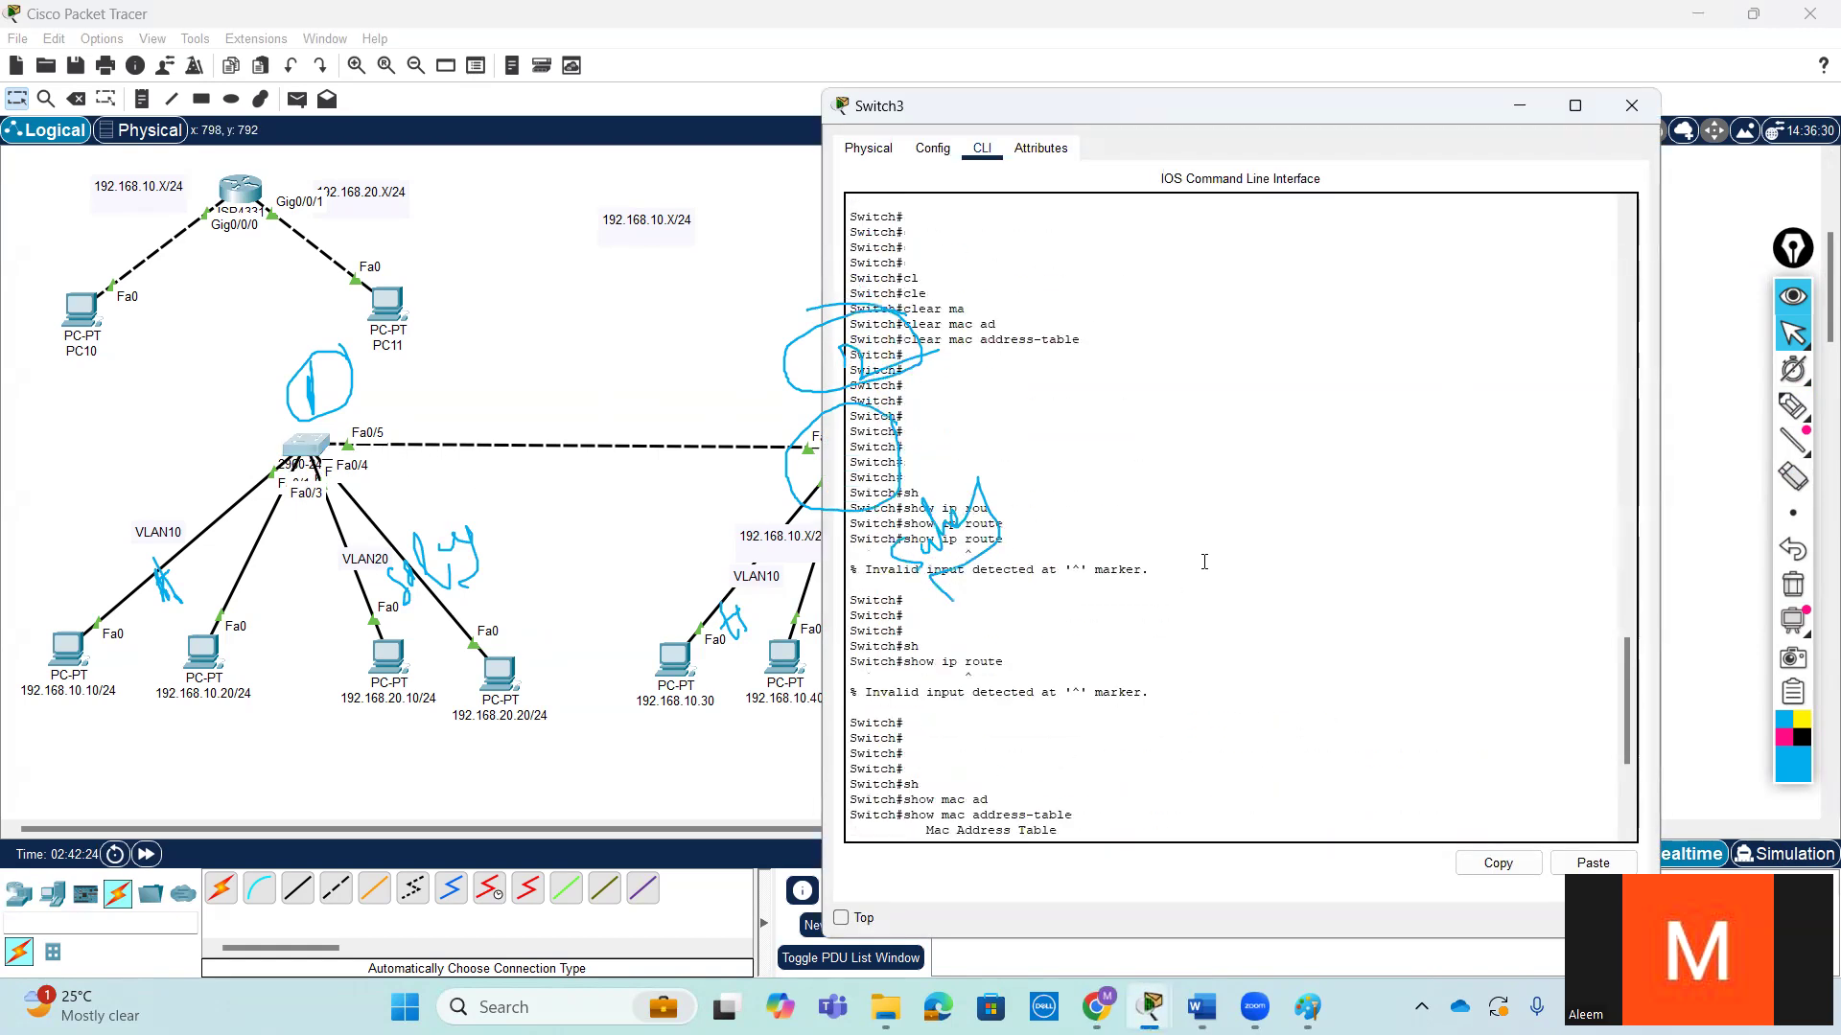
{"action": "scroll", "coordinate": [1204, 561], "scroll_direction": "up", "scroll_amount": 10}
{"action": "left_click_drag", "start_coordinate": [1209, 582], "coordinate": [794, 408]}
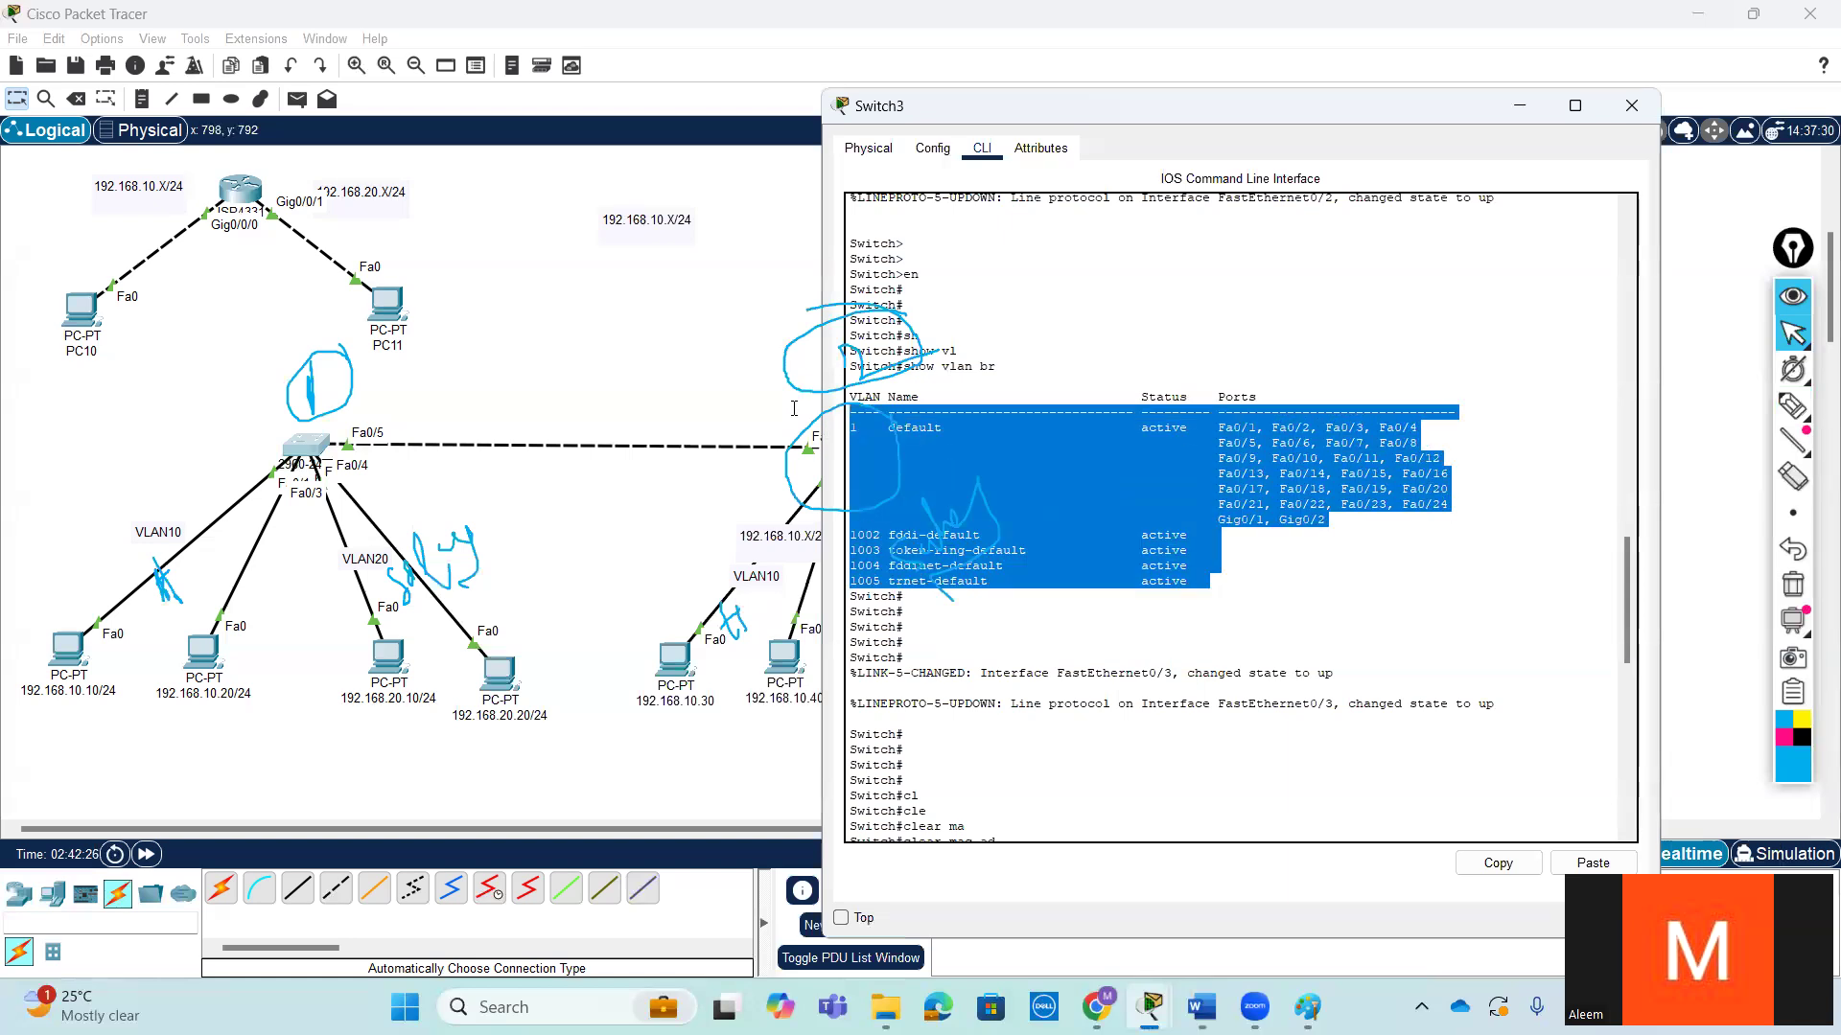
{"action": "mouse_move", "coordinate": [1794, 414]}
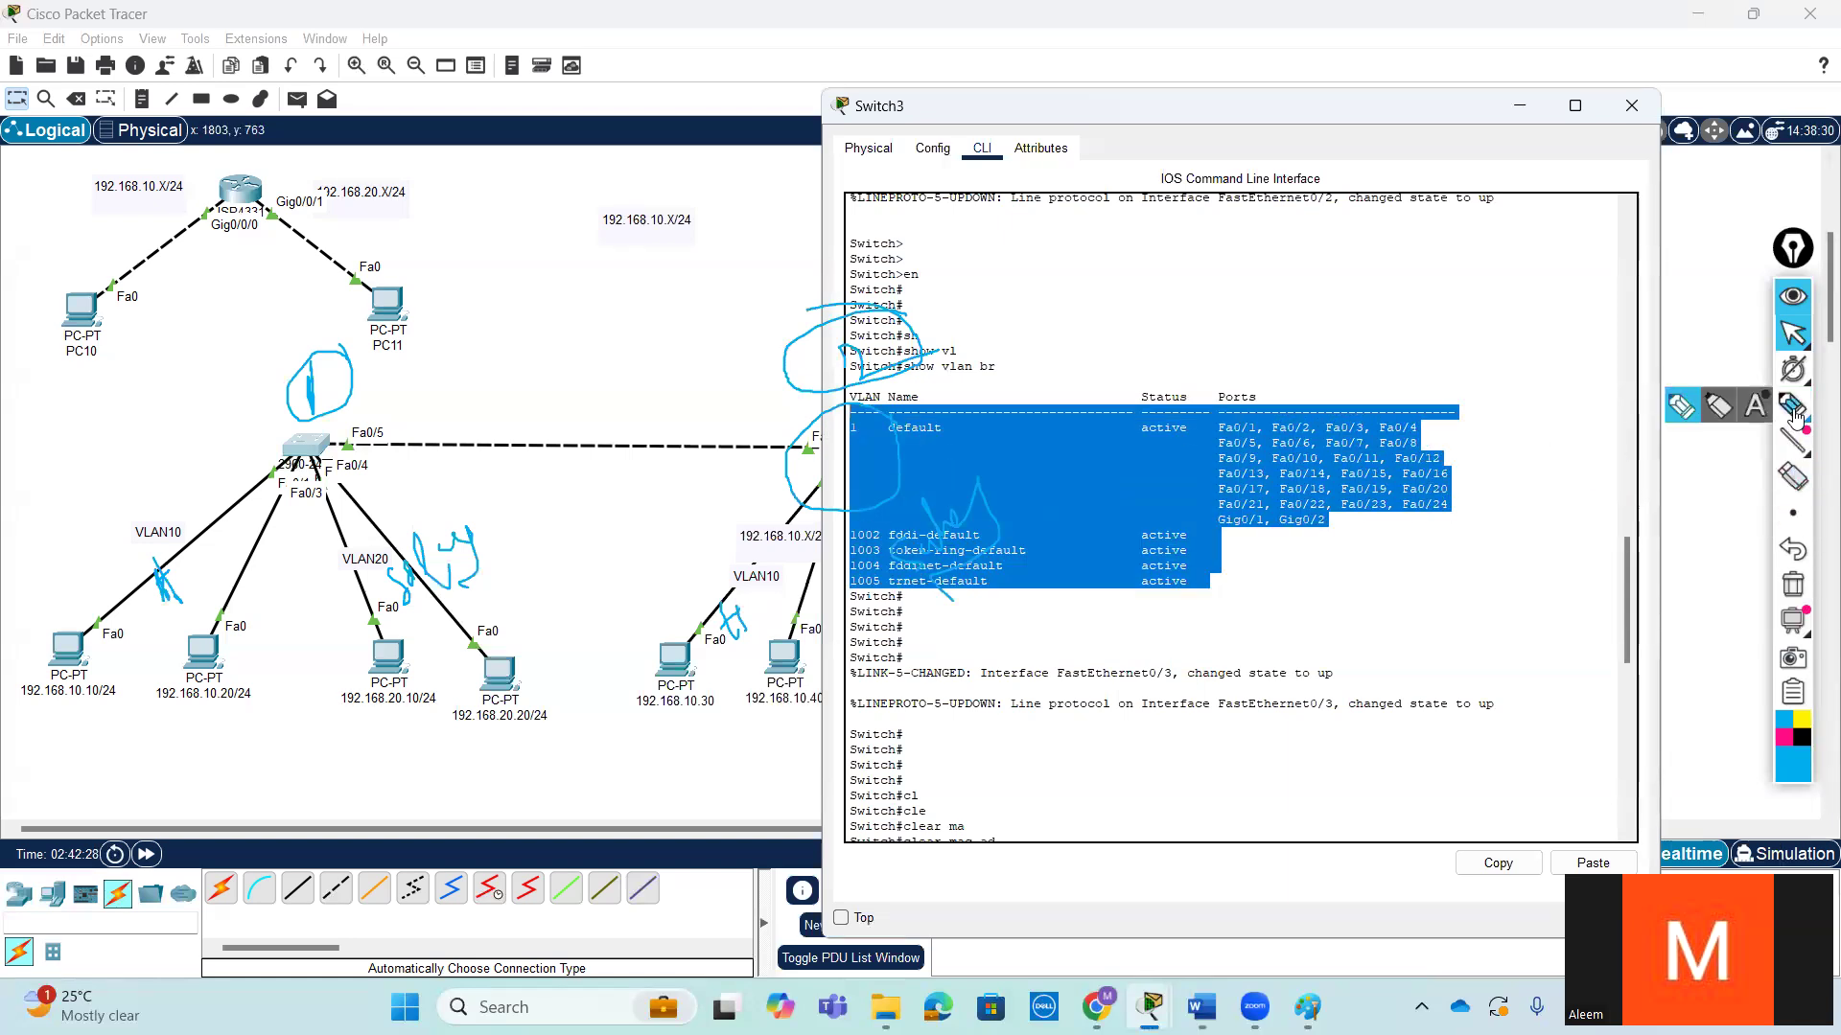
{"action": "left_click", "coordinate": [1792, 585]}
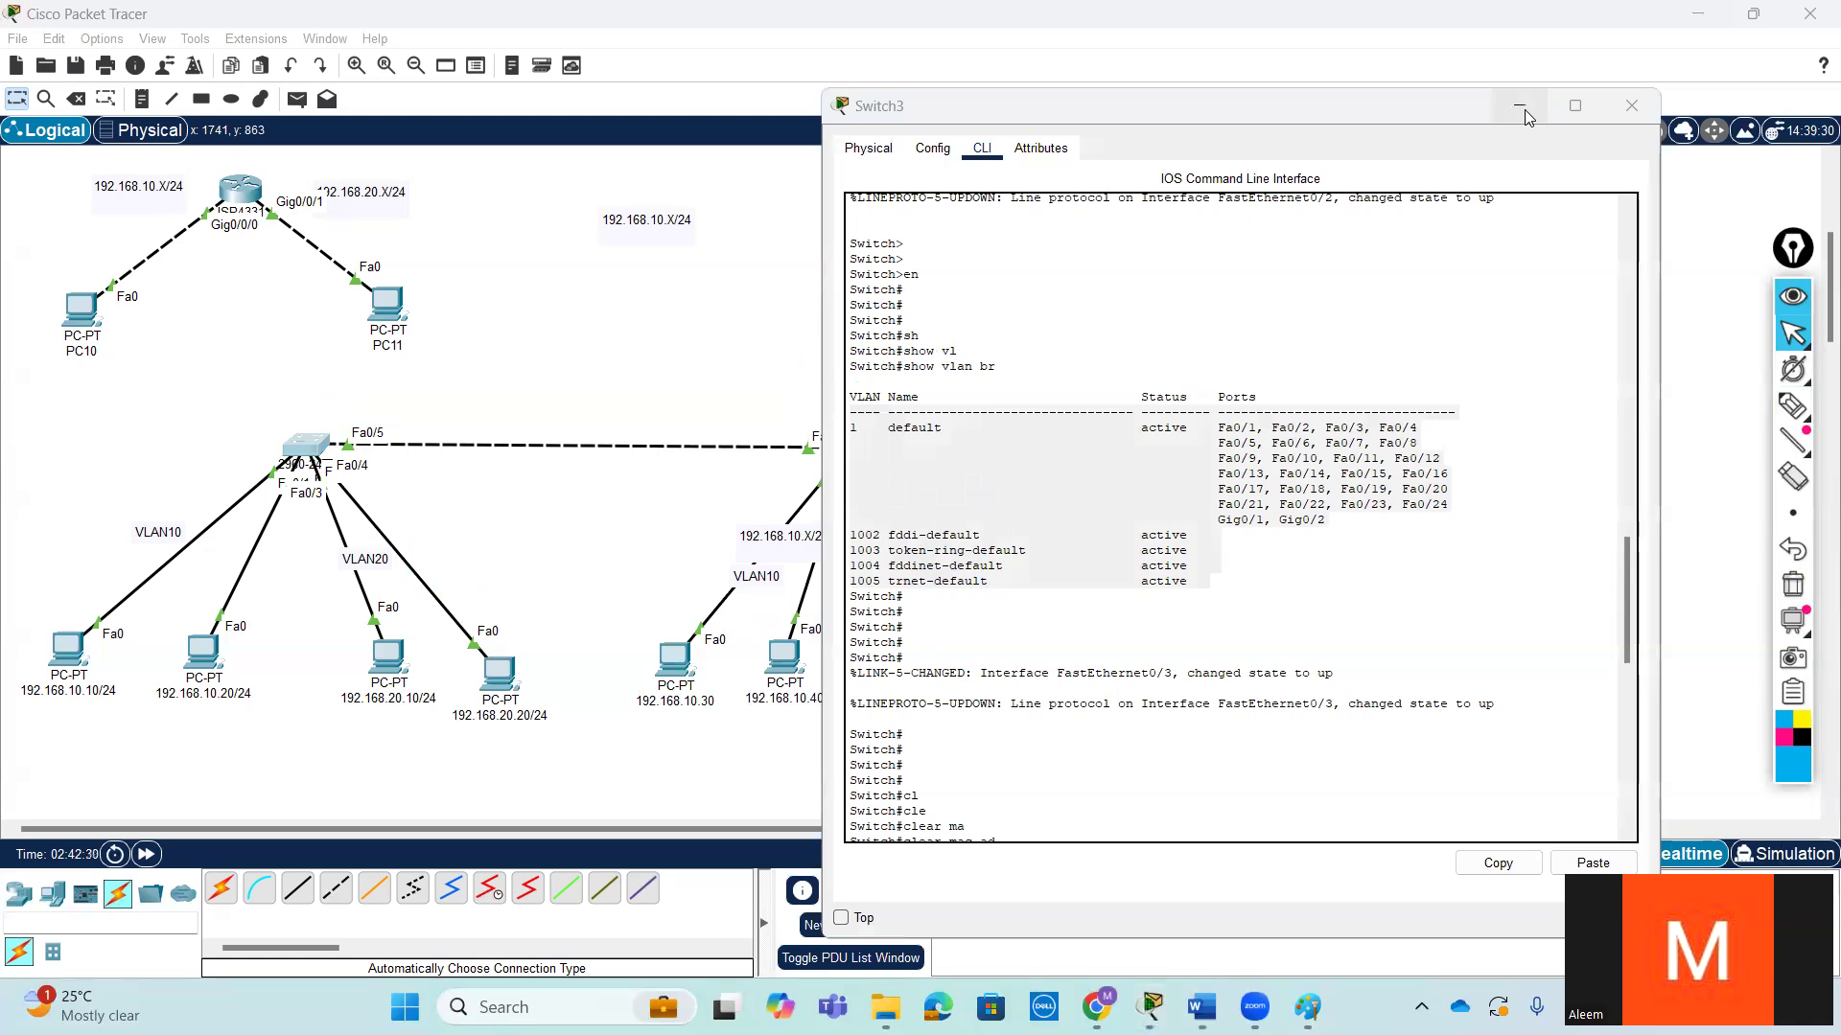
{"action": "left_click", "coordinate": [1521, 109]}
- Ping 192.168.10.20 from the command prompt of the 192.168.10.10/24 PC
{"action": "left_click", "coordinate": [67, 651]}
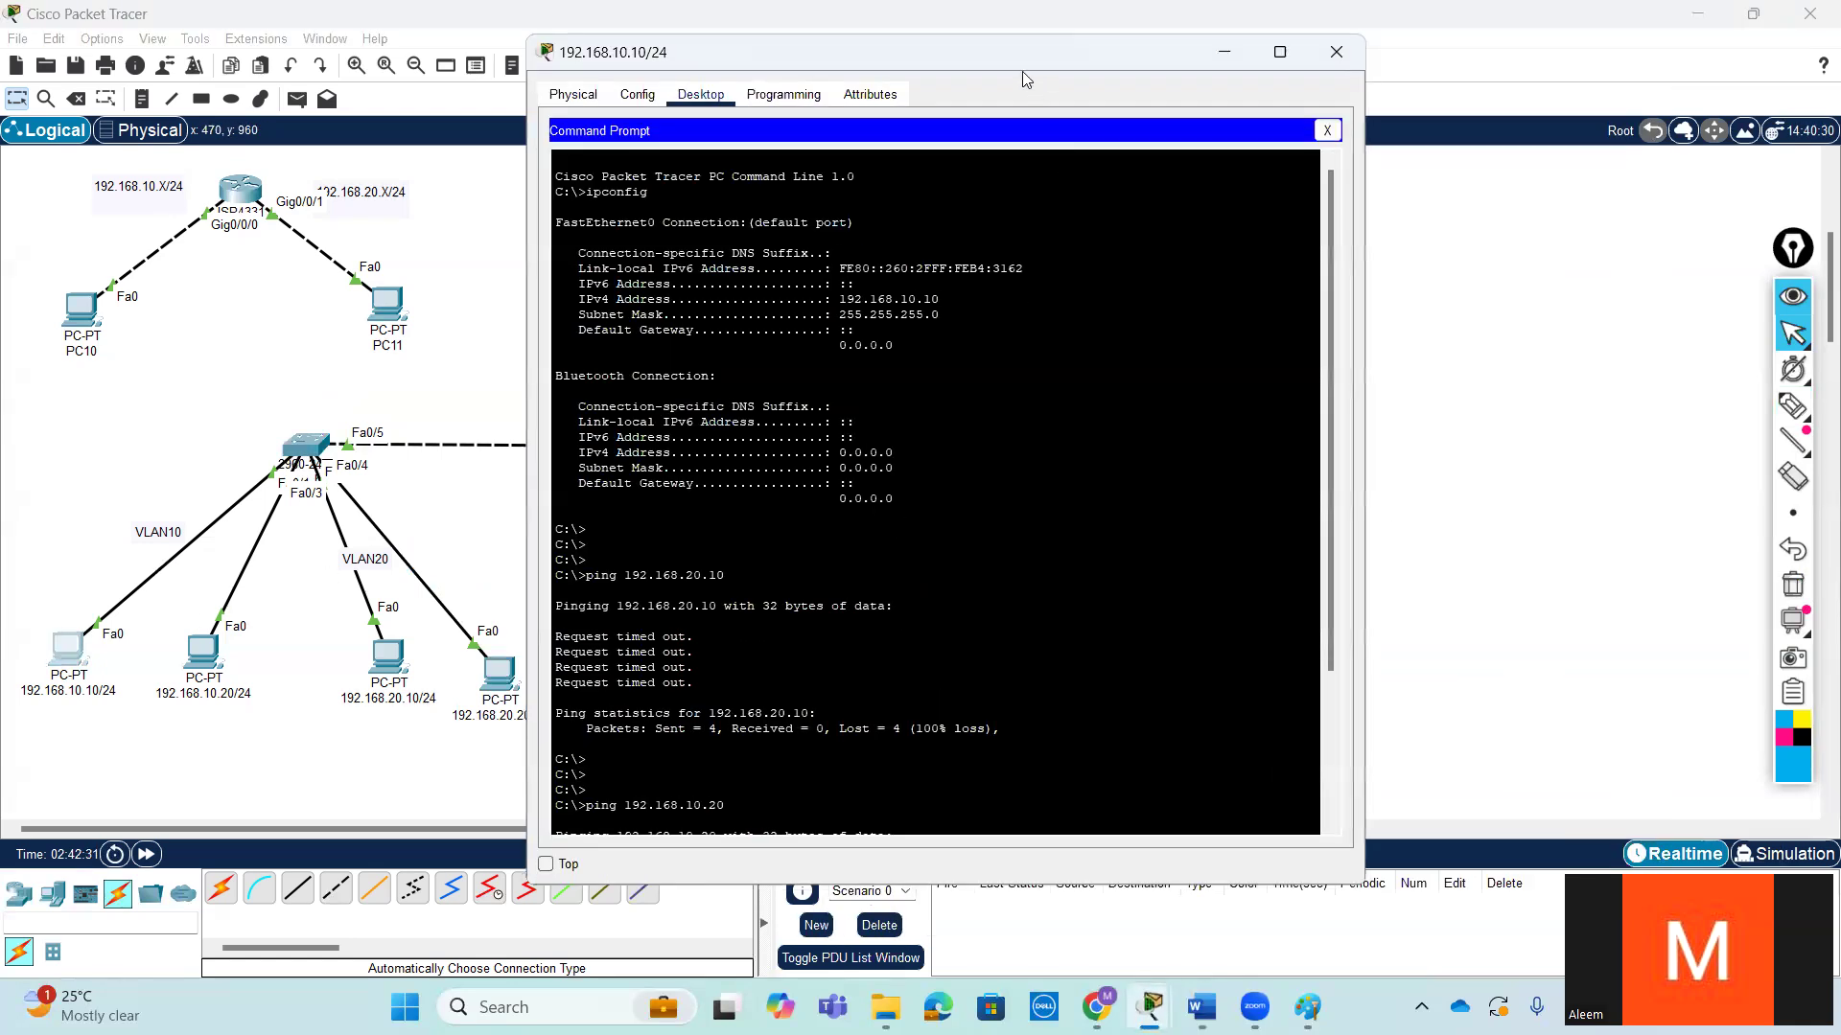
{"action": "left_click_drag", "start_coordinate": [1025, 60], "coordinate": [1395, 65]}
{"action": "key", "text": "Return"}
{"action": "key", "text": "Return"}
{"action": "key", "text": "Return"}
{"action": "key", "text": "Return"}
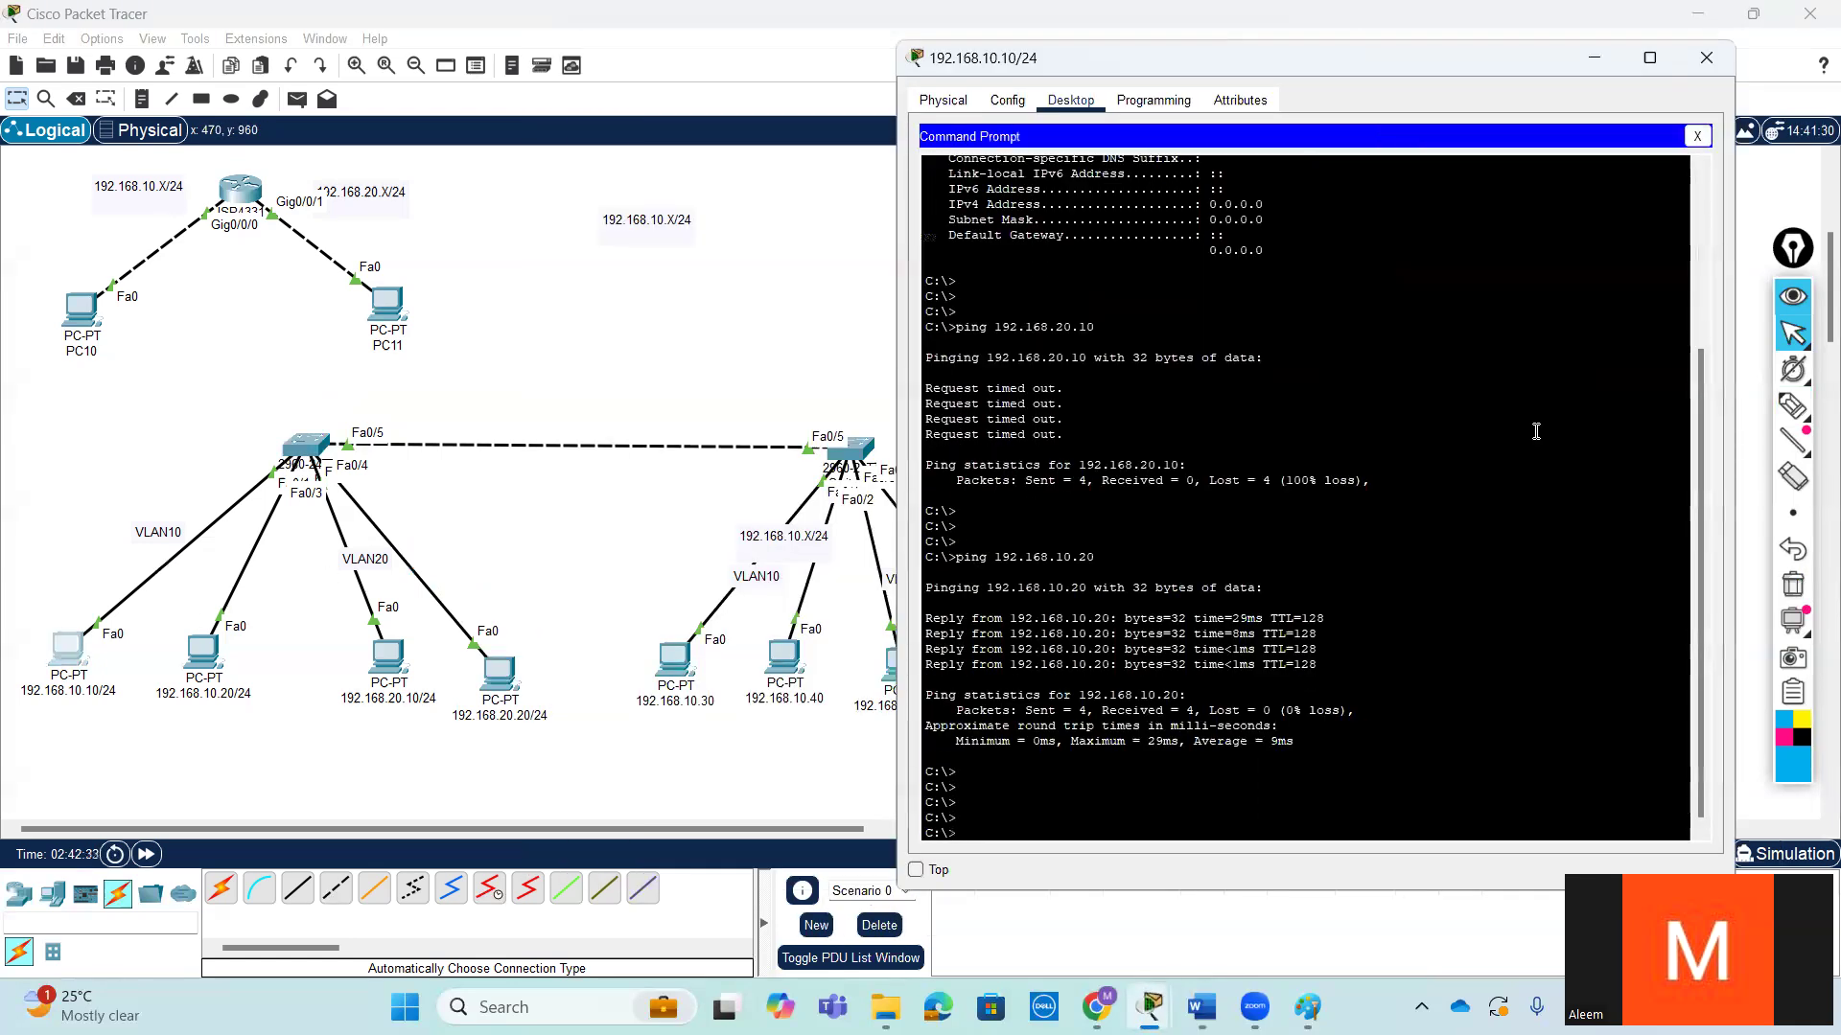
{"action": "type", "text": "en"}
{"action": "key", "text": "Return"}
{"action": "key", "text": "Return"}
{"action": "key", "text": "Return"}
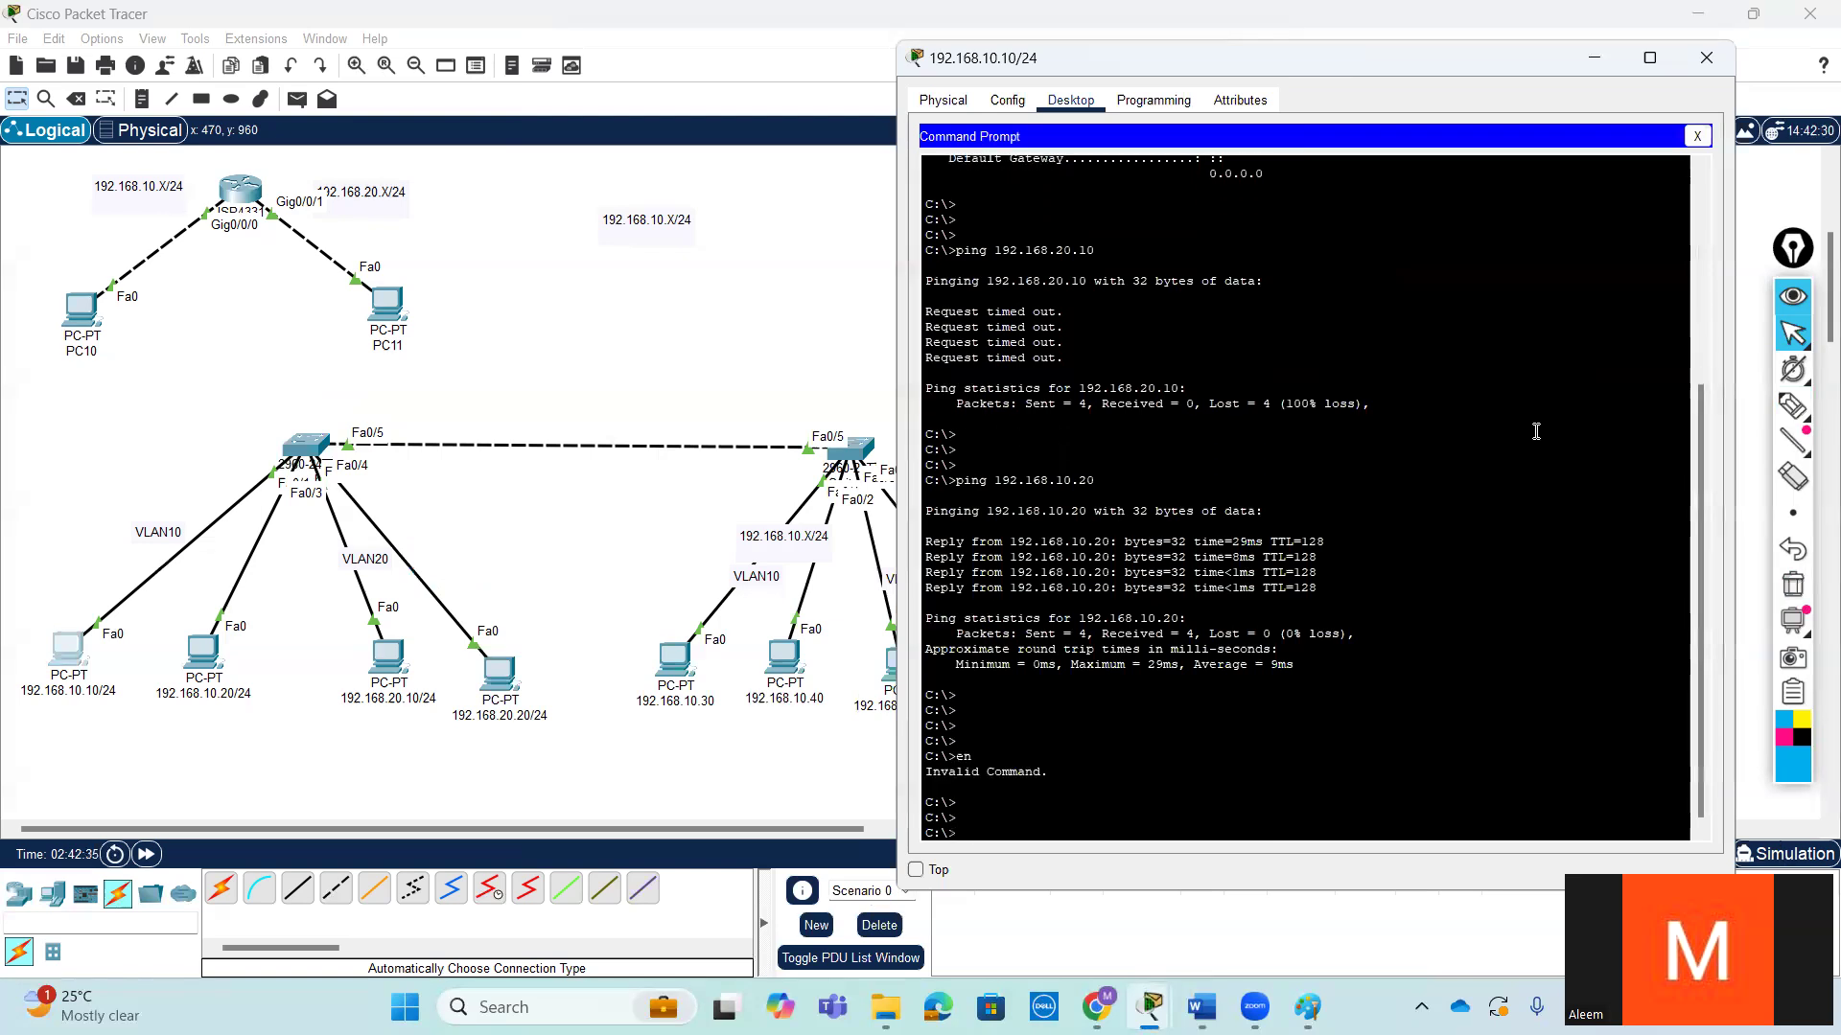
{"action": "type", "text": "ping 192.168.10.20"}
{"action": "key", "text": "Return"}
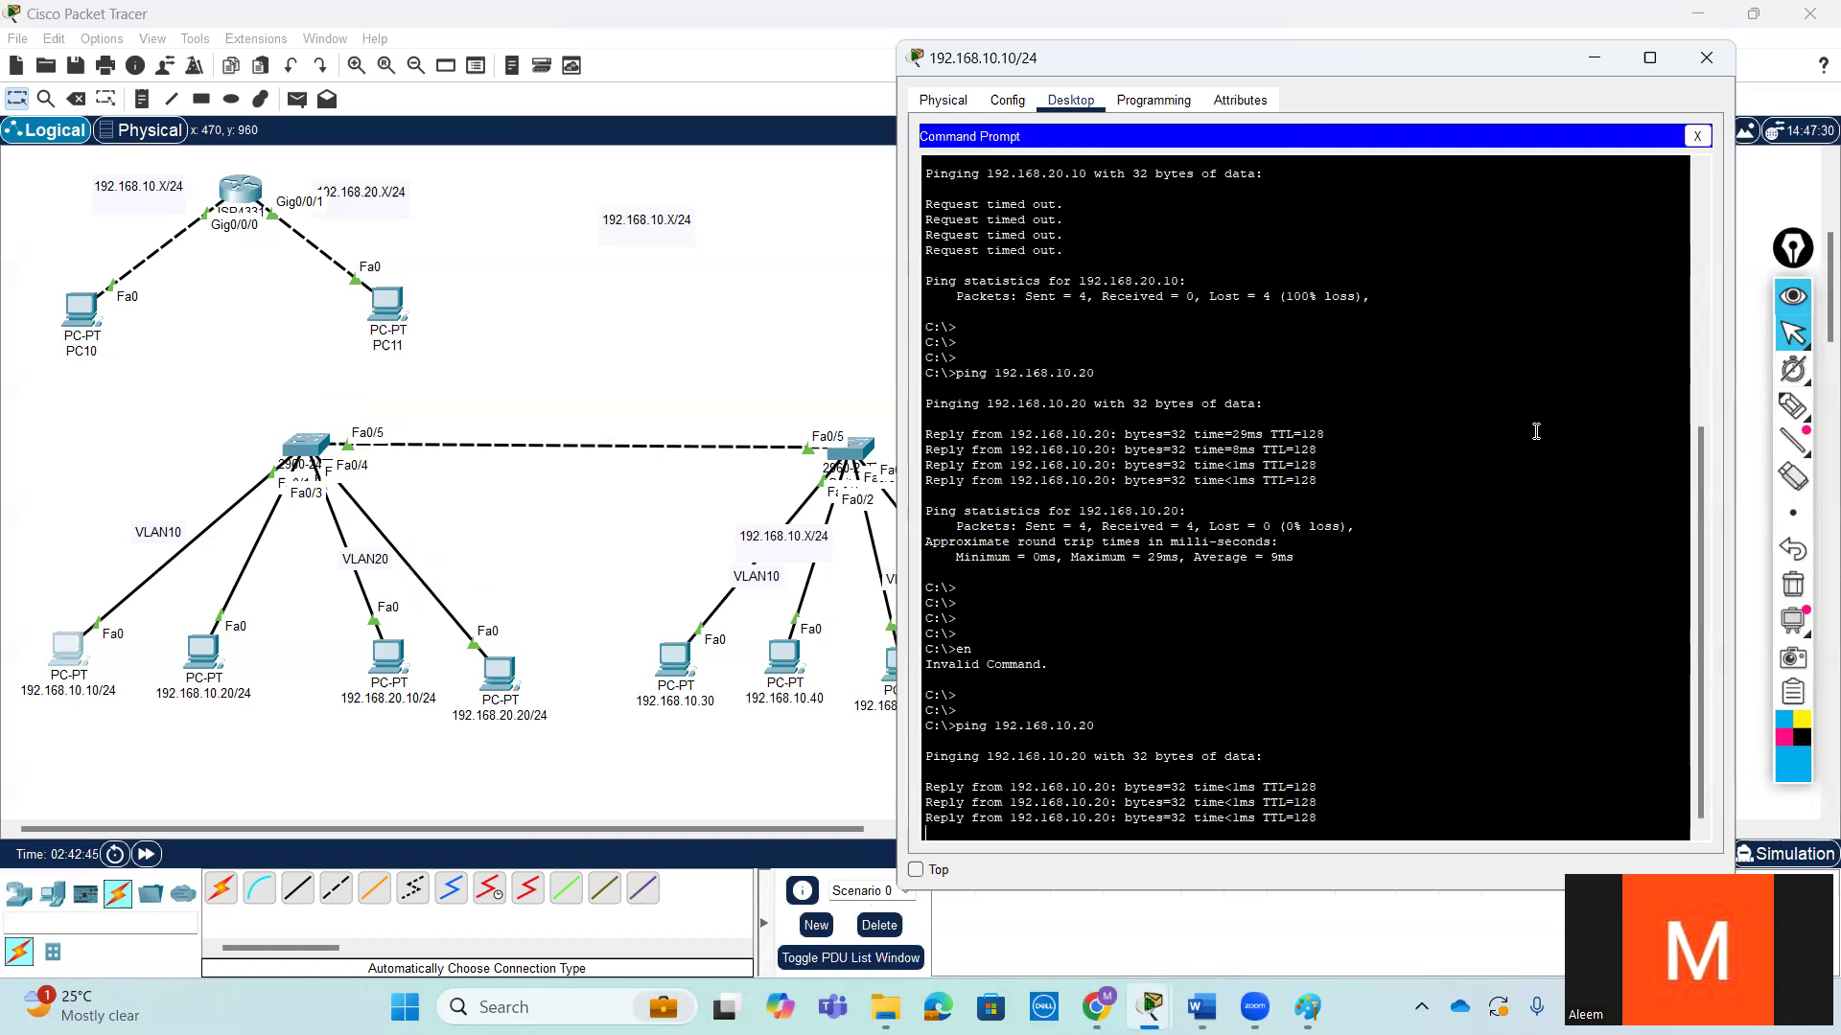
- Test connectivity across the switches by pinging 192.168.10.30 from the 192.168.10.10/24 PC, and minimize its window
{"action": "key", "text": "Up"}
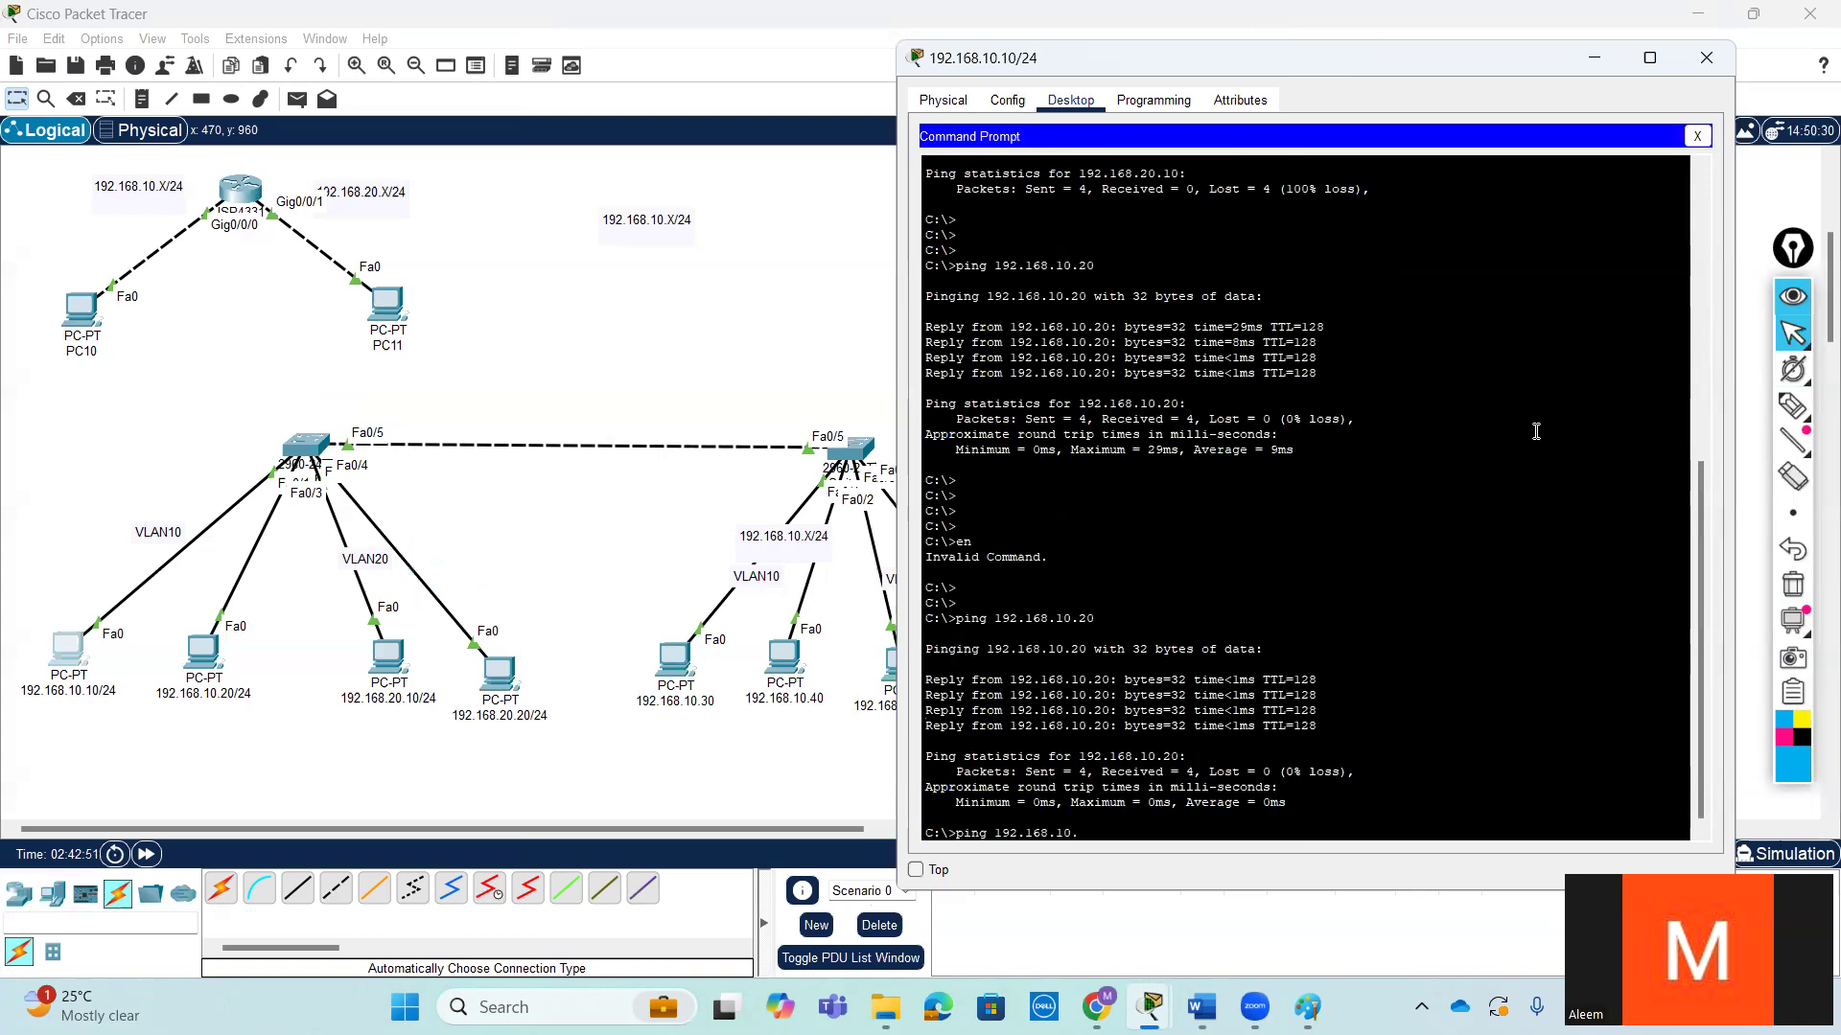
{"action": "key", "text": "Return"}
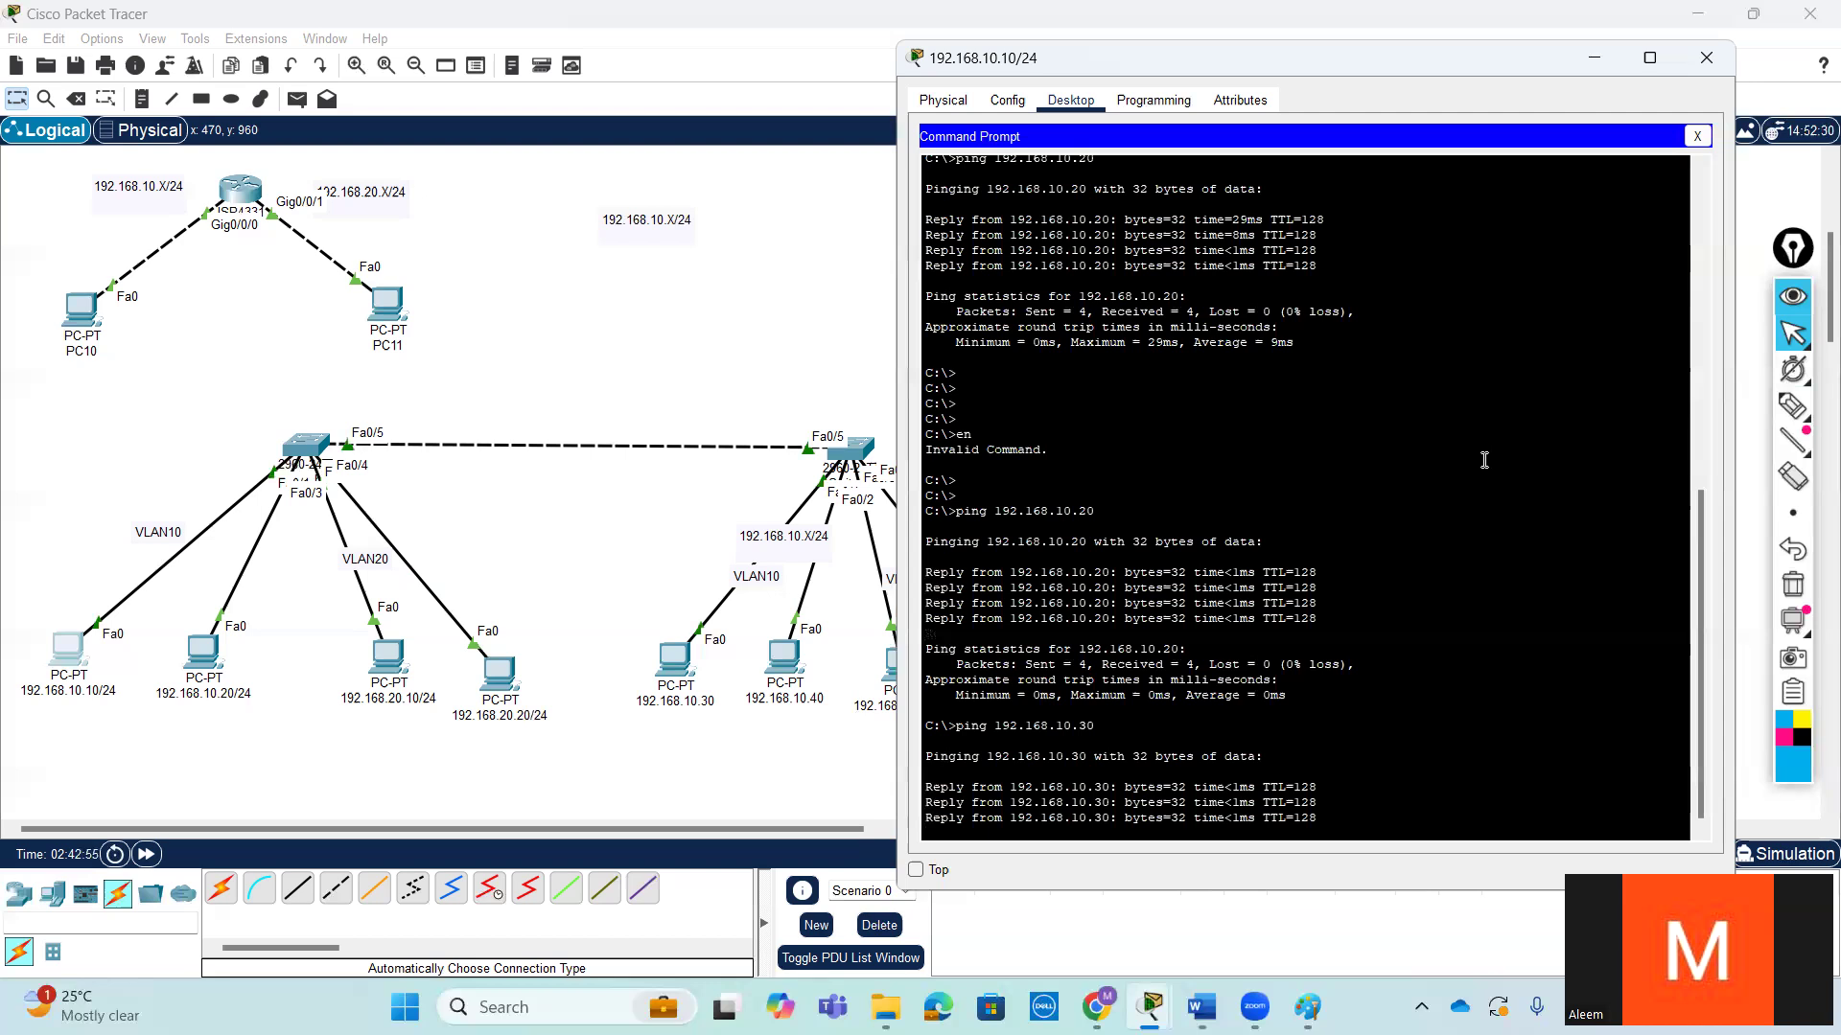
{"action": "left_click", "coordinate": [1597, 58]}
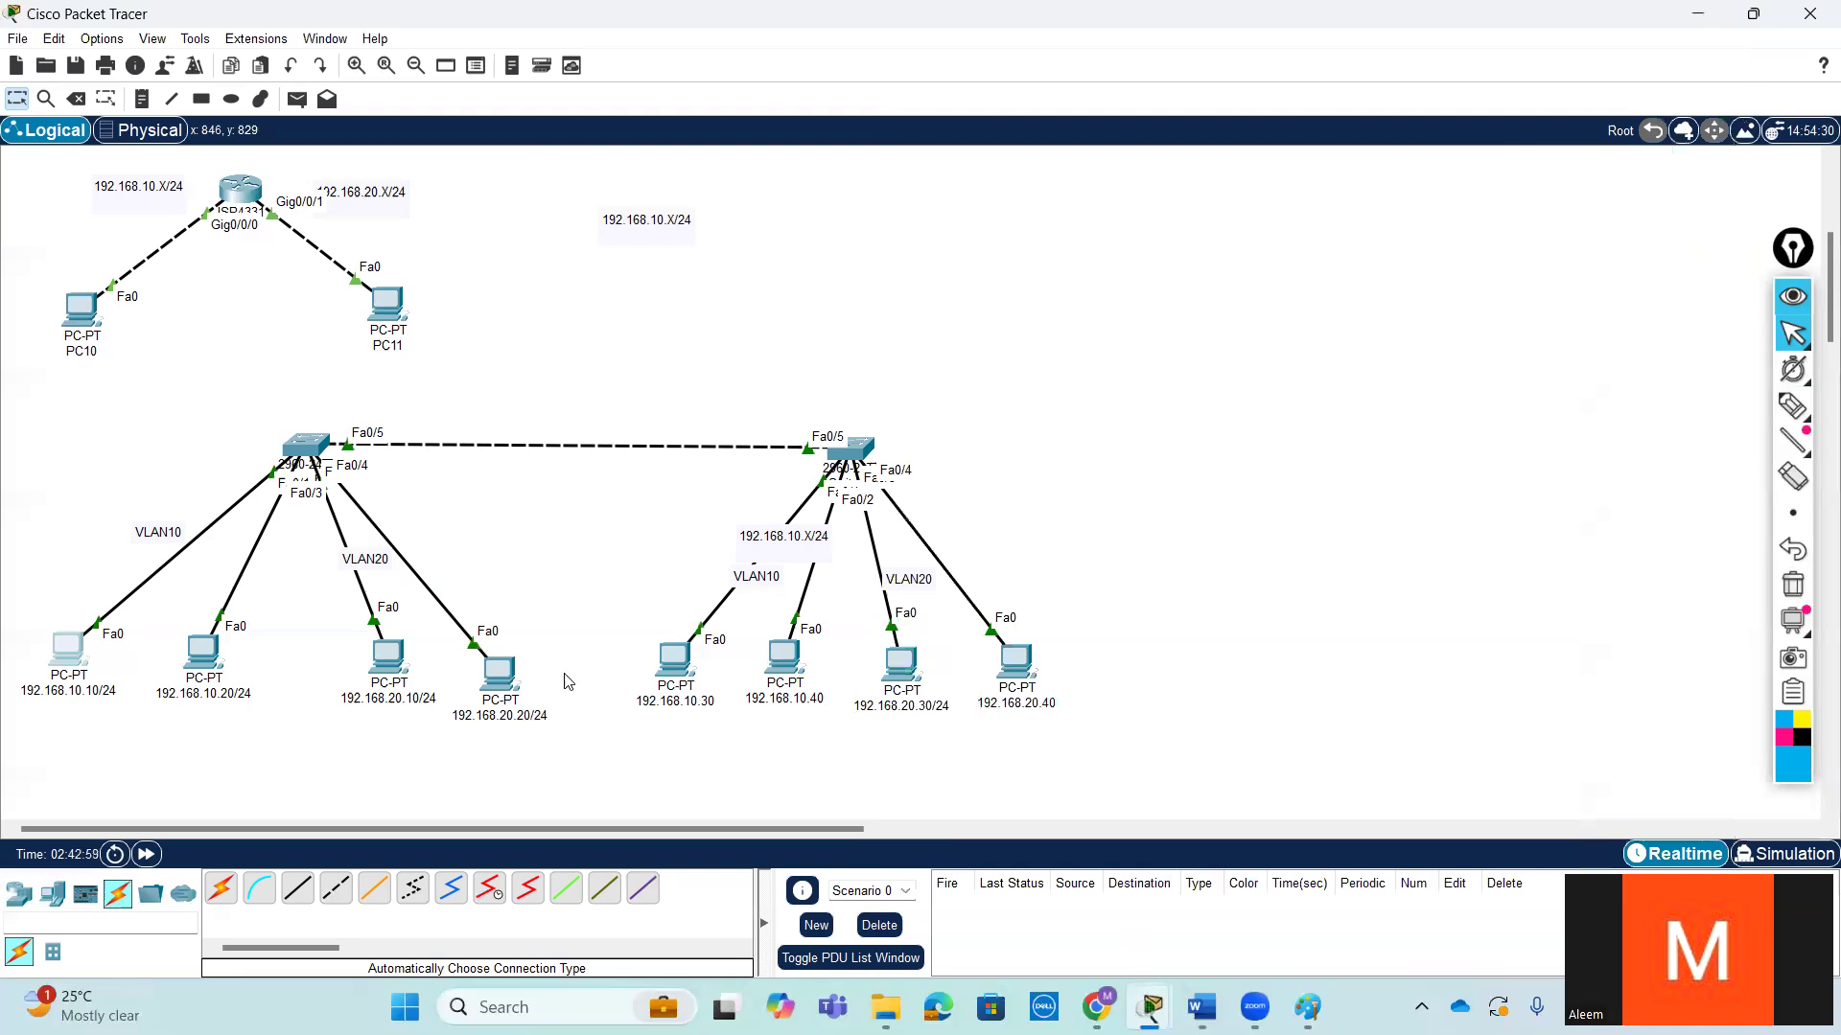
- Place the existing VLAN labels on the 192.168.10.10/24, 192.168.20.10/24, 192.168.10.30 and 192.168.20.30/24 PCs, shifting the 192.168.20.10/24 and 192.168.10.20/24 PCs slightly
{"action": "left_click_drag", "start_coordinate": [388, 659], "coordinate": [350, 684]}
{"action": "left_click_drag", "start_coordinate": [375, 564], "coordinate": [353, 689]}
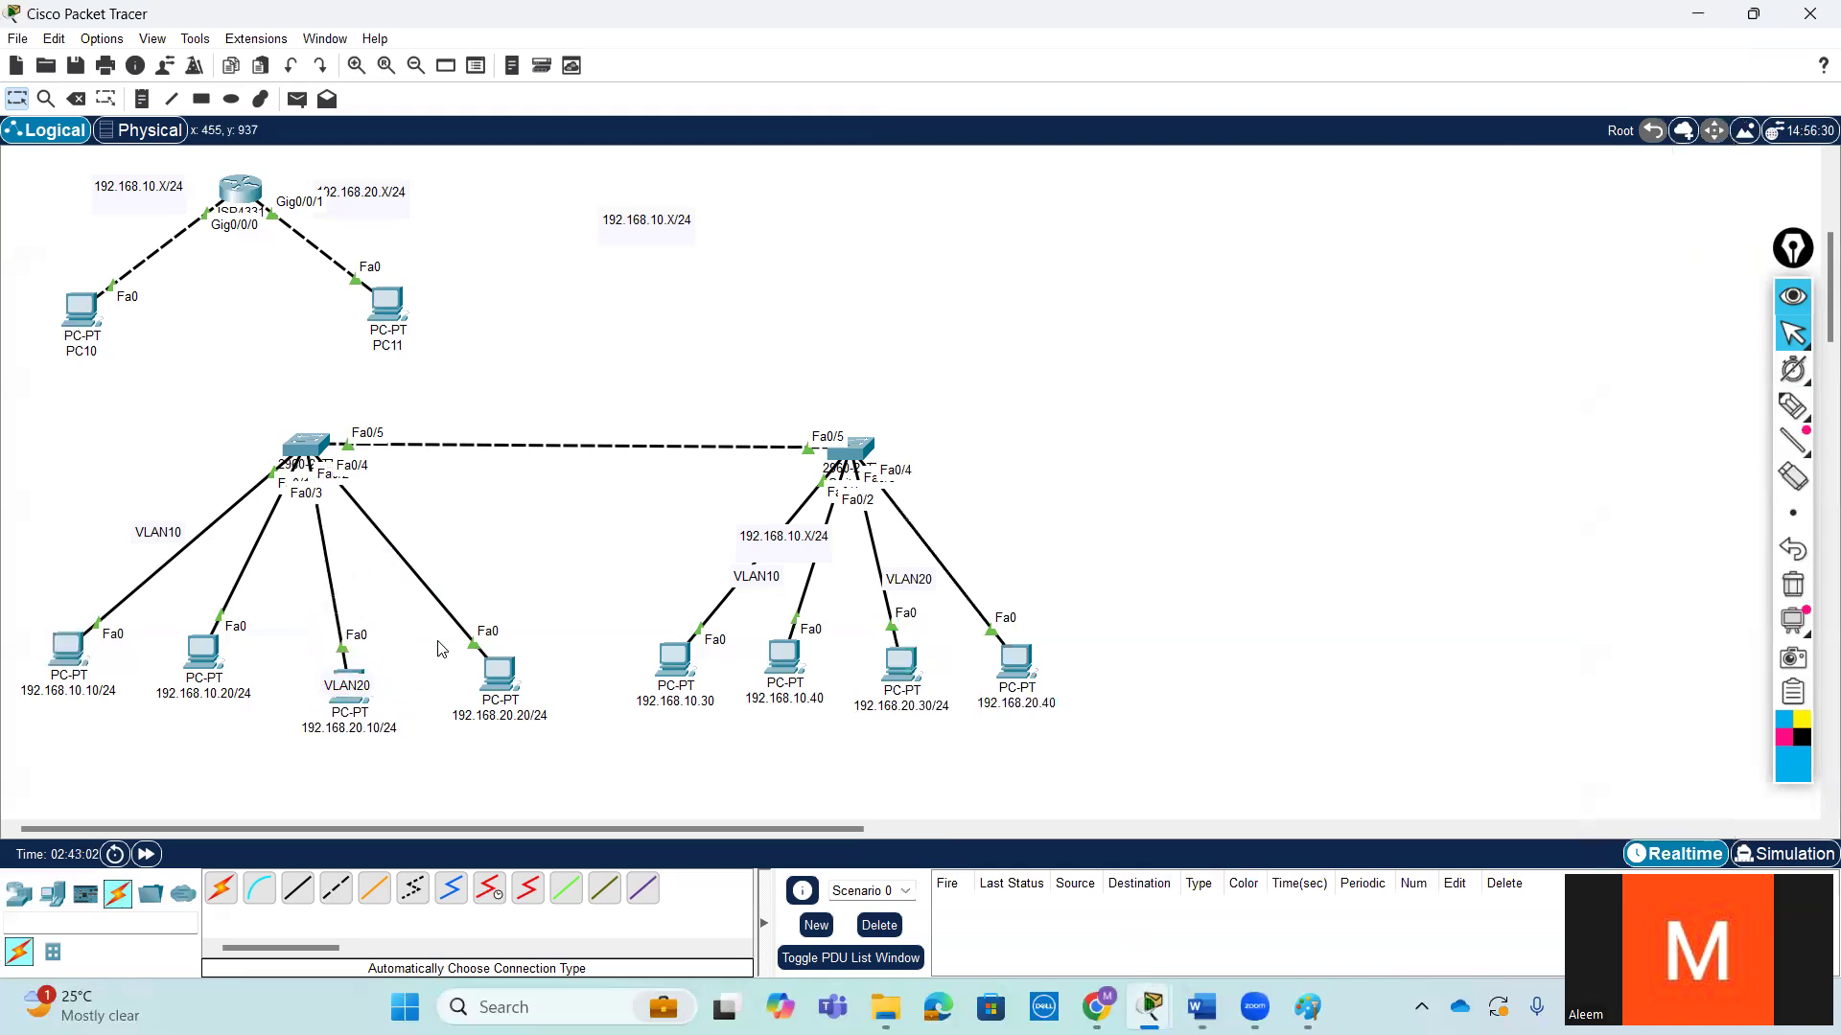
{"action": "left_click_drag", "start_coordinate": [144, 534], "coordinate": [50, 639]}
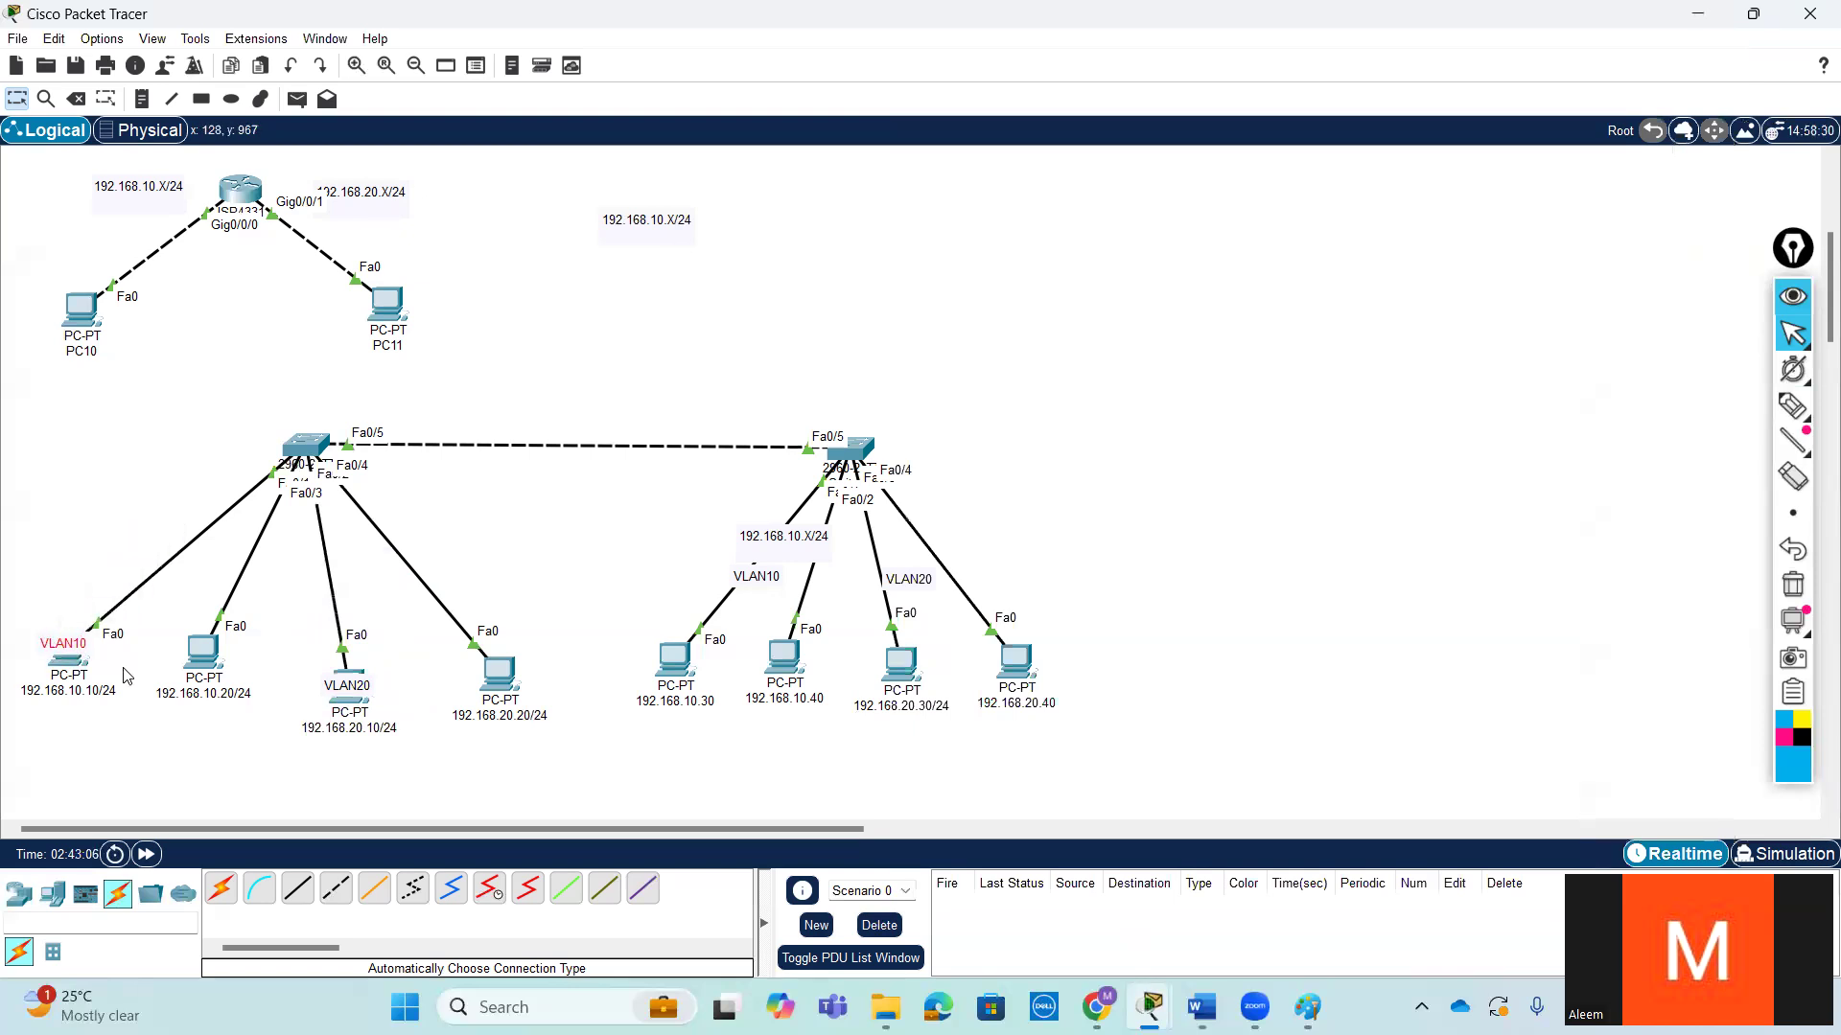
{"action": "left_click_drag", "start_coordinate": [725, 592], "coordinate": [643, 669]}
{"action": "left_click_drag", "start_coordinate": [905, 599], "coordinate": [896, 656]}
{"action": "mouse_move", "coordinate": [205, 669]}
{"action": "left_mouse_down"}
{"action": "mouse_move", "coordinate": [213, 685]}
{"action": "mouse_move", "coordinate": [217, 638]}
{"action": "left_mouse_up"}
- Copy the VLAN20 label text and add it as a note on the 192.168.10.20/24 PC
{"action": "left_click", "coordinate": [142, 99]}
{"action": "left_click", "coordinate": [16, 98]}
{"action": "double_click", "coordinate": [347, 687]}
{"action": "key", "text": "ctrl+c"}
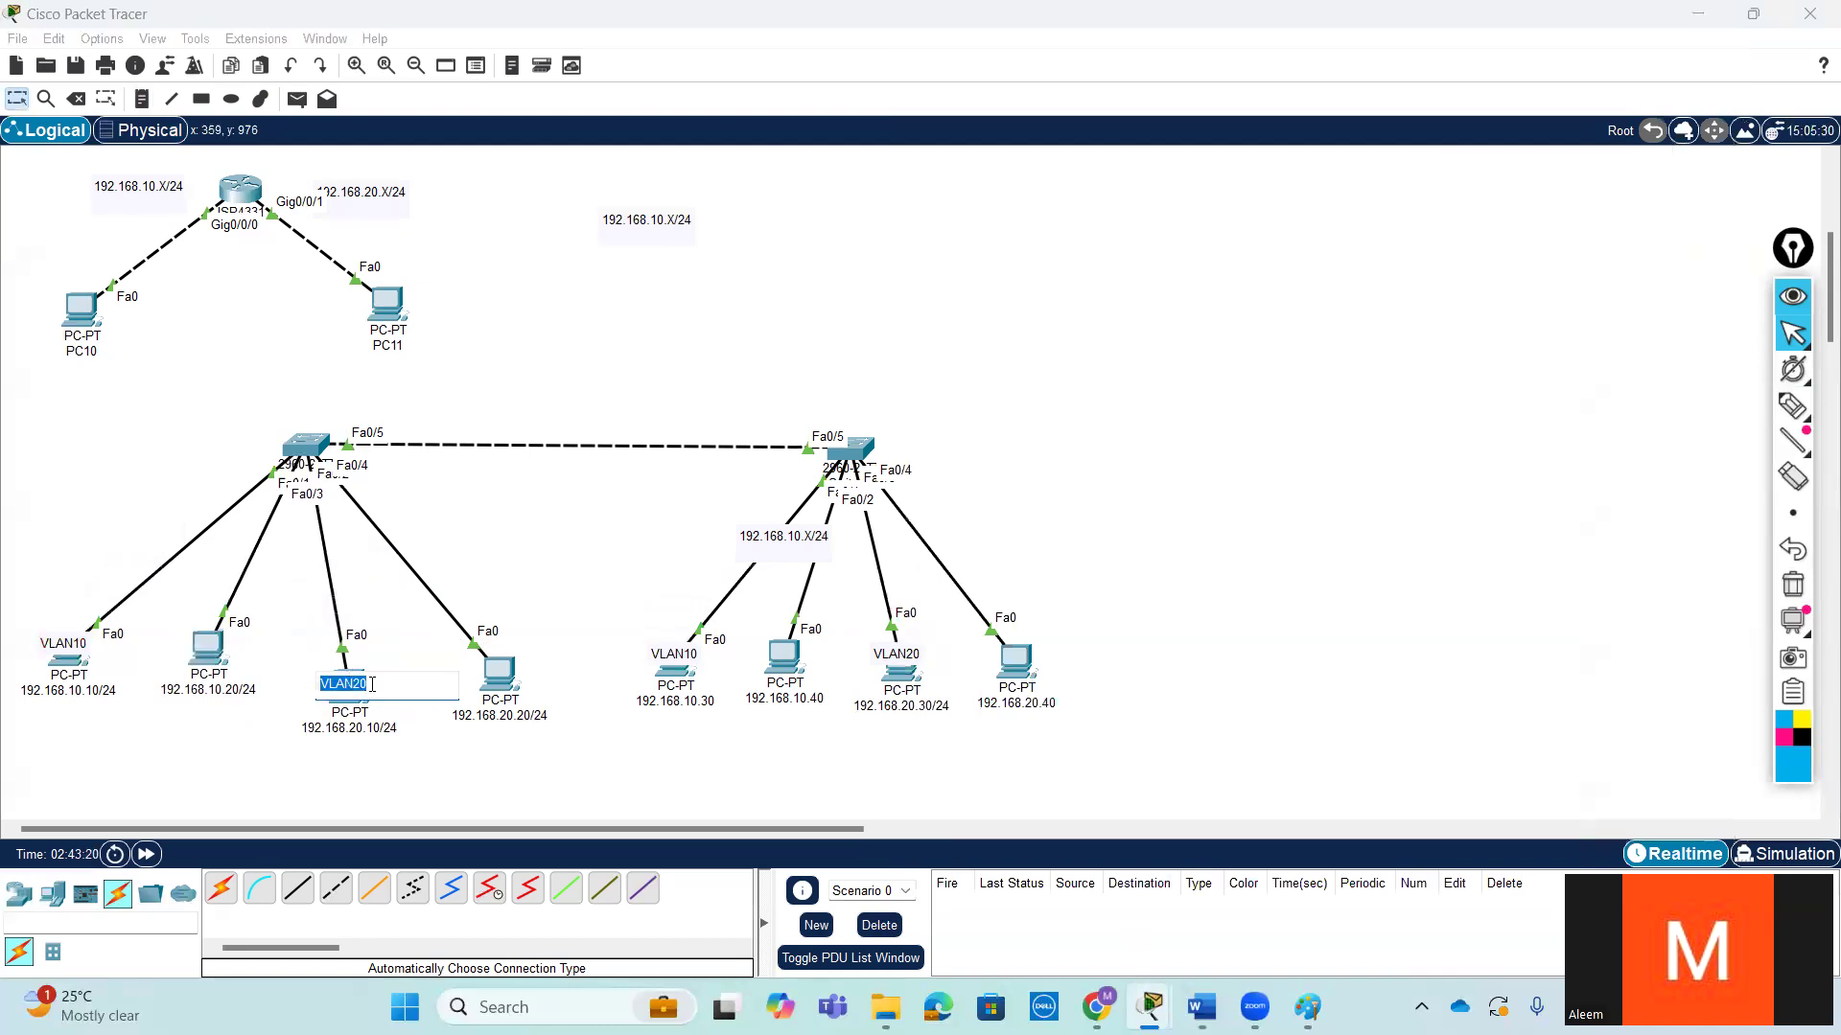
{"action": "left_click", "coordinate": [286, 628]}
{"action": "left_click", "coordinate": [207, 649]}
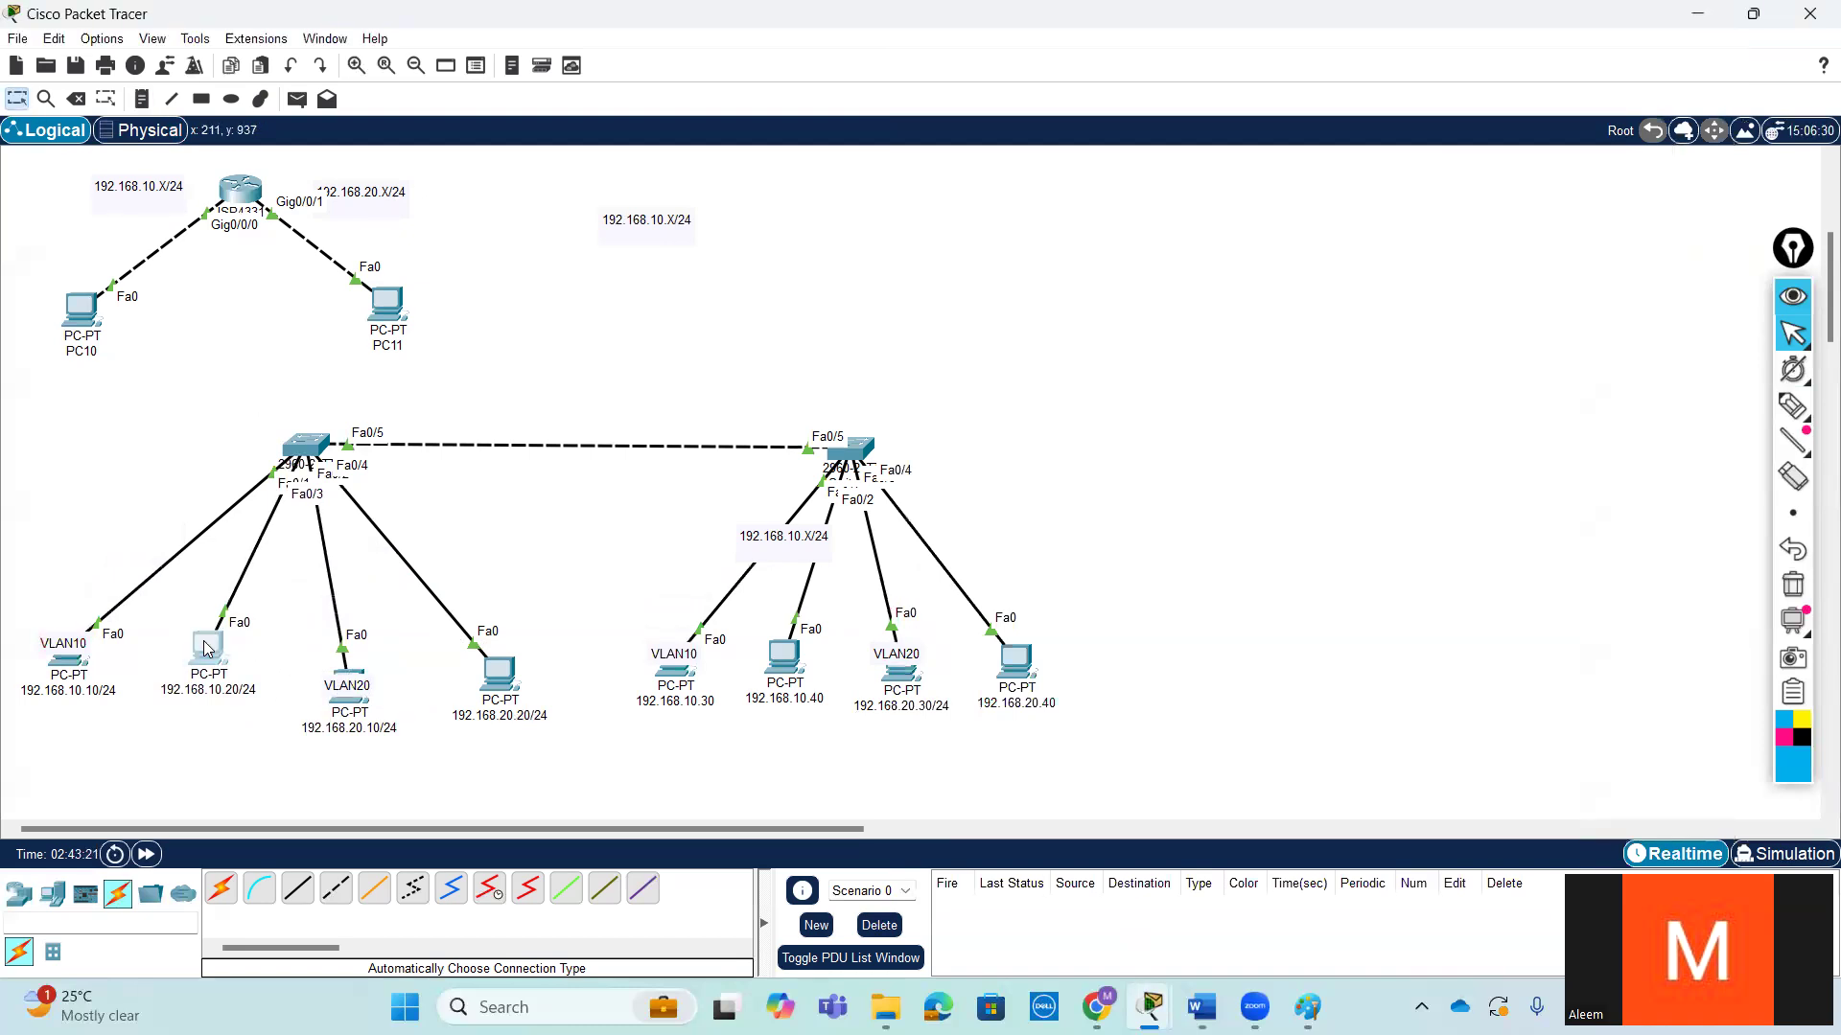
{"action": "left_click", "coordinate": [1729, 106]}
{"action": "left_click", "coordinate": [151, 100]}
{"action": "left_click", "coordinate": [163, 639]}
{"action": "key", "text": "ctrl+v"}
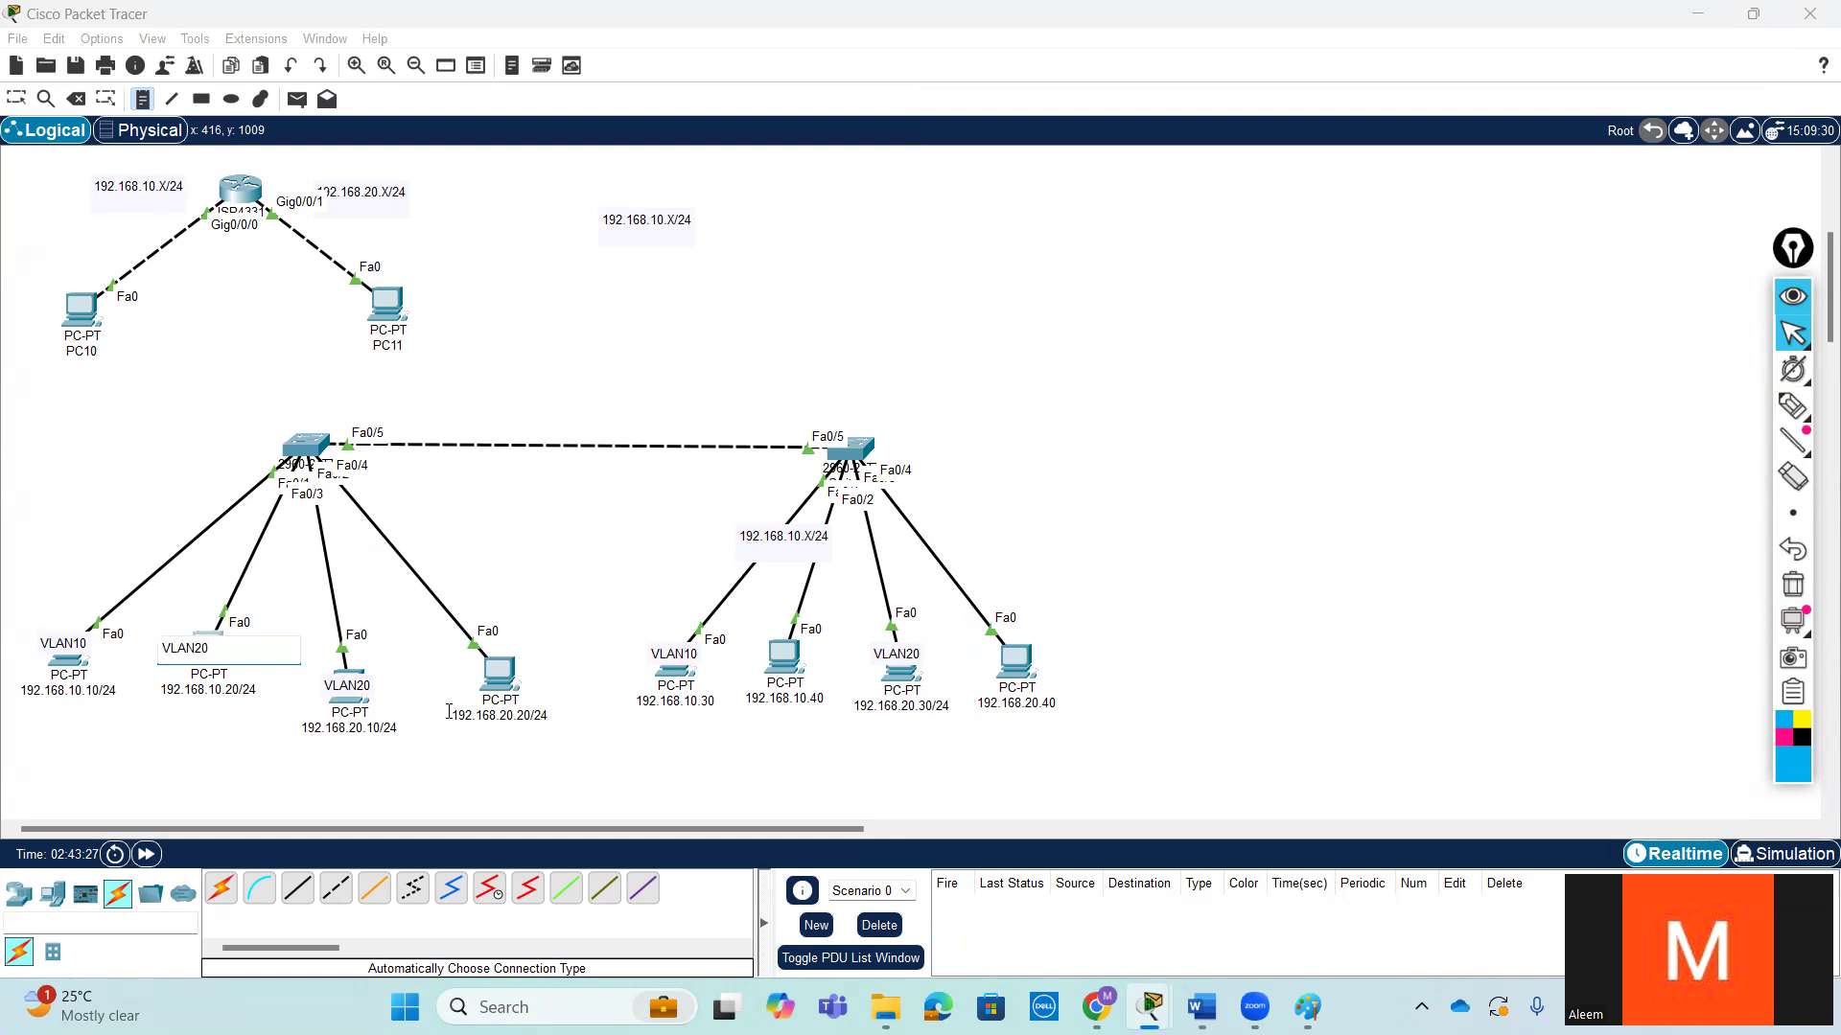
- Add a note reading VLAN10 on the 192.168.20.20/24 PC
{"action": "left_click", "coordinate": [472, 662]}
{"action": "key", "text": "ctrl+v"}
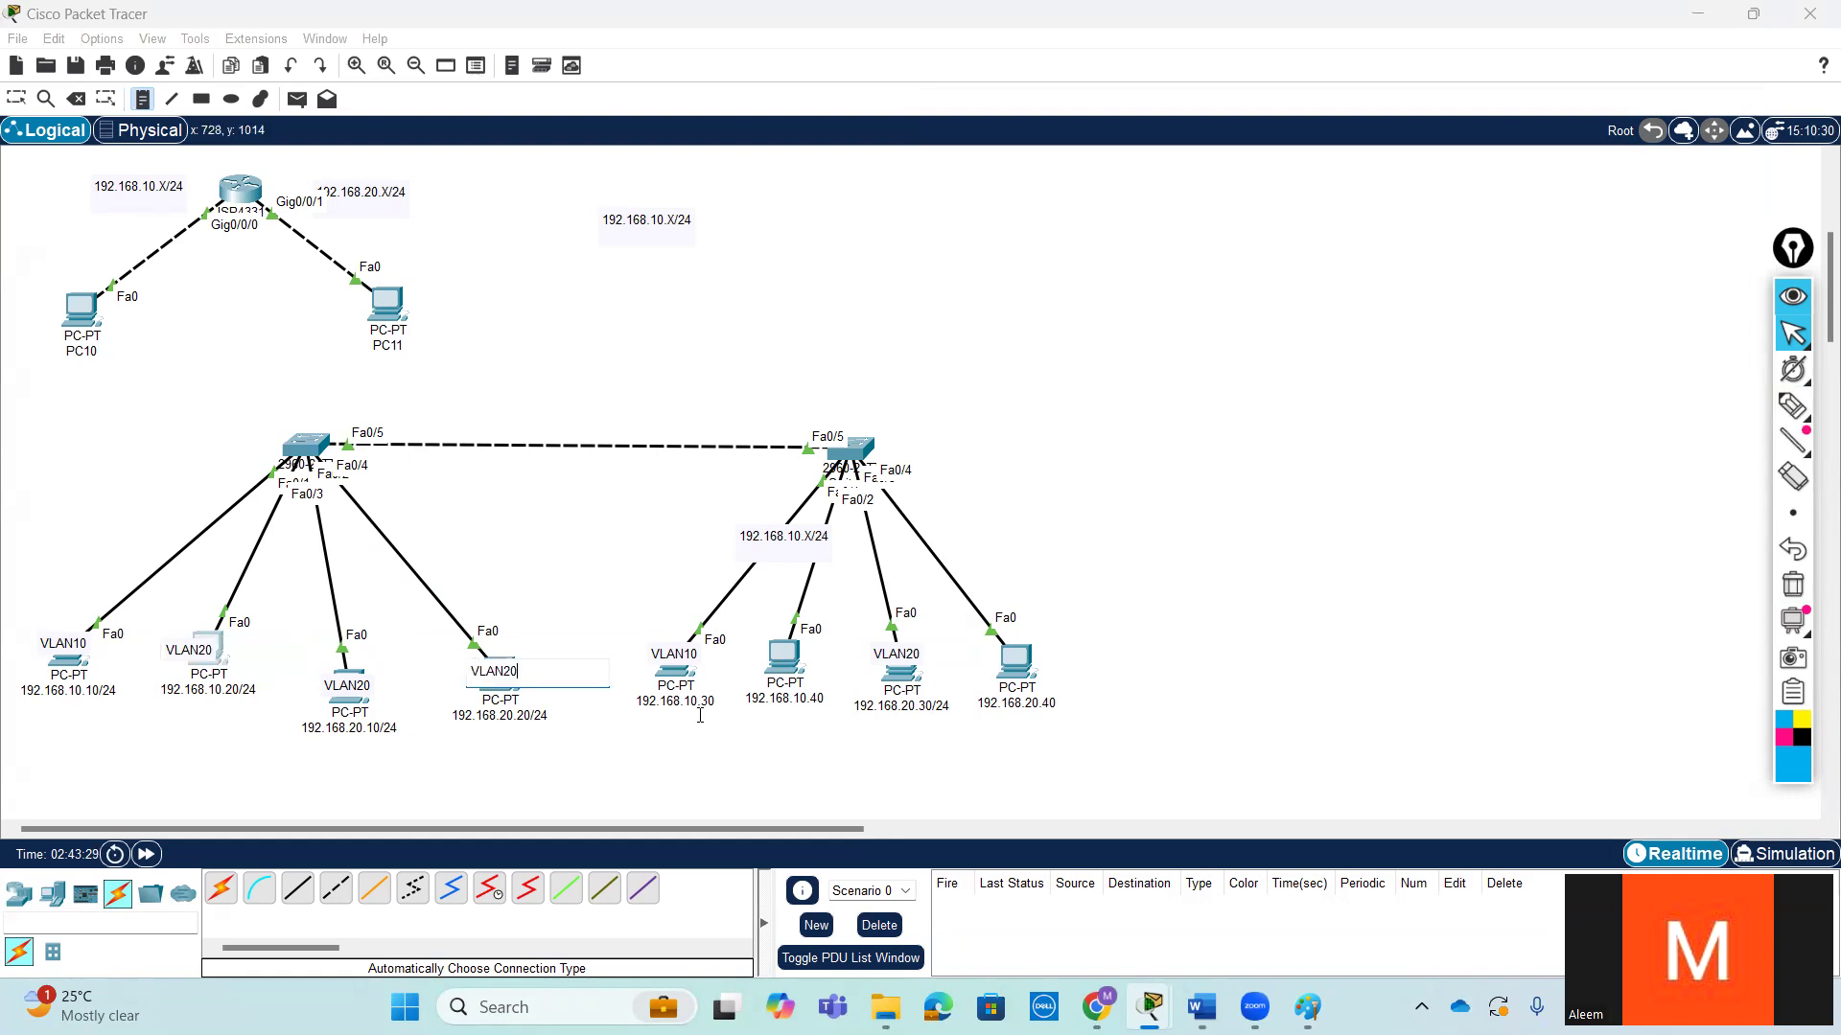
{"action": "key", "text": "BackSpace"}
{"action": "type", "text": "10"}
{"action": "left_click", "coordinate": [640, 558]}
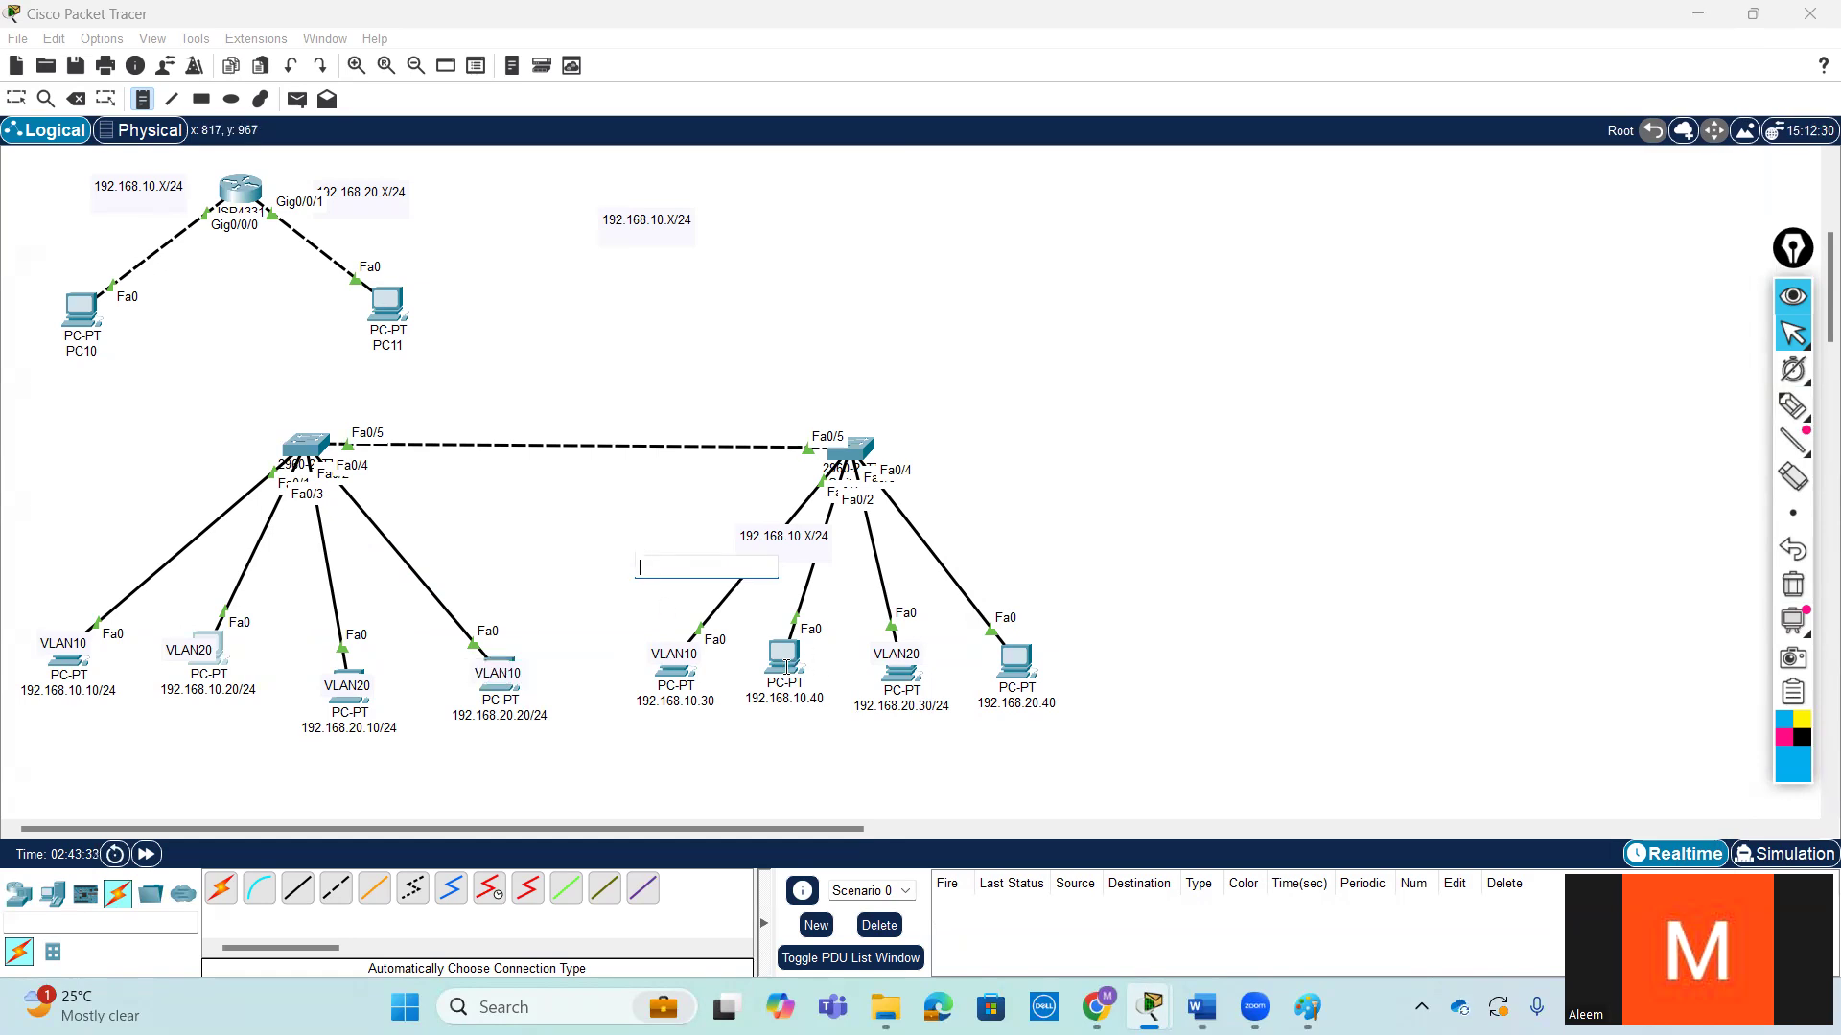
- Add a VLAN20 note on the 192.168.10.40 PC and a VLAN10 note on the 192.168.20.40 PC
{"action": "left_click", "coordinate": [759, 648]}
{"action": "key", "text": "ctrl+v"}
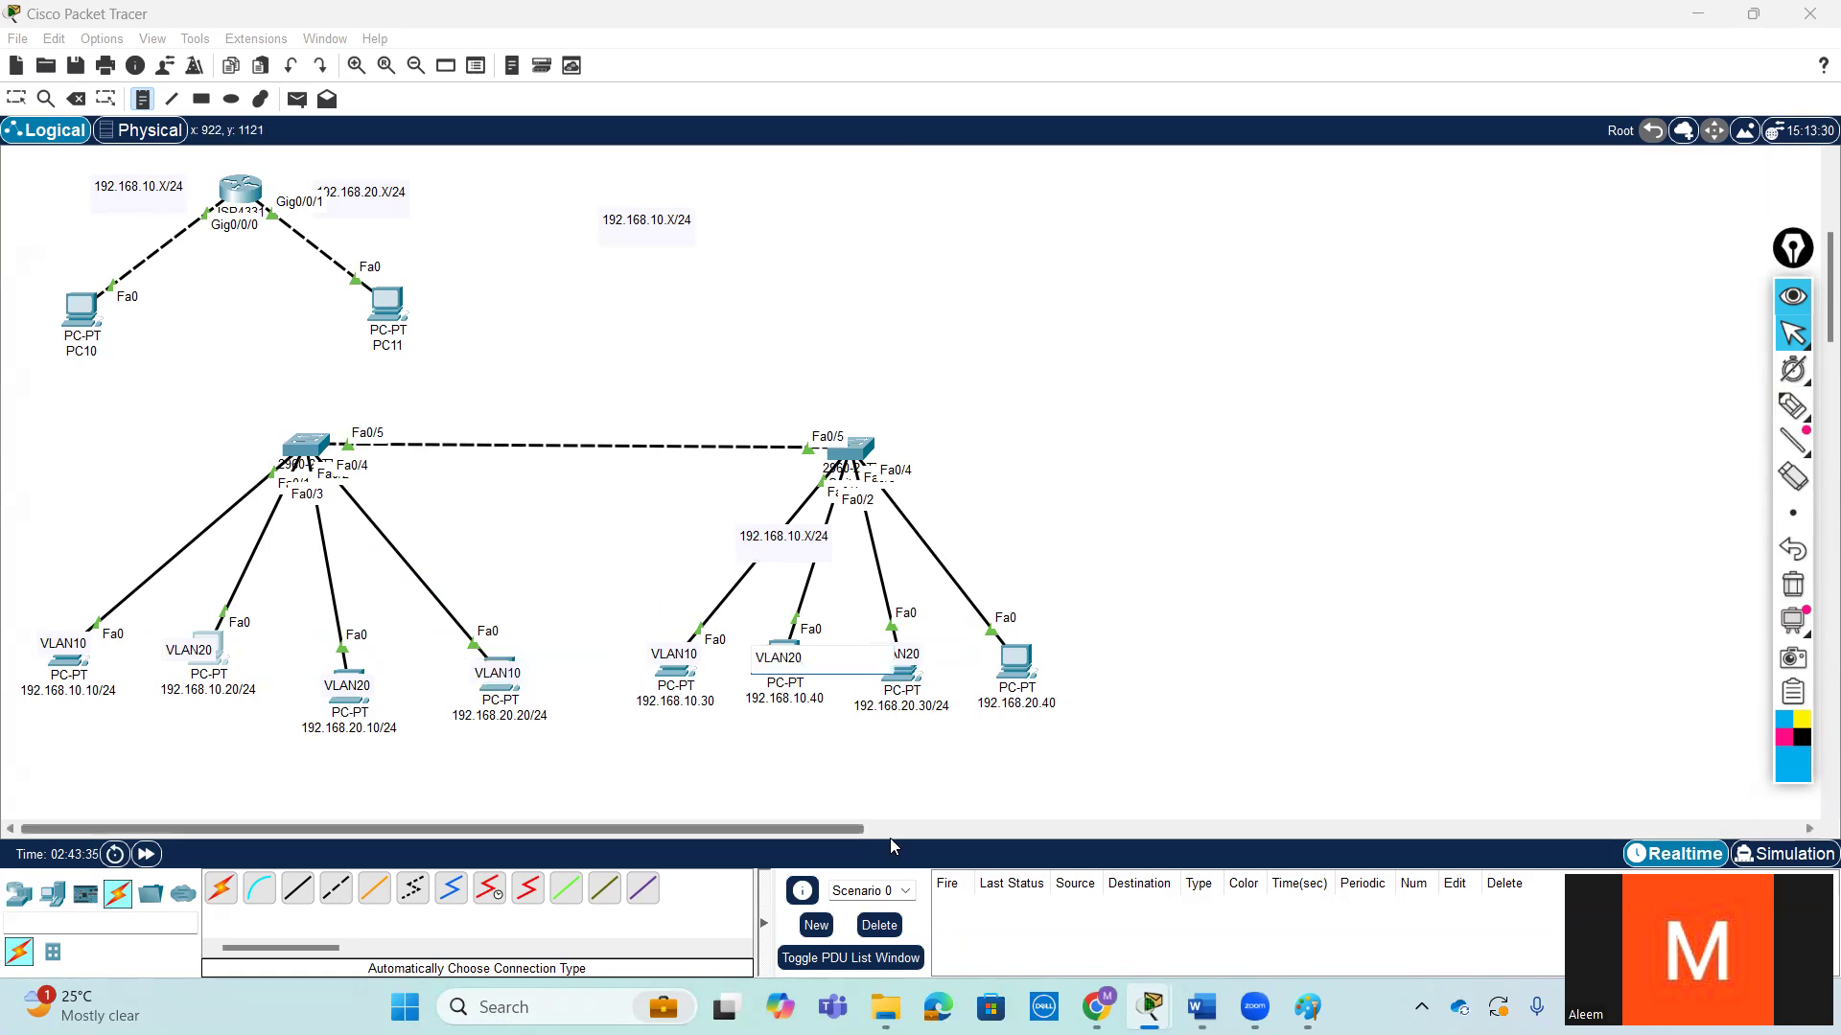
{"action": "left_click", "coordinate": [1000, 652]}
{"action": "key", "text": "ctrl+v"}
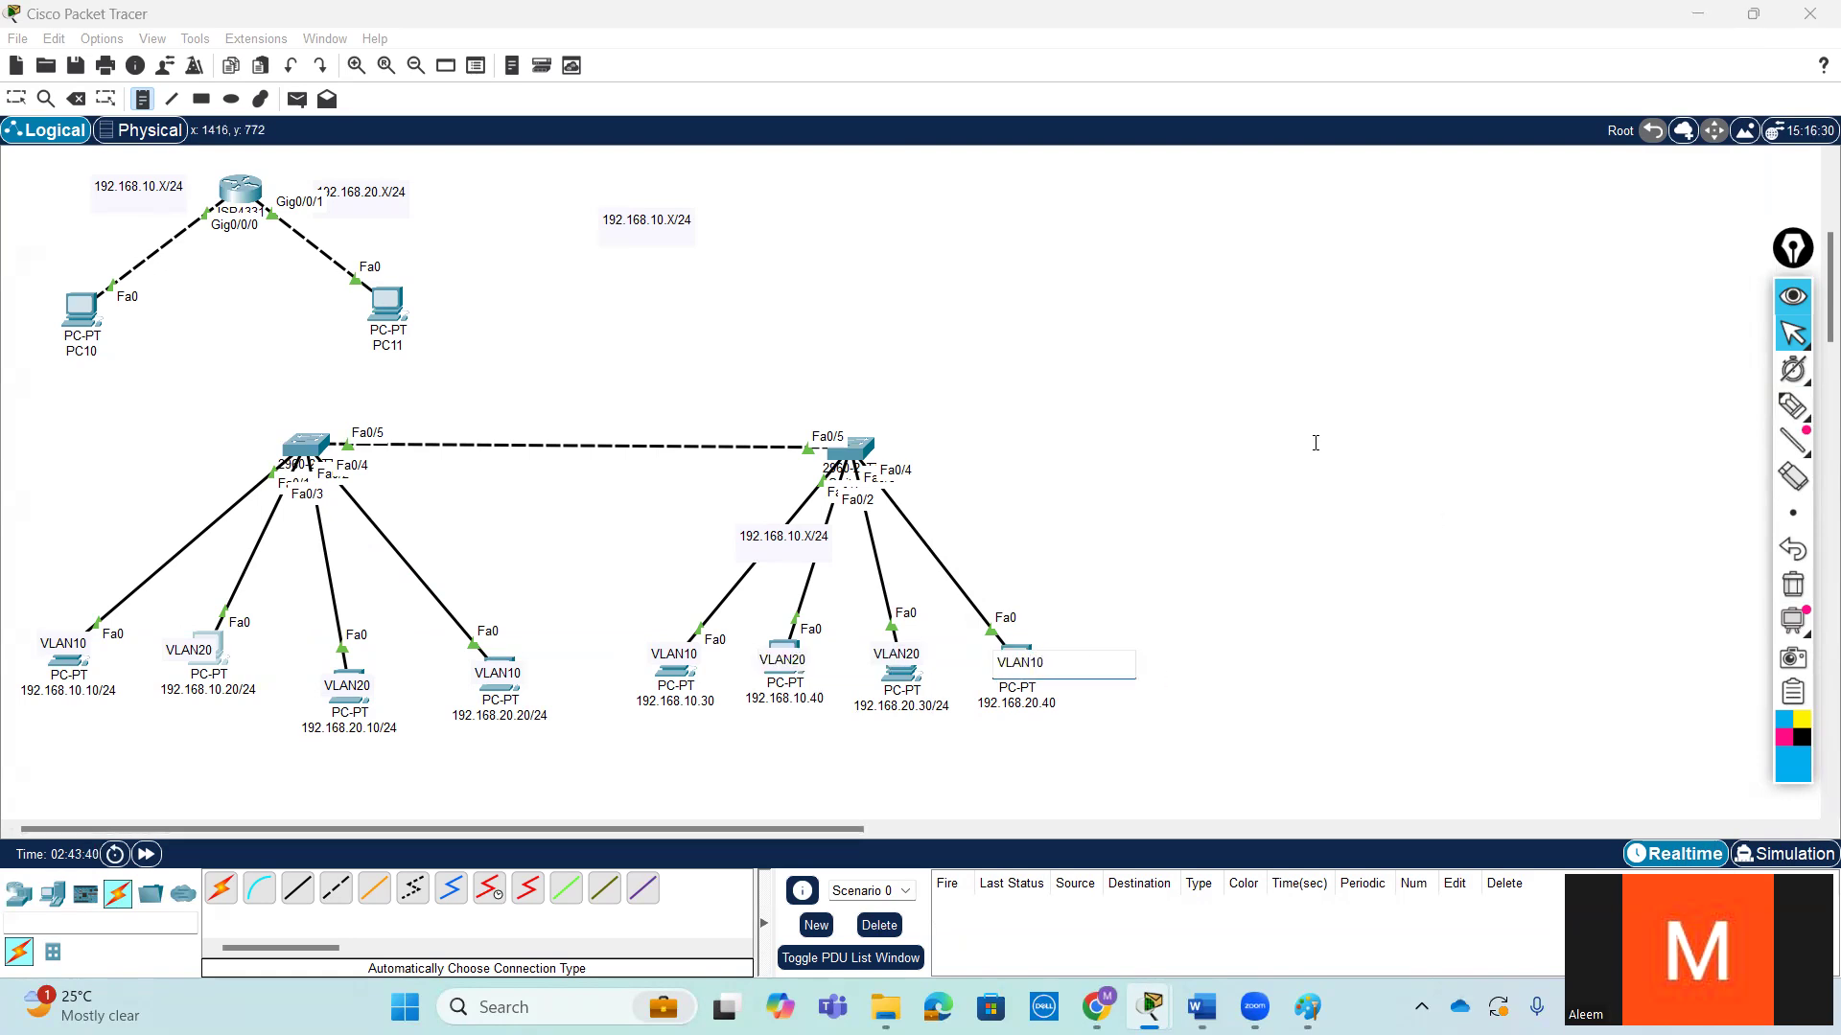
{"action": "key", "text": "Escape"}
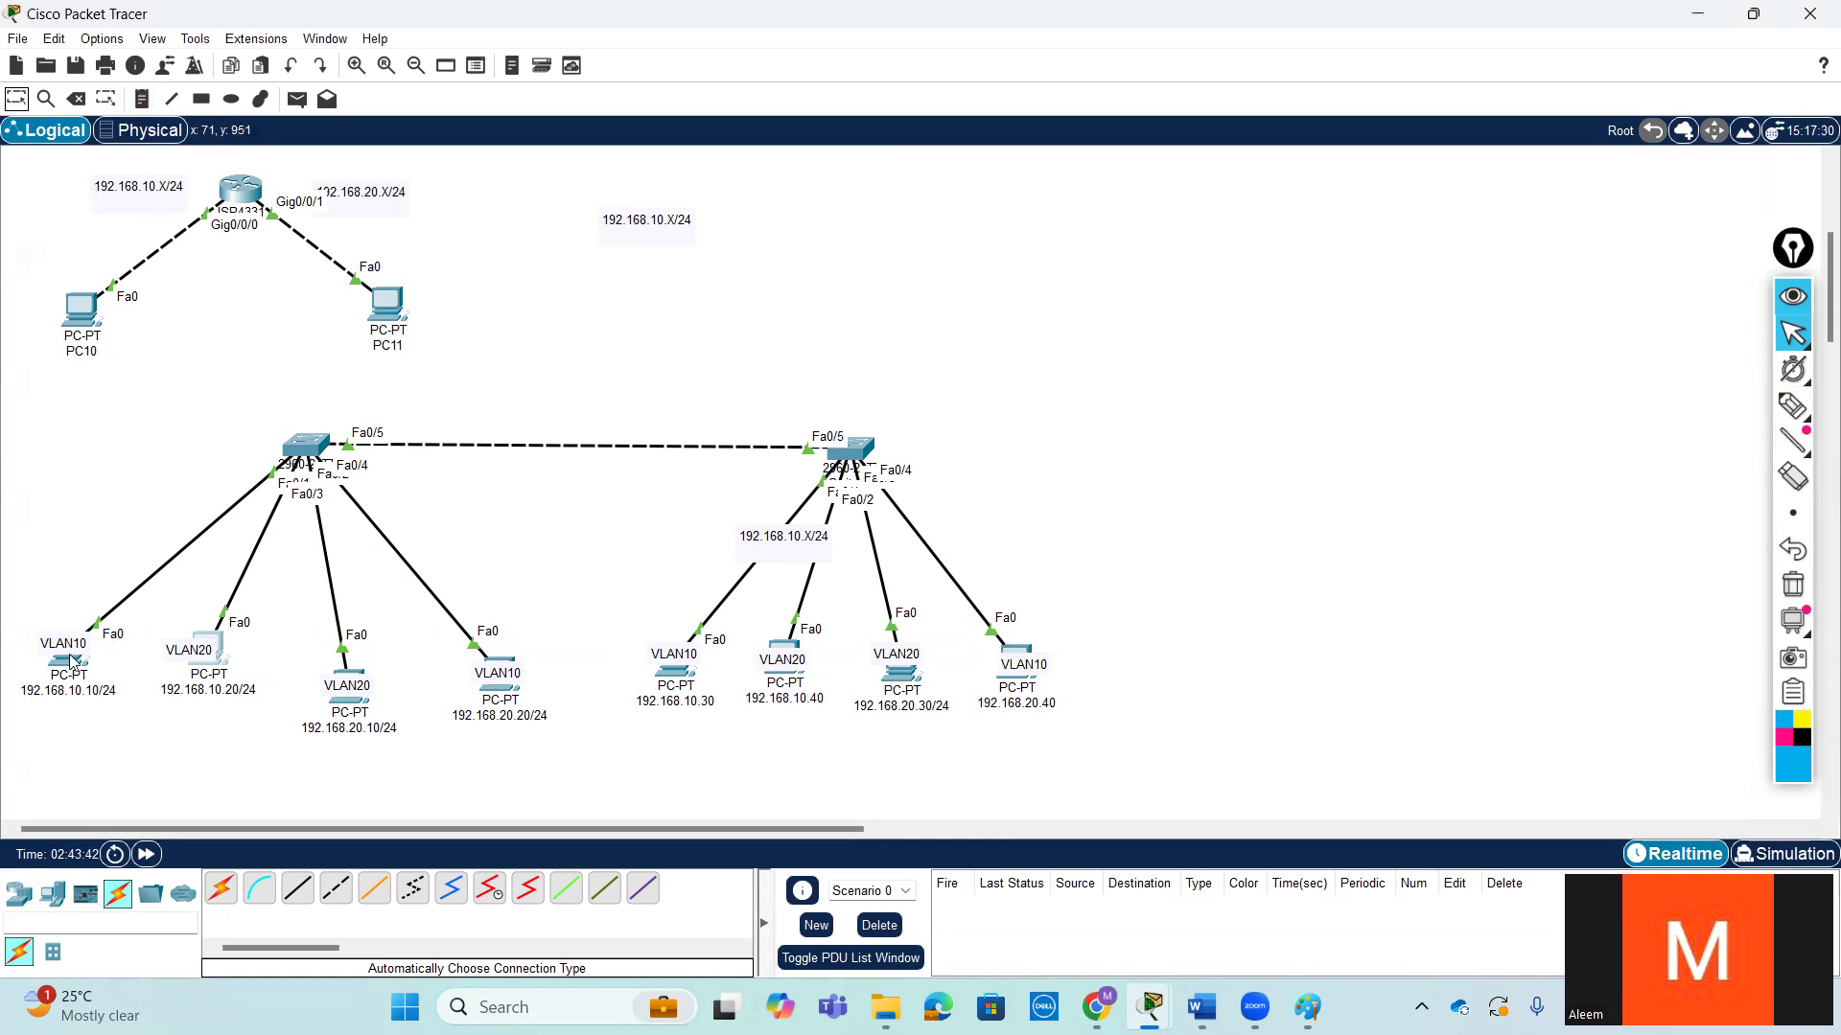
- Ping 192.168.10.40 from the command prompt of the 192.168.10.10/24 PC
{"action": "left_click", "coordinate": [69, 661]}
{"action": "scroll", "coordinate": [1454, 708], "scroll_direction": "down", "scroll_amount": 9}
{"action": "key", "text": "Up"}
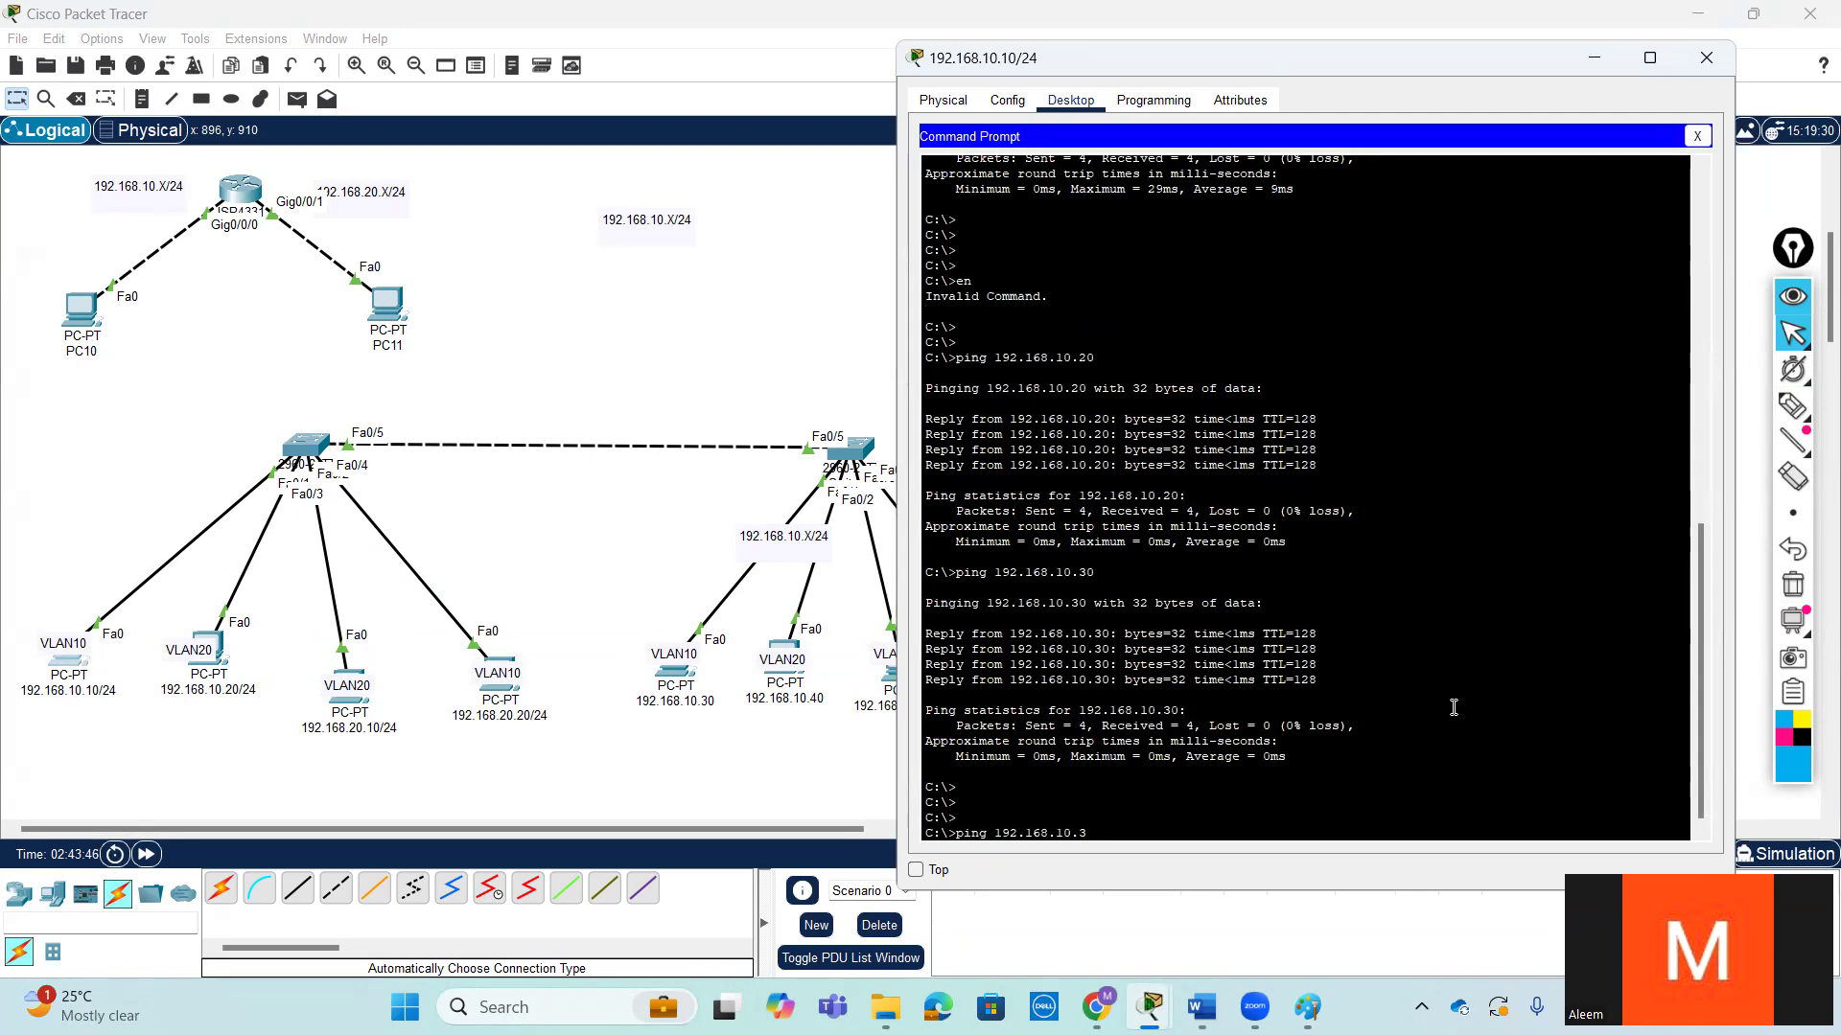
{"action": "key", "text": "Return"}
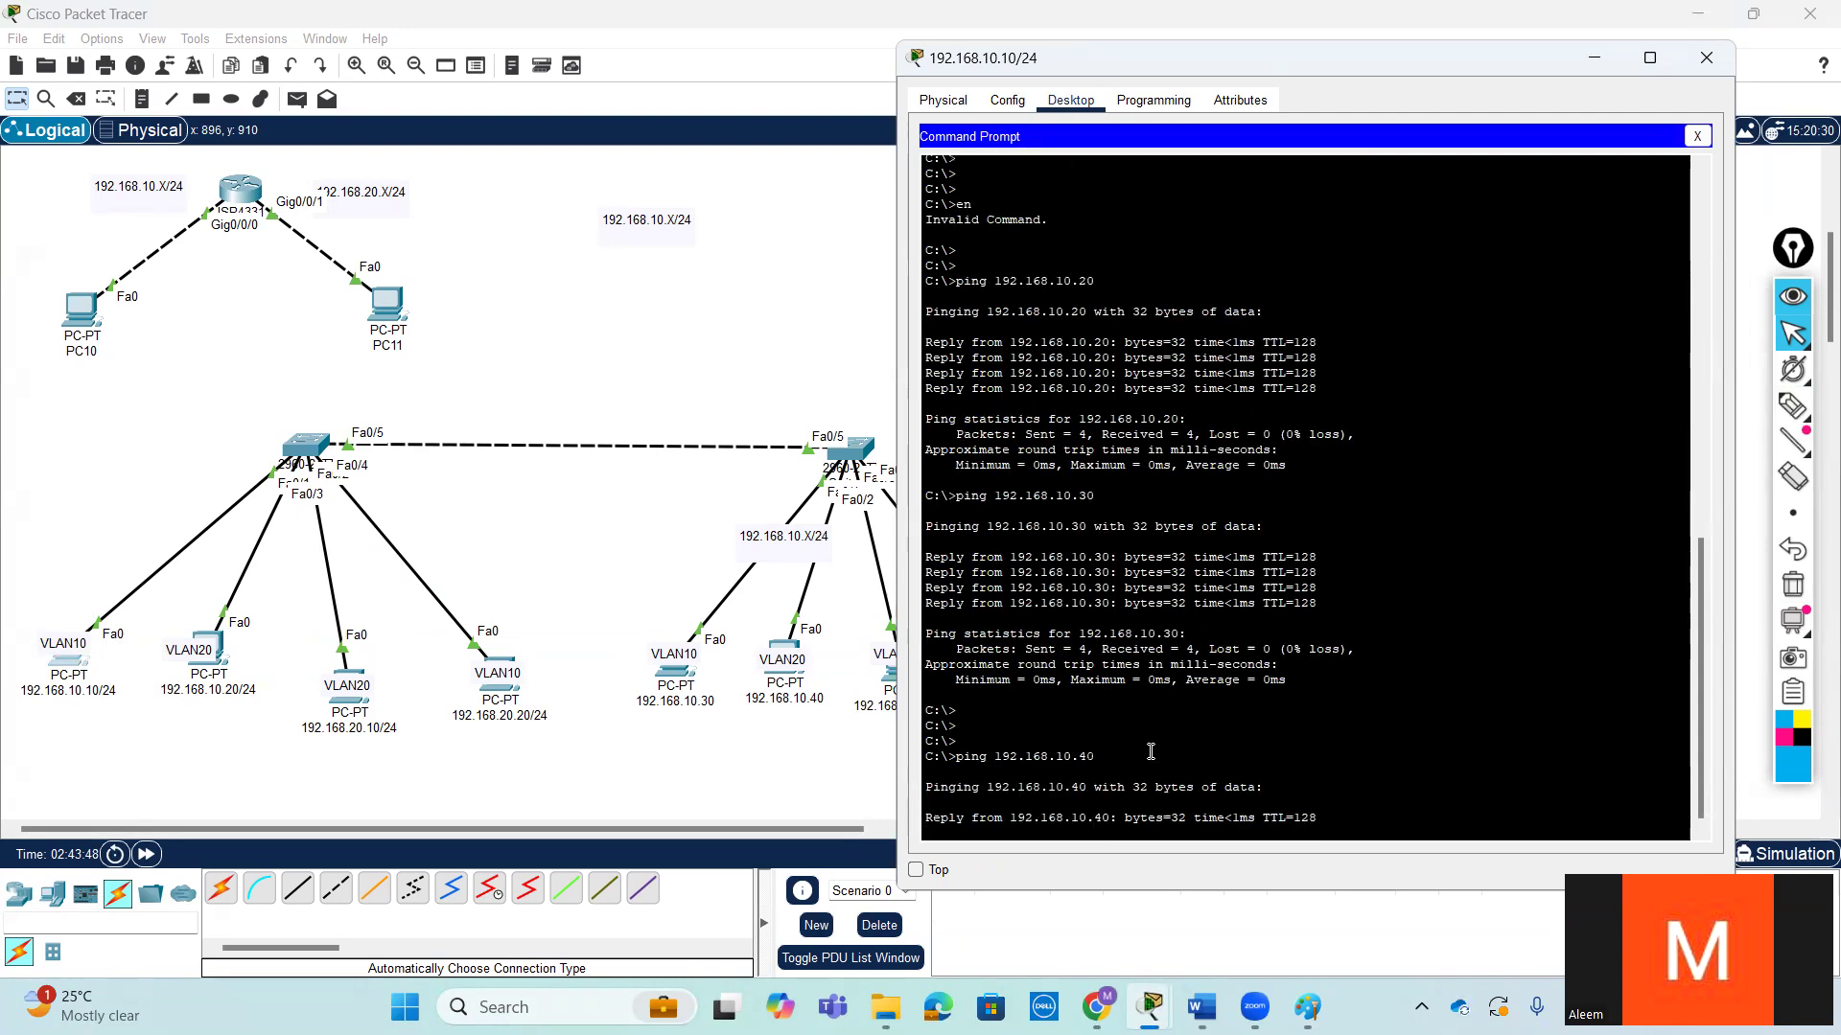
- Open the 192.168.20.10/24 PC, move its window clear of most of the topology, and activate the screen pen
{"action": "left_click", "coordinate": [351, 707]}
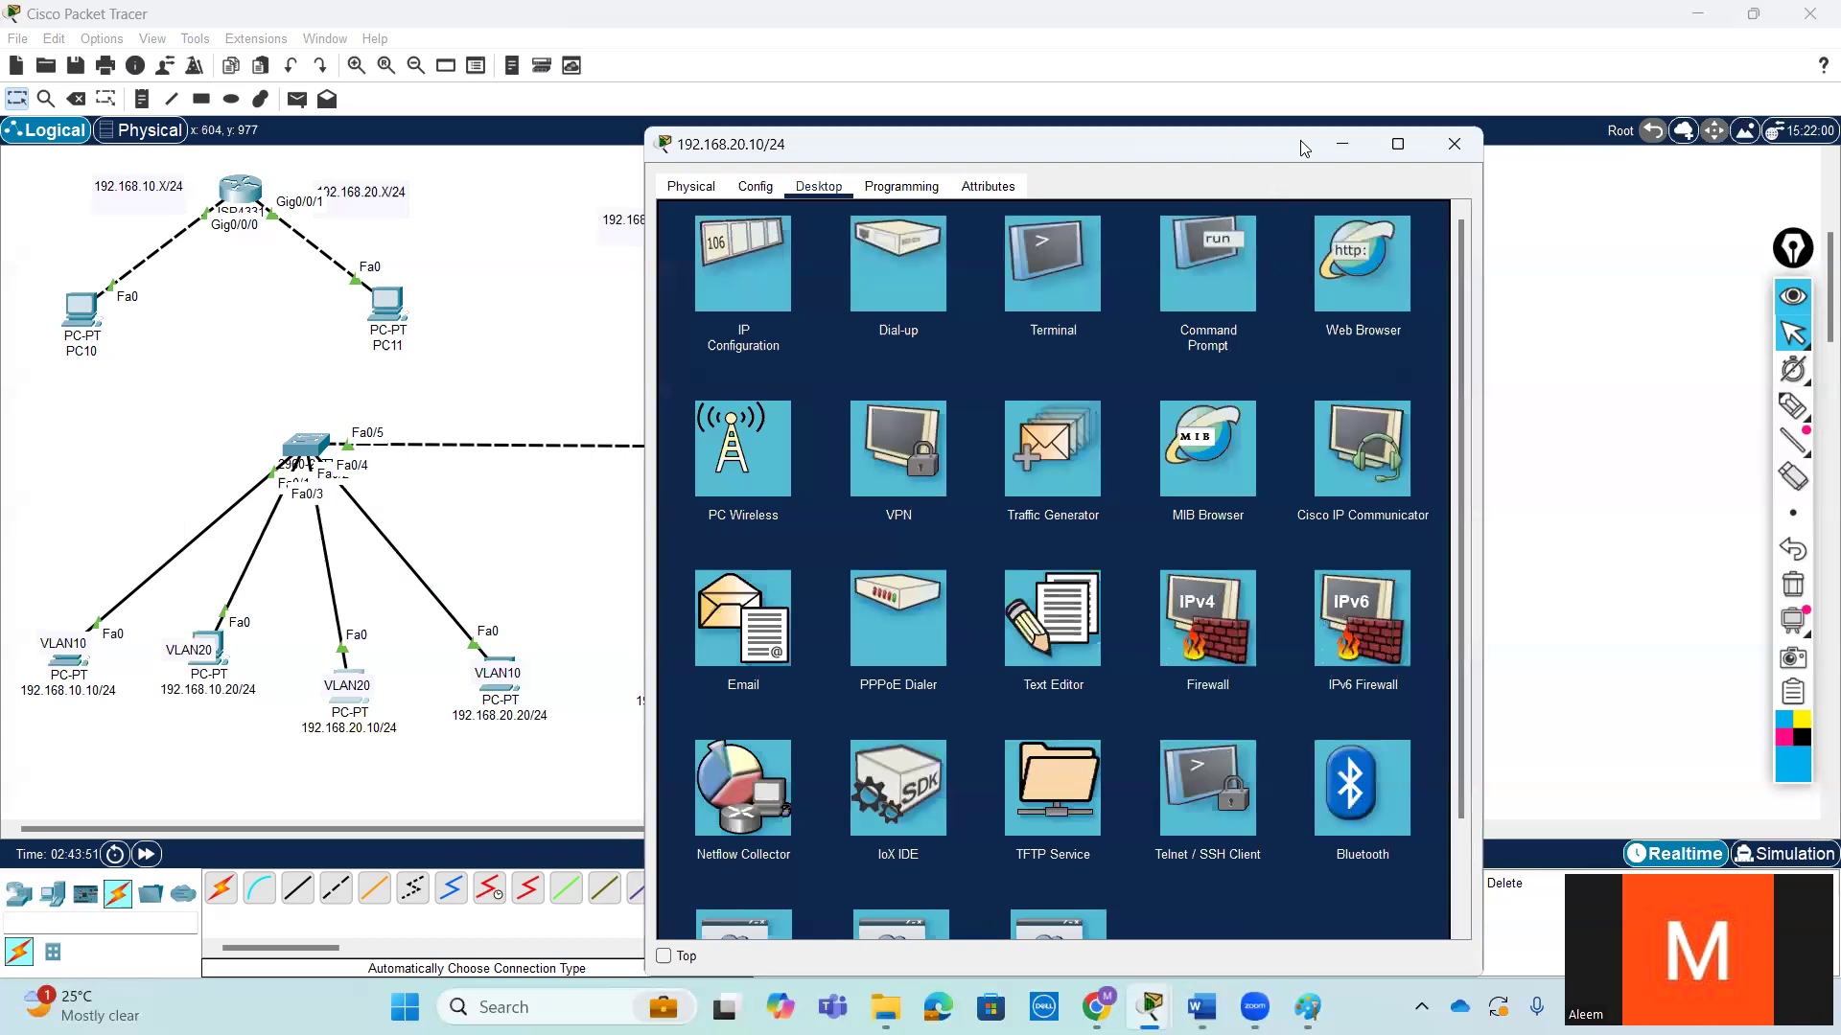
{"action": "left_click_drag", "start_coordinate": [1300, 140], "coordinate": [1644, 103]}
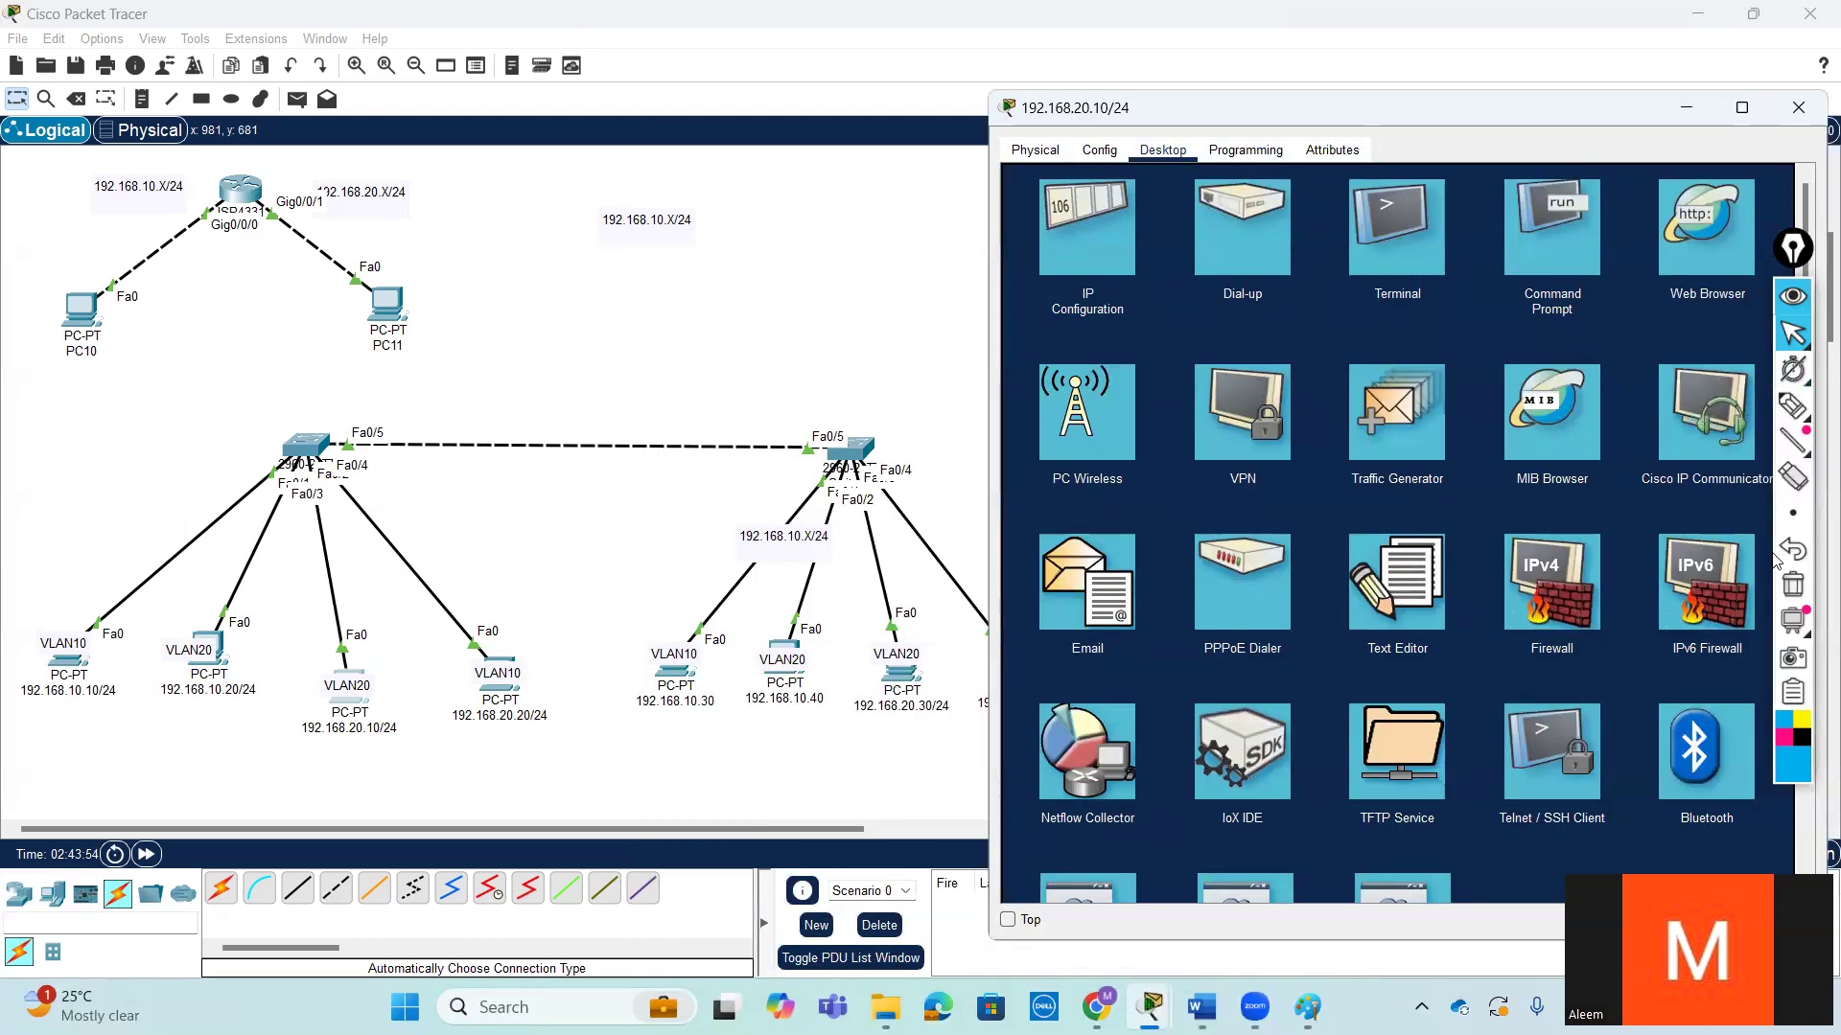
{"action": "left_click", "coordinate": [1792, 406]}
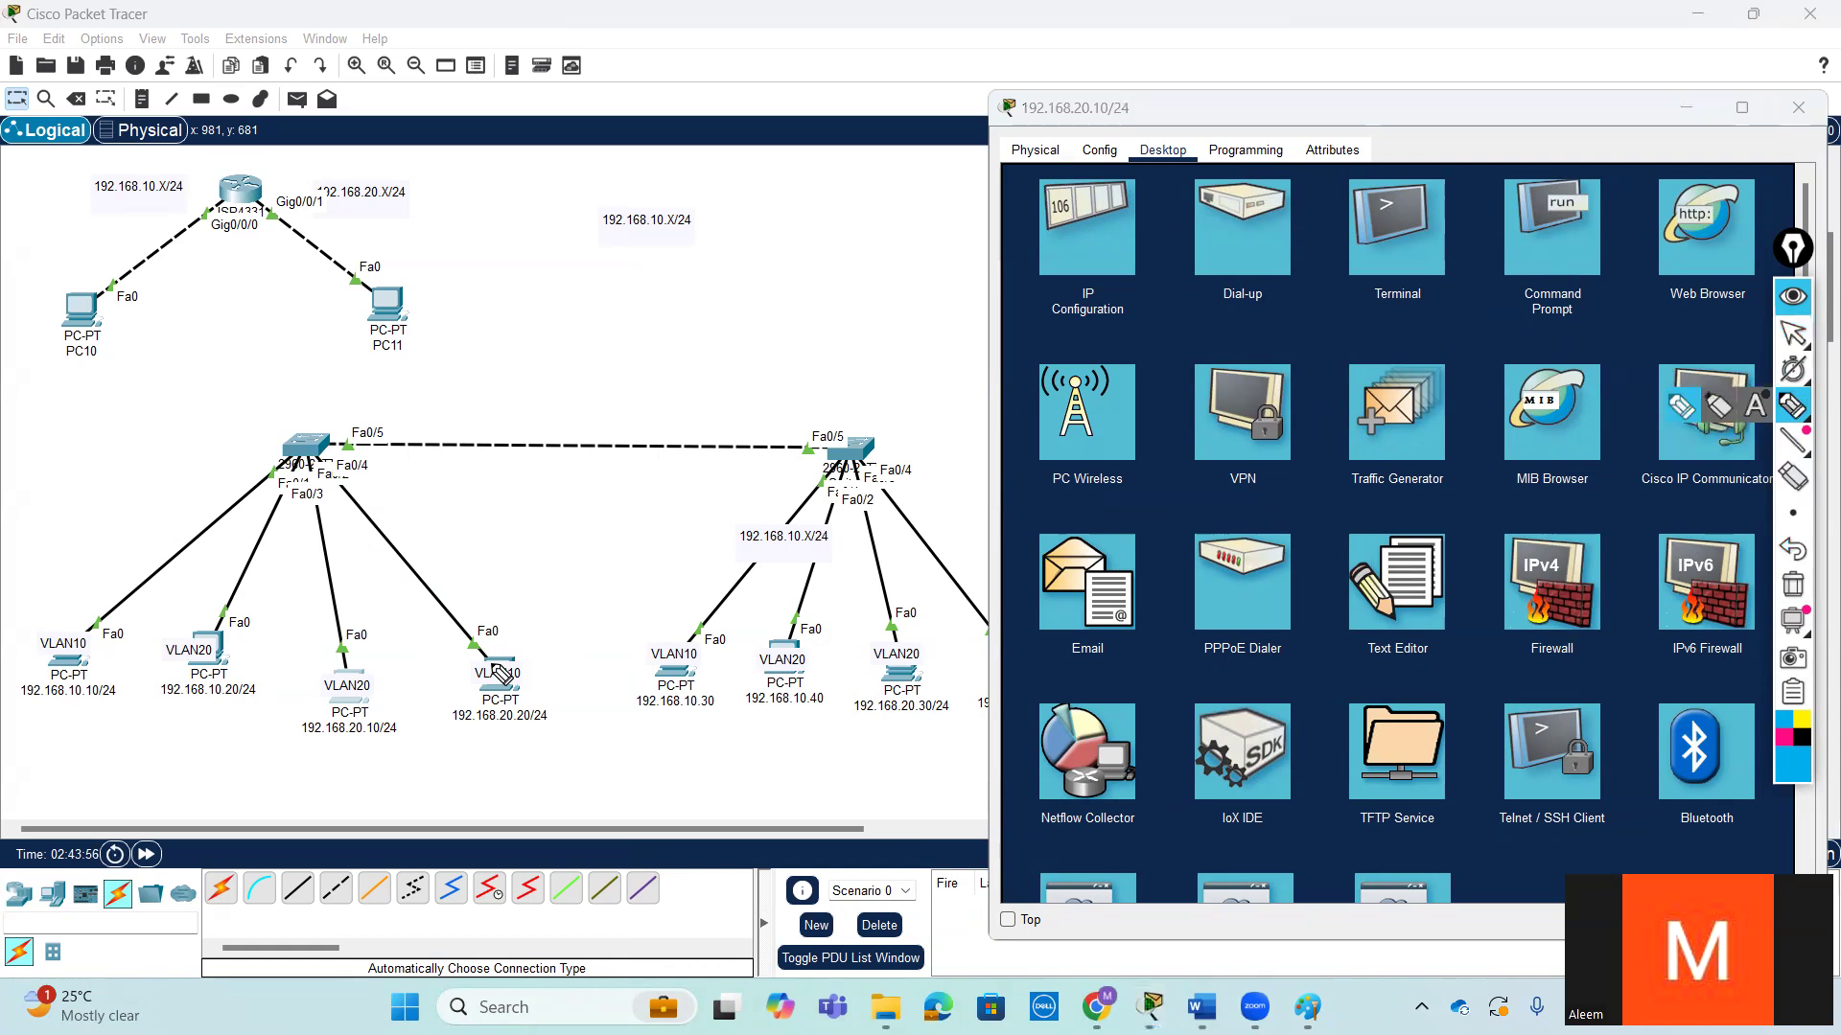
{"action": "mouse_move", "coordinate": [369, 682]}
{"action": "left_mouse_down"}
{"action": "mouse_move", "coordinate": [316, 489]}
{"action": "mouse_move", "coordinate": [374, 424]}
{"action": "mouse_move", "coordinate": [727, 407]}
{"action": "mouse_move", "coordinate": [810, 527]}
{"action": "mouse_move", "coordinate": [804, 642]}
{"action": "left_mouse_up"}
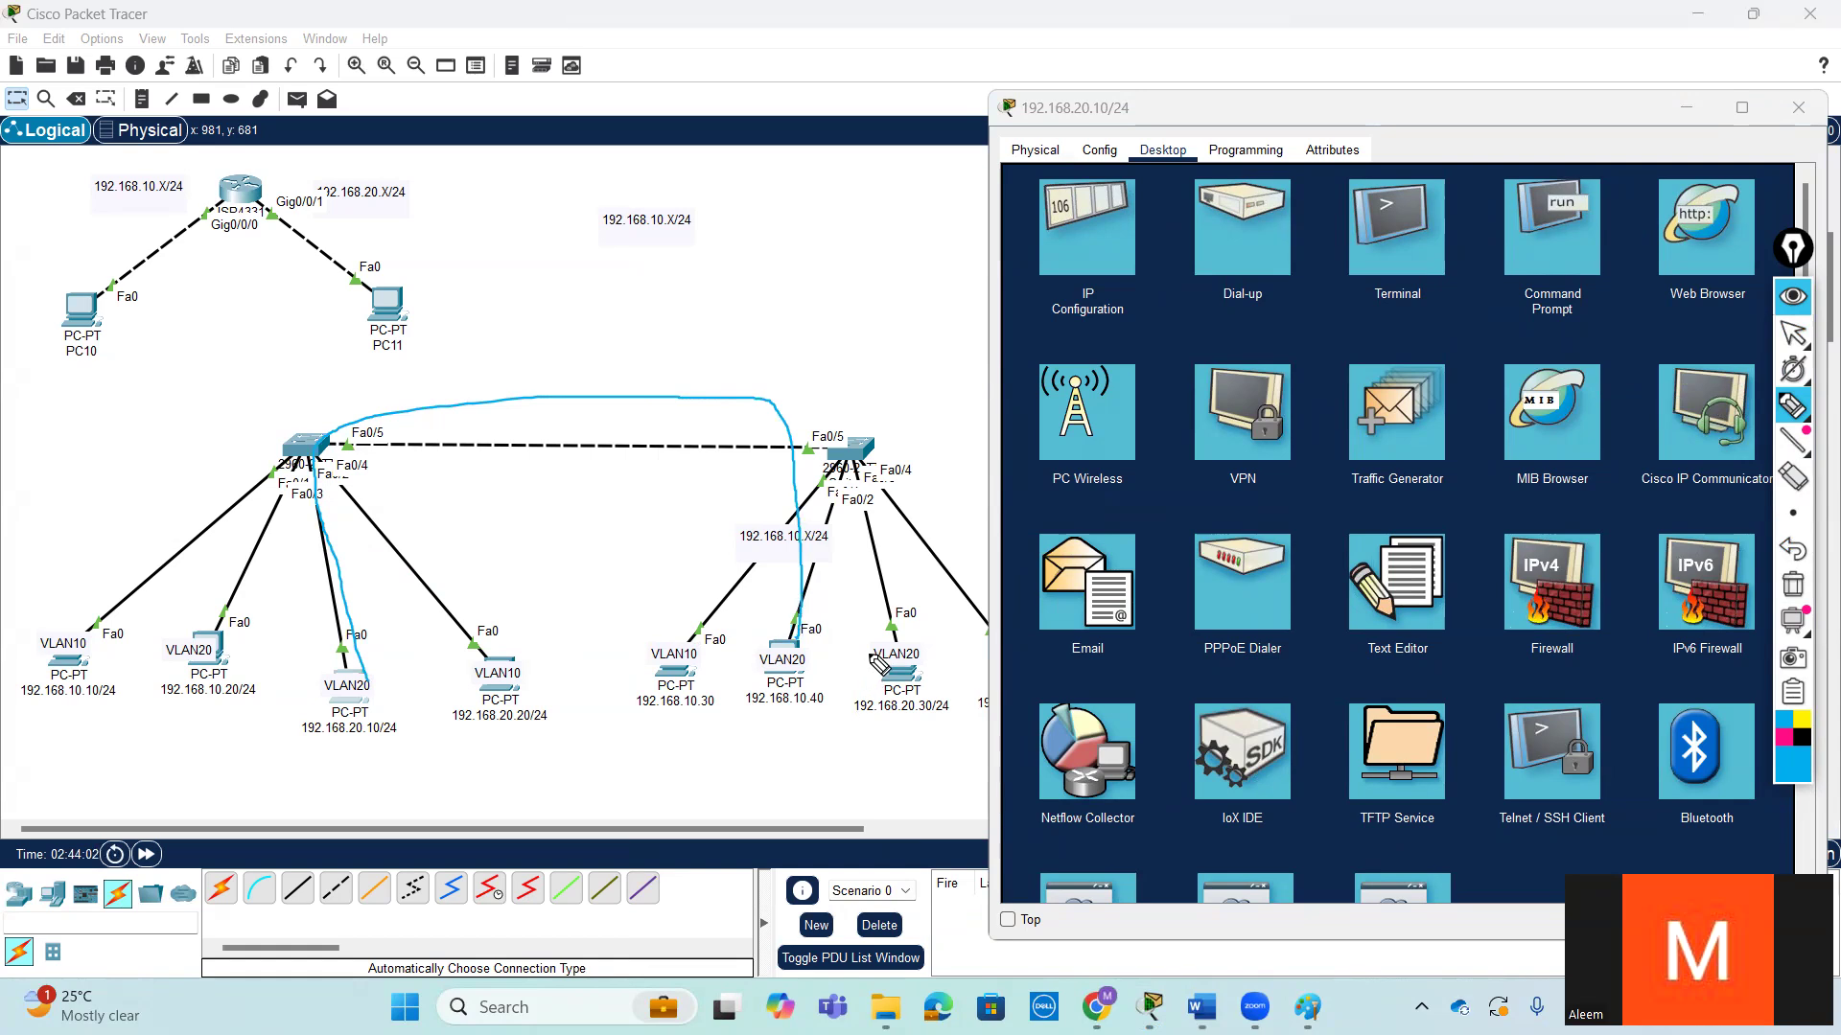
{"action": "key", "text": "ctrl+z"}
{"action": "key", "text": "ctrl+z"}
{"action": "mouse_move", "coordinate": [355, 672]}
{"action": "left_mouse_down"}
{"action": "mouse_move", "coordinate": [309, 425]}
{"action": "mouse_move", "coordinate": [846, 457]}
{"action": "mouse_move", "coordinate": [803, 641]}
{"action": "left_mouse_up"}
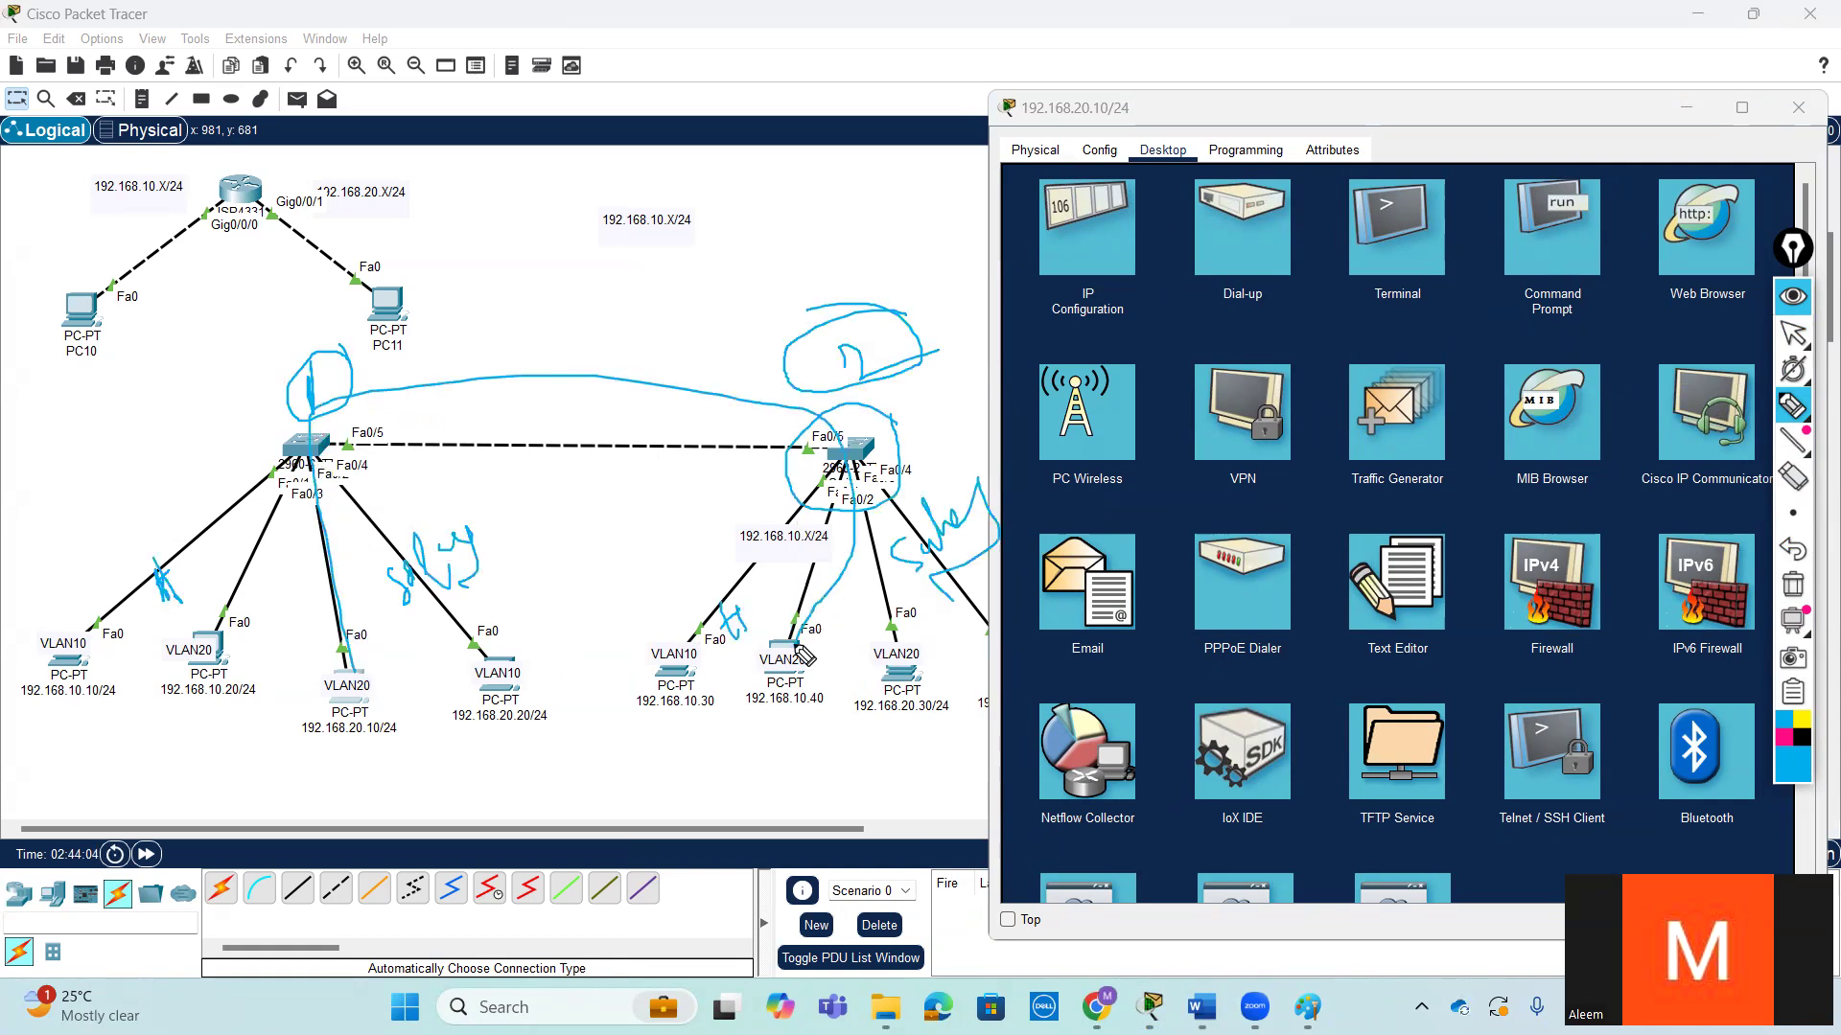
{"action": "left_click", "coordinate": [1802, 580]}
{"action": "mouse_move", "coordinate": [373, 671]}
{"action": "left_mouse_down"}
{"action": "mouse_move", "coordinate": [305, 466]}
{"action": "mouse_move", "coordinate": [788, 523]}
{"action": "mouse_move", "coordinate": [796, 675]}
{"action": "left_mouse_up"}
{"action": "key", "text": "ctrl+z"}
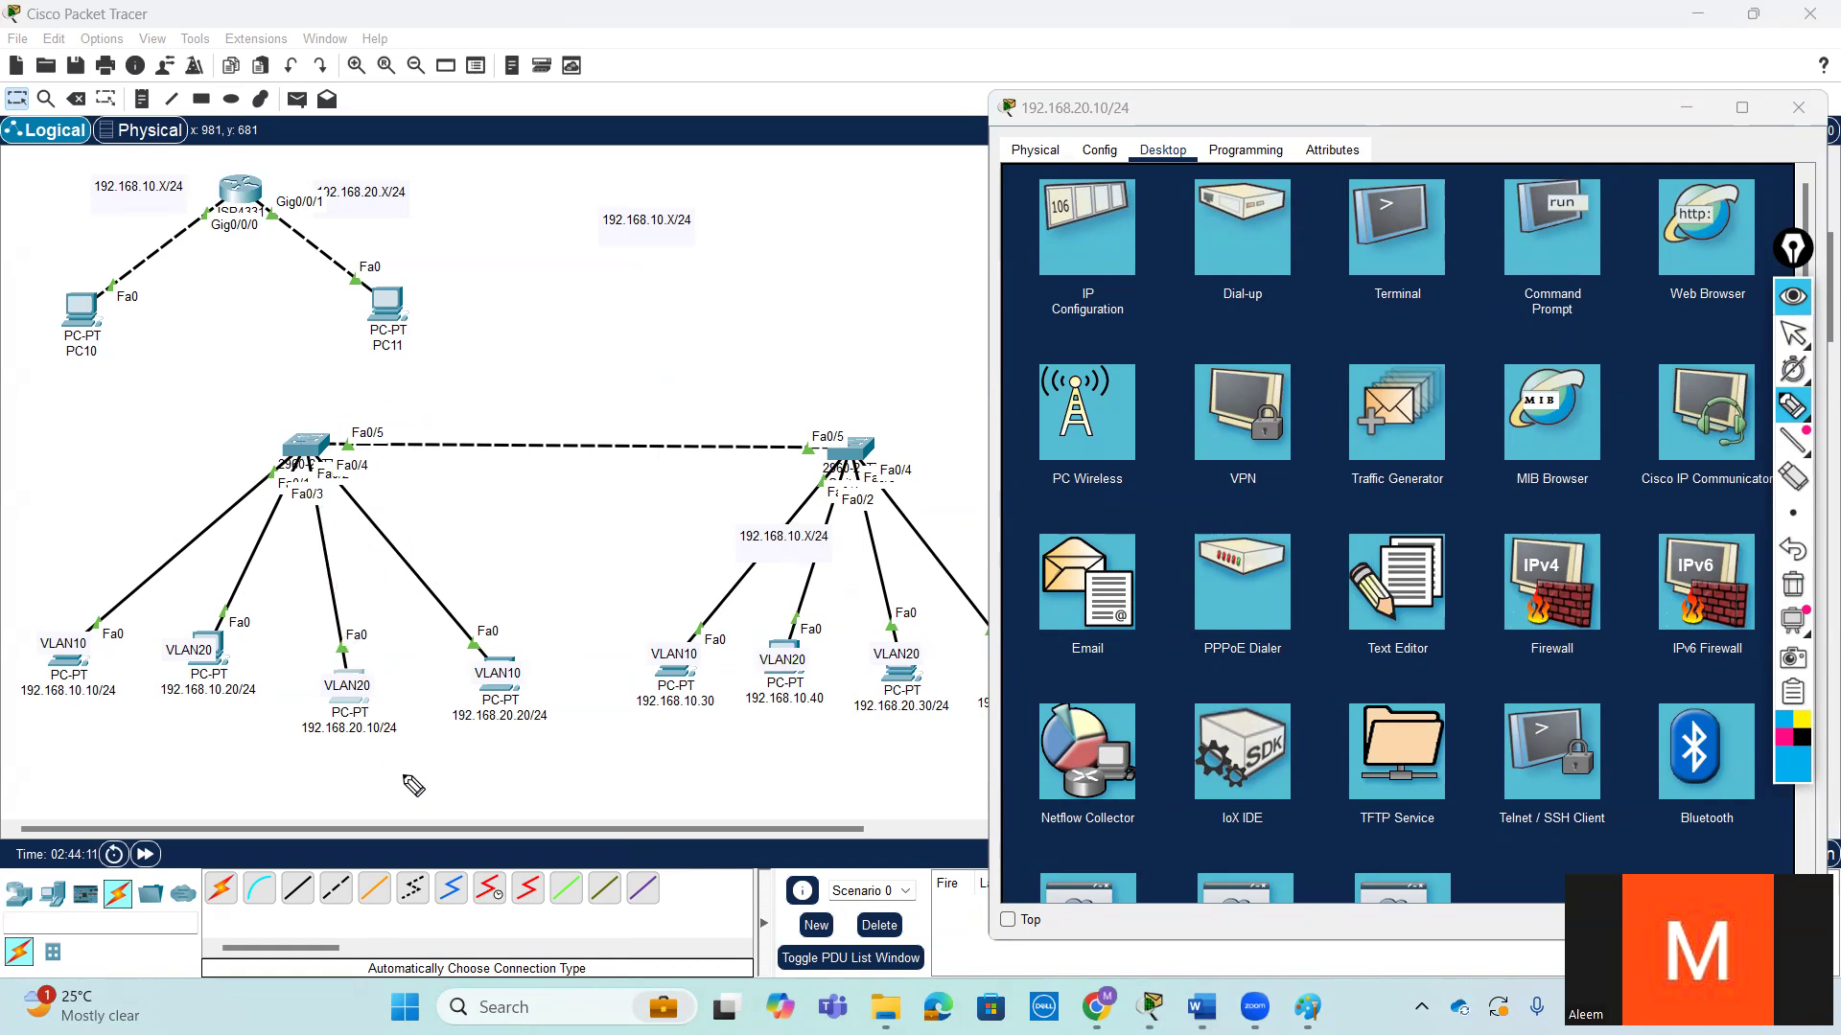
- Trace the path from 192.168.20.10/24 across both switches to 192.168.20.30/24 with the pen, and circle the 192.168.20.10/24, 192.168.20.20/24 and 192.168.20.30/24 PC labels
{"action": "mouse_move", "coordinate": [362, 678]}
{"action": "left_mouse_down"}
{"action": "mouse_move", "coordinate": [359, 466]}
{"action": "mouse_move", "coordinate": [784, 328]}
{"action": "mouse_move", "coordinate": [862, 432]}
{"action": "mouse_move", "coordinate": [893, 625]}
{"action": "mouse_move", "coordinate": [874, 730]}
{"action": "mouse_move", "coordinate": [896, 693]}
{"action": "left_mouse_up"}
{"action": "mouse_move", "coordinate": [393, 707]}
{"action": "left_mouse_down"}
{"action": "mouse_move", "coordinate": [330, 720]}
{"action": "mouse_move", "coordinate": [400, 709]}
{"action": "left_mouse_up"}
{"action": "mouse_move", "coordinate": [545, 709]}
{"action": "left_mouse_down"}
{"action": "mouse_move", "coordinate": [460, 732]}
{"action": "mouse_move", "coordinate": [537, 700]}
{"action": "left_mouse_up"}
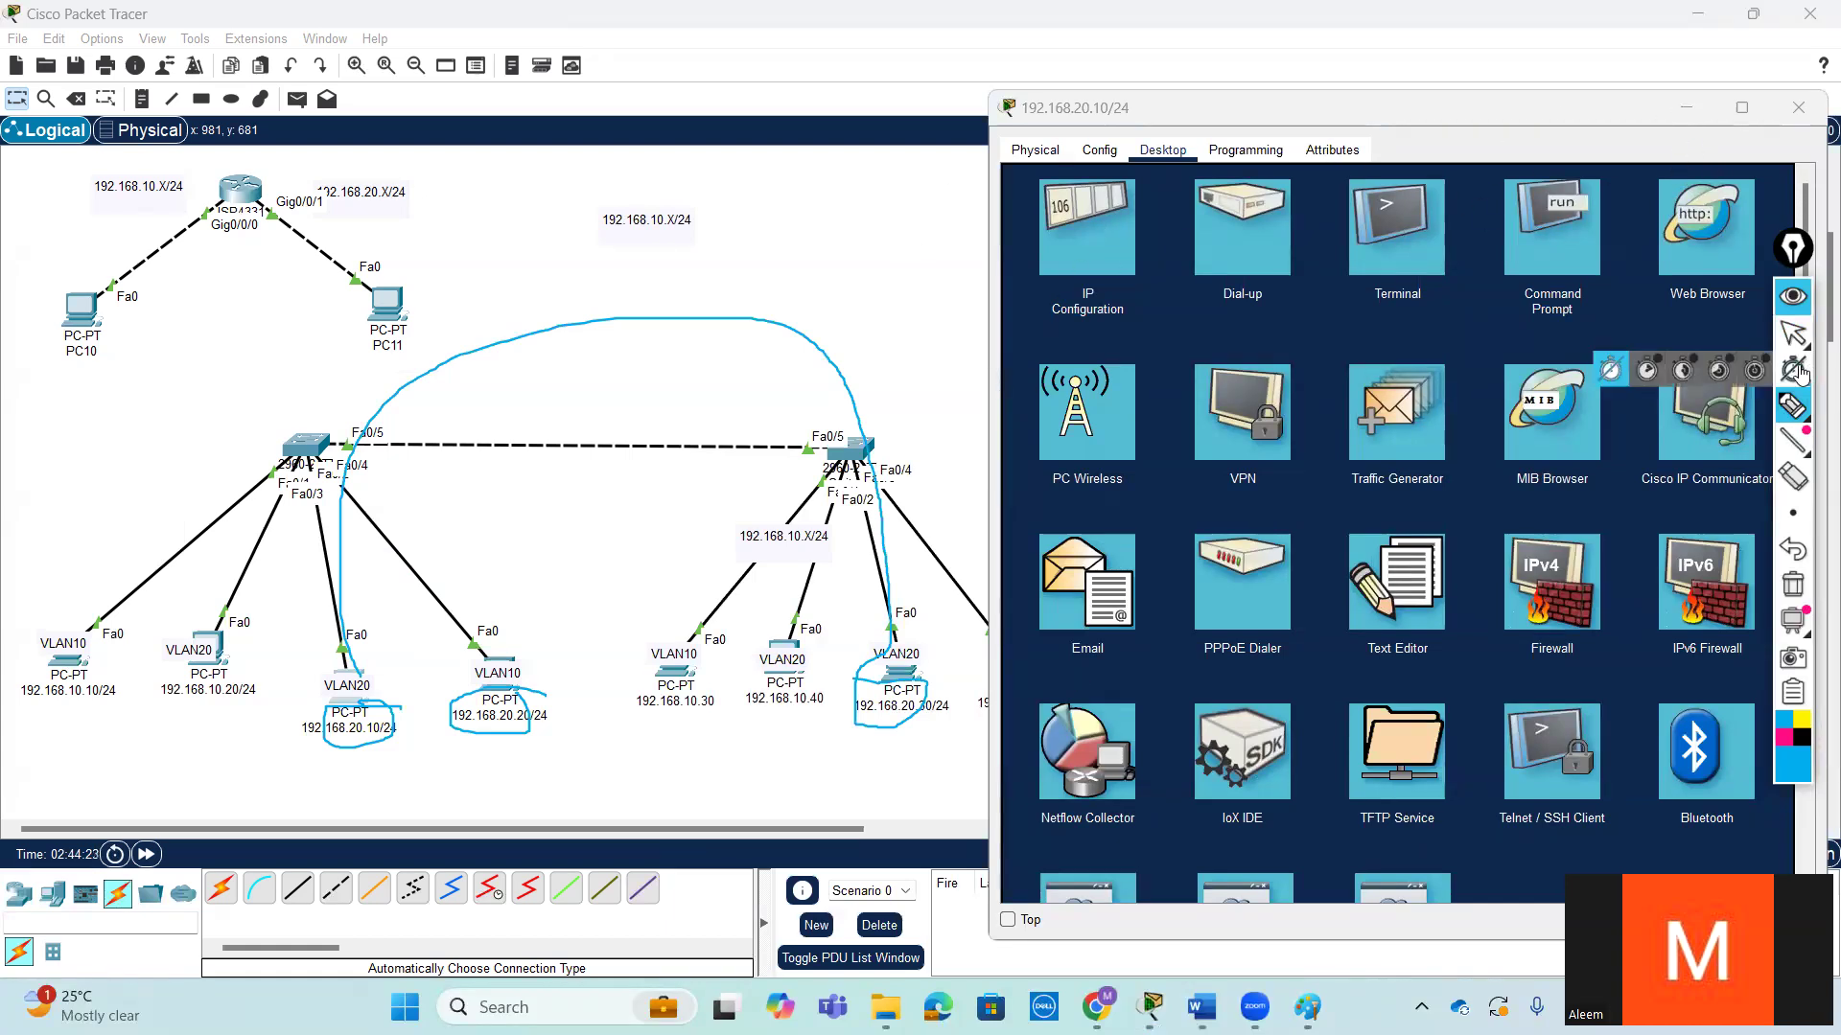
{"action": "left_click", "coordinate": [1783, 342]}
- Ping 192.168.20.20 and 192.168.20.30 from the command prompt of the 192.168.20.10/24 PC
{"action": "left_click", "coordinate": [1547, 274]}
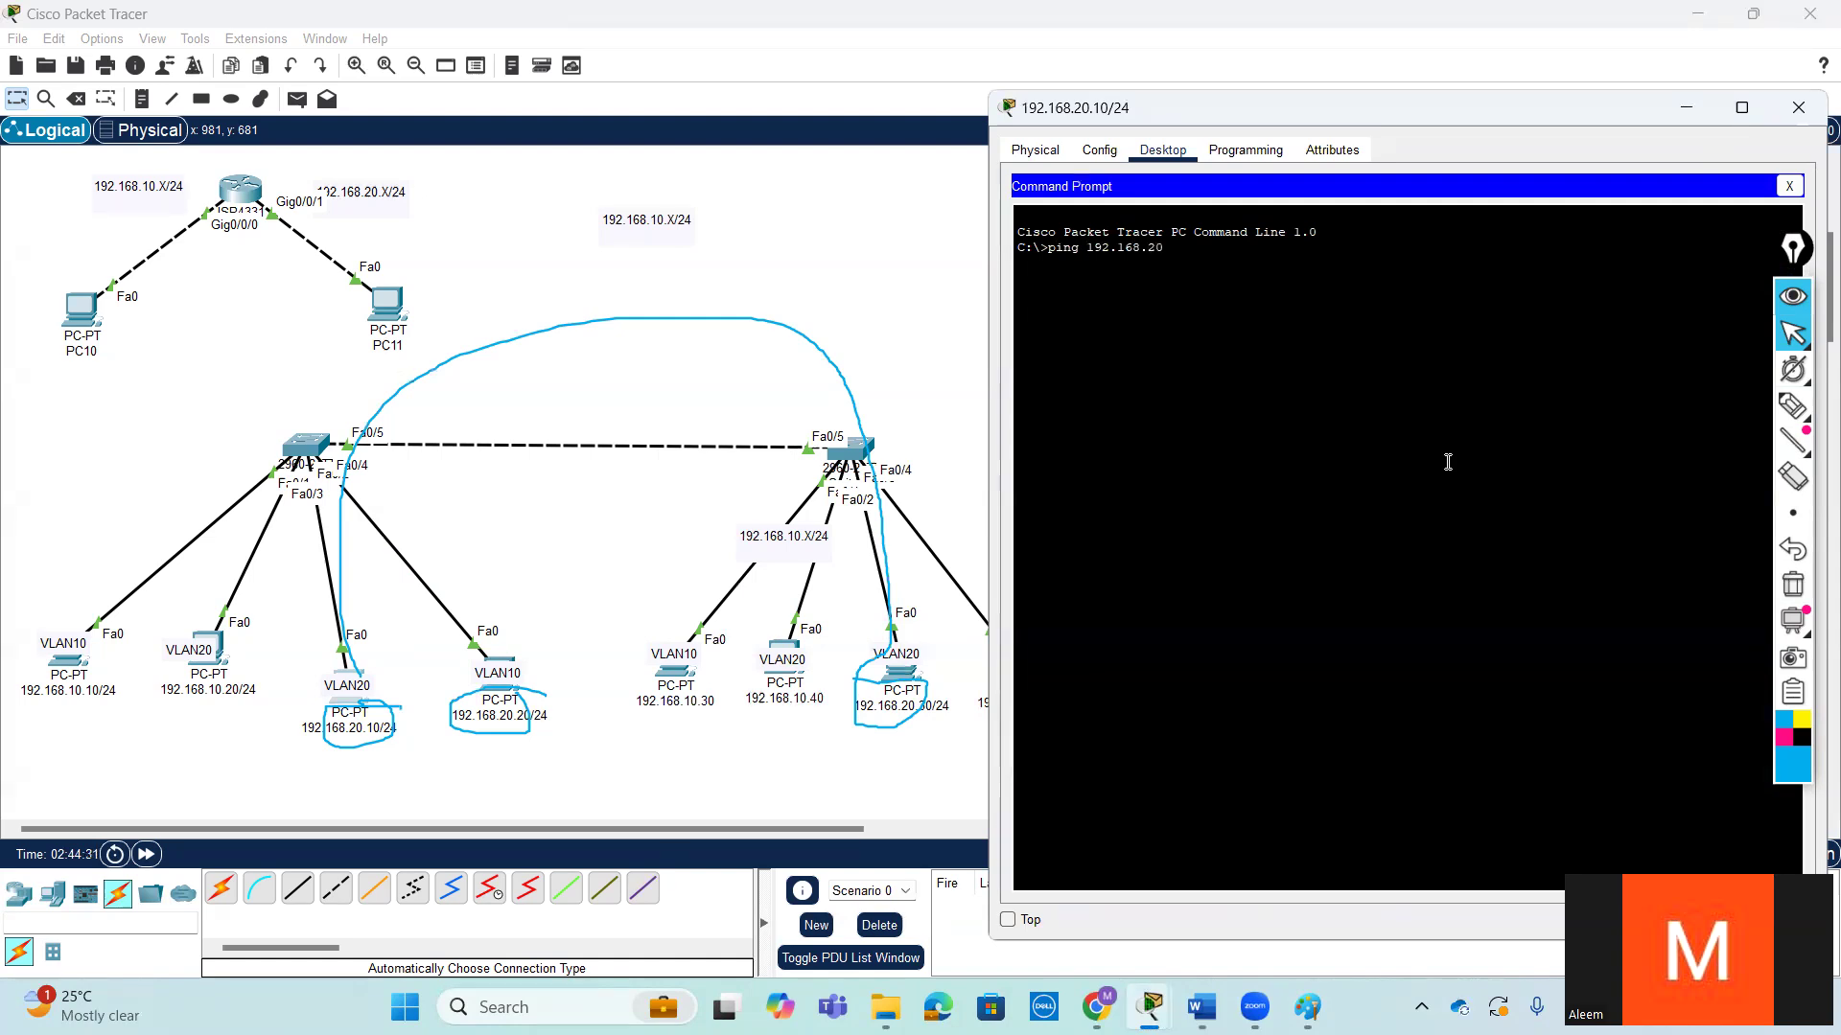
{"action": "key", "text": "Return"}
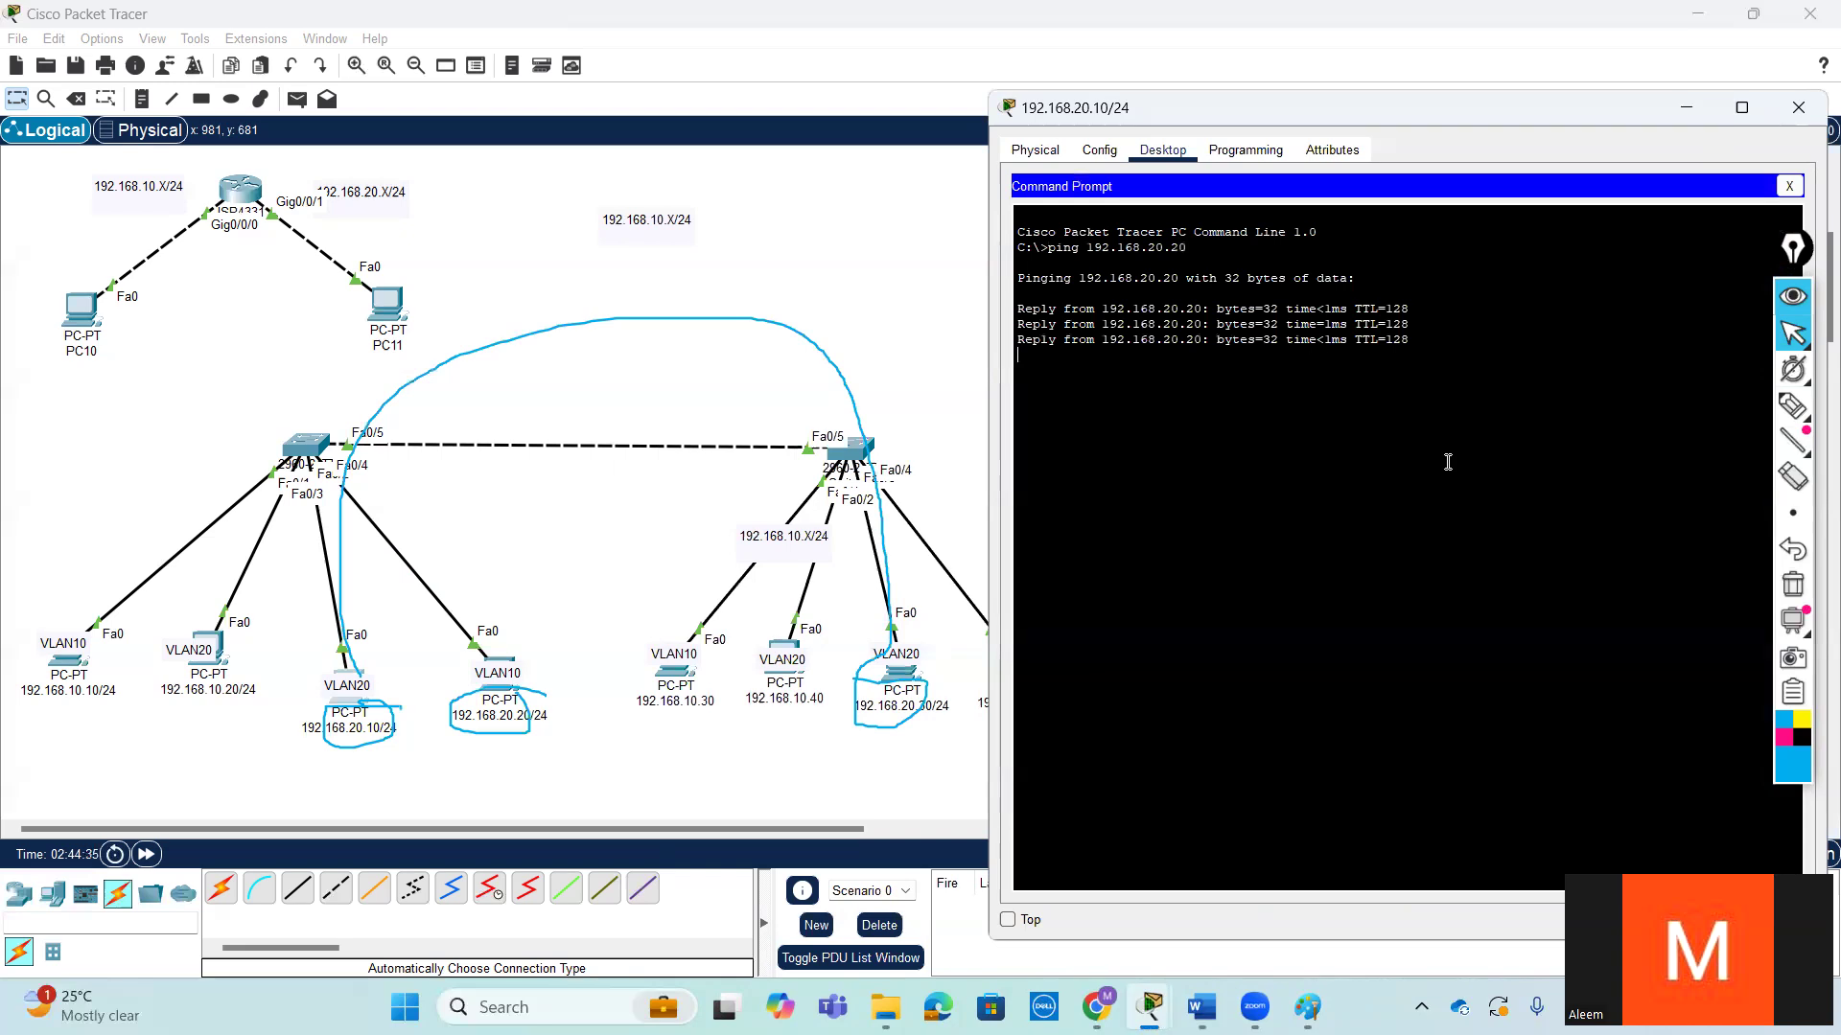
{"action": "key", "text": "Up"}
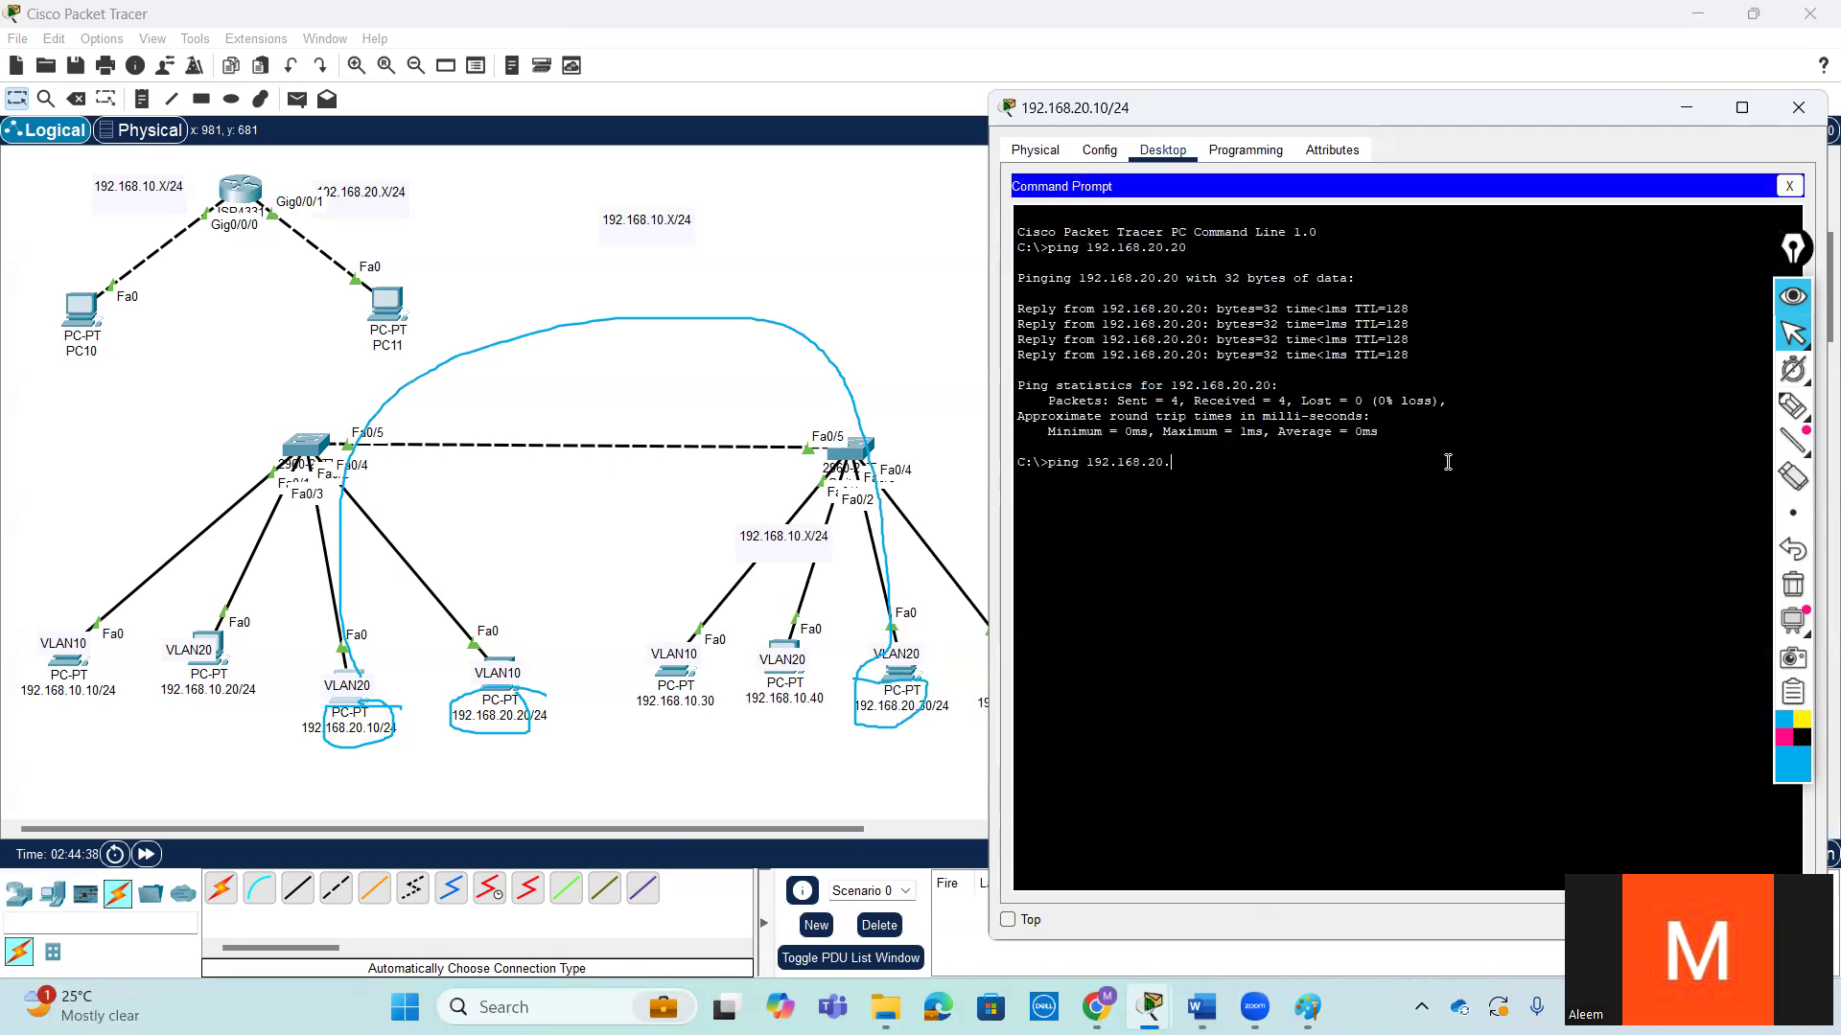
{"action": "key", "text": "Return"}
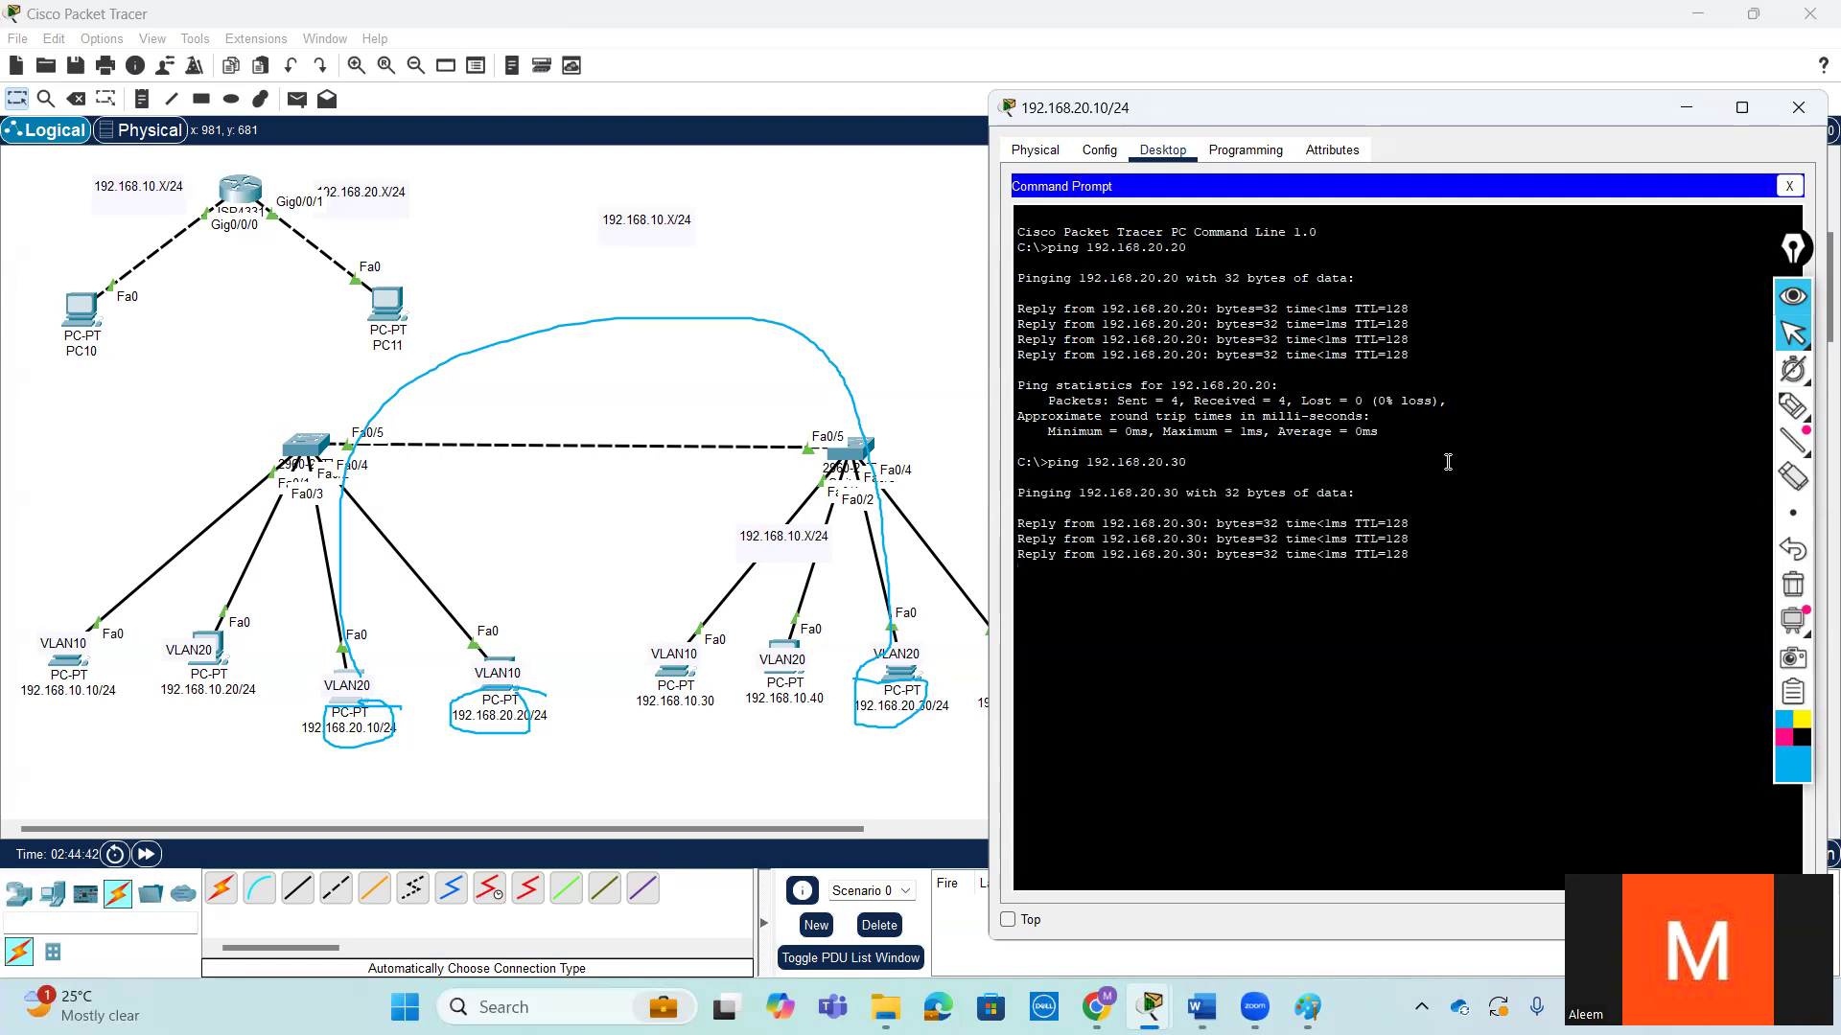
- Ping 192.168.20.40 from the 192.168.20.10/24 PC, and move its window aside to uncover the second switch's PCs
{"action": "key", "text": "Up"}
{"action": "key", "text": "BackSpace"}
{"action": "key", "text": "BackSpace"}
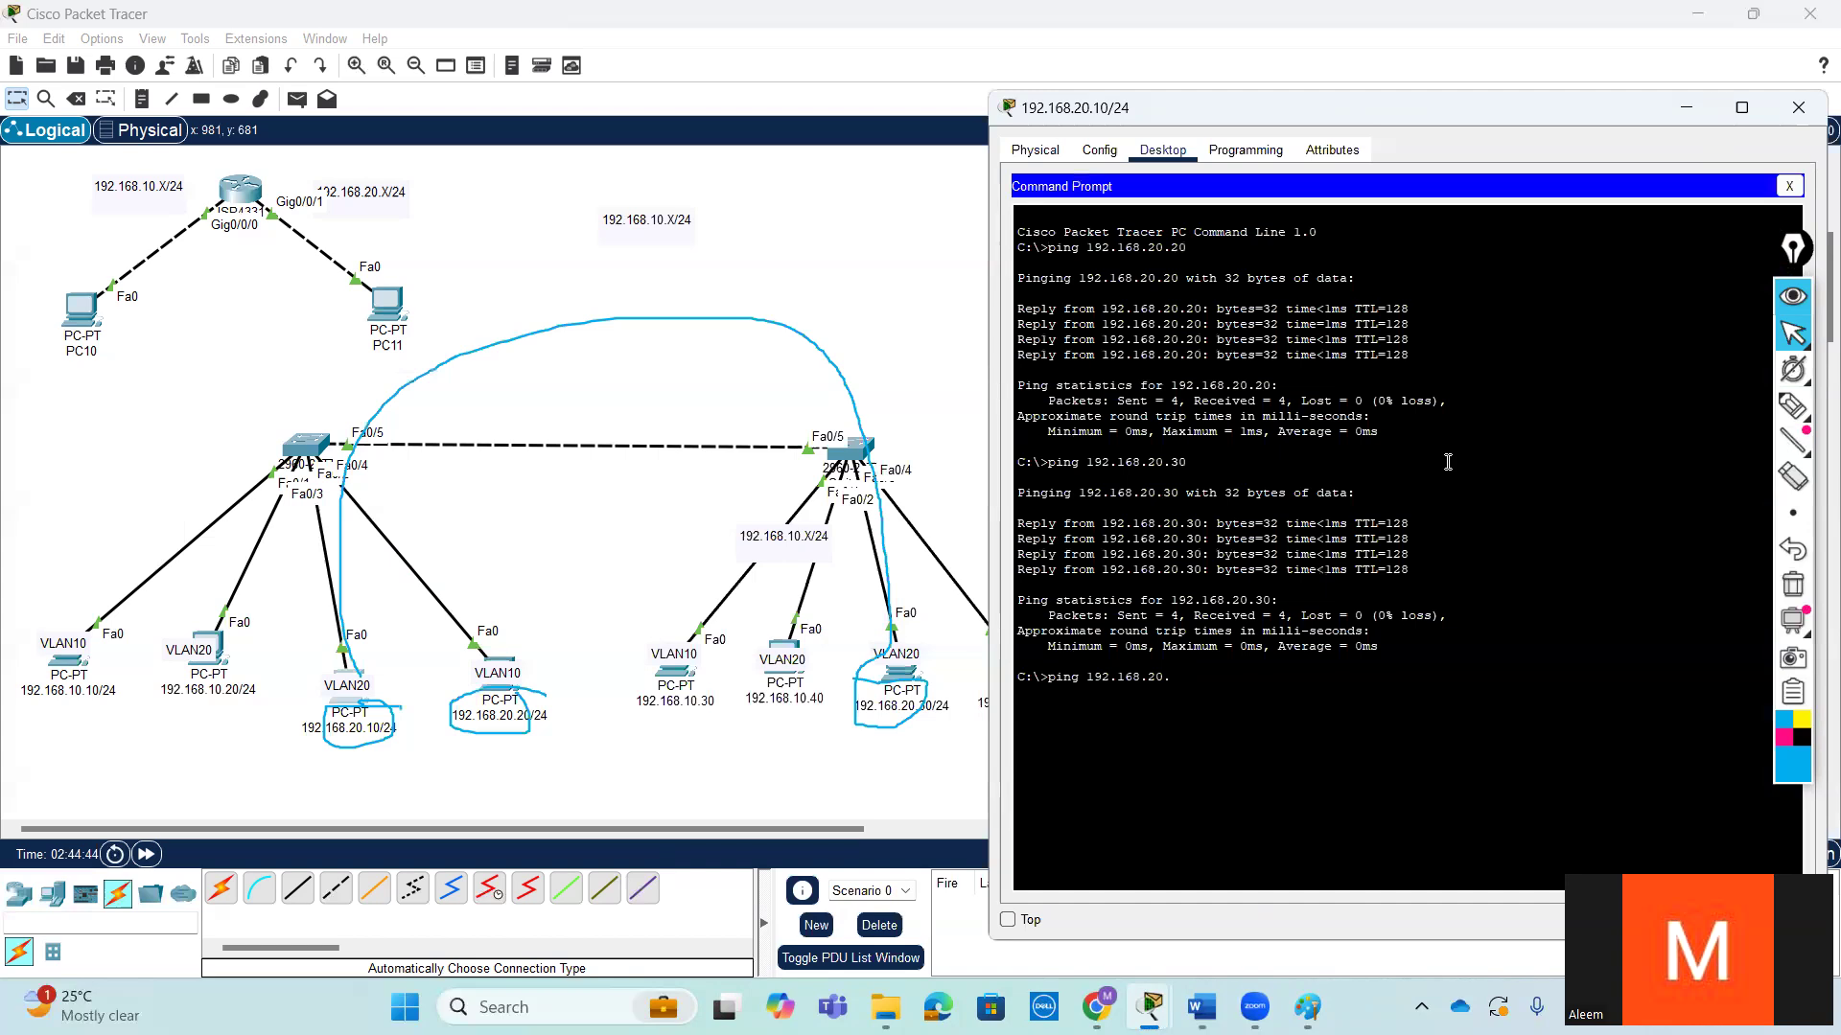
{"action": "type", "text": "40"}
{"action": "key", "text": "Return"}
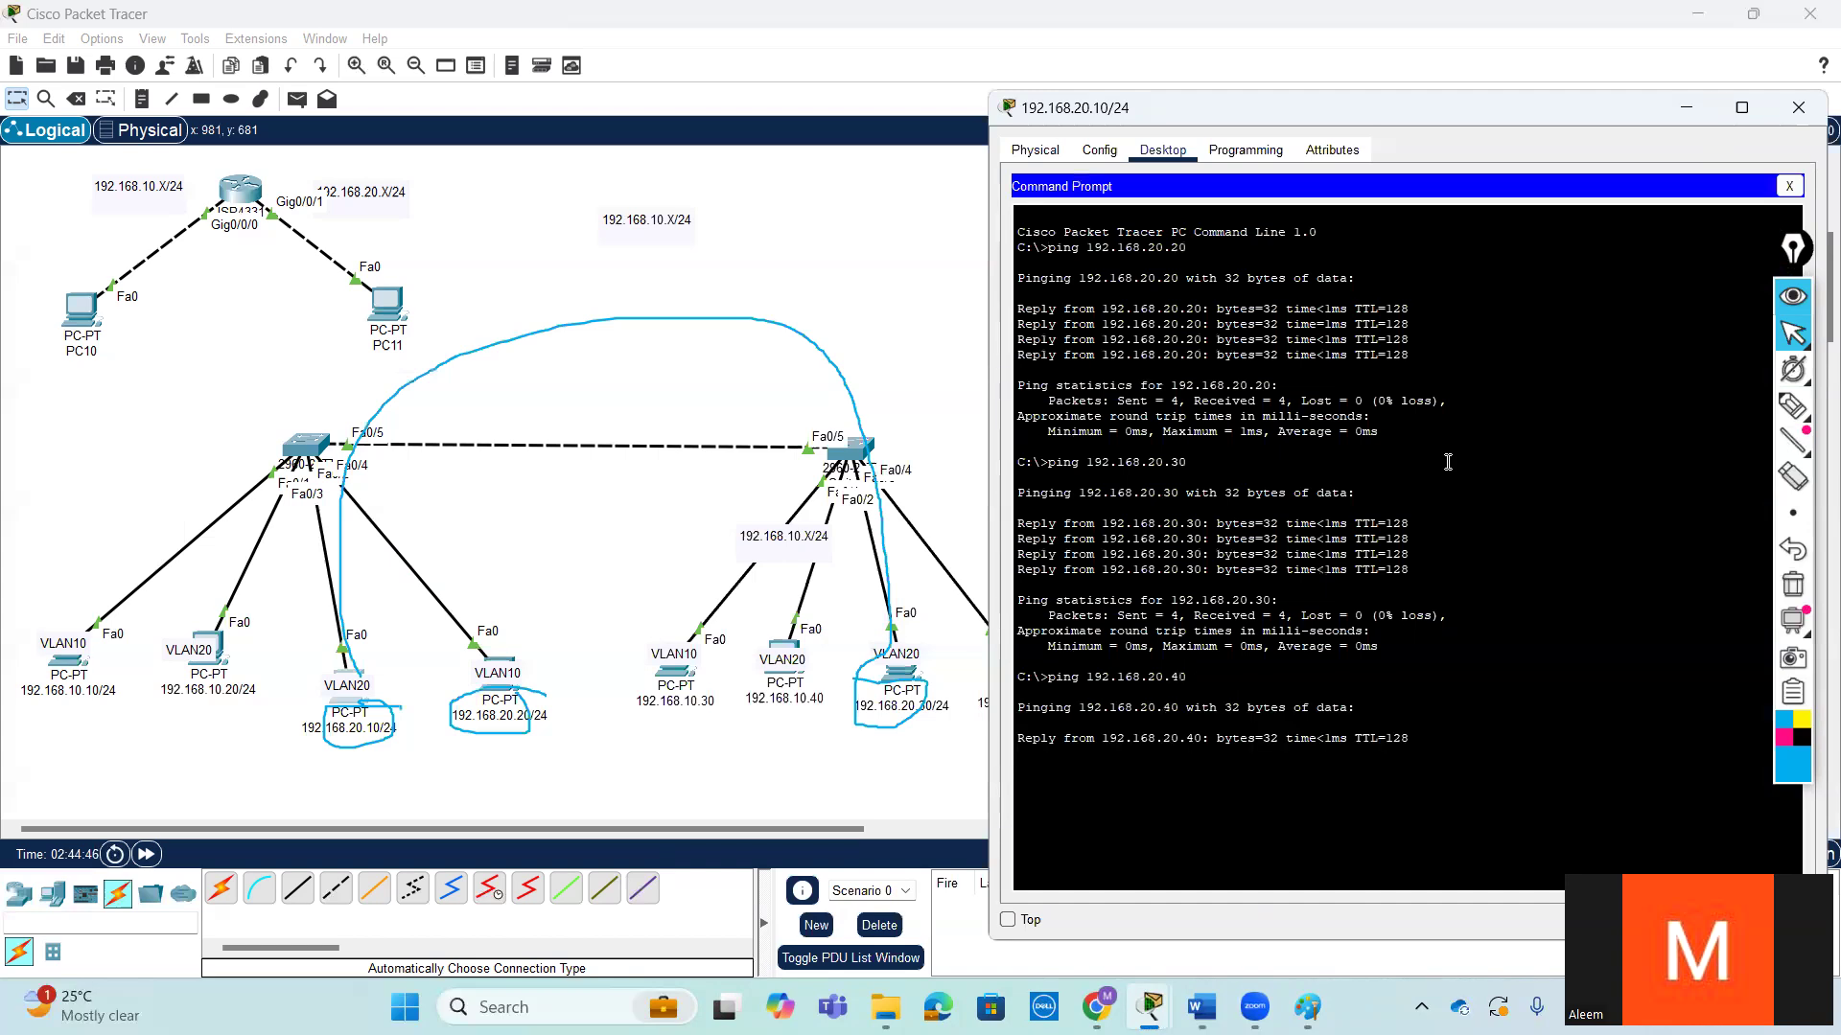
{"action": "left_click_drag", "start_coordinate": [1358, 113], "coordinate": [1467, 78]}
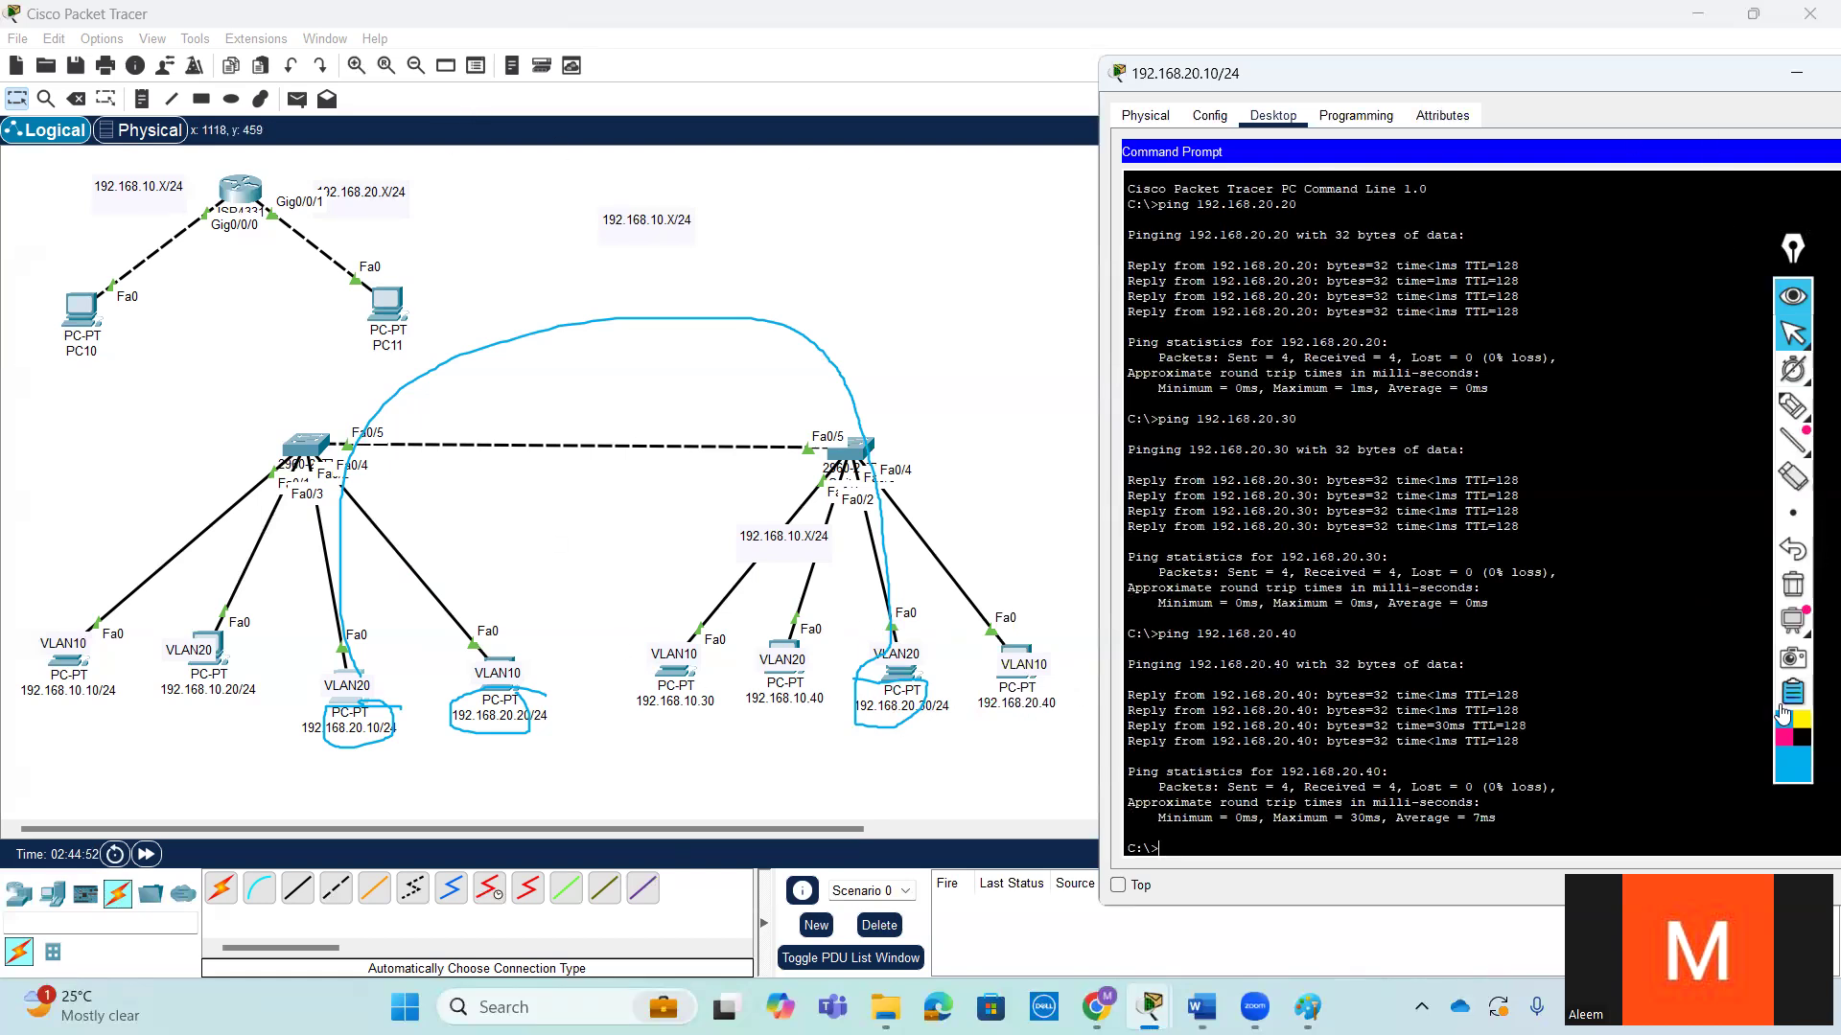
- Set the screen pen color to black and clear all pen annotations from the topology
{"action": "left_click", "coordinate": [1801, 736]}
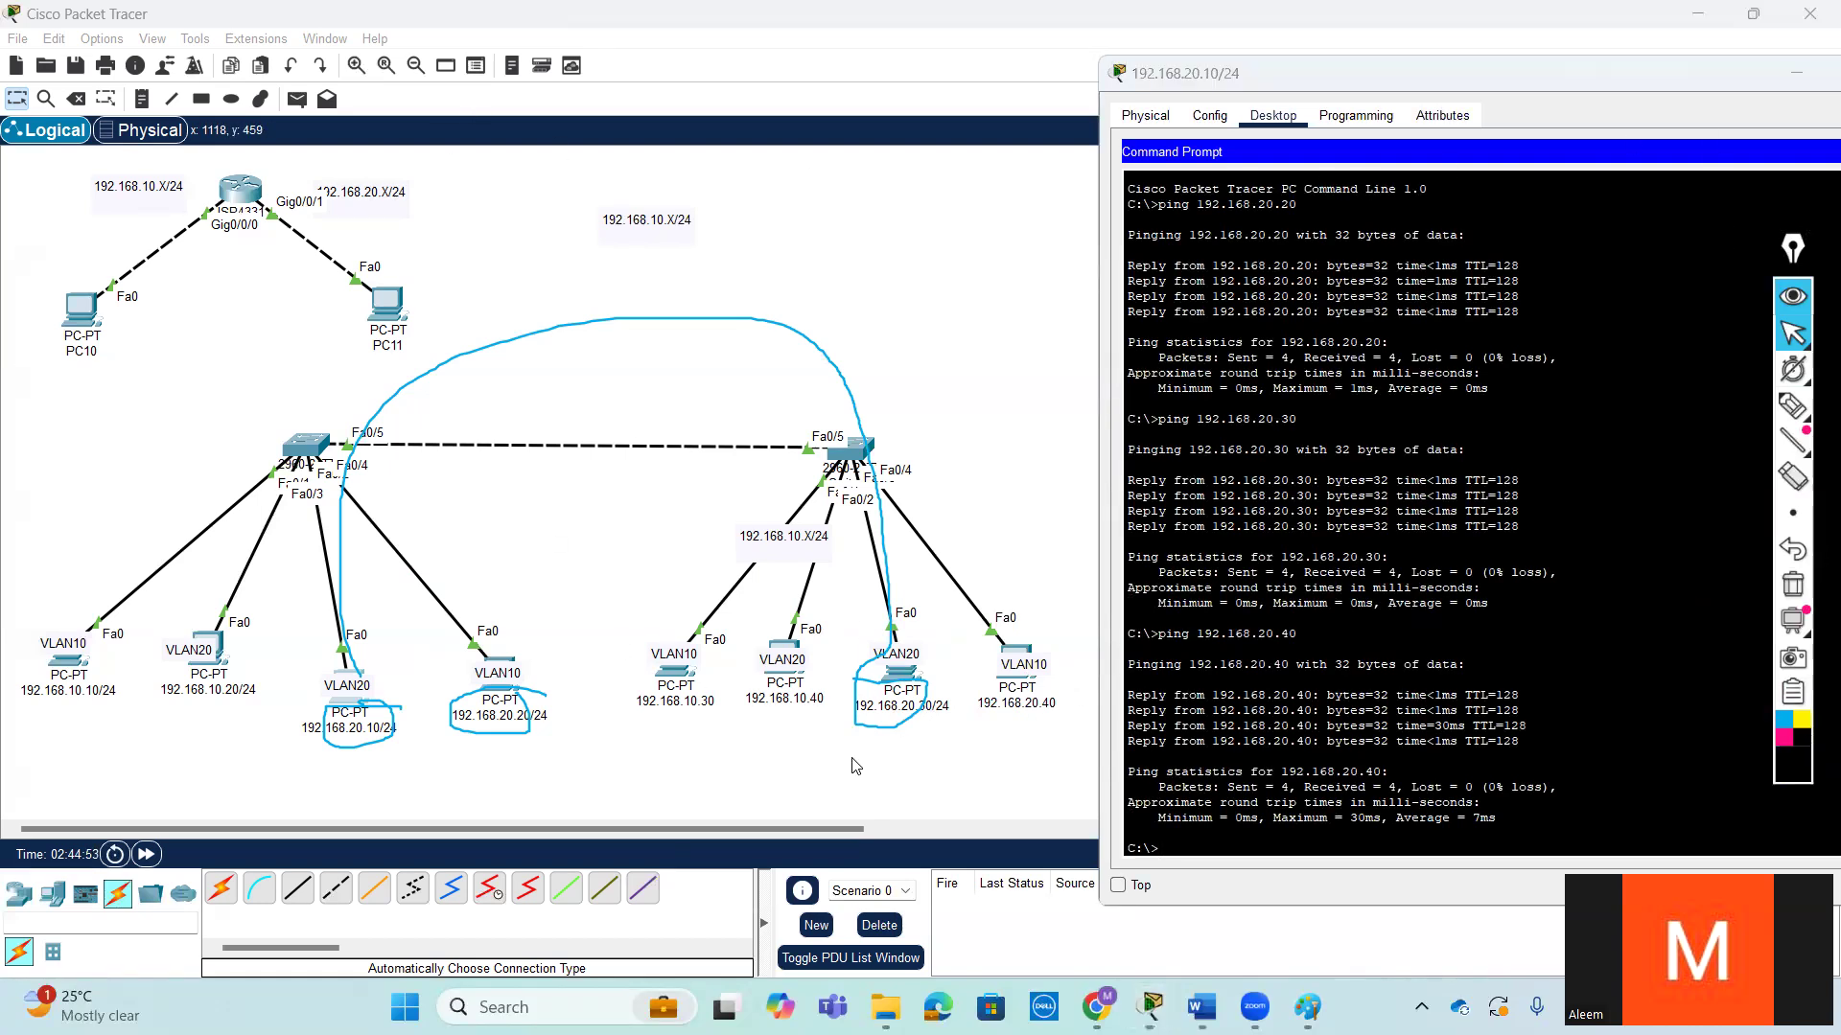
{"action": "left_click", "coordinate": [562, 698]}
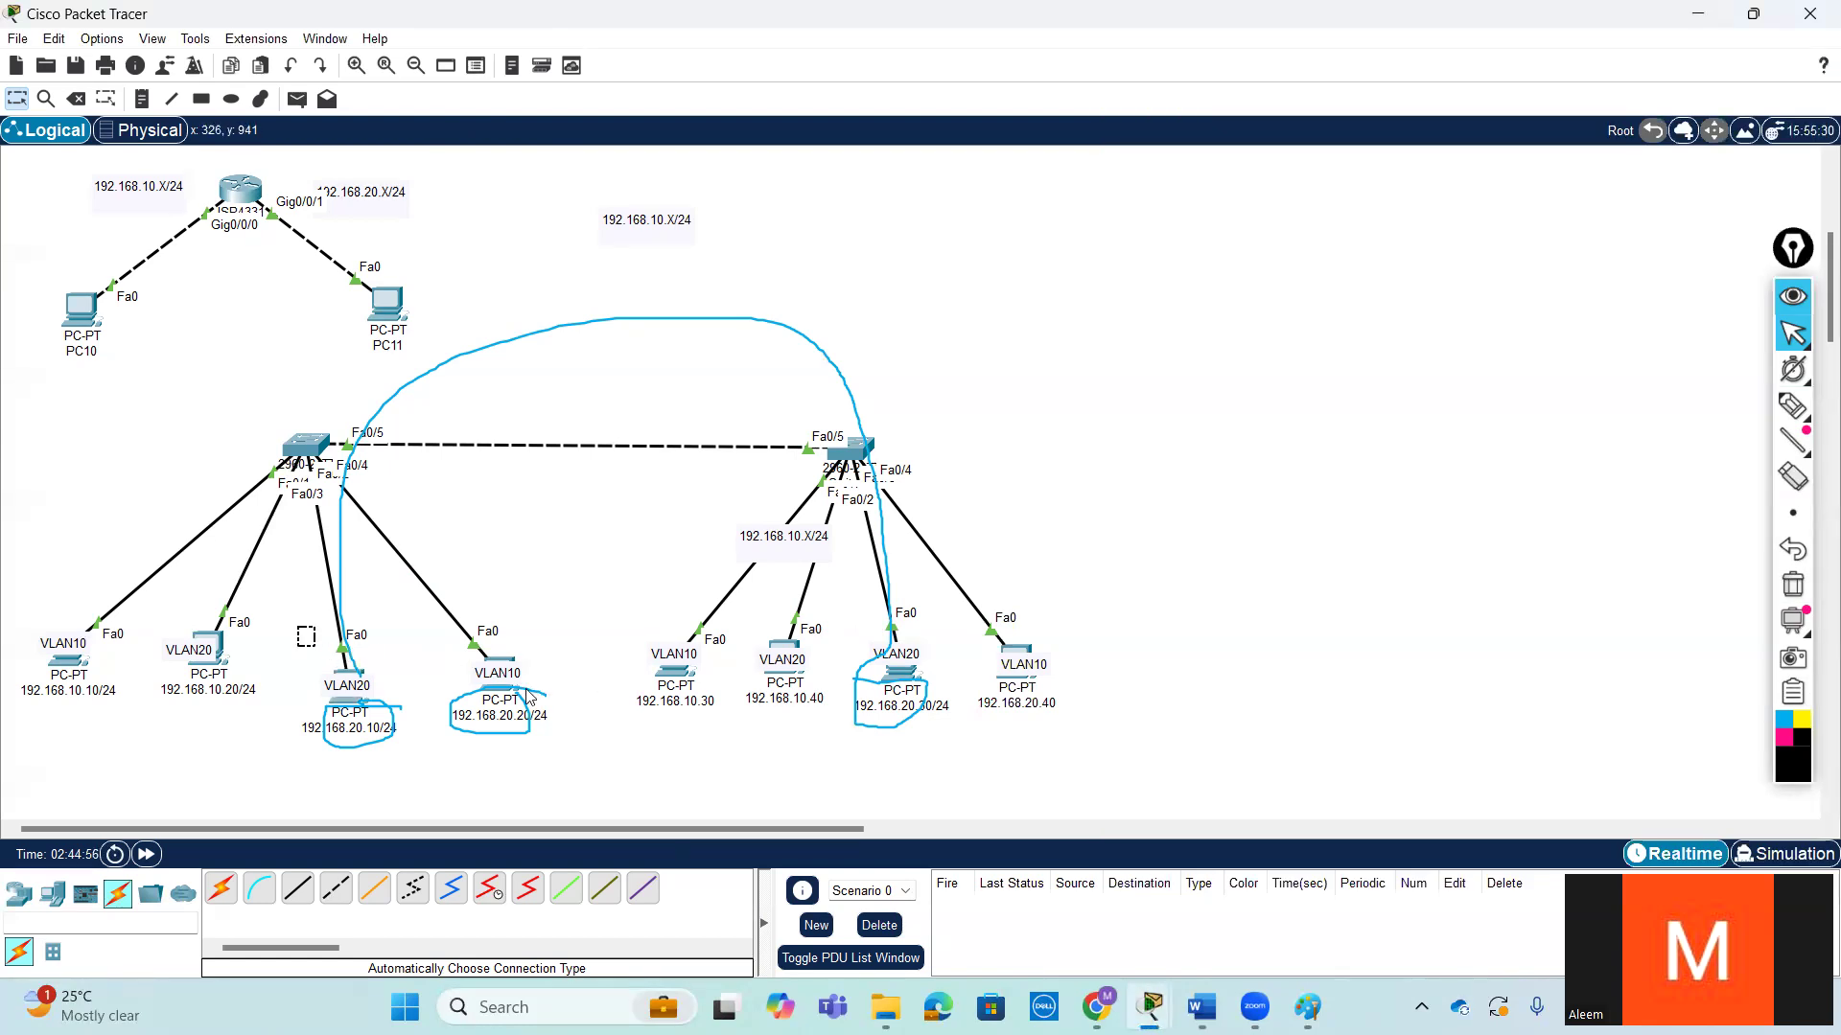
{"action": "left_click_drag", "start_coordinate": [869, 618], "coordinate": [1153, 715]}
{"action": "left_click", "coordinate": [1153, 715]}
{"action": "left_click_drag", "start_coordinate": [21, 592], "coordinate": [256, 742]}
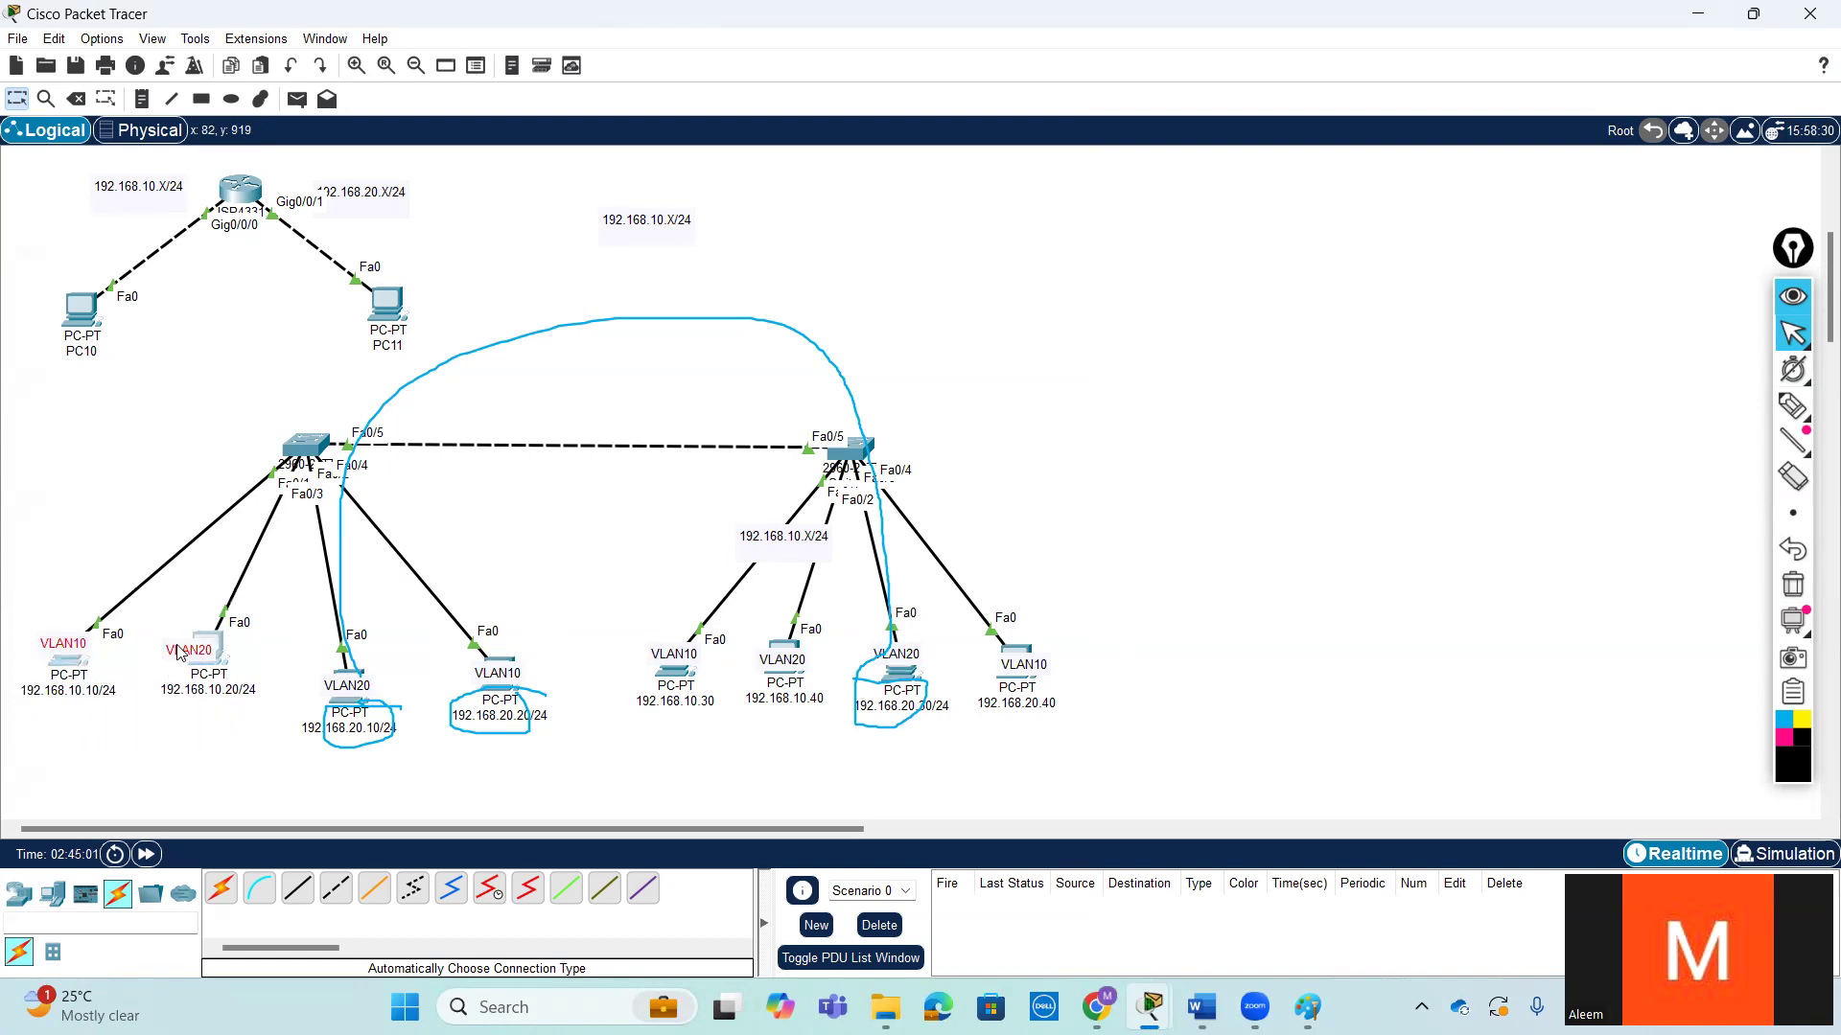
{"action": "left_click_drag", "start_coordinate": [635, 617], "coordinate": [834, 745]}
{"action": "left_click", "coordinate": [872, 815]}
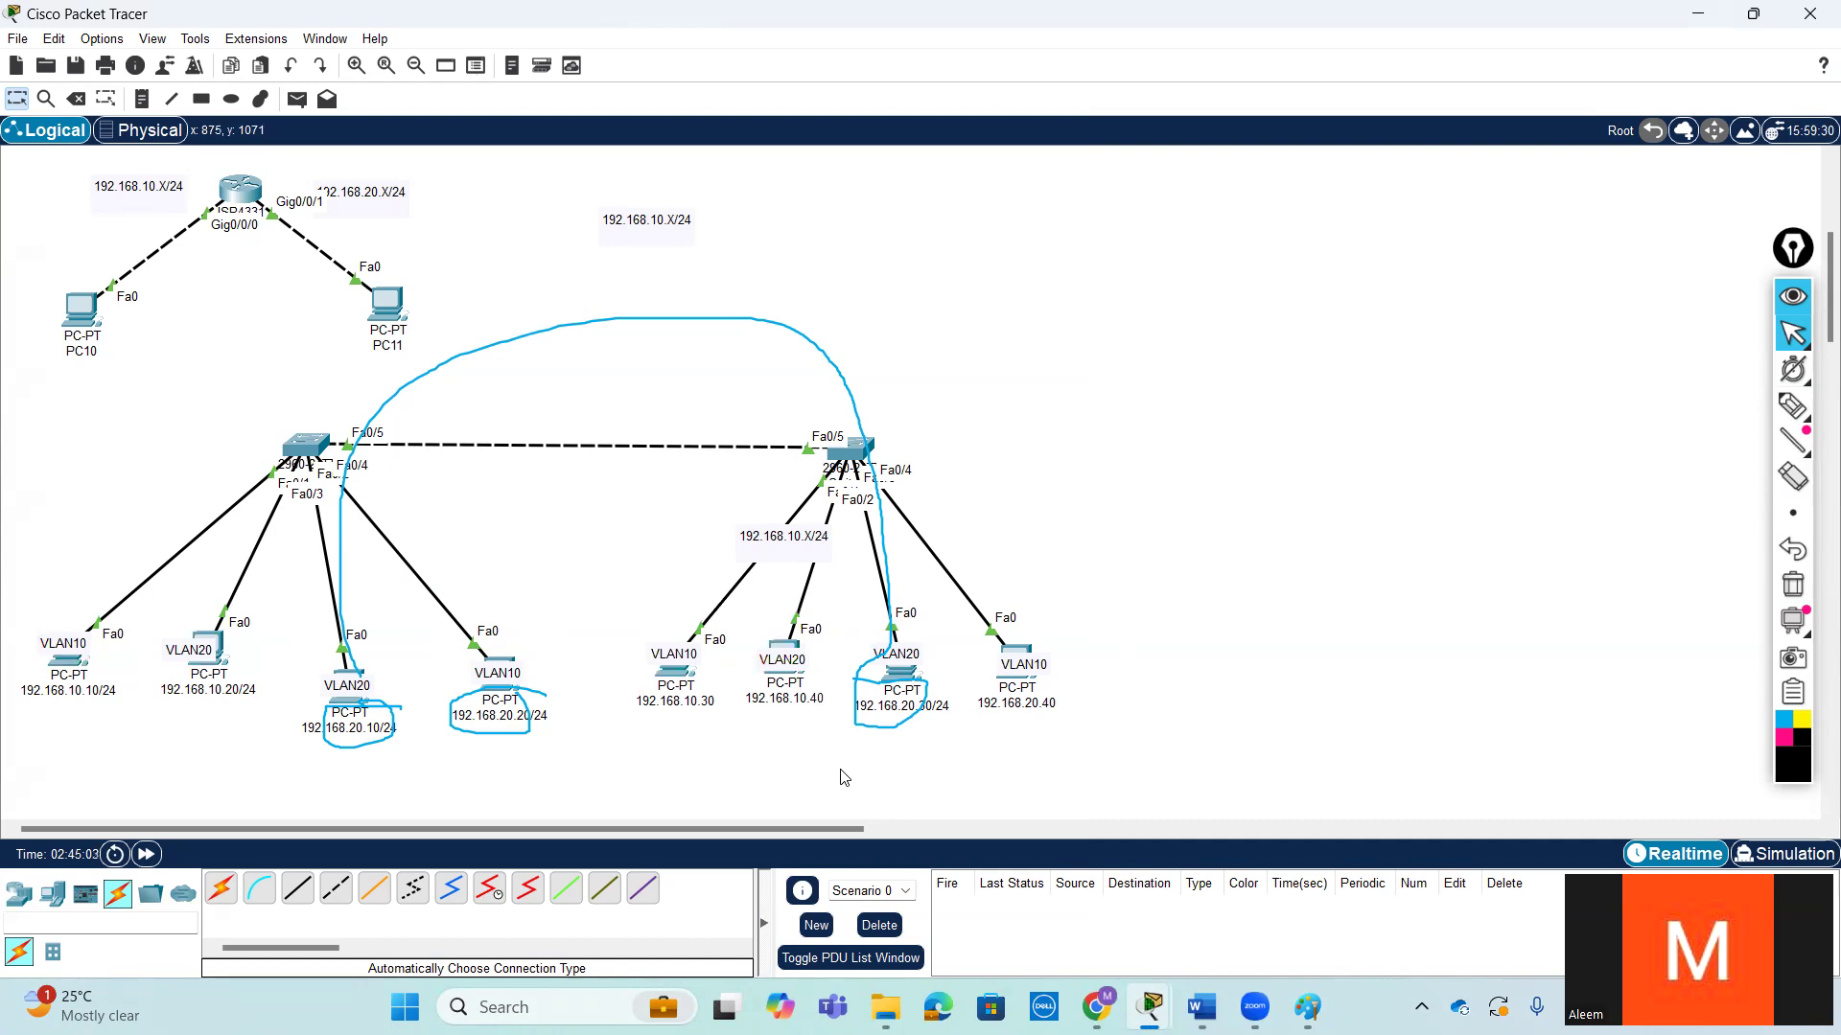
{"action": "left_click", "coordinate": [1792, 585]}
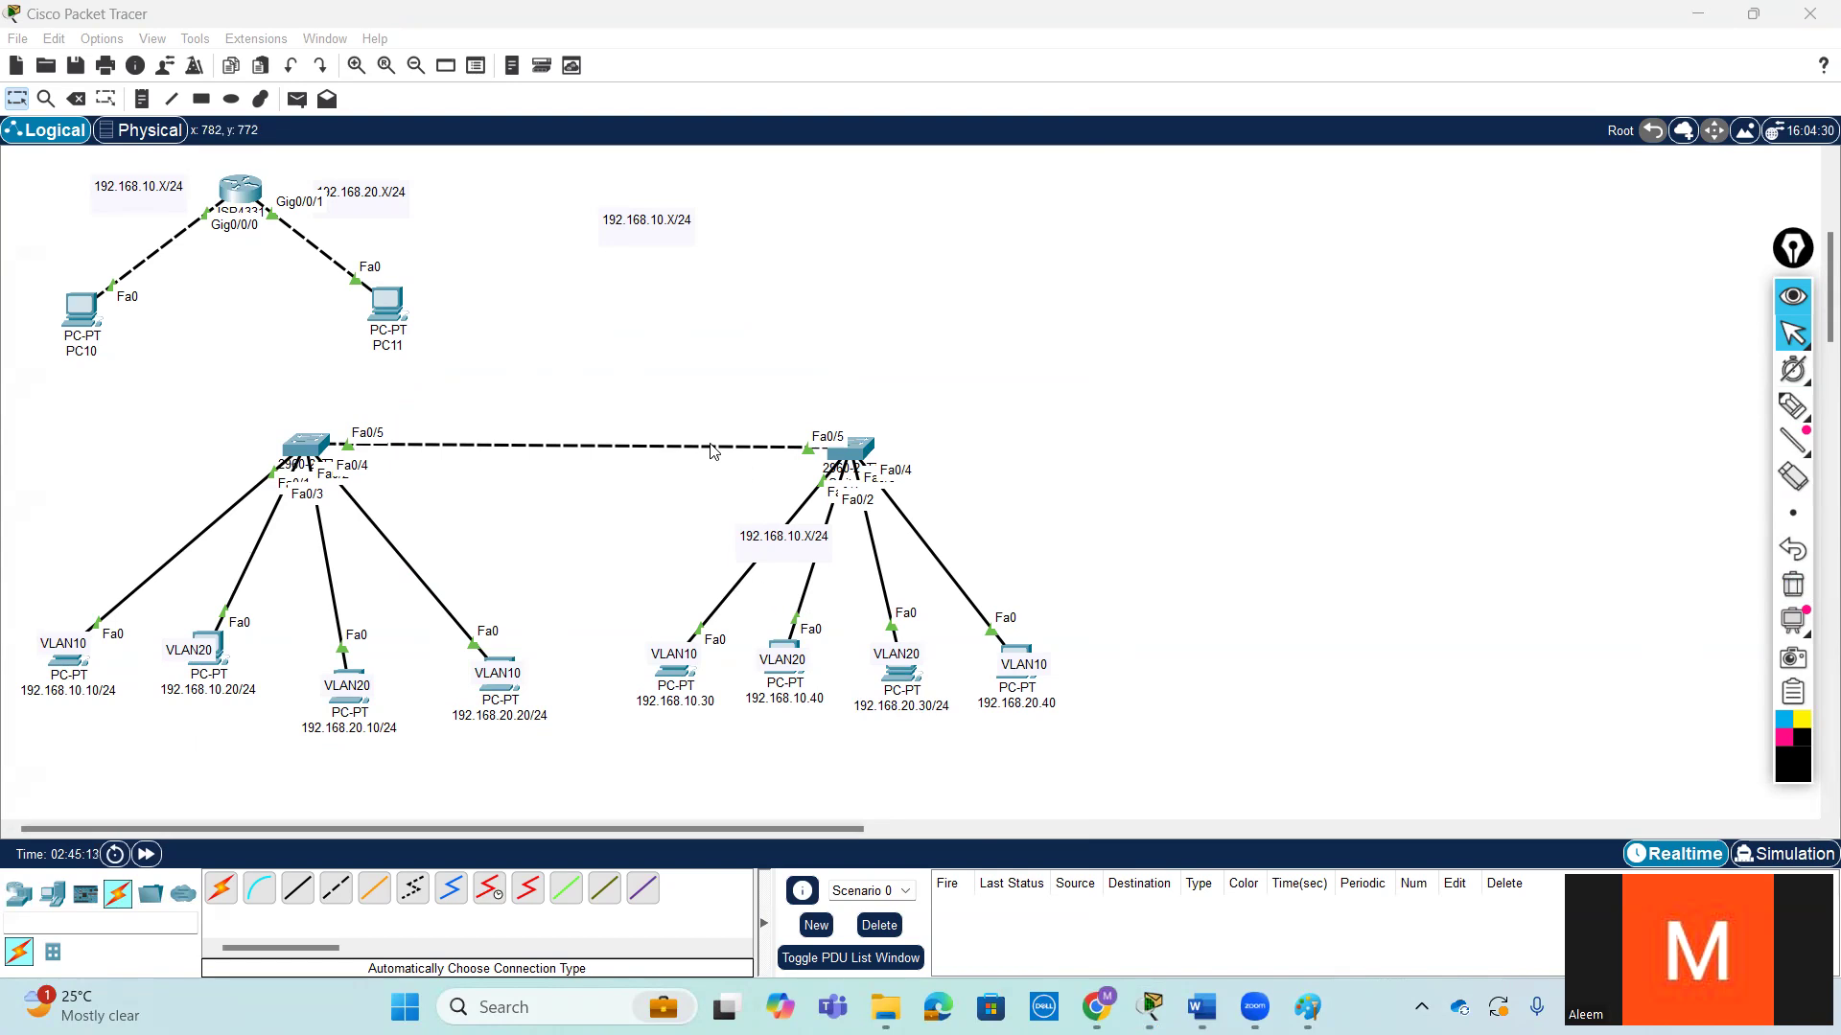
- Open Switch3's command line and enter global configuration mode with conf t
{"action": "left_click", "coordinate": [300, 449]}
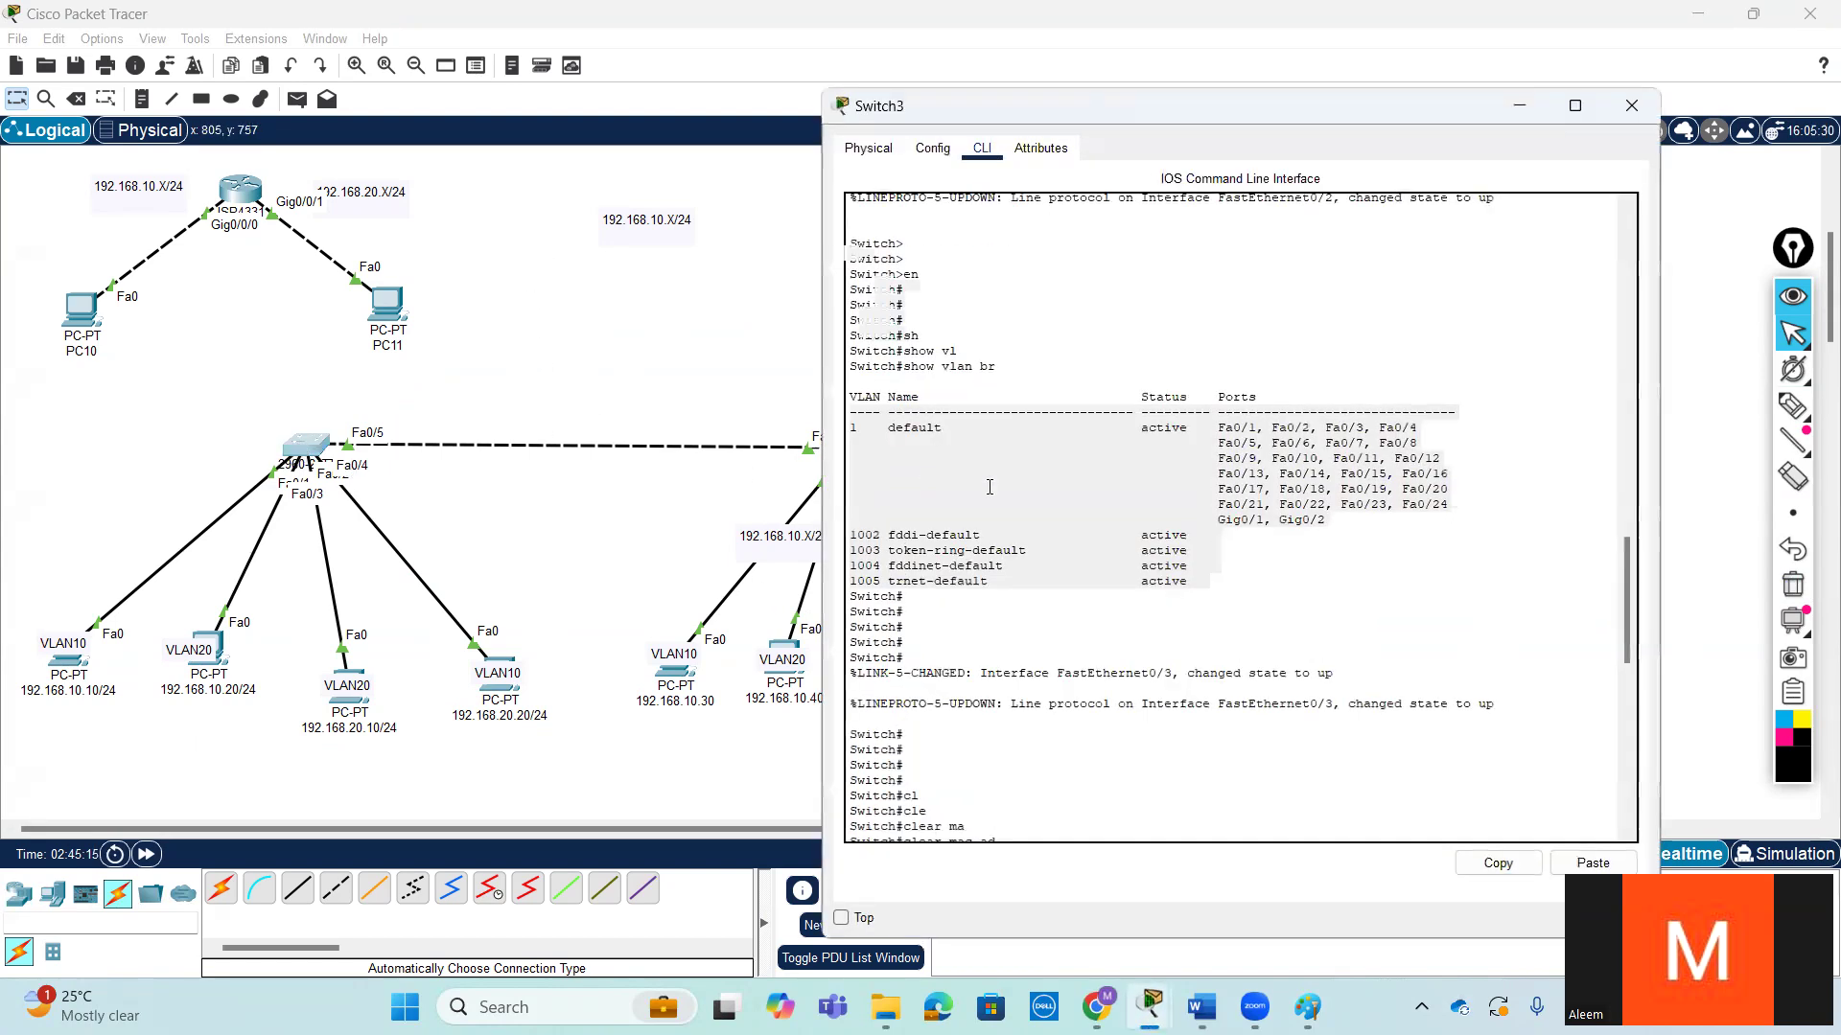
{"action": "key", "text": "Return"}
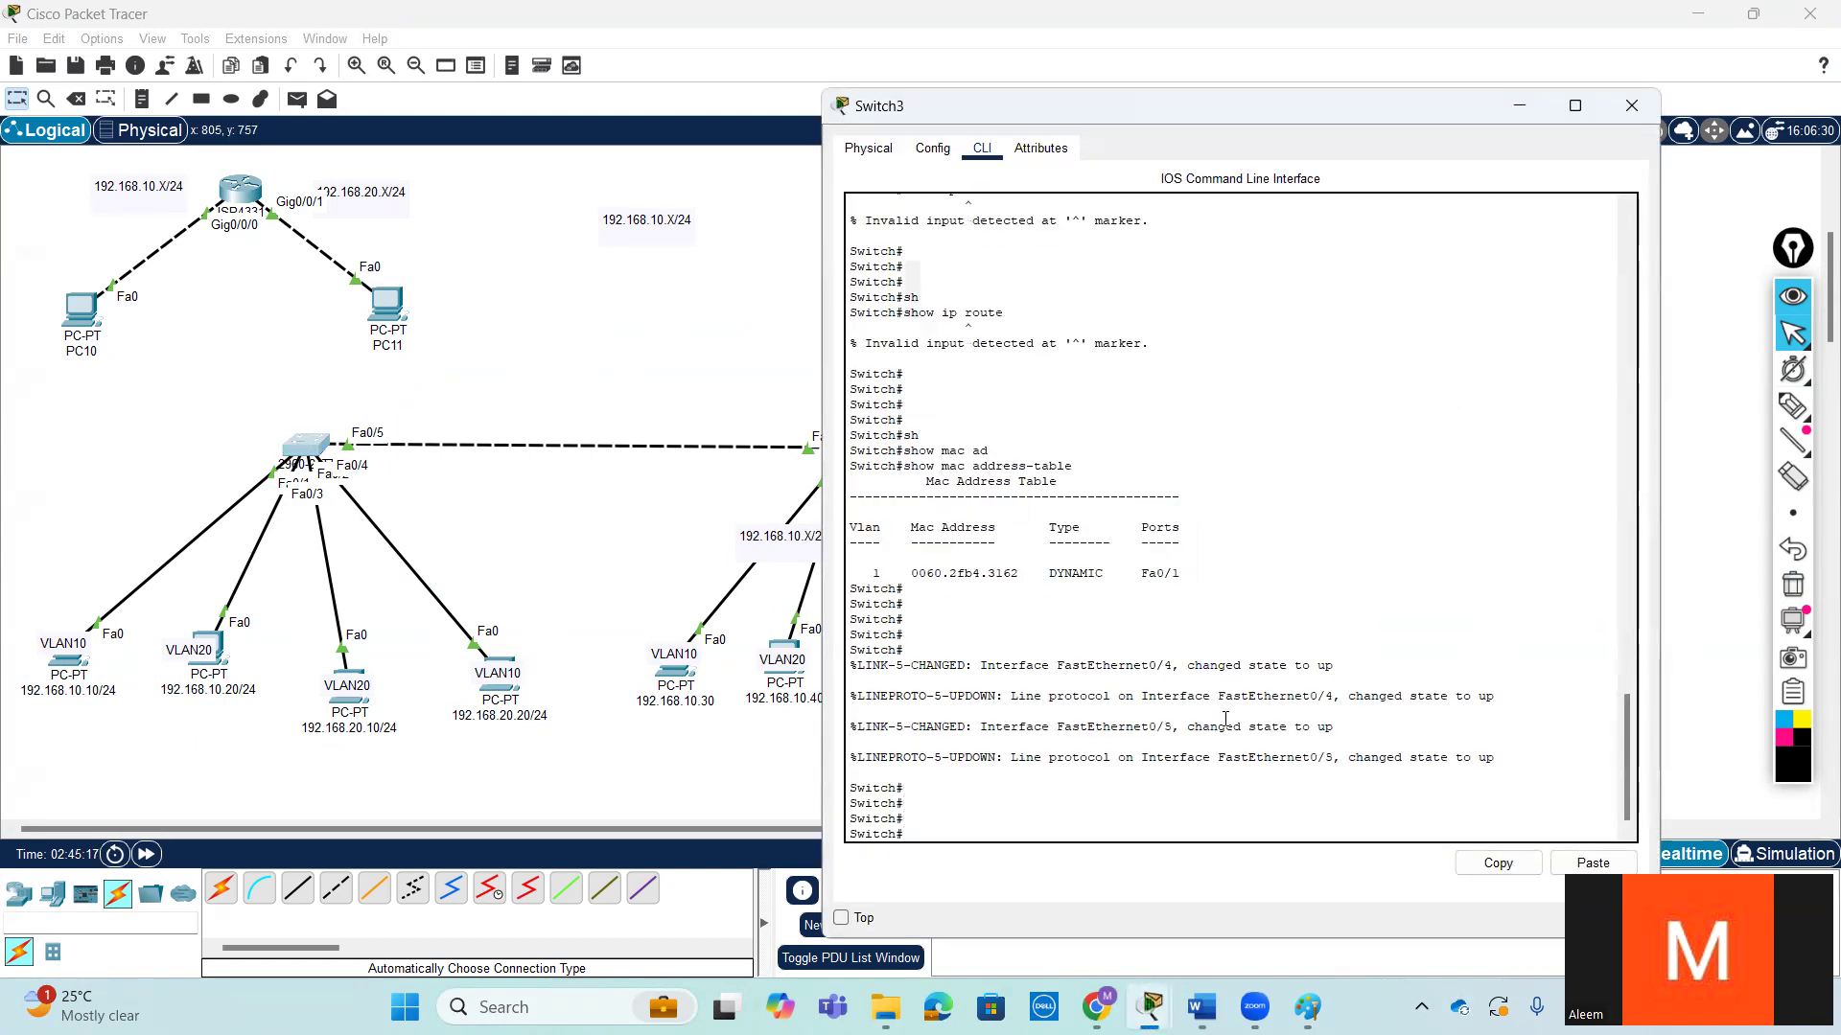
{"action": "type", "text": "conf t"}
{"action": "key", "text": "Return"}
{"action": "key", "text": "Return"}
{"action": "key", "text": "Return"}
{"action": "key", "text": "Return"}
{"action": "key", "text": "Return"}
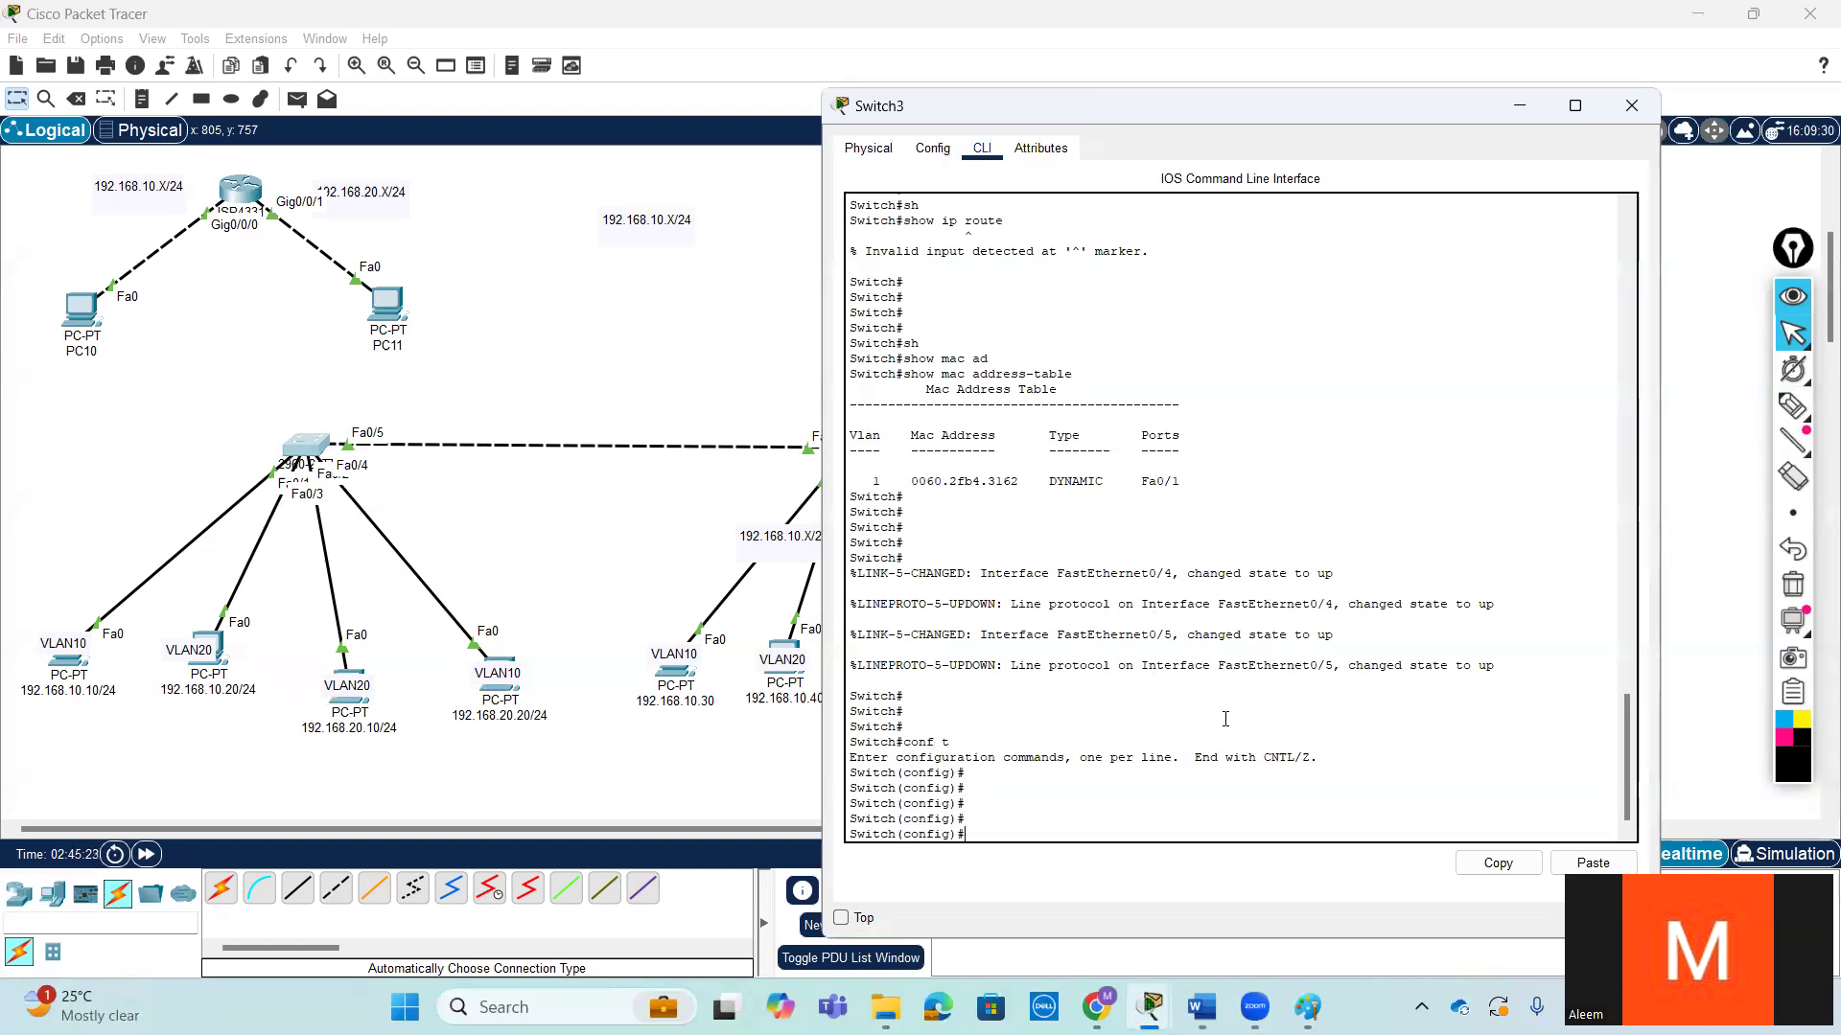
{"action": "type", "text": "int"}
{"action": "key", "text": "Tab"}
{"action": "type", "text": "f"}
{"action": "key", "text": "Tab"}
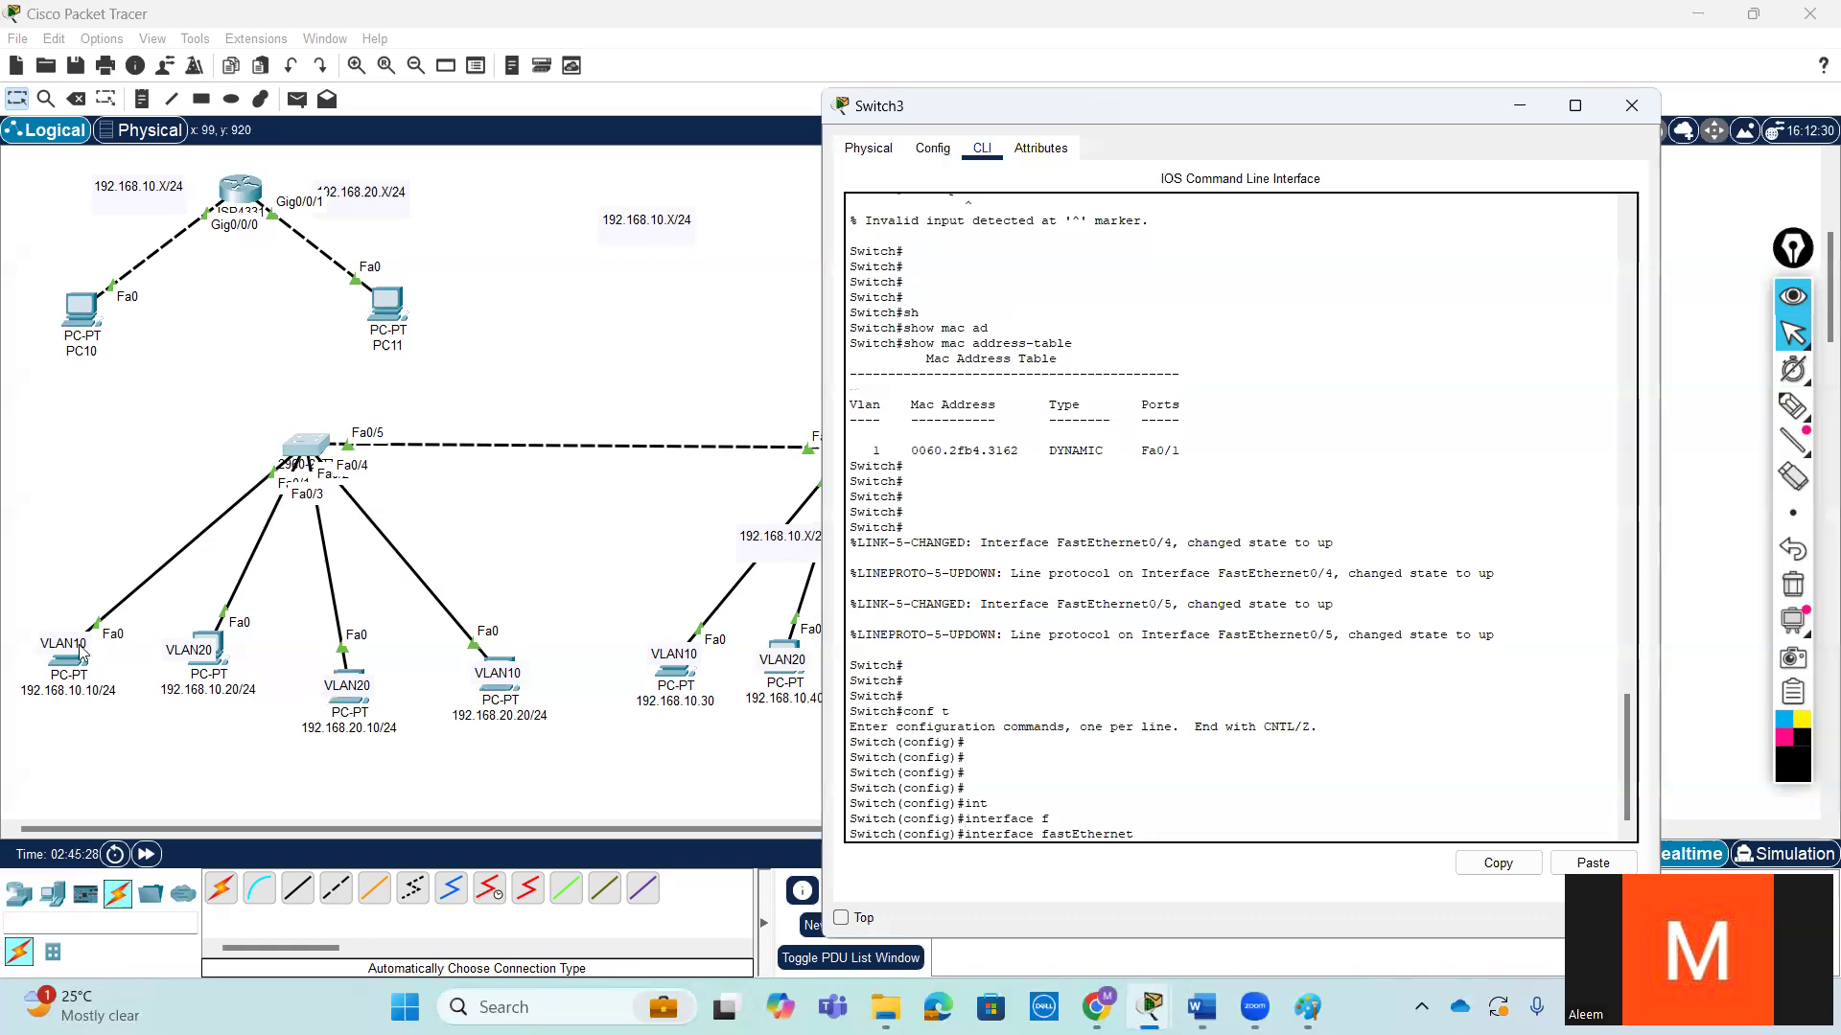
{"action": "mouse_move", "coordinate": [69, 677]}
{"action": "left_mouse_down"}
{"action": "mouse_move", "coordinate": [20, 523]}
{"action": "mouse_move", "coordinate": [43, 683]}
{"action": "mouse_move", "coordinate": [83, 480]}
{"action": "mouse_move", "coordinate": [56, 693]}
{"action": "mouse_move", "coordinate": [56, 677]}
{"action": "left_mouse_up"}
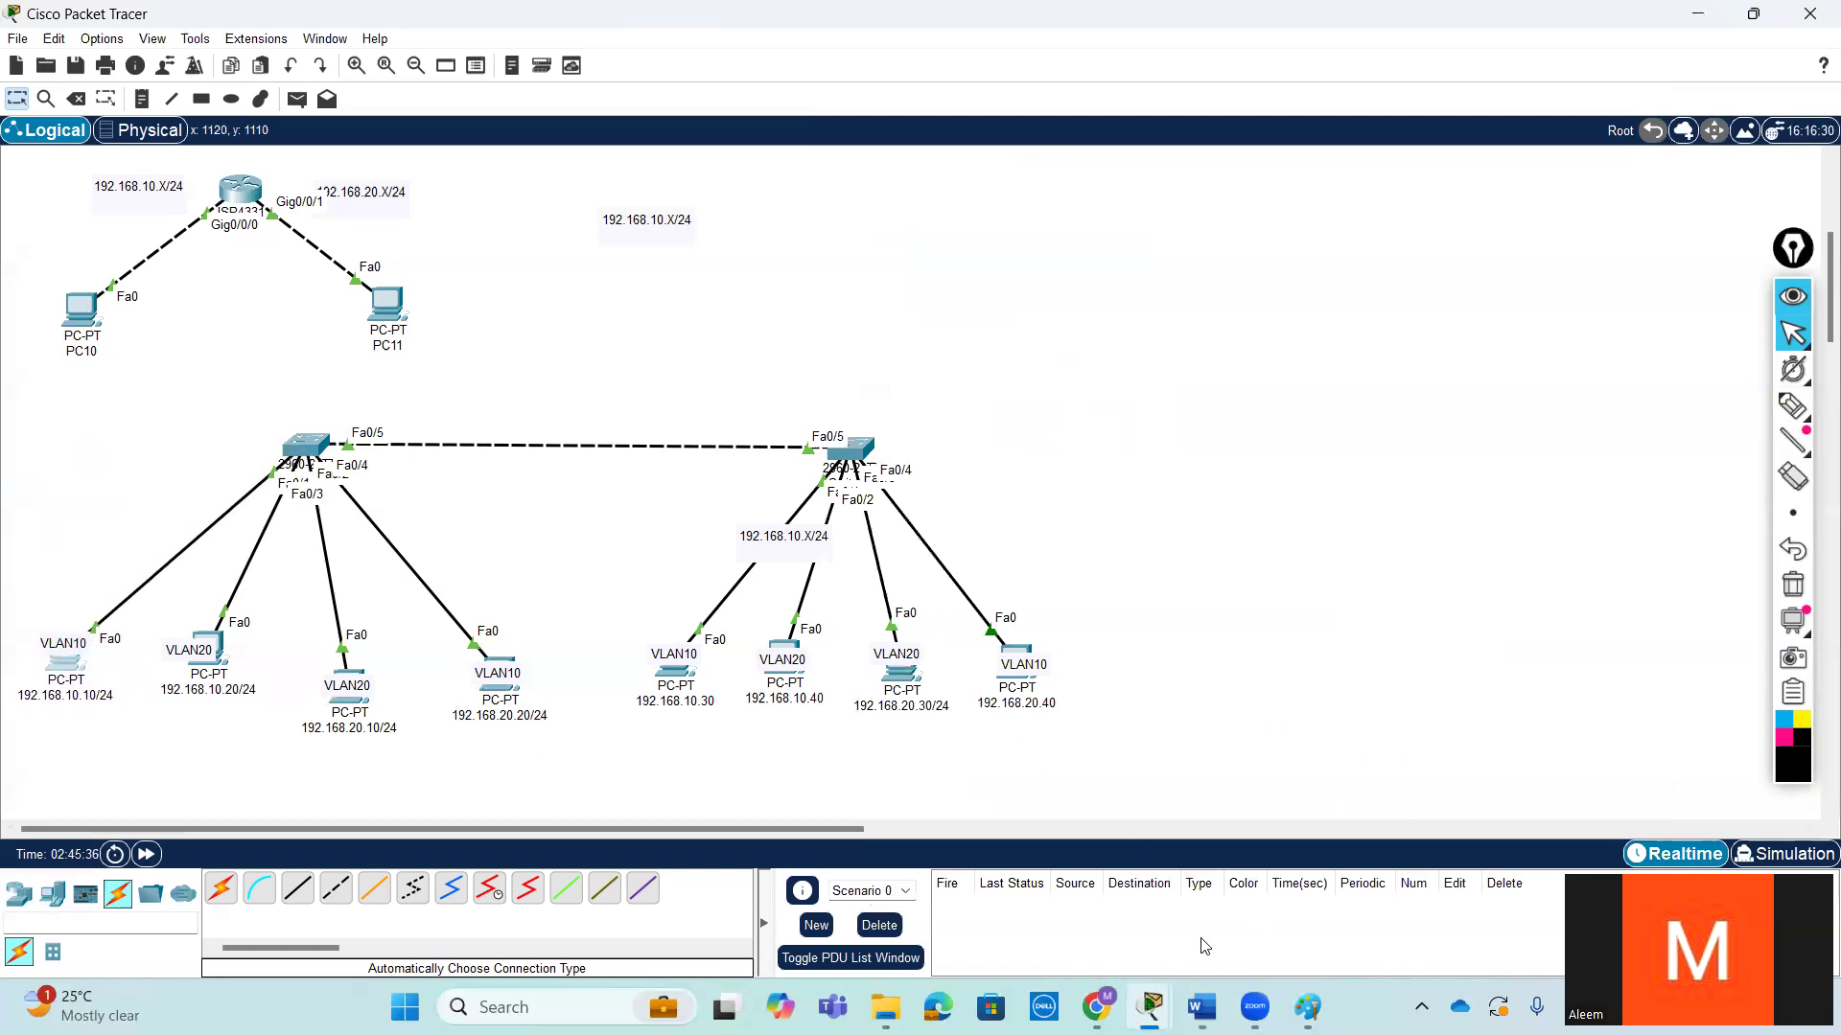
{"action": "mouse_move", "coordinate": [1148, 993]}
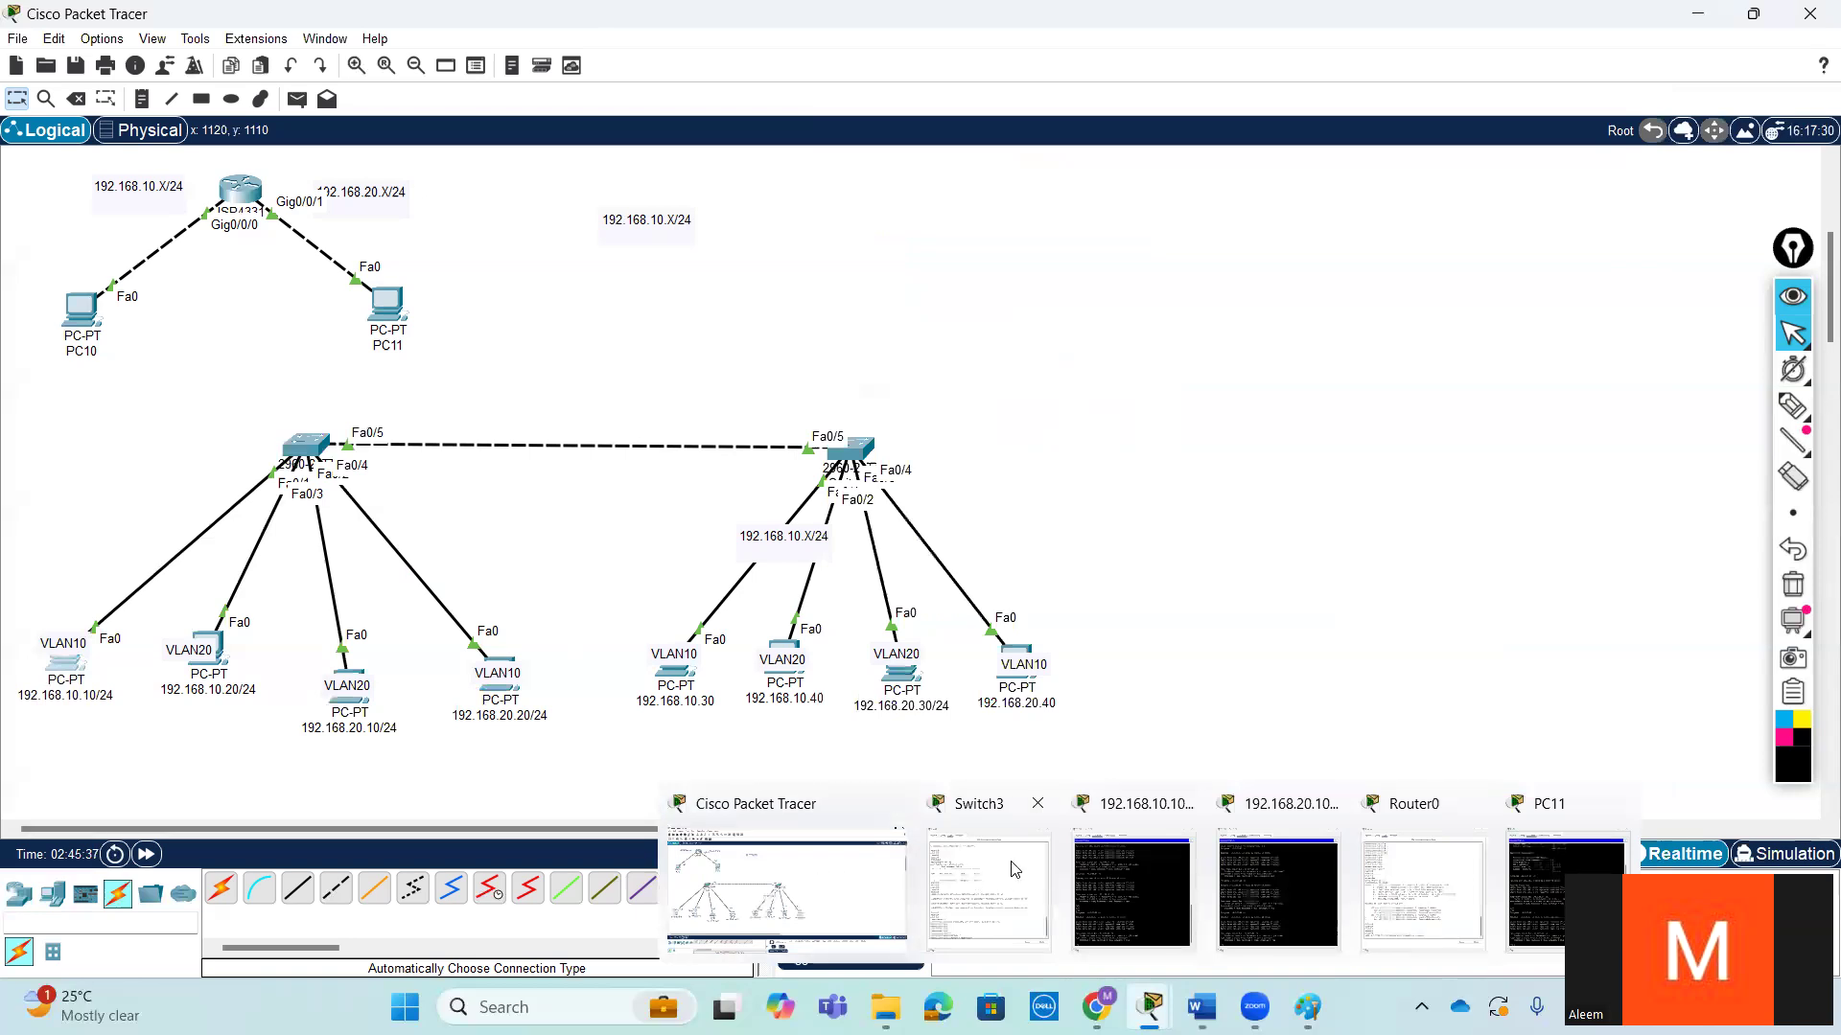
{"action": "left_click", "coordinate": [306, 444]}
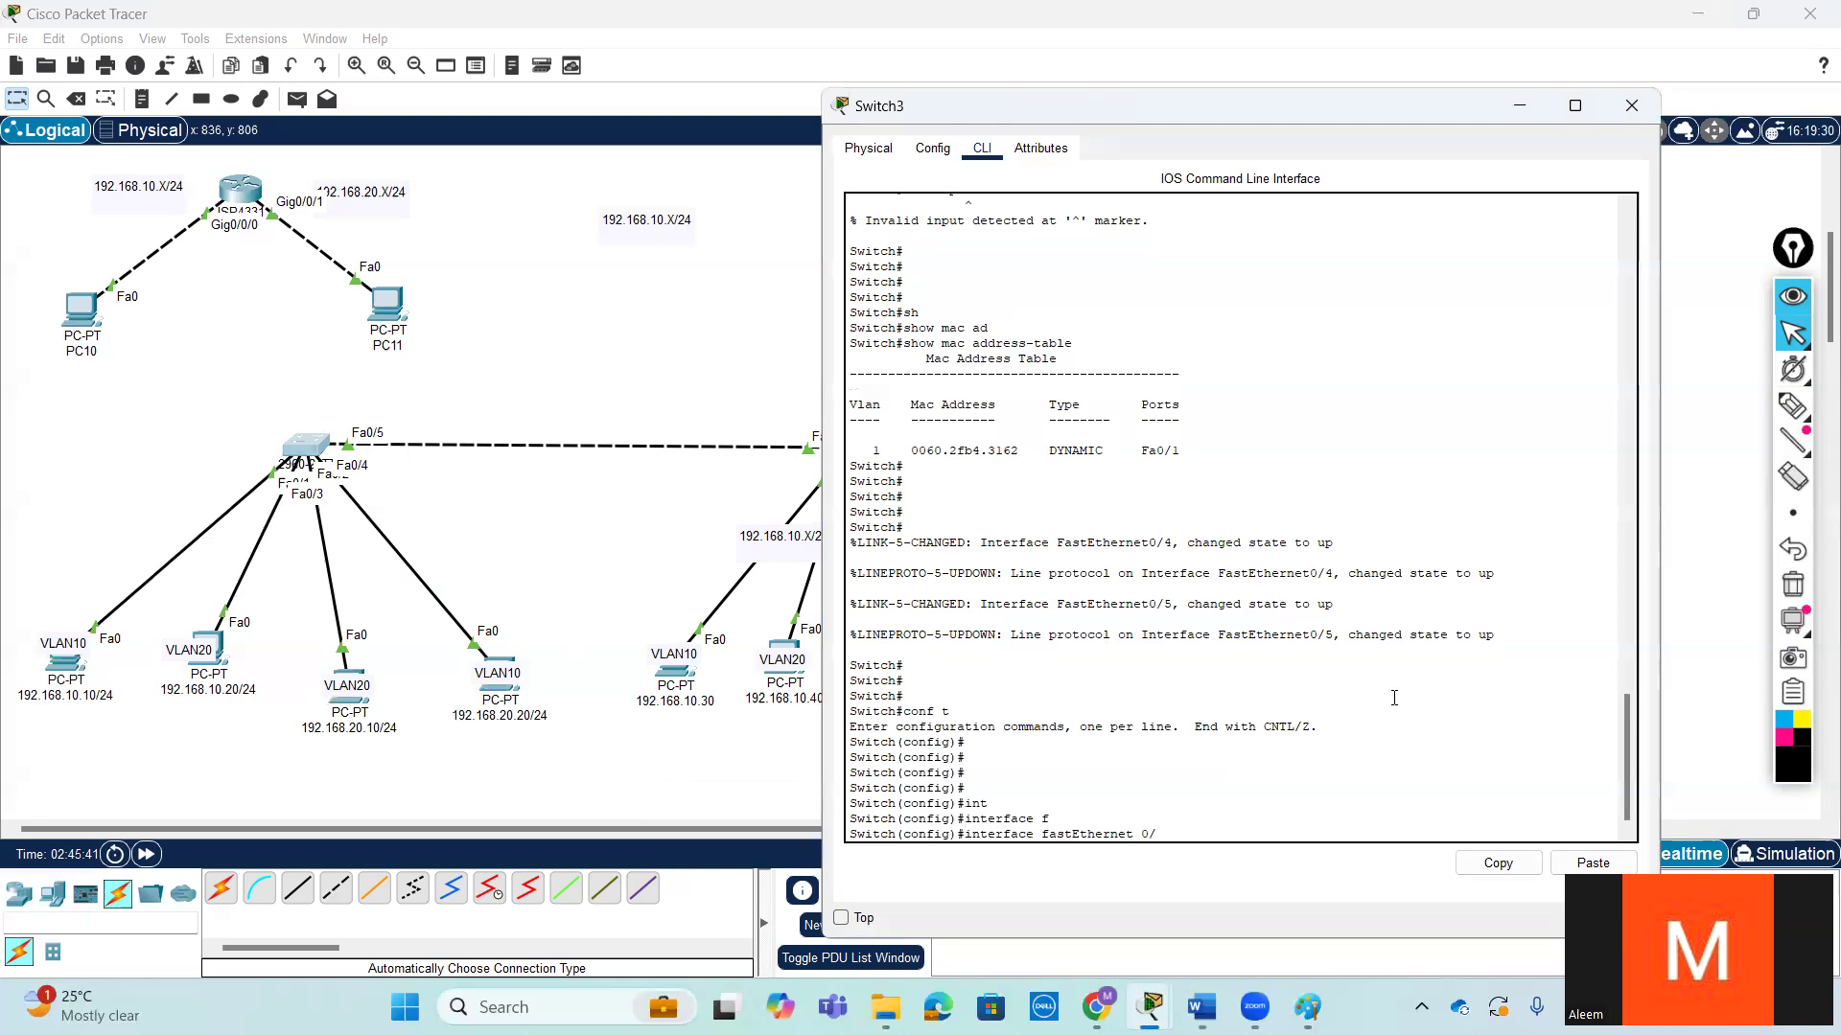
{"action": "key", "text": "Return"}
{"action": "key", "text": "Return"}
{"action": "key", "text": "Return"}
{"action": "key", "text": "Return"}
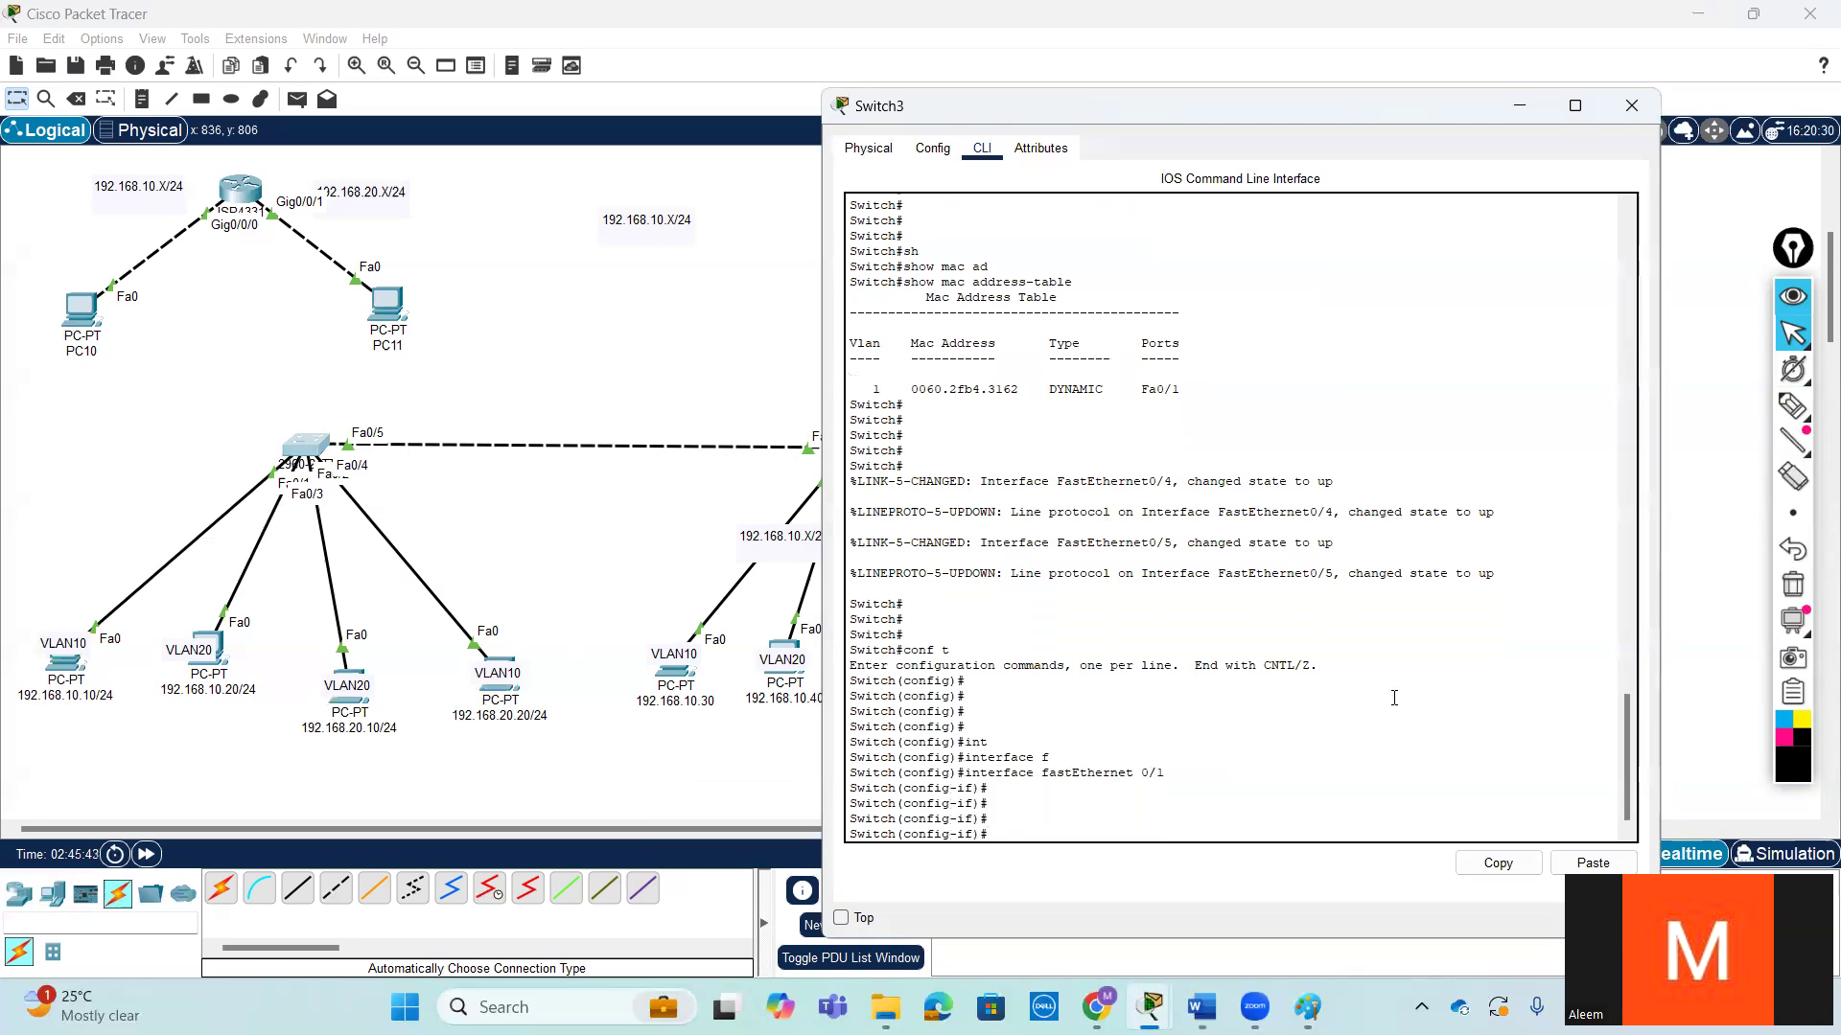
{"action": "type", "text": "ex"}
{"action": "key", "text": "Return"}
{"action": "key", "text": "Return"}
- Create VLAN 10 on Switch3 with the vlan 10 command
{"action": "type", "text": "vl"}
{"action": "key", "text": "Tab"}
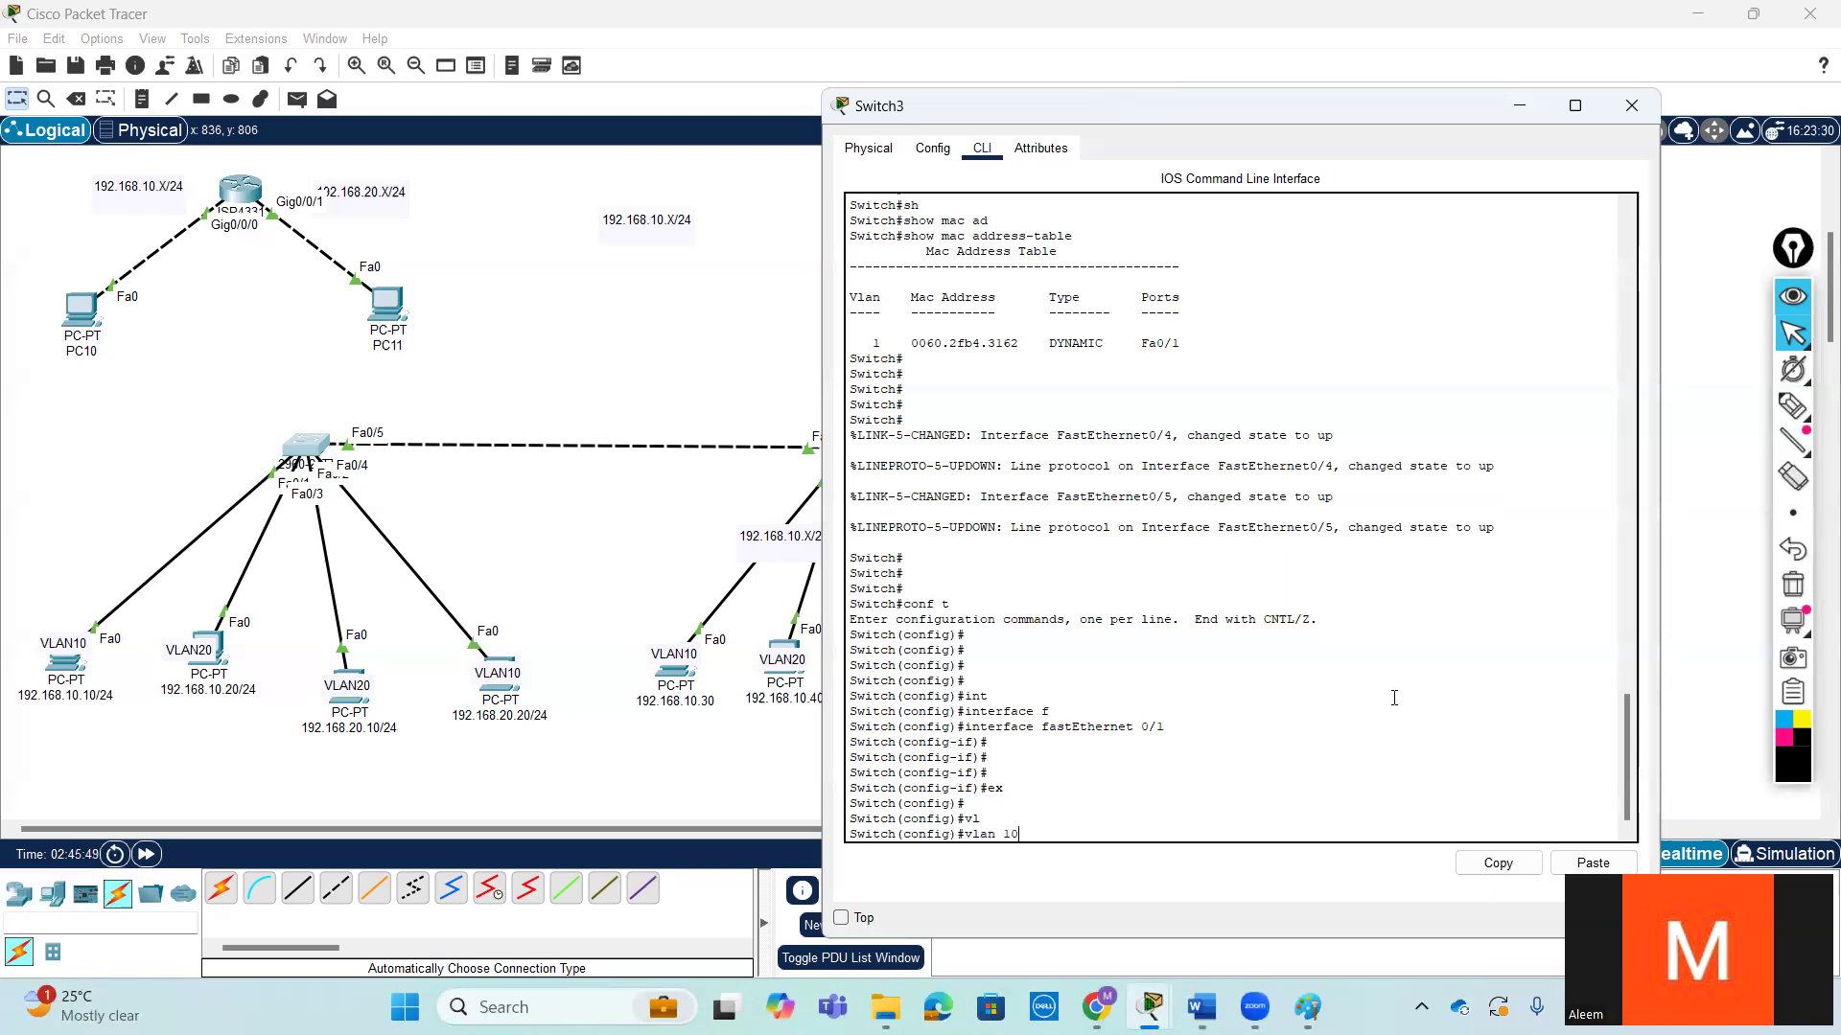
{"action": "key", "text": "Up"}
{"action": "key", "text": "Up"}
{"action": "key", "text": "Down"}
{"action": "key", "text": "Down"}
{"action": "type", "text": "l"}
{"action": "key", "text": "Tab"}
{"action": "type", "text": "10"}
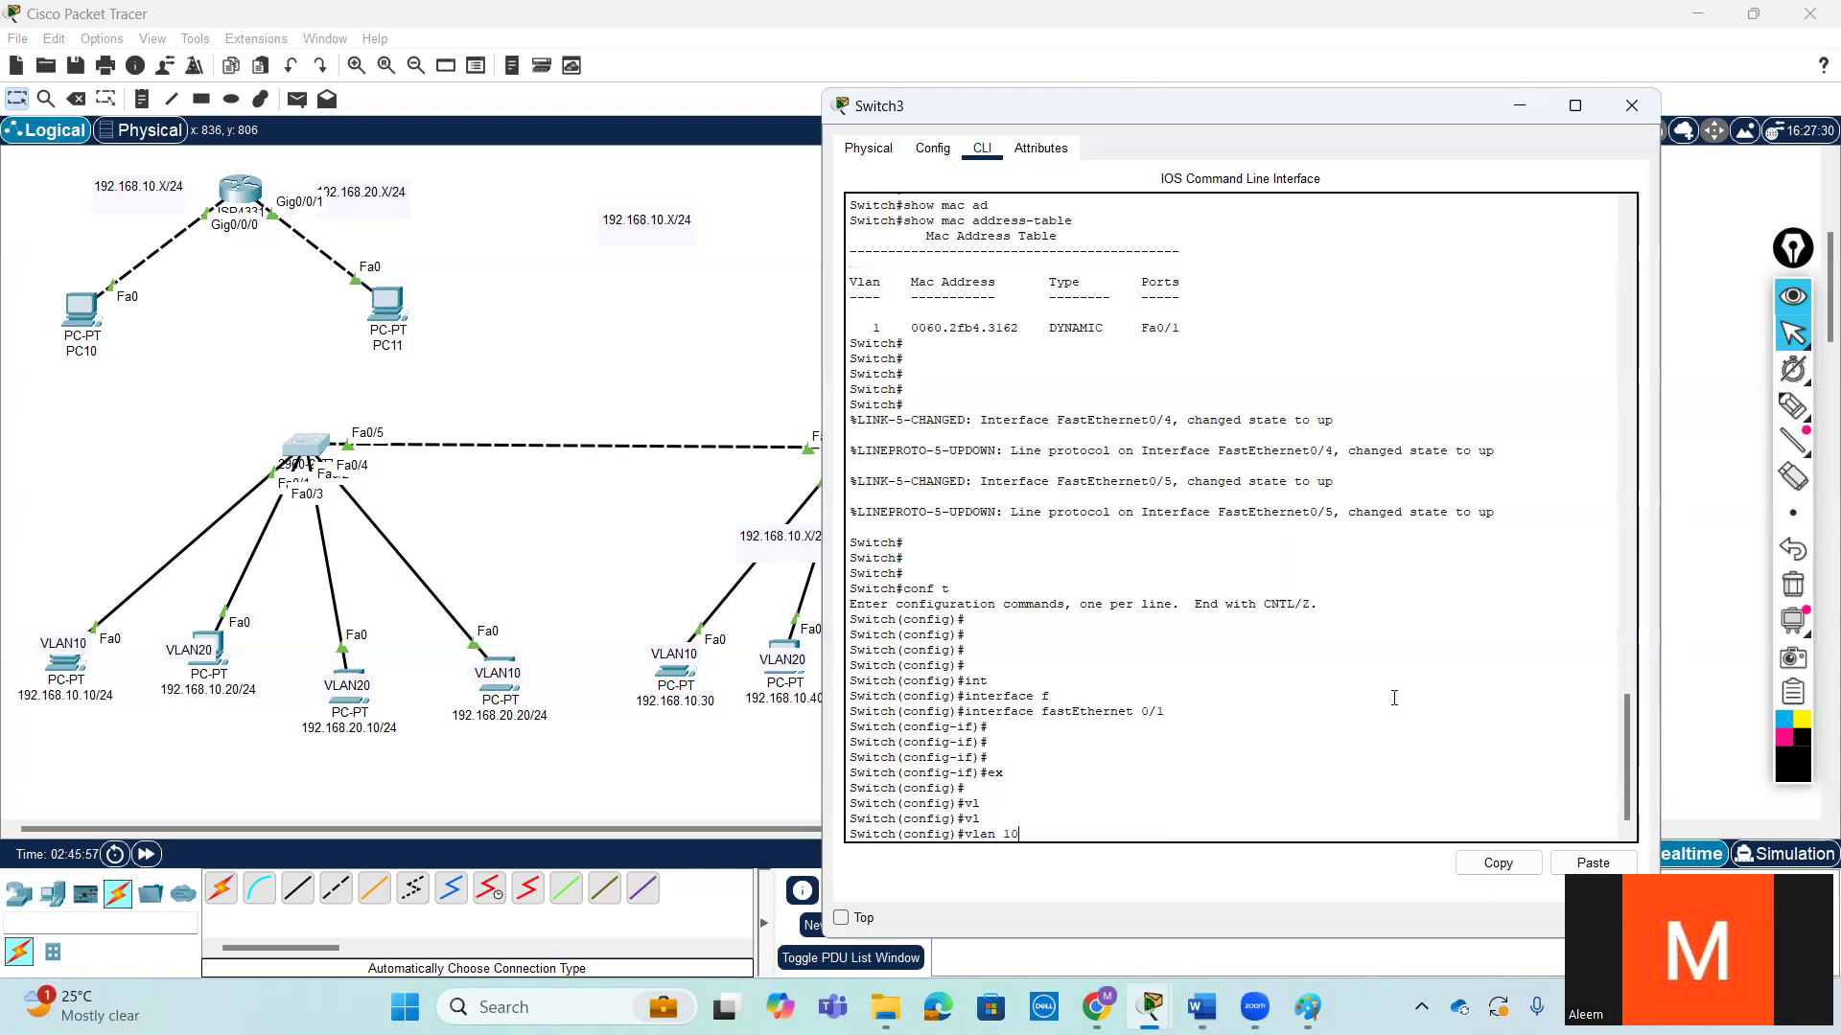
{"action": "key", "text": "Return"}
- Name Switch3's VLAN 10 HR and return to global configuration mode
{"action": "type", "text": "na"}
{"action": "key", "text": "Tab"}
{"action": "type", "text": "HR"}
{"action": "key", "text": "Return"}
{"action": "key", "text": "Return"}
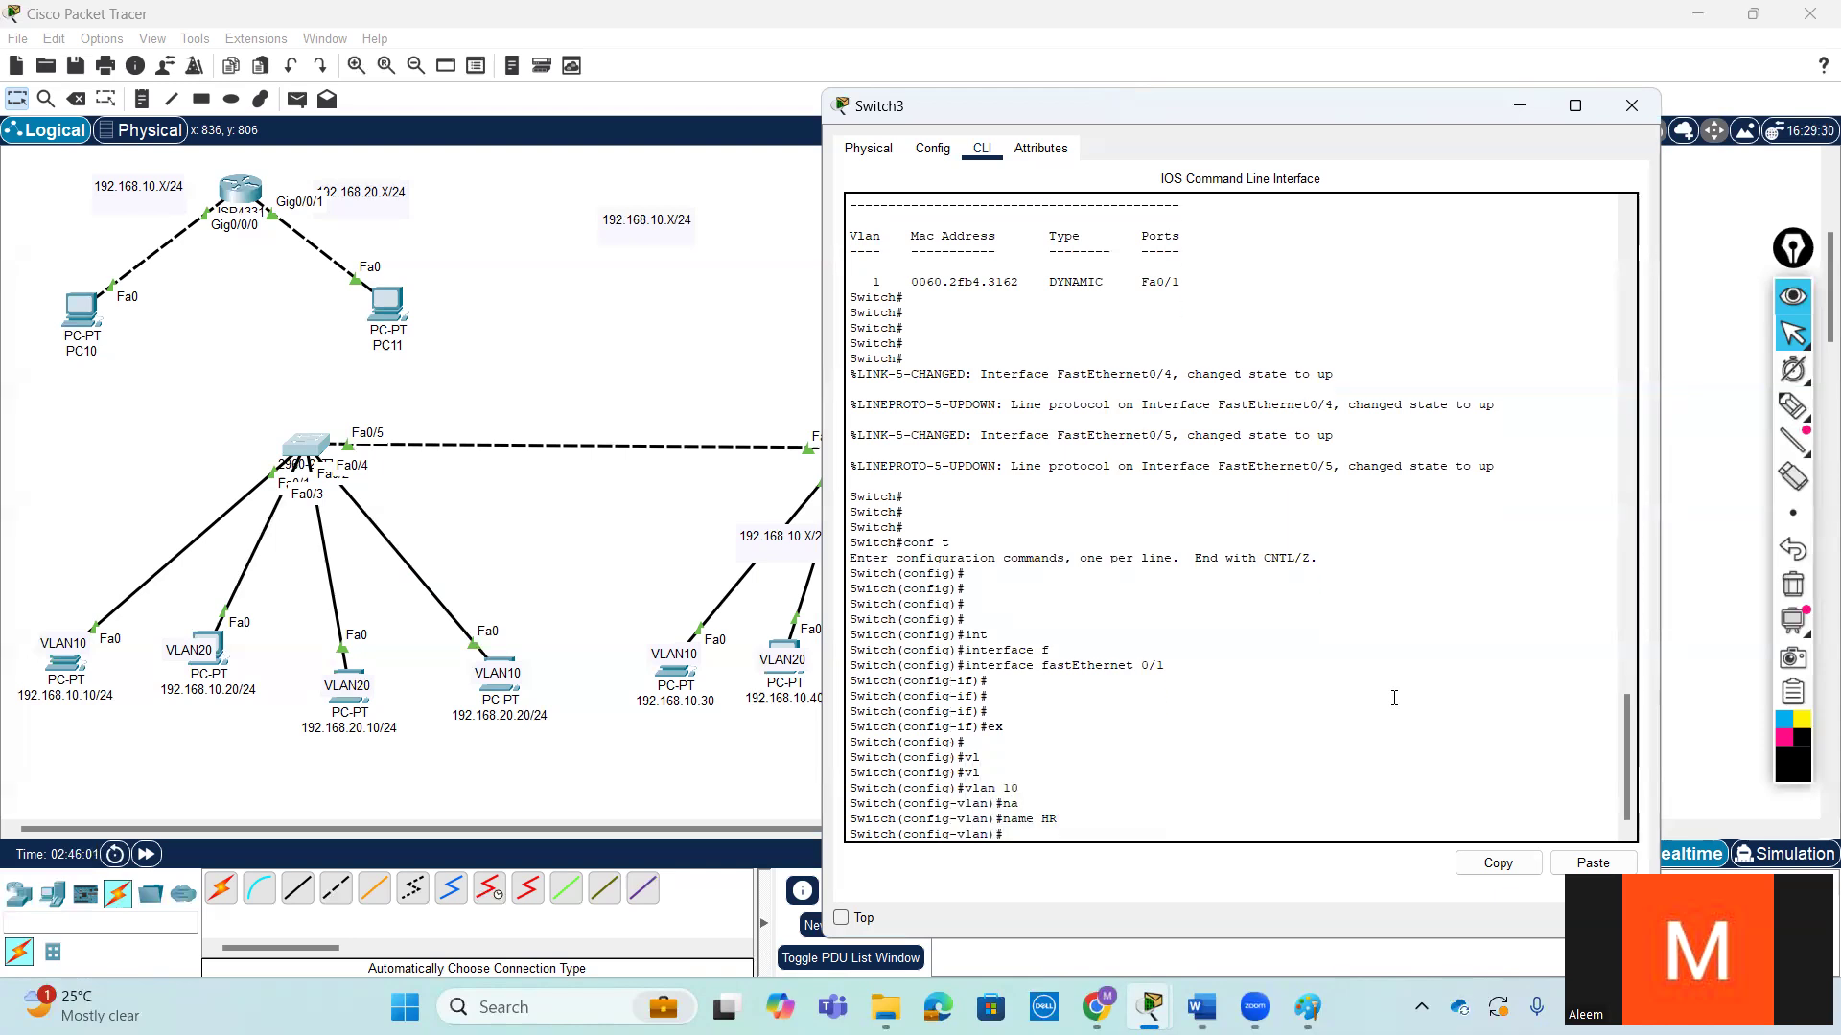
{"action": "type", "text": "ex"}
{"action": "key", "text": "Return"}
{"action": "key", "text": "Return"}
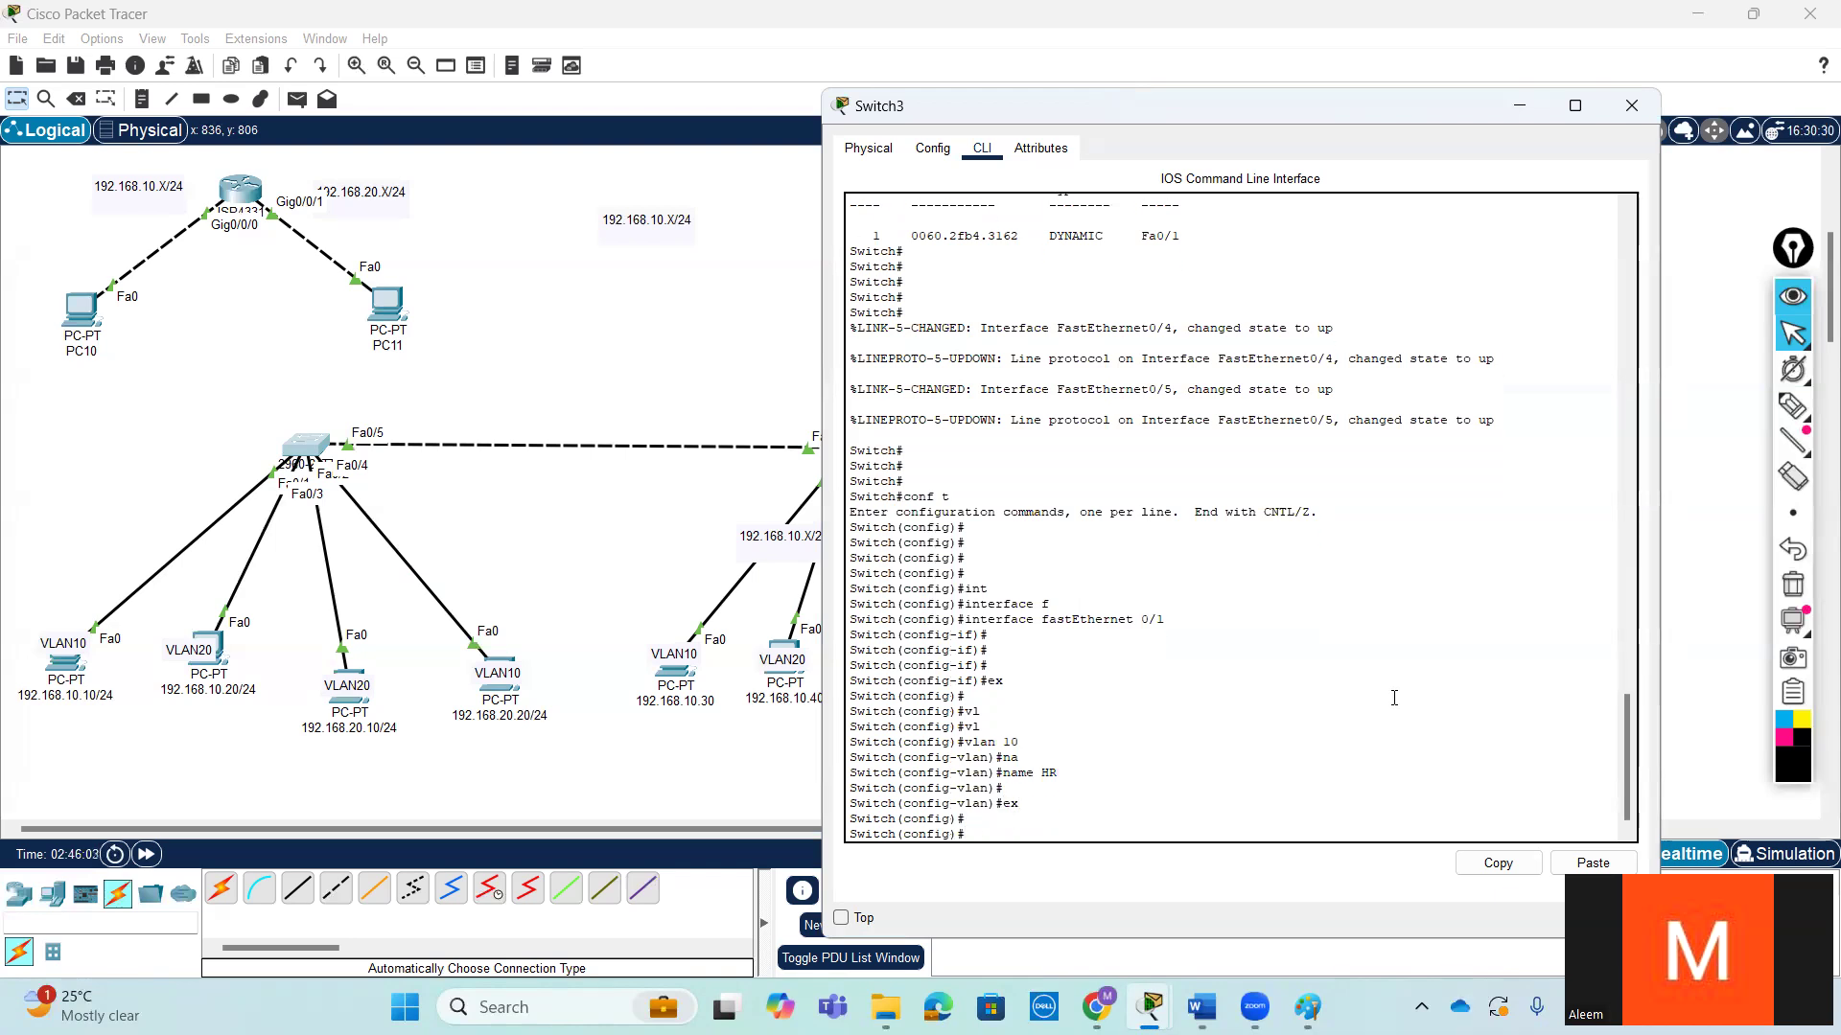
- Create VLAN 20 on Switch3 with the vlan 20 command
{"action": "type", "text": "vla"}
{"action": "key", "text": "Tab"}
{"action": "type", "text": "20"}
{"action": "key", "text": "Return"}
{"action": "key", "text": "Return"}
{"action": "key", "text": "Return"}
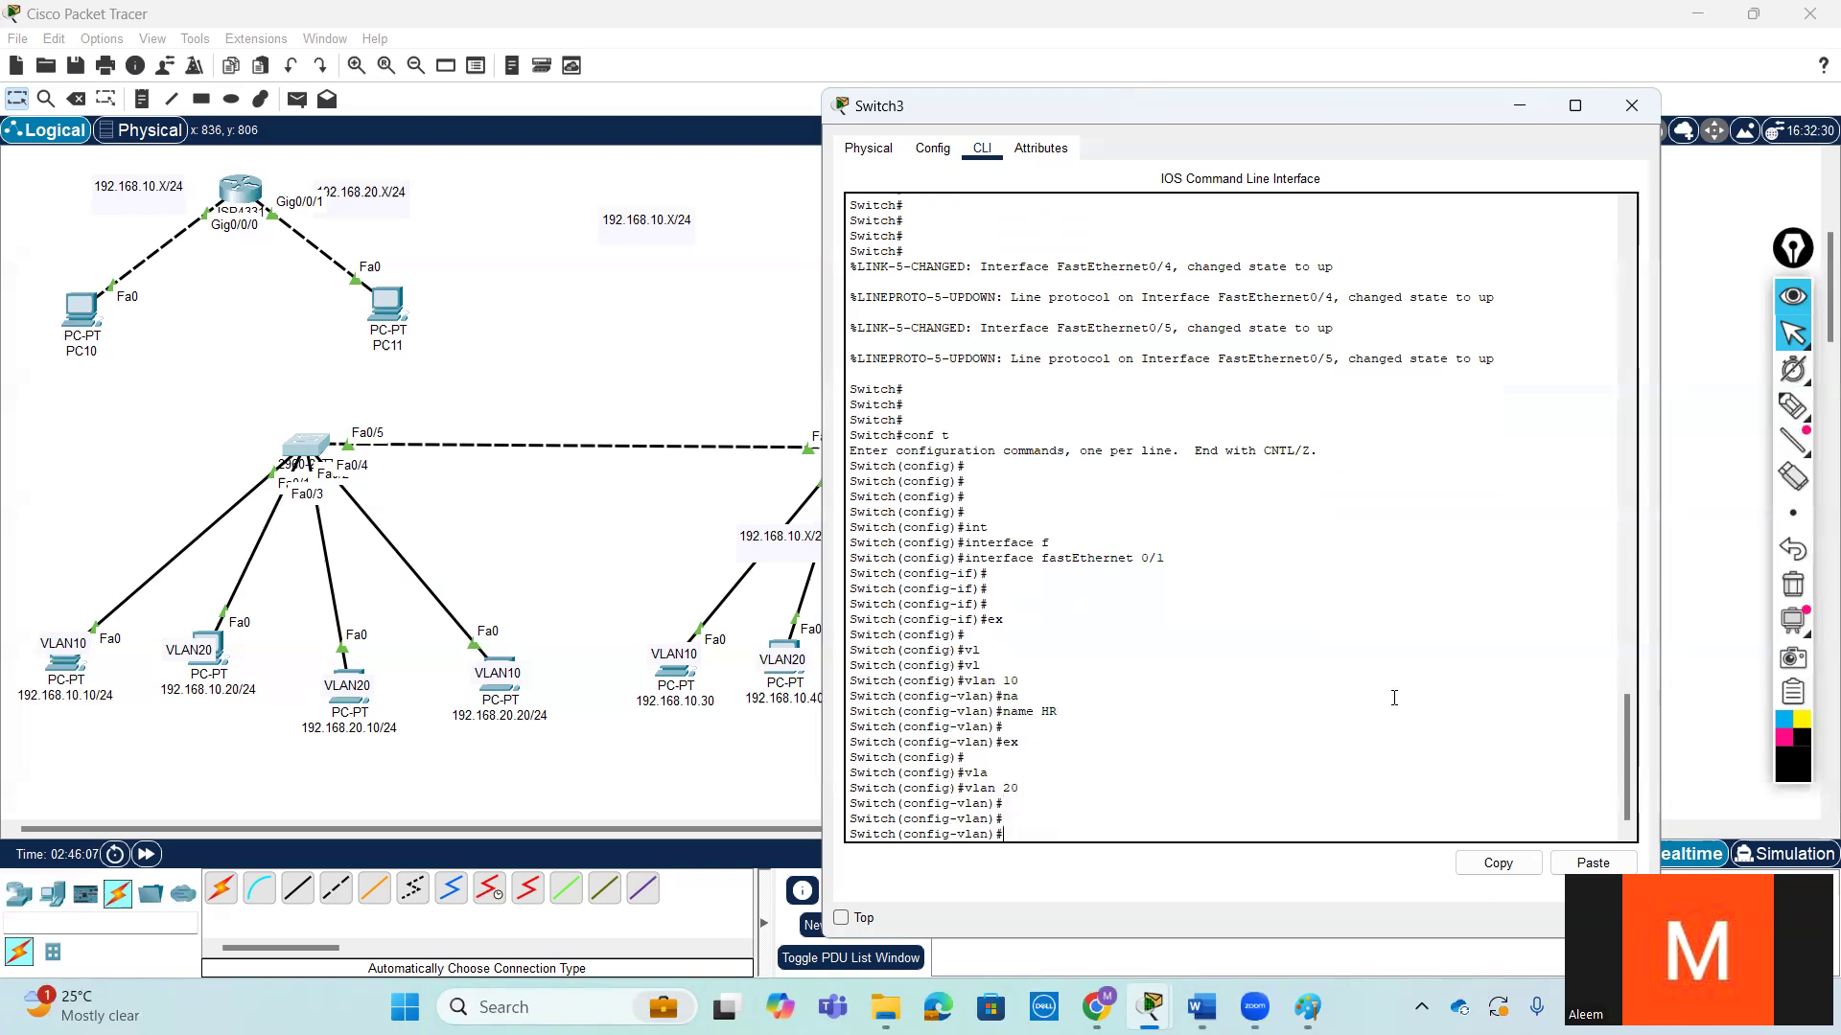
- Name Switch3's VLAN 20 acount and return to global configuration mode
{"action": "type", "text": "nam"}
{"action": "key", "text": "Tab"}
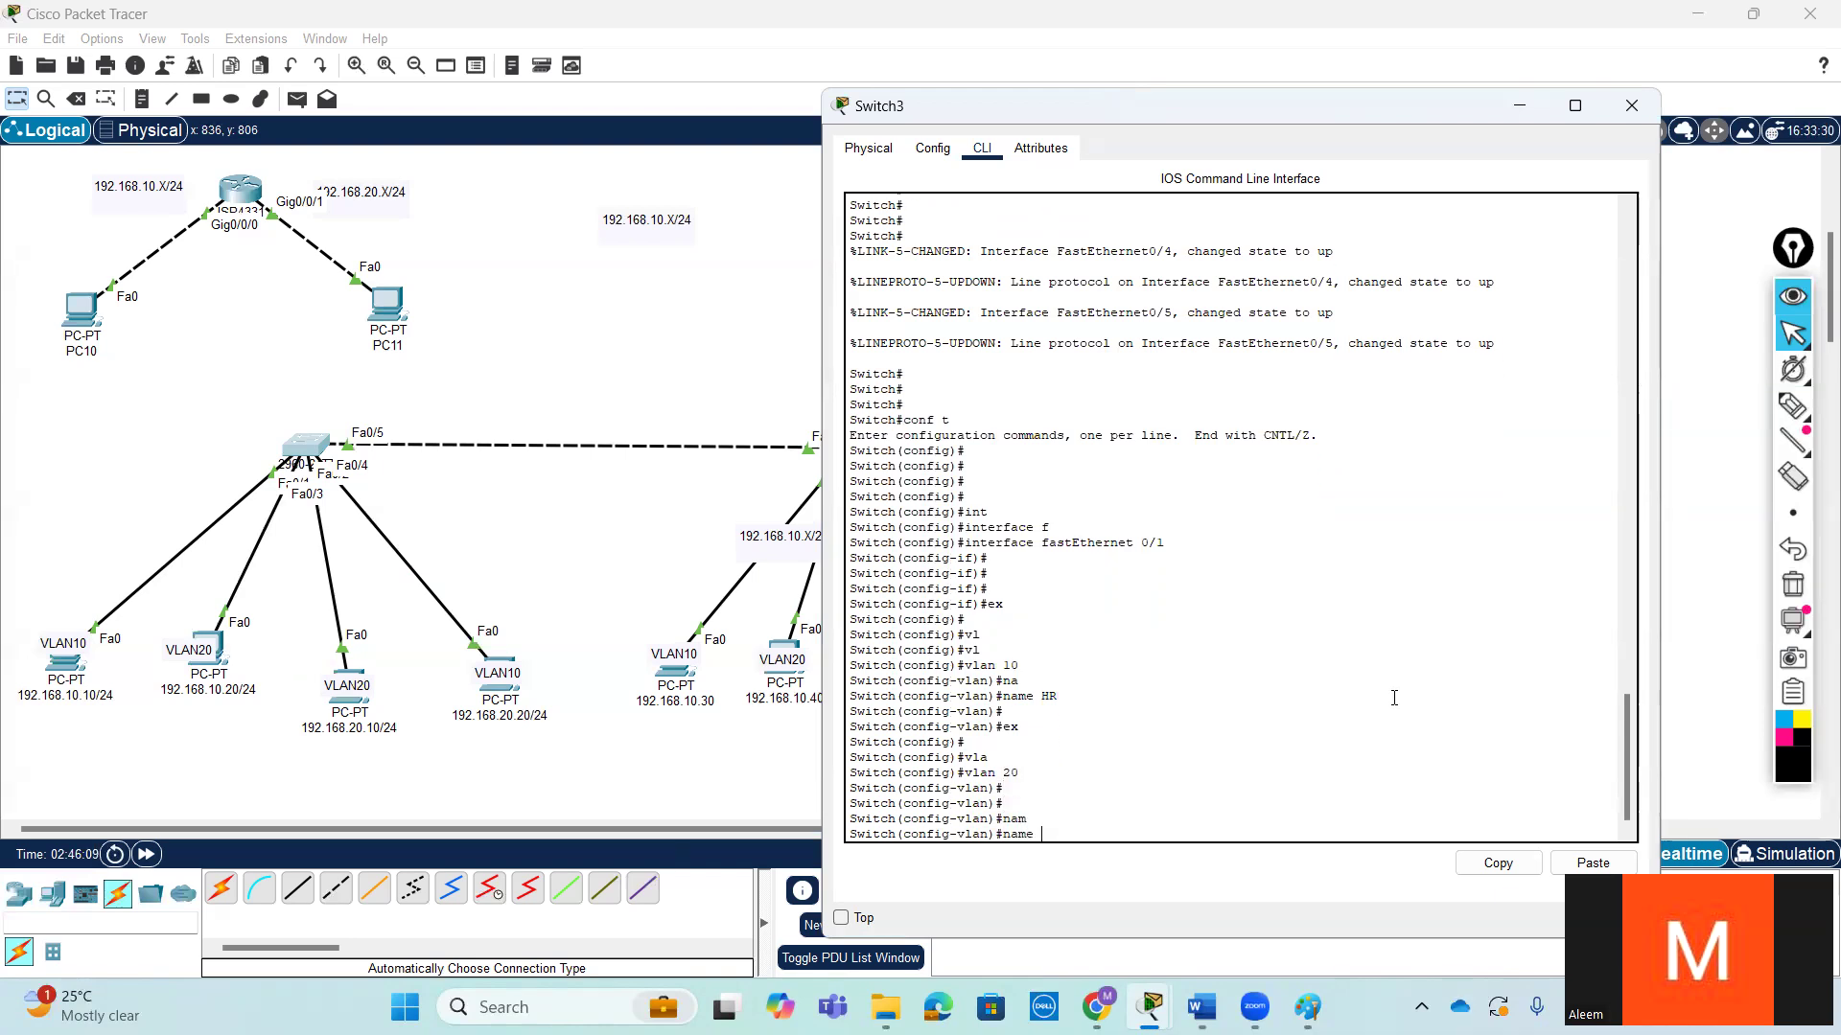
{"action": "type", "text": "a"}
{"action": "type", "text": "cco"}
{"action": "type", "text": "ount"}
{"action": "key", "text": "Return"}
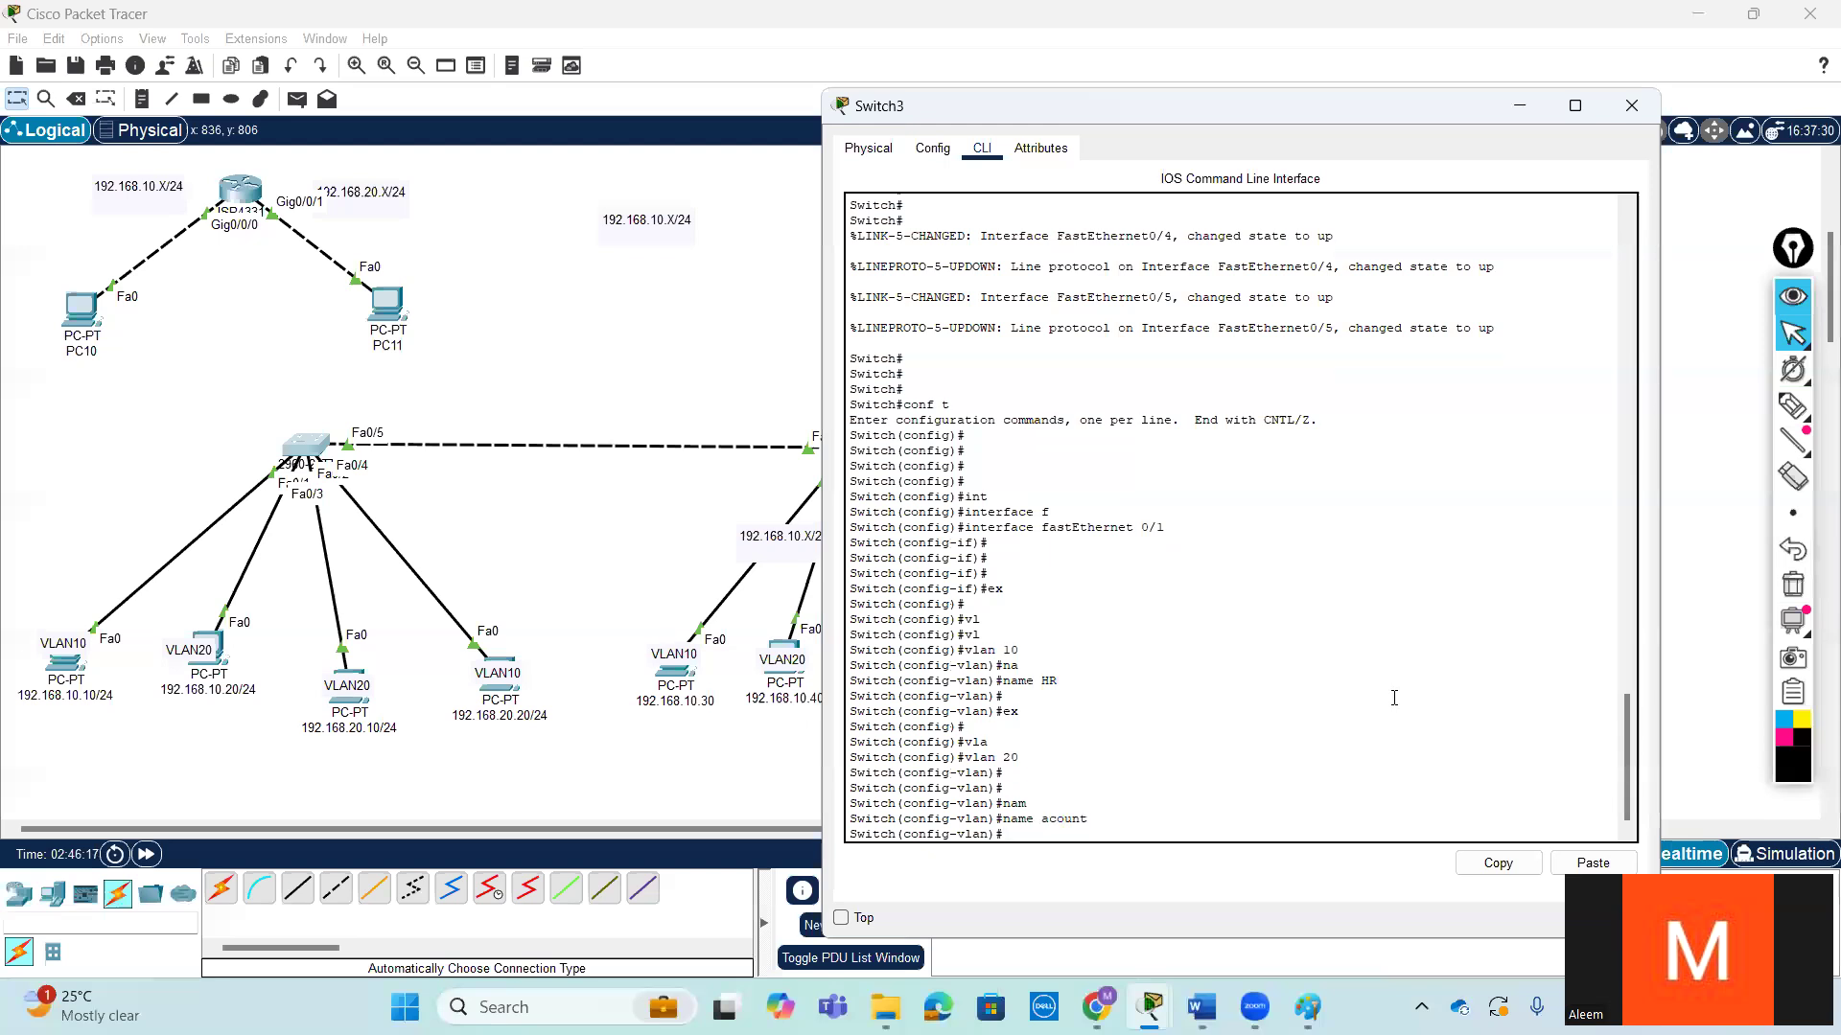
{"action": "key", "text": "Return"}
{"action": "key", "text": "Return"}
{"action": "key", "text": "Return"}
{"action": "key", "text": "Return"}
{"action": "key", "text": "Return"}
{"action": "type", "text": "ex"}
{"action": "key", "text": "Return"}
{"action": "key", "text": "Return"}
{"action": "key", "text": "Return"}
{"action": "key", "text": "Return"}
{"action": "key", "text": "Return"}
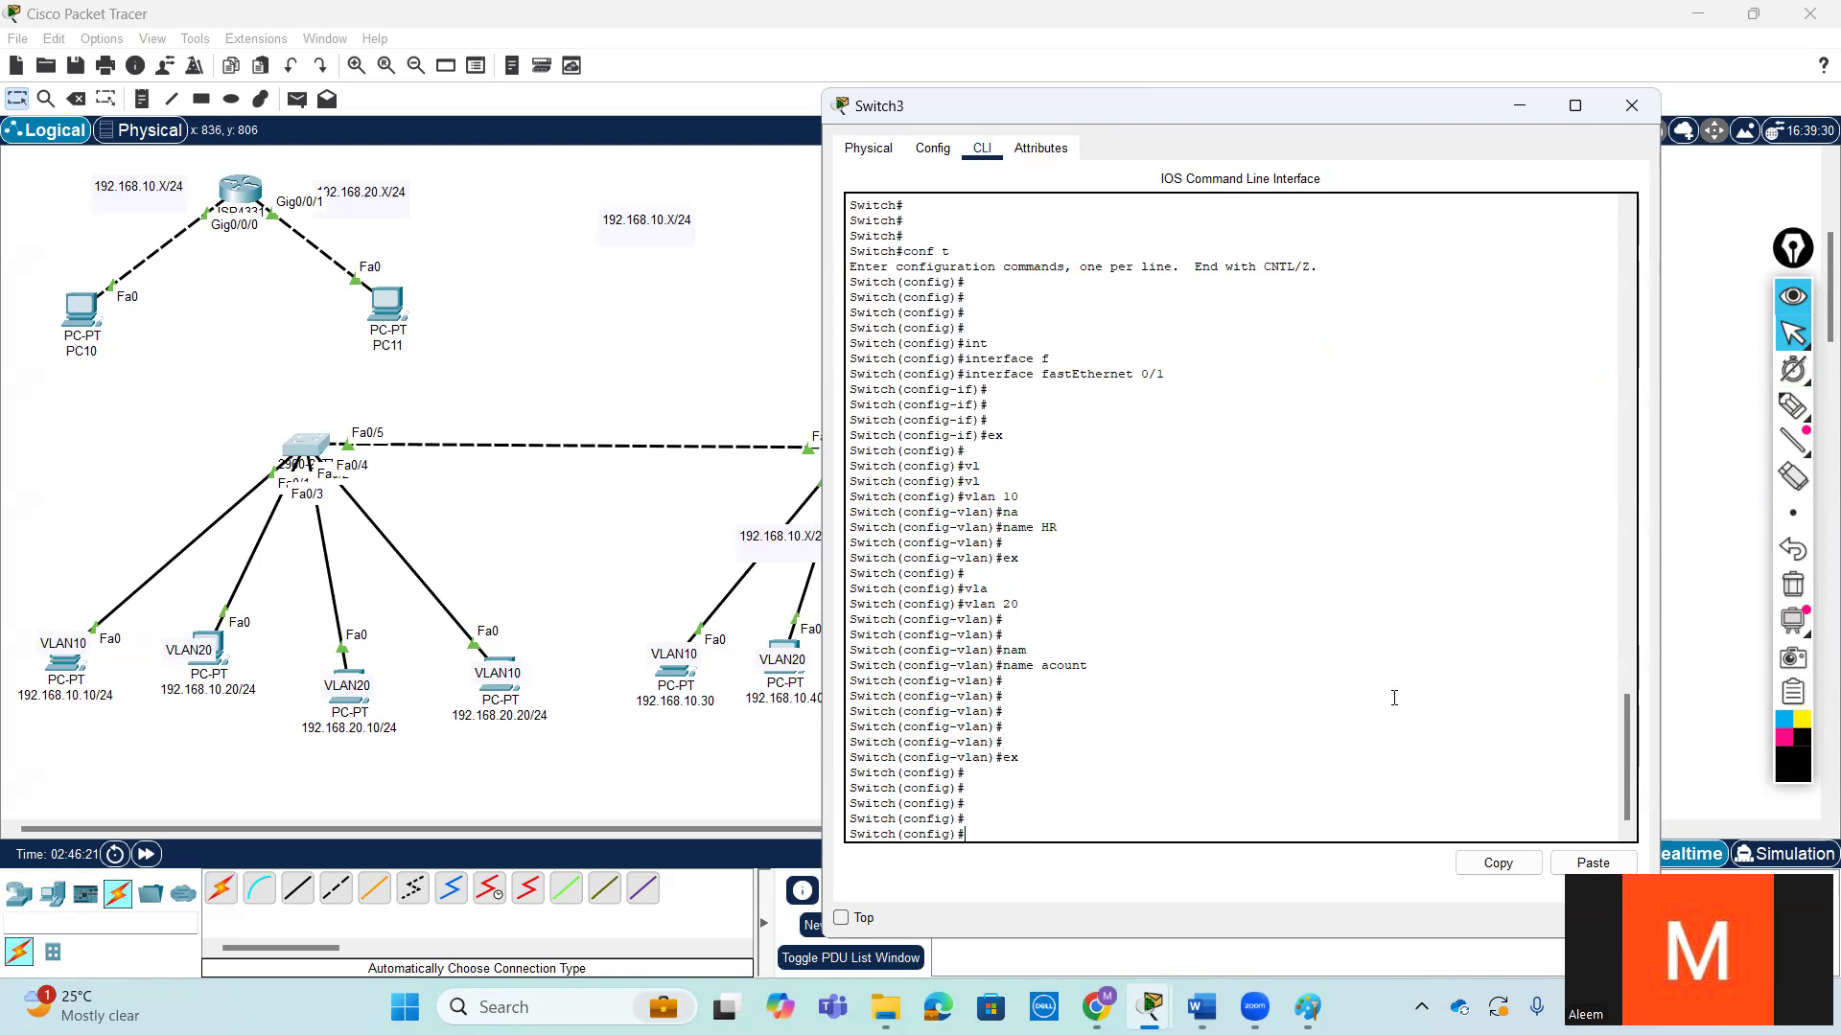
{"action": "key", "text": "Return"}
{"action": "key", "text": "Return"}
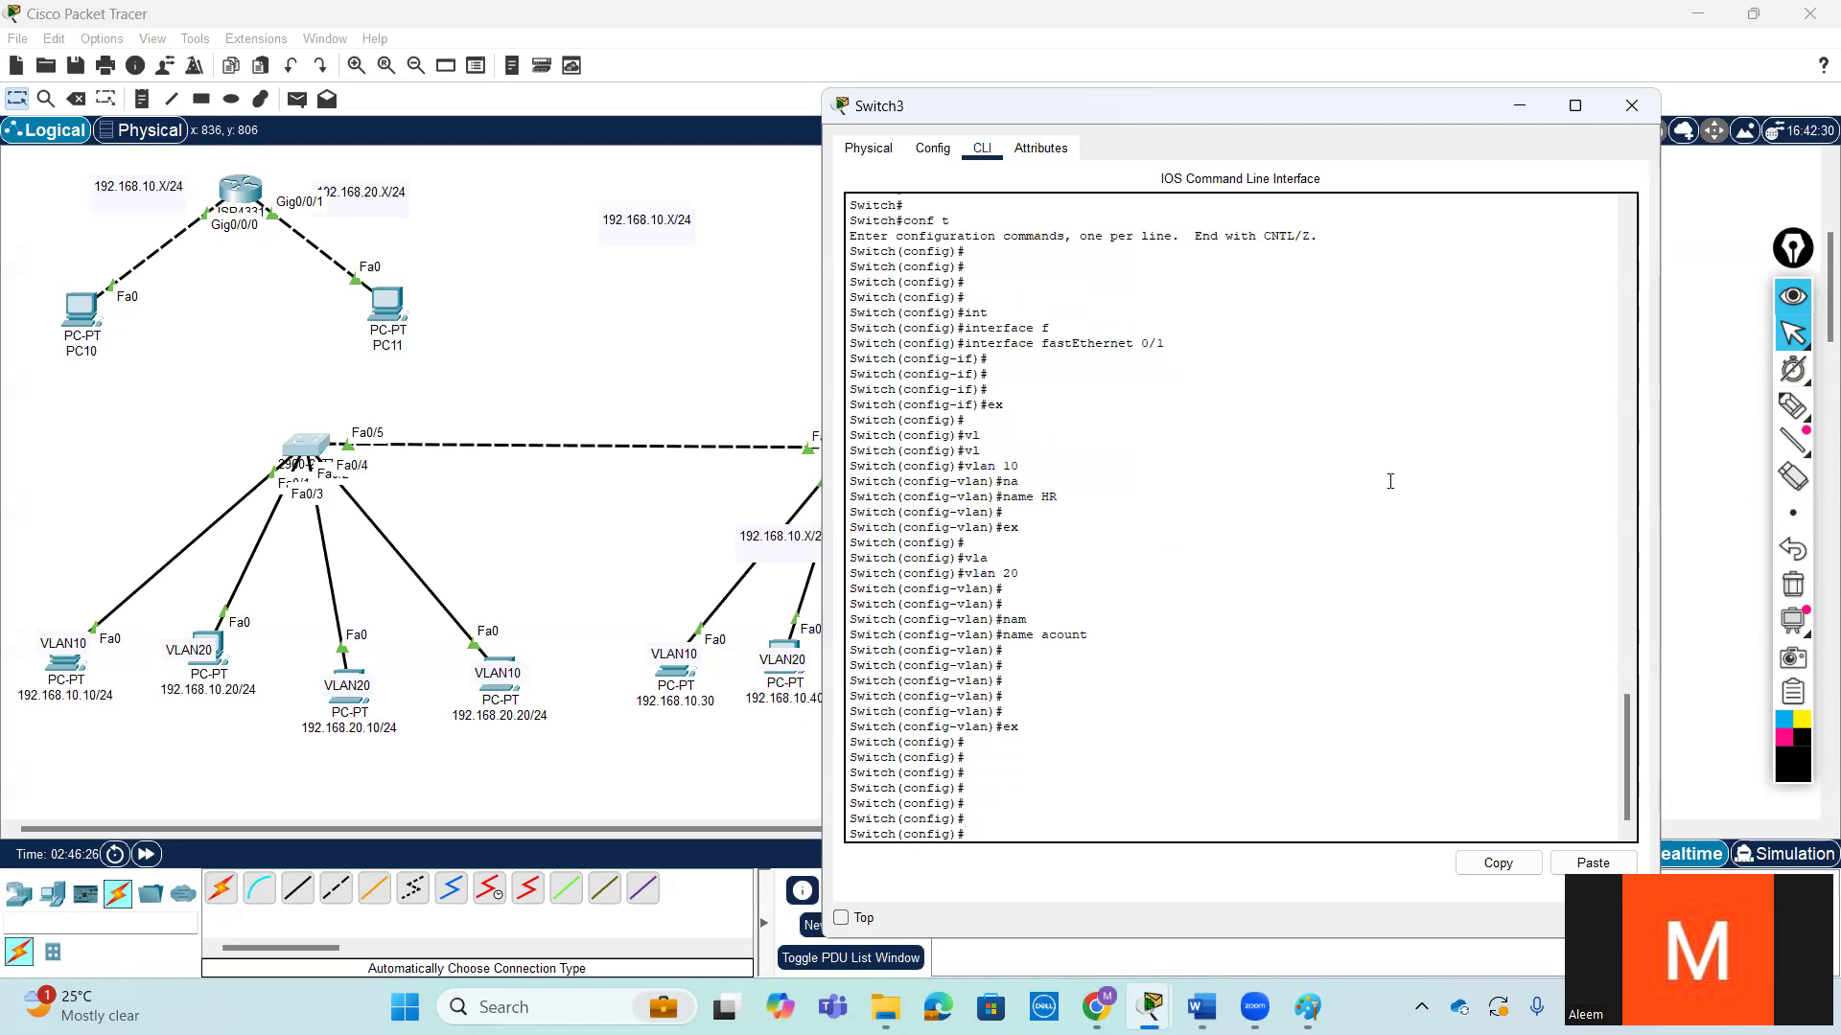
- Leave configuration mode on Switch3 and list its VLANs with show vlan brief
{"action": "key", "text": "ctrl+z"}
{"action": "key", "text": "Return"}
{"action": "key", "text": "Return"}
{"action": "key", "text": "Return"}
{"action": "key", "text": "Return"}
{"action": "type", "text": "sh"}
{"action": "key", "text": "Tab"}
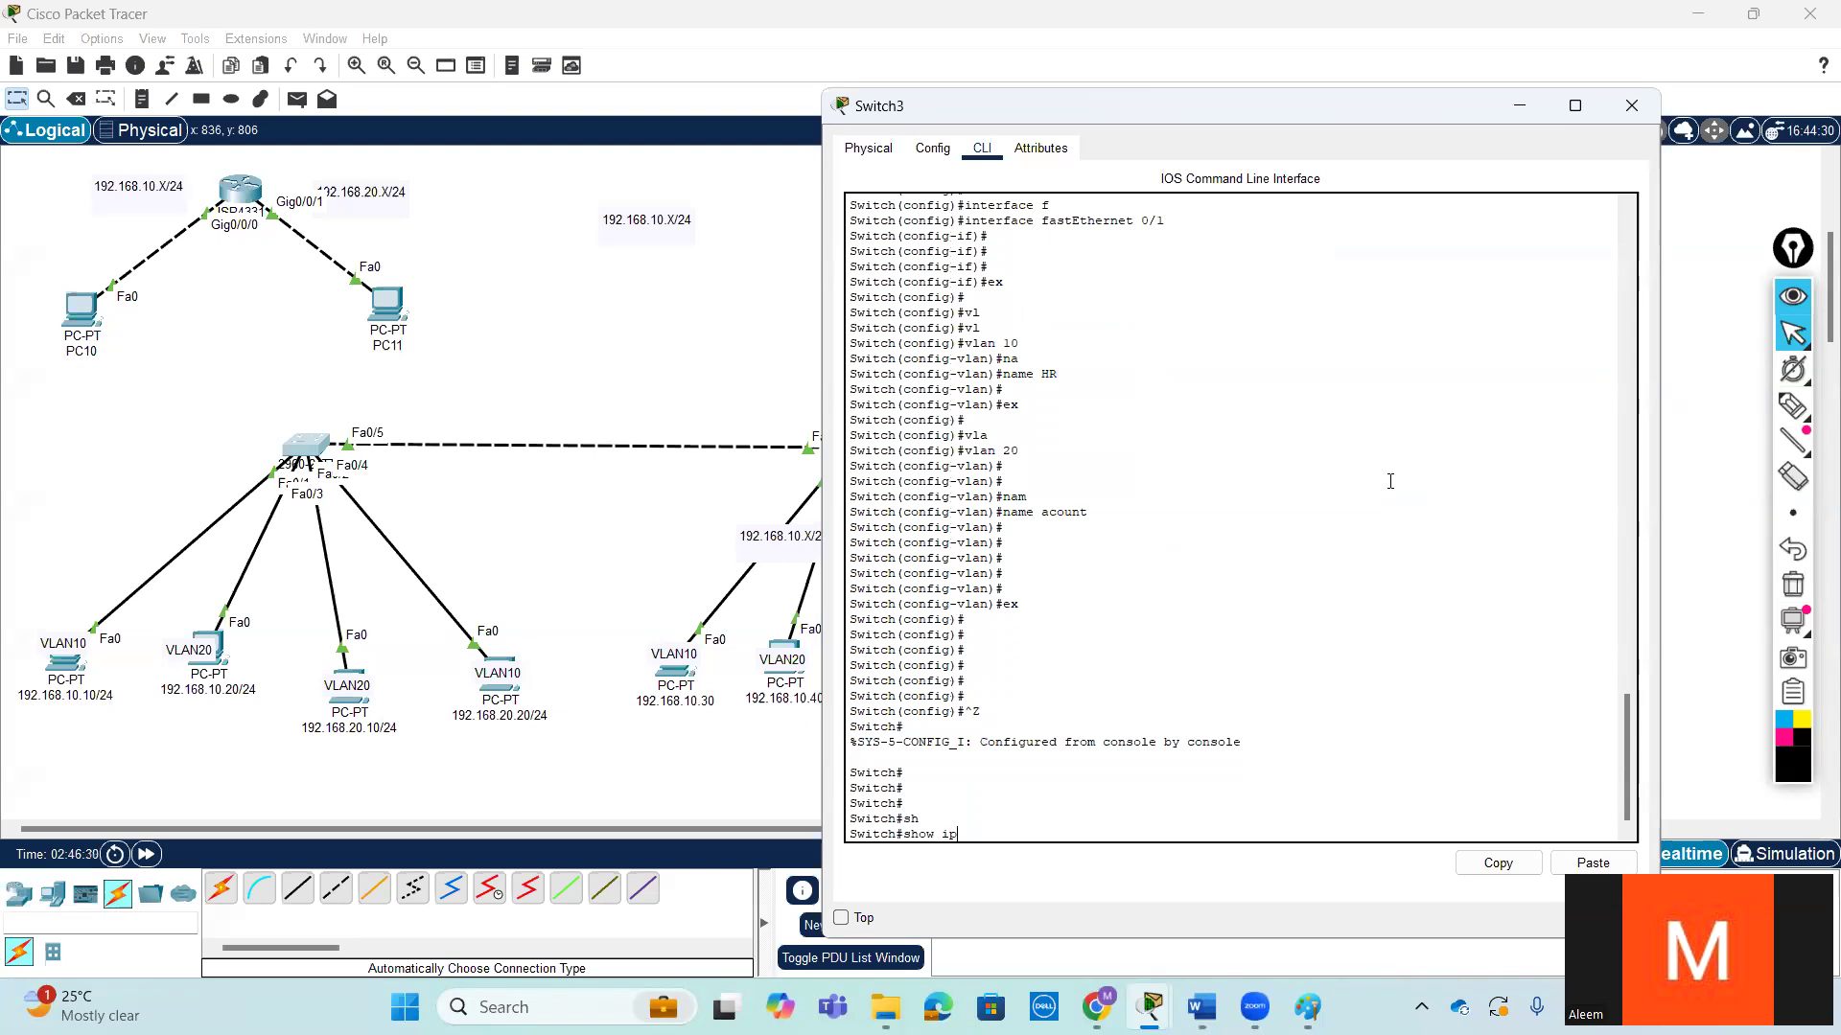
{"action": "type", "text": "vl"}
{"action": "key", "text": "Tab"}
{"action": "type", "text": "br"}
{"action": "key", "text": "Tab"}
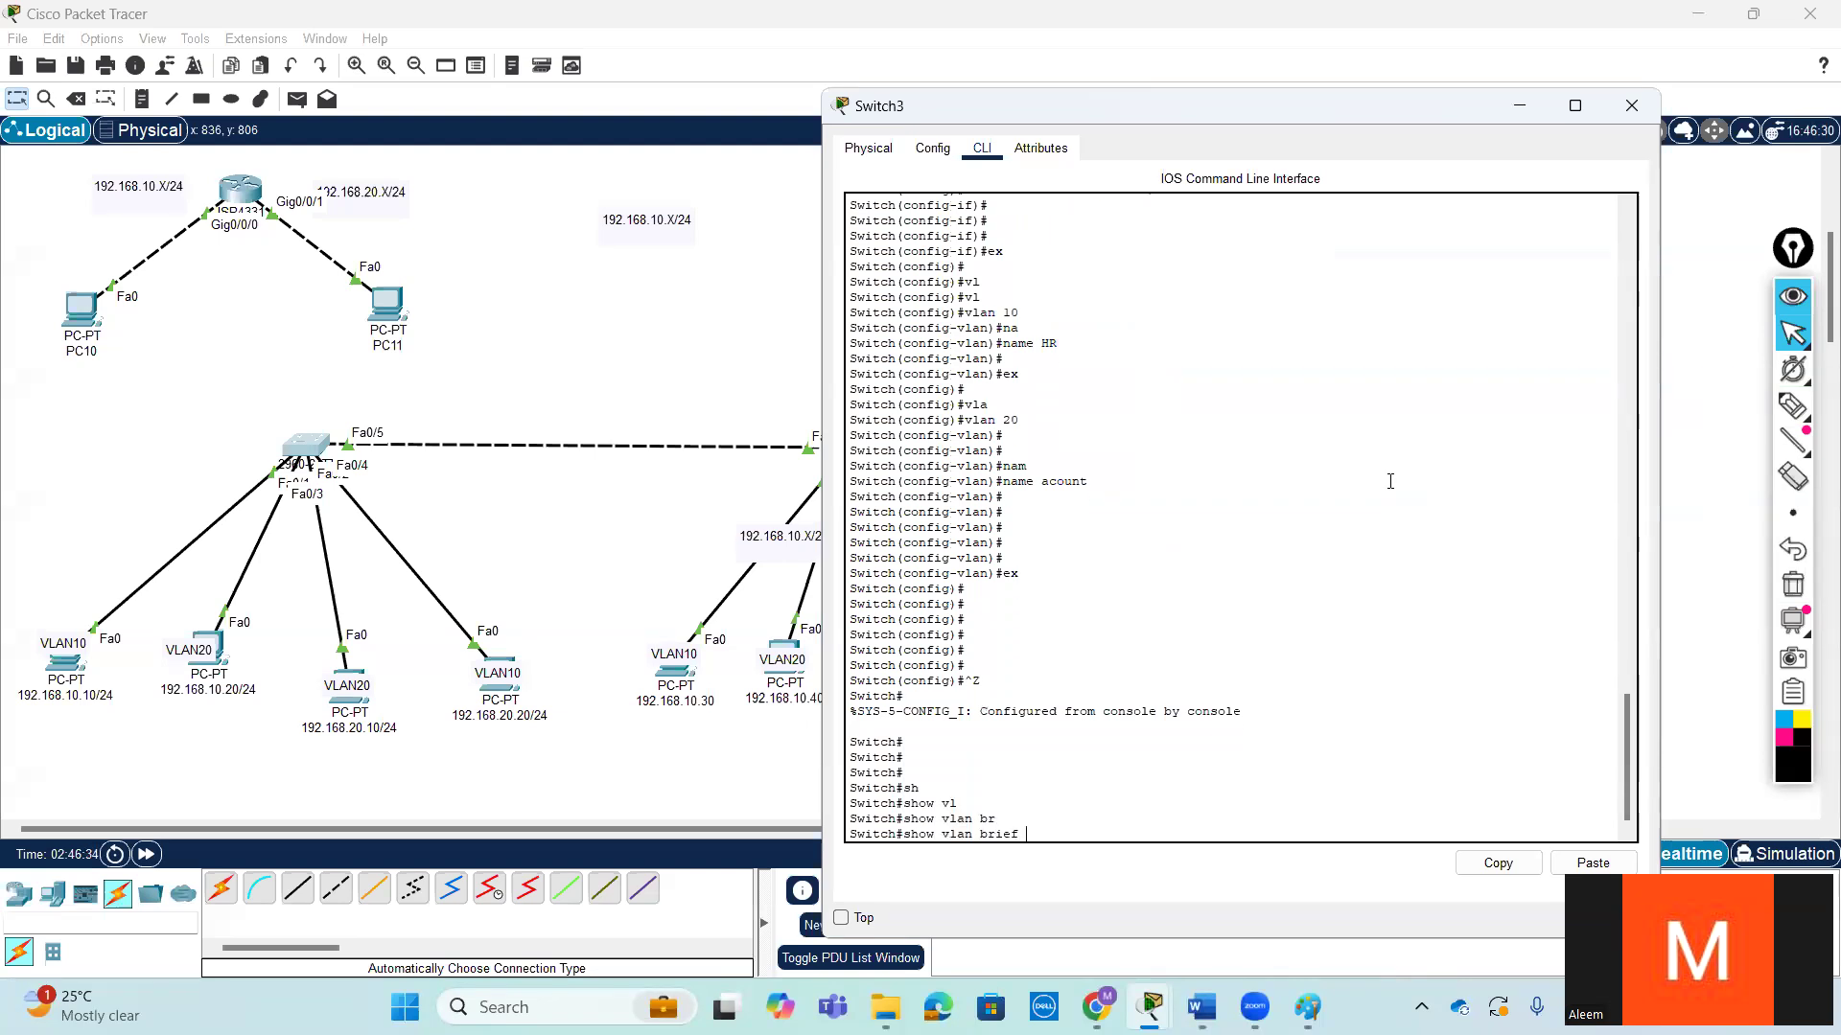
{"action": "key", "text": "Return"}
{"action": "key", "text": "Return"}
{"action": "key", "text": "Return"}
{"action": "key", "text": "Return"}
{"action": "key", "text": "Return"}
{"action": "key", "text": "Return"}
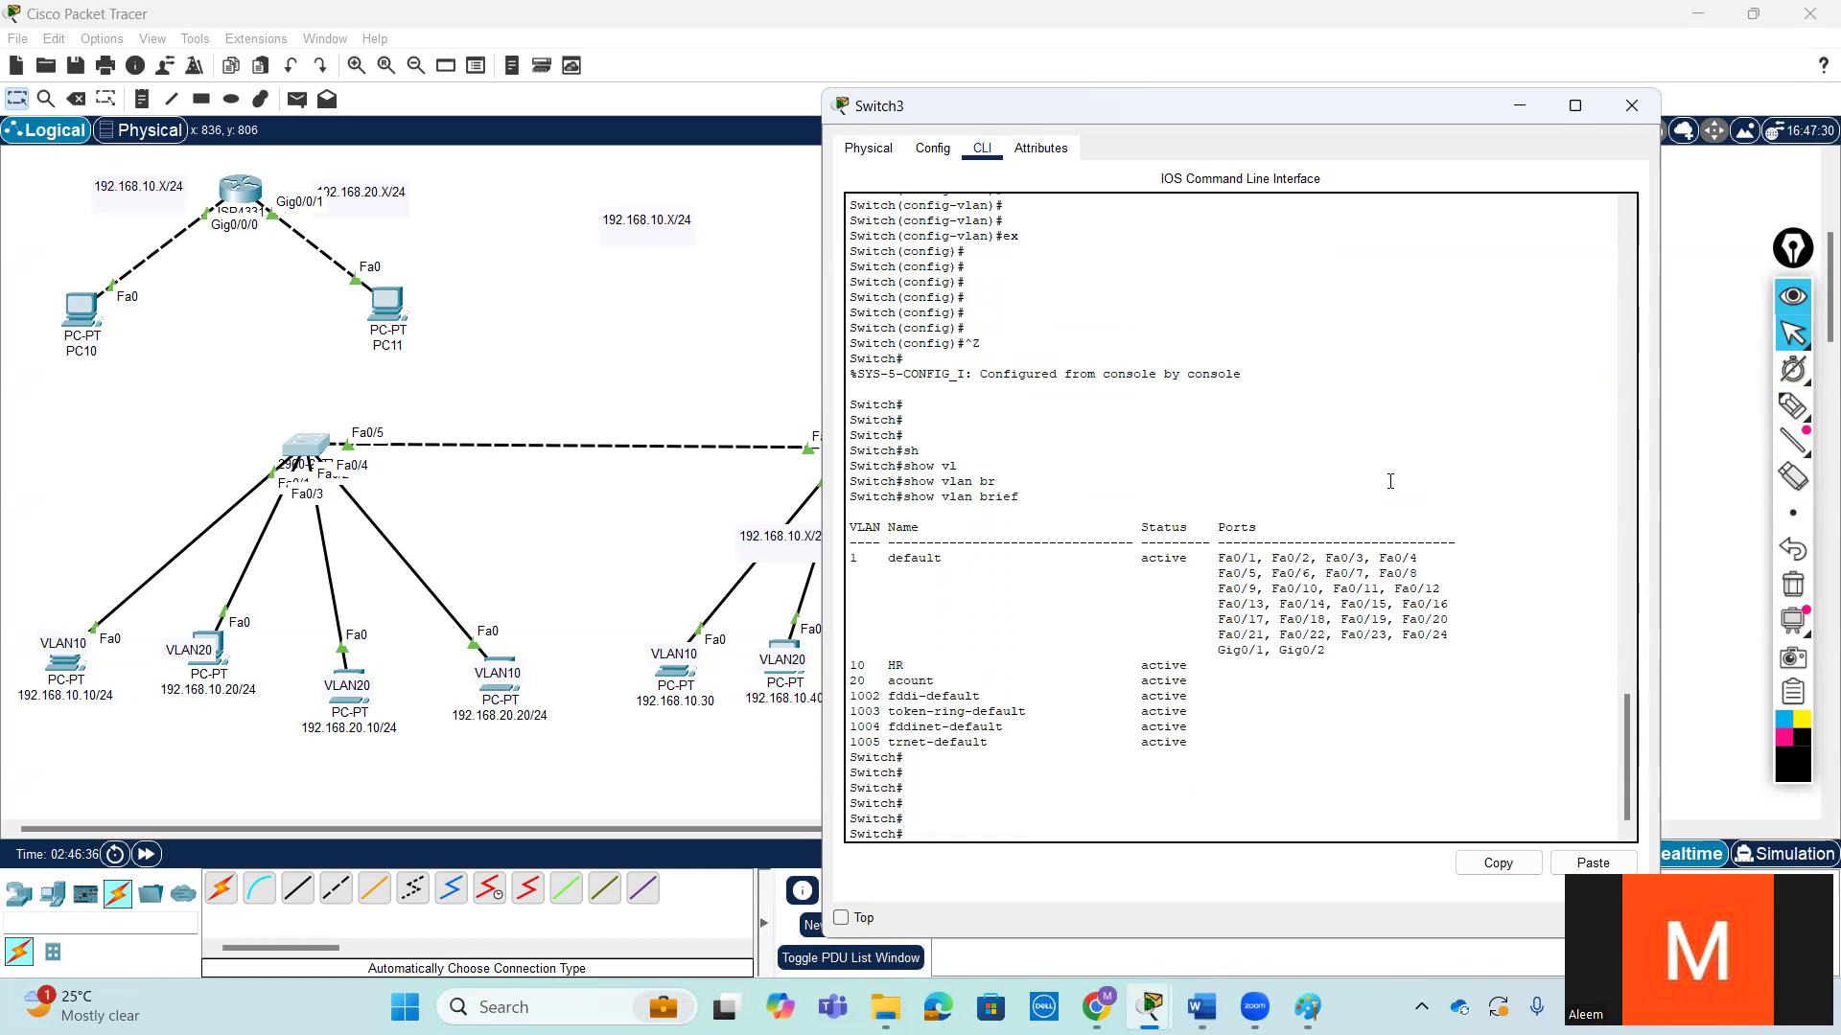
{"action": "key", "text": "Return"}
{"action": "key", "text": "Return"}
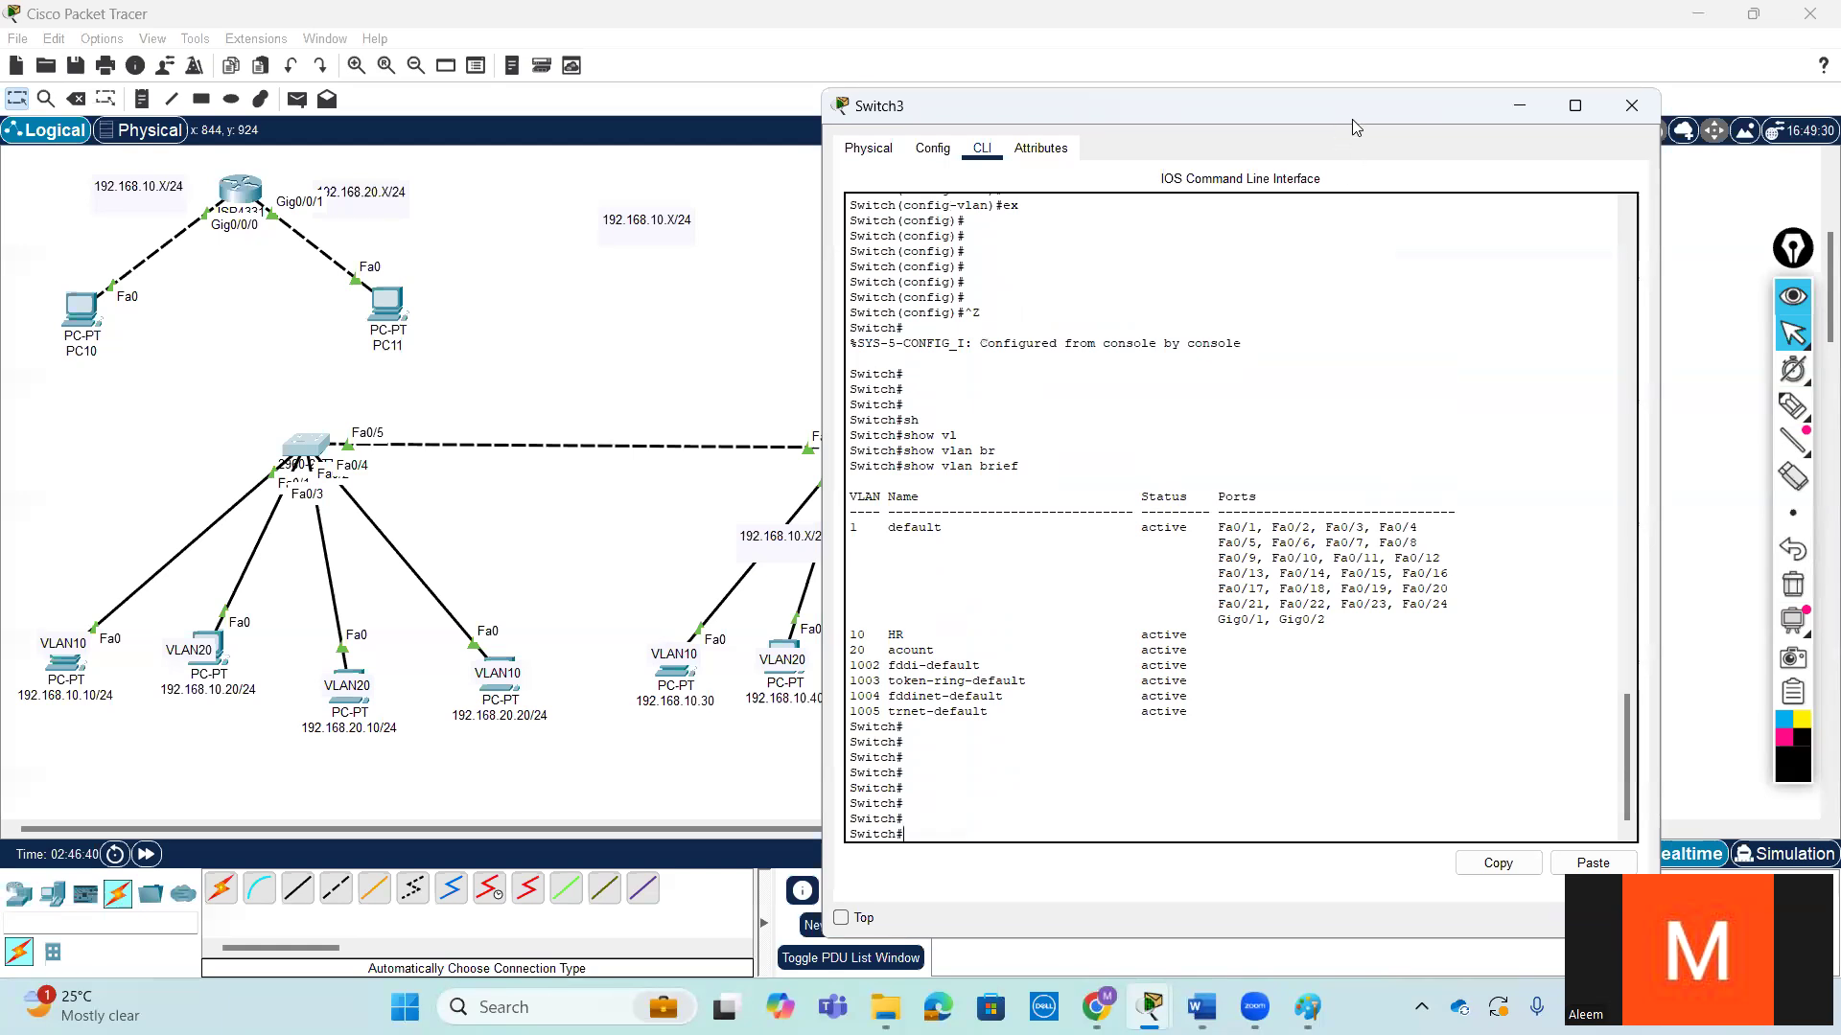
- Minimize the Switch3 window, open Switch4's command line, and move its window aside to uncover the topology
{"action": "left_click", "coordinate": [1526, 109]}
{"action": "left_click", "coordinate": [873, 473]}
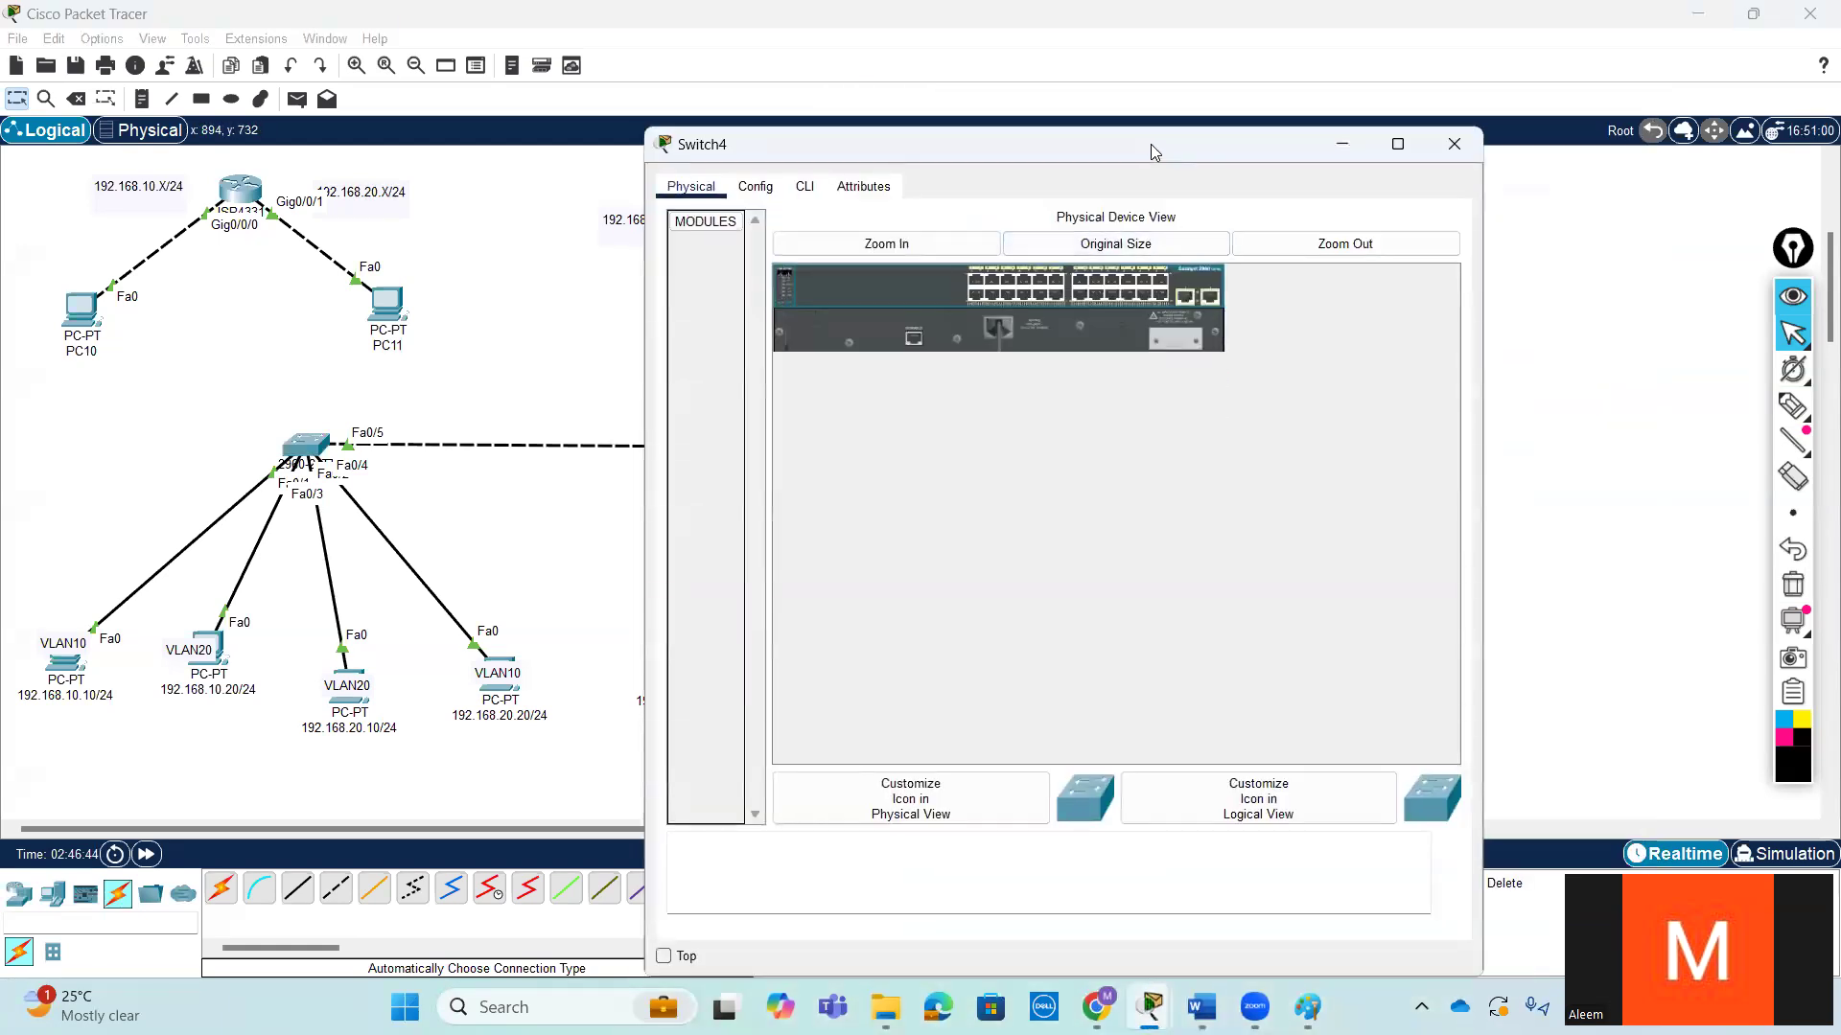
{"action": "left_click_drag", "start_coordinate": [1151, 144], "coordinate": [1429, 97]}
{"action": "left_click", "coordinate": [1082, 139]}
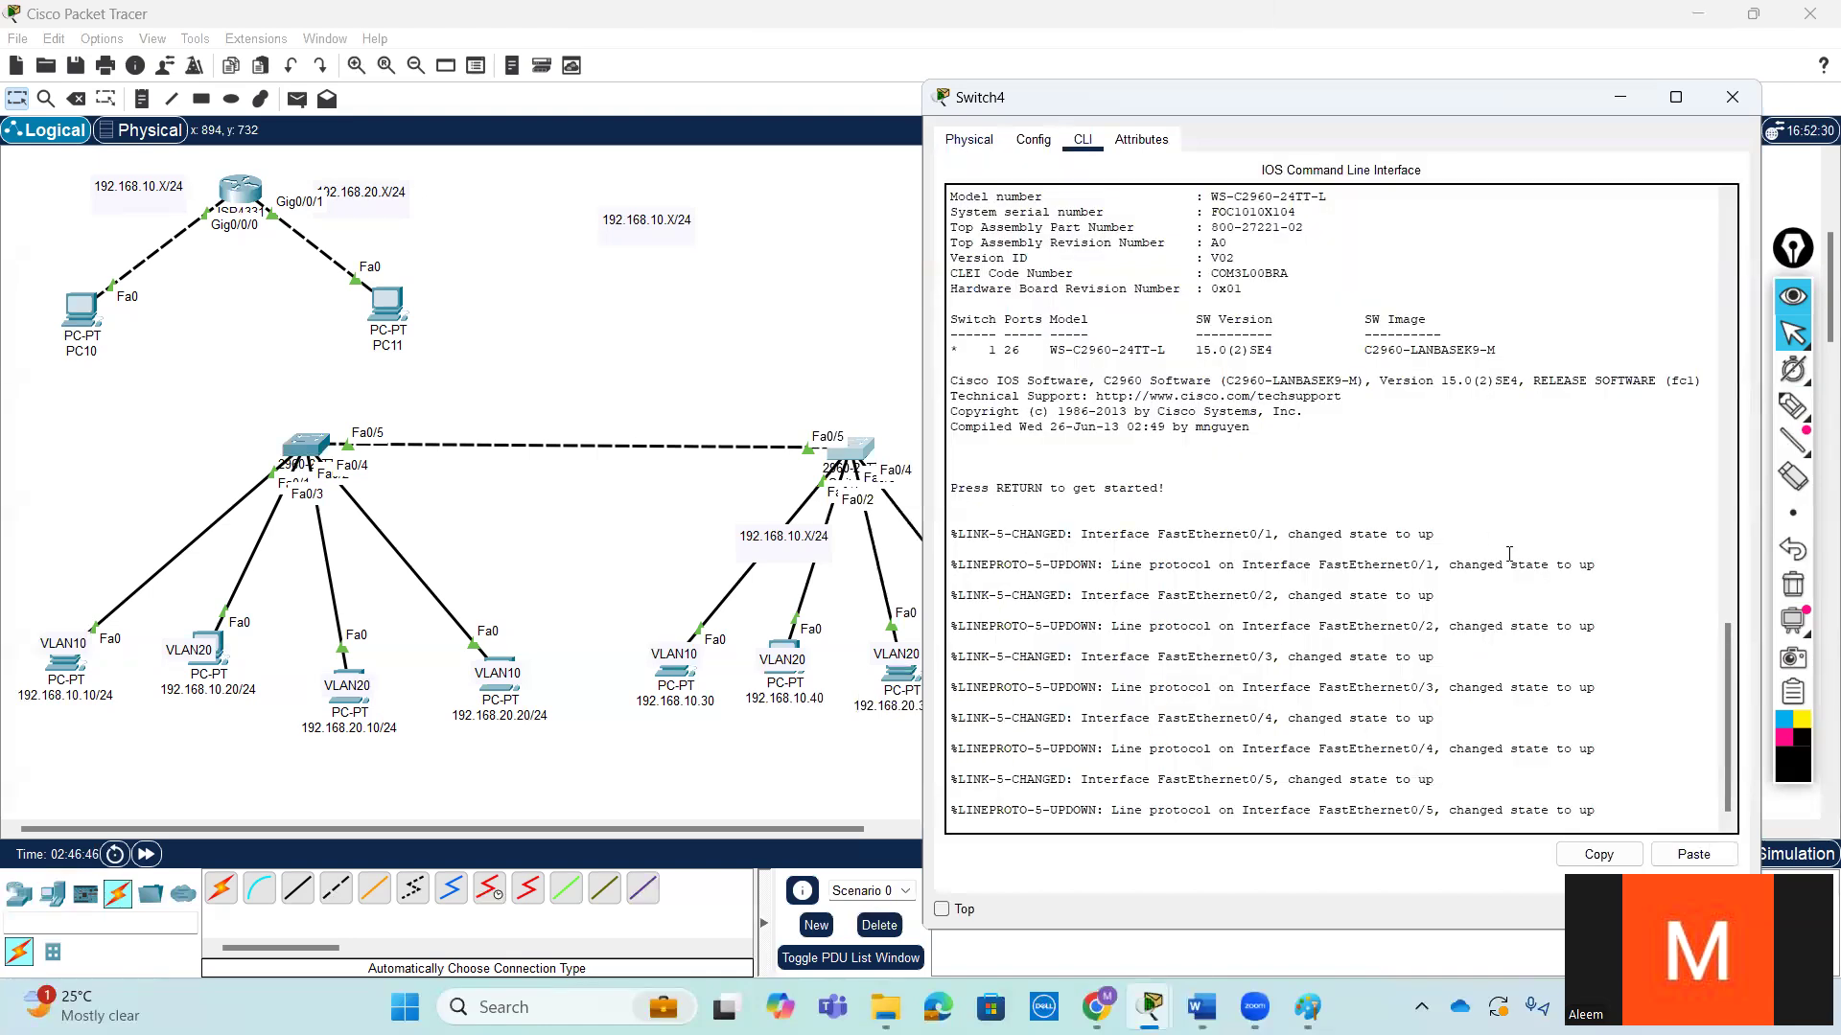
- Enter privileged mode with en and global configuration mode with conf t on Switch4
{"action": "key", "text": "Return"}
{"action": "key", "text": "Return"}
{"action": "type", "text": "en"}
{"action": "key", "text": "Return"}
{"action": "key", "text": "Return"}
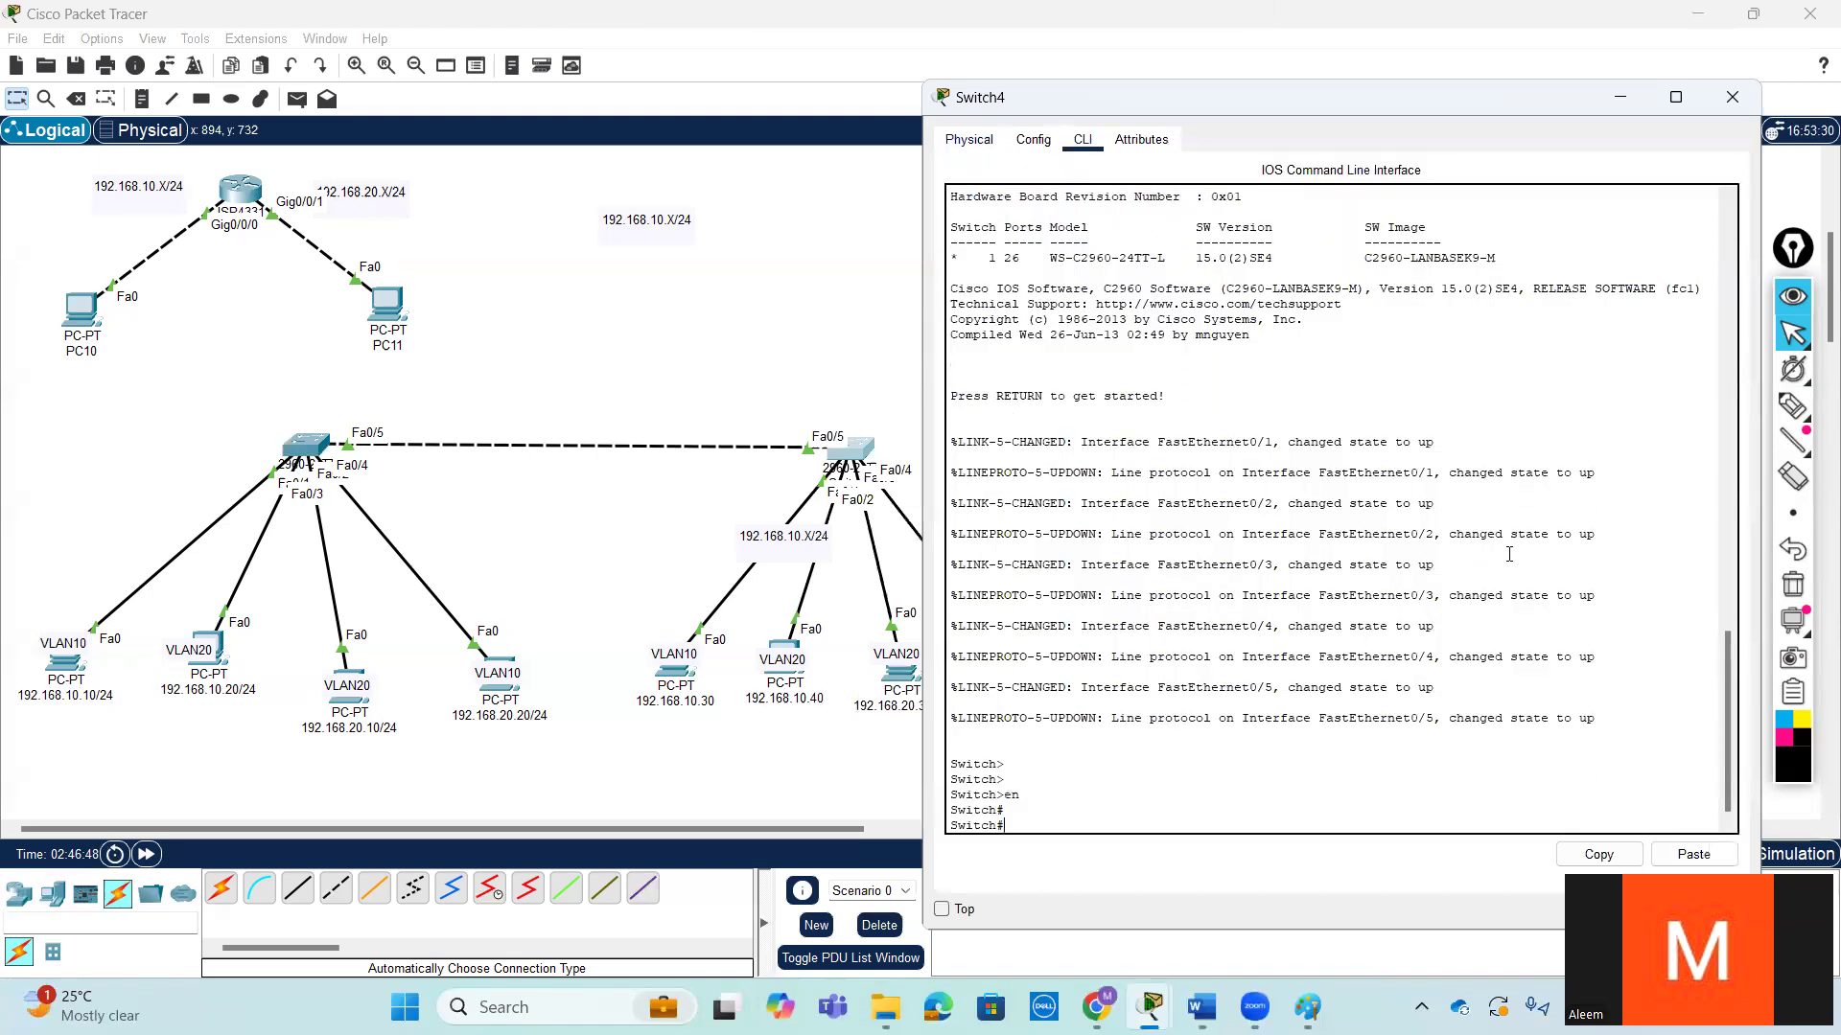
{"action": "key", "text": "Return"}
{"action": "type", "text": "conf"}
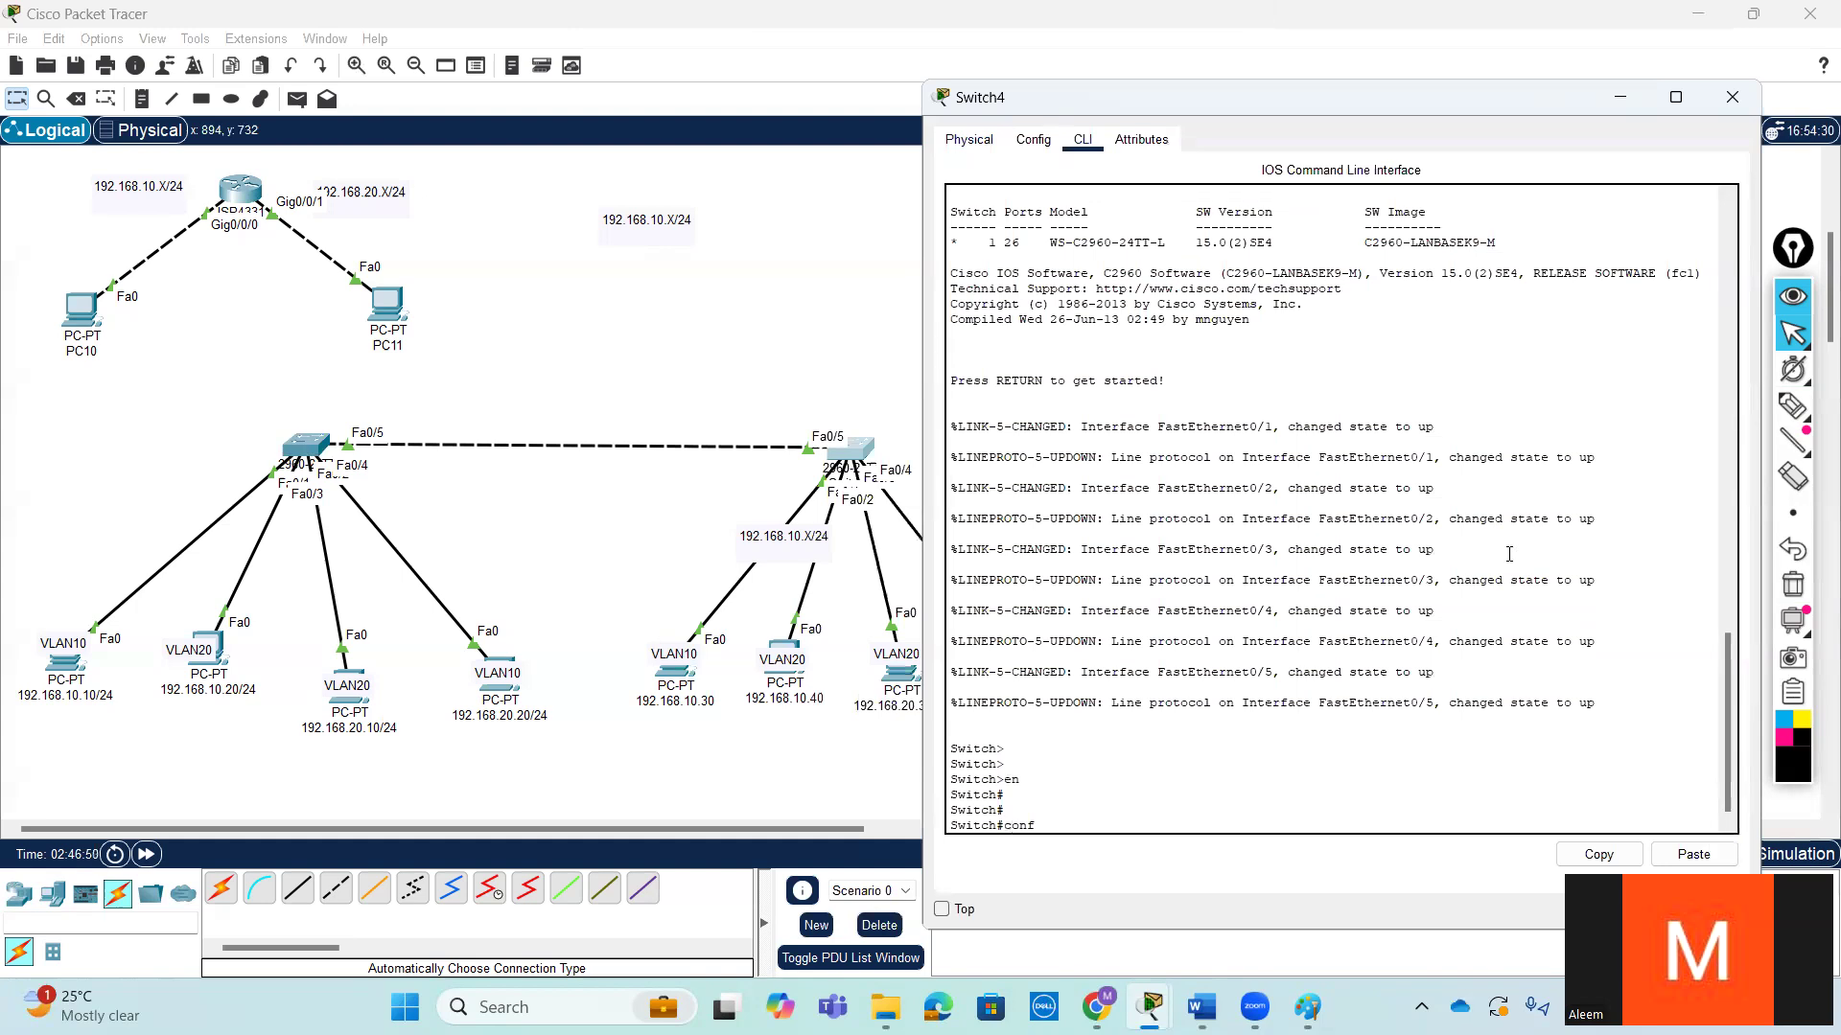
{"action": "type", "text": " t"}
{"action": "key", "text": "Return"}
{"action": "key", "text": "Return"}
{"action": "key", "text": "Return"}
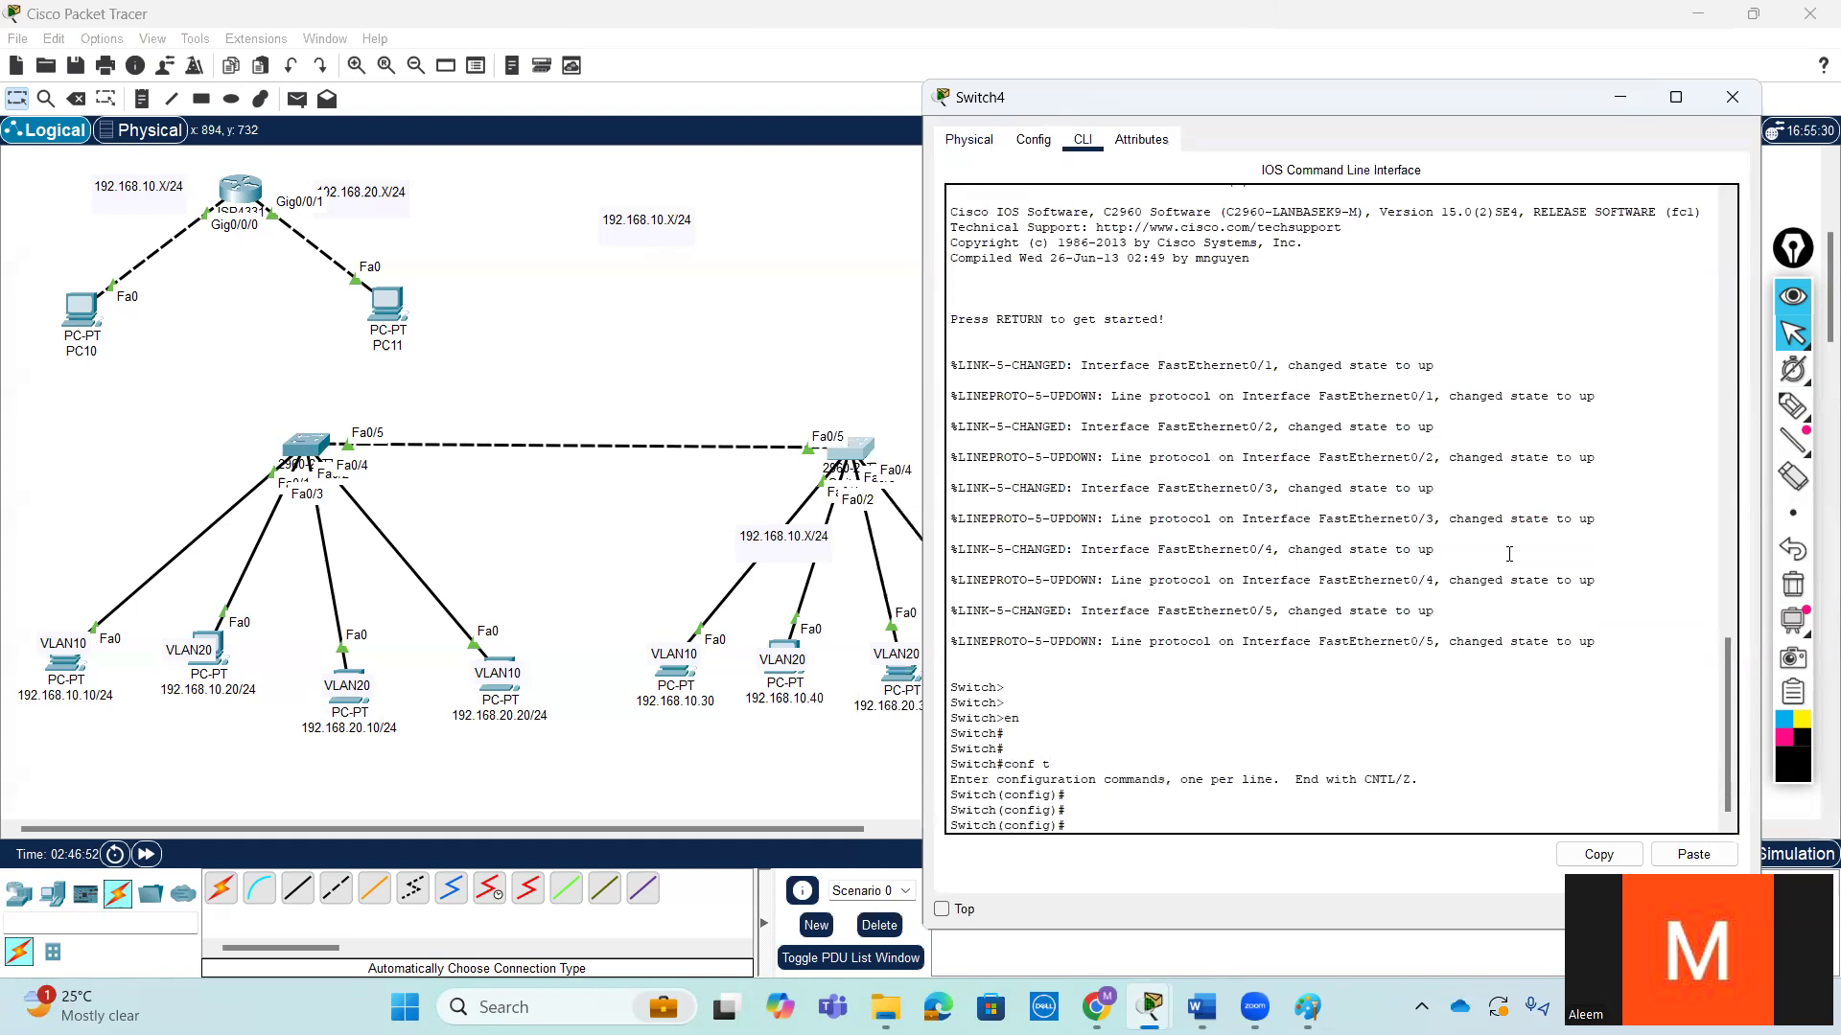
- Create VLAN 10 on Switch4 with the vlan 10 command
{"action": "type", "text": "vl"}
{"action": "key", "text": "Tab"}
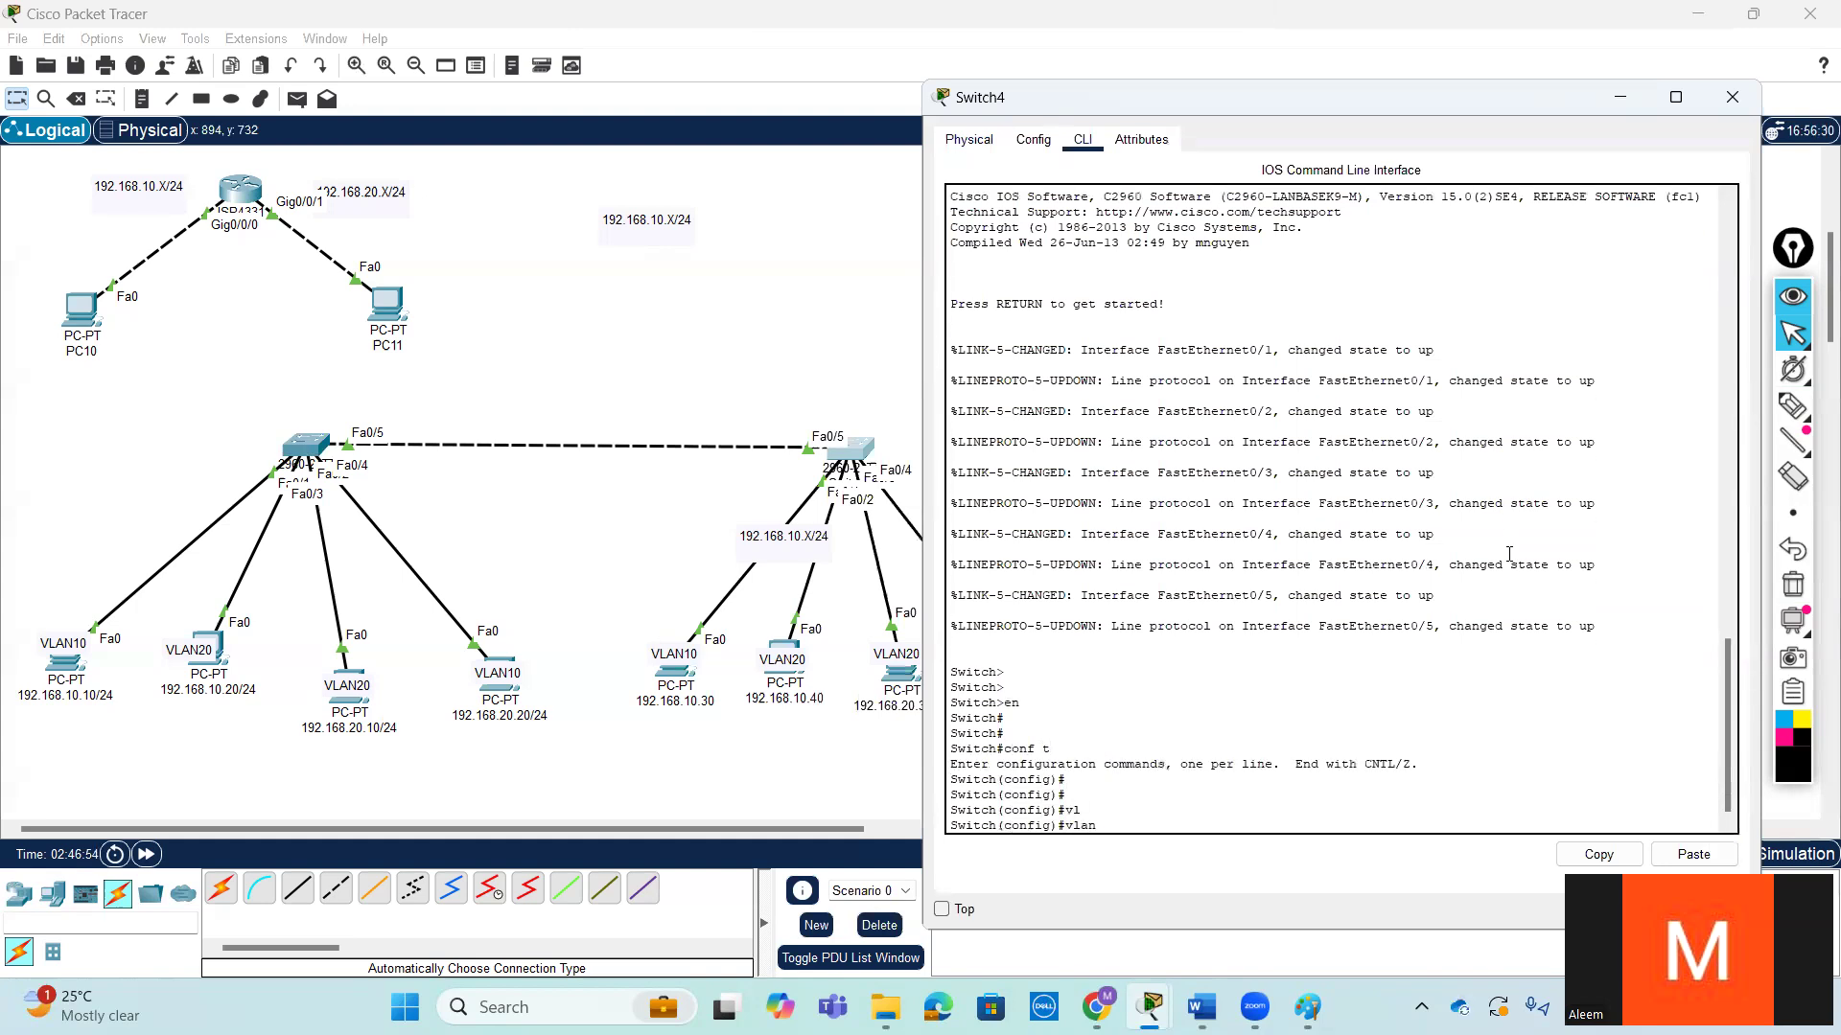
{"action": "type", "text": "10"}
{"action": "key", "text": "Return"}
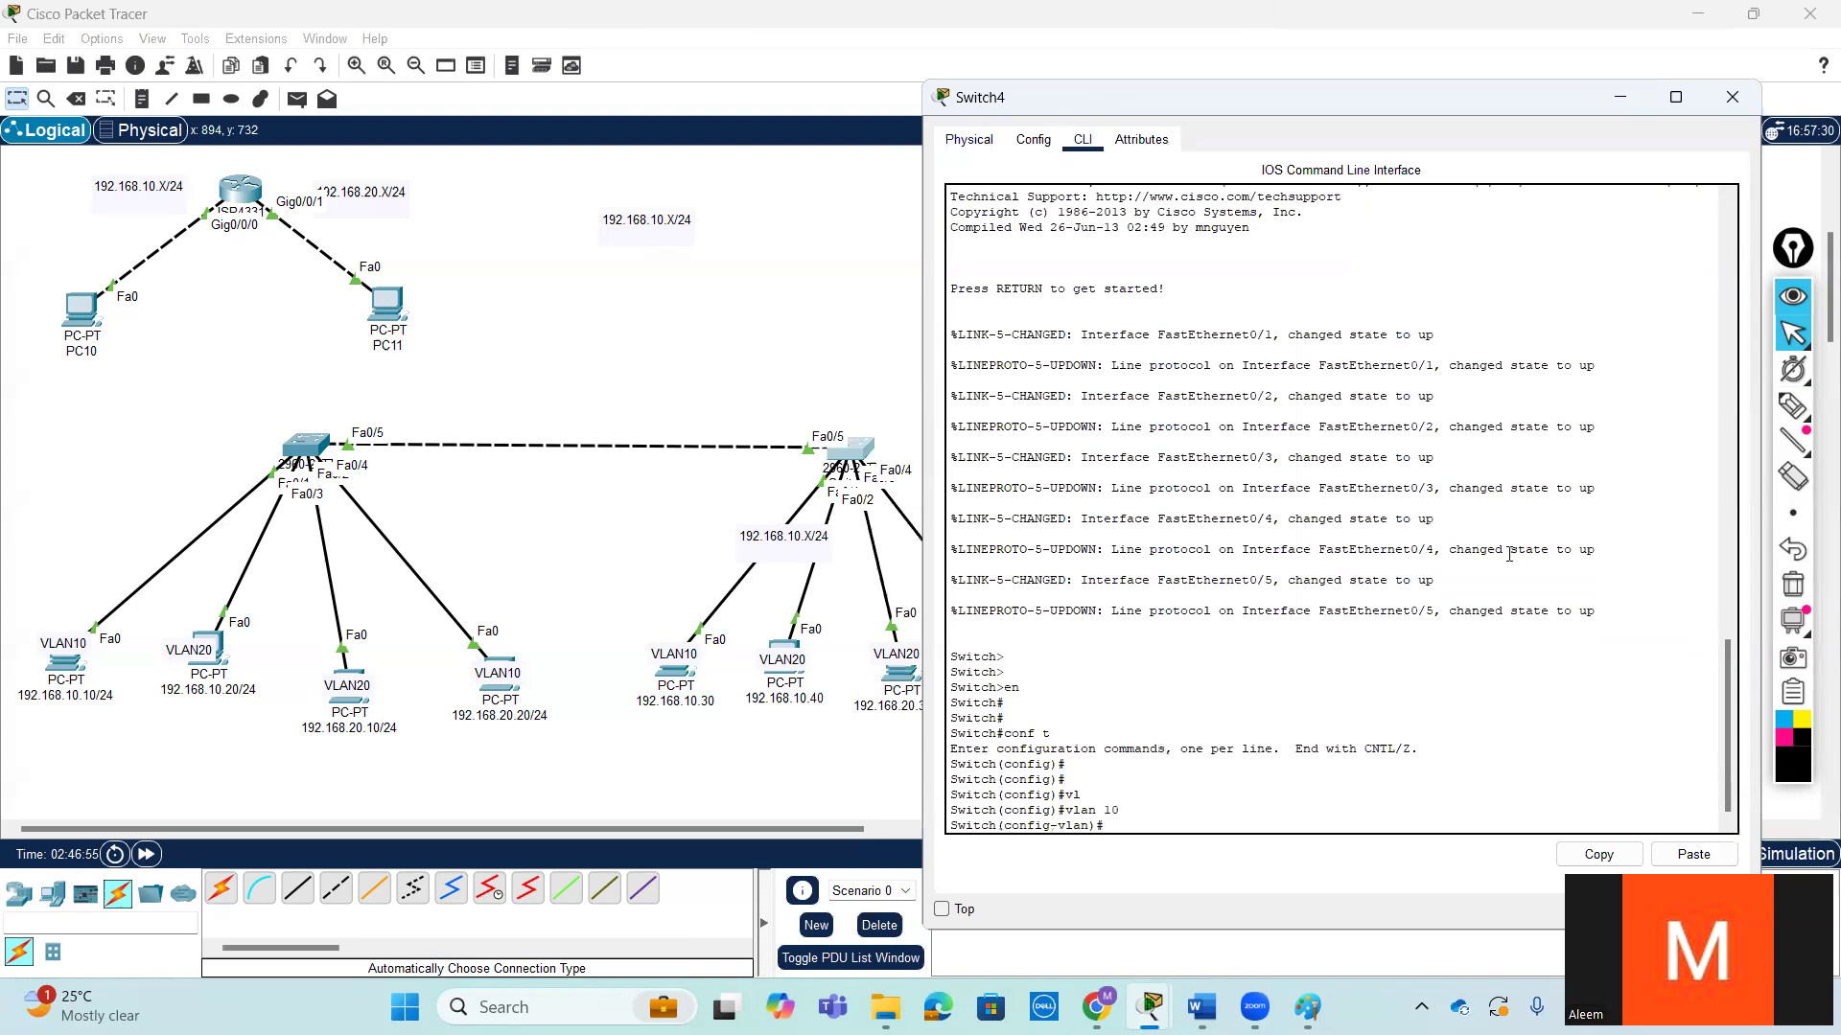
{"action": "key", "text": "Return"}
{"action": "key", "text": "Return"}
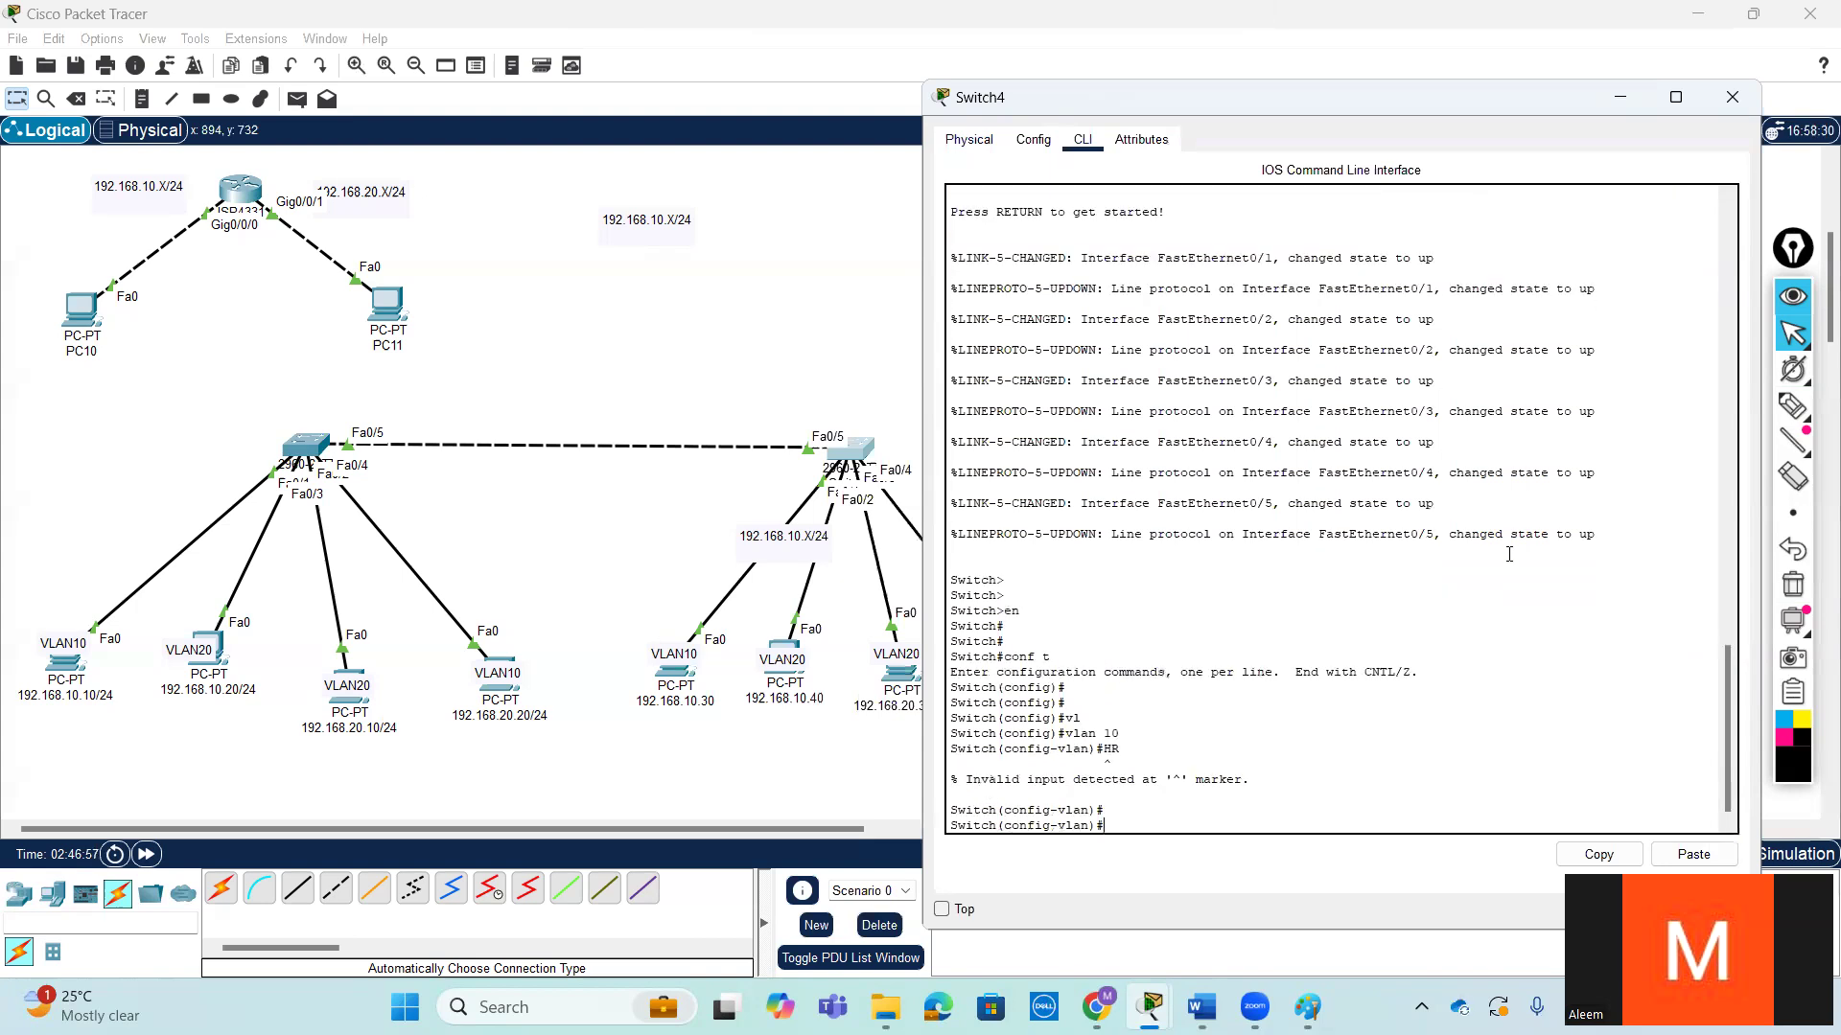
- Name Switch4's VLAN 10 HR and return to global configuration mode
{"action": "type", "text": "n"}
{"action": "key", "text": "Tab"}
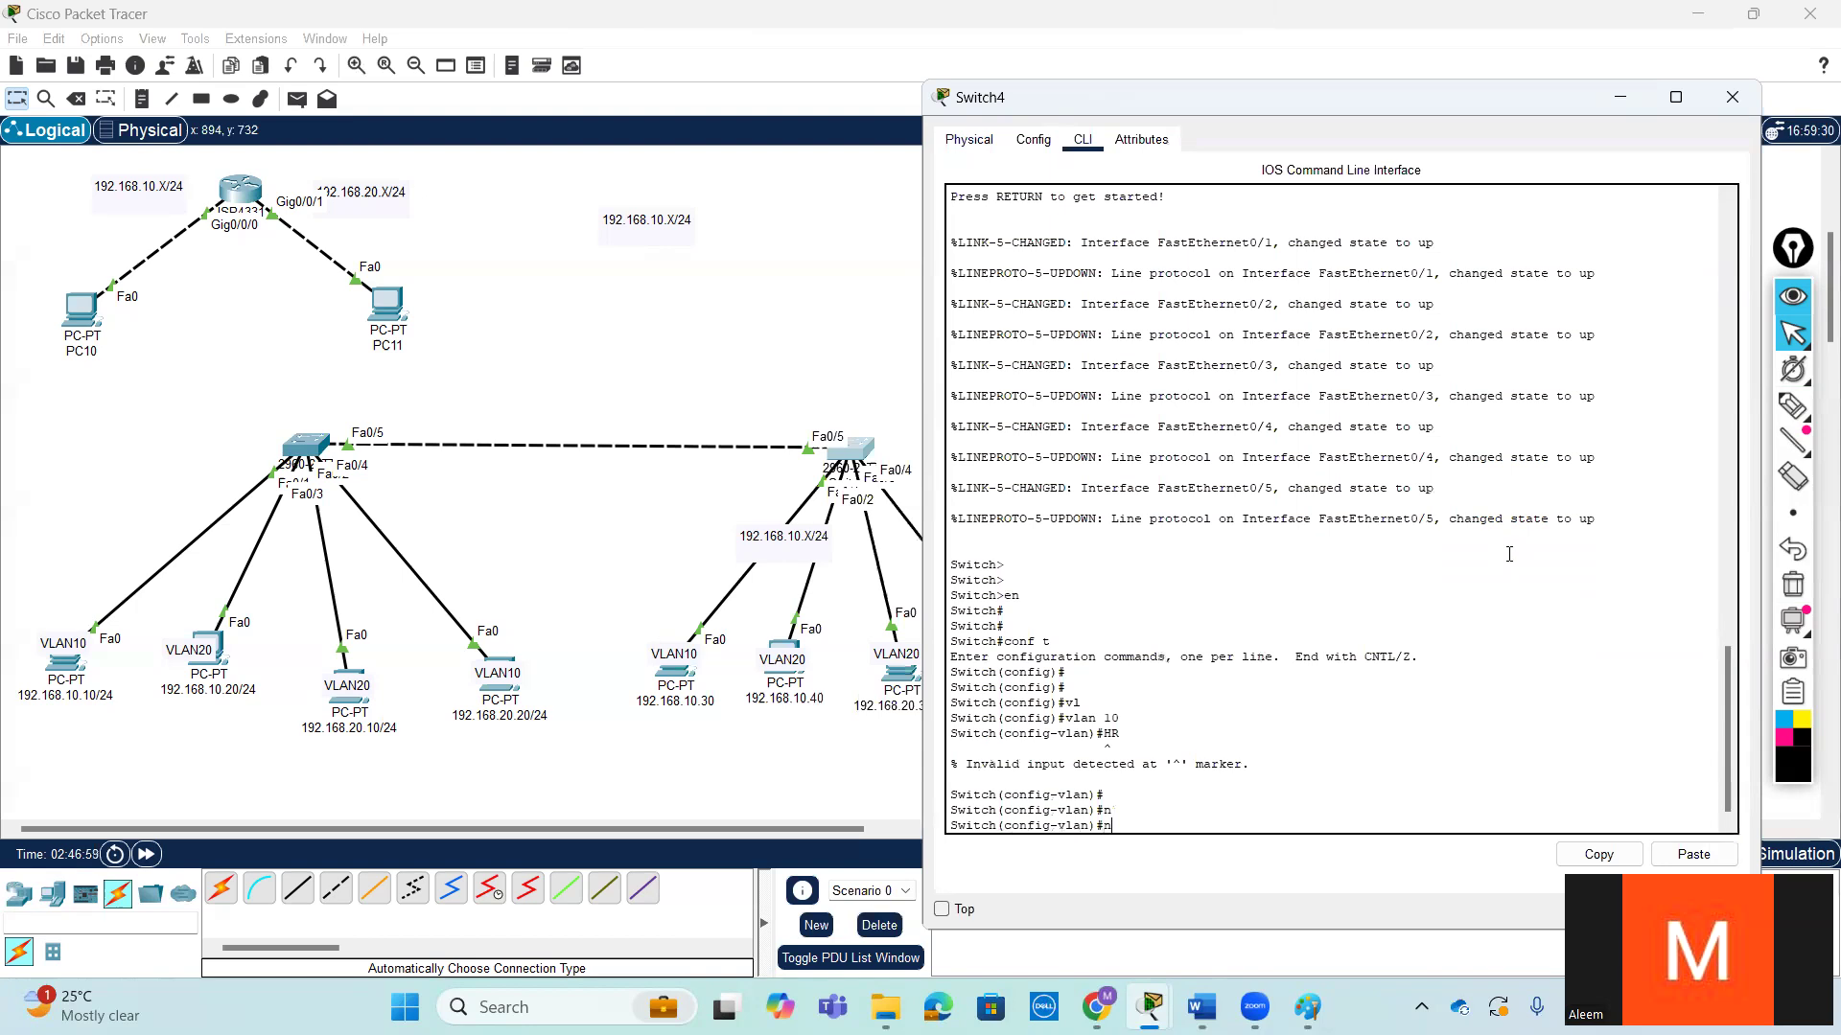
{"action": "type", "text": "a"}
{"action": "key", "text": "Tab"}
{"action": "type", "text": "HR"}
{"action": "key", "text": "Return"}
{"action": "key", "text": "Return"}
{"action": "key", "text": "Return"}
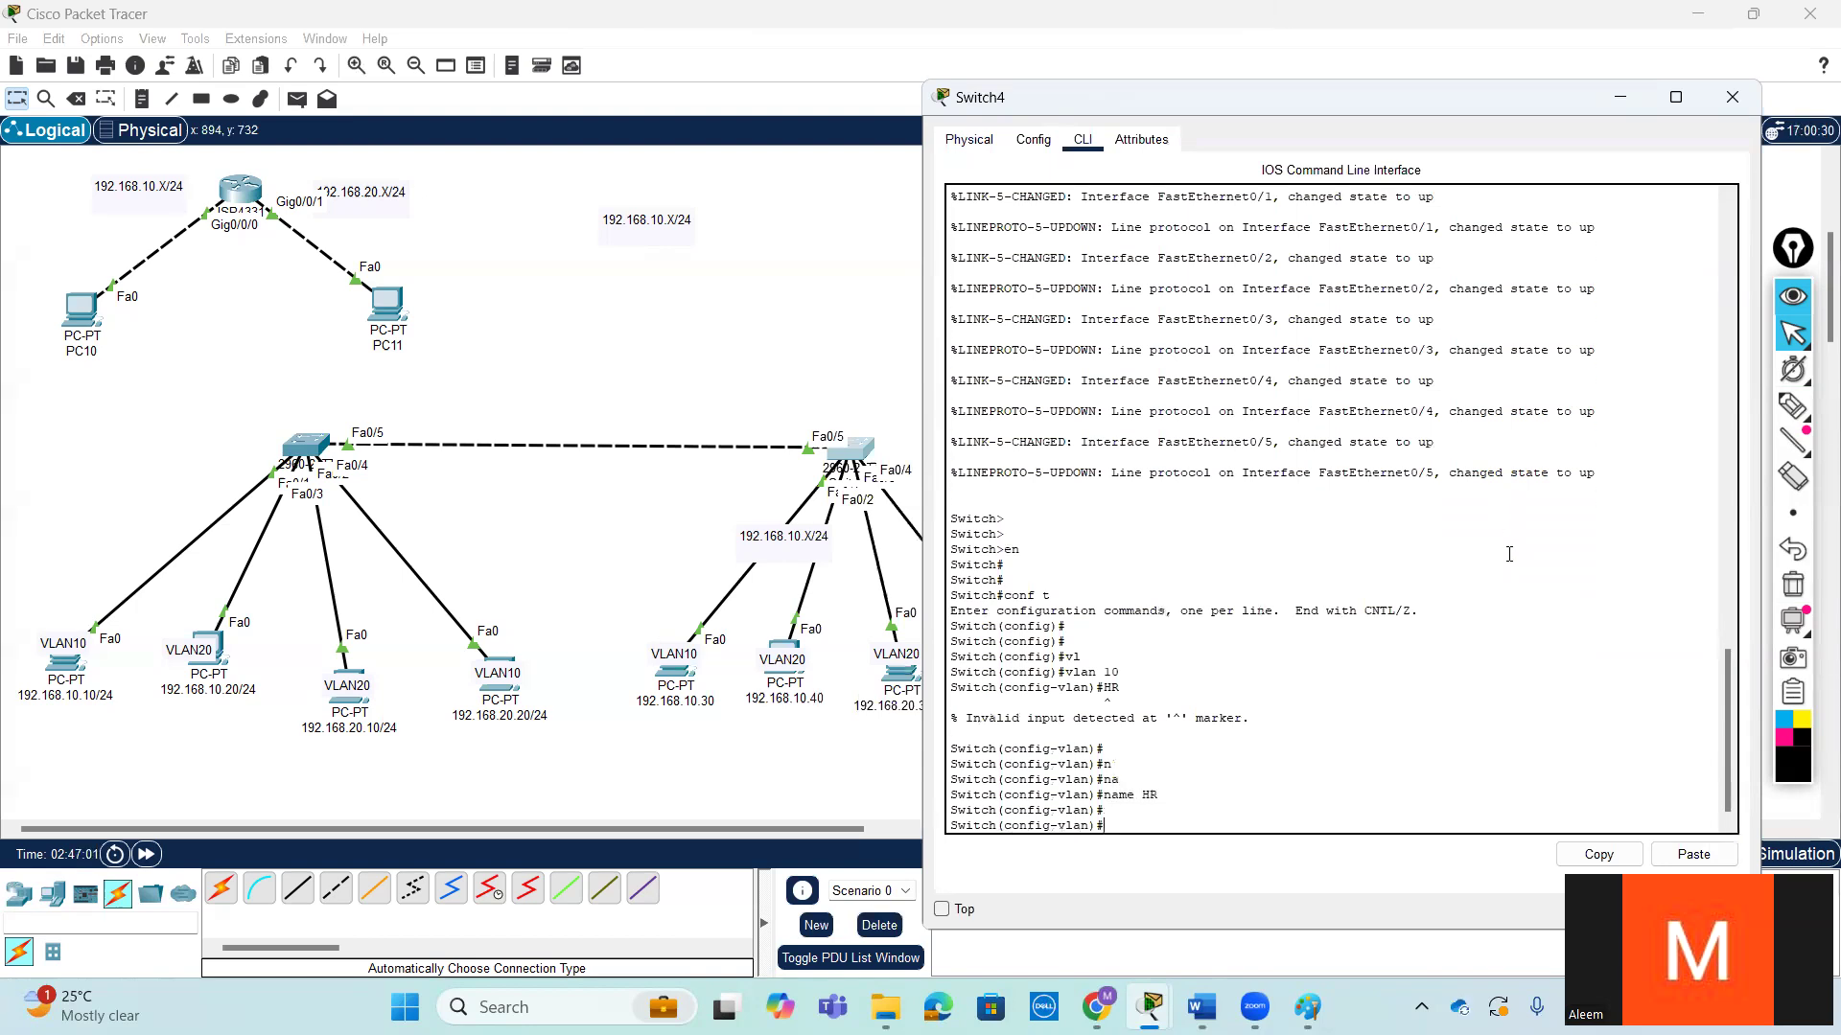
{"action": "type", "text": "ex"}
{"action": "key", "text": "Return"}
{"action": "key", "text": "Return"}
{"action": "key", "text": "Return"}
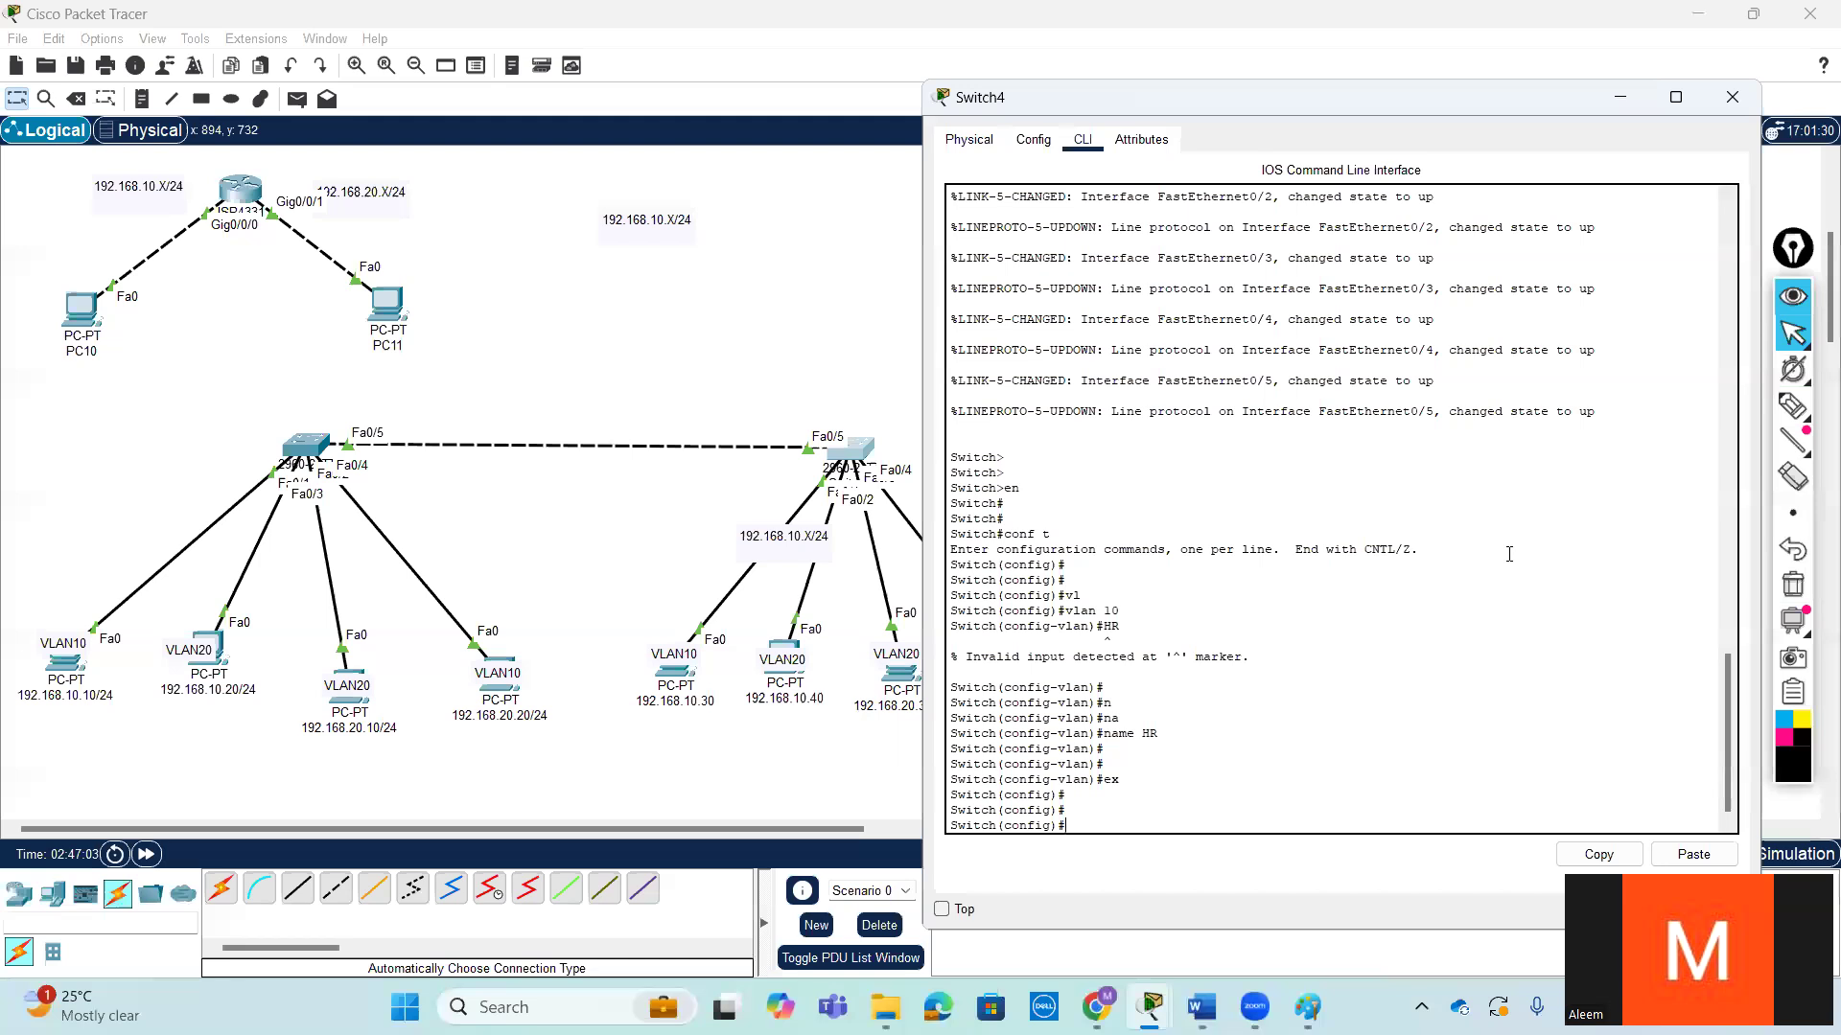
- Create VLAN 20 on Switch4 with the vlan 20 command
{"action": "type", "text": "vl"}
{"action": "key", "text": "Tab"}
{"action": "type", "text": "20"}
{"action": "key", "text": "Return"}
{"action": "key", "text": "Return"}
{"action": "key", "text": "Return"}
{"action": "key", "text": "Return"}
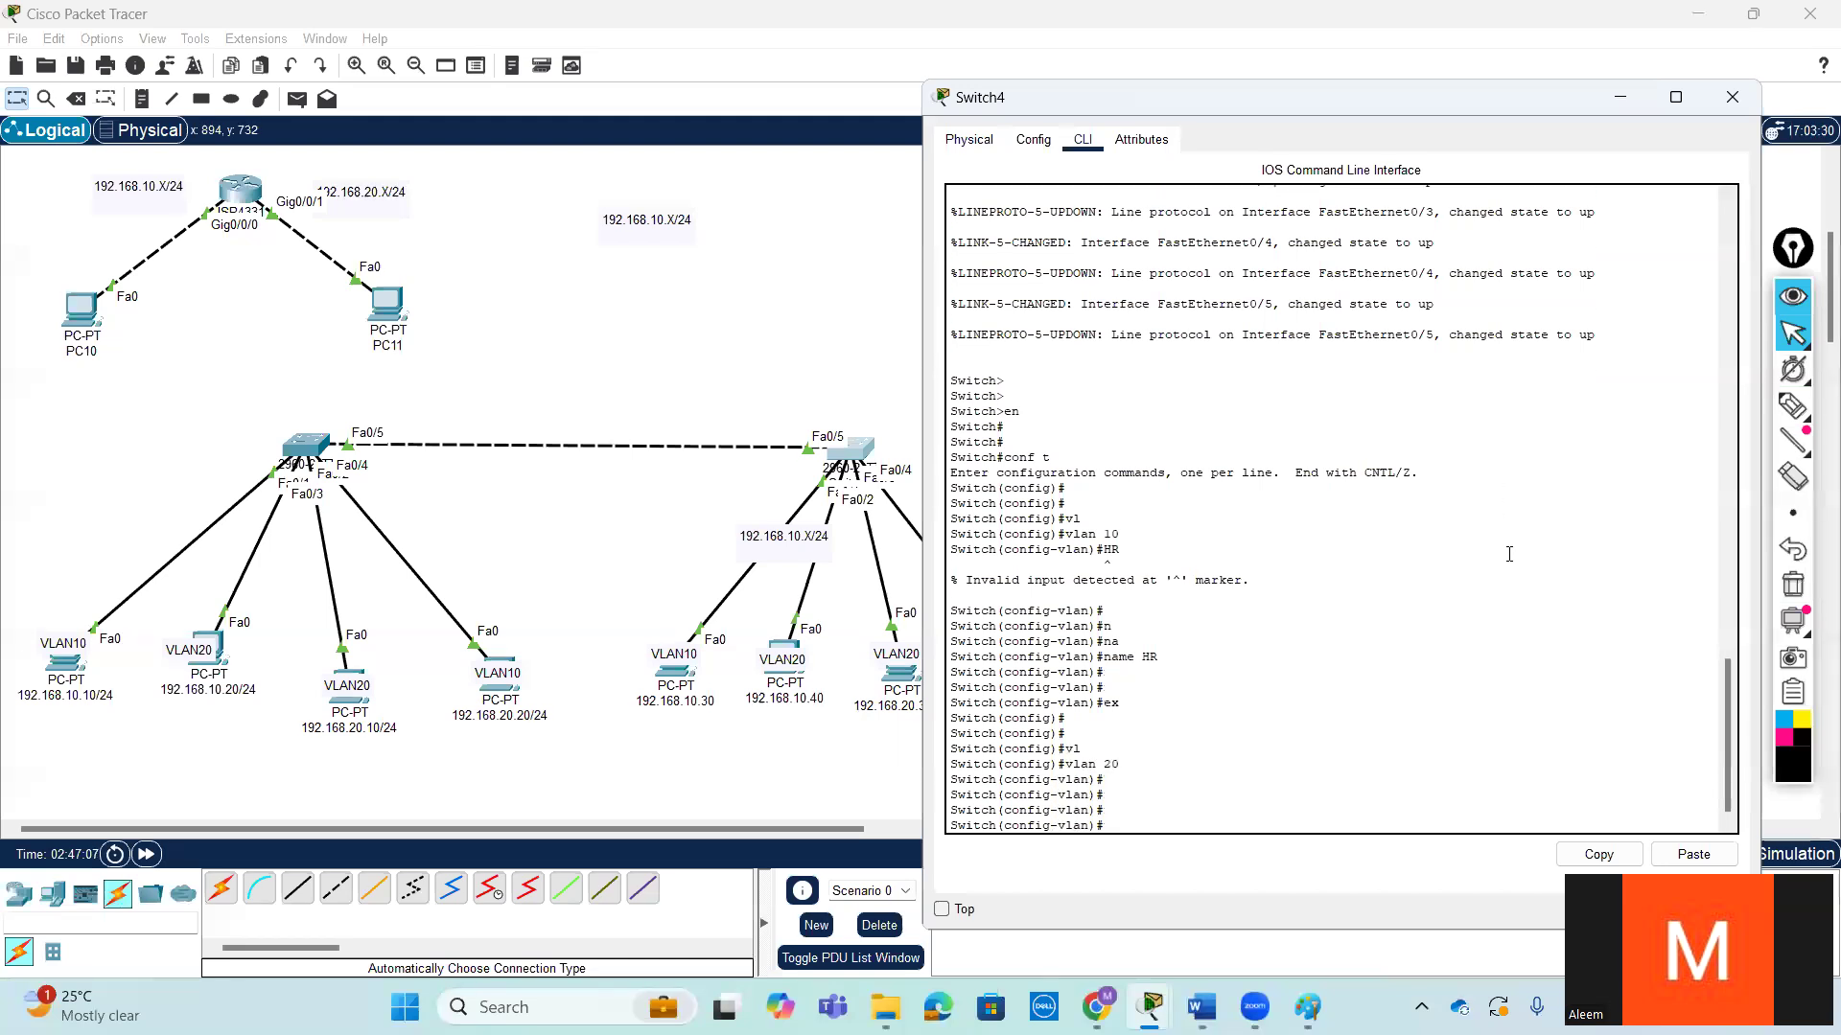
- Name Switch4's VLAN 20 Acount and return to global configuration mode
{"action": "type", "text": "na"}
{"action": "key", "text": "Tab"}
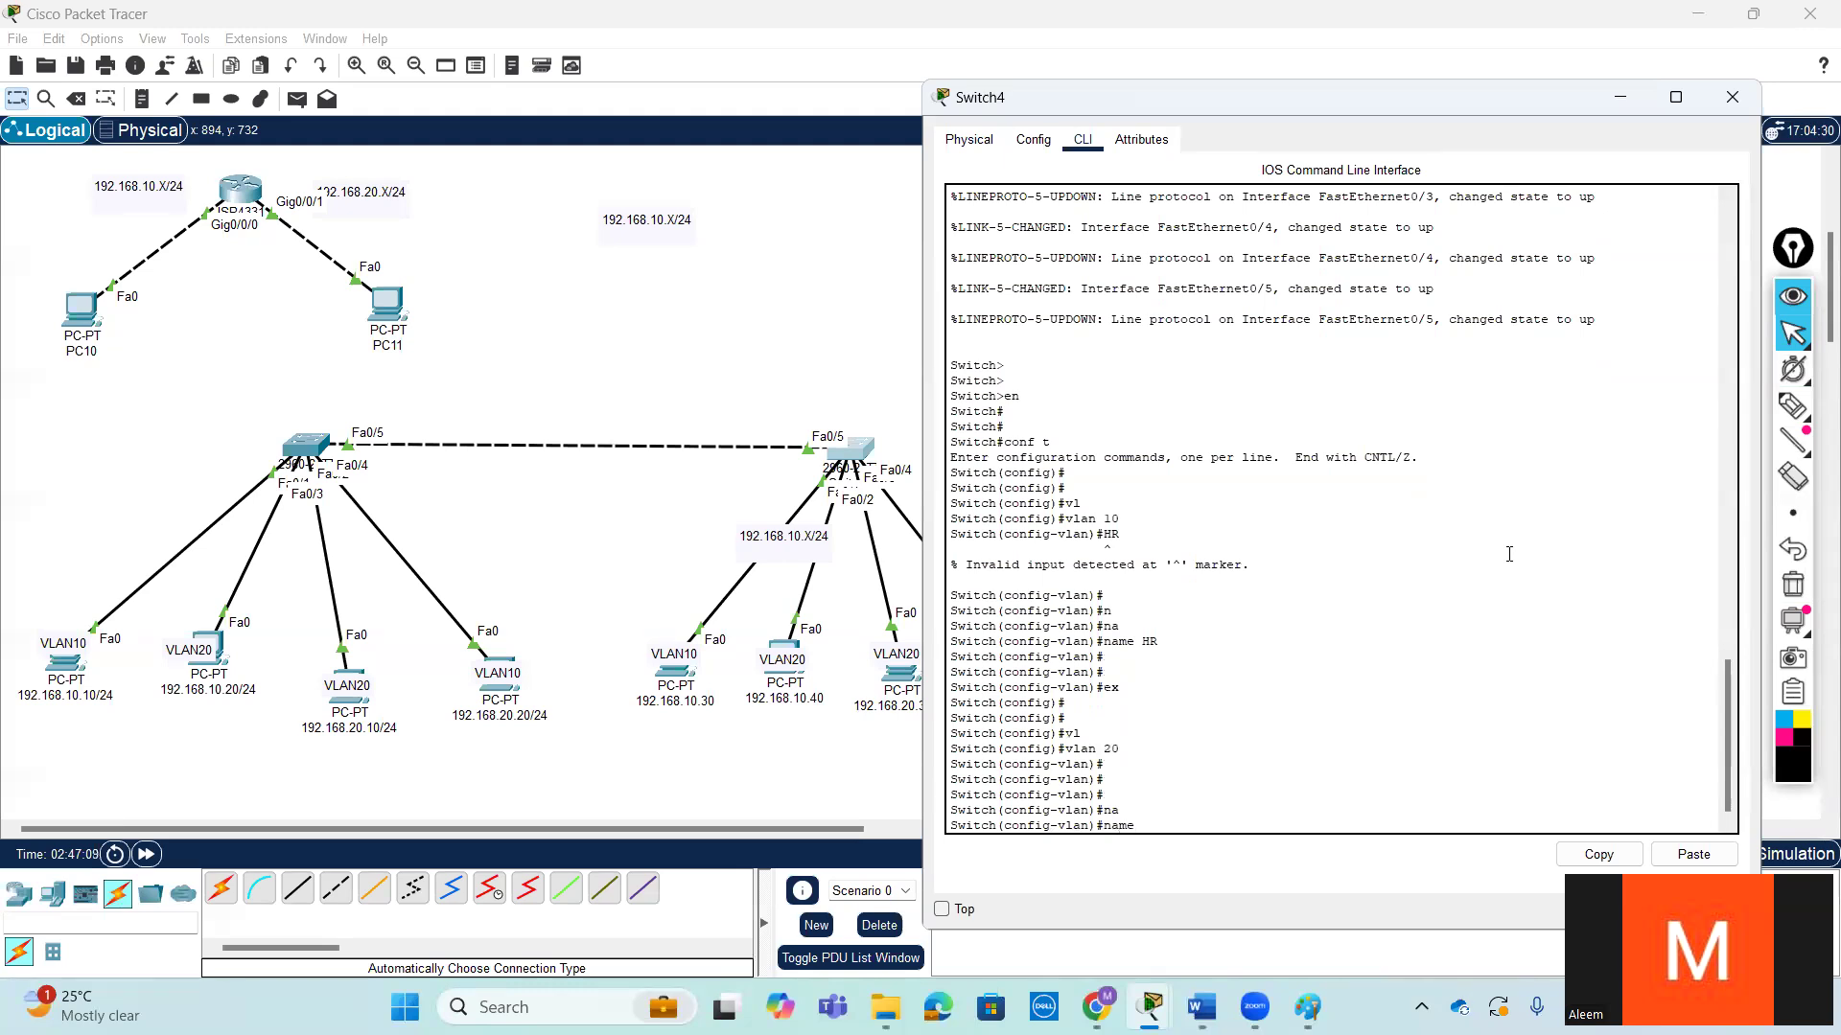
{"action": "type", "text": "Acount"}
{"action": "key", "text": "Return"}
{"action": "key", "text": "Return"}
{"action": "key", "text": "Return"}
{"action": "type", "text": "ex"}
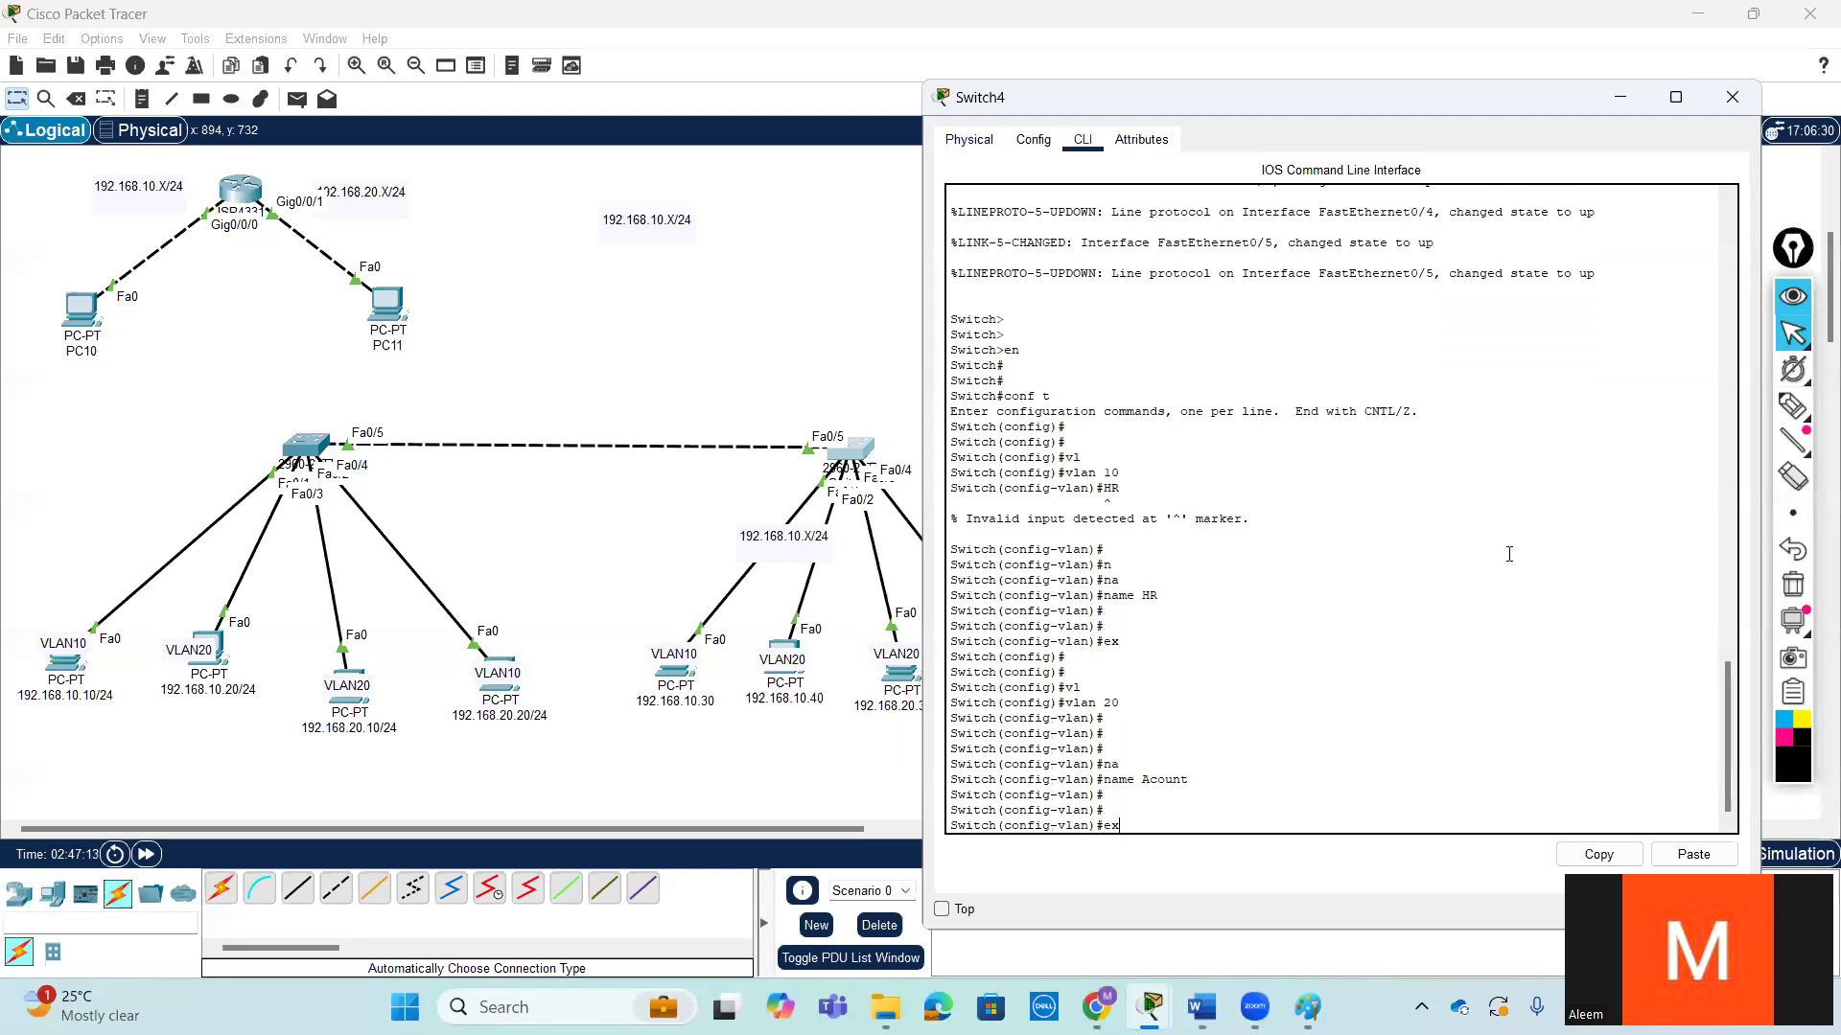
{"action": "key", "text": "Return"}
{"action": "key", "text": "Return"}
{"action": "key", "text": "Return"}
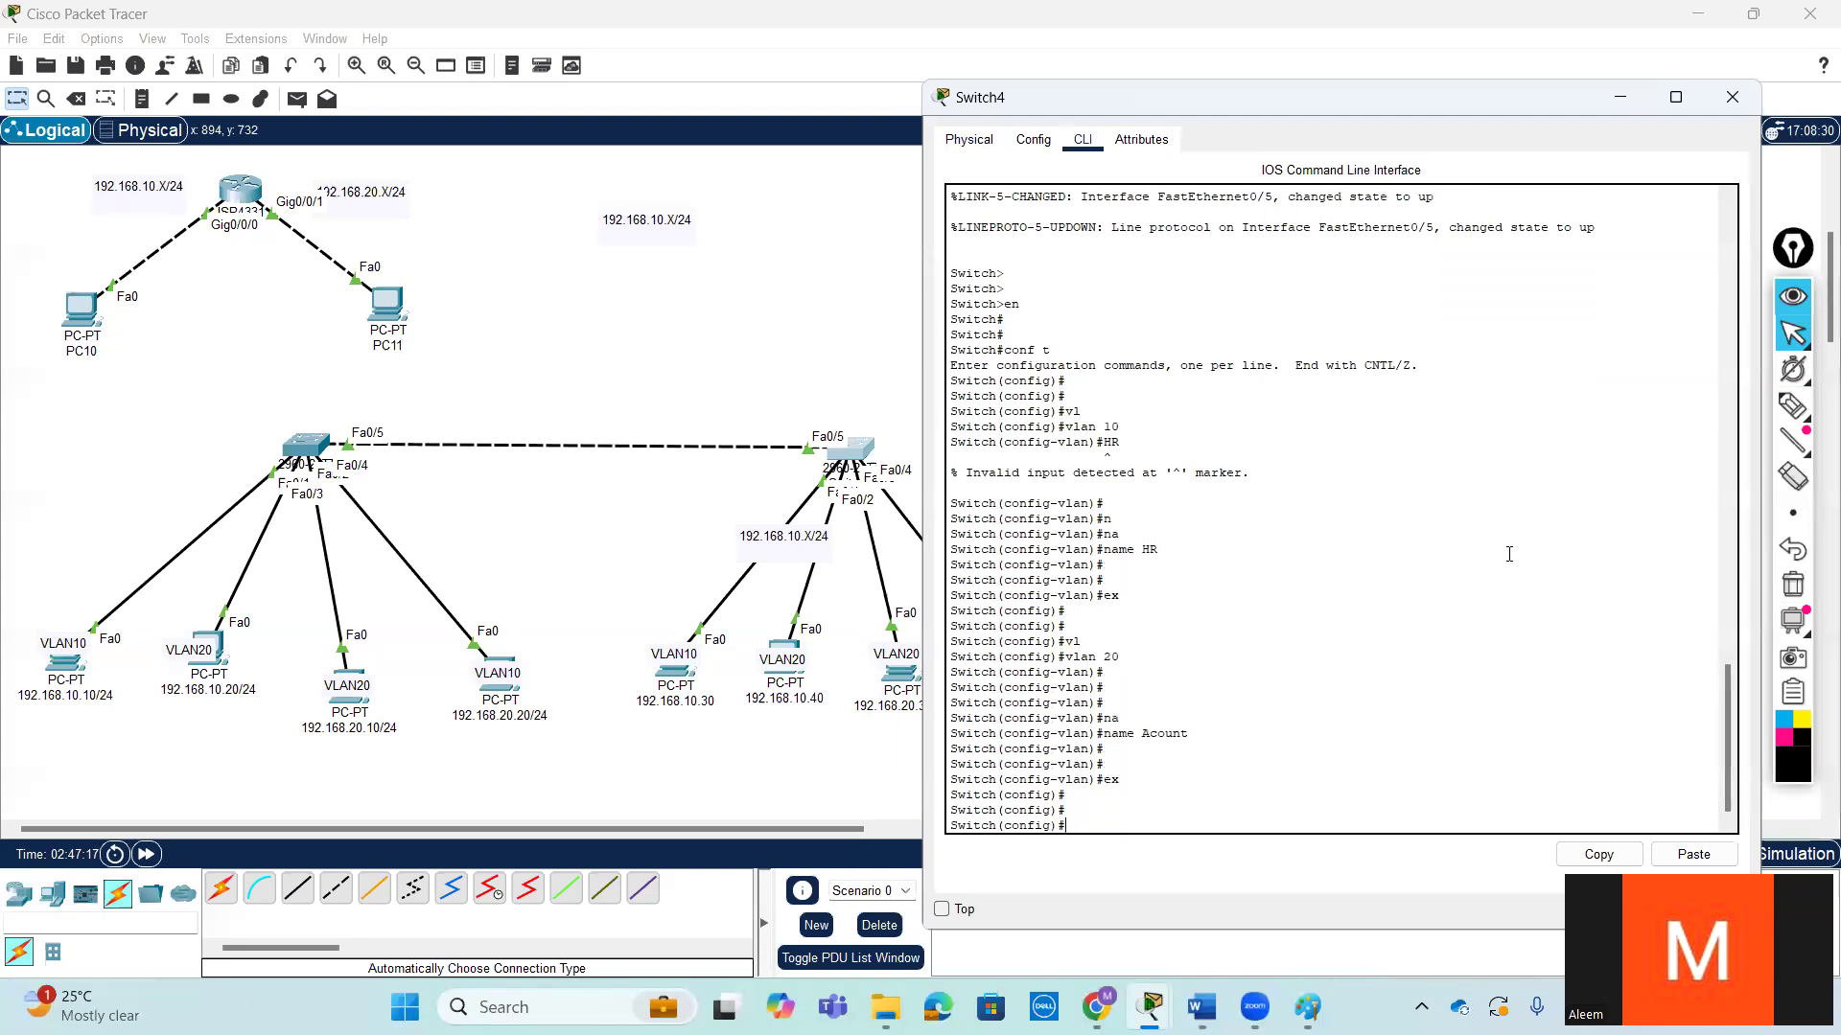
- Leave Switch4's configuration mode and return to the privileged prompt
{"action": "key", "text": "ctrl+z"}
{"action": "key", "text": "Return"}
{"action": "key", "text": "Return"}
- Run show vlan brief on Switch4 and check the rows for VLANs 10 and 20
{"action": "type", "text": "sh"}
{"action": "key", "text": "Tab"}
{"action": "type", "text": "ip v"}
{"action": "key", "text": "Tab"}
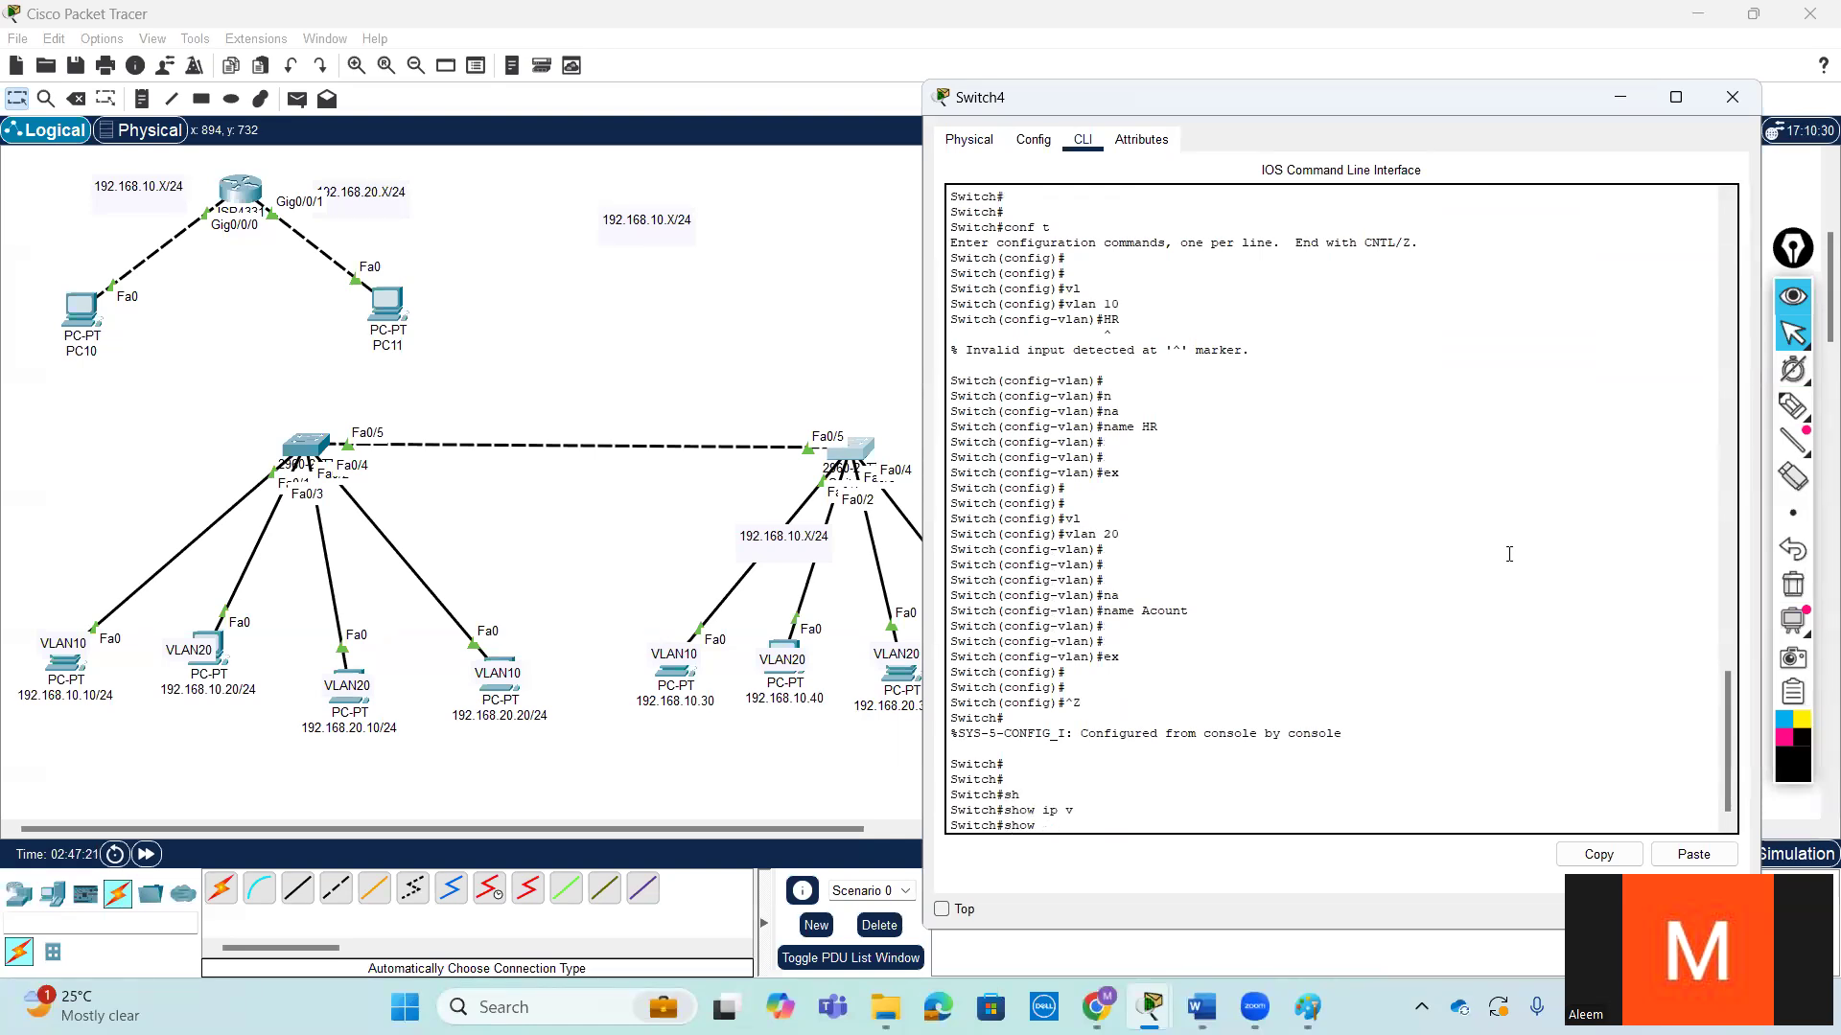
{"action": "type", "text": "l"}
{"action": "key", "text": "Tab"}
{"action": "type", "text": "br"}
{"action": "key", "text": "Tab"}
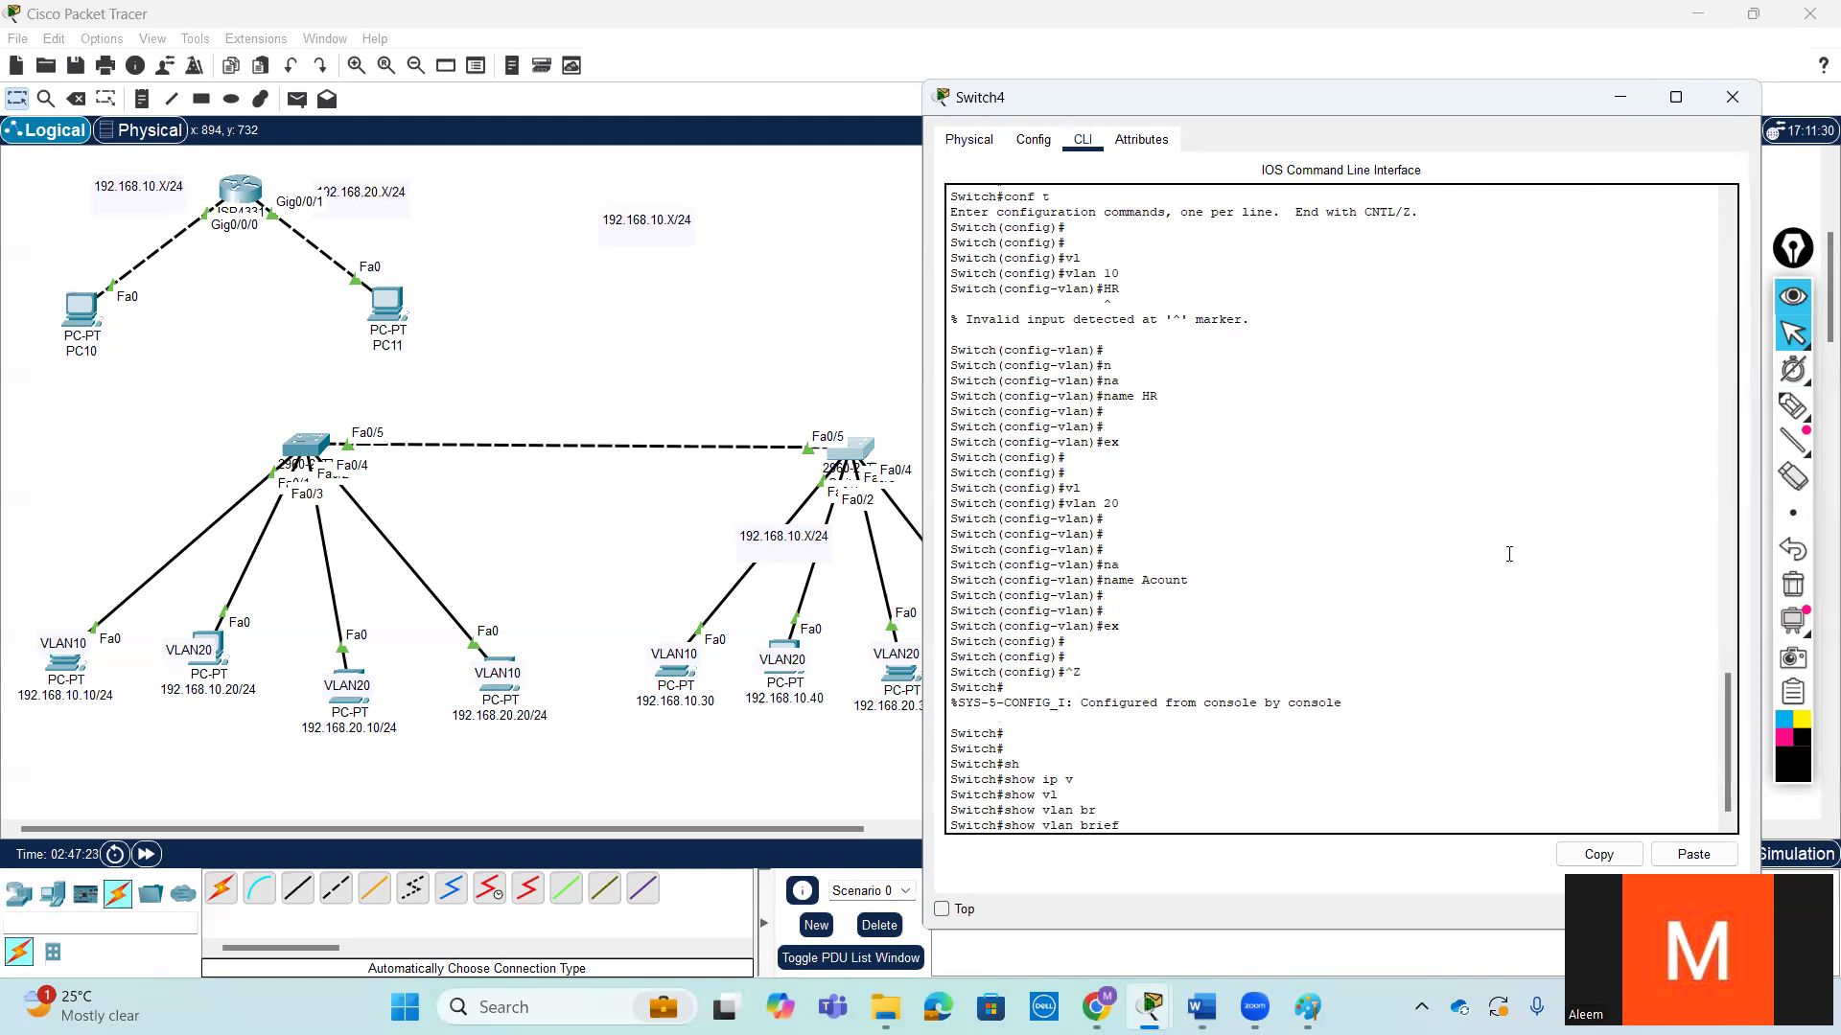
{"action": "key", "text": "Return"}
{"action": "key", "text": "Return"}
{"action": "key", "text": "Return"}
{"action": "key", "text": "Return"}
{"action": "key", "text": "Return"}
{"action": "key", "text": "Return"}
{"action": "key", "text": "Return"}
{"action": "key", "text": "Return"}
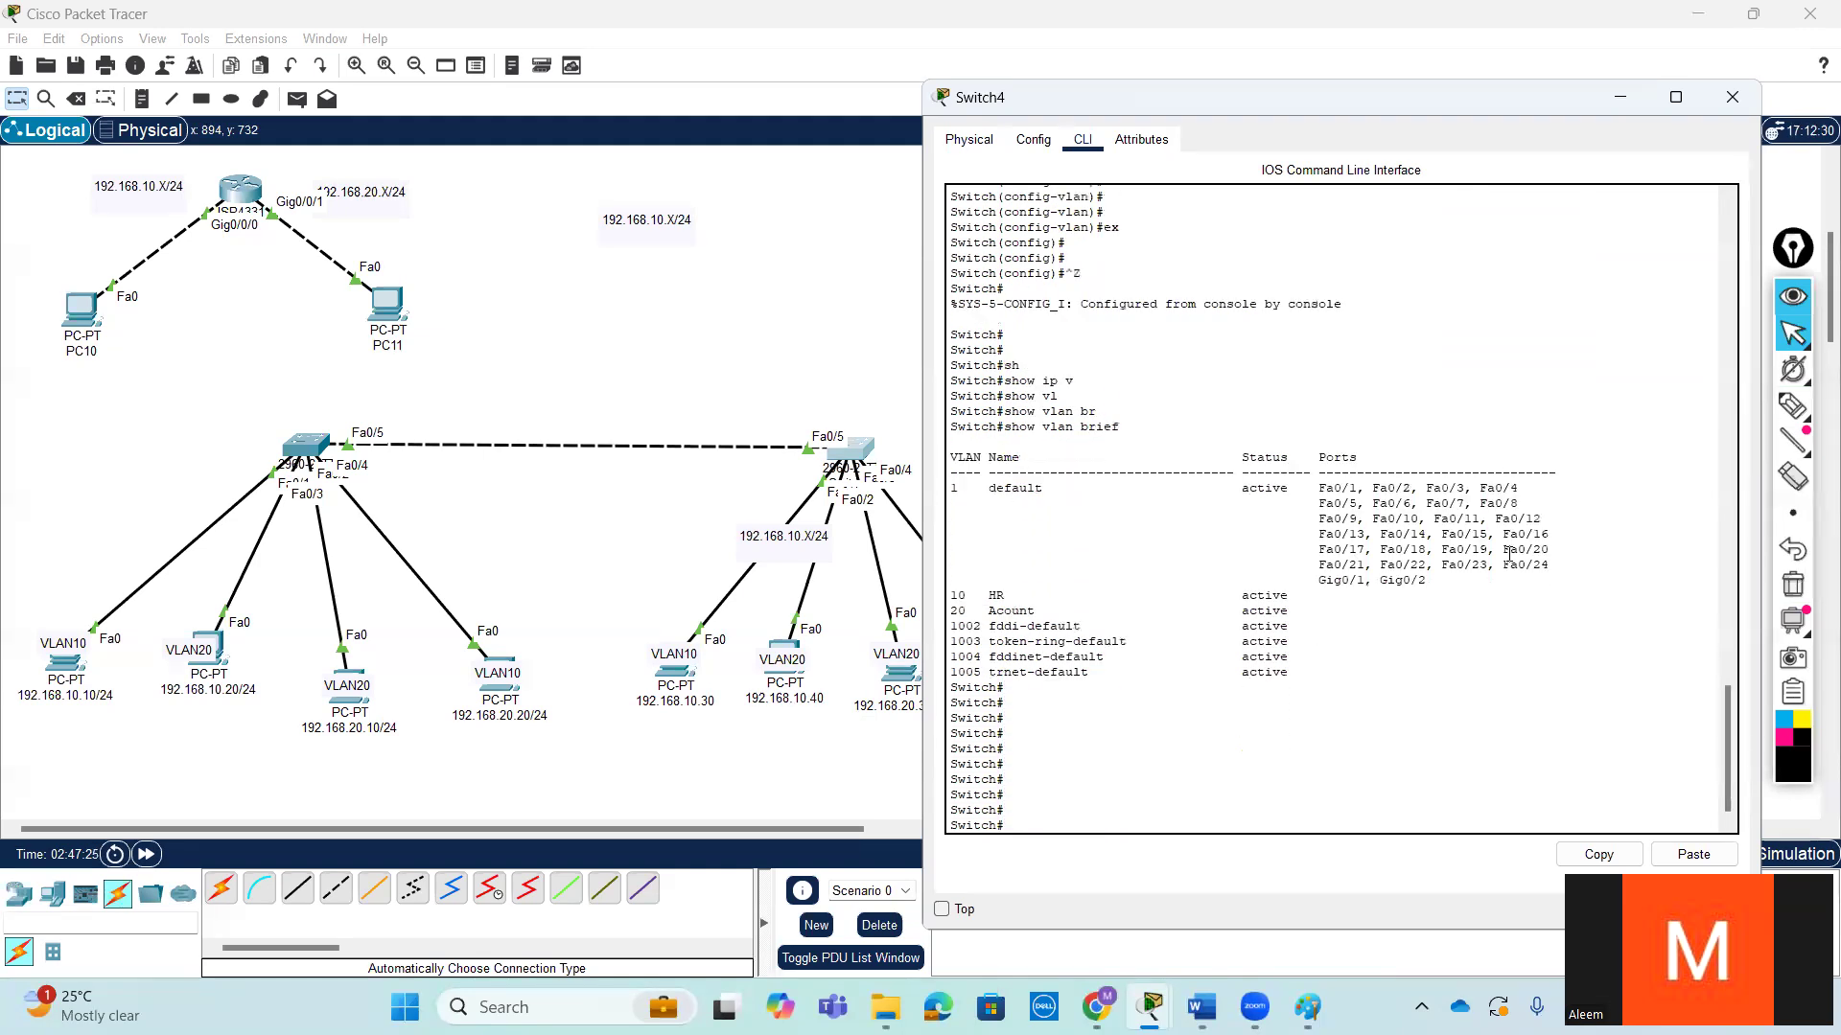
{"action": "left_click_drag", "start_coordinate": [1321, 614], "coordinate": [937, 596]}
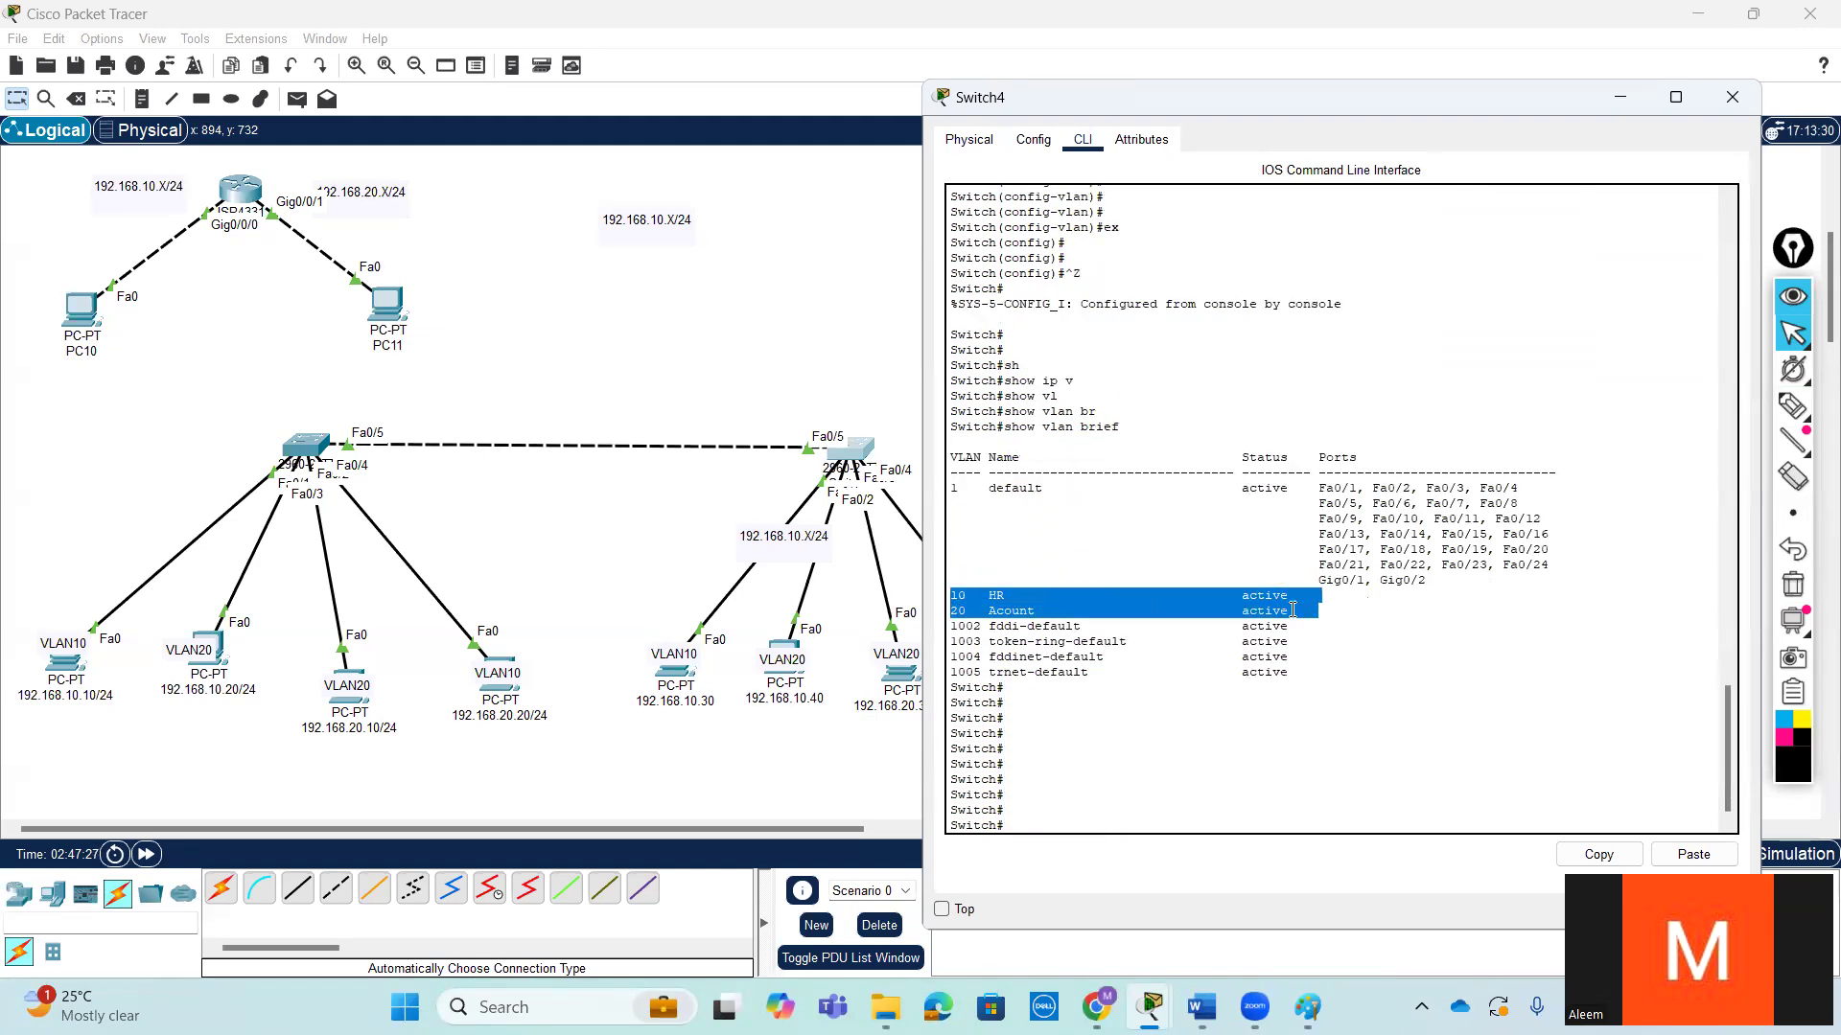
{"action": "left_click", "coordinate": [1359, 609]}
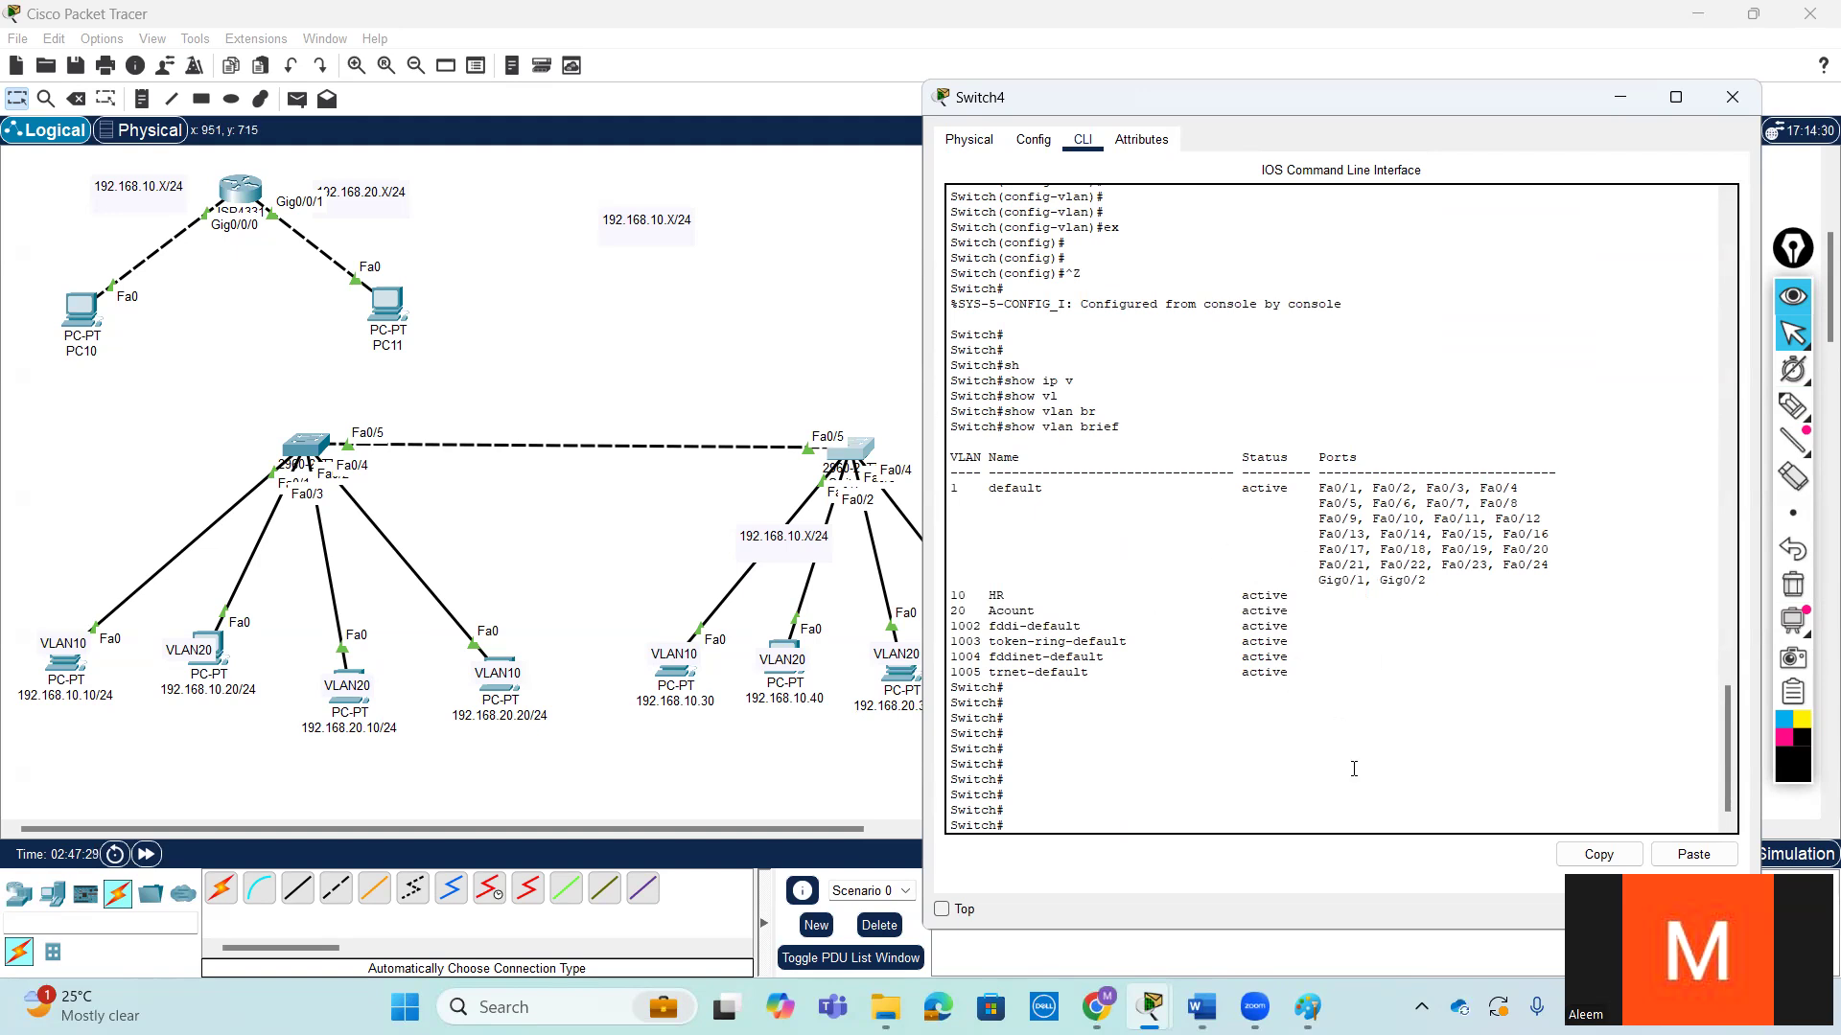
- Open Switch3's command line and enter global configuration mode with configure terminal
{"action": "left_click", "coordinate": [295, 451]}
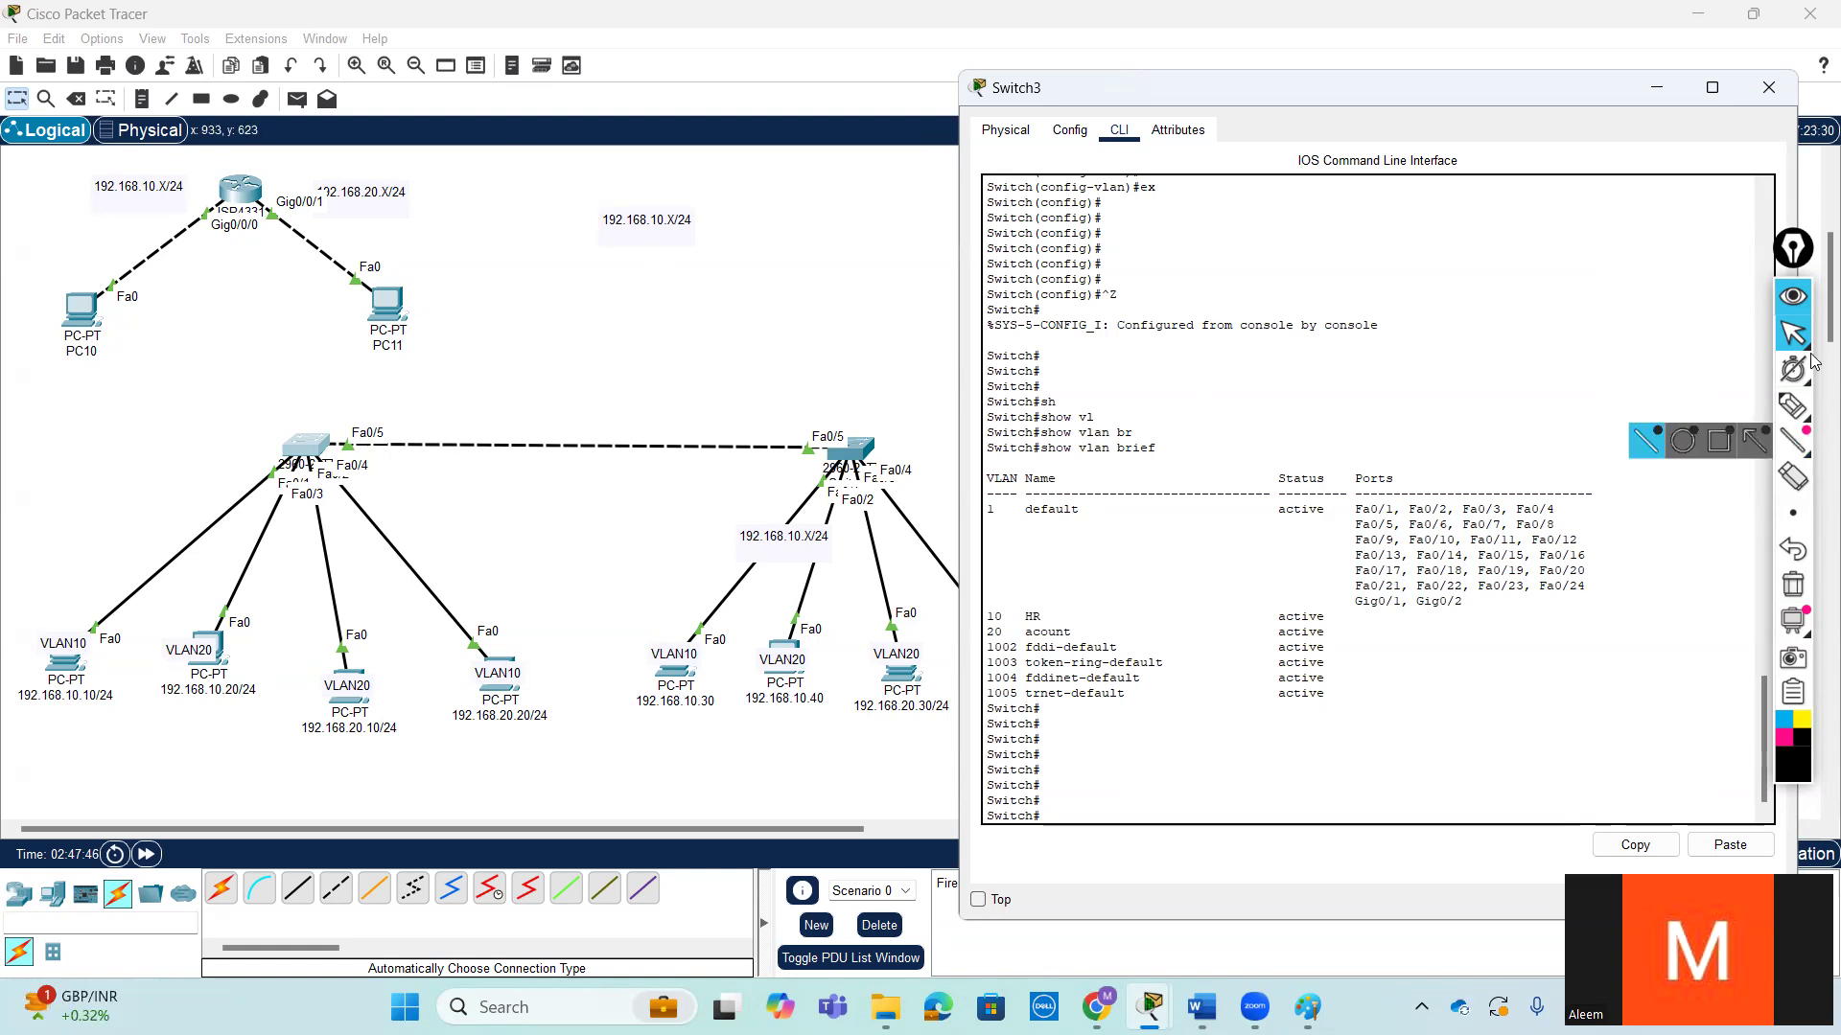
{"action": "left_click", "coordinate": [1793, 513]}
{"action": "key", "text": "Return"}
{"action": "key", "text": "Return"}
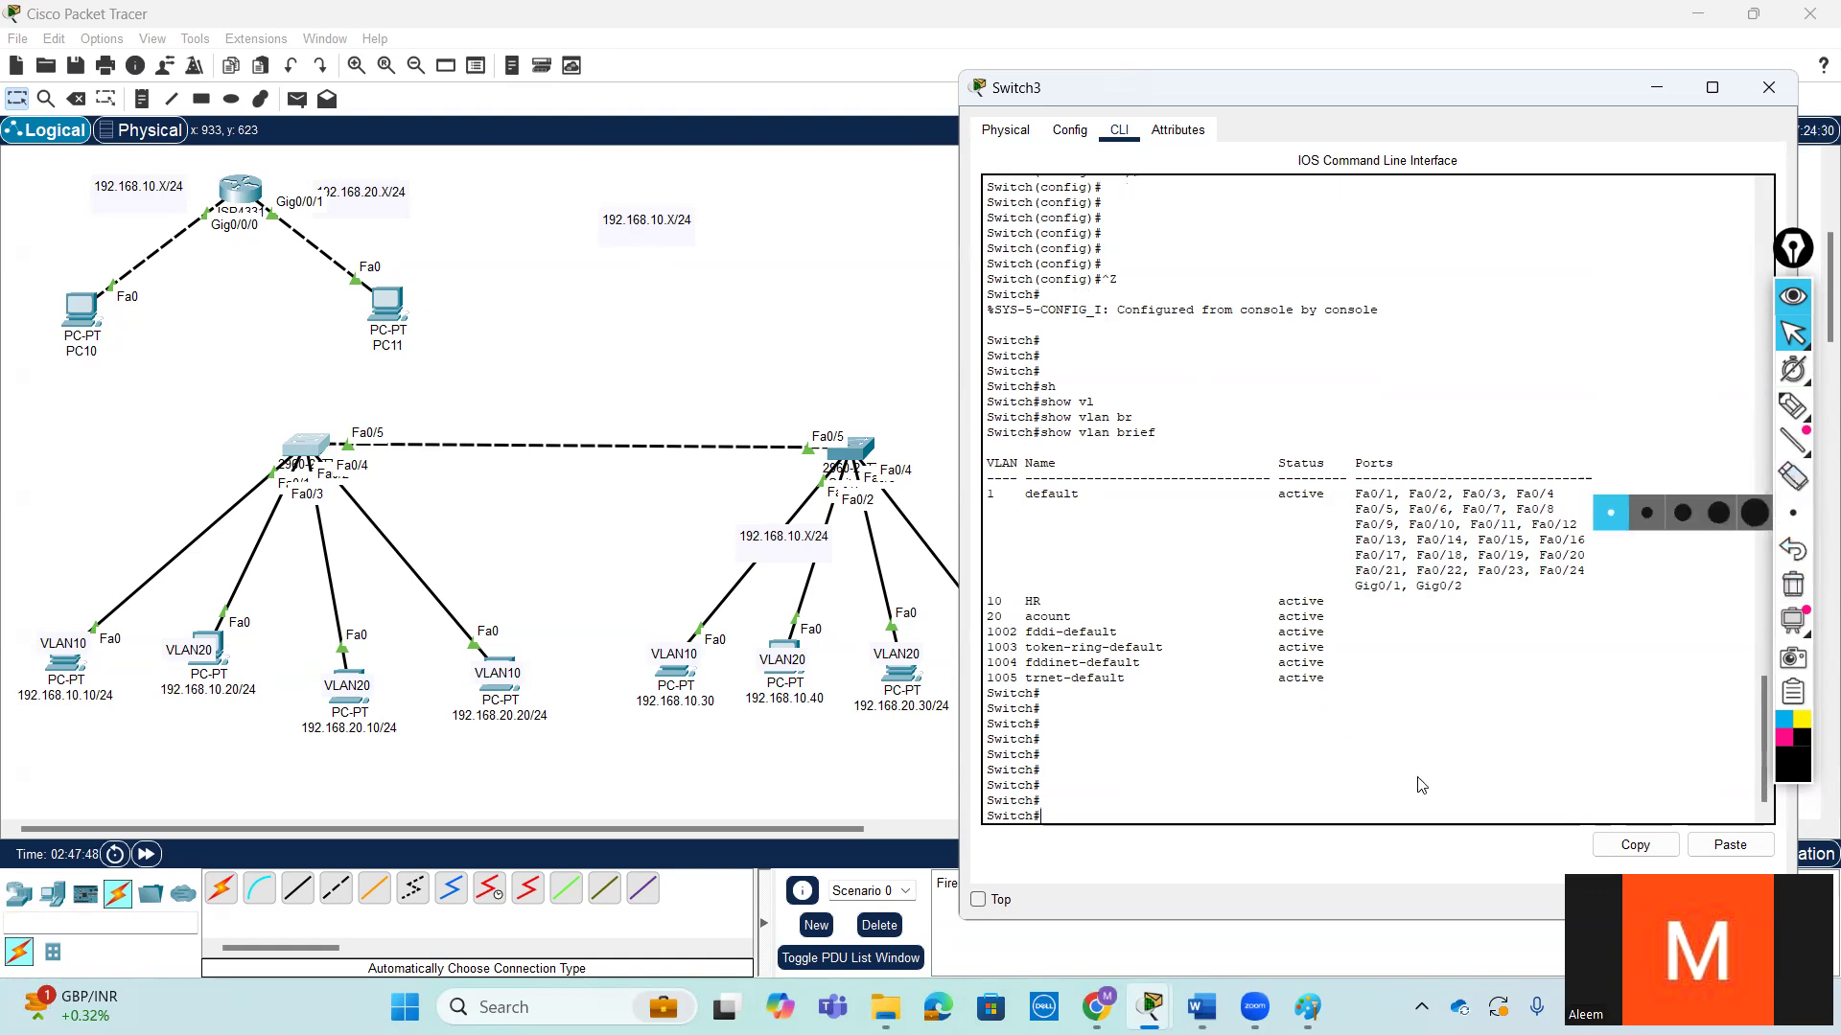
{"action": "type", "text": "con"}
{"action": "key", "text": "Tab"}
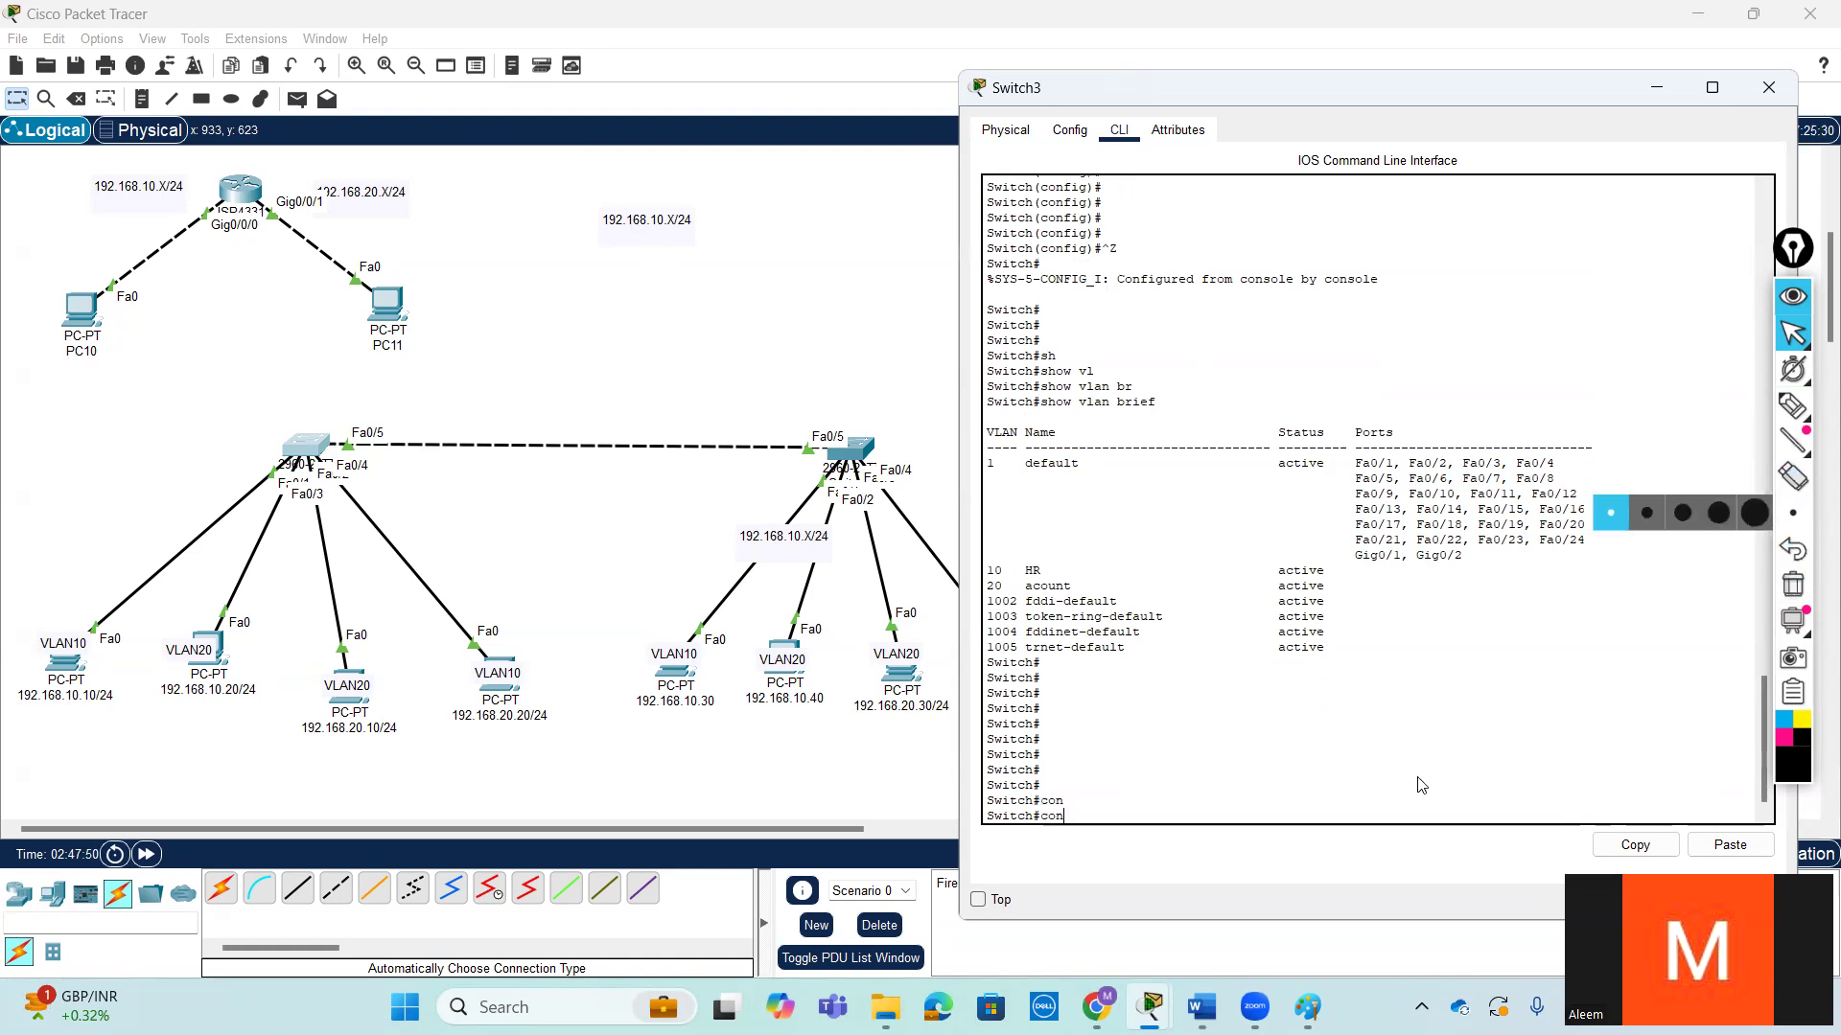
{"action": "type", "text": "f"}
{"action": "key", "text": "Tab"}
{"action": "type", "text": "t"}
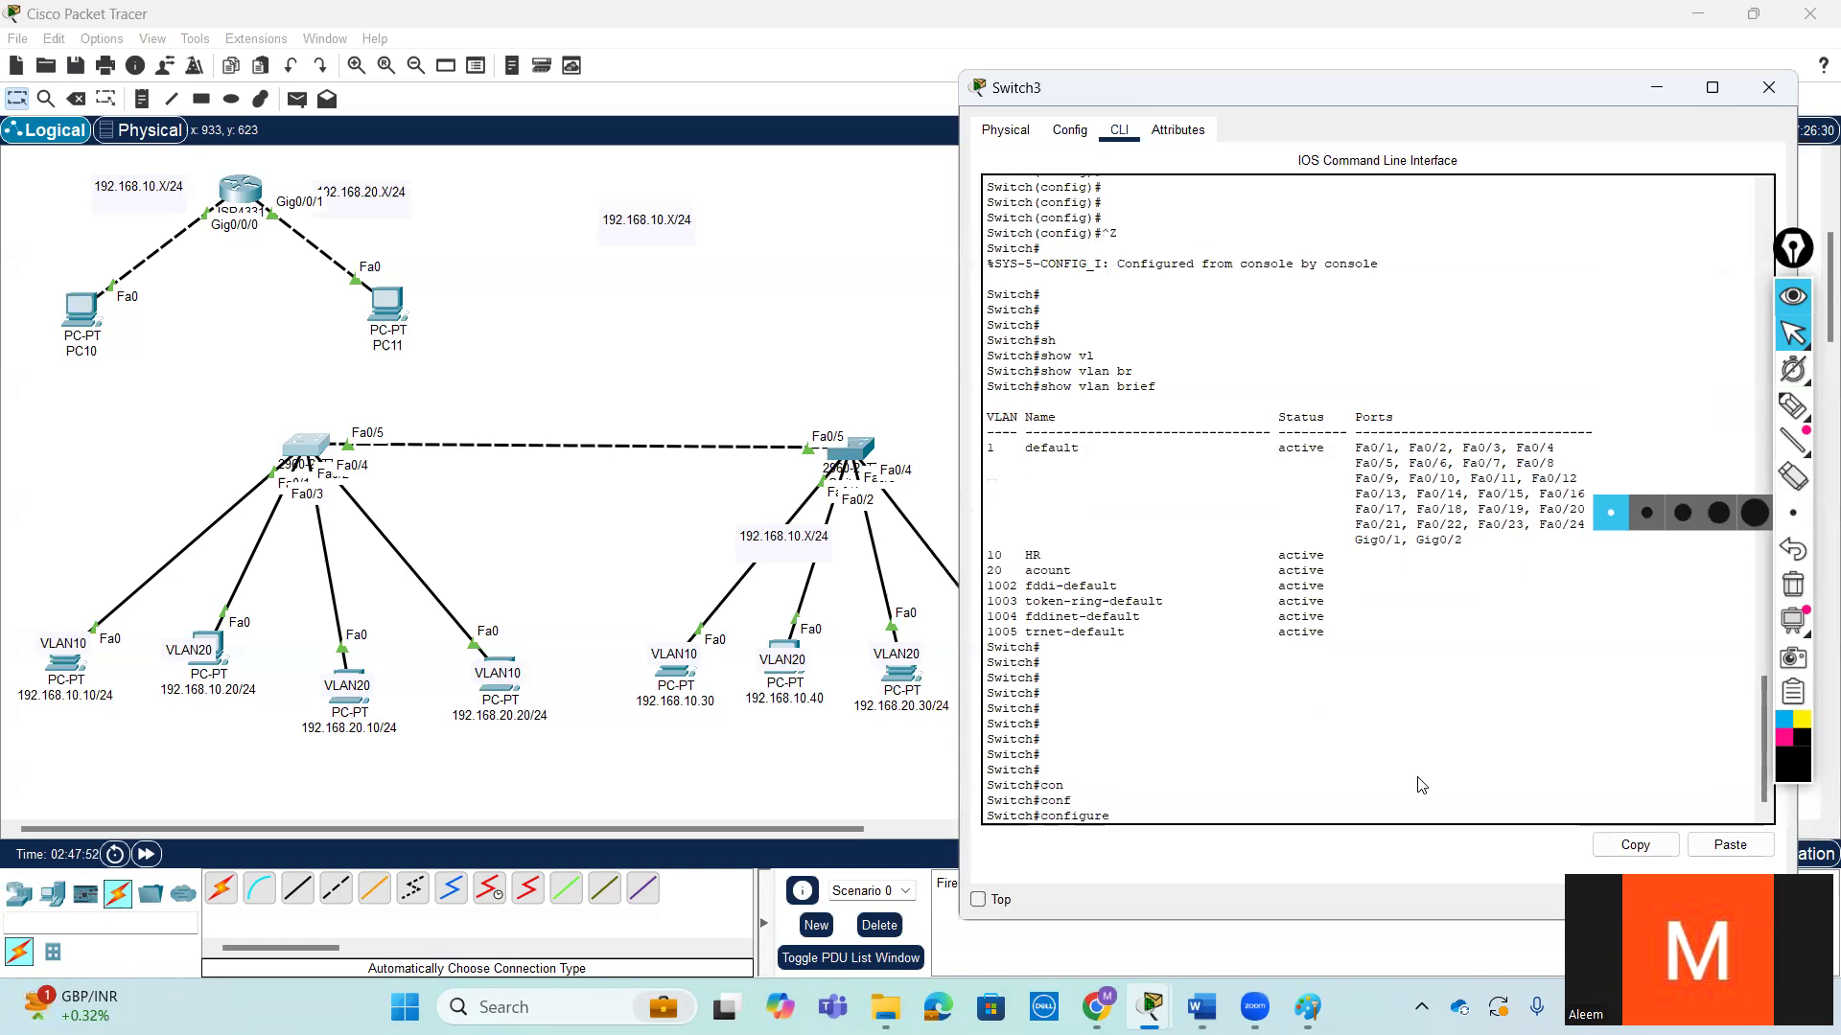
{"action": "key", "text": "Tab"}
{"action": "key", "text": "Return"}
{"action": "key", "text": "Return"}
{"action": "key", "text": "Return"}
{"action": "key", "text": "Return"}
- Enter interface configuration for fastEthernet 0/1 on Switch3
{"action": "type", "text": "in"}
{"action": "key", "text": "Tab"}
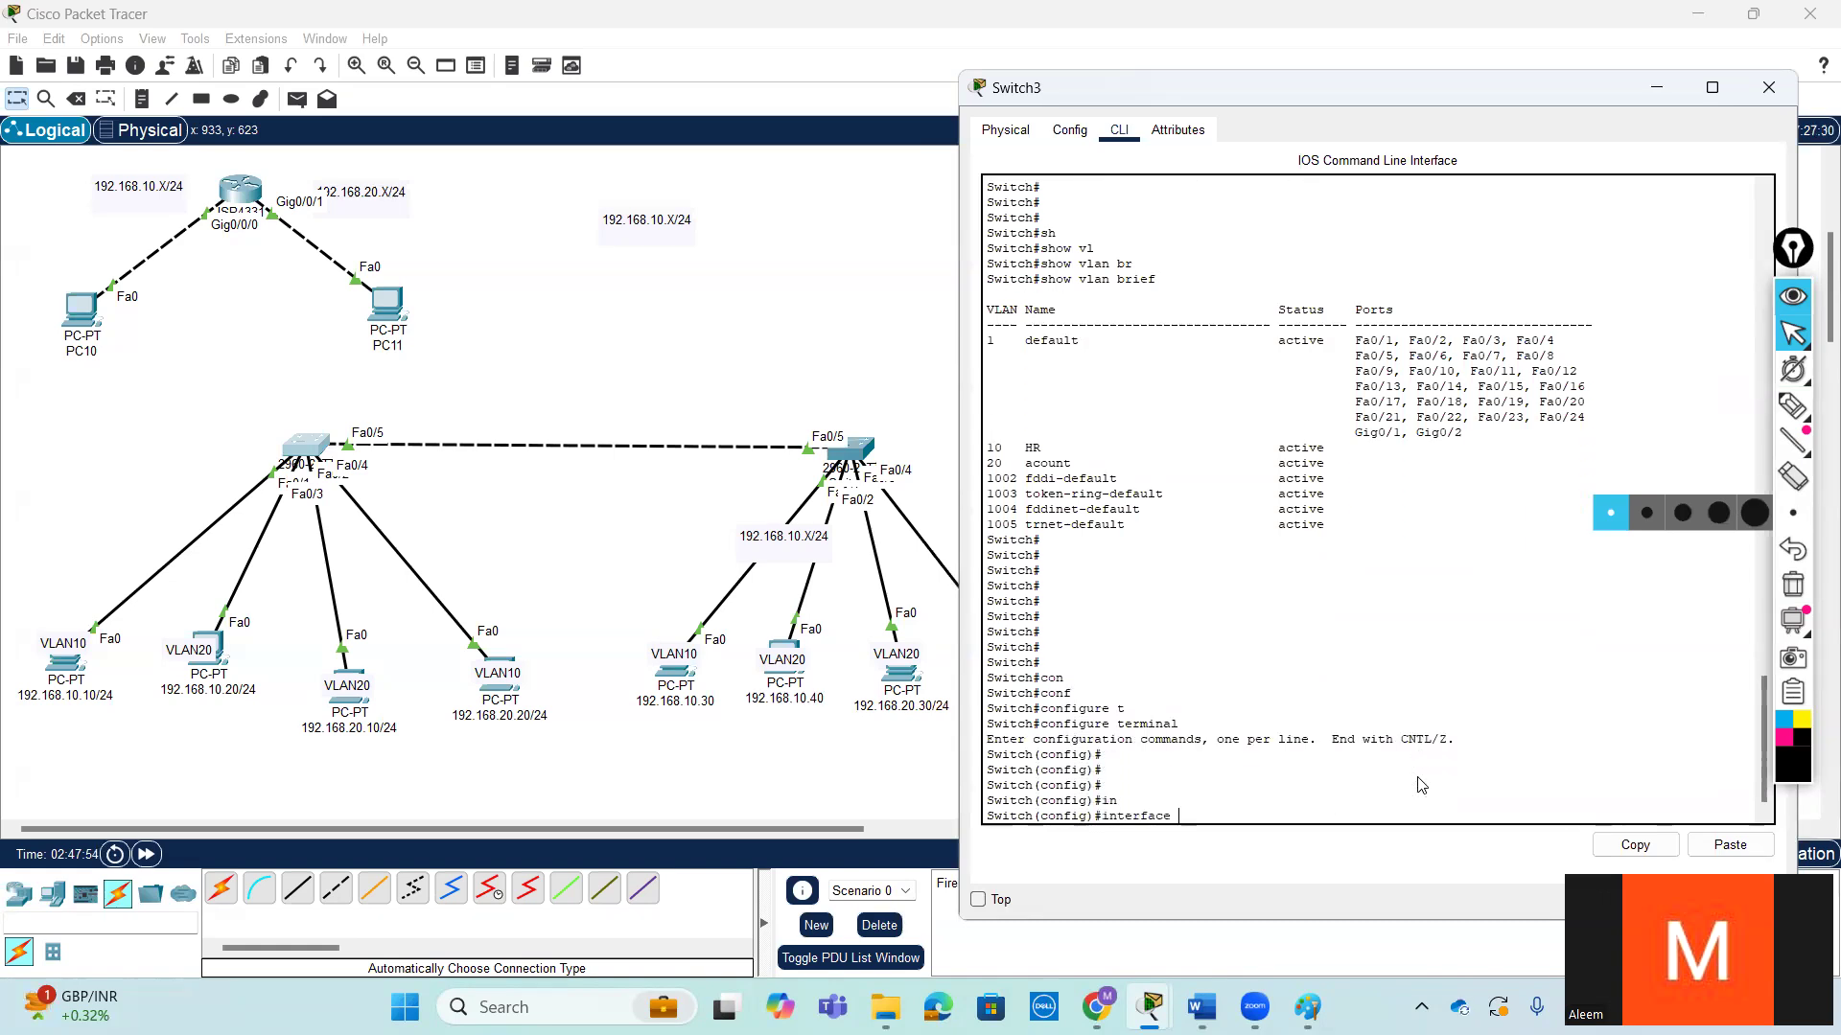
{"action": "type", "text": "f"}
{"action": "key", "text": "Tab"}
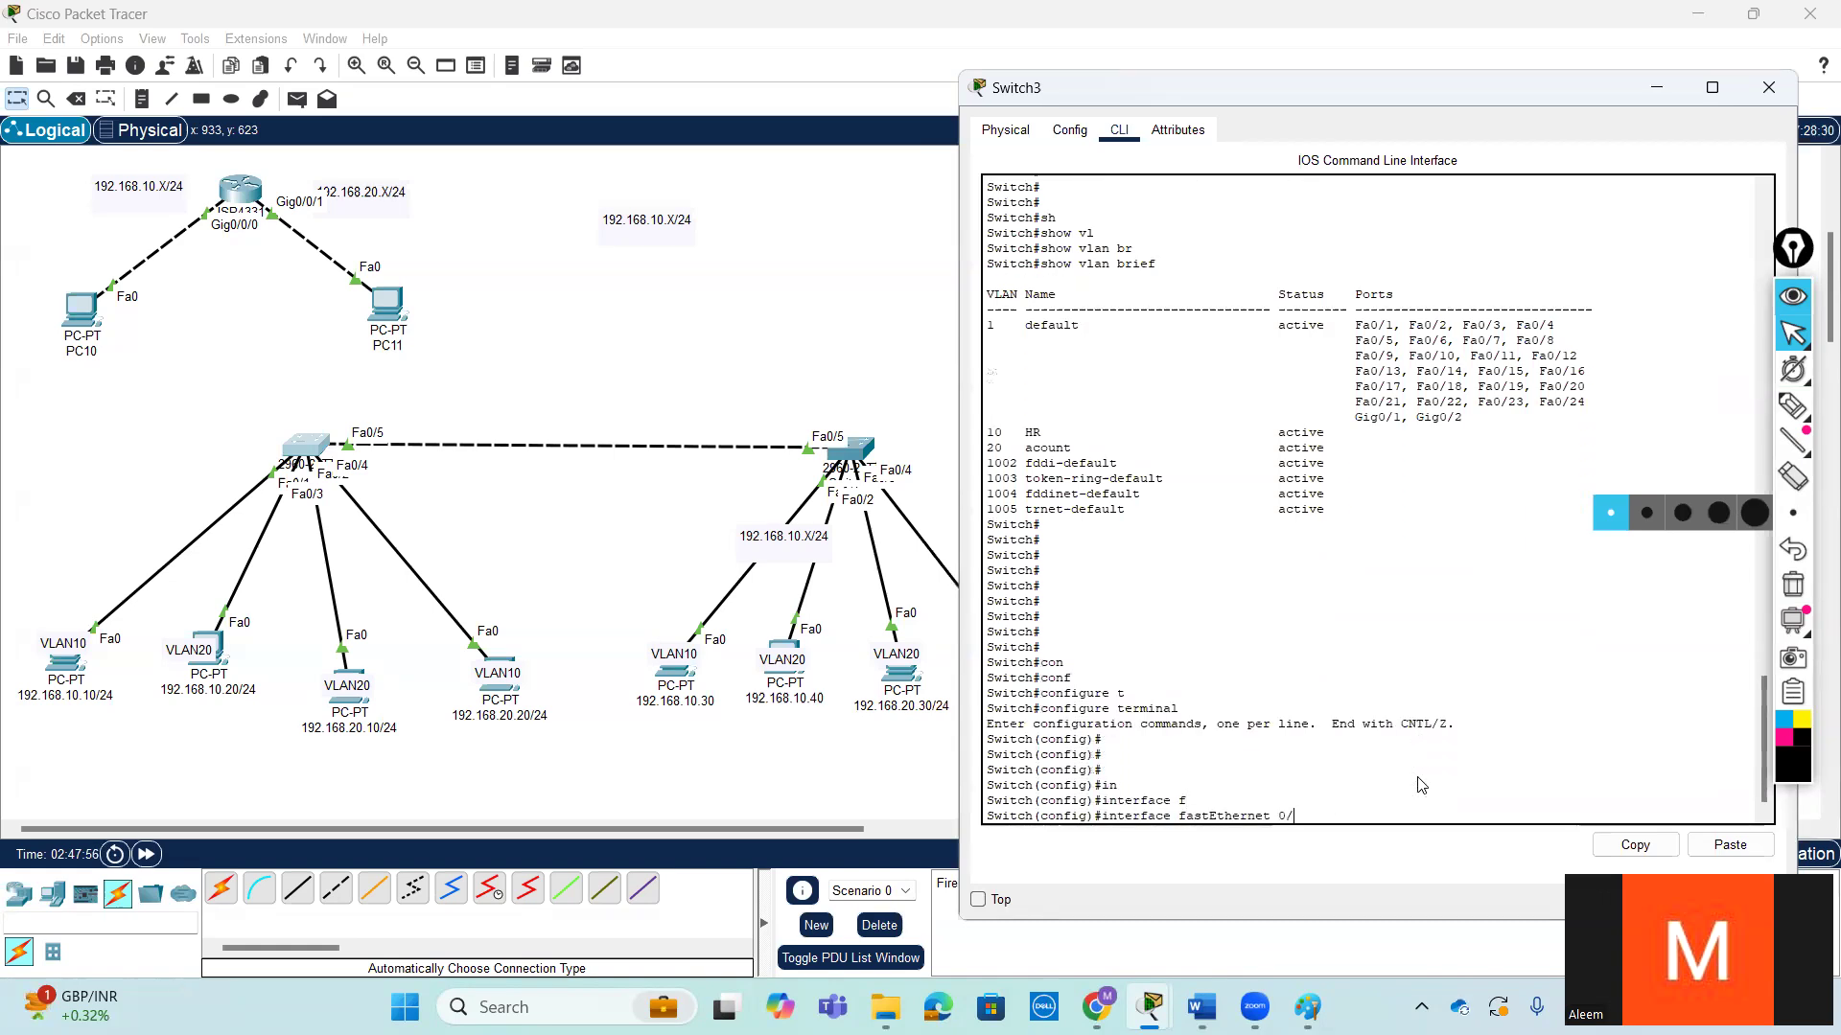
{"action": "type", "text": "0/1"}
{"action": "key", "text": "Return"}
{"action": "key", "text": "Return"}
{"action": "key", "text": "Return"}
{"action": "key", "text": "Return"}
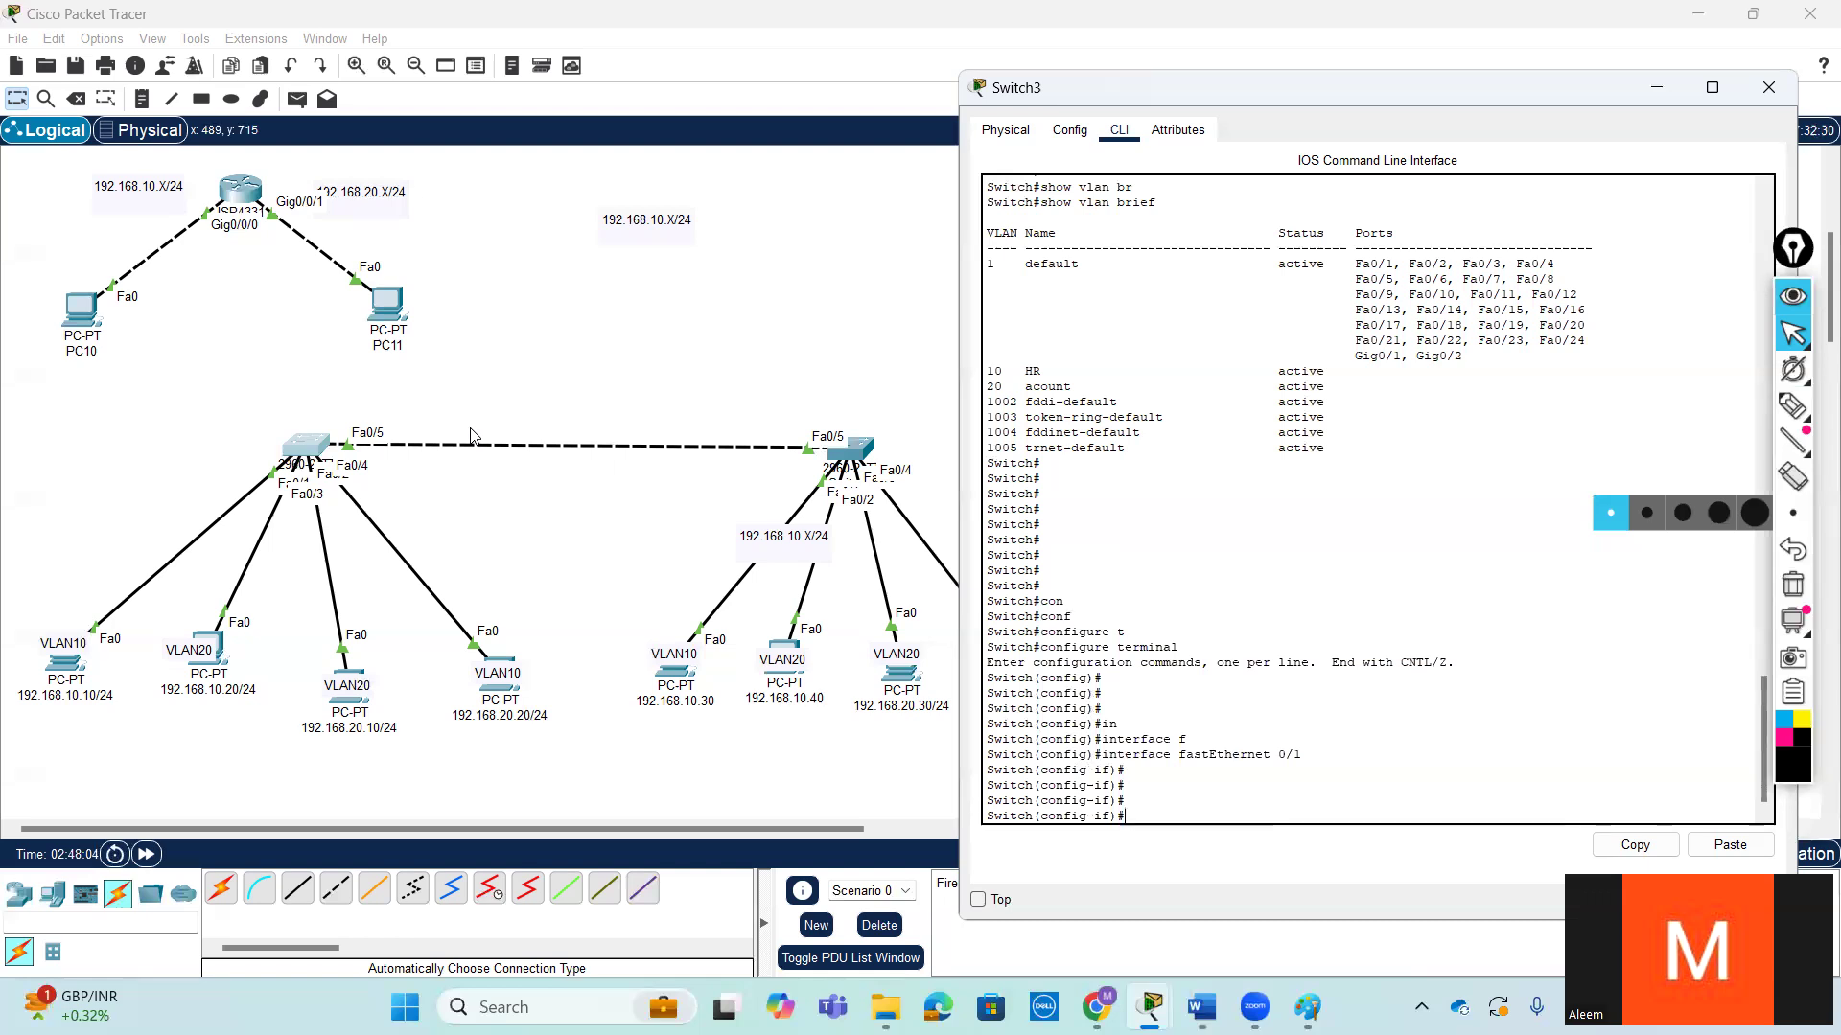
- Assign Switch3's fastEthernet 0/1 to VLAN 10 with switchport access vlan 10
{"action": "type", "text": "sw"}
{"action": "key", "text": "Tab"}
{"action": "type", "text": "mo"}
{"action": "key", "text": "Tab"}
{"action": "key", "text": "BackSpace"}
{"action": "key", "text": "BackSpace"}
{"action": "key", "text": "BackSpace"}
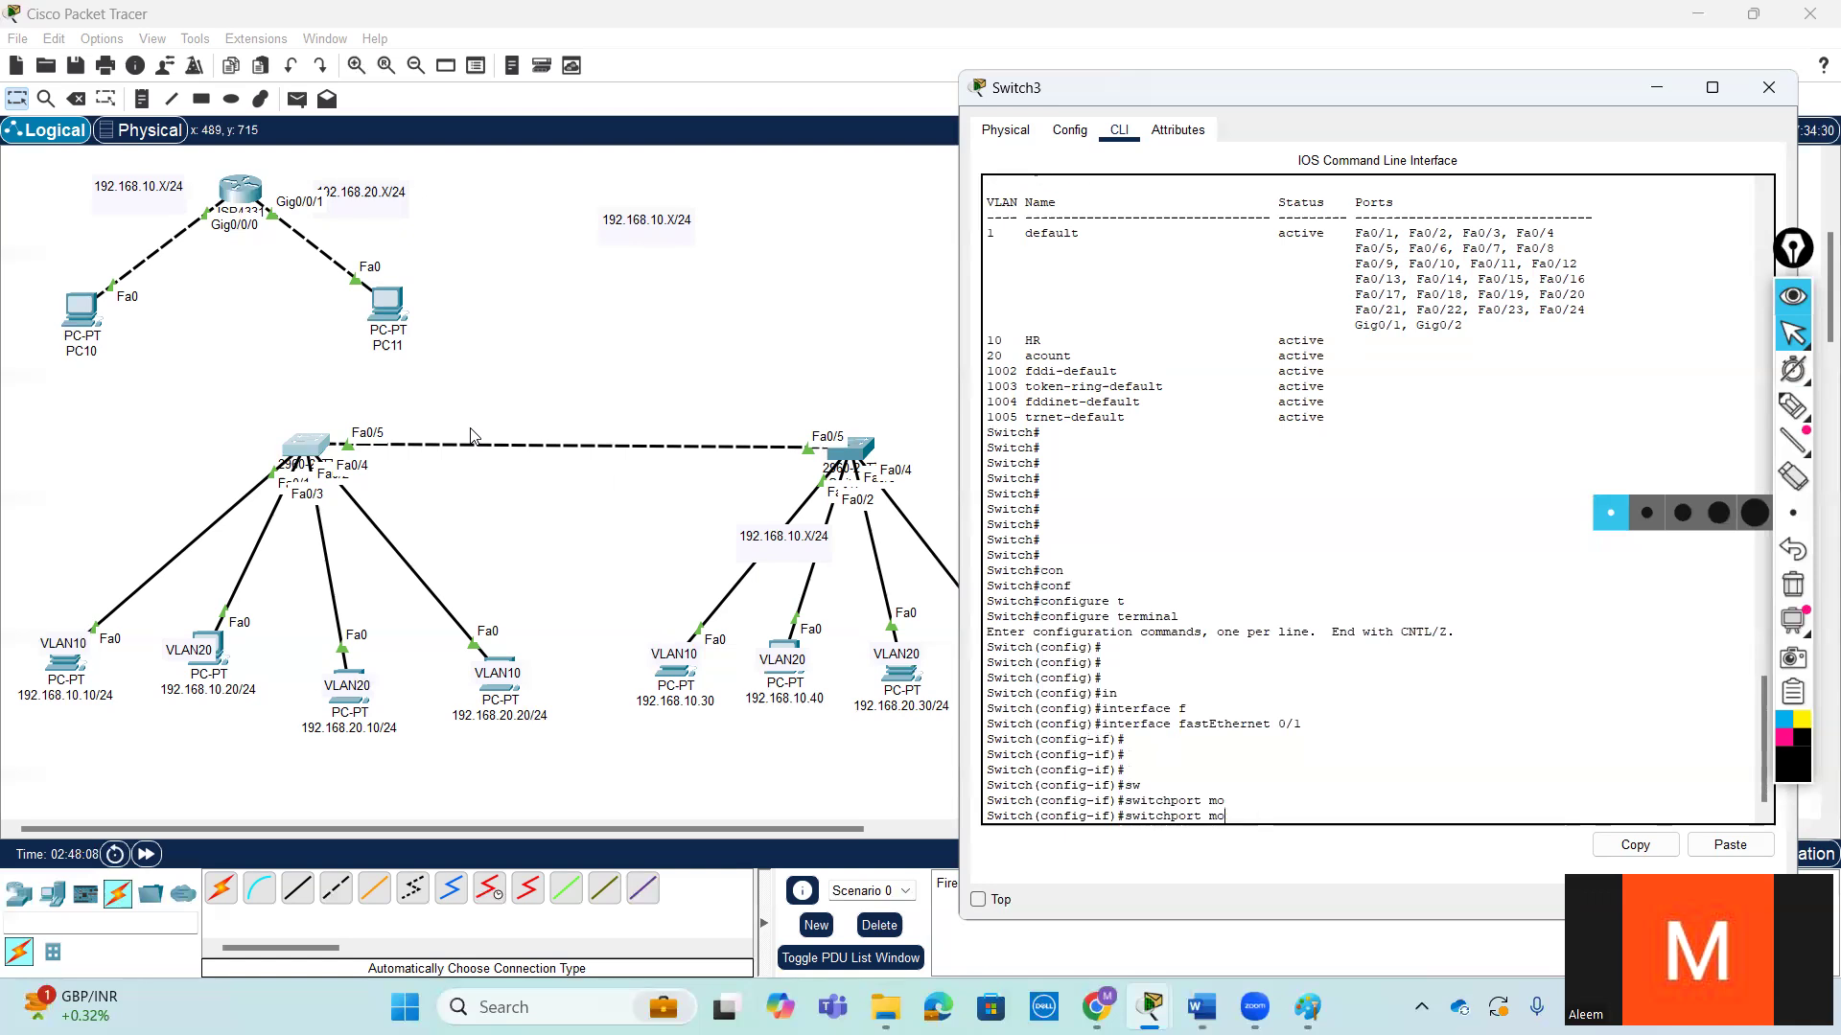
{"action": "type", "text": "ac"}
{"action": "key", "text": "Tab"}
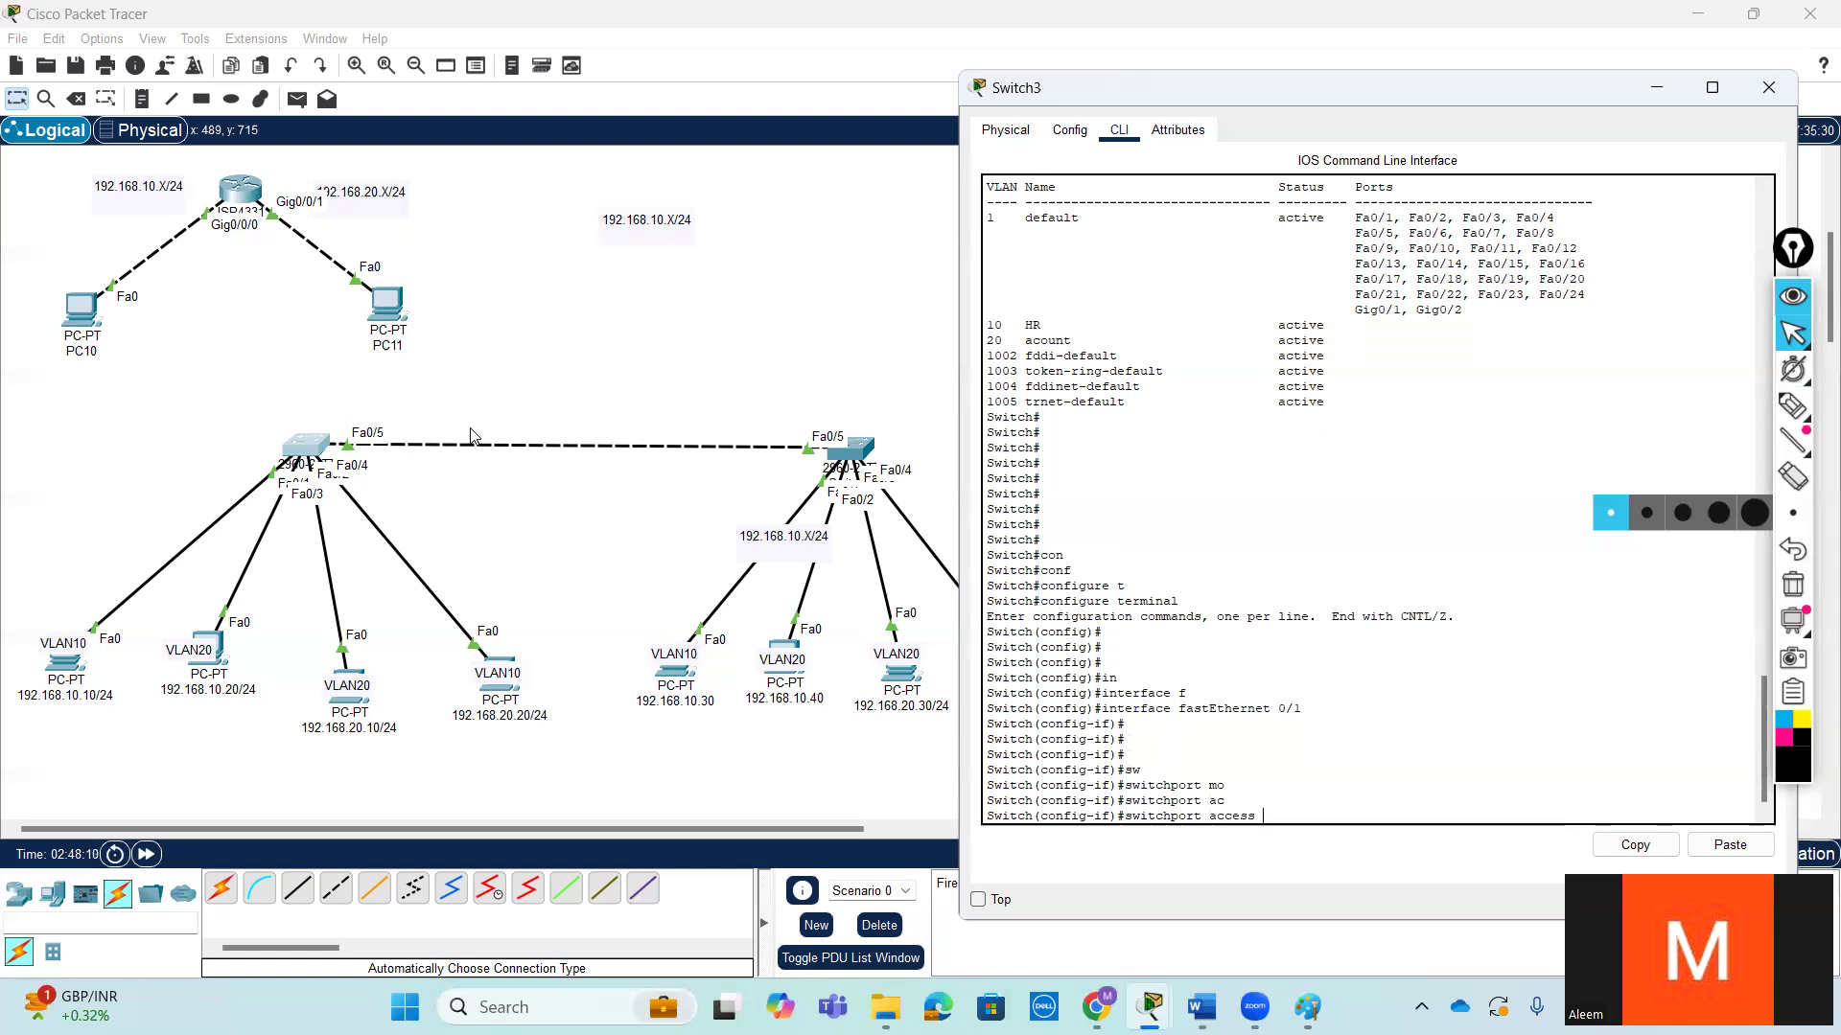
{"action": "type", "text": "v"}
{"action": "key", "text": "Tab"}
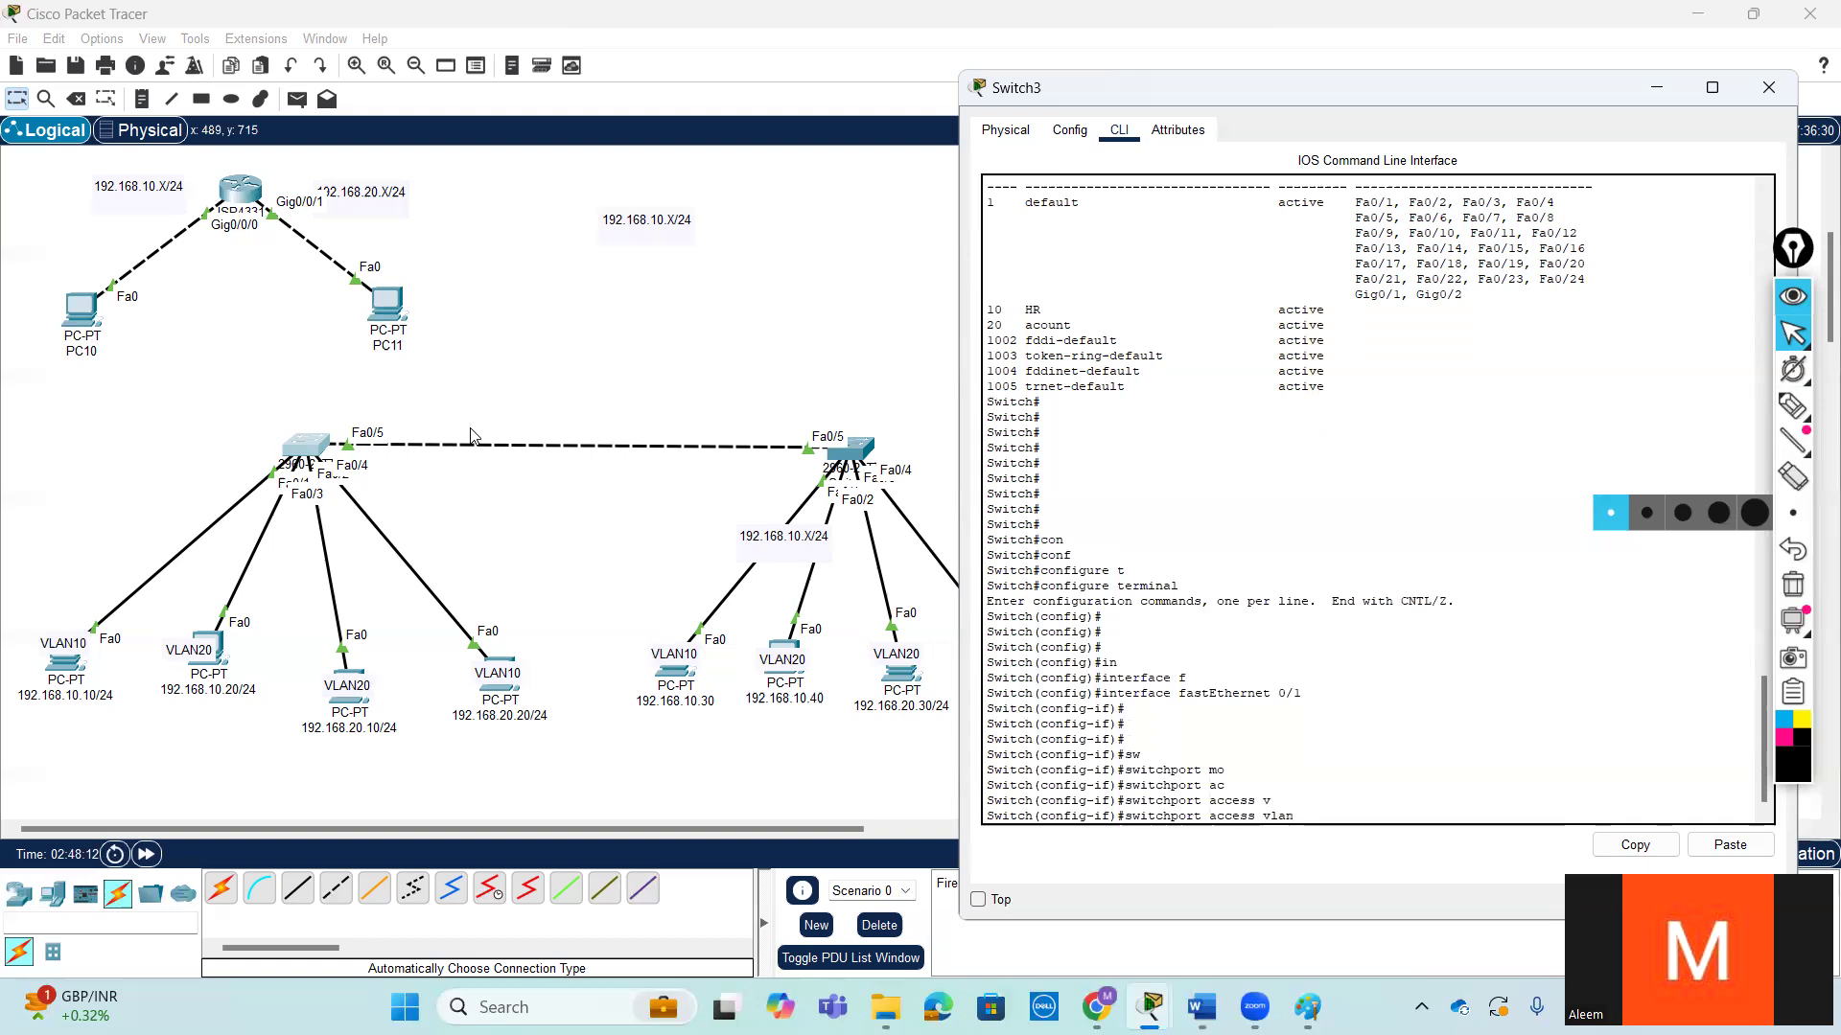
{"action": "type", "text": "10"}
{"action": "key", "text": "Return"}
{"action": "key", "text": "Return"}
{"action": "key", "text": "Return"}
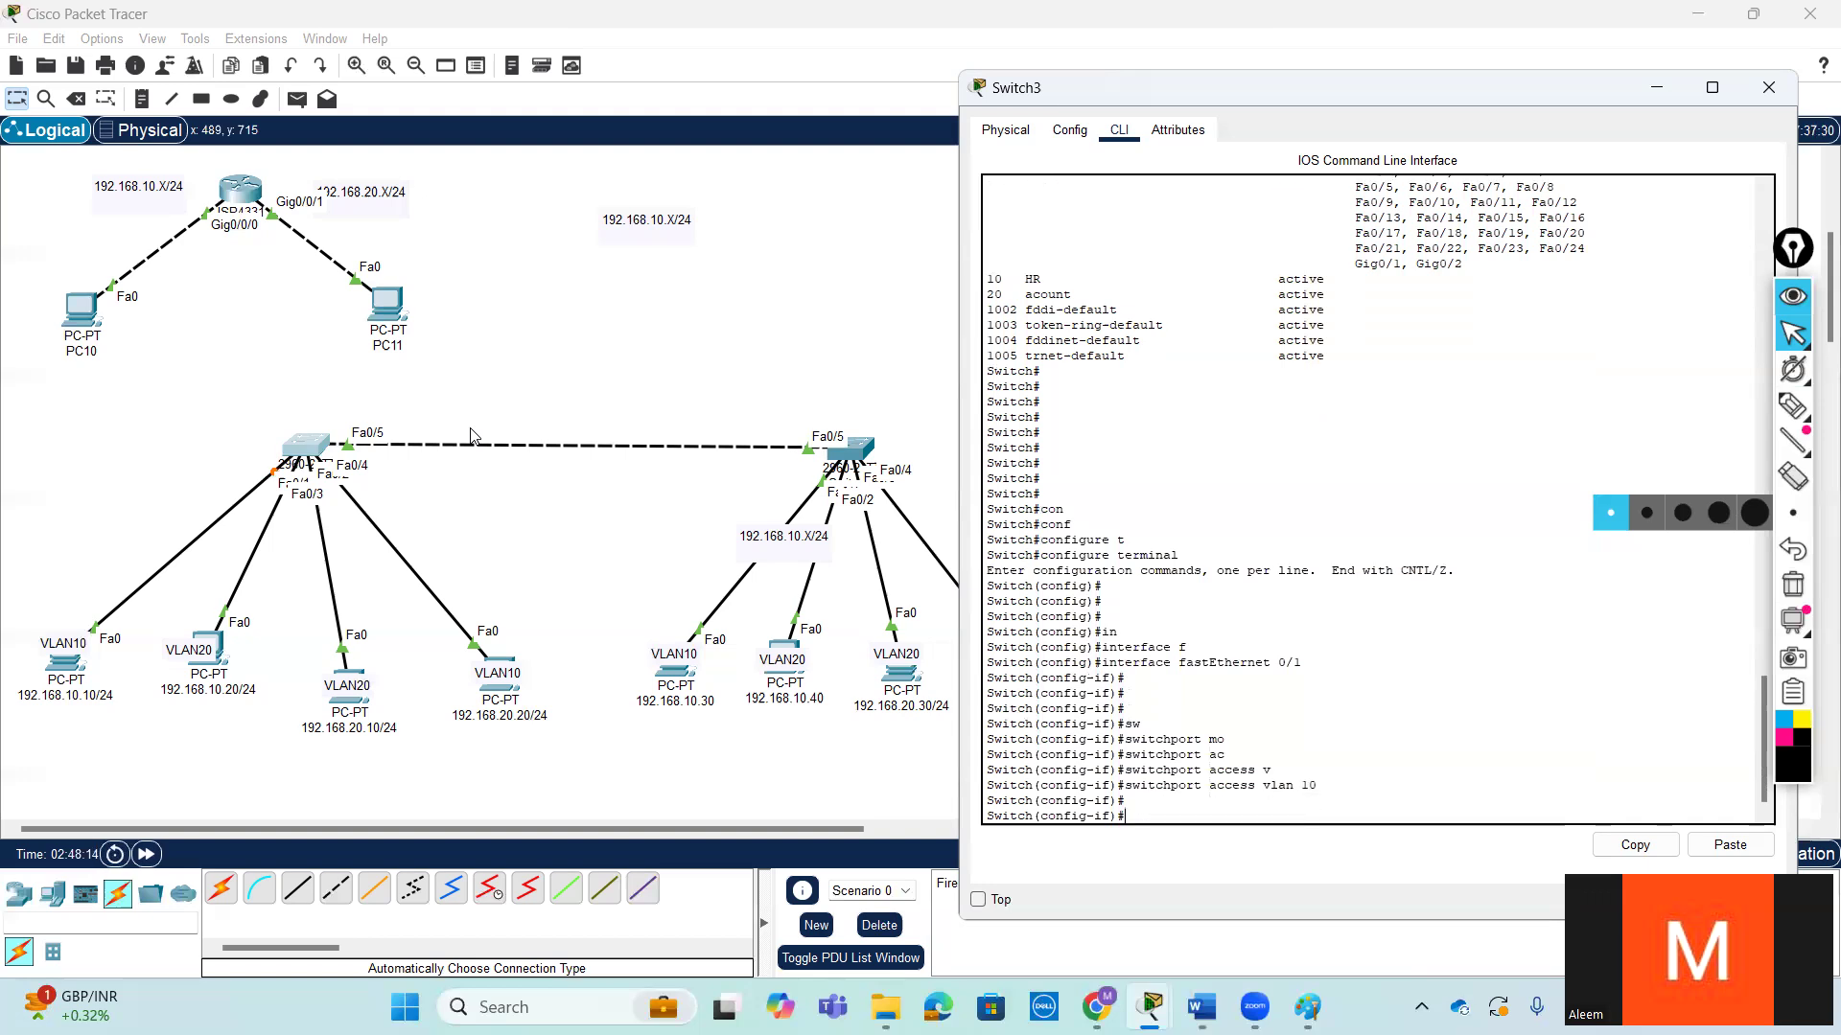
- Set Switch3's fastEthernet 0/1 to access mode with switchport mode access
{"action": "type", "text": "sw"}
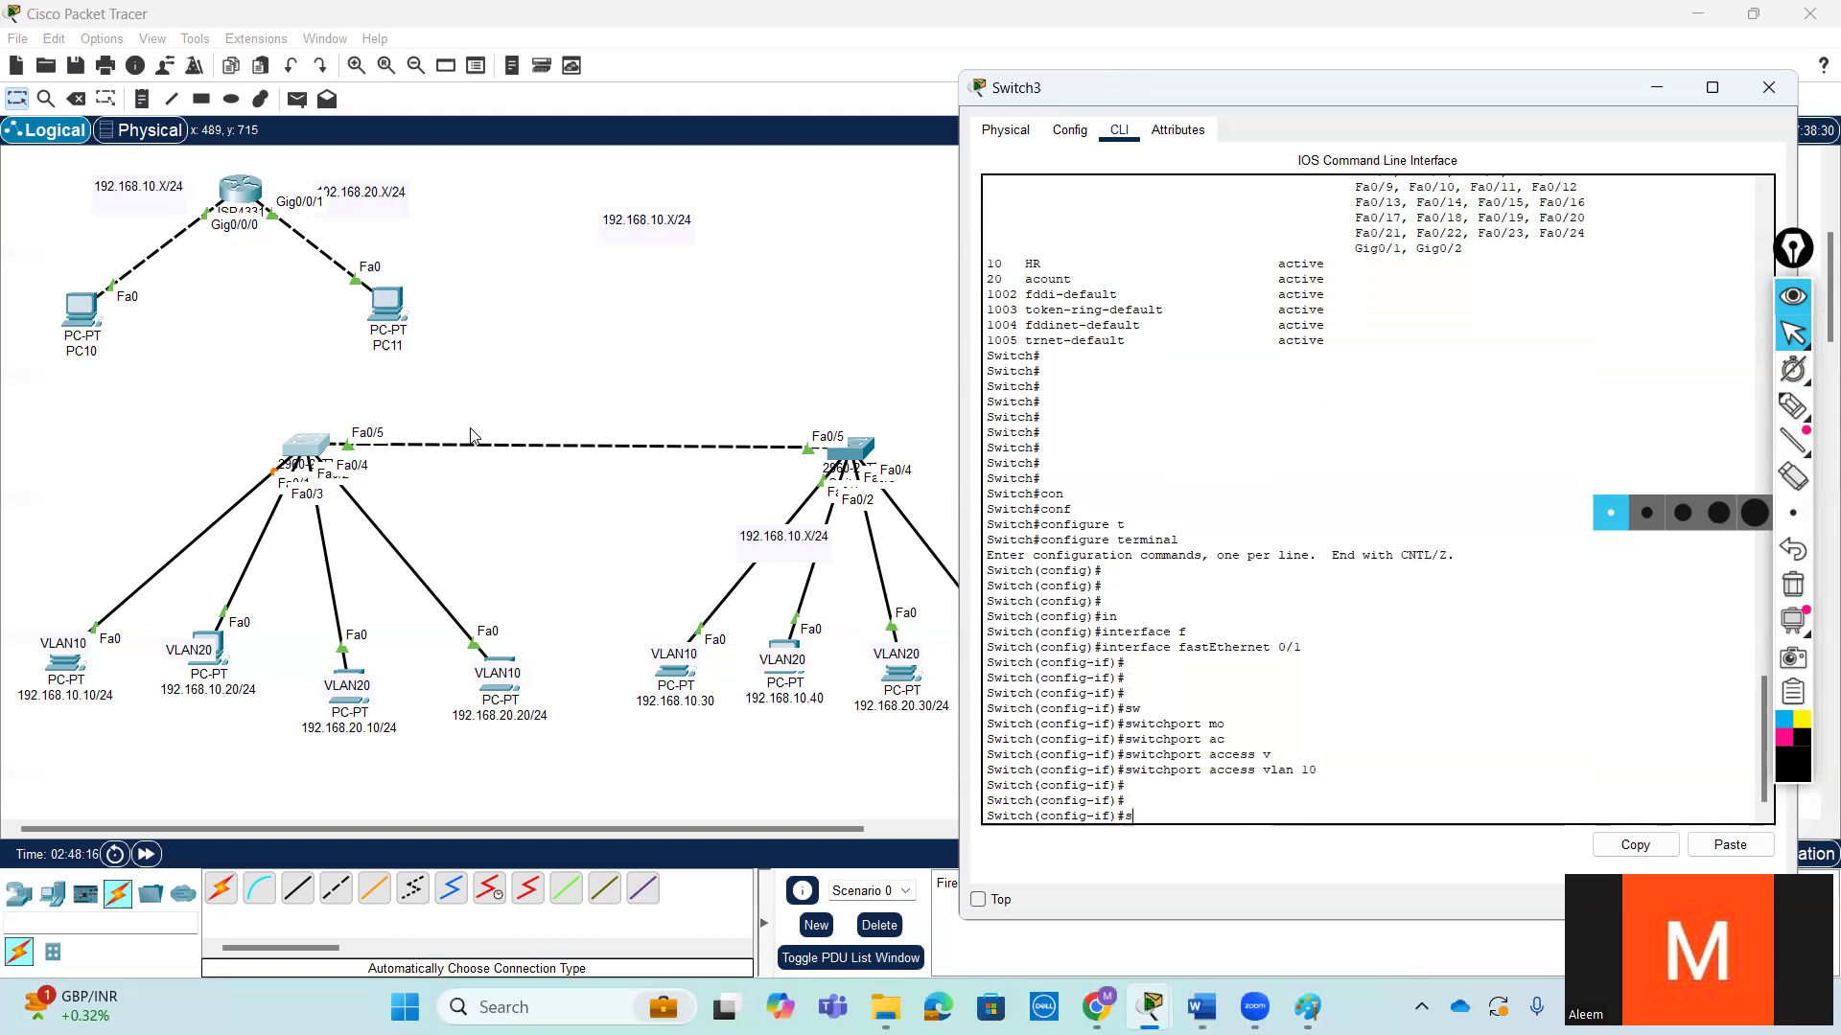
{"action": "key", "text": "Tab"}
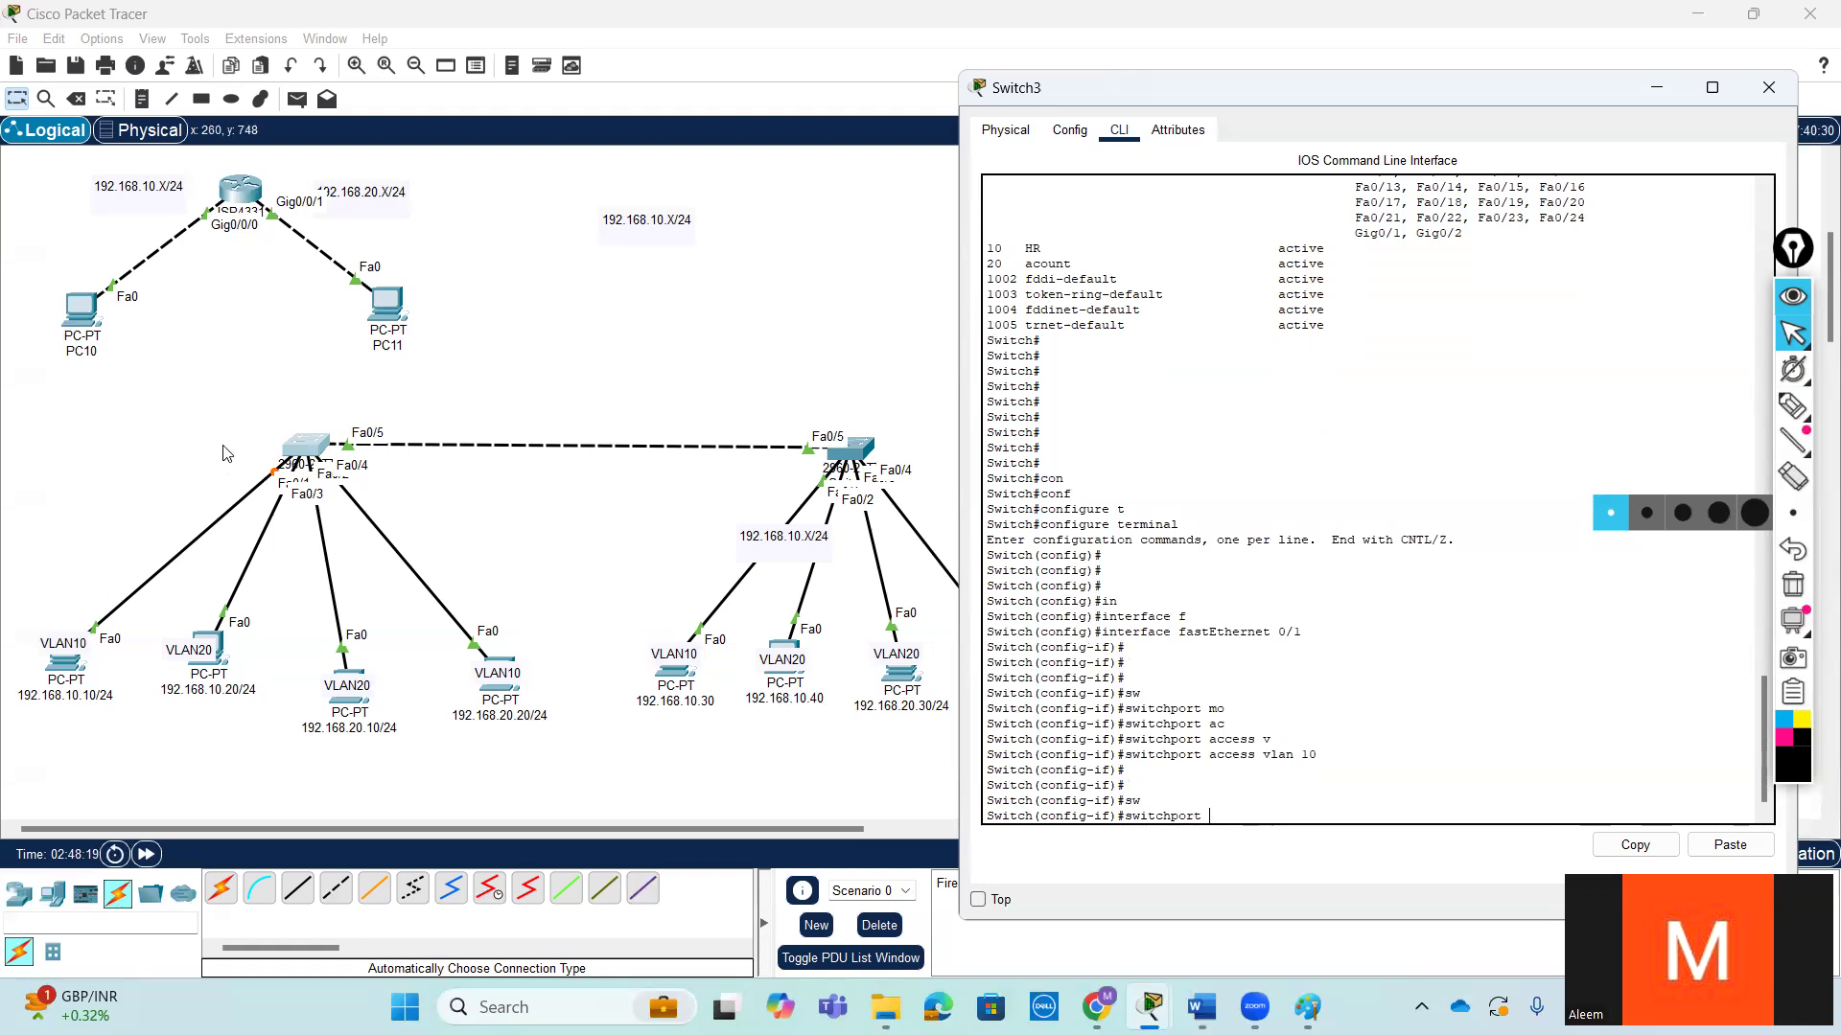
{"action": "type", "text": "mo"}
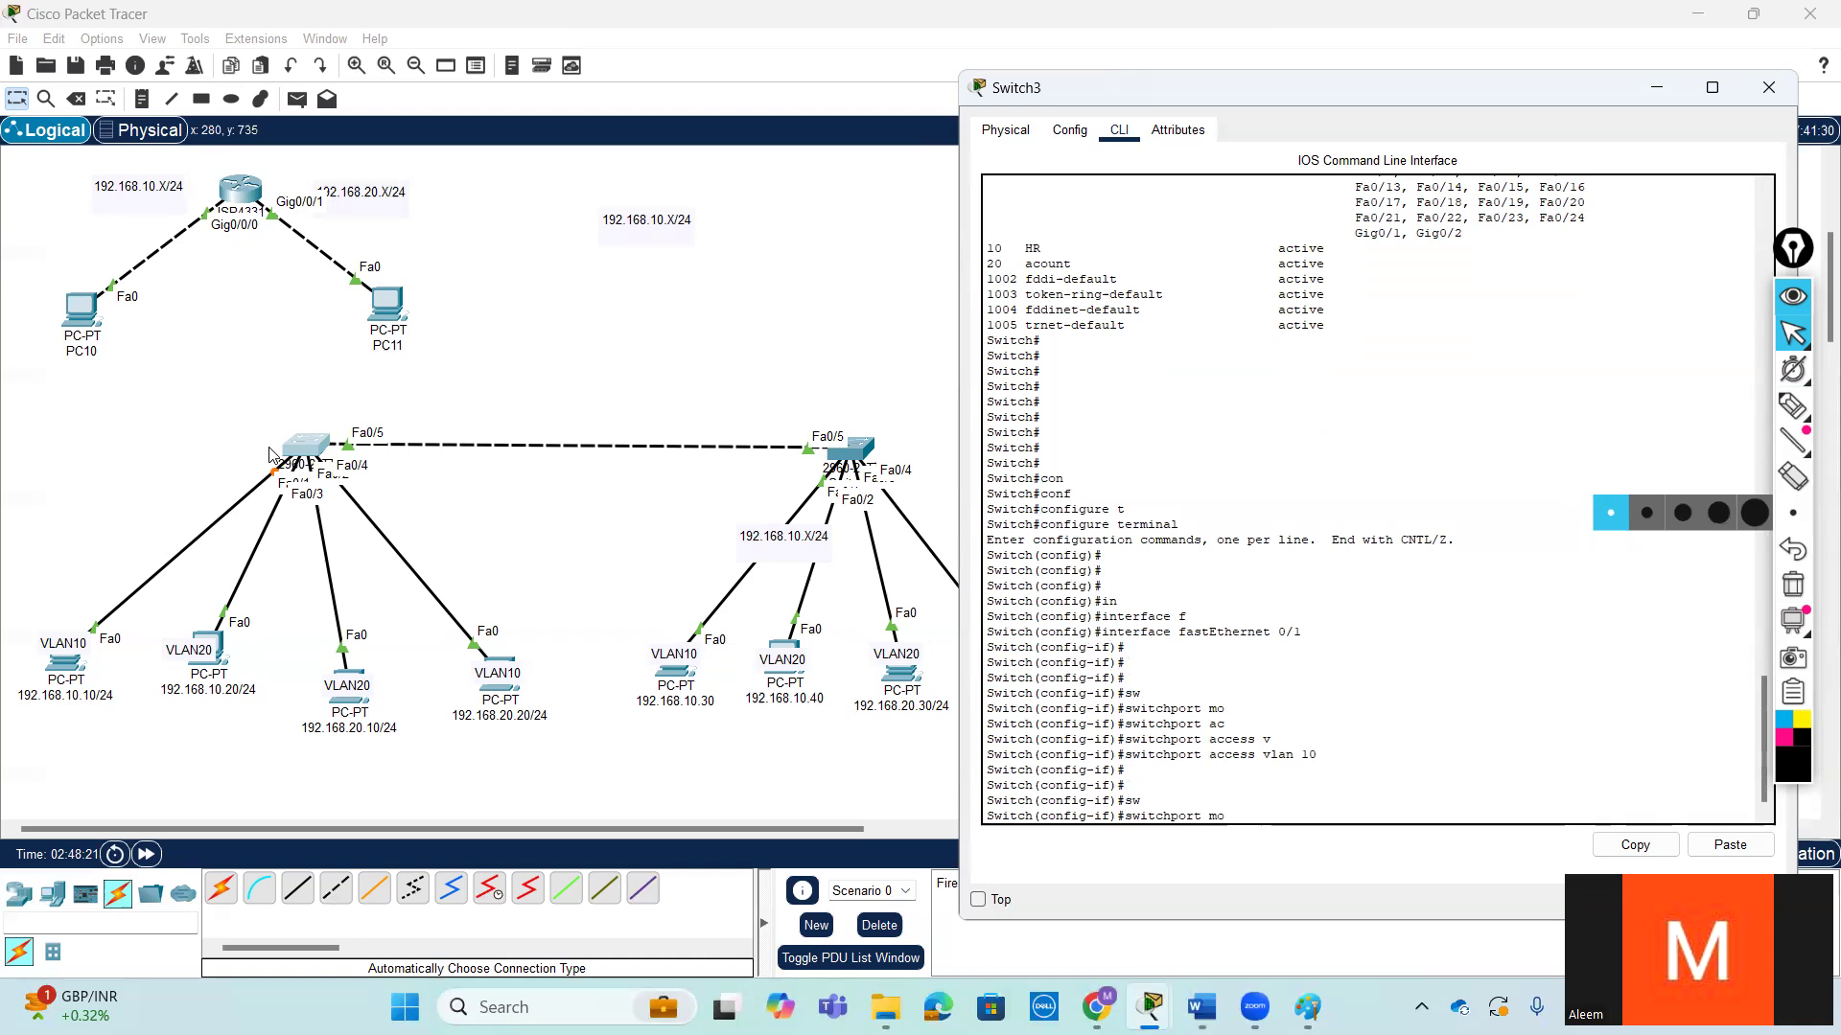
{"action": "key", "text": "Tab"}
{"action": "type", "text": "a"}
{"action": "key", "text": "Tab"}
{"action": "key", "text": "Return"}
{"action": "key", "text": "Return"}
{"action": "key", "text": "Return"}
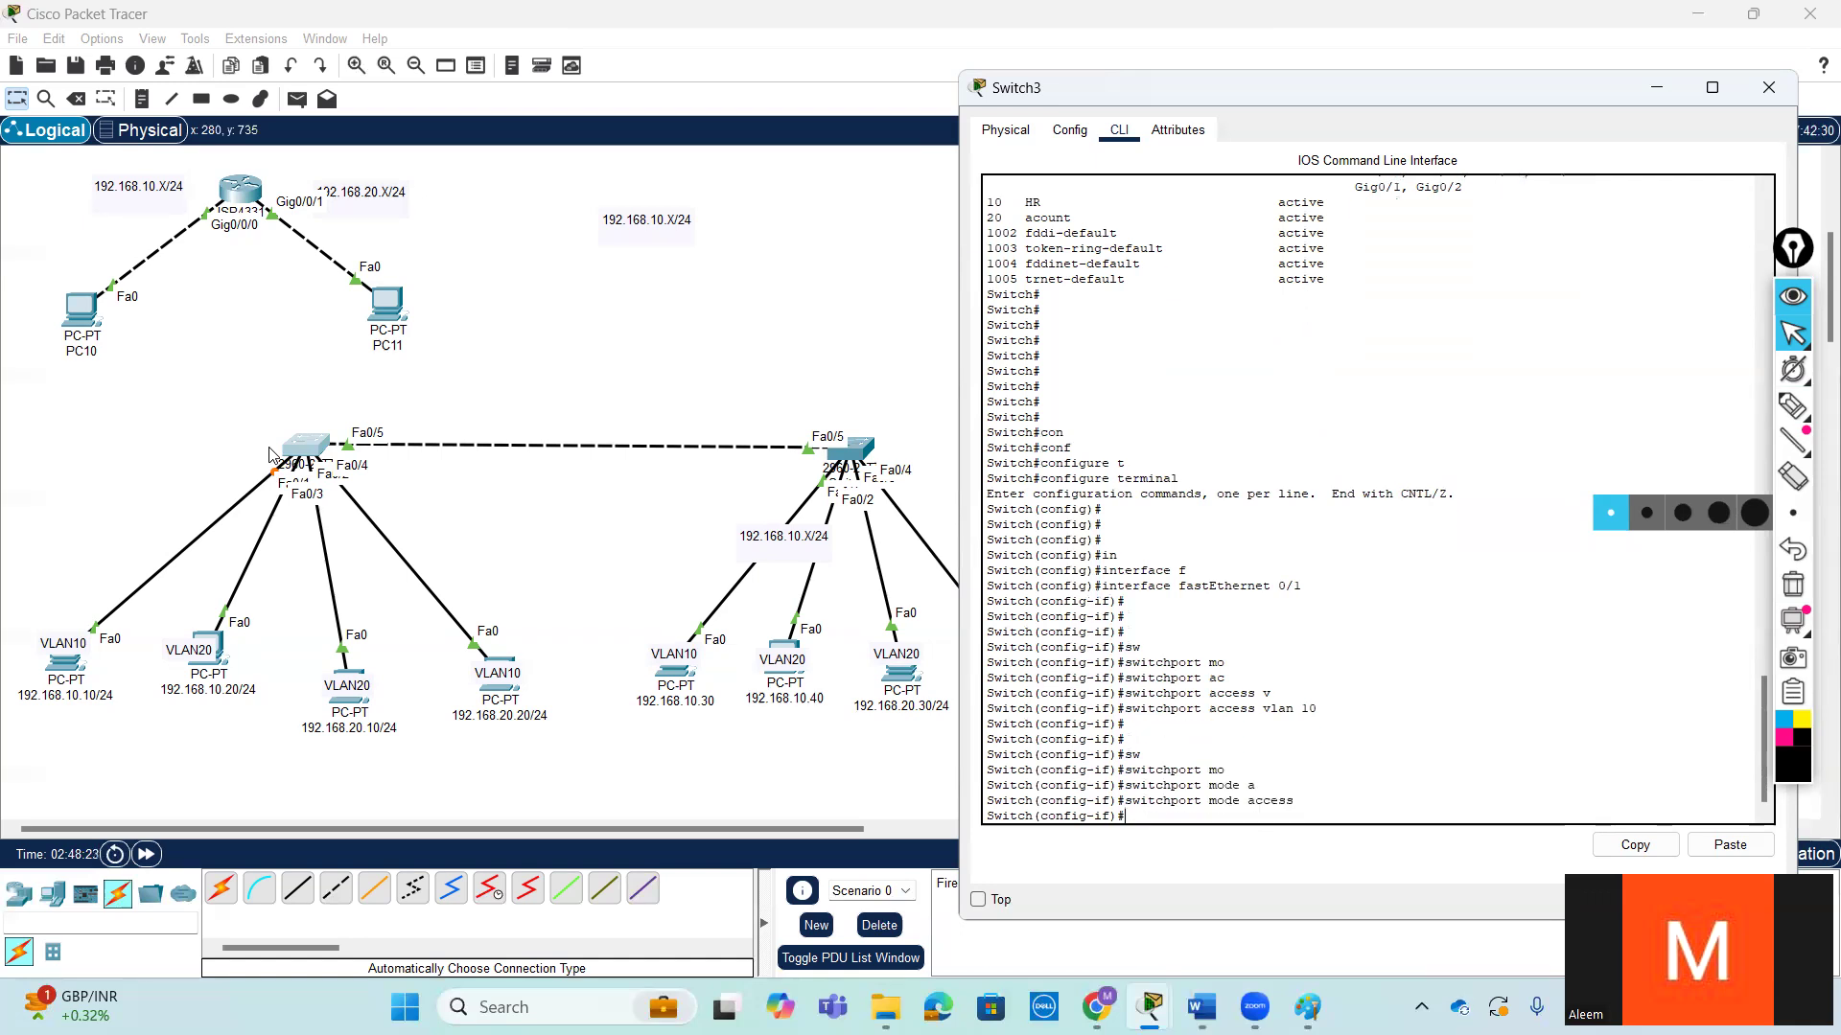
- Leave the fastEthernet 0/1 interface and return to Switch3's global configuration mode
{"action": "type", "text": "ex"}
{"action": "key", "text": "Return"}
{"action": "key", "text": "Return"}
{"action": "key", "text": "Return"}
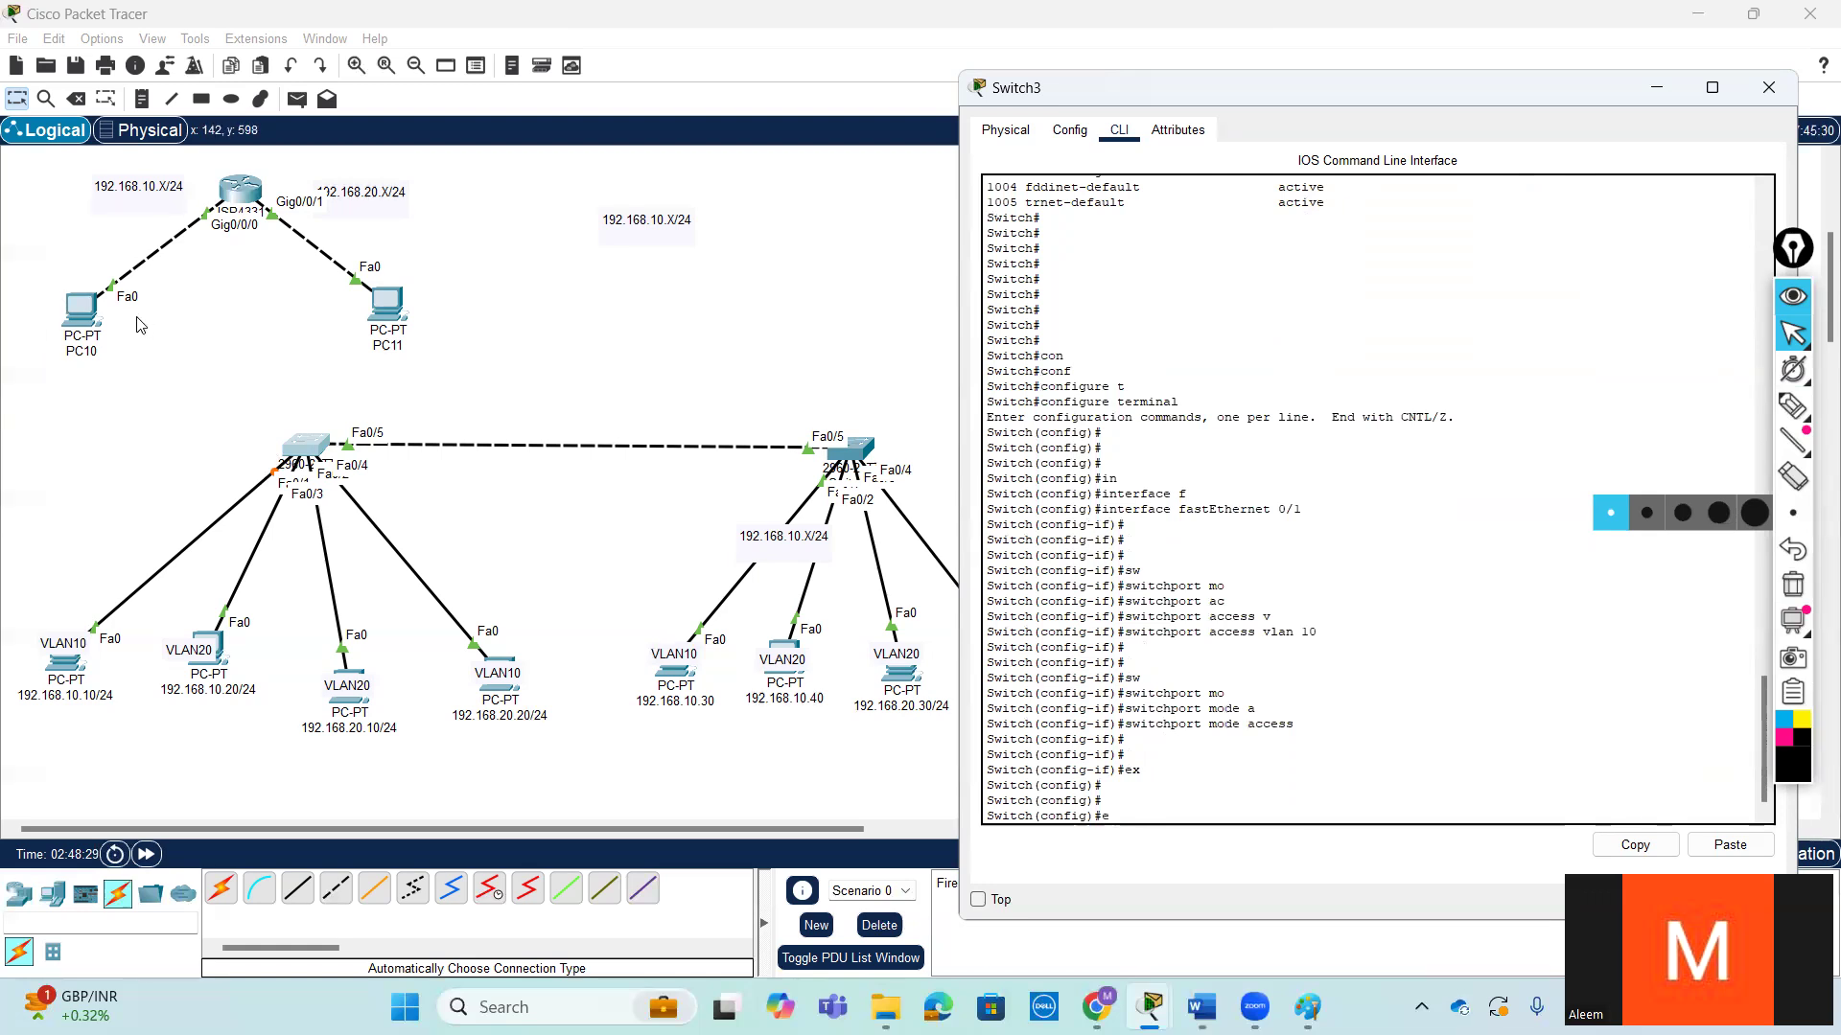
{"action": "type", "text": "e"}
{"action": "key", "text": "Return"}
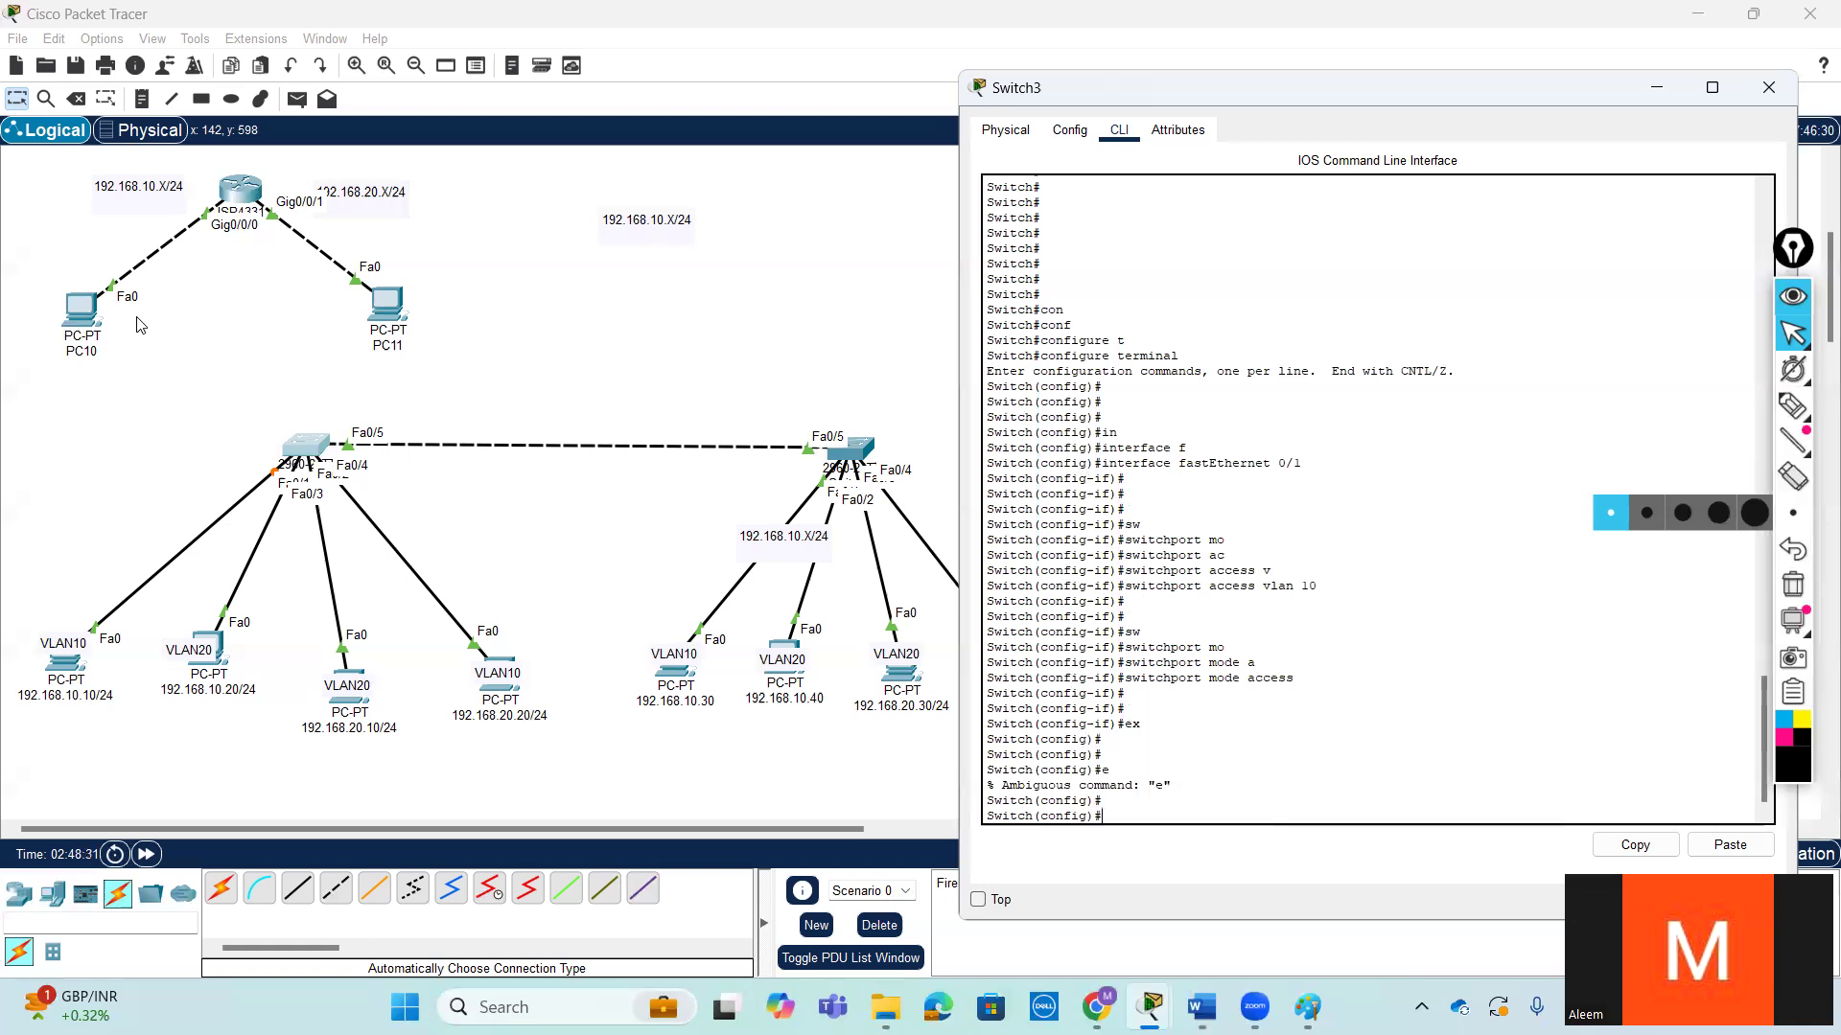
- Enter interface configuration for fastEthernet 0/2 on Switch3
{"action": "type", "text": "int"}
{"action": "key", "text": "Tab"}
{"action": "type", "text": "f"}
{"action": "key", "text": "Tab"}
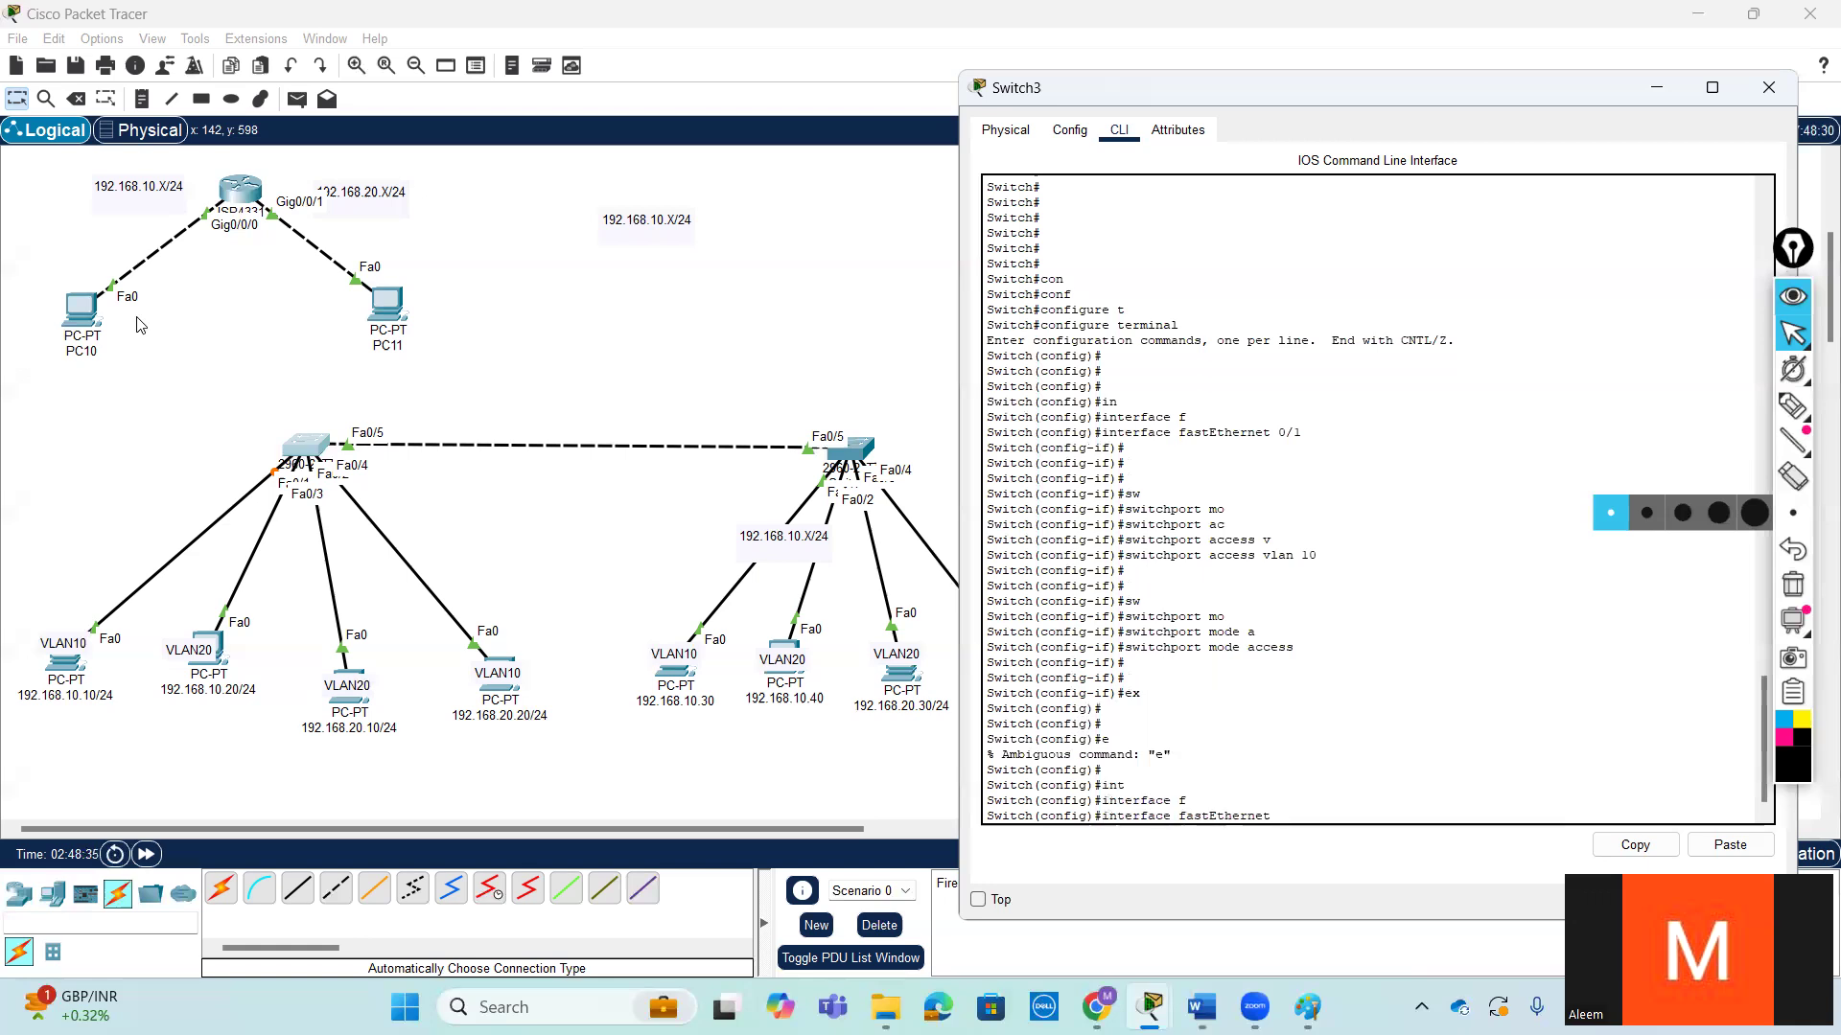
{"action": "type", "text": "0/2"}
{"action": "key", "text": "Return"}
{"action": "key", "text": "Return"}
{"action": "key", "text": "Return"}
- Write the command switchport access vlan 20 for fastEthernet 0/2 without running it
{"action": "type", "text": "s"}
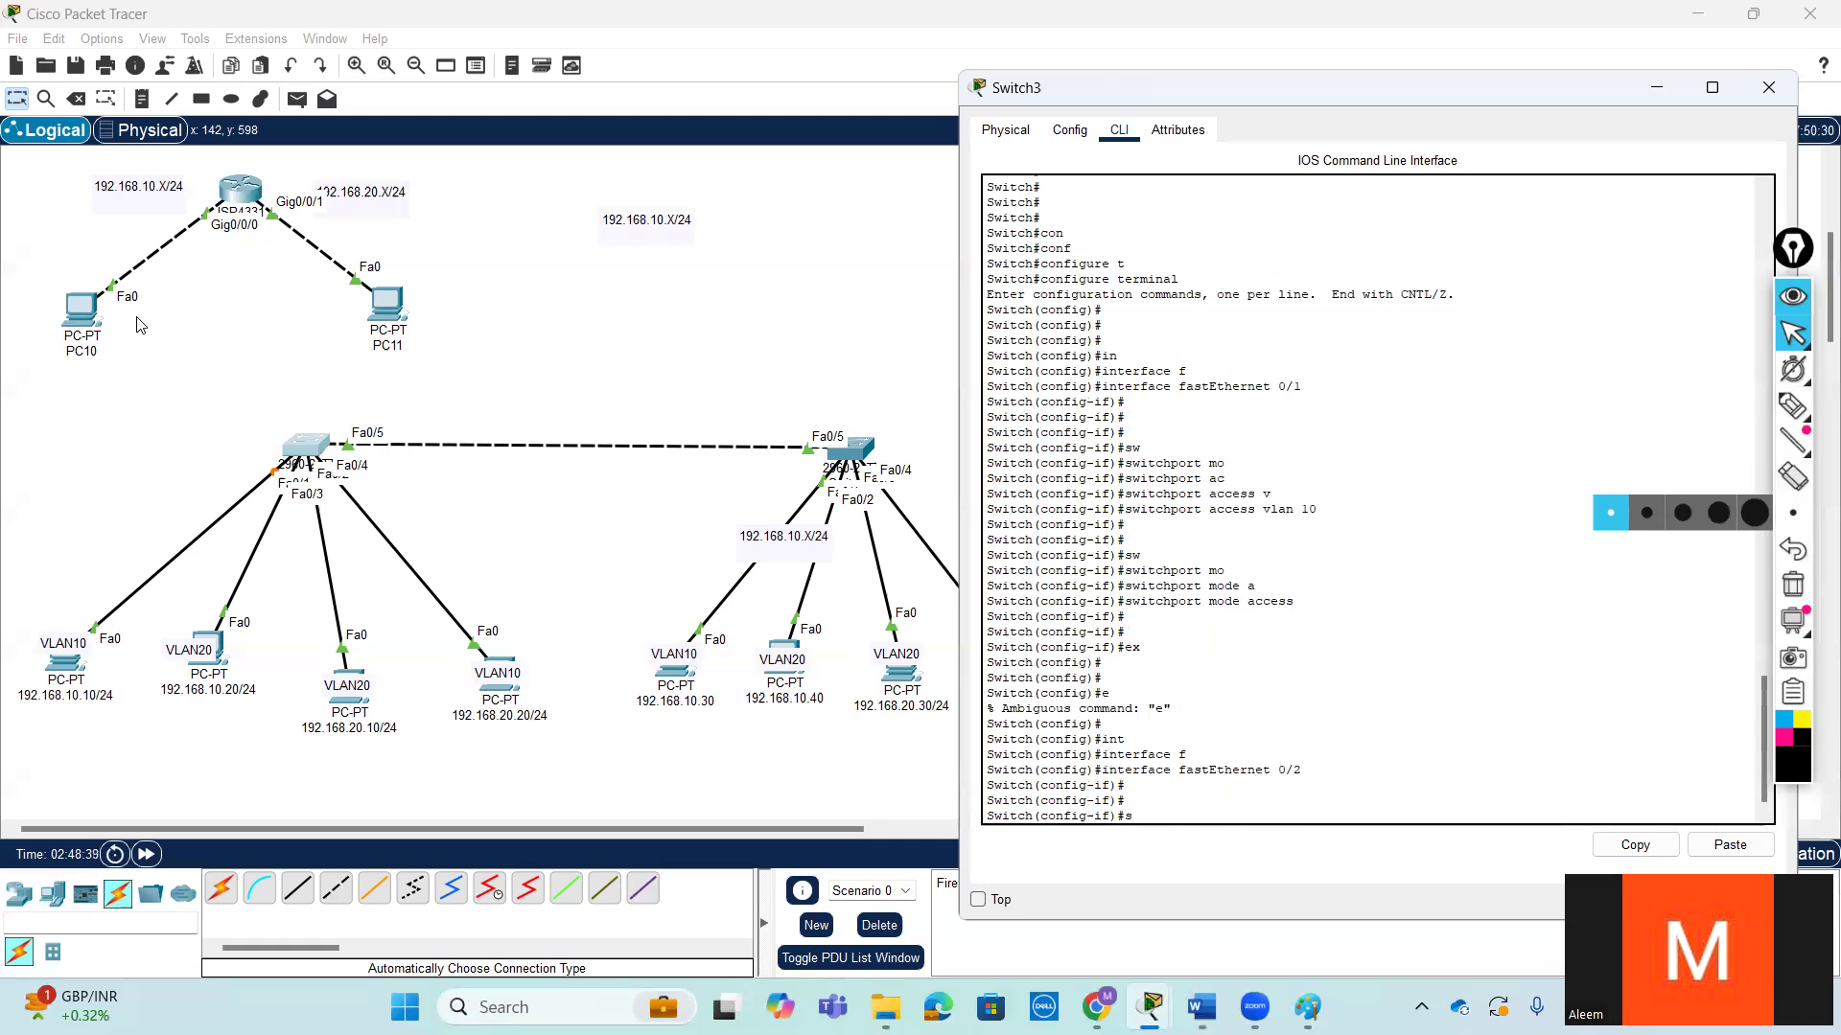
{"action": "type", "text": "w"}
{"action": "key", "text": "Tab"}
{"action": "type", "text": "ac"}
{"action": "key", "text": "Tab"}
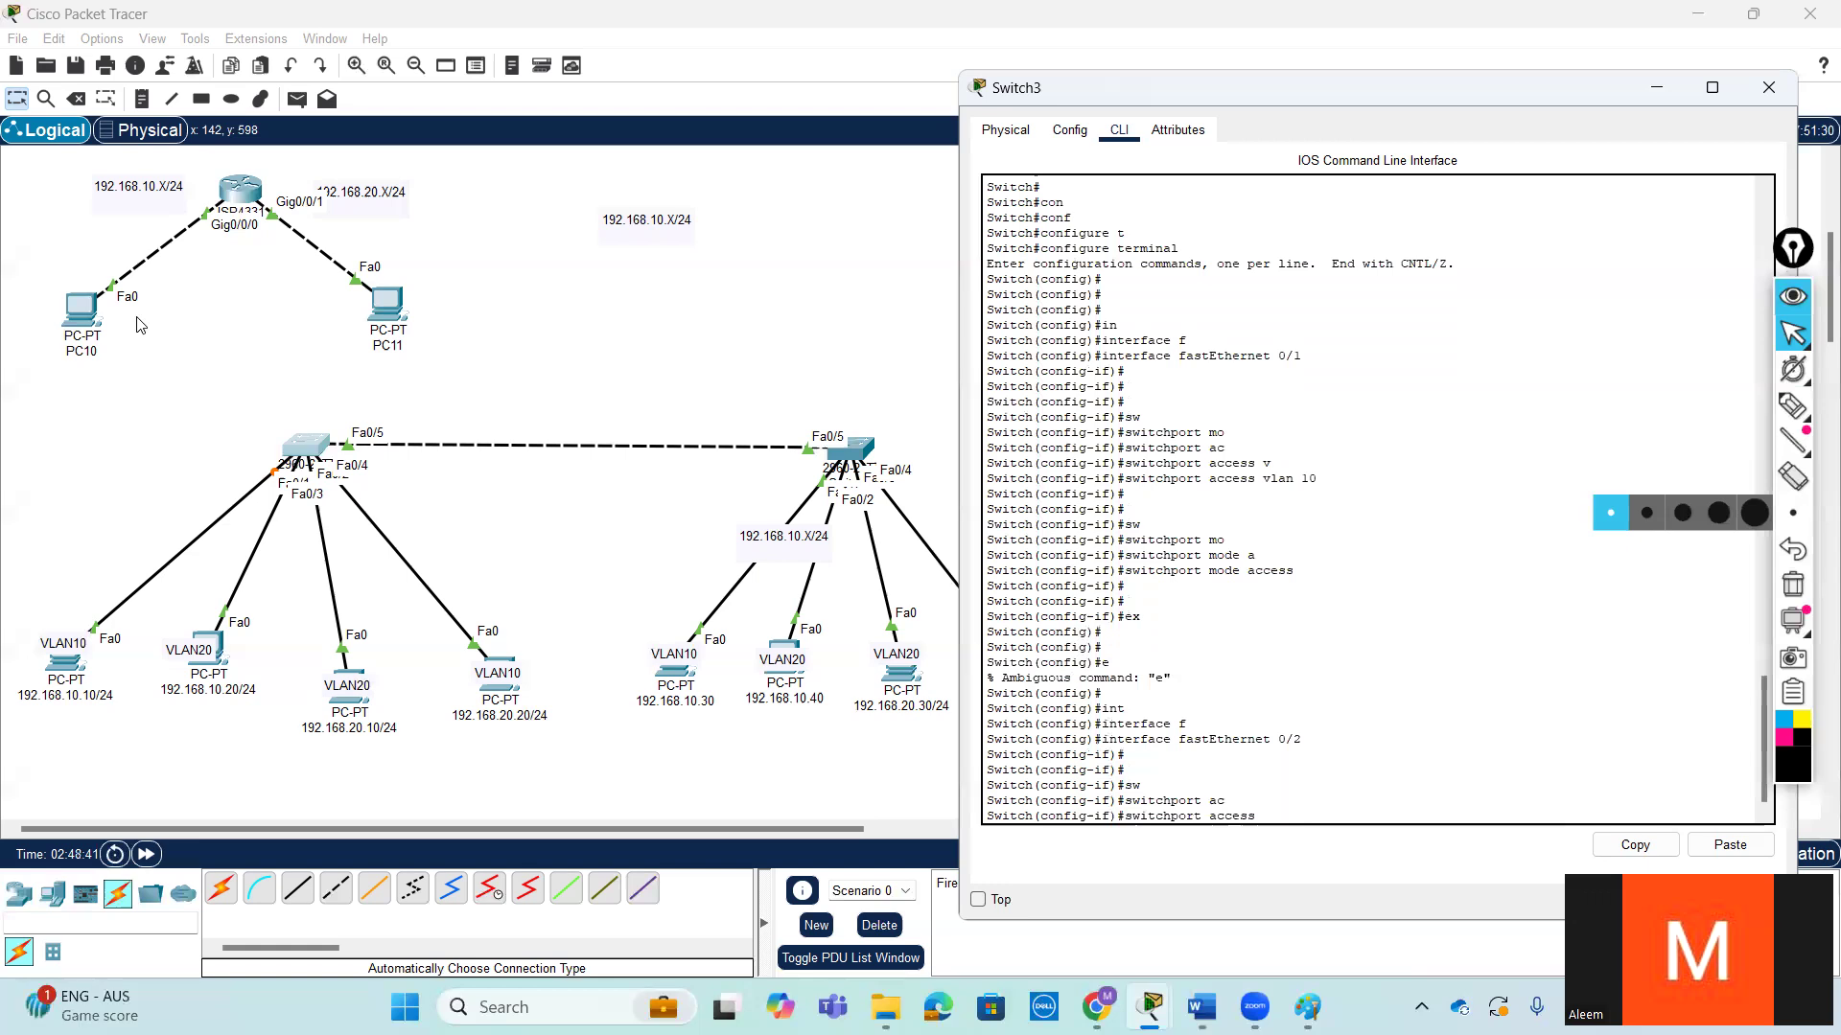
{"action": "type", "text": "v"}
{"action": "key", "text": "Tab"}
{"action": "type", "text": "20"}
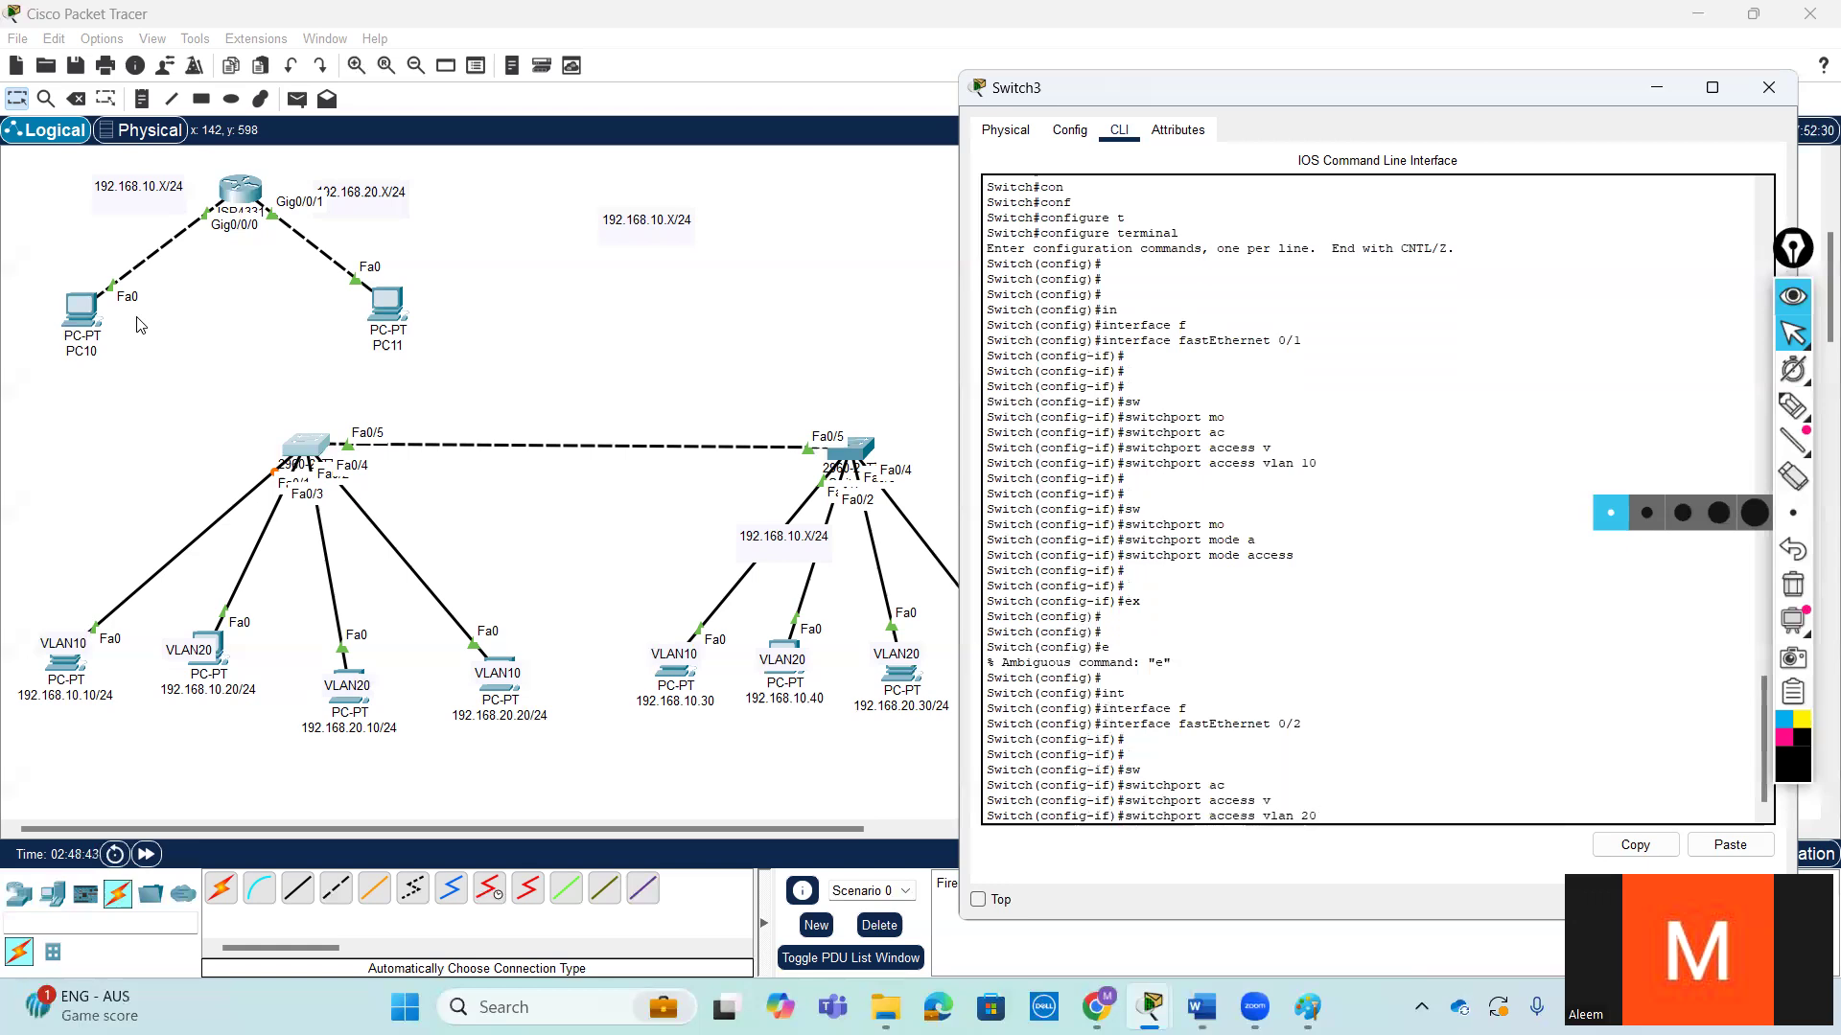
- Move the 192.168.10.20/24 and 192.168.20.10/24 PCs slightly lower beneath Switch3 in the topology
{"action": "left_click_drag", "start_coordinate": [209, 644], "coordinate": [206, 682]}
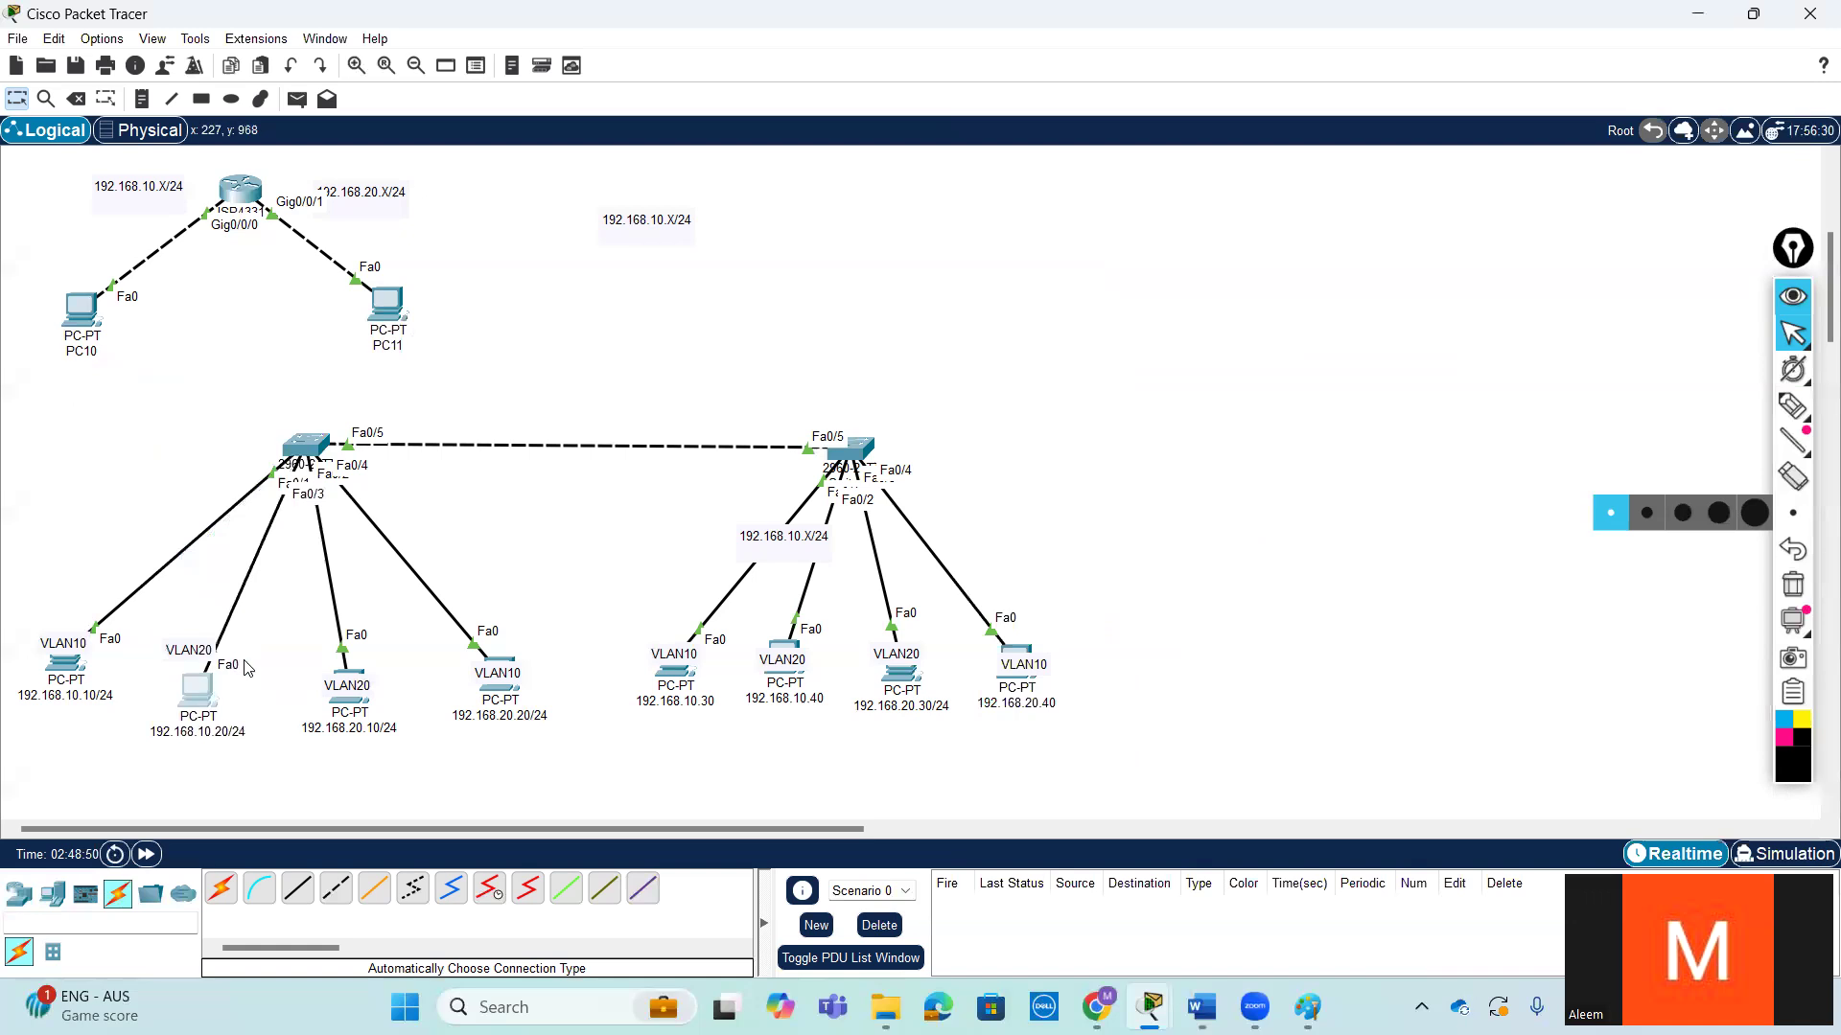
{"action": "left_click_drag", "start_coordinate": [353, 709], "coordinate": [338, 753]}
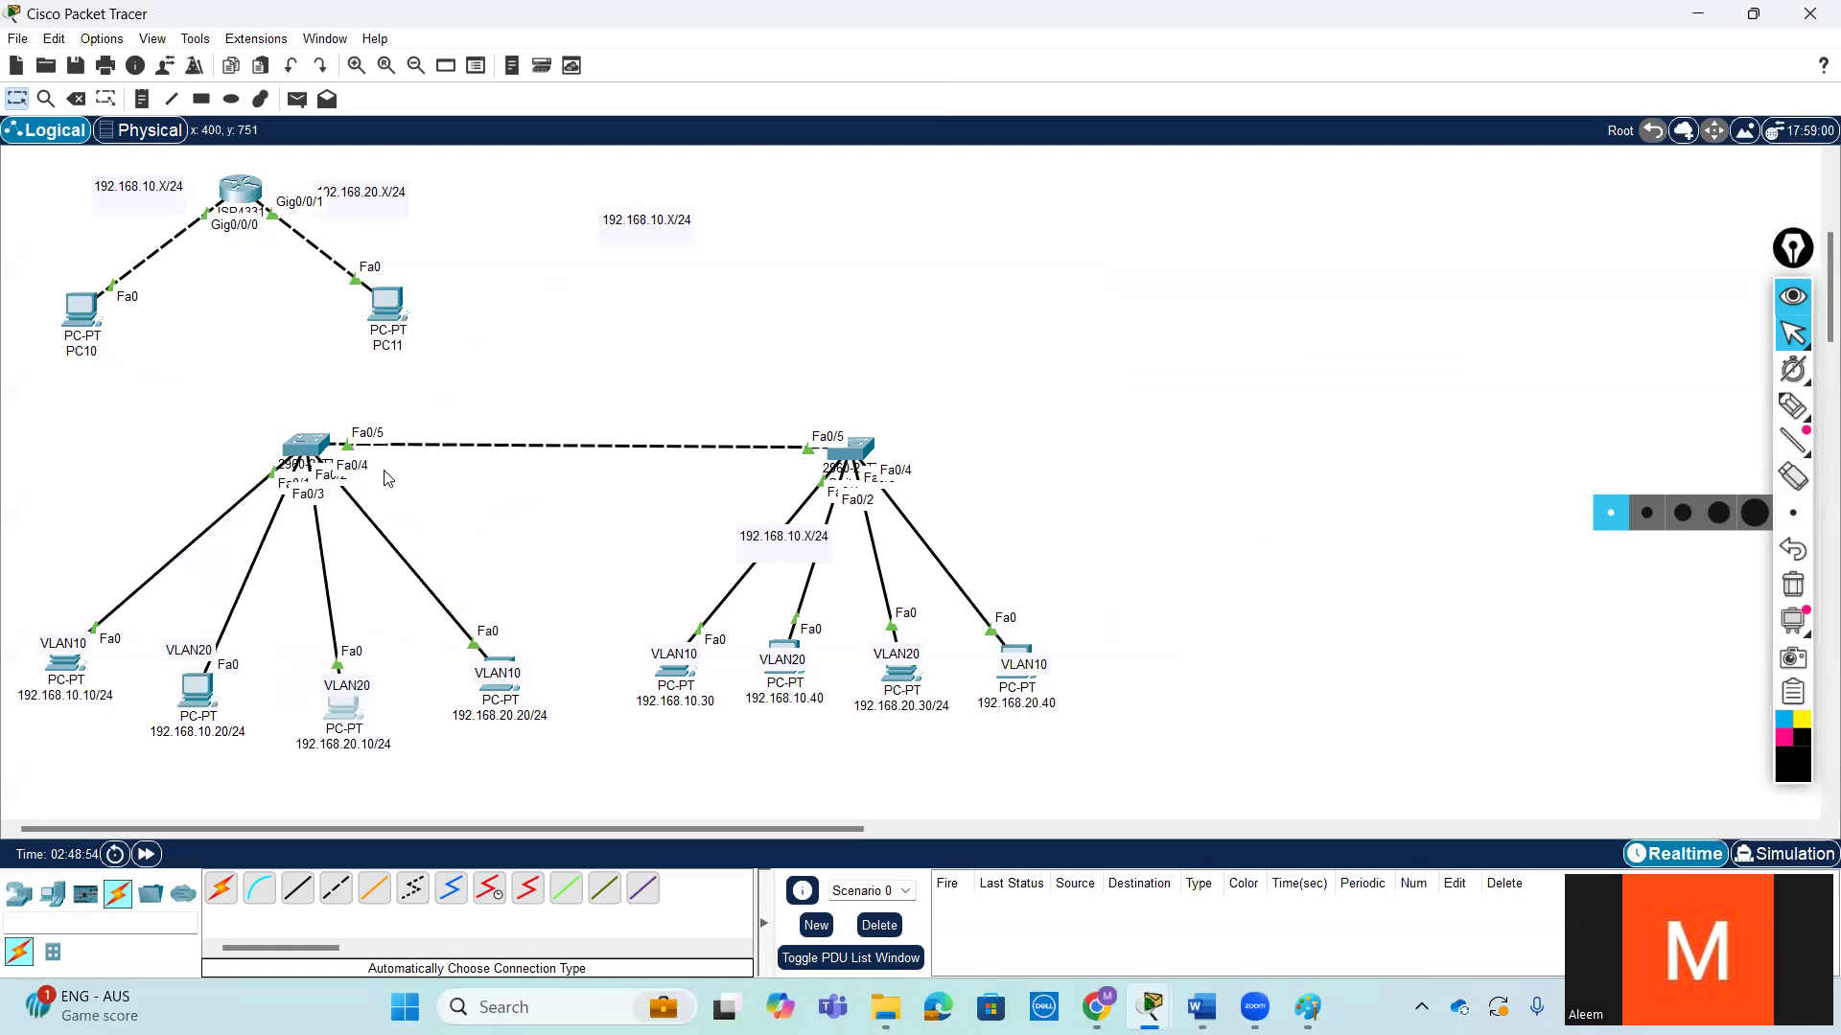
{"action": "left_click", "coordinate": [344, 712]}
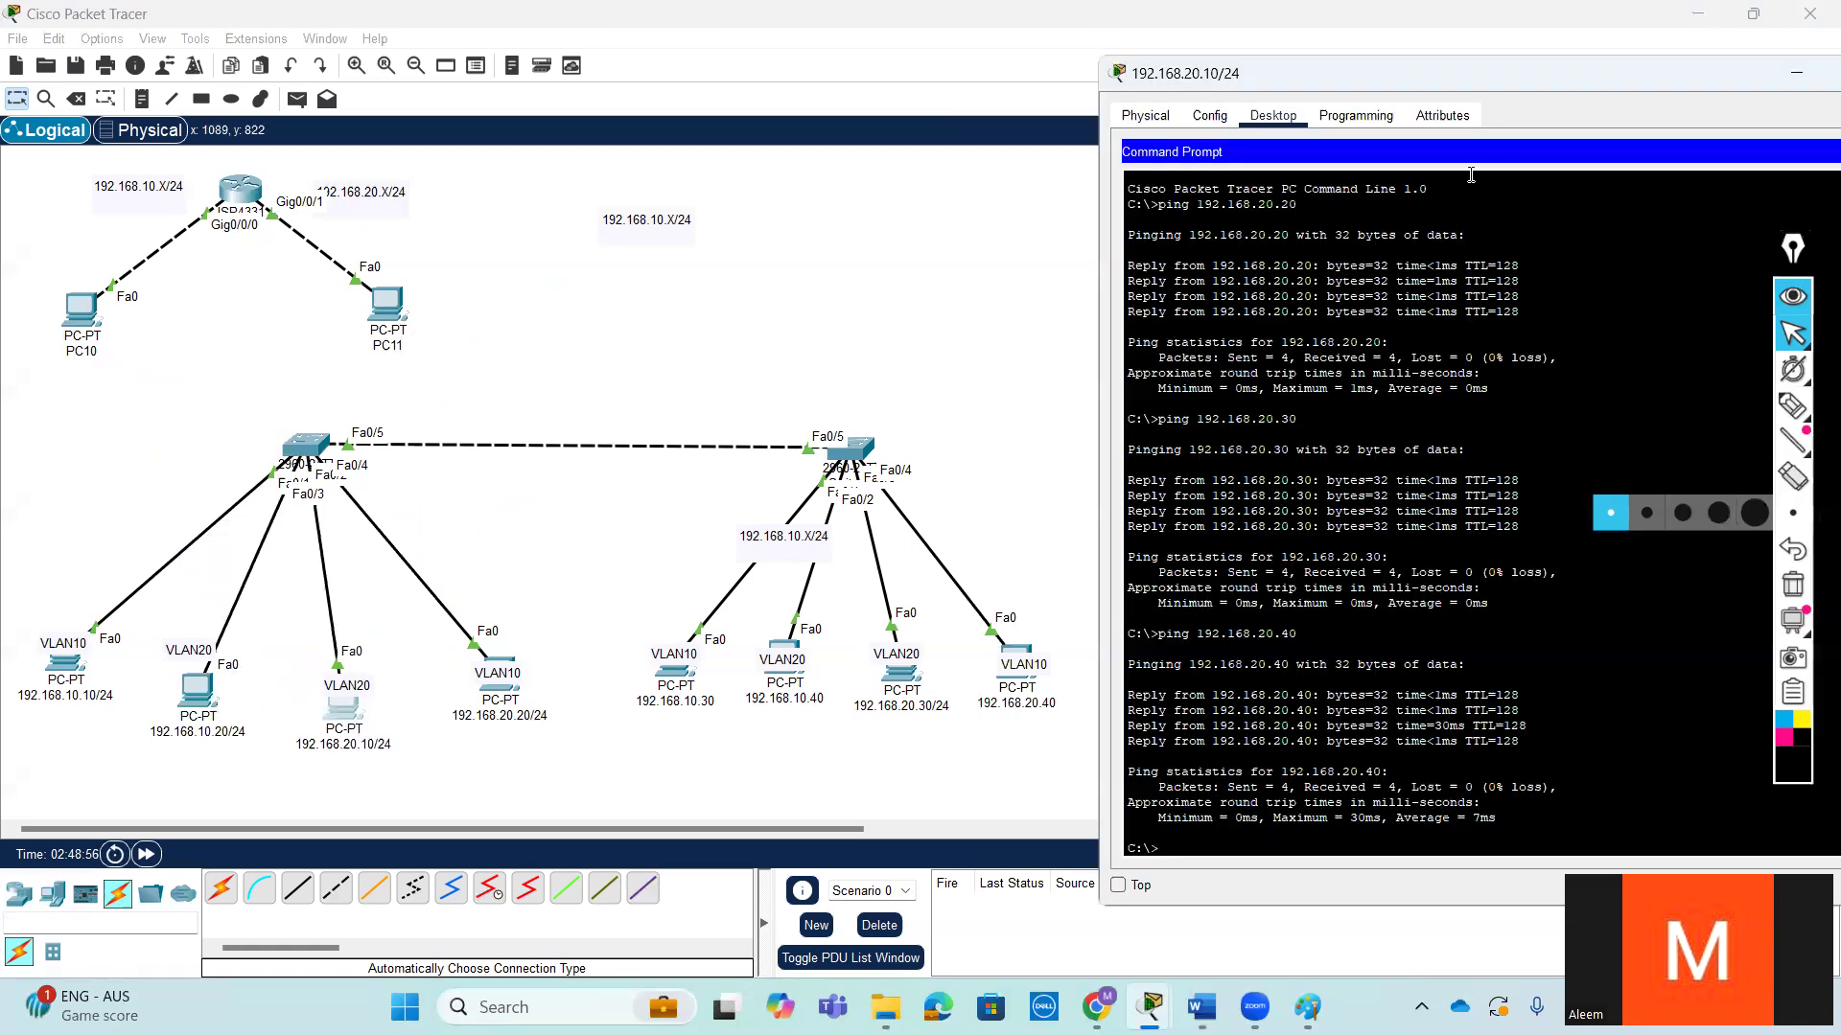
{"action": "left_click", "coordinate": [1787, 84]}
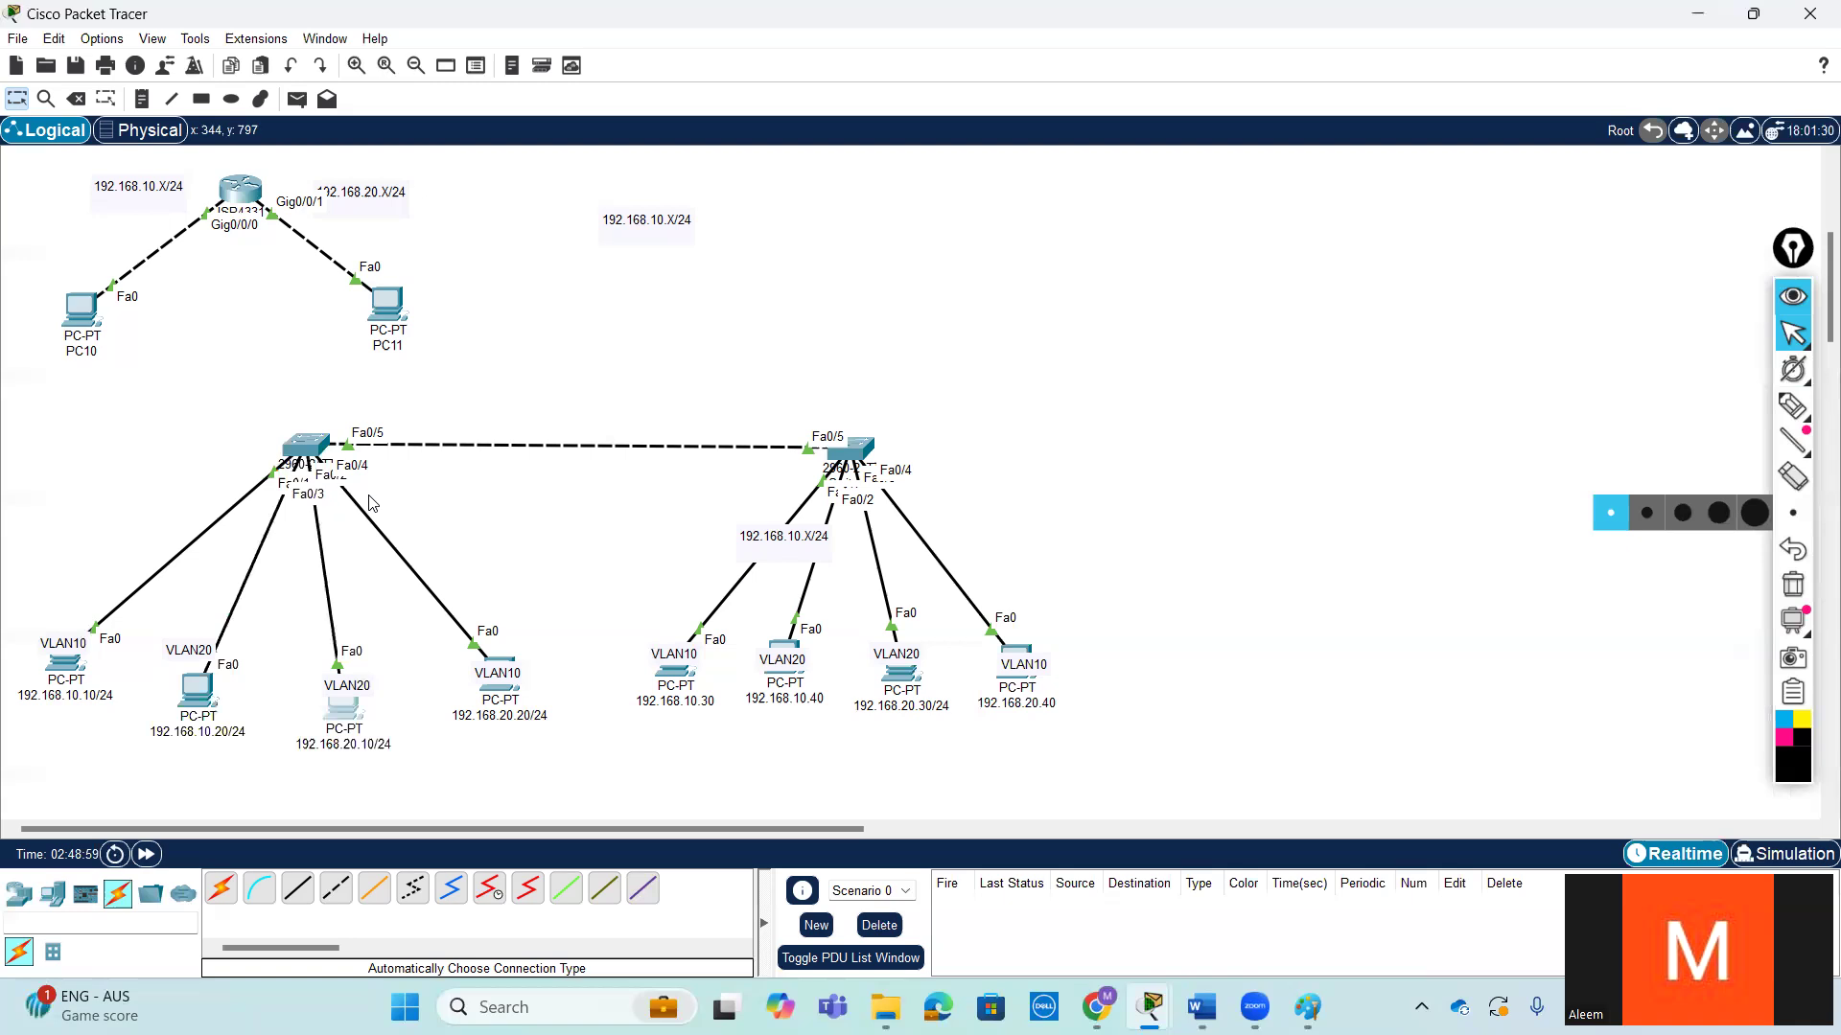
{"action": "left_click", "coordinate": [201, 688]}
{"action": "mouse_move", "coordinate": [198, 689]}
{"action": "left_mouse_down"}
{"action": "mouse_move", "coordinate": [450, 373]}
{"action": "mouse_move", "coordinate": [218, 702]}
{"action": "mouse_move", "coordinate": [211, 668]}
{"action": "left_mouse_up"}
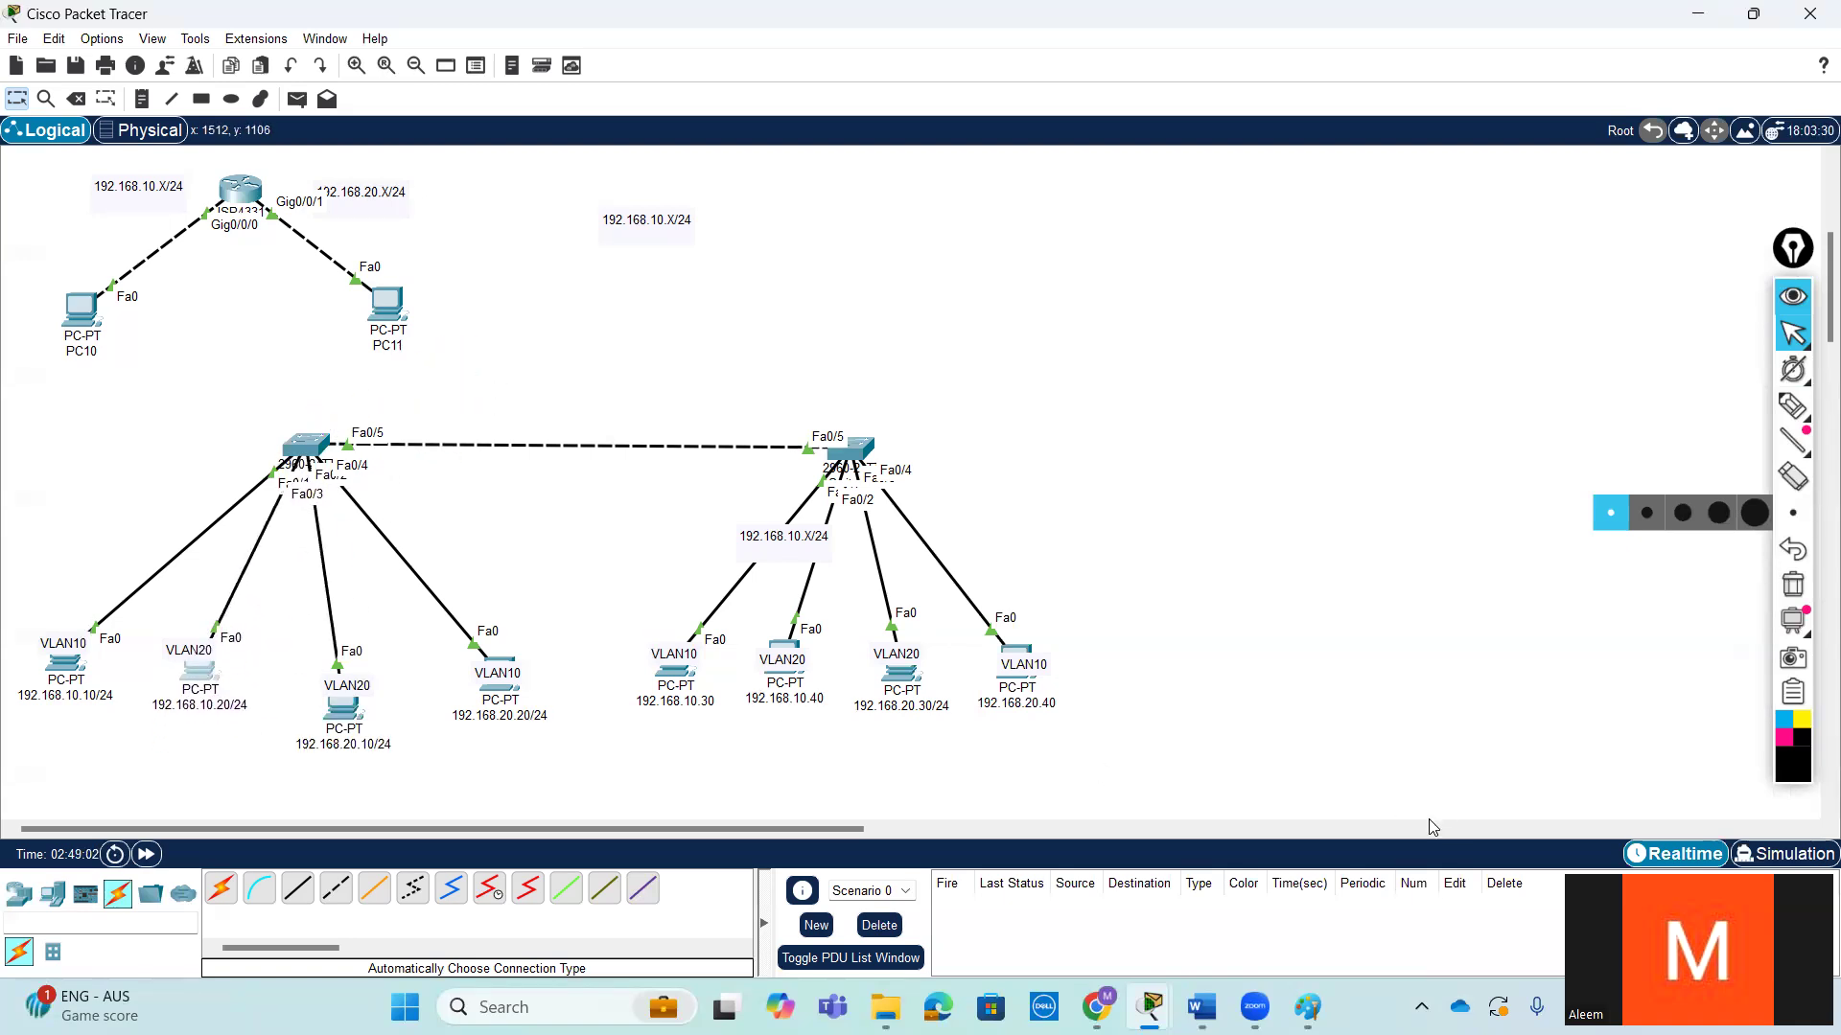
- Return to Switch3's command line, change the pending command to switchport access vlan 10, run it and exit the interface
{"action": "mouse_move", "coordinate": [1201, 1007]}
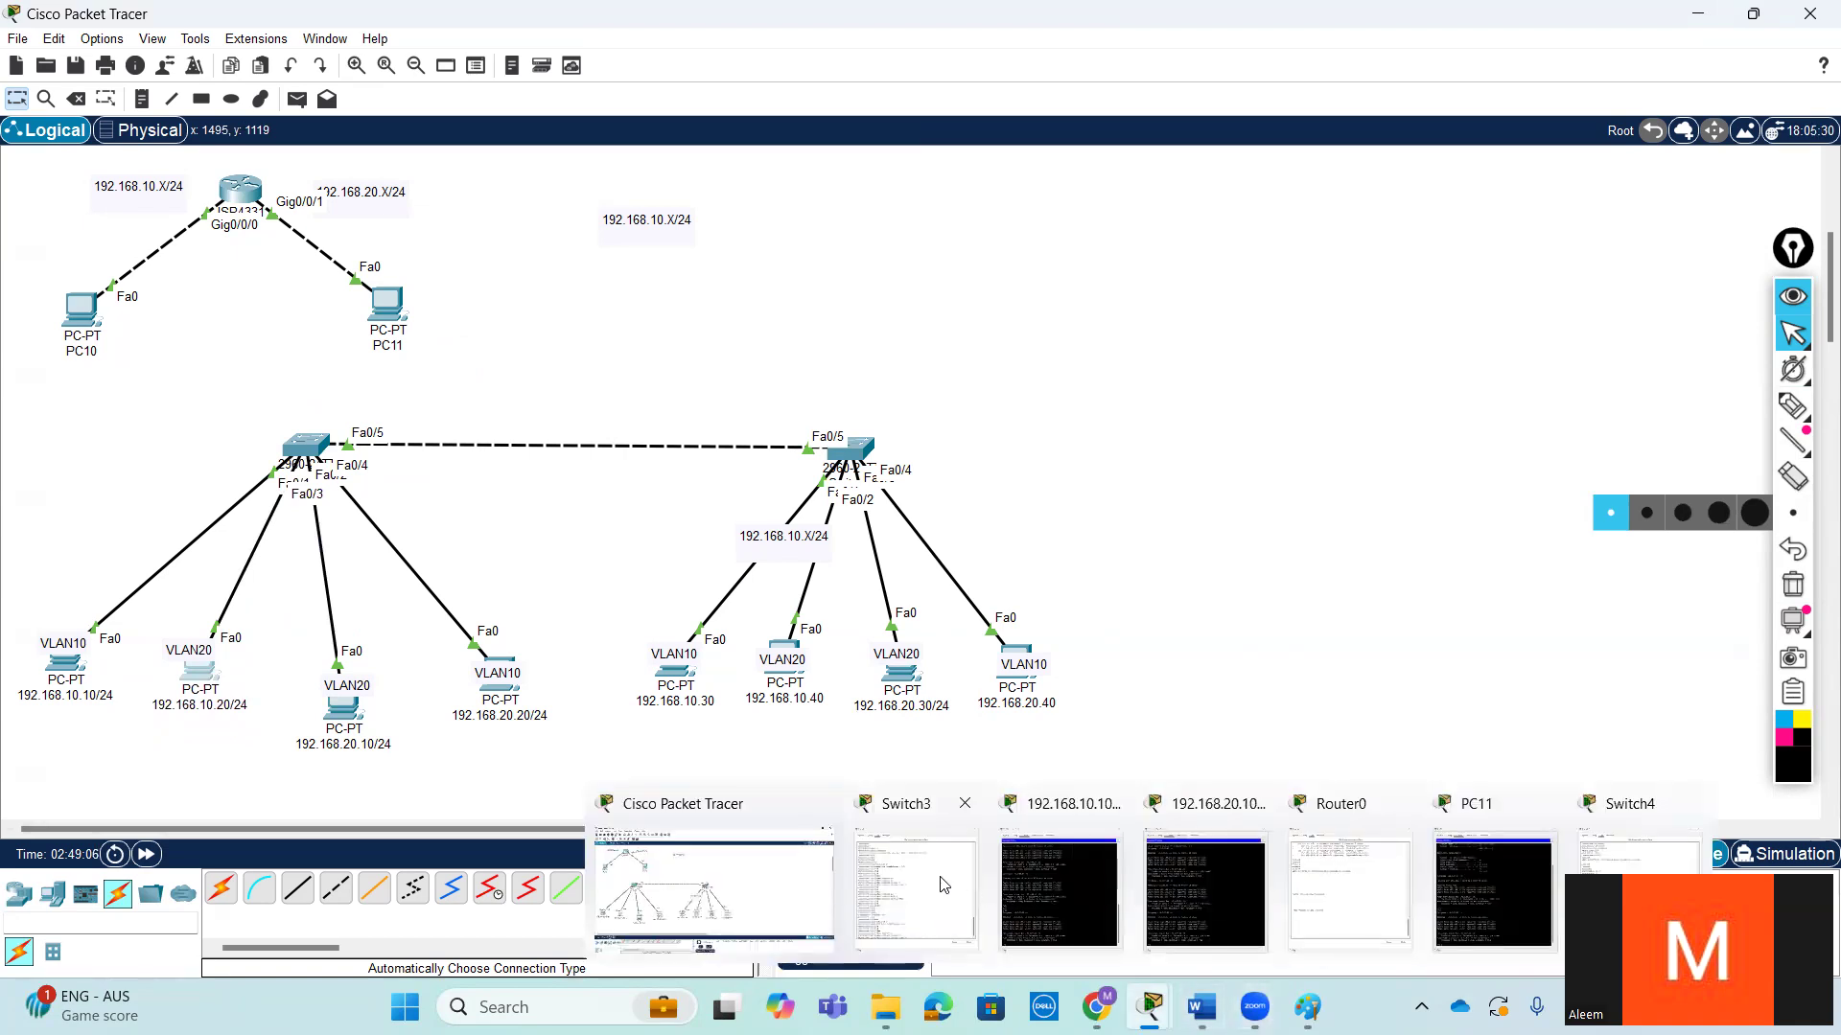
{"action": "left_click", "coordinate": [308, 448]}
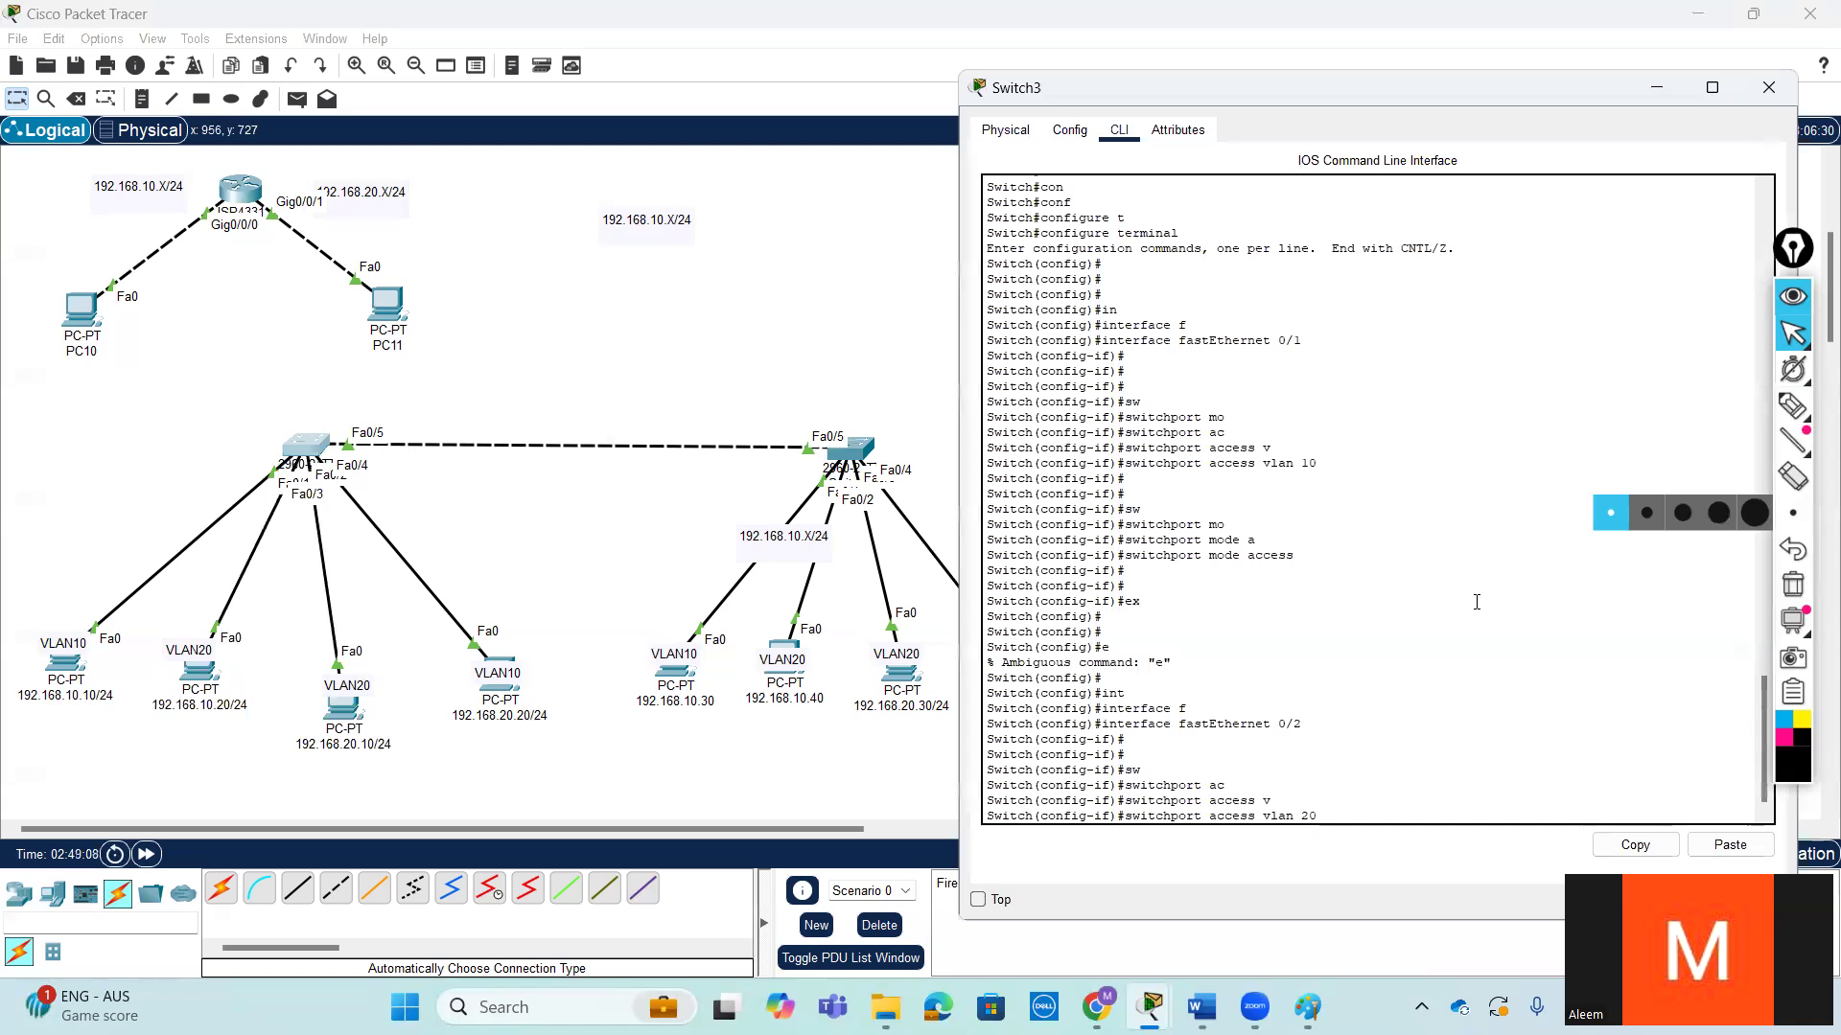
{"action": "key", "text": "BackSpace"}
{"action": "type", "text": "10"}
{"action": "key", "text": "Return"}
{"action": "key", "text": "Return"}
{"action": "key", "text": "Return"}
{"action": "type", "text": "ex"}
{"action": "key", "text": "Return"}
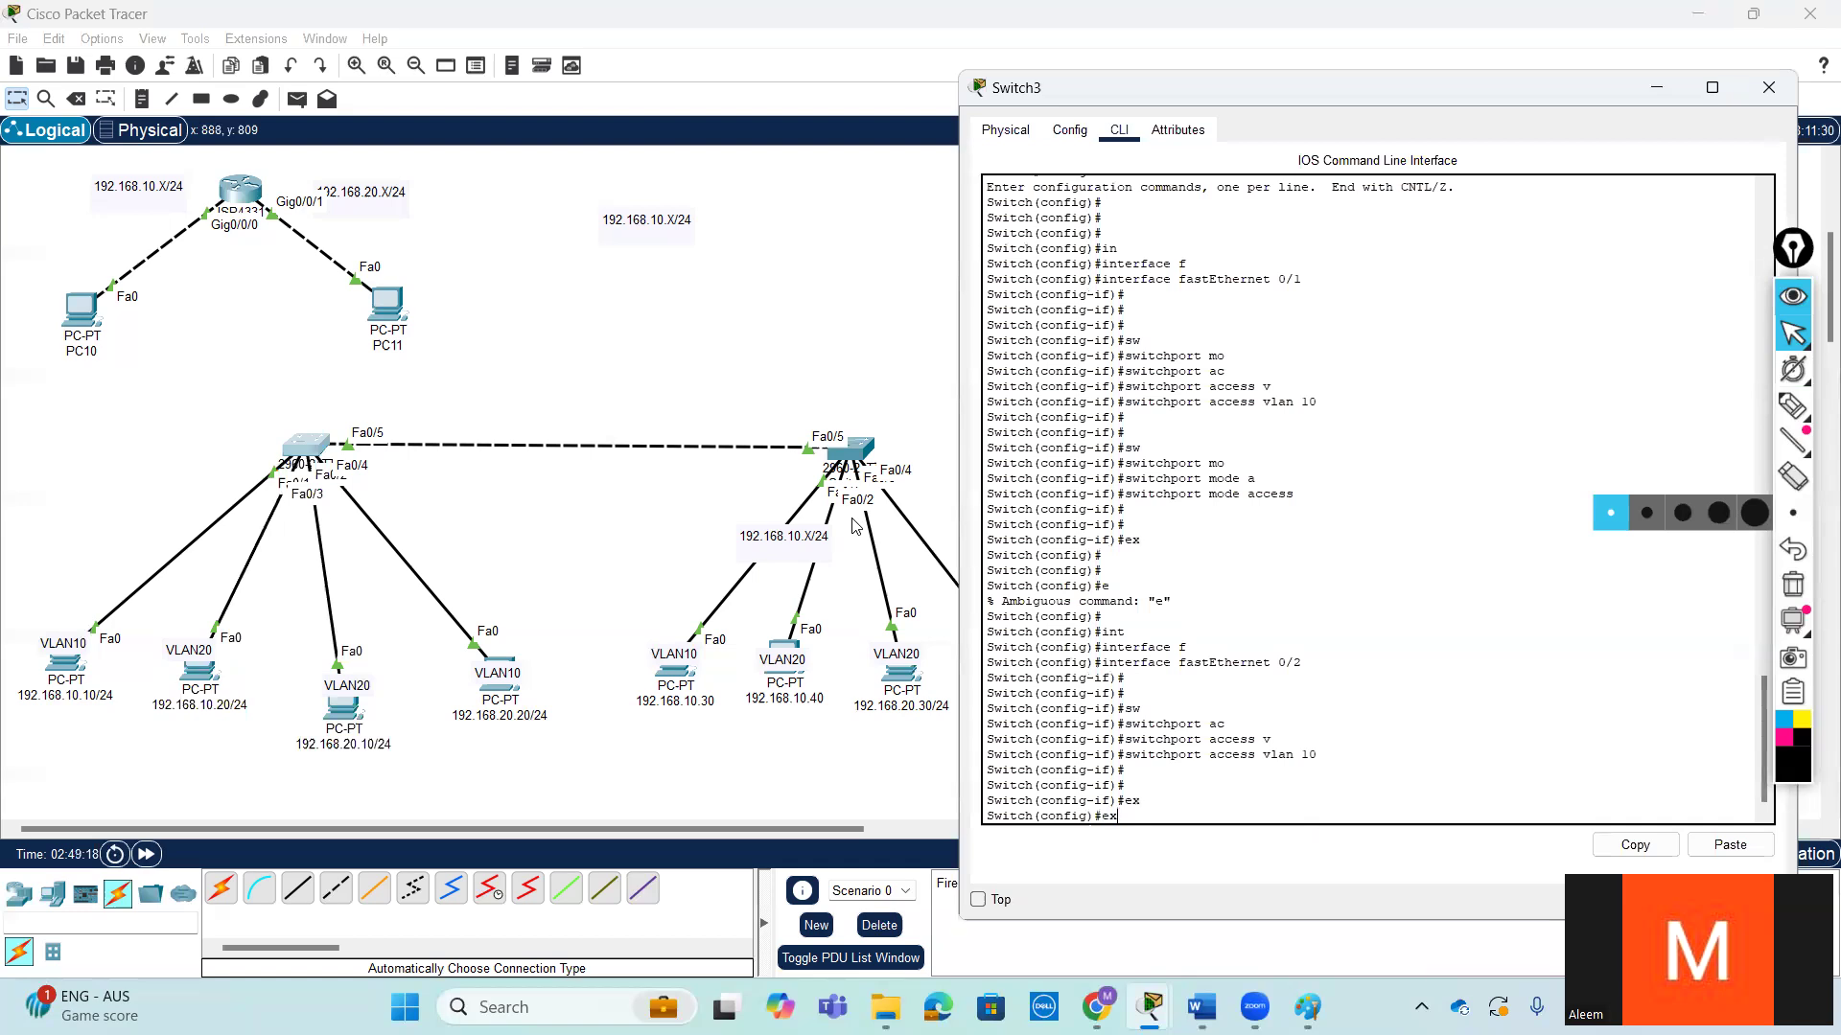
- Return to interface configuration for fastEthernet 0/2 on Switch3
{"action": "key", "text": "Up"}
{"action": "key", "text": "Up"}
{"action": "key", "text": "Return"}
{"action": "key", "text": "Return"}
{"action": "key", "text": "Return"}
- Set fastEthernet 0/2 to access mode with switchport mode access and exit the interface
{"action": "type", "text": "sw"}
{"action": "key", "text": "Tab"}
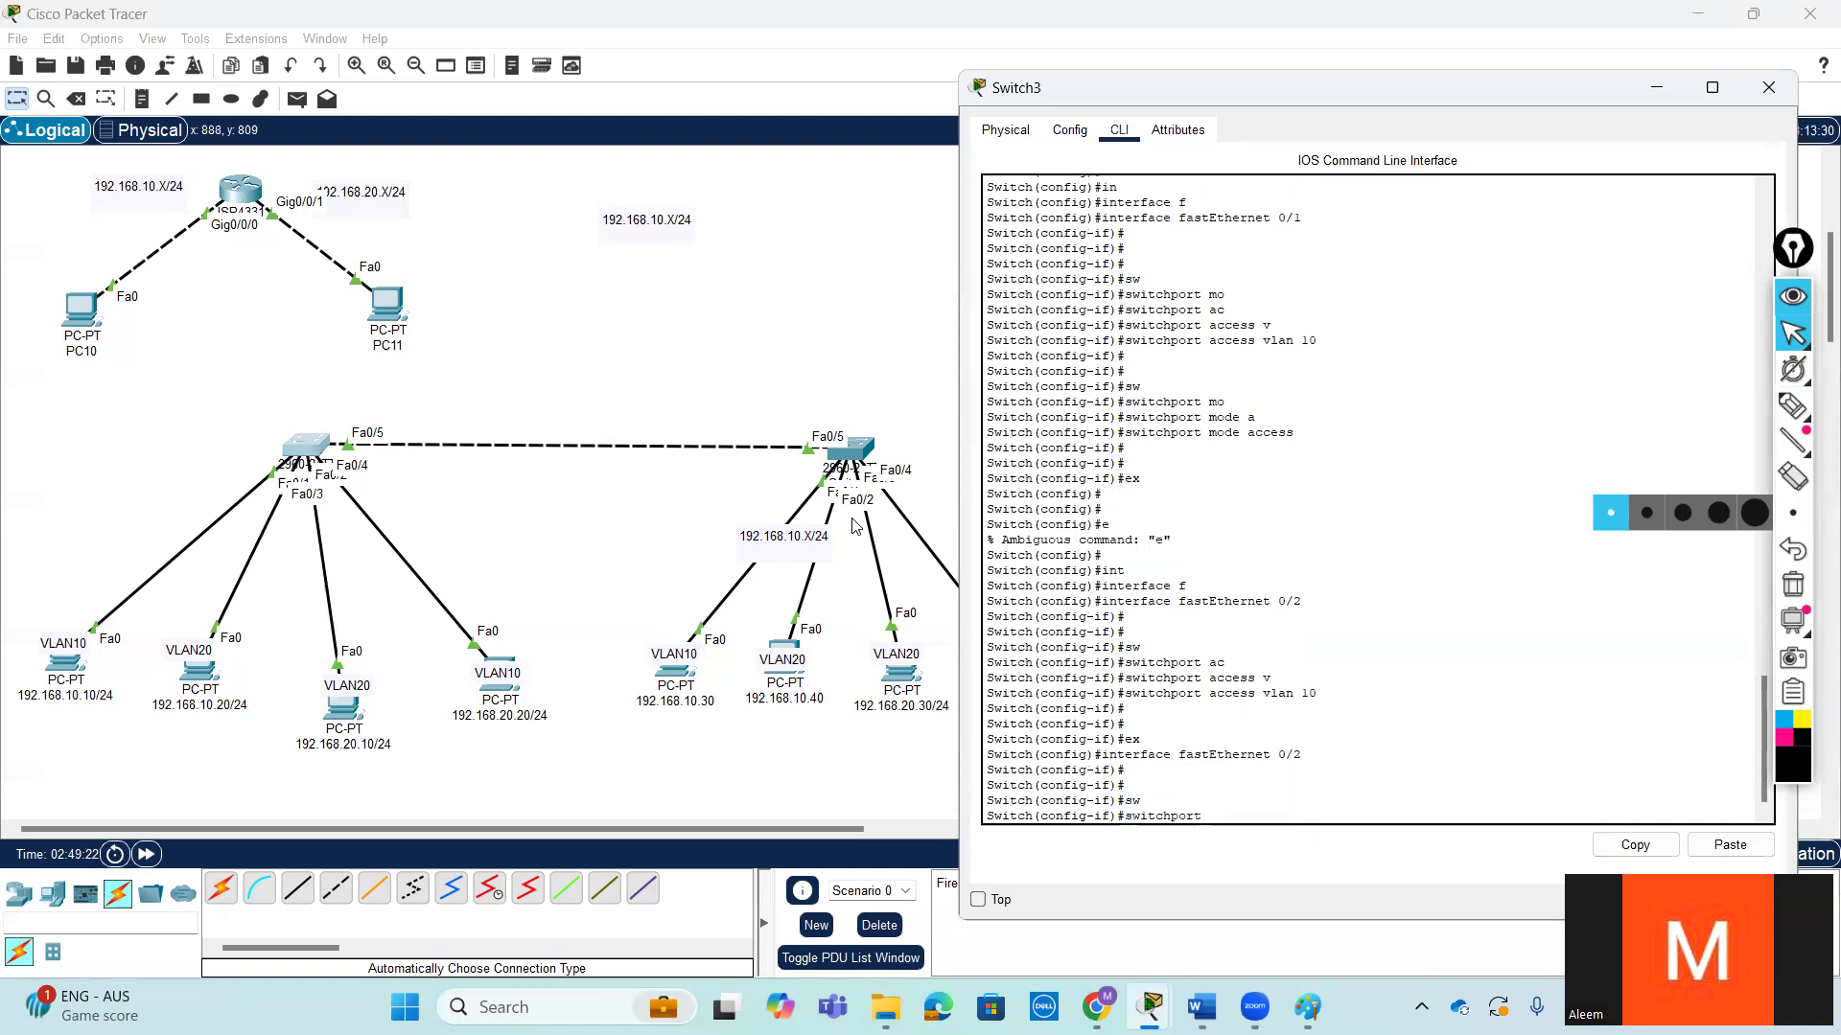
{"action": "type", "text": "m"}
{"action": "key", "text": "Tab"}
{"action": "type", "text": "ac"}
{"action": "key", "text": "Tab"}
{"action": "key", "text": "Return"}
{"action": "key", "text": "Return"}
{"action": "key", "text": "Return"}
{"action": "type", "text": "ex"}
{"action": "key", "text": "Return"}
{"action": "key", "text": "Return"}
{"action": "key", "text": "Return"}
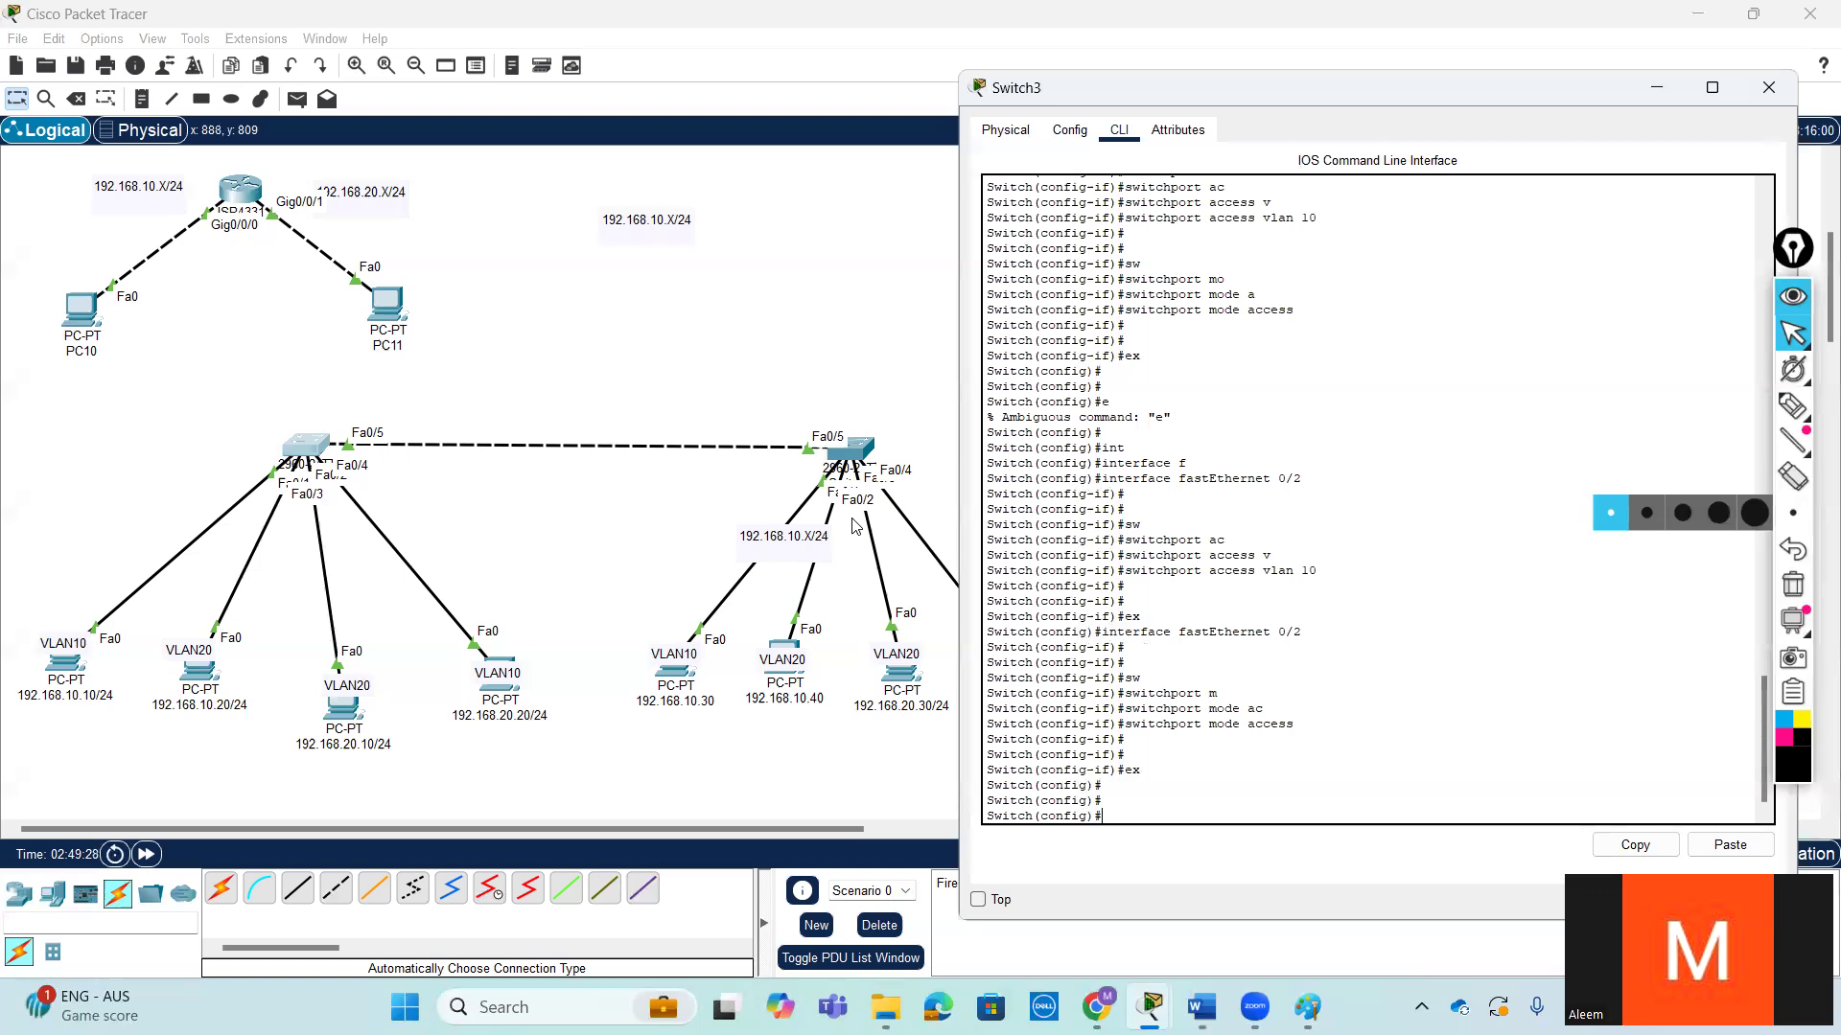
- Enter configuration for the interface range fastEthernet 0/3-4 and start a switchport command without running it
{"action": "type", "text": "int"}
{"action": "key", "text": "Tab"}
{"action": "type", "text": "f"}
{"action": "key", "text": "Tab"}
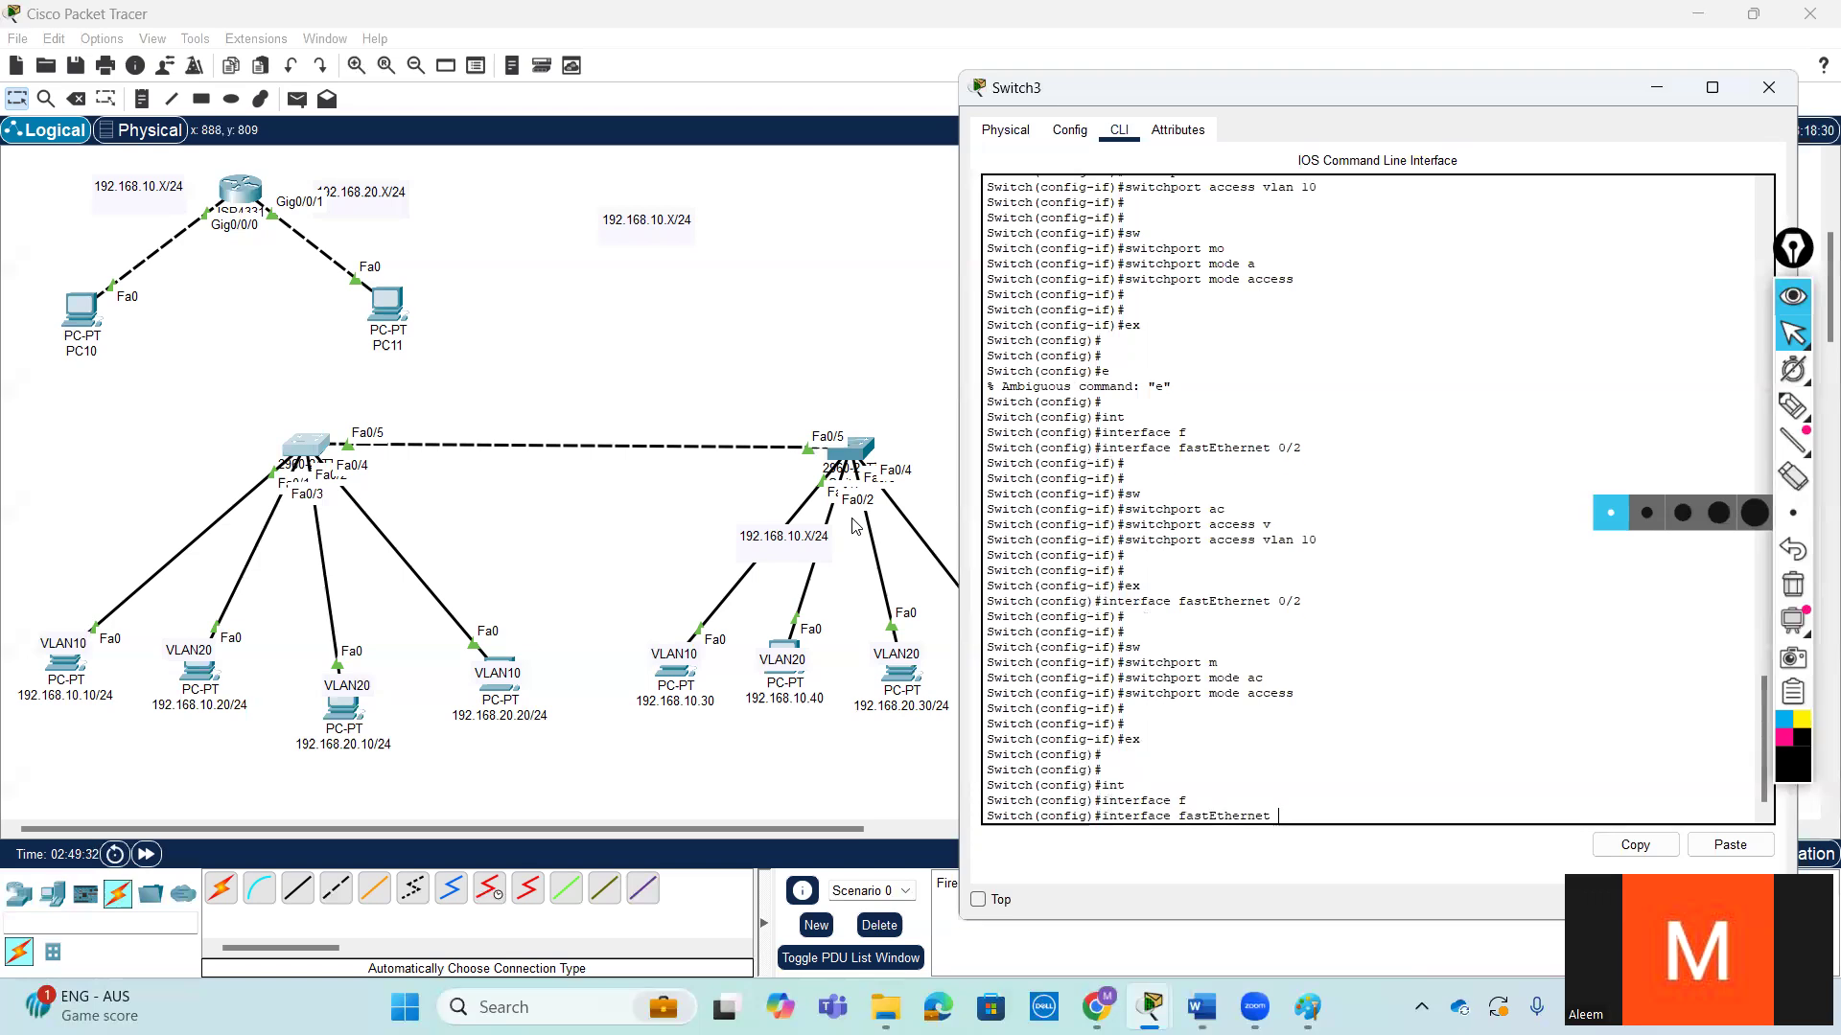
{"action": "key", "text": "BackSpace"}
{"action": "key", "text": "BackSpace"}
{"action": "key", "text": "BackSpace"}
{"action": "key", "text": "BackSpace"}
{"action": "key", "text": "BackSpace"}
{"action": "key", "text": "BackSpace"}
{"action": "key", "text": "BackSpace"}
{"action": "key", "text": "BackSpace"}
{"action": "key", "text": "BackSpace"}
{"action": "key", "text": "BackSpace"}
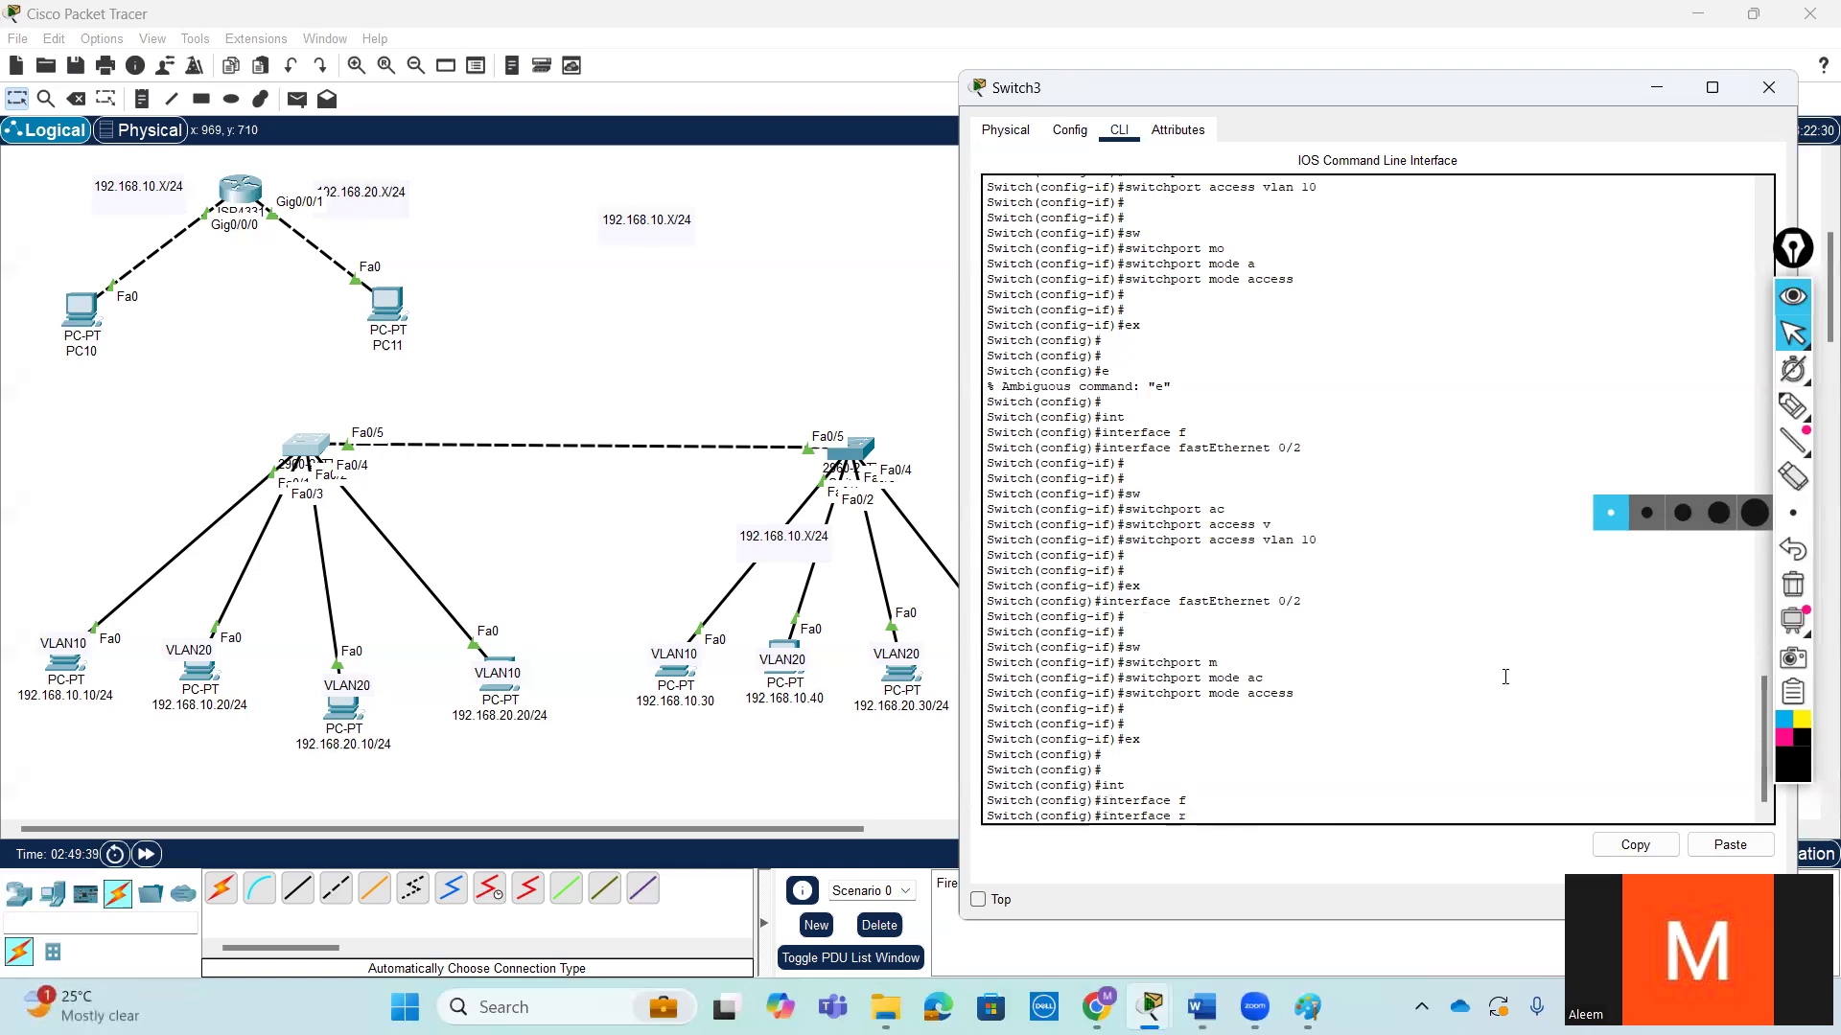
{"action": "type", "text": "r"}
{"action": "key", "text": "Tab"}
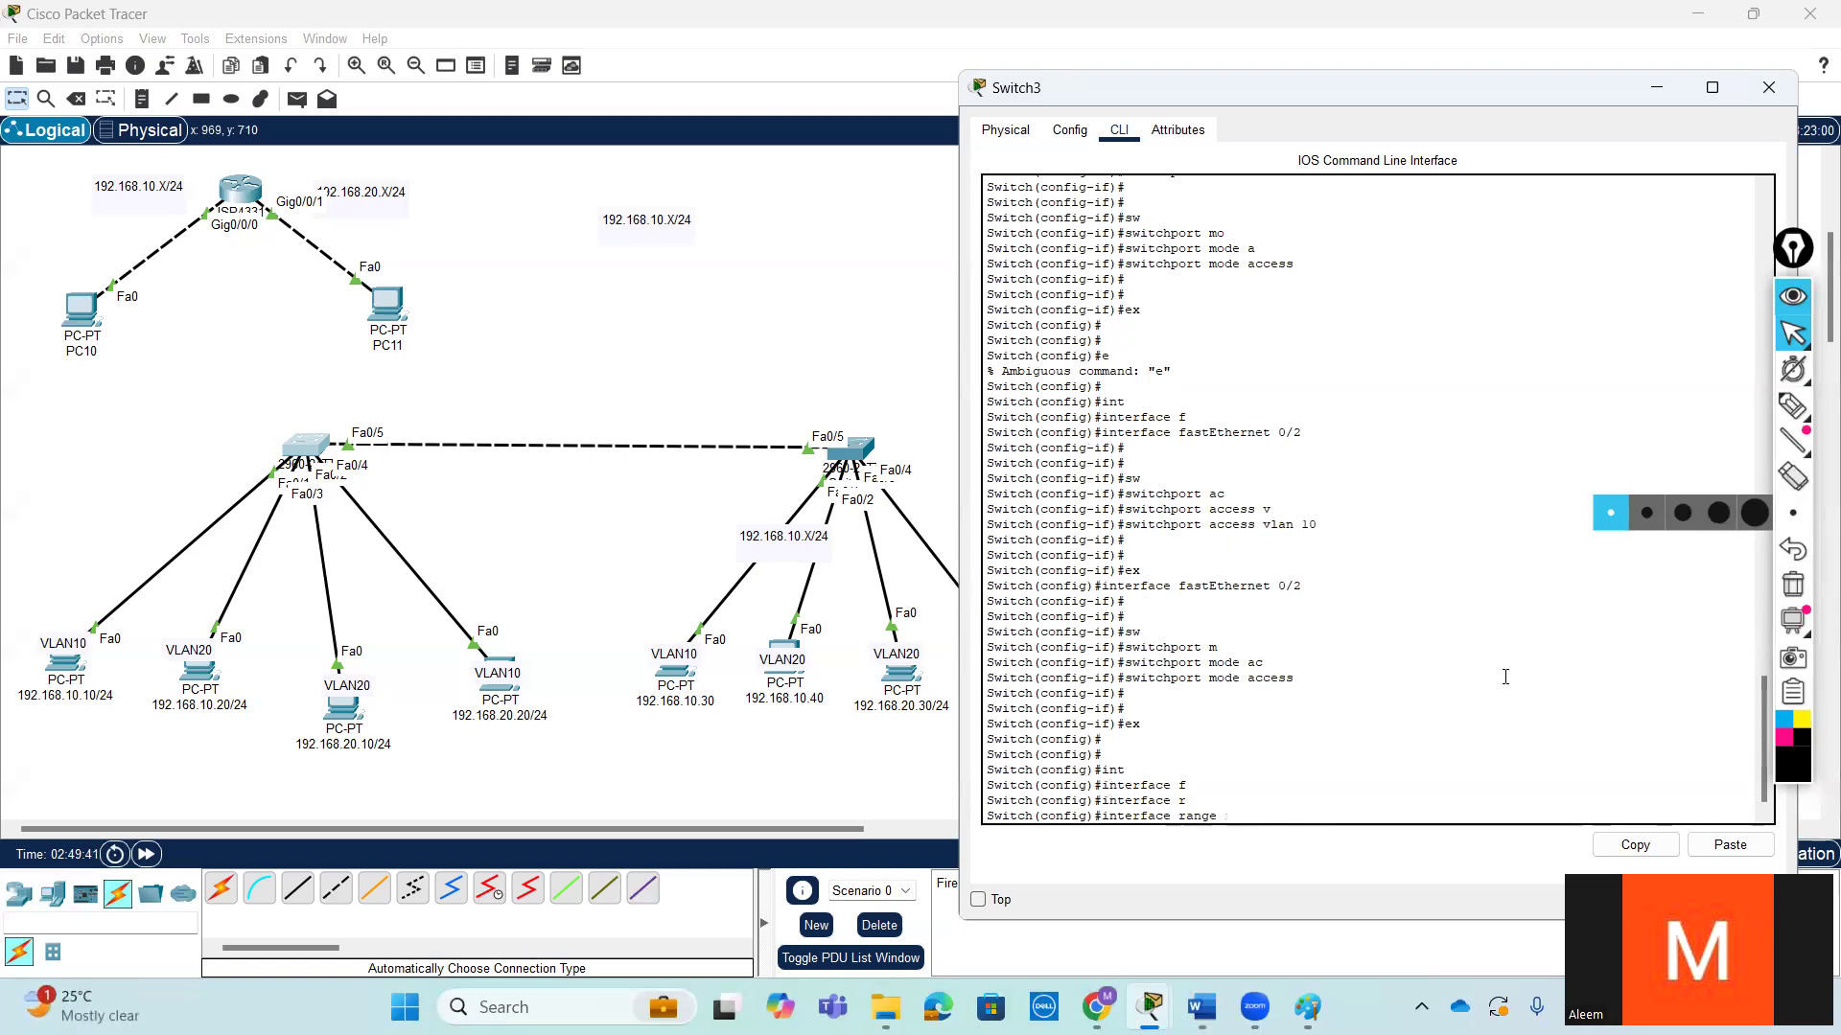
{"action": "type", "text": "f"}
{"action": "key", "text": "Tab"}
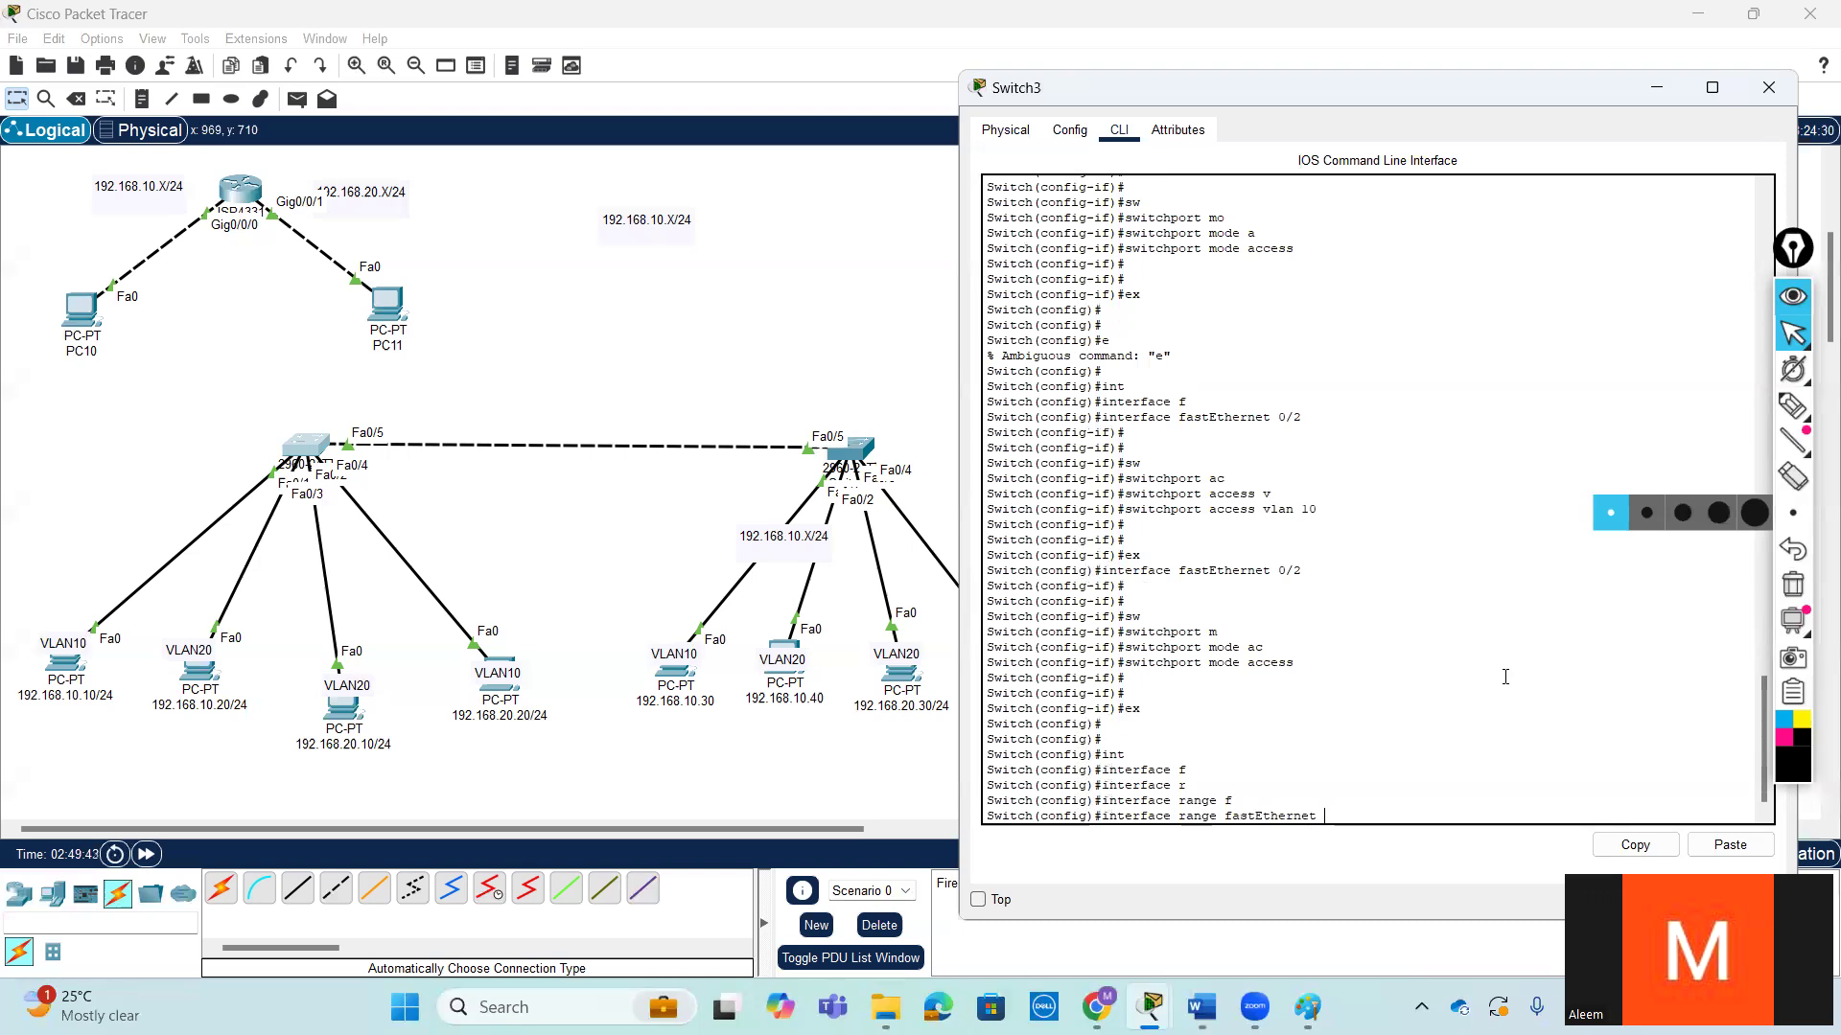
{"action": "type", "text": "0/3-4"}
{"action": "left_click_drag", "start_coordinate": [1324, 816], "coordinate": [1363, 816]}
{"action": "key", "text": "Return"}
{"action": "key", "text": "Return"}
{"action": "key", "text": "Return"}
{"action": "key", "text": "Return"}
{"action": "type", "text": "sw"}
{"action": "key", "text": "Tab"}
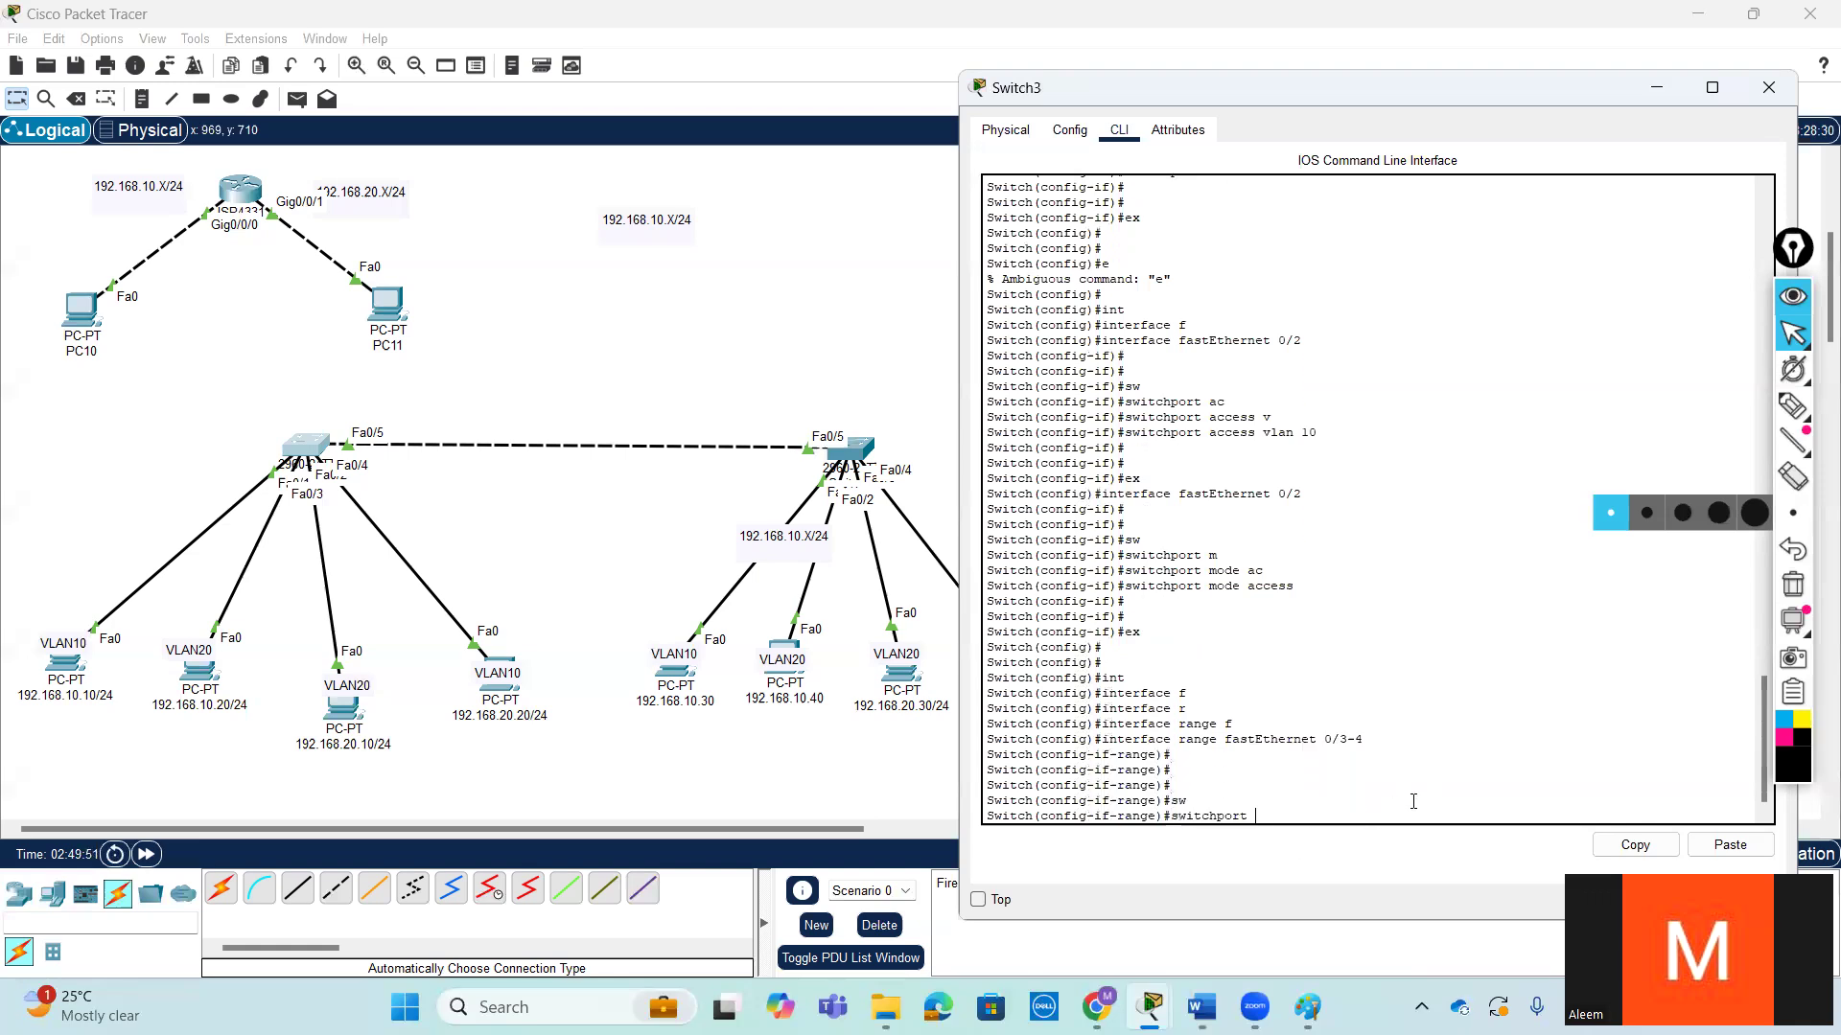
{"action": "type", "text": "m"}
{"action": "key", "text": "Tab"}
{"action": "type", "text": "ac"}
{"action": "key", "text": "Tab"}
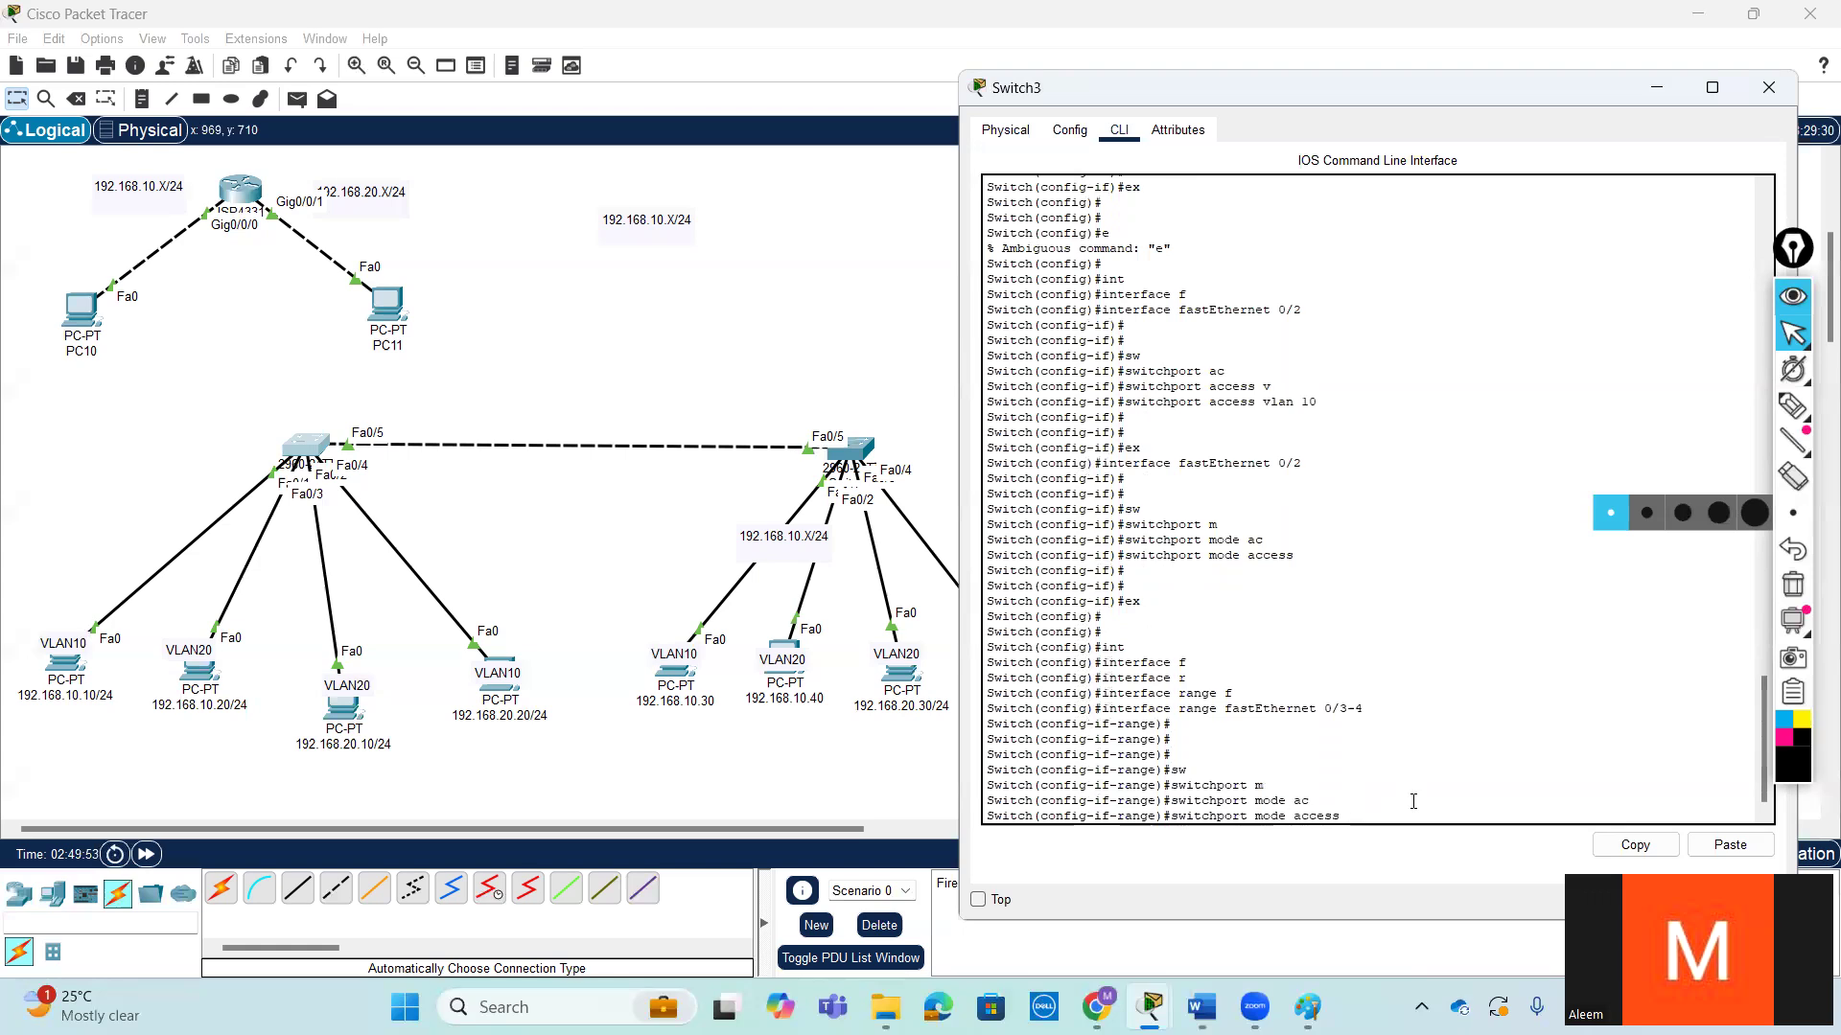
{"action": "key", "text": "BackSpace"}
{"action": "key", "text": "BackSpace"}
{"action": "key", "text": "BackSpace"}
{"action": "key", "text": "BackSpace"}
{"action": "key", "text": "BackSpace"}
{"action": "key", "text": "BackSpace"}
{"action": "key", "text": "BackSpace"}
{"action": "key", "text": "BackSpace"}
- Examine the interface range fastEthernet 0/3-4 command in Switch3's command history
{"action": "left_click_drag", "start_coordinate": [1178, 708], "coordinate": [1228, 709]}
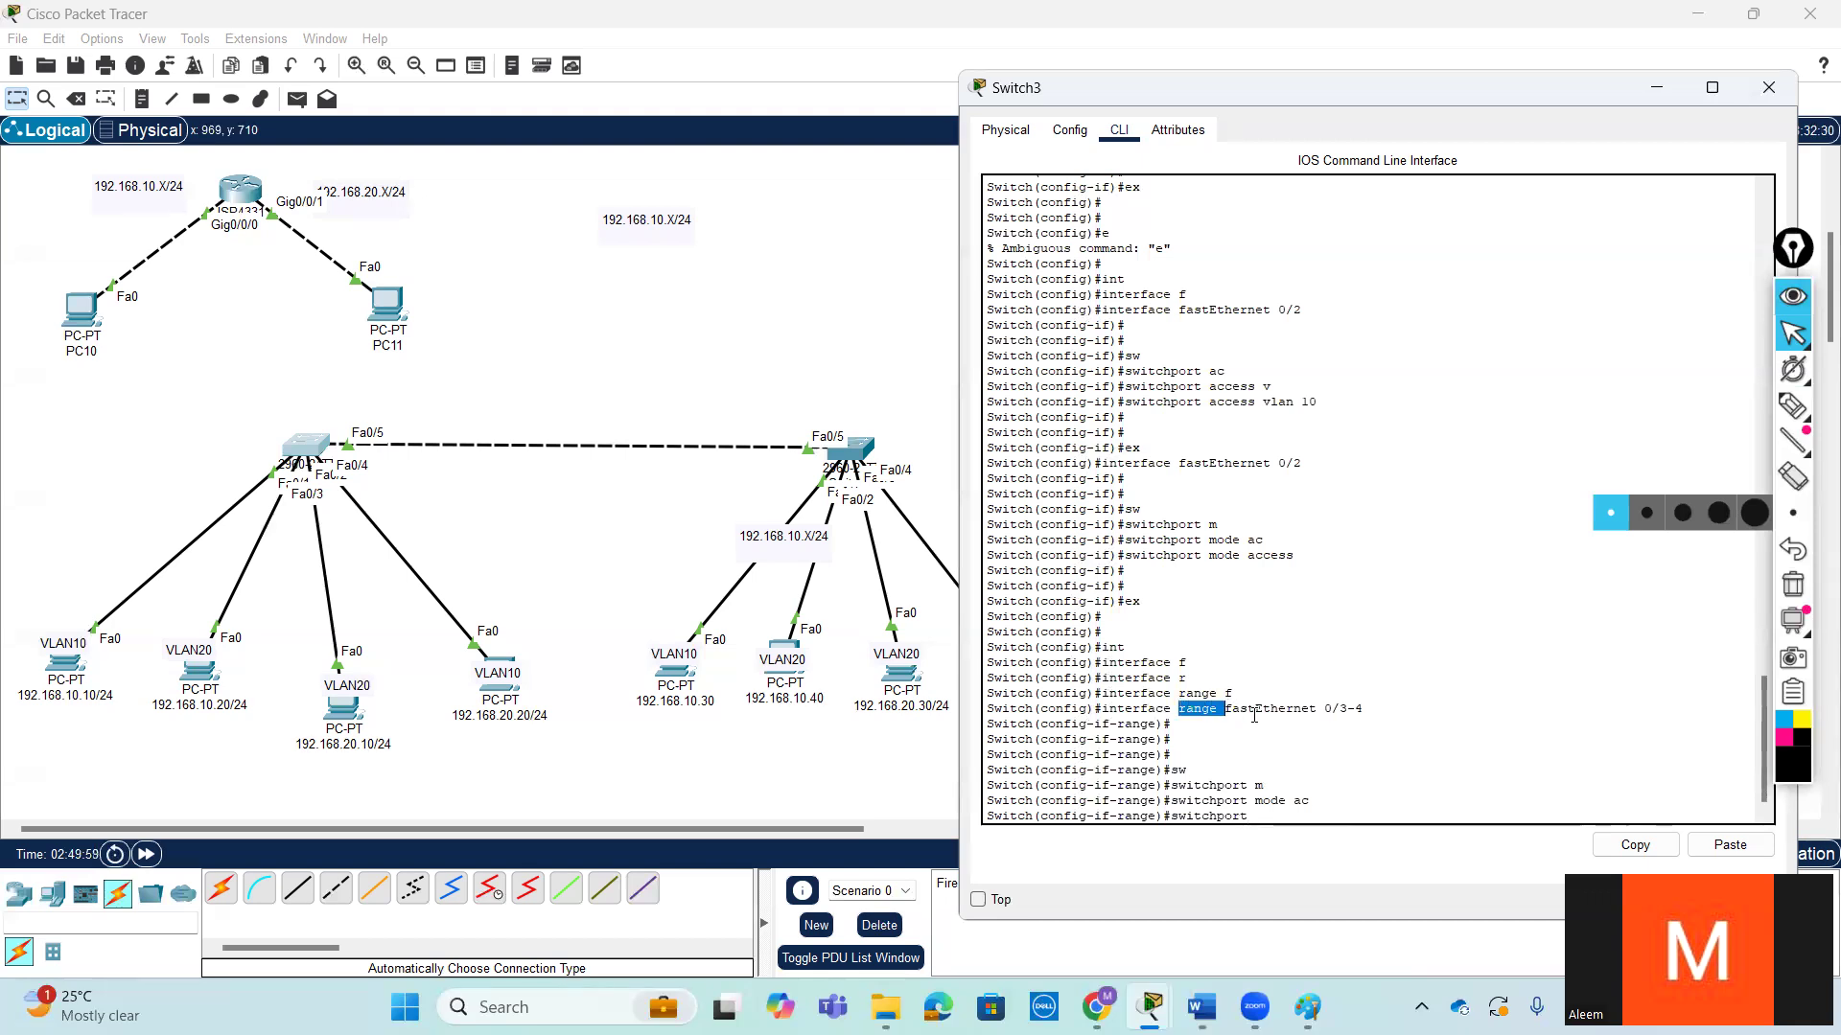
{"action": "left_click", "coordinate": [1194, 710]}
{"action": "double_click", "coordinate": [1191, 711]}
{"action": "left_click_drag", "start_coordinate": [1227, 715], "coordinate": [1369, 709]}
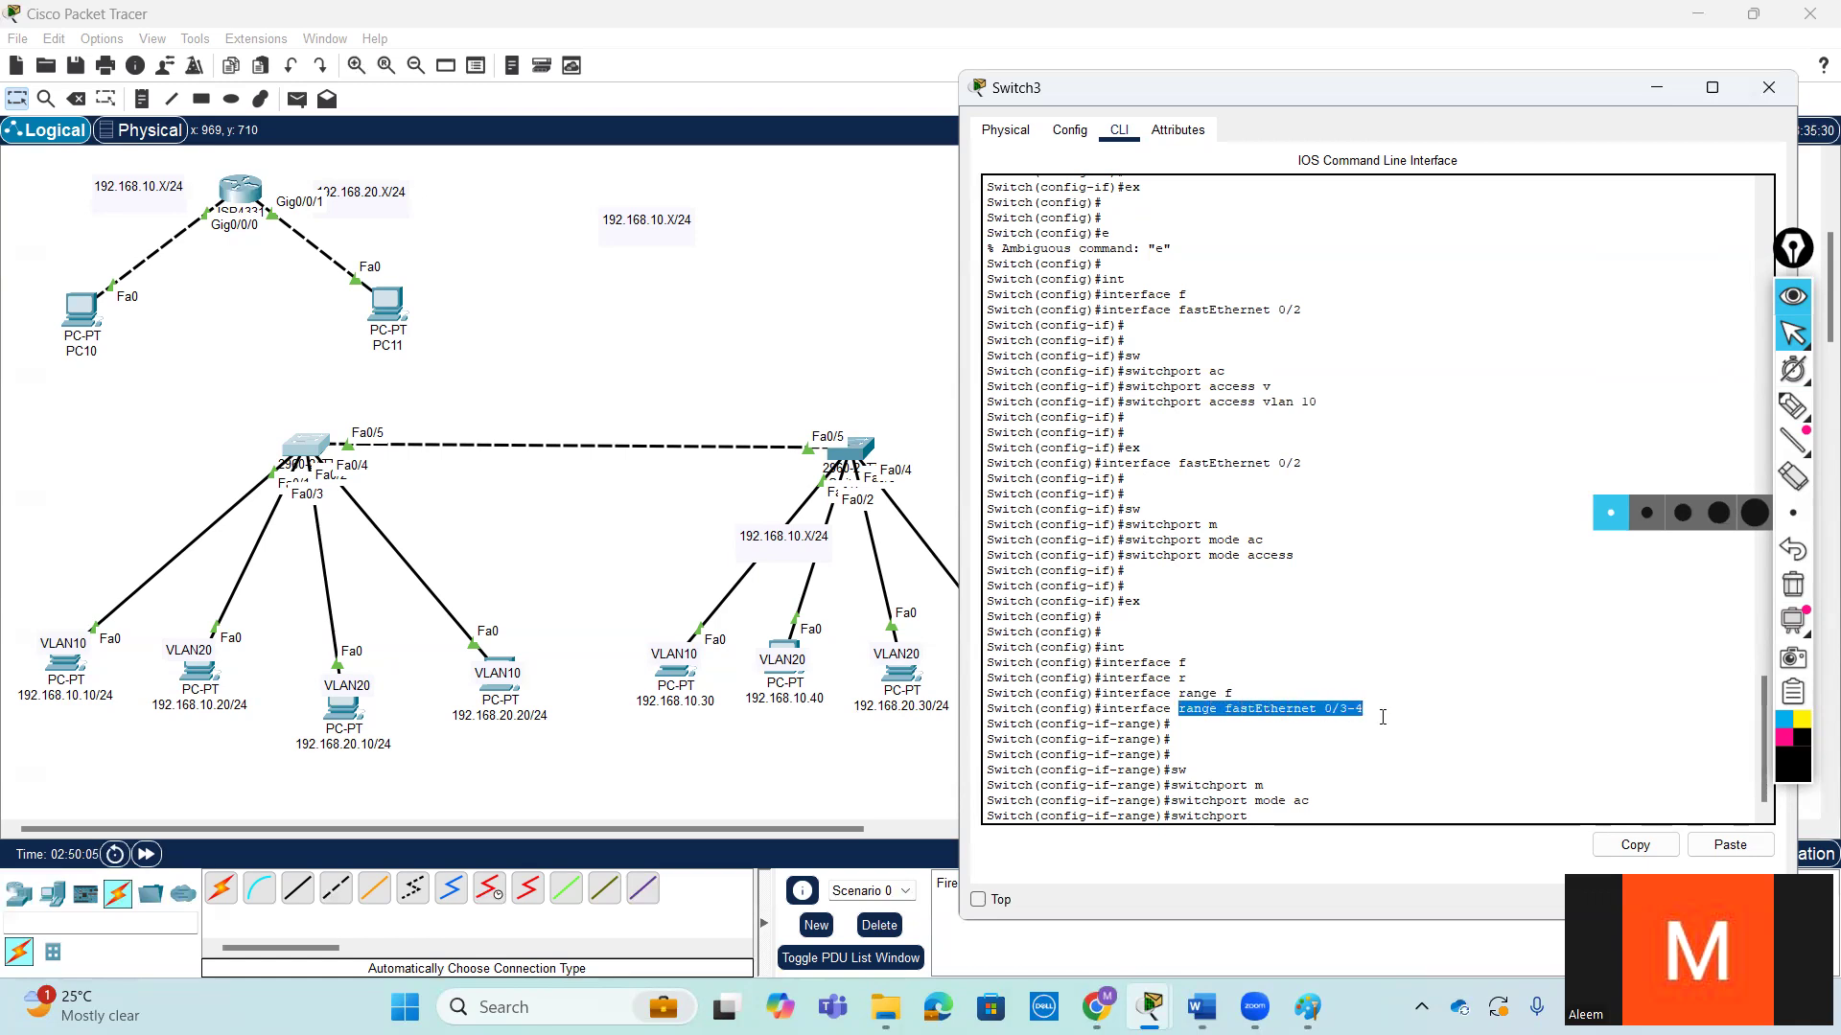
{"action": "key", "text": "Tab"}
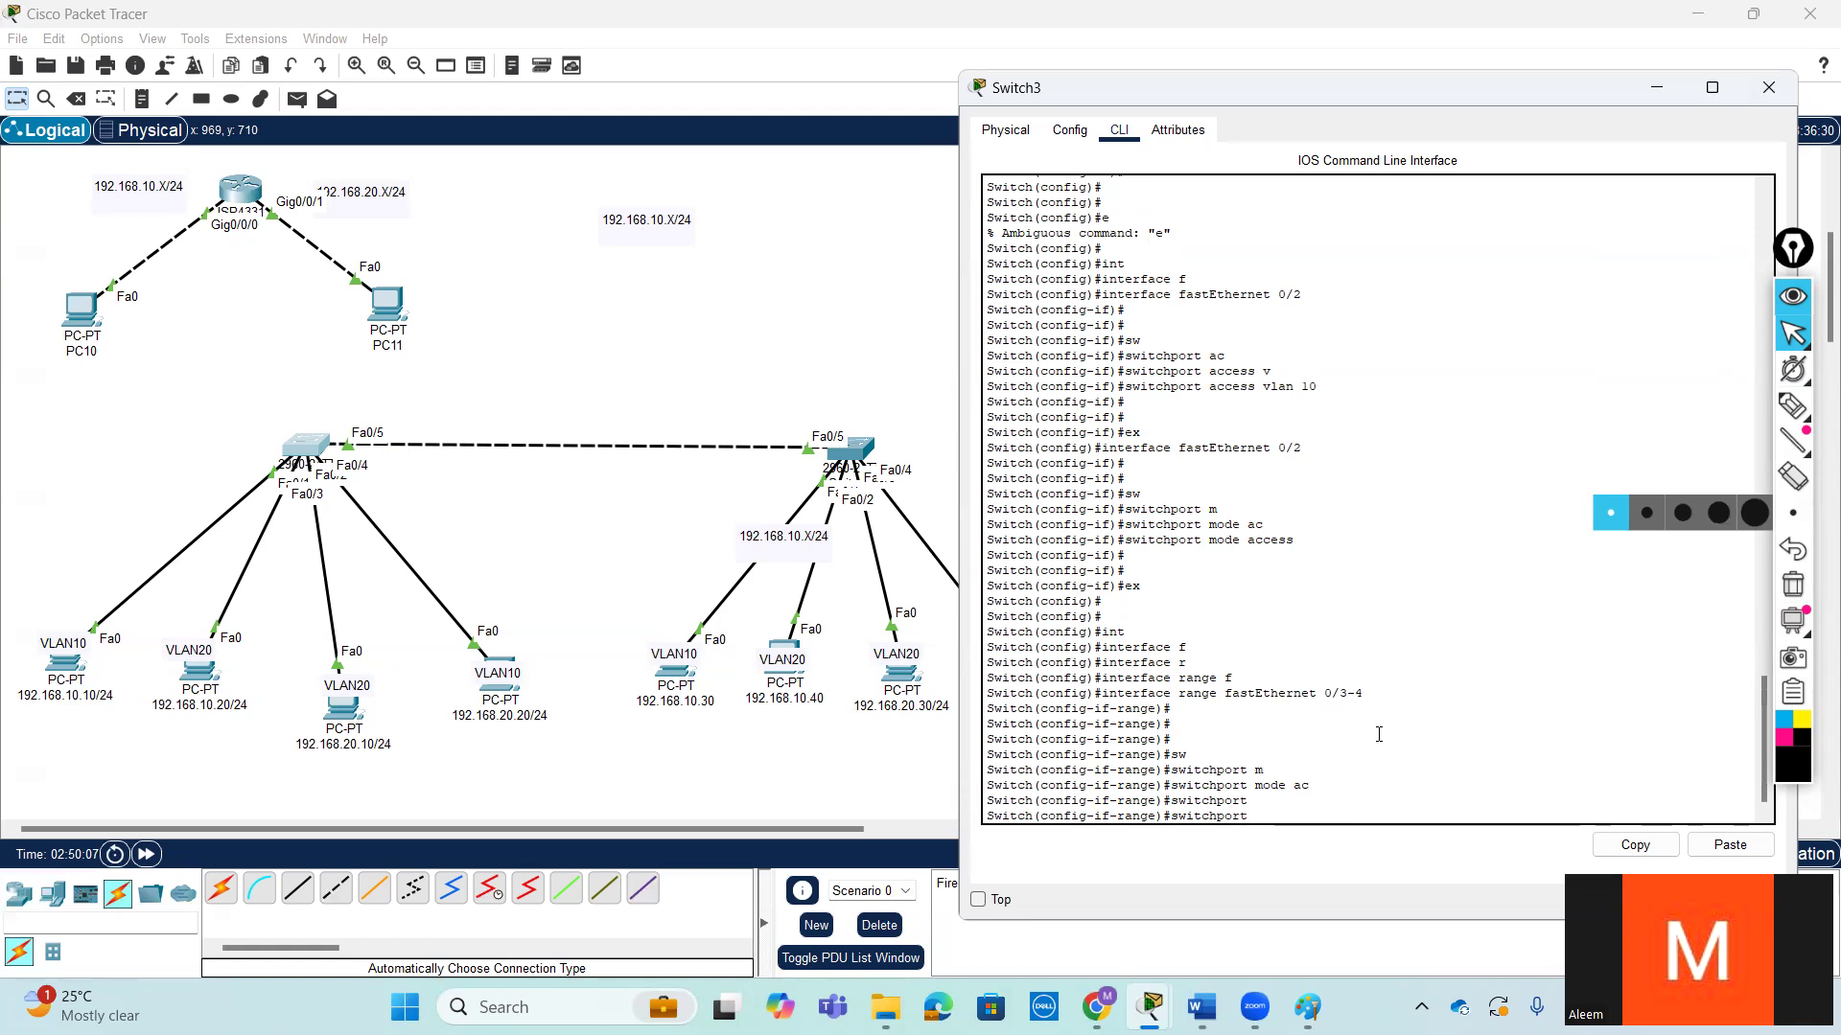
{"action": "left_click_drag", "start_coordinate": [1177, 694], "coordinate": [1272, 698]}
{"action": "left_click", "coordinate": [1456, 739]}
{"action": "key", "text": "Tab"}
{"action": "key", "text": "Tab"}
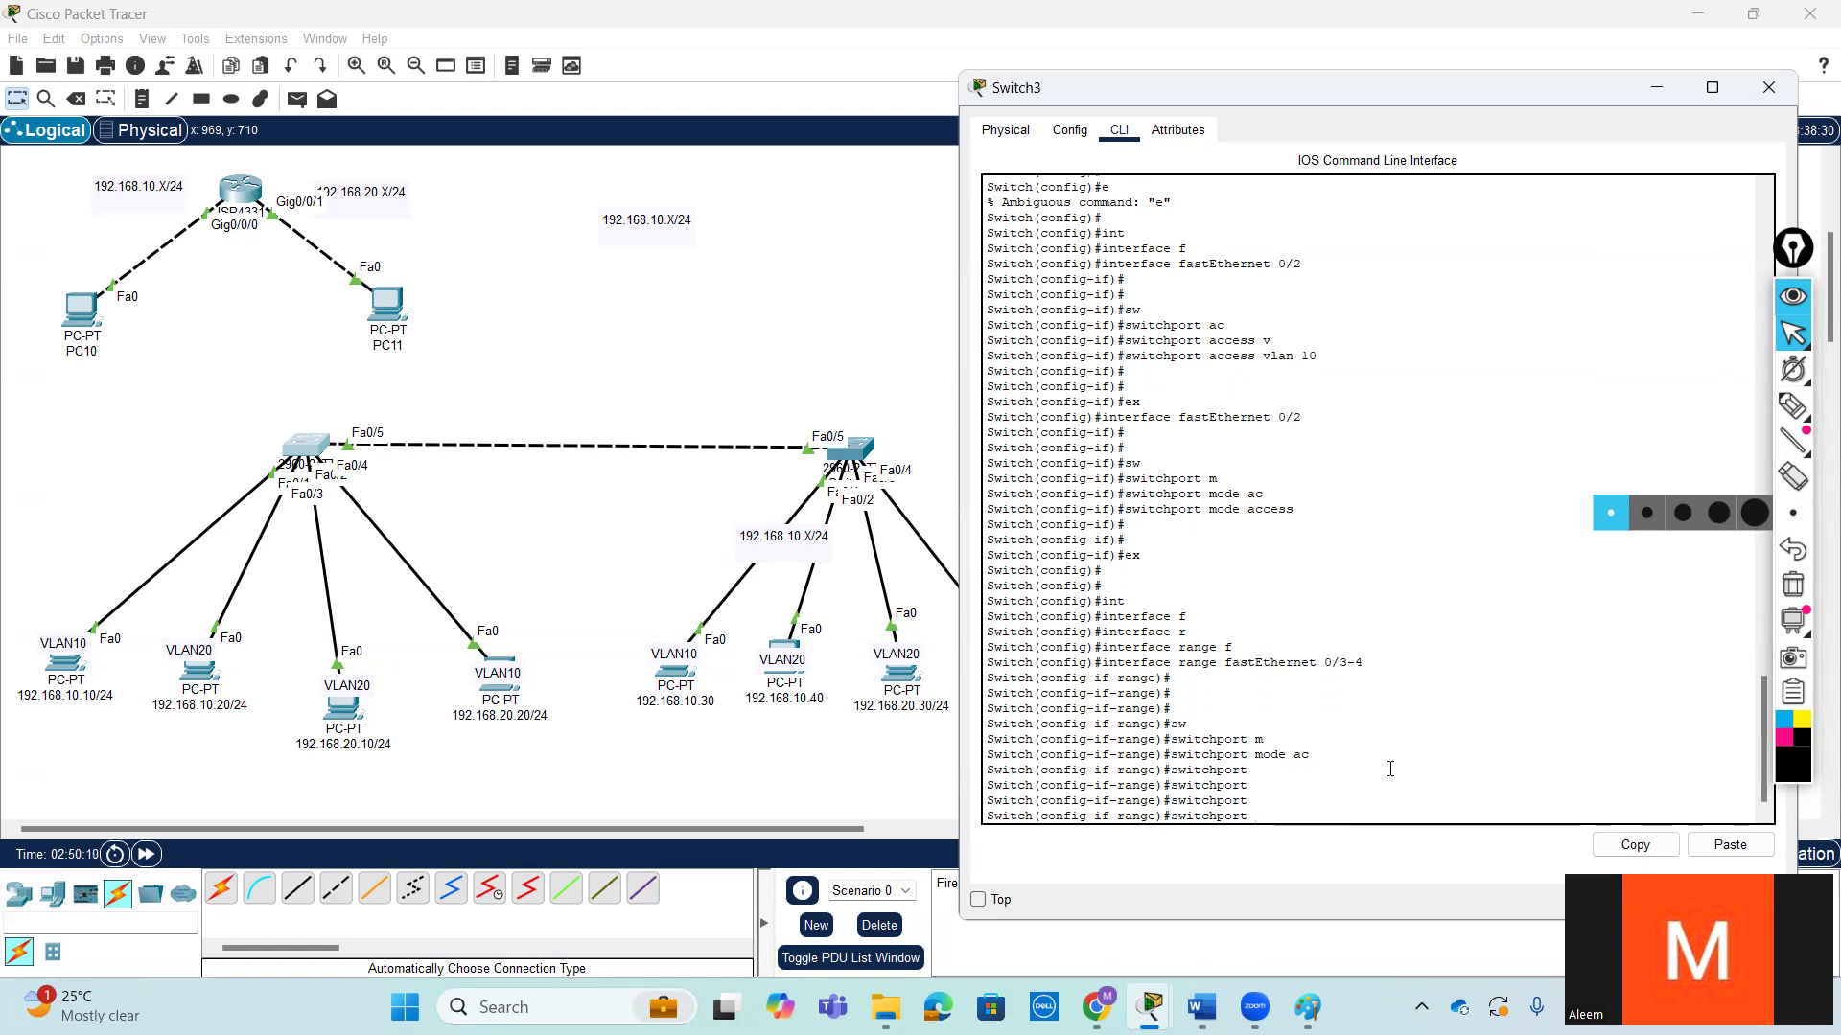
- Complete the pending command as switchport access vlan 20 and run it for the fastEthernet 0/3-4 range
{"action": "type", "text": "ac"}
{"action": "key", "text": "Tab"}
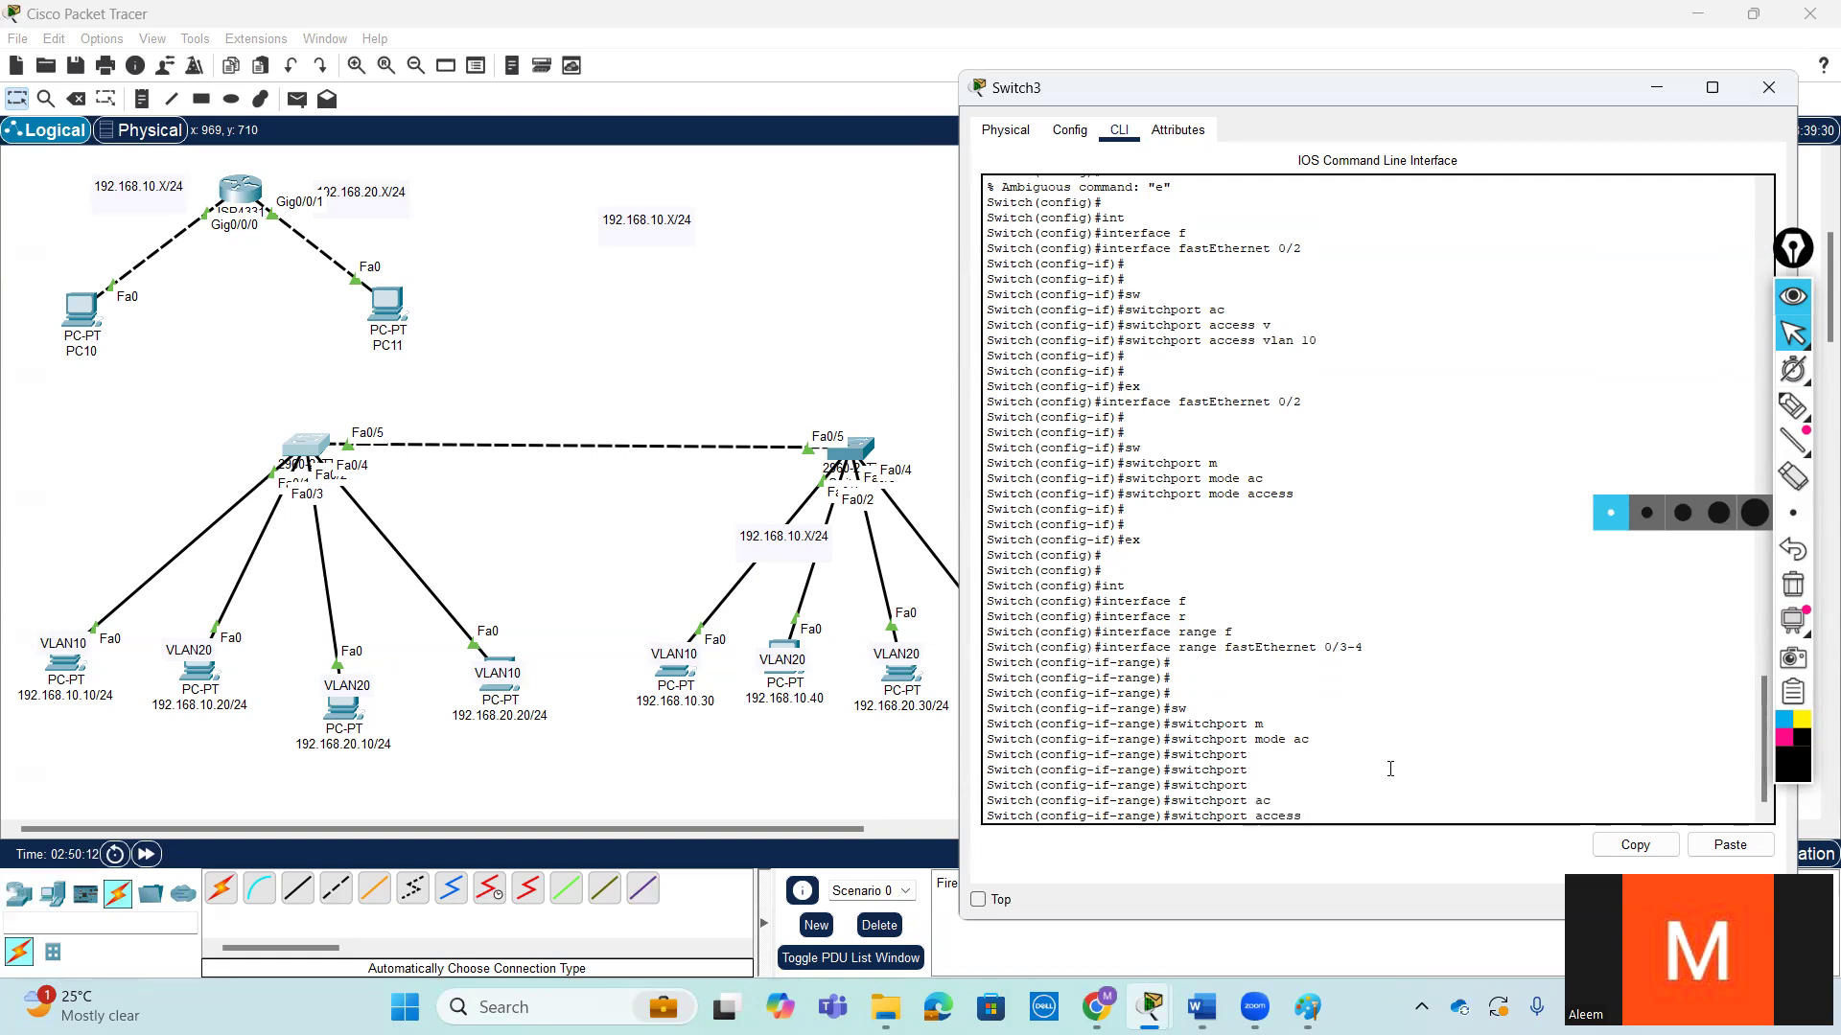
{"action": "type", "text": "v"}
{"action": "key", "text": "Tab"}
{"action": "type", "text": "20"}
{"action": "key", "text": "Return"}
- Set the fastEthernet 0/3-4 range to access mode with switchport mode access and leave configuration mode
{"action": "type", "text": "sw"}
{"action": "key", "text": "Tab"}
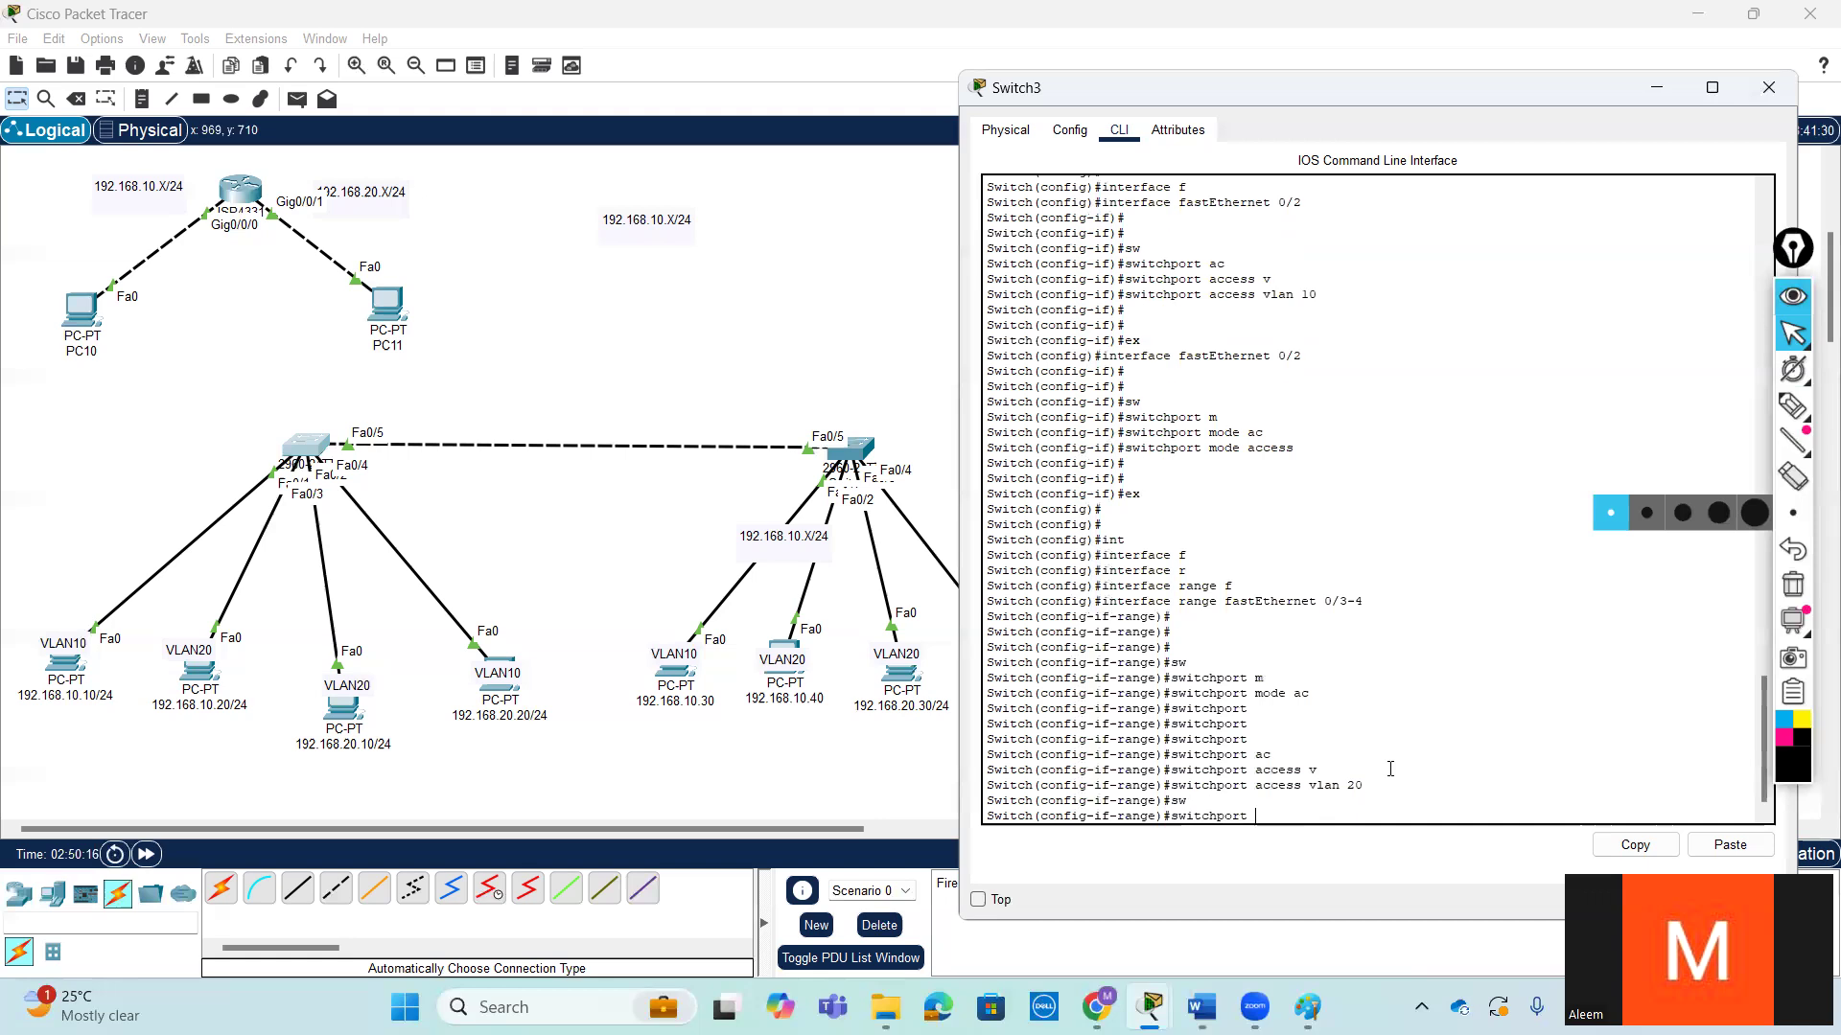
{"action": "type", "text": "mo"}
{"action": "key", "text": "Tab"}
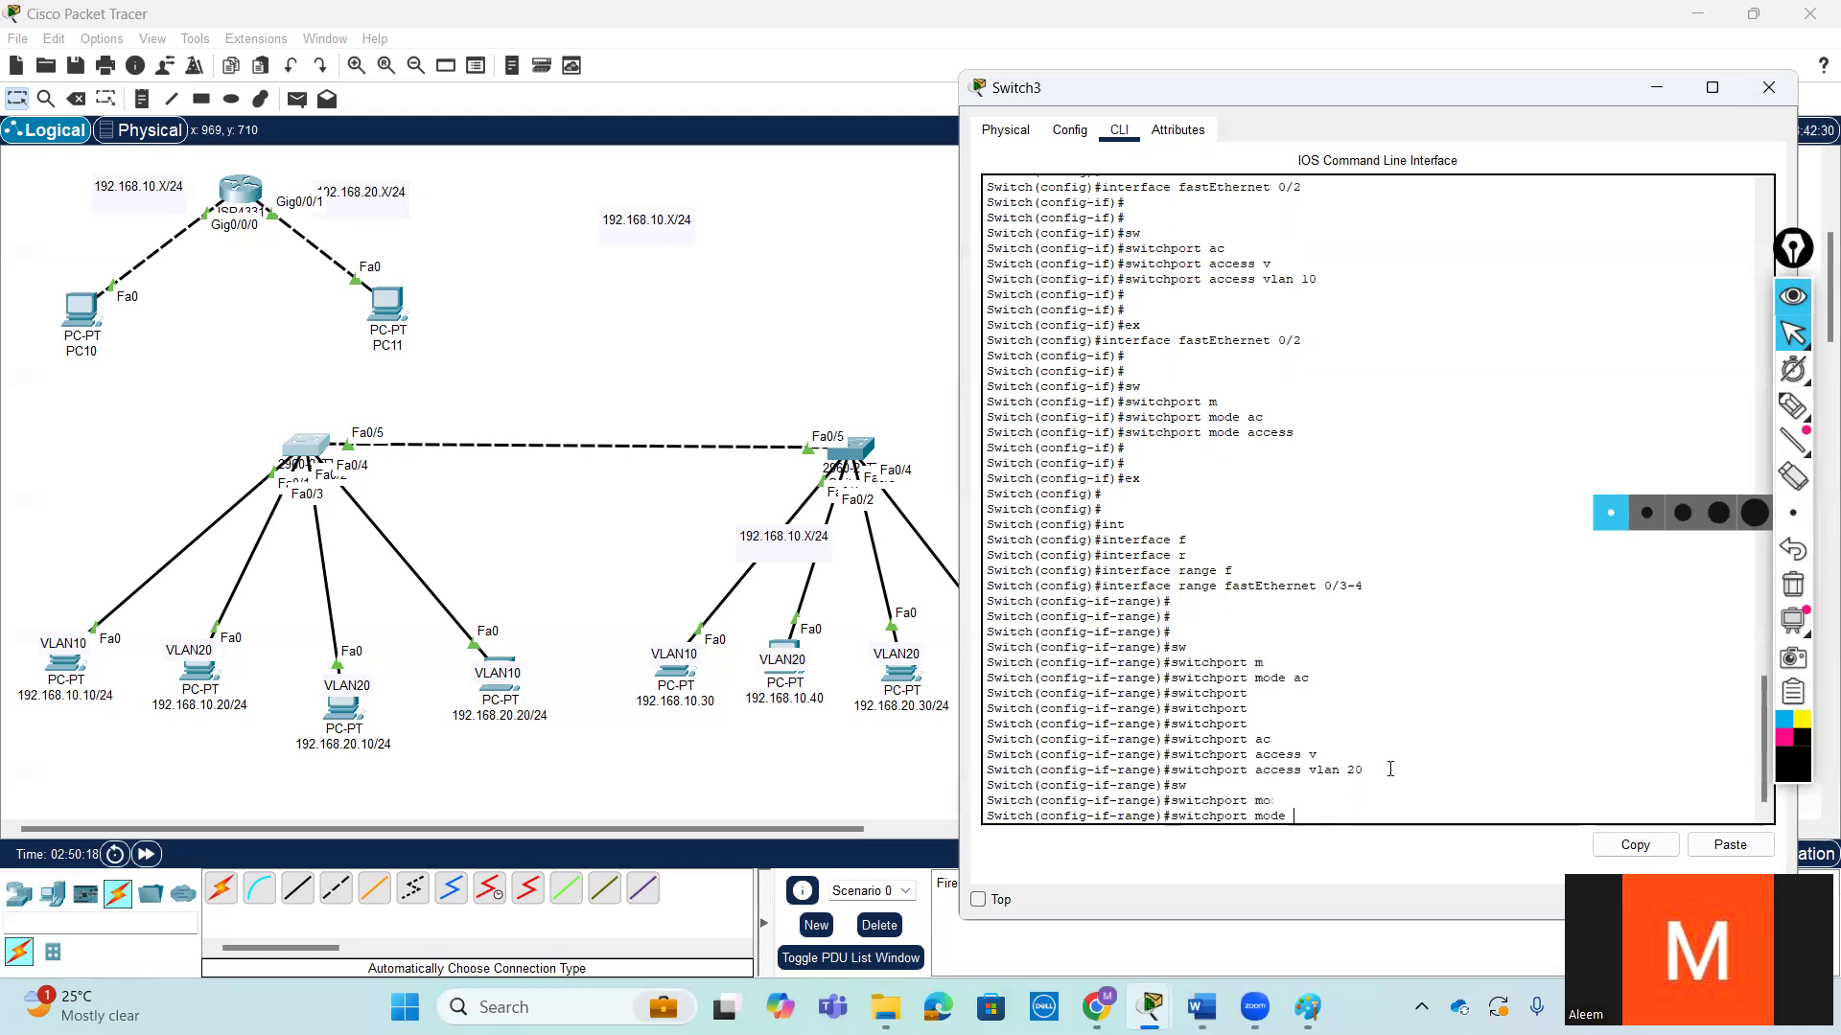
{"action": "type", "text": "ac"}
{"action": "key", "text": "Tab"}
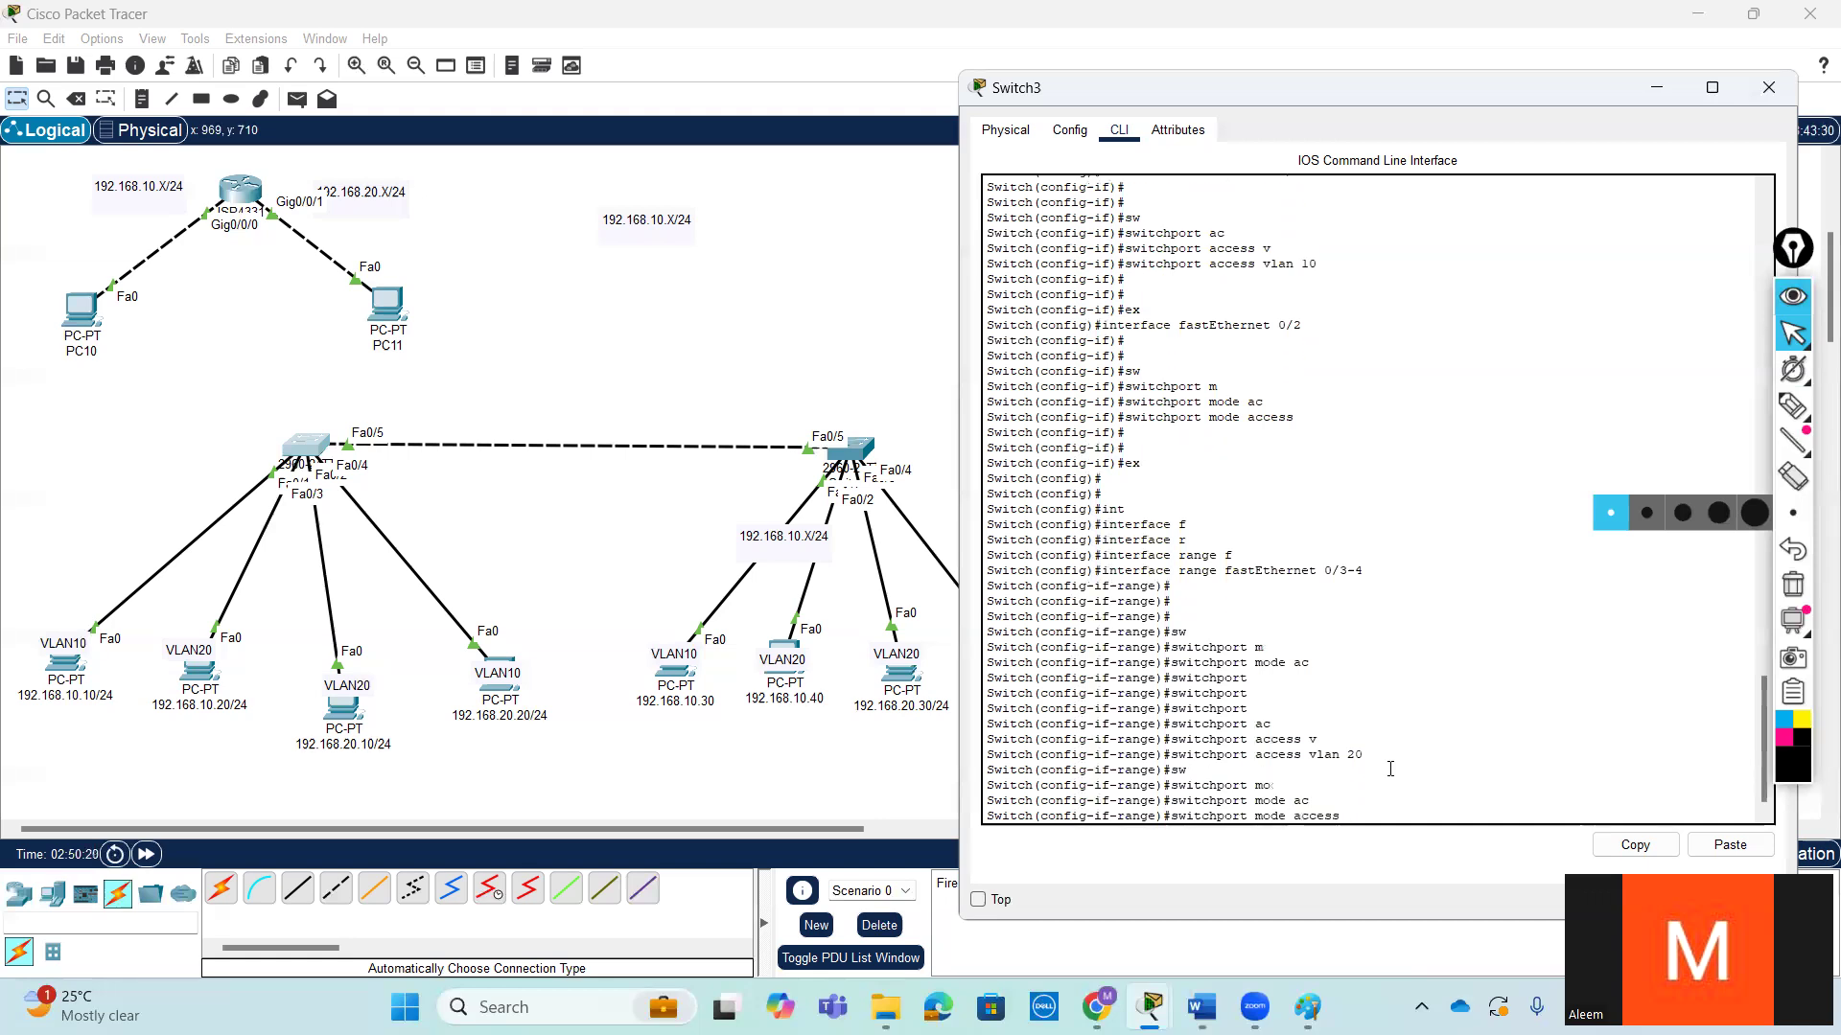
{"action": "key", "text": "Return"}
{"action": "key", "text": "Return"}
{"action": "key", "text": "Return"}
{"action": "key", "text": "ctrl+z"}
{"action": "key", "text": "Return"}
{"action": "key", "text": "Return"}
- List Switch3's interfaces with show ip int br
{"action": "type", "text": "s"}
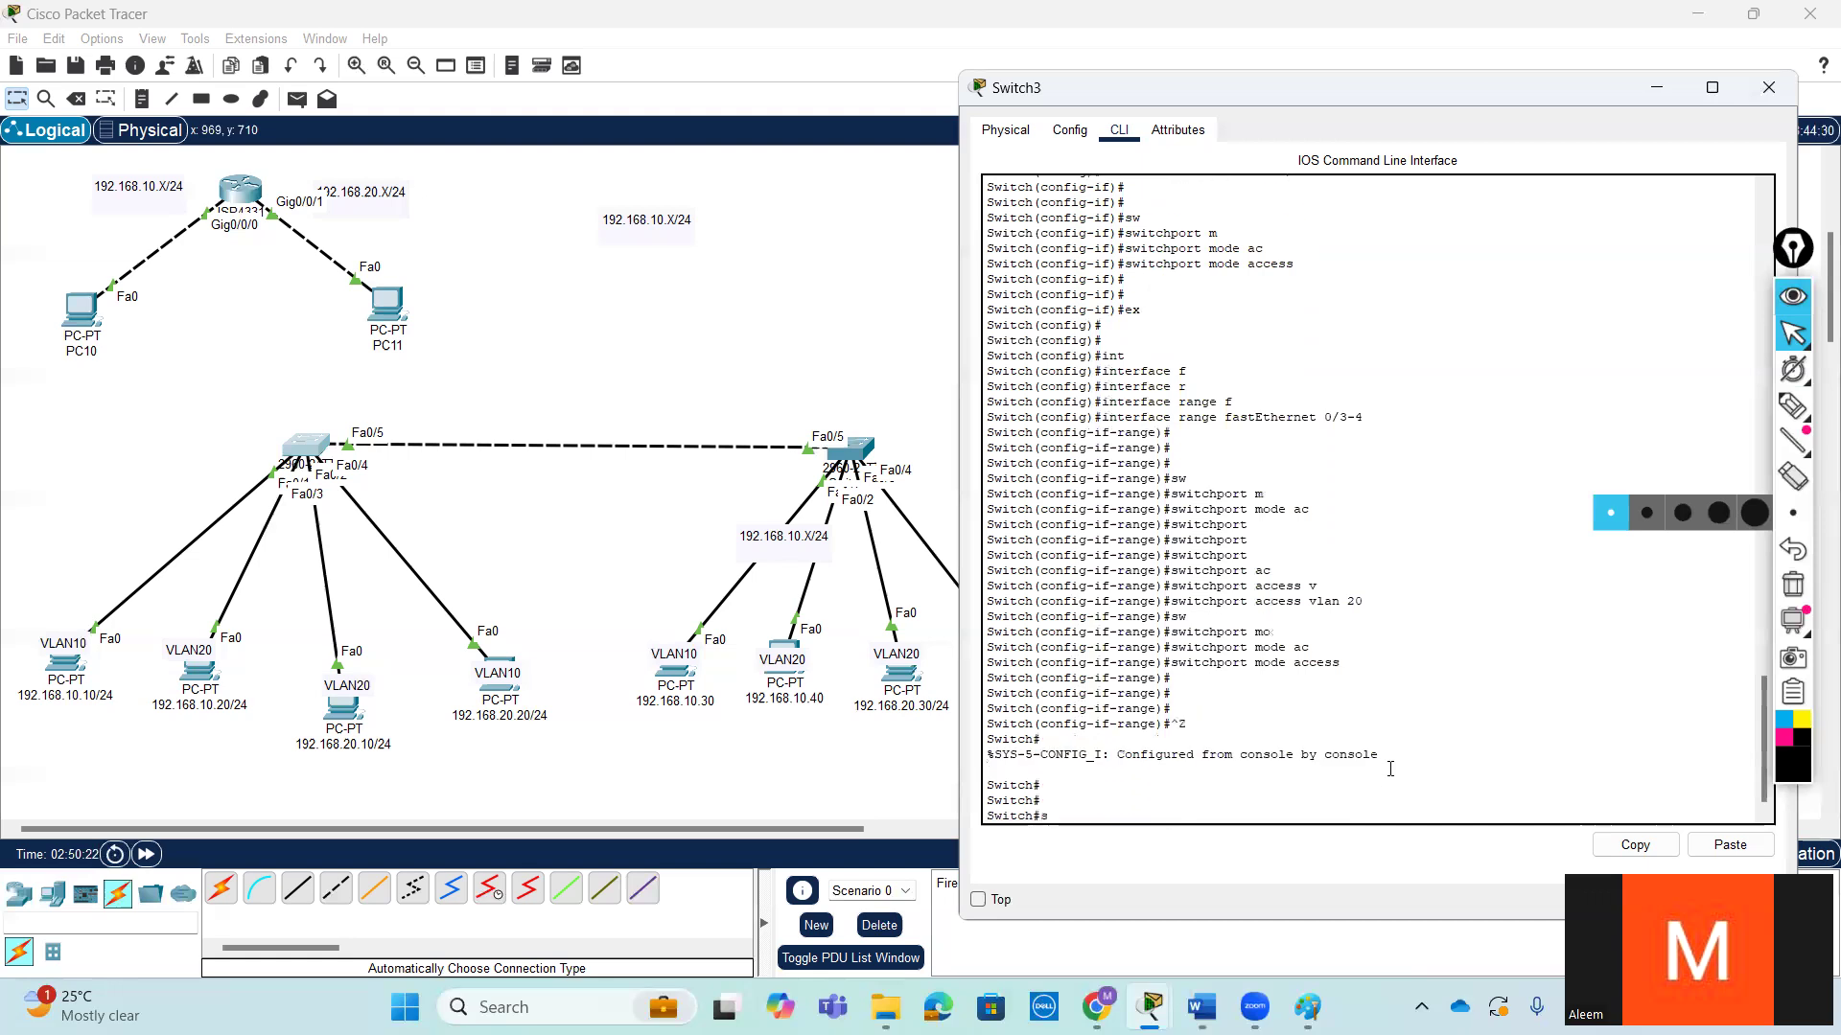
{"action": "type", "text": "h"}
{"action": "key", "text": "Tab"}
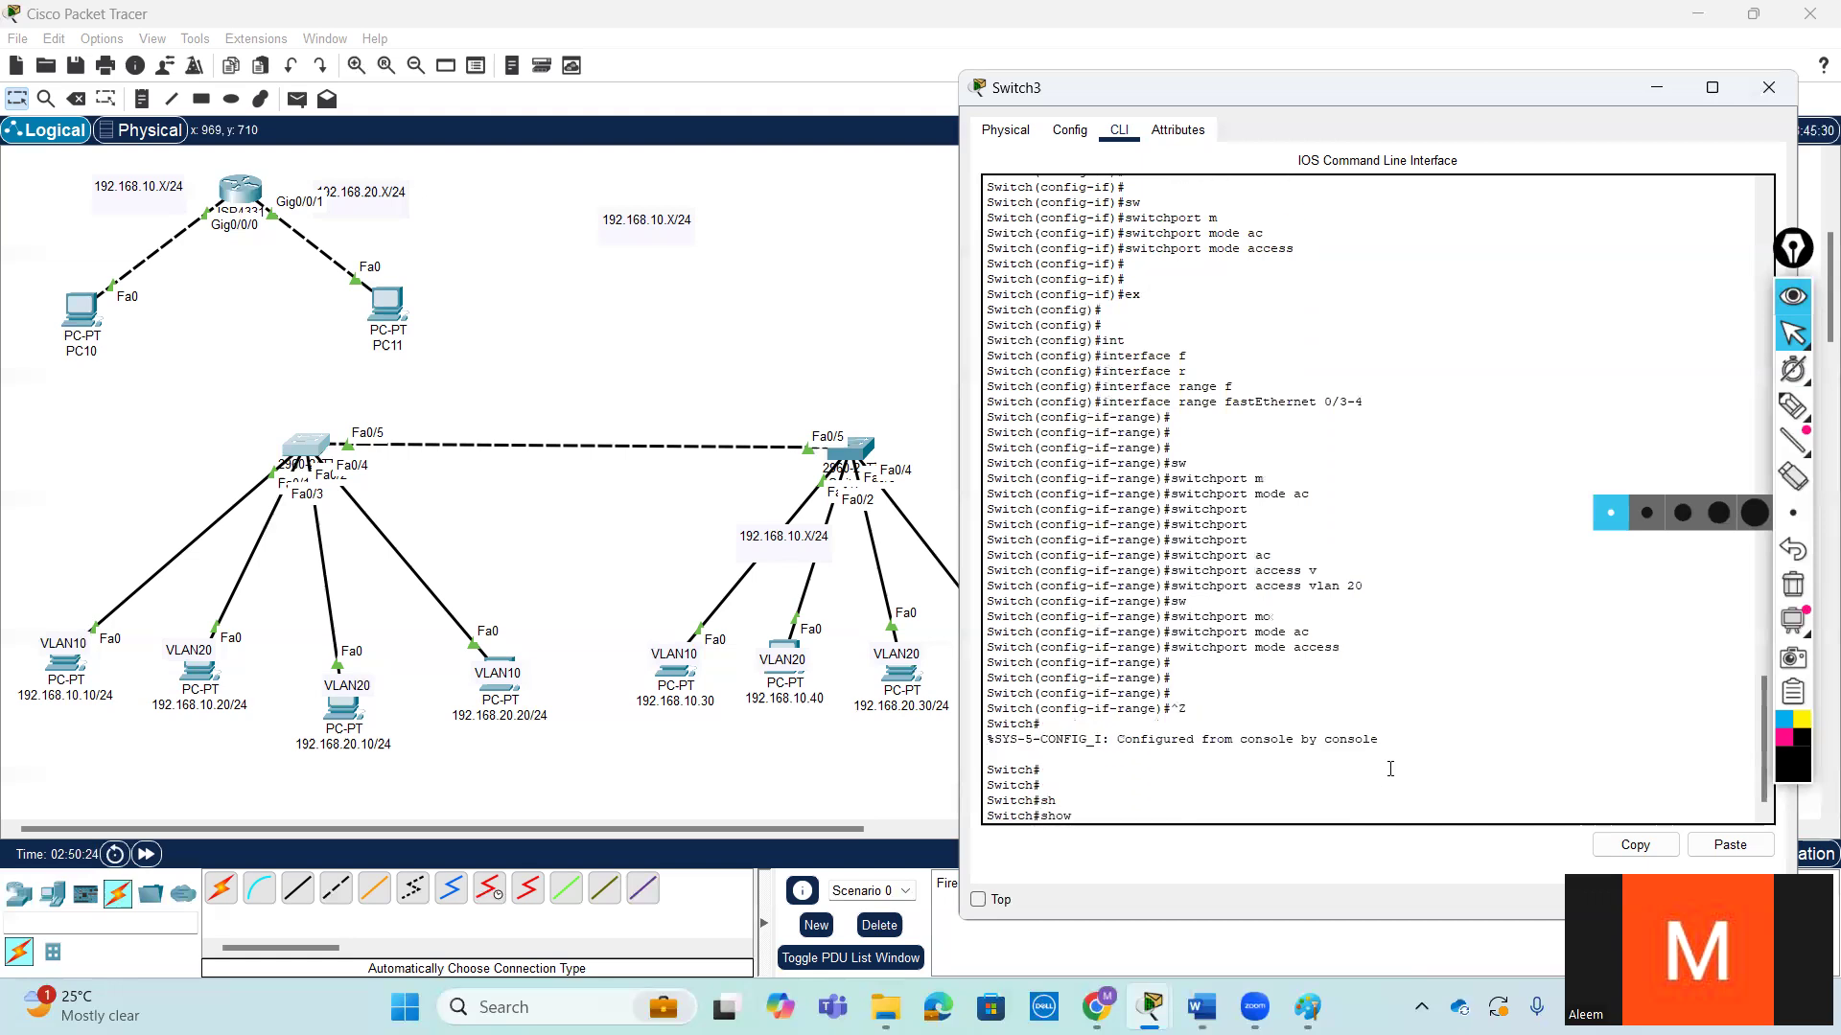
{"action": "type", "text": "ip int br"}
{"action": "key", "text": "Return"}
{"action": "key", "text": "Return"}
{"action": "key", "text": "Return"}
{"action": "key", "text": "Return"}
{"action": "key", "text": "Return"}
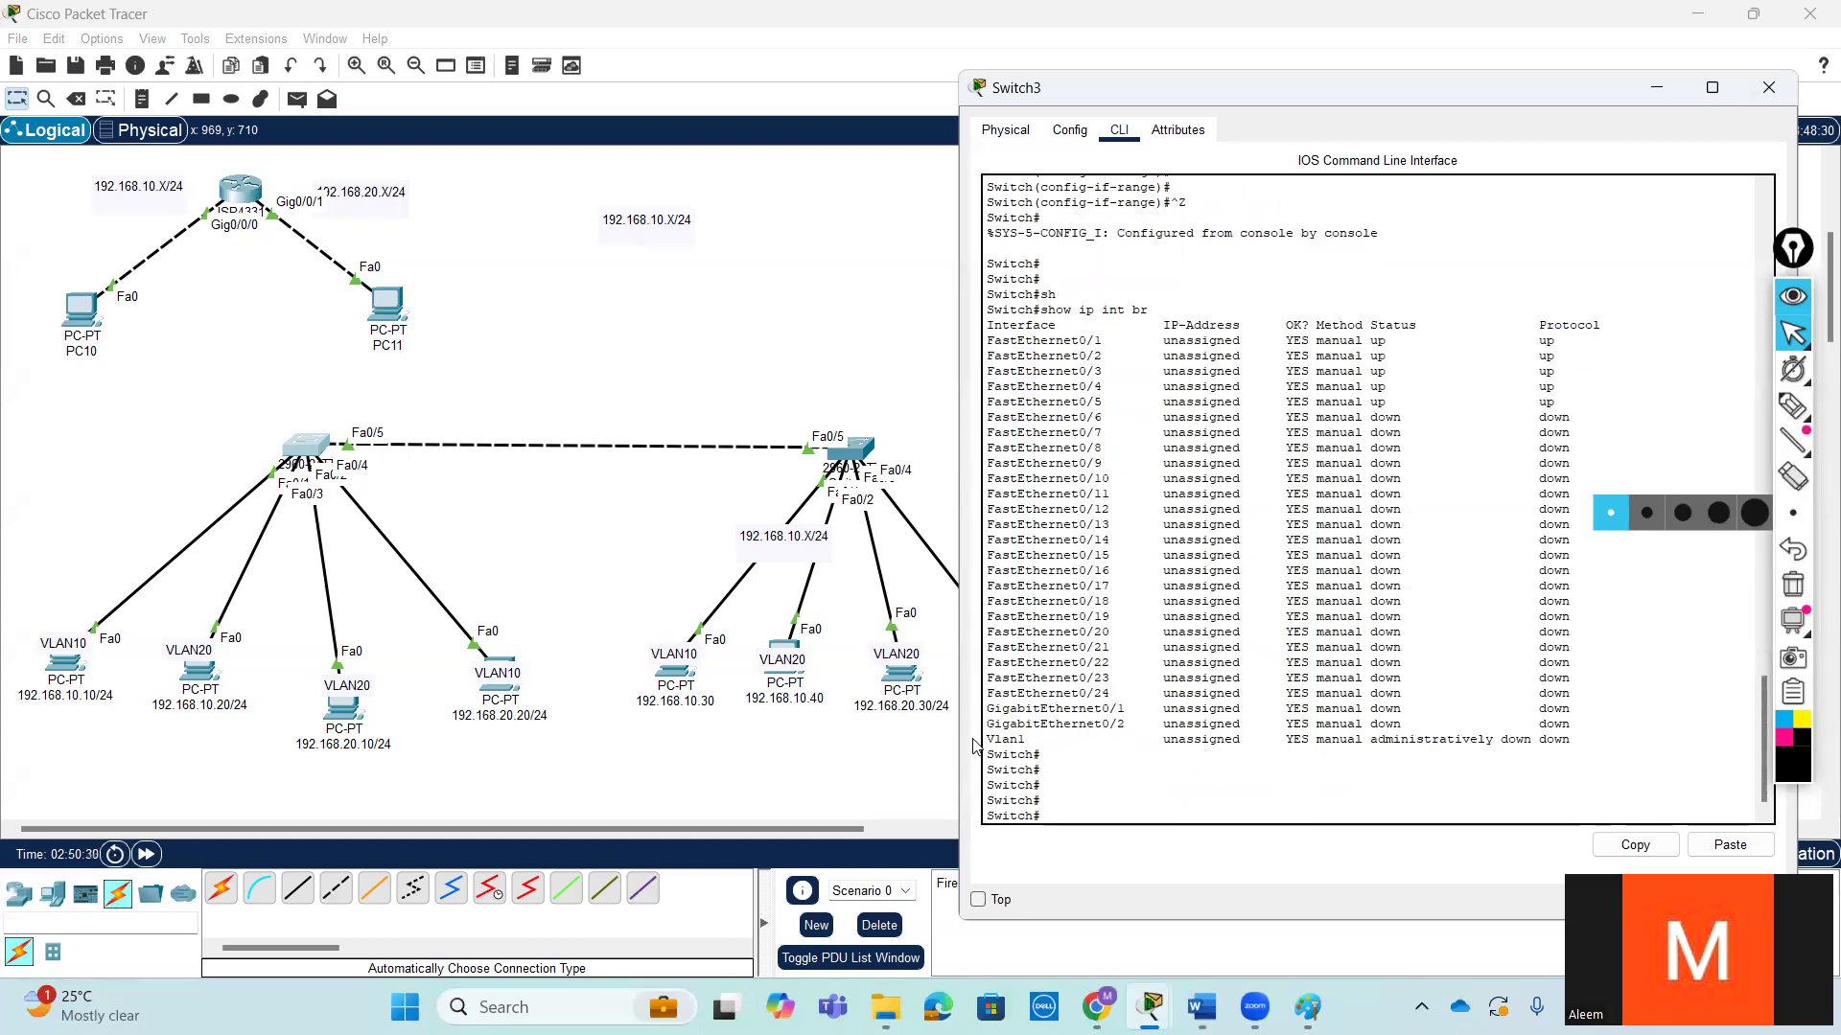
- Examine the Vlan1 entry and the status of FastEthernet0/1 through FastEthernet0/5 in the interface list
{"action": "left_click_drag", "start_coordinate": [986, 740], "coordinate": [1500, 739]}
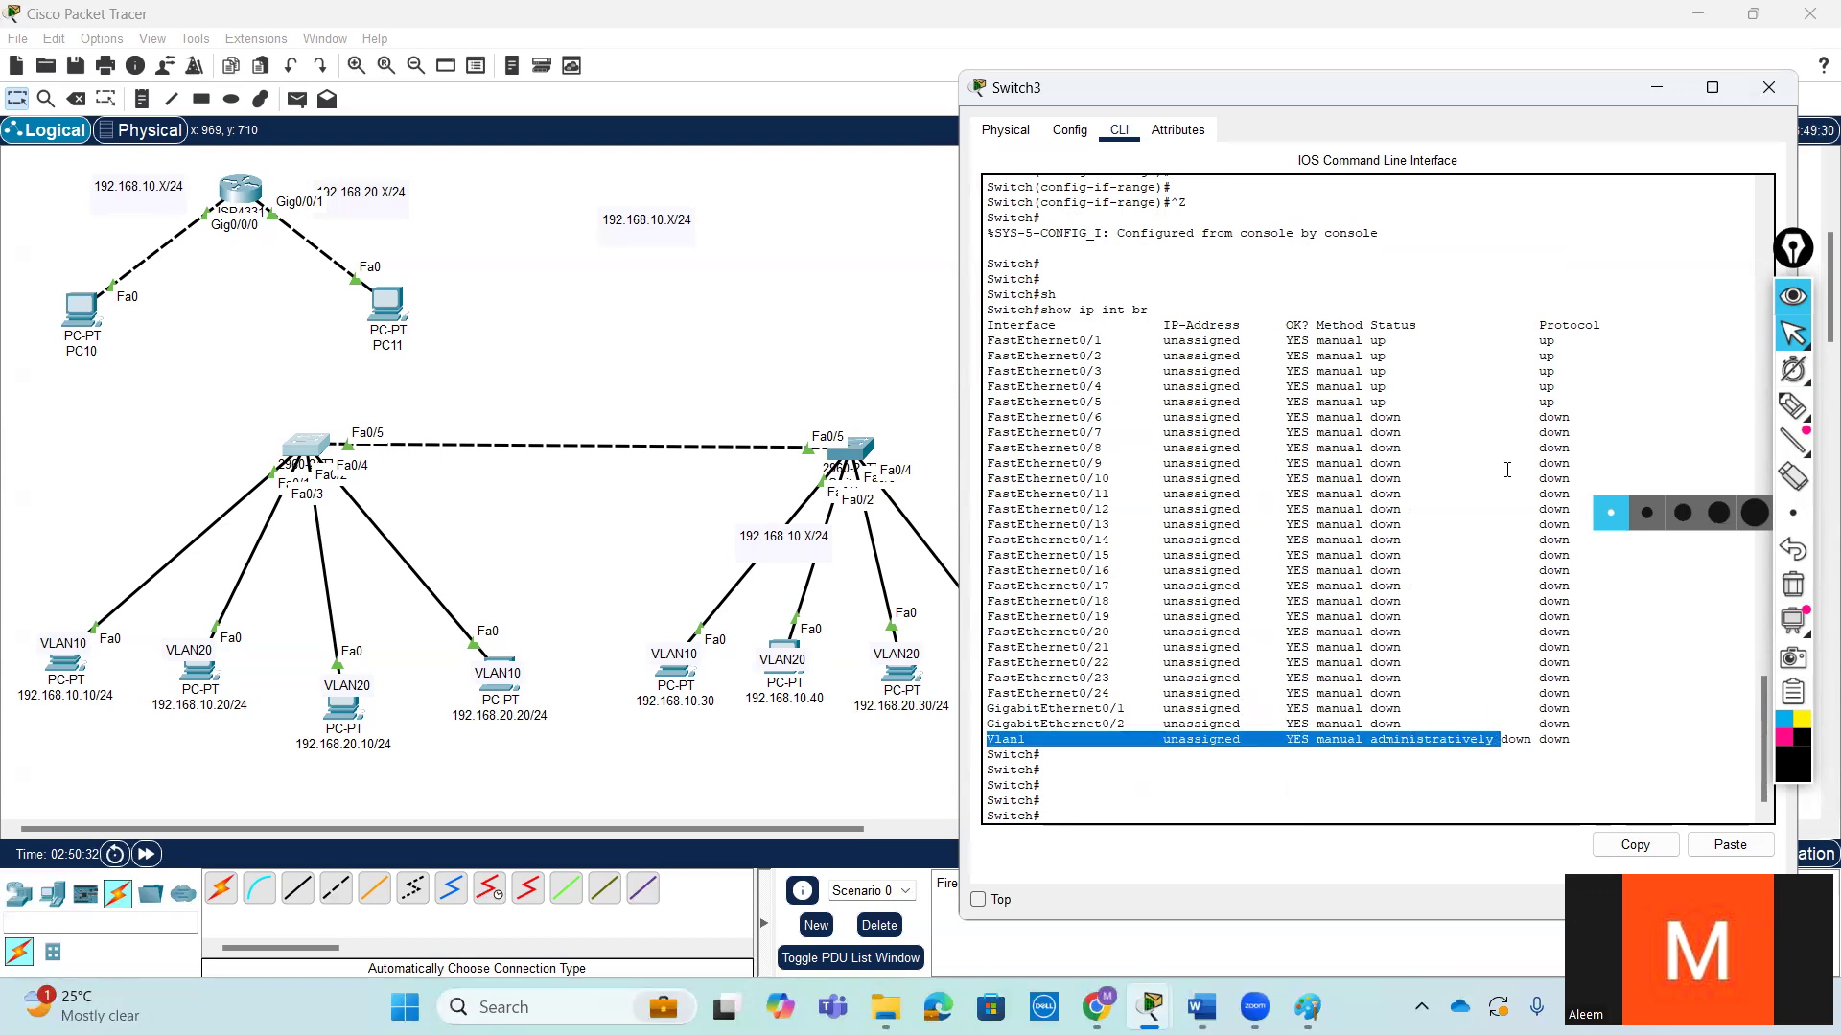
{"action": "left_click_drag", "start_coordinate": [1561, 393], "coordinate": [982, 331]}
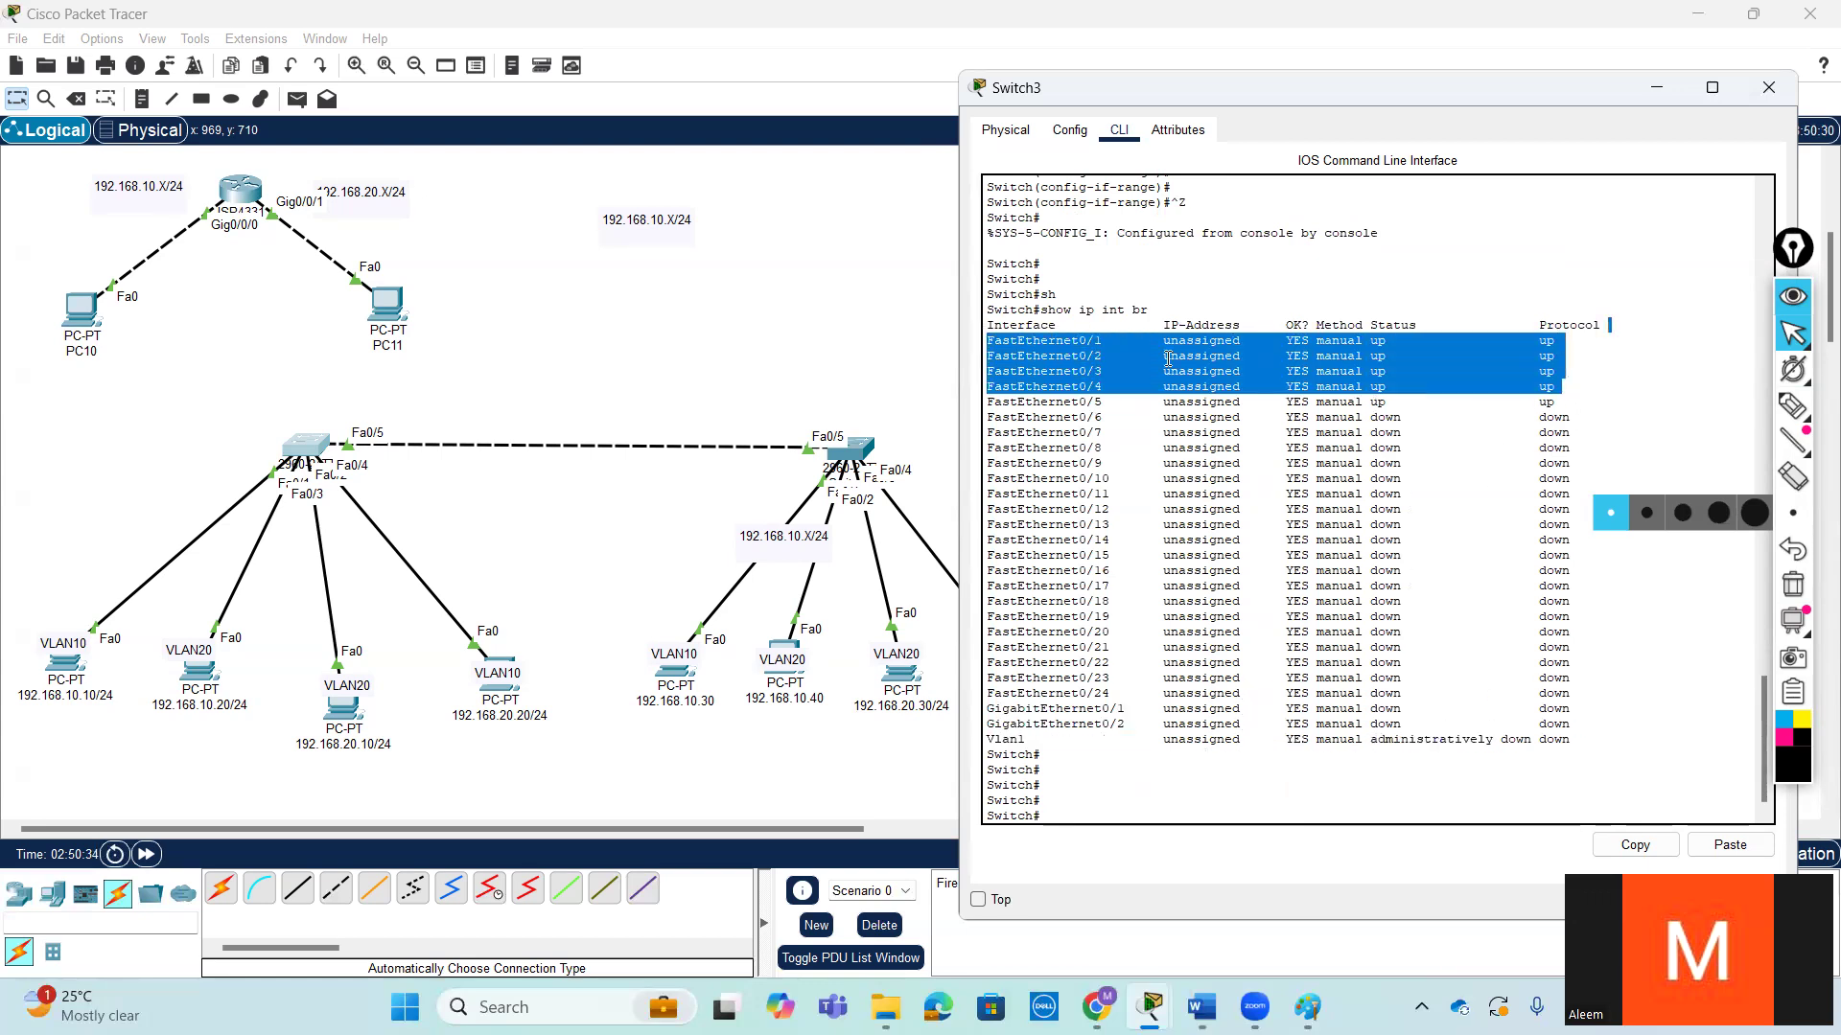
{"action": "left_click_drag", "start_coordinate": [1558, 403], "coordinate": [994, 342]}
{"action": "scroll", "coordinate": [1397, 619], "scroll_direction": "up", "scroll_amount": 7}
{"action": "scroll", "coordinate": [1375, 623], "scroll_direction": "up", "scroll_amount": 3}
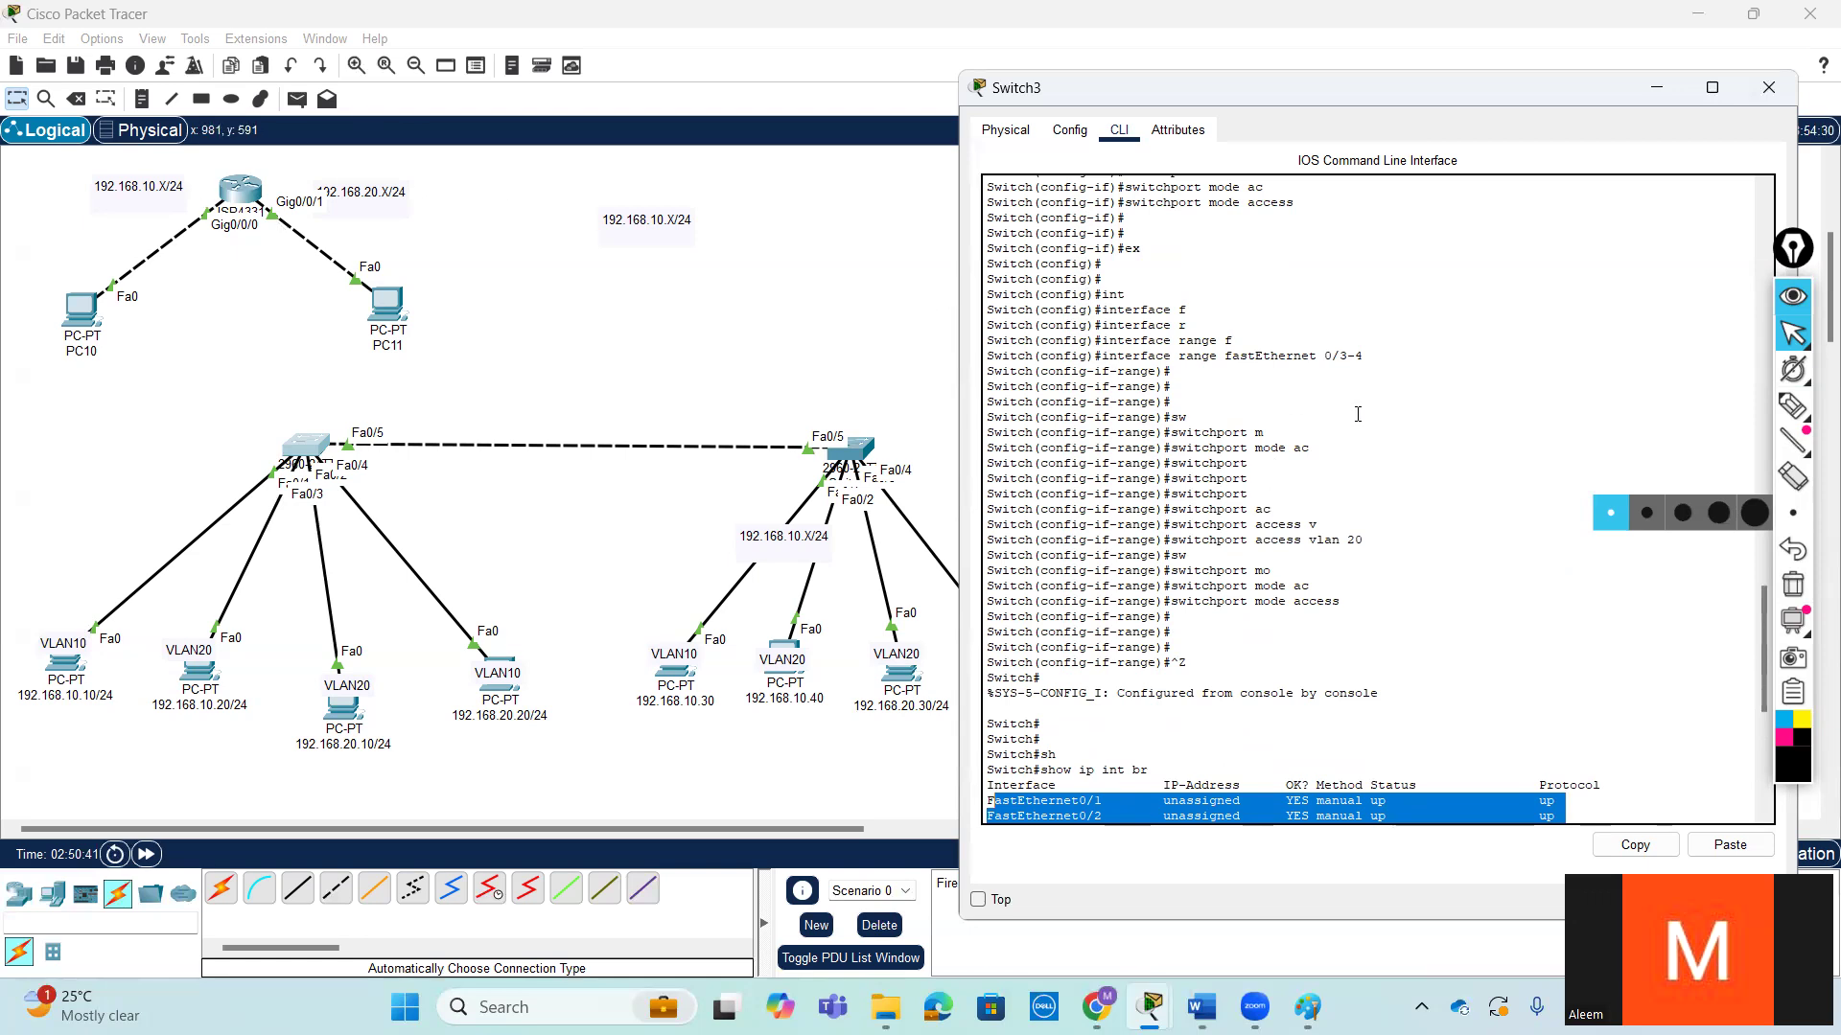
{"action": "scroll", "coordinate": [1411, 526], "scroll_direction": "down", "scroll_amount": 4}
{"action": "scroll", "coordinate": [1411, 527], "scroll_direction": "down", "scroll_amount": 5}
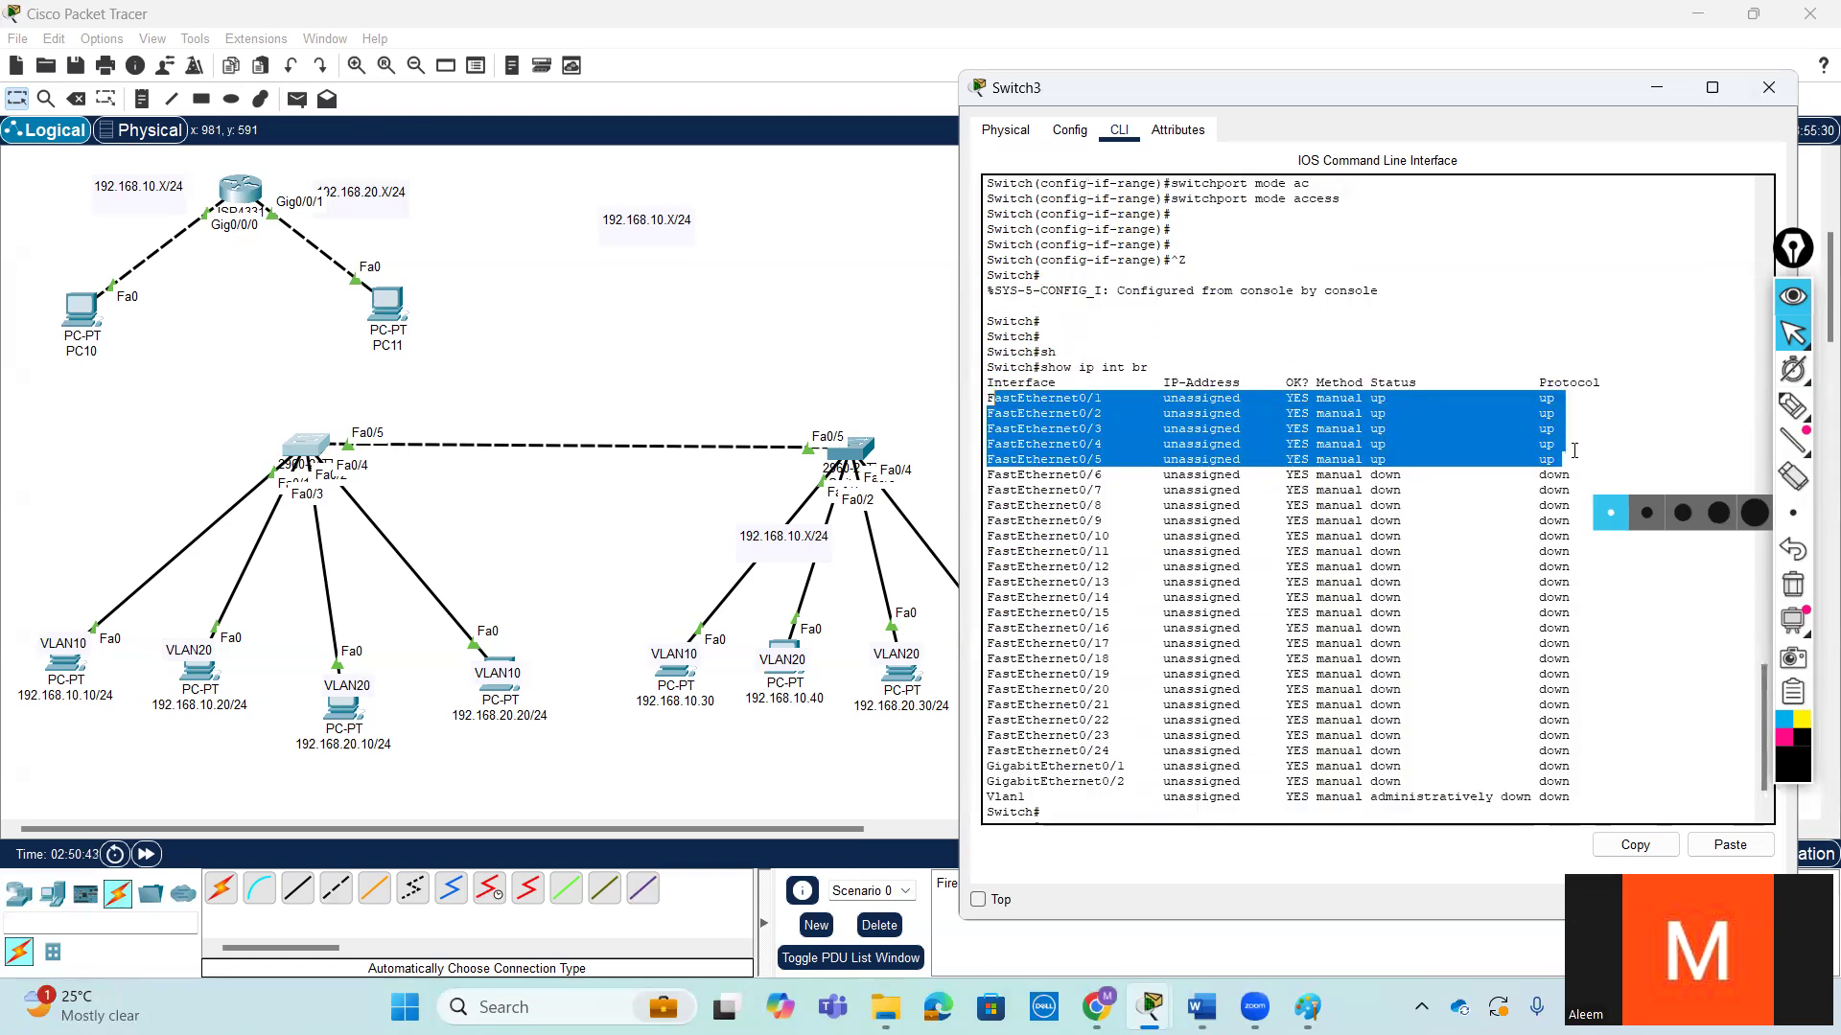
{"action": "left_click_drag", "start_coordinate": [1570, 447], "coordinate": [1306, 413]}
{"action": "left_click", "coordinate": [1396, 474]}
- Display Switch3's VLAN and port assignments with show vlan brief
{"action": "key", "text": "Return"}
{"action": "key", "text": "Return"}
{"action": "key", "text": "Return"}
{"action": "key", "text": "Return"}
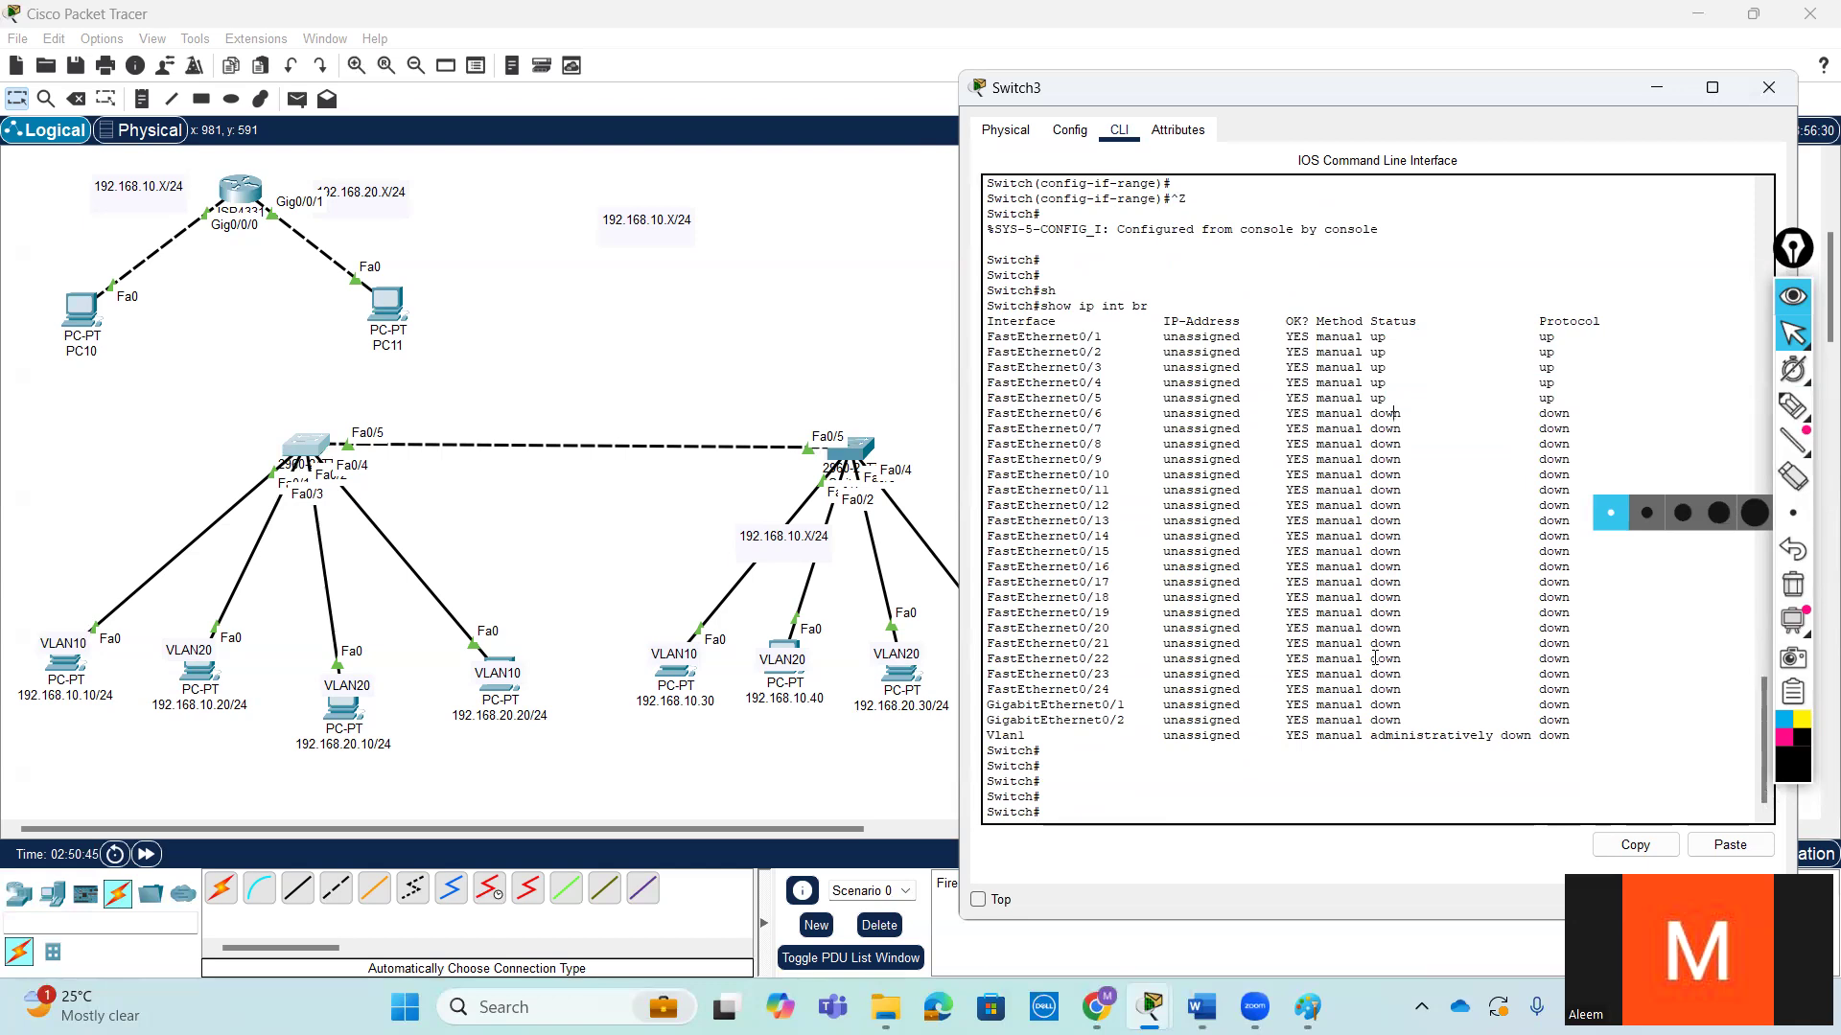
{"action": "key", "text": "Return"}
{"action": "key", "text": "Return"}
{"action": "type", "text": "sh"}
{"action": "key", "text": "Tab"}
{"action": "type", "text": "vl"}
{"action": "key", "text": "Tab"}
{"action": "type", "text": "br"}
{"action": "key", "text": "Tab"}
{"action": "key", "text": "Return"}
{"action": "key", "text": "Return"}
{"action": "key", "text": "Return"}
{"action": "key", "text": "Return"}
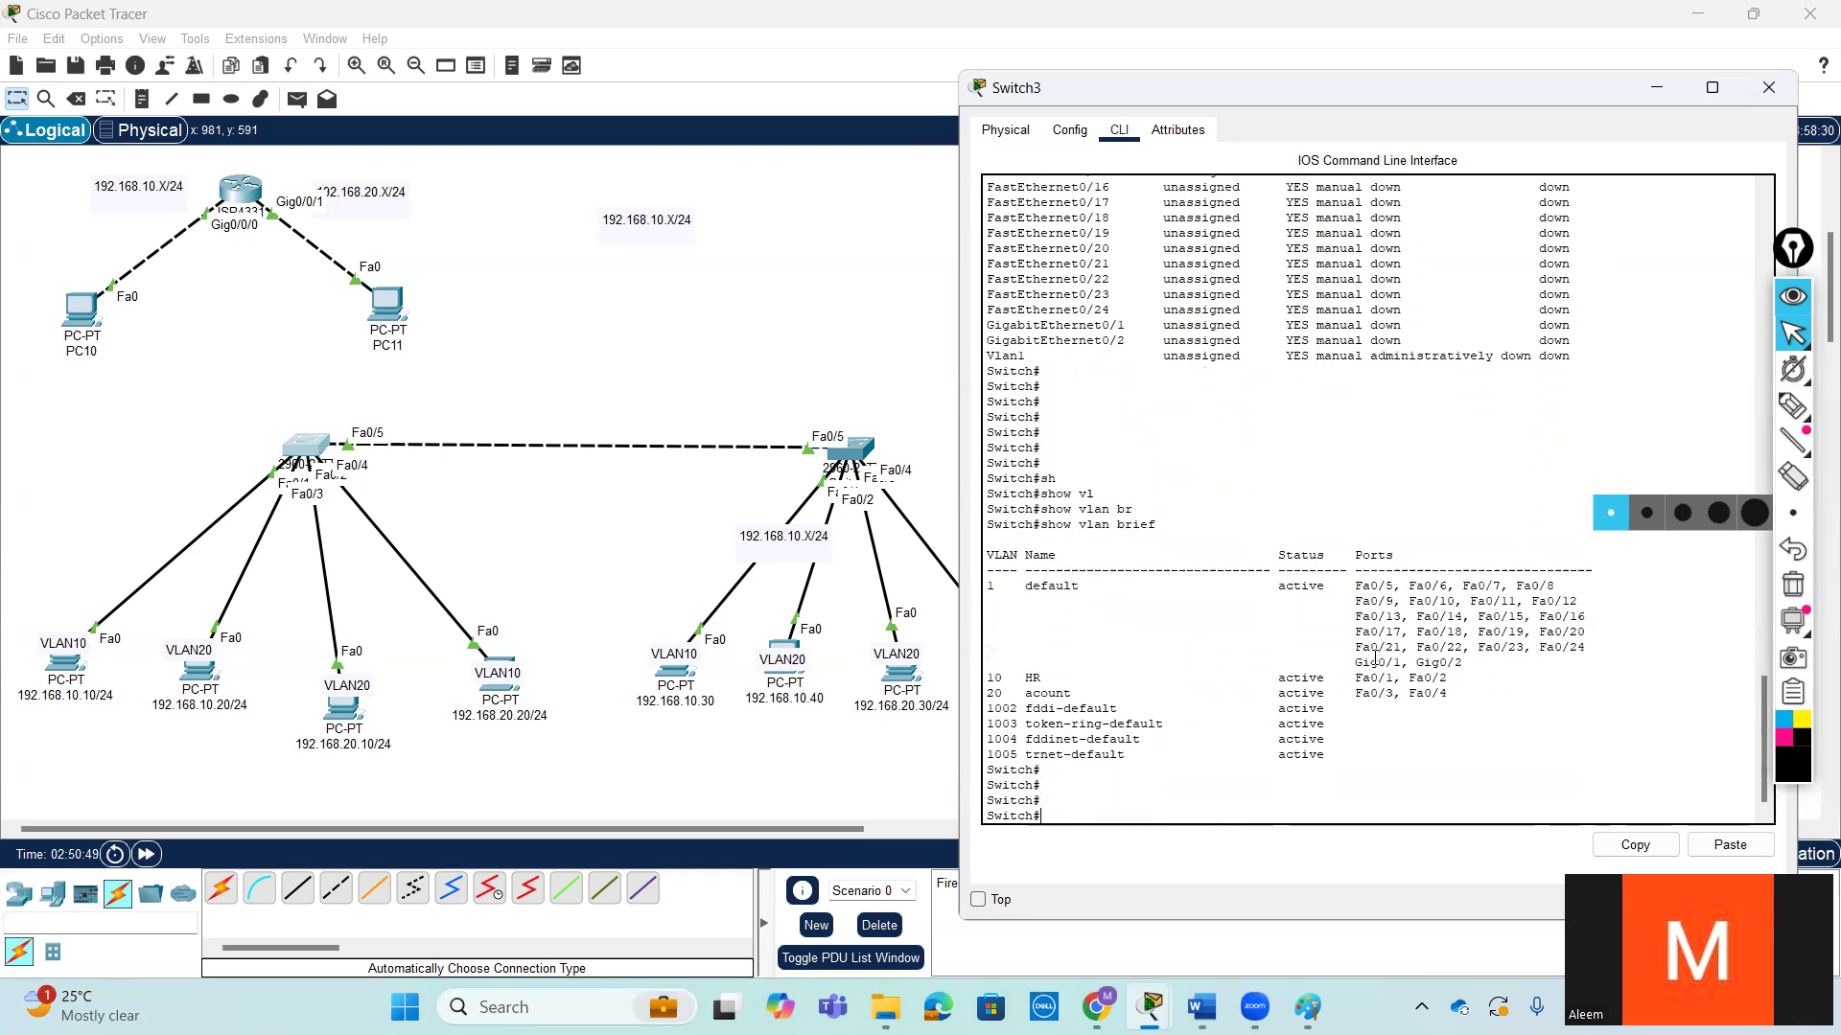
{"action": "key", "text": "Return"}
{"action": "key", "text": "Return"}
- Examine which ports are assigned to VLAN 10 and VLAN 20 in the VLAN table
{"action": "left_click_drag", "start_coordinate": [1450, 664], "coordinate": [983, 645]}
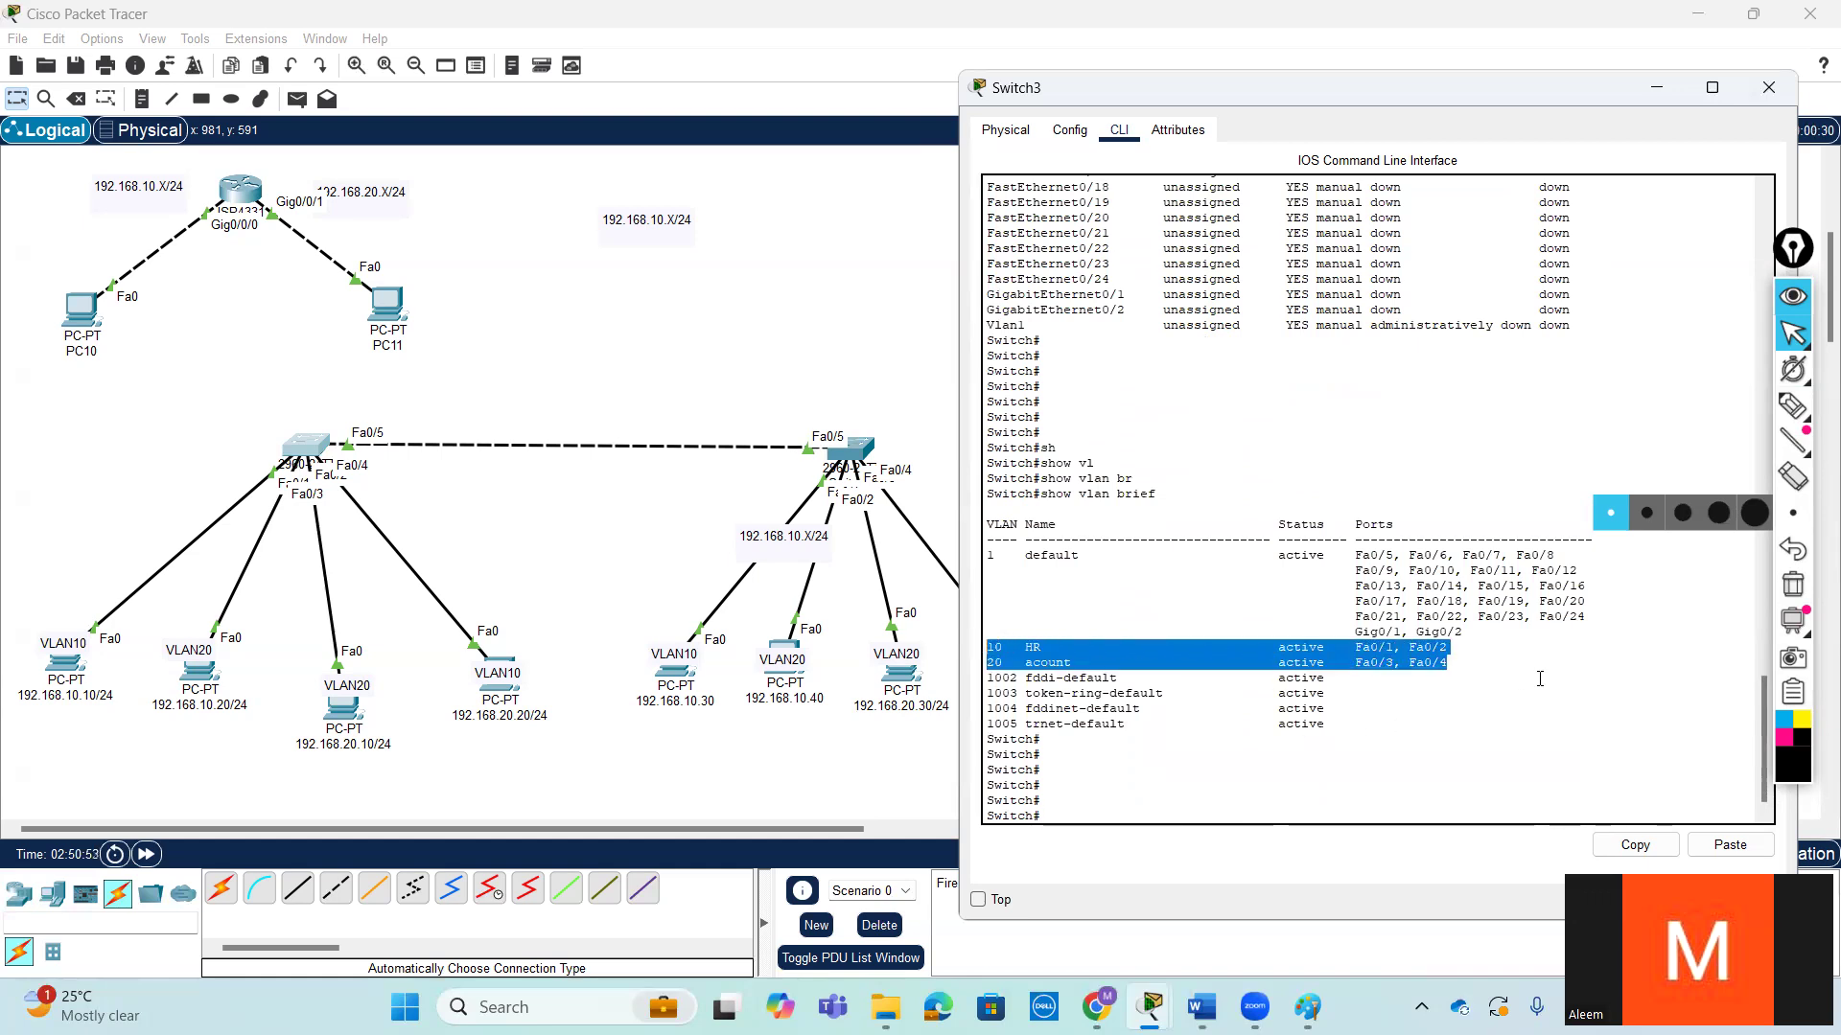
{"action": "left_click_drag", "start_coordinate": [1468, 659], "coordinate": [976, 641]}
{"action": "left_click", "coordinate": [1443, 658]}
{"action": "left_click_drag", "start_coordinate": [1282, 641], "coordinate": [942, 656]}
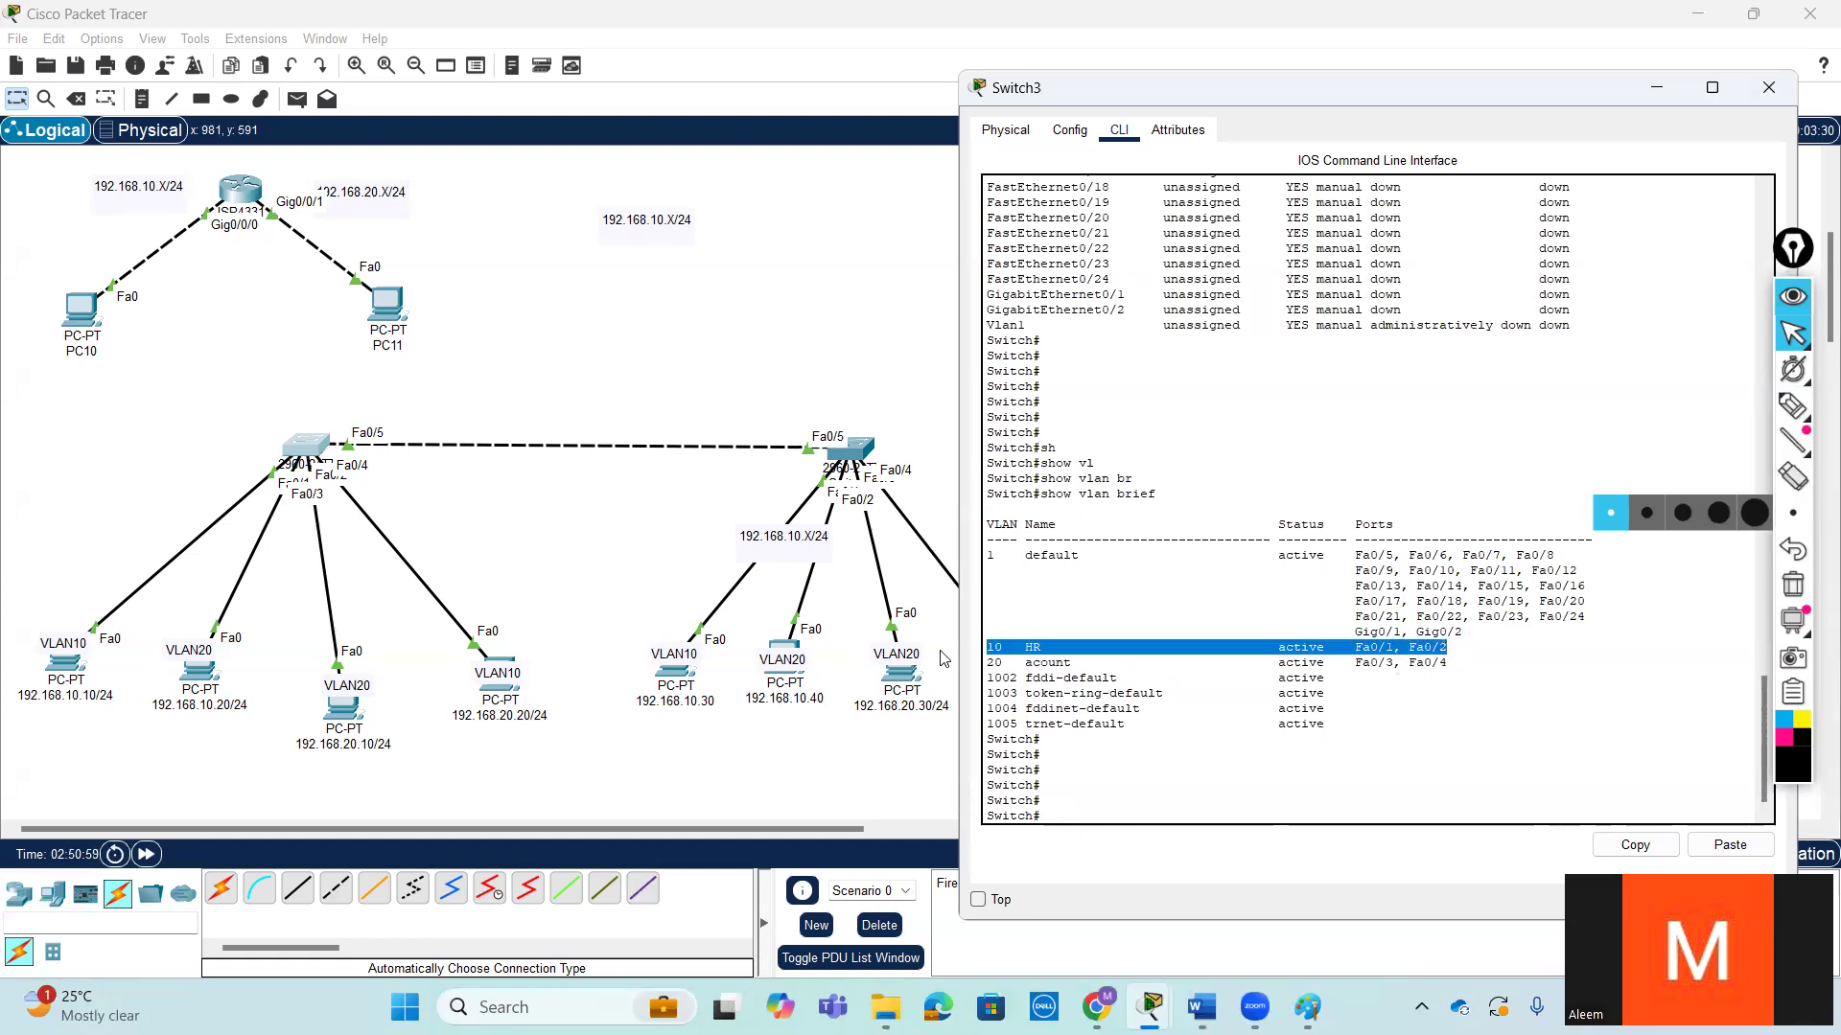
{"action": "left_click_drag", "start_coordinate": [1480, 664], "coordinate": [962, 656]}
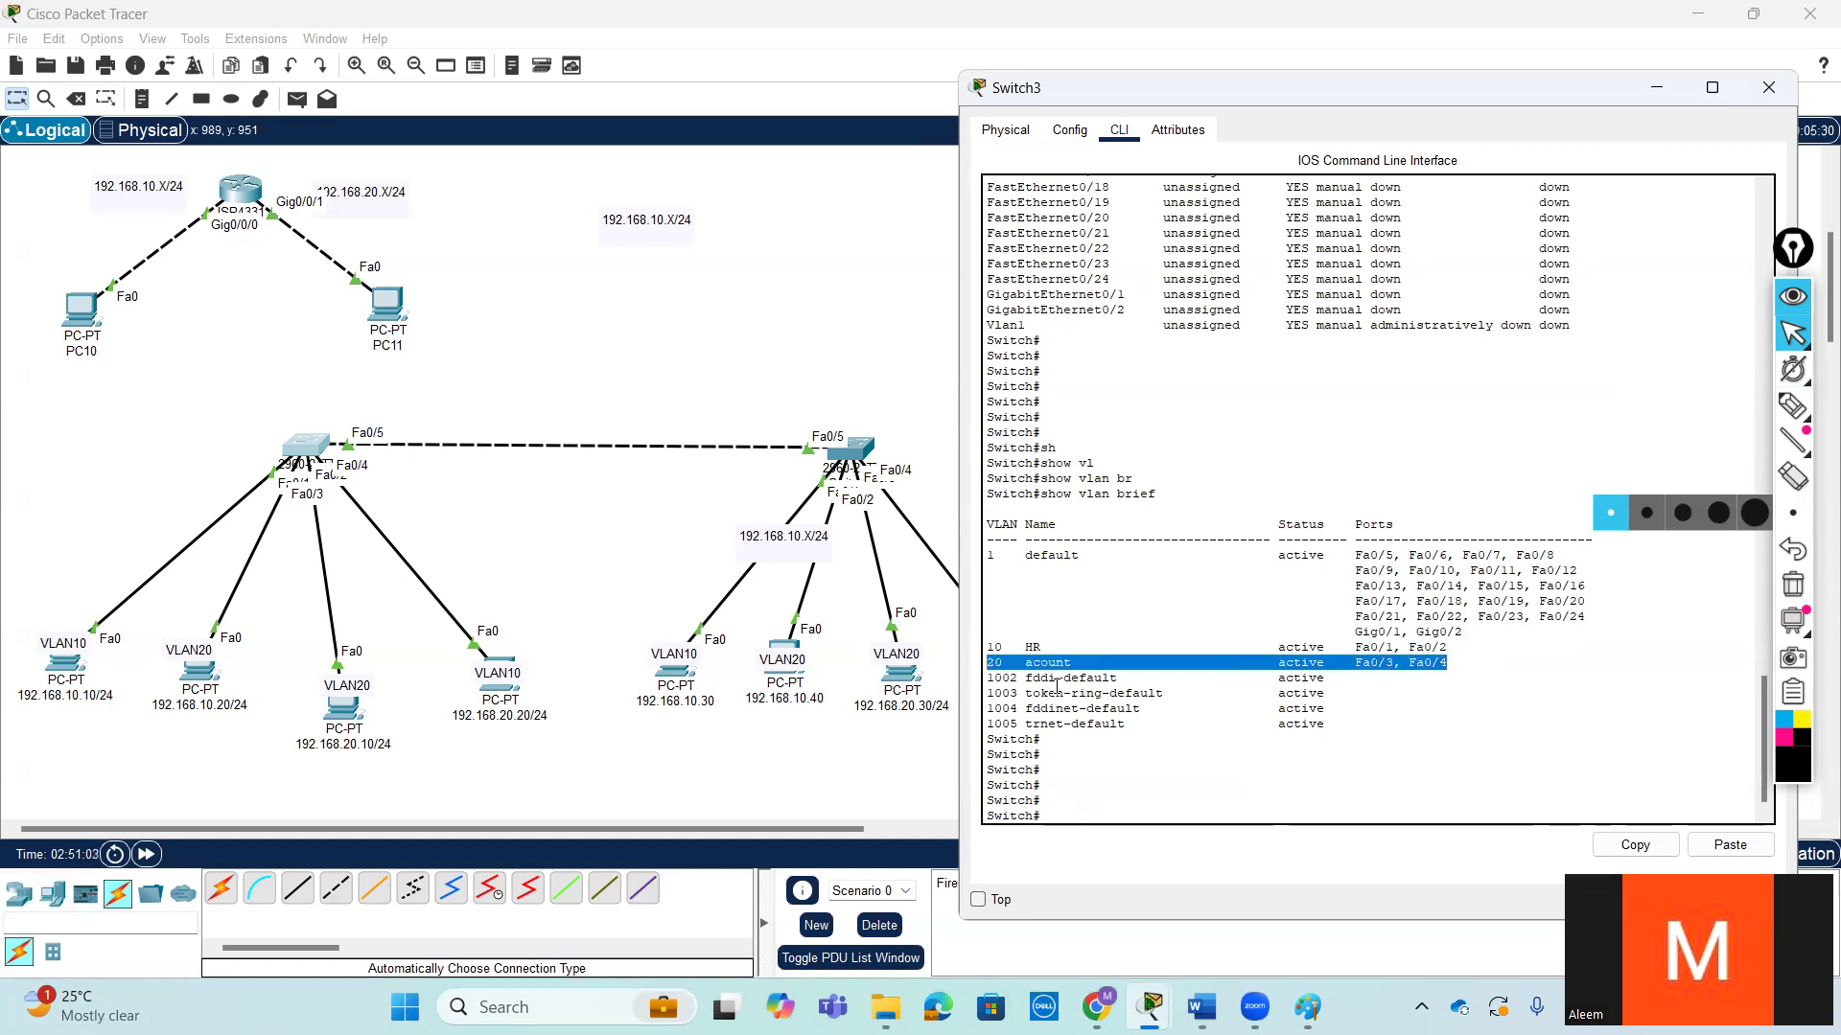
{"action": "left_click", "coordinate": [1509, 738]}
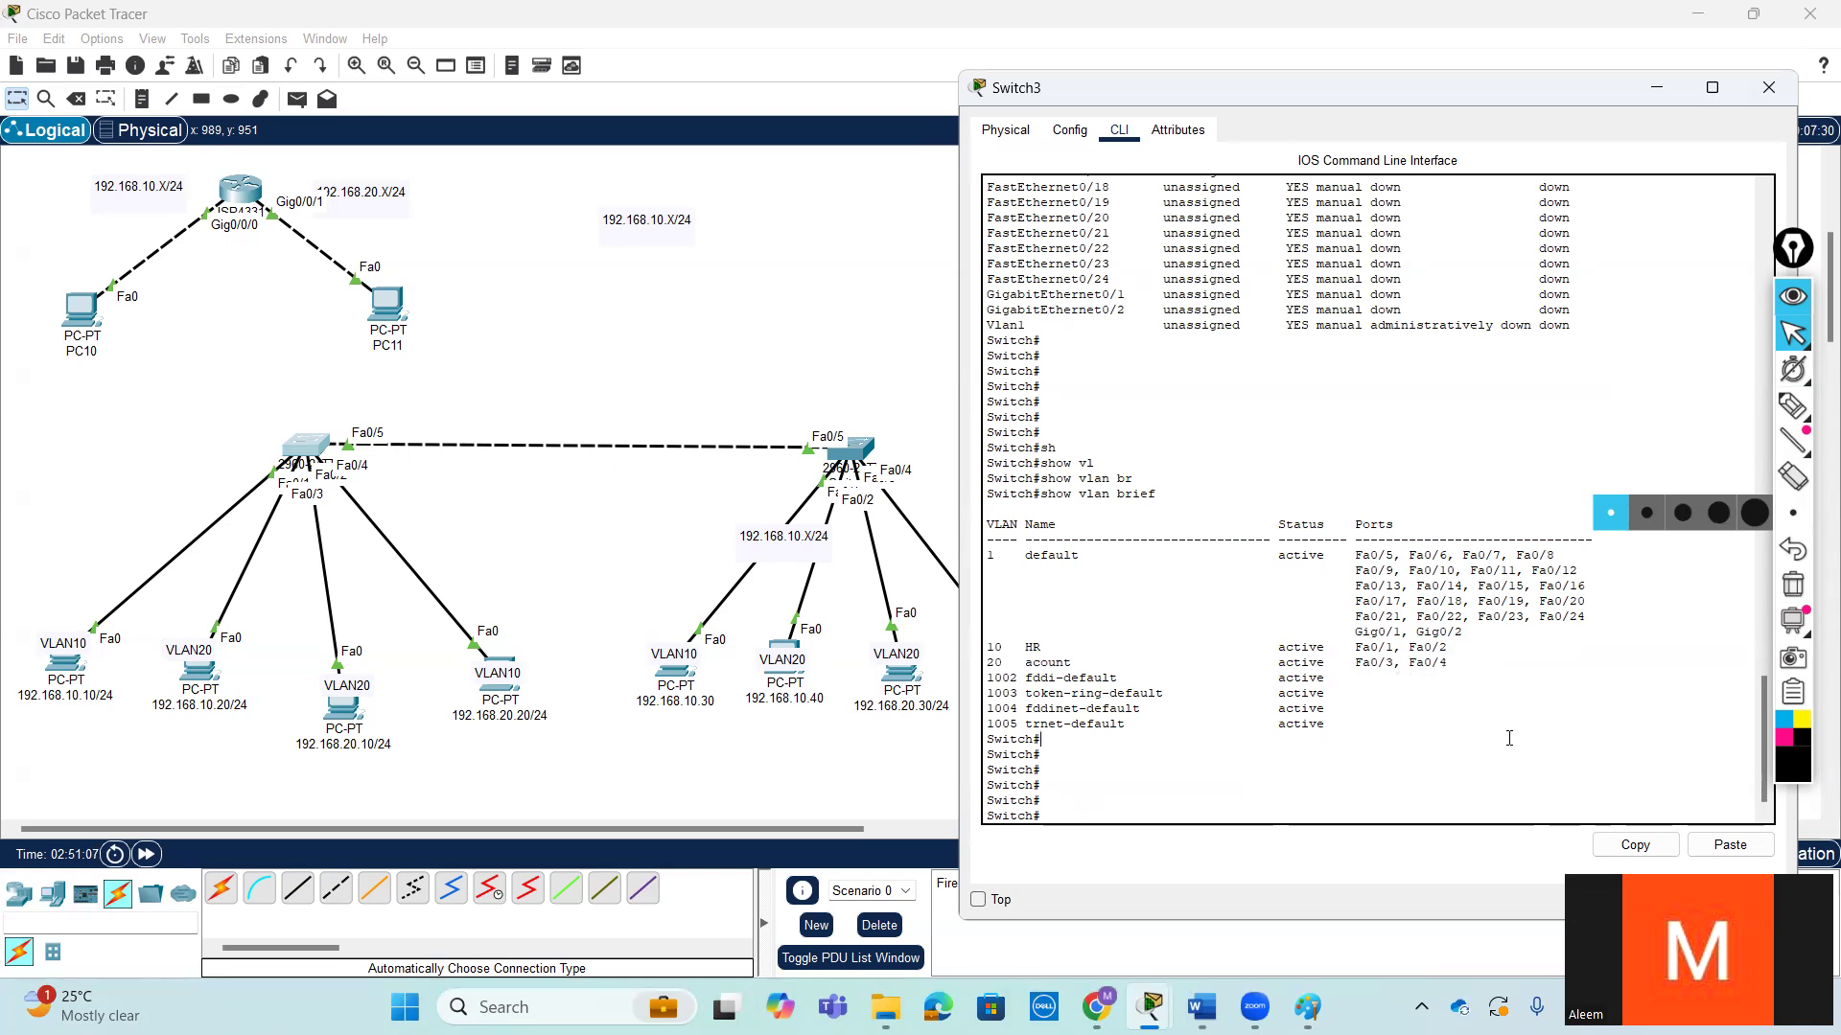
{"action": "scroll", "coordinate": [1509, 738], "scroll_direction": "down", "scroll_amount": 1}
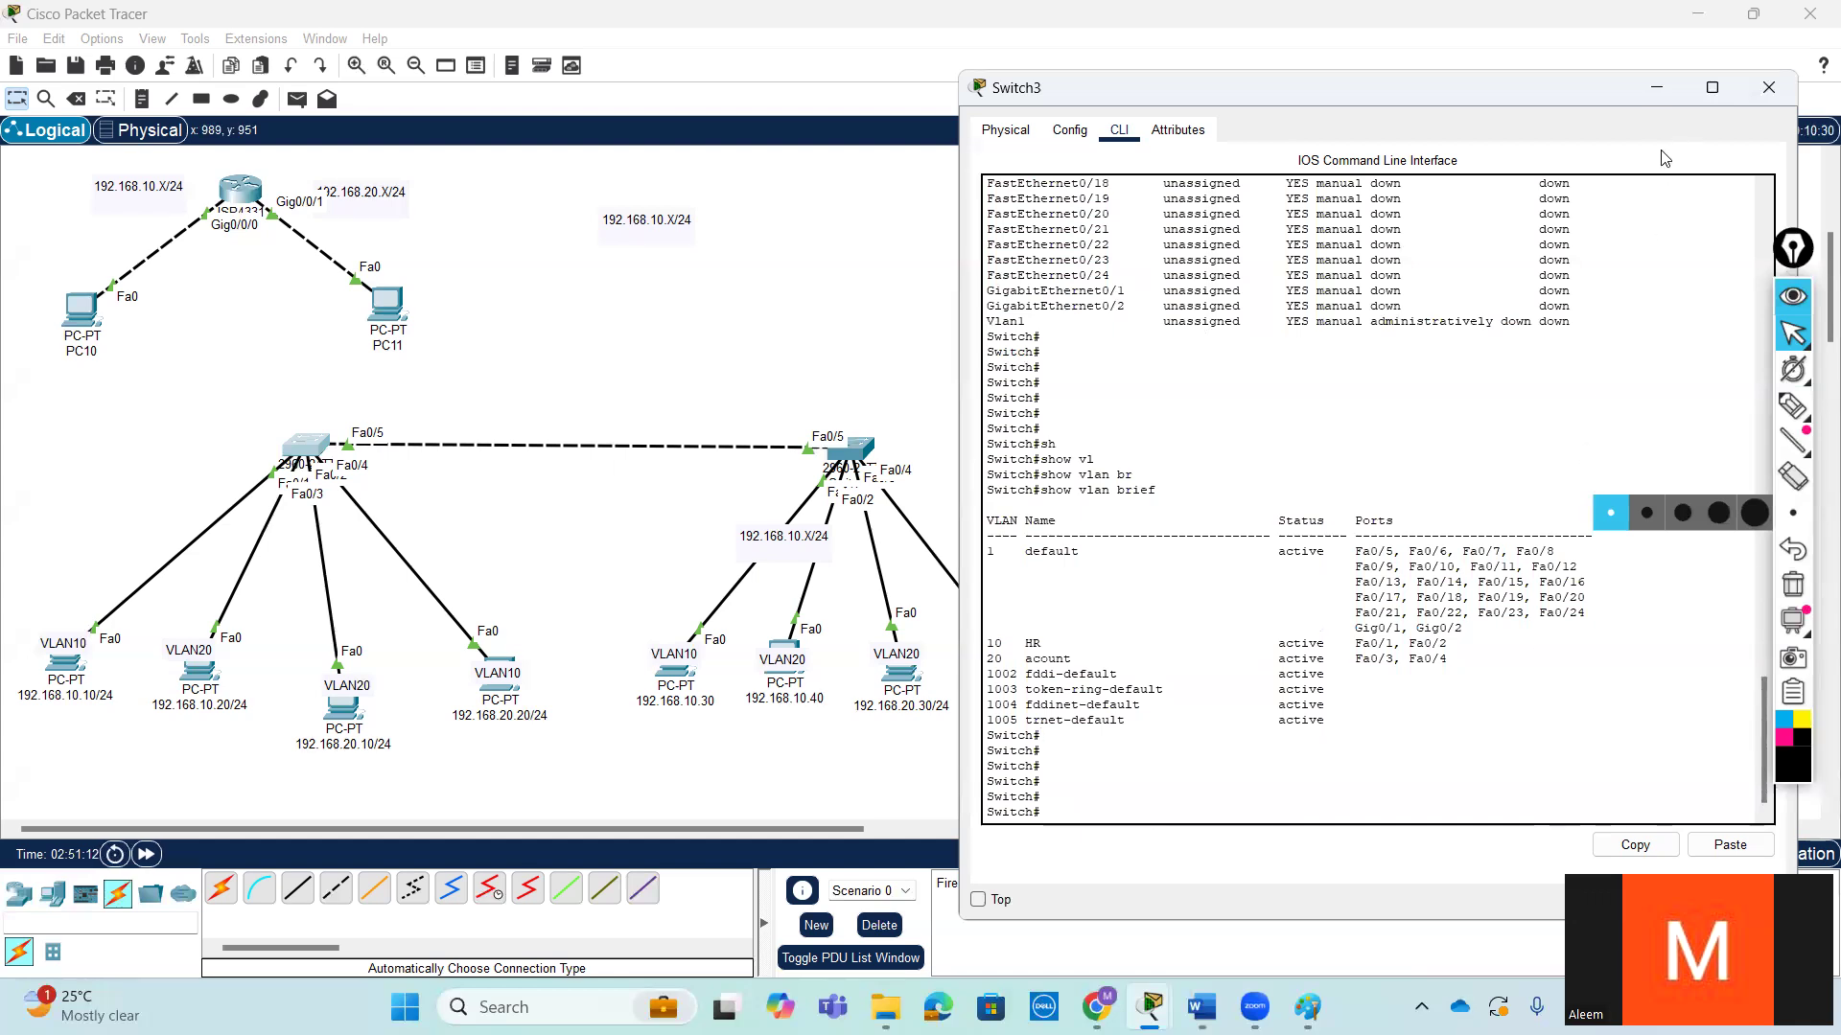
- Minimize Switch3's window and open the command prompt of the 192.168.10.10/24 PC
{"action": "left_click", "coordinate": [1653, 91]}
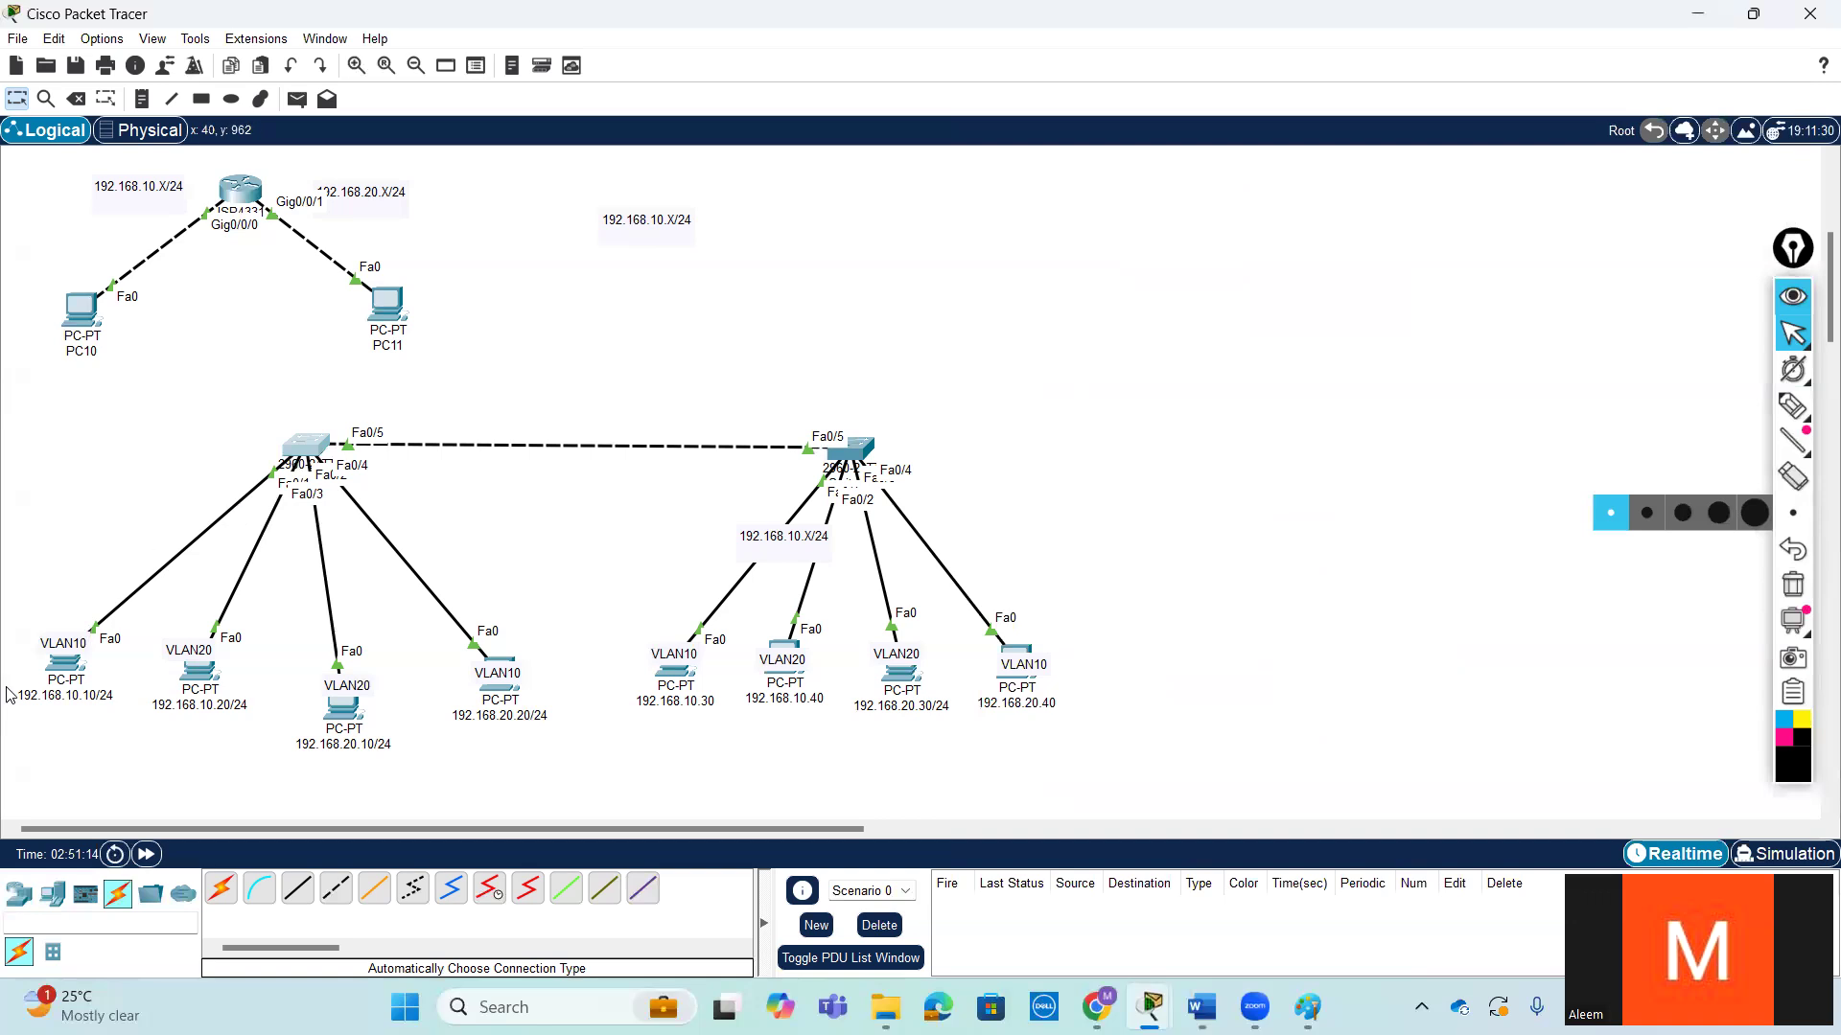
{"action": "left_click", "coordinate": [57, 674]}
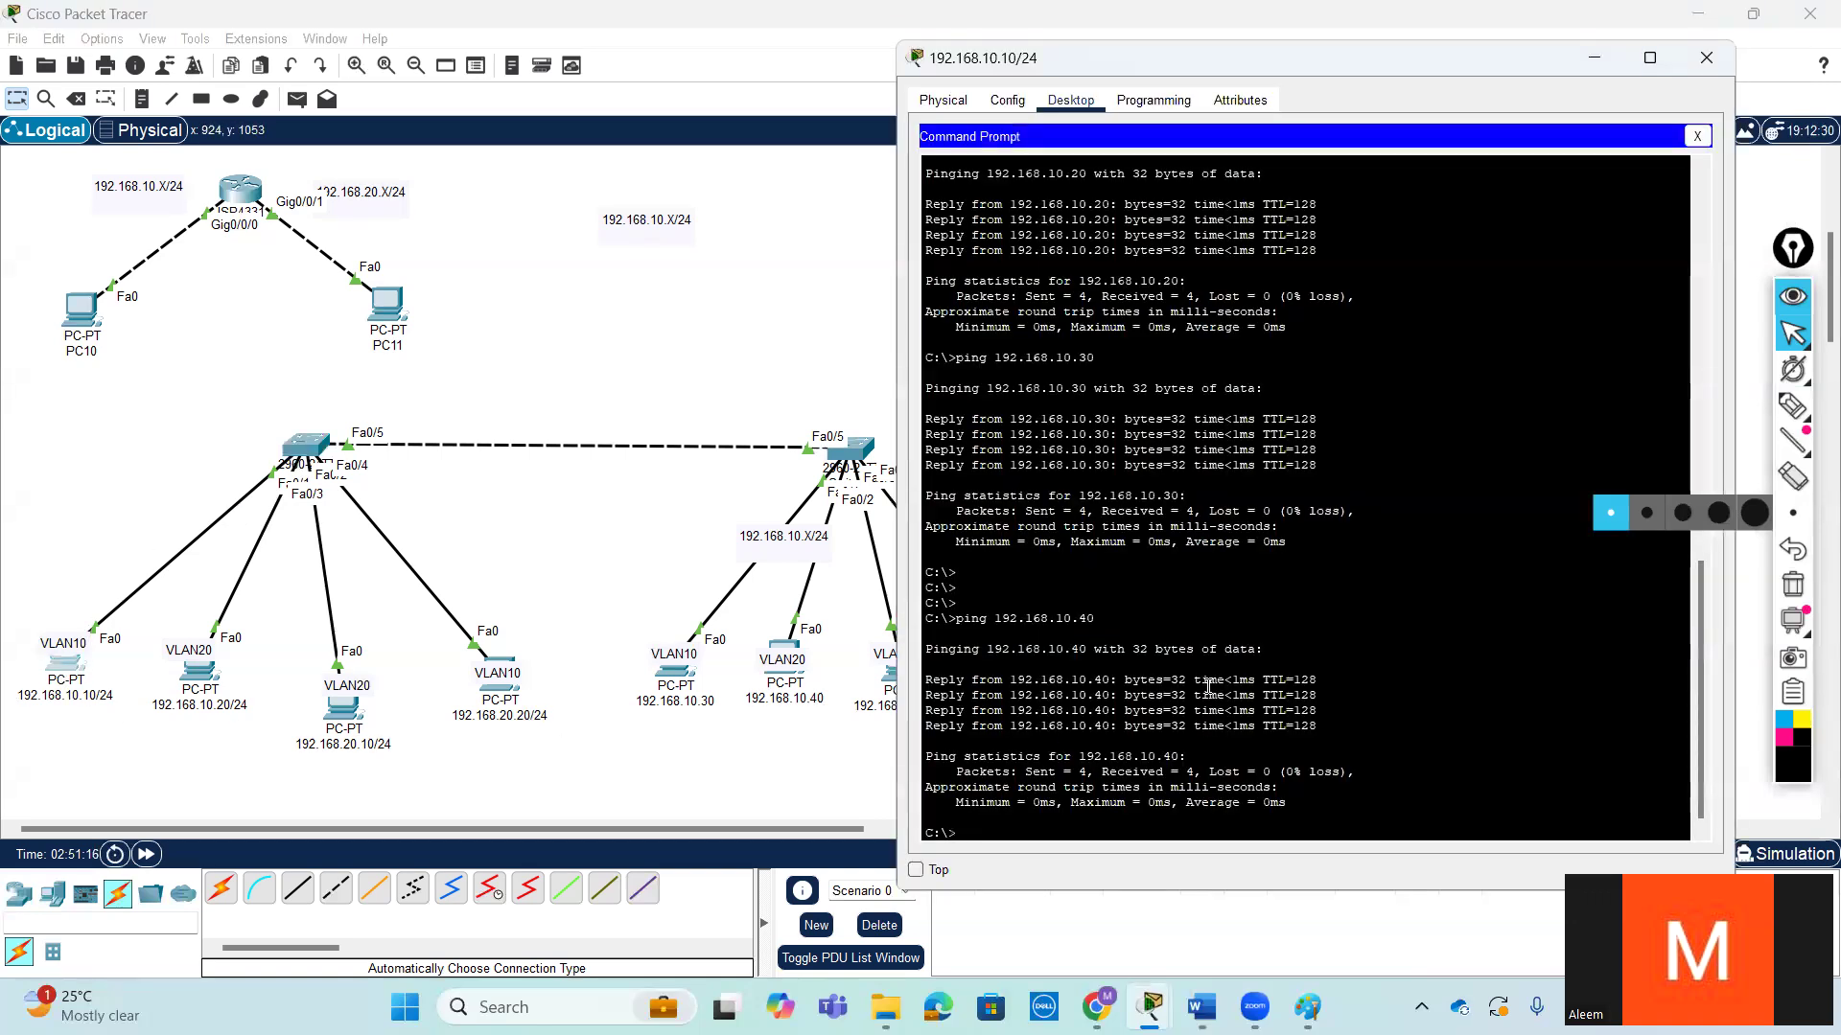
{"action": "key", "text": "Return"}
{"action": "key", "text": "Return"}
{"action": "key", "text": "Return"}
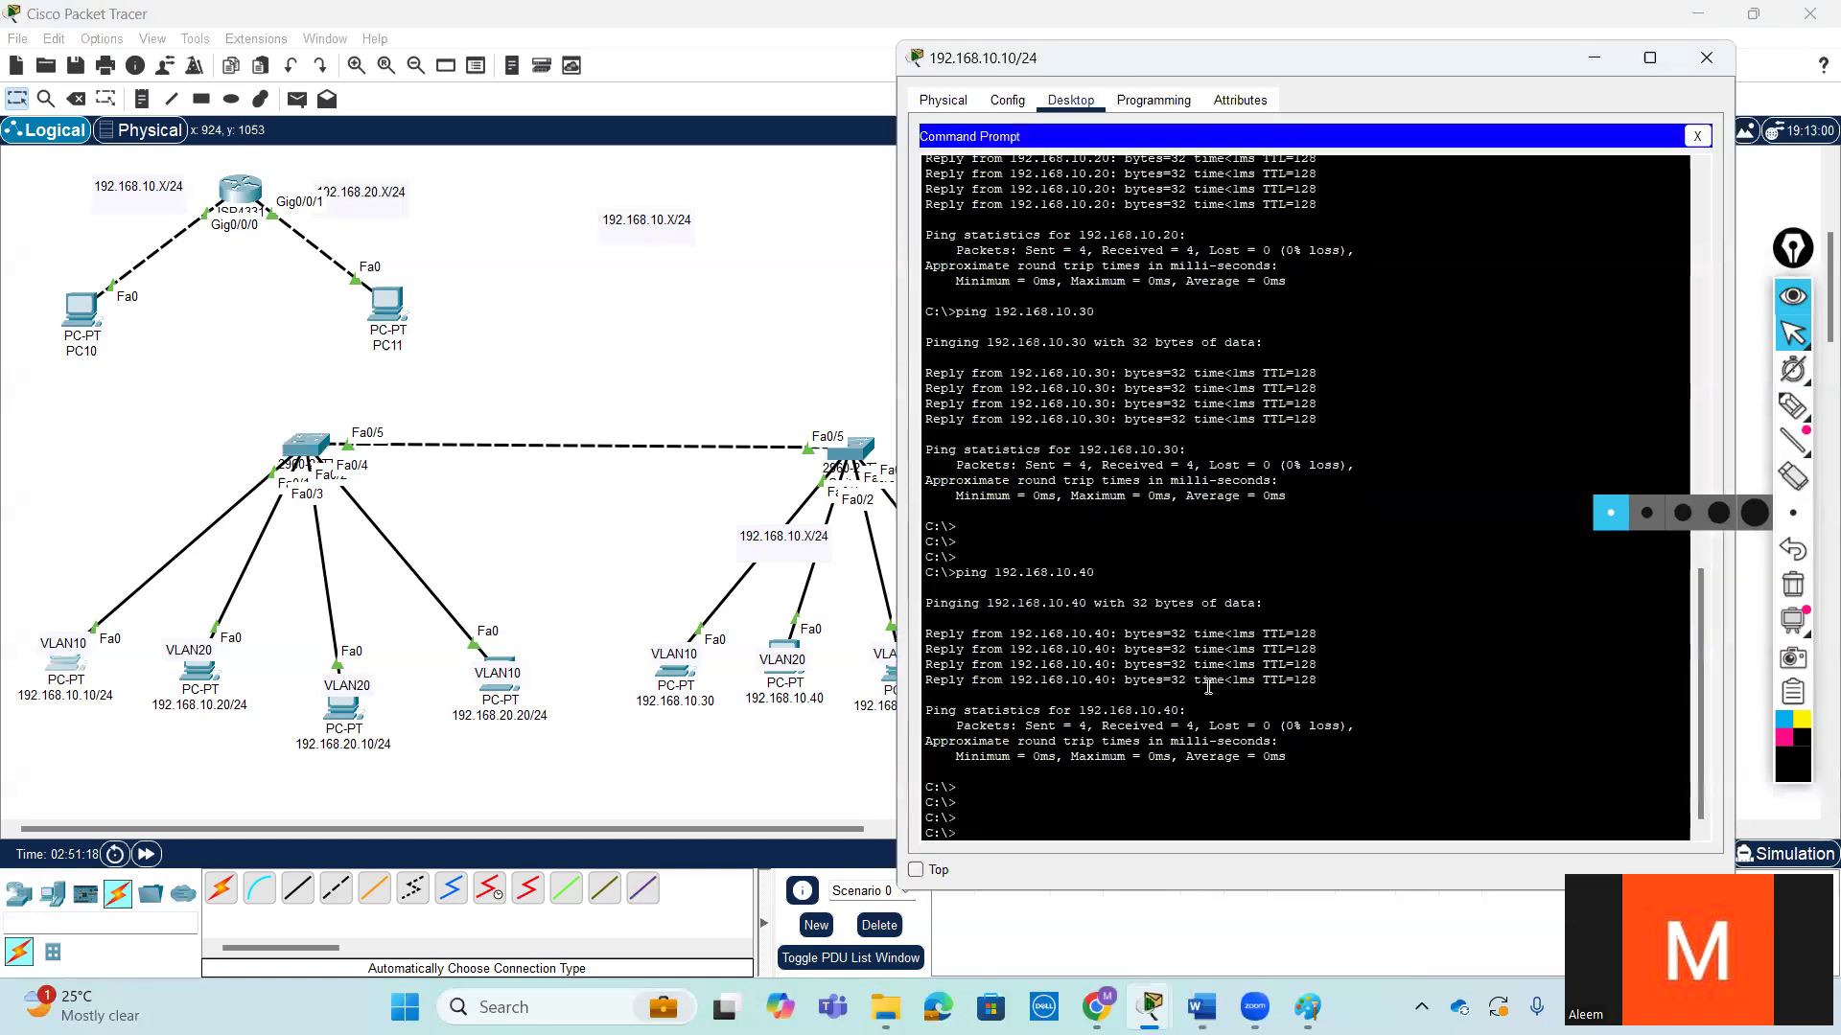
- Repeat the ping to 192.168.10.40 from the 192.168.10.10/24 PC
{"action": "left_click_drag", "start_coordinate": [1094, 573], "coordinate": [998, 572]}
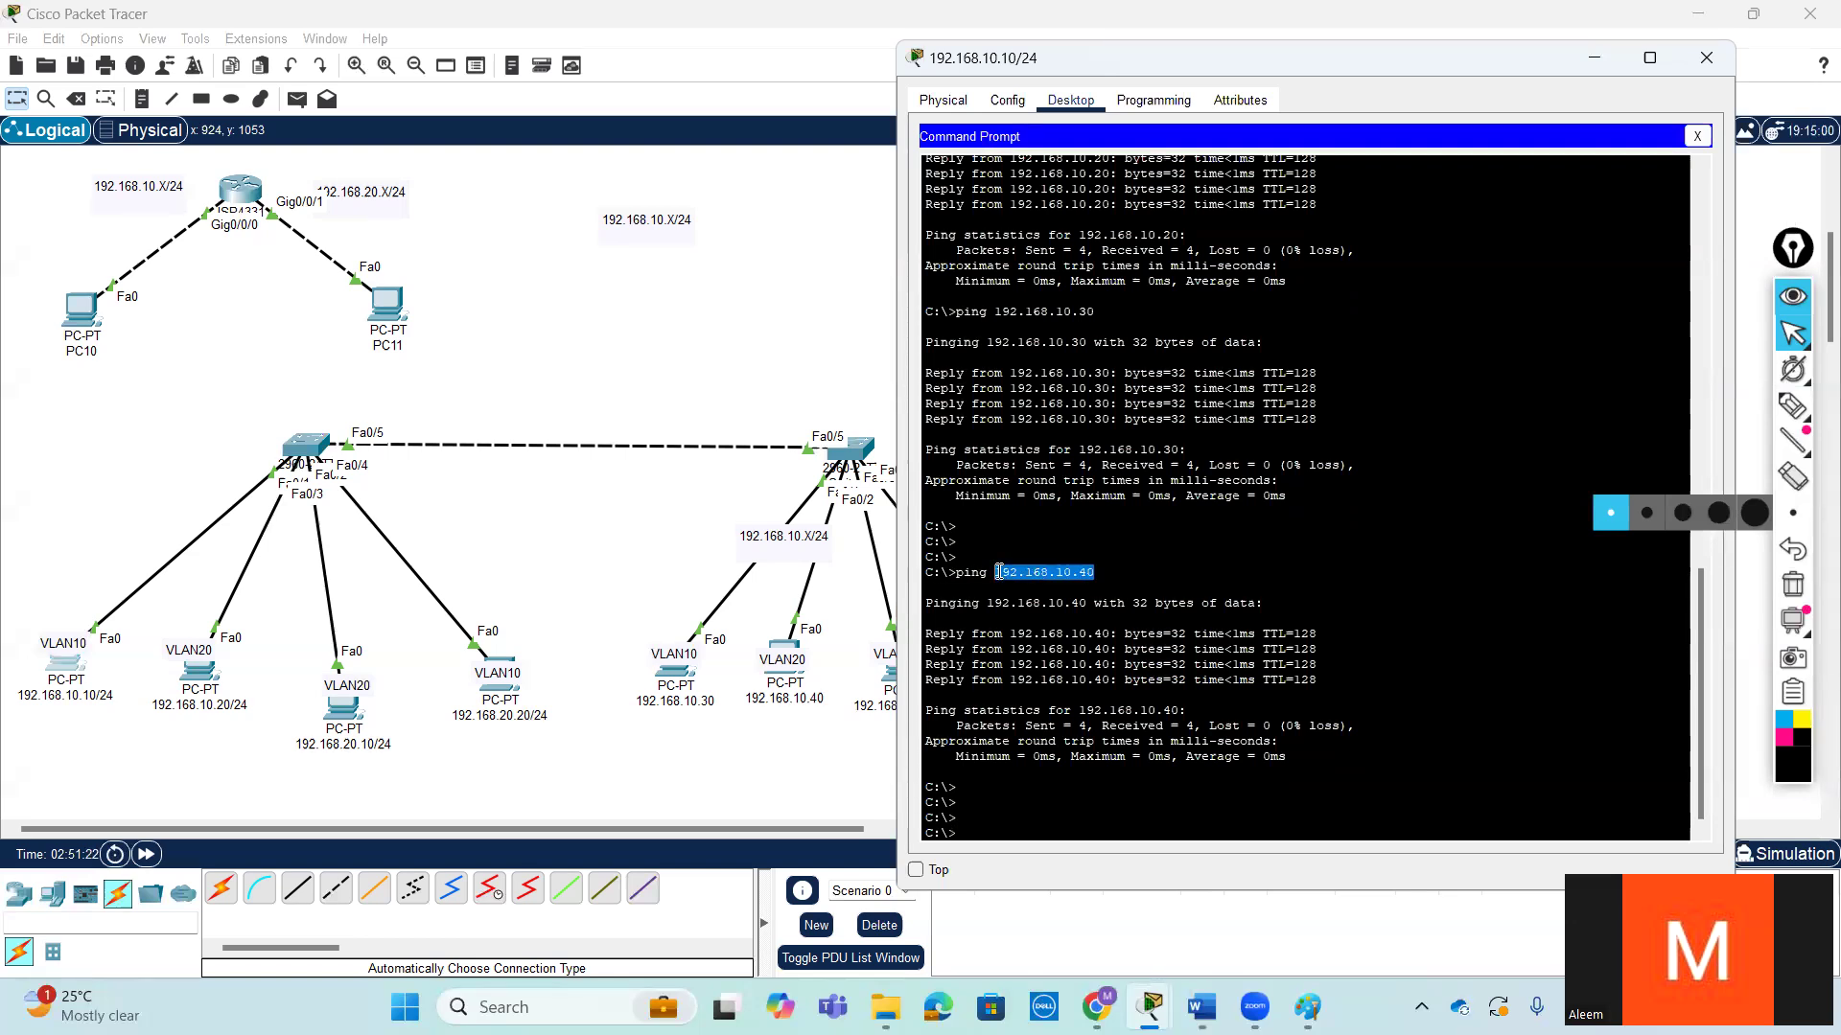
{"action": "key", "text": "Return"}
{"action": "key", "text": "Return"}
{"action": "key", "text": "Up"}
{"action": "key", "text": "Return"}
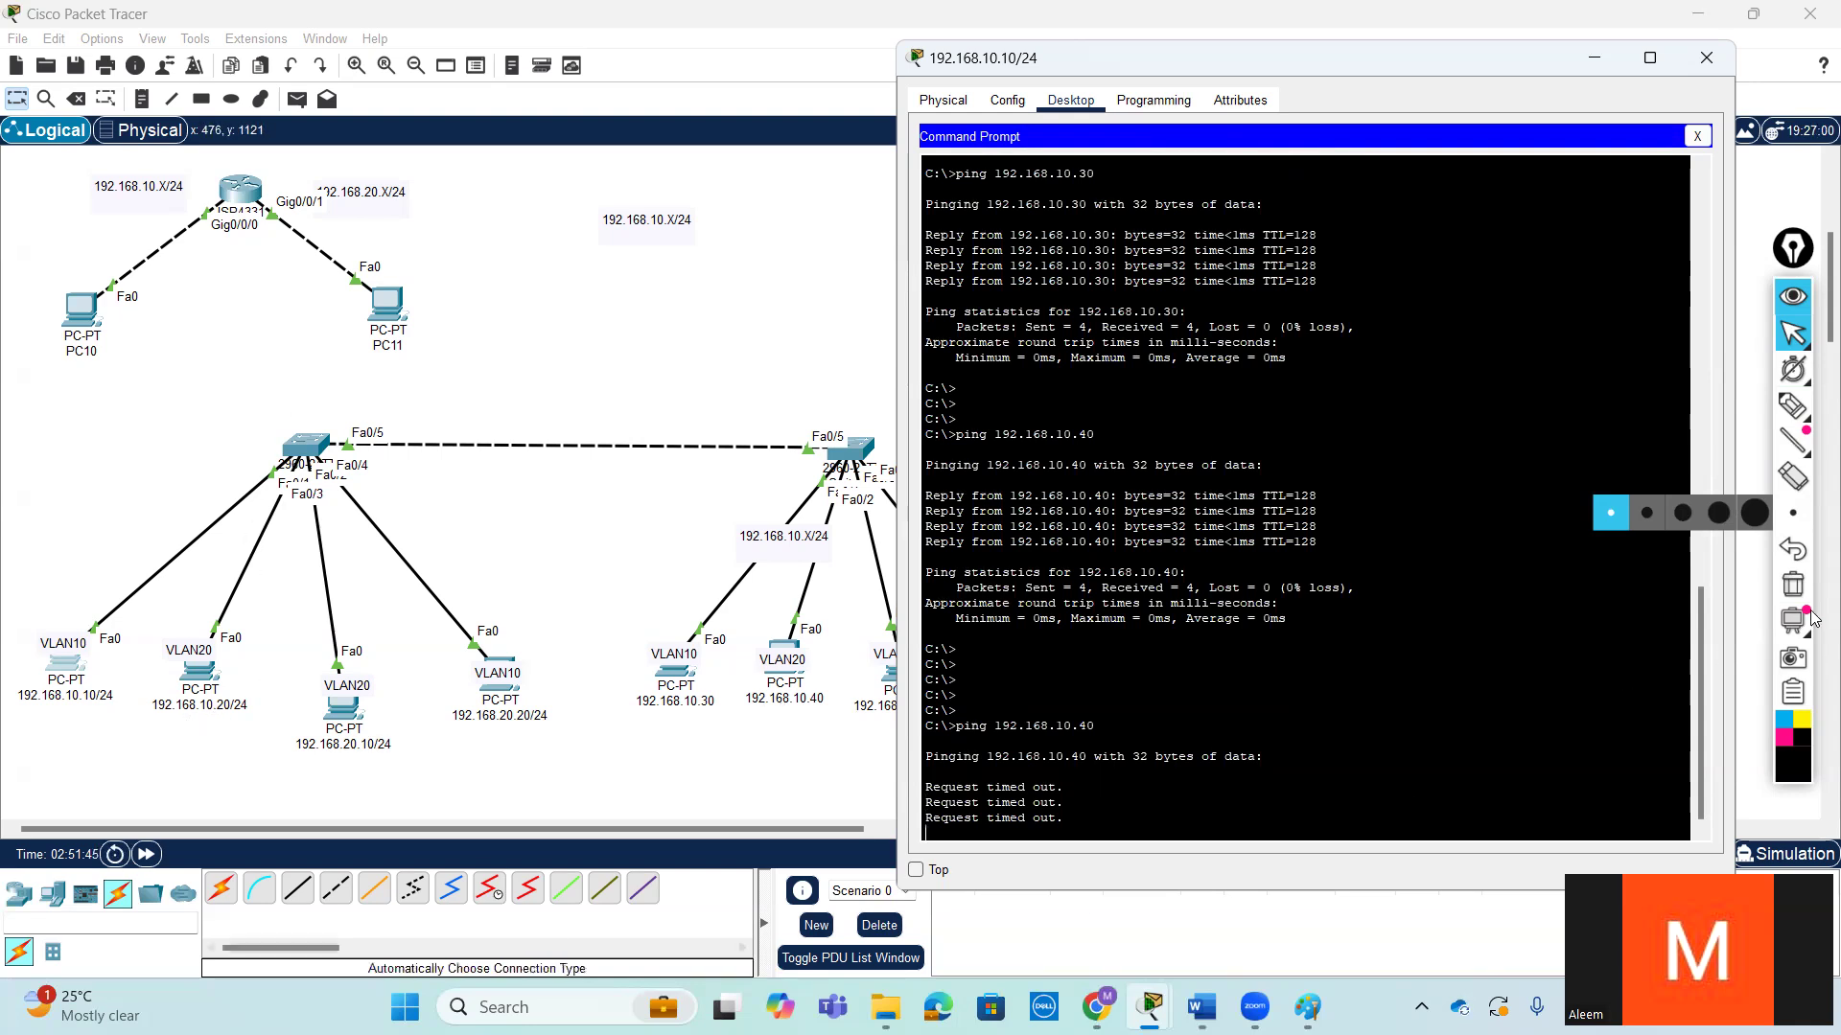
- Draw a freehand pen loop around the 192.168.10.10/24 and 192.168.10.20/24 PCs and their links, and return to the normal cursor
{"action": "left_click", "coordinate": [1801, 408]}
{"action": "mouse_move", "coordinate": [75, 634]}
{"action": "left_mouse_down"}
{"action": "mouse_move", "coordinate": [85, 599]}
{"action": "mouse_move", "coordinate": [268, 464]}
{"action": "mouse_move", "coordinate": [239, 719]}
{"action": "mouse_move", "coordinate": [86, 762]}
{"action": "mouse_move", "coordinate": [34, 648]}
{"action": "mouse_move", "coordinate": [105, 566]}
{"action": "mouse_move", "coordinate": [271, 470]}
{"action": "mouse_move", "coordinate": [270, 638]}
{"action": "mouse_move", "coordinate": [239, 738]}
{"action": "mouse_move", "coordinate": [115, 765]}
{"action": "mouse_move", "coordinate": [34, 714]}
{"action": "mouse_move", "coordinate": [19, 661]}
{"action": "mouse_move", "coordinate": [269, 466]}
{"action": "left_mouse_up"}
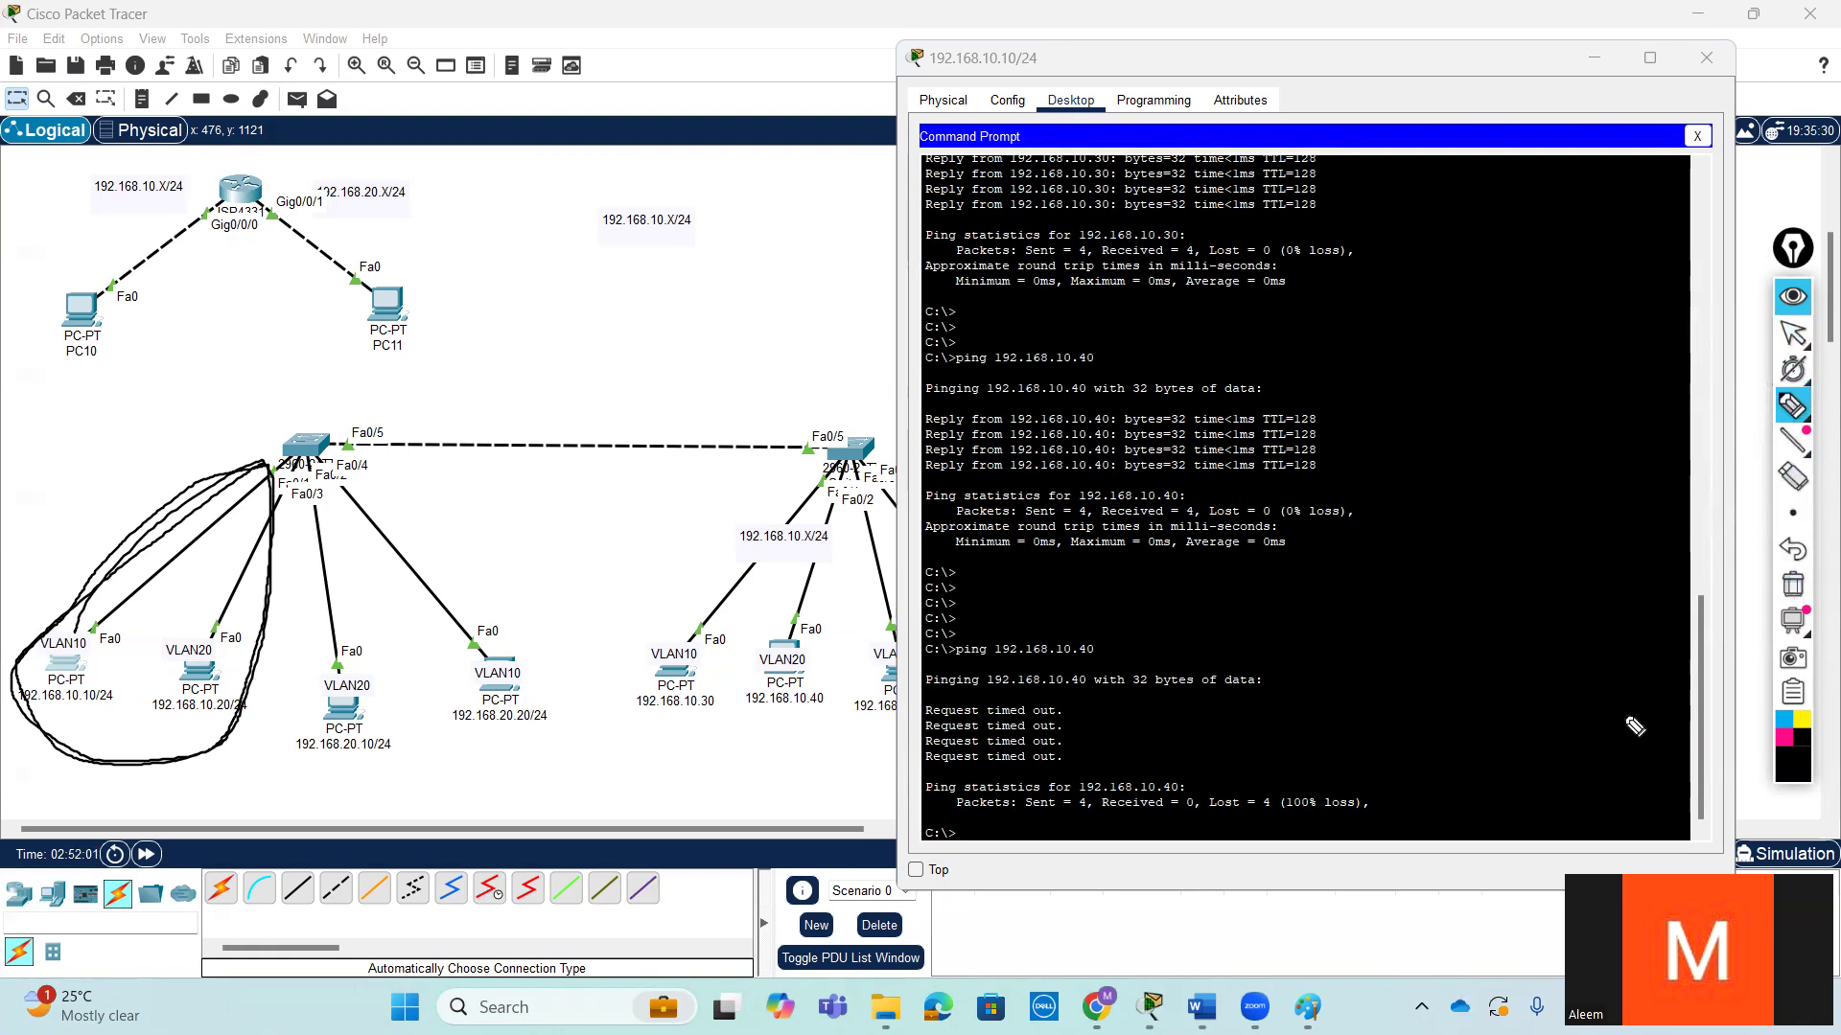
{"action": "left_click", "coordinate": [1793, 335]}
- Ping 192.168.20.10 from the 192.168.10.10/24 PC's command prompt and interrupt the ping before it completes
{"action": "left_click", "coordinate": [1531, 736]}
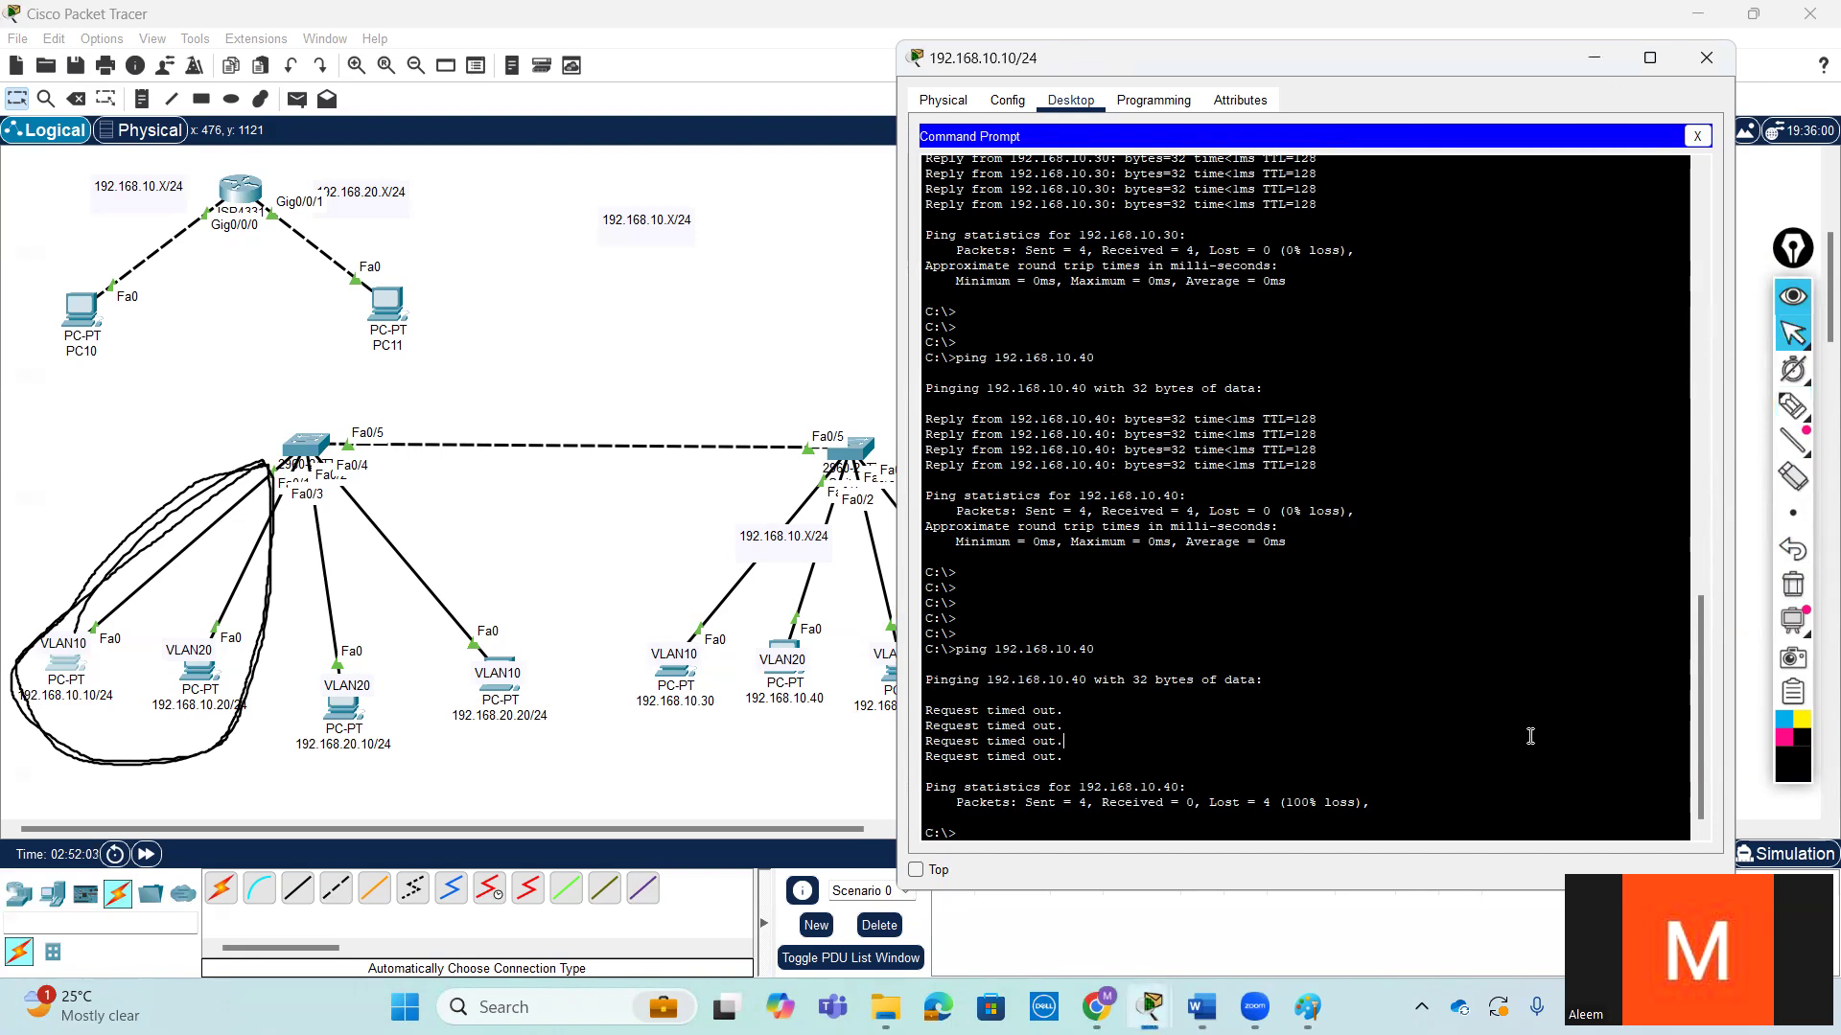
{"action": "key", "text": "Return"}
{"action": "key", "text": "Return"}
{"action": "key", "text": "Return"}
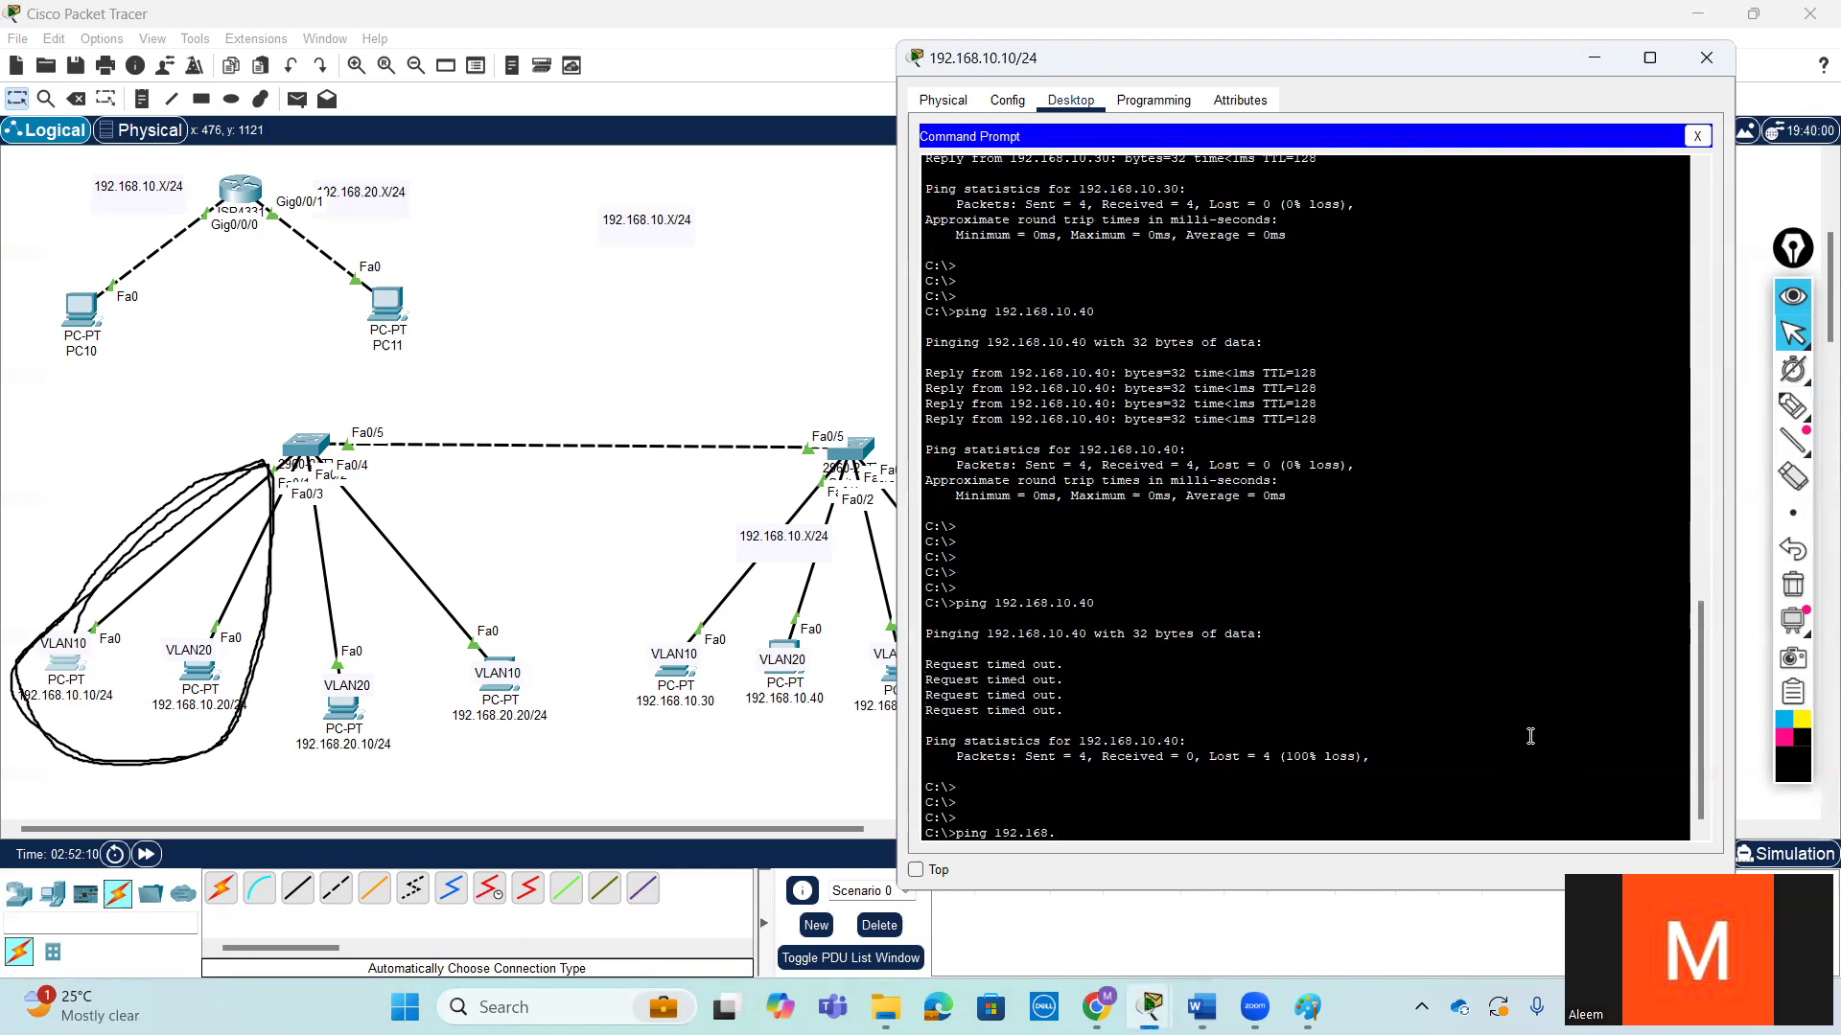
{"action": "type", "text": "ping 192.168.20.10"}
{"action": "key", "text": "Return"}
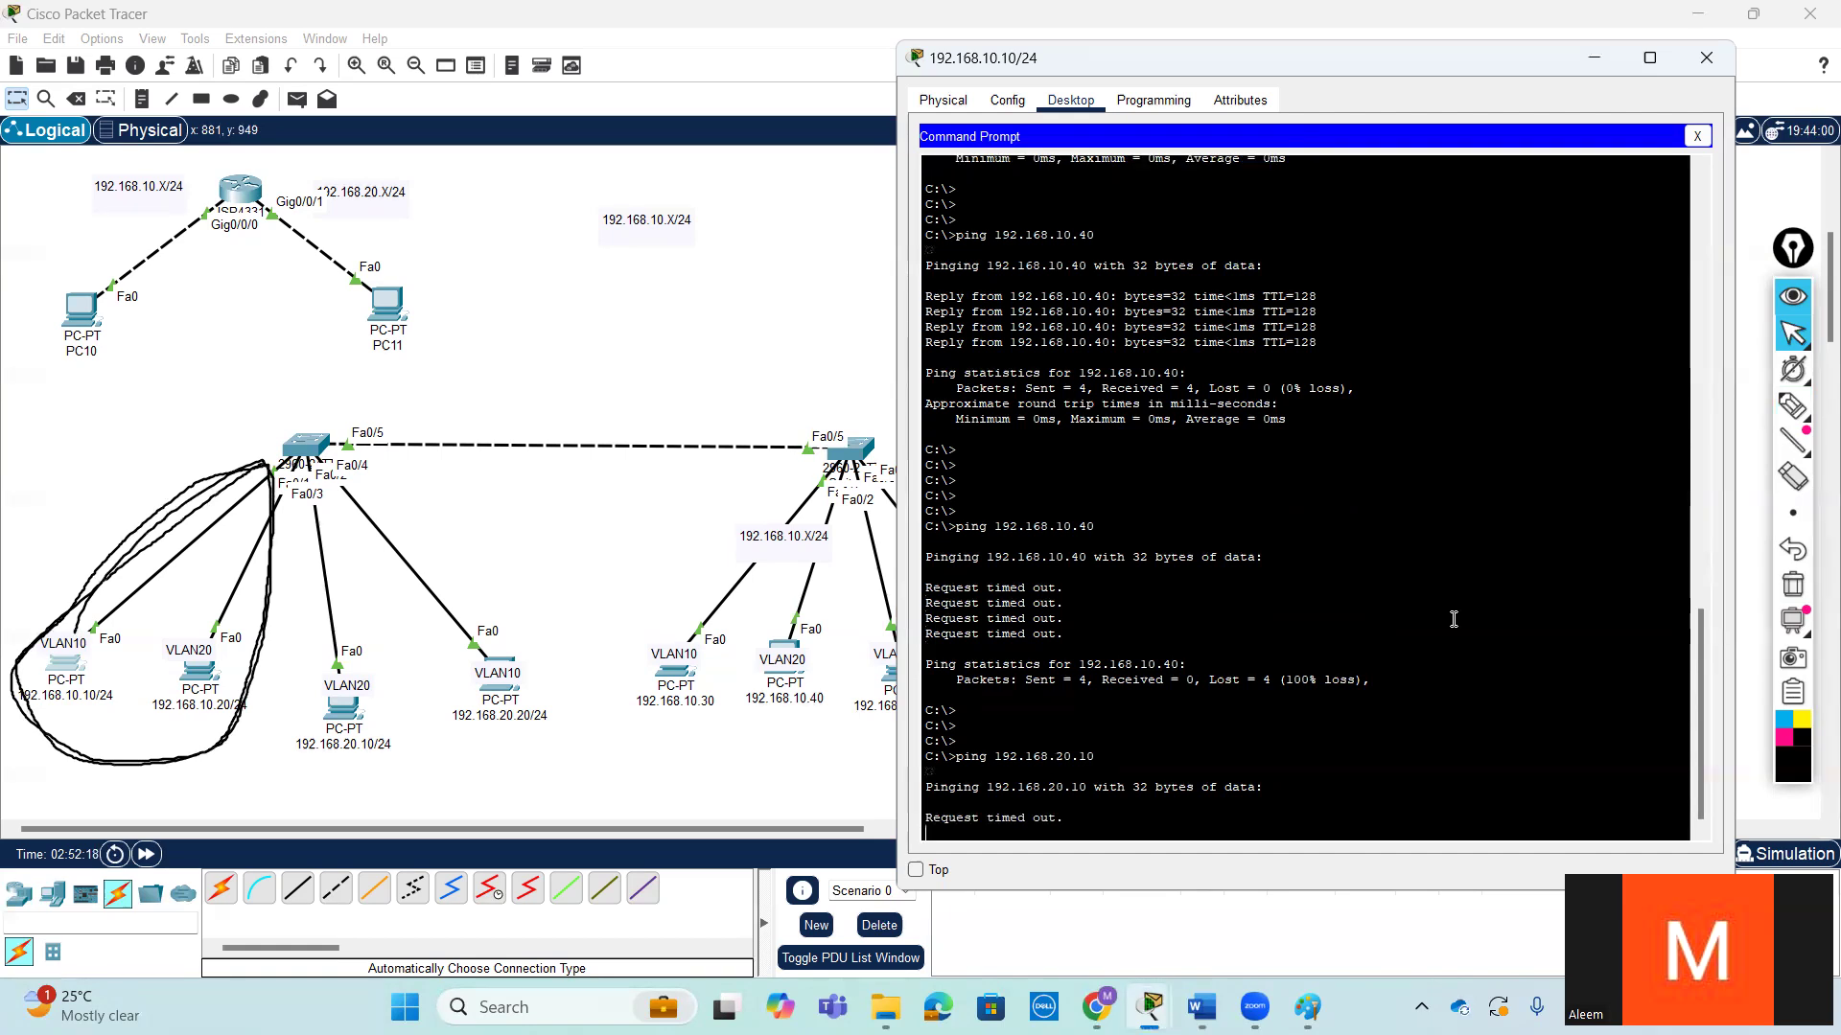
{"action": "key", "text": "ctrl+c"}
- Ping 192.168.10.20 from the 192.168.10.10/24 PC, leaving blank prompt lines before the command
{"action": "key", "text": "Return"}
{"action": "key", "text": "Return"}
{"action": "key", "text": "Return"}
{"action": "key", "text": "Return"}
{"action": "key", "text": "Return"}
{"action": "key", "text": "Return"}
{"action": "key", "text": "Return"}
{"action": "key", "text": "Return"}
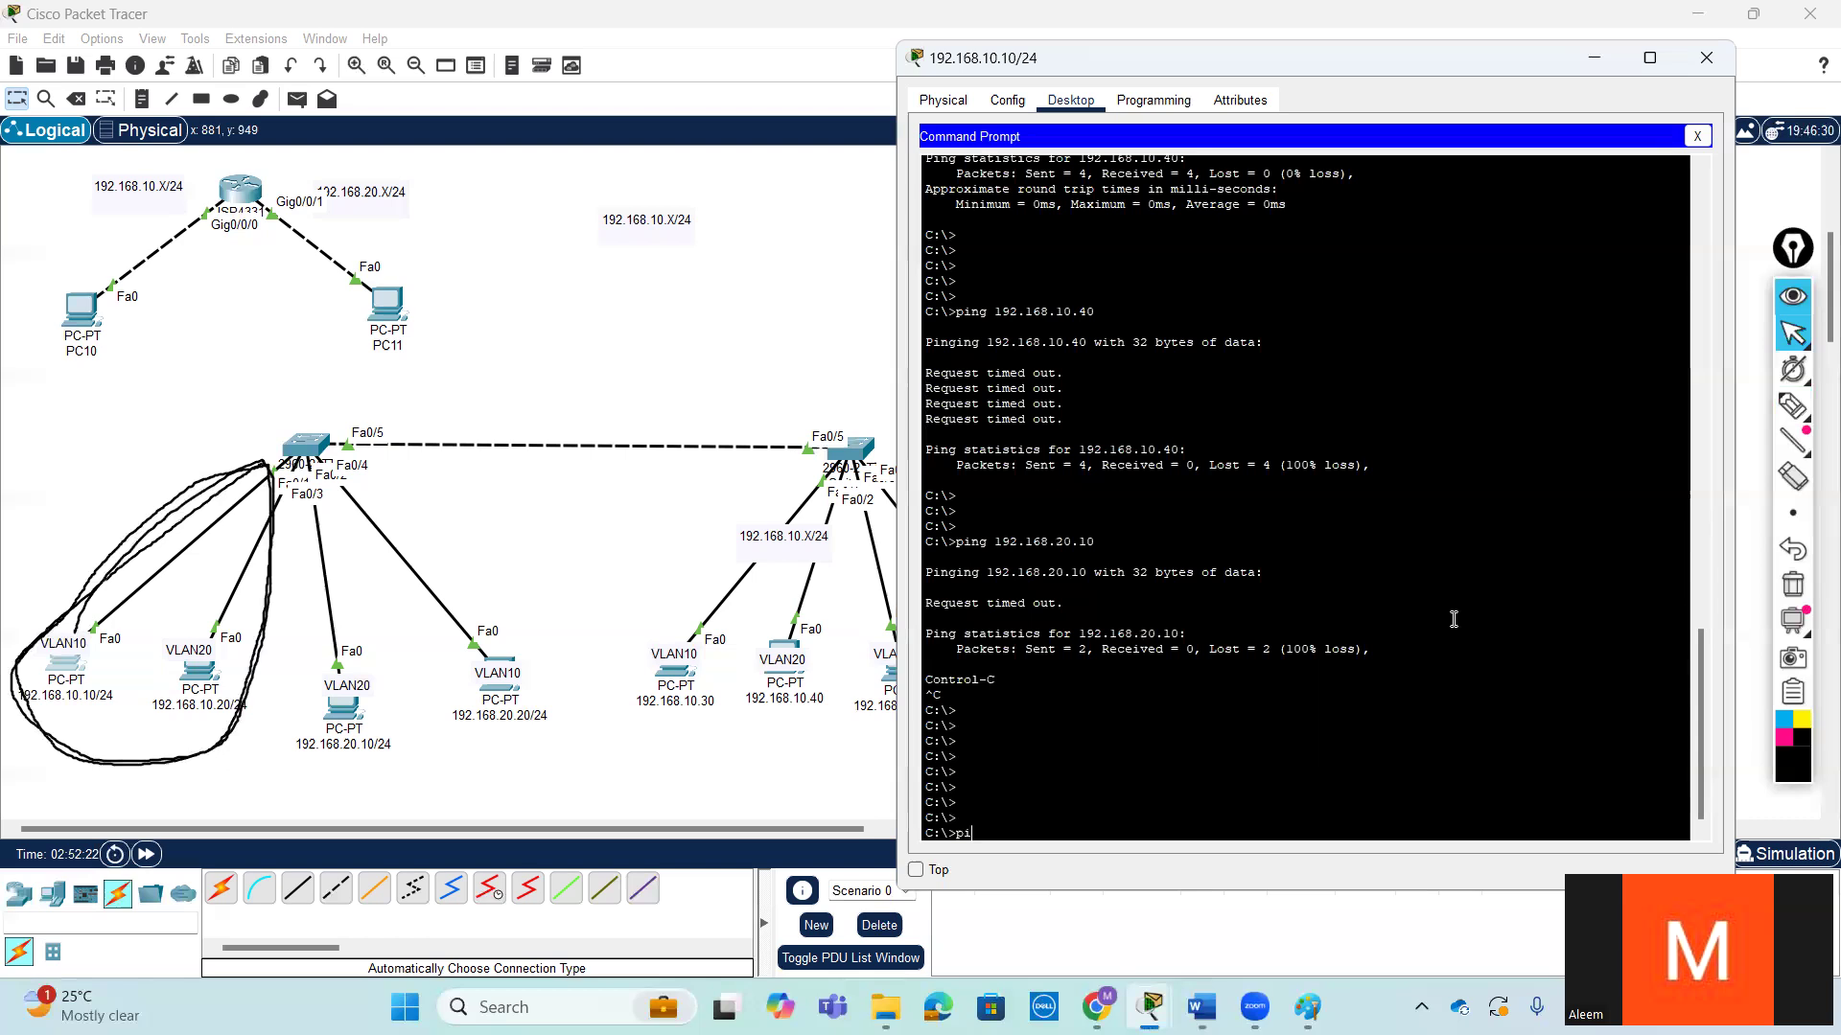
{"action": "type", "text": "ping 192.168.10.20"}
{"action": "key", "text": "Return"}
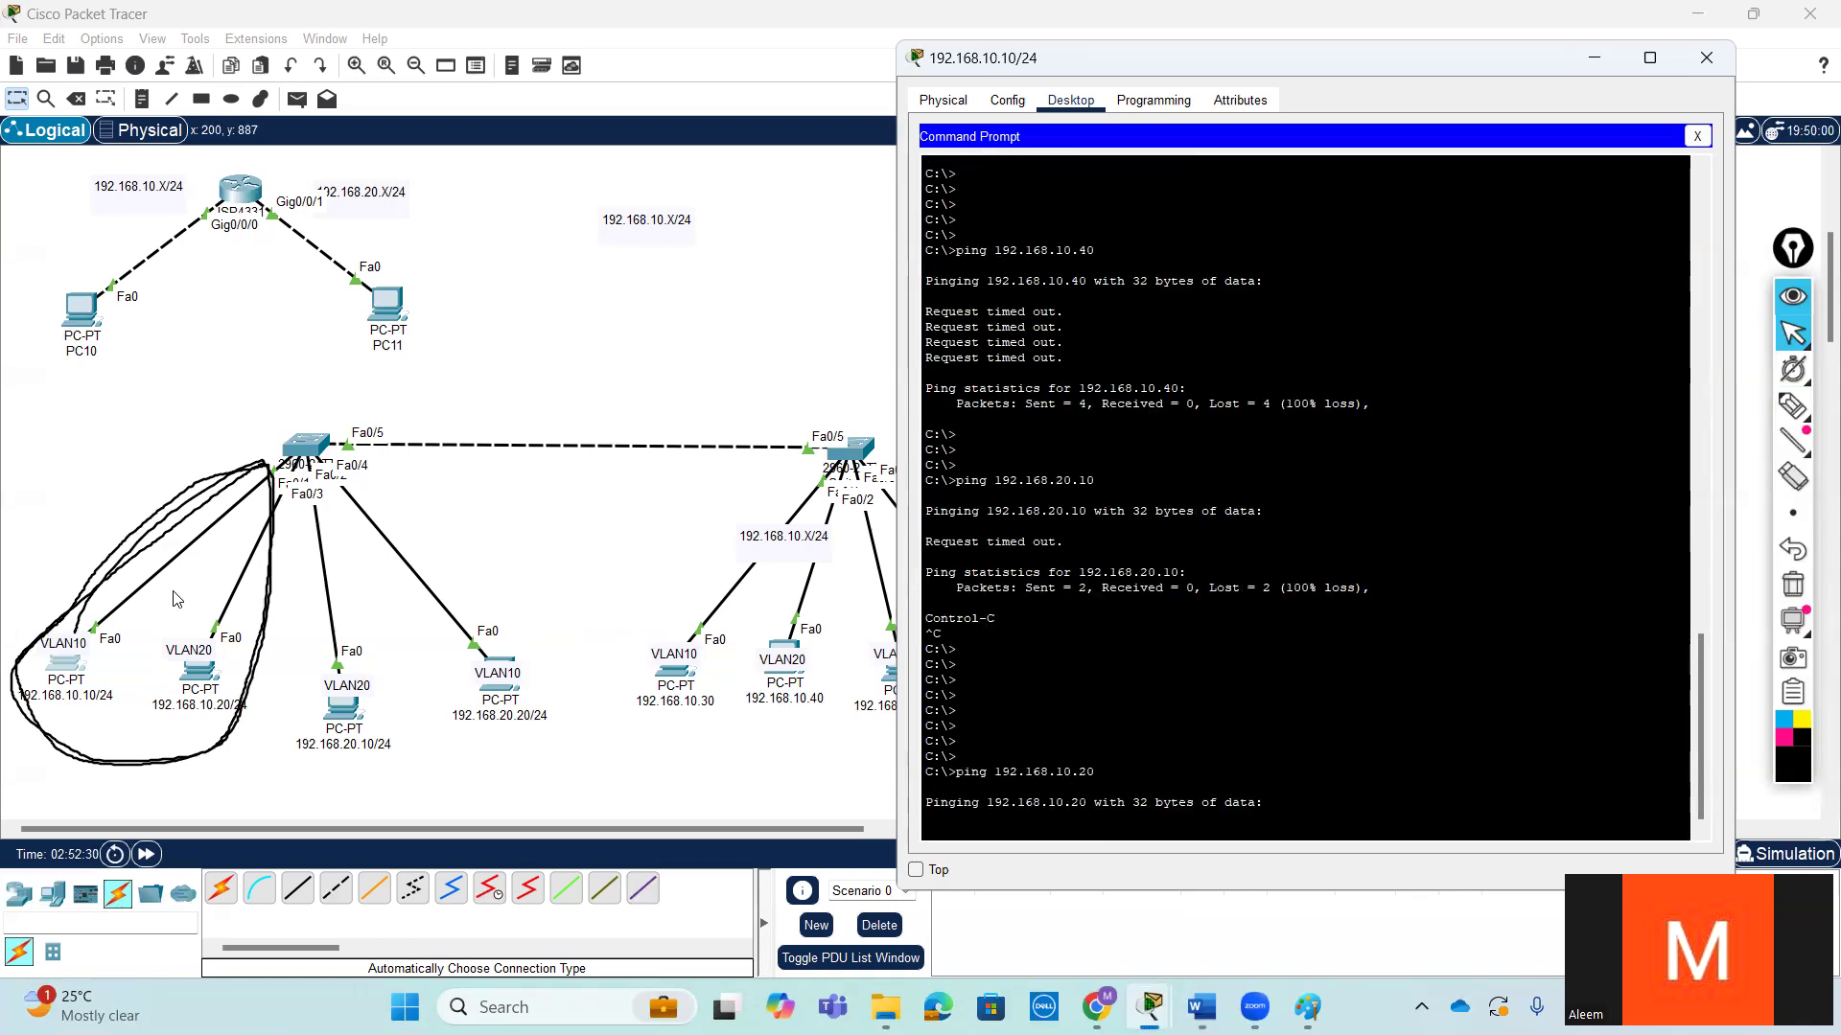
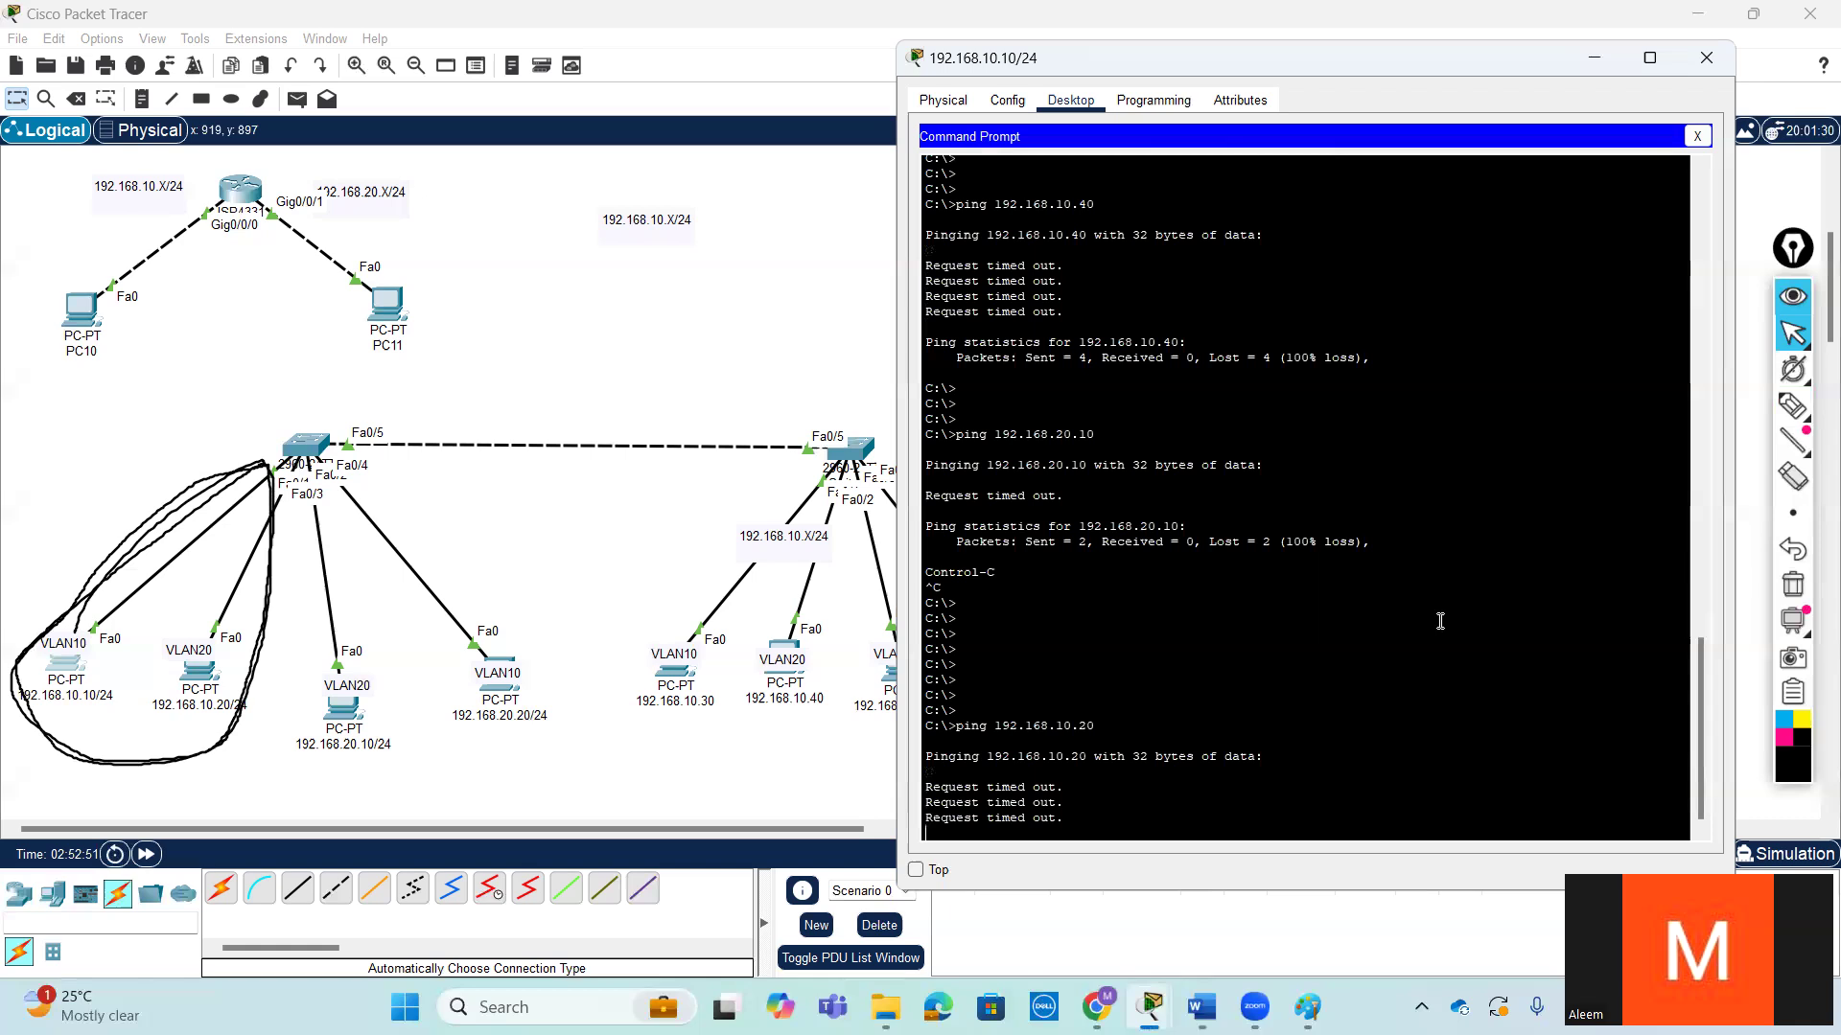
- Ping 192.168.20.20 from the 192.168.10.10/24 PC, leaving blank prompt lines before the command
{"action": "key", "text": "Return"}
{"action": "key", "text": "Return"}
{"action": "key", "text": "Return"}
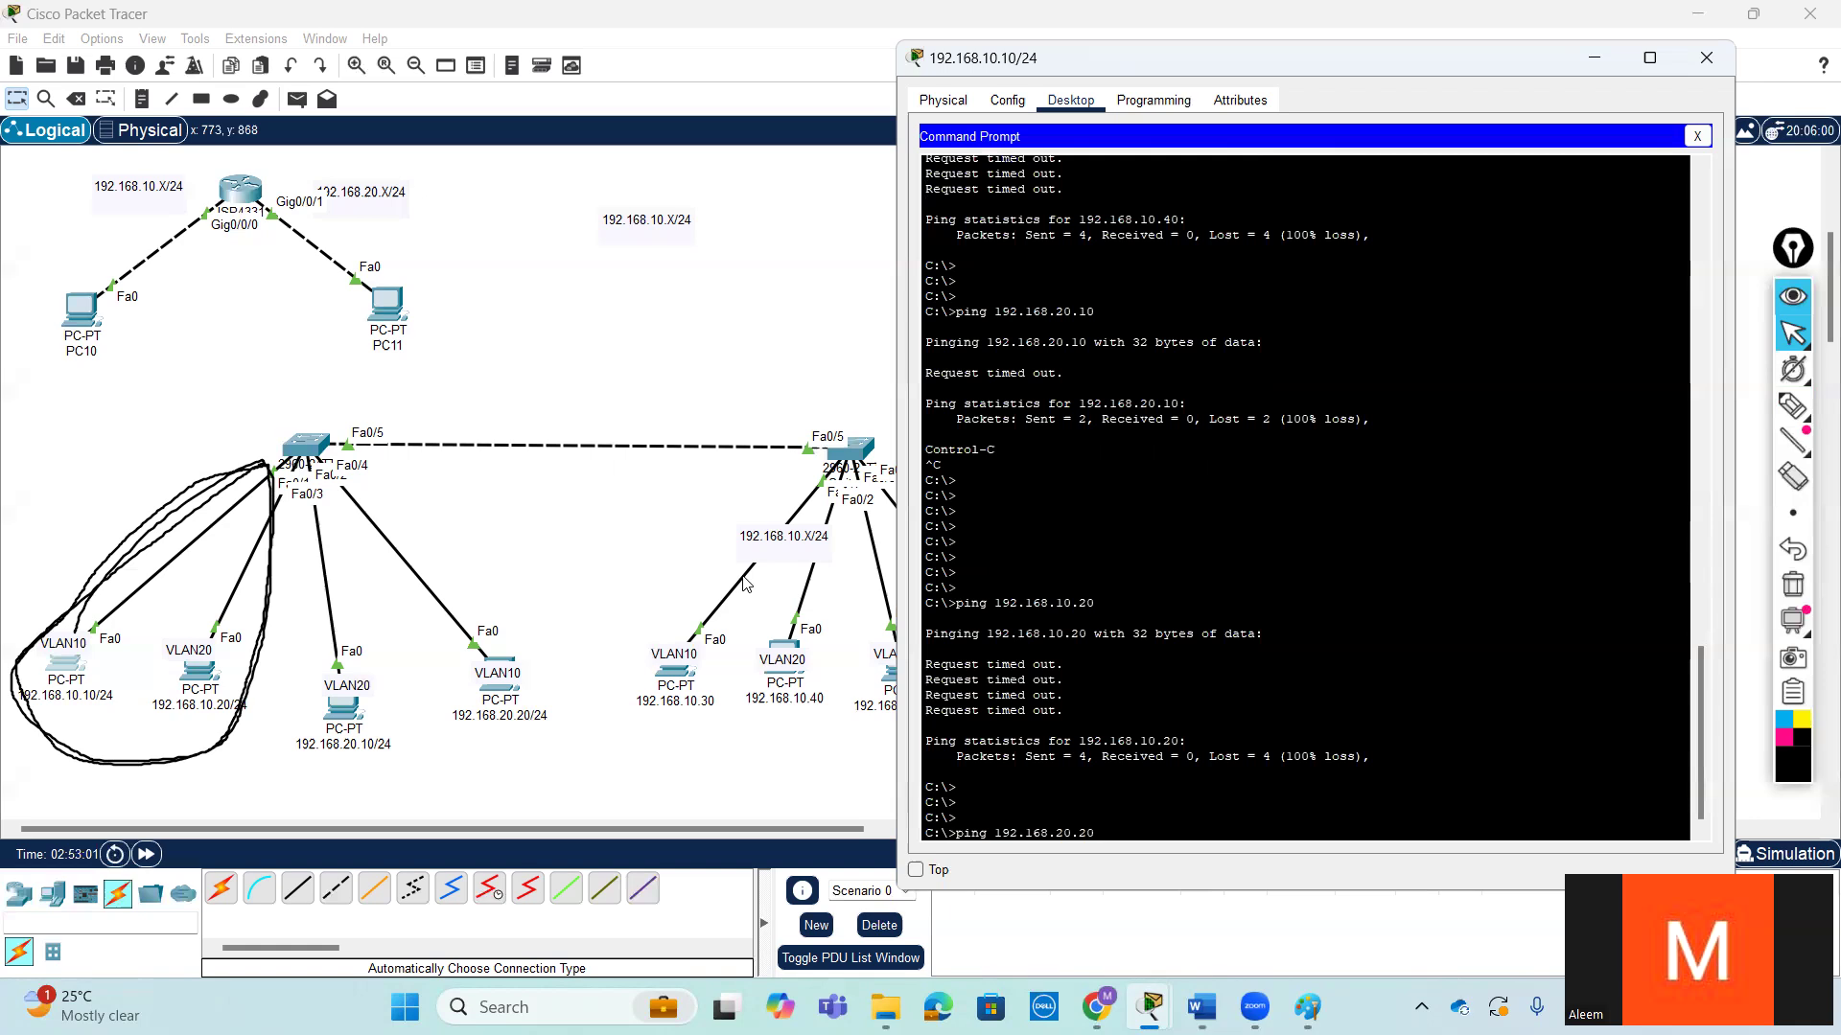
{"action": "key", "text": "Return"}
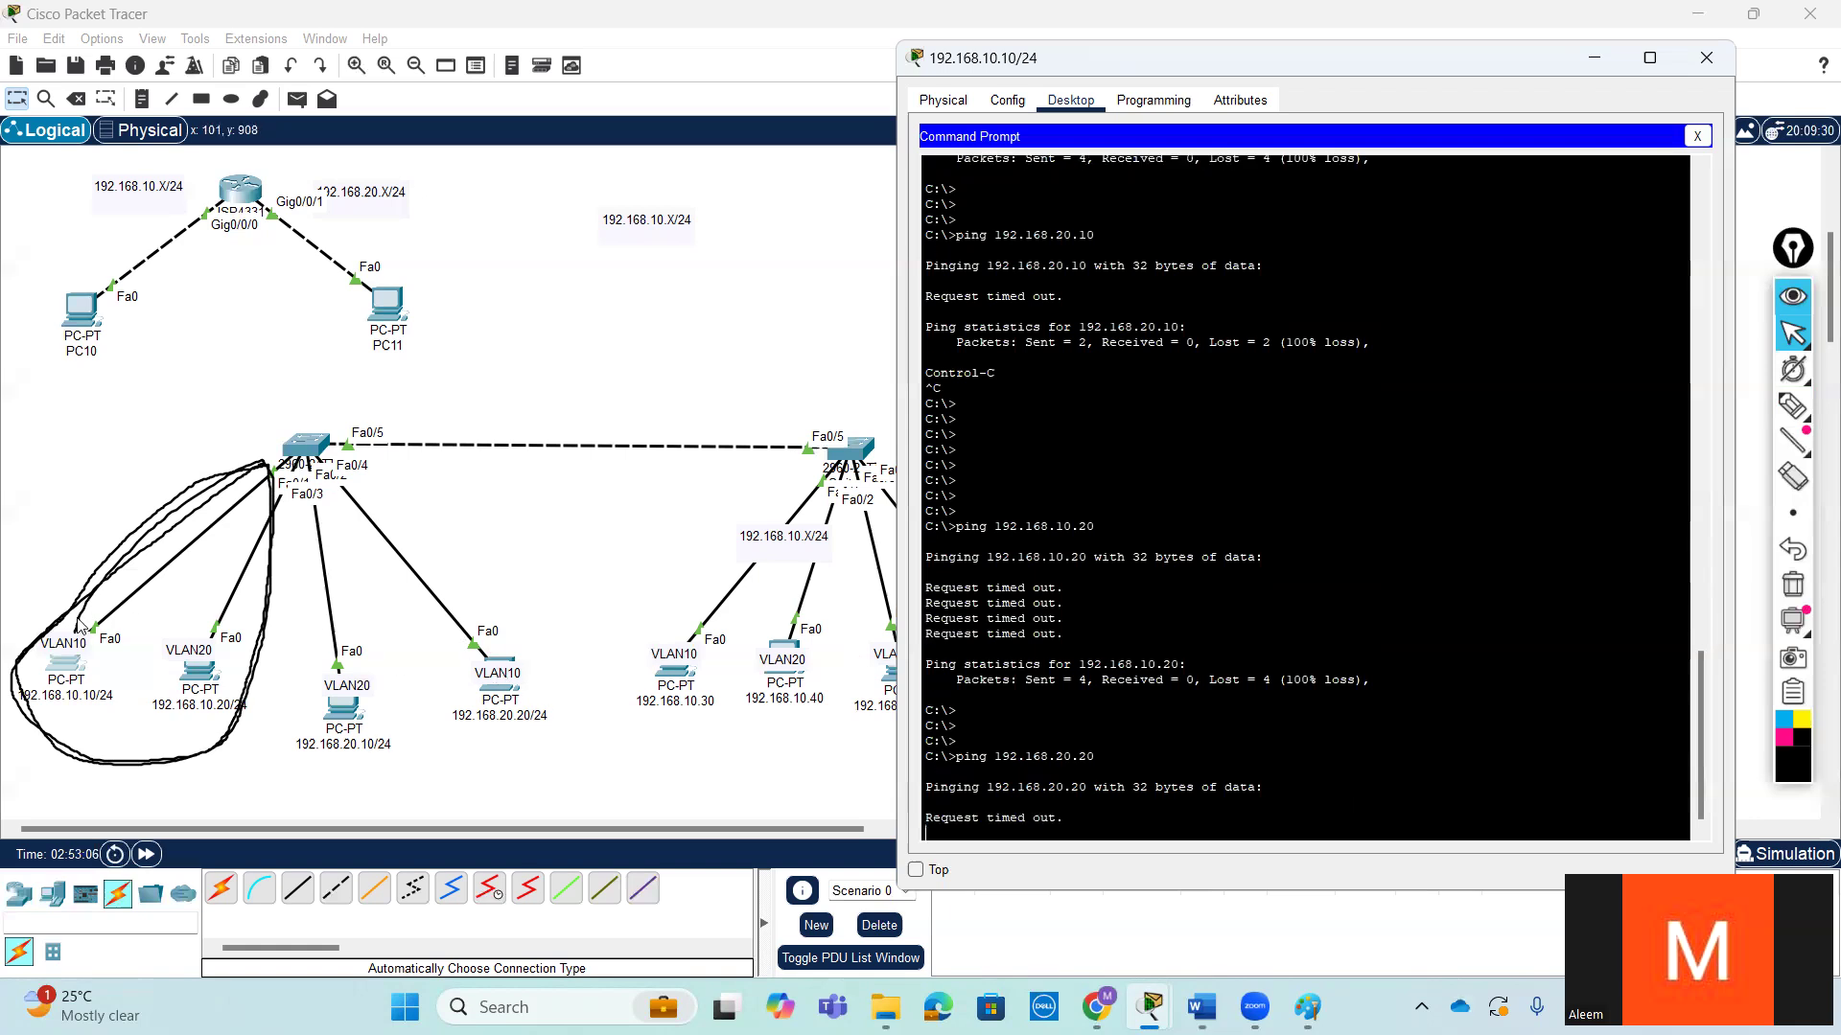
- Reposition the VLAN10 labels over the 192.168.10.10/24 and 192.168.20.20/24 PCs
{"action": "left_click_drag", "start_coordinate": [59, 643], "coordinate": [59, 658]}
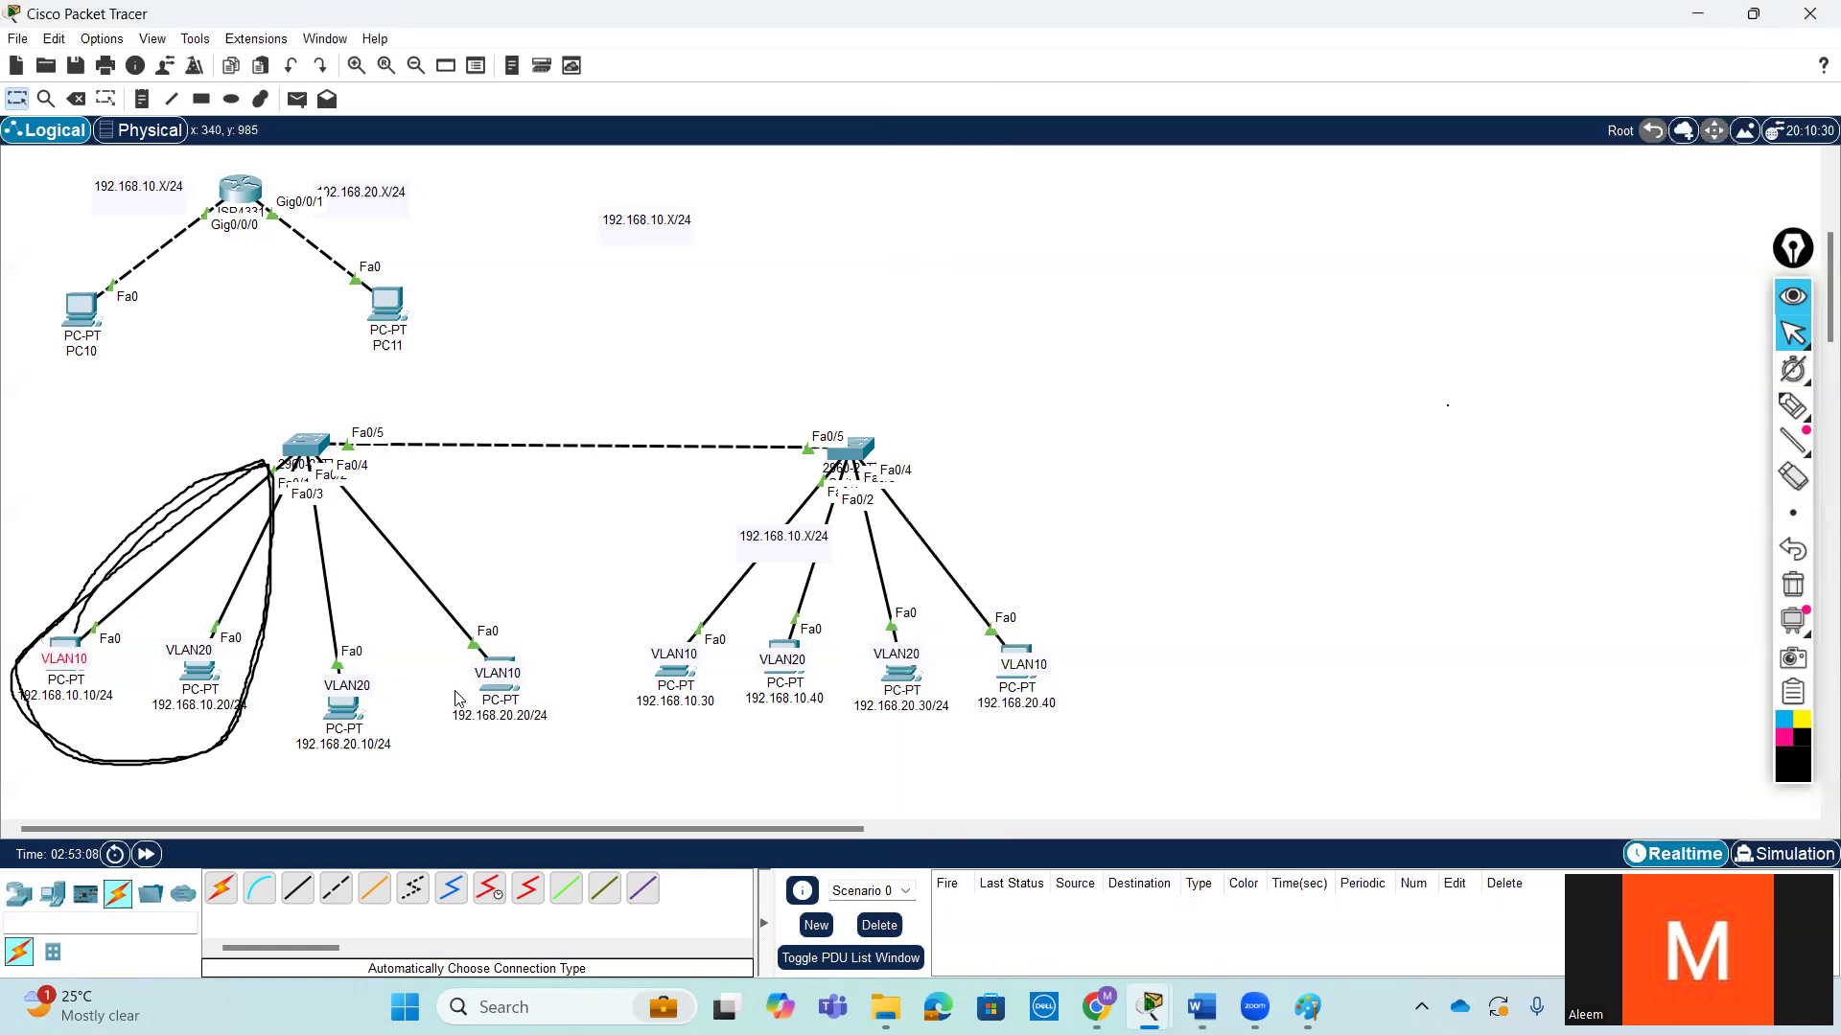
{"action": "left_click_drag", "start_coordinate": [498, 674], "coordinate": [501, 667]}
{"action": "left_click_drag", "start_coordinate": [65, 662], "coordinate": [78, 653]}
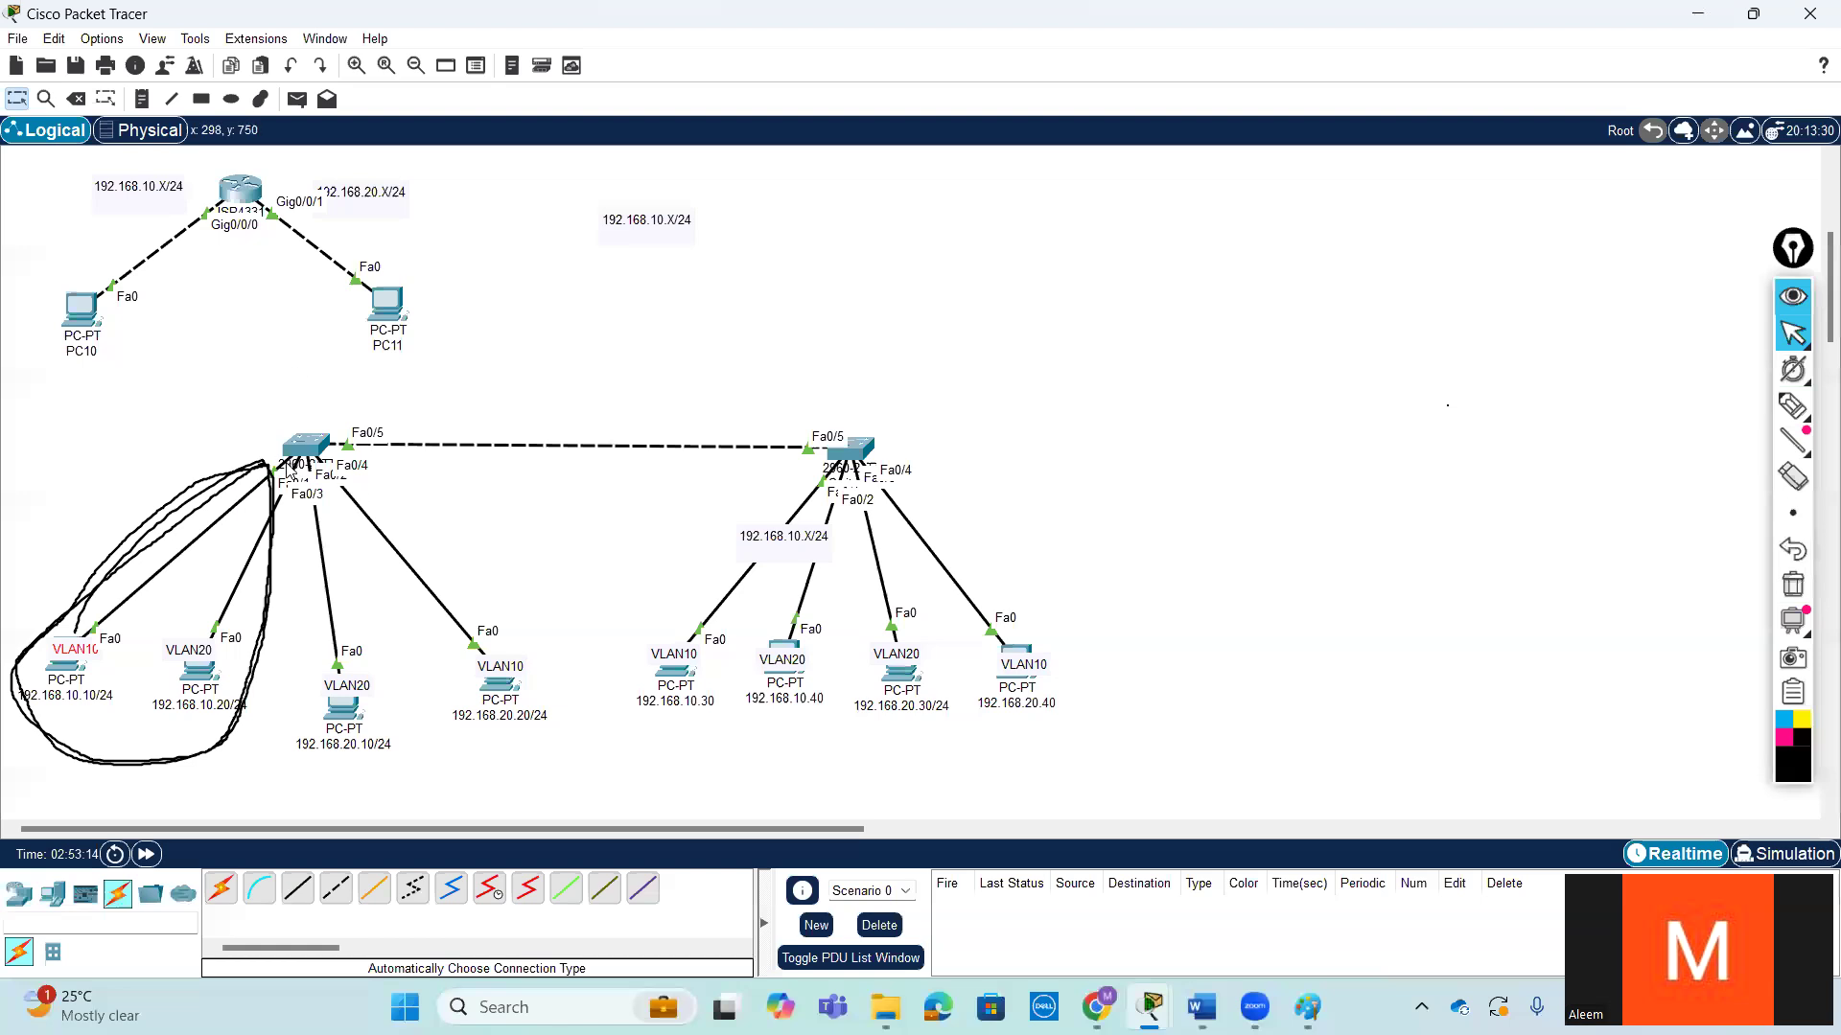
- Set the 192.168.10.10/24 PC's default gateway to 192.168.10.1 and return to its command prompt
{"action": "left_click", "coordinate": [76, 670]}
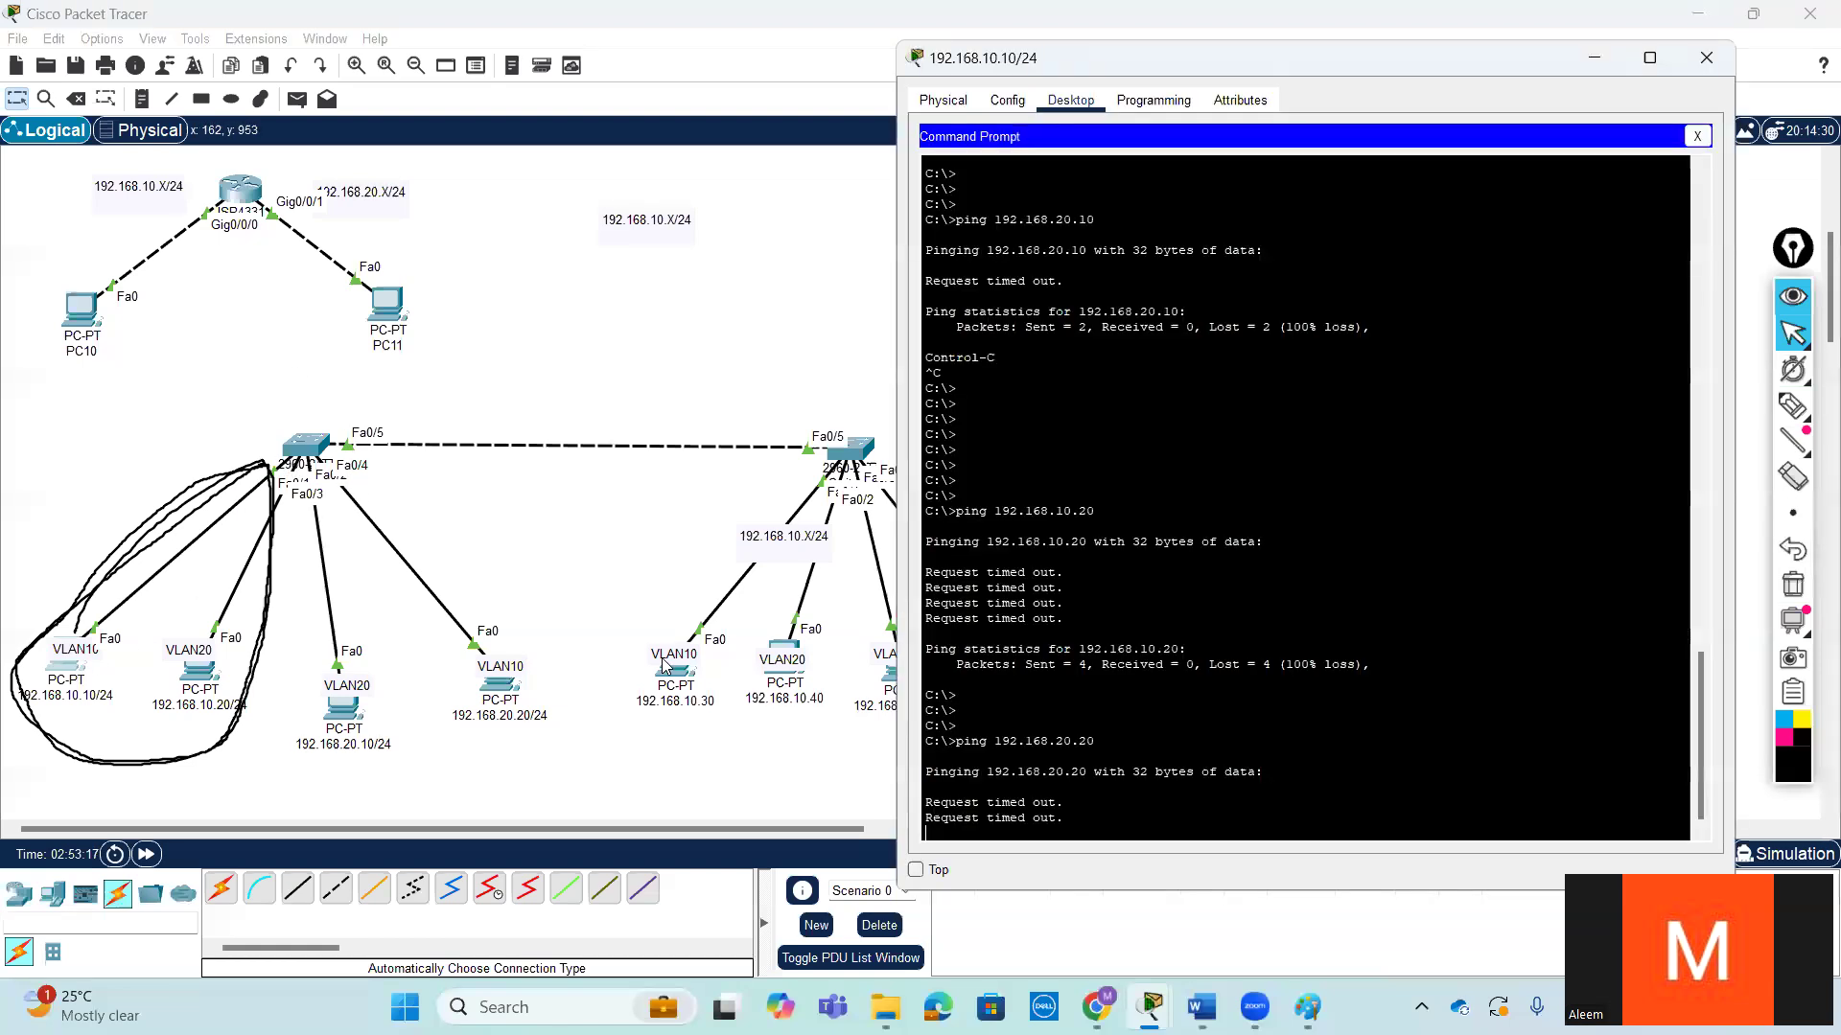
{"action": "left_click", "coordinate": [1698, 137]}
{"action": "left_click", "coordinate": [1456, 233]}
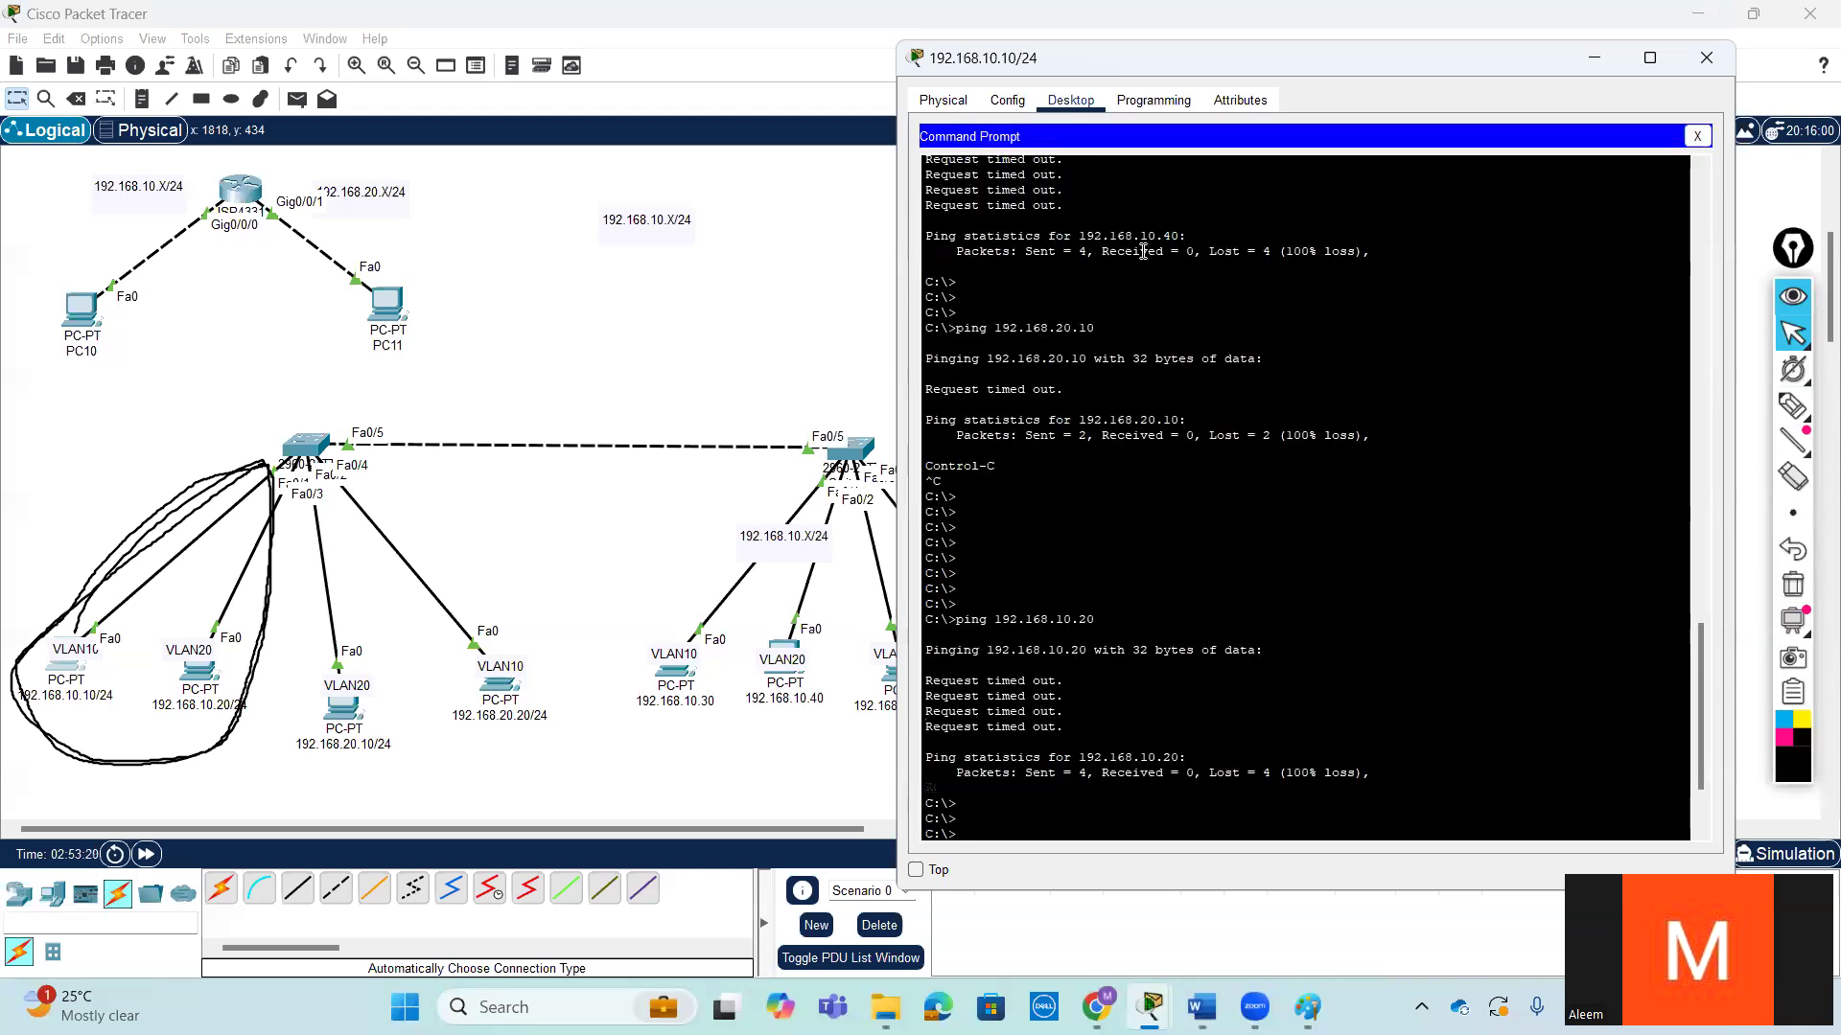
{"action": "left_click", "coordinate": [1695, 137]}
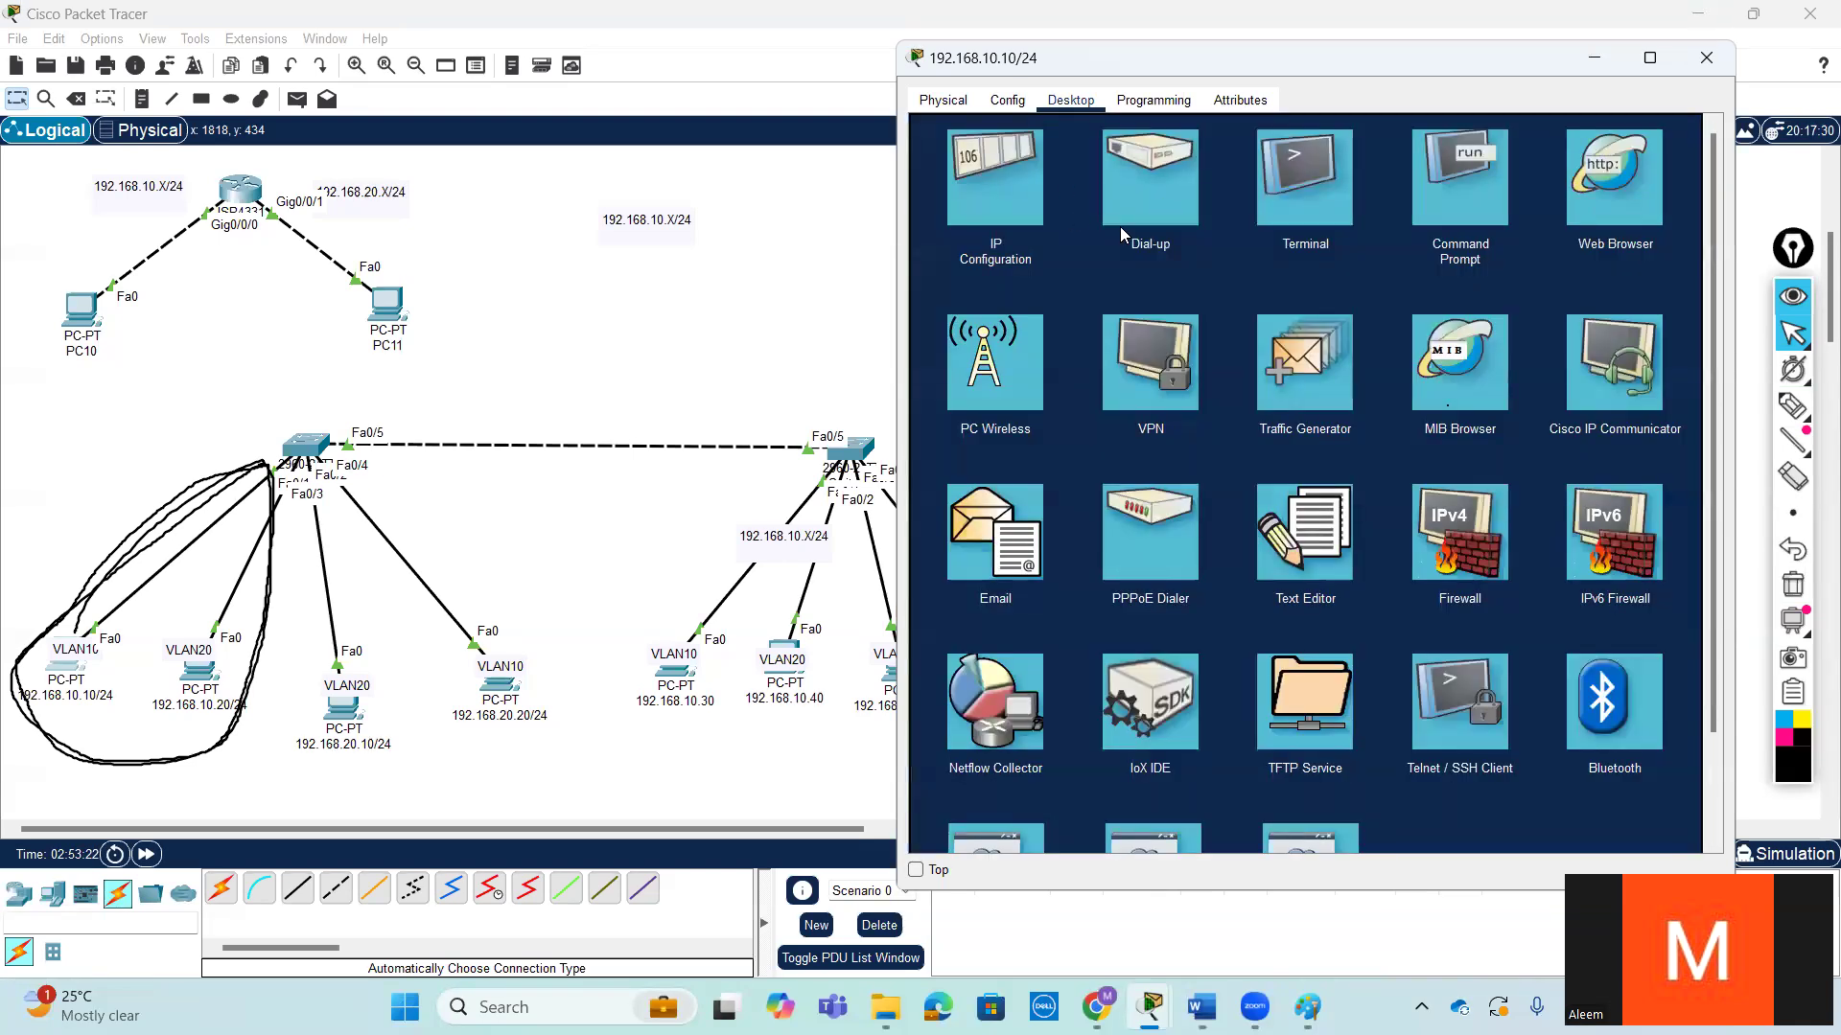
{"action": "left_click", "coordinate": [1029, 192]}
{"action": "double_click", "coordinate": [1300, 304]}
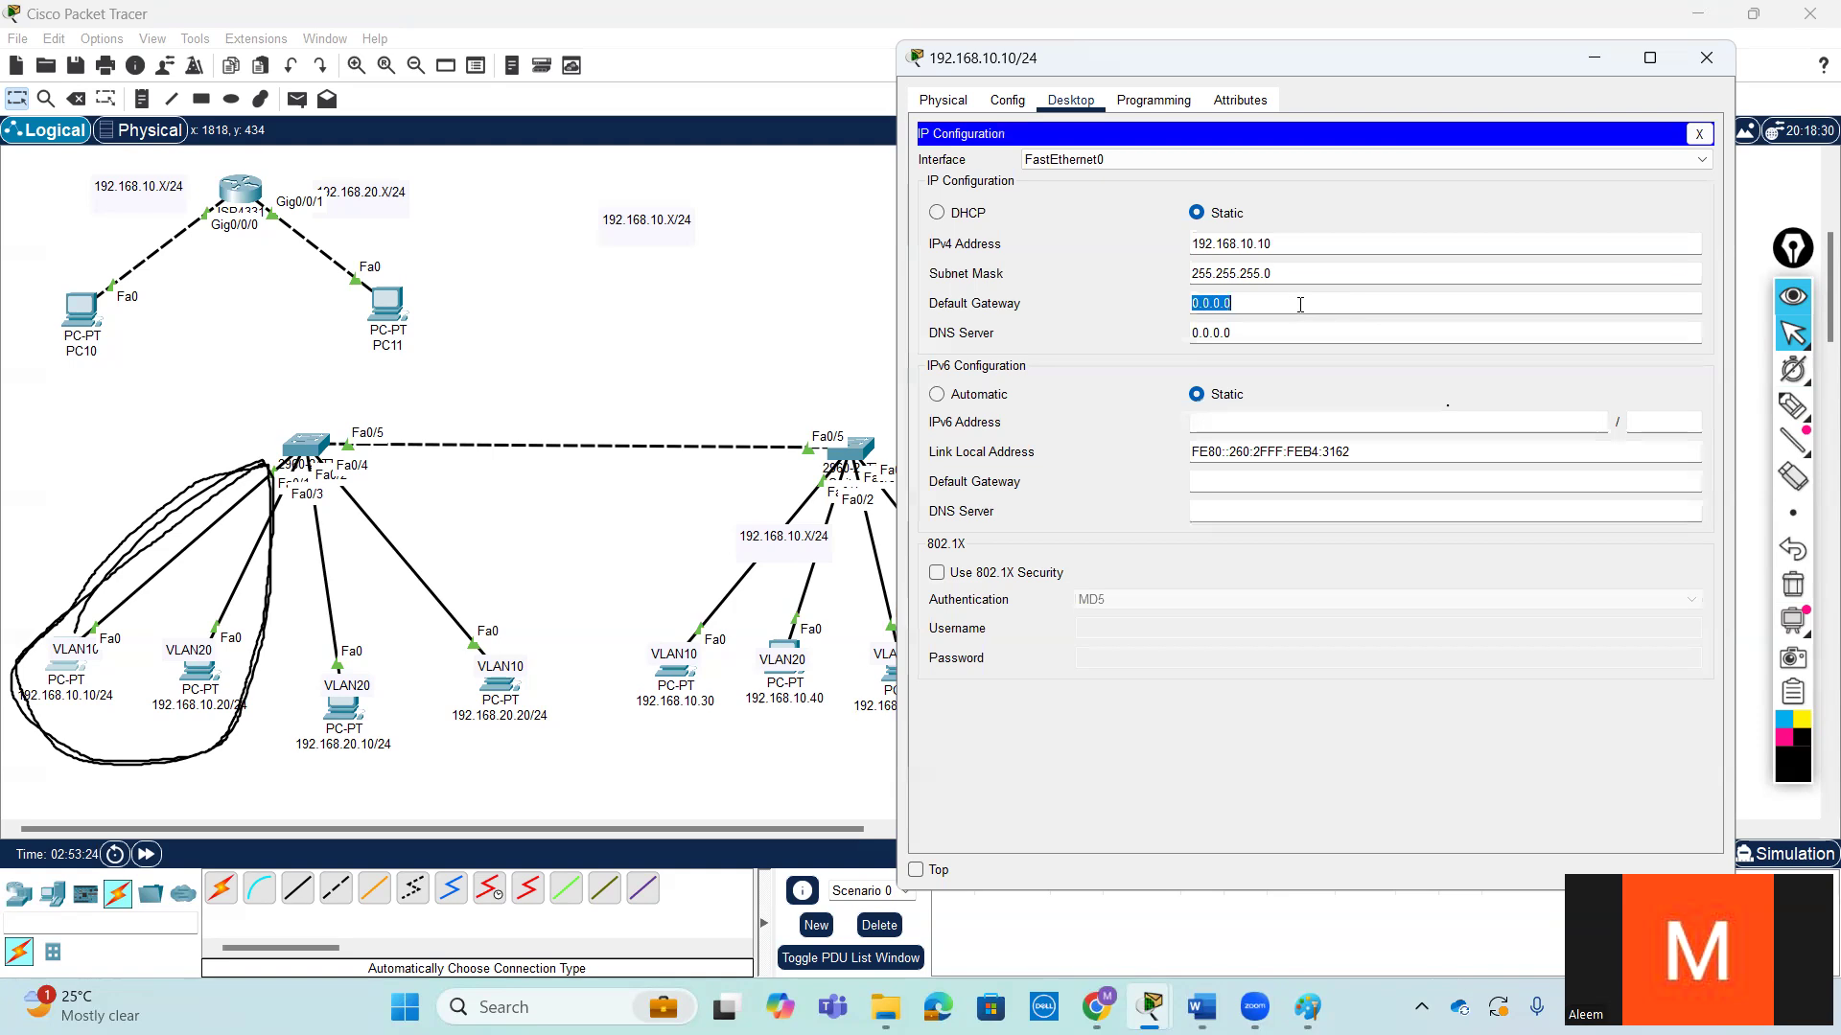
{"action": "type", "text": "192.168.10.1"}
{"action": "left_click", "coordinate": [1696, 135]}
{"action": "left_click", "coordinate": [1449, 165]}
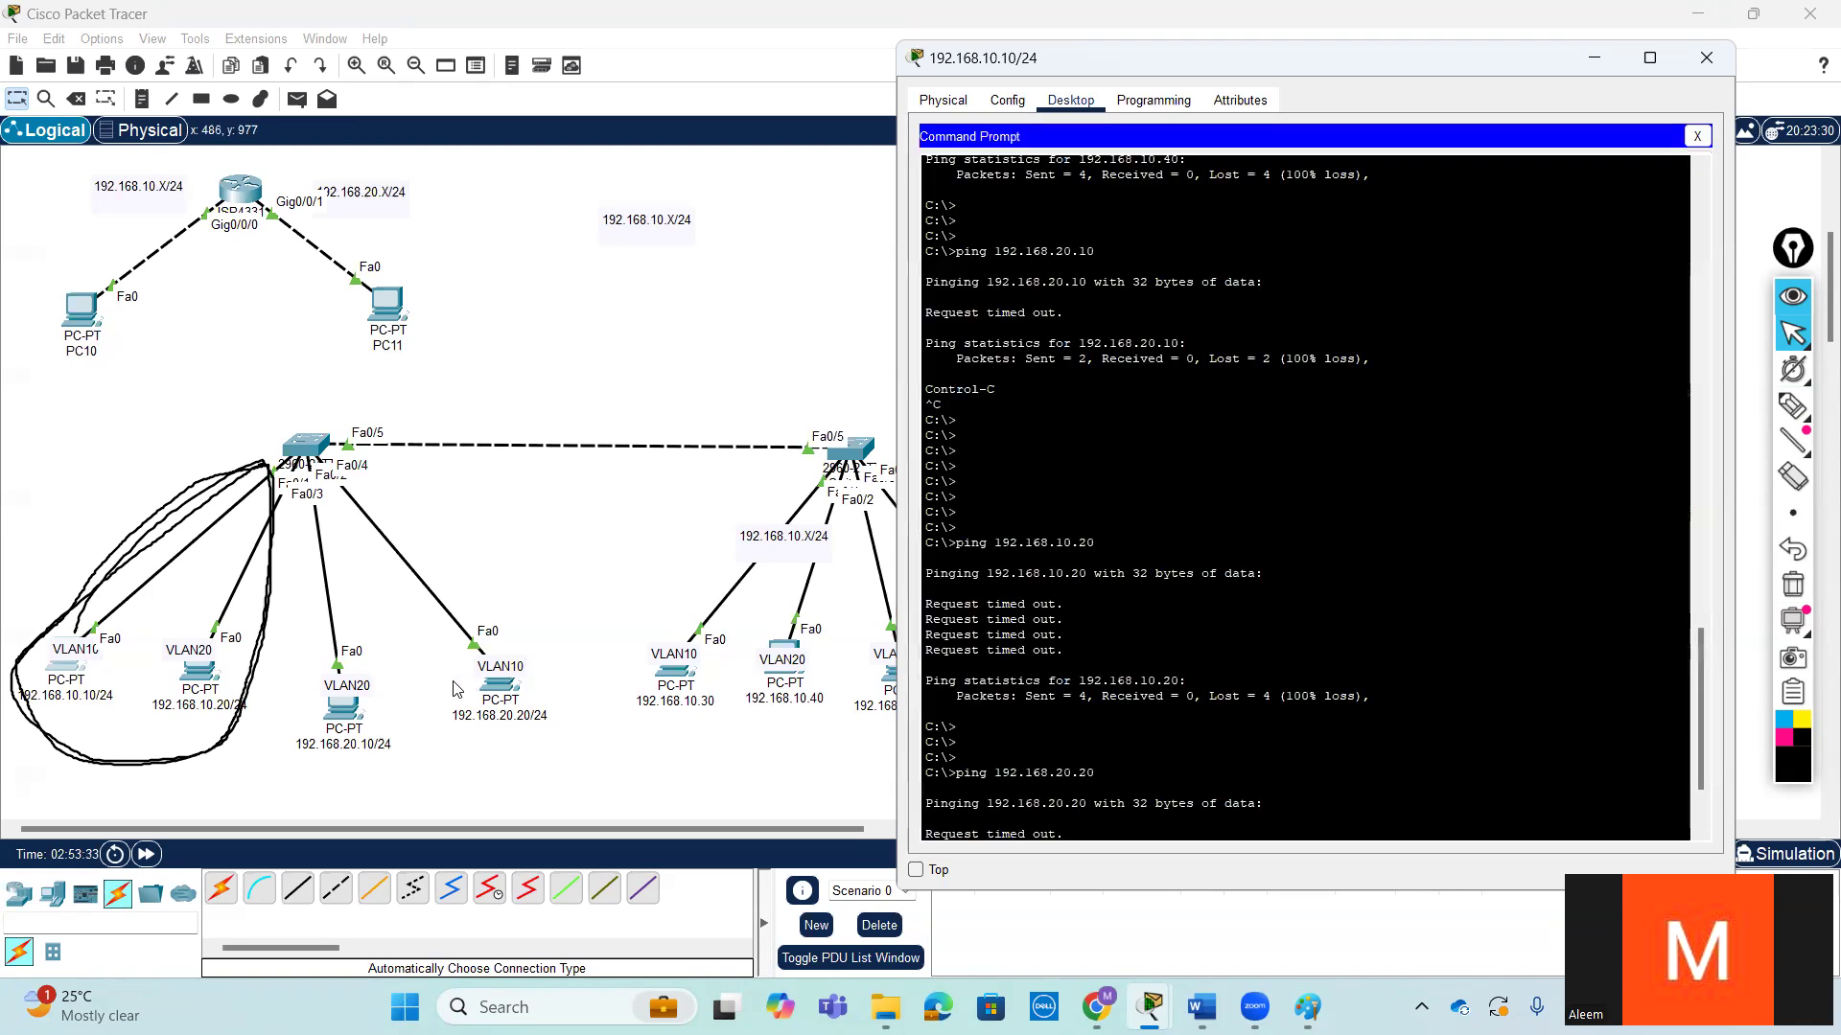
- Shift the VLAN10 label of the 192.168.10.10/24 PC slightly down and erase the pen drawing from the workspace
{"action": "mouse_move", "coordinate": [76, 648]}
{"action": "left_mouse_down"}
{"action": "mouse_move", "coordinate": [533, 659]}
{"action": "mouse_move", "coordinate": [331, 663]}
{"action": "mouse_move", "coordinate": [446, 686]}
{"action": "mouse_move", "coordinate": [523, 640]}
{"action": "mouse_move", "coordinate": [508, 746]}
{"action": "mouse_move", "coordinate": [509, 623]}
{"action": "mouse_move", "coordinate": [493, 759]}
{"action": "mouse_move", "coordinate": [398, 661]}
{"action": "mouse_move", "coordinate": [80, 665]}
{"action": "left_mouse_up"}
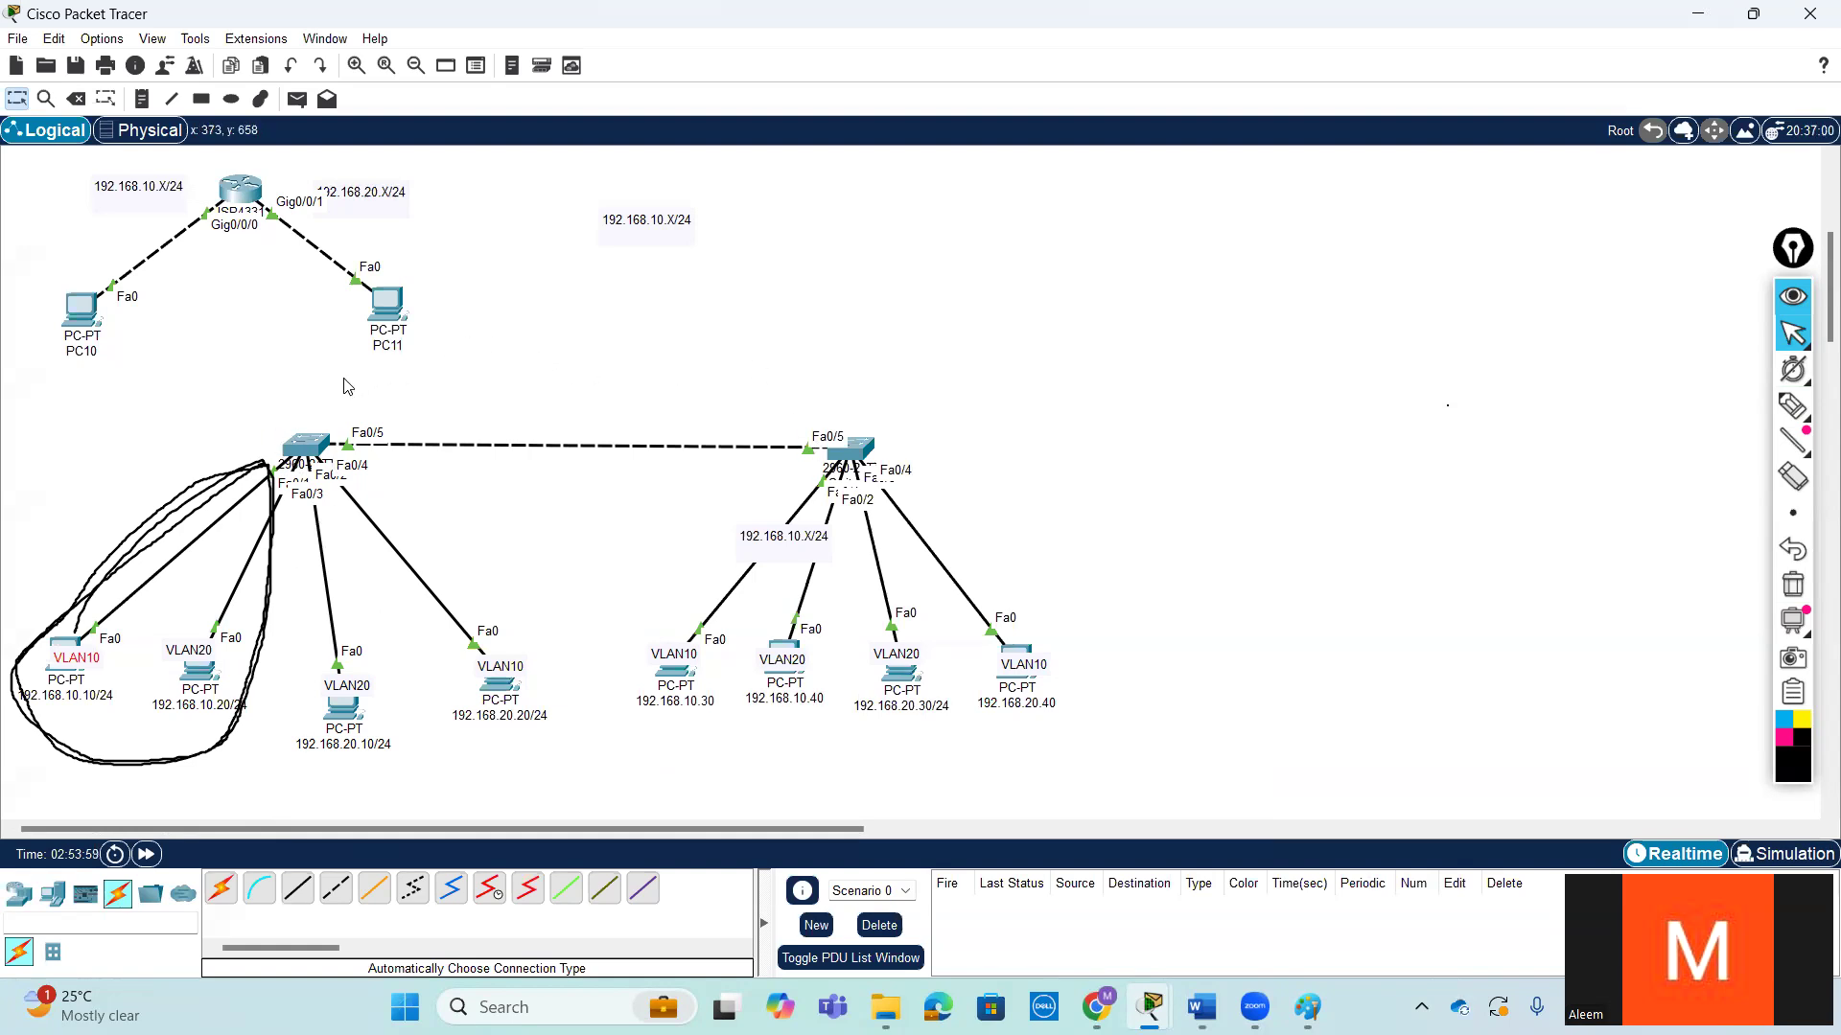
{"action": "left_click", "coordinate": [1793, 583]}
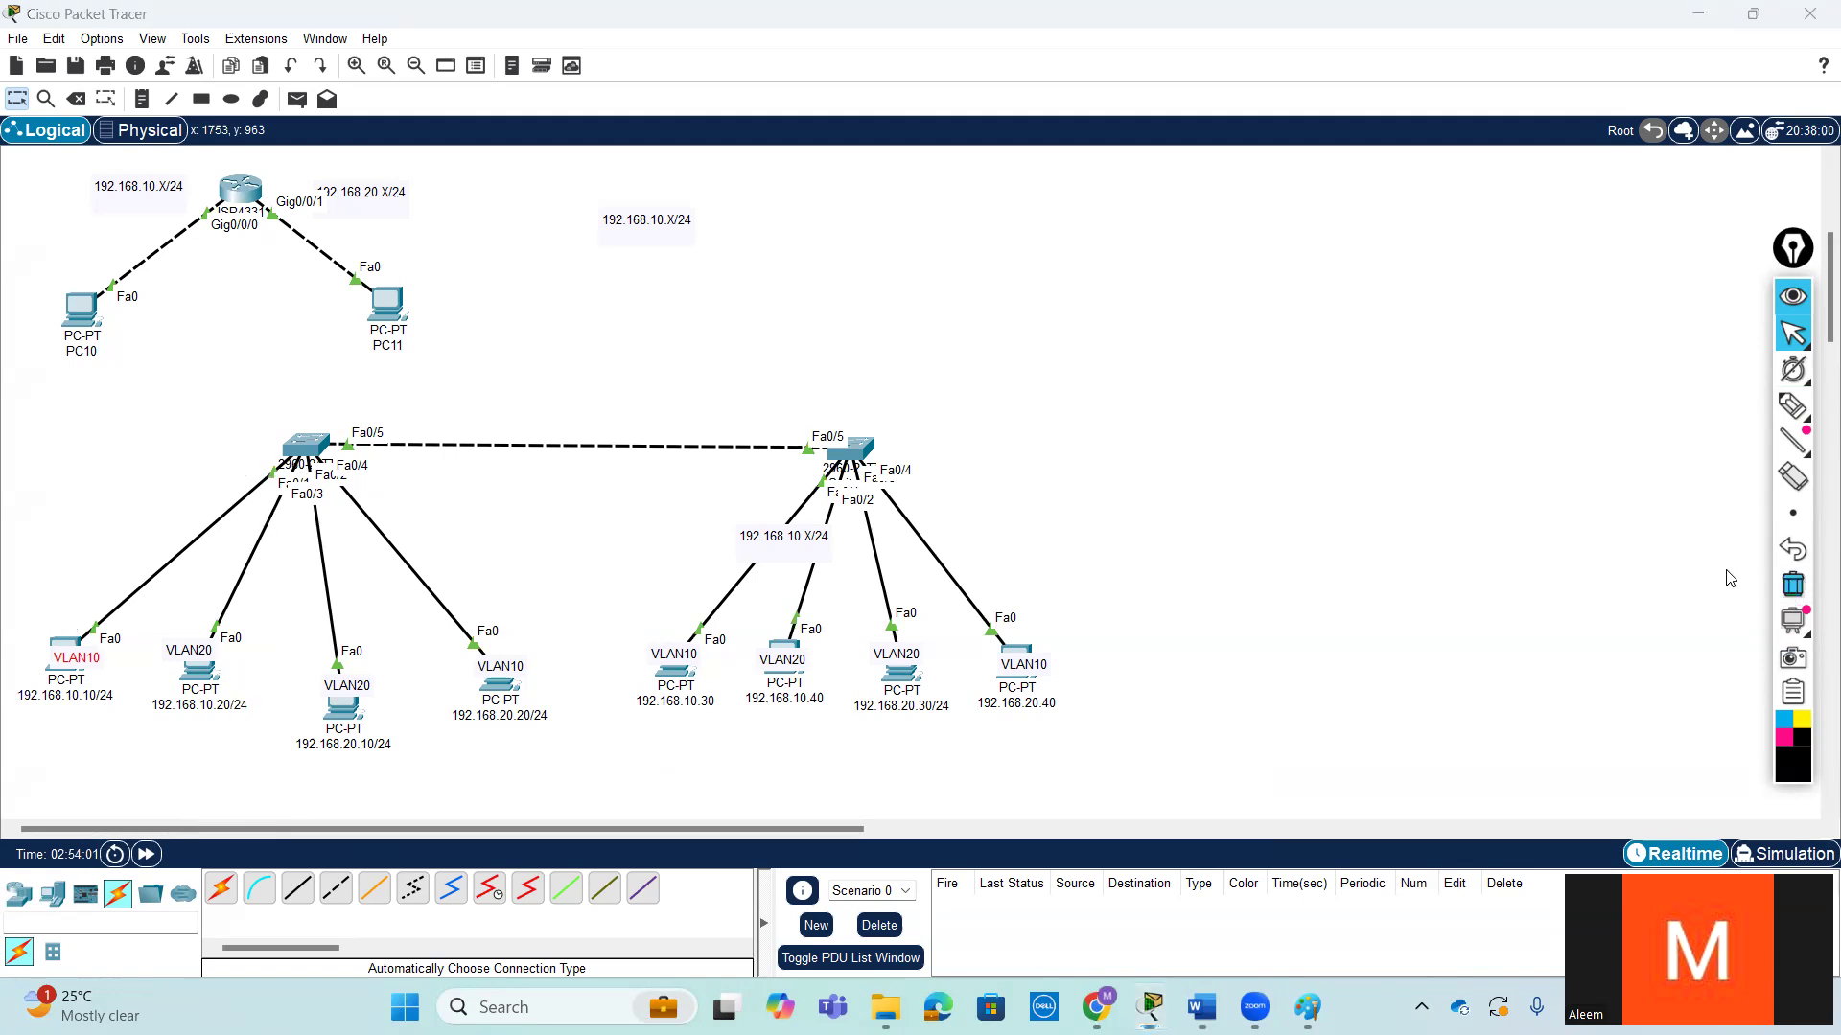
- Delete the switch that links the 192.168.10.10/24, 192.168.10.20/24, 192.168.20.10/24 and 192.168.20.20/24 PCs, closing its CLI window first
{"action": "left_click", "coordinate": [309, 444]}
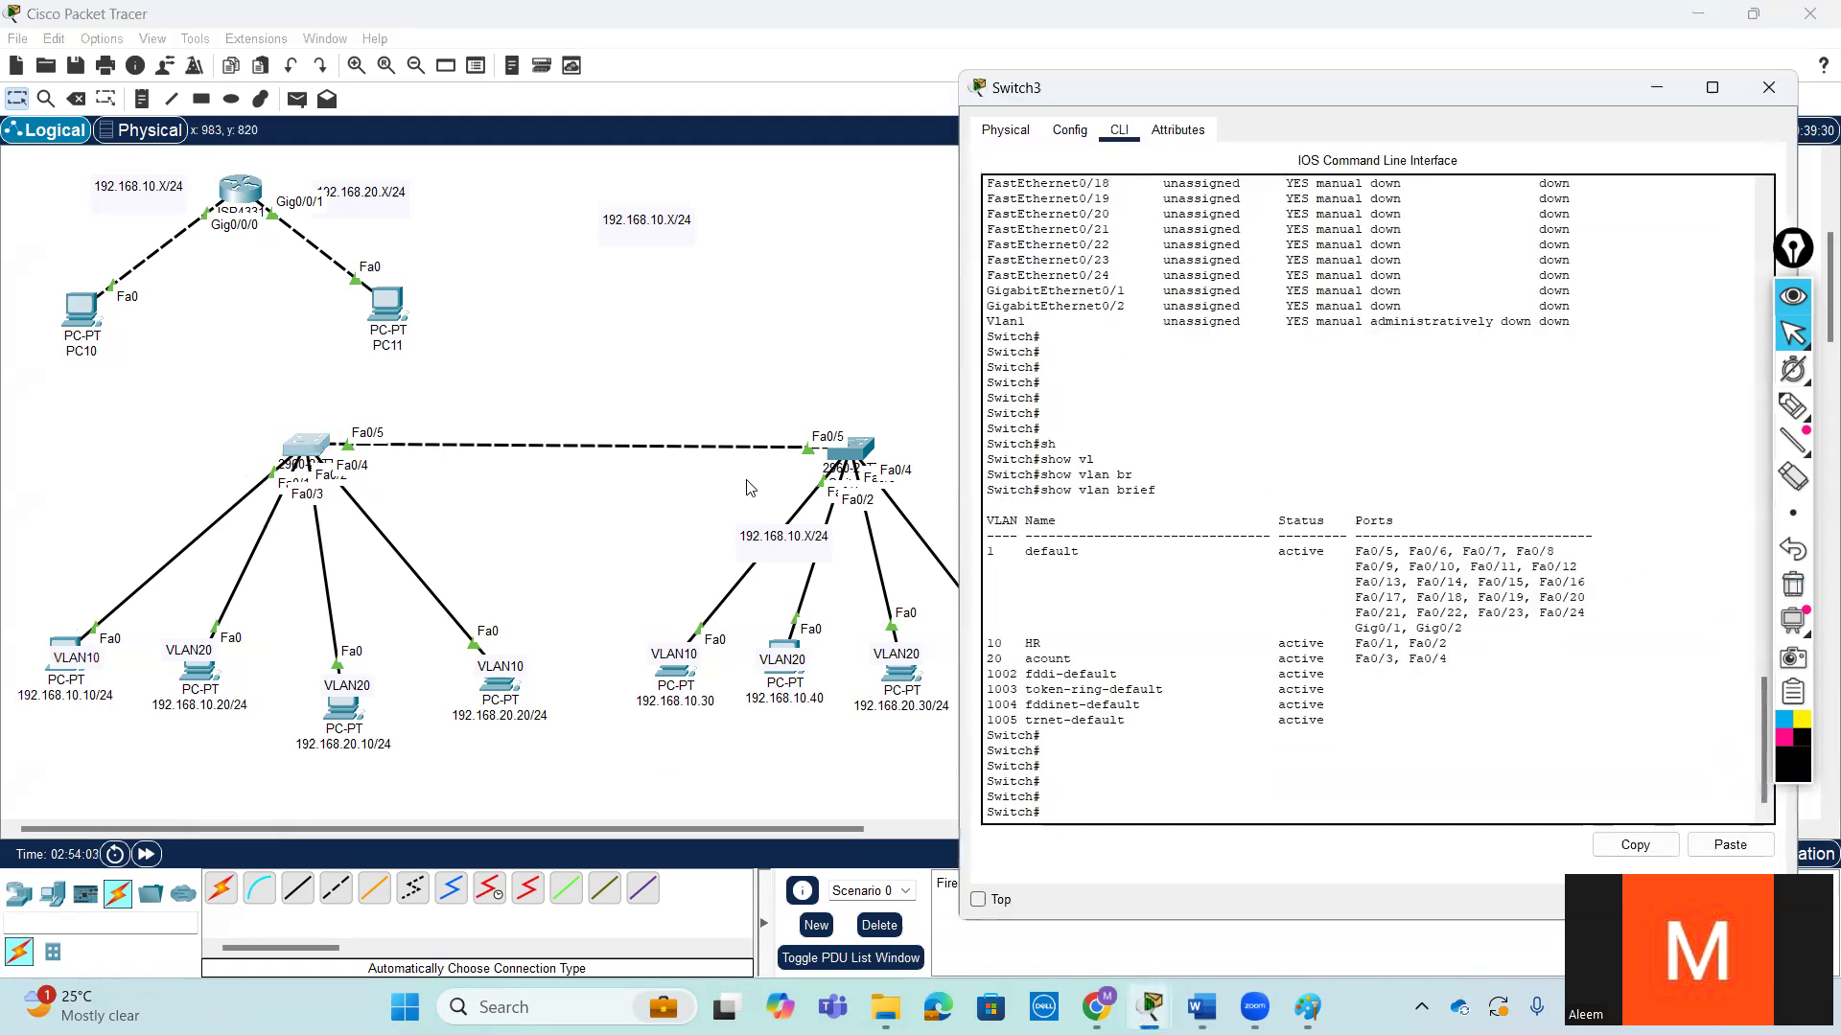
{"action": "left_click", "coordinate": [688, 295]}
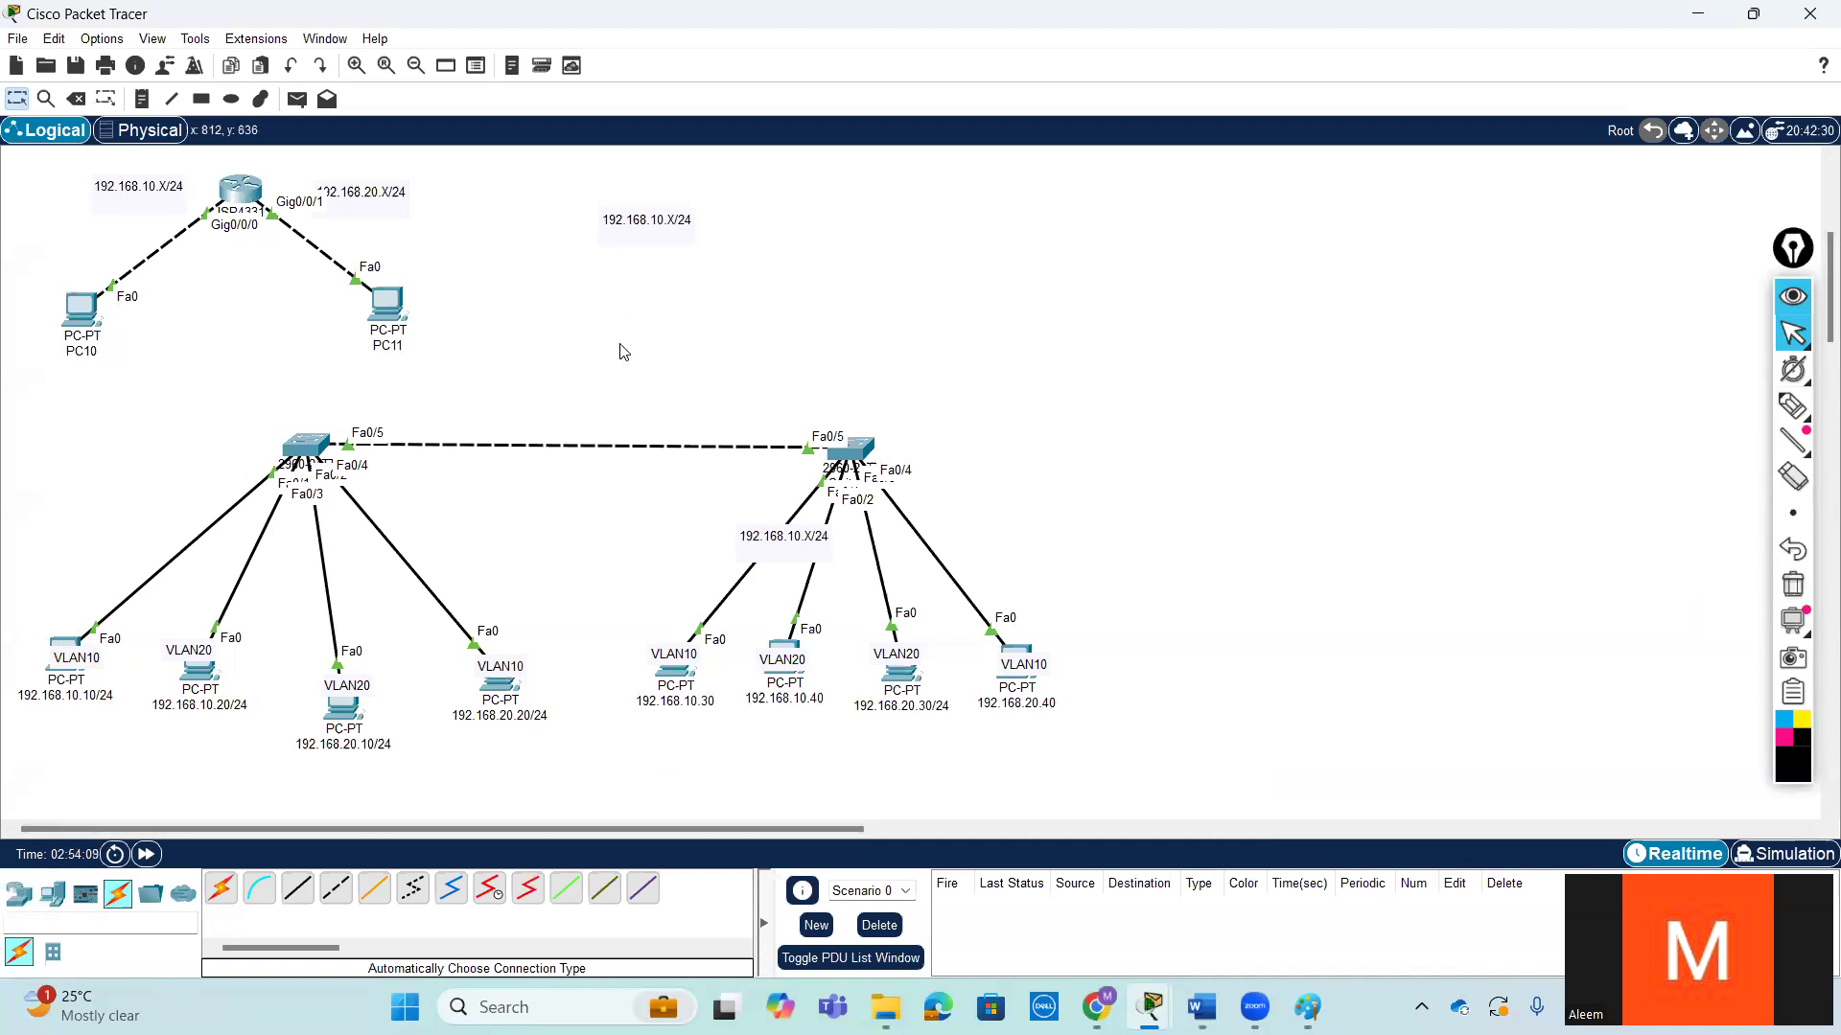
{"action": "left_click", "coordinate": [76, 99]}
{"action": "left_click", "coordinate": [303, 446]}
{"action": "key", "text": "Return"}
{"action": "key", "text": "Escape"}
- Place a new 2960 switch where the deleted one stood and nudge the 192.168.20.20/24 PC's VLAN10 label
{"action": "left_click", "coordinate": [18, 894]}
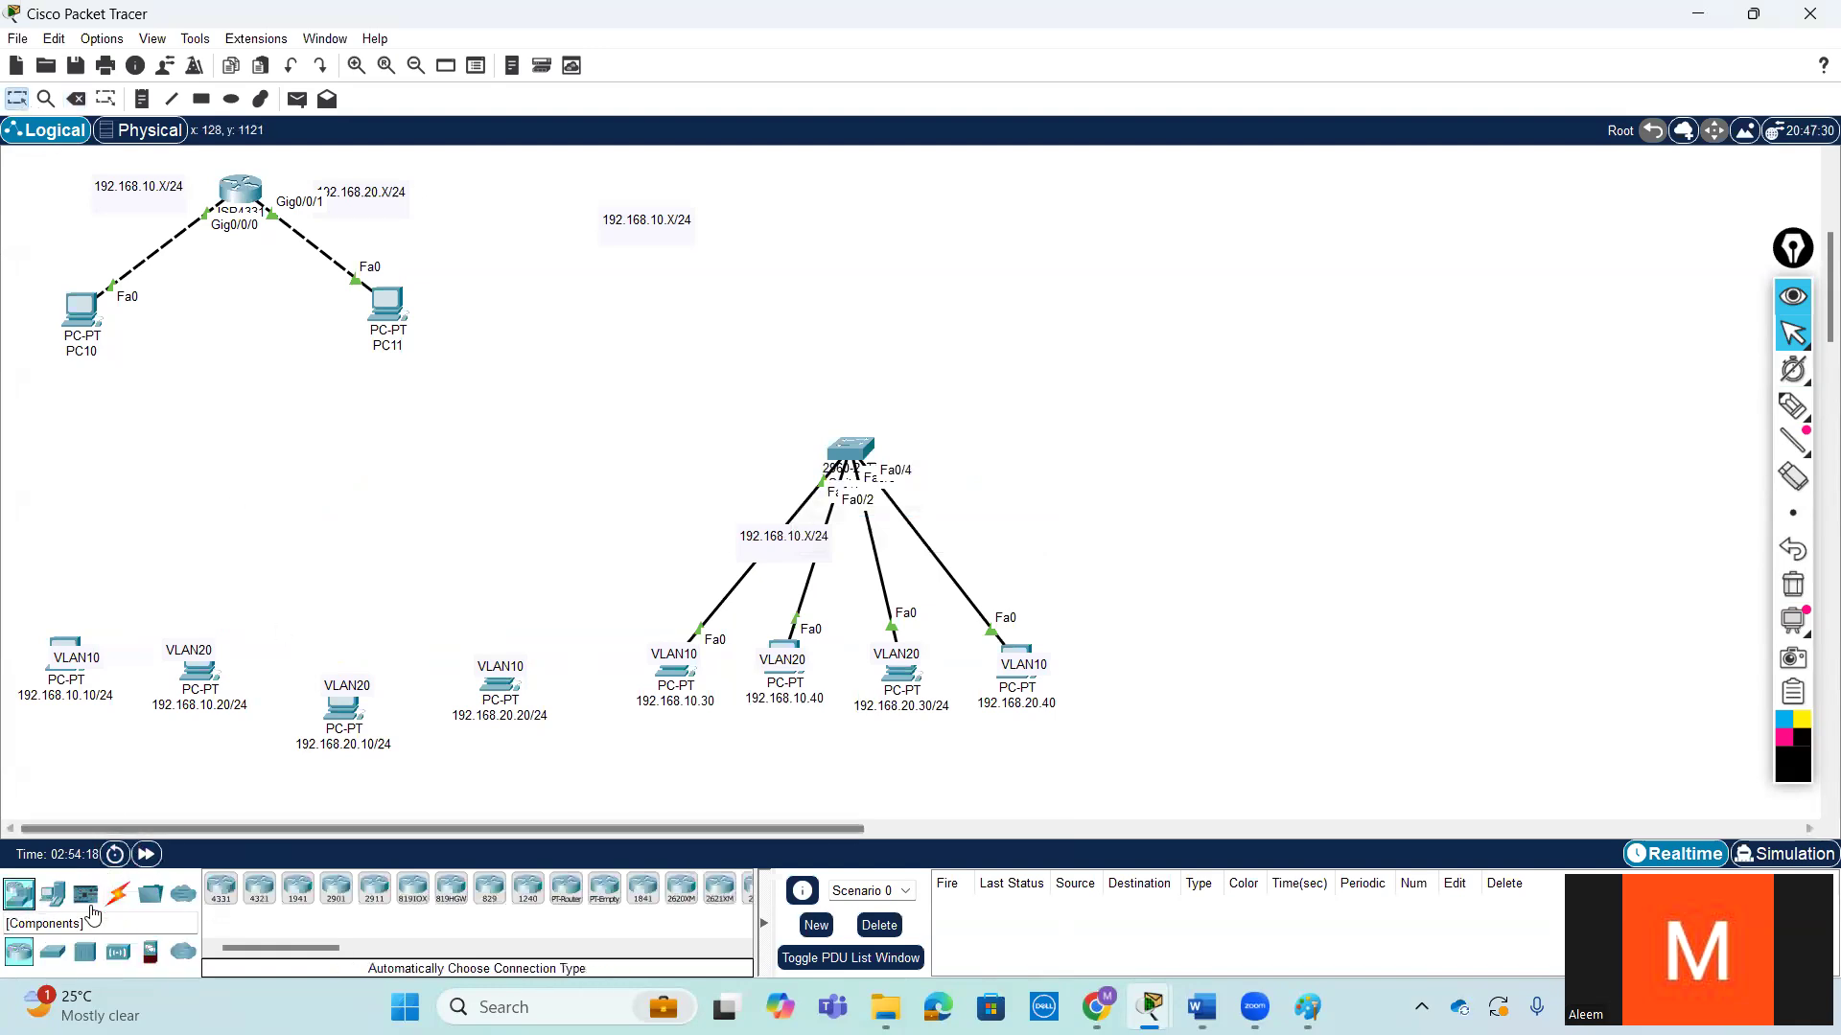
{"action": "left_click", "coordinate": [47, 960]}
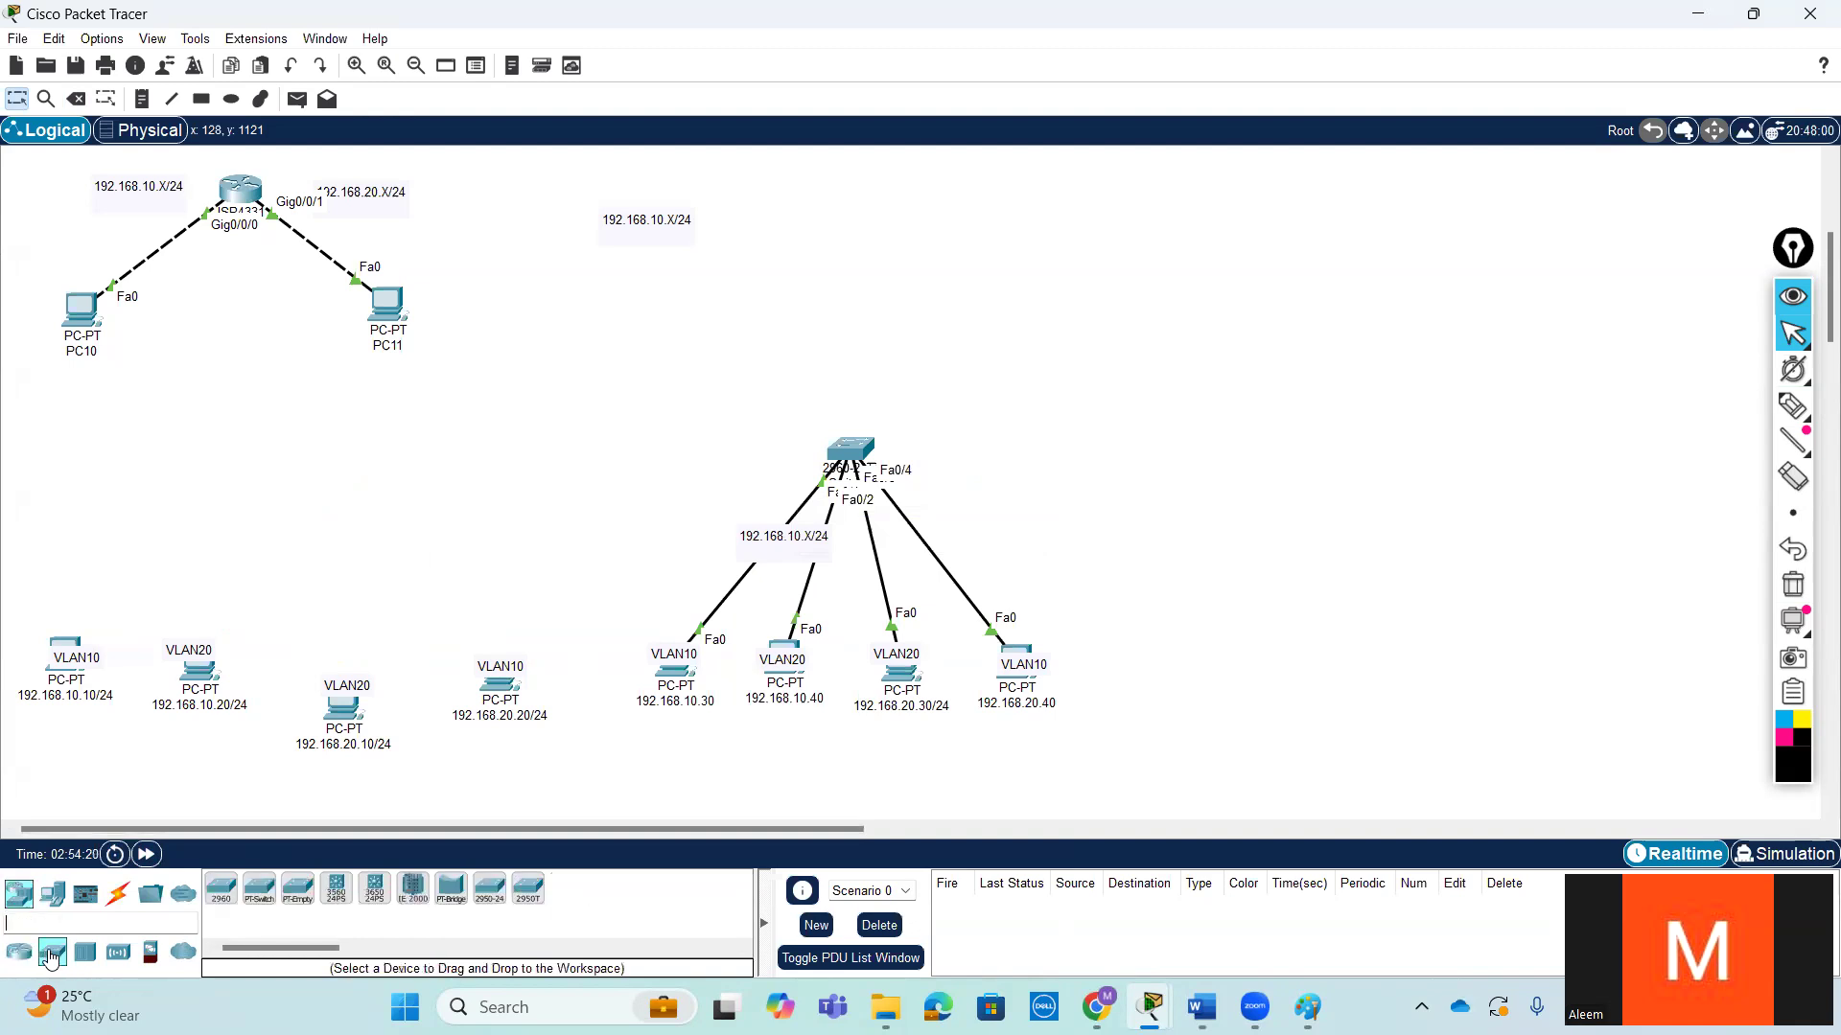
{"action": "left_click_drag", "start_coordinate": [222, 889], "coordinate": [301, 433]}
{"action": "mouse_move", "coordinate": [495, 669]}
{"action": "left_mouse_down"}
{"action": "mouse_move", "coordinate": [57, 659]}
{"action": "mouse_move", "coordinate": [394, 649]}
{"action": "mouse_move", "coordinate": [62, 645]}
{"action": "mouse_move", "coordinate": [185, 608]}
{"action": "mouse_move", "coordinate": [59, 671]}
{"action": "mouse_move", "coordinate": [477, 678]}
{"action": "mouse_move", "coordinate": [202, 640]}
{"action": "mouse_move", "coordinate": [503, 661]}
{"action": "mouse_move", "coordinate": [45, 657]}
{"action": "mouse_move", "coordinate": [555, 676]}
{"action": "mouse_move", "coordinate": [504, 672]}
{"action": "left_mouse_up"}
- Connect the new 2960 switch to the four PCs below it with automatically chosen cables
{"action": "left_click", "coordinate": [127, 899]}
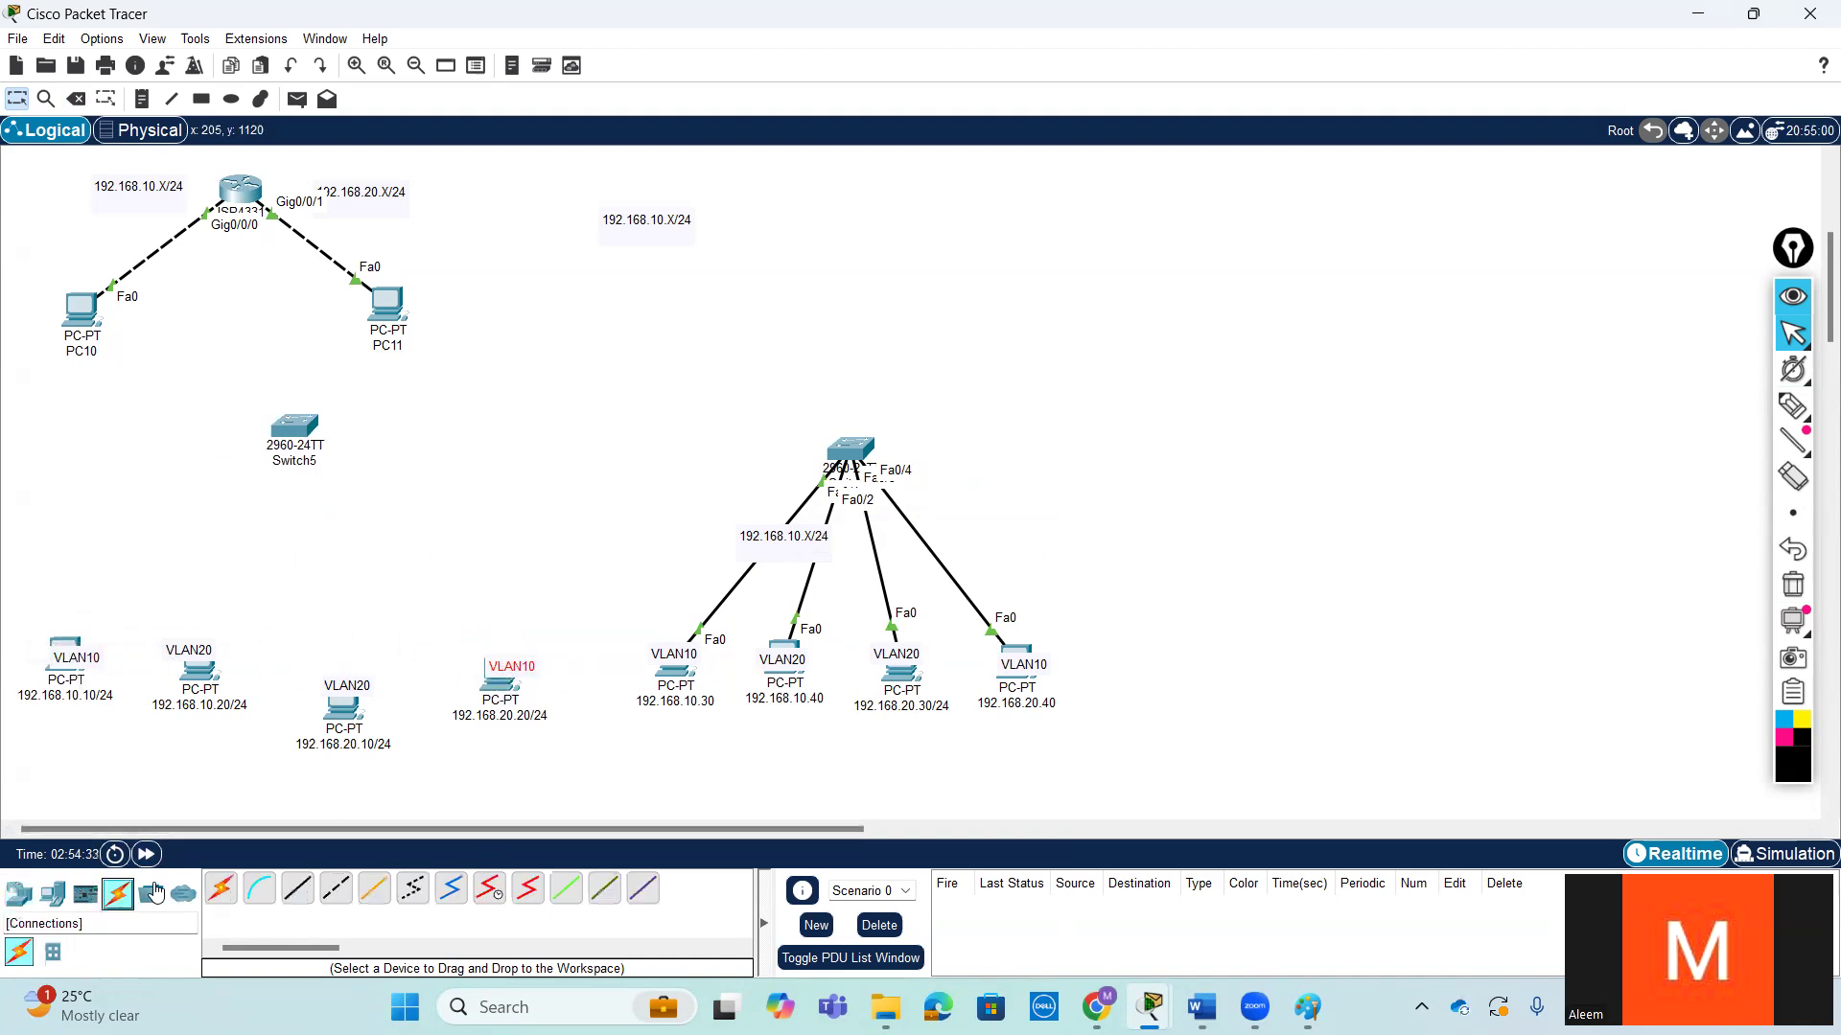
{"action": "left_click", "coordinate": [295, 422]}
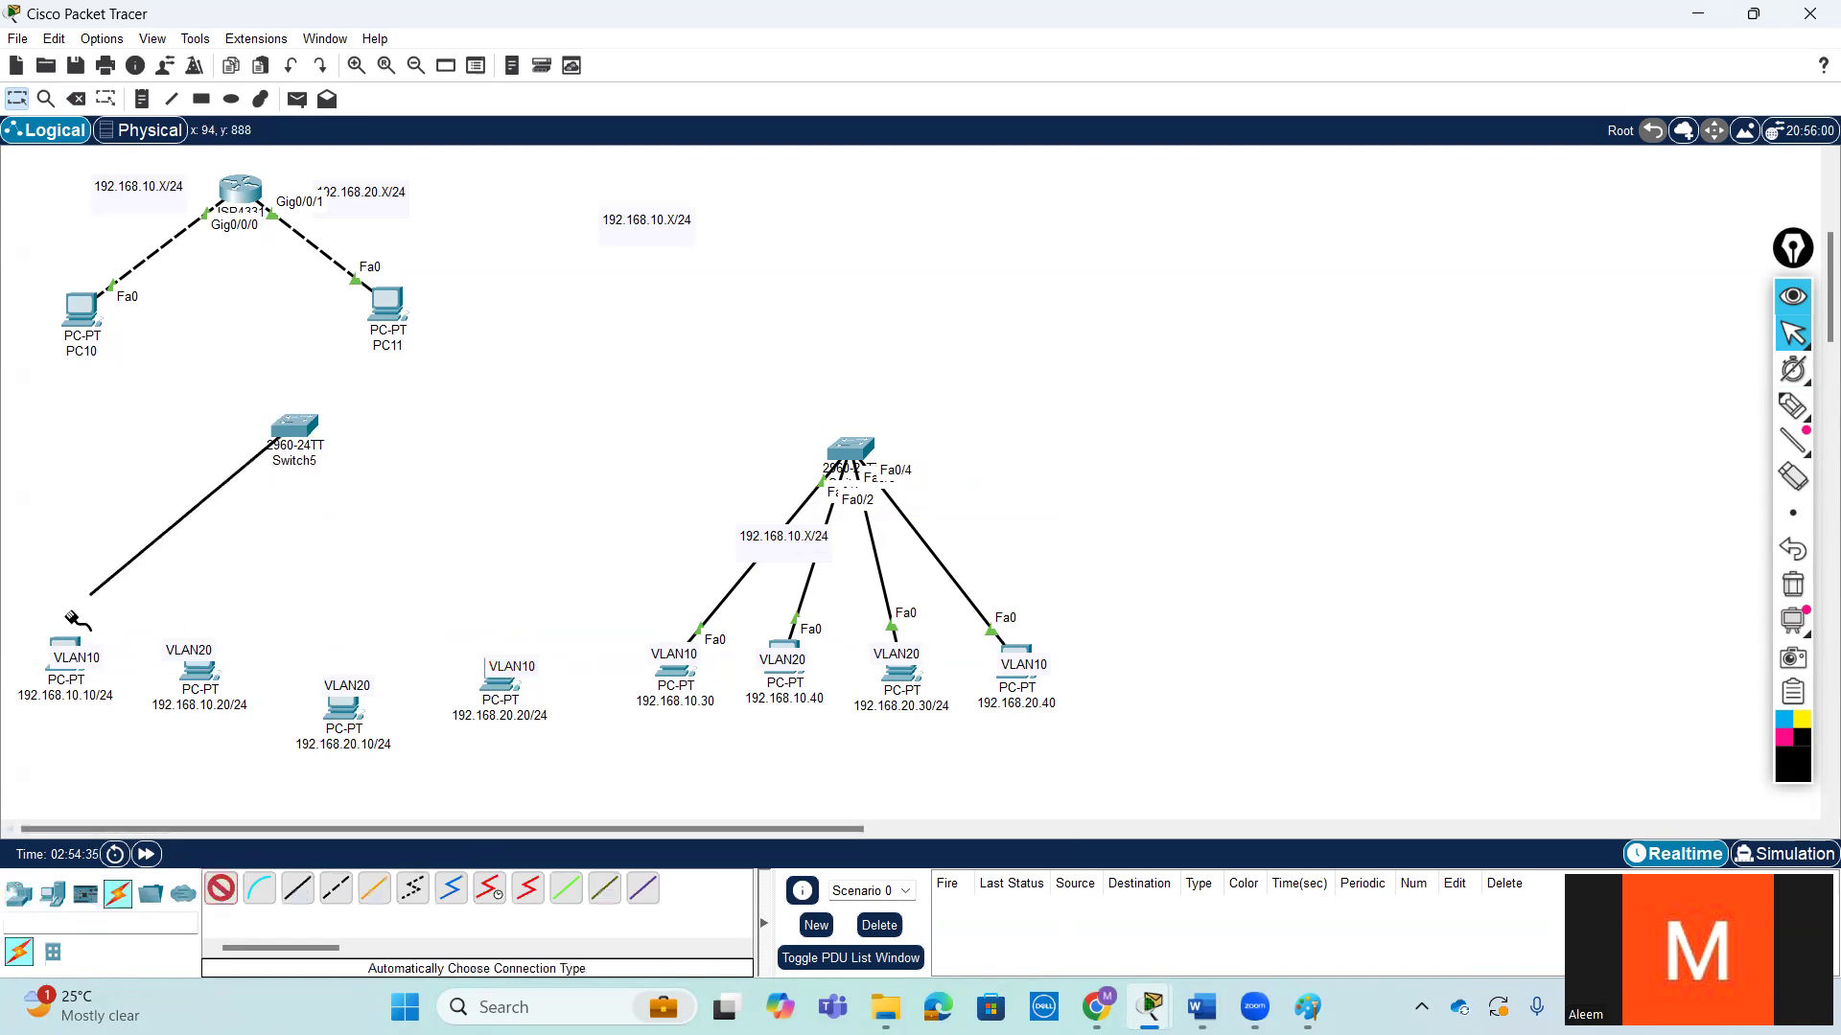
{"action": "left_click", "coordinate": [67, 644]}
{"action": "left_click", "coordinate": [219, 893]}
{"action": "left_click", "coordinate": [287, 456]}
{"action": "left_click", "coordinate": [200, 674]}
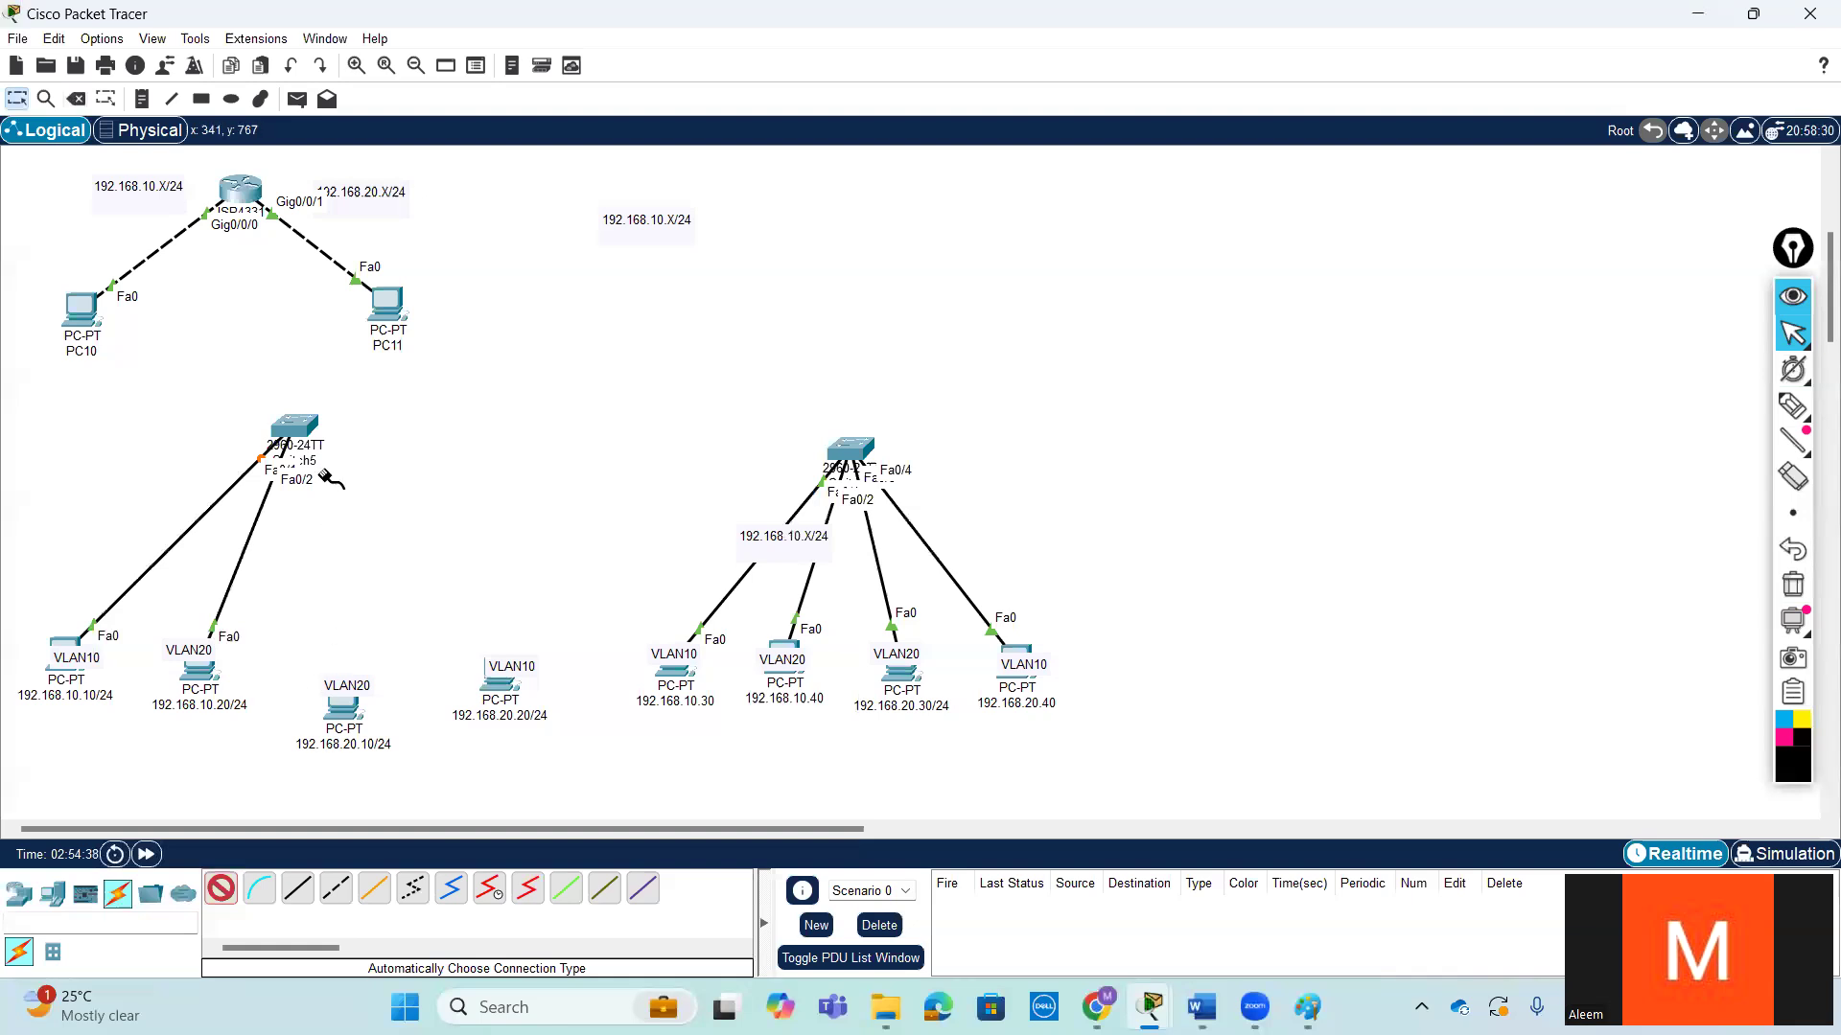
{"action": "left_click", "coordinate": [344, 704]}
{"action": "left_click", "coordinate": [297, 426]}
{"action": "left_click", "coordinate": [499, 685]}
- Rearrange the VLAN labels so the 192.168.10.x PCs carry VLAN10 and the 192.168.20.x PCs carry VLAN20
{"action": "left_click", "coordinate": [16, 99]}
{"action": "mouse_move", "coordinate": [192, 653]}
{"action": "left_mouse_down"}
{"action": "mouse_move", "coordinate": [326, 633]}
{"action": "mouse_move", "coordinate": [316, 798]}
{"action": "mouse_move", "coordinate": [518, 738]}
{"action": "mouse_move", "coordinate": [517, 688]}
{"action": "mouse_move", "coordinate": [387, 626]}
{"action": "mouse_move", "coordinate": [207, 665]}
{"action": "left_mouse_up"}
{"action": "left_click_drag", "start_coordinate": [777, 668], "coordinate": [961, 757]}
{"action": "left_click", "coordinate": [909, 655]}
{"action": "left_click_drag", "start_coordinate": [909, 654], "coordinate": [788, 659]}
{"action": "left_click_drag", "start_coordinate": [957, 760], "coordinate": [901, 671]}
{"action": "left_click_drag", "start_coordinate": [792, 662], "coordinate": [1041, 757]}
{"action": "left_click_drag", "start_coordinate": [1026, 671], "coordinate": [778, 661]}
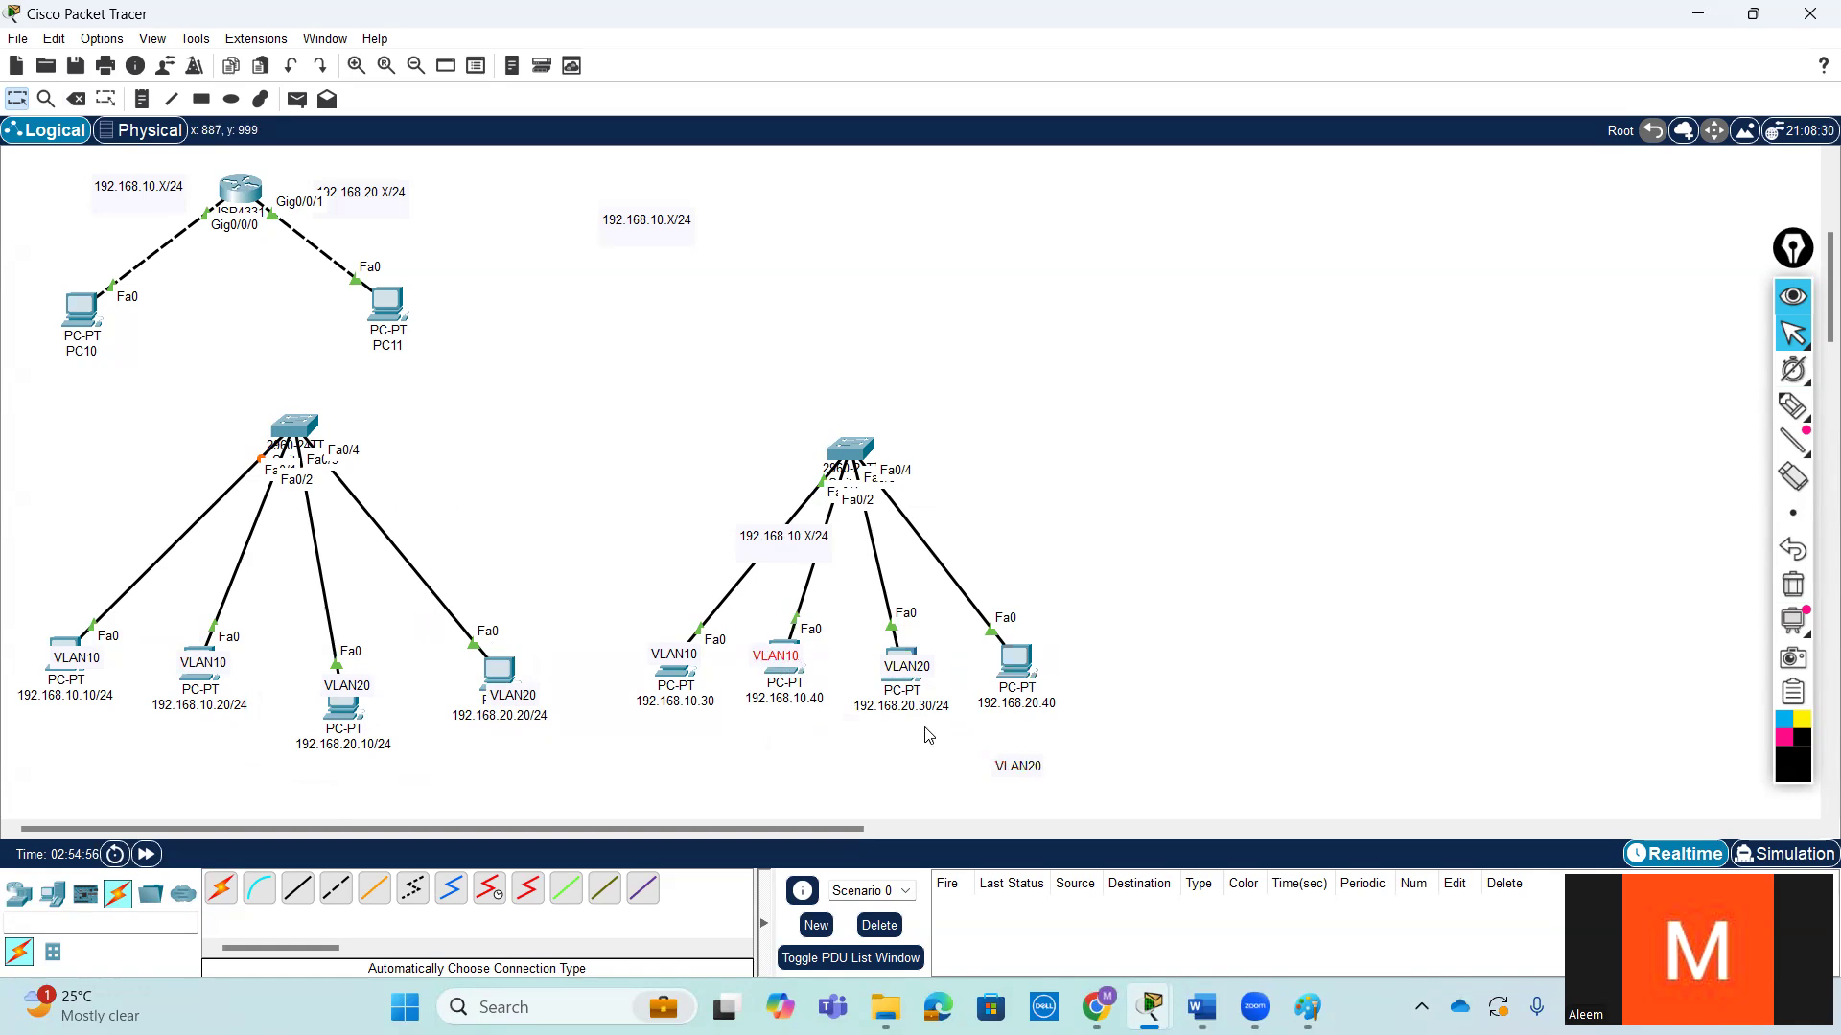
{"action": "left_click_drag", "start_coordinate": [1018, 768], "coordinate": [1014, 668]}
{"action": "left_click", "coordinate": [1129, 637]}
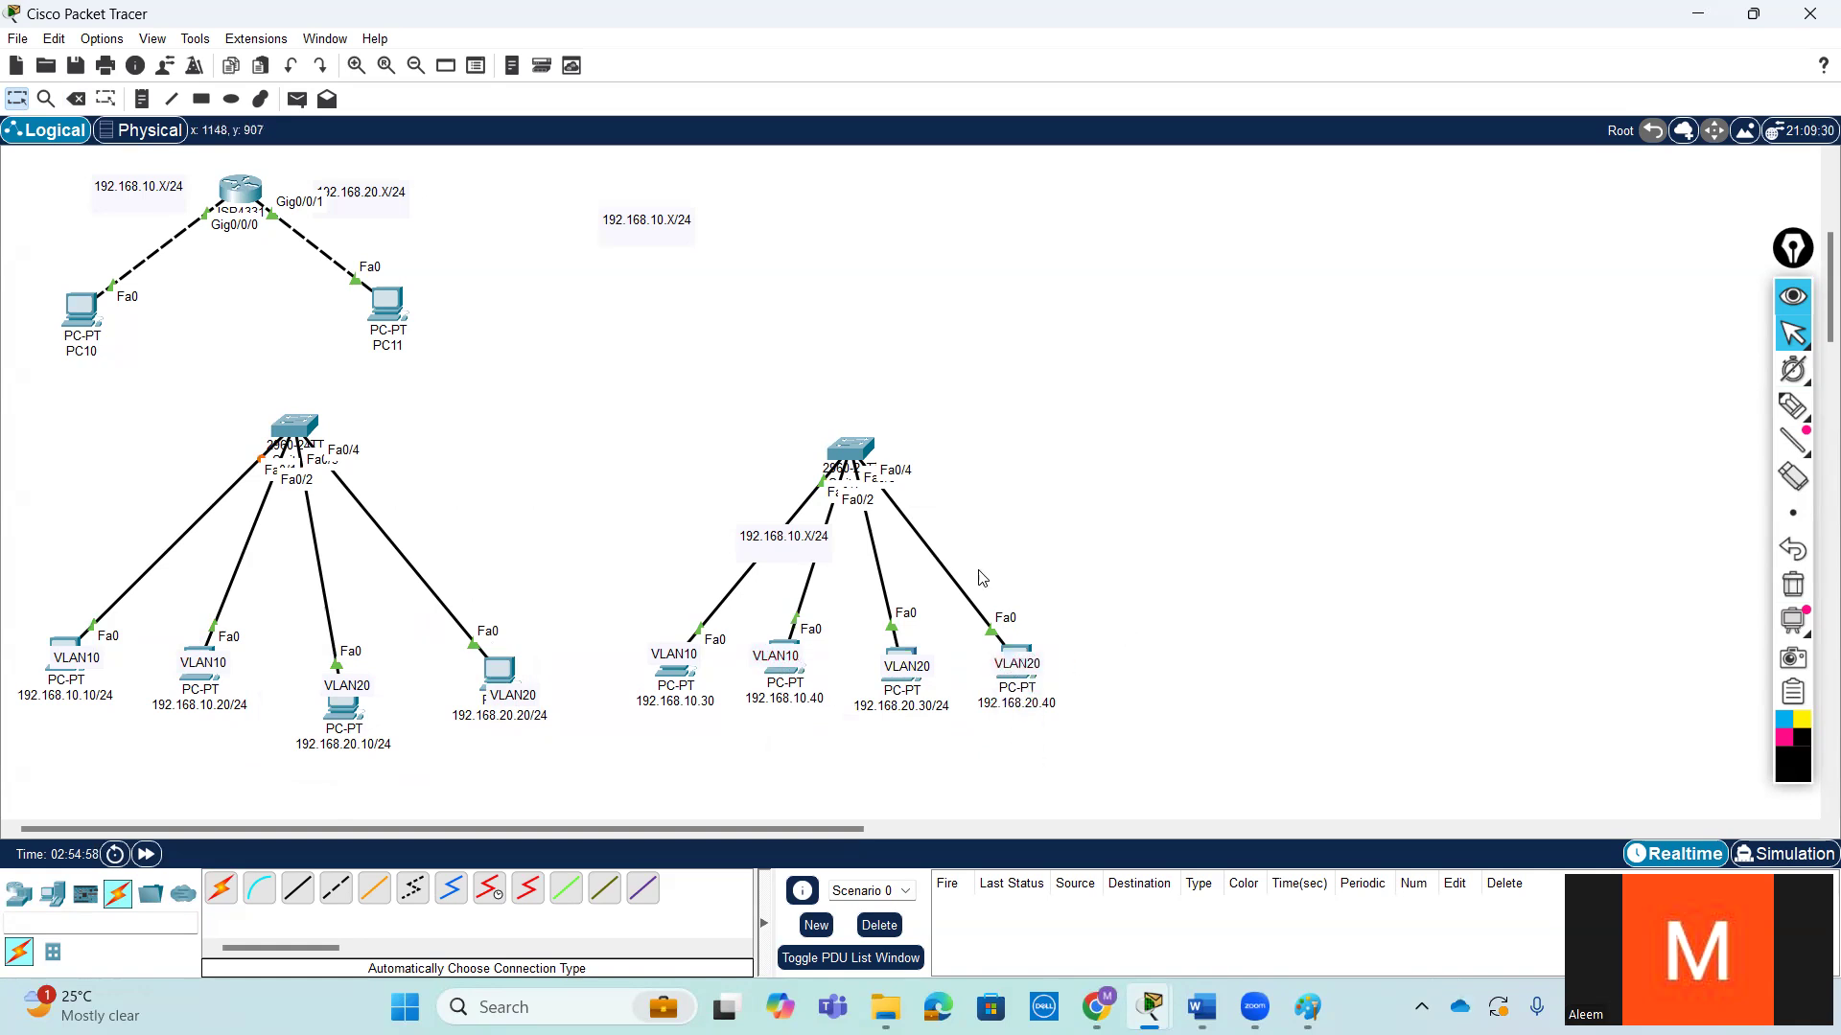
- Link the new 2960 switch to the other switch with an automatically chosen cable
{"action": "left_click", "coordinate": [221, 888]}
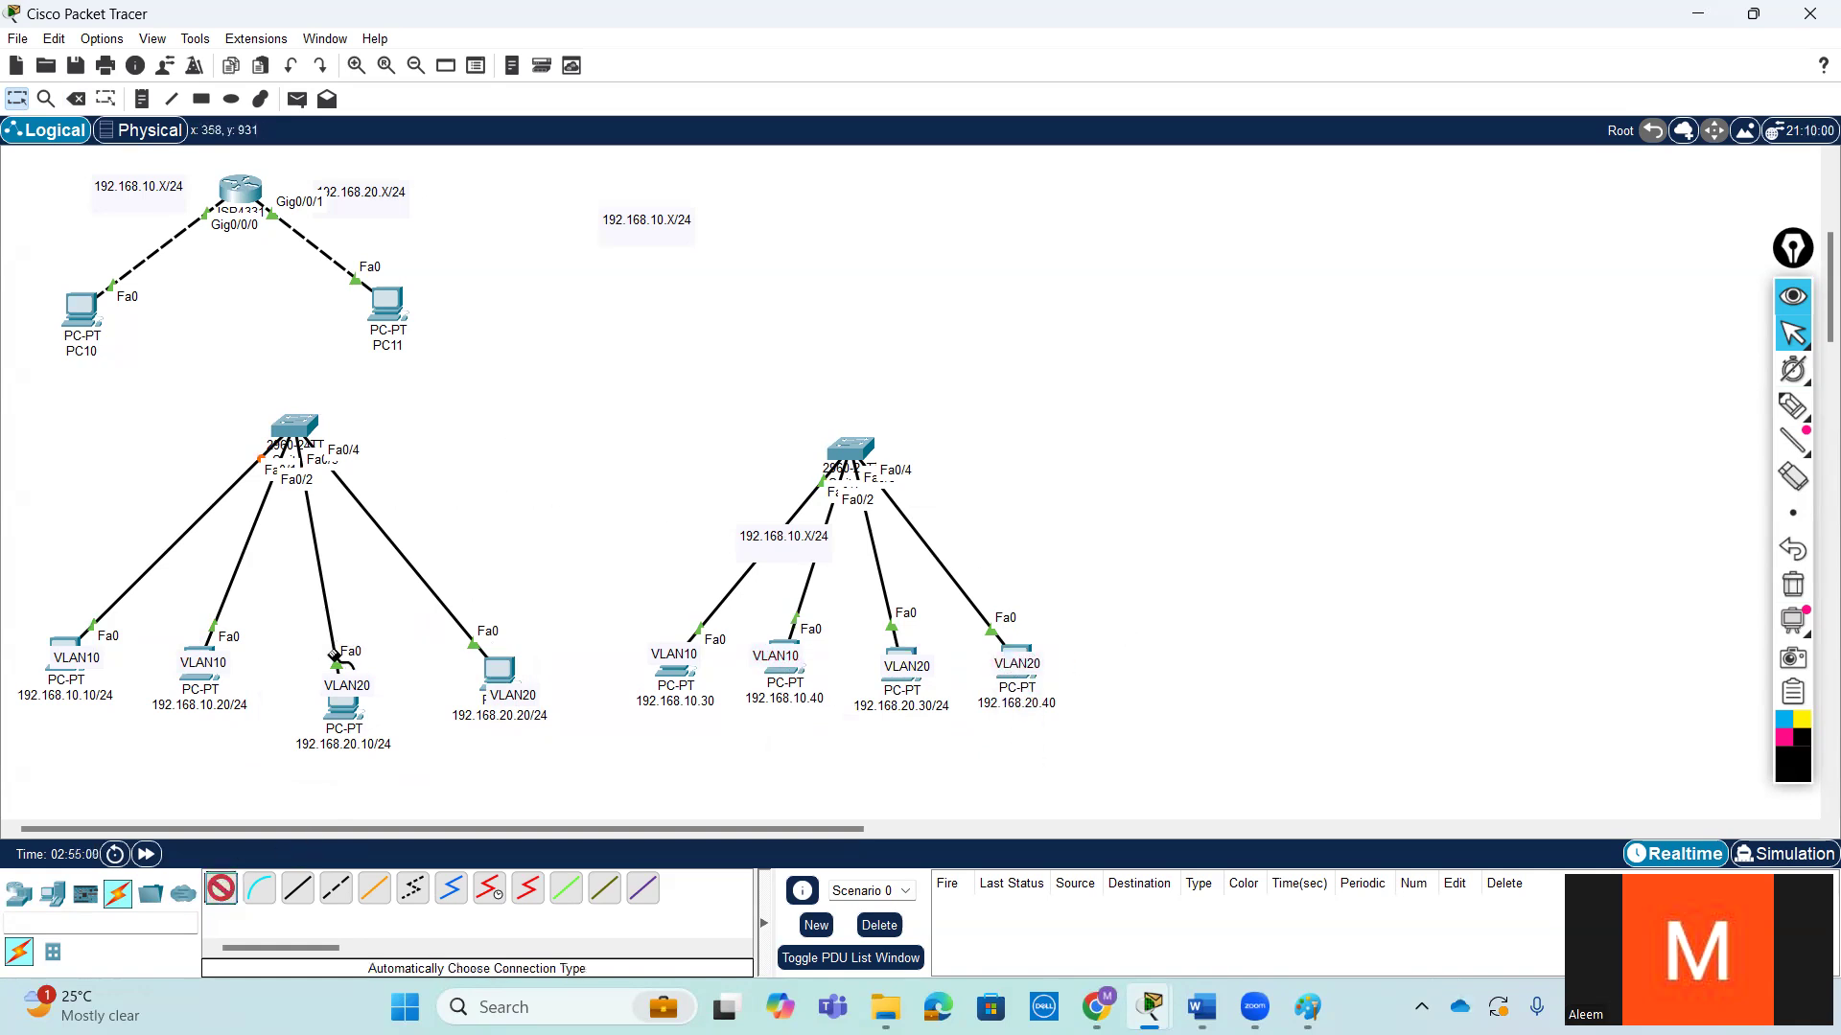
{"action": "left_click", "coordinate": [300, 422]}
{"action": "left_click", "coordinate": [849, 448]}
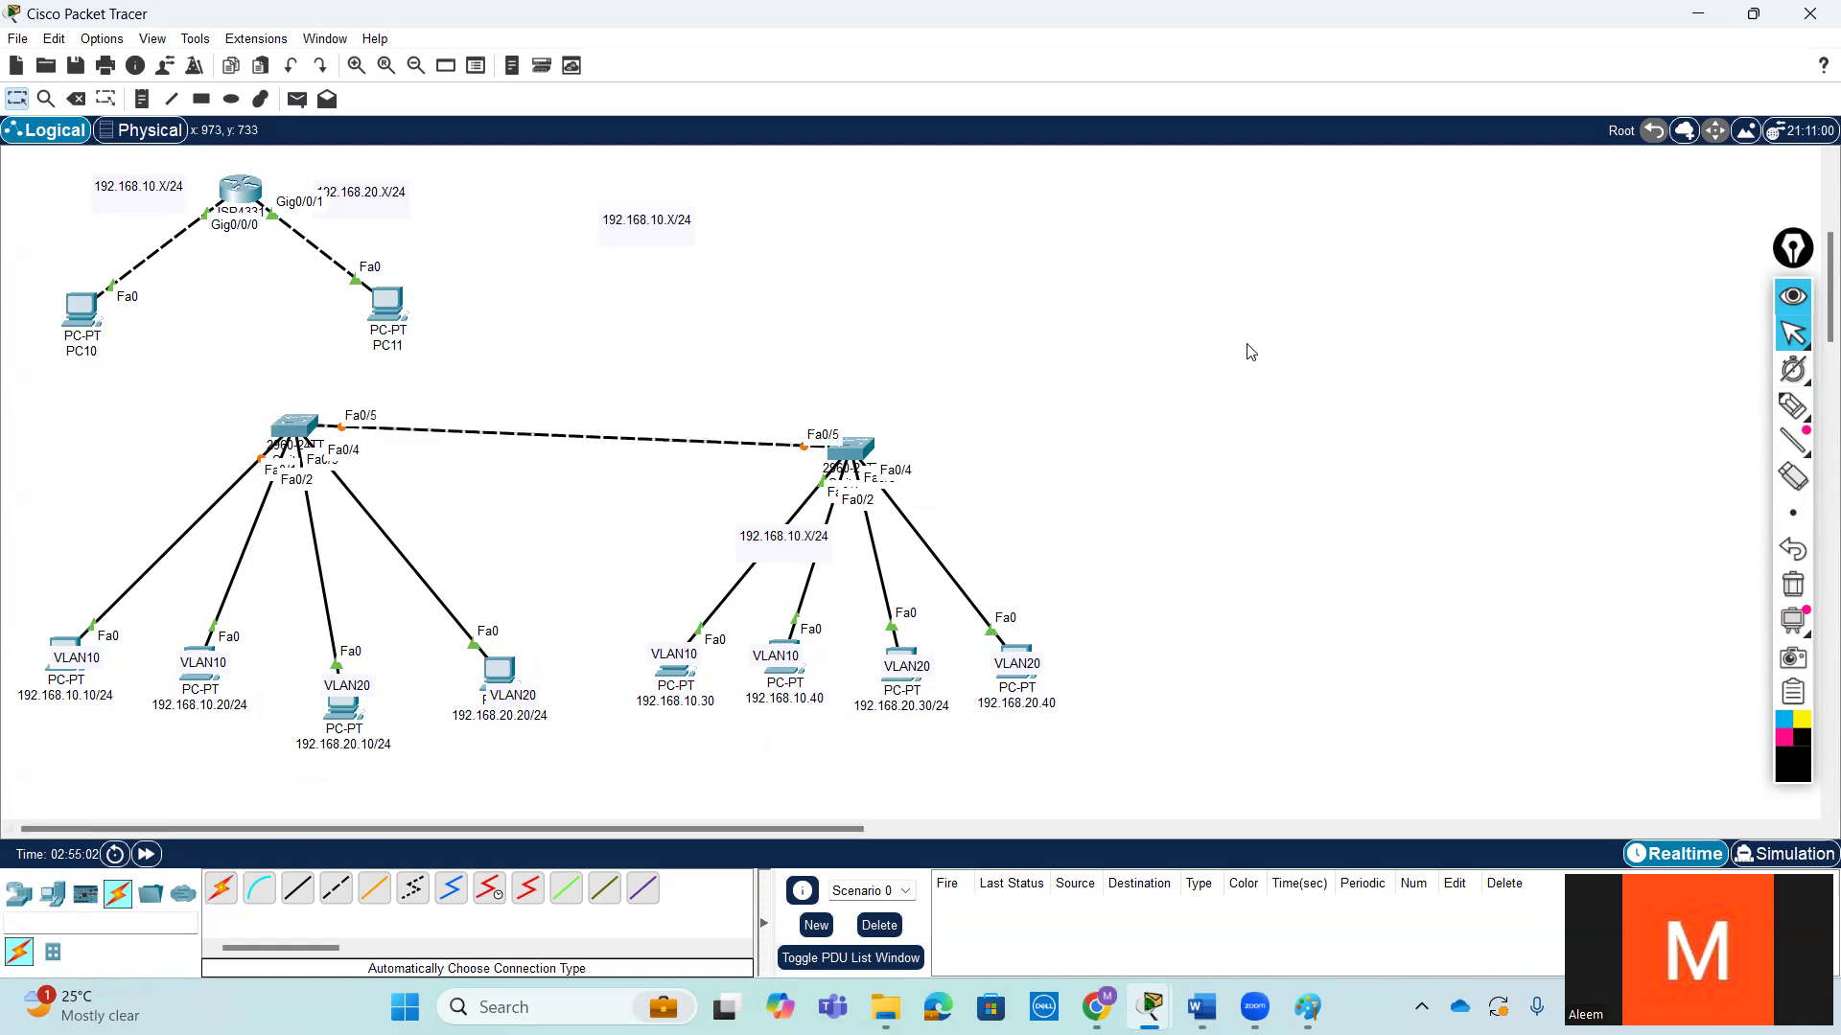
- Open the new switch's command line and enter privileged EXEC mode
{"action": "left_click", "coordinate": [299, 425]}
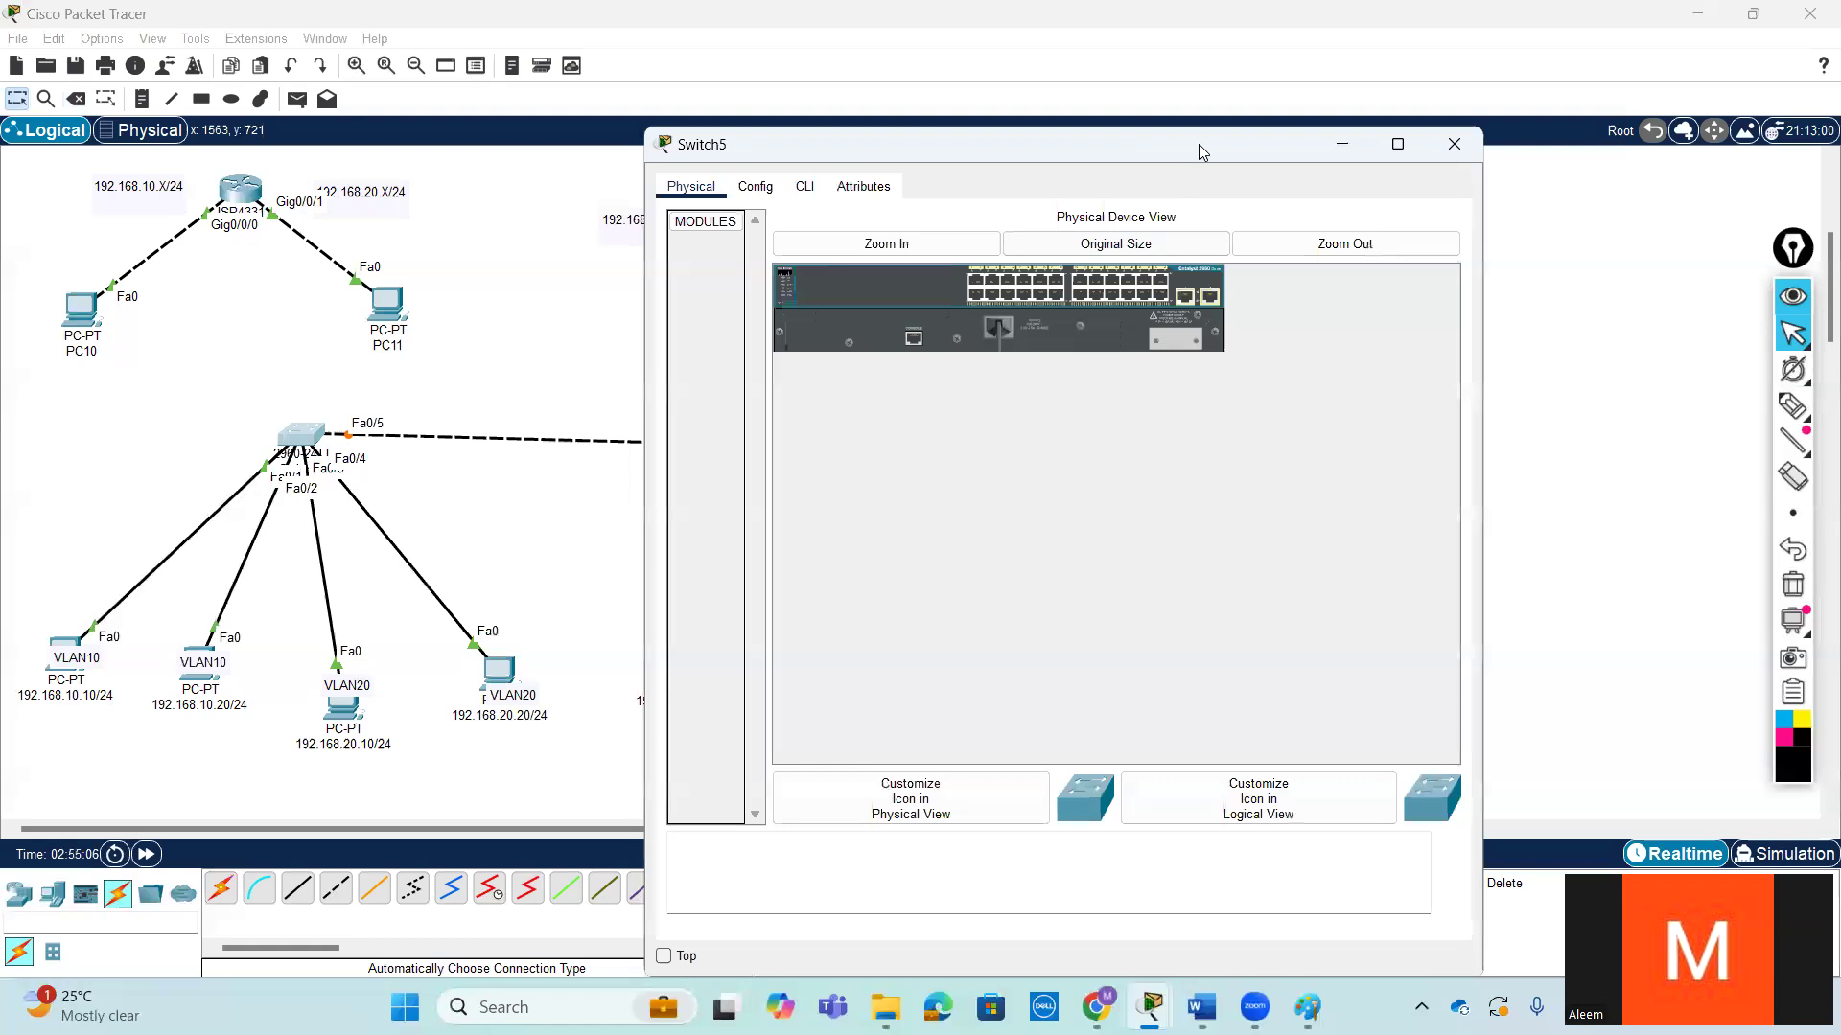
{"action": "left_click_drag", "start_coordinate": [1198, 146], "coordinate": [1424, 133]}
{"action": "left_click", "coordinate": [1032, 174]}
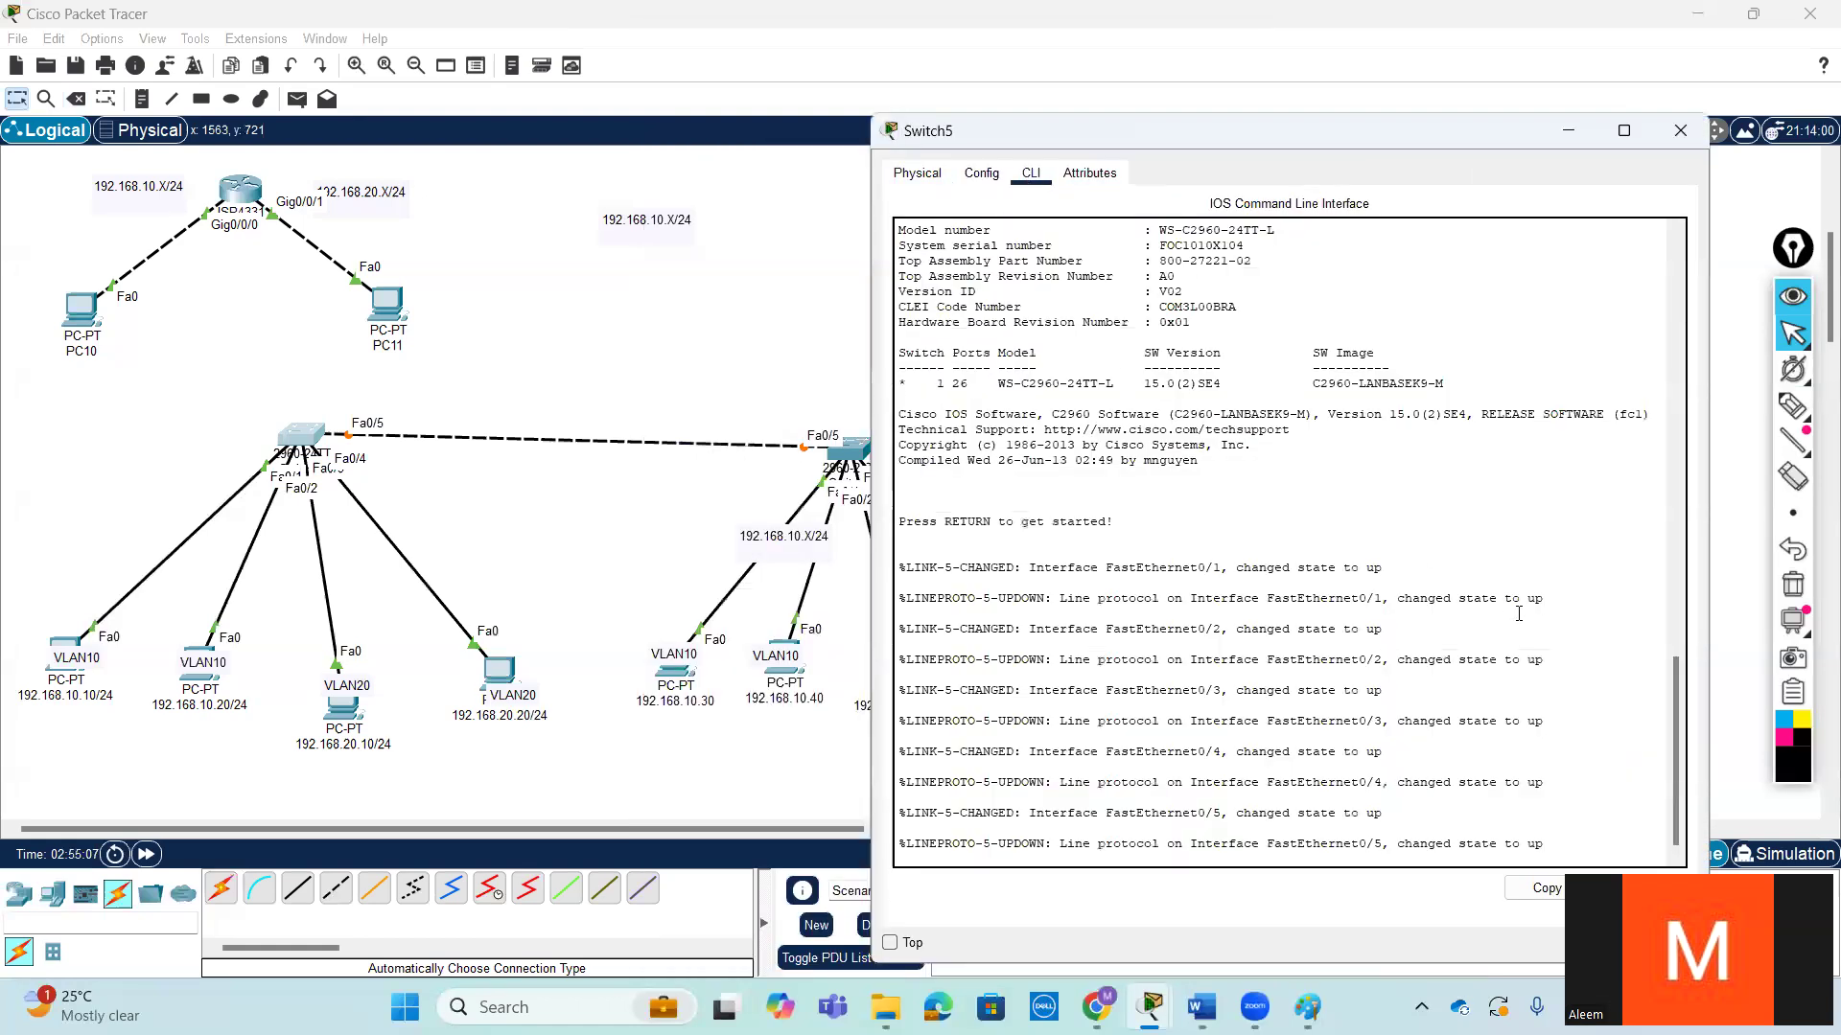
{"action": "key", "text": "Return"}
{"action": "key", "text": "Return"}
{"action": "key", "text": "Return"}
{"action": "type", "text": "en"}
{"action": "key", "text": "Return"}
{"action": "key", "text": "Return"}
{"action": "key", "text": "Return"}
{"action": "key", "text": "Return"}
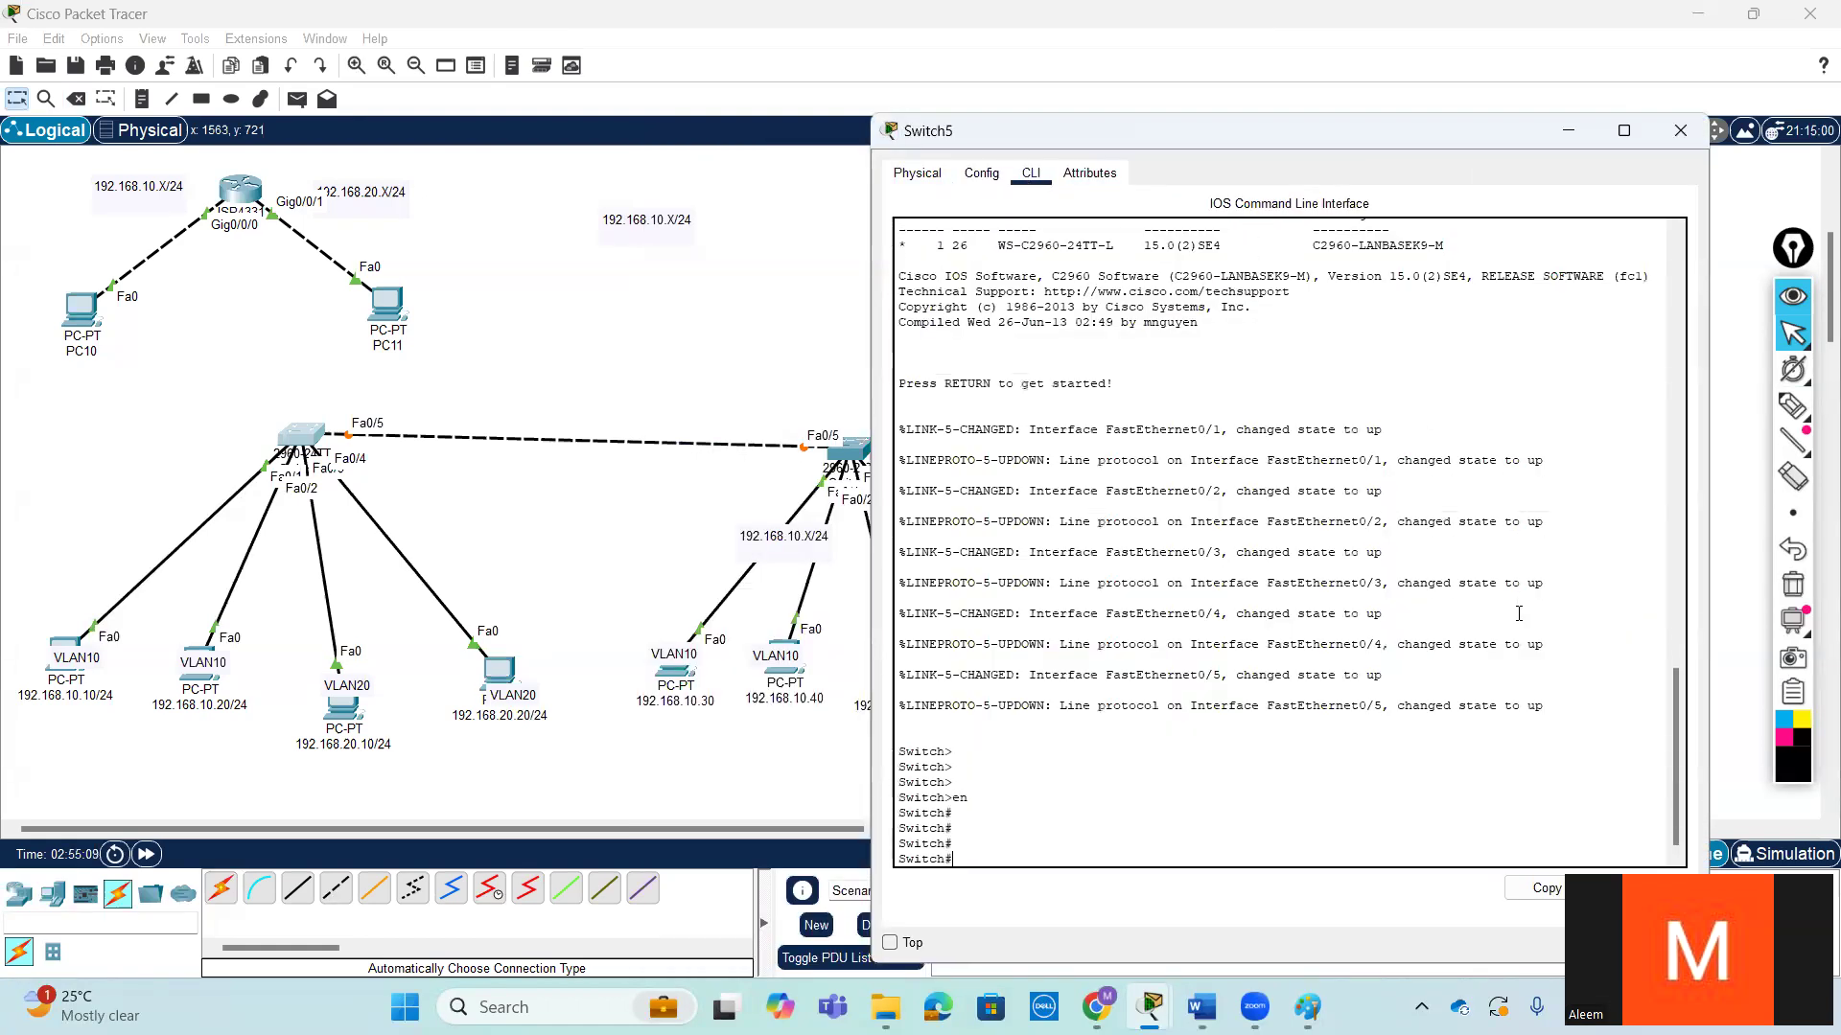
- Enter global configuration mode on the new switch
{"action": "type", "text": "conf t"}
{"action": "key", "text": "Return"}
{"action": "key", "text": "Return"}
{"action": "key", "text": "Return"}
- Create VLAN 10 named HR on the new switch and exit back to global configuration
{"action": "type", "text": "vl"}
{"action": "key", "text": "Tab"}
{"action": "type", "text": "10"}
{"action": "key", "text": "Return"}
{"action": "key", "text": "Return"}
{"action": "type", "text": "na"}
{"action": "key", "text": "Tab"}
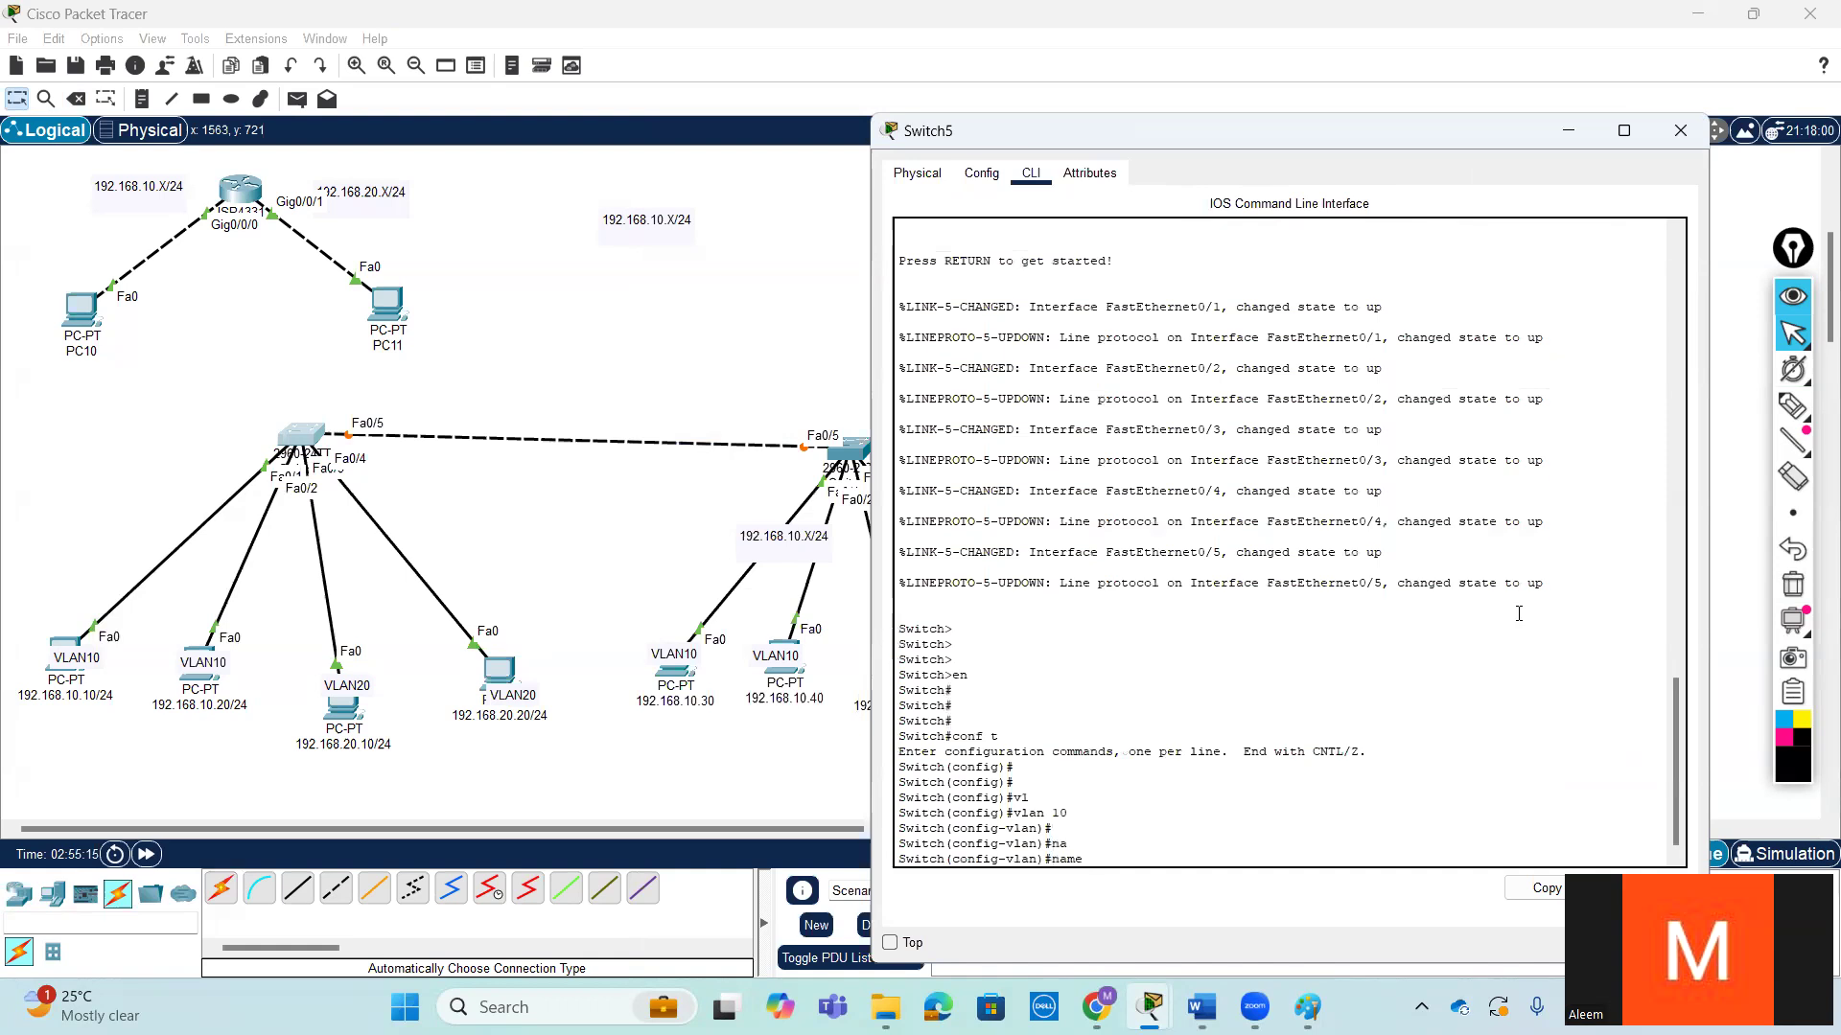
{"action": "key", "text": "Return"}
{"action": "key", "text": "Return"}
{"action": "key", "text": "Return"}
{"action": "type", "text": "ex"}
{"action": "key", "text": "Return"}
{"action": "key", "text": "Return"}
{"action": "key", "text": "Return"}
- Create VLAN 20 named AC on the new switch and exit back to global configuration
{"action": "type", "text": "v"}
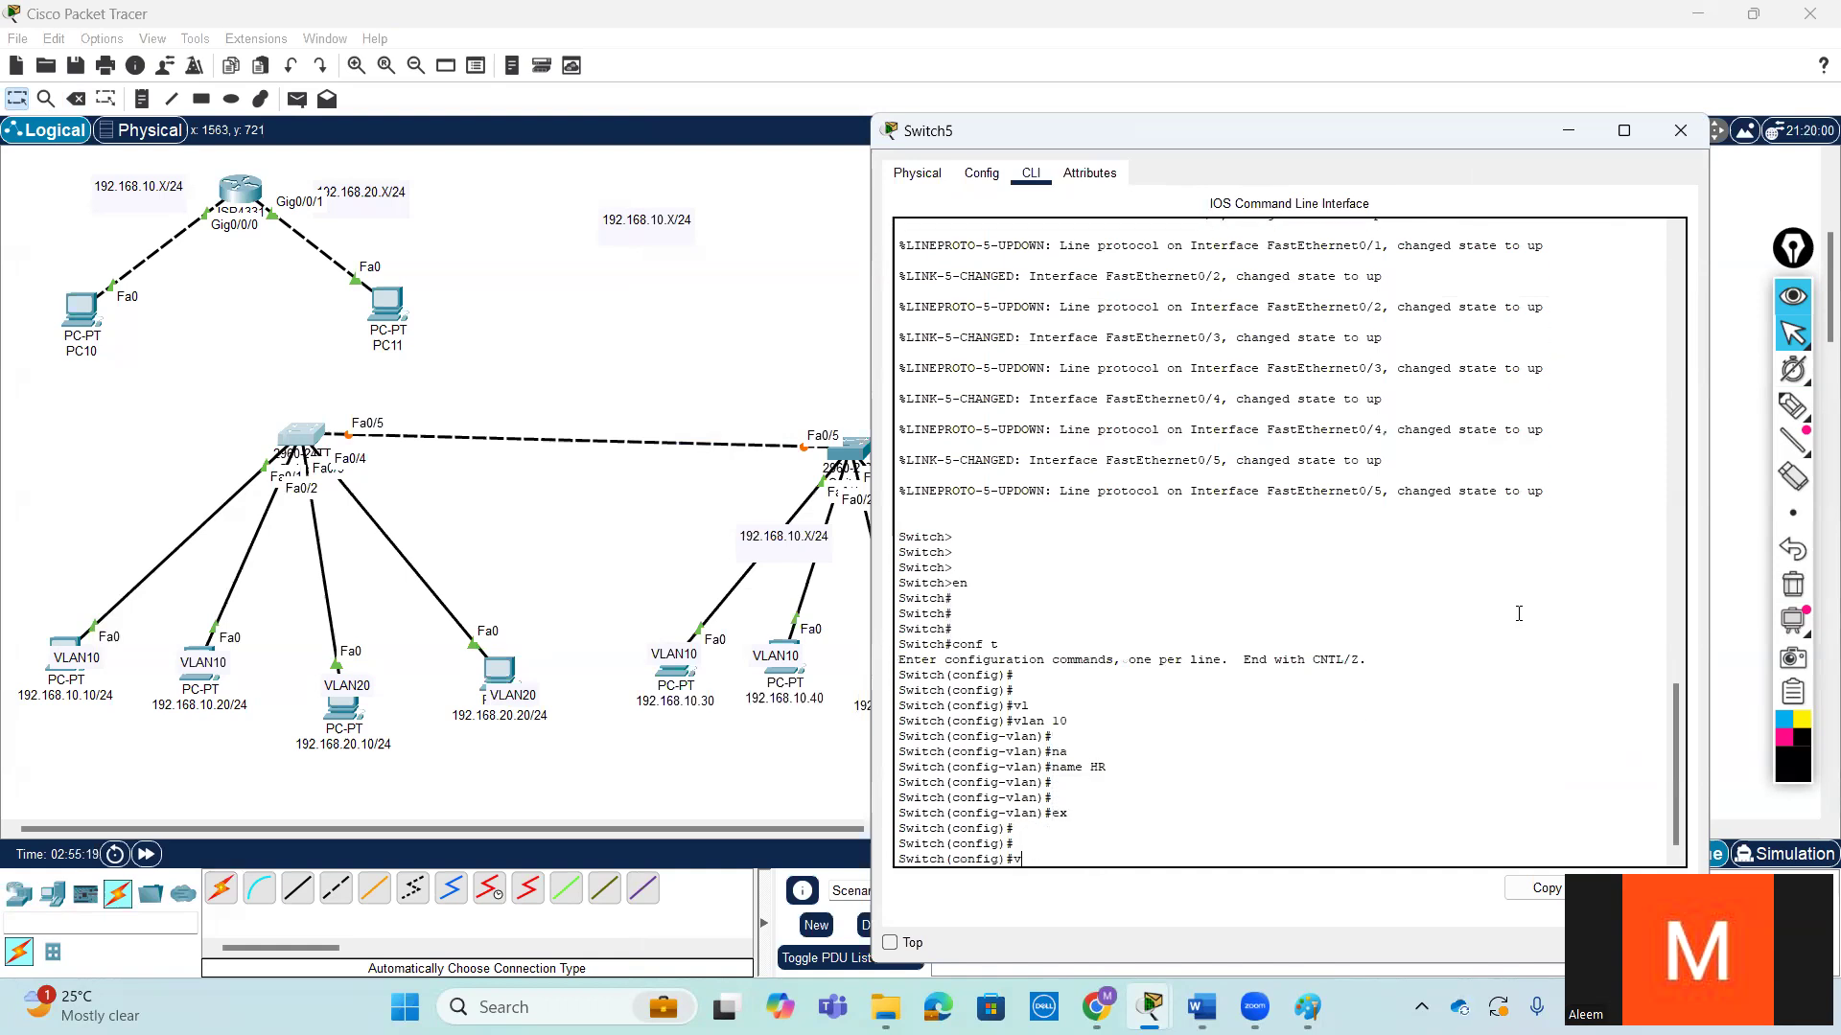
{"action": "type", "text": "lan 2"}
{"action": "key", "text": "Tab"}
{"action": "type", "text": "20"}
{"action": "key", "text": "Return"}
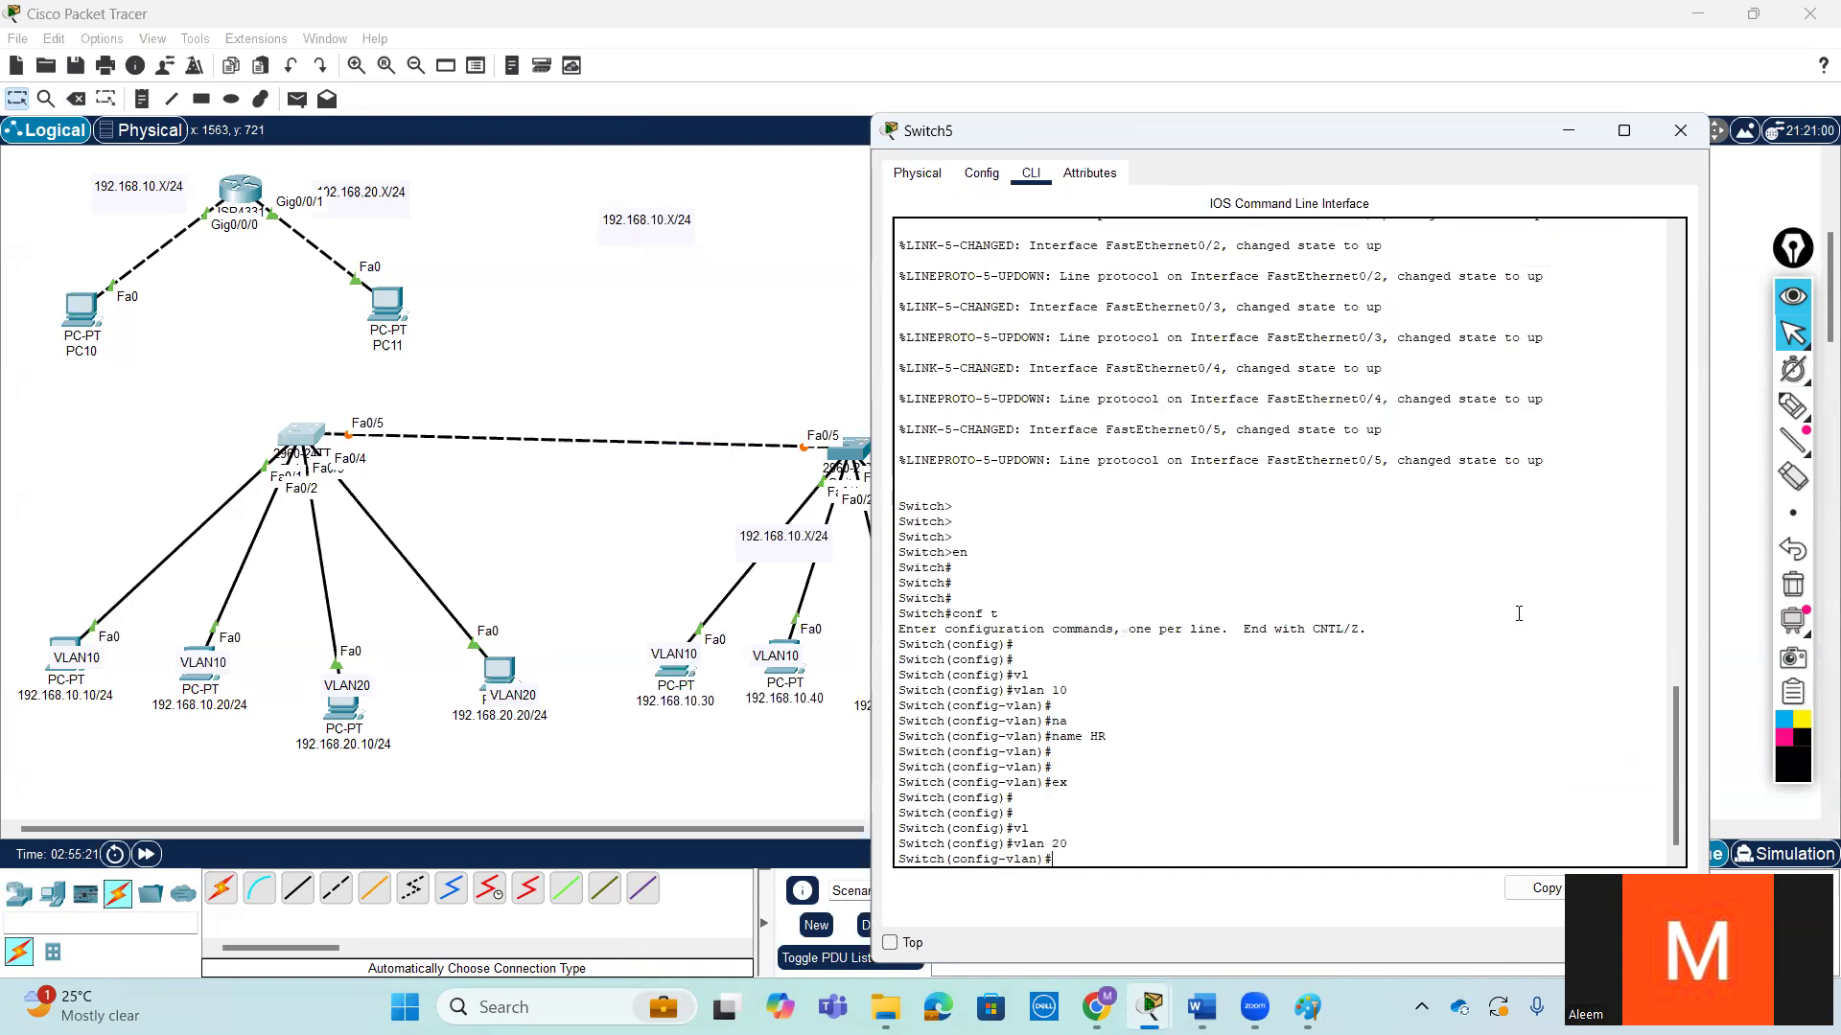
{"action": "type", "text": "name AC"}
{"action": "key", "text": "Tab"}
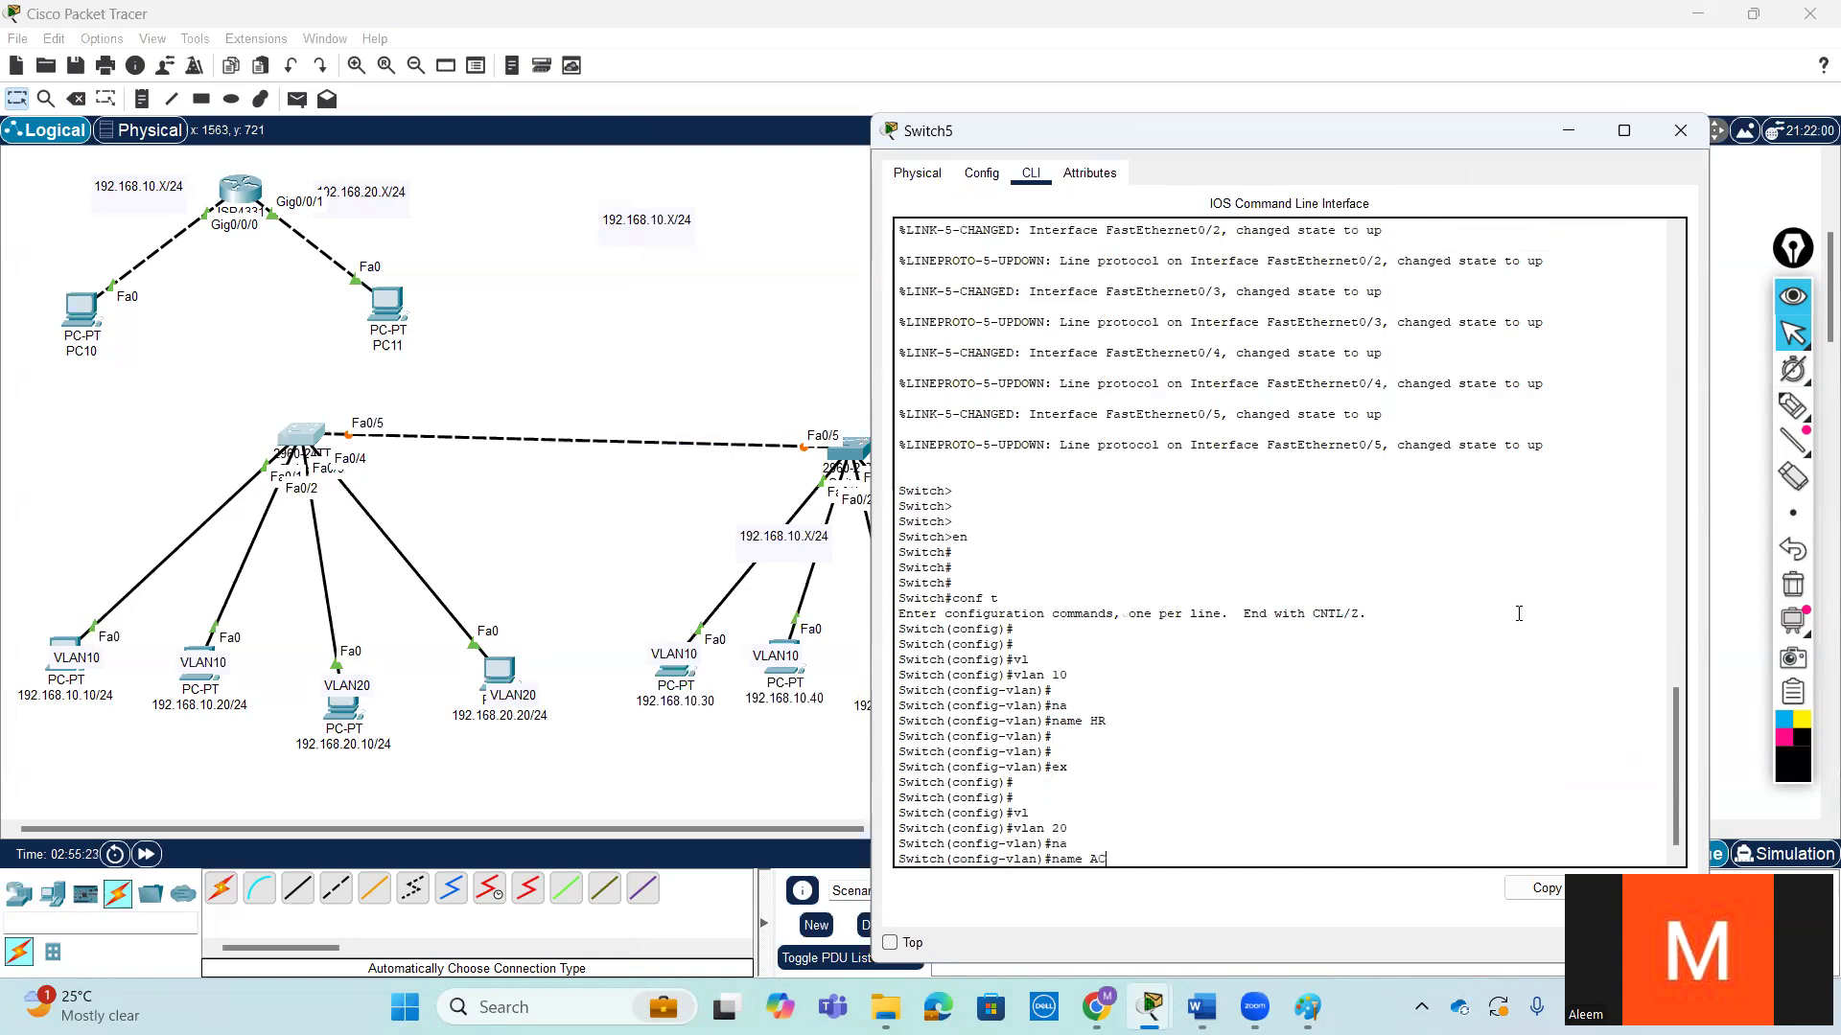
{"action": "key", "text": "Return"}
{"action": "key", "text": "Return"}
{"action": "key", "text": "Return"}
{"action": "key", "text": "Return"}
{"action": "key", "text": "Return"}
{"action": "key", "text": "Return"}
{"action": "key", "text": "Return"}
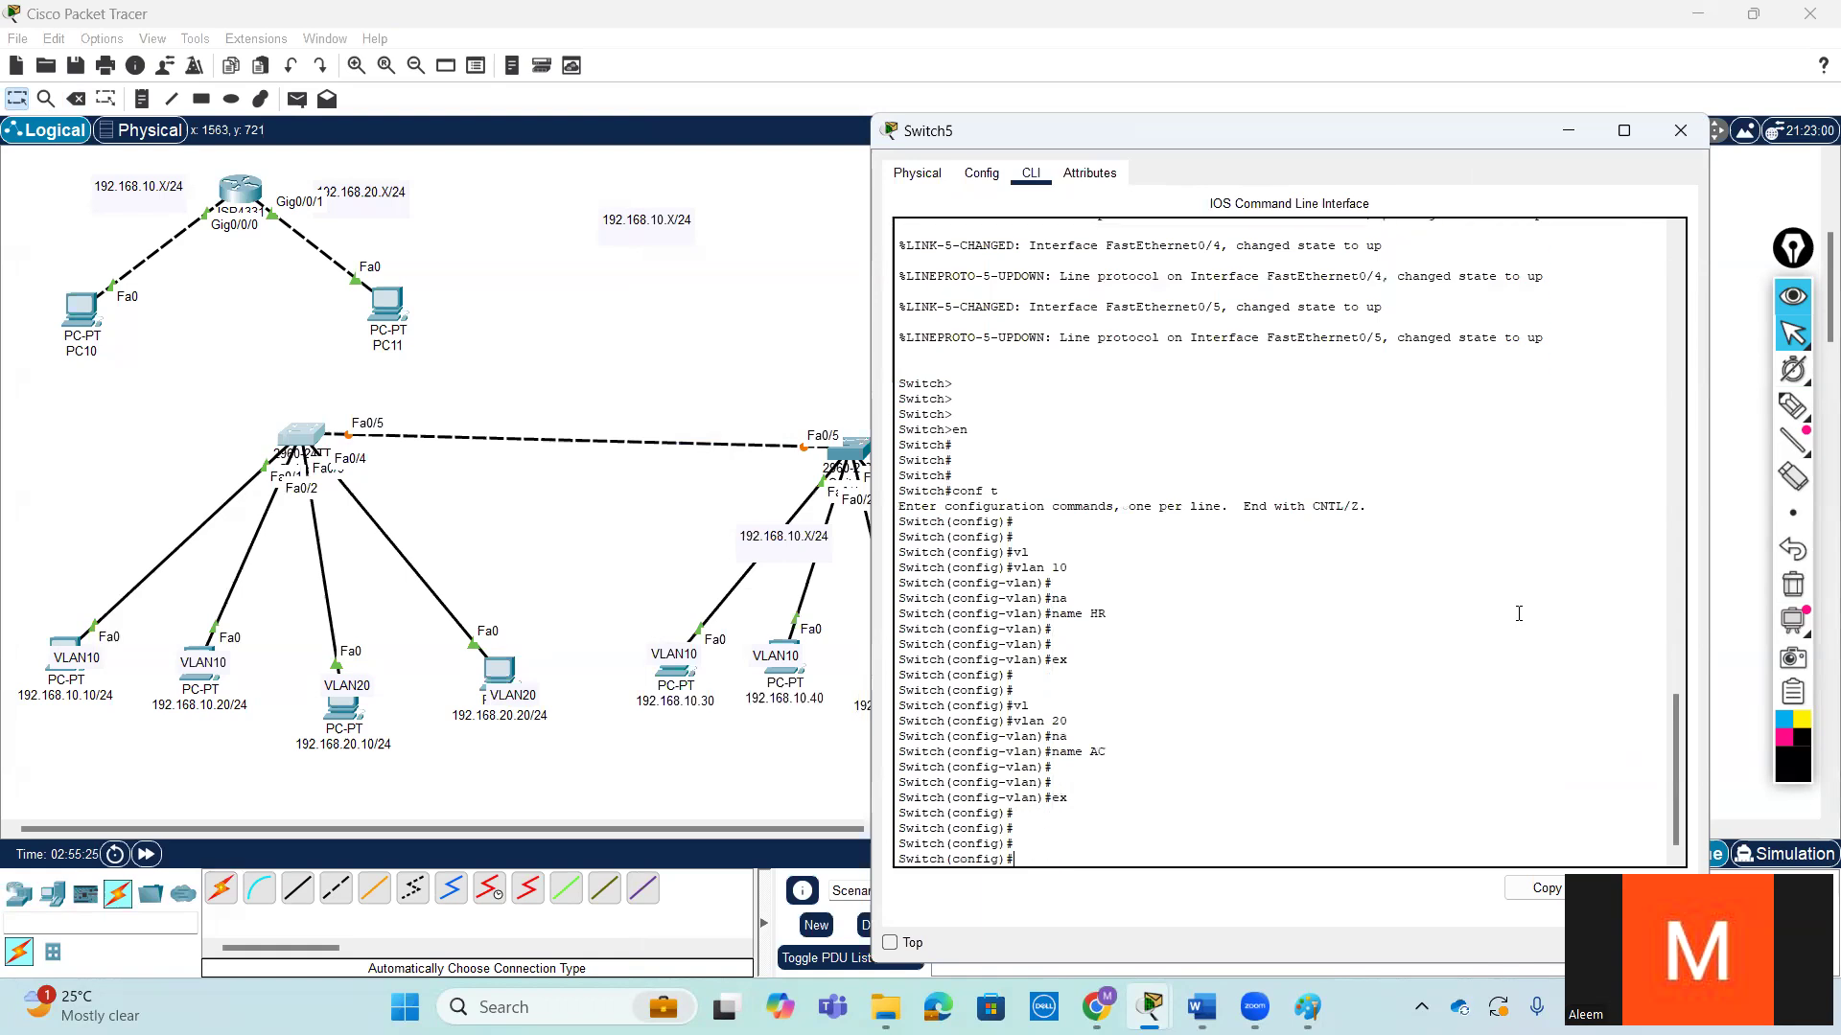
- Try to select the interface range 0/1-2 without giving an interface type
{"action": "type", "text": "int"}
{"action": "key", "text": "Tab"}
{"action": "type", "text": "f"}
{"action": "key", "text": "Tab"}
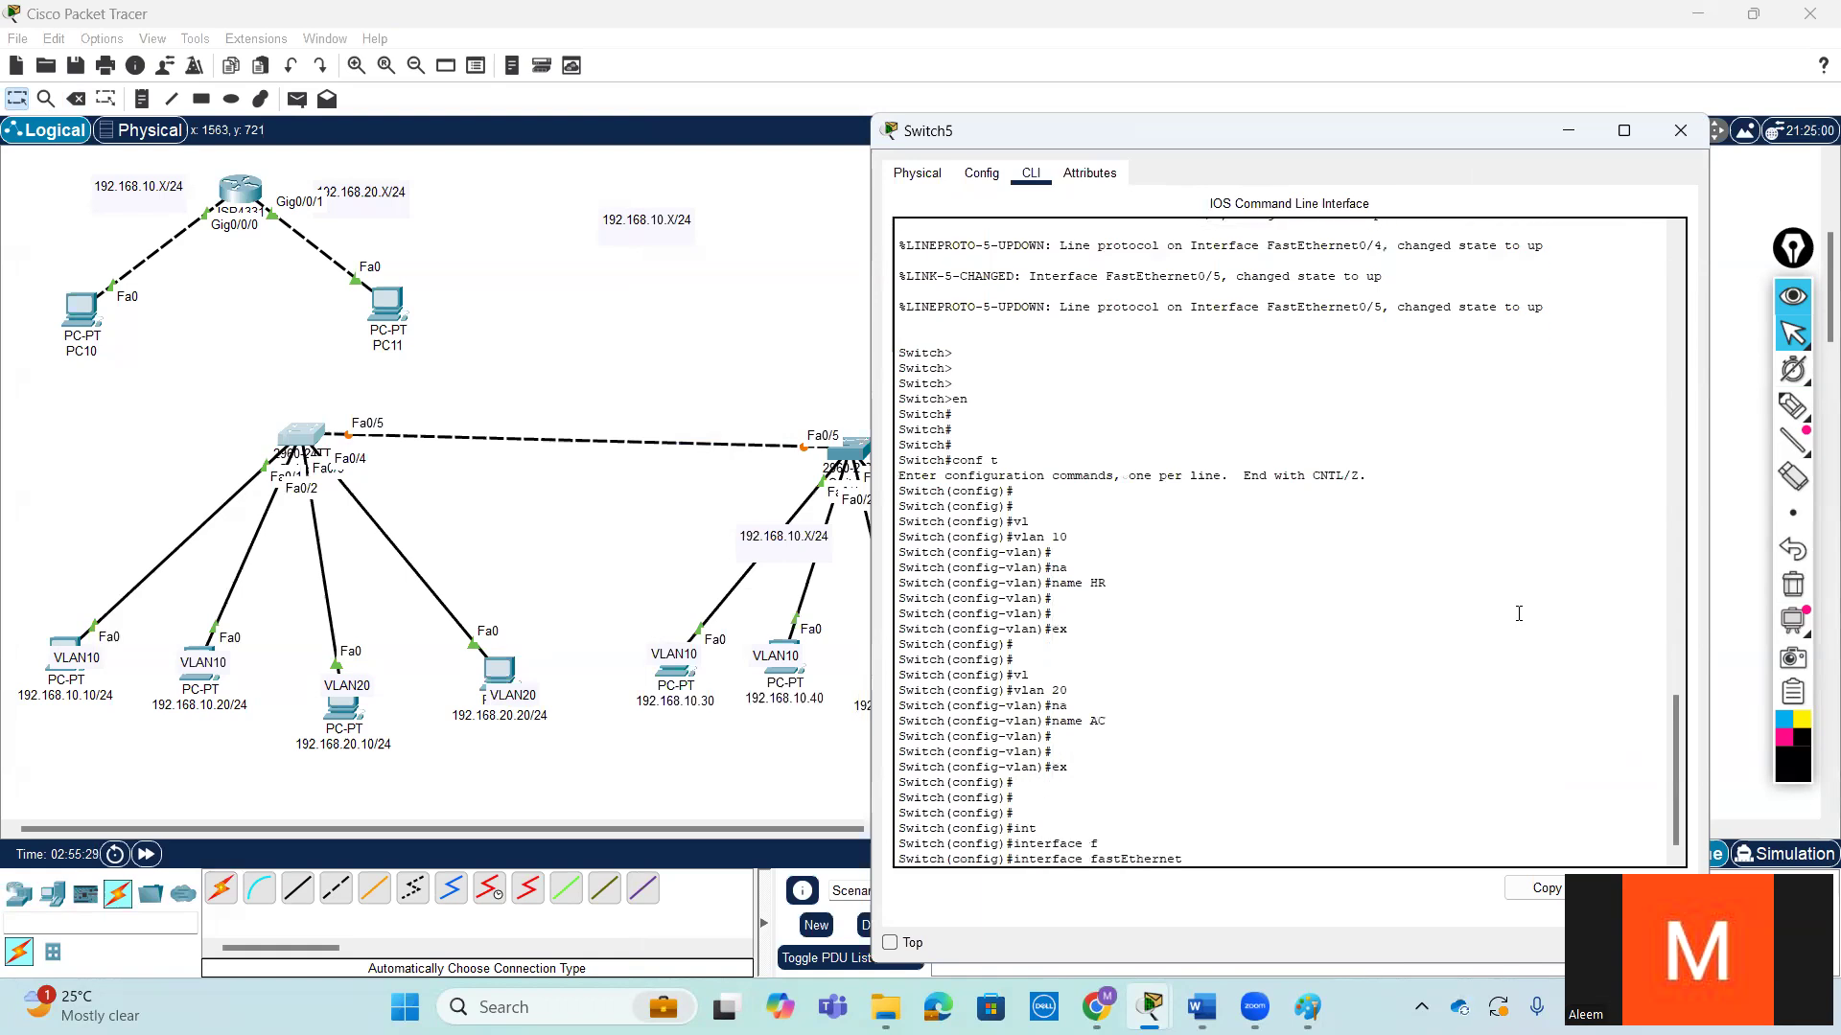
{"action": "key", "text": "BackSpace"}
{"action": "key", "text": "BackSpace"}
{"action": "key", "text": "BackSpace"}
{"action": "key", "text": "BackSpace"}
{"action": "key", "text": "BackSpace"}
{"action": "key", "text": "BackSpace"}
{"action": "key", "text": "BackSpace"}
{"action": "key", "text": "BackSpace"}
{"action": "key", "text": "BackSpace"}
{"action": "key", "text": "BackSpace"}
{"action": "key", "text": "BackSpace"}
{"action": "key", "text": "BackSpace"}
{"action": "type", "text": "r"}
{"action": "key", "text": "Tab"}
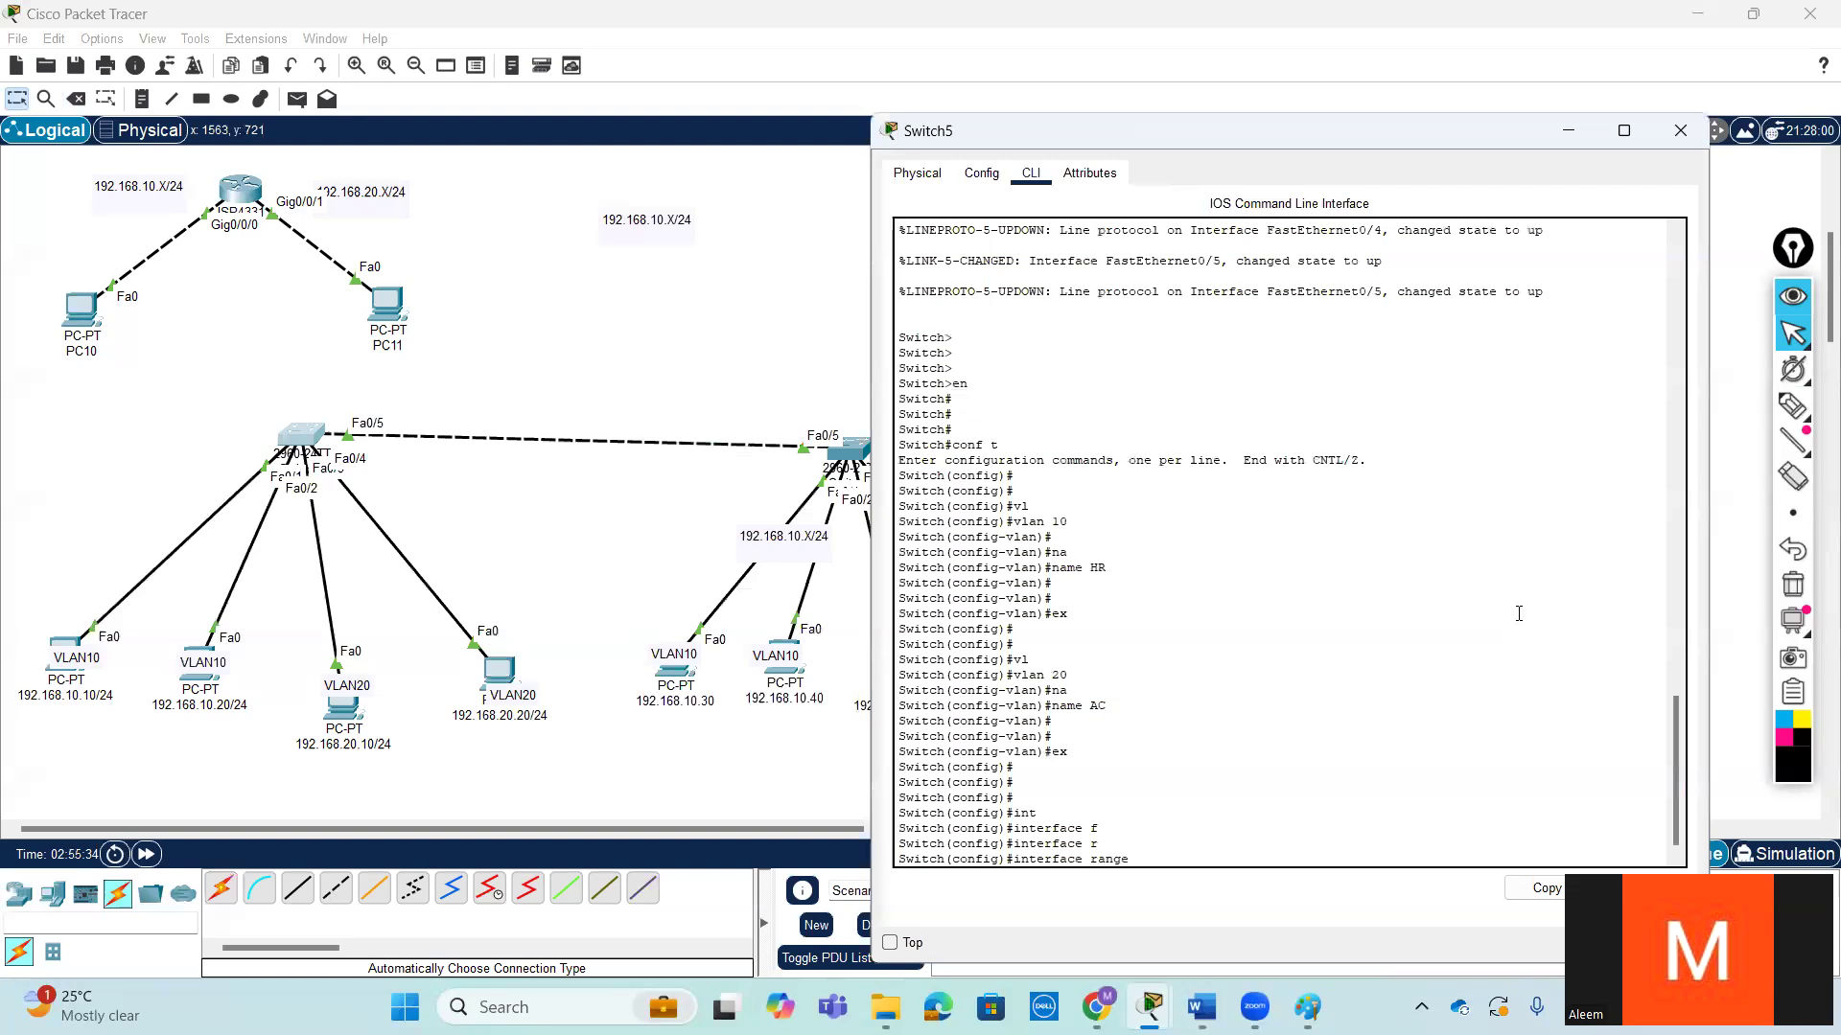
{"action": "type", "text": "0/1-2"}
{"action": "key", "text": "Return"}
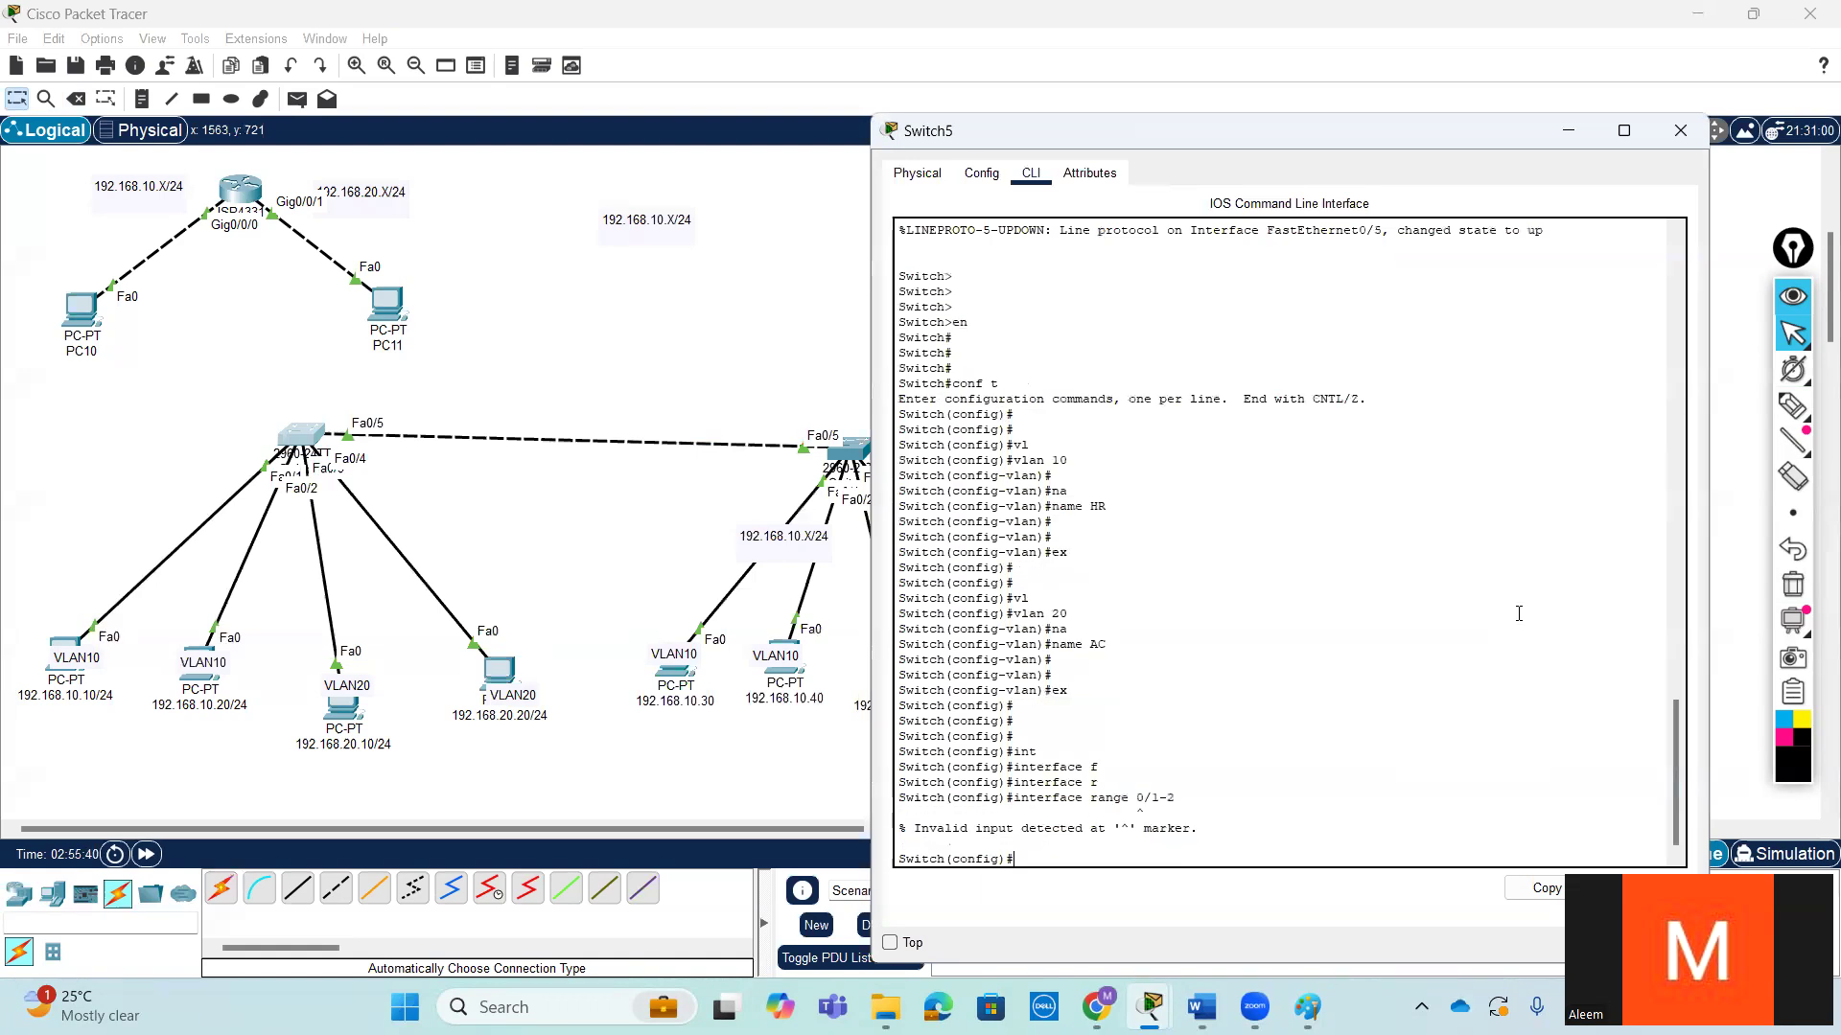
- Enter interface range configuration for fa0/1-2 on the new switch
{"action": "key", "text": "Up"}
{"action": "type", "text": "fa"}
{"action": "key", "text": "Return"}
{"action": "key", "text": "Return"}
{"action": "key", "text": "Return"}
{"action": "key", "text": "Return"}
{"action": "key", "text": "Return"}
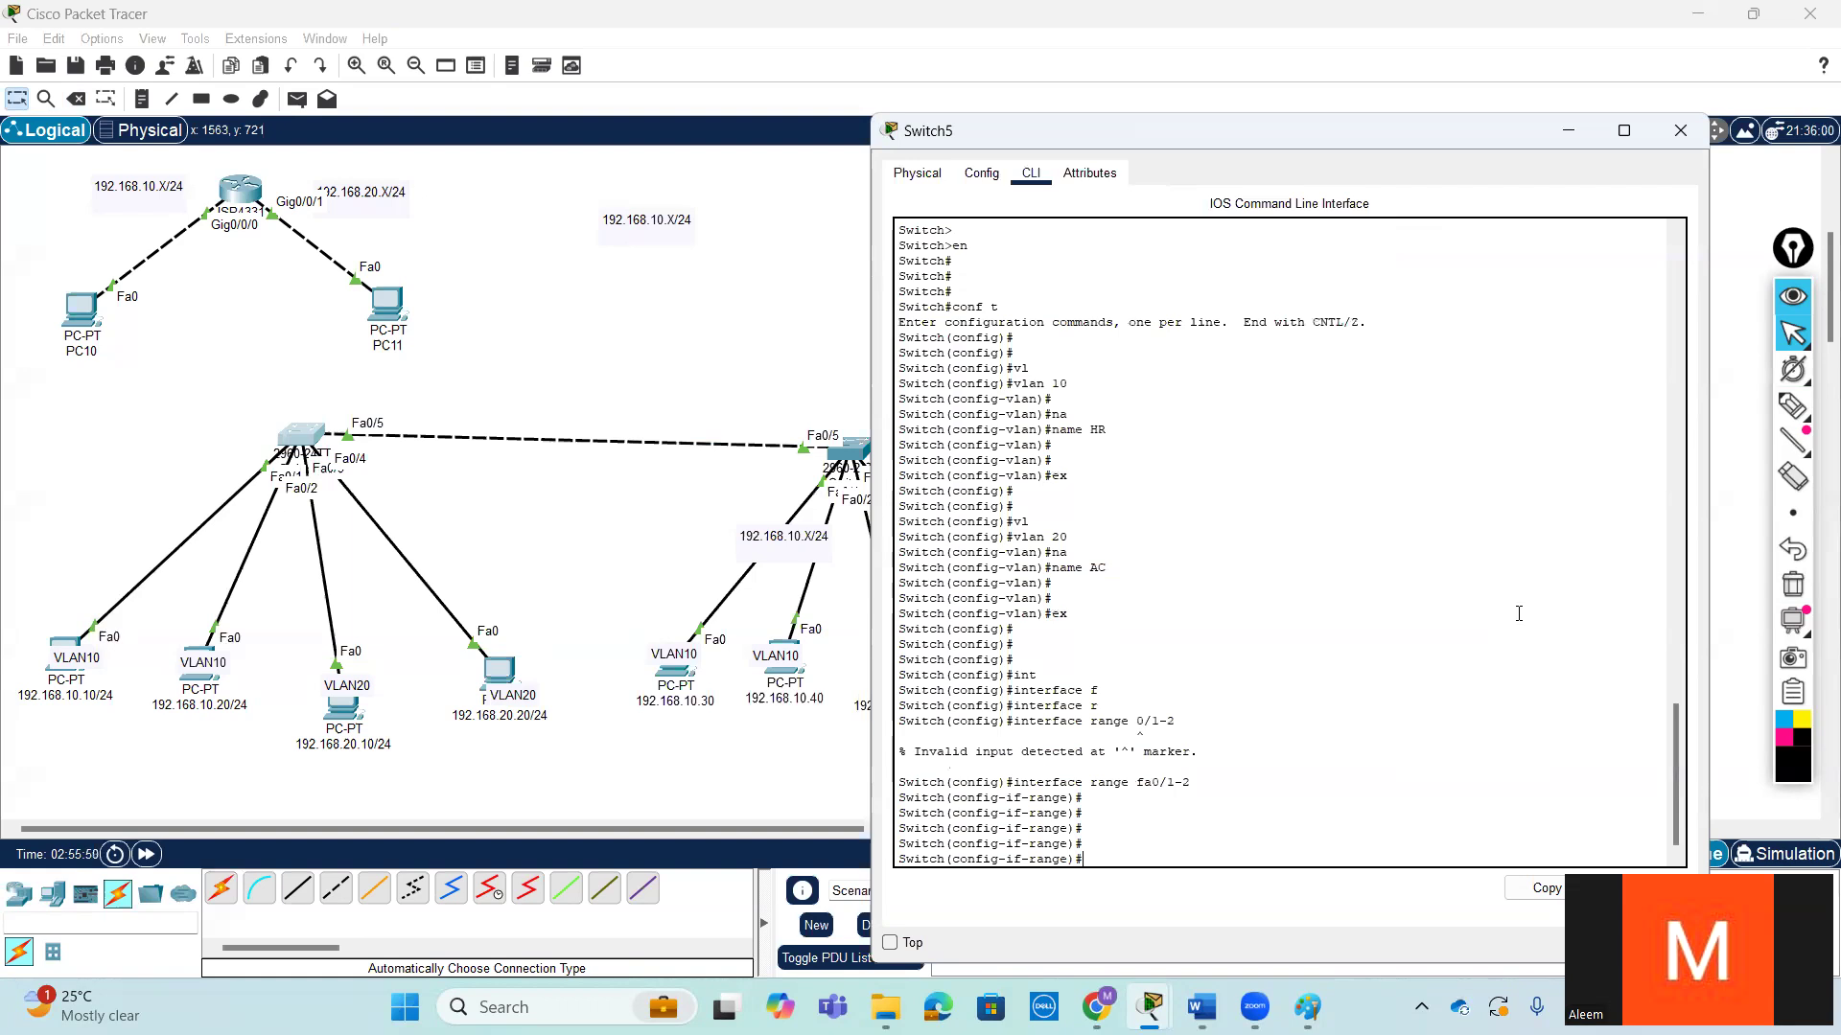
- Set the fa0/1-2 ports on Switch5 to switchport access mode
{"action": "key", "text": "Tab"}
{"action": "type", "text": "m"}
{"action": "key", "text": "Tab"}
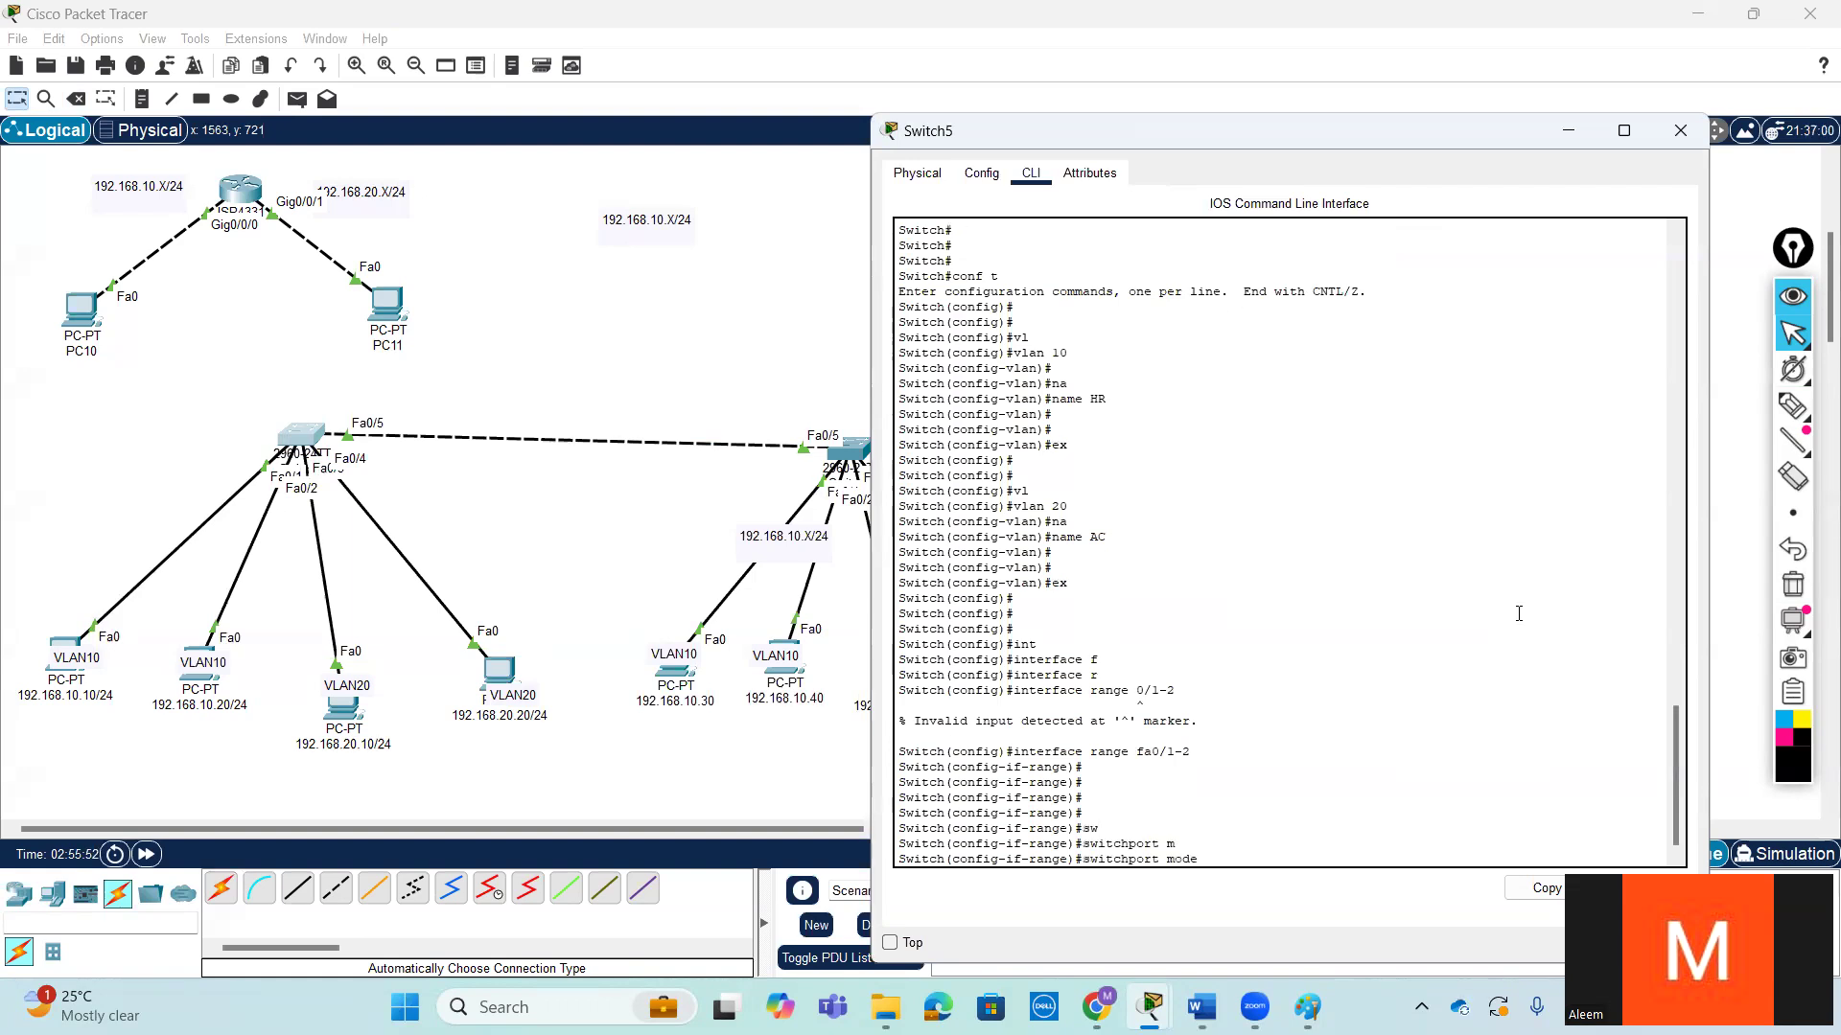
{"action": "type", "text": "ac"}
{"action": "key", "text": "Tab"}
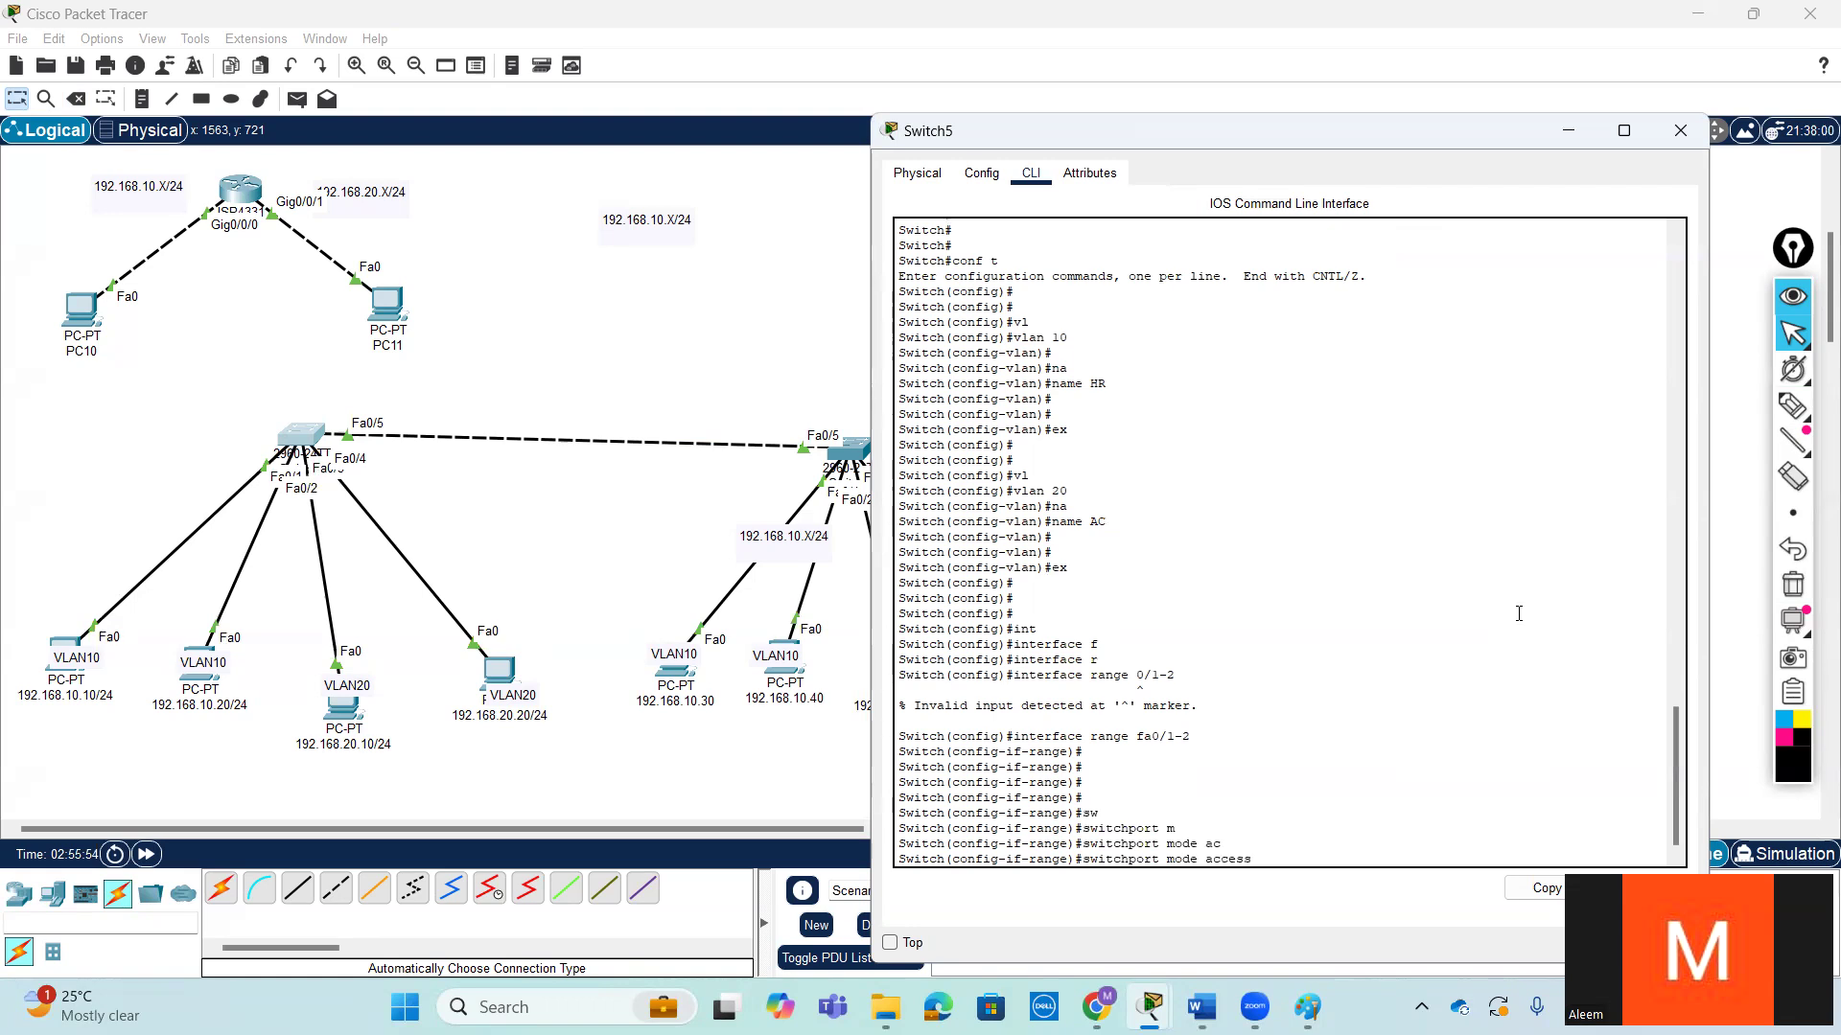
{"action": "key", "text": "Return"}
{"action": "key", "text": "Return"}
- Assign Switch5's fa0/1-2 ports to access VLAN 10 and exit to global configuration
{"action": "type", "text": "sw"}
{"action": "key", "text": "Tab"}
{"action": "type", "text": "ac"}
{"action": "key", "text": "Tab"}
{"action": "type", "text": "v"}
{"action": "key", "text": "Tab"}
{"action": "type", "text": "10"}
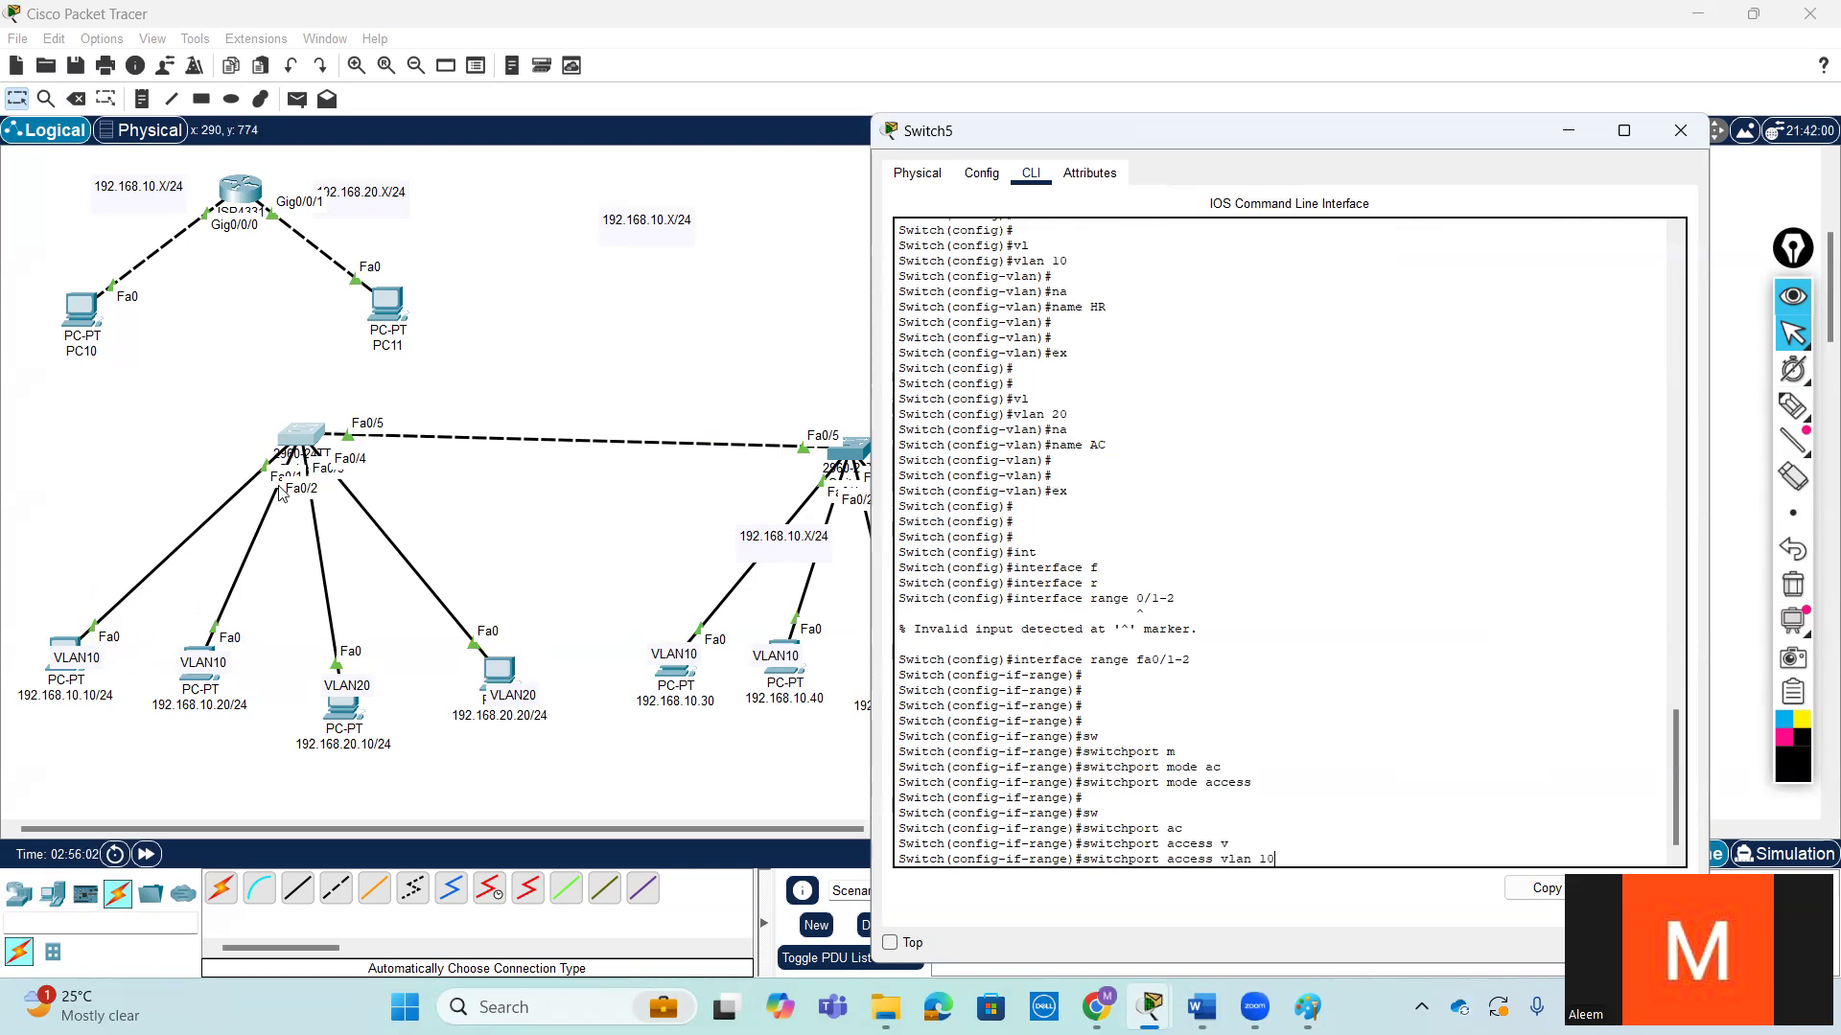
{"action": "key", "text": "Return"}
{"action": "key", "text": "Return"}
{"action": "key", "text": "Return"}
{"action": "type", "text": "ex"}
{"action": "key", "text": "Return"}
{"action": "key", "text": "Return"}
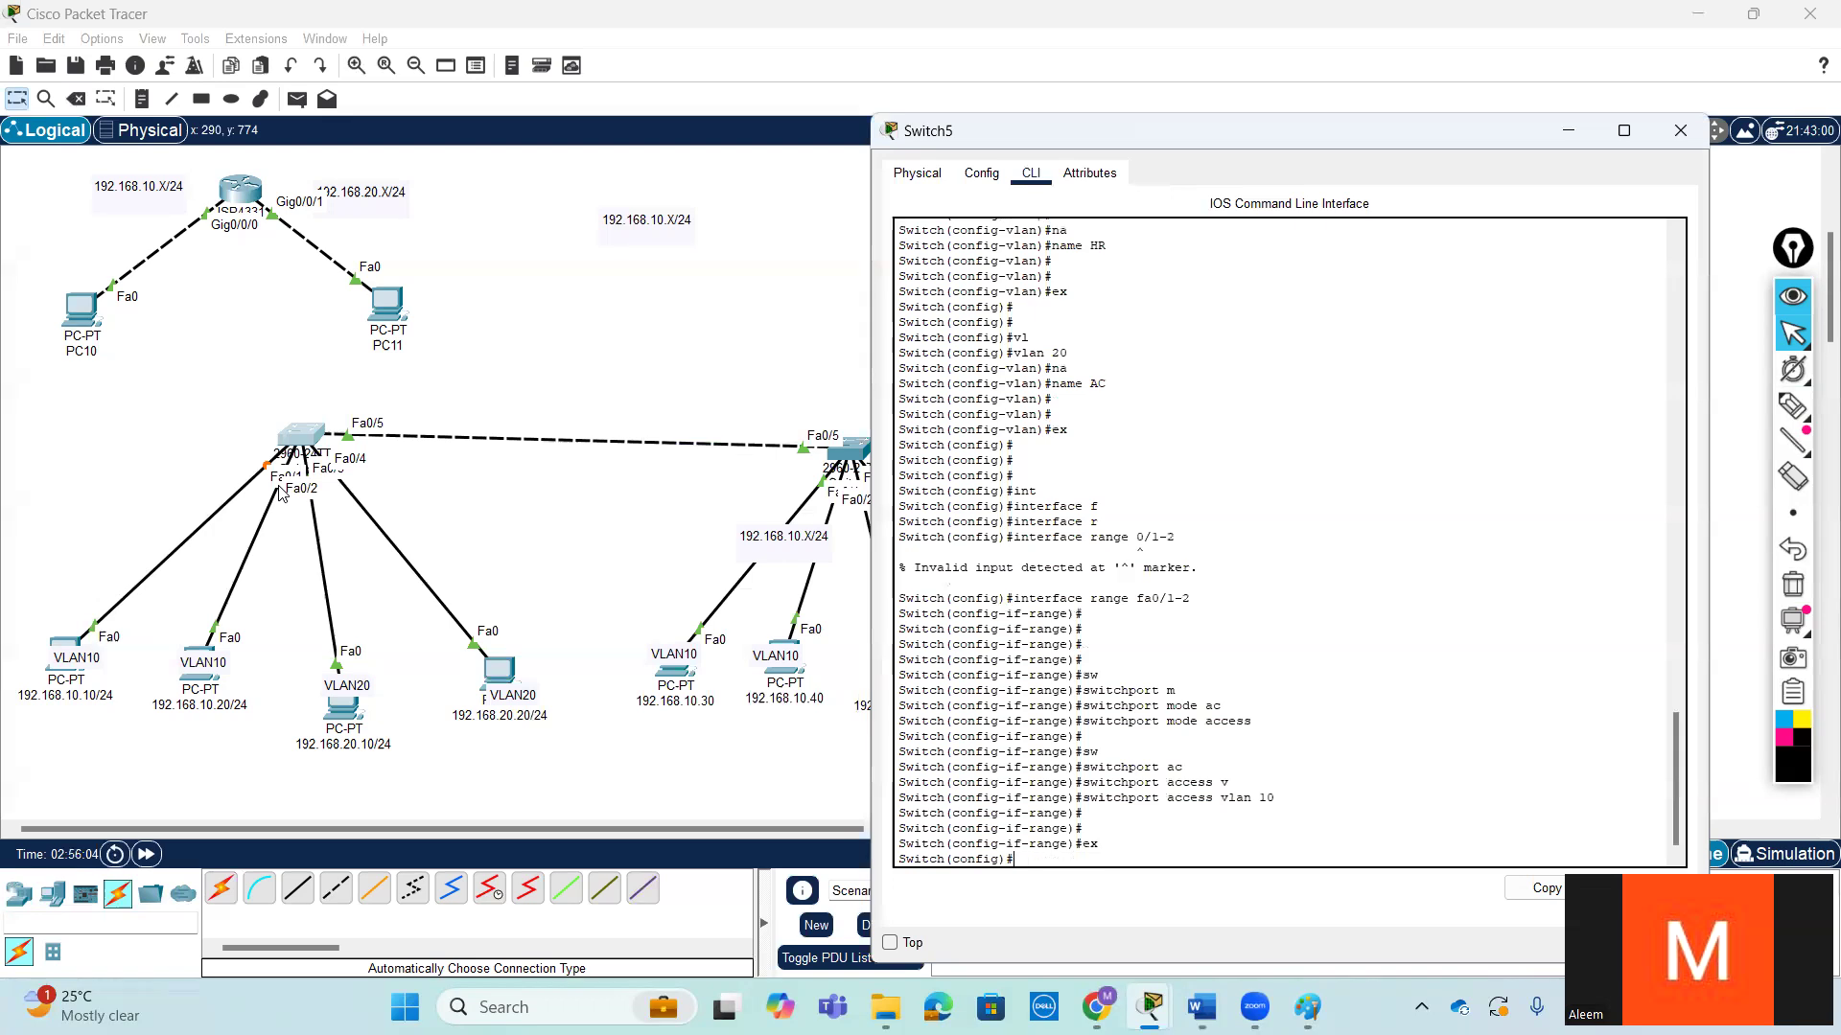
- Enter interface range configuration for fastEthernet 0/3-4 on Switch5
{"action": "type", "text": "in"}
{"action": "key", "text": "Tab"}
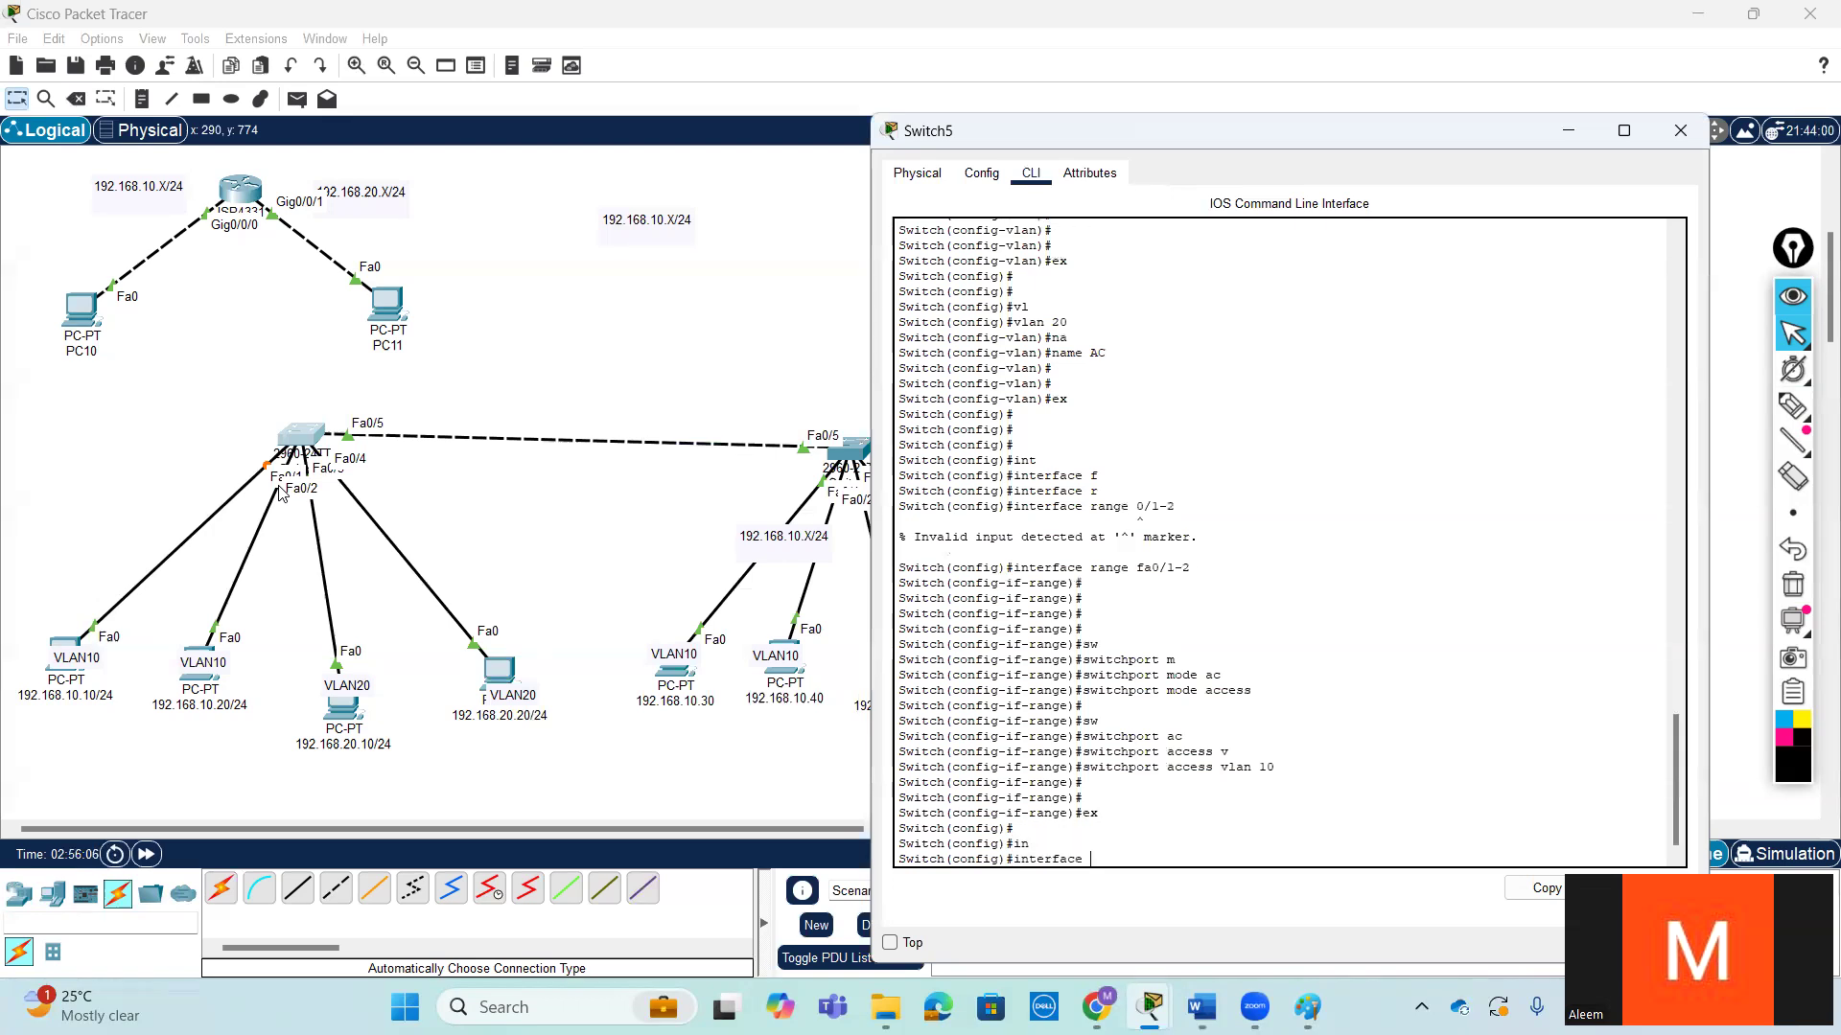
{"action": "type", "text": "r"}
{"action": "key", "text": "Tab"}
{"action": "type", "text": "f"}
{"action": "key", "text": "Tab"}
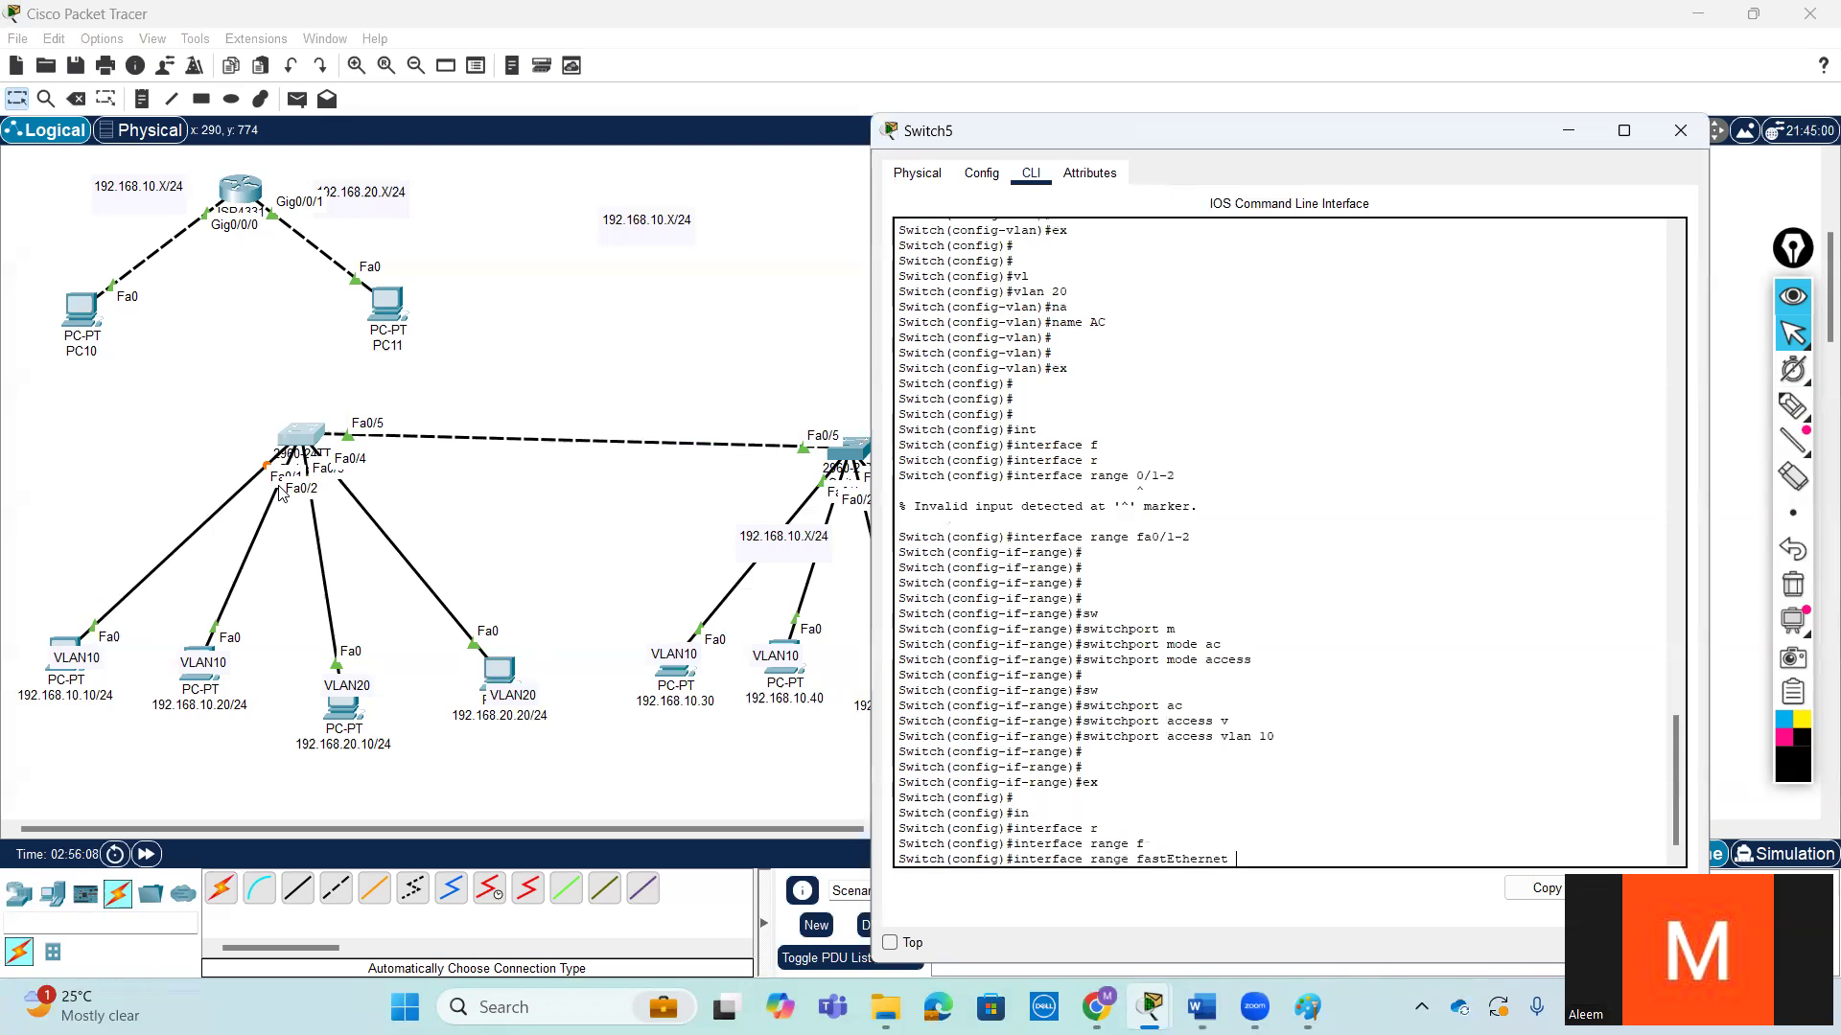
{"action": "type", "text": "0/3-4"}
{"action": "key", "text": "Return"}
{"action": "key", "text": "Return"}
{"action": "key", "text": "Return"}
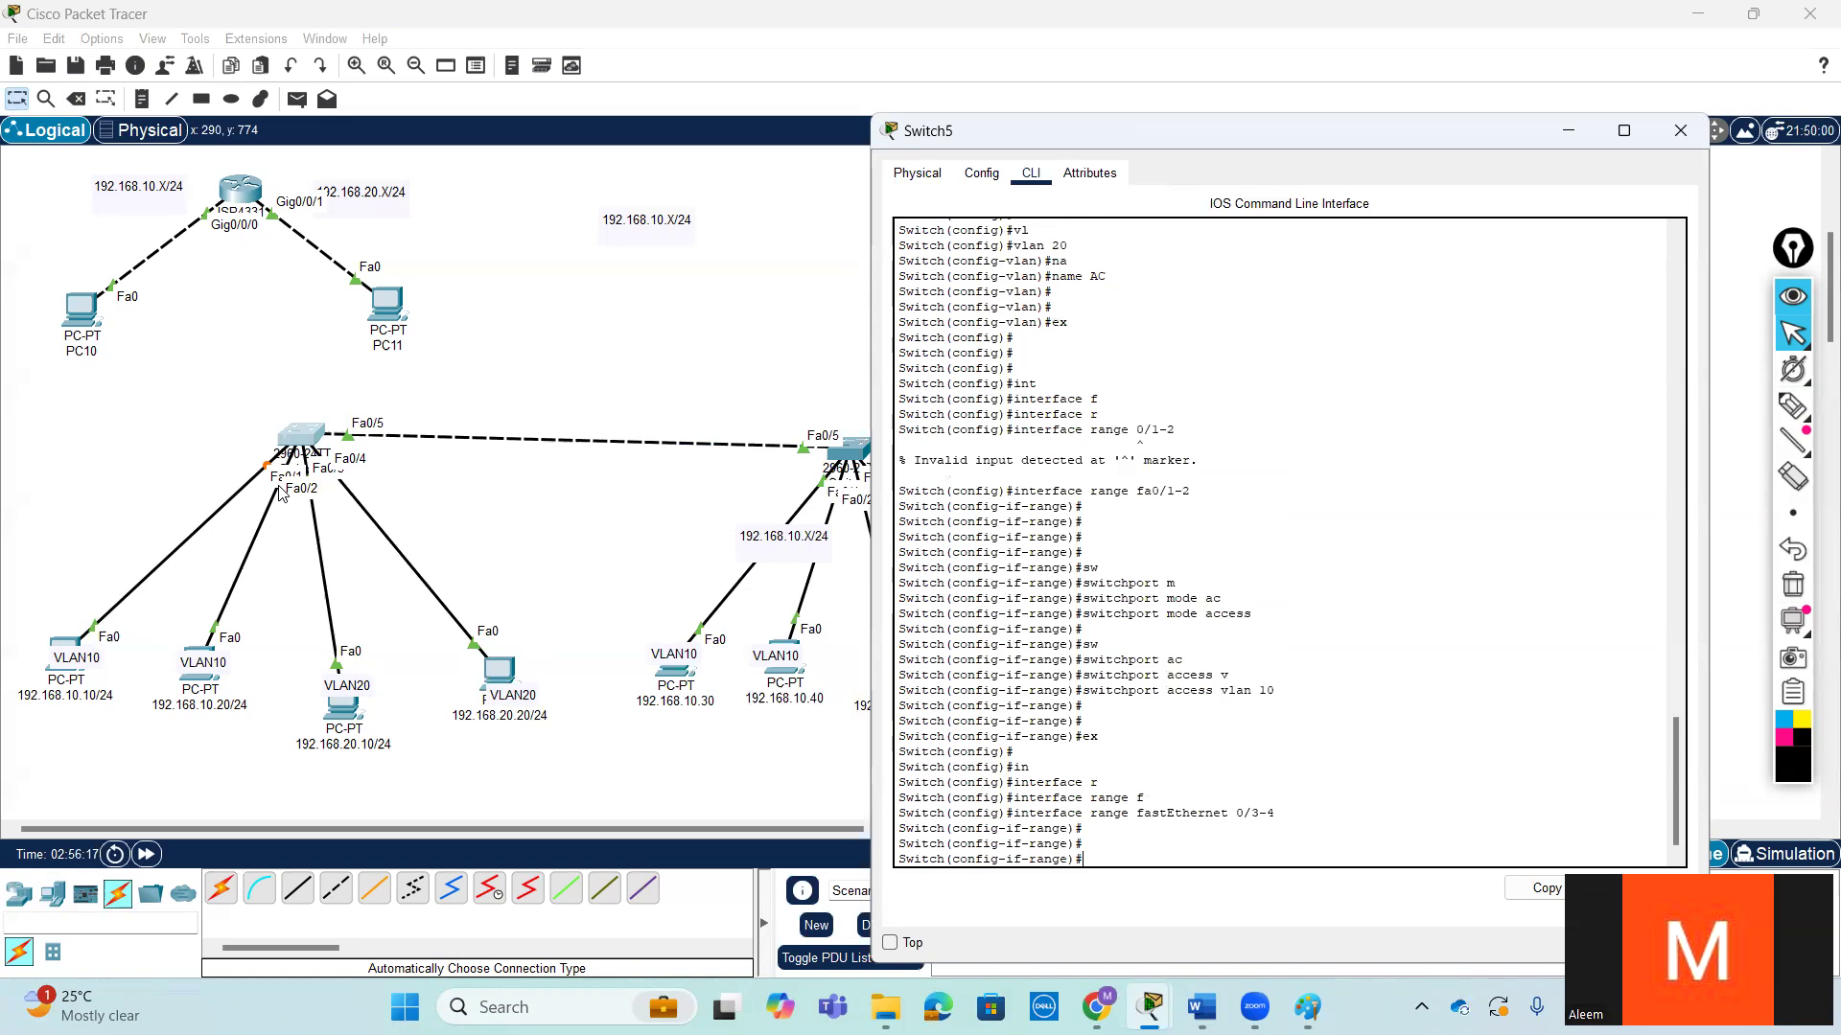
- Assign Switch5's fastEthernet 0/3-4 ports to access VLAN 20
{"action": "type", "text": "sw"}
{"action": "key", "text": "Tab"}
{"action": "type", "text": "ac"}
{"action": "key", "text": "Tab"}
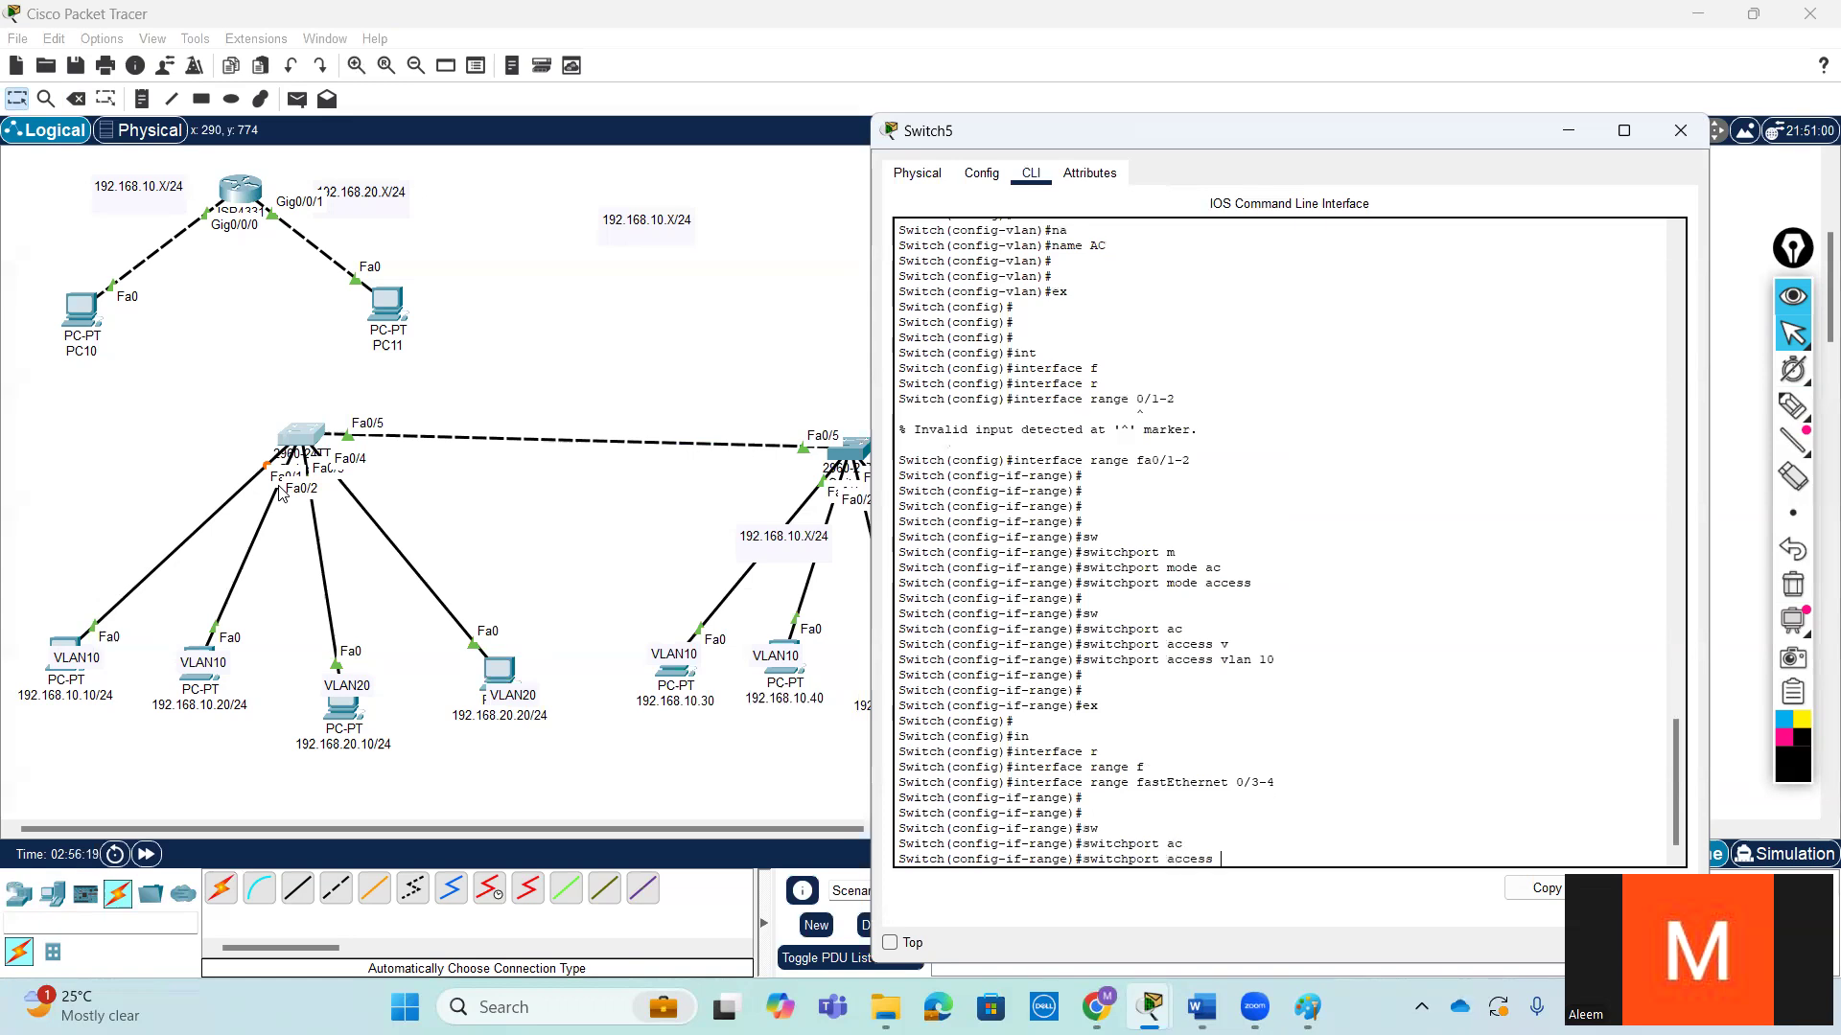
{"action": "type", "text": "v"}
{"action": "key", "text": "Tab"}
{"action": "type", "text": "20"}
{"action": "key", "text": "Return"}
{"action": "key", "text": "Return"}
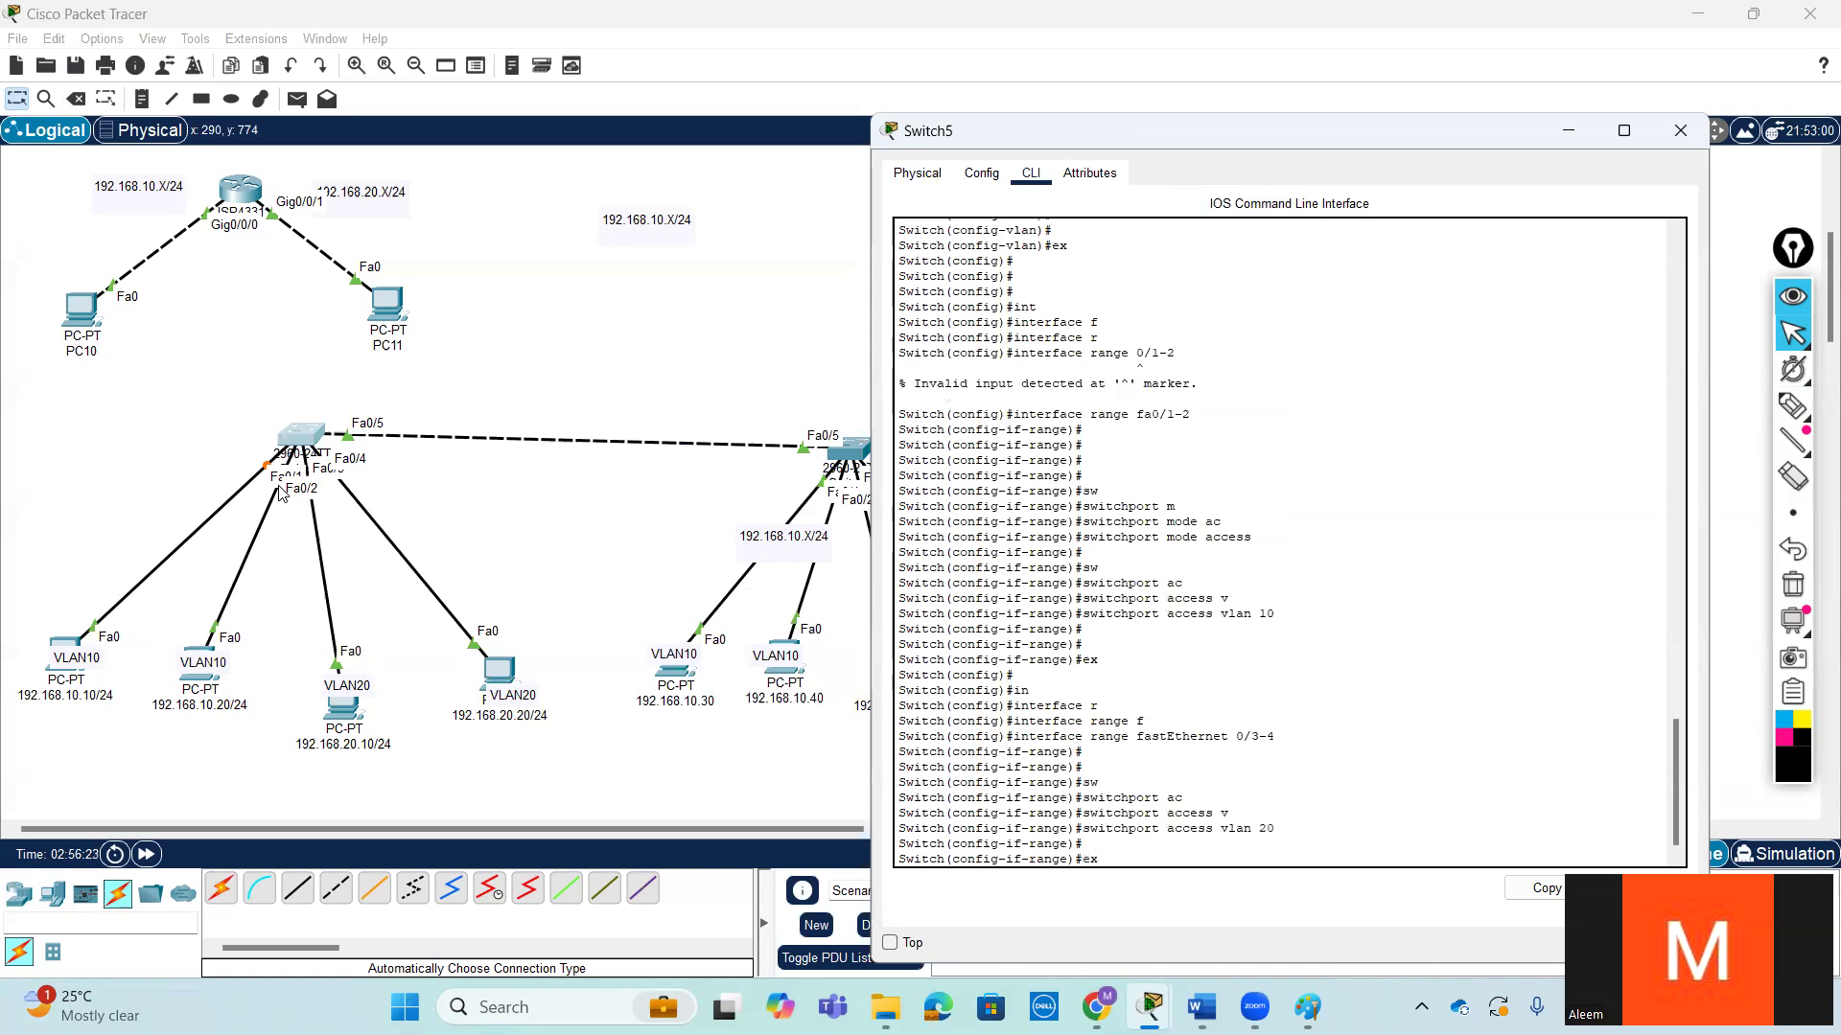
- Set Switch5's fastEthernet 0/3-4 ports to switchport access mode and exit to global configuration
{"action": "type", "text": "sw"}
{"action": "key", "text": "Tab"}
{"action": "type", "text": "a"}
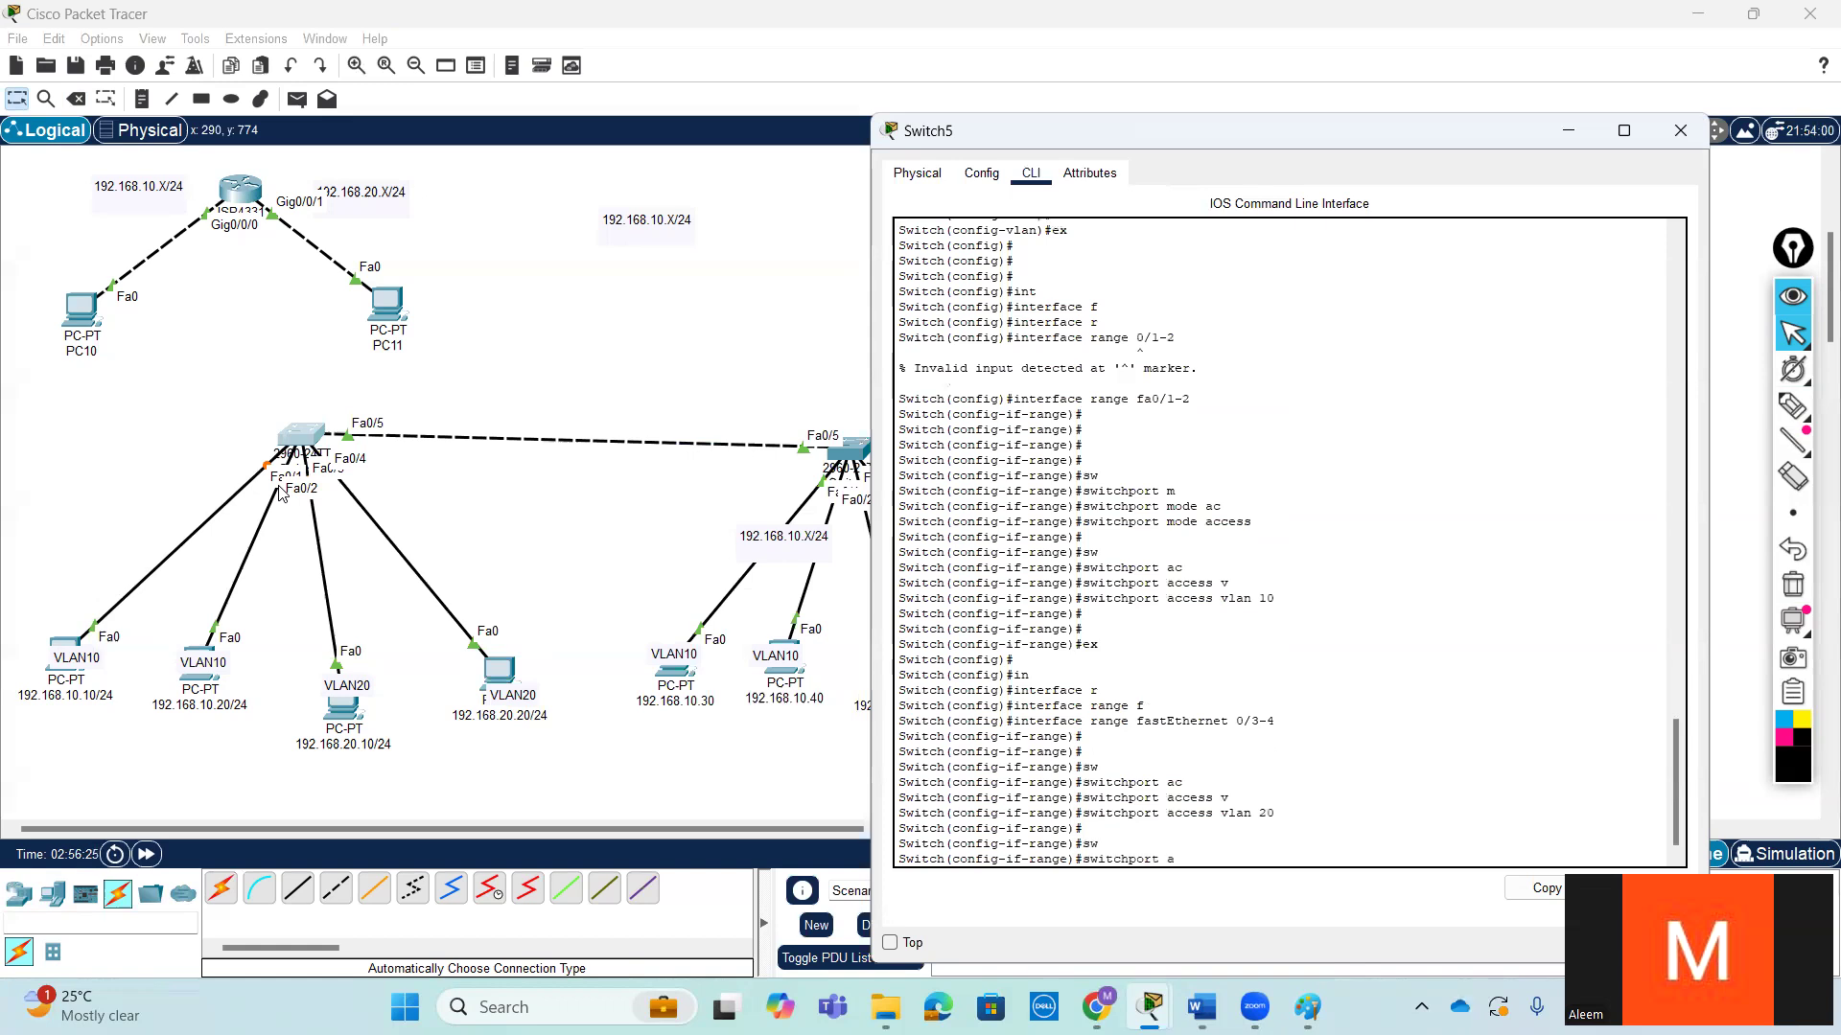
{"action": "type", "text": "c"}
{"action": "key", "text": "Tab"}
{"action": "key", "text": "BackSpace"}
{"action": "key", "text": "BackSpace"}
{"action": "type", "text": "mo"}
{"action": "key", "text": "Tab"}
{"action": "type", "text": "a"}
{"action": "key", "text": "Tab"}
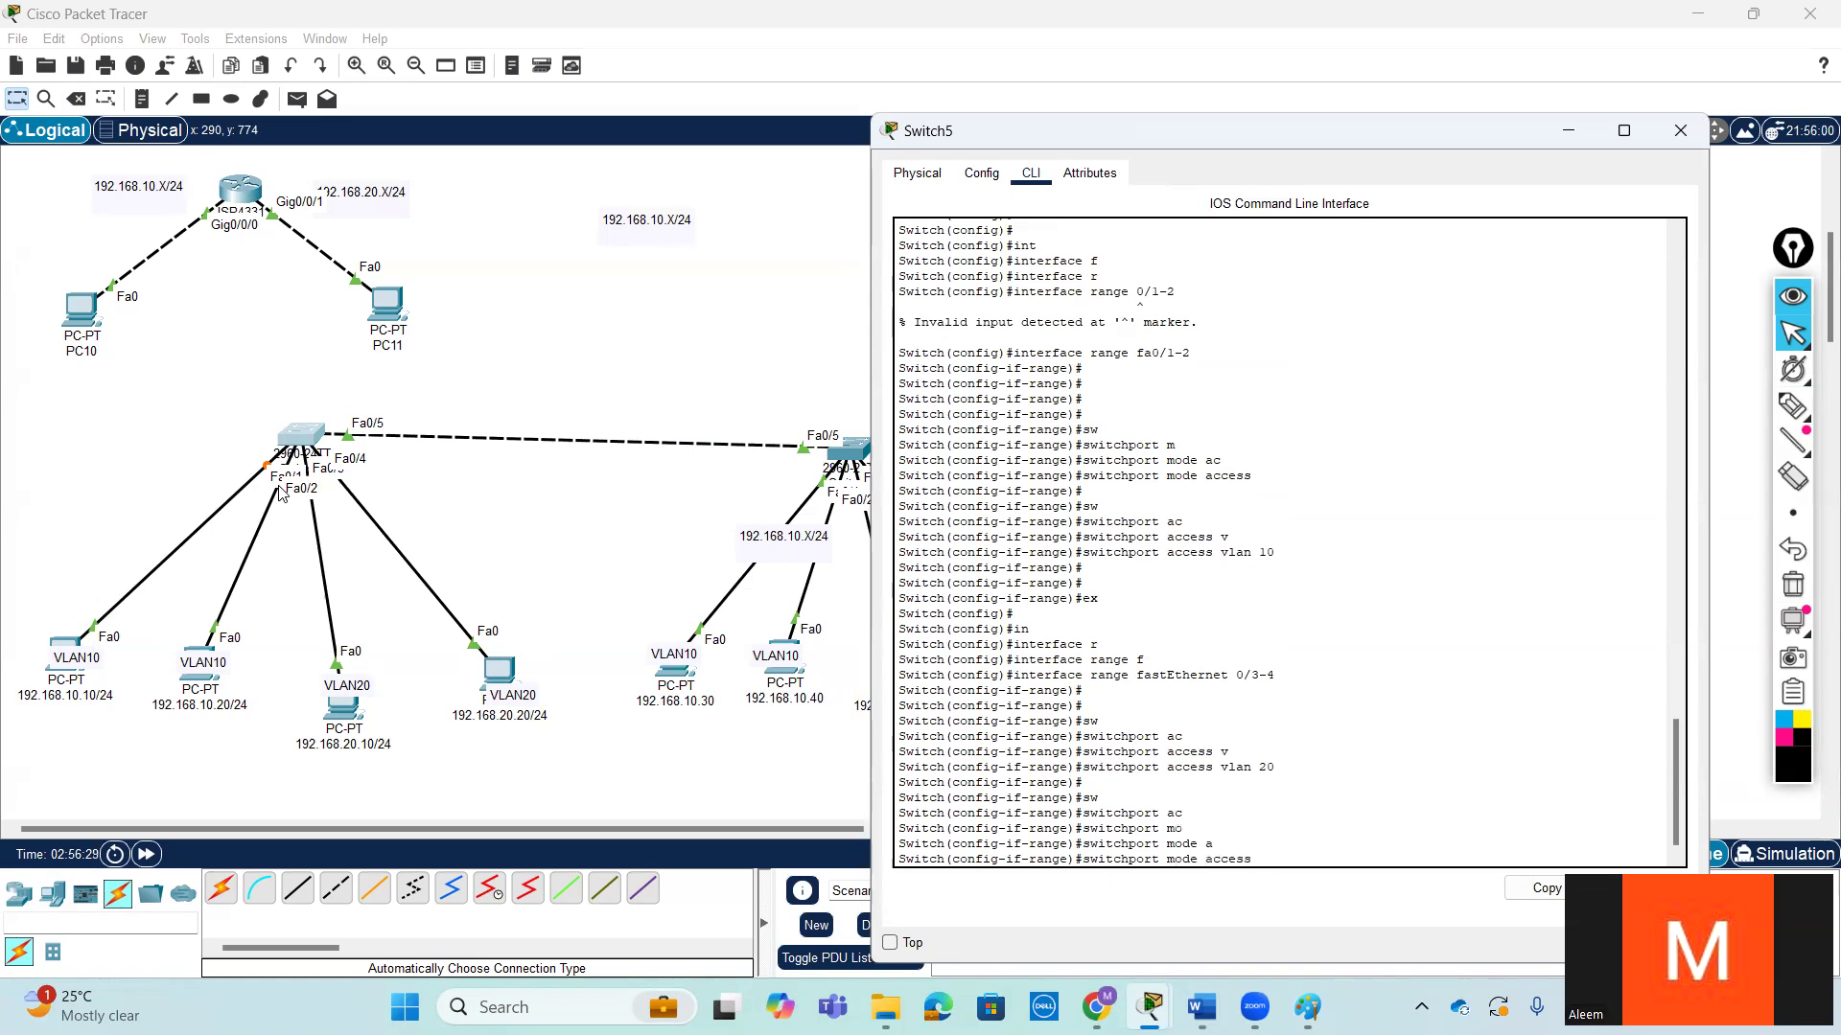
{"action": "key", "text": "Return"}
{"action": "key", "text": "Return"}
{"action": "key", "text": "Return"}
{"action": "type", "text": "ex"}
{"action": "key", "text": "Return"}
{"action": "key", "text": "Return"}
{"action": "key", "text": "Return"}
{"action": "key", "text": "Return"}
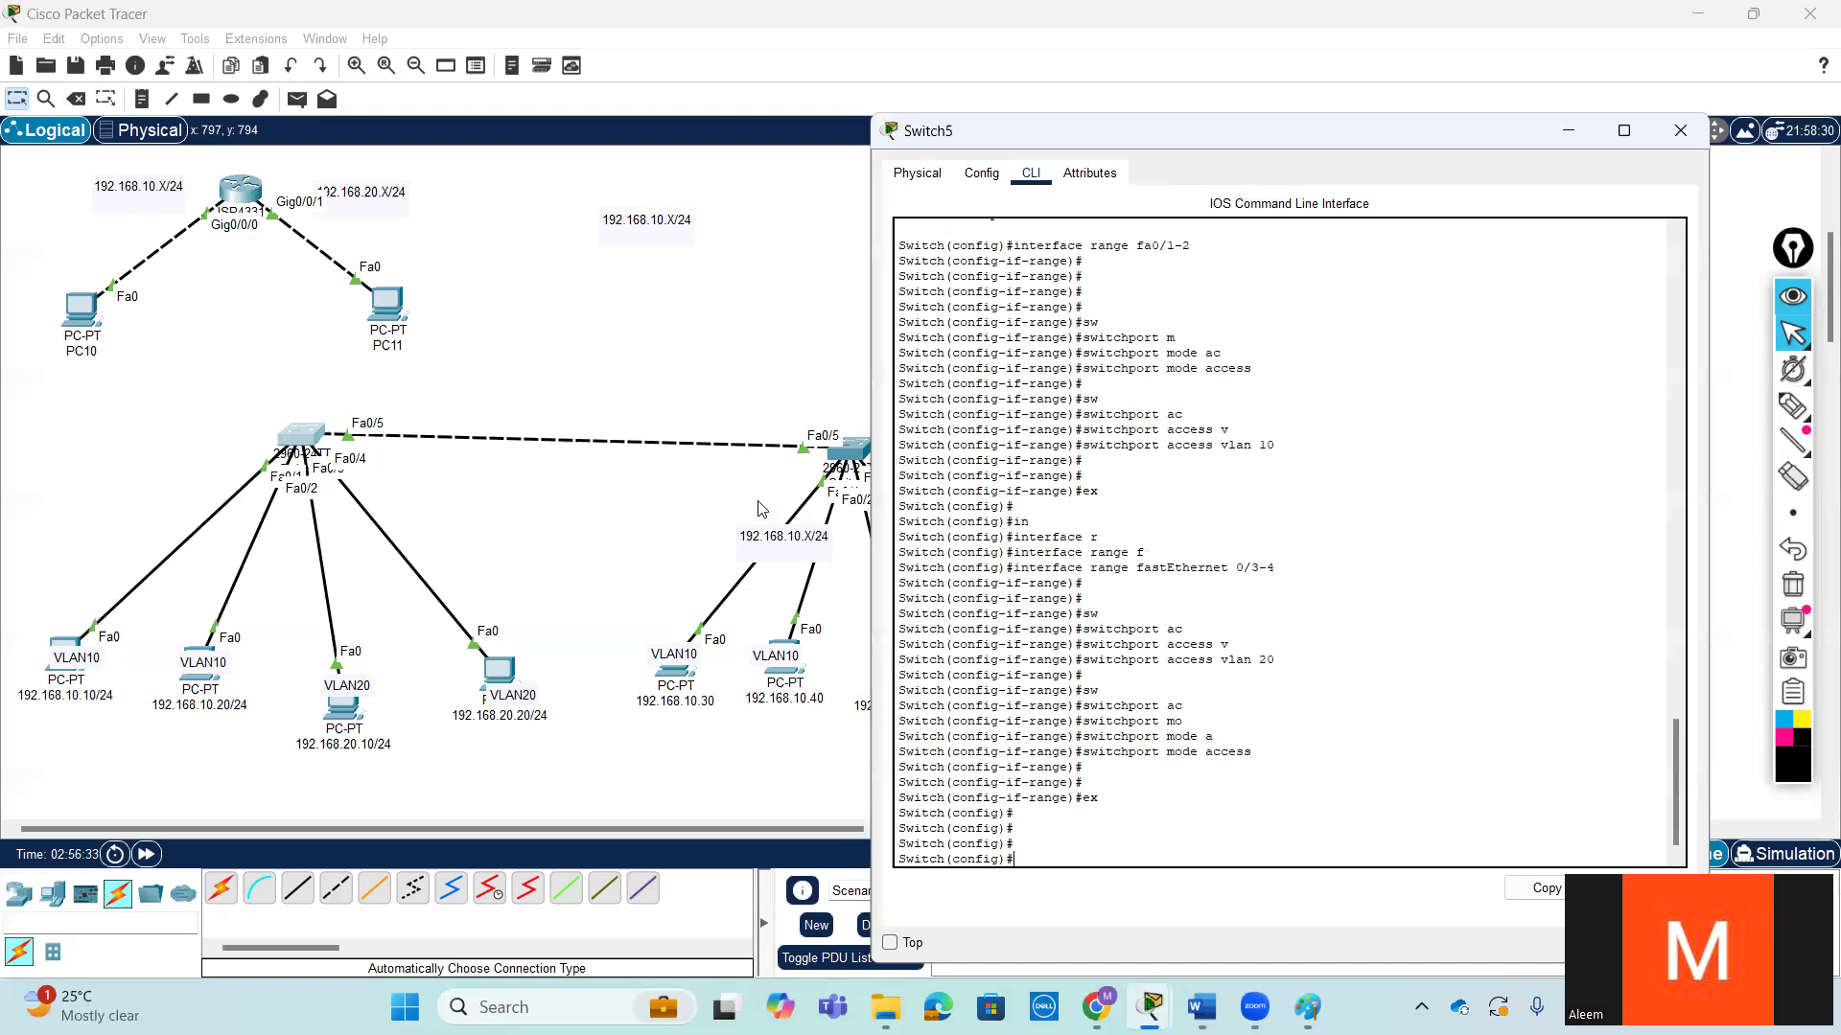
- Shift the 192.168.10.30 and 192.168.10.40 PCs slightly in the topology below the second switch
{"action": "left_click", "coordinate": [855, 454]}
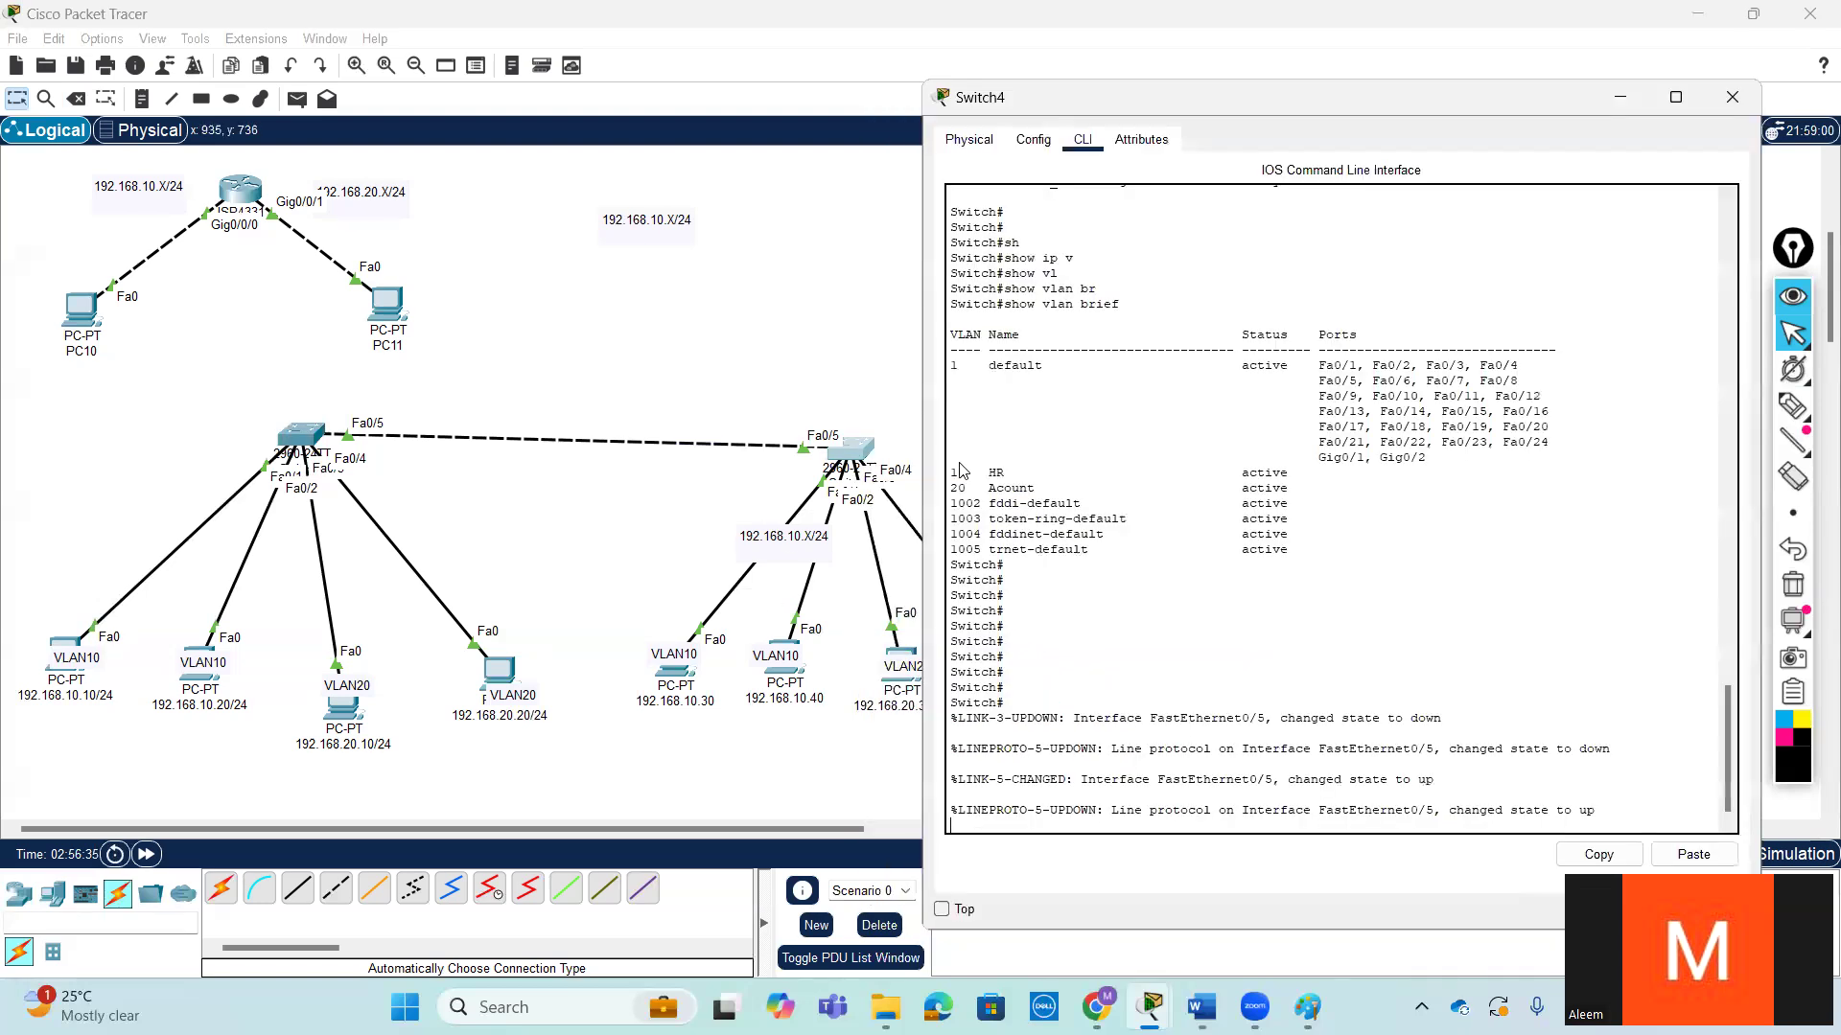
{"action": "mouse_move", "coordinate": [679, 662]}
{"action": "left_mouse_down"}
{"action": "mouse_move", "coordinate": [615, 561]}
{"action": "mouse_move", "coordinate": [673, 688]}
{"action": "mouse_move", "coordinate": [608, 555]}
{"action": "mouse_move", "coordinate": [671, 684]}
{"action": "left_mouse_up"}
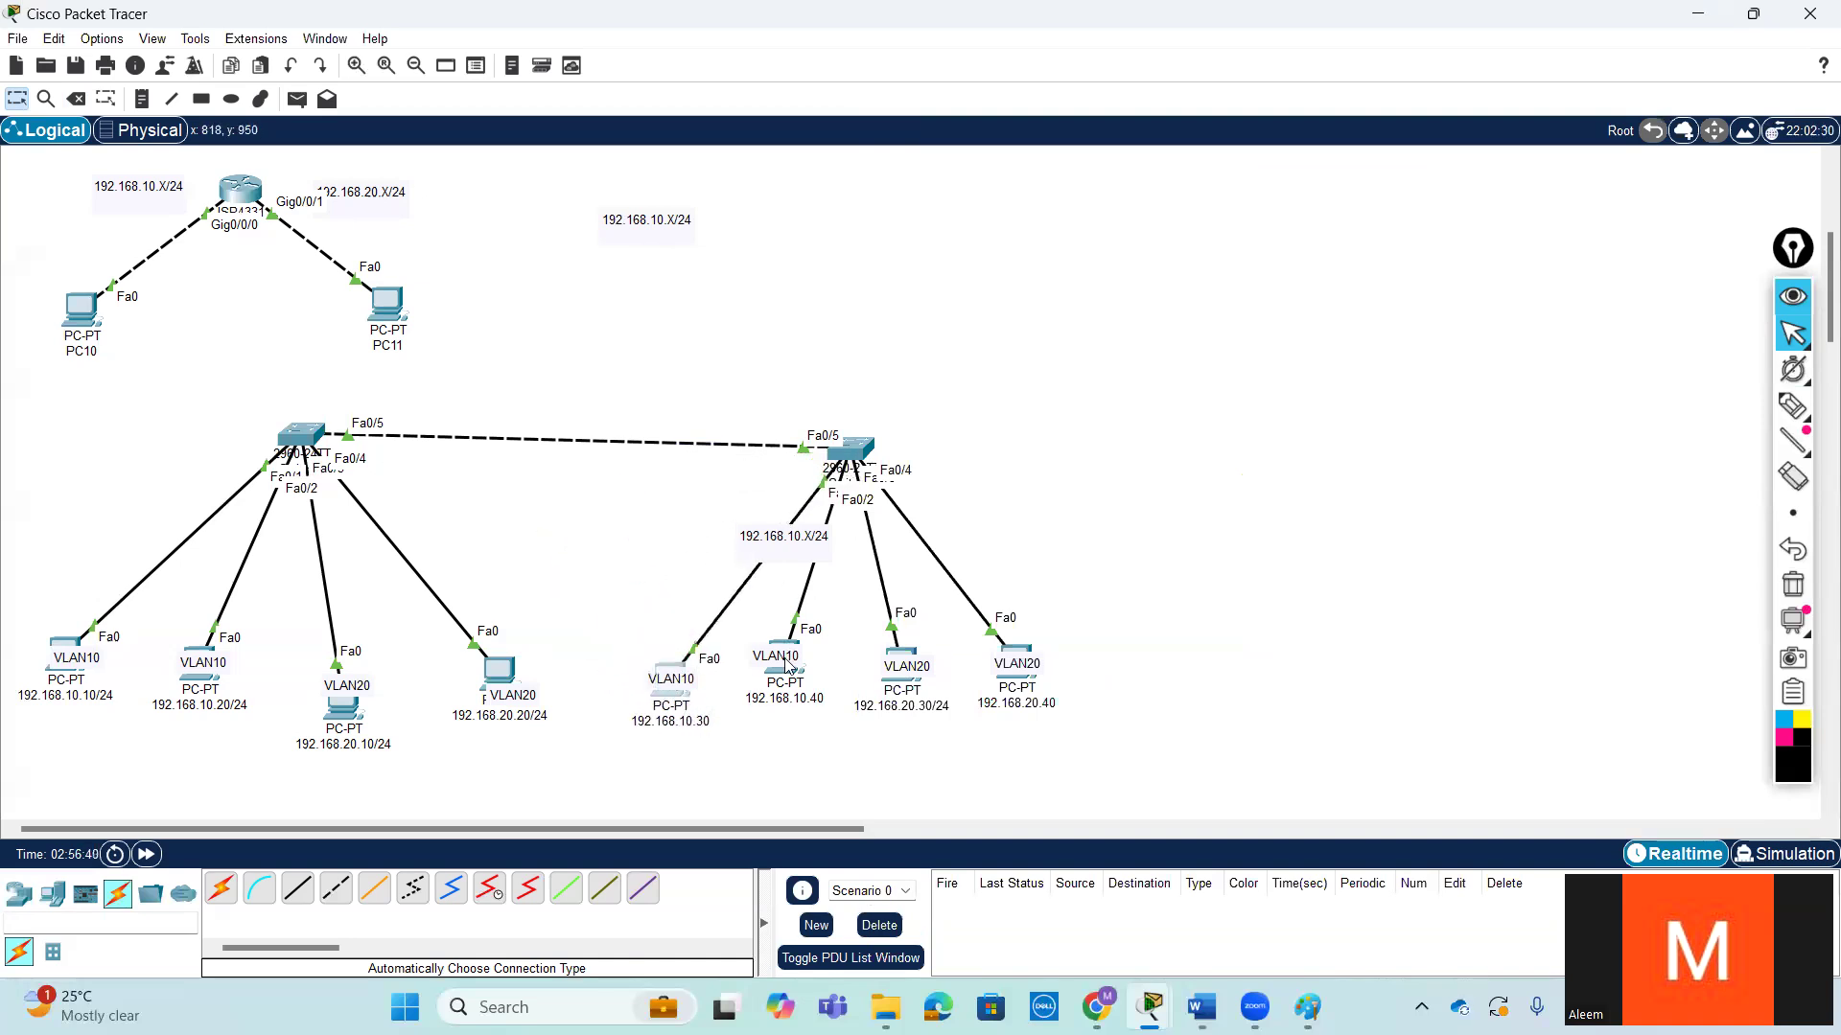
{"action": "mouse_move", "coordinate": [792, 671]}
{"action": "left_mouse_down"}
{"action": "mouse_move", "coordinate": [759, 671]}
{"action": "mouse_move", "coordinate": [802, 681]}
{"action": "left_mouse_up"}
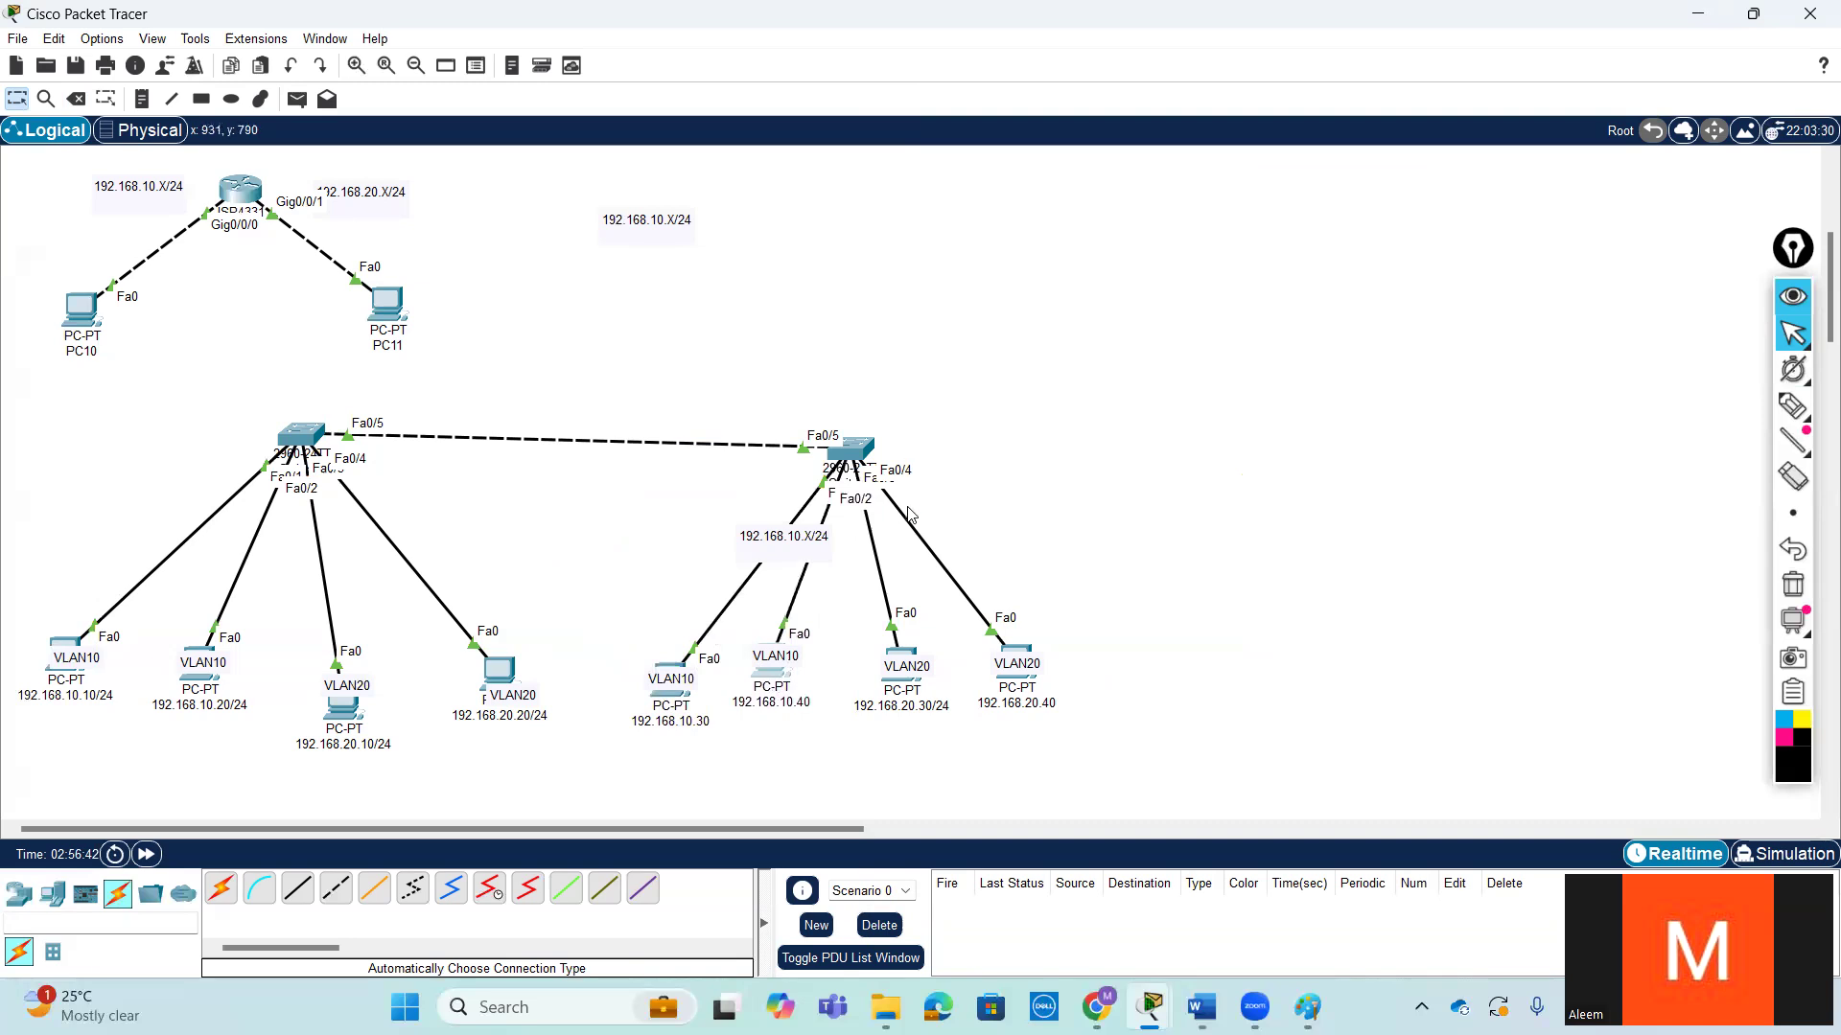
- Open the command line of Switch4 and enter global configuration mode with conf t
{"action": "left_click", "coordinate": [861, 458]}
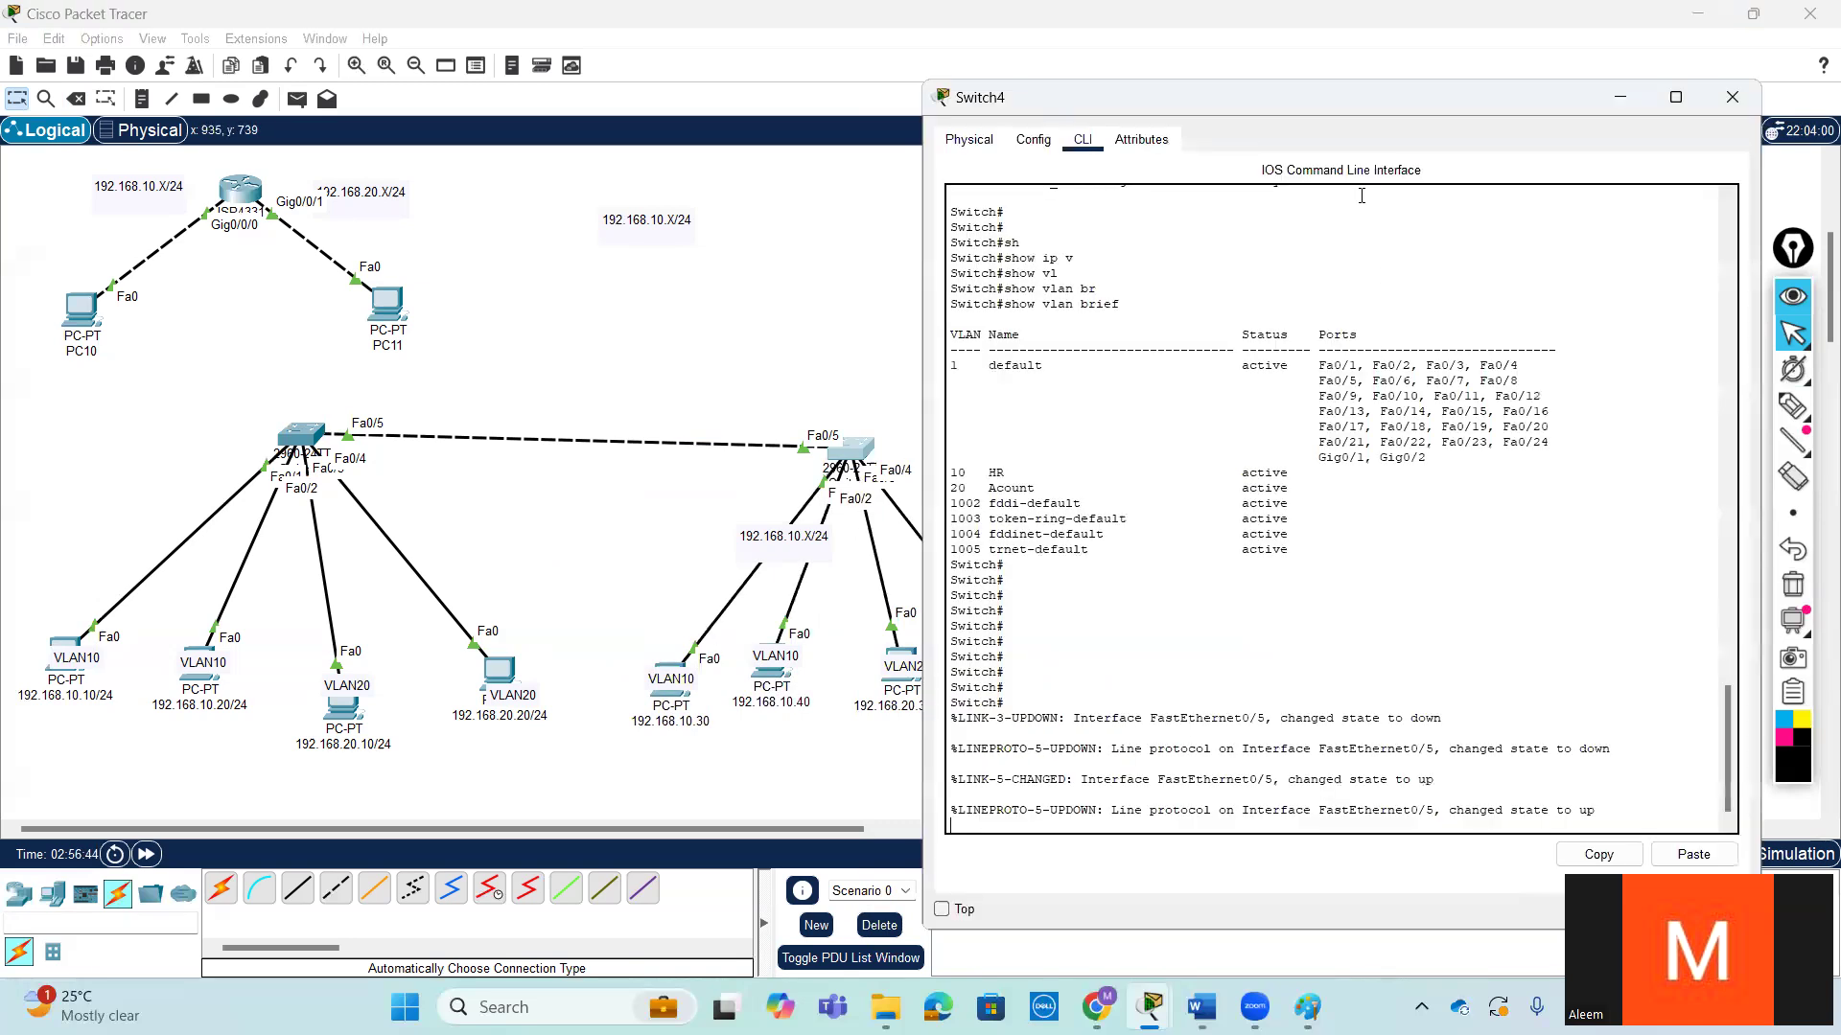
{"action": "left_click_drag", "start_coordinate": [1406, 111], "coordinate": [1462, 55]}
{"action": "key", "text": "Return"}
{"action": "key", "text": "Return"}
{"action": "key", "text": "Return"}
{"action": "key", "text": "Return"}
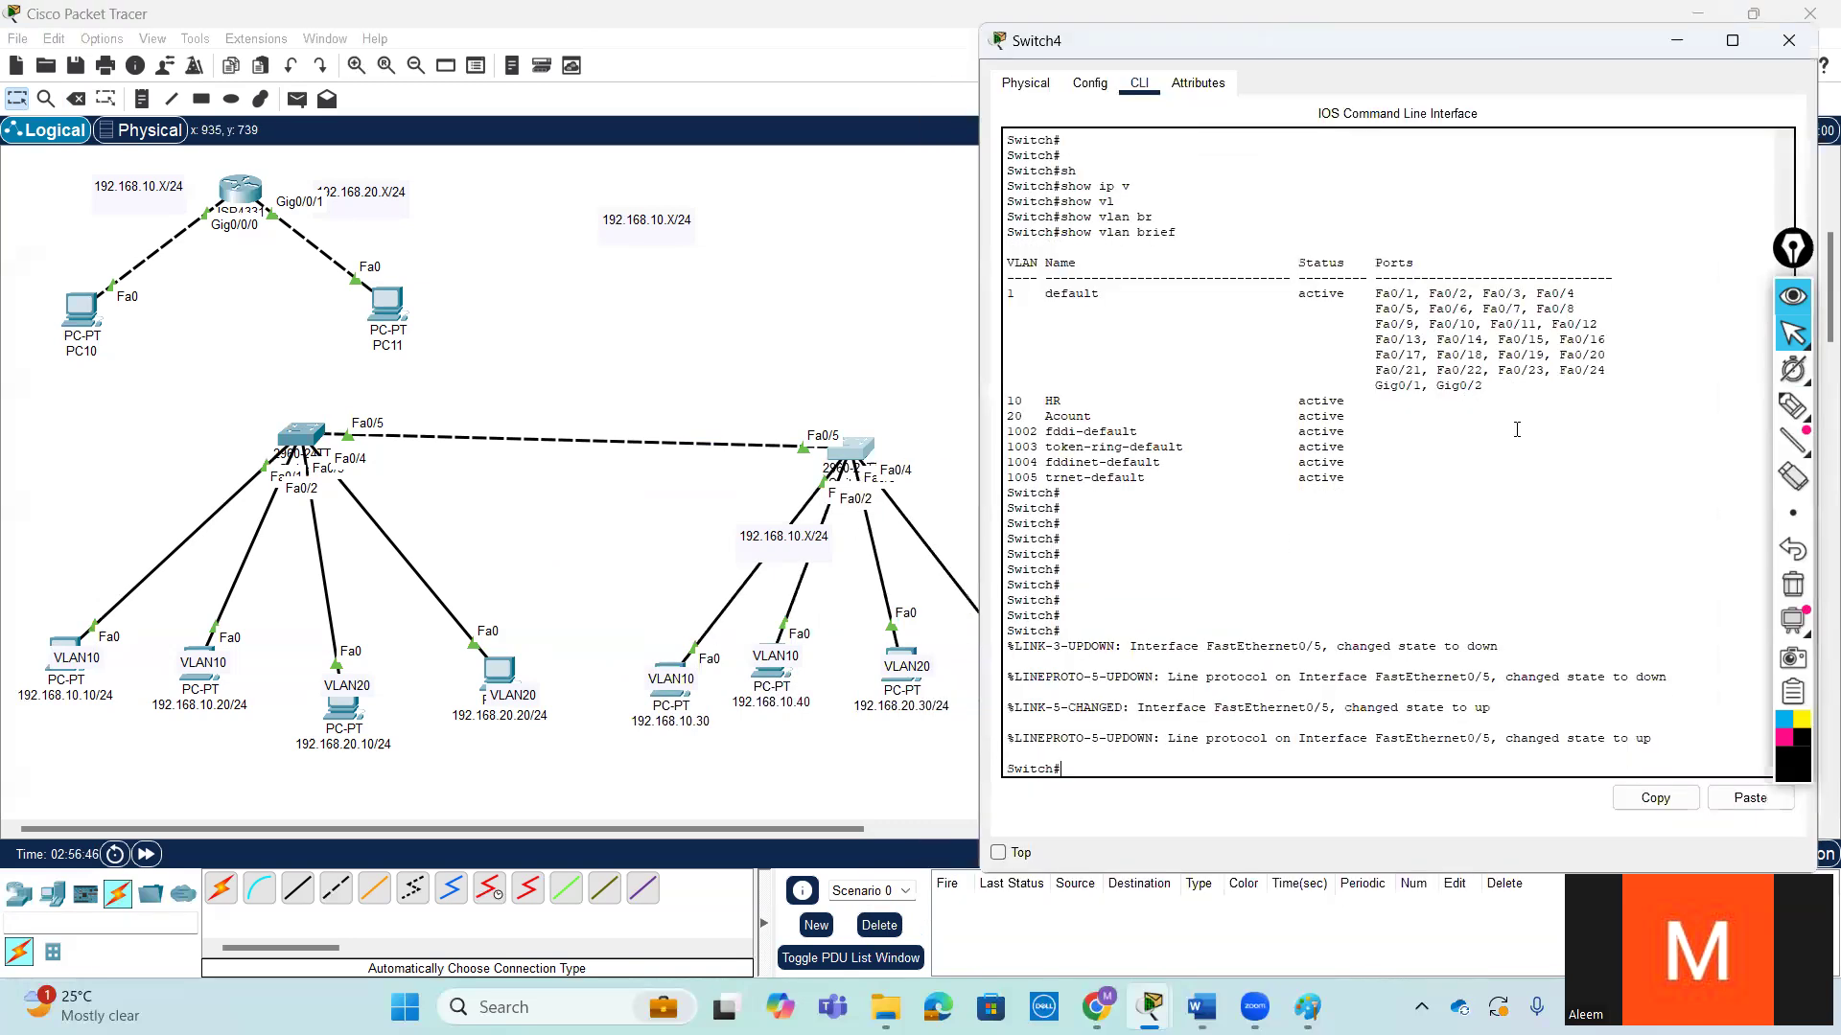
{"action": "type", "text": "conf"}
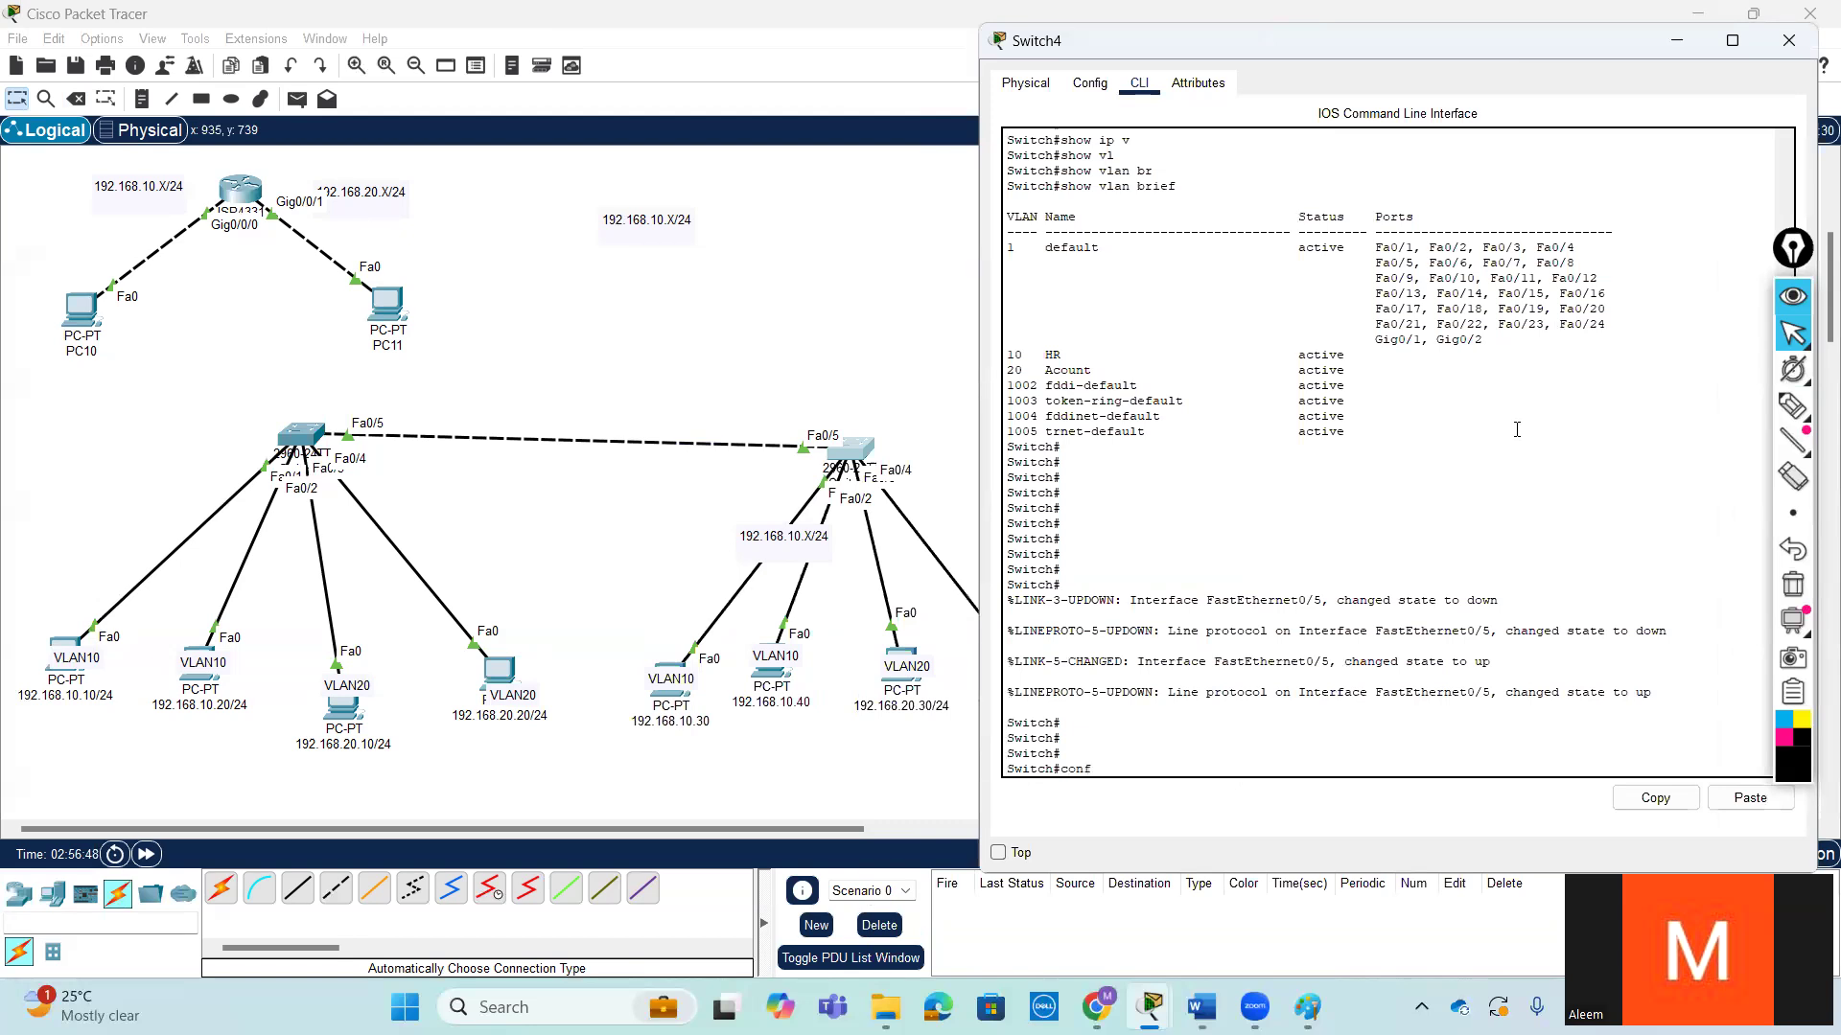
{"action": "type", "text": " t"}
{"action": "key", "text": "Return"}
{"action": "key", "text": "Return"}
{"action": "key", "text": "Return"}
- Enter interface range configuration for fastEthernet 0/1-2 on Switch4
{"action": "type", "text": "in"}
{"action": "key", "text": "Tab"}
{"action": "type", "text": "f"}
{"action": "key", "text": "Tab"}
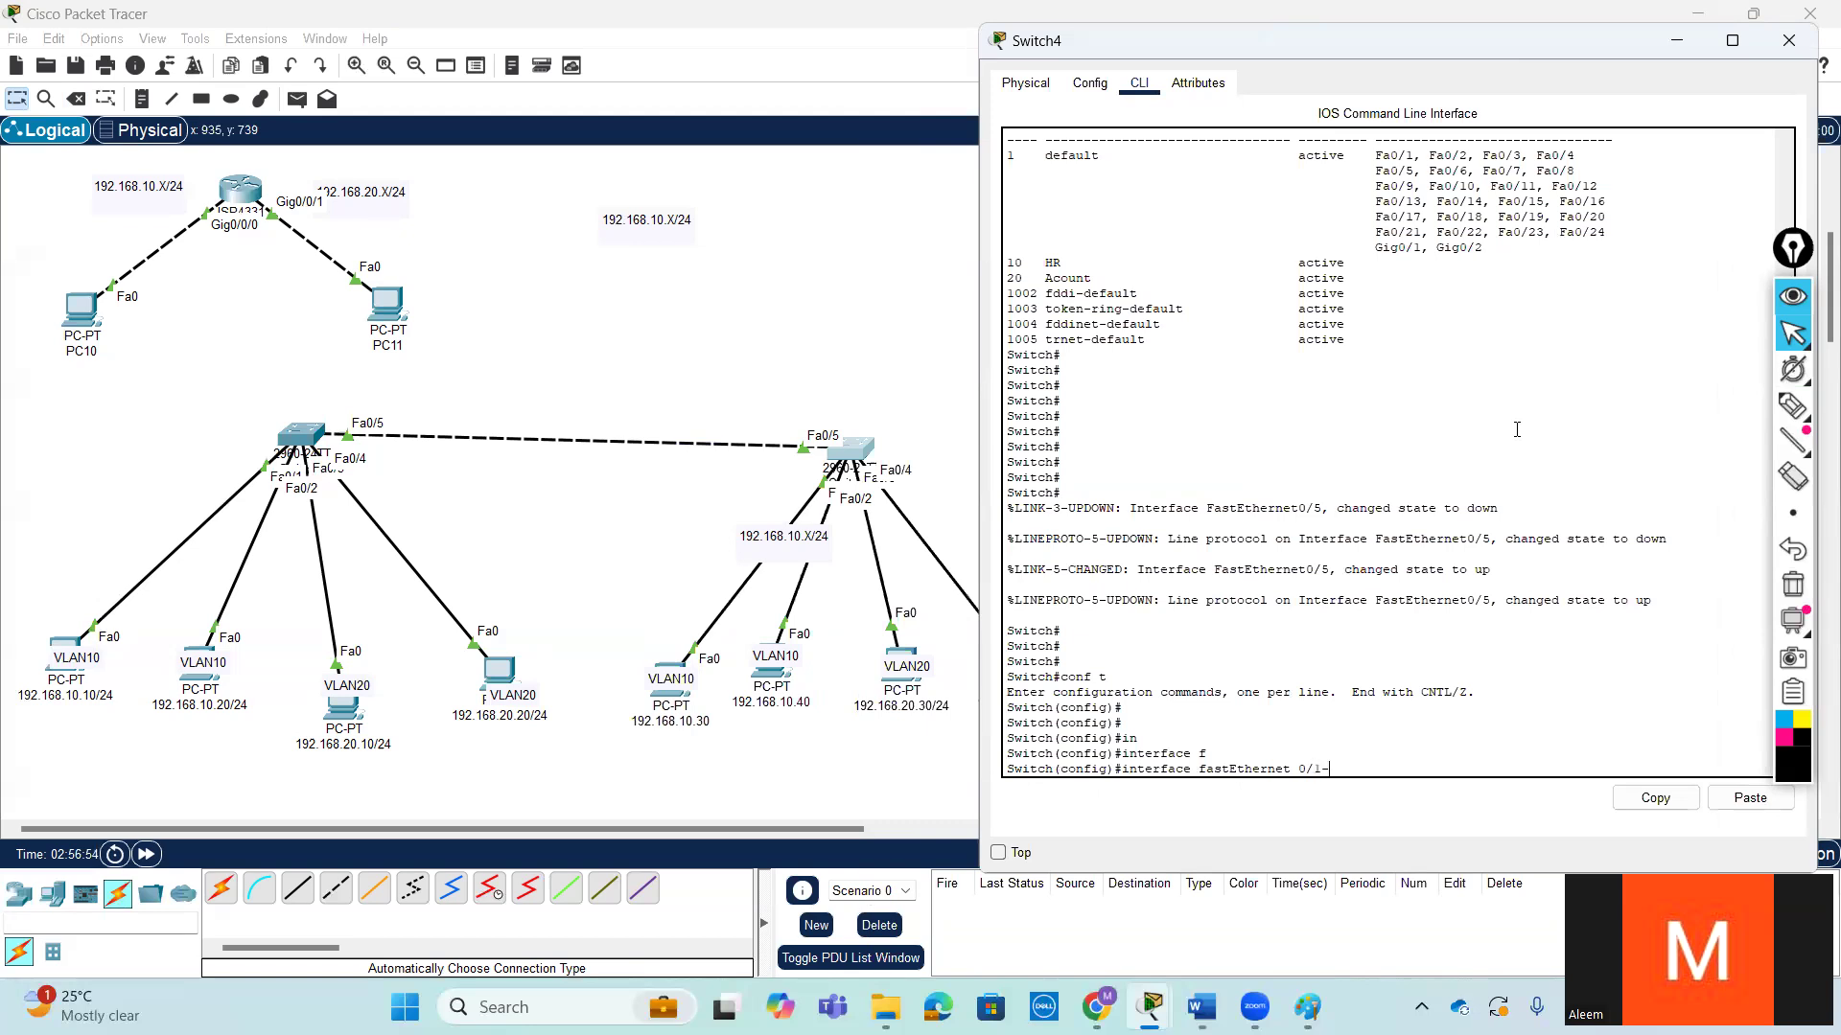
{"action": "key", "text": "BackSpace"}
{"action": "key", "text": "BackSpace"}
{"action": "key", "text": "BackSpace"}
{"action": "key", "text": "BackSpace"}
{"action": "key", "text": "BackSpace"}
{"action": "key", "text": "BackSpace"}
{"action": "key", "text": "BackSpace"}
{"action": "key", "text": "BackSpace"}
{"action": "key", "text": "BackSpace"}
{"action": "key", "text": "BackSpace"}
{"action": "key", "text": "BackSpace"}
{"action": "key", "text": "BackSpace"}
{"action": "key", "text": "BackSpace"}
{"action": "key", "text": "BackSpace"}
{"action": "key", "text": "BackSpace"}
{"action": "type", "text": "r"}
{"action": "key", "text": "Tab"}
{"action": "type", "text": "f"}
{"action": "key", "text": "Tab"}
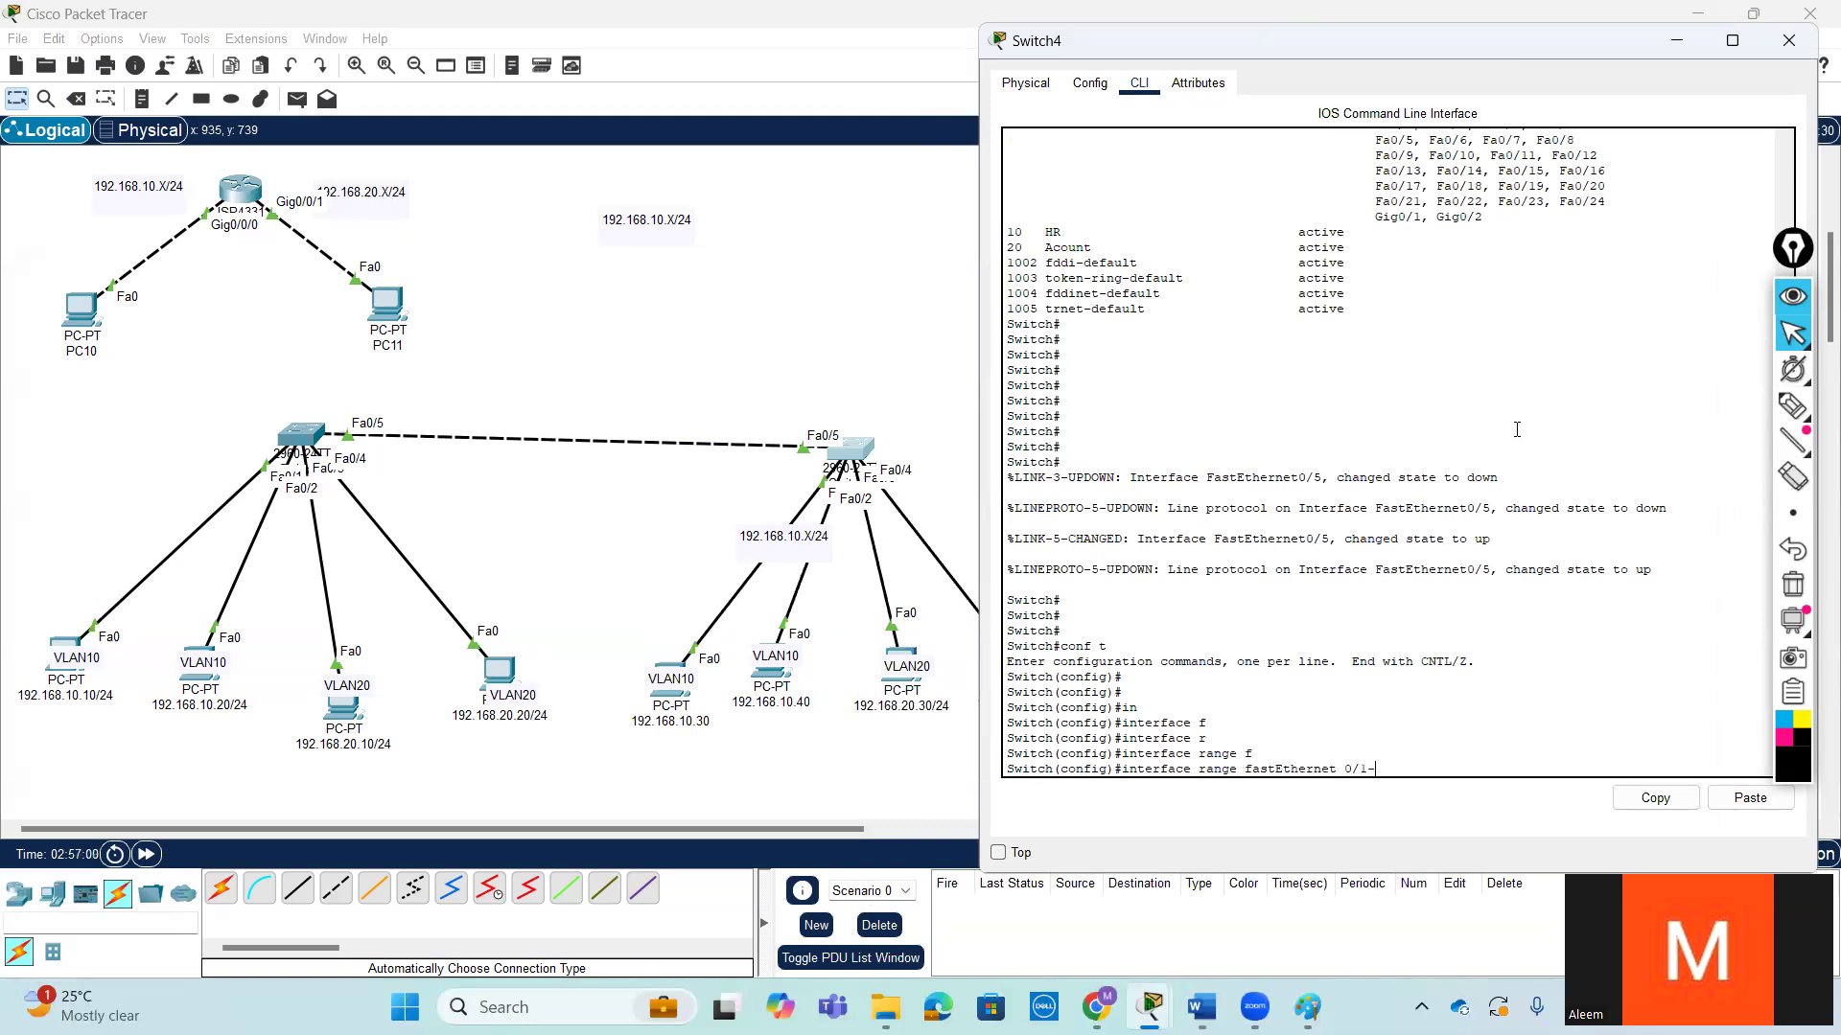
{"action": "key", "text": "Return"}
{"action": "key", "text": "Return"}
{"action": "key", "text": "Return"}
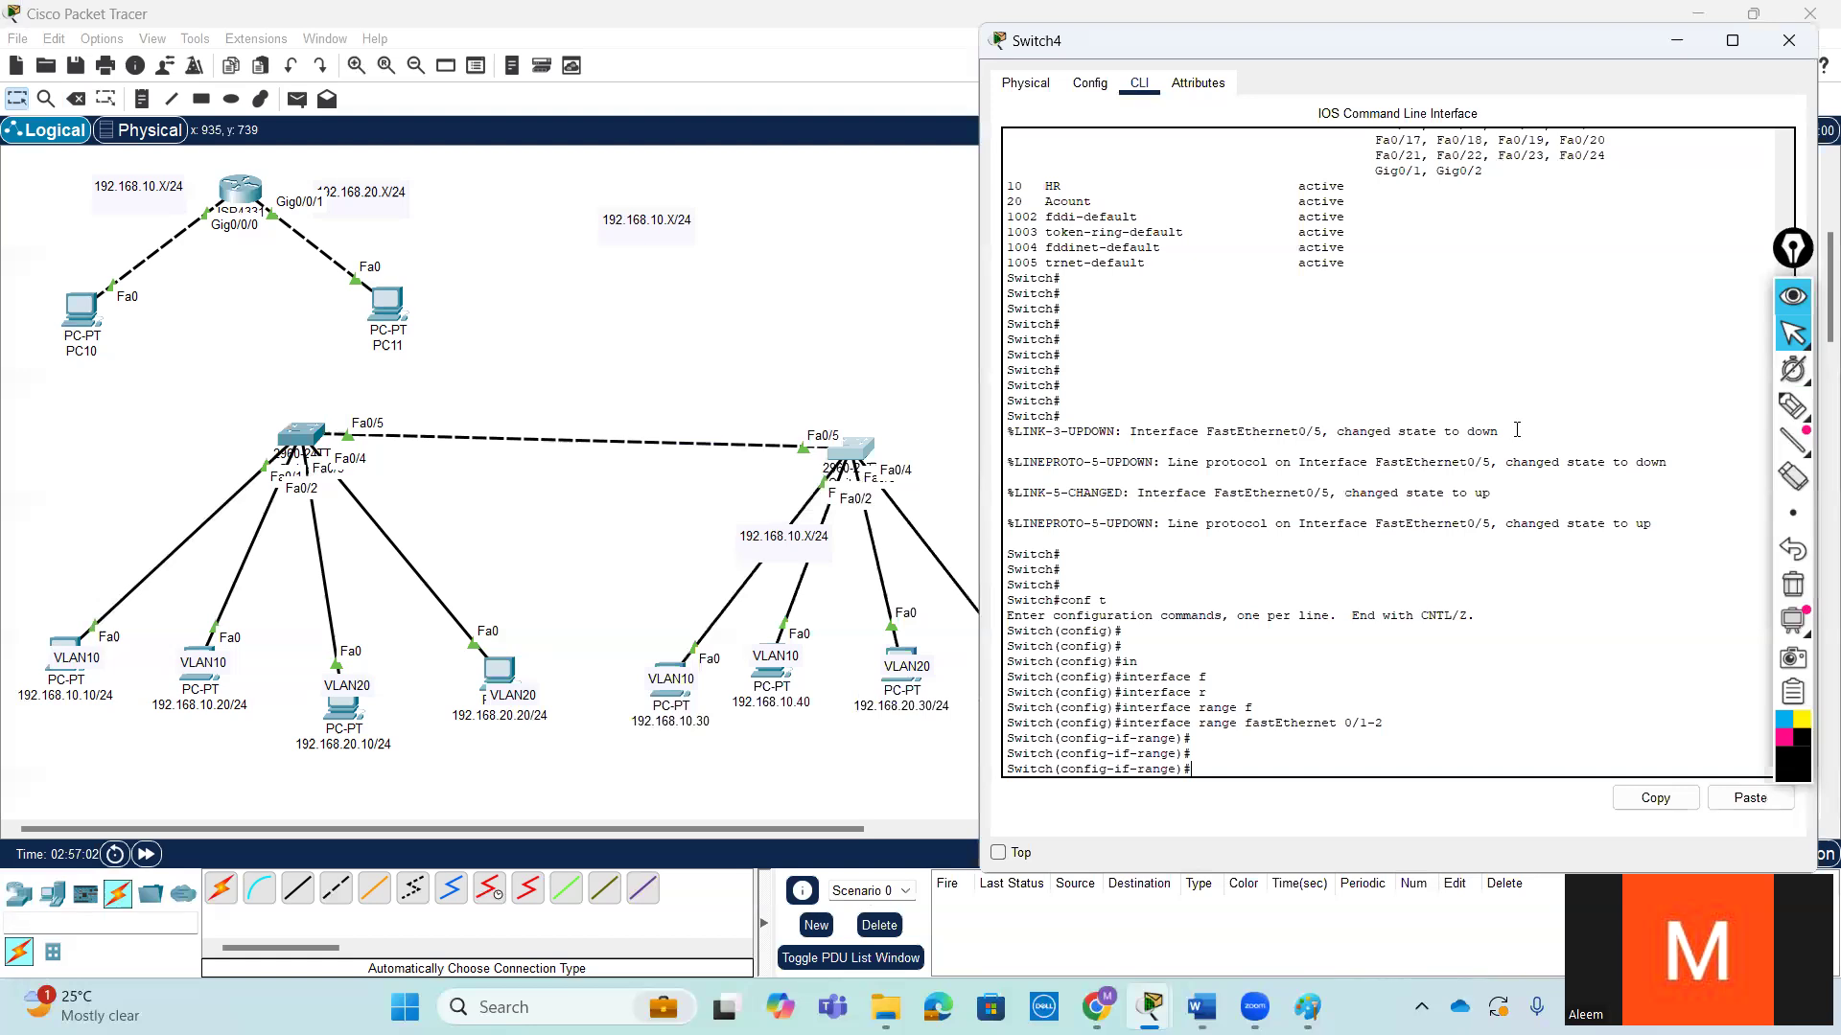
- Assign Switch4's fastEthernet 0/1-2 ports to access VLAN 10
{"action": "type", "text": "sw"}
{"action": "key", "text": "Tab"}
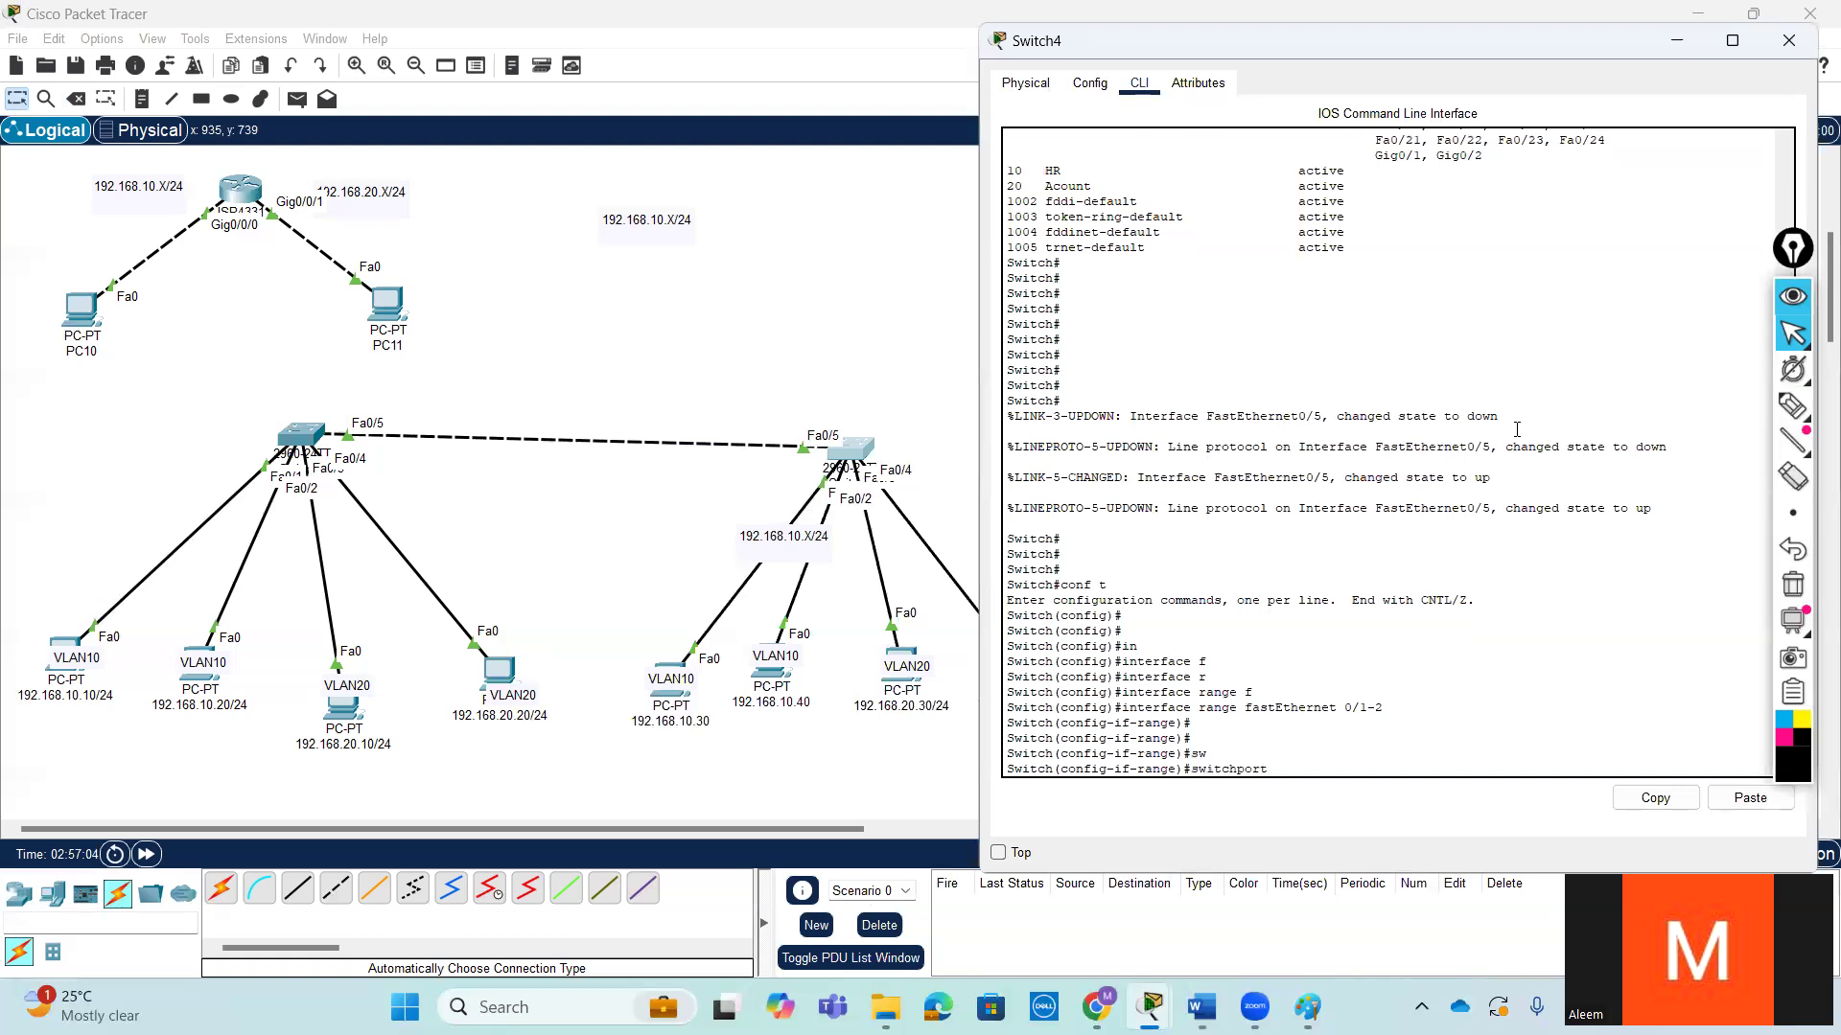
{"action": "type", "text": "ac"}
{"action": "key", "text": "Tab"}
{"action": "type", "text": "v"}
{"action": "key", "text": "Tab"}
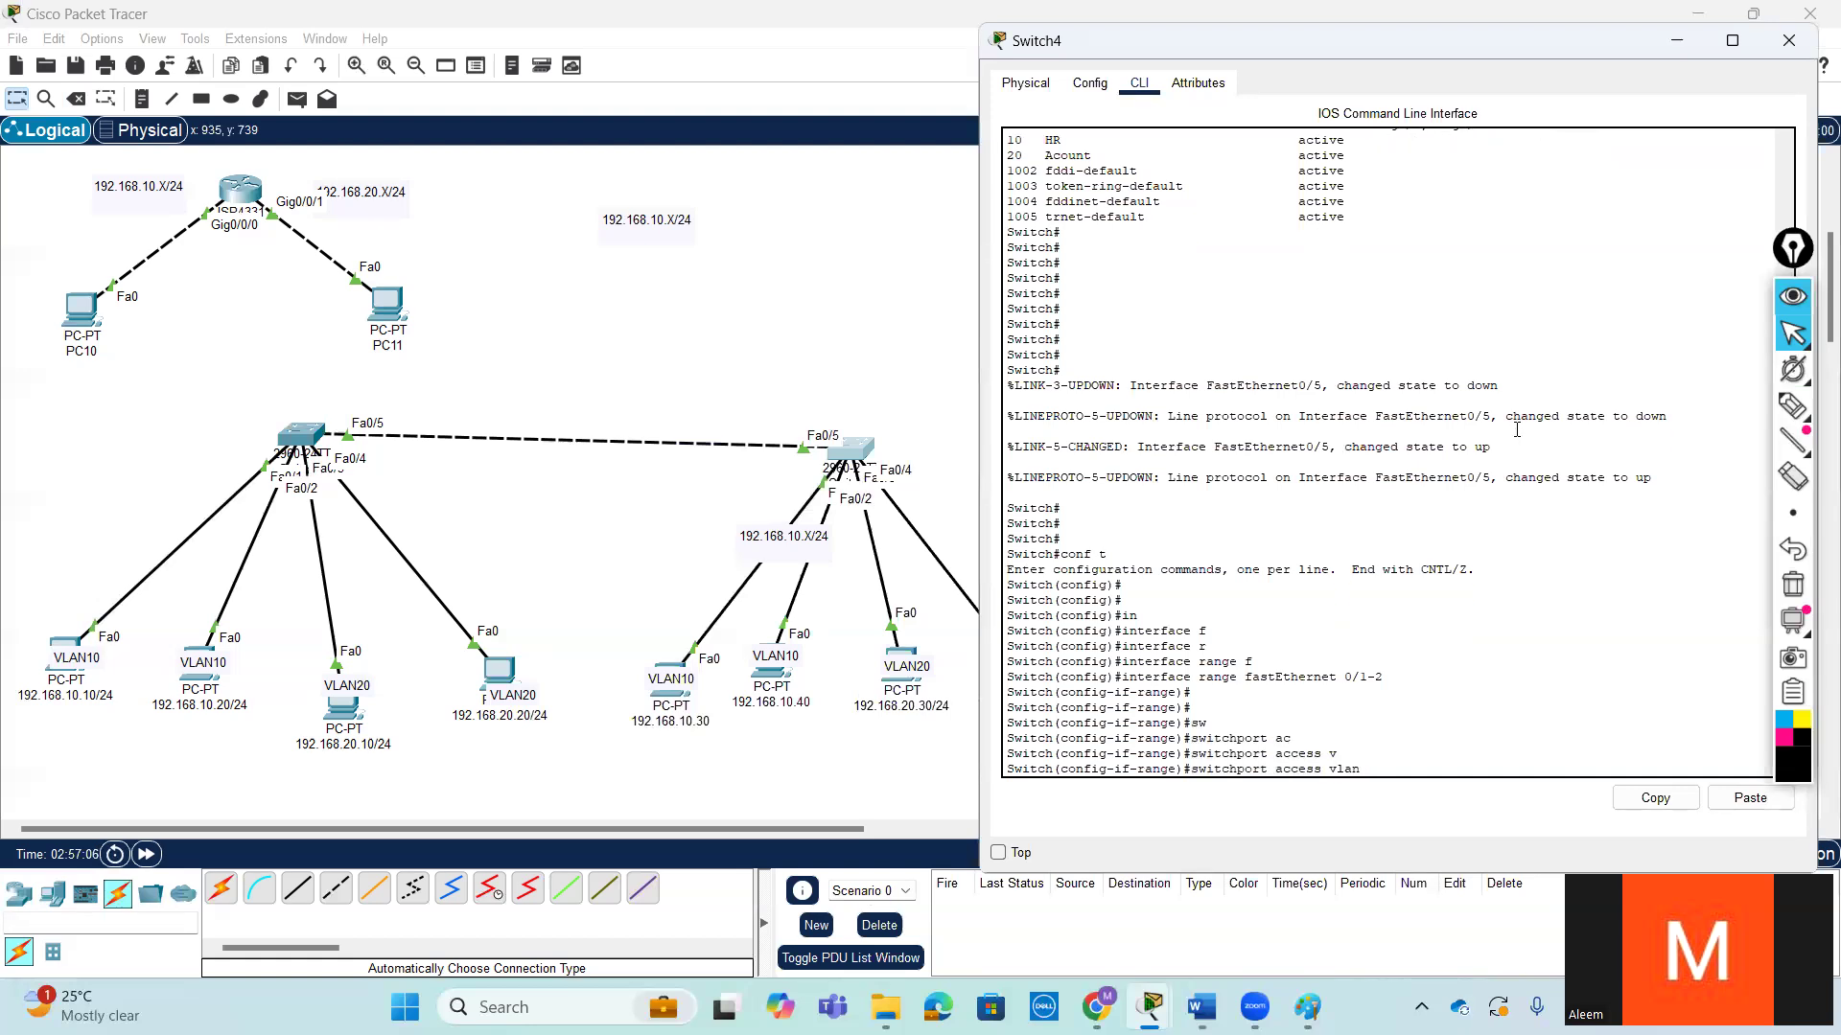
{"action": "key", "text": "Return"}
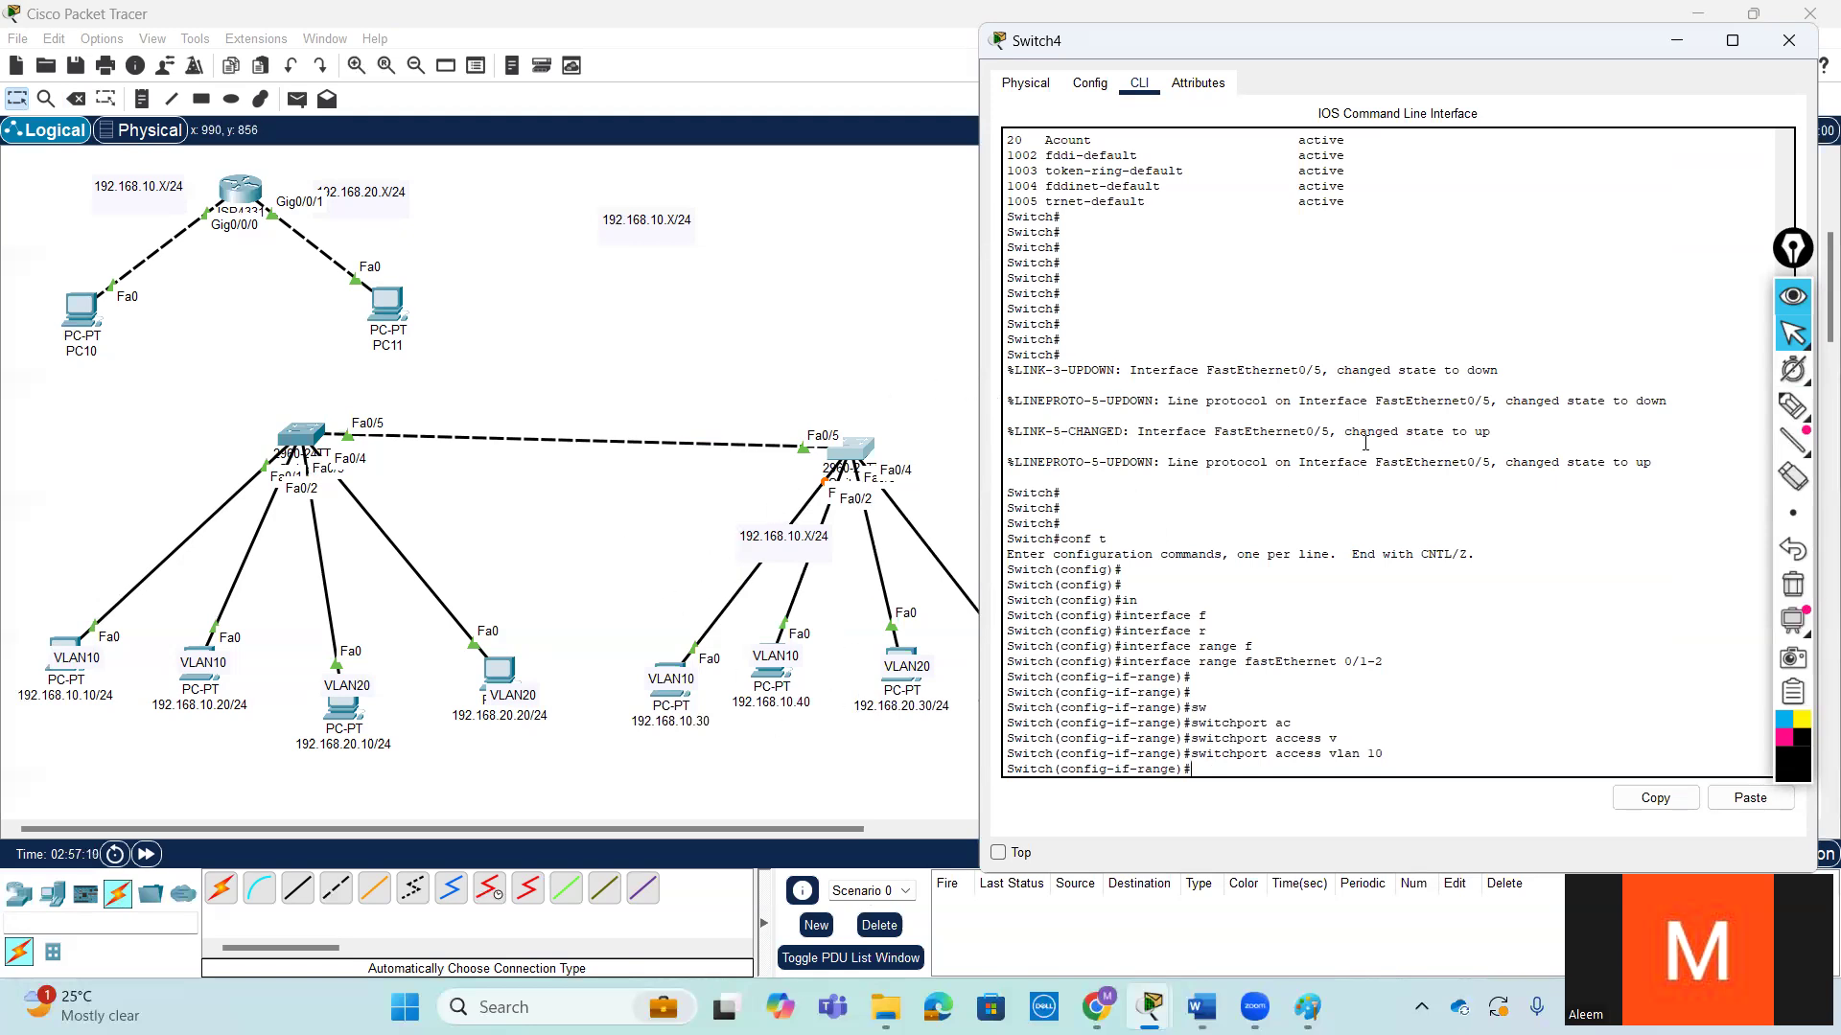
- Set Switch4's fastEthernet 0/1-2 ports to switchport access mode and exit to global configuration
{"action": "type", "text": "sw"}
{"action": "key", "text": "Tab"}
{"action": "type", "text": "ac"}
{"action": "key", "text": "Tab"}
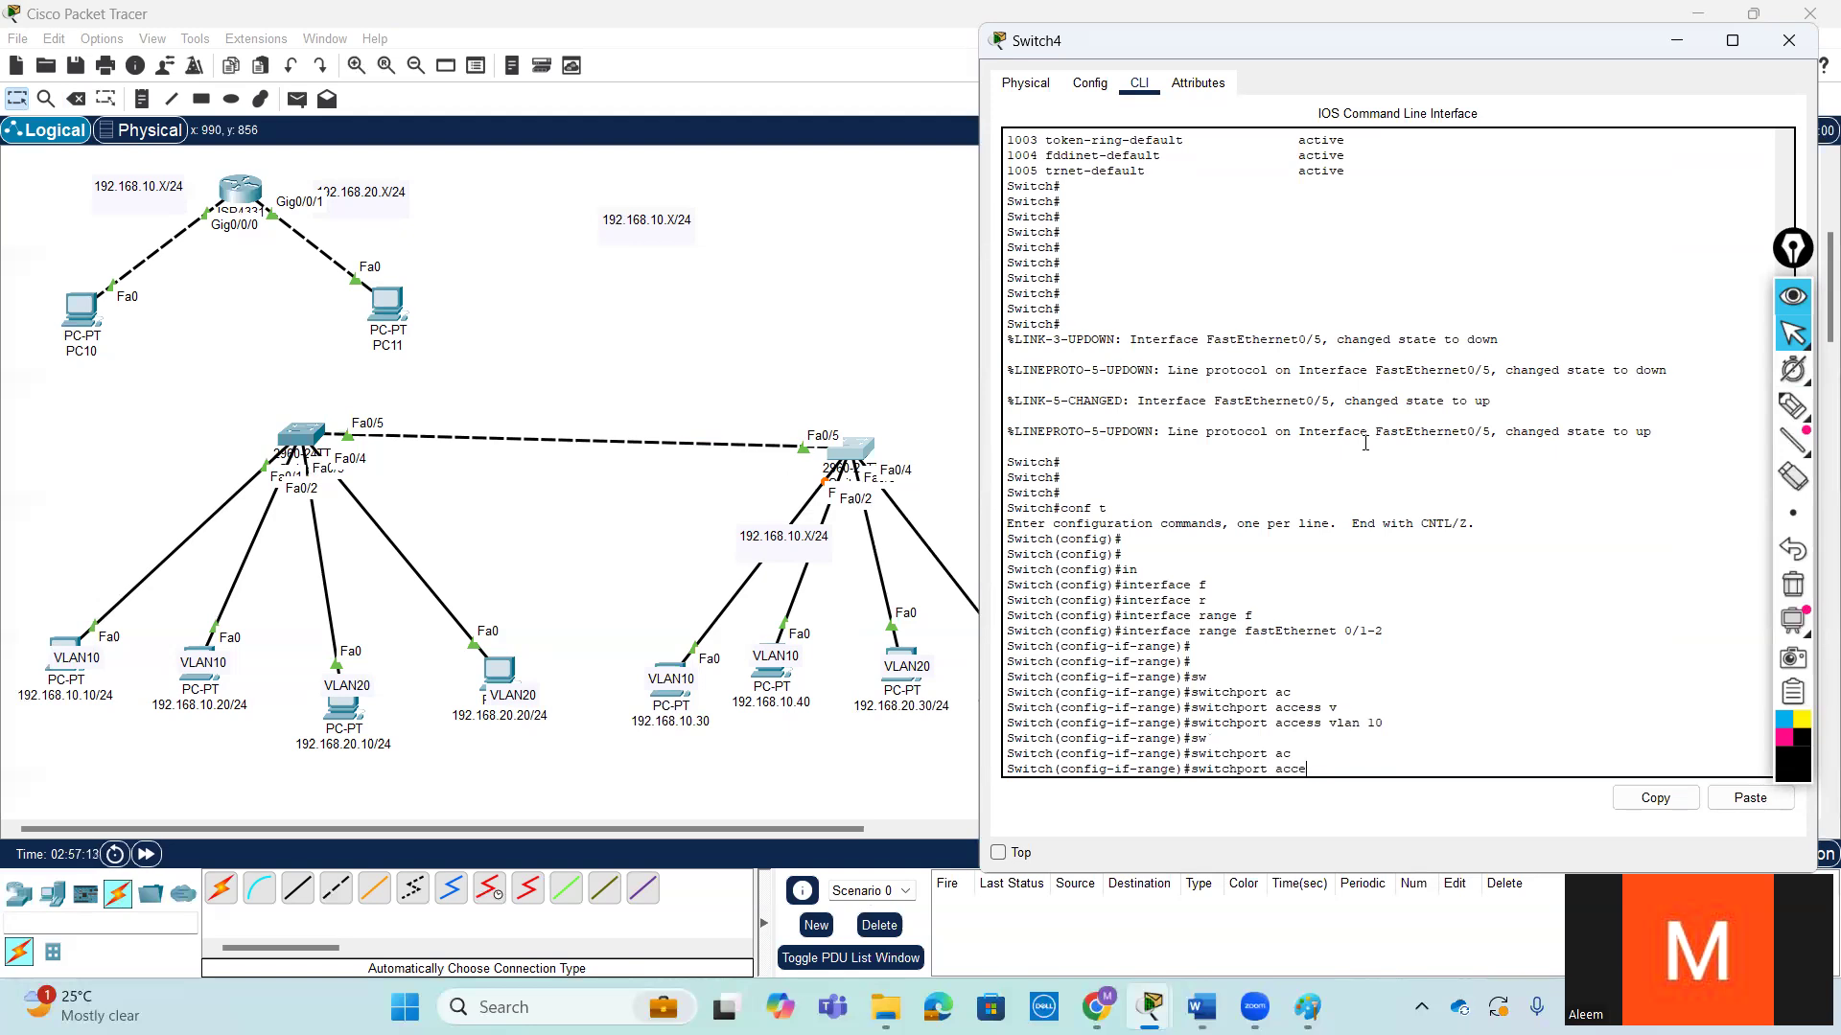
{"action": "type", "text": "m"}
{"action": "key", "text": "Tab"}
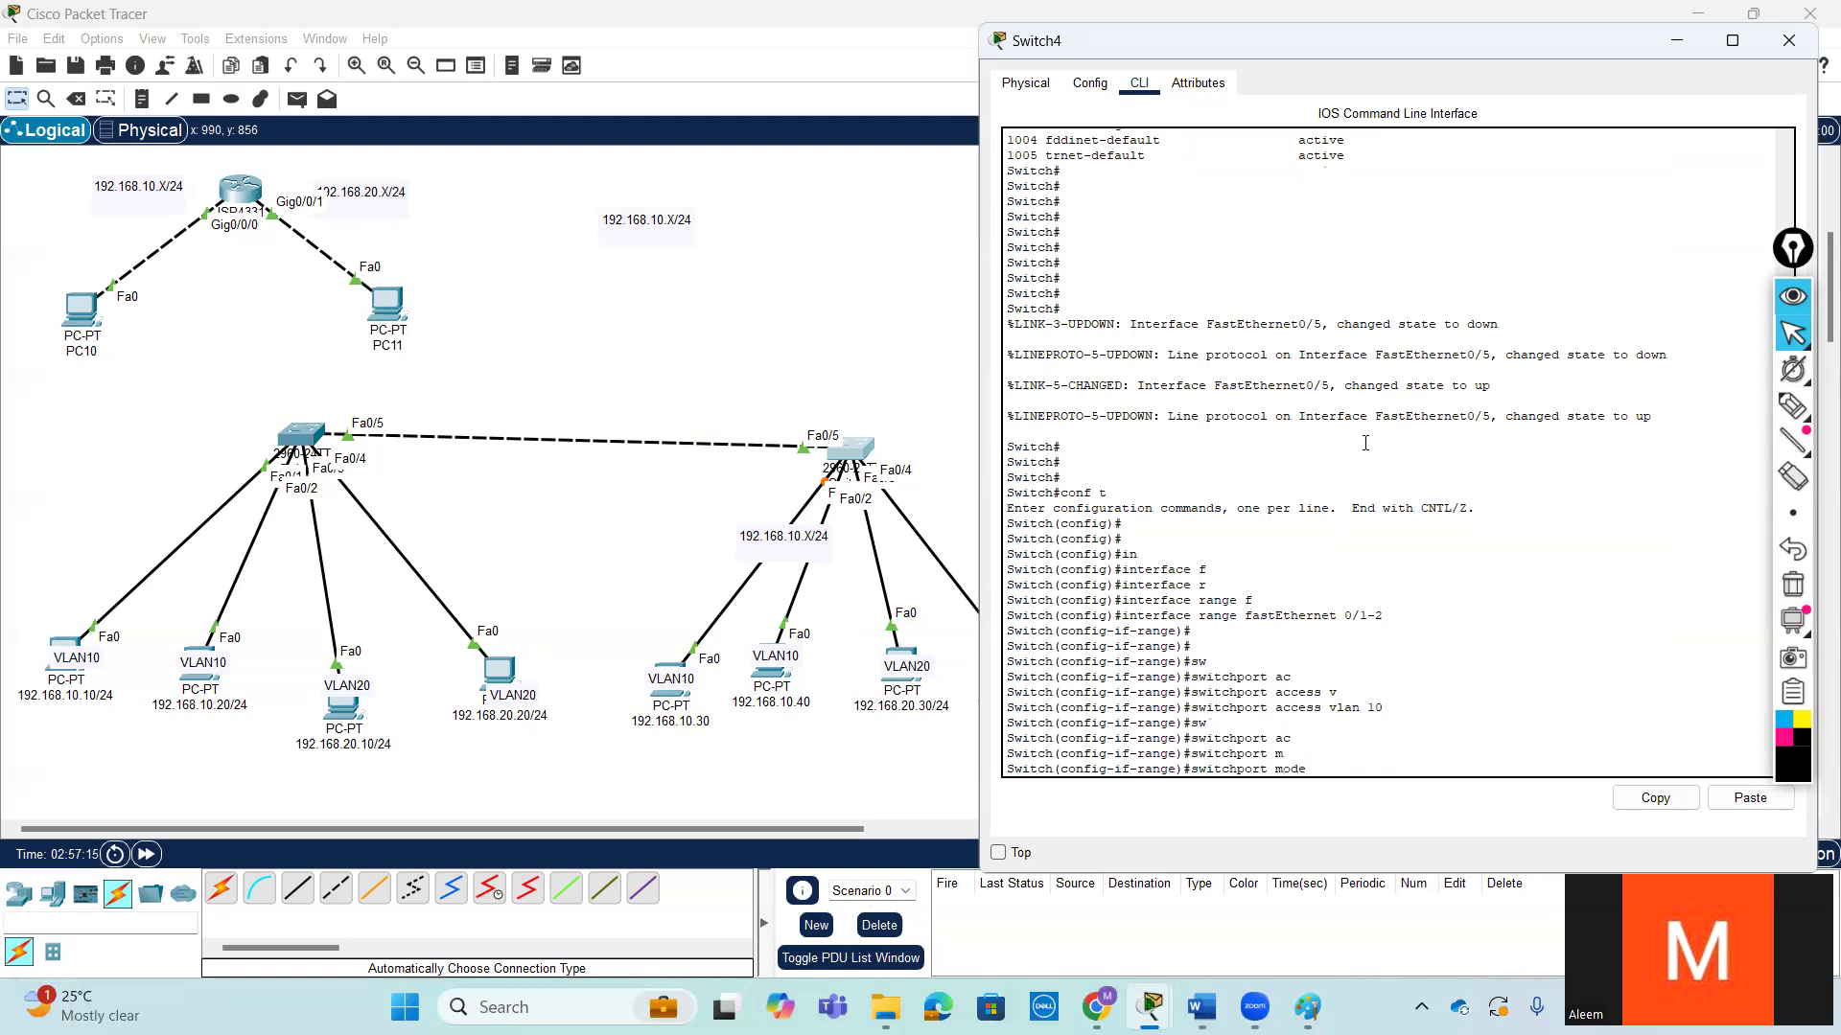
{"action": "type", "text": "ac"}
{"action": "key", "text": "Tab"}
{"action": "key", "text": "Return"}
{"action": "key", "text": "Return"}
{"action": "key", "text": "Return"}
{"action": "type", "text": "ex"}
{"action": "key", "text": "Return"}
{"action": "key", "text": "Return"}
{"action": "key", "text": "Return"}
{"action": "key", "text": "Return"}
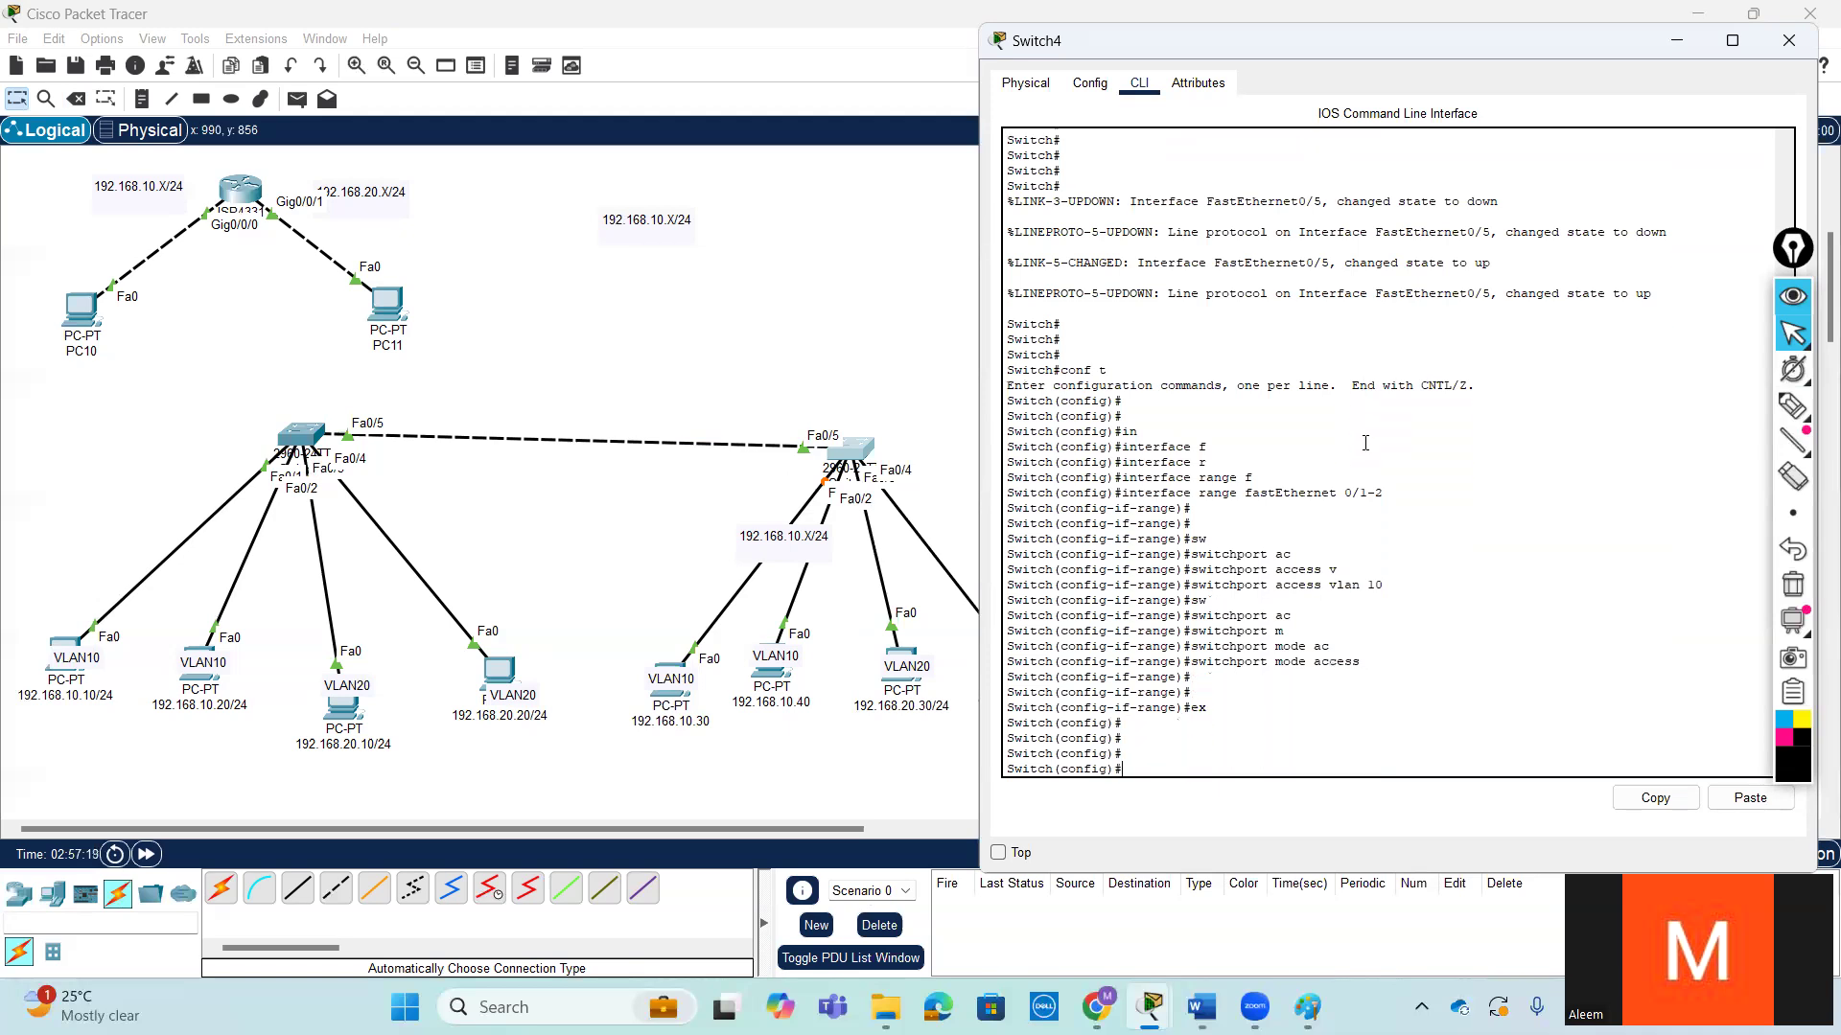
- Enter interface range configuration for fastEthernet 0/3-4 on Switch4
{"action": "type", "text": "n"}
{"action": "key", "text": "Tab"}
{"action": "type", "text": "r"}
{"action": "key", "text": "Tab"}
{"action": "type", "text": "f"}
{"action": "key", "text": "Tab"}
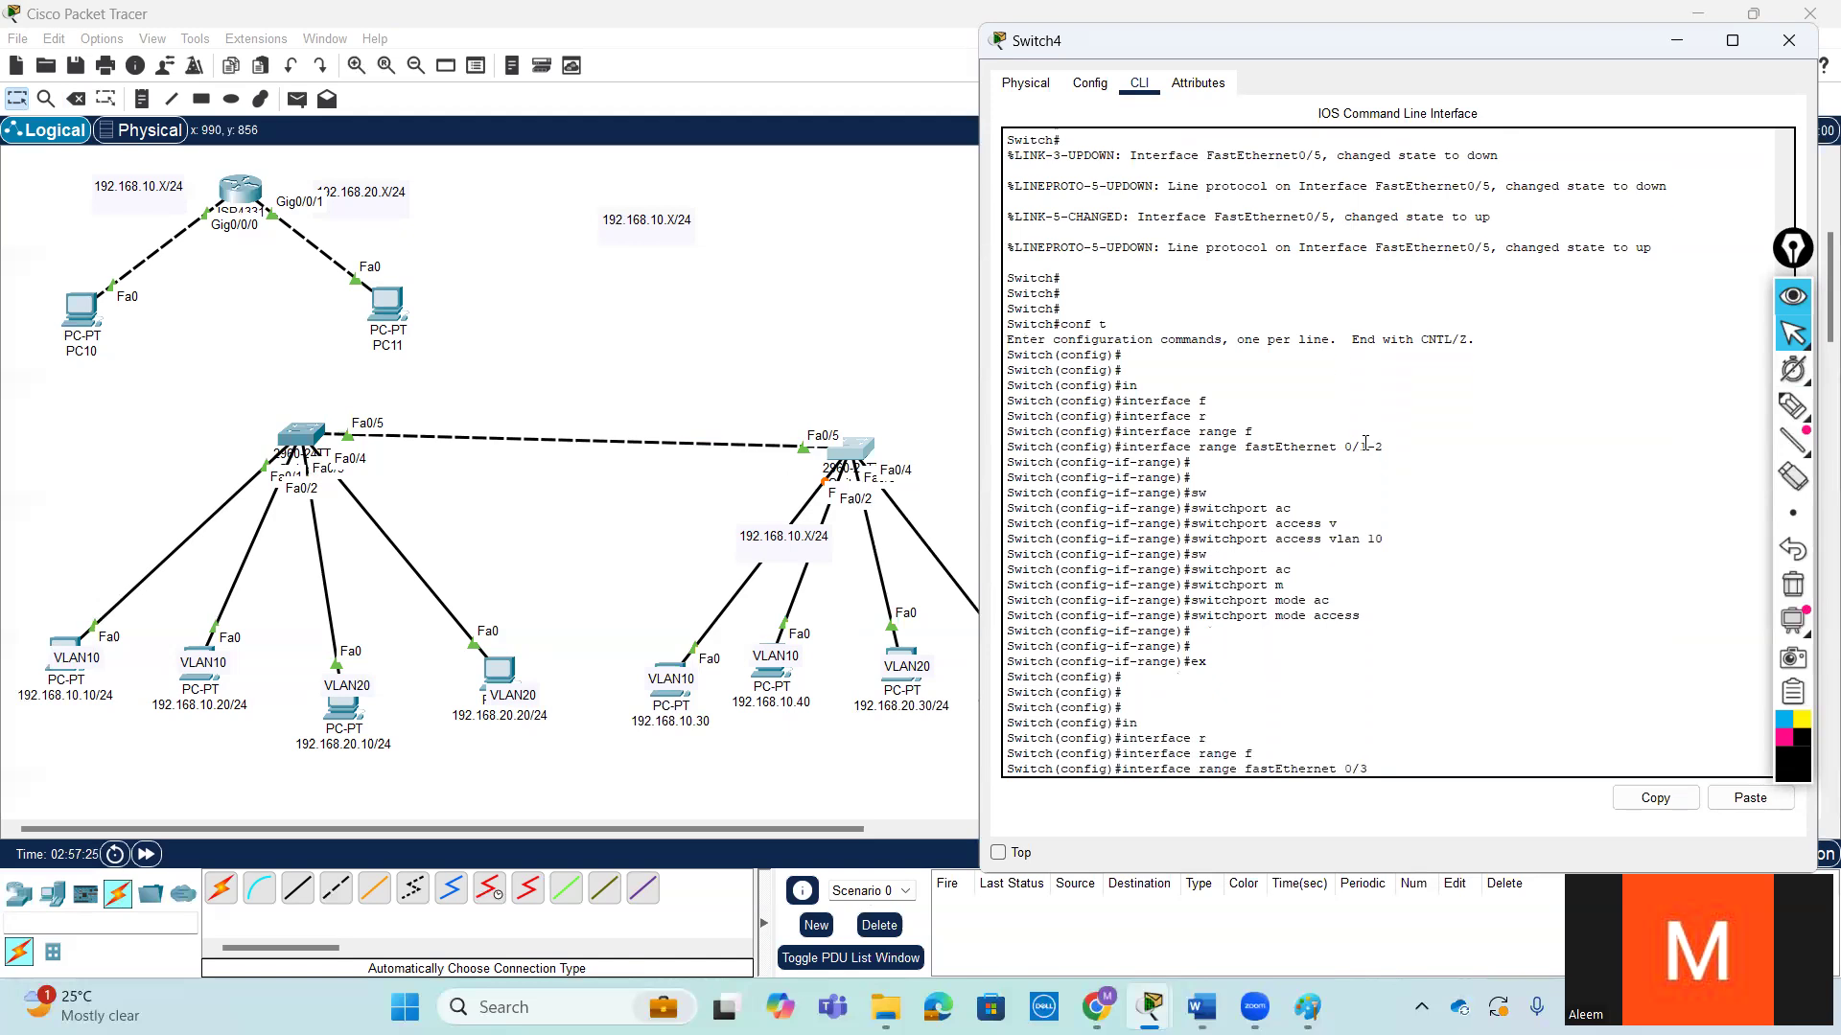
{"action": "type", "text": "0/3-4"}
{"action": "key", "text": "Return"}
{"action": "key", "text": "Return"}
{"action": "key", "text": "Return"}
- Assign Switch4's fastEthernet 0/3-4 ports to access VLAN 20
{"action": "type", "text": "sw"}
{"action": "key", "text": "Tab"}
{"action": "type", "text": "ac"}
{"action": "key", "text": "Tab"}
{"action": "type", "text": "v"}
{"action": "key", "text": "Tab"}
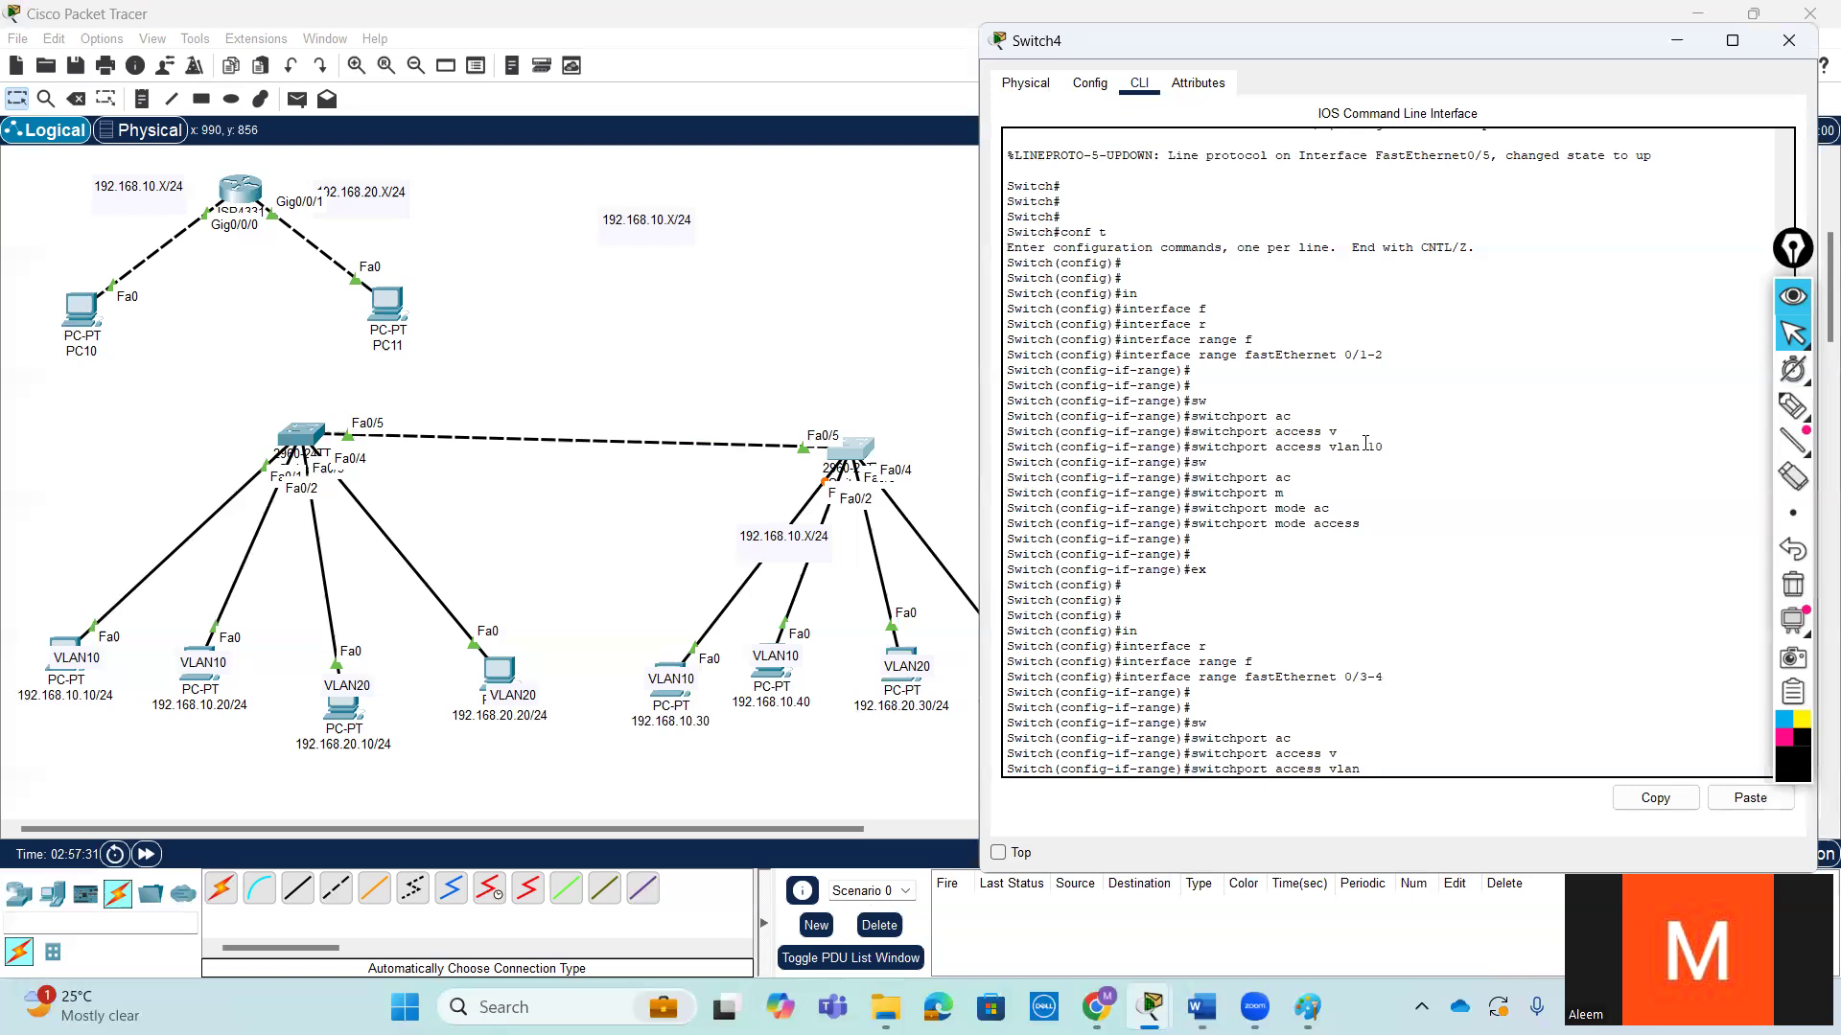
{"action": "key", "text": "Return"}
- Set Switch4's fastEthernet 0/3-4 ports to switchport access mode and return to privileged EXEC mode
{"action": "type", "text": "sw"}
{"action": "key", "text": "Tab"}
{"action": "type", "text": "m"}
{"action": "key", "text": "Tab"}
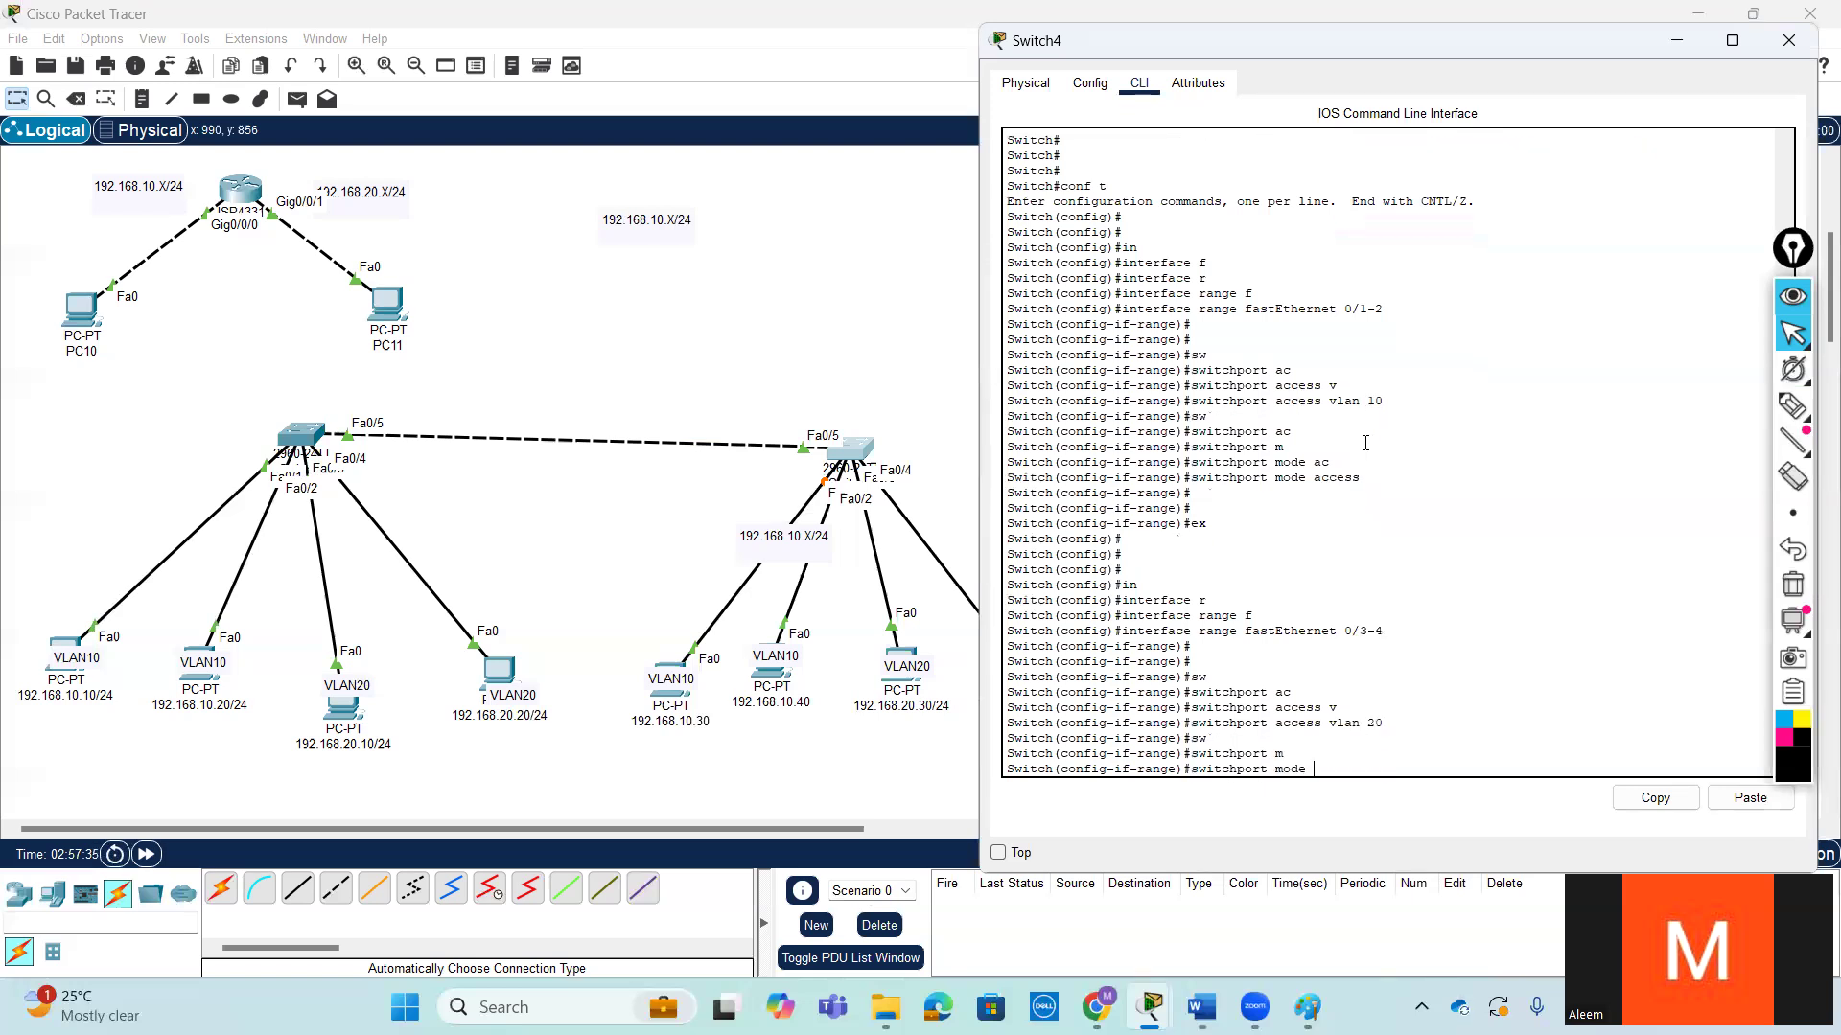
{"action": "type", "text": "ac"}
{"action": "key", "text": "Tab"}
{"action": "key", "text": "Return"}
{"action": "key", "text": "Return"}
{"action": "key", "text": "Return"}
{"action": "key", "text": "Return"}
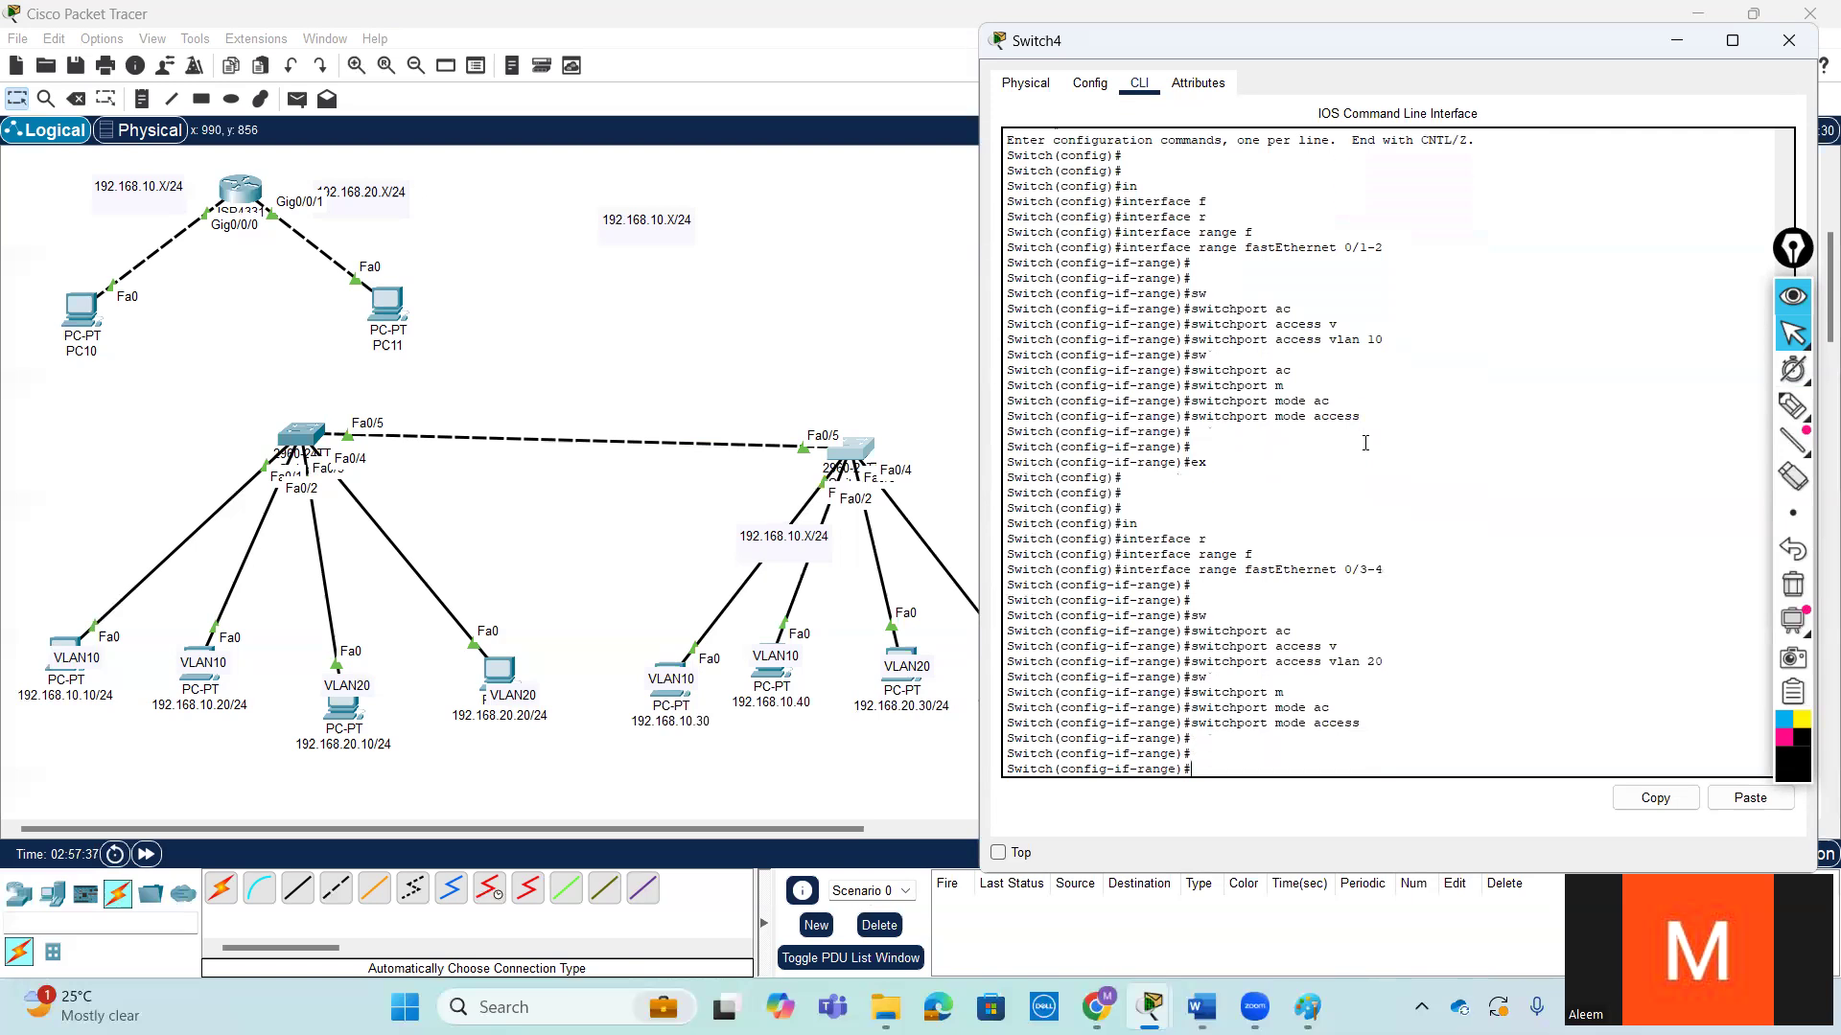
{"action": "key", "text": "ctrl+z"}
{"action": "key", "text": "Return"}
{"action": "key", "text": "Return"}
{"action": "key", "text": "Return"}
- Display the brief VLAN table on Switch4 and review which ports belong to each VLAN
{"action": "type", "text": "s"}
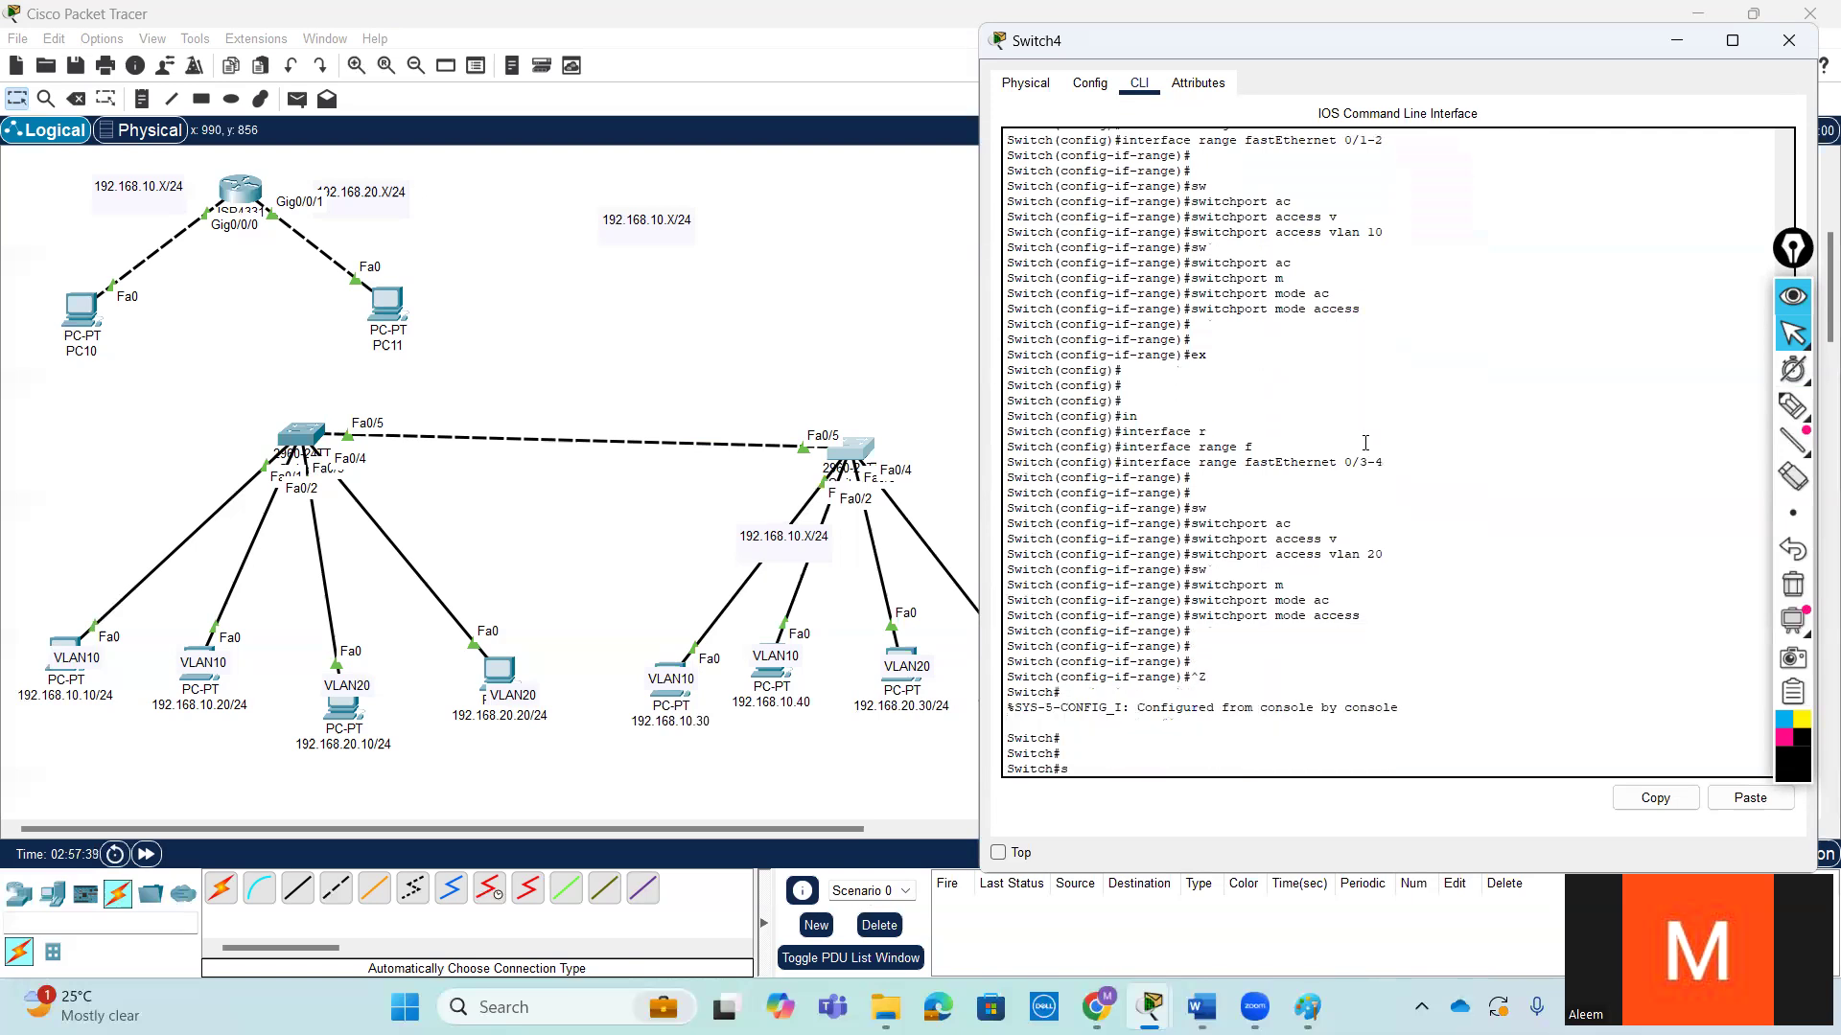
{"action": "type", "text": "h"}
{"action": "key", "text": "Tab"}
{"action": "type", "text": "vl"}
{"action": "key", "text": "Tab"}
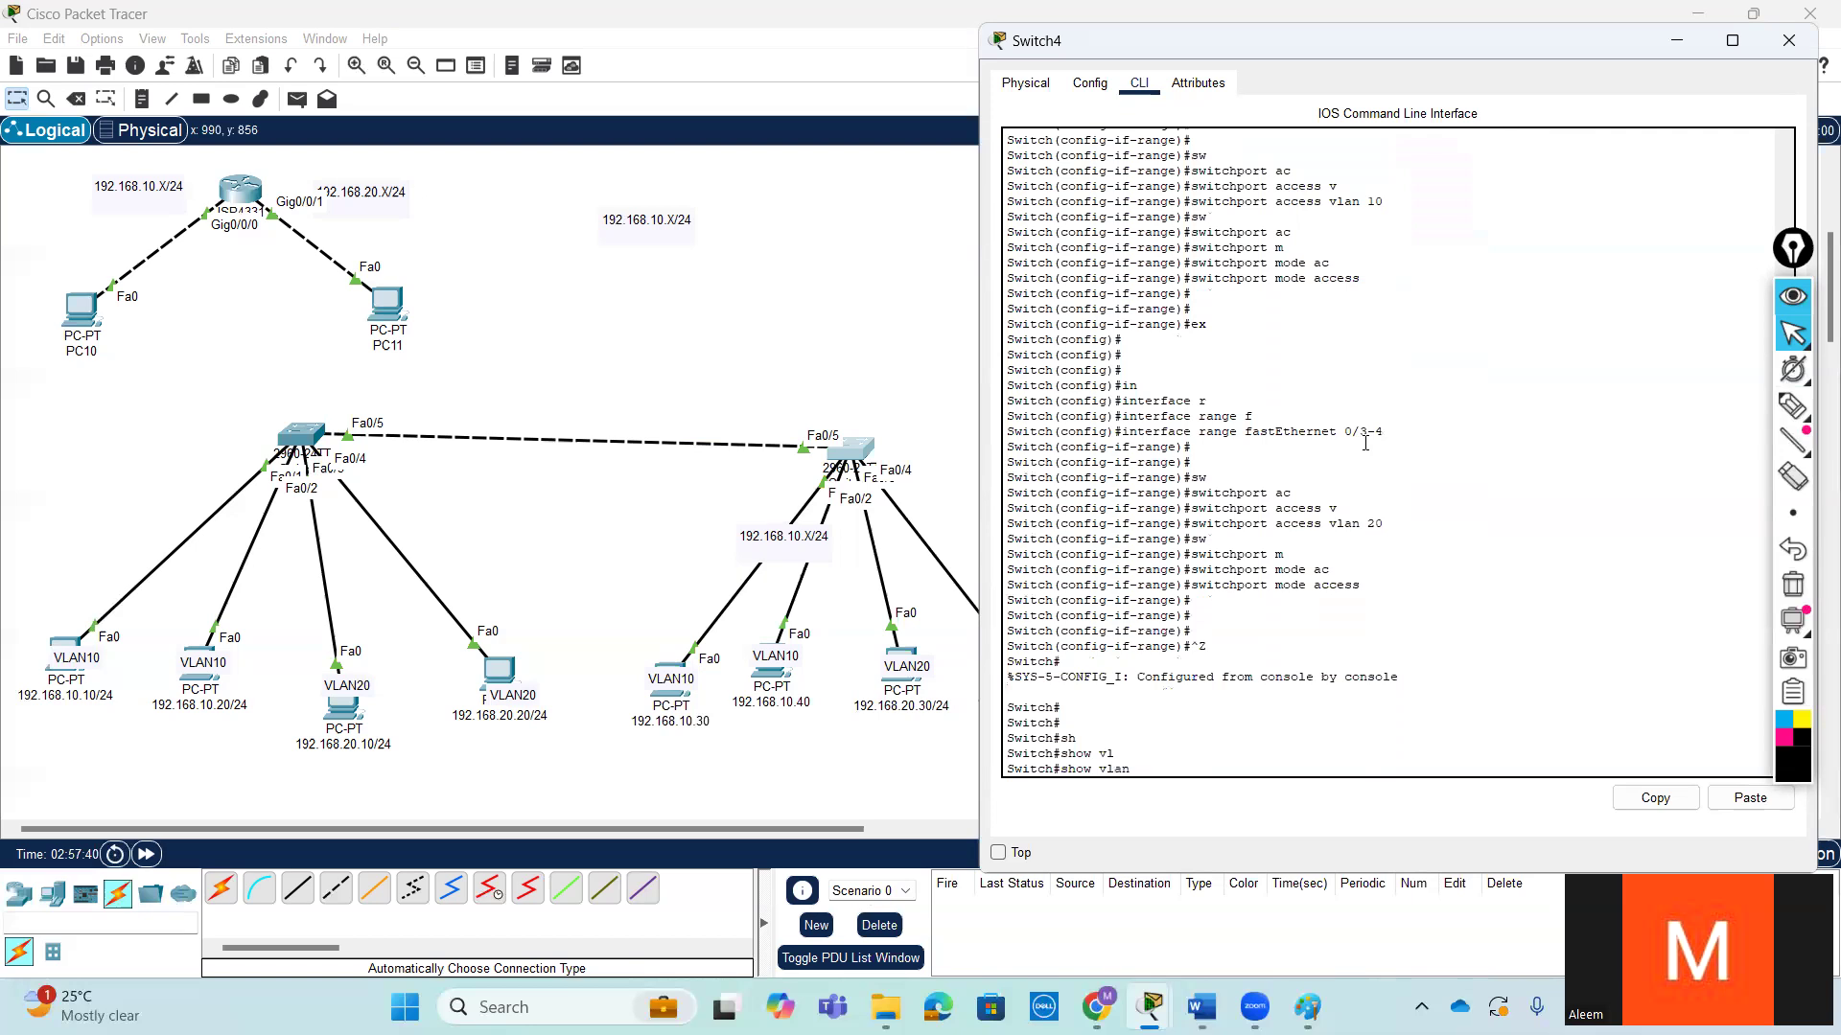
{"action": "type", "text": "br"}
{"action": "key", "text": "Tab"}
{"action": "key", "text": "Return"}
{"action": "key", "text": "Return"}
{"action": "key", "text": "Return"}
{"action": "key", "text": "Return"}
{"action": "key", "text": "Return"}
{"action": "left_click_drag", "start_coordinate": [1482, 630], "coordinate": [1000, 608]}
{"action": "left_click", "coordinate": [1463, 654]}
{"action": "key", "text": "Return"}
{"action": "key", "text": "Return"}
{"action": "type", "text": "sh"}
- Show the full interface details of fastEthernet 0/1 on Switch4
{"action": "key", "text": "Tab"}
{"action": "type", "text": "in"}
{"action": "key", "text": "Tab"}
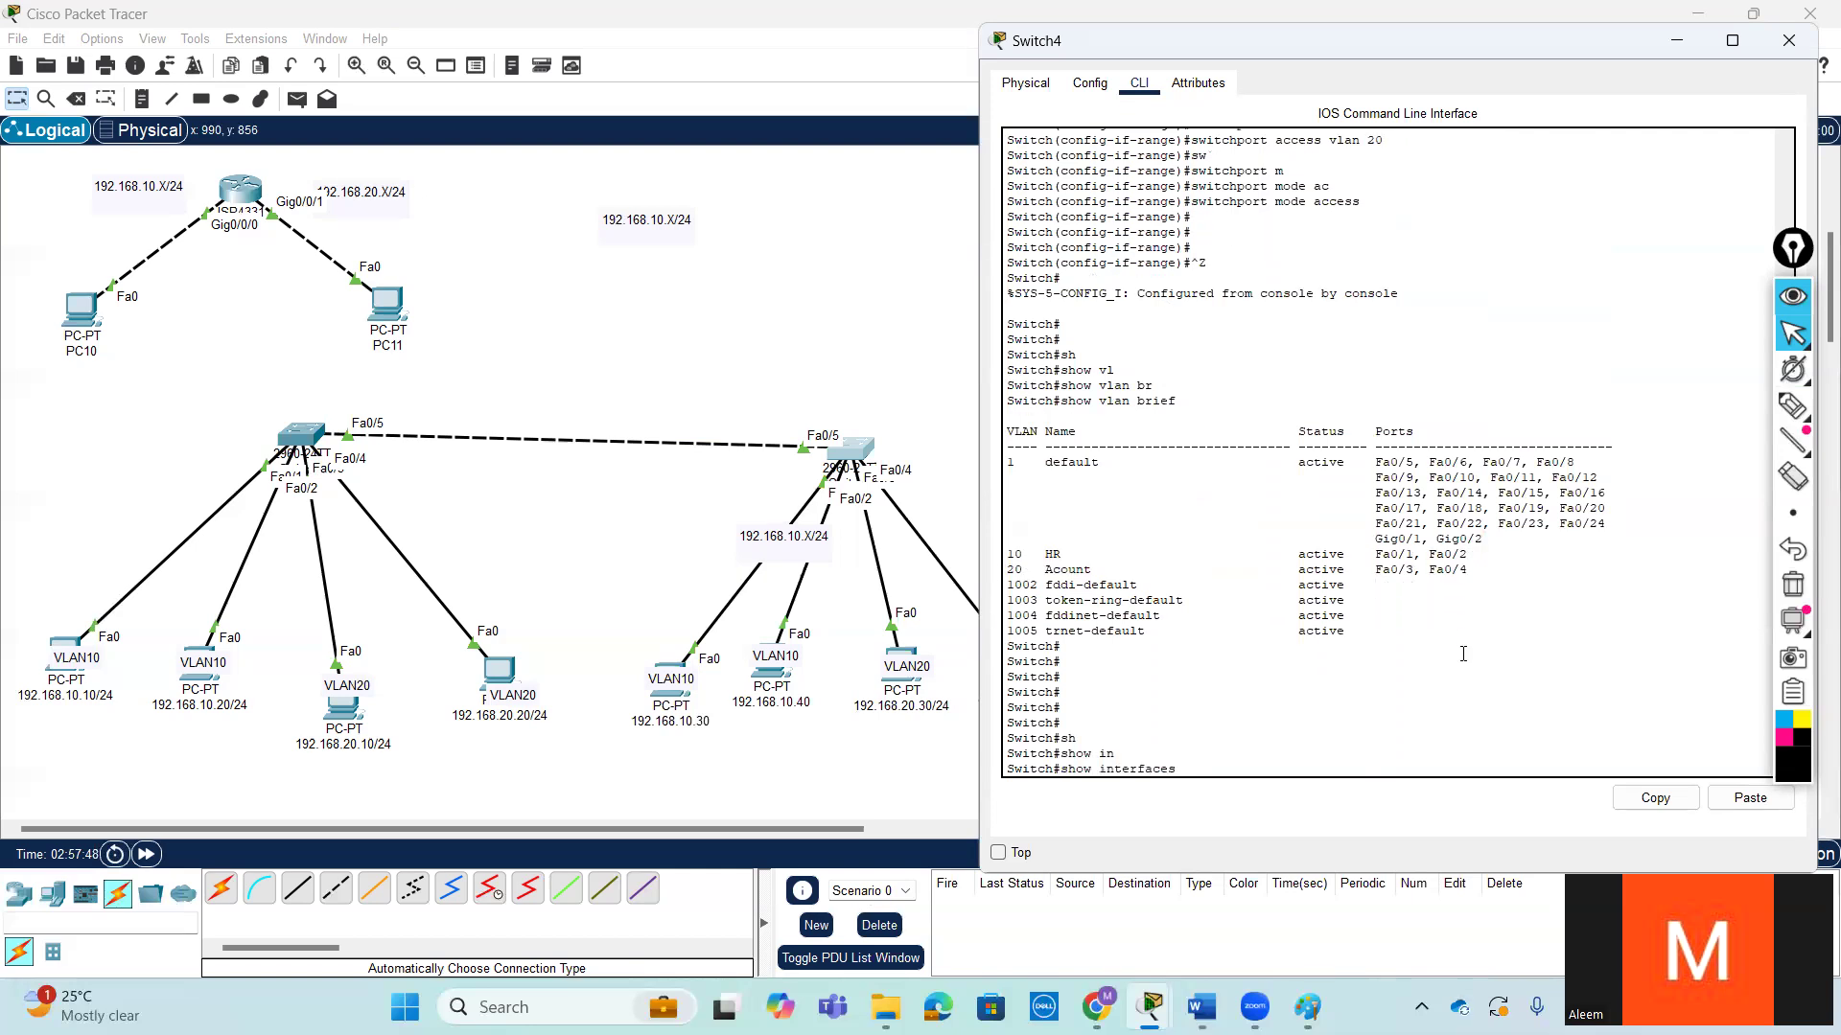
{"action": "type", "text": "f"}
{"action": "key", "text": "Tab"}
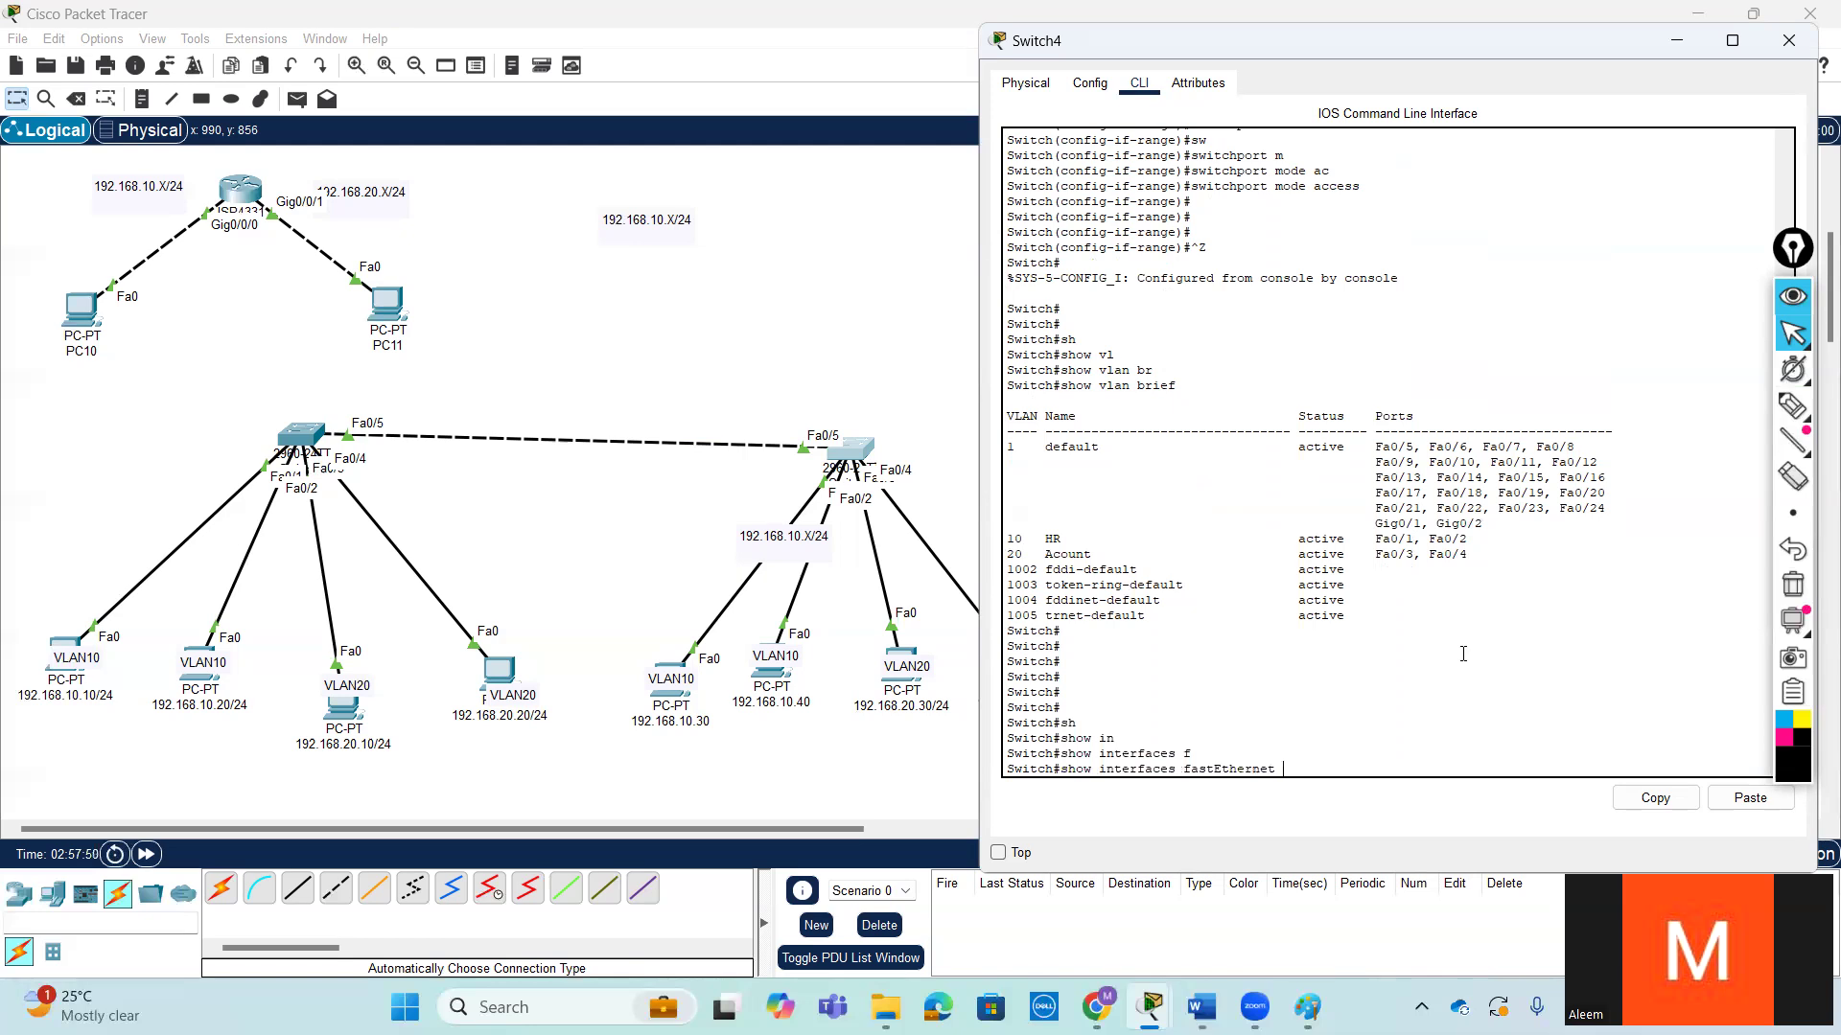
{"action": "type", "text": "0/1"}
{"action": "key", "text": "Return"}
{"action": "key", "text": "Return"}
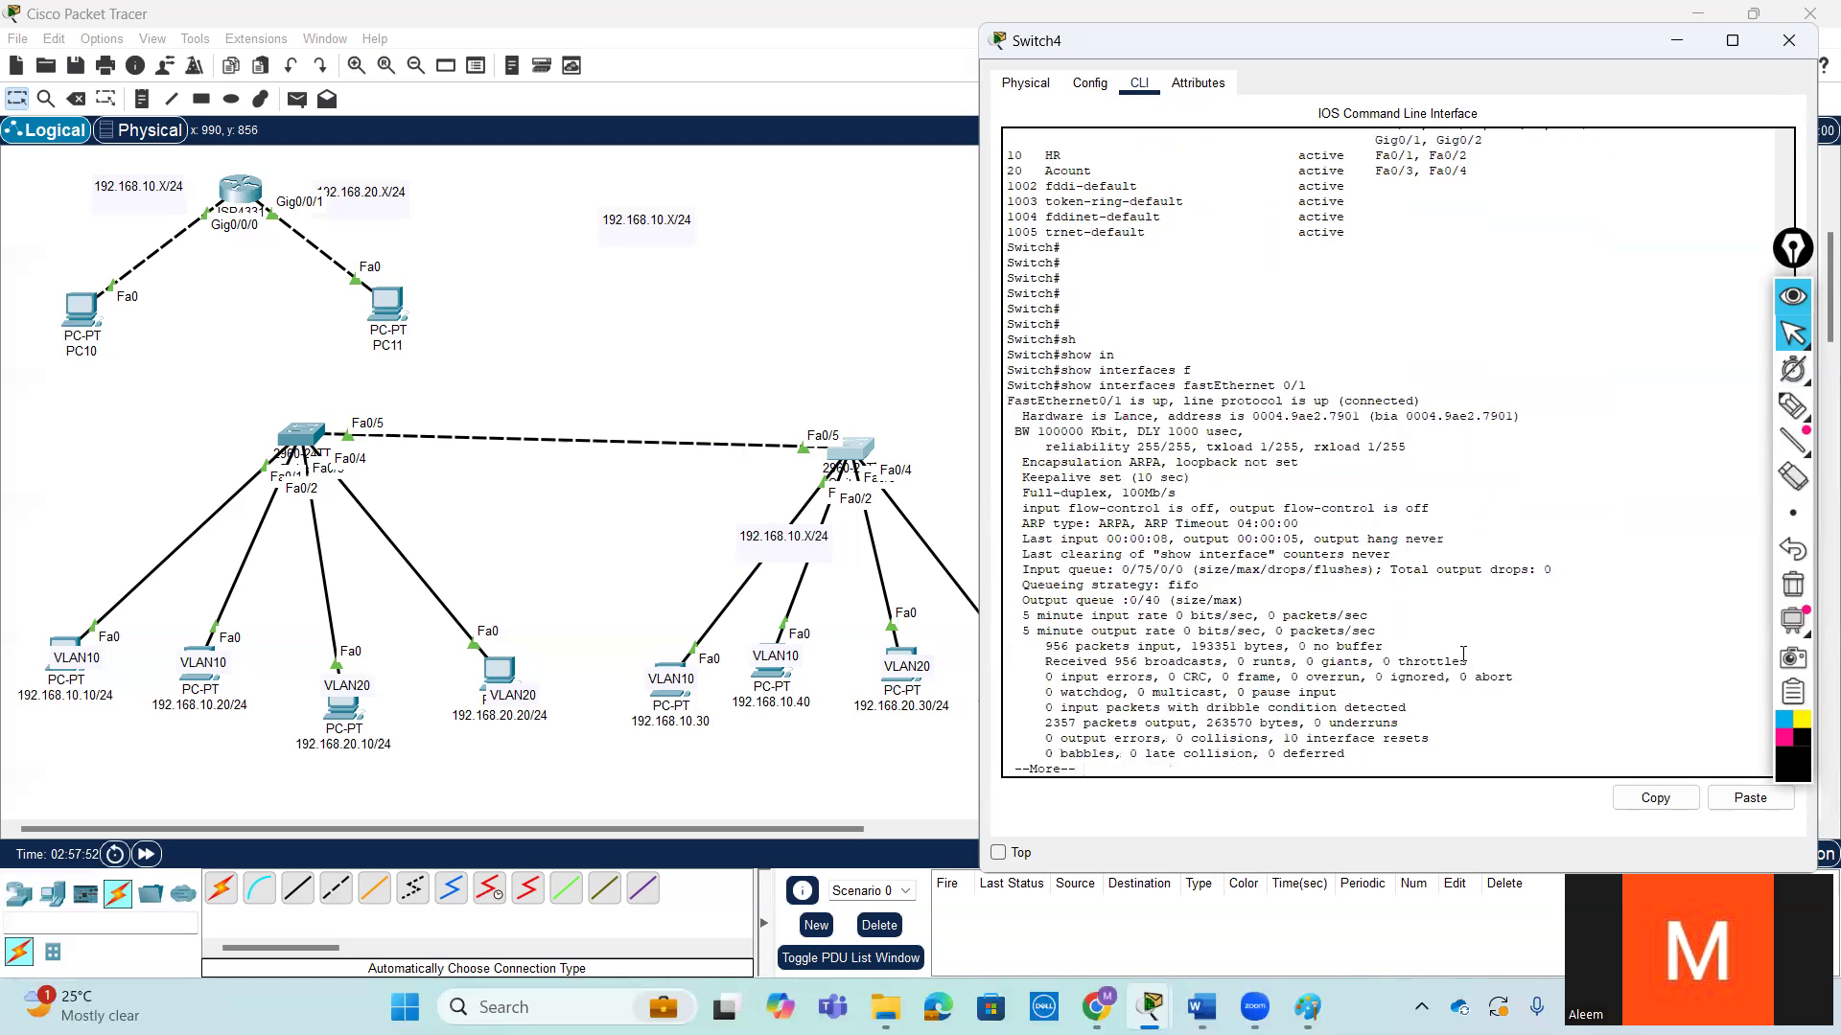
{"action": "key", "text": "Return"}
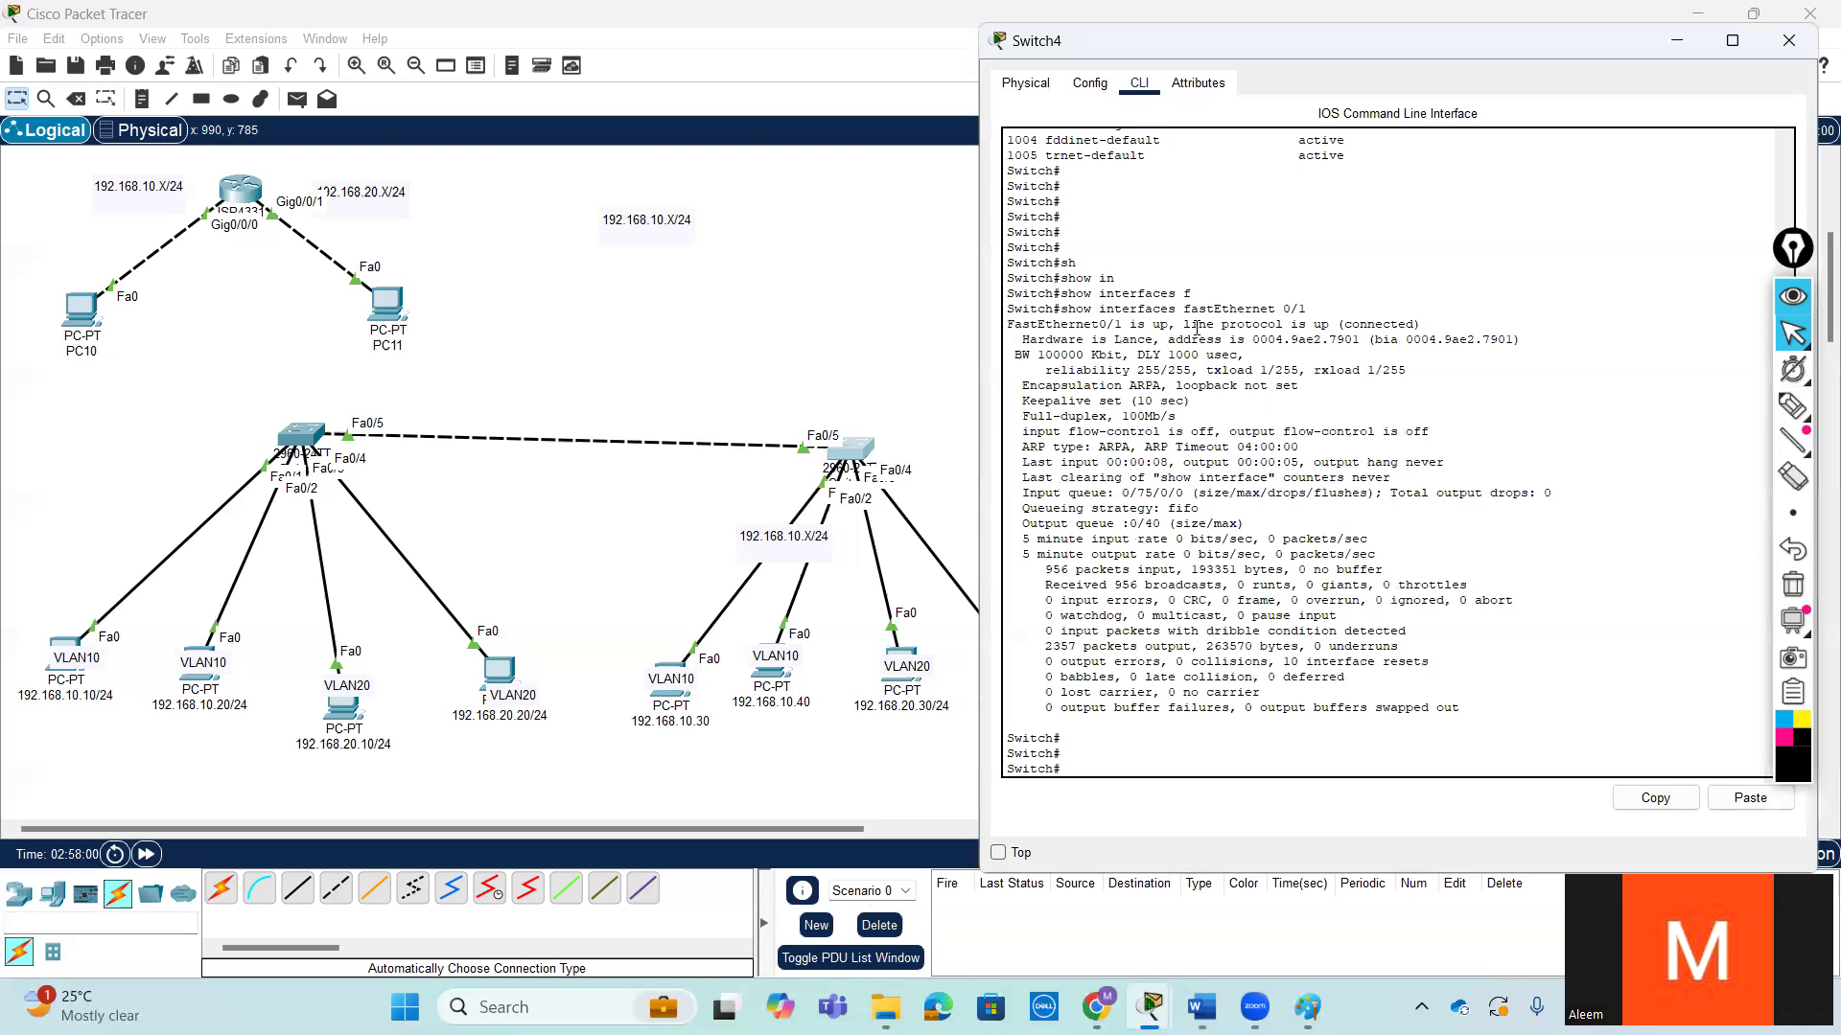
- Examine the hardware address, duplex and speed, and ARP type lines in Switch4's fastEthernet 0/1 output
{"action": "left_click_drag", "start_coordinate": [1193, 324], "coordinate": [1531, 334]}
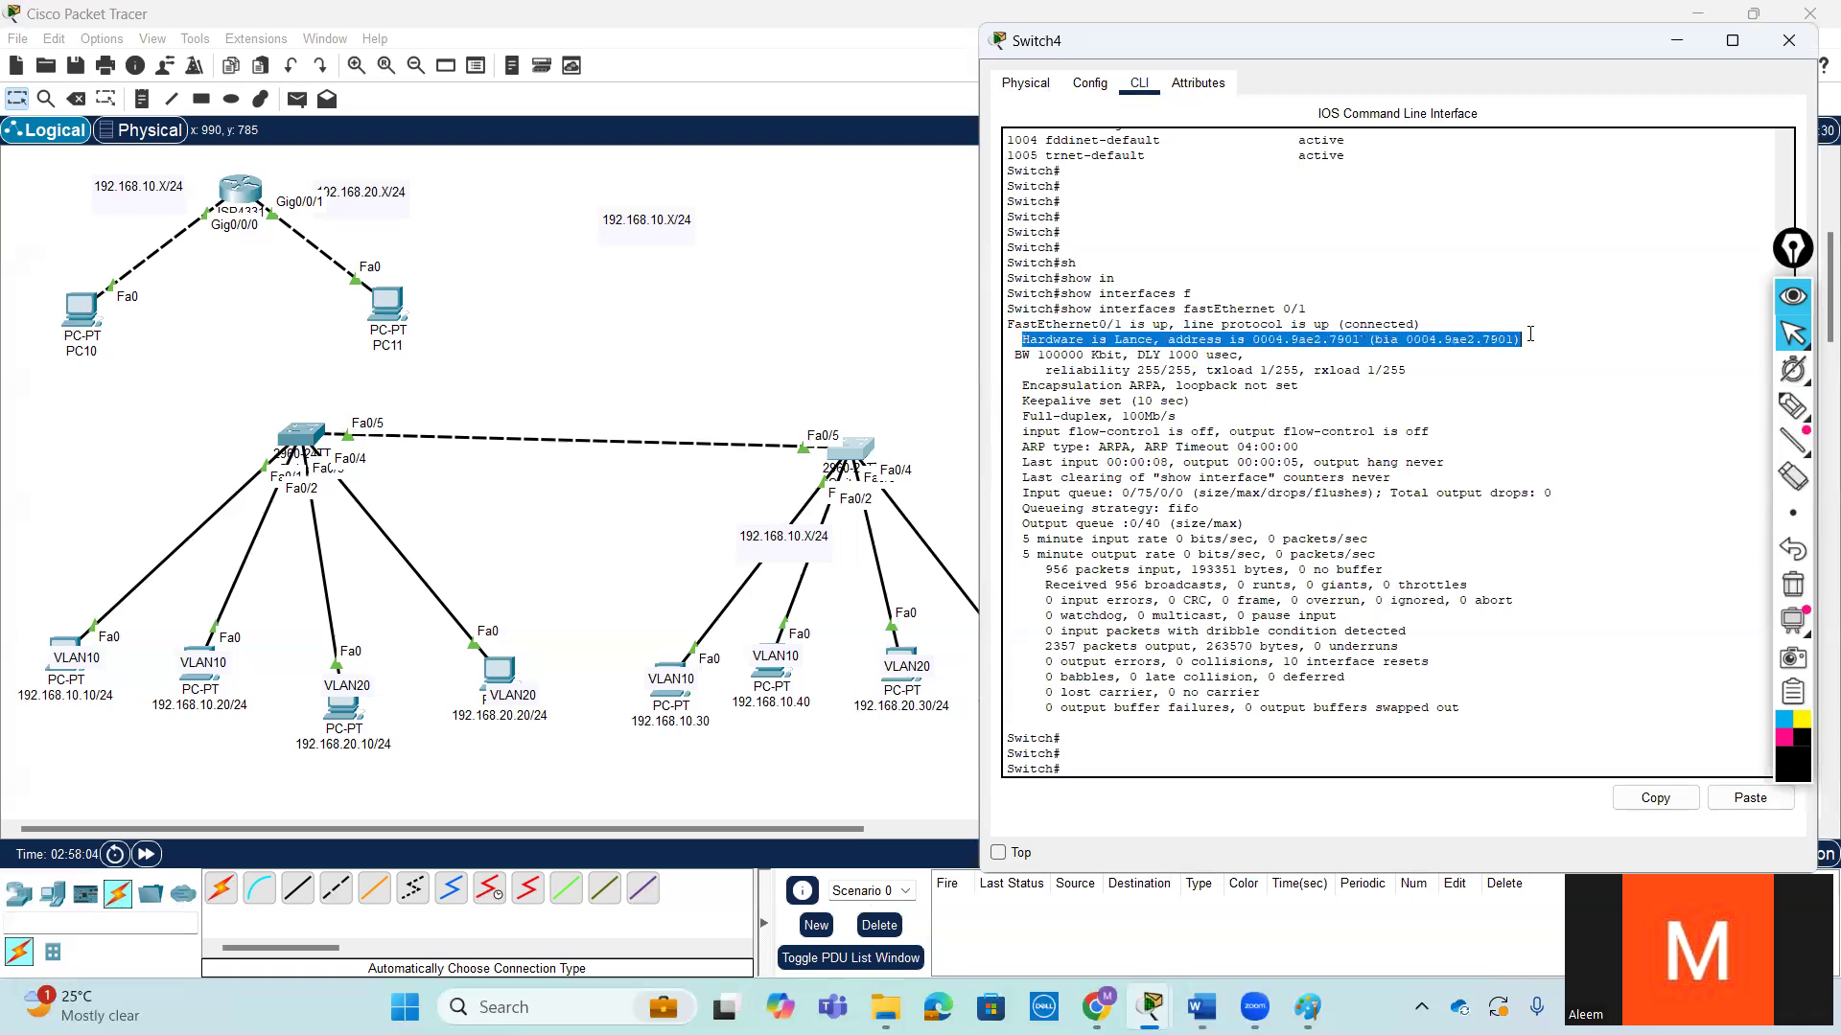
{"action": "left_click", "coordinate": [1252, 380]}
{"action": "left_click_drag", "start_coordinate": [1129, 417], "coordinate": [1165, 432]}
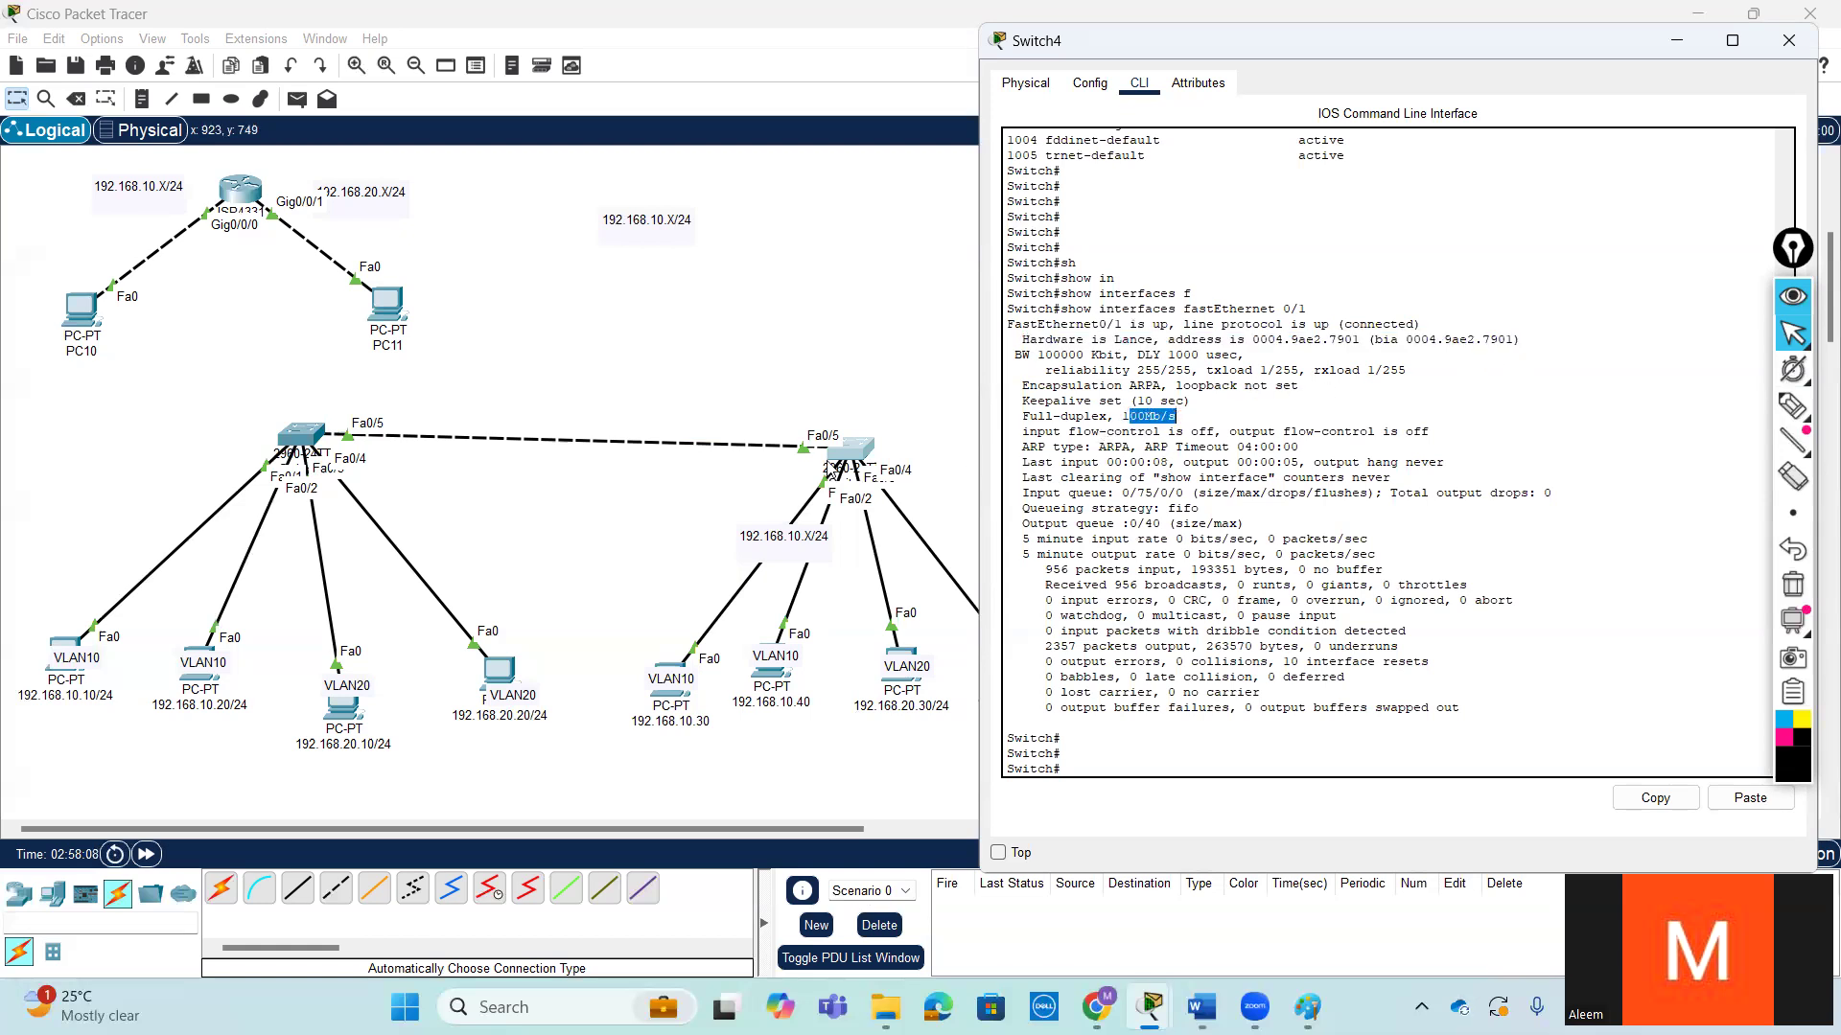
{"action": "left_click", "coordinate": [1132, 416]}
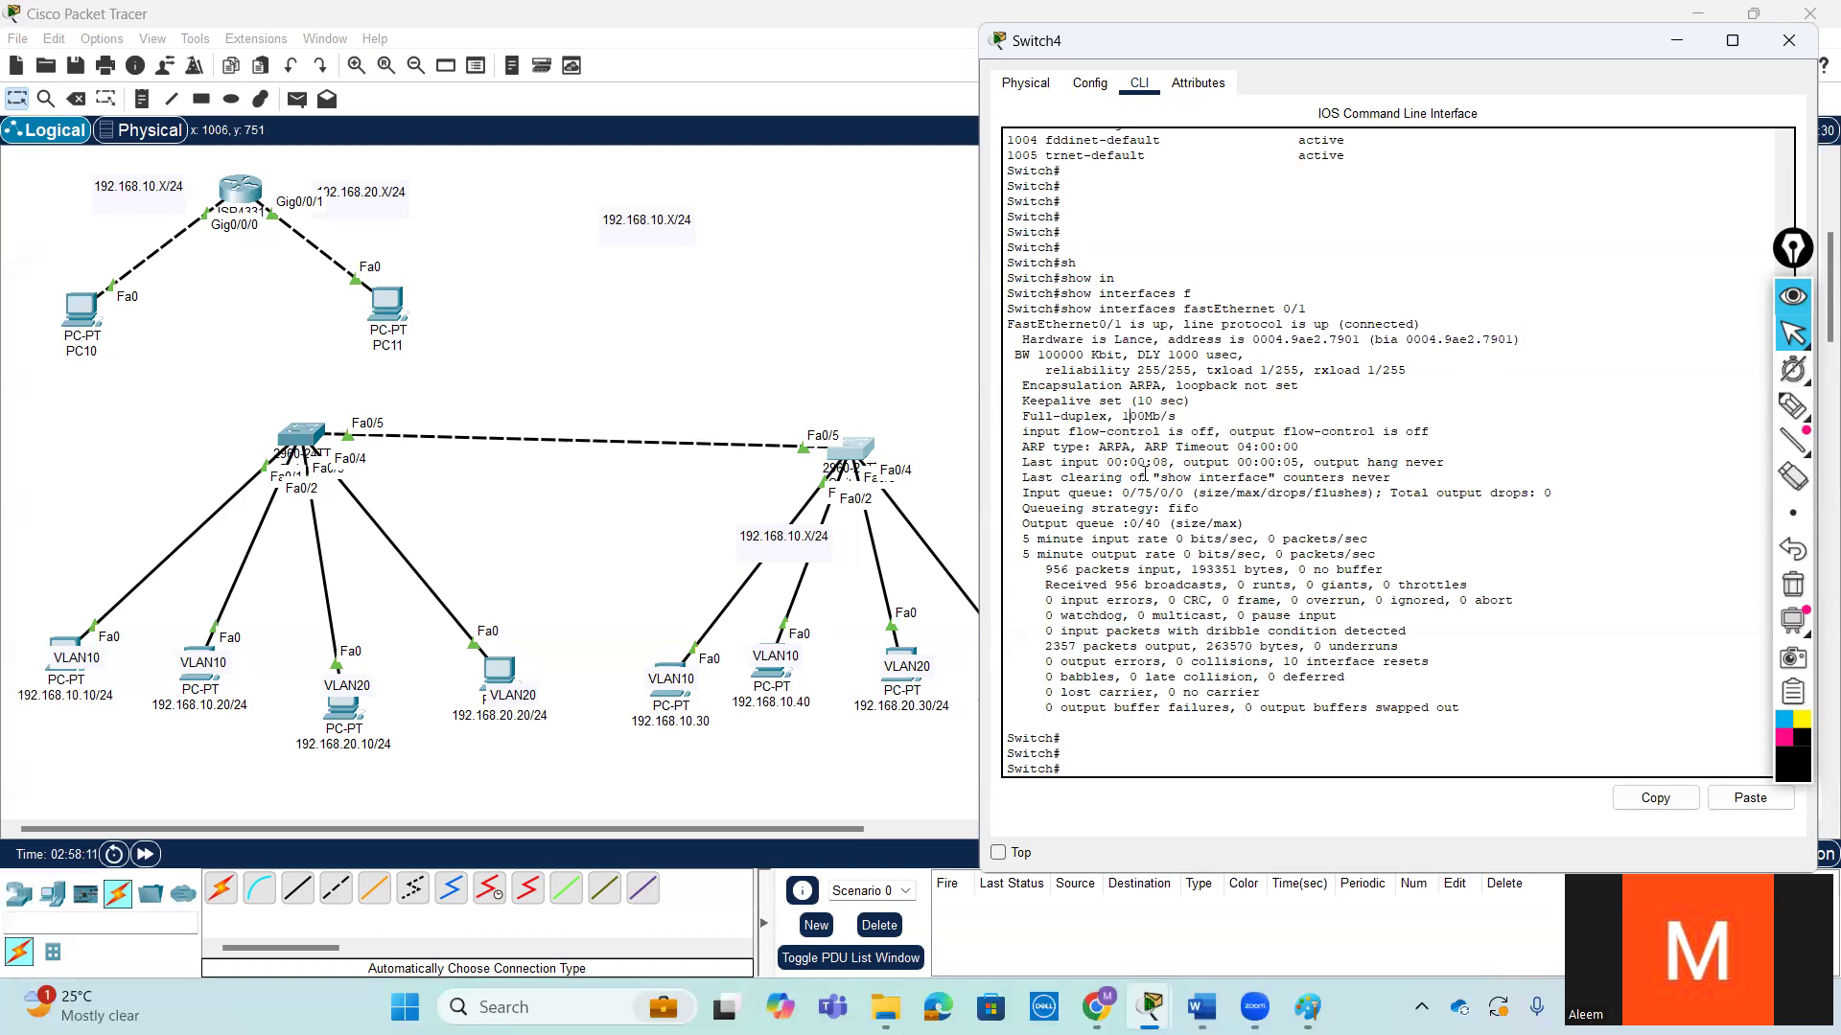
{"action": "left_click_drag", "start_coordinate": [1138, 447], "coordinate": [1025, 447]}
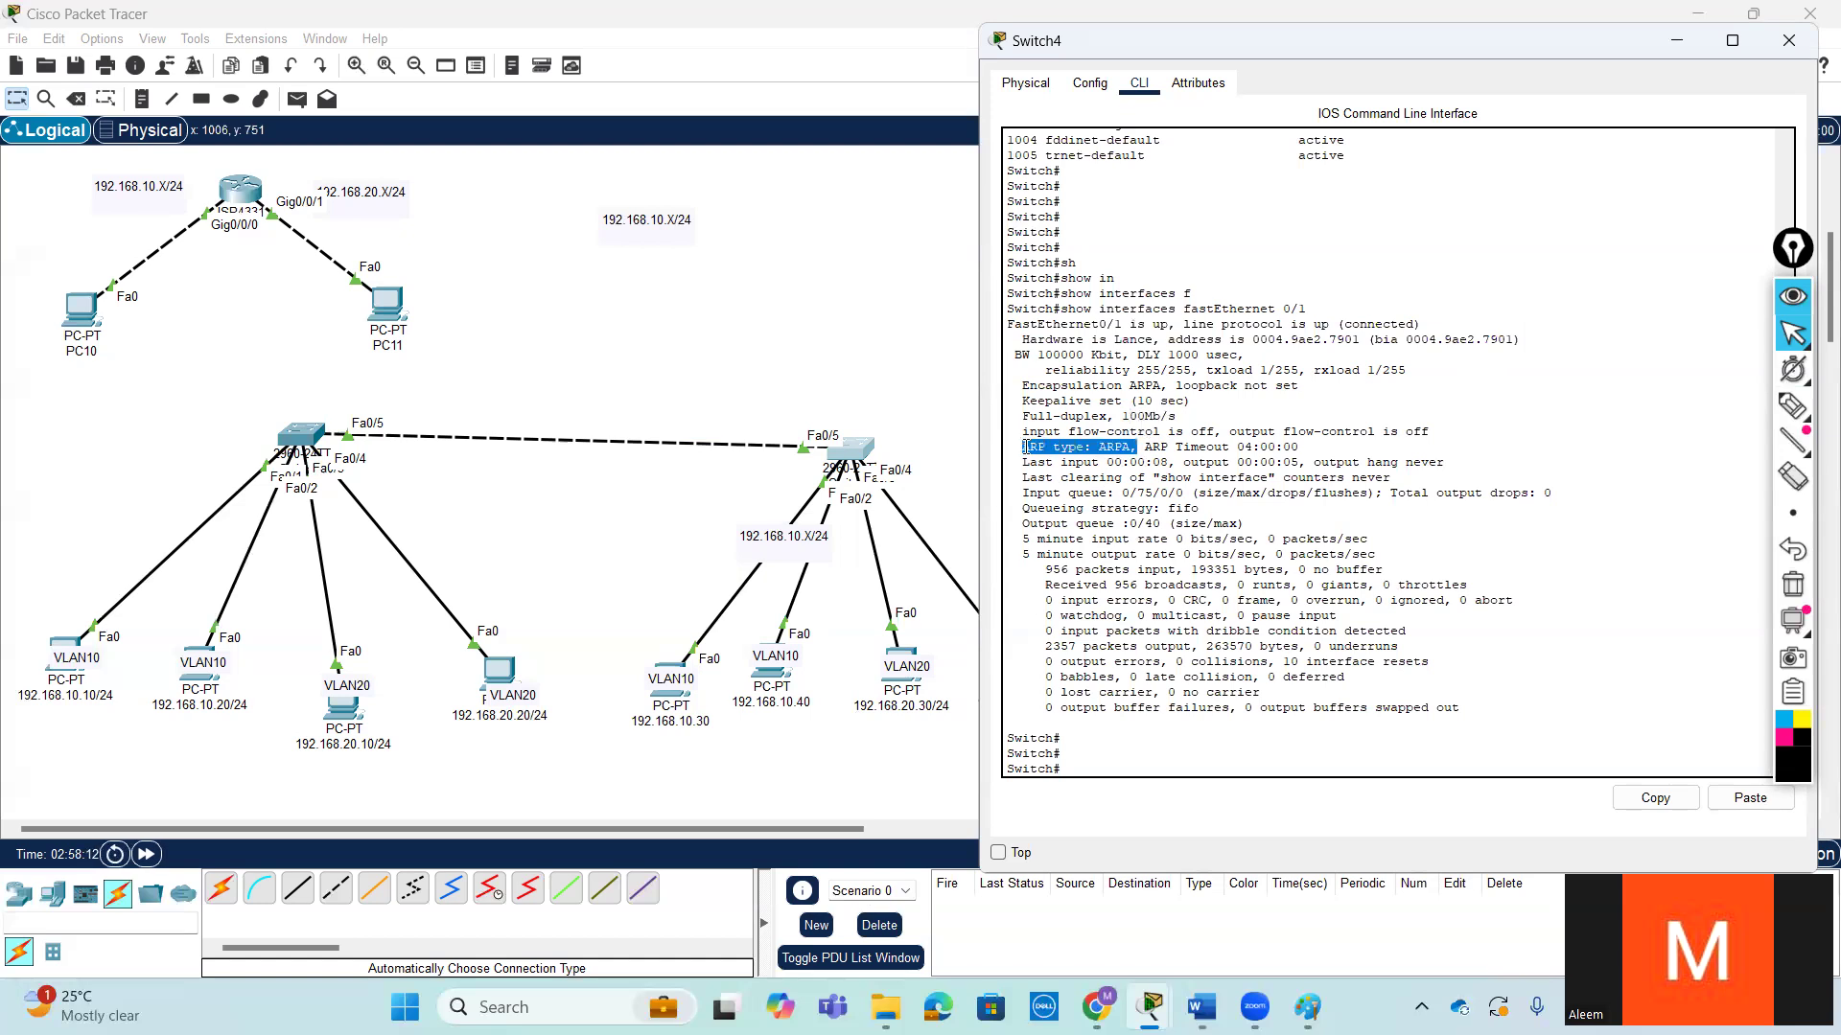
{"action": "left_click", "coordinate": [1151, 447]}
{"action": "left_click_drag", "start_coordinate": [1138, 447], "coordinate": [1026, 445]}
{"action": "left_click", "coordinate": [1511, 658]}
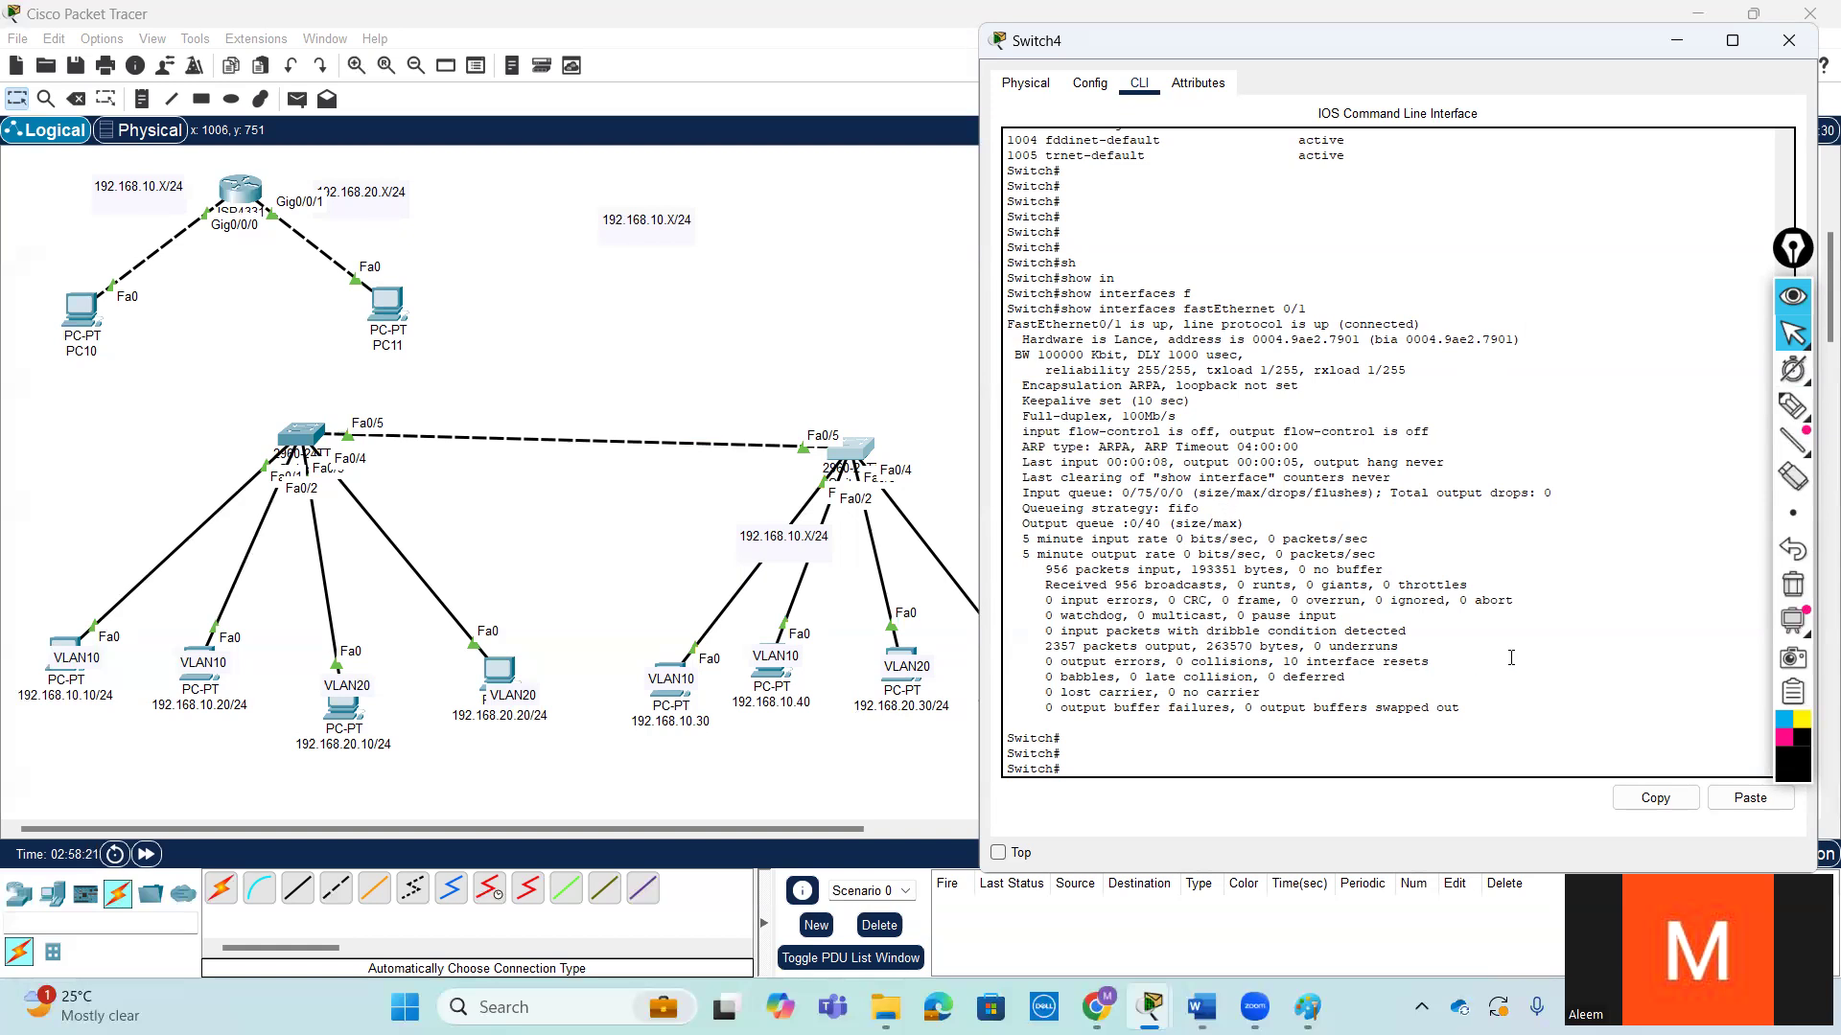
{"action": "key", "text": "Return"}
{"action": "key", "text": "Return"}
{"action": "key", "text": "Return"}
{"action": "key", "text": "Return"}
{"action": "key", "text": "Return"}
{"action": "key", "text": "Return"}
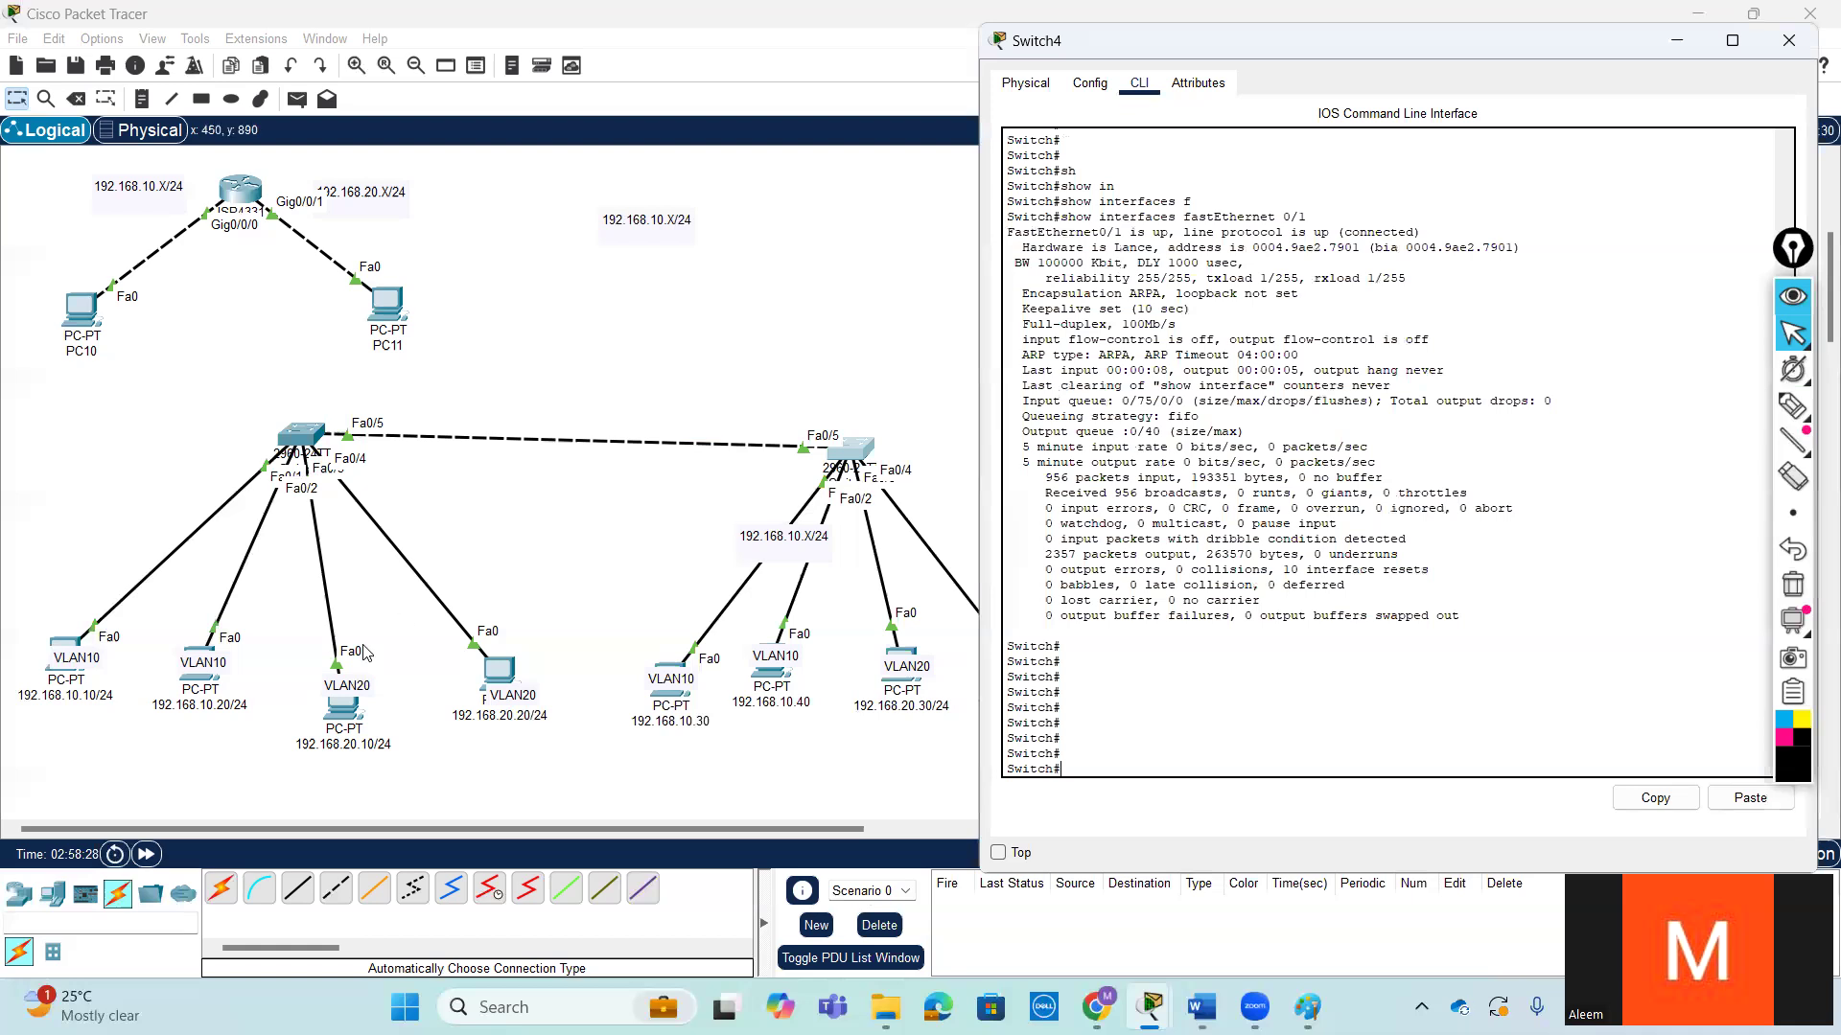
- Ping 192.168.20.20 from the 192.168.10.10 PC
{"action": "left_click", "coordinate": [67, 638]}
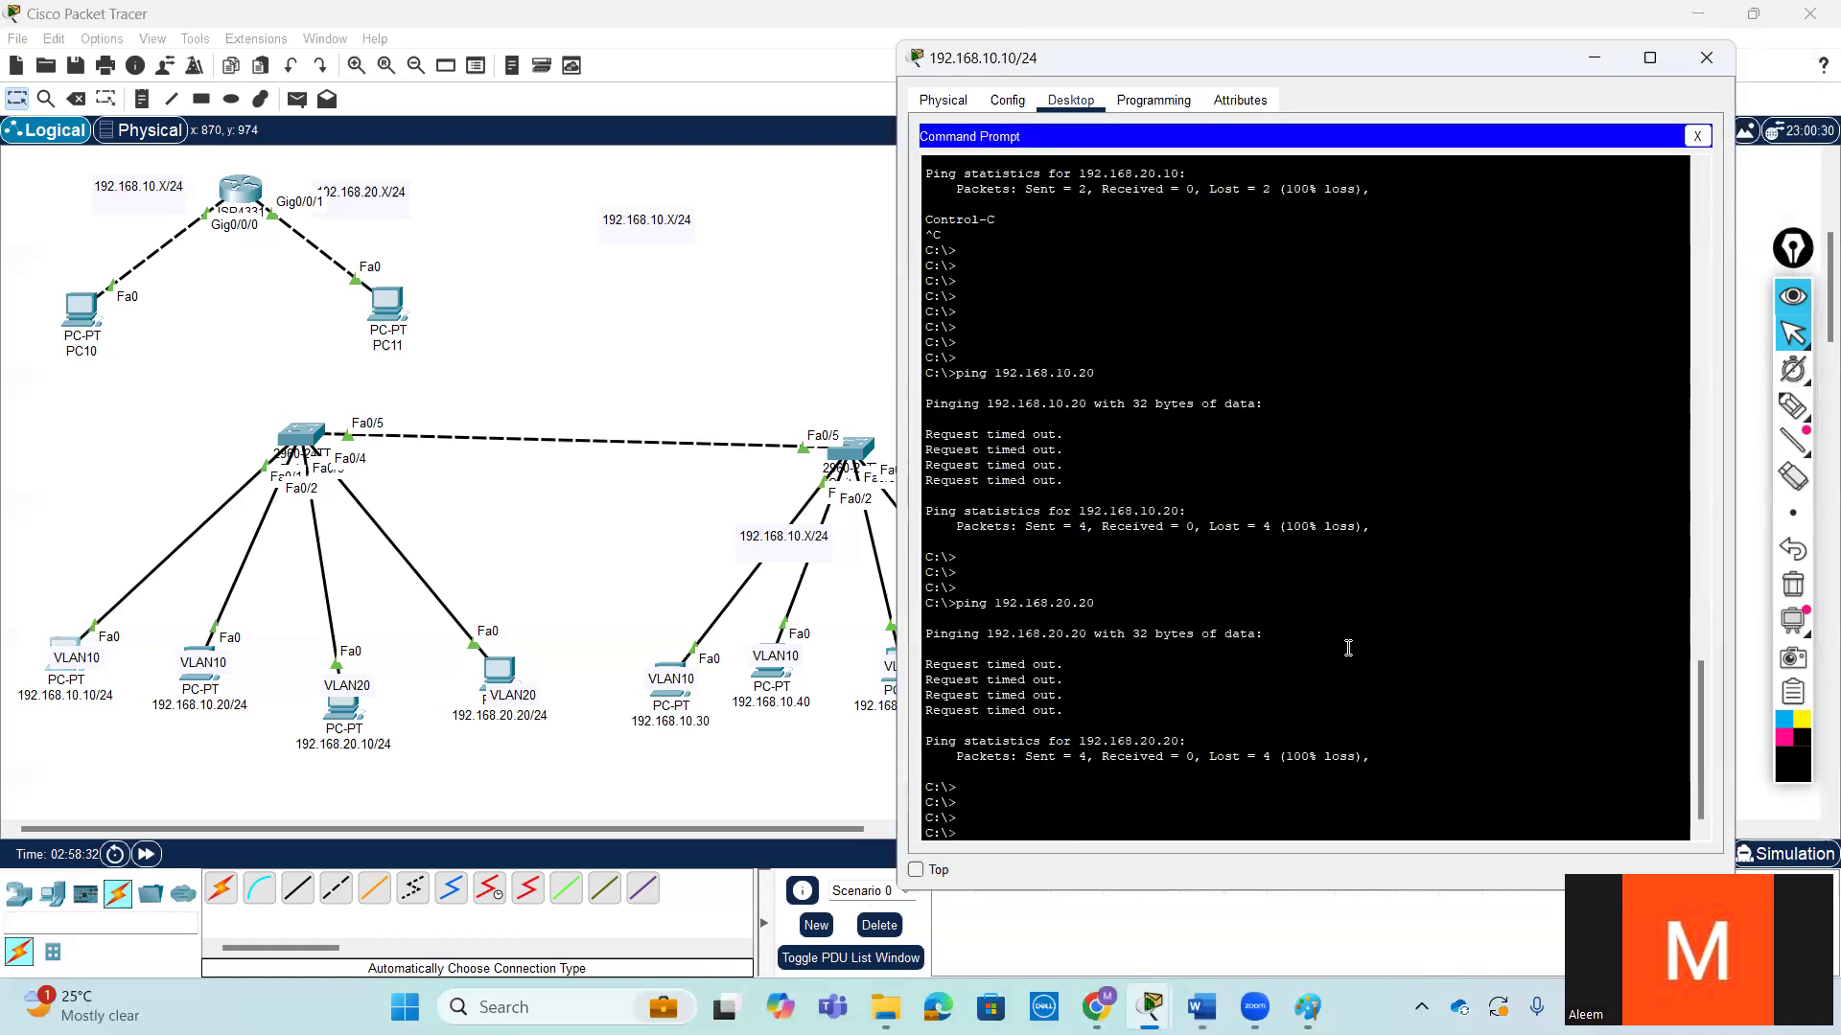
{"action": "key", "text": "Up"}
{"action": "key", "text": "Return"}
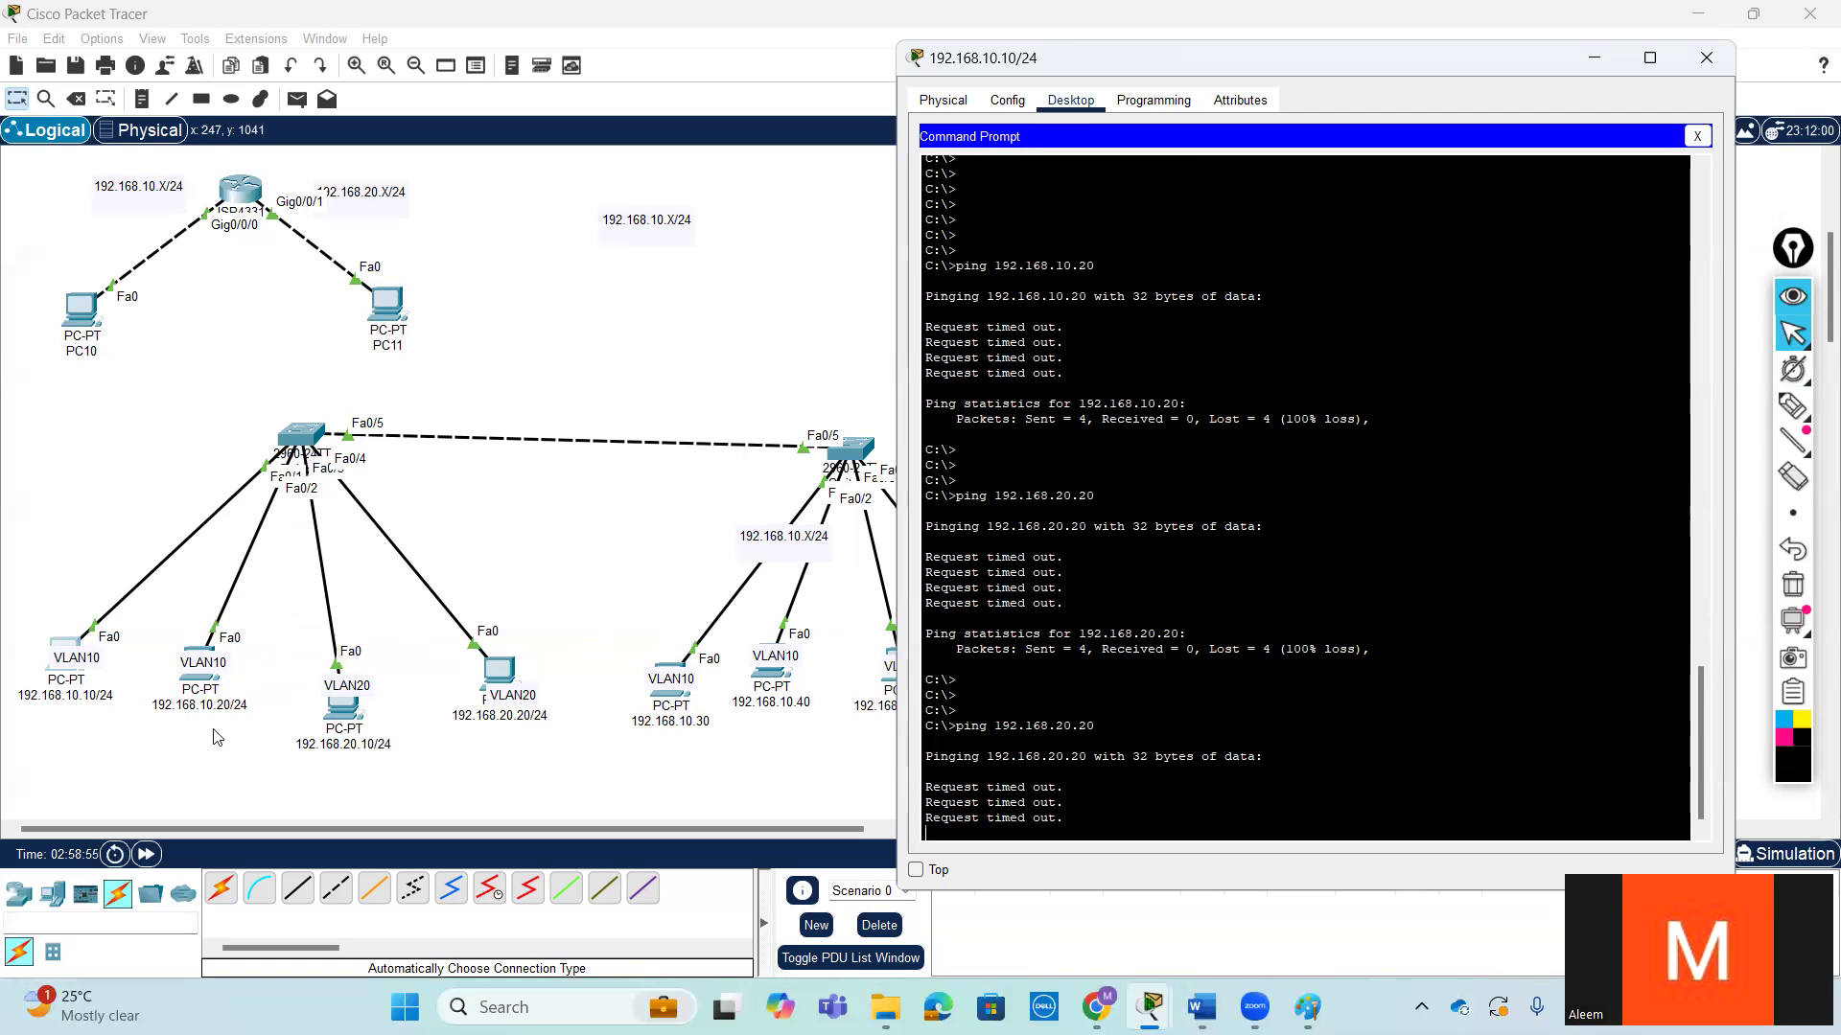
- Check the command prompt history and static IP configuration of the 192.168.10.20 PC
{"action": "left_click", "coordinate": [204, 657]}
{"action": "left_click", "coordinate": [204, 657]}
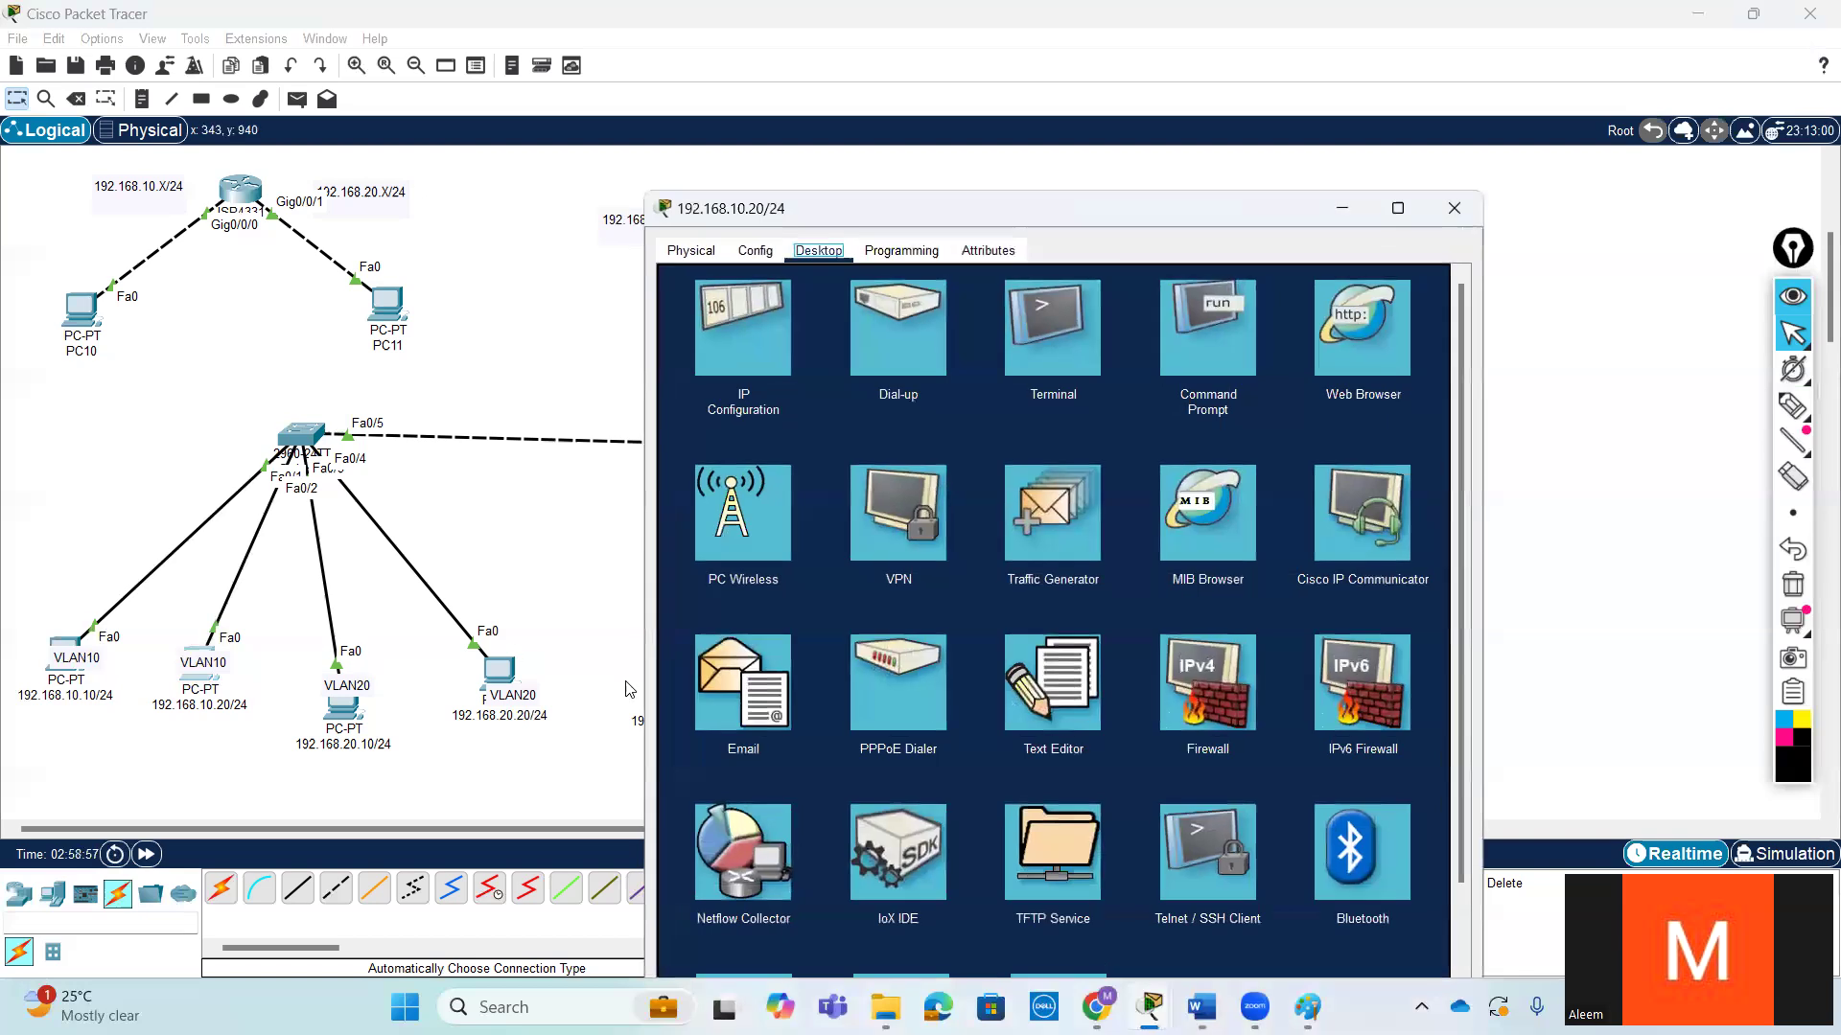
{"action": "left_click", "coordinate": [1194, 363]}
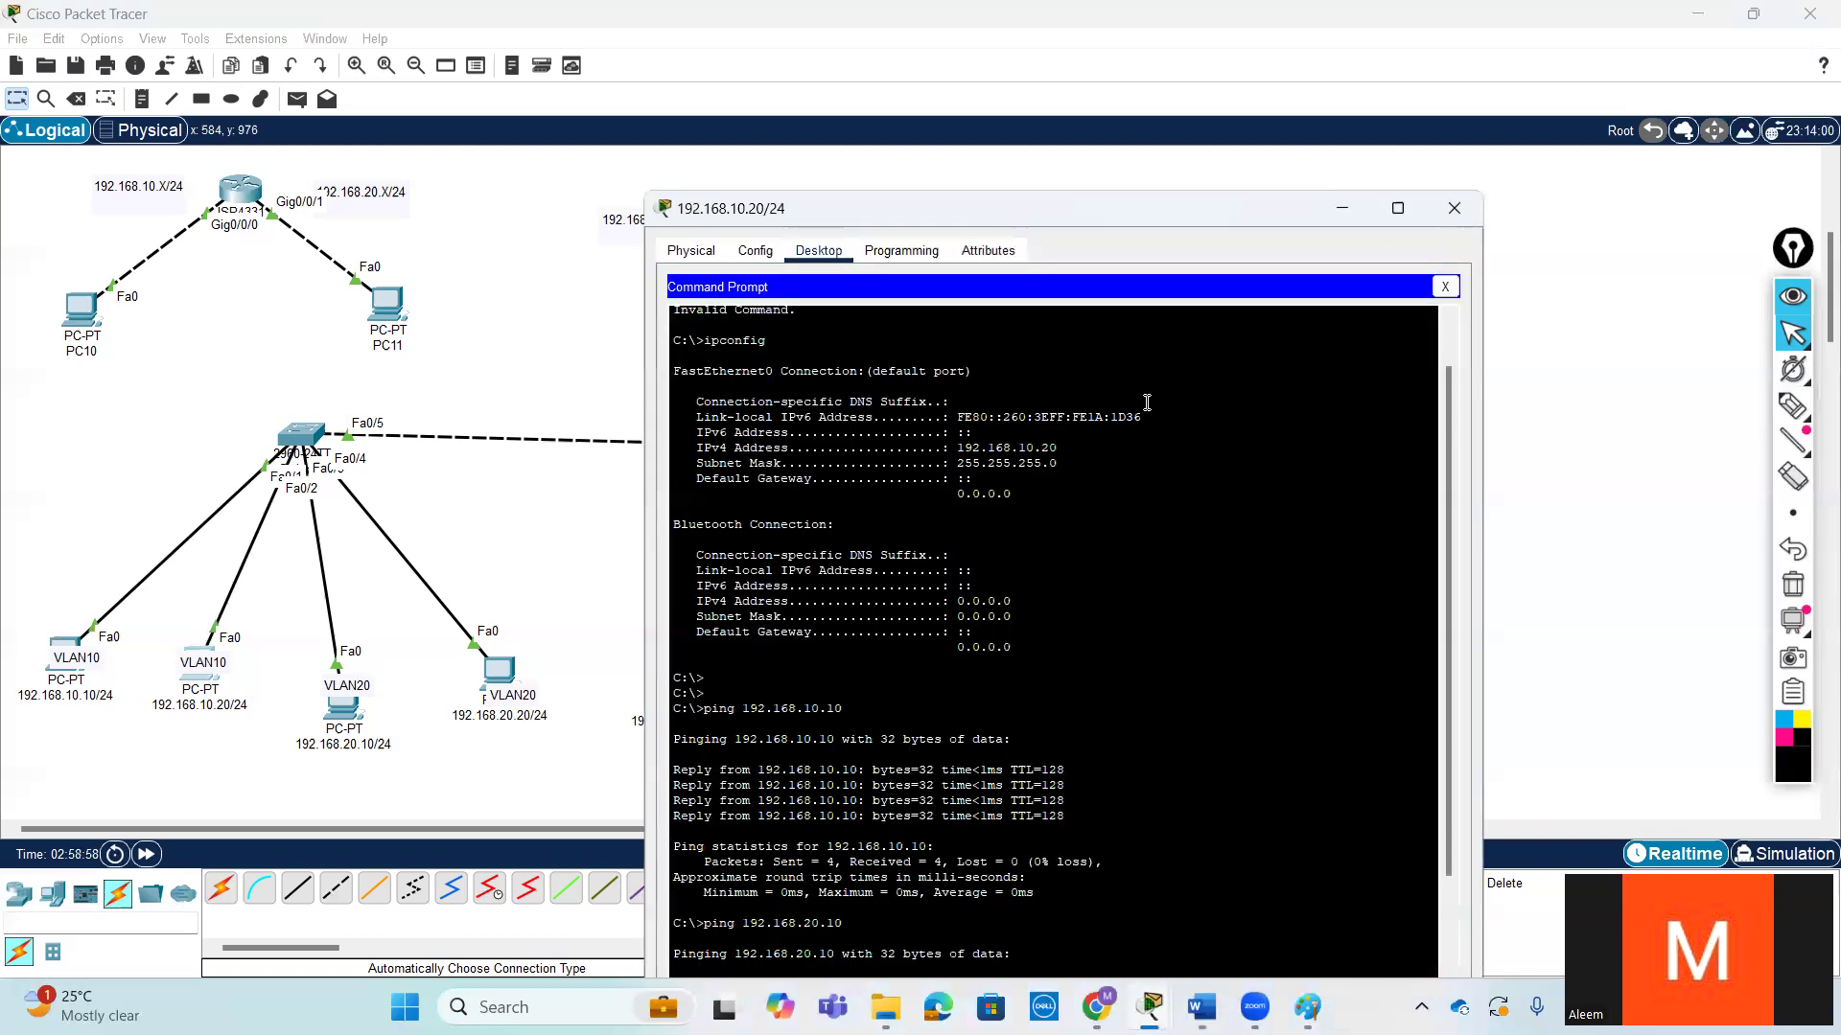
{"action": "left_click", "coordinate": [1448, 291]}
{"action": "left_click", "coordinate": [739, 345]}
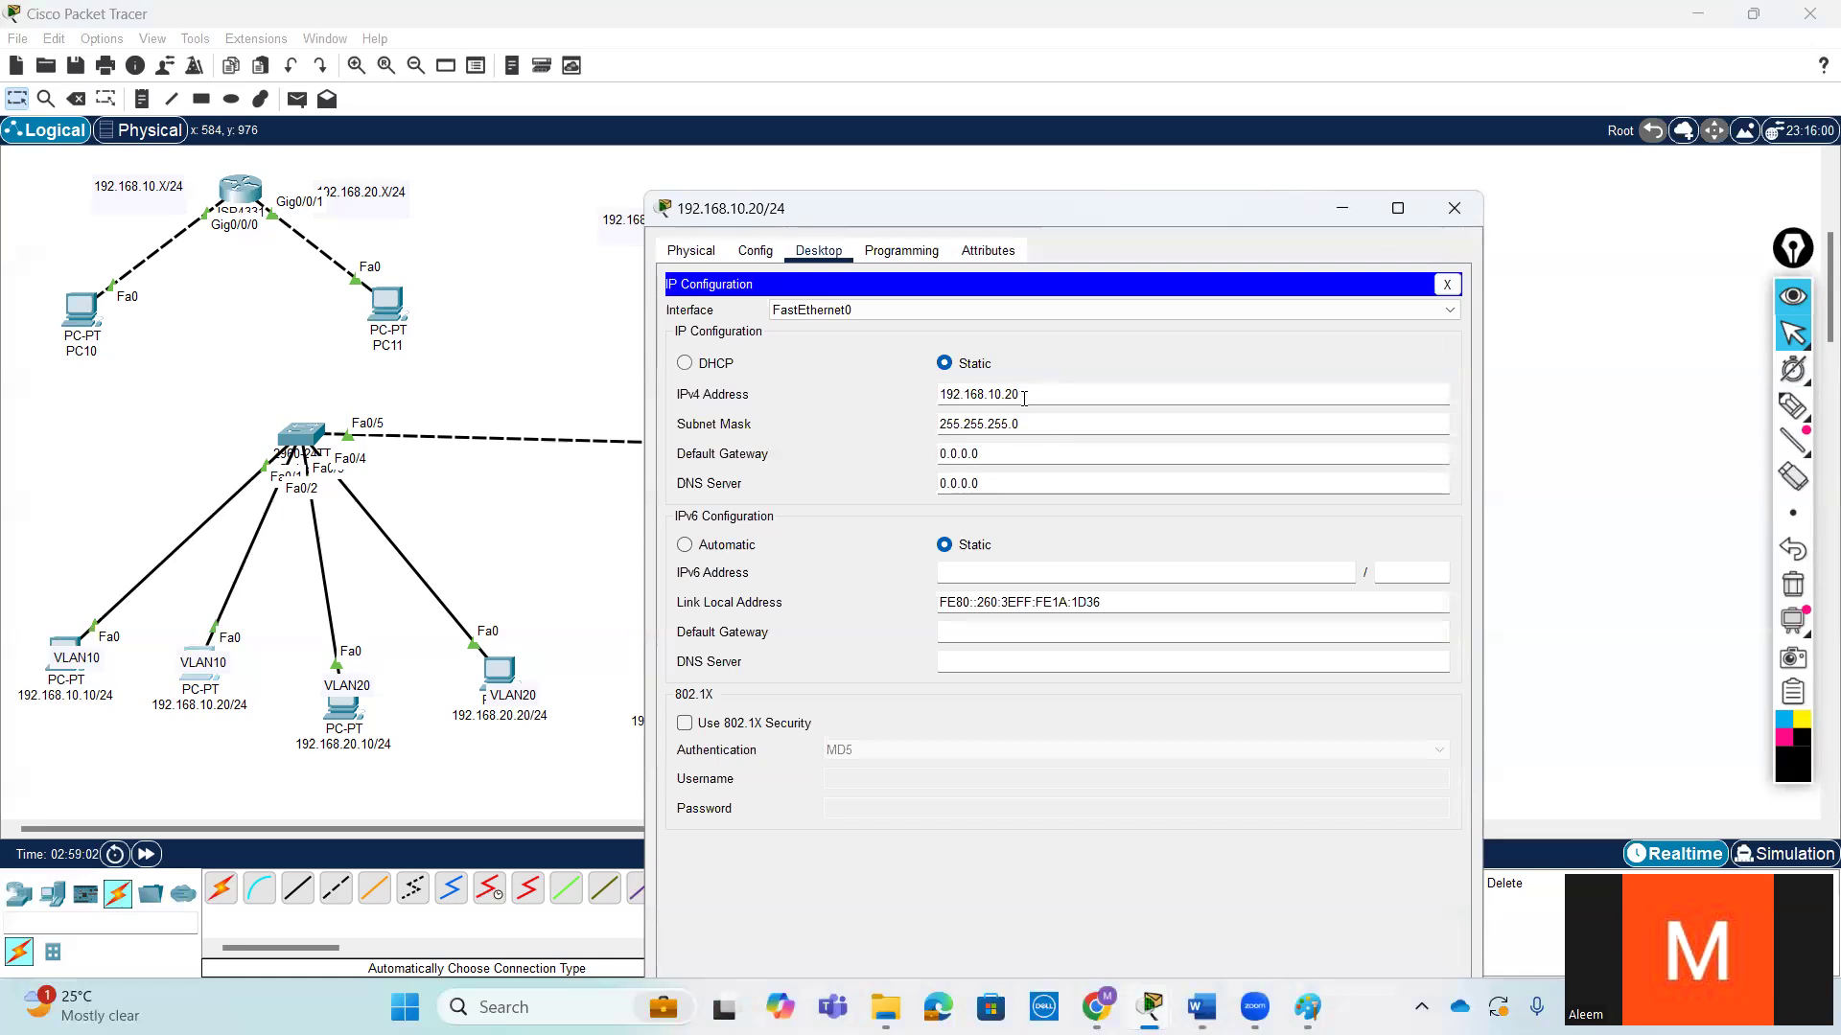
{"action": "left_click", "coordinate": [1448, 284]}
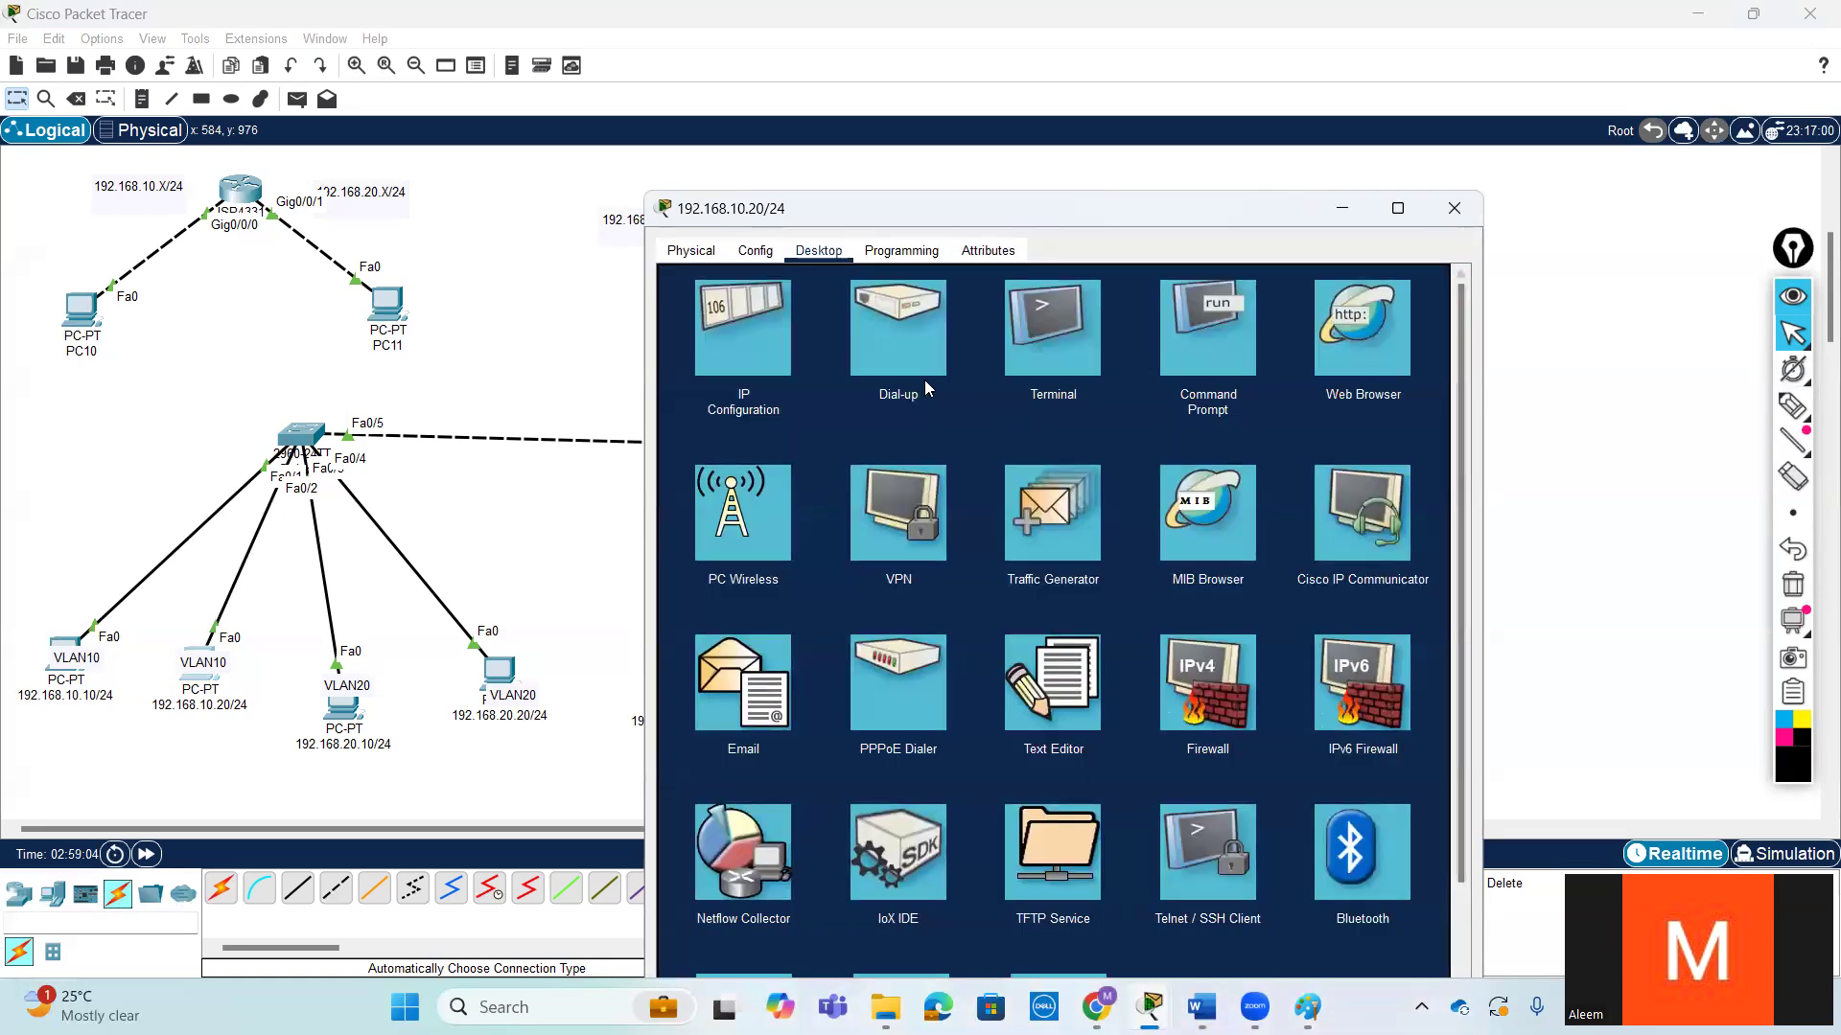
- Separate the VLAN10 labels from the 192.168.10.10 and 192.168.10.20 PCs so both icons are uncovered
{"action": "left_click_drag", "start_coordinate": [186, 675], "coordinate": [177, 751]}
{"action": "left_click", "coordinate": [189, 662]}
{"action": "left_click_drag", "start_coordinate": [229, 570], "coordinate": [191, 670]}
{"action": "left_click_drag", "start_coordinate": [69, 648], "coordinate": [70, 698]}
- Open Switch5's command line and return it to privileged EXEC mode
{"action": "left_click", "coordinate": [300, 437]}
{"action": "key", "text": "Return"}
{"action": "key", "text": "ctrl+z"}
{"action": "key", "text": "Return"}
{"action": "key", "text": "Return"}
{"action": "key", "text": "Return"}
- Display the brief VLAN table on Switch5 and review the port assignments of VLANs 10 and 20
{"action": "type", "text": "sh"}
{"action": "key", "text": "Tab"}
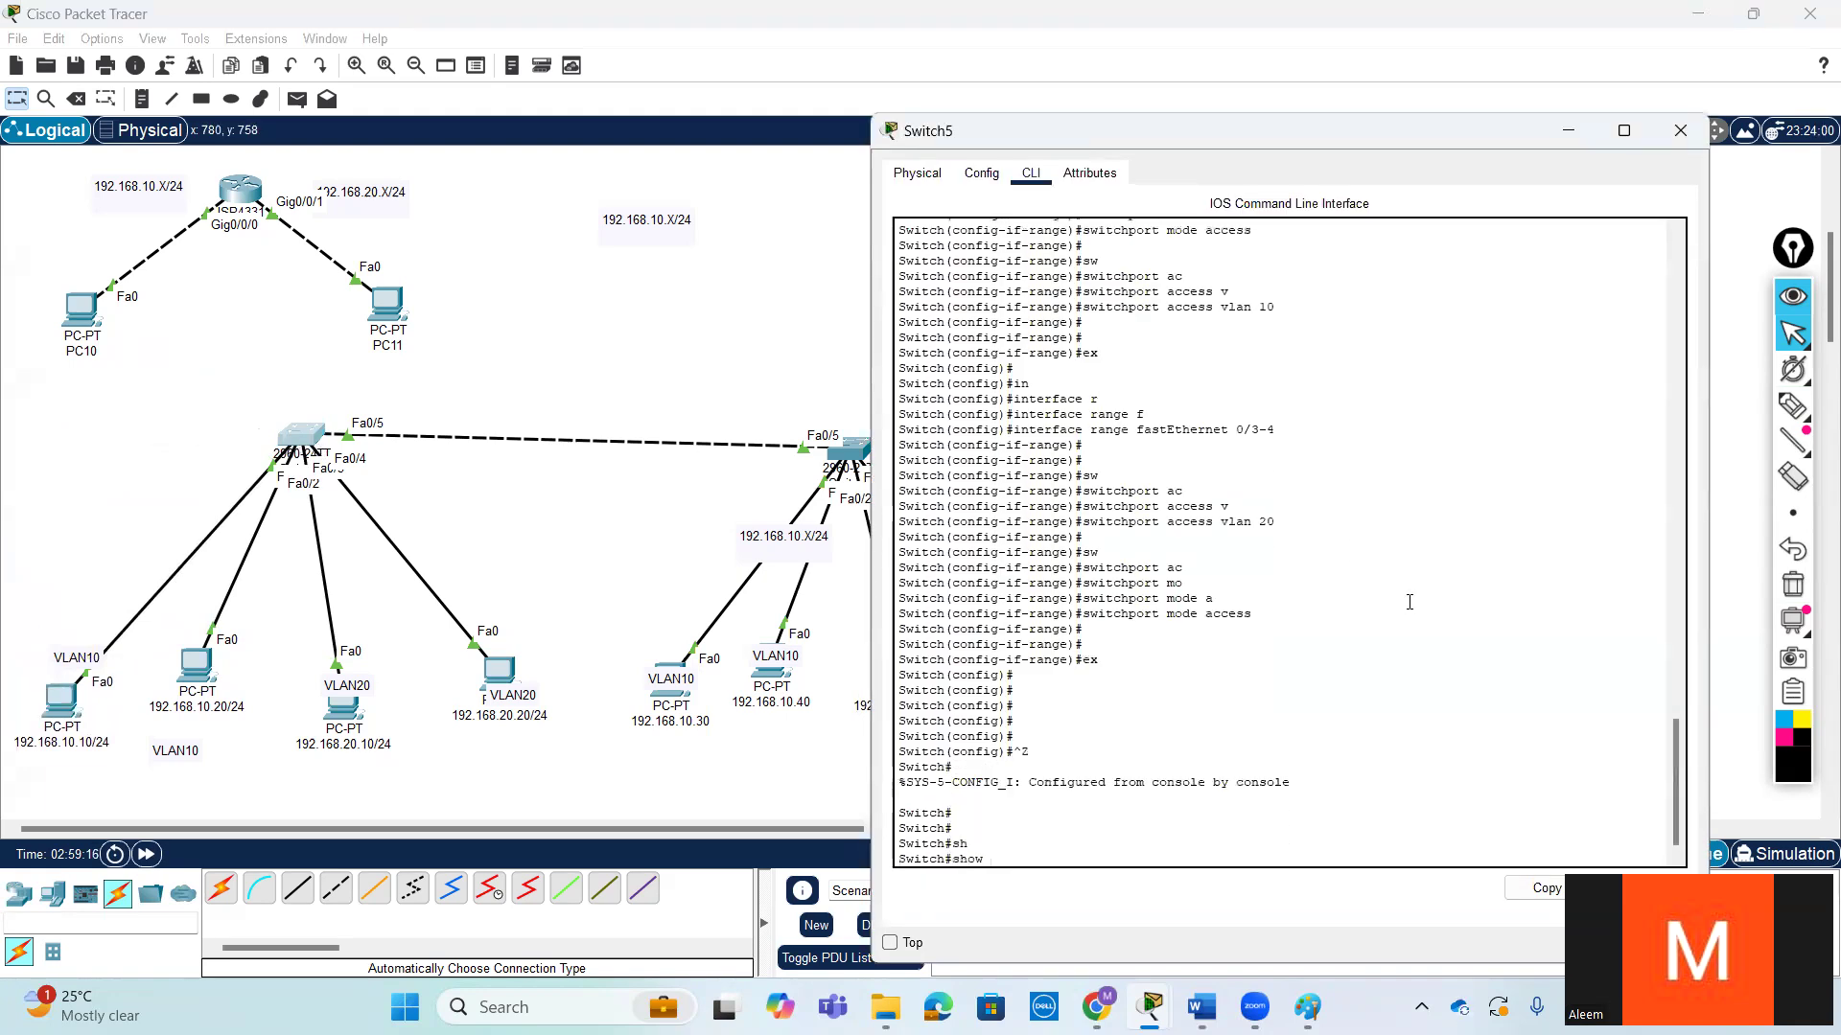
{"action": "type", "text": "vl"}
{"action": "key", "text": "Tab"}
{"action": "type", "text": "b"}
{"action": "key", "text": "Tab"}
{"action": "type", "text": "r"}
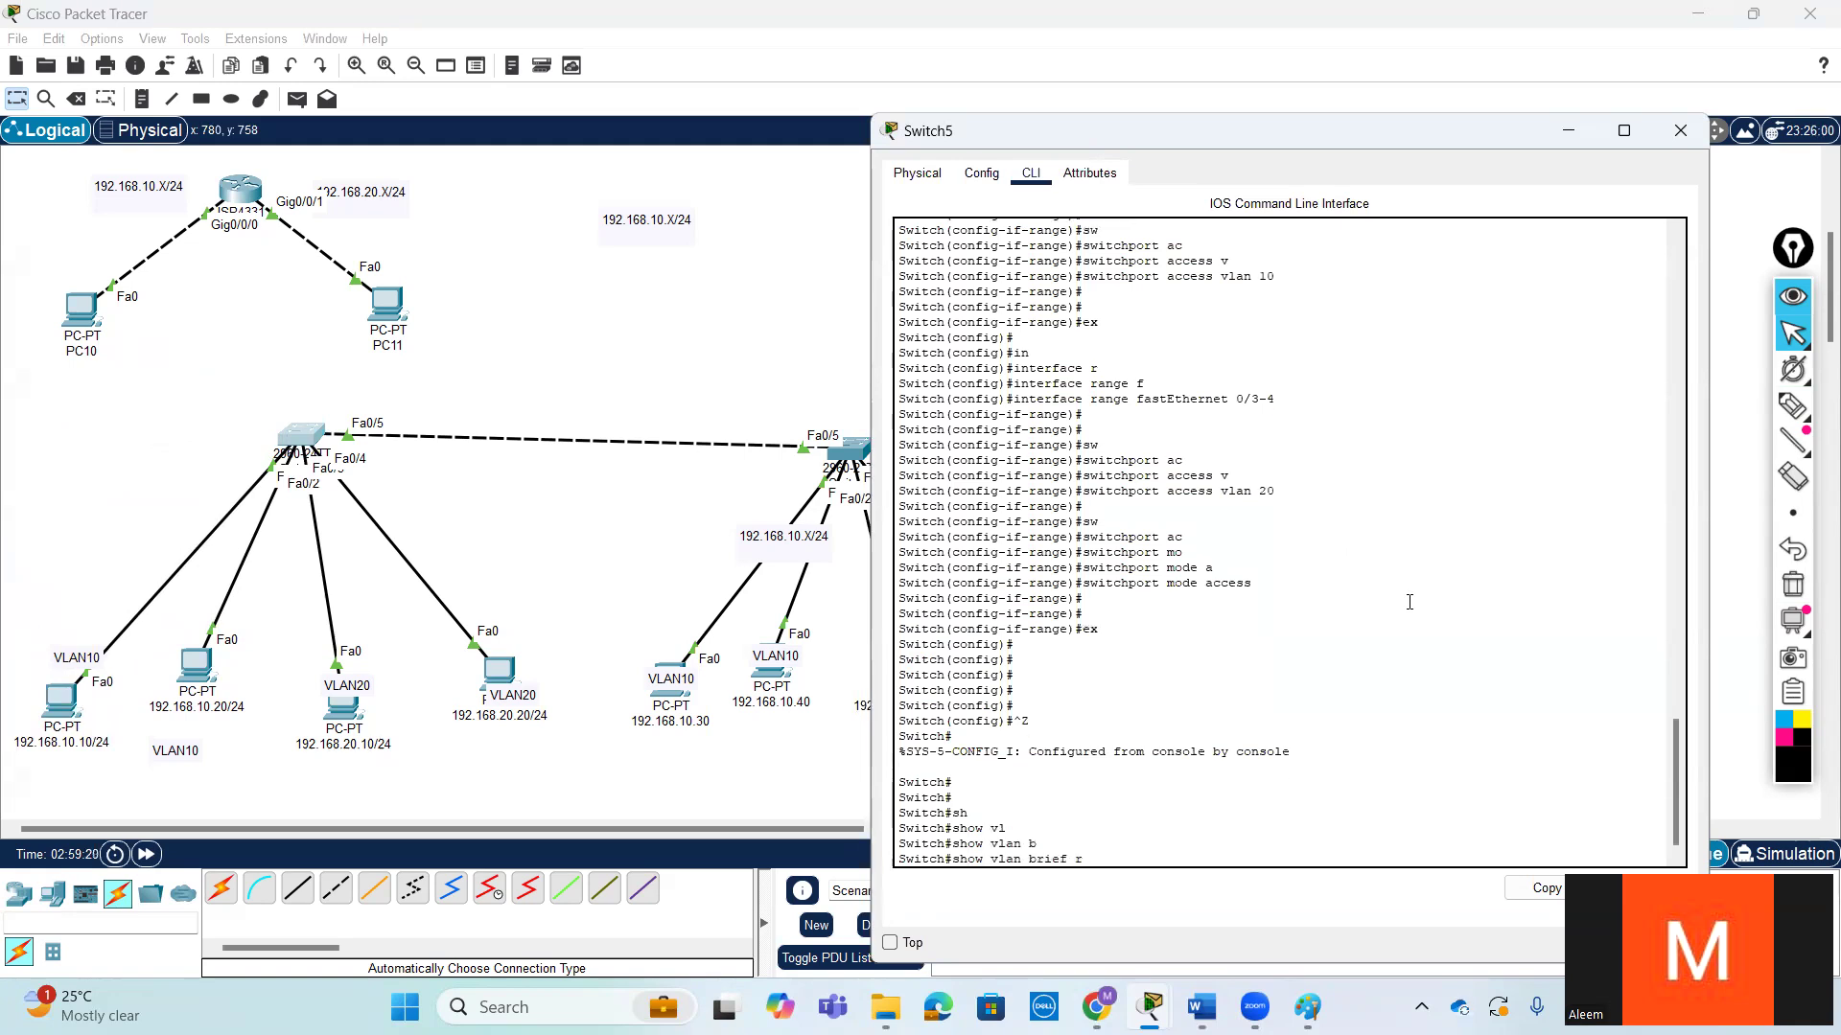
{"action": "key", "text": "Return"}
{"action": "key", "text": "Return"}
{"action": "key", "text": "Return"}
{"action": "key", "text": "Return"}
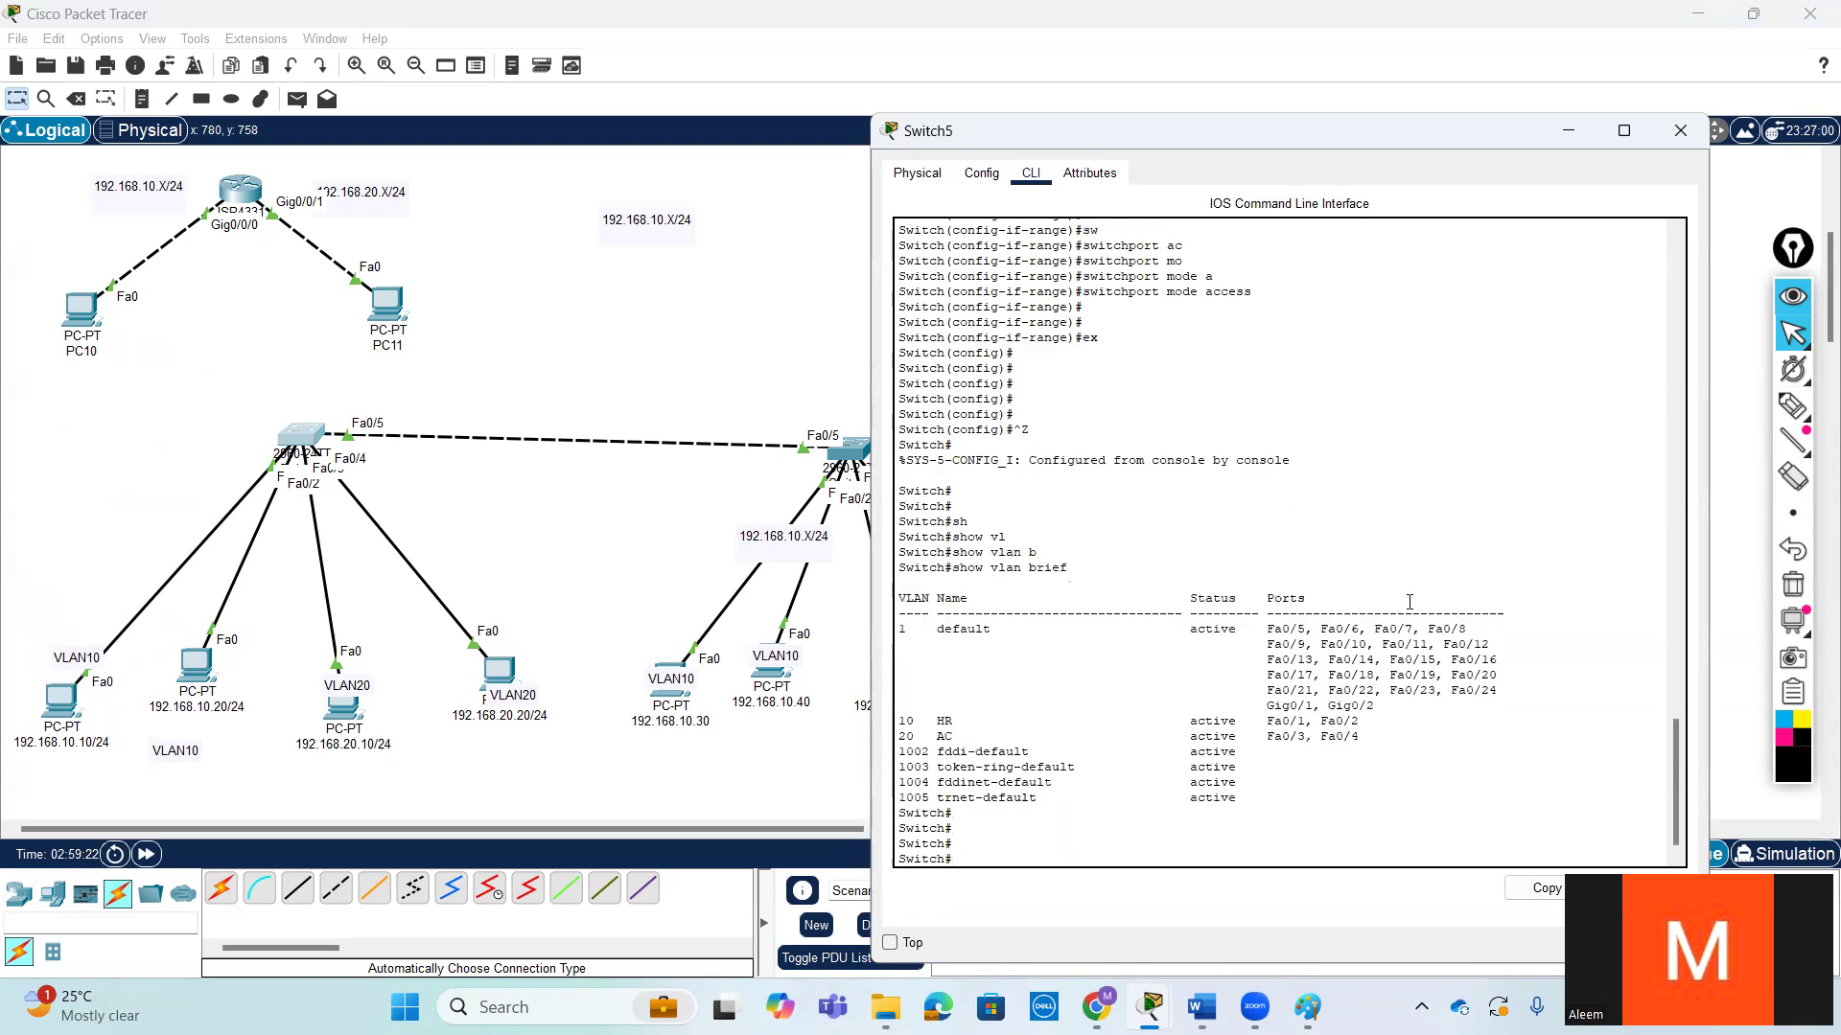
{"action": "left_click_drag", "start_coordinate": [1369, 738], "coordinate": [884, 717]}
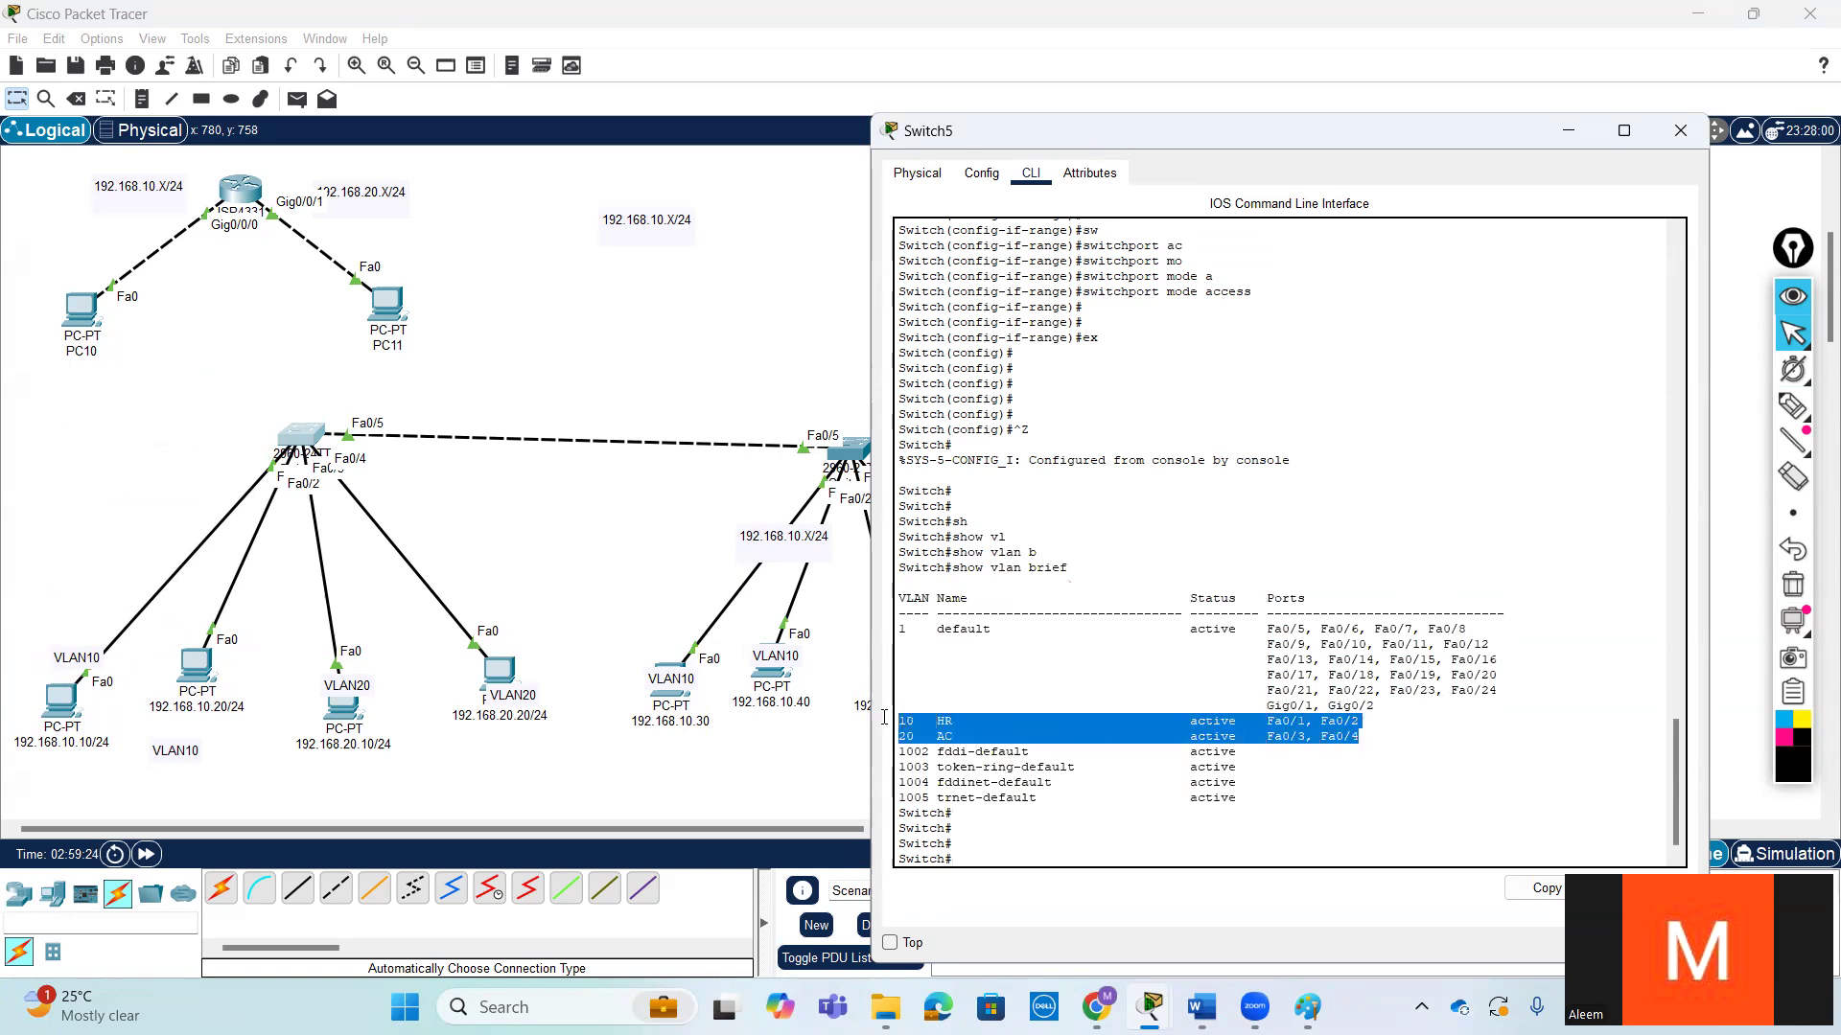
{"action": "left_click_drag", "start_coordinate": [1377, 717], "coordinate": [892, 721]}
- Replace the leading octets of the default gateway with zeros in the 192.168.10.10 PC's IP configuration
{"action": "left_click", "coordinate": [60, 702]}
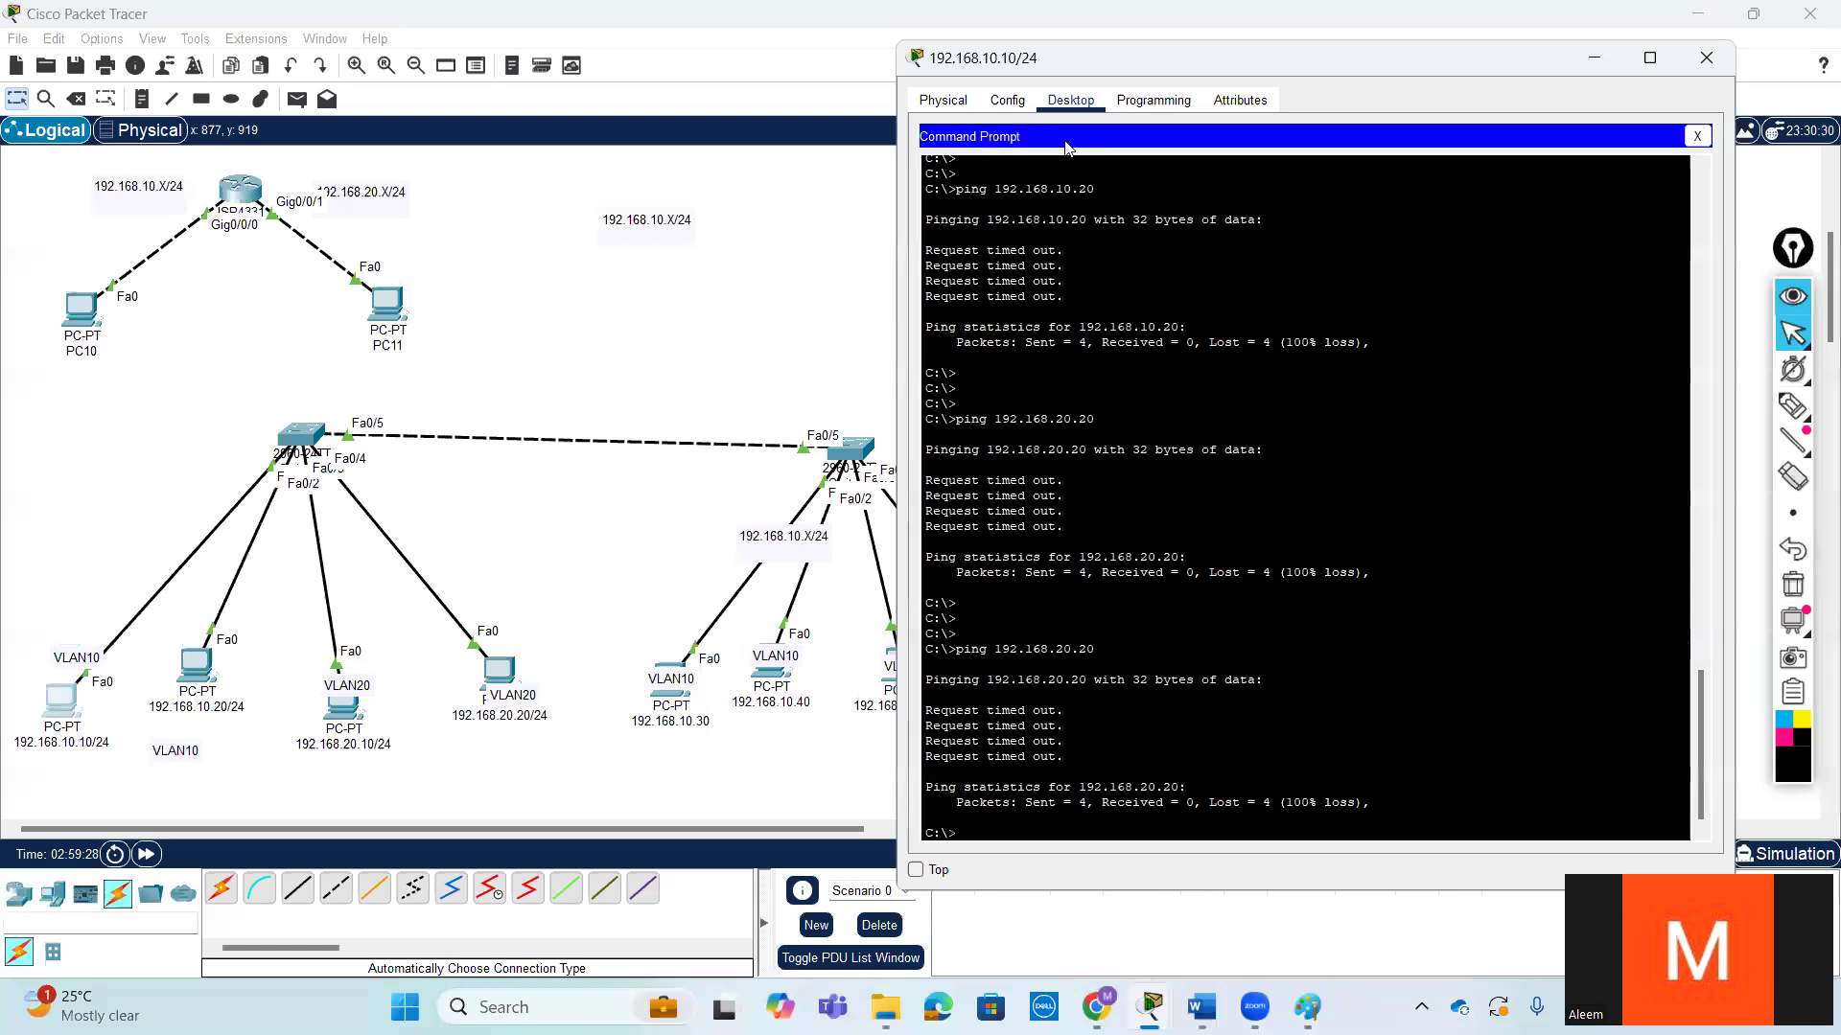
{"action": "left_click", "coordinate": [942, 100]}
{"action": "left_click", "coordinate": [1070, 100]}
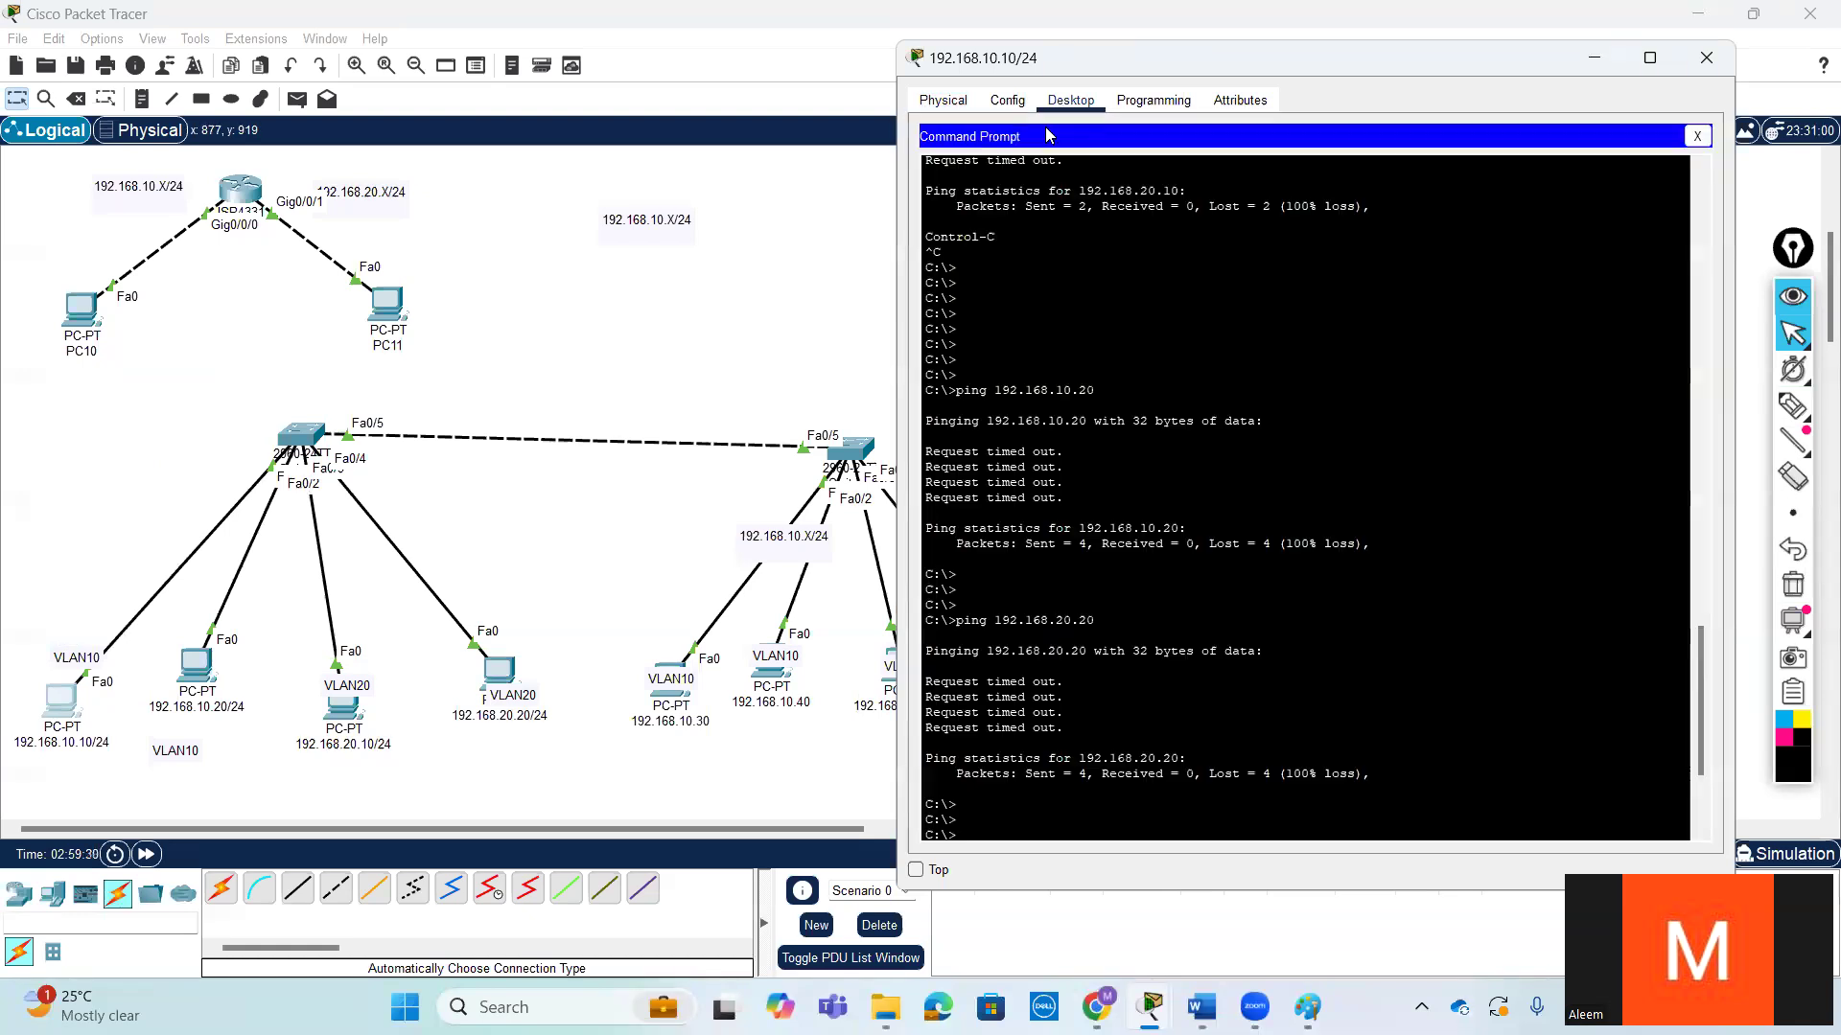
{"action": "left_click", "coordinate": [1697, 135]}
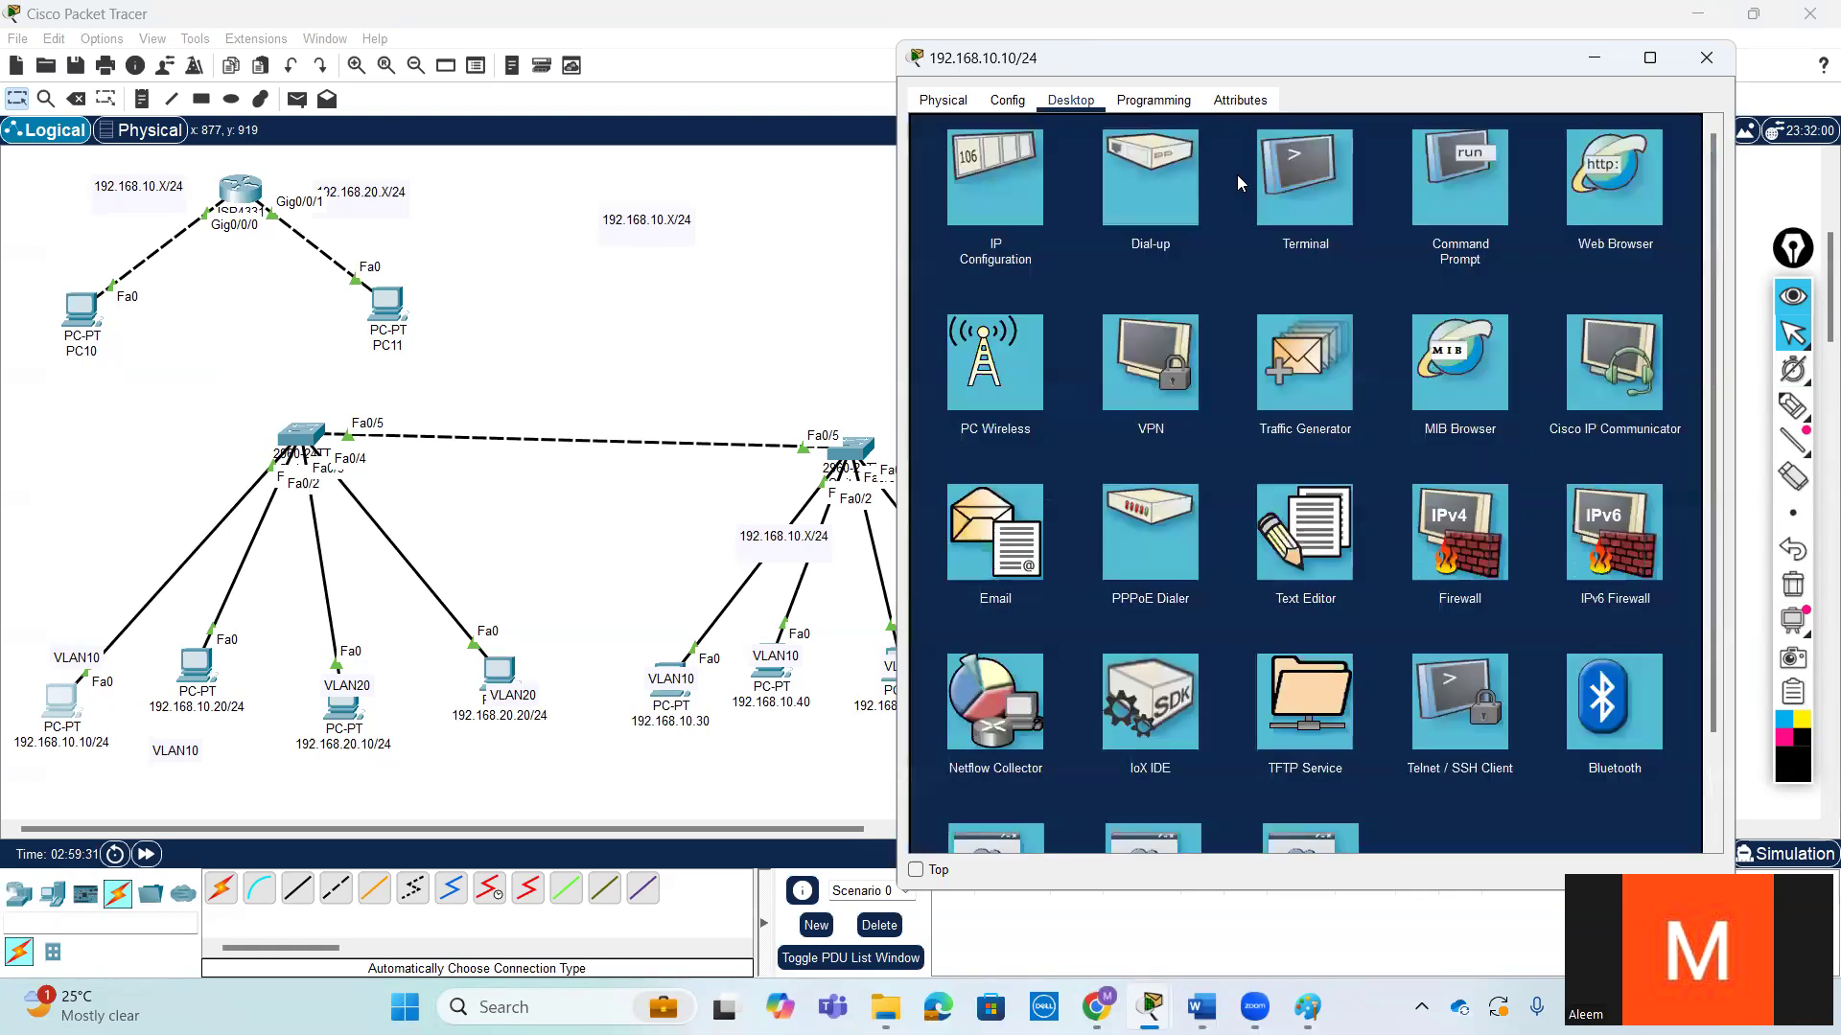
{"action": "left_click", "coordinate": [1001, 210]}
{"action": "left_click_drag", "start_coordinate": [1284, 243], "coordinate": [1189, 244]}
{"action": "left_click_drag", "start_coordinate": [1263, 303], "coordinate": [1189, 303]}
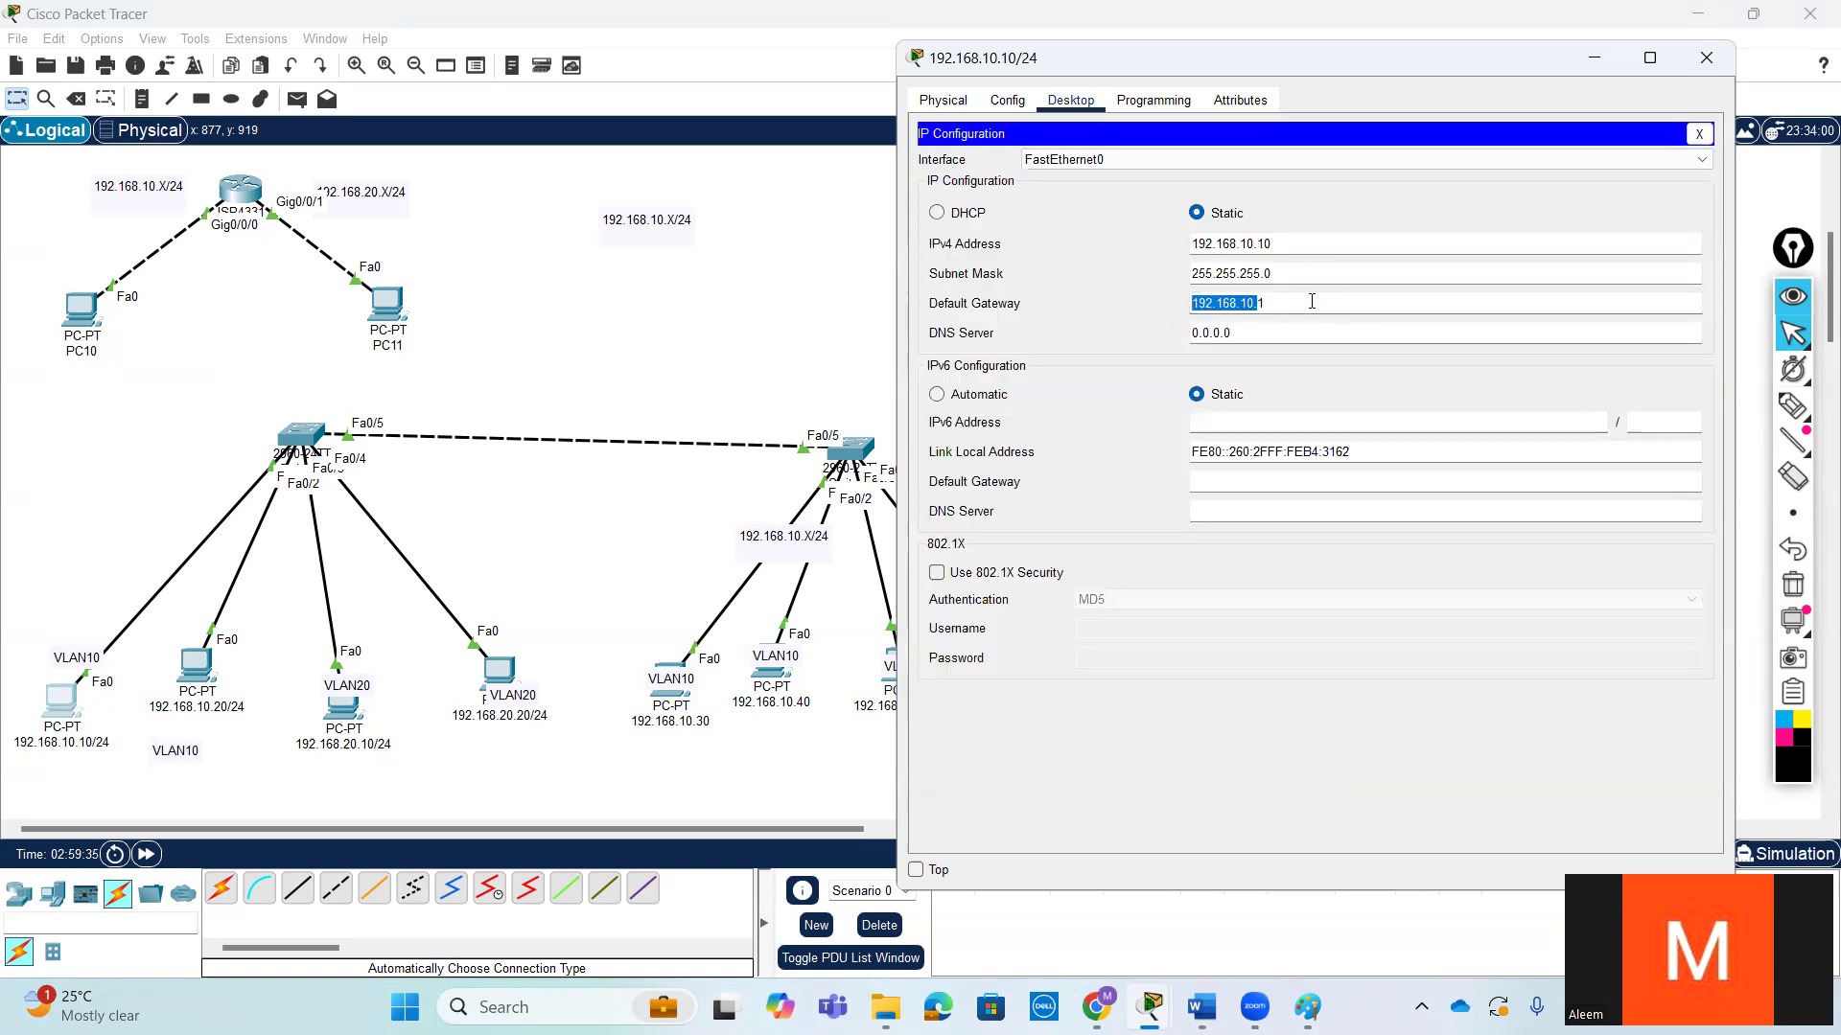
{"action": "key", "text": "BackSpace"}
{"action": "type", "text": "0.0.0.0"}
{"action": "left_click", "coordinate": [1699, 134]}
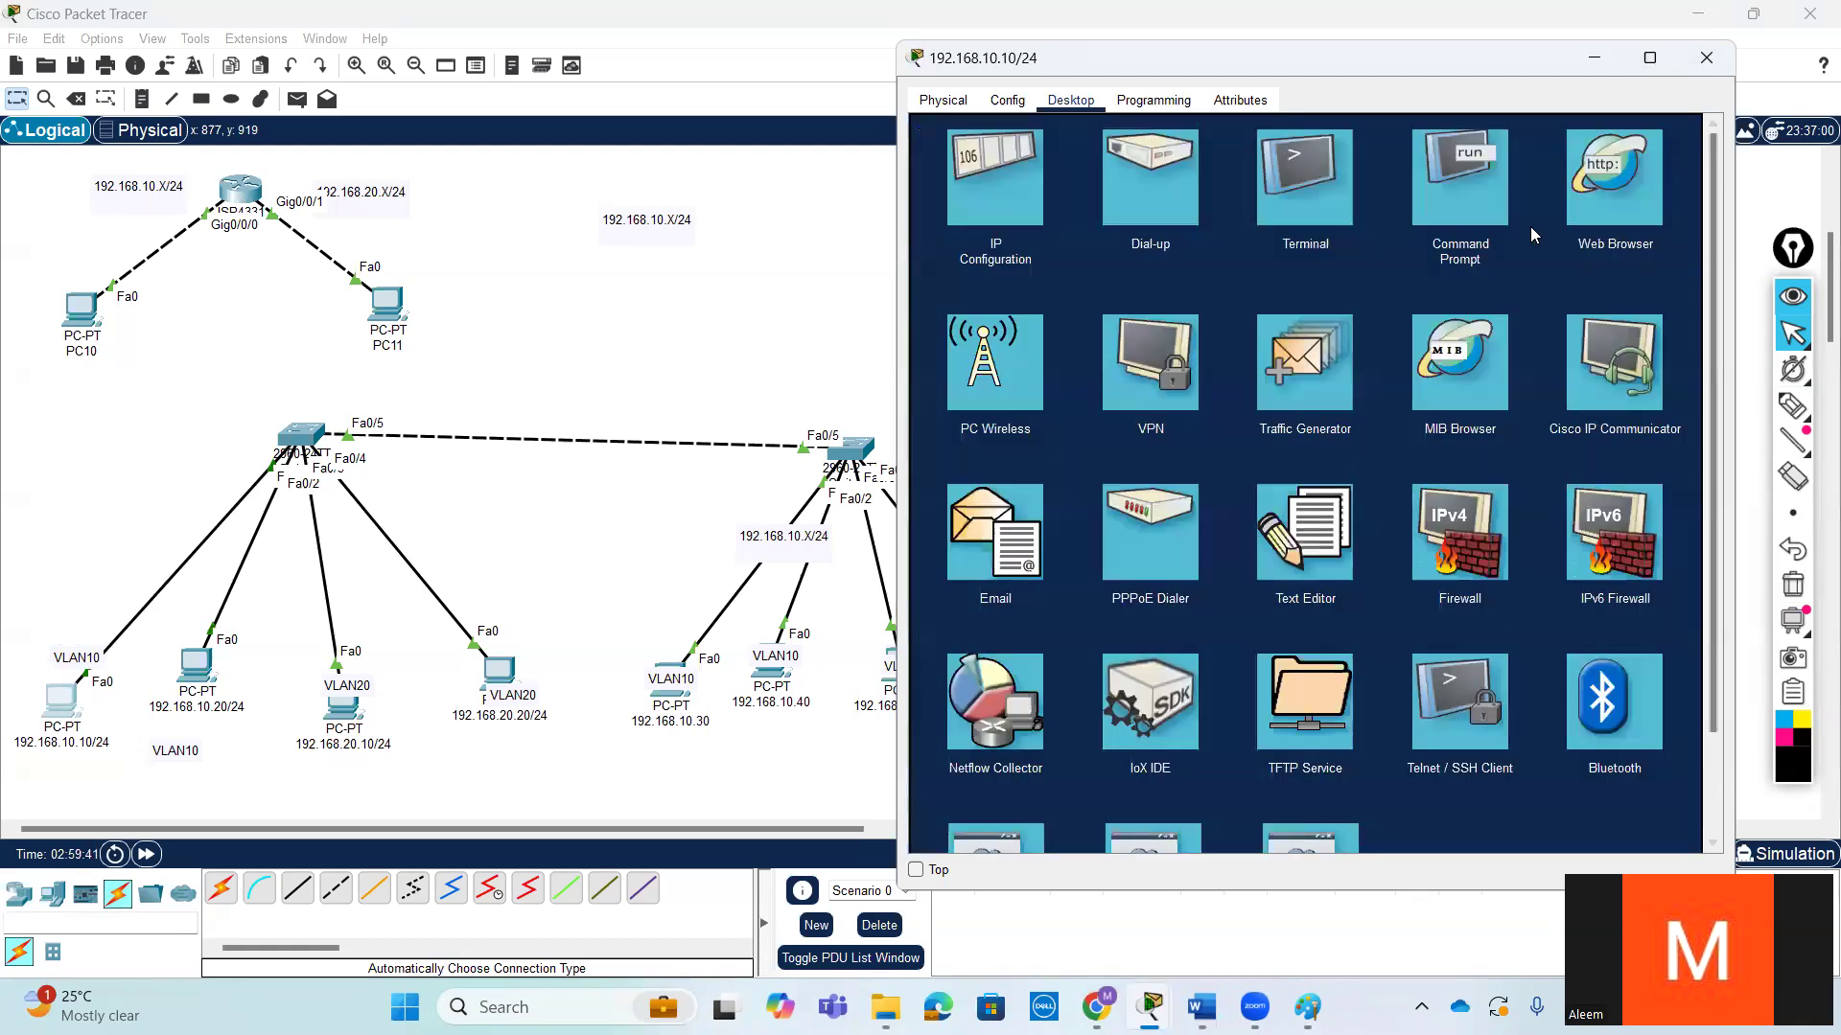
- Ping 192.168.20.20 again from the 192.168.10.10 PC's command prompt and interrupt the ping
{"action": "left_click", "coordinate": [1448, 193]}
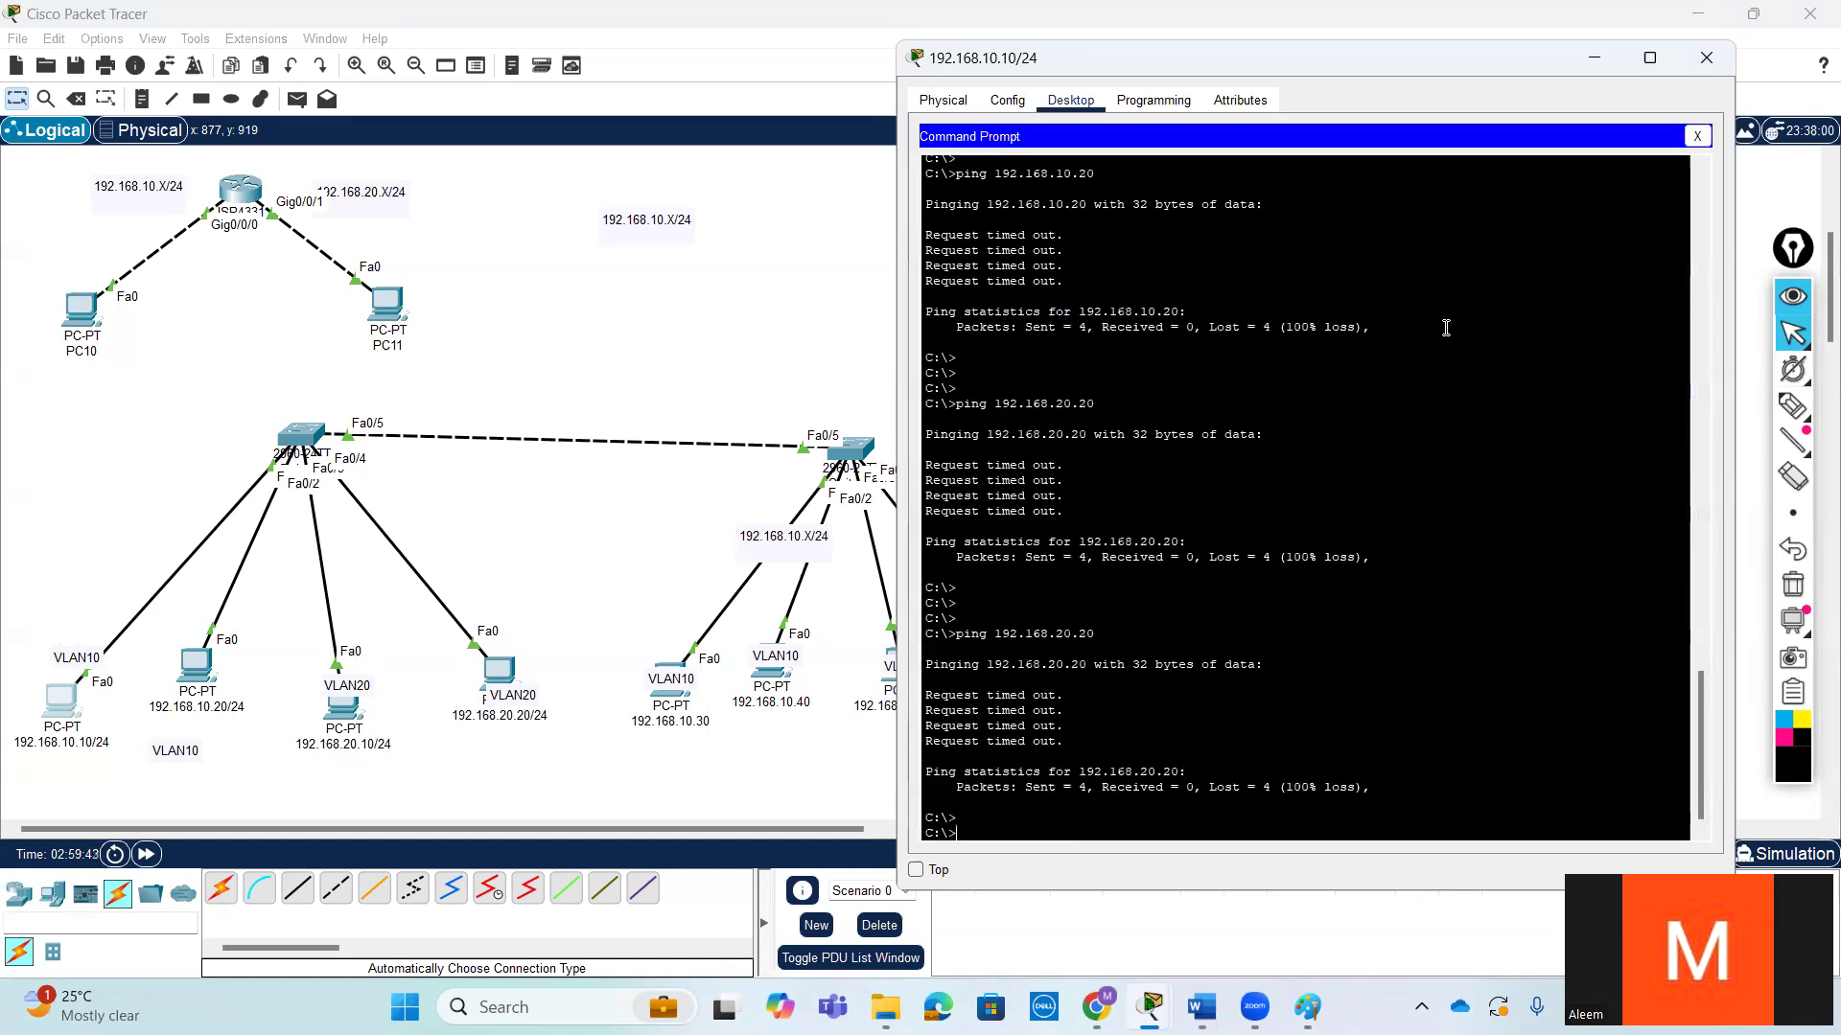
{"action": "key", "text": "Return"}
{"action": "key", "text": "Return"}
{"action": "key", "text": "Return"}
{"action": "key", "text": "Return"}
{"action": "key", "text": "Return"}
{"action": "key", "text": "Up"}
{"action": "key", "text": "Return"}
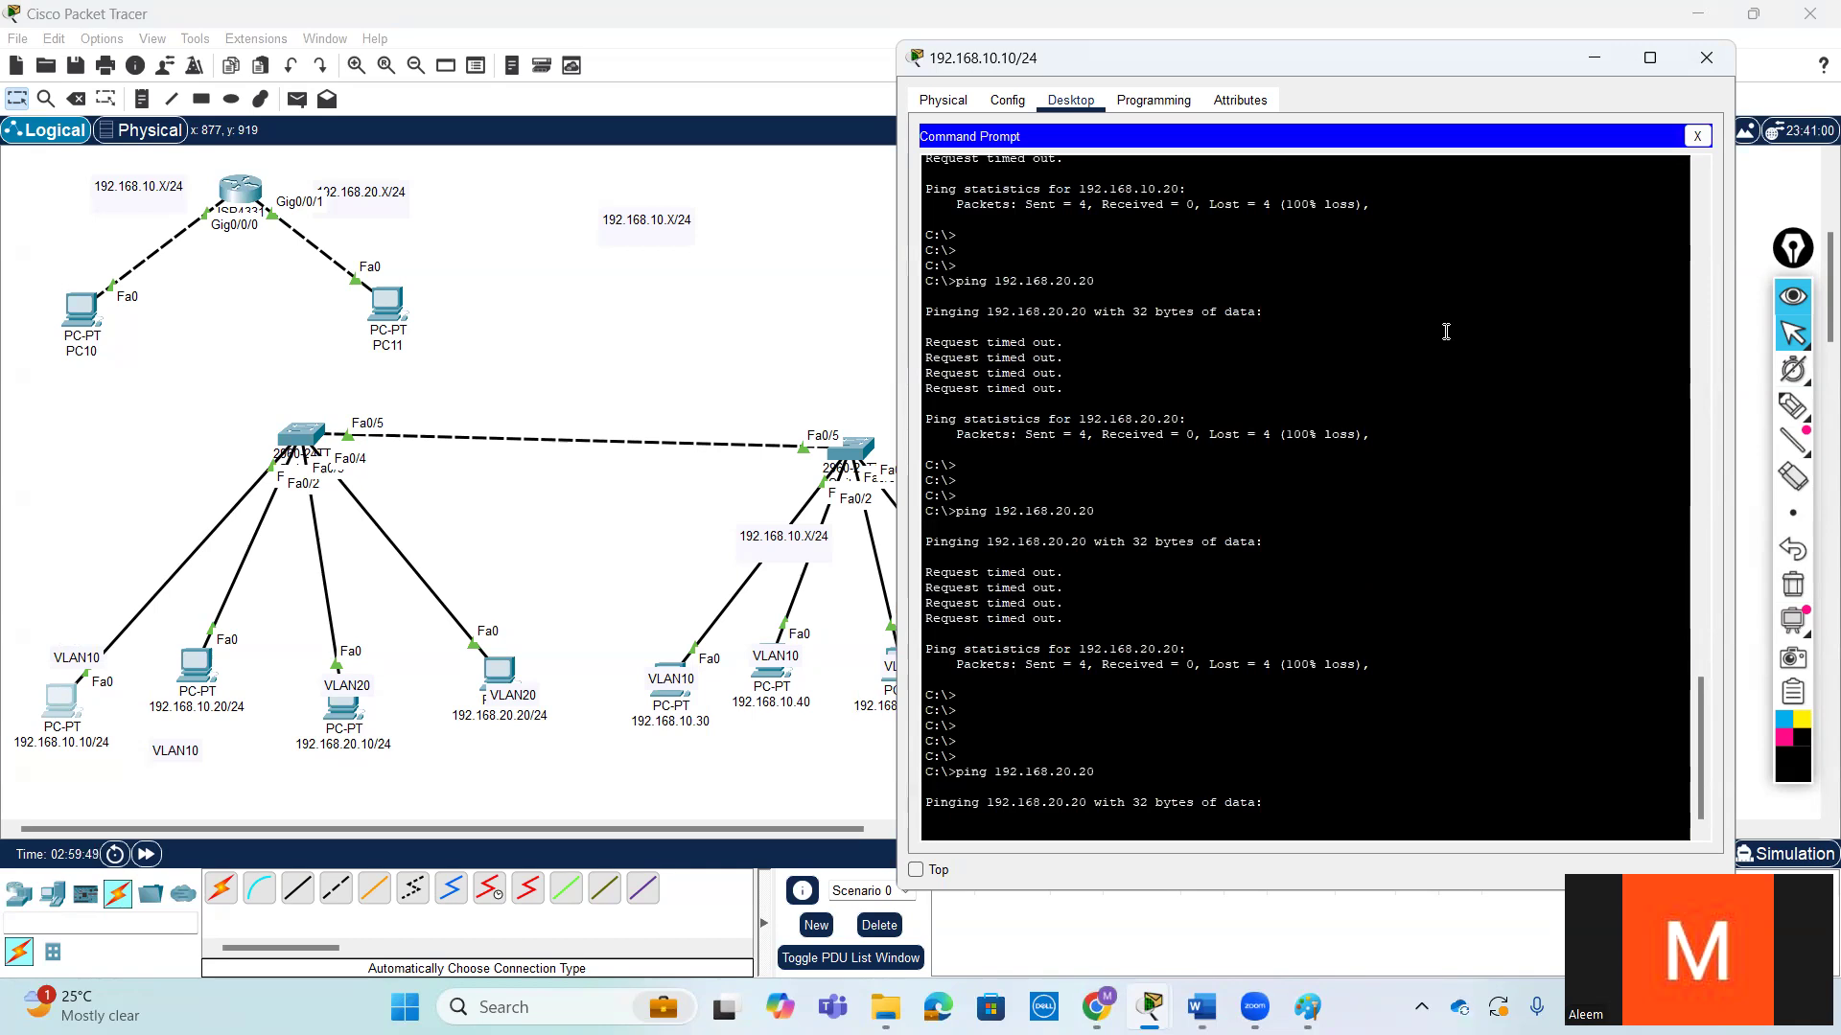
{"action": "key", "text": "ctrl+c"}
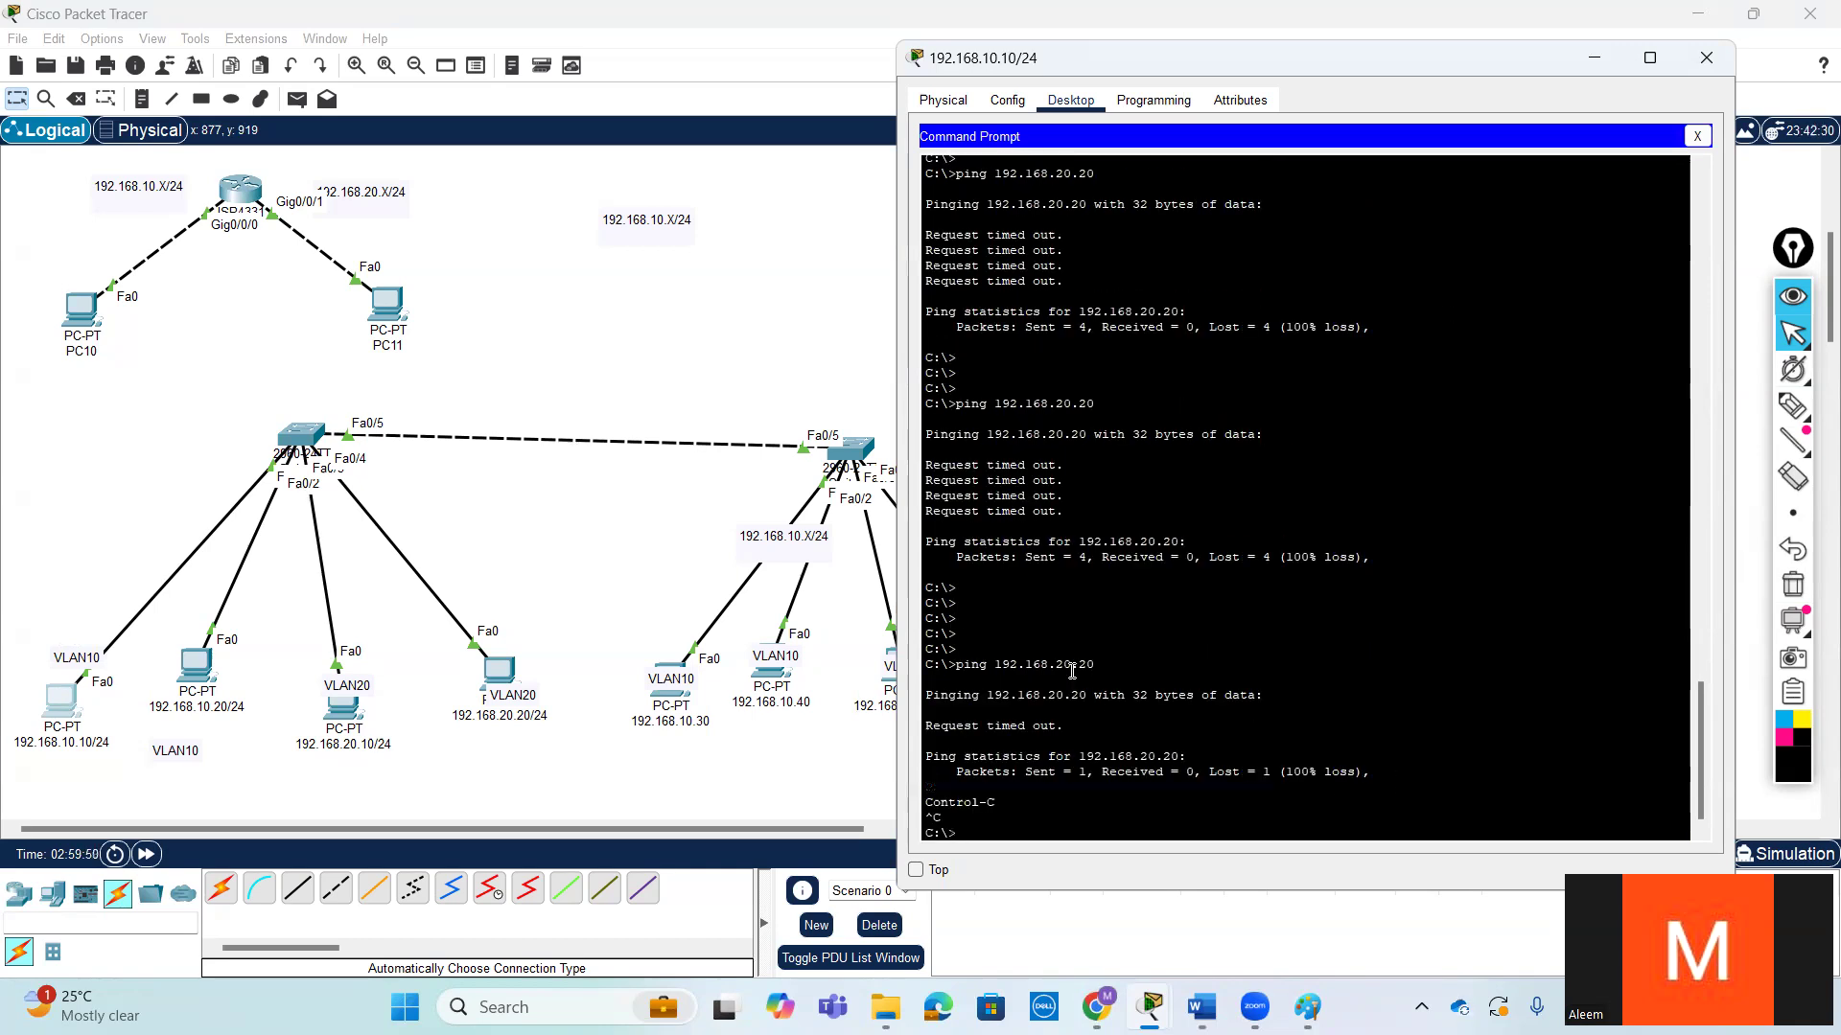
- Move the 192.168.20.20 PC slightly down in the topology, beneath its VLAN20 label
{"action": "mouse_move", "coordinate": [1054, 664]}
{"action": "left_mouse_down"}
{"action": "mouse_move", "coordinate": [1071, 665]}
{"action": "mouse_move", "coordinate": [1055, 665]}
{"action": "left_mouse_up"}
{"action": "mouse_move", "coordinate": [508, 693]}
{"action": "left_mouse_down"}
{"action": "mouse_move", "coordinate": [487, 665]}
{"action": "mouse_move", "coordinate": [506, 723]}
{"action": "mouse_move", "coordinate": [523, 717]}
{"action": "left_mouse_up"}
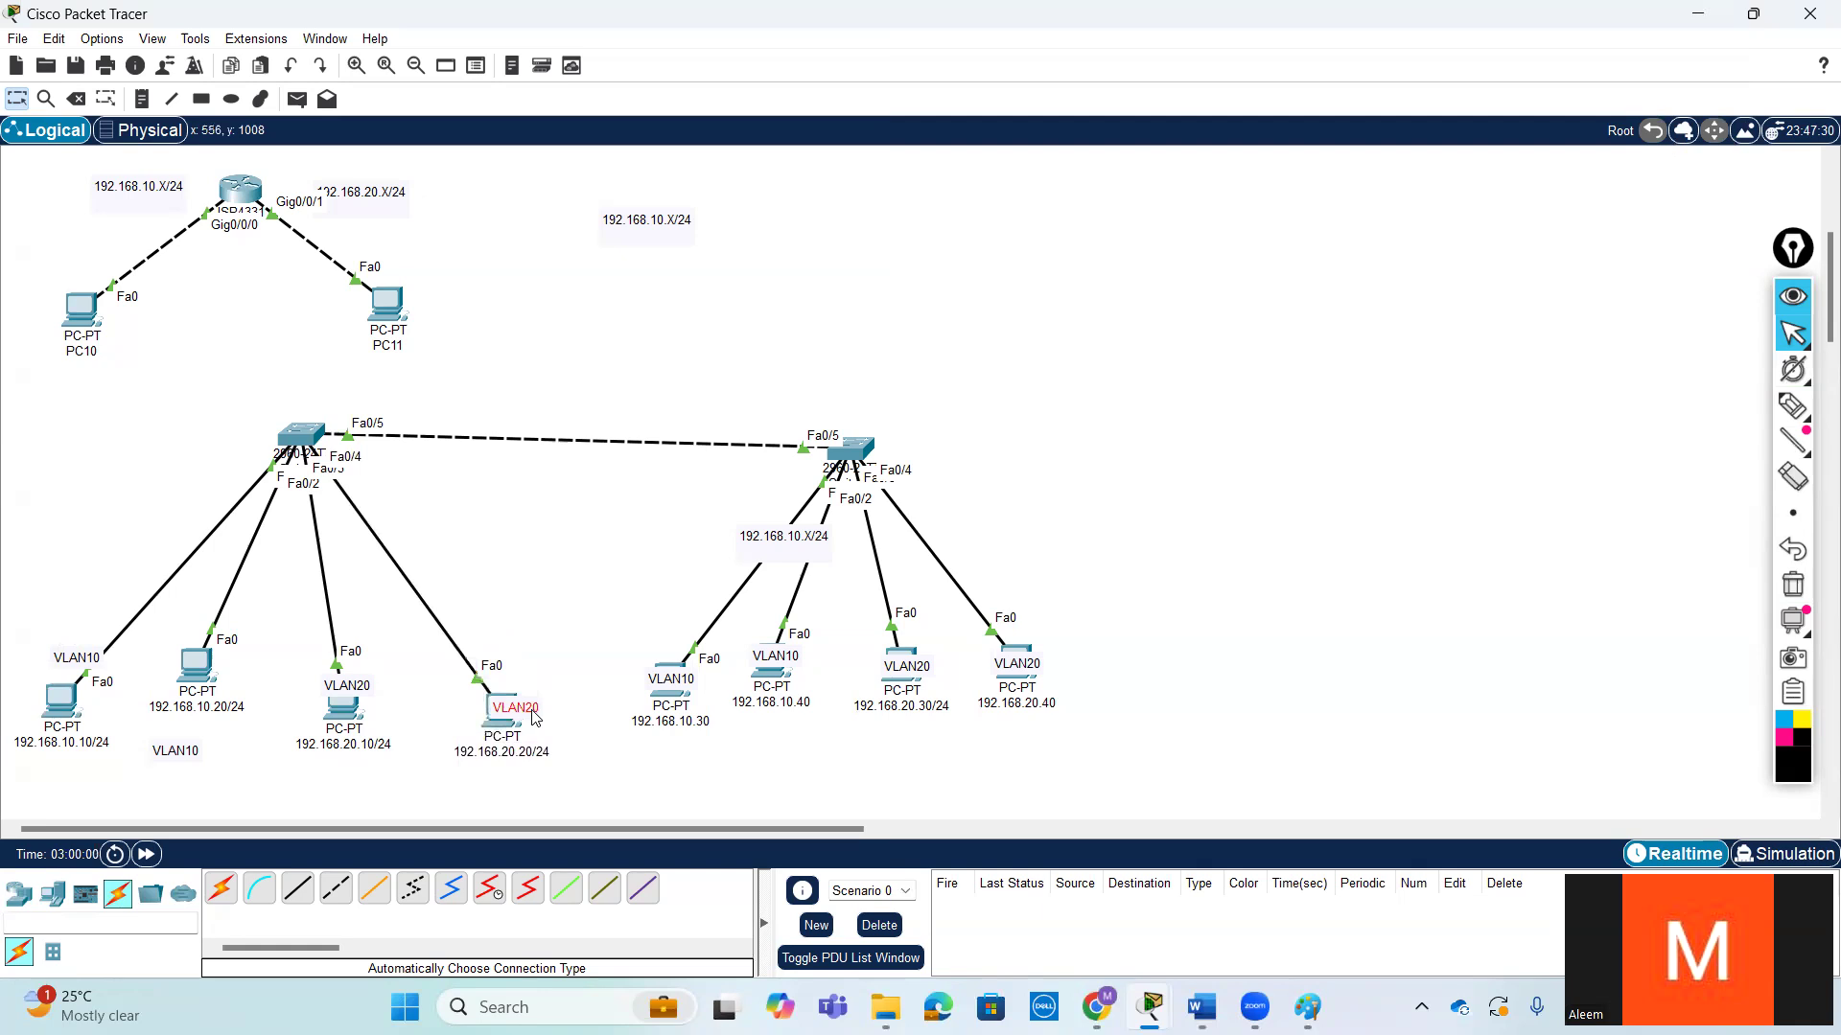
- Ping 192.168.10.20 from the 192.168.10.10 PC to test connectivity within VLAN 10
{"action": "left_click", "coordinate": [62, 701]}
{"action": "key", "text": "Return"}
{"action": "key", "text": "Return"}
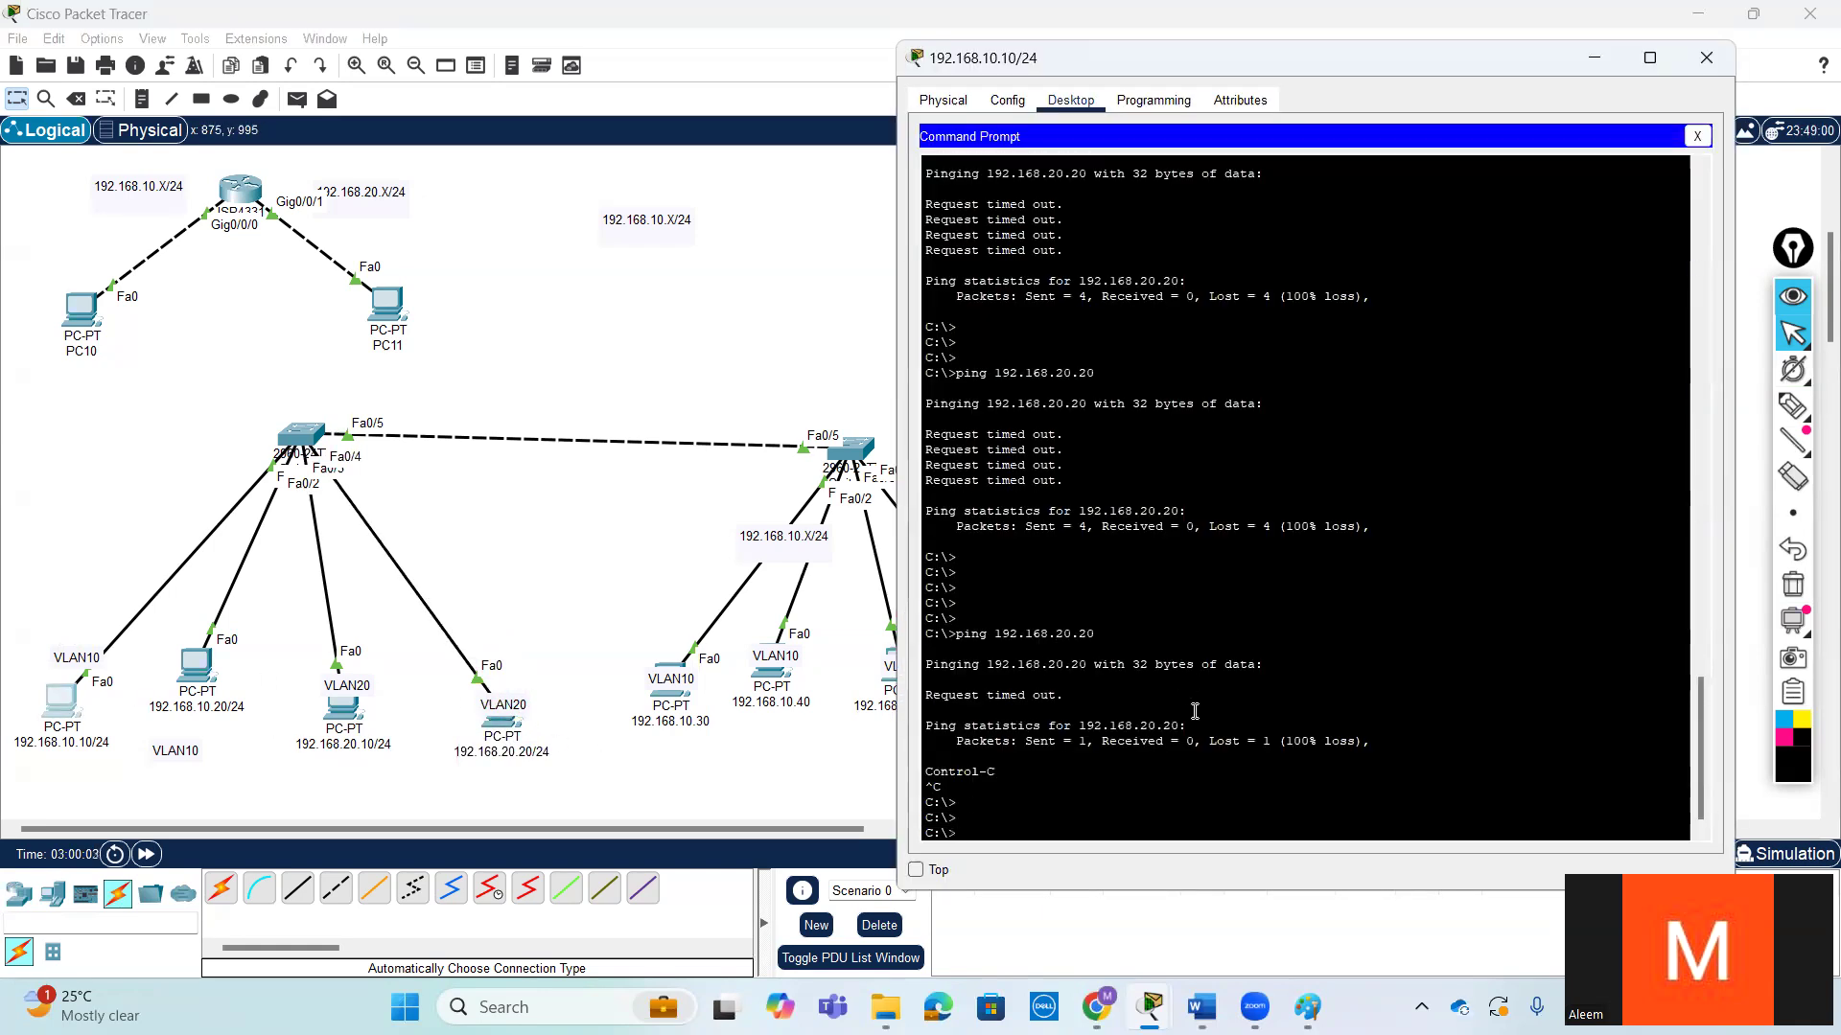
{"action": "type", "text": "ping 192.168.10.20"}
{"action": "key", "text": "Return"}
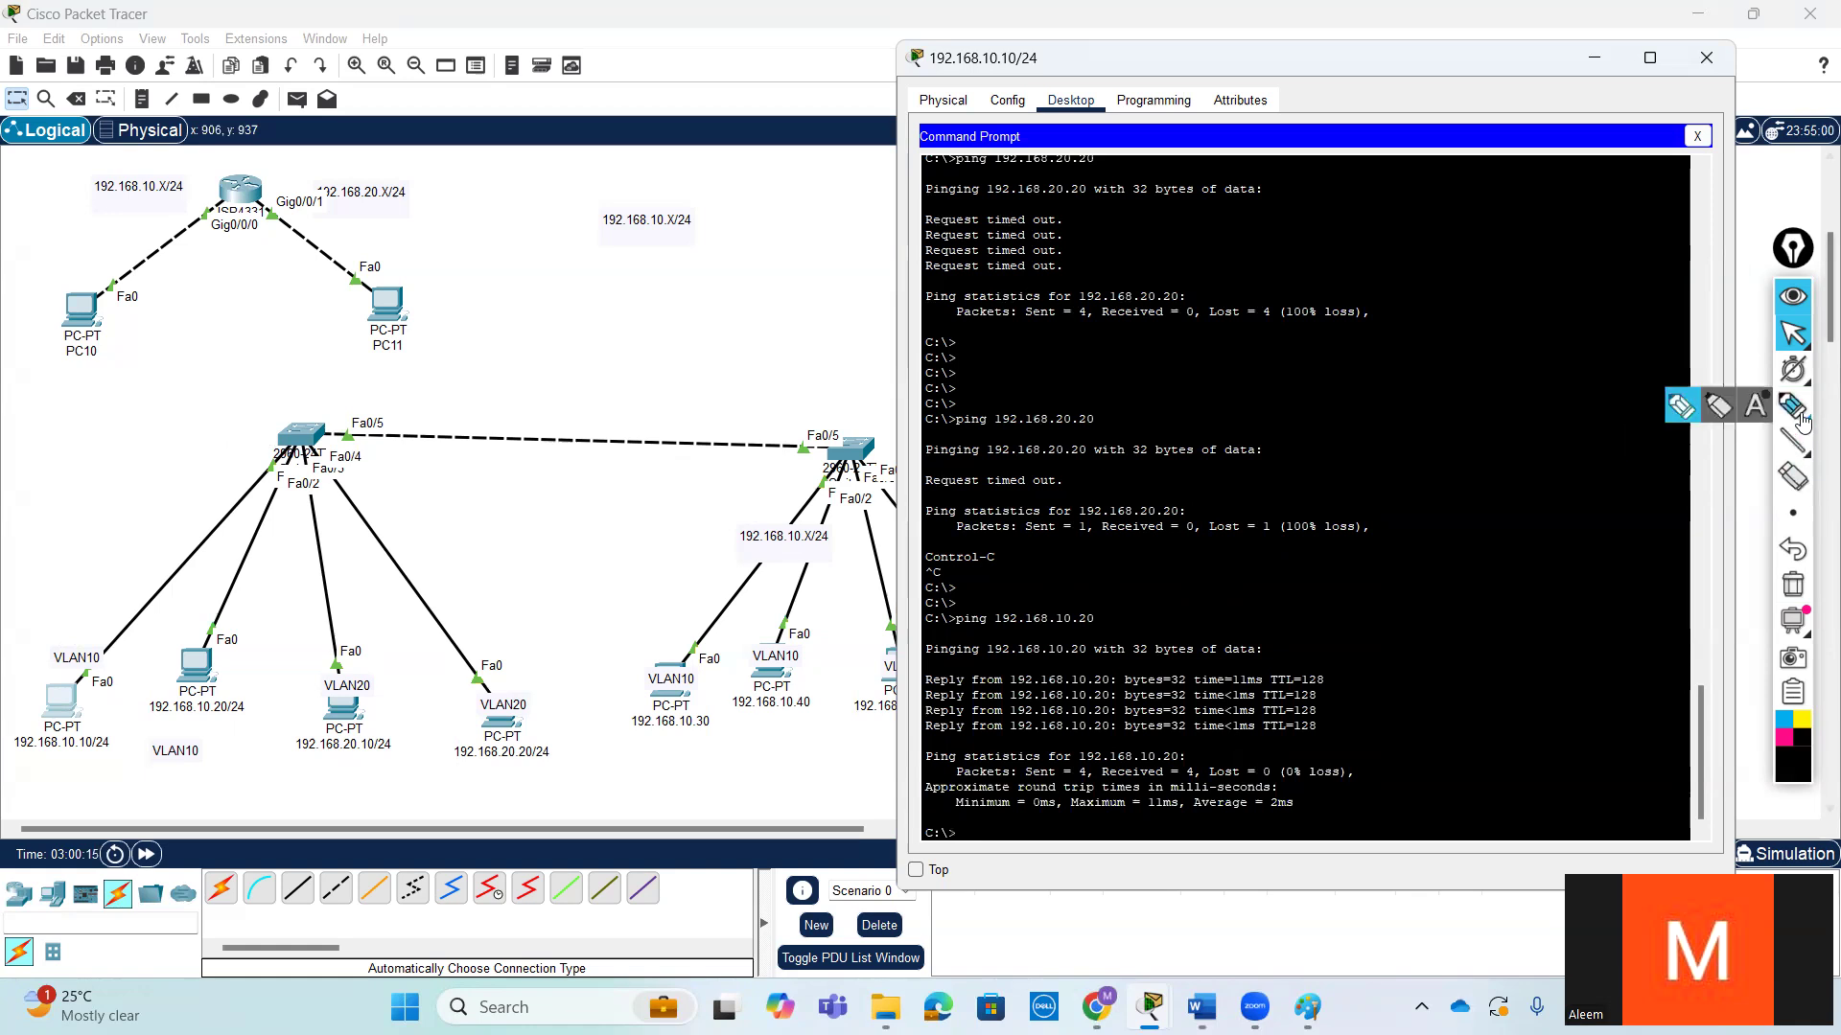
{"action": "left_click", "coordinate": [1793, 406]}
{"action": "mouse_move", "coordinate": [90, 694]}
{"action": "left_mouse_down"}
{"action": "mouse_move", "coordinate": [221, 498]}
{"action": "mouse_move", "coordinate": [656, 523]}
{"action": "mouse_move", "coordinate": [698, 661]}
{"action": "mouse_move", "coordinate": [777, 734]}
{"action": "mouse_move", "coordinate": [779, 637]}
{"action": "left_mouse_up"}
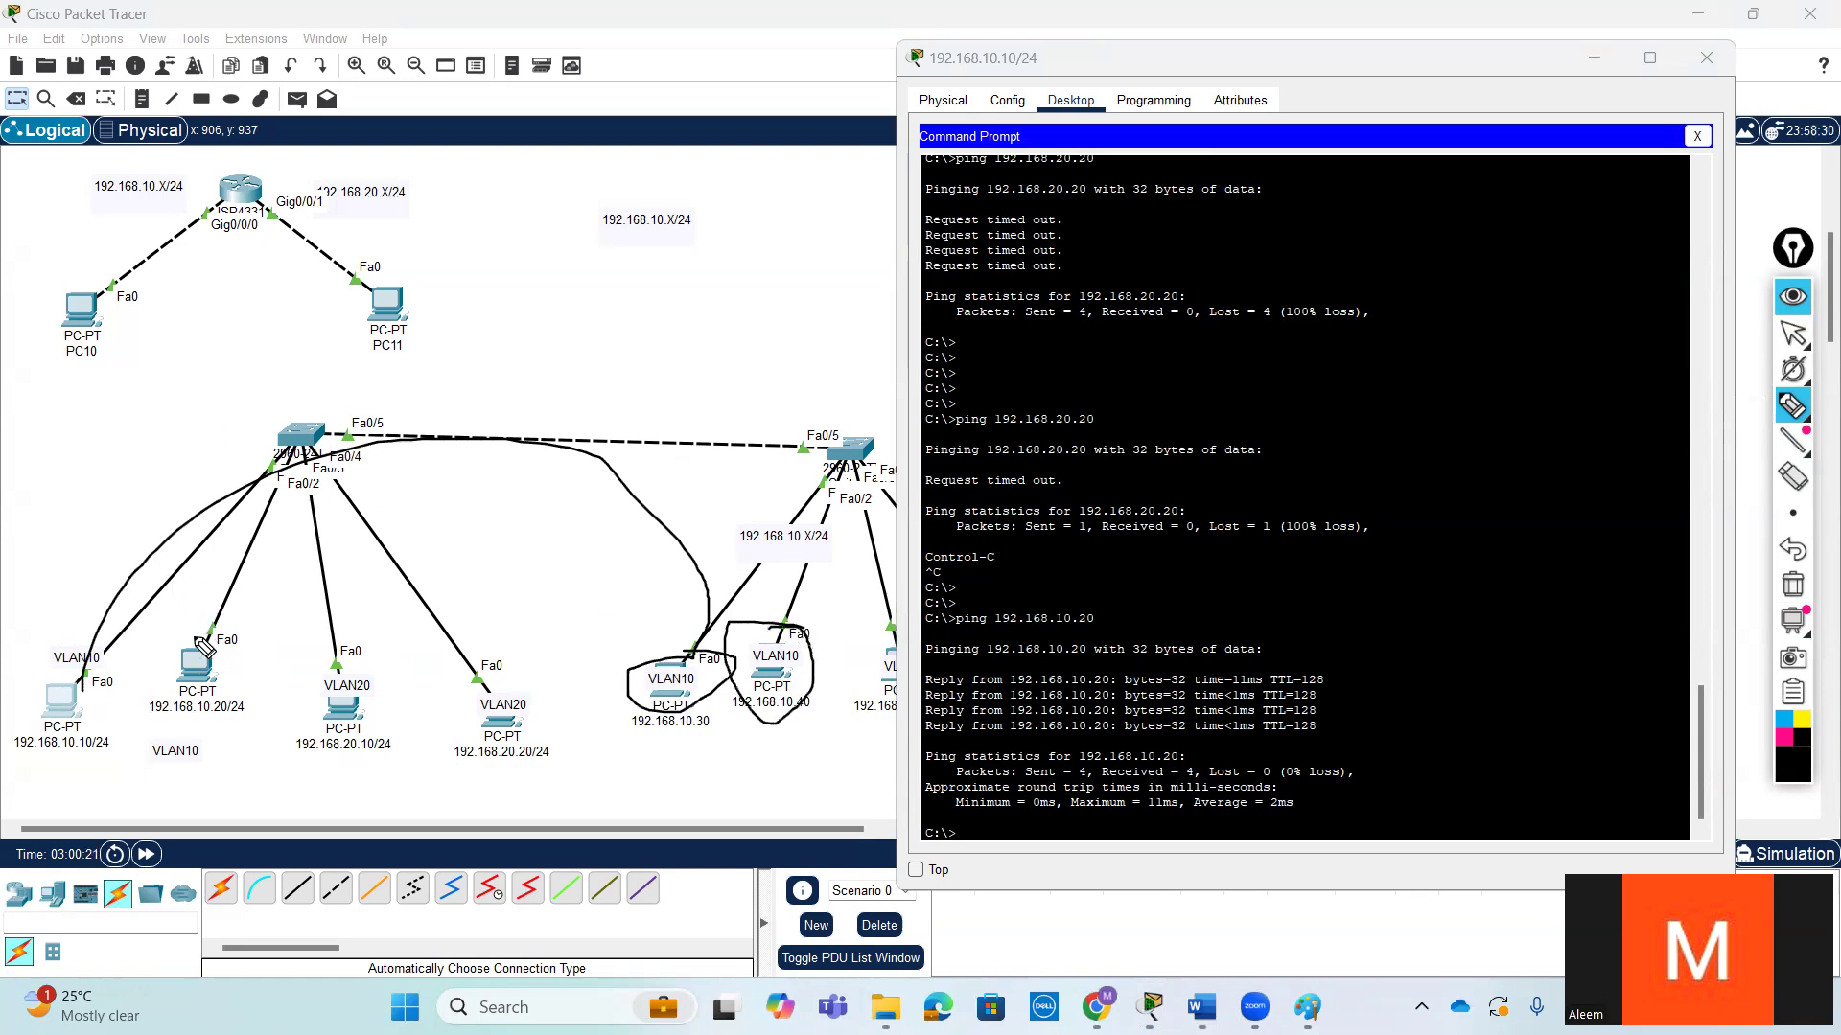
{"action": "mouse_move", "coordinate": [254, 641]}
{"action": "left_mouse_down"}
{"action": "mouse_move", "coordinate": [152, 751]}
{"action": "mouse_move", "coordinate": [245, 658]}
{"action": "mouse_move", "coordinate": [223, 650]}
{"action": "left_mouse_up"}
{"action": "mouse_move", "coordinate": [104, 640]}
{"action": "left_mouse_down"}
{"action": "mouse_move", "coordinate": [184, 532]}
{"action": "mouse_move", "coordinate": [183, 666]}
{"action": "mouse_move", "coordinate": [180, 613]}
{"action": "mouse_move", "coordinate": [379, 427]}
{"action": "mouse_move", "coordinate": [551, 422]}
{"action": "mouse_move", "coordinate": [527, 487]}
{"action": "left_mouse_up"}
{"action": "left_click_drag", "start_coordinate": [501, 402], "coordinate": [577, 458]}
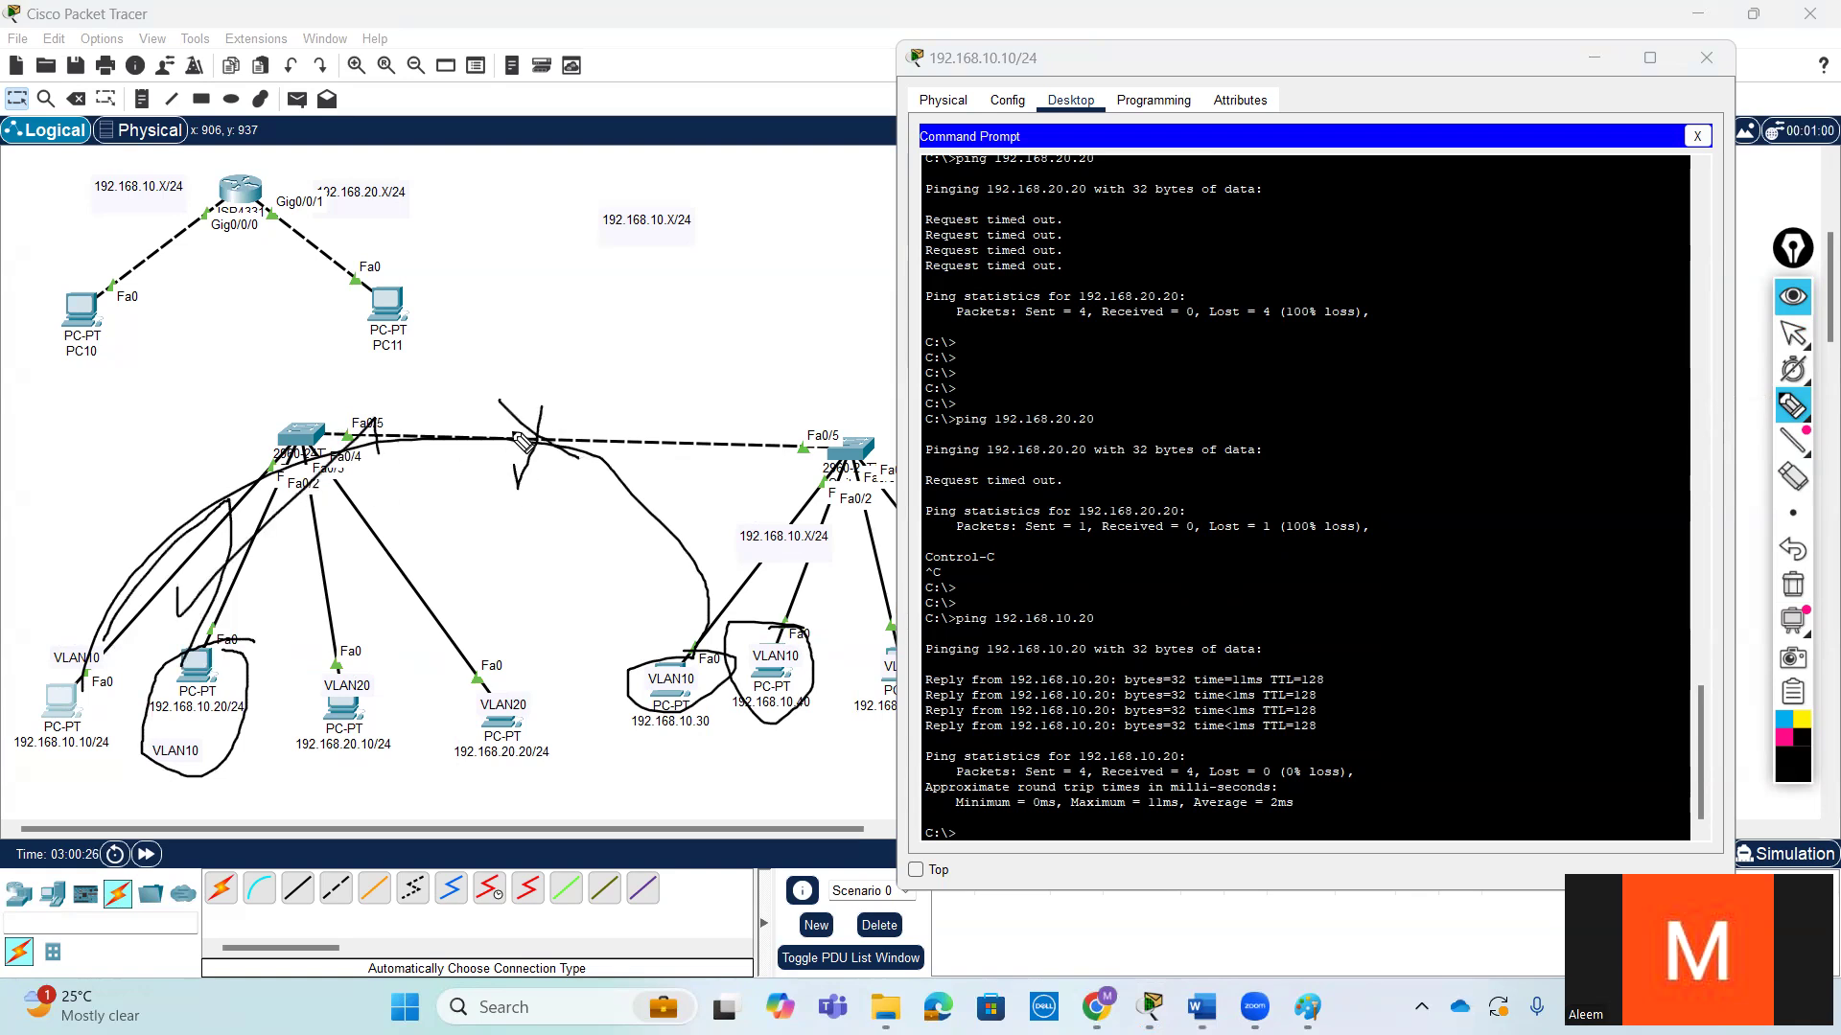
{"action": "key", "text": "ctrl+z"}
{"action": "key", "text": "ctrl+z"}
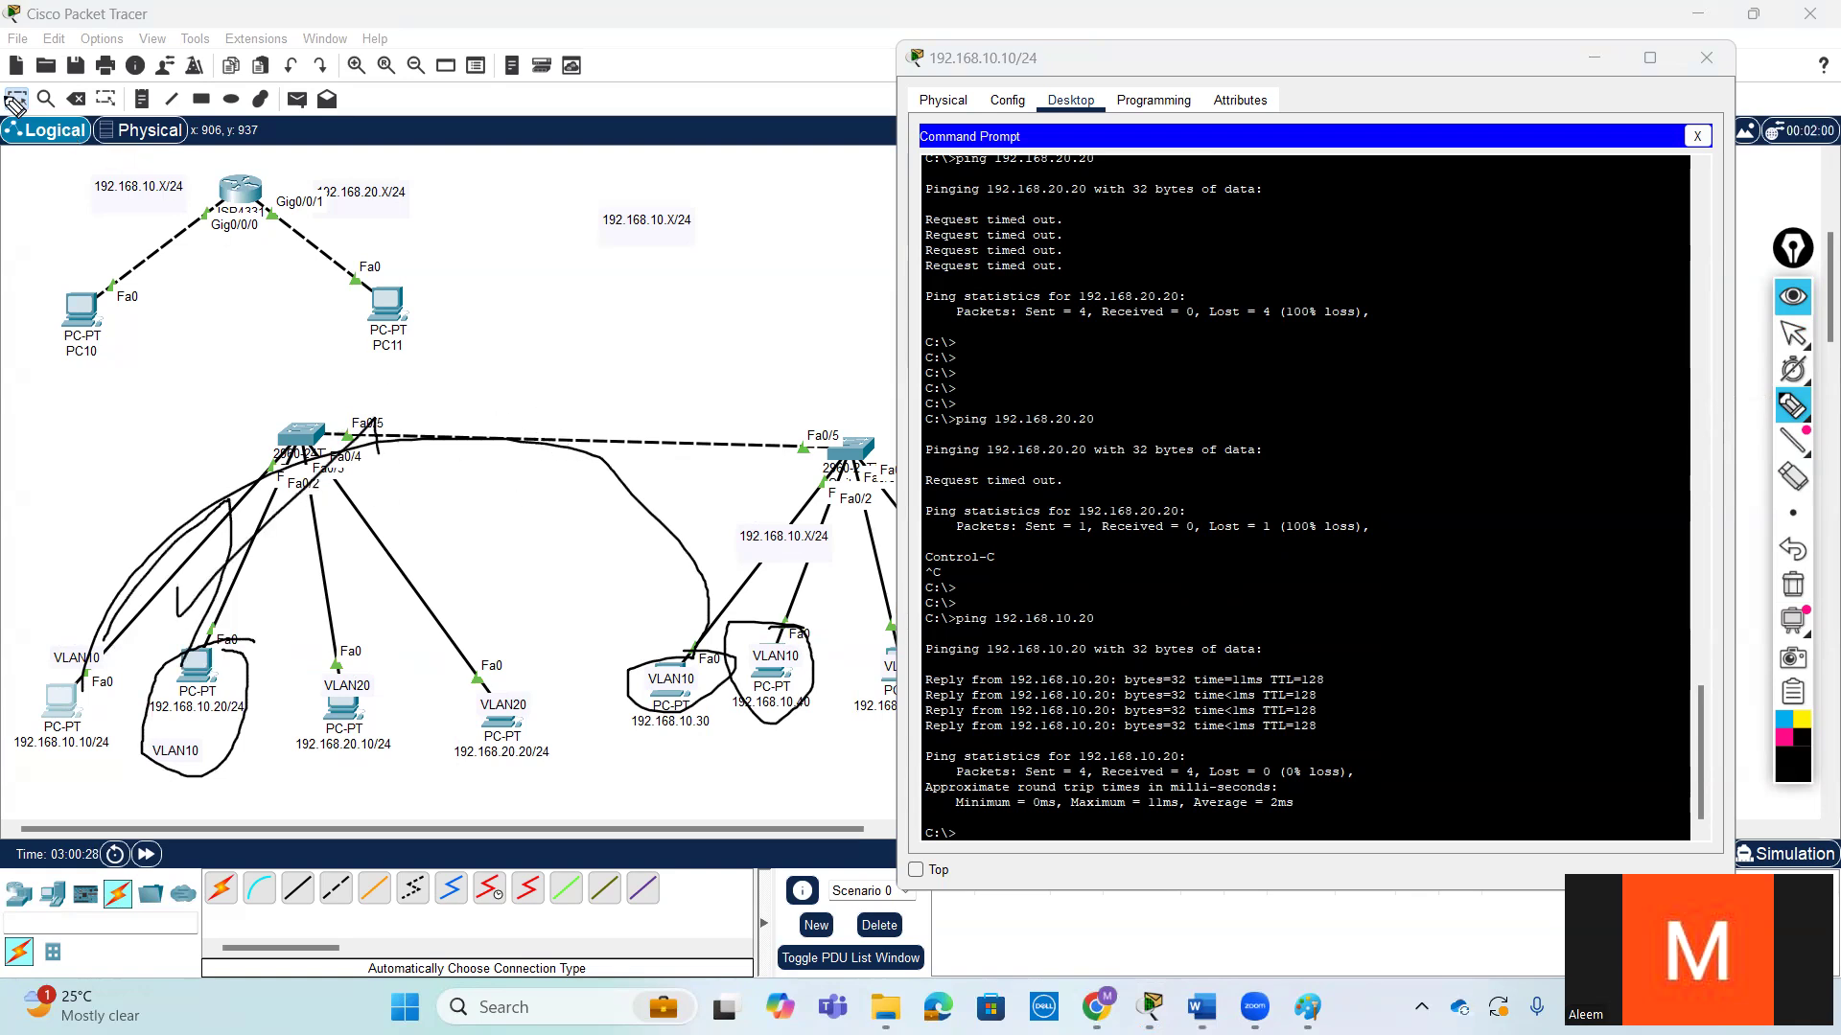
{"action": "mouse_move", "coordinate": [1794, 341]}
{"action": "left_click", "coordinate": [1491, 468]}
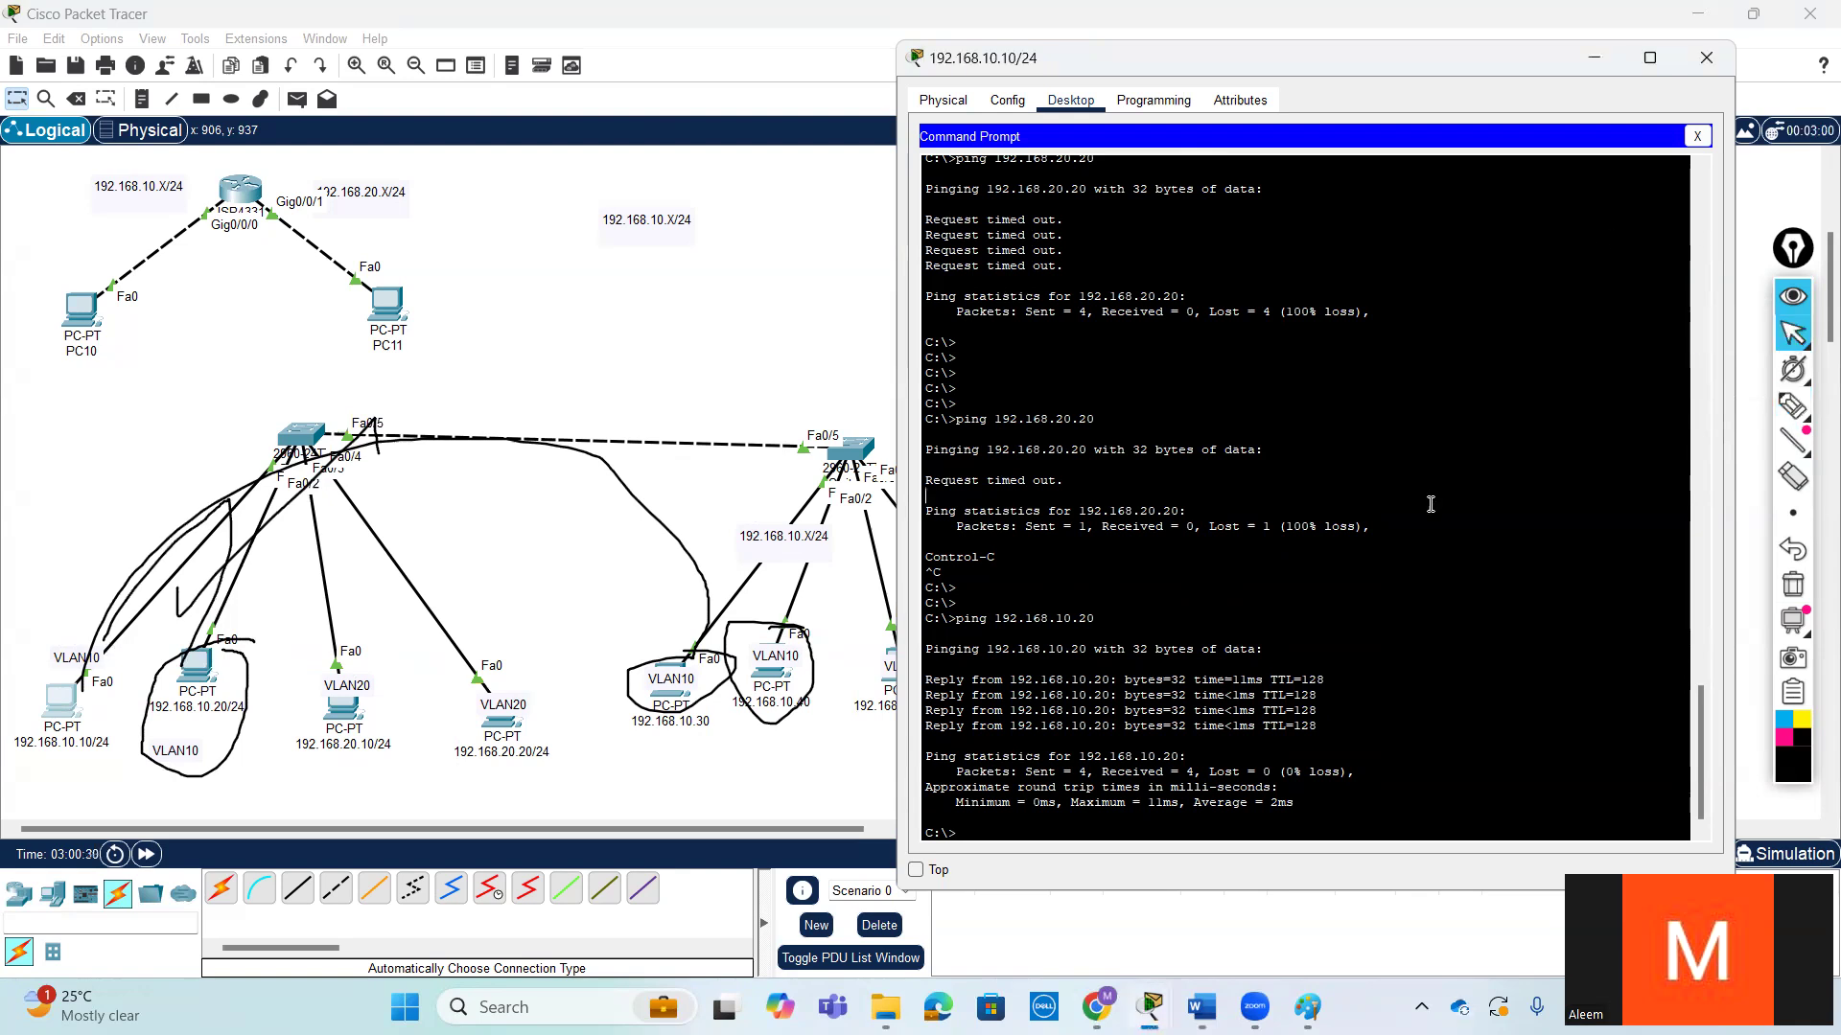
- Ping 192.168.10.30 from the 192.168.10.10 PC's command prompt and check the pinged address in the output
{"action": "key", "text": "Return"}
{"action": "key", "text": "Return"}
{"action": "key", "text": "Up"}
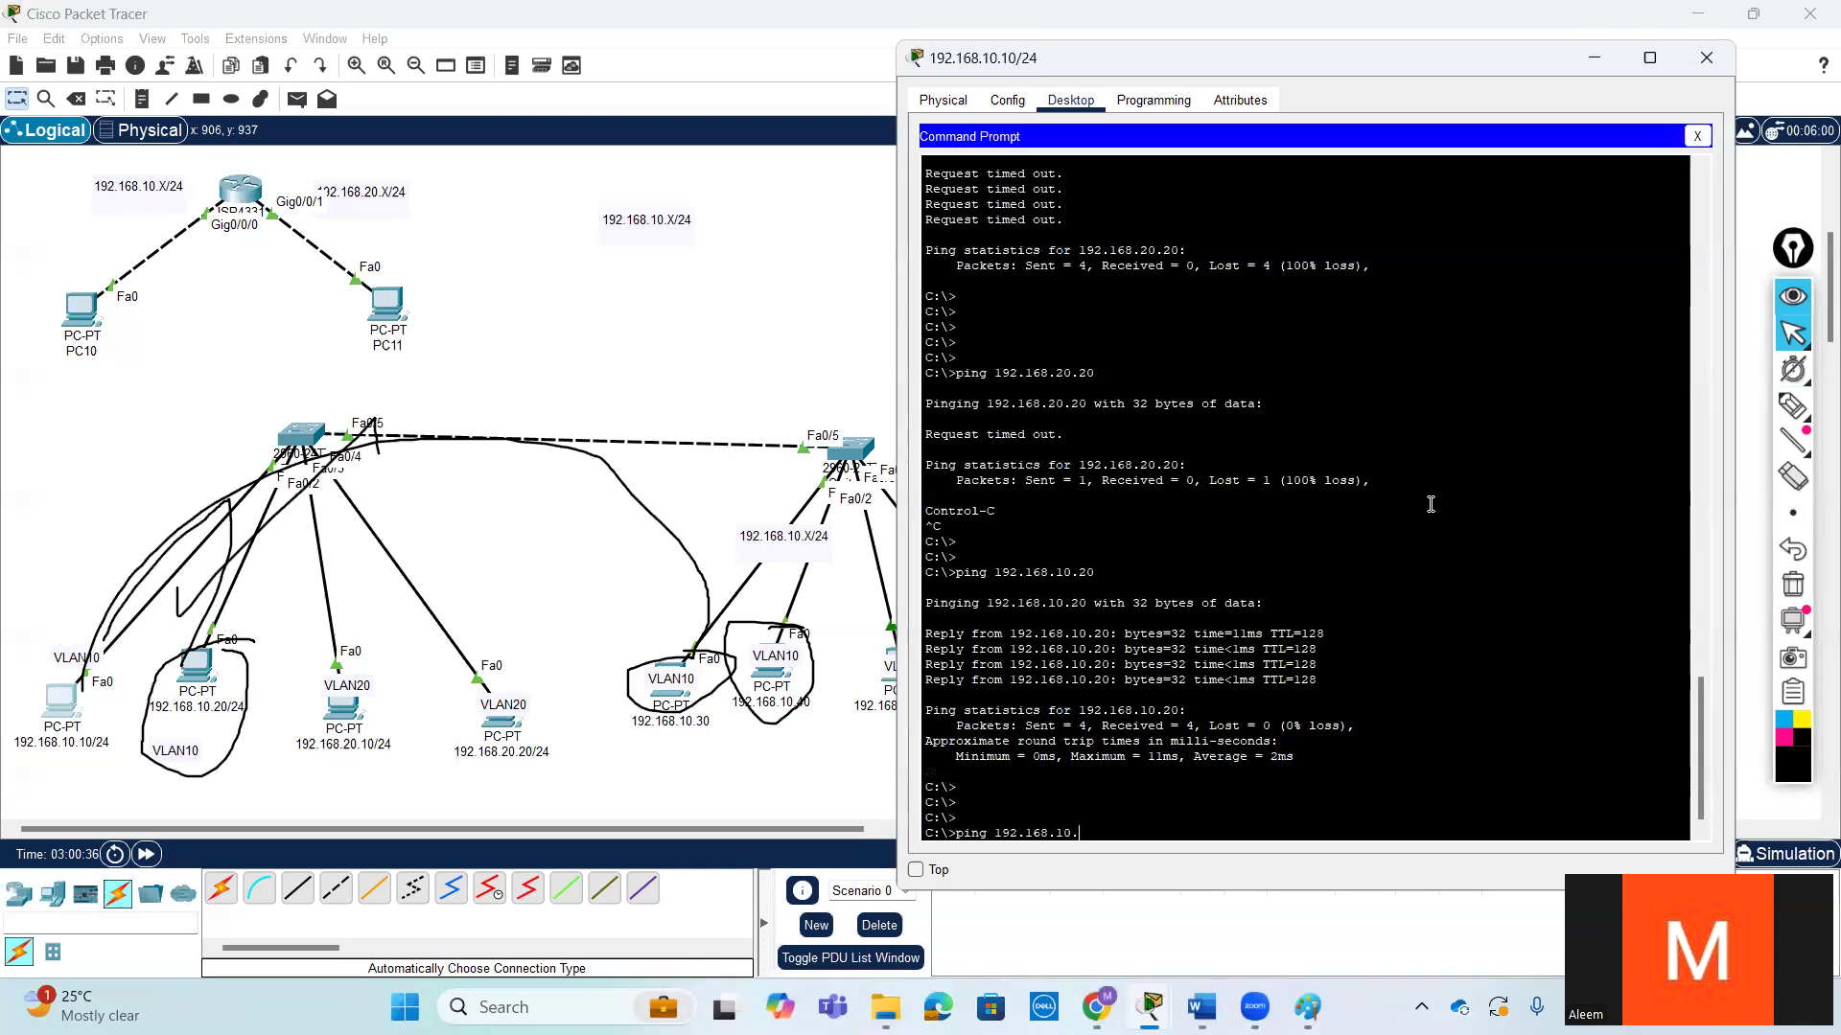
{"action": "type", "text": "0"}
{"action": "key", "text": "Return"}
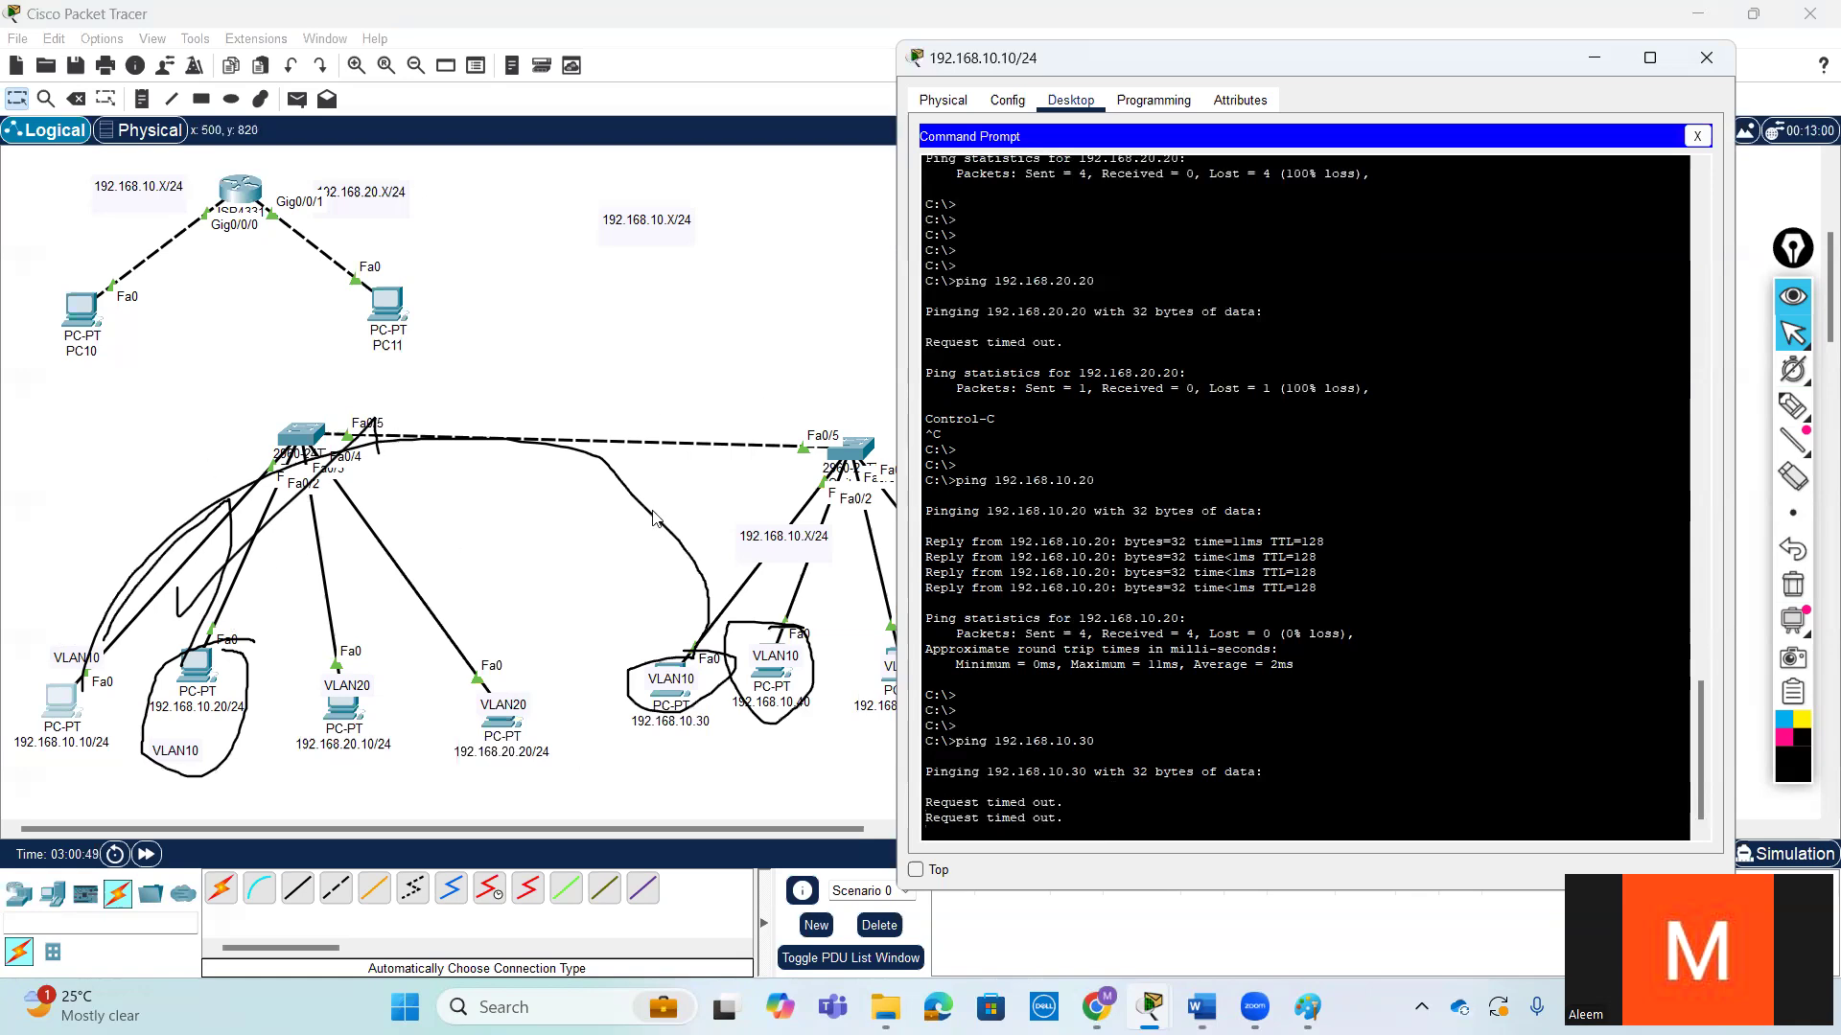
{"action": "left_click_drag", "start_coordinate": [1703, 761], "coordinate": [1691, 345]}
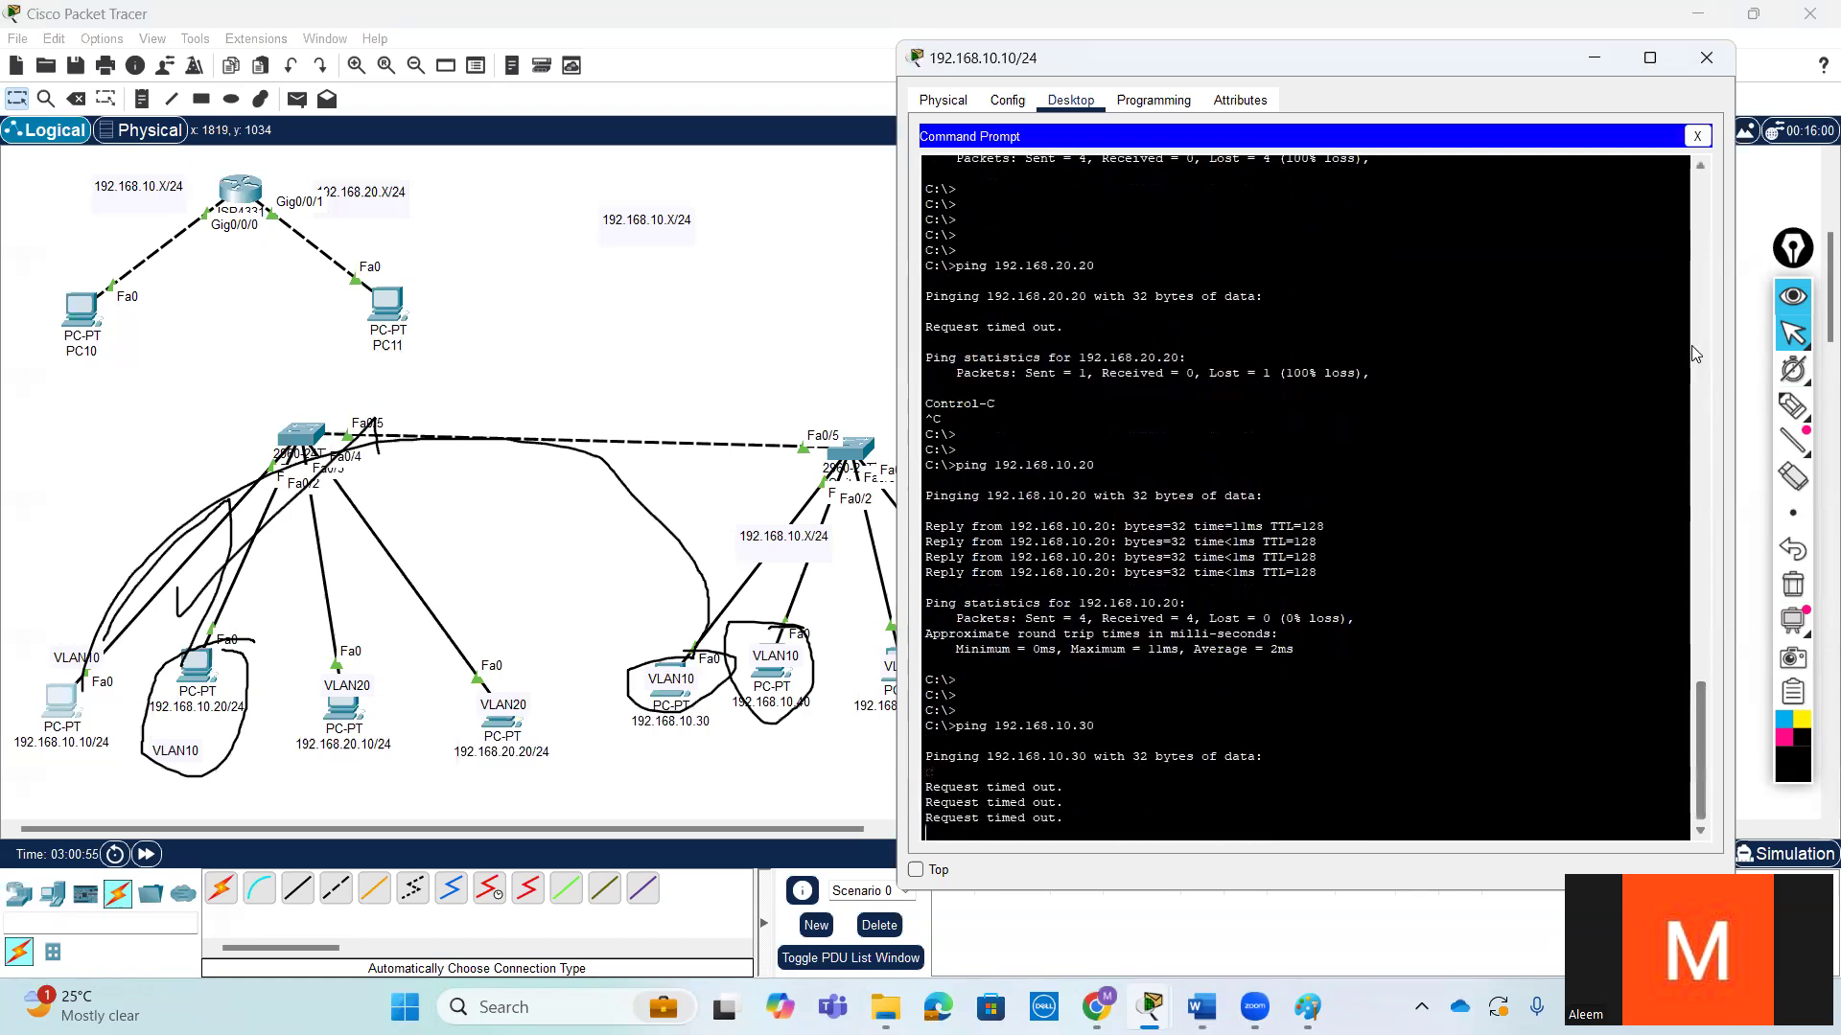
{"action": "left_click_drag", "start_coordinate": [1105, 728], "coordinate": [994, 729]}
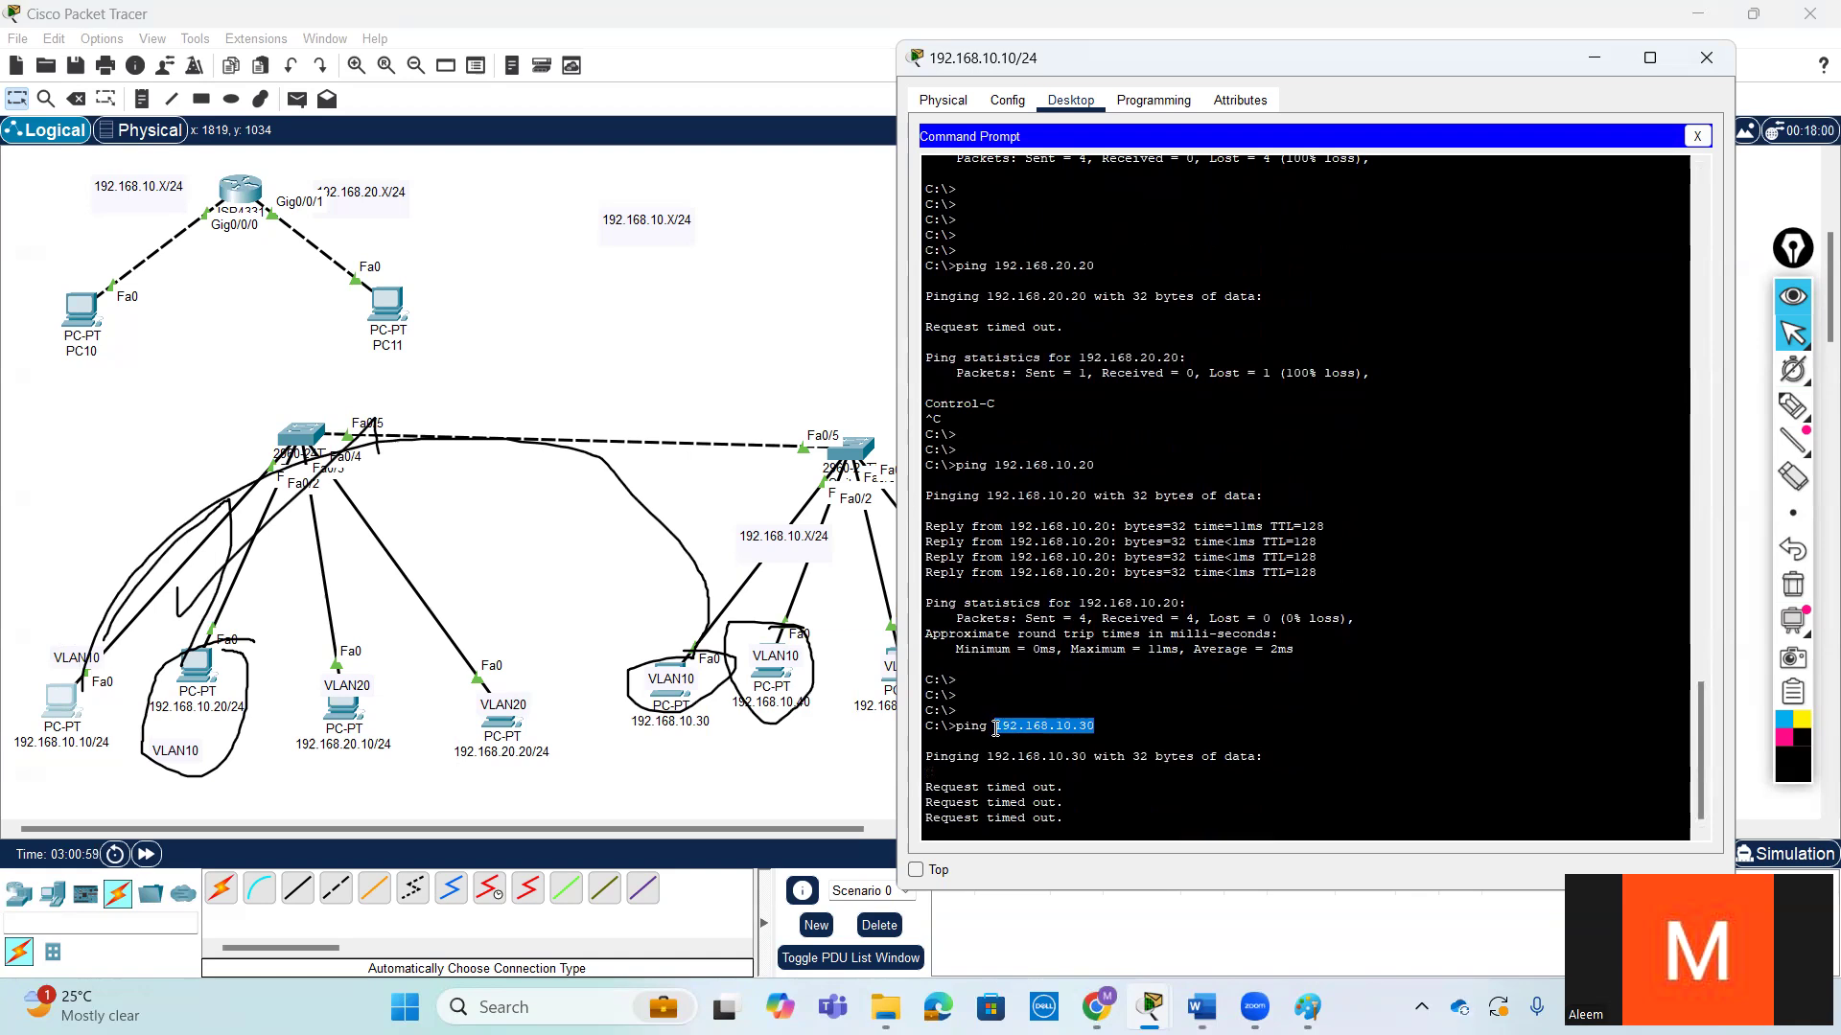
{"action": "left_click", "coordinate": [1113, 717]}
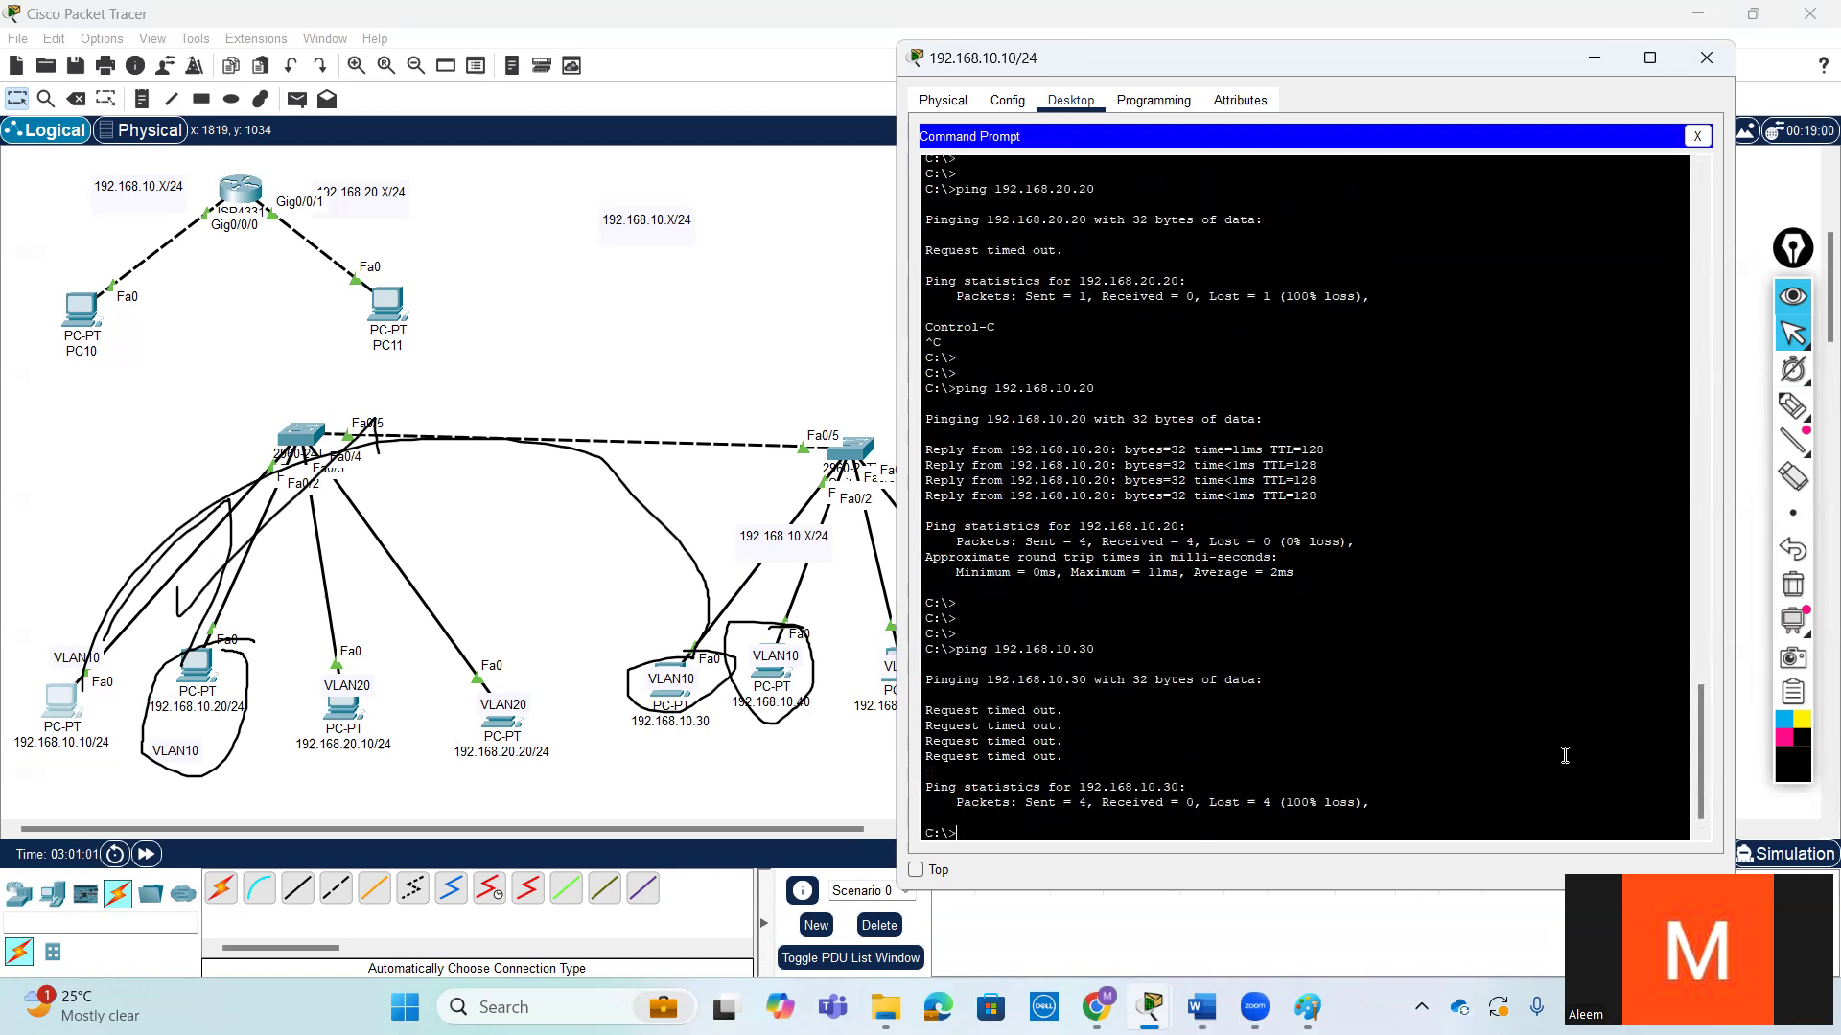
- Review the earlier ping output for 192.168.10.30 and 192.168.10.40 in the 192.168.10.10 PC's command prompt
{"action": "left_click_drag", "start_coordinate": [1700, 767], "coordinate": [1693, 369]}
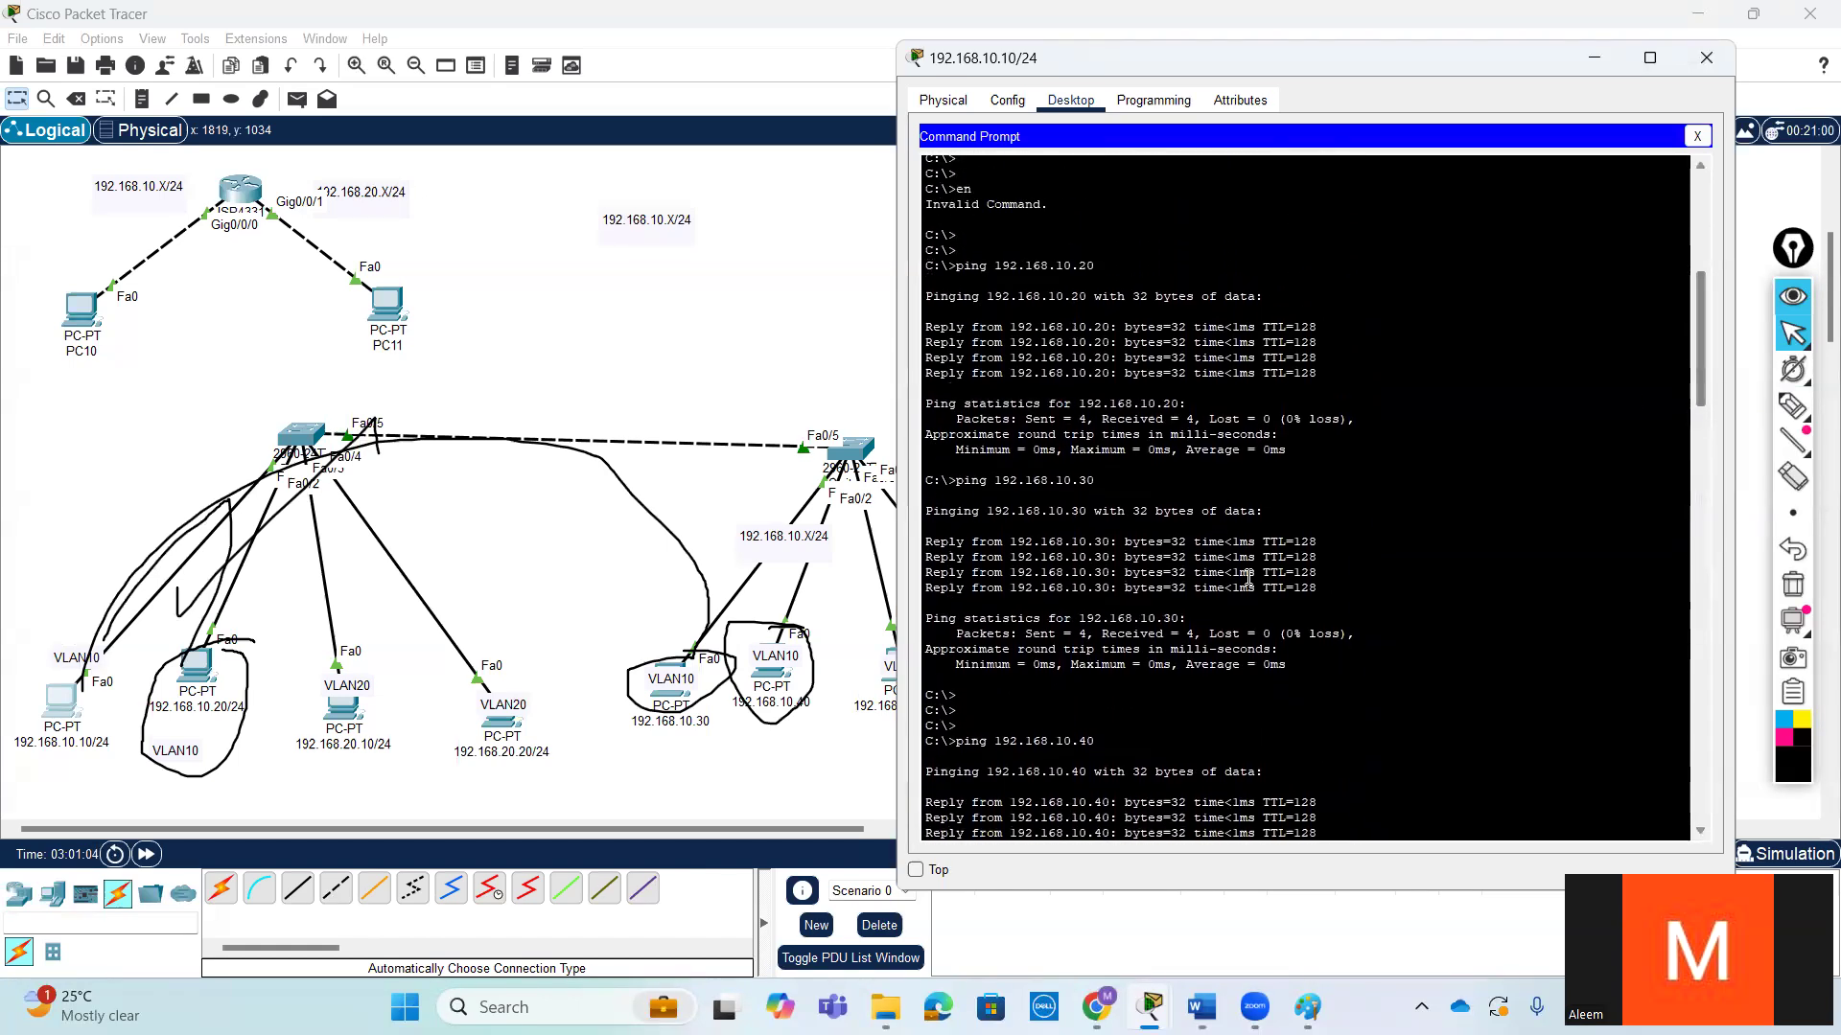
{"action": "left_click_drag", "start_coordinate": [1321, 587], "coordinate": [935, 481]}
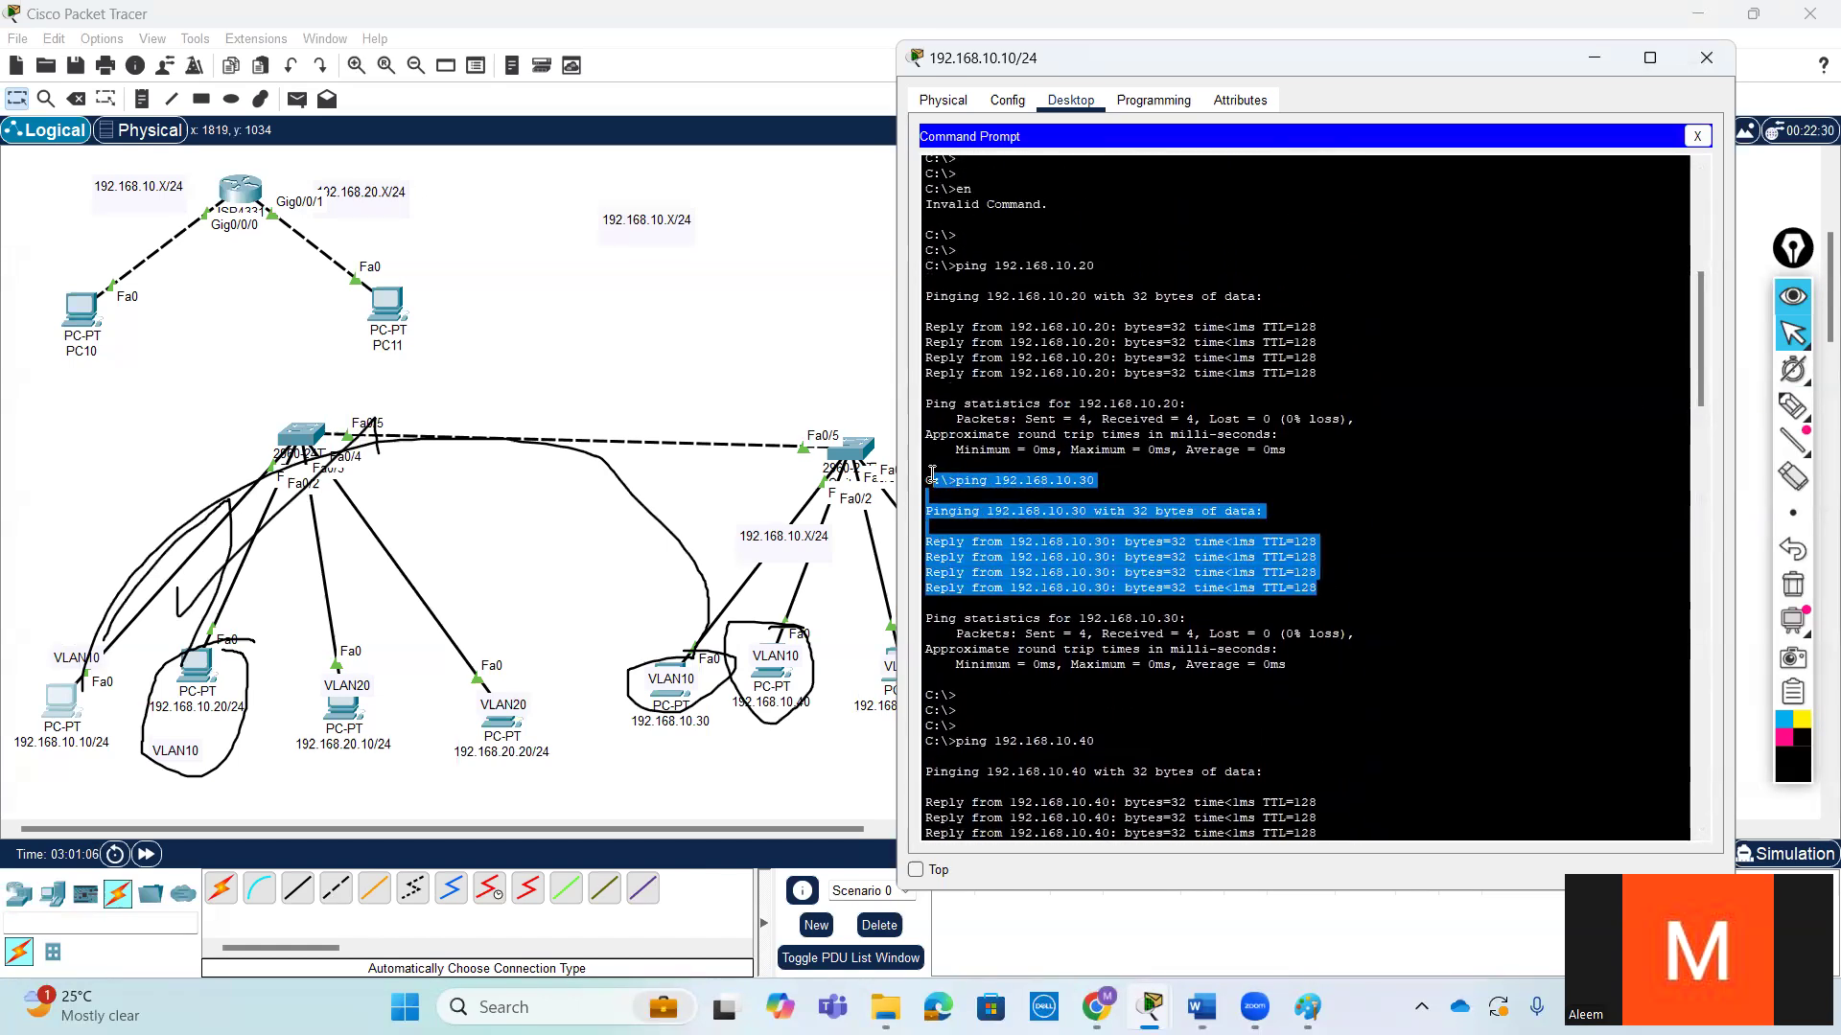
{"action": "scroll", "coordinate": [1409, 610], "scroll_direction": "down", "scroll_amount": 4}
{"action": "left_click_drag", "start_coordinate": [1321, 676], "coordinate": [928, 553]}
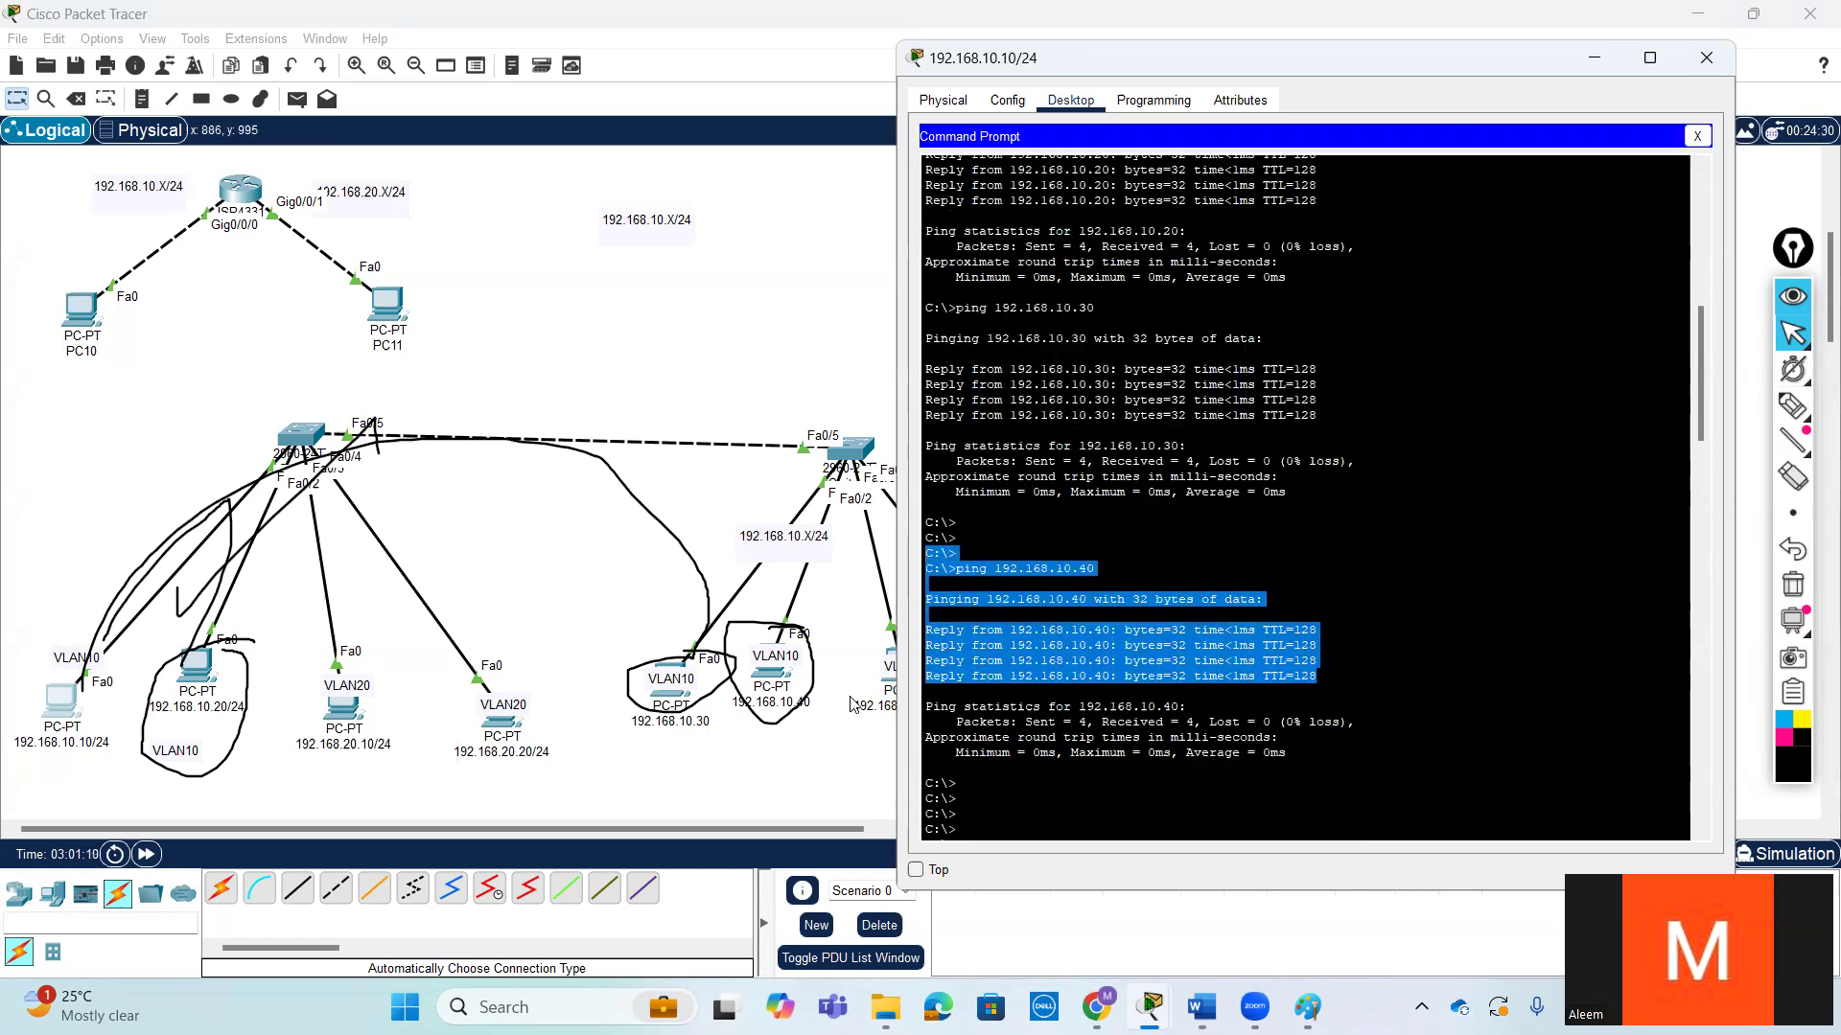
- Annotate the topology in pen: cross out the inter-switch link, circle both VLAN20 PCs on the first switch, and mark the path to 192.168.20.30
{"action": "left_click", "coordinate": [1793, 406]}
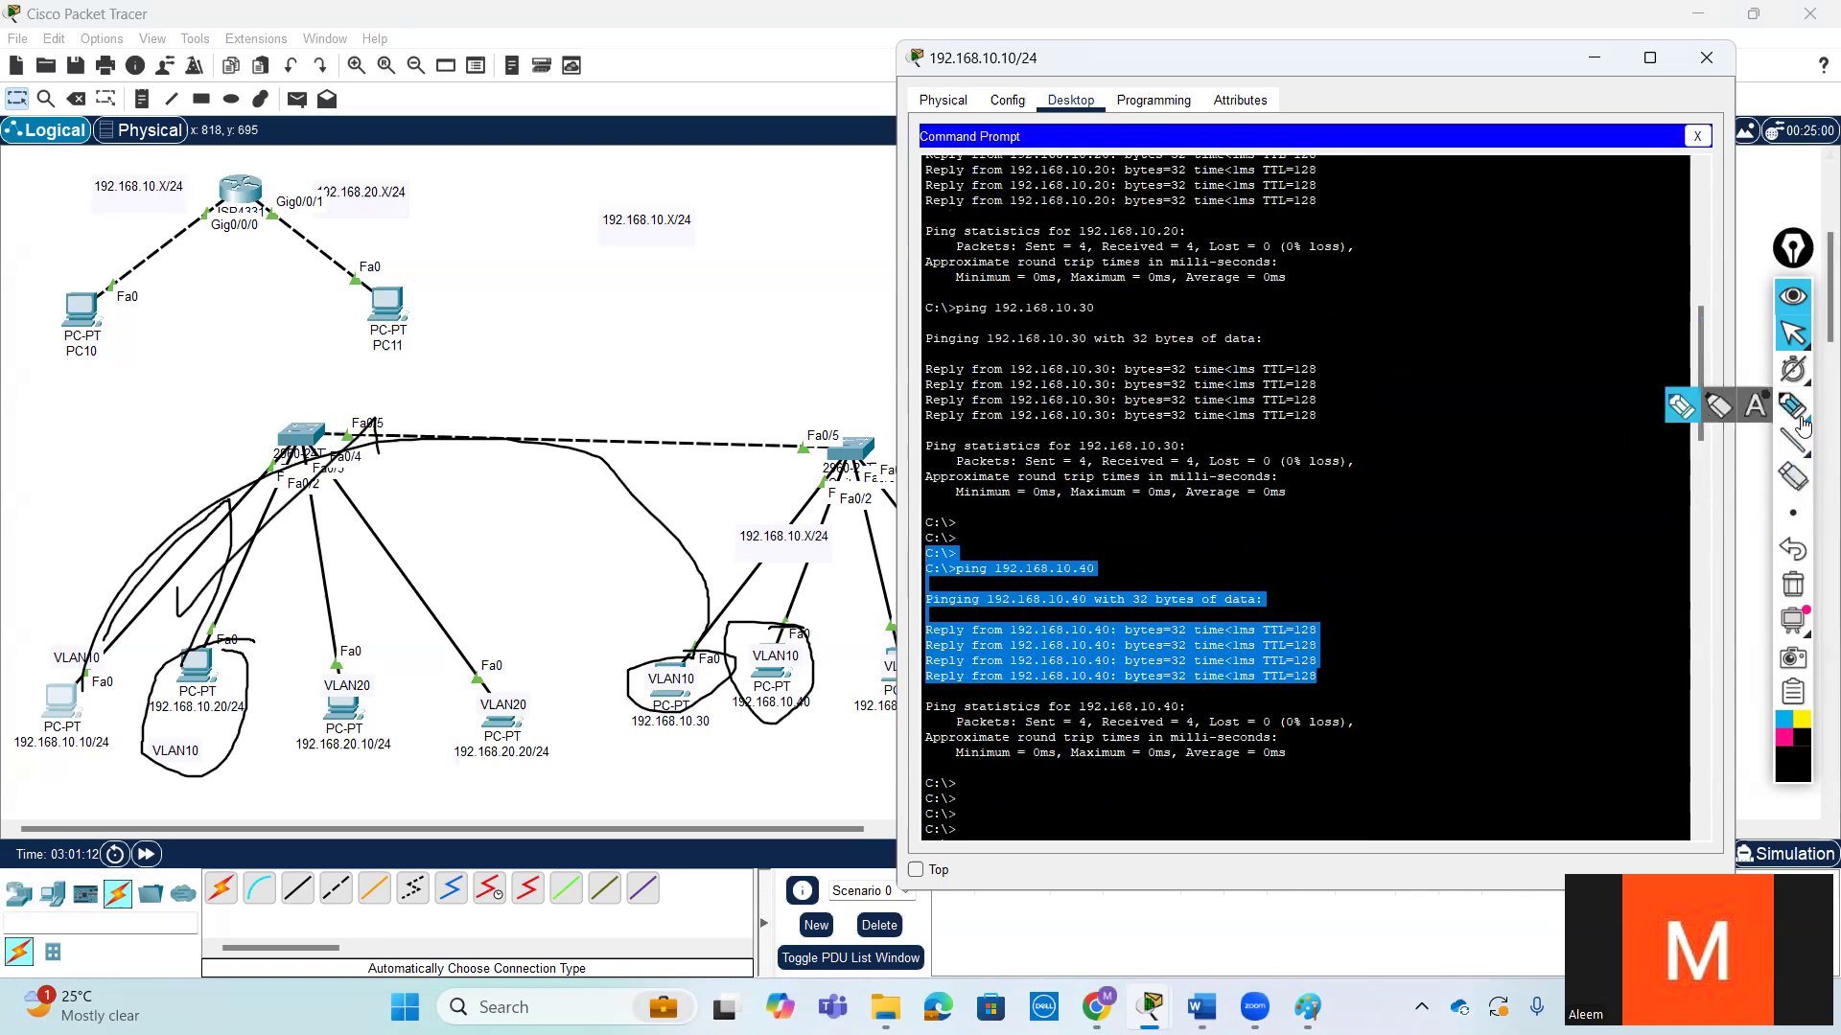
{"action": "mouse_move", "coordinate": [571, 412]}
{"action": "left_mouse_down"}
{"action": "mouse_move", "coordinate": [536, 484]}
{"action": "mouse_move", "coordinate": [622, 460]}
{"action": "left_mouse_up"}
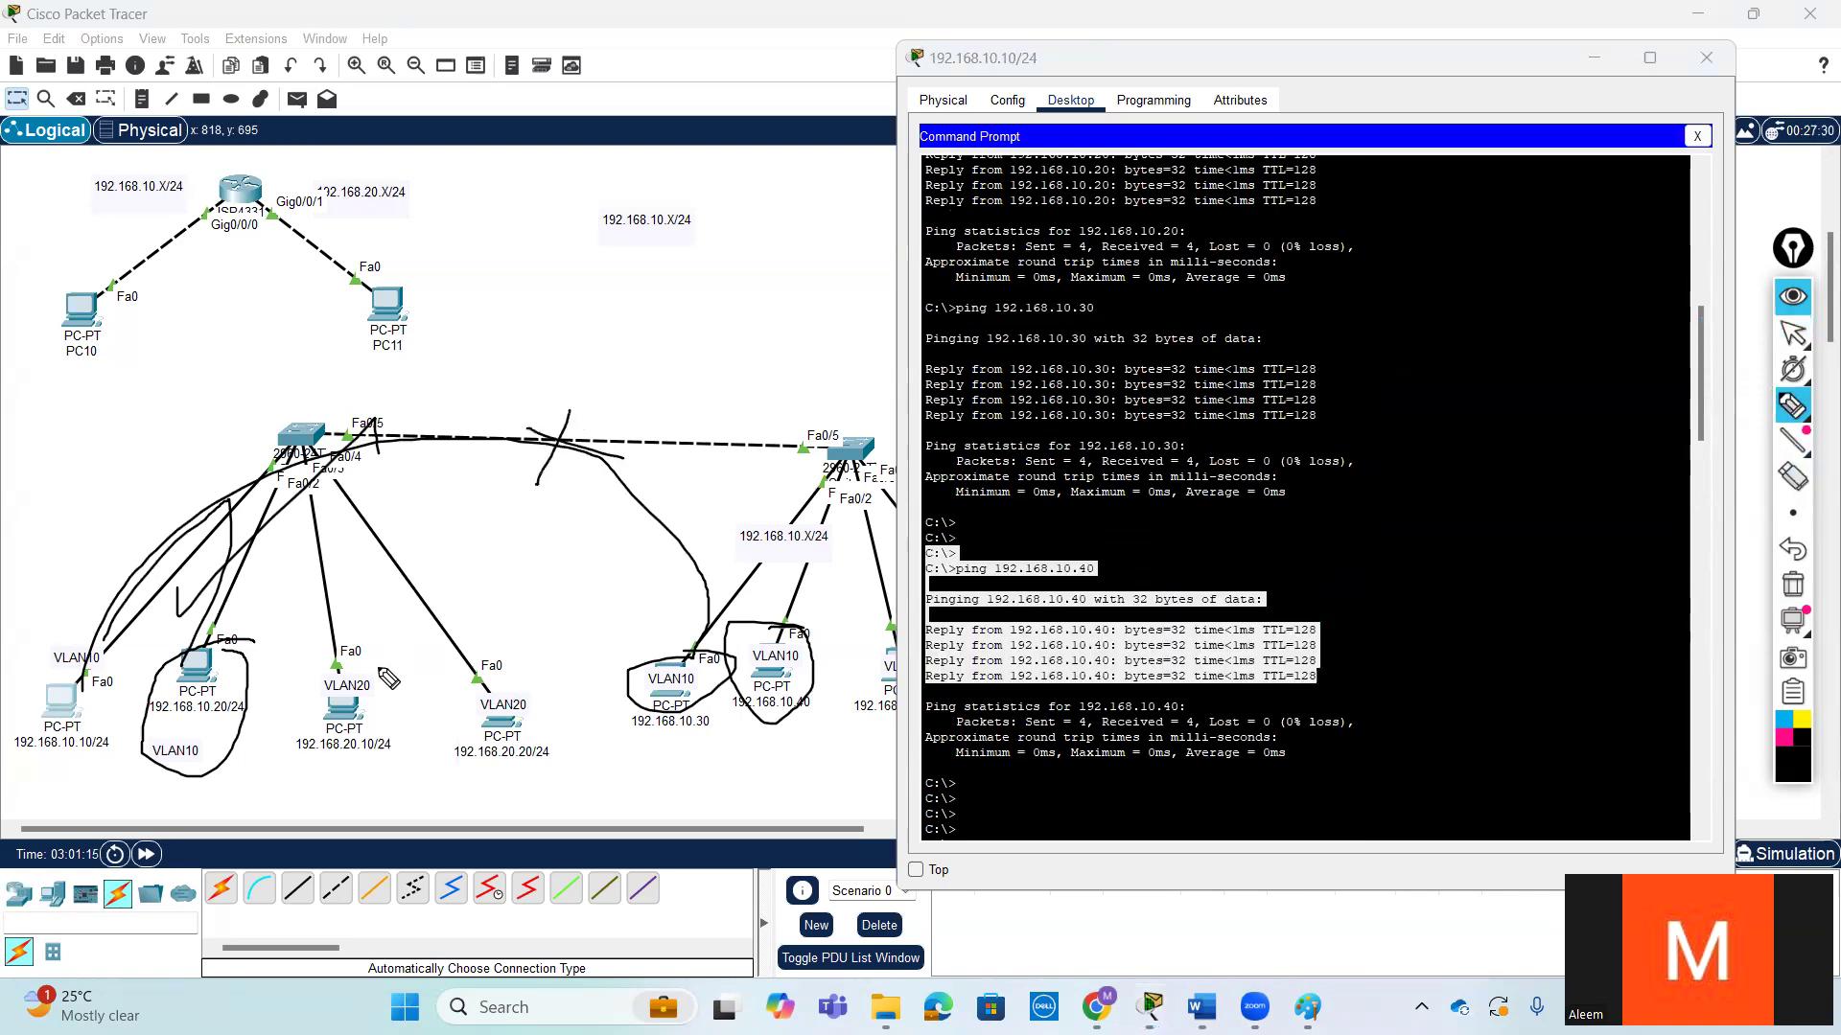
{"action": "mouse_move", "coordinate": [371, 648]}
{"action": "left_mouse_down"}
{"action": "mouse_move", "coordinate": [312, 711]}
{"action": "mouse_move", "coordinate": [402, 742]}
{"action": "mouse_move", "coordinate": [815, 762]}
{"action": "mouse_move", "coordinate": [867, 690]}
{"action": "left_mouse_up"}
{"action": "left_click_drag", "start_coordinate": [687, 788], "coordinate": [685, 813]}
{"action": "left_click_drag", "start_coordinate": [676, 805], "coordinate": [771, 830]}
{"action": "left_click_drag", "start_coordinate": [548, 660], "coordinate": [337, 666]}
{"action": "mouse_move", "coordinate": [333, 758]}
{"action": "left_mouse_down"}
{"action": "mouse_move", "coordinate": [506, 666]}
{"action": "mouse_move", "coordinate": [495, 653]}
{"action": "left_mouse_up"}
{"action": "mouse_move", "coordinate": [447, 600]}
{"action": "left_mouse_down"}
{"action": "mouse_move", "coordinate": [477, 609]}
{"action": "mouse_move", "coordinate": [520, 569]}
{"action": "left_mouse_up"}
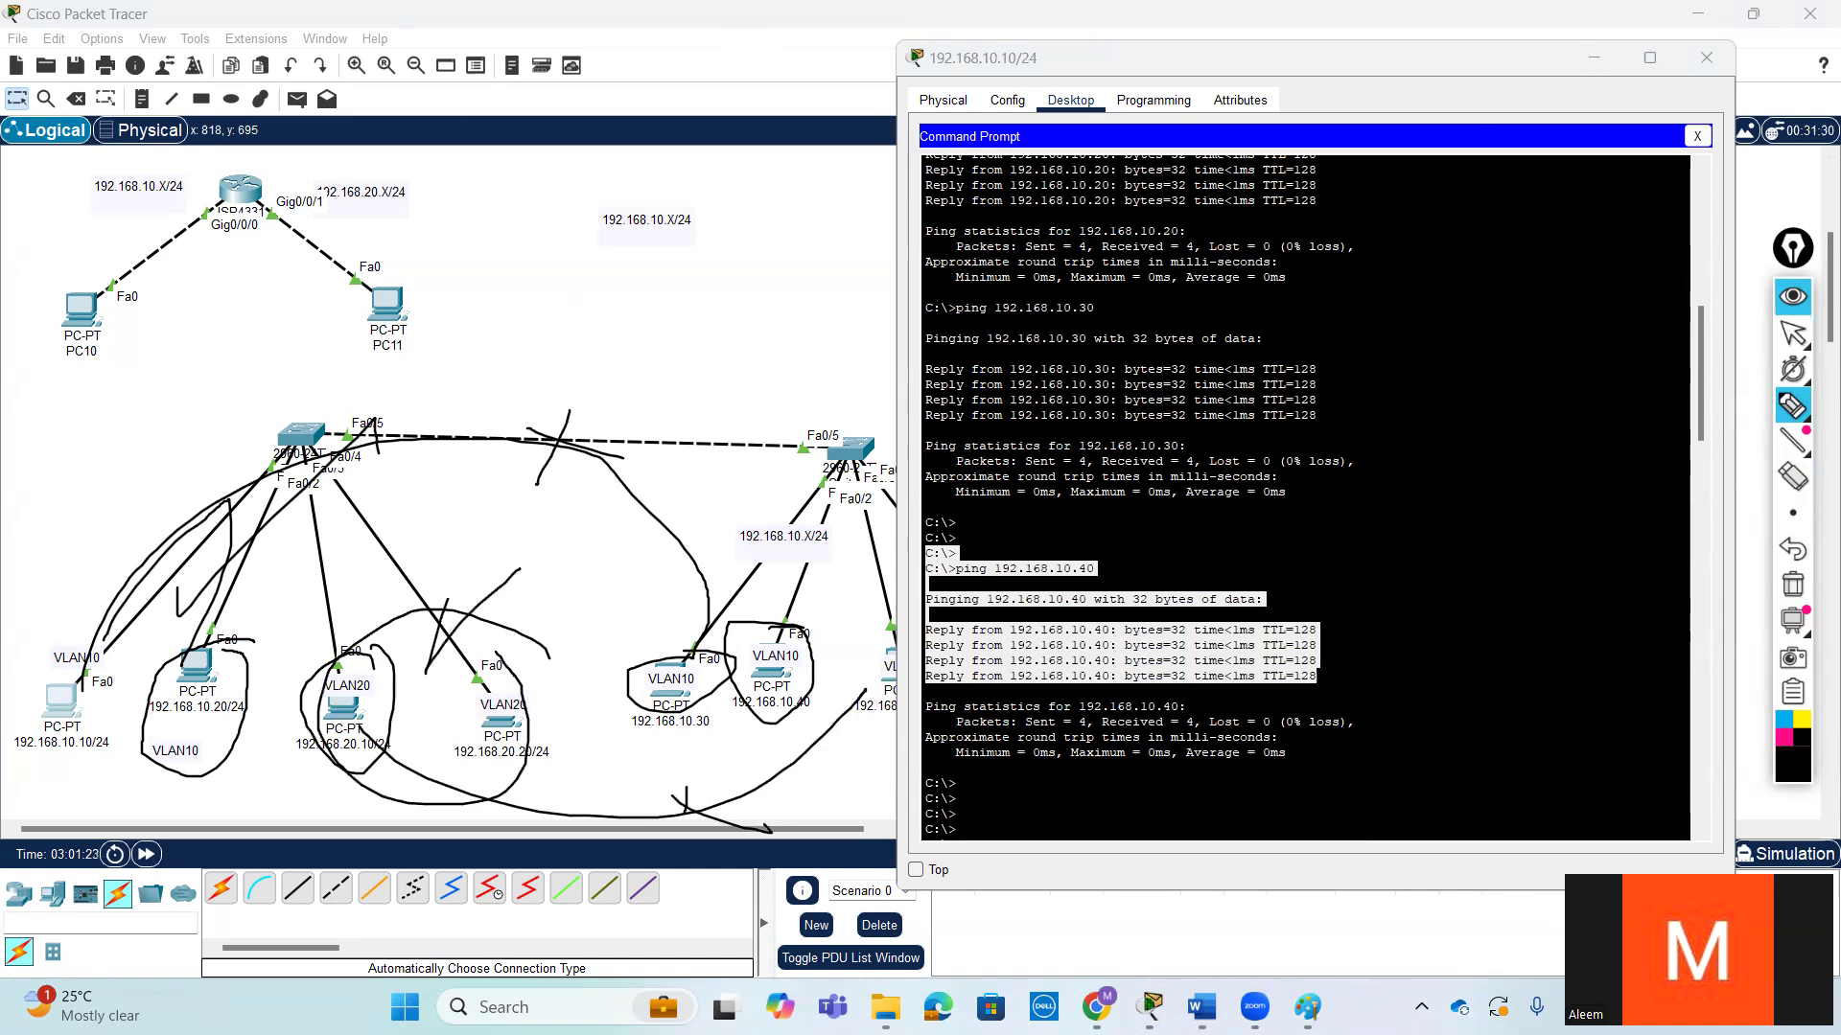
{"action": "left_click", "coordinate": [1793, 332]}
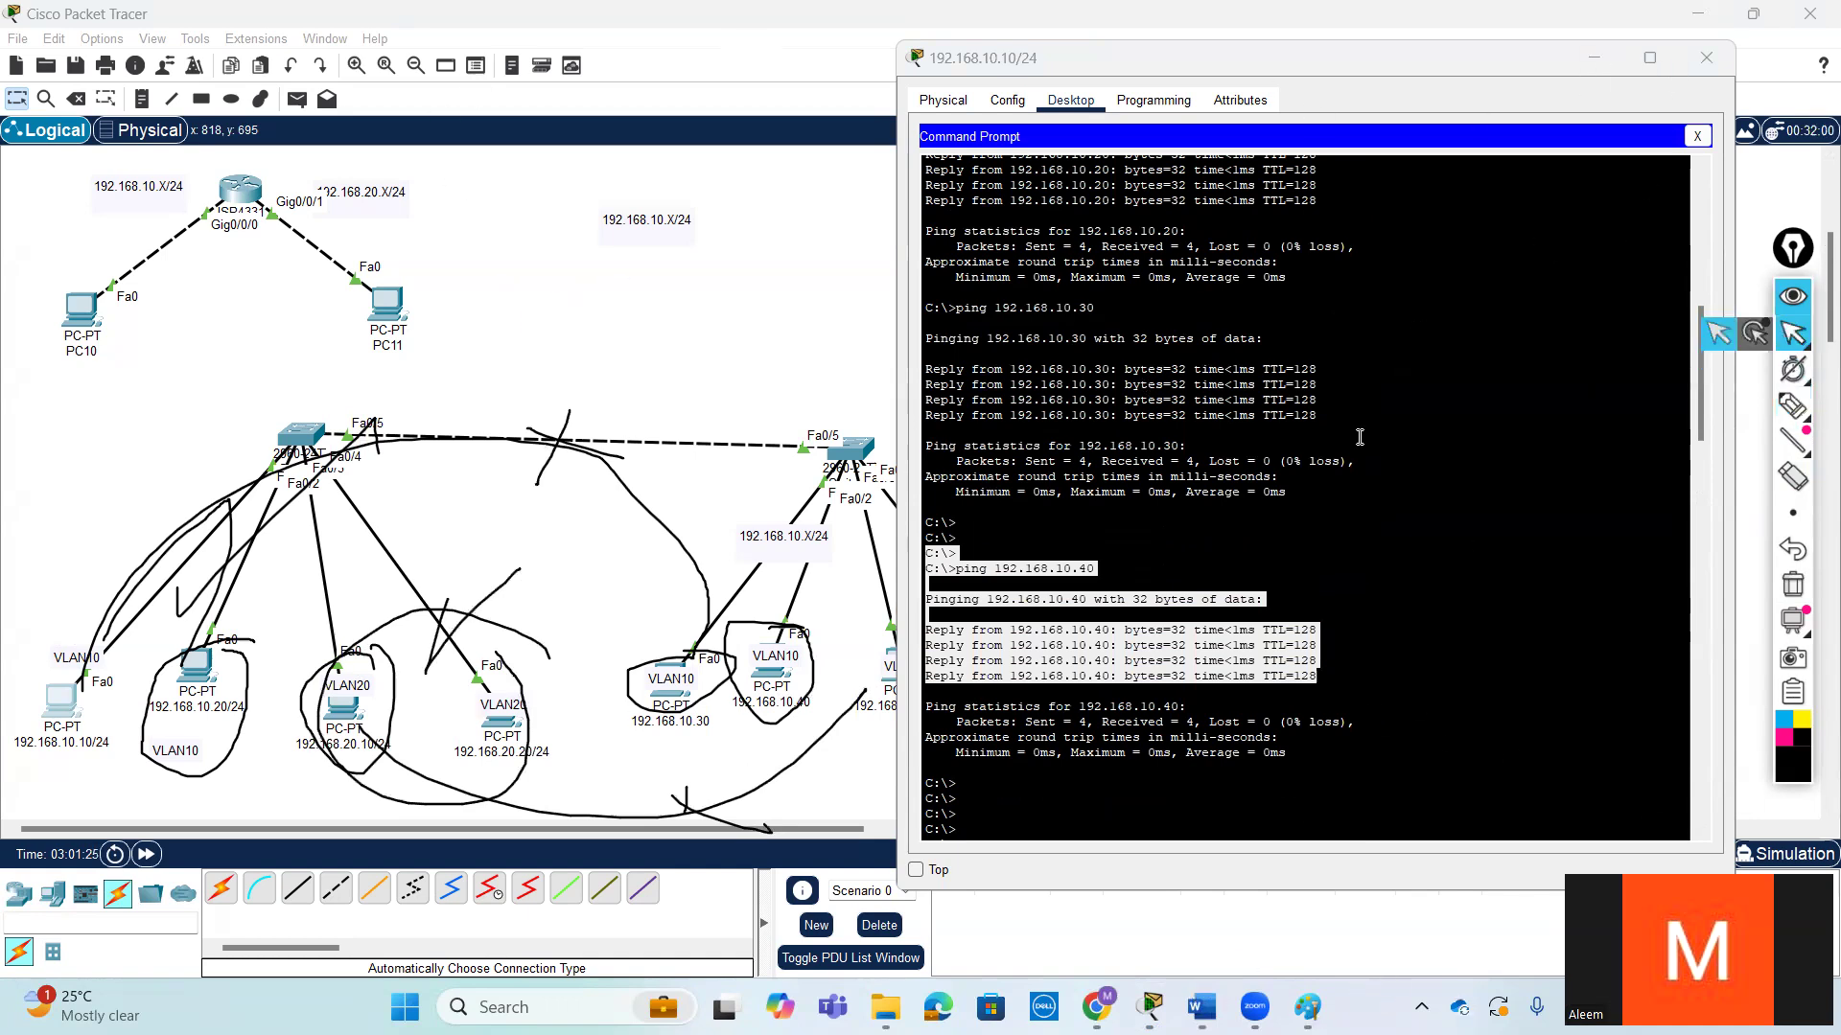
- Ping 192.168.20.20 and 192.168.20.30 from the 192.168.20.10 PC's command prompt to test connectivity within VLAN 20
{"action": "left_click", "coordinate": [338, 707]}
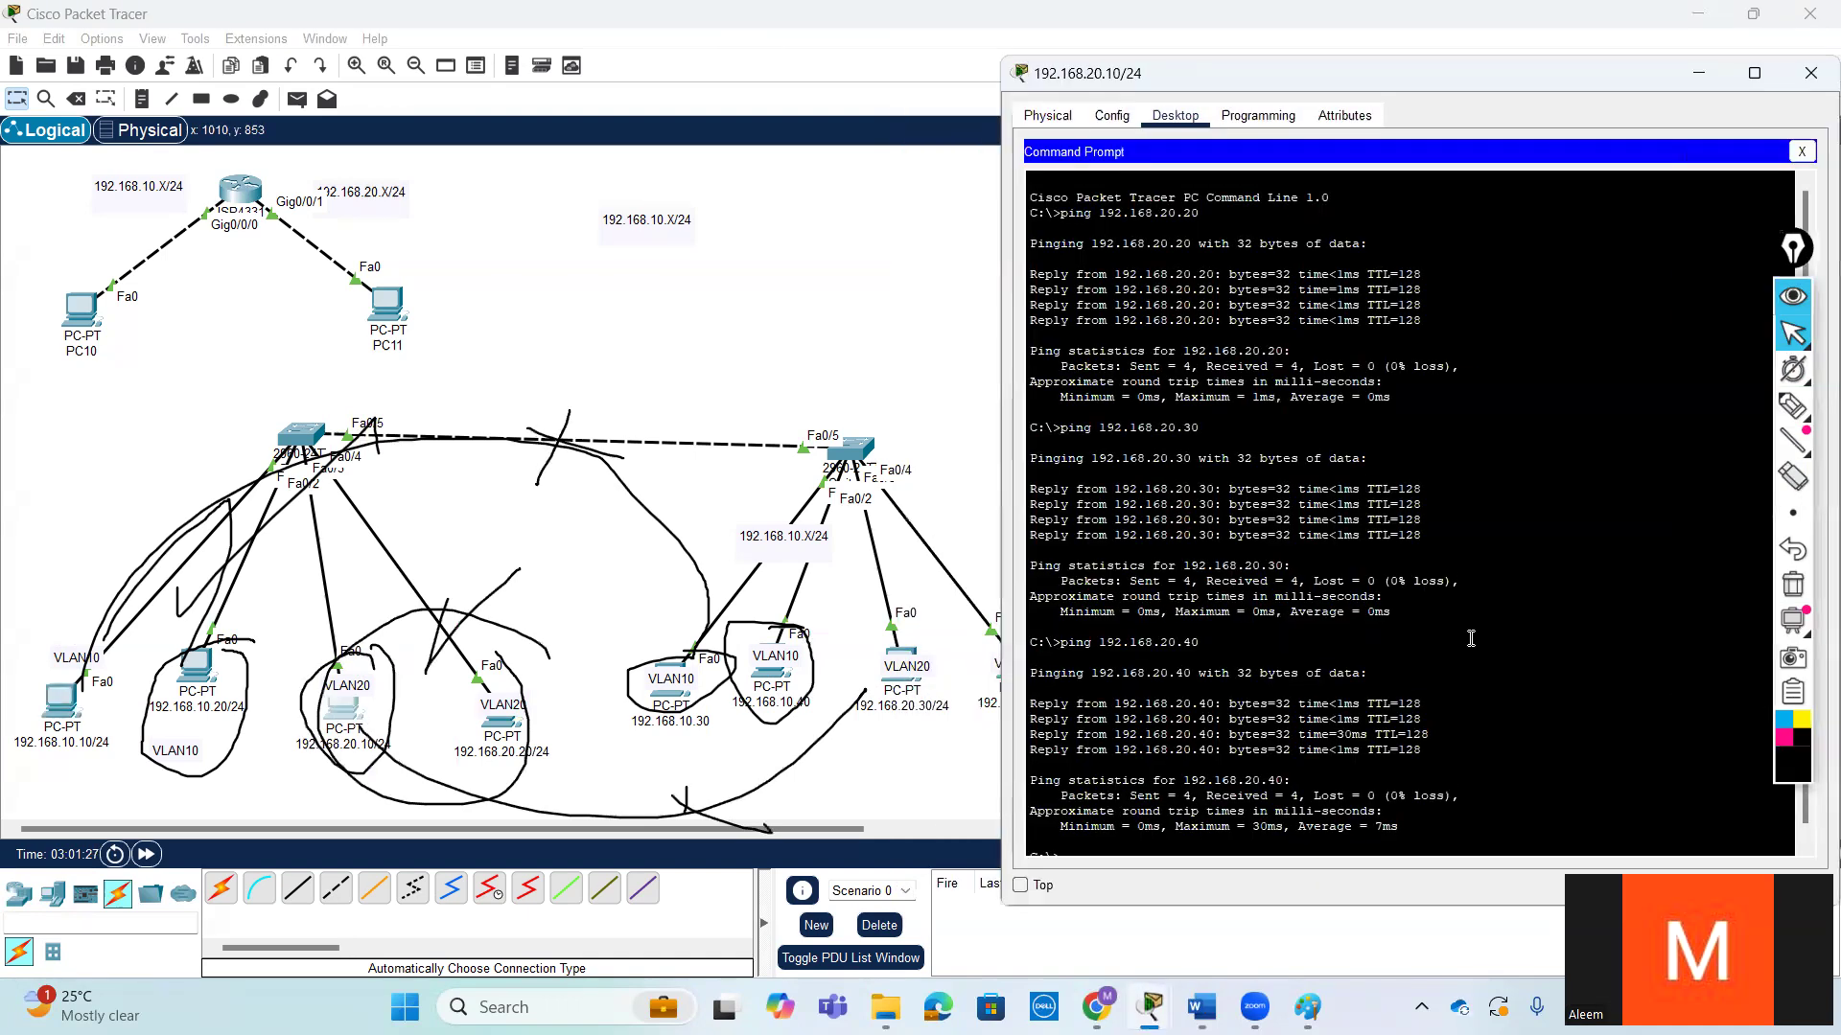
{"action": "key", "text": "Return"}
{"action": "key", "text": "Return"}
{"action": "key", "text": "Return"}
{"action": "type", "text": "ping 192.168.20."}
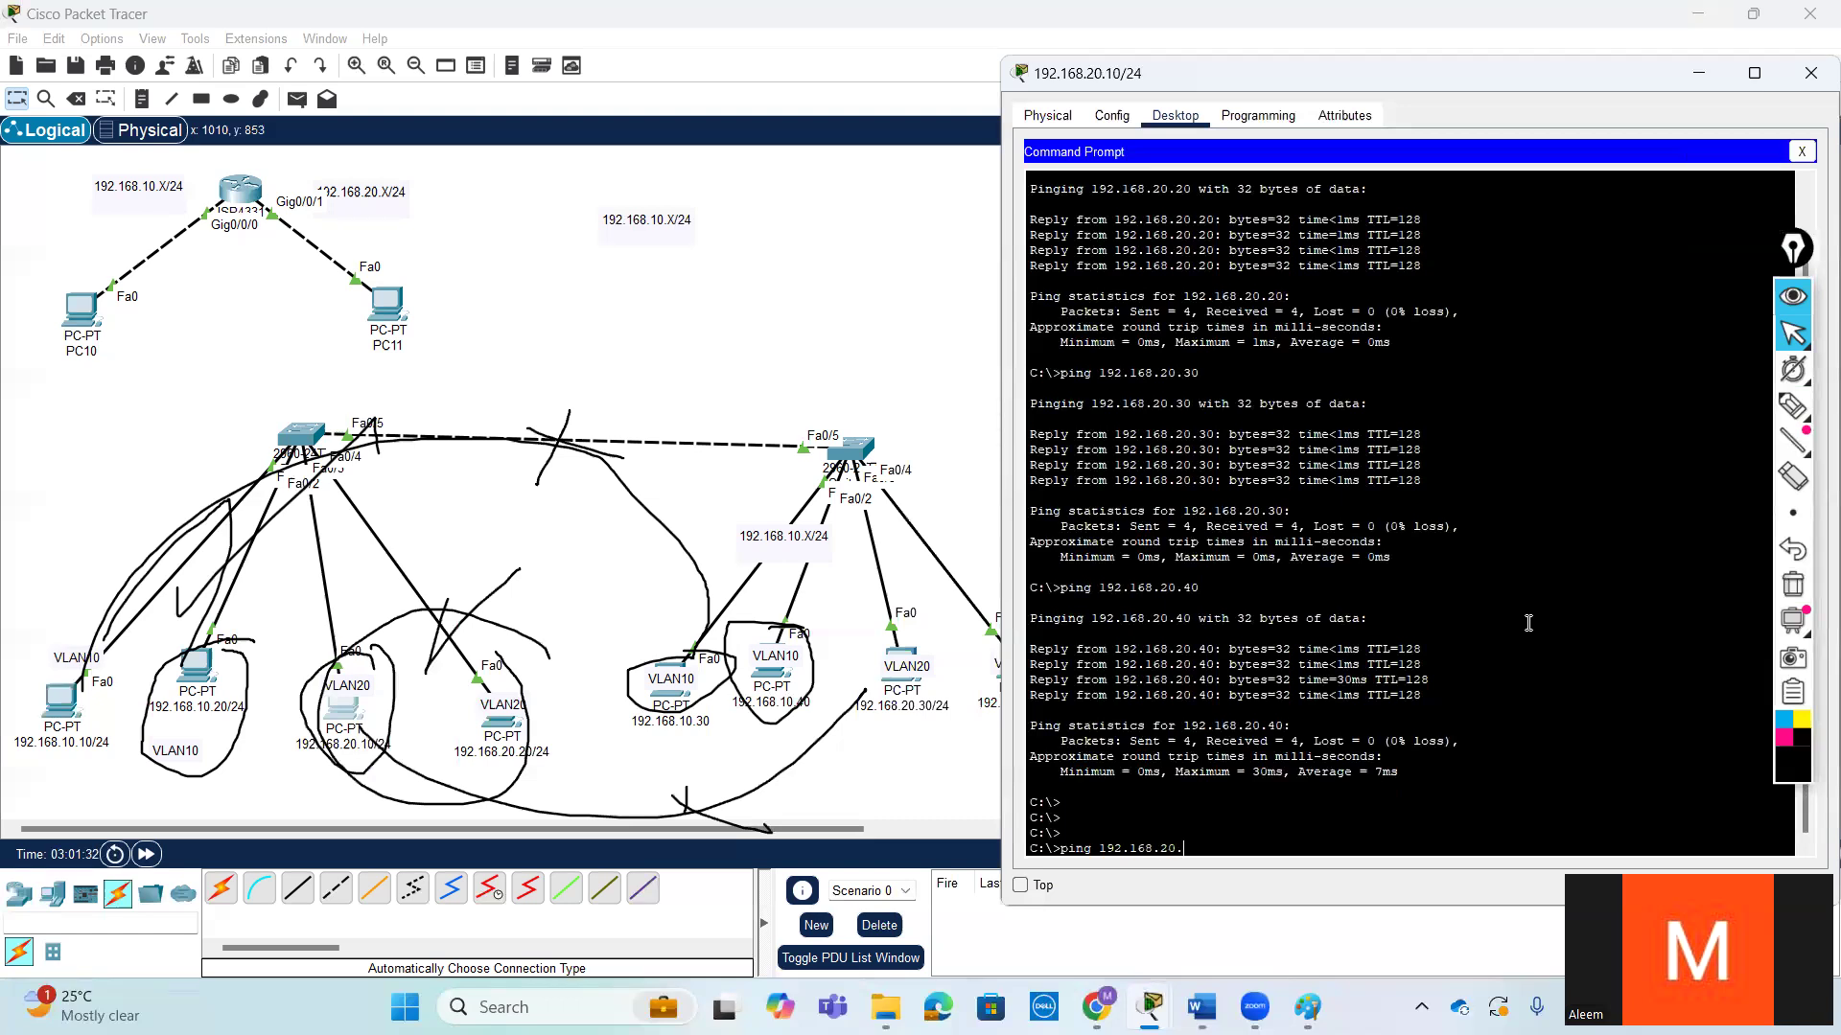
{"action": "type", "text": "20"}
{"action": "key", "text": "Return"}
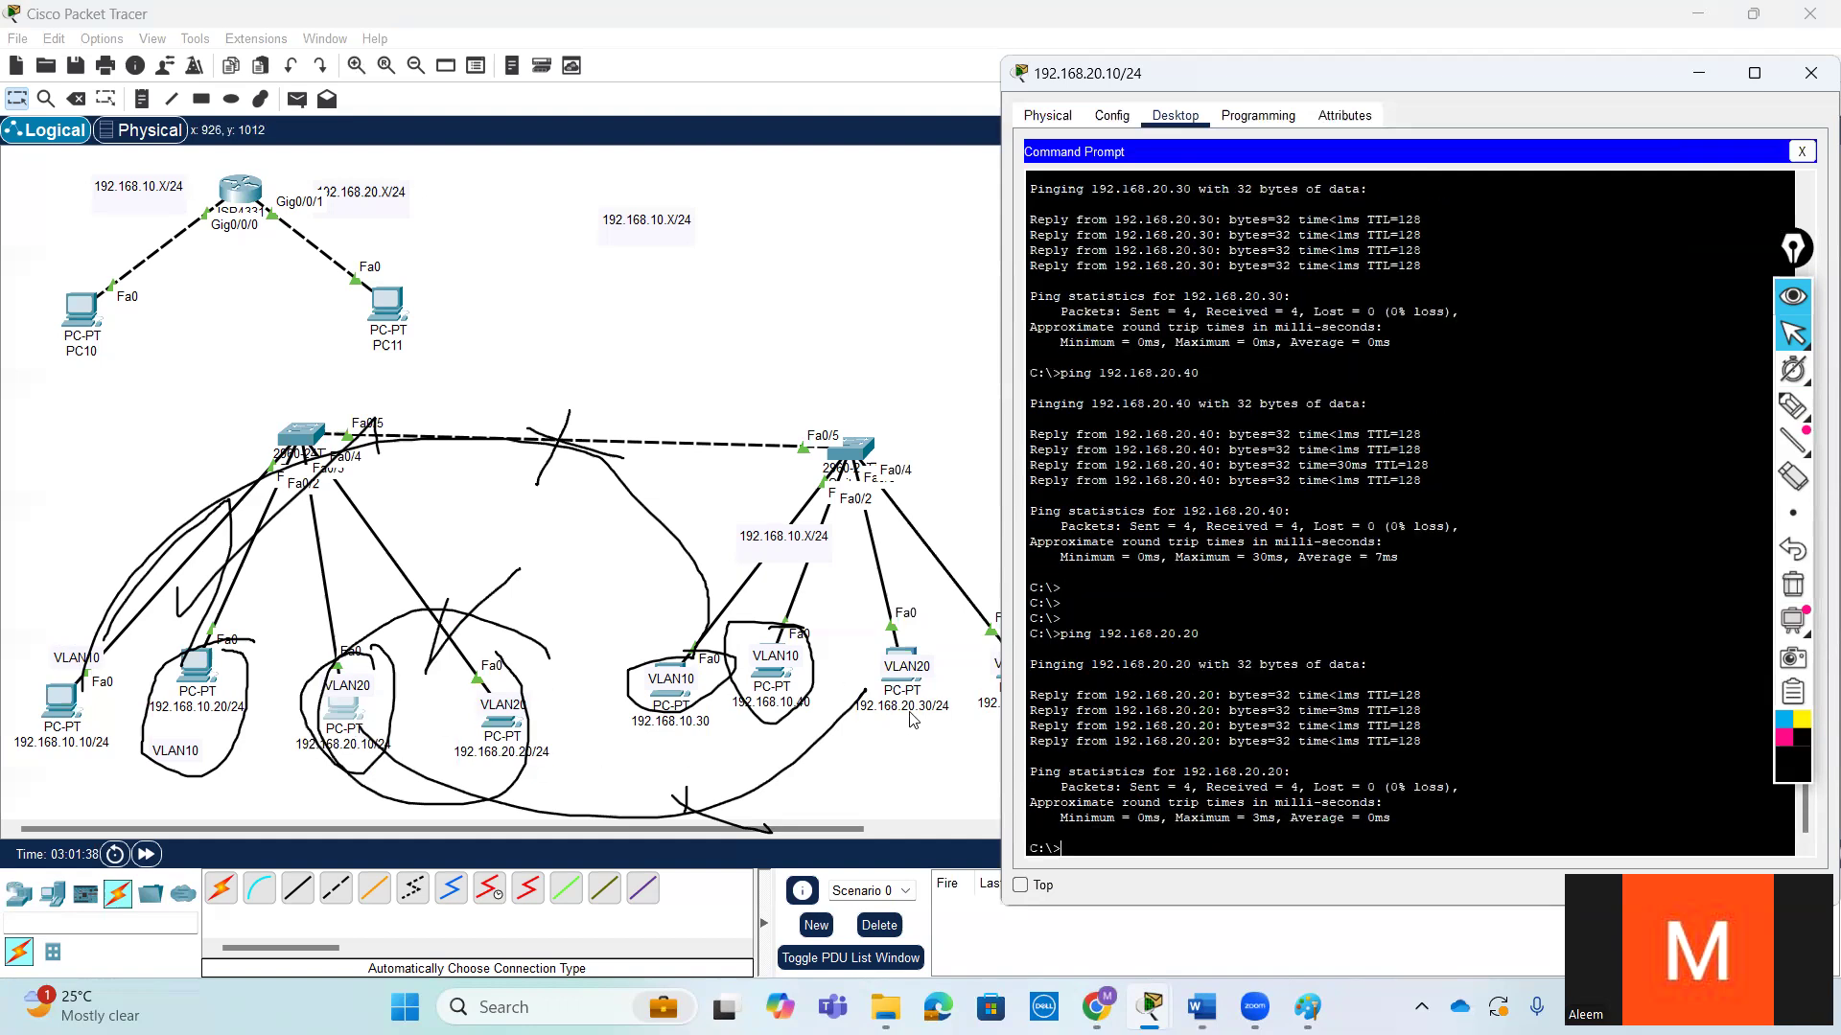
{"action": "key", "text": "Up"}
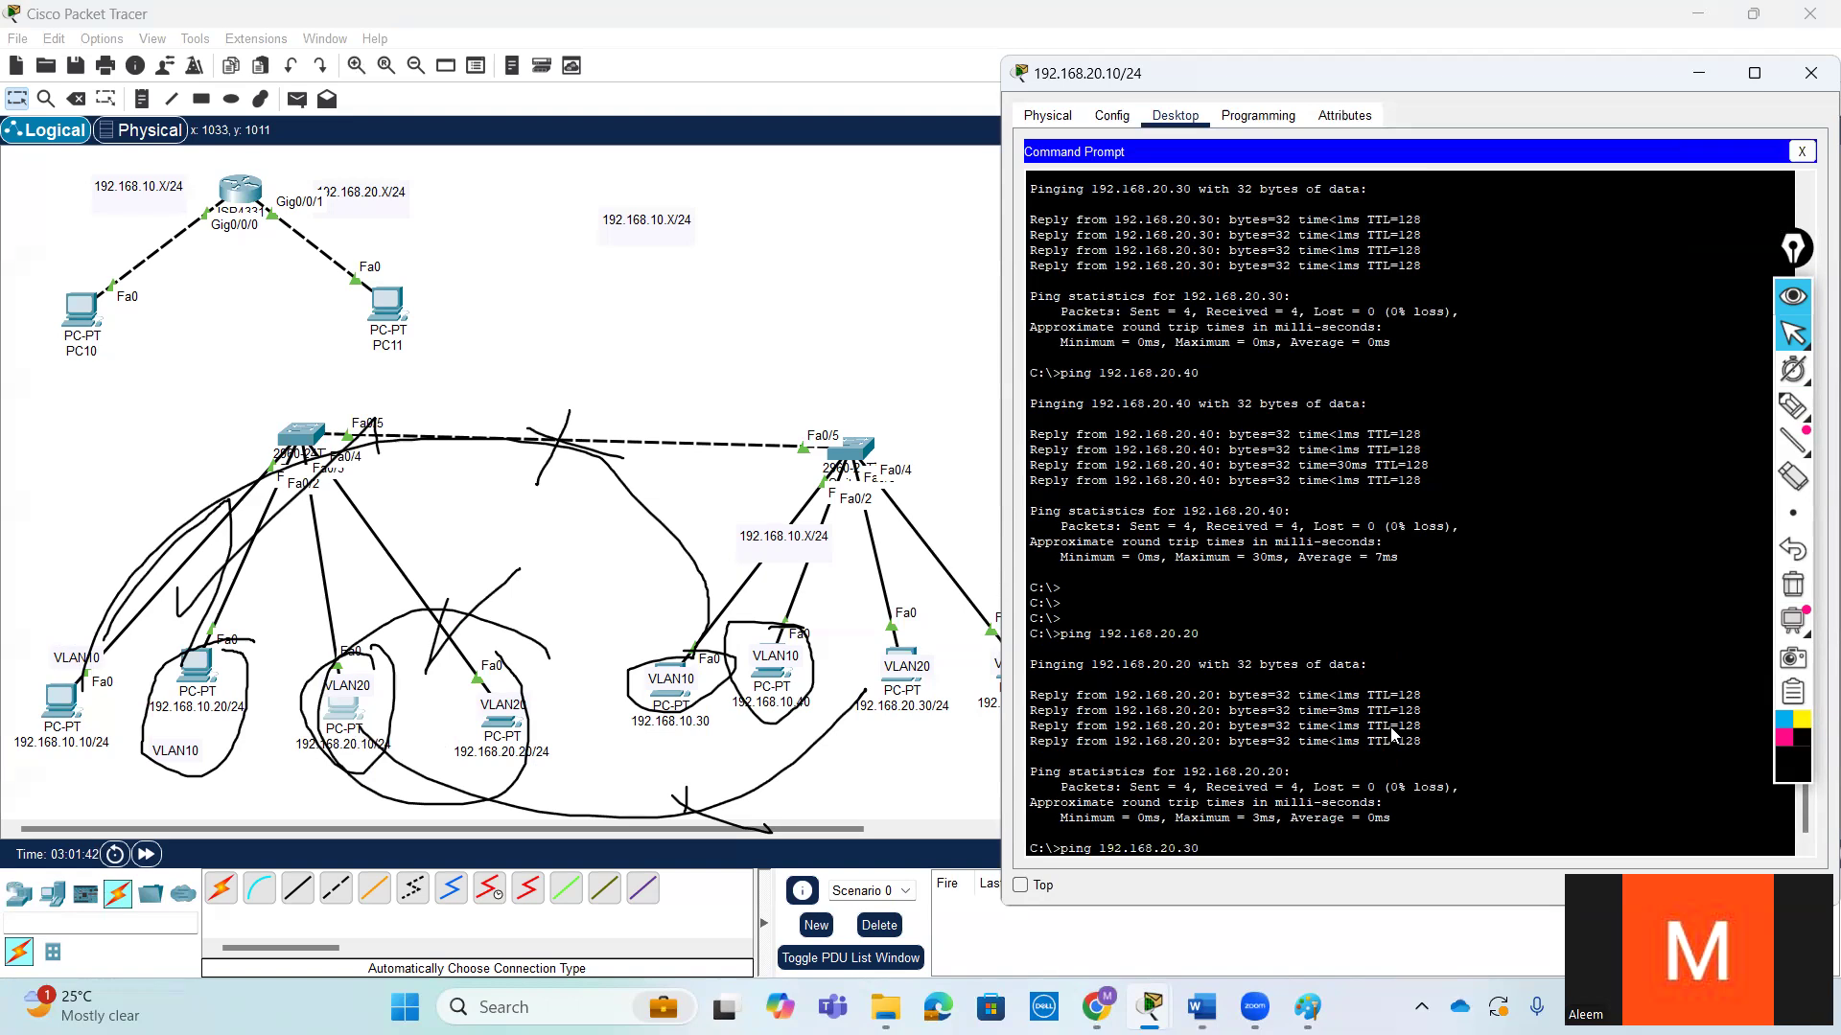
{"action": "key", "text": "Return"}
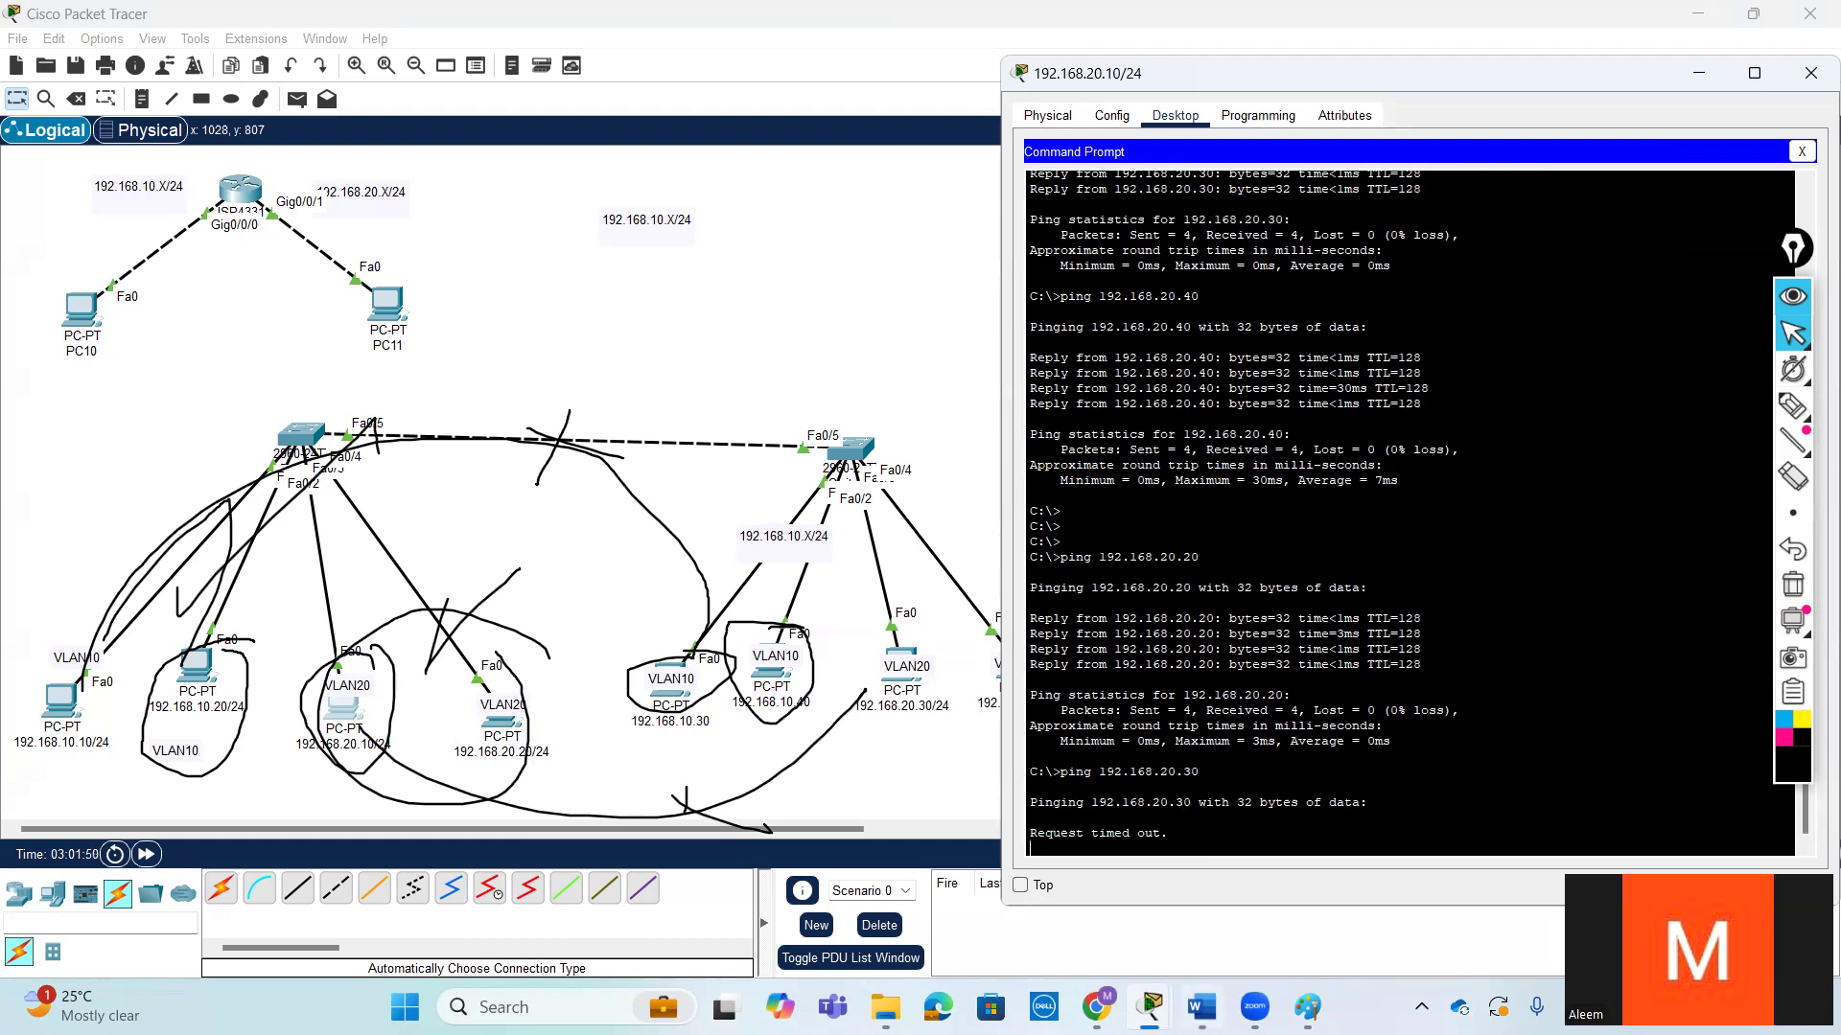
- Switch to the BASIC SWITCHING document in Word and clear all pen annotations from the screen
{"action": "mouse_move", "coordinate": [1201, 1007]}
{"action": "left_click", "coordinate": [1215, 907]}
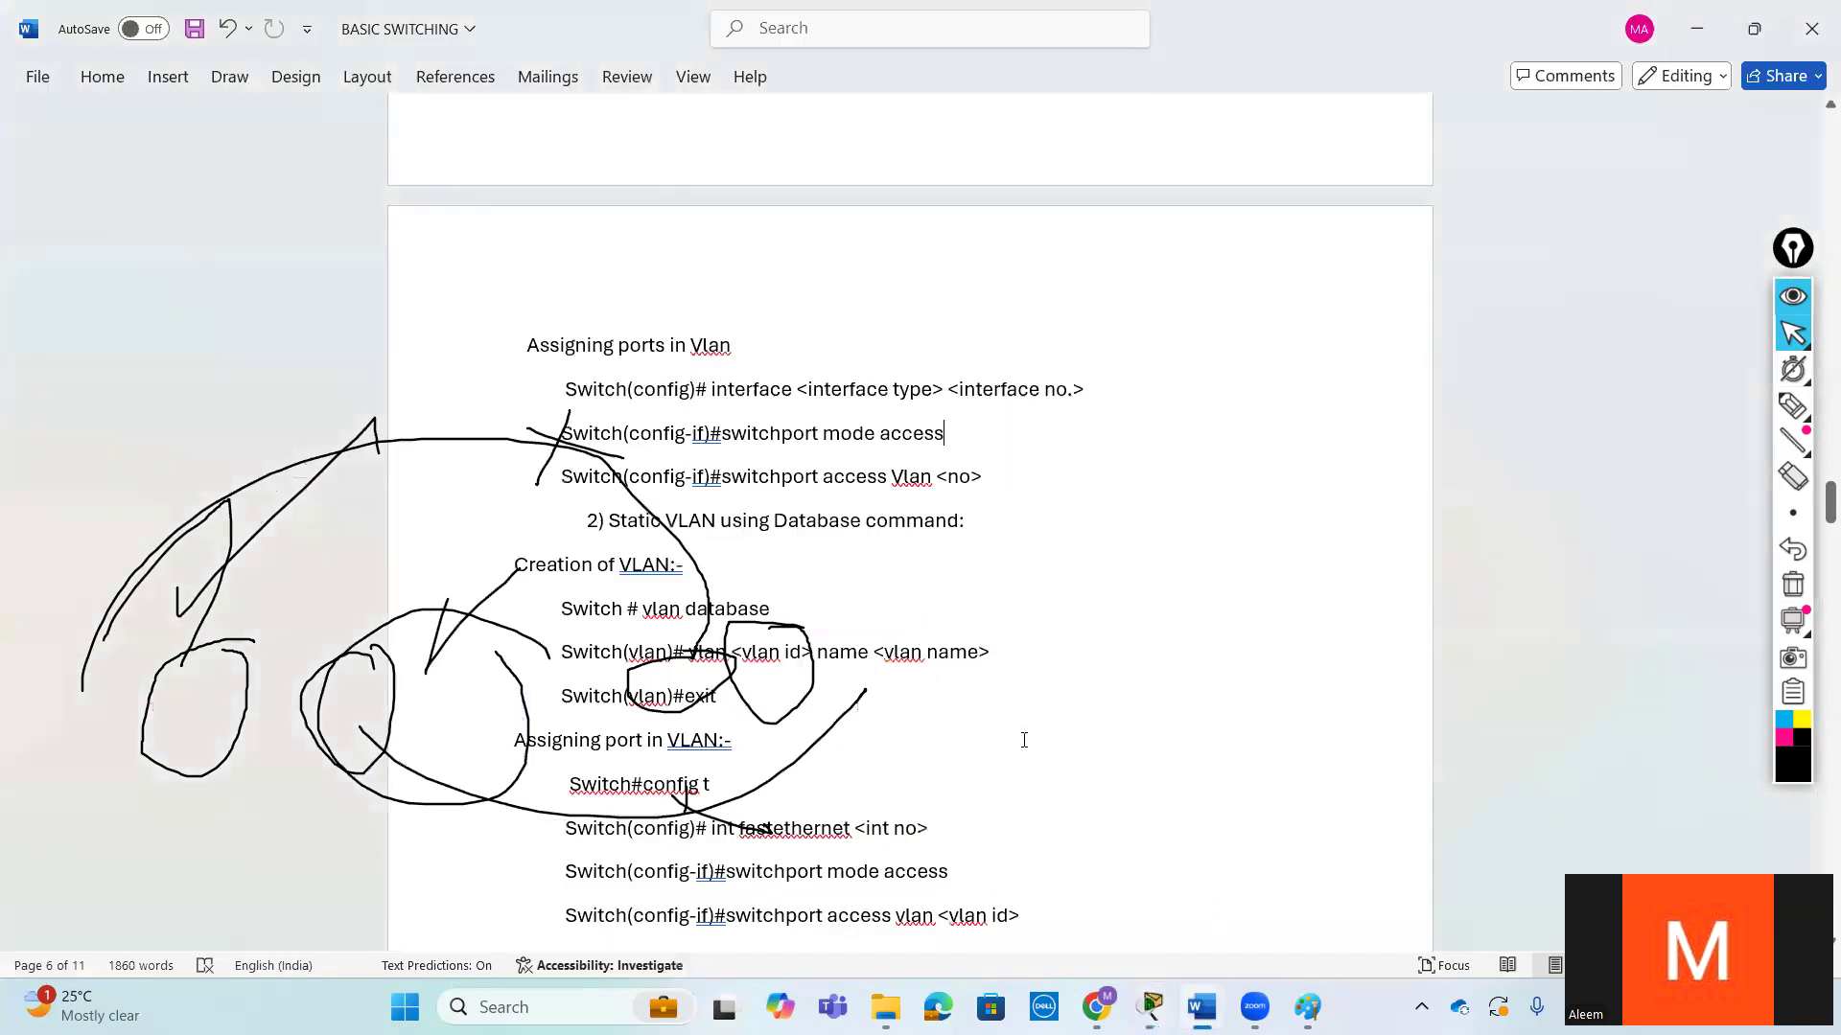
{"action": "left_click", "coordinate": [1793, 584]}
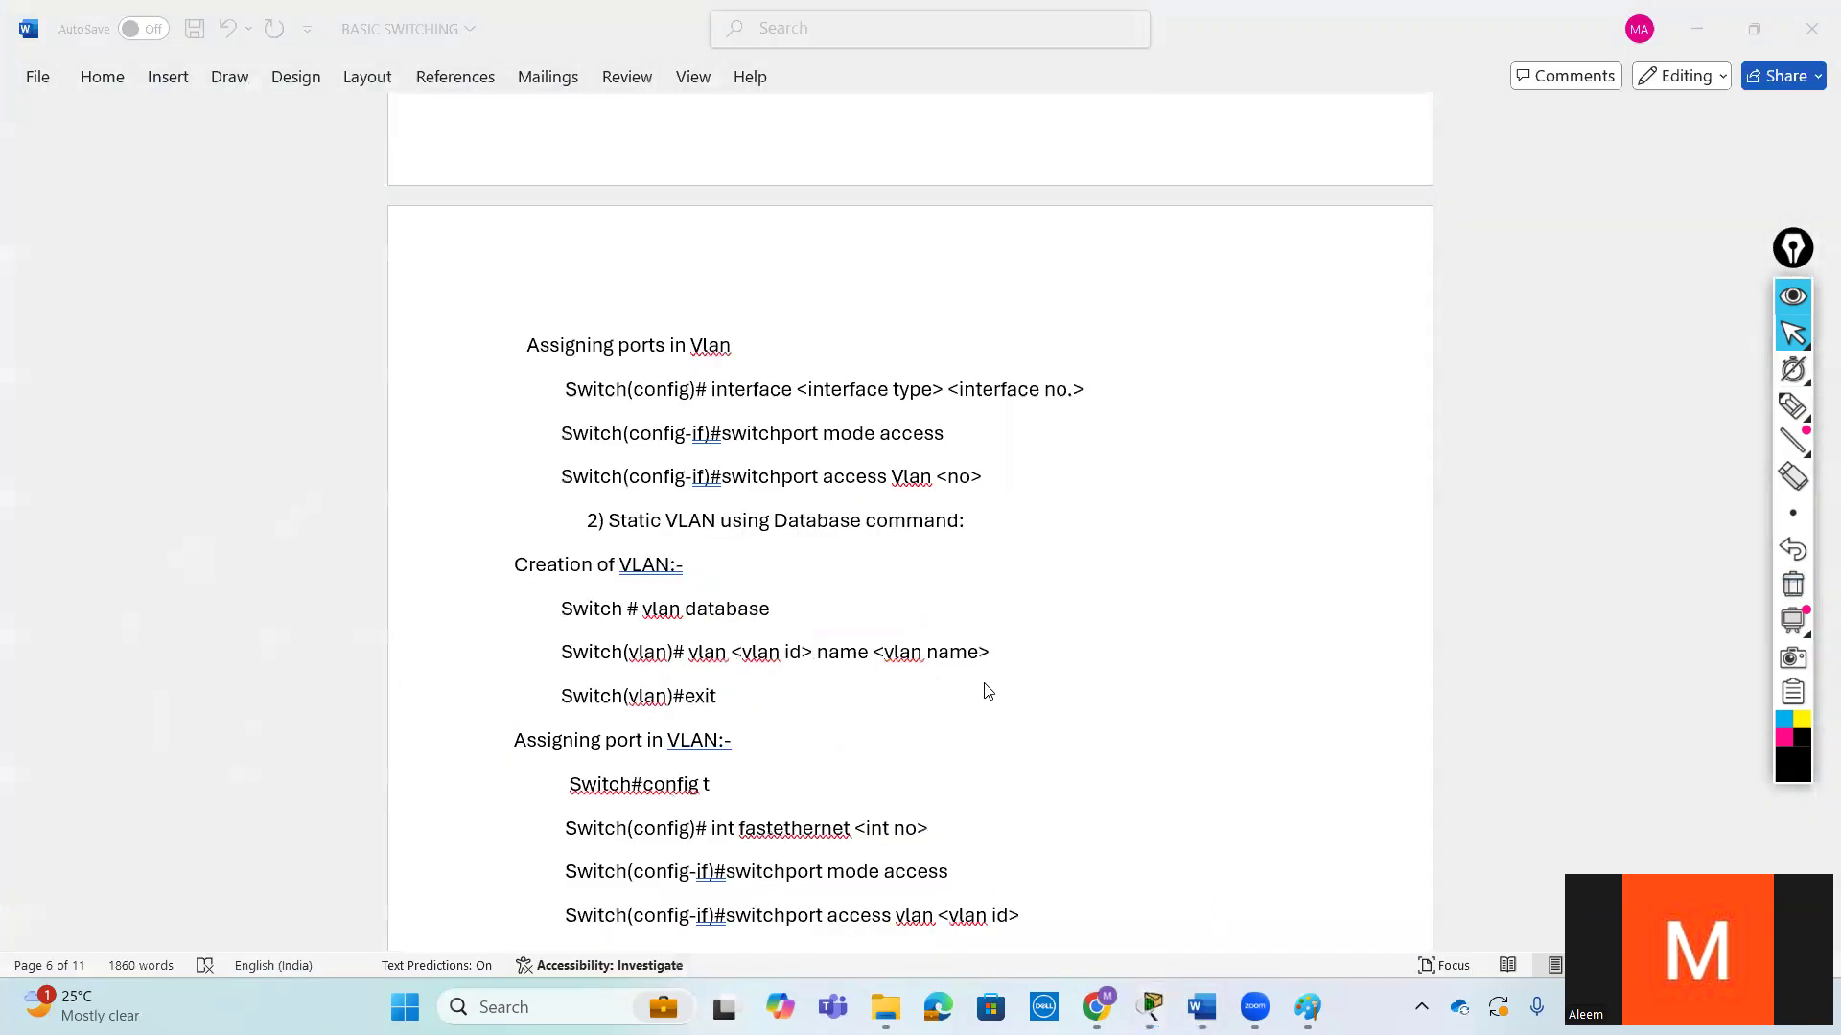
- Examine the range command notes, including the interface range example, alongside the commands for assigning ports to a VLAN
{"action": "scroll", "coordinate": [808, 678], "scroll_direction": "down", "scroll_amount": 2}
{"action": "scroll", "coordinate": [808, 678], "scroll_direction": "down", "scroll_amount": 5}
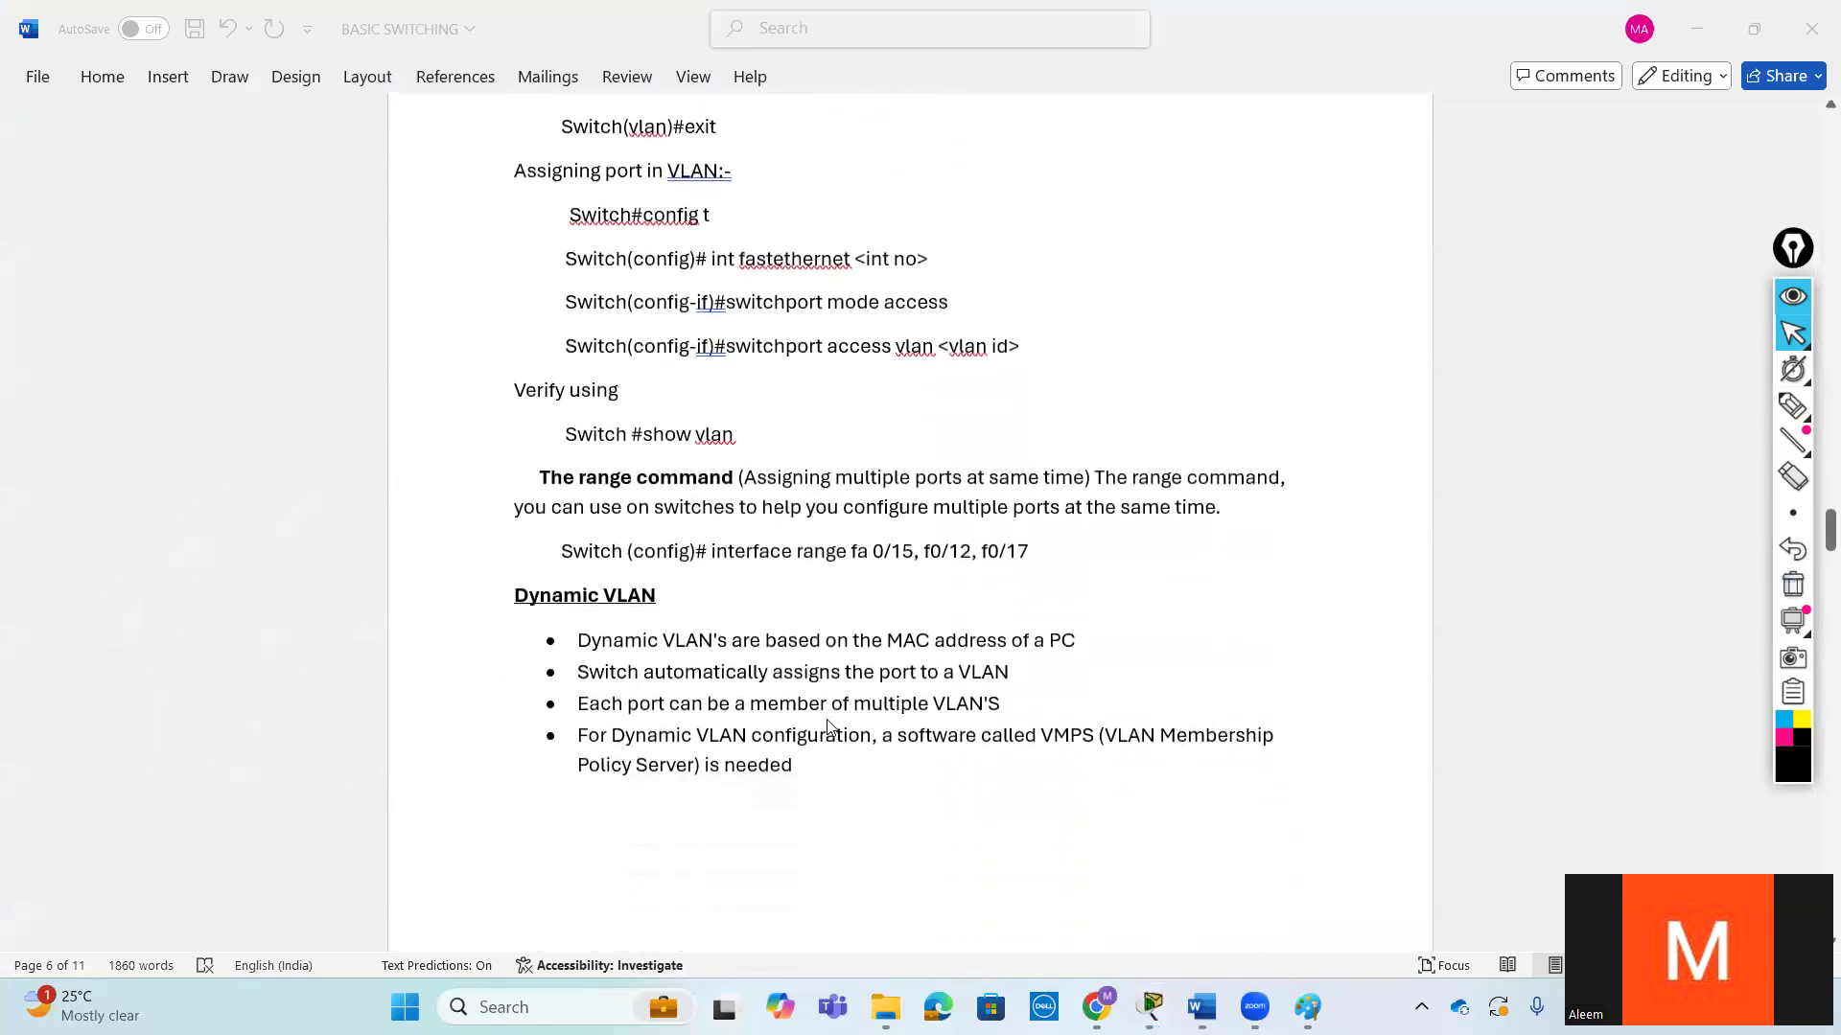
{"action": "scroll", "coordinate": [828, 725], "scroll_direction": "up", "scroll_amount": 1}
{"action": "scroll", "coordinate": [828, 726], "scroll_direction": "down", "scroll_amount": 3}
{"action": "scroll", "coordinate": [828, 726], "scroll_direction": "up", "scroll_amount": 5}
{"action": "scroll", "coordinate": [830, 725], "scroll_direction": "up", "scroll_amount": 2}
{"action": "scroll", "coordinate": [830, 725], "scroll_direction": "down", "scroll_amount": 3}
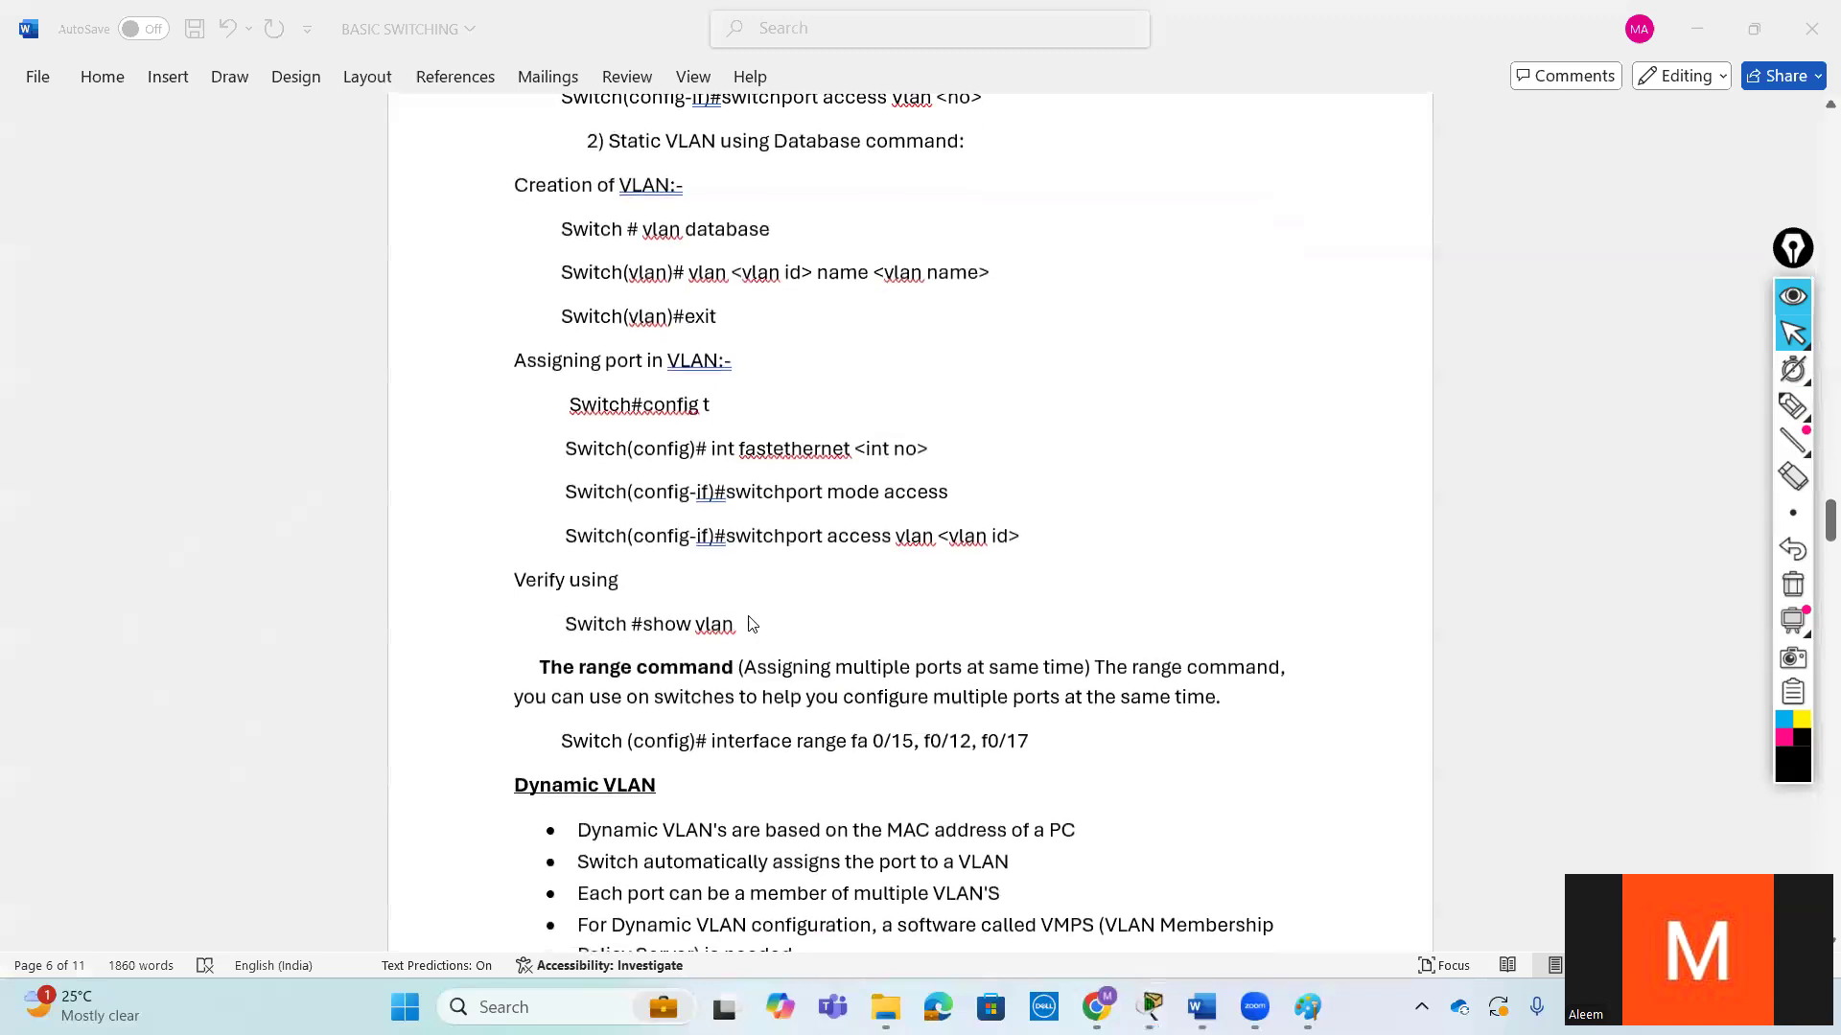
{"action": "scroll", "coordinate": [951, 743], "scroll_direction": "down", "scroll_amount": 1}
{"action": "left_click_drag", "start_coordinate": [539, 603], "coordinate": [715, 603]}
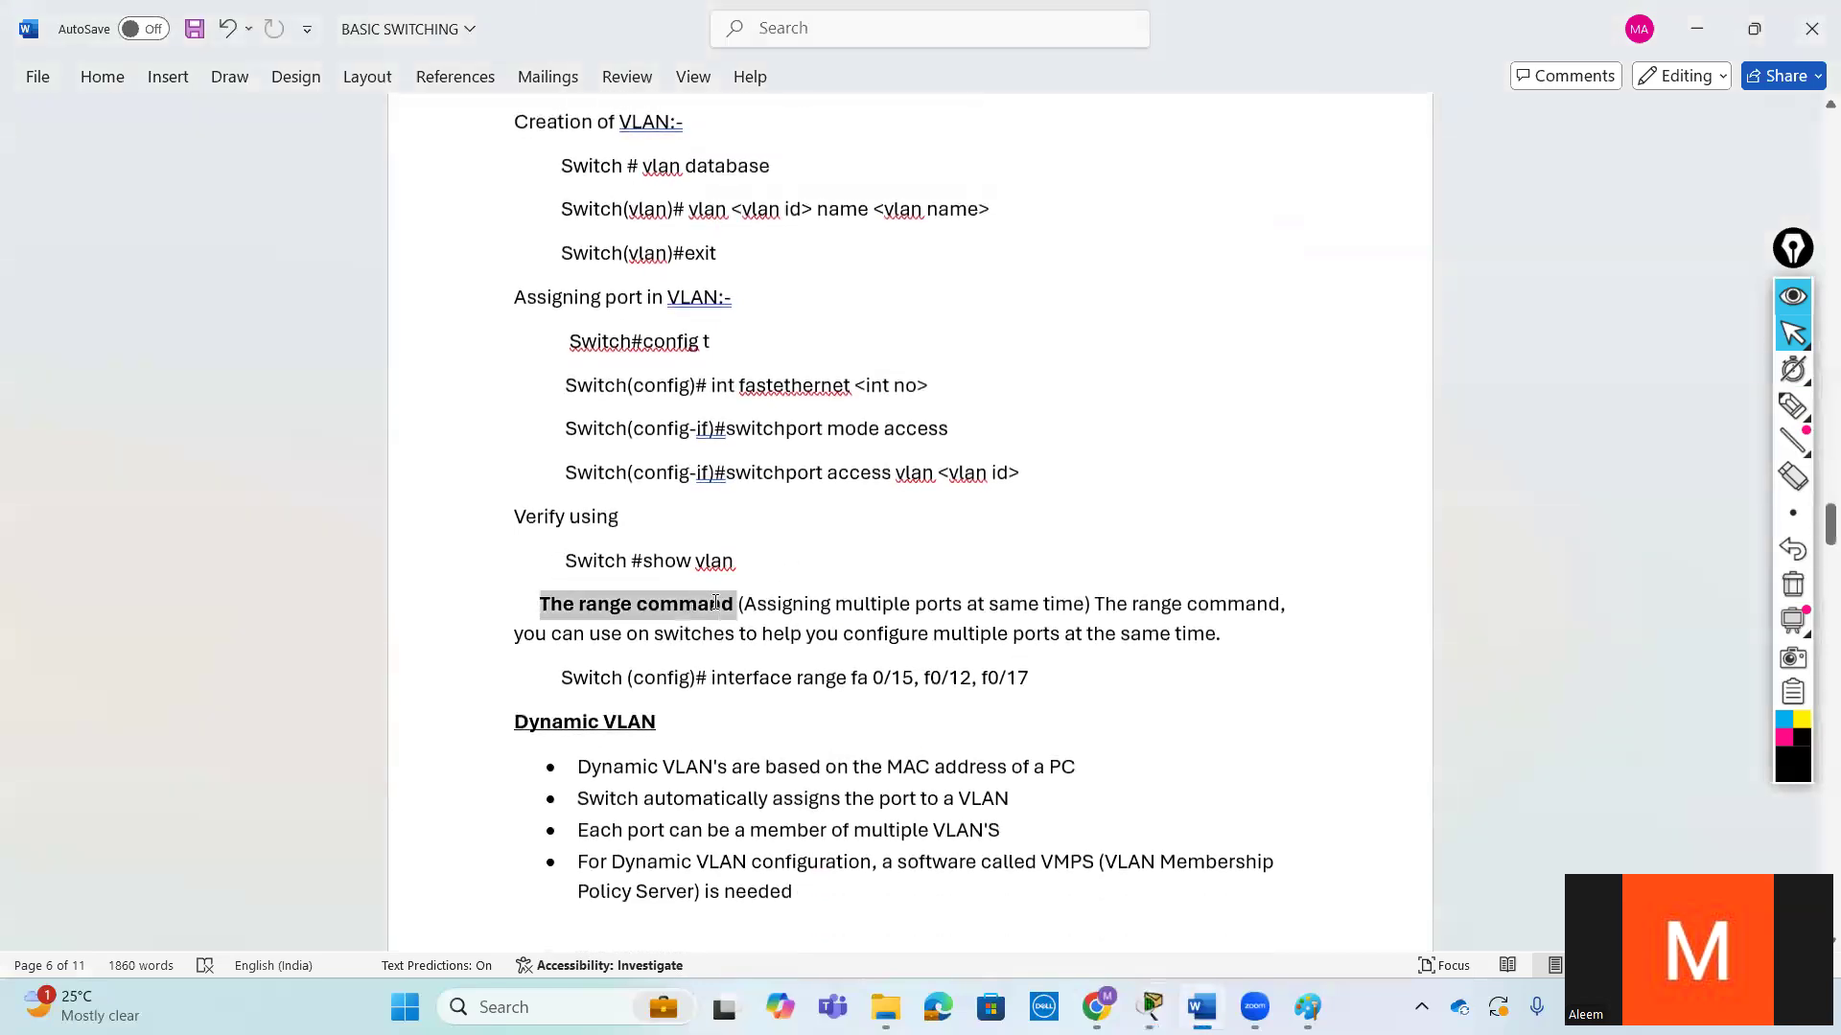
{"action": "left_click", "coordinate": [714, 678]}
{"action": "left_click_drag", "start_coordinate": [834, 676], "coordinate": [1030, 678]}
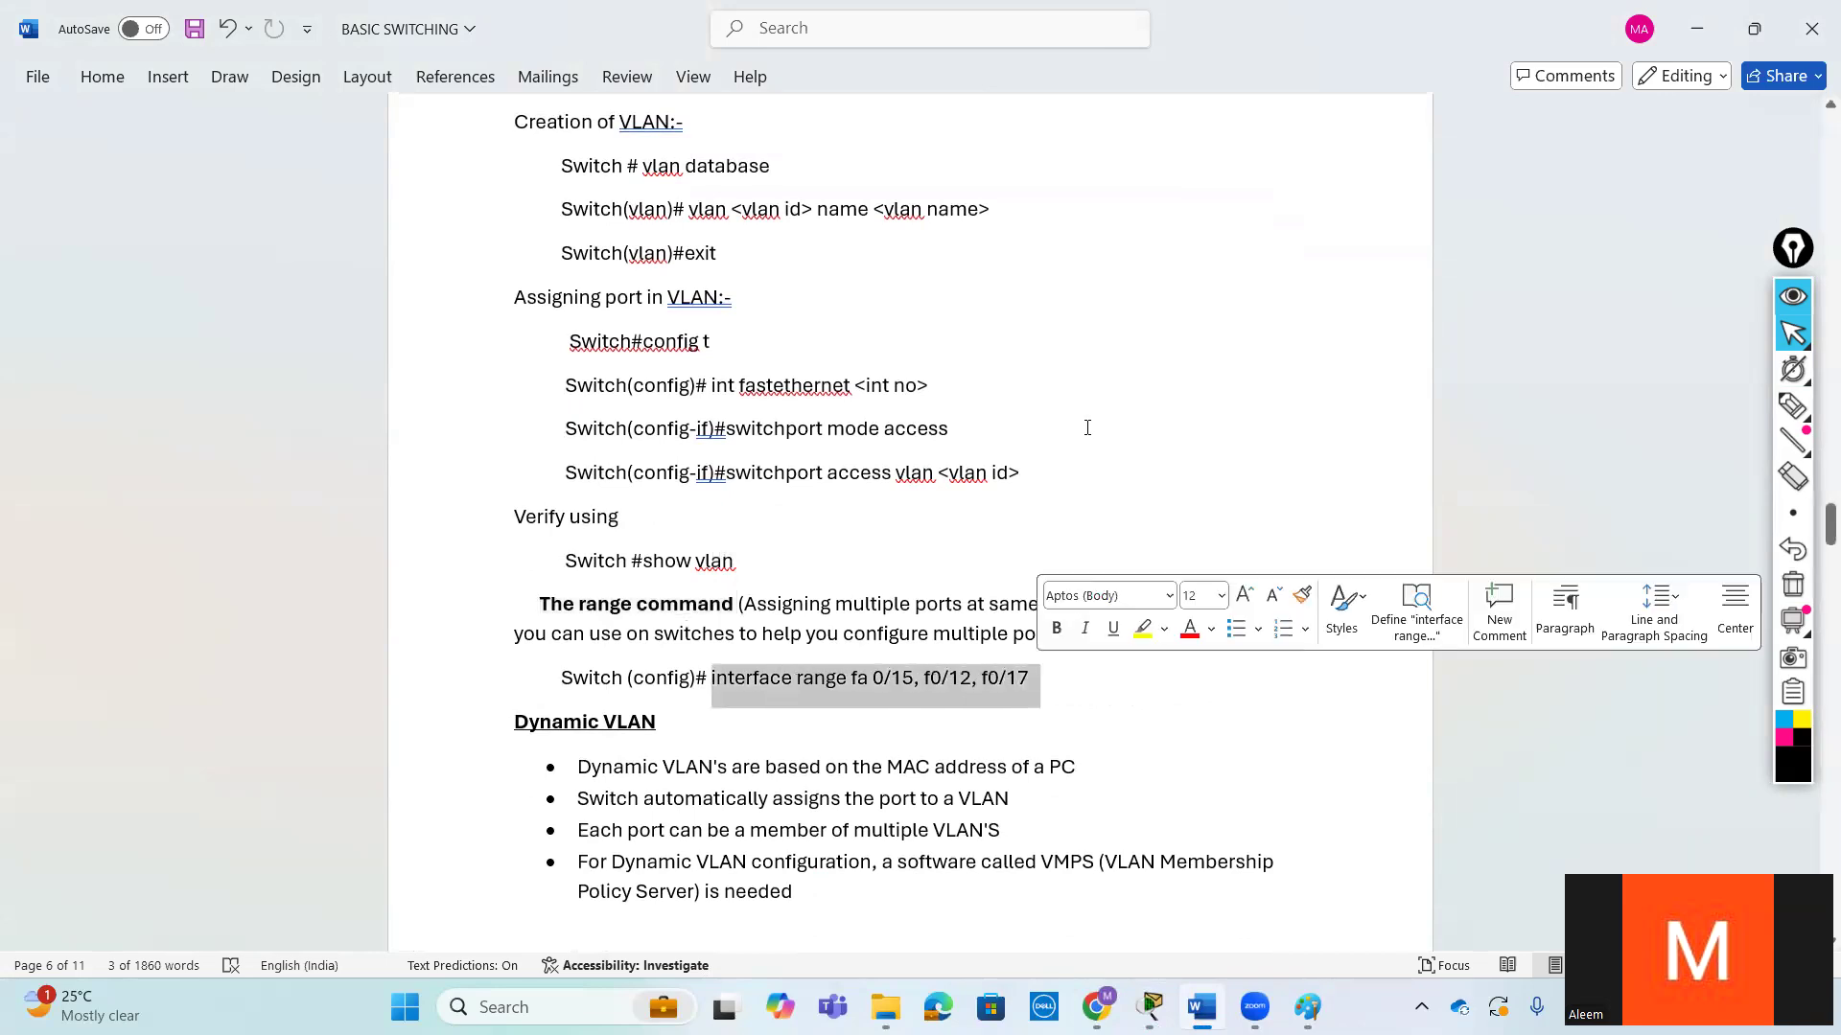
{"action": "left_click", "coordinate": [1055, 474]}
{"action": "left_click_drag", "start_coordinate": [1055, 473], "coordinate": [749, 275]}
{"action": "left_click", "coordinate": [943, 606]}
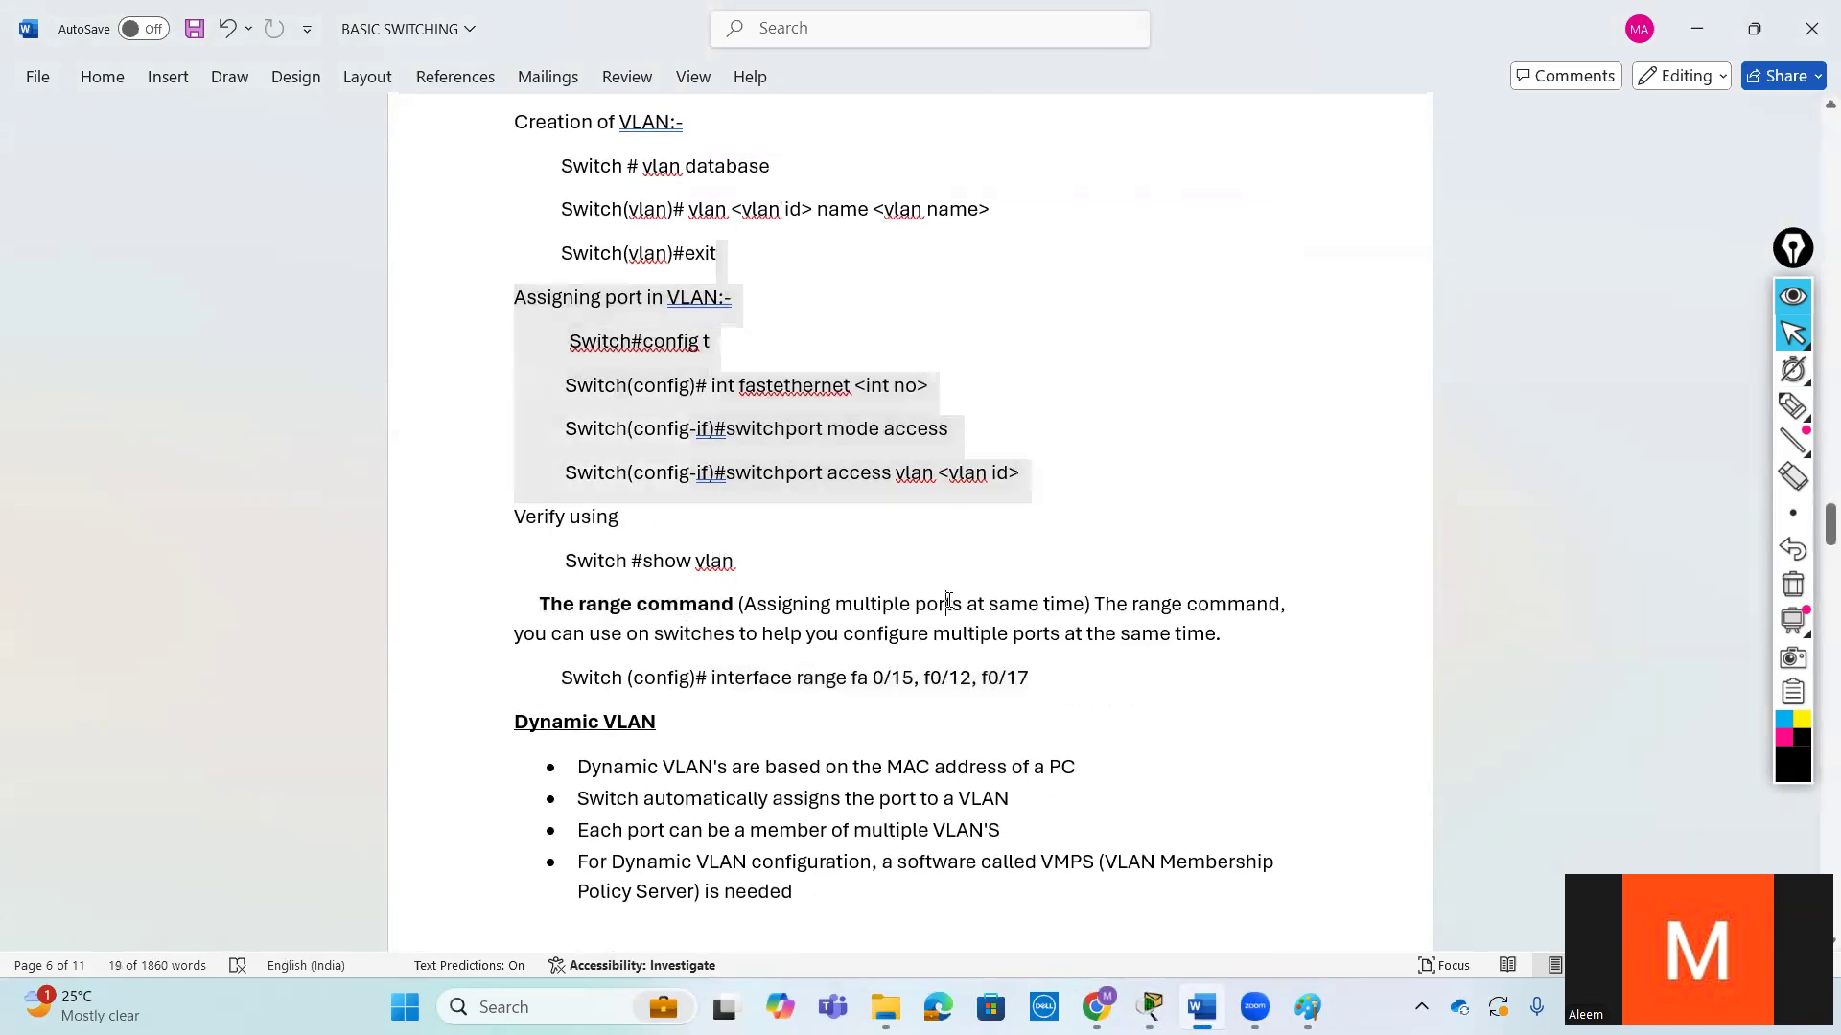
- Examine the Dynamic VLAN notes on MAC address basis, automatic port assignment, multiple VLAN membership and VMPS
{"action": "scroll", "coordinate": [760, 645], "scroll_direction": "down", "scroll_amount": 2}
{"action": "left_click_drag", "start_coordinate": [681, 600], "coordinate": [475, 600]}
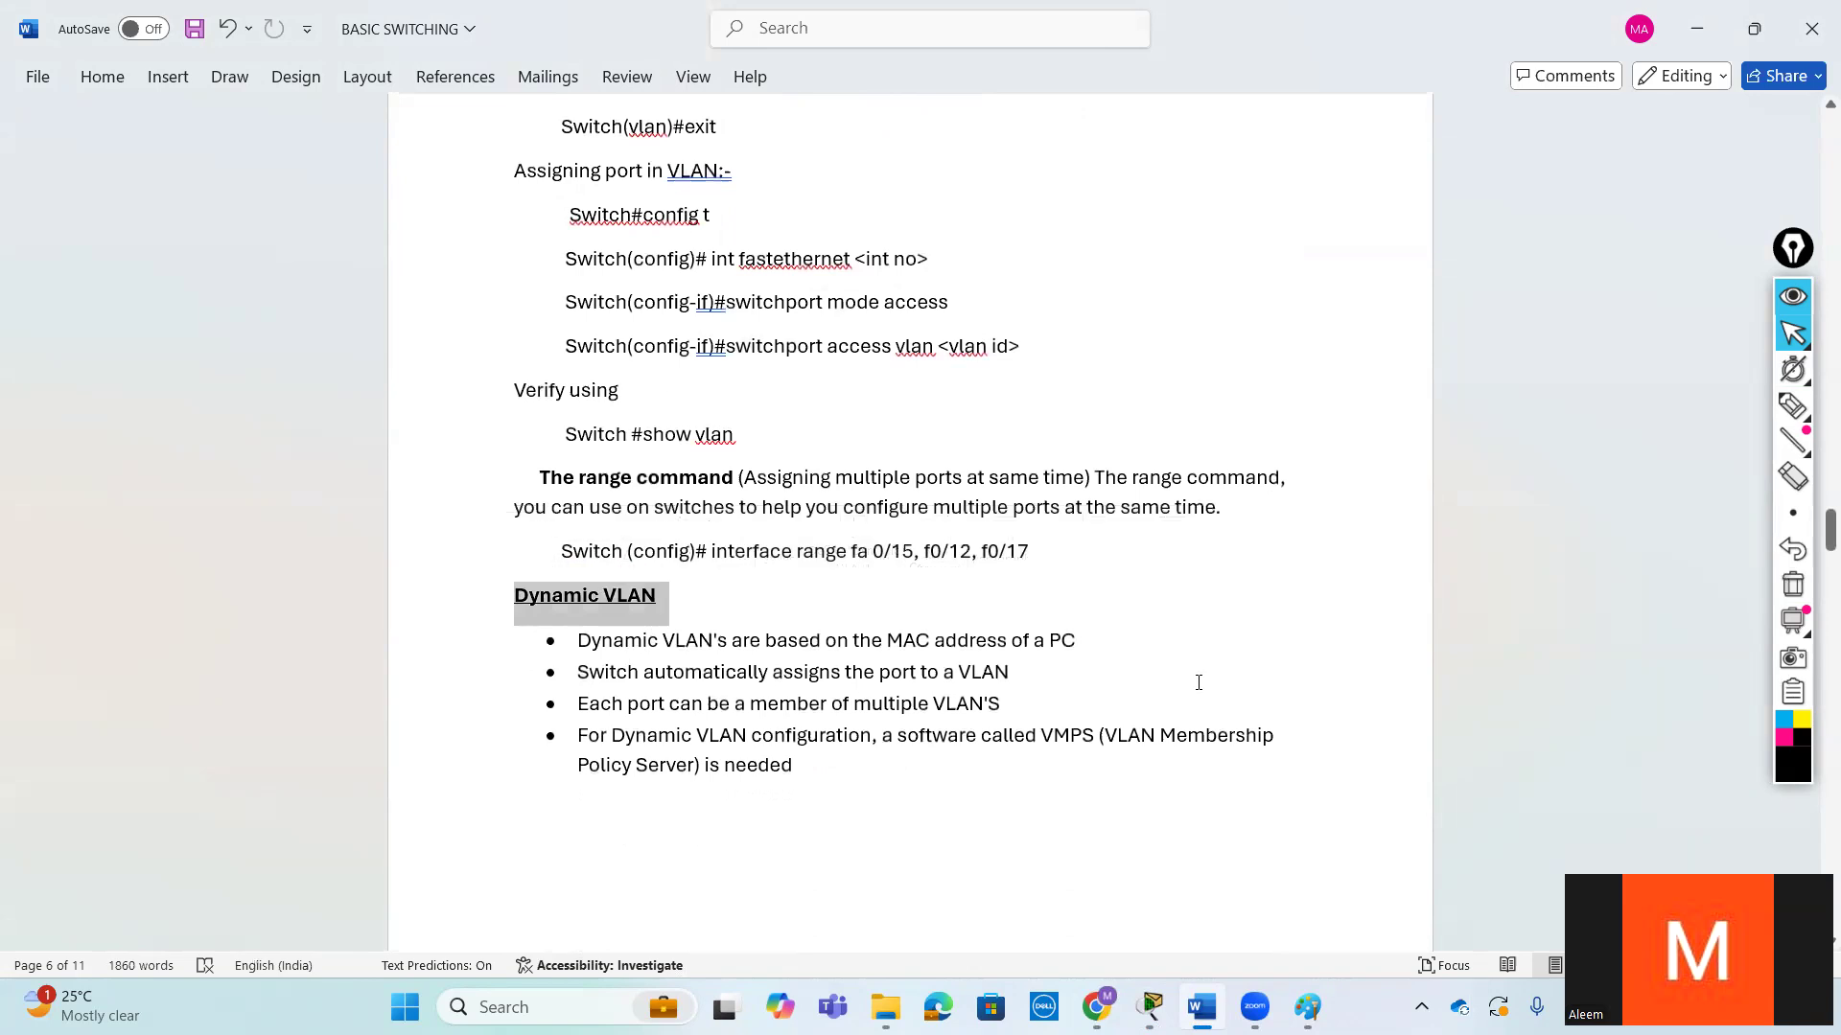
{"action": "left_click", "coordinate": [1008, 671]}
{"action": "left_click_drag", "start_coordinate": [1050, 736], "coordinate": [1096, 736]}
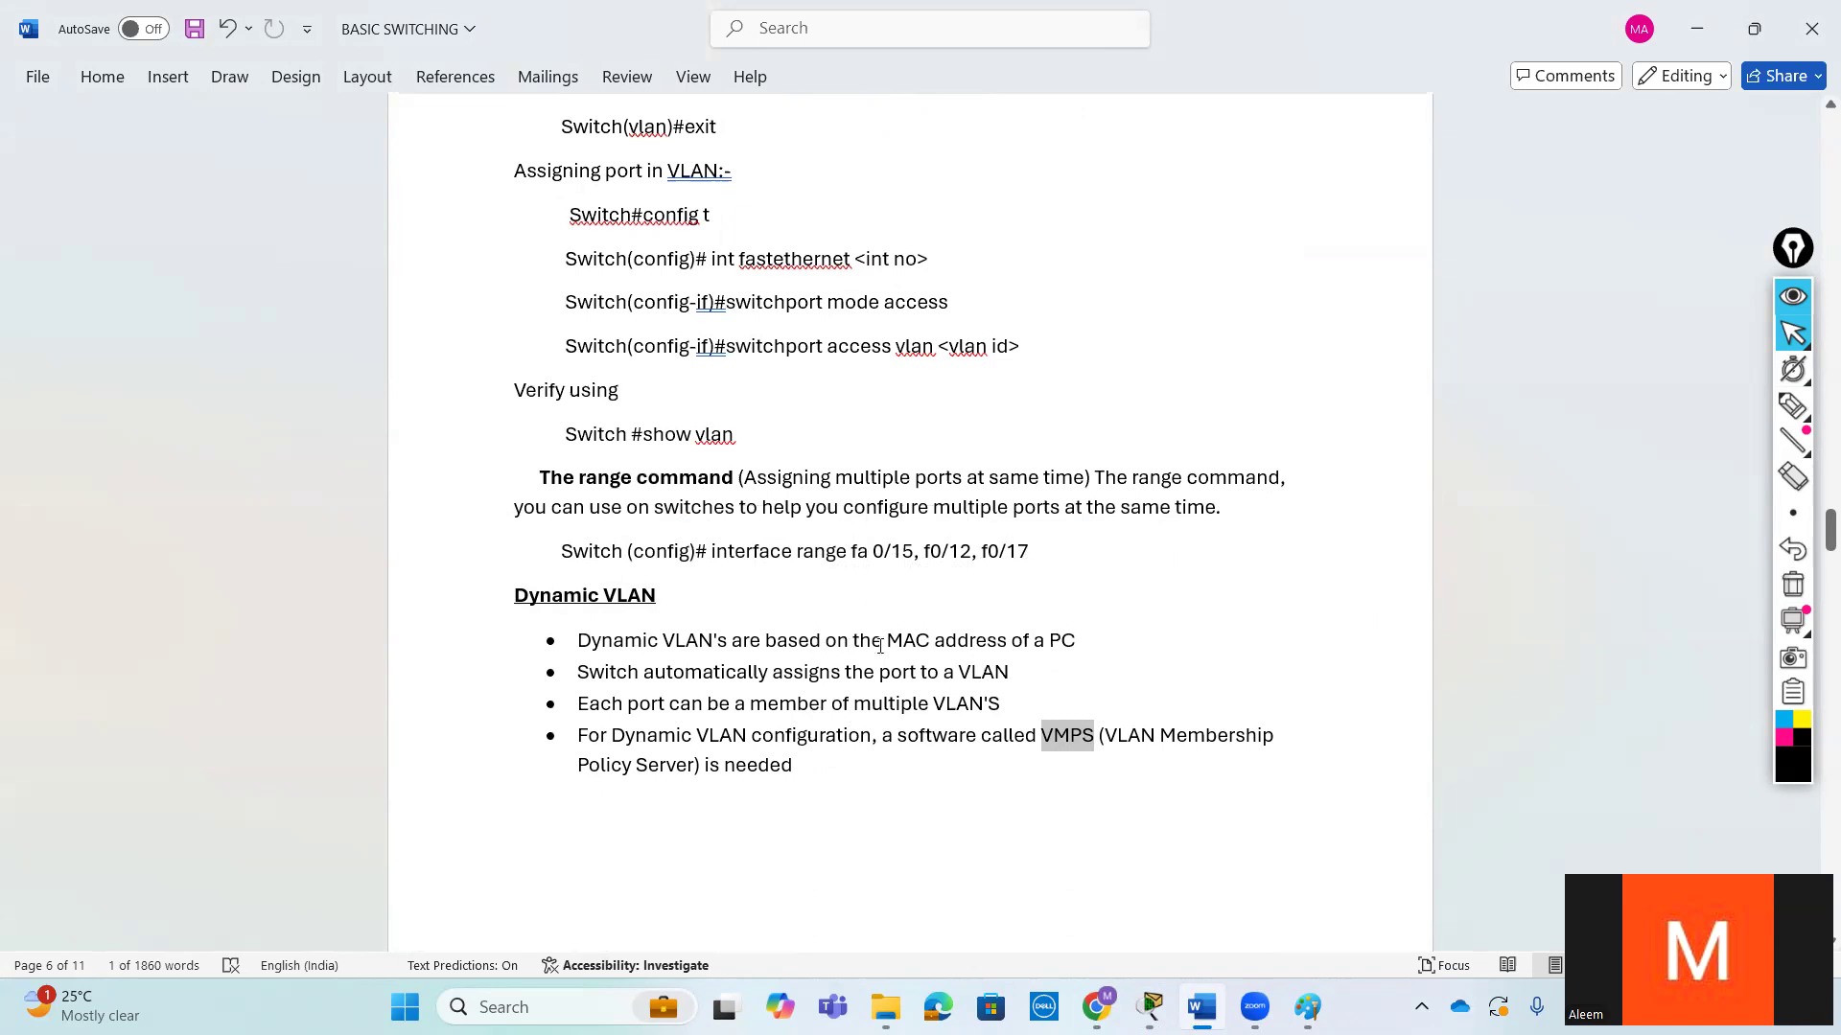
{"action": "left_click_drag", "start_coordinate": [889, 642], "coordinate": [1053, 658]}
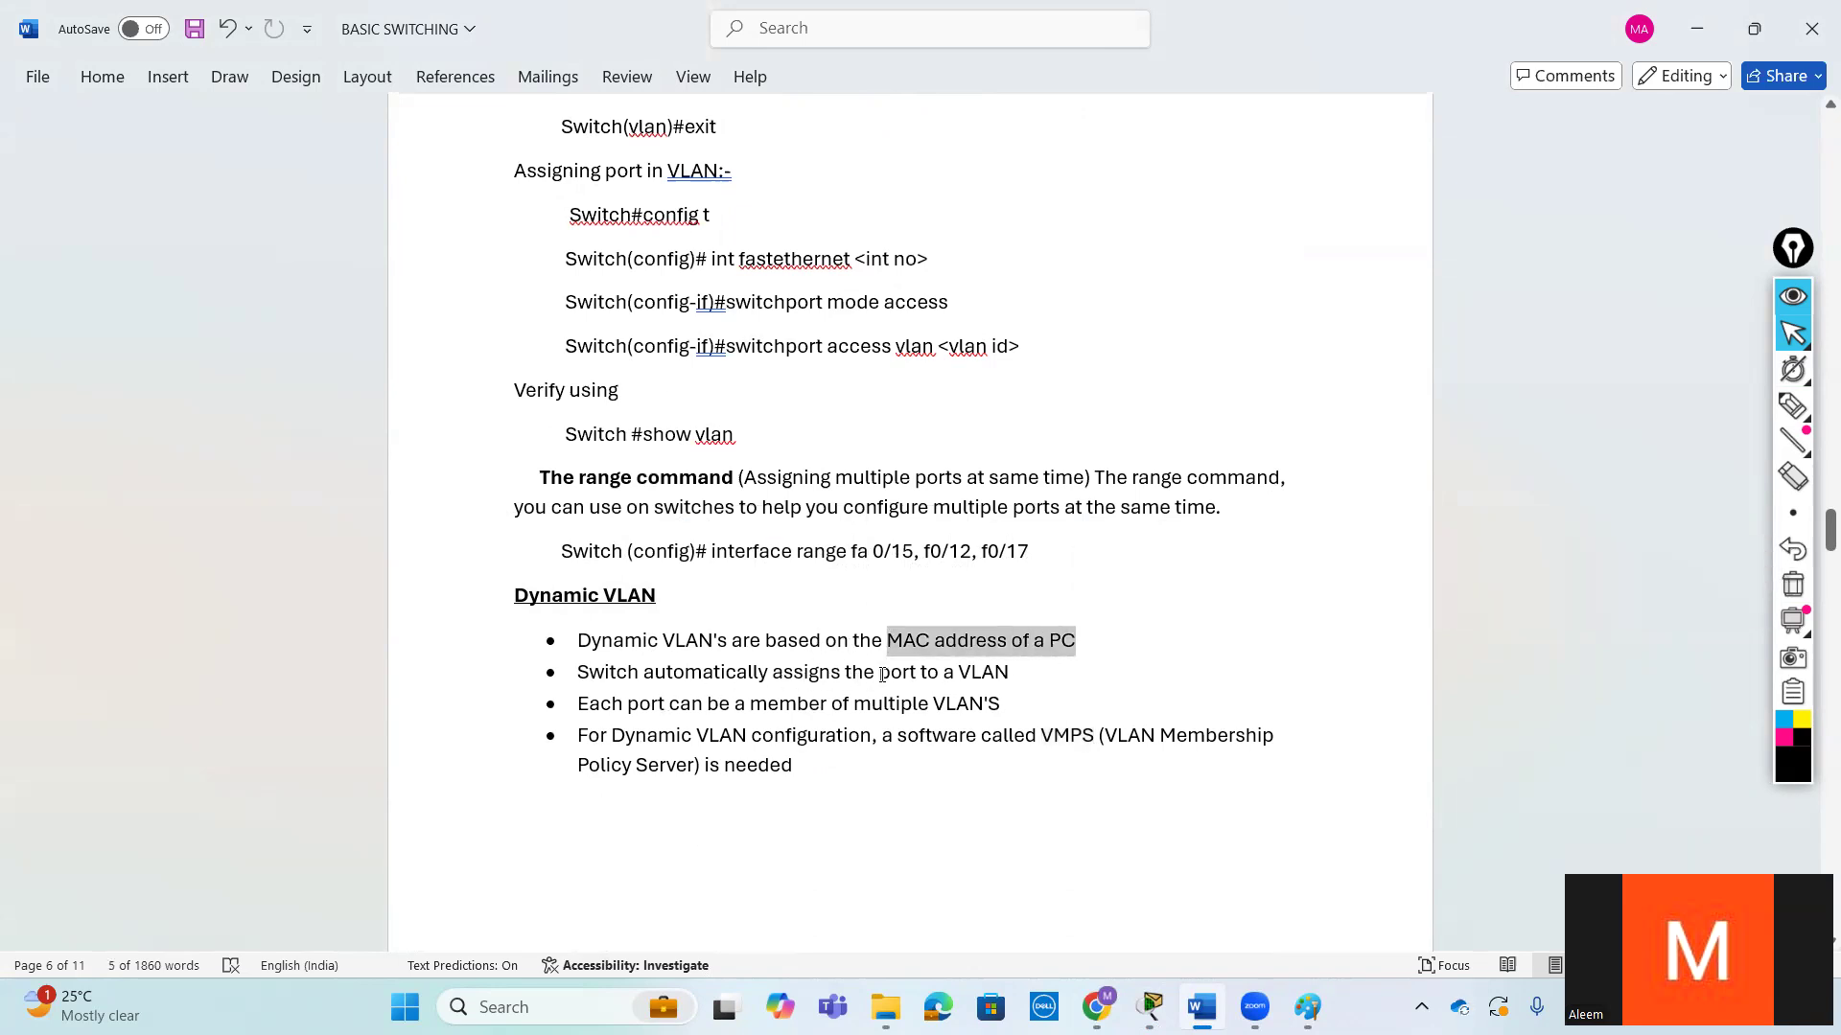
{"action": "left_click_drag", "start_coordinate": [881, 675], "coordinate": [1006, 677]}
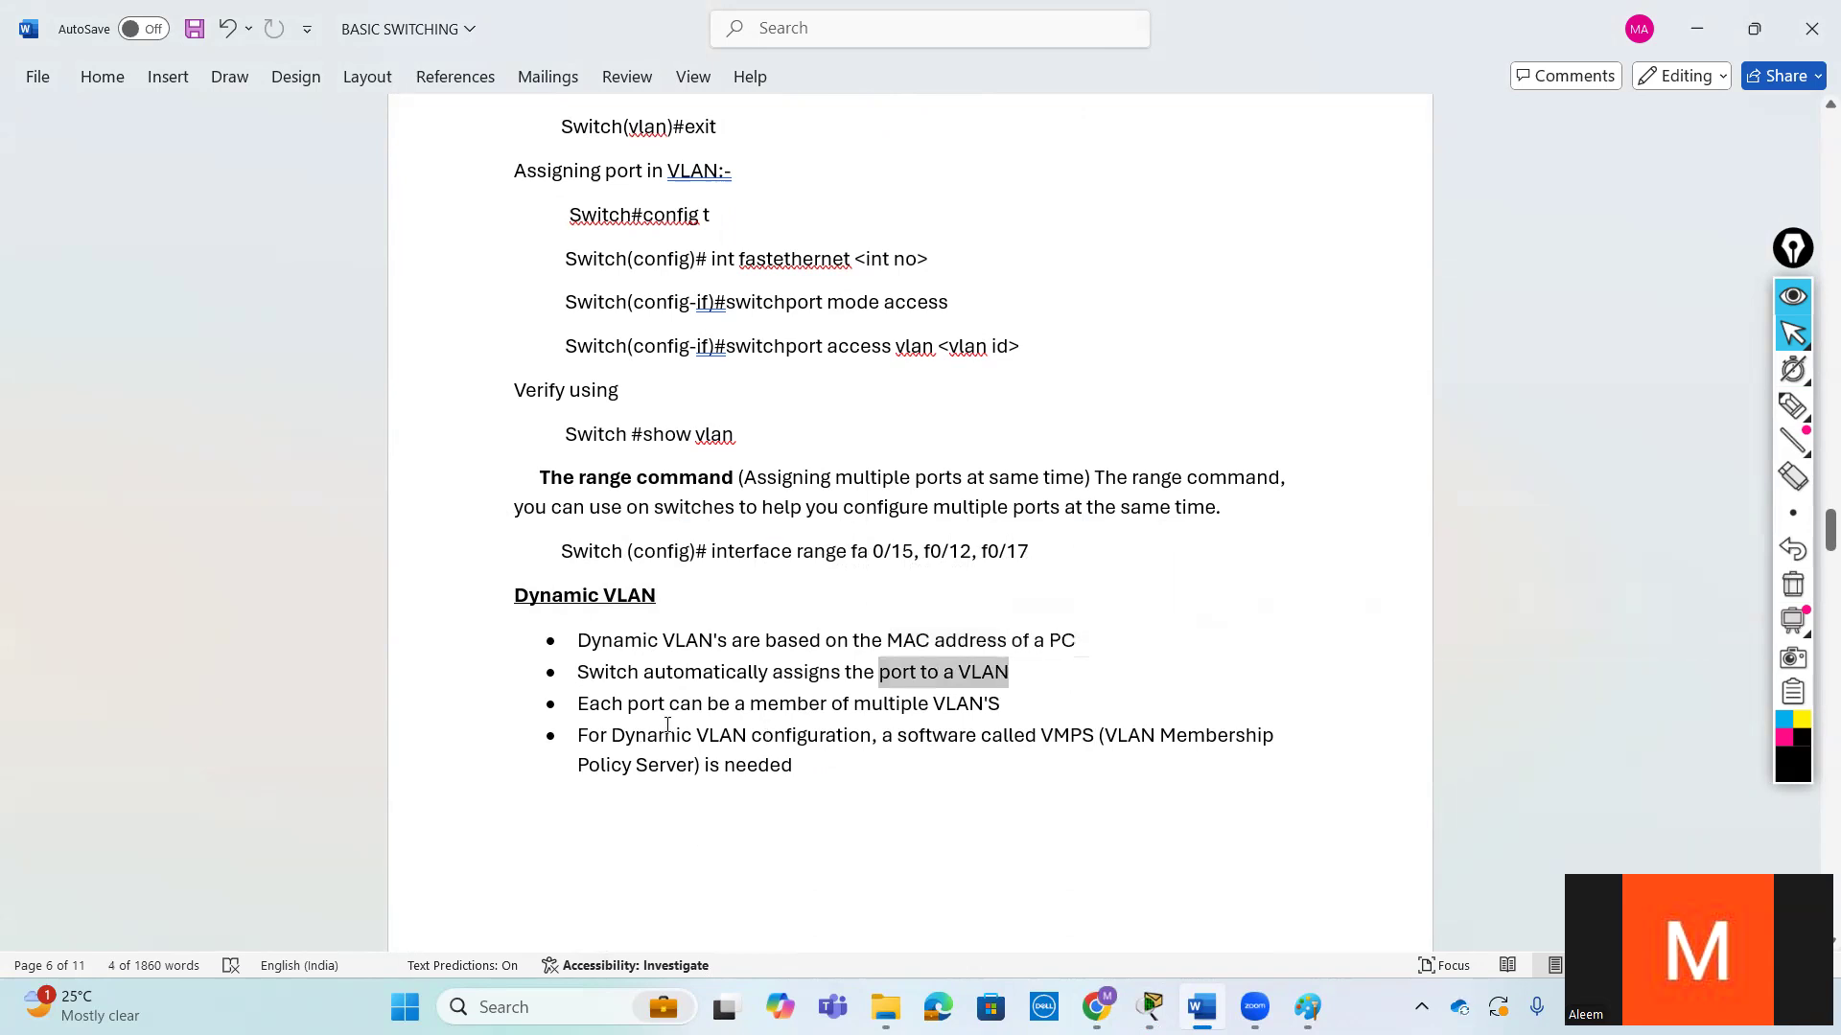
{"action": "mouse_move", "coordinate": [856, 706]}
{"action": "left_mouse_down"}
{"action": "mouse_move", "coordinate": [1000, 707]}
{"action": "mouse_move", "coordinate": [858, 707]}
{"action": "left_mouse_up"}
{"action": "left_click", "coordinate": [1084, 704]}
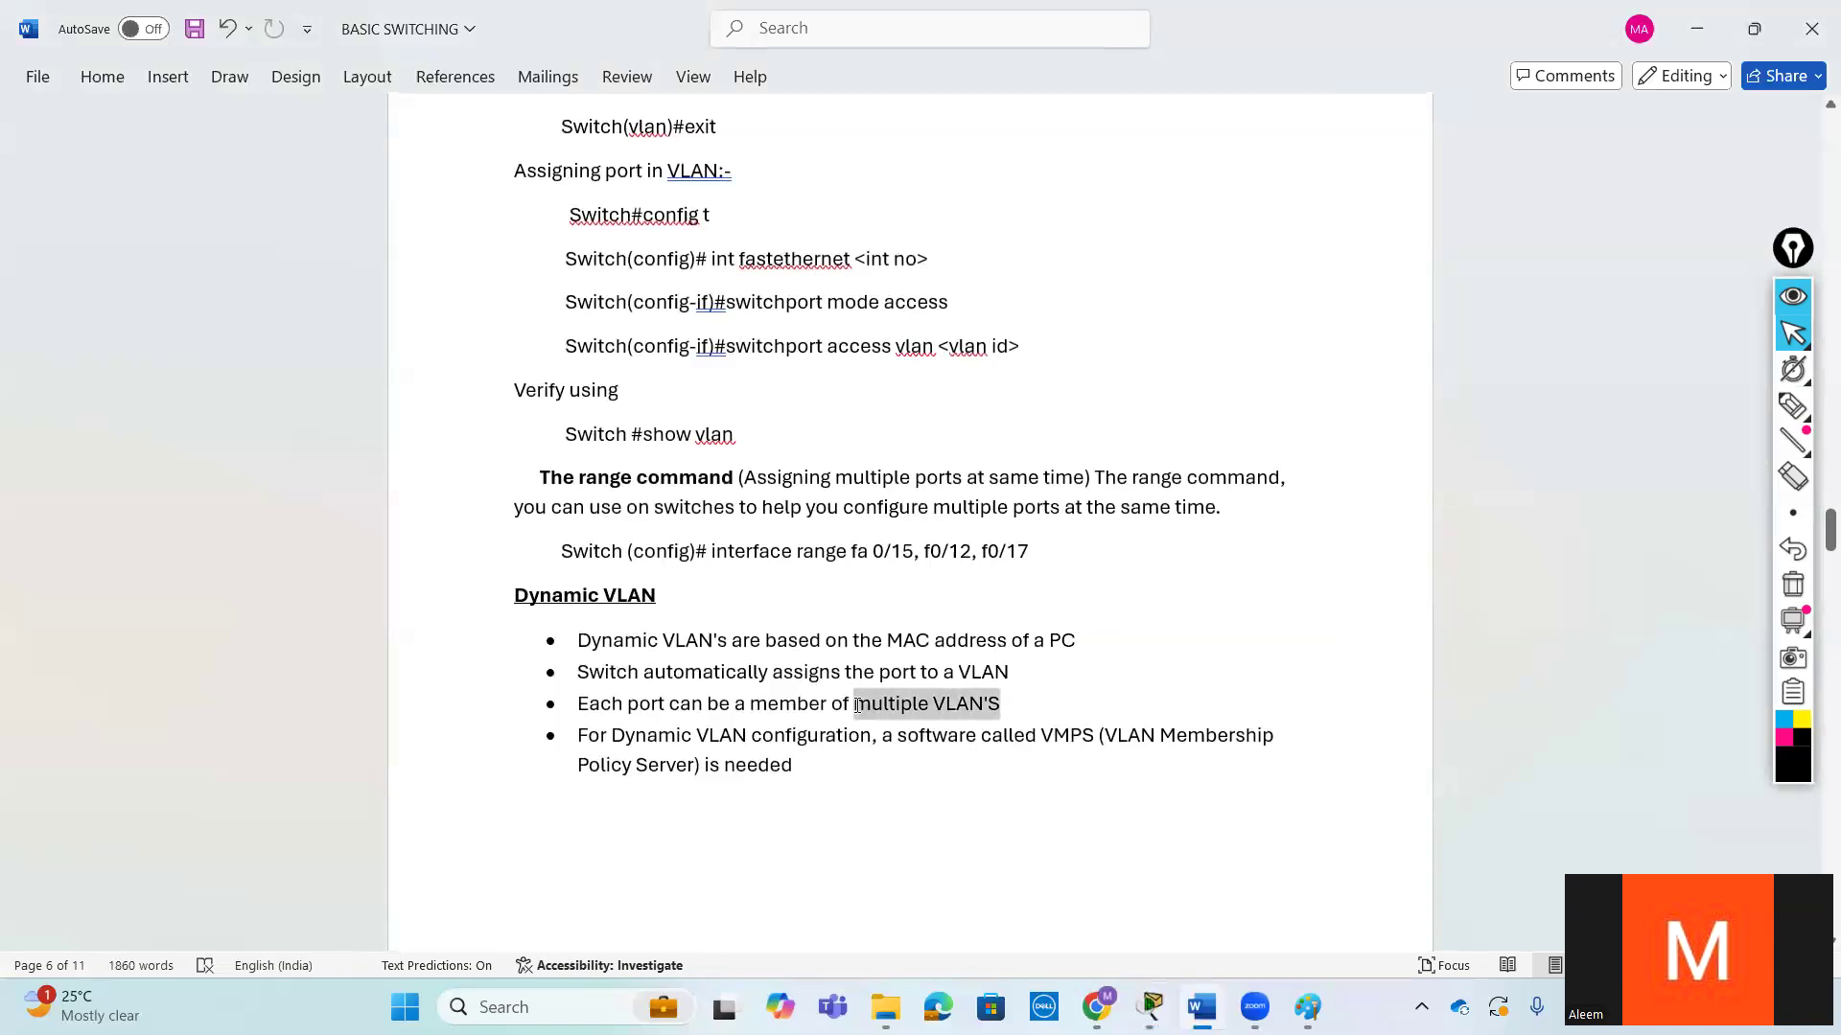
{"action": "left_click", "coordinate": [832, 757]}
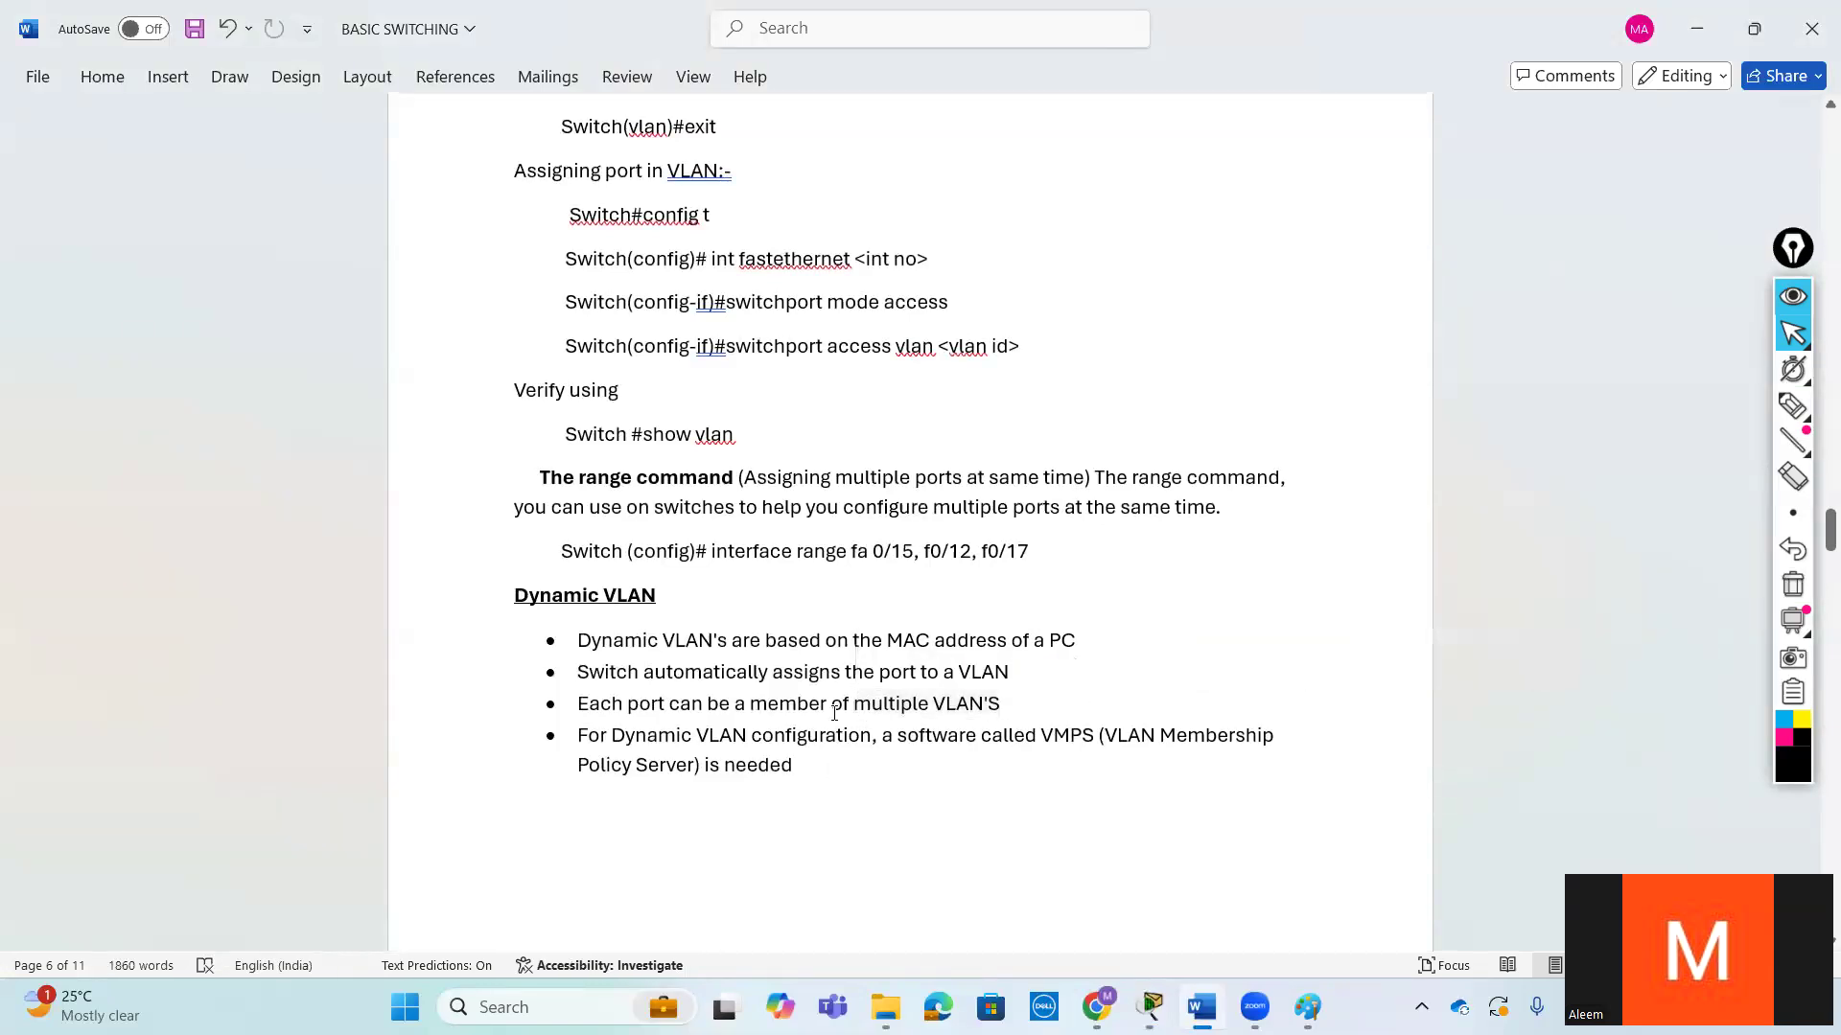
- Compare the Static VLAN note on how many VLANs one port can join with the Dynamic VLAN notes
{"action": "scroll", "coordinate": [833, 712], "scroll_direction": "up", "scroll_amount": 10}
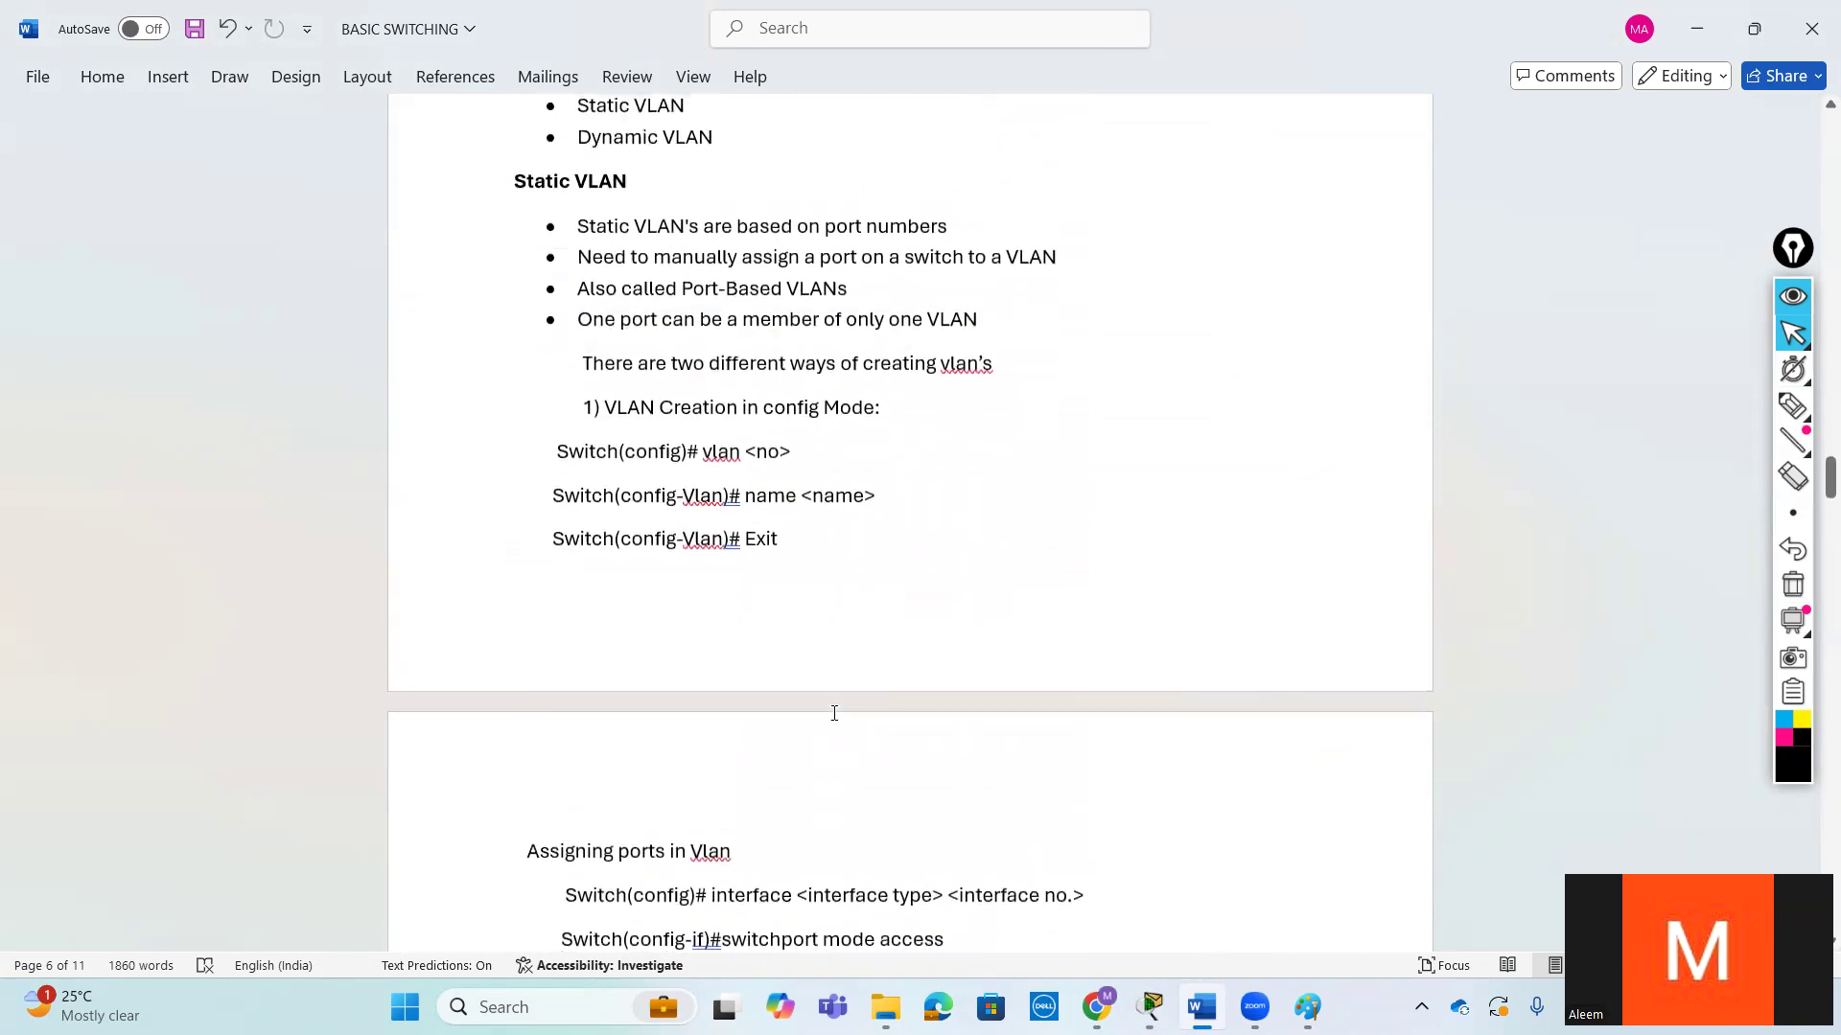
{"action": "scroll", "coordinate": [834, 712], "scroll_direction": "up", "scroll_amount": 1}
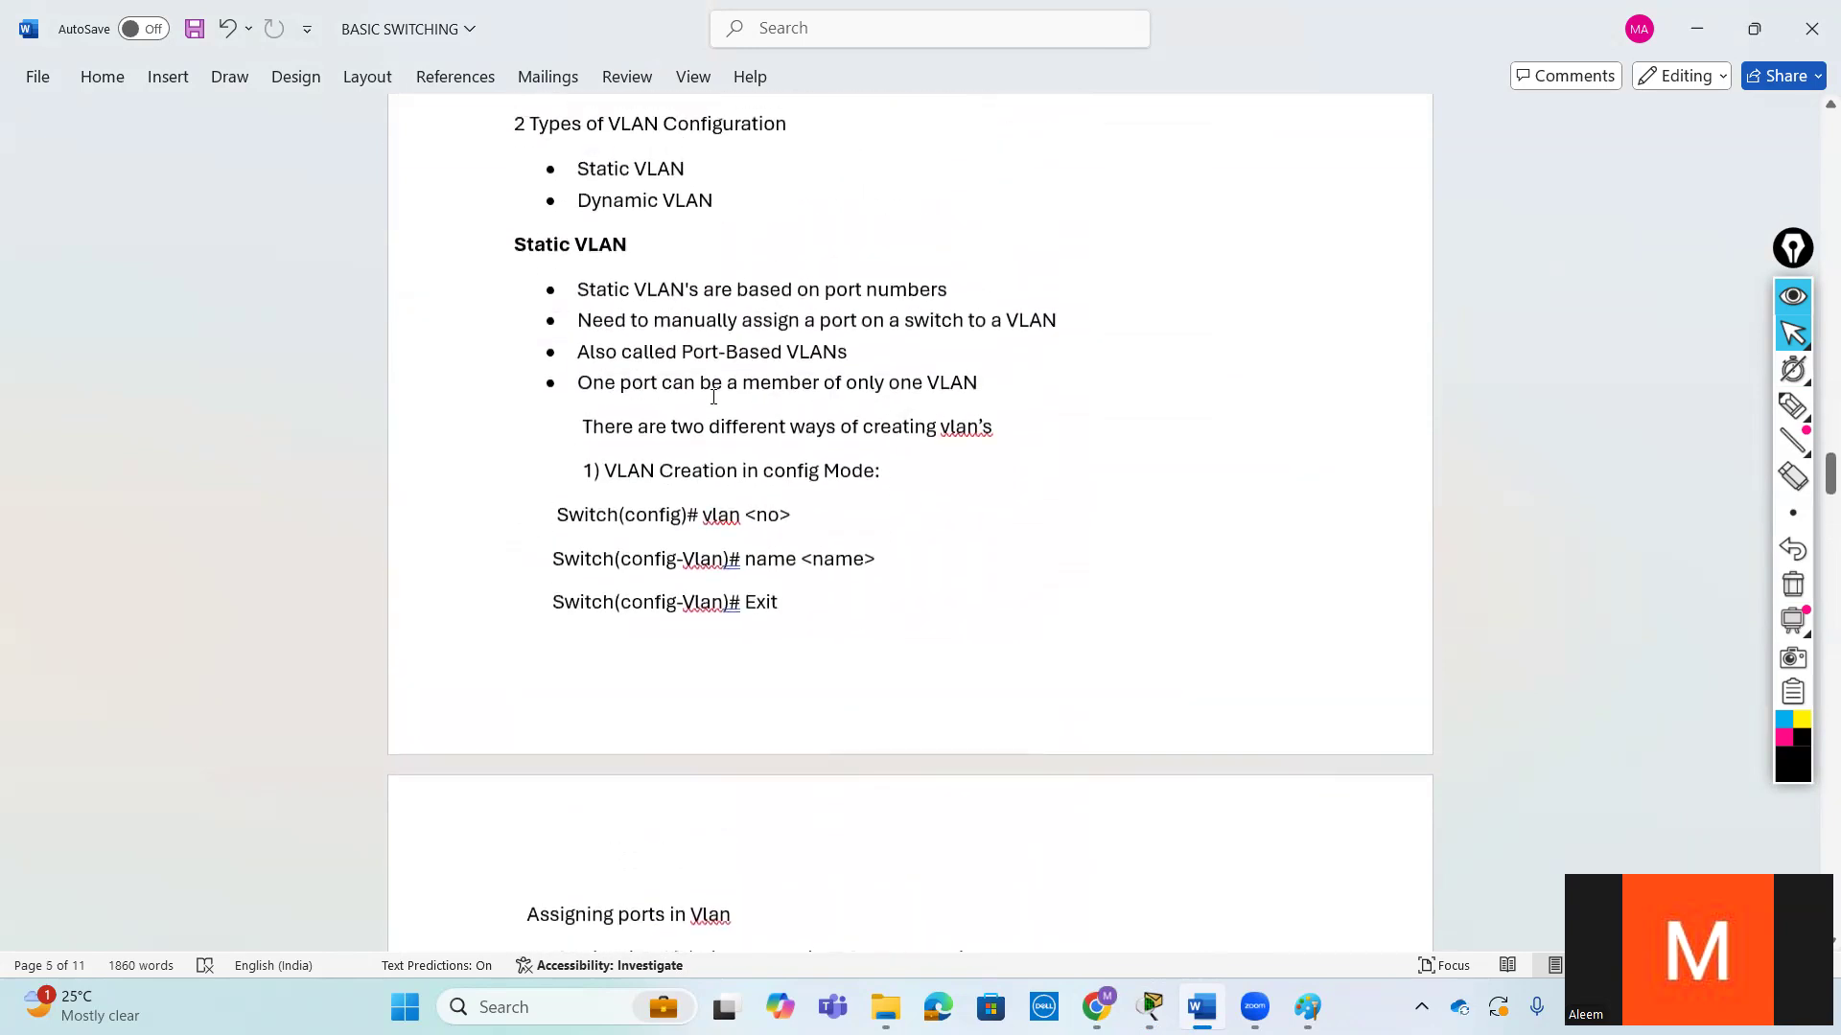
{"action": "left_click_drag", "start_coordinate": [587, 382], "coordinate": [988, 384]}
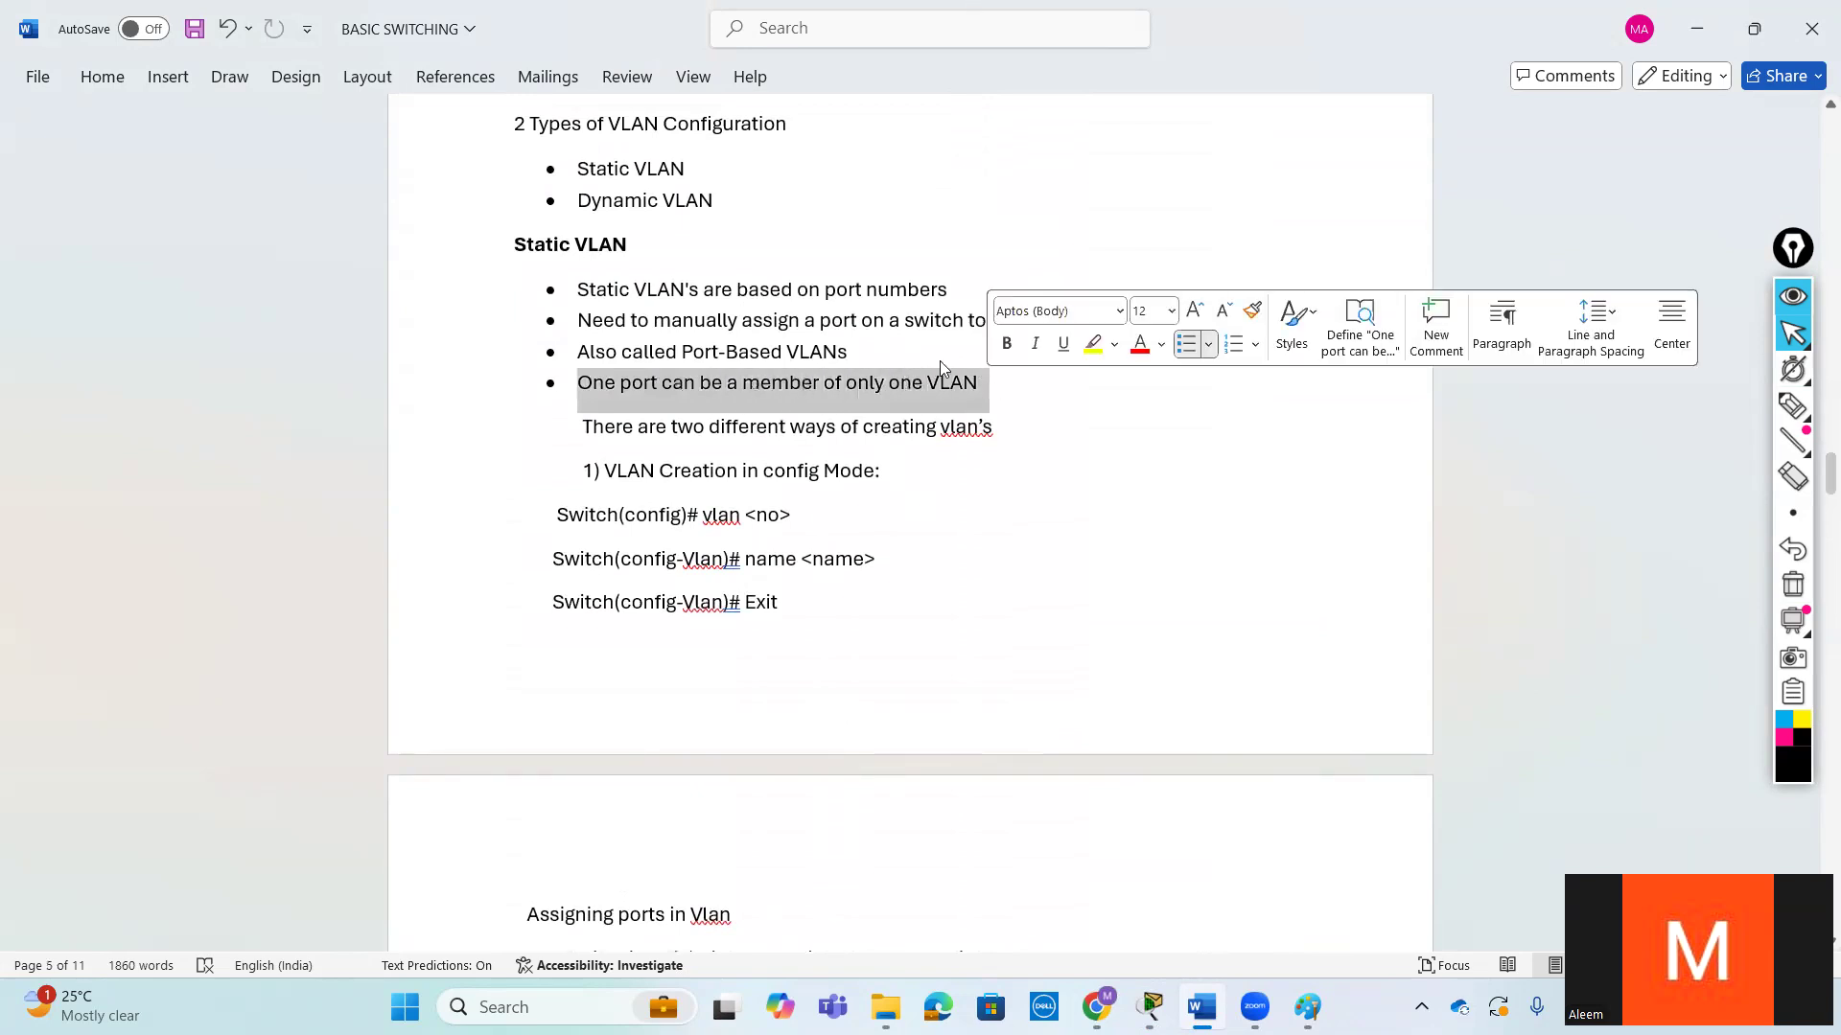
{"action": "scroll", "coordinate": [875, 874], "scroll_direction": "down", "scroll_amount": 10}
{"action": "scroll", "coordinate": [875, 874], "scroll_direction": "down", "scroll_amount": 6}
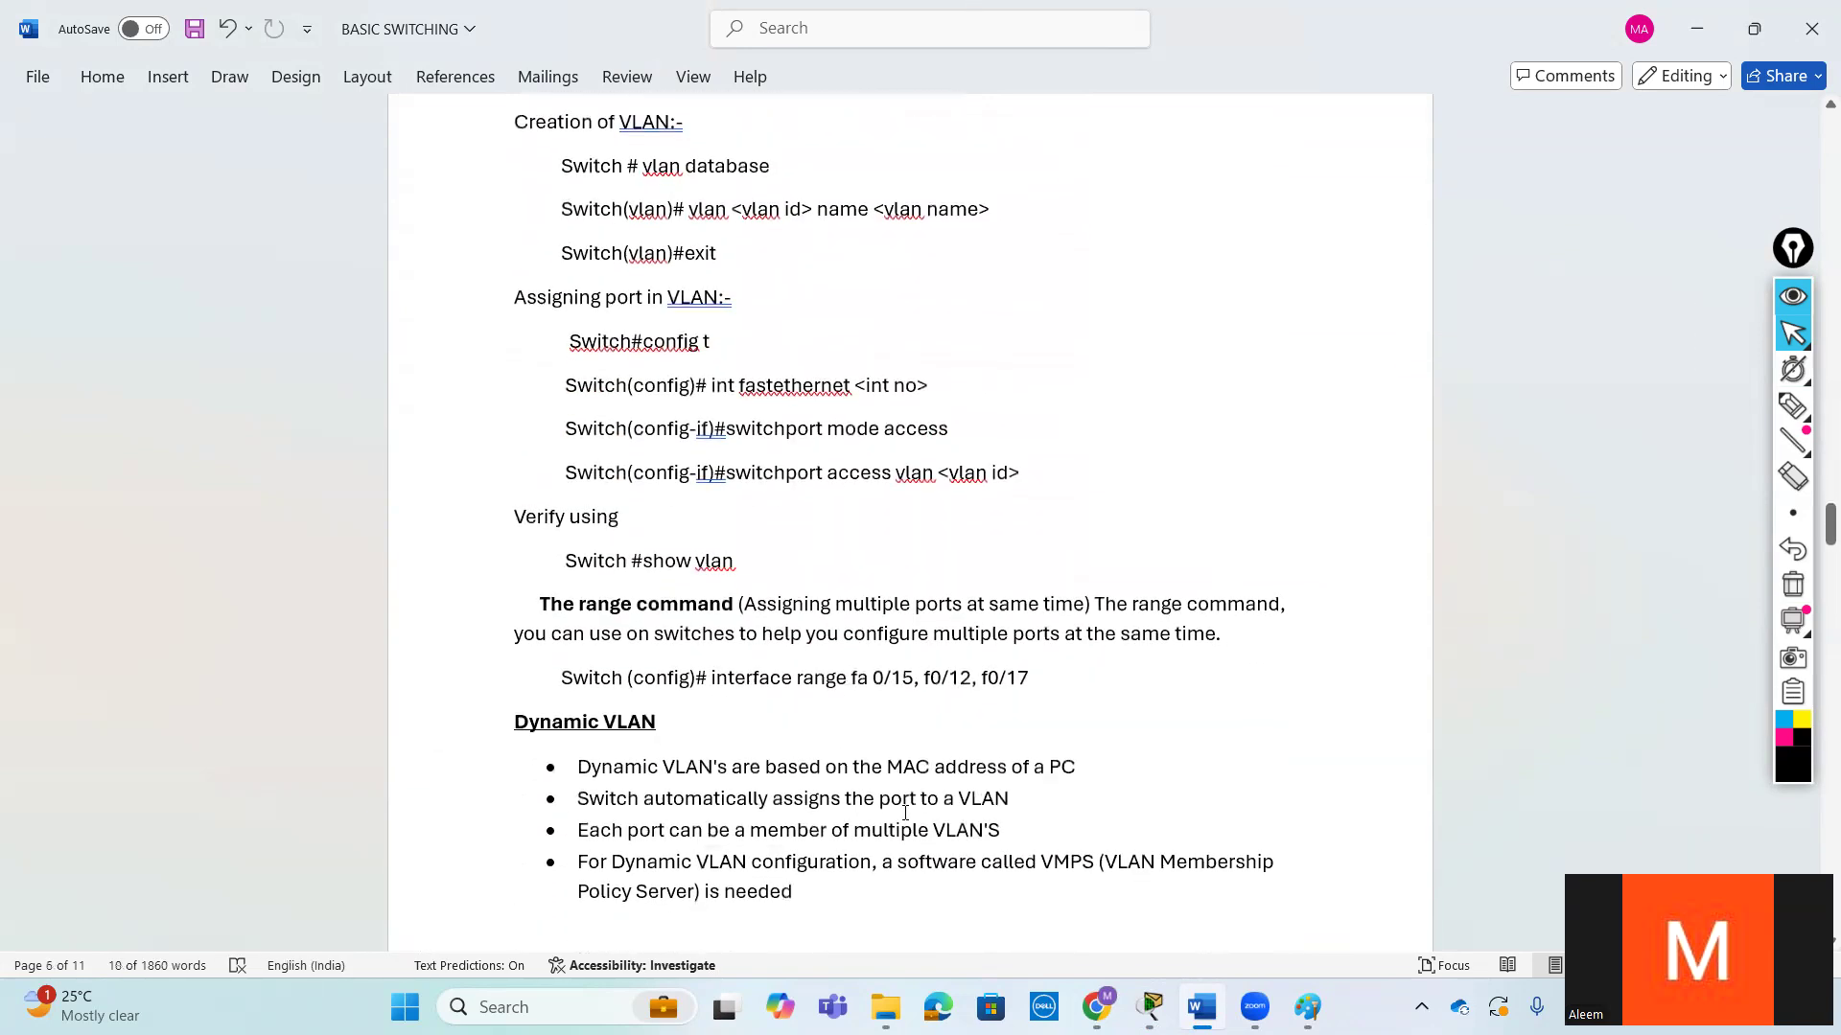
{"action": "left_click_drag", "start_coordinate": [1042, 672], "coordinate": [1082, 673]}
{"action": "left_click", "coordinate": [702, 576]}
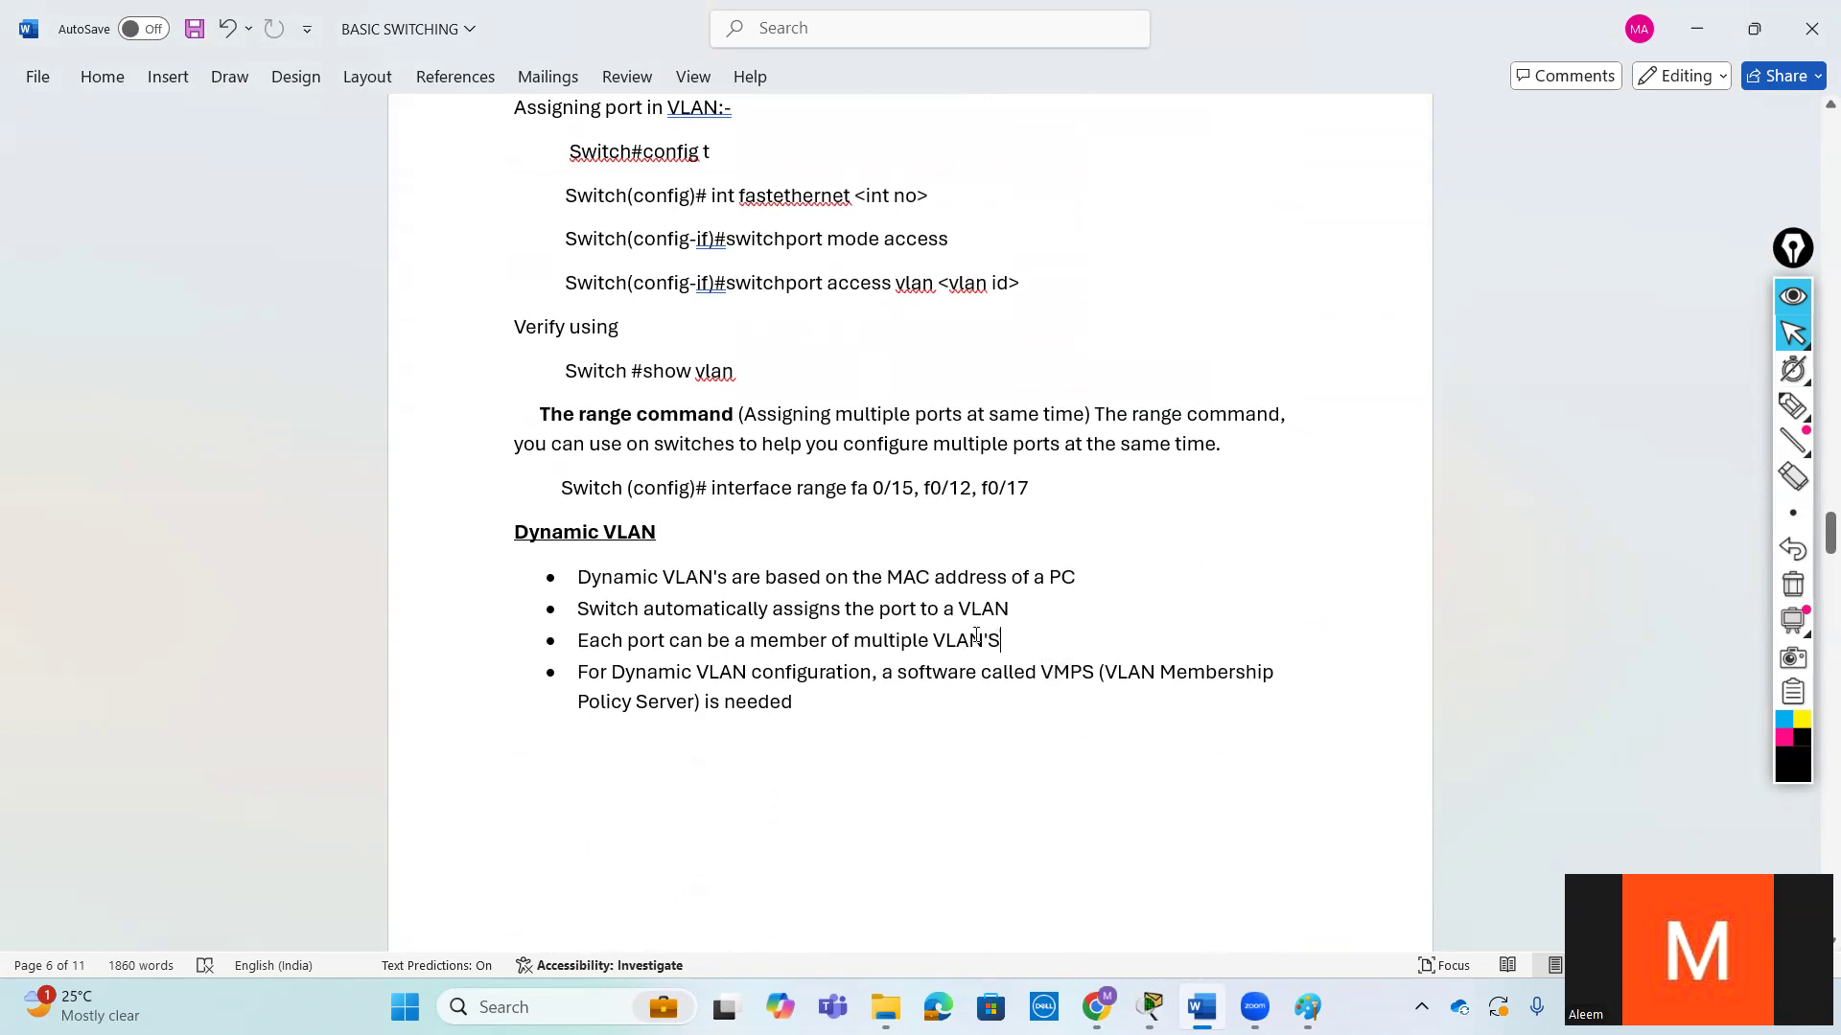
- Review the Dynamic VLAN note on multiple VLAN membership and continue to the TRUNKING section of the document
{"action": "left_click_drag", "start_coordinate": [976, 635], "coordinate": [872, 637]}
{"action": "left_click", "coordinate": [847, 674]}
{"action": "scroll", "coordinate": [863, 748], "scroll_direction": "down", "scroll_amount": 2}
{"action": "scroll", "coordinate": [778, 736], "scroll_direction": "down", "scroll_amount": 7}
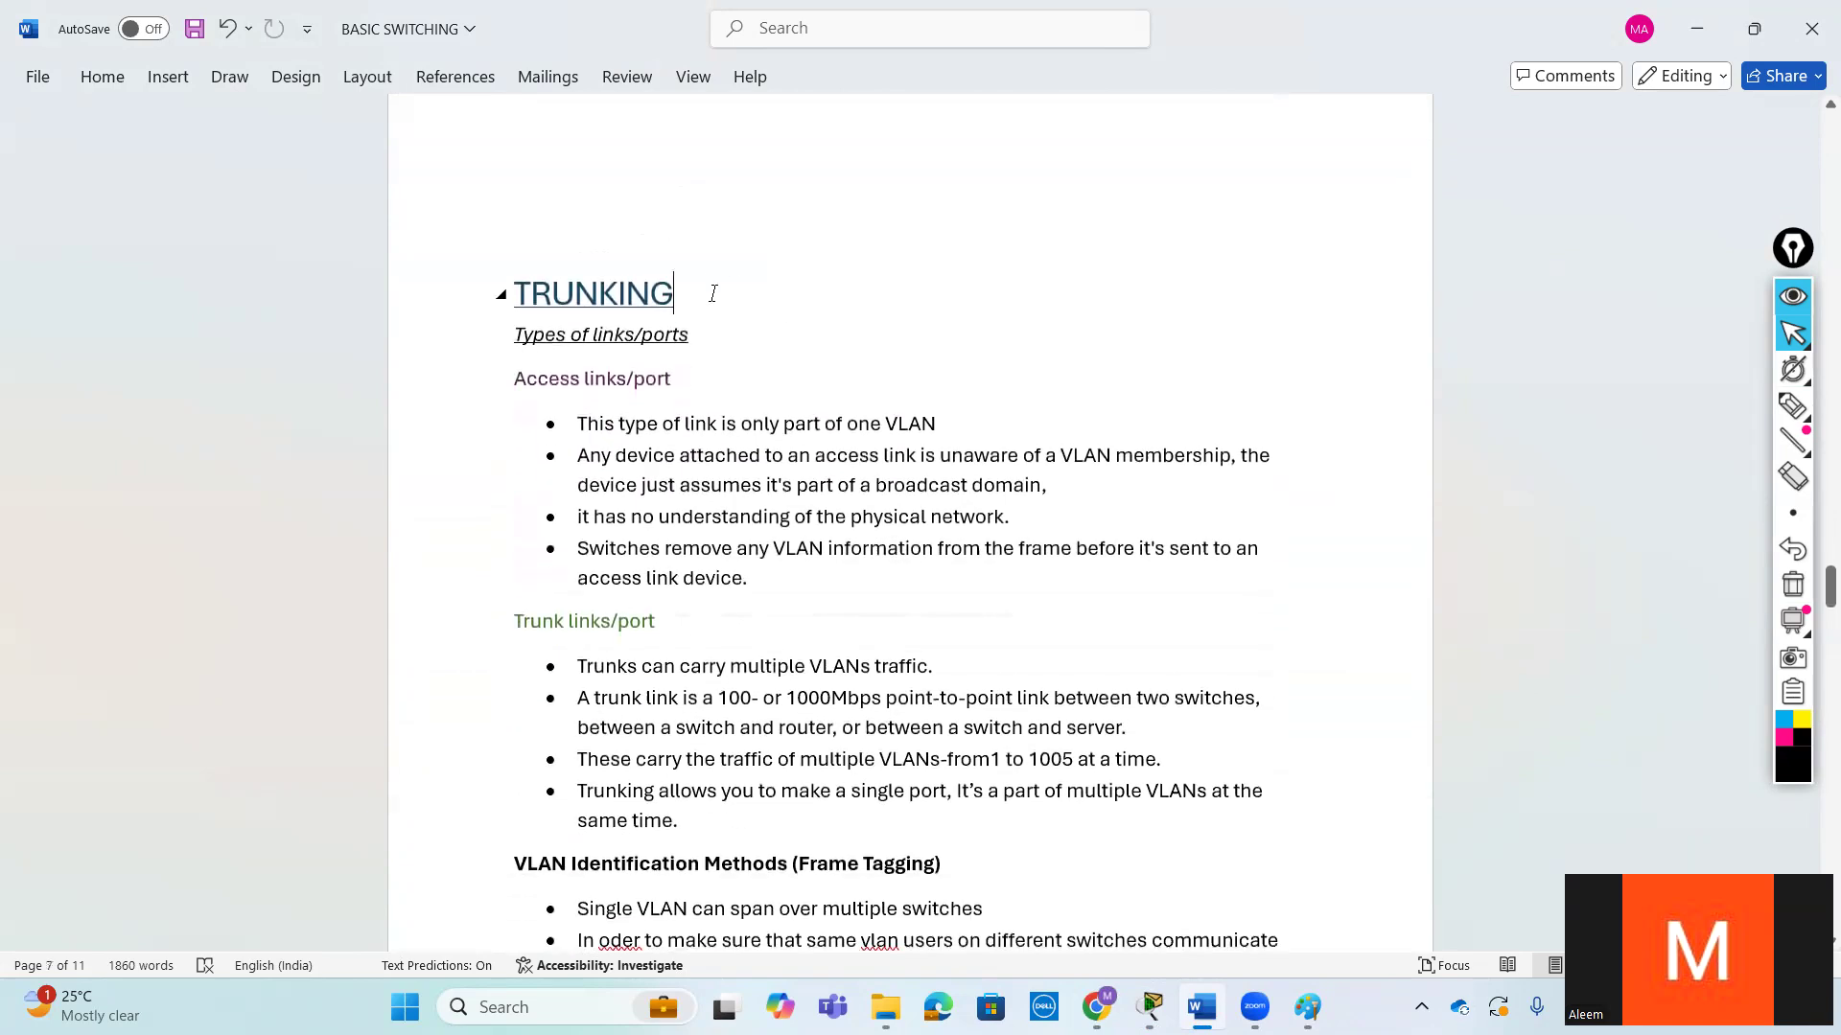
- Examine the TRUNKING heading and its two link types, access links/port and trunk links/port
{"action": "double_click", "coordinate": [708, 295]}
{"action": "left_click", "coordinate": [731, 337]}
{"action": "scroll", "coordinate": [759, 436], "scroll_direction": "down", "scroll_amount": 1}
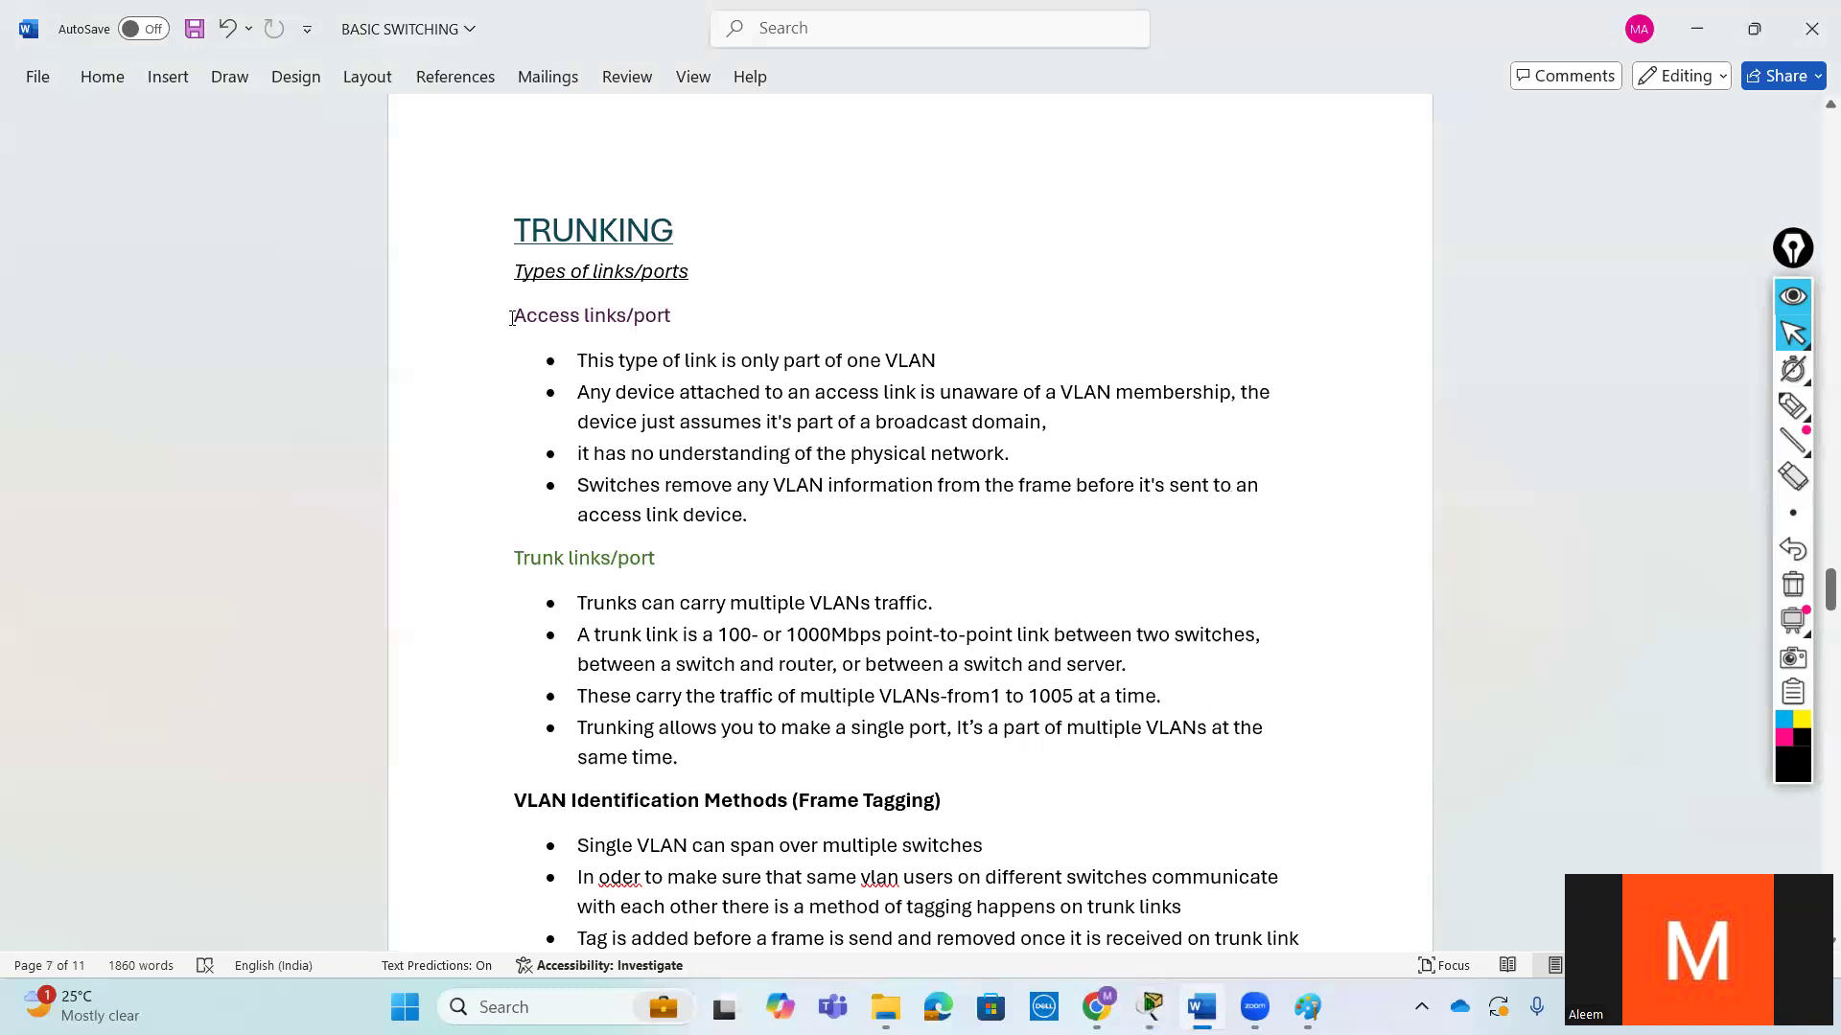
{"action": "left_click_drag", "start_coordinate": [512, 318], "coordinate": [683, 318]}
{"action": "left_click", "coordinate": [518, 558]}
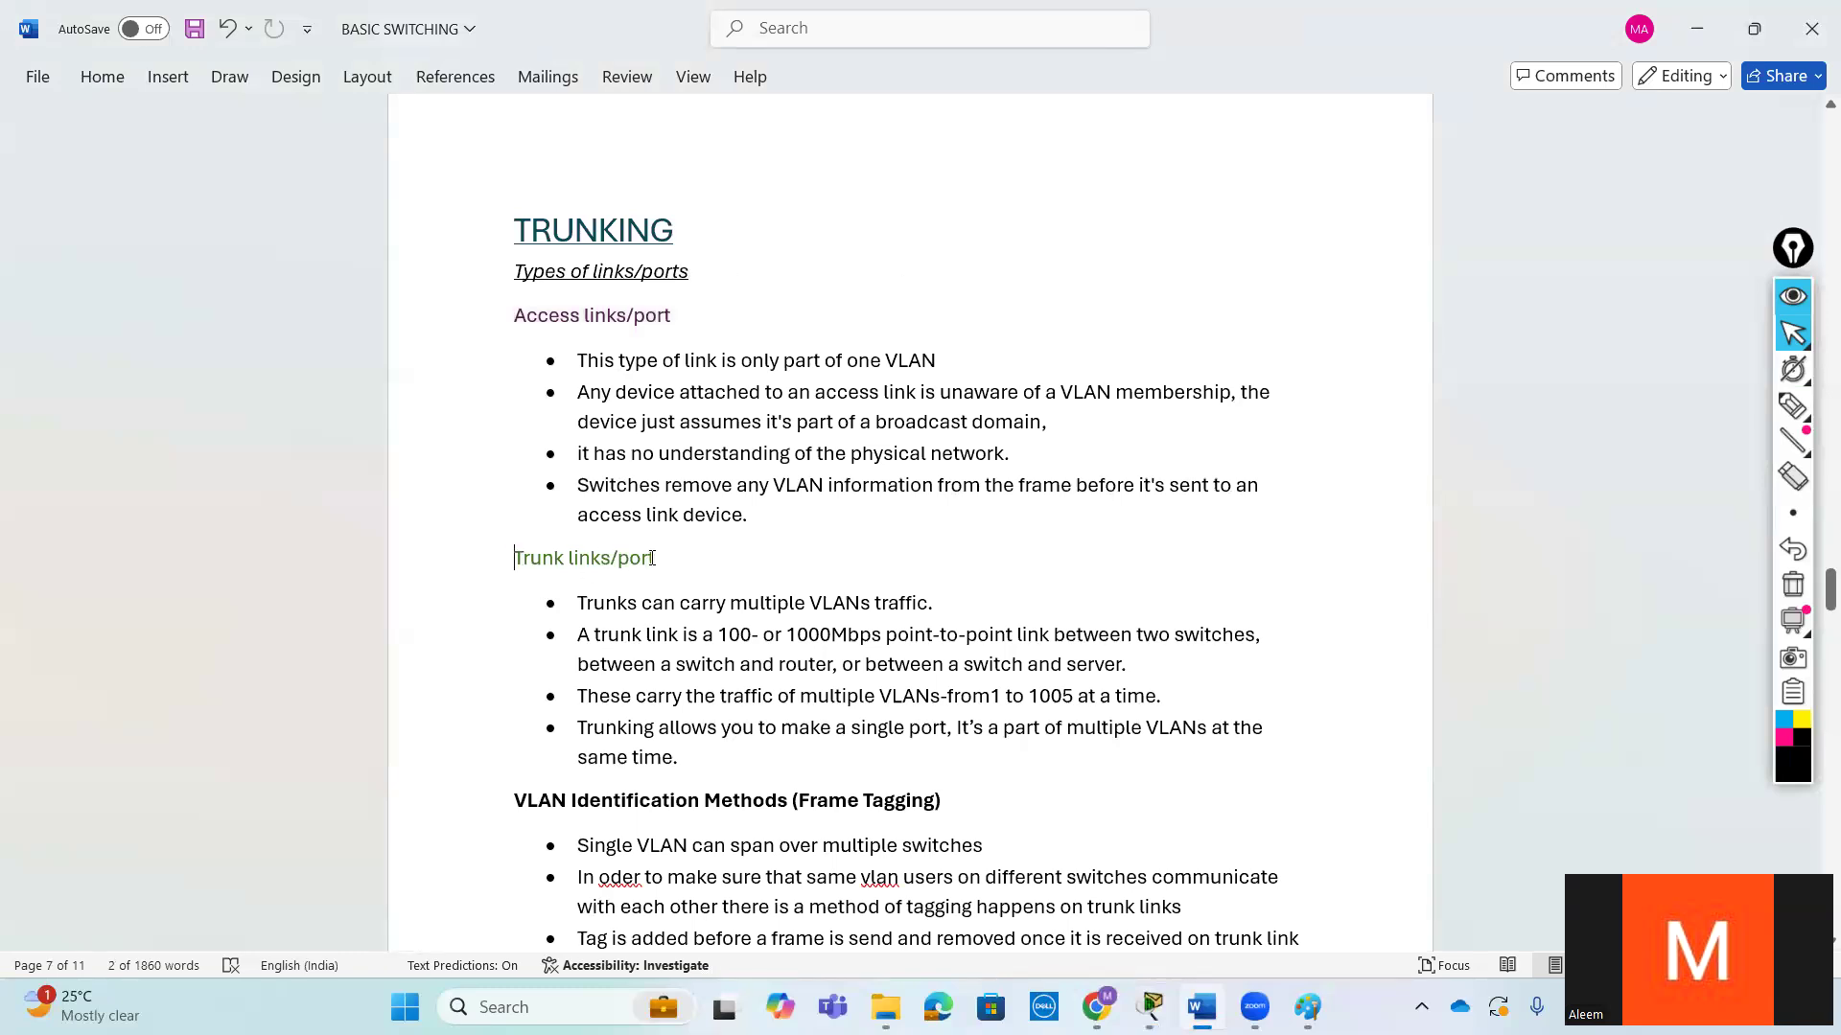
{"action": "left_click", "coordinate": [697, 356]}
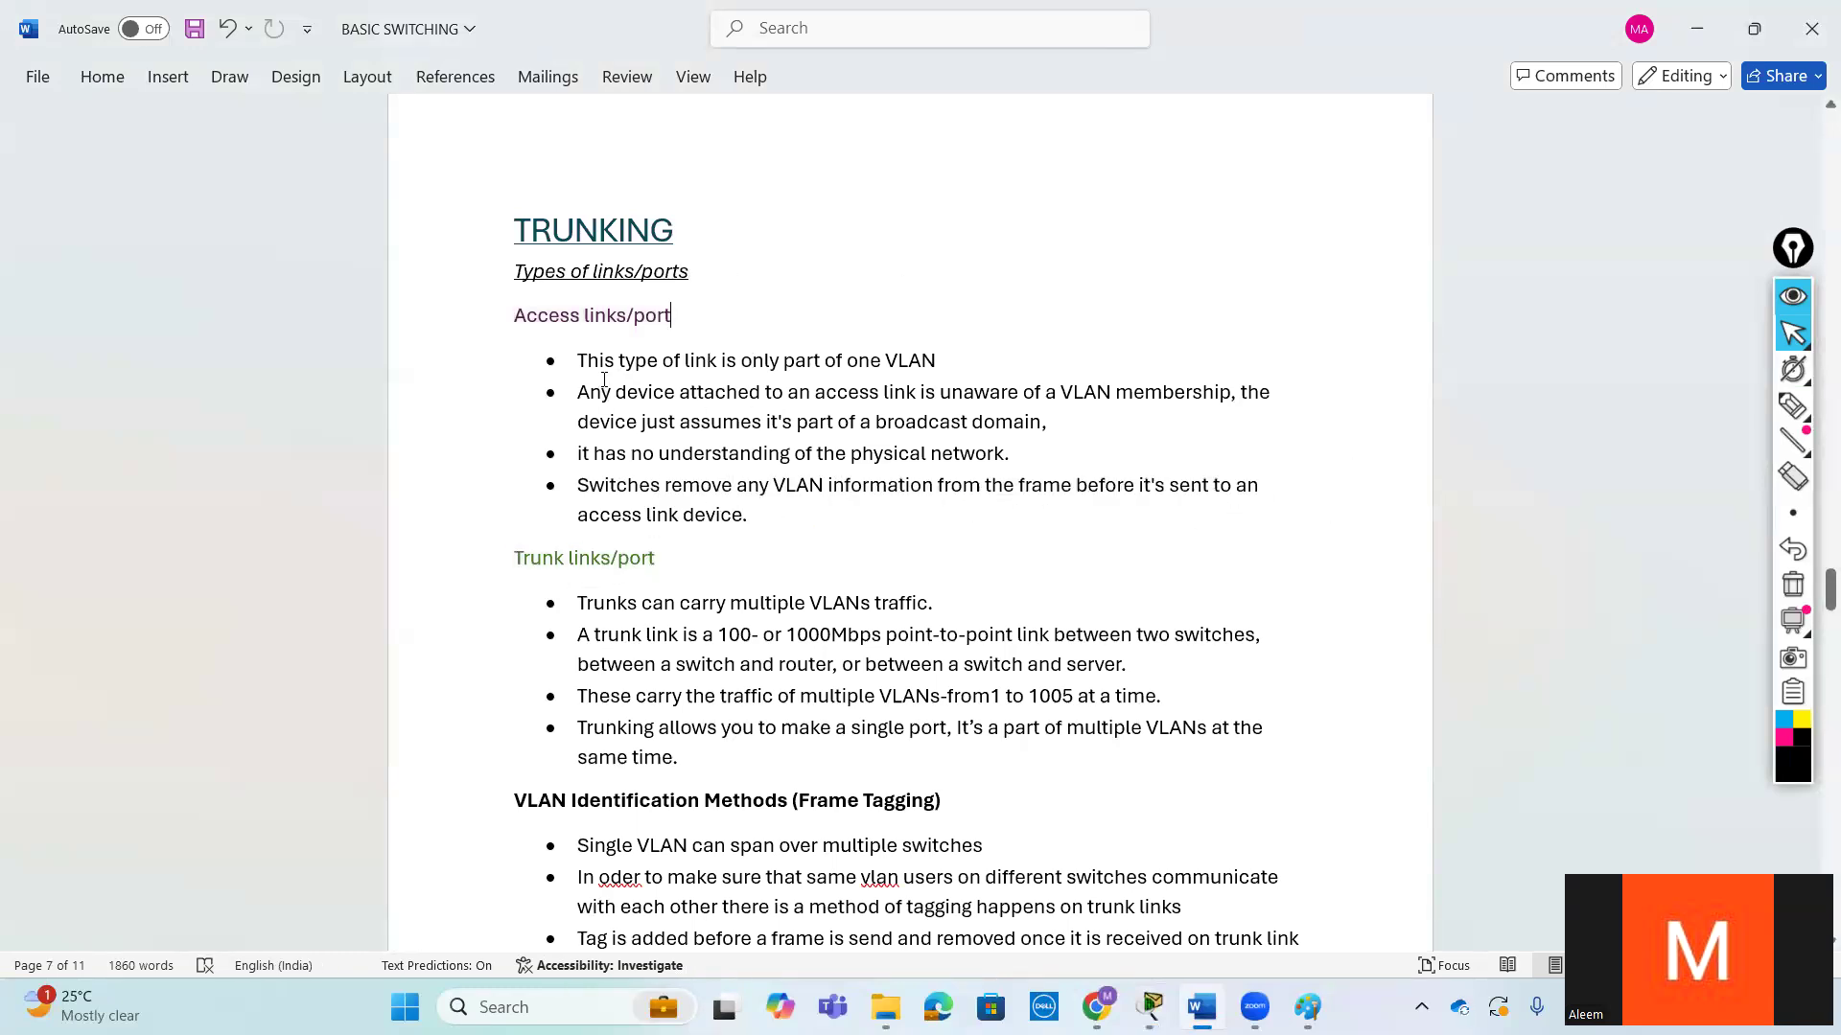
- Examine the Access links/port notes on VLAN membership, device awareness, the physical network and removal of VLAN information from frames
{"action": "key", "text": "Up"}
{"action": "left_click_drag", "start_coordinate": [951, 360], "coordinate": [574, 369]}
{"action": "left_click", "coordinate": [1008, 395]}
{"action": "left_click_drag", "start_coordinate": [937, 360], "coordinate": [581, 372]}
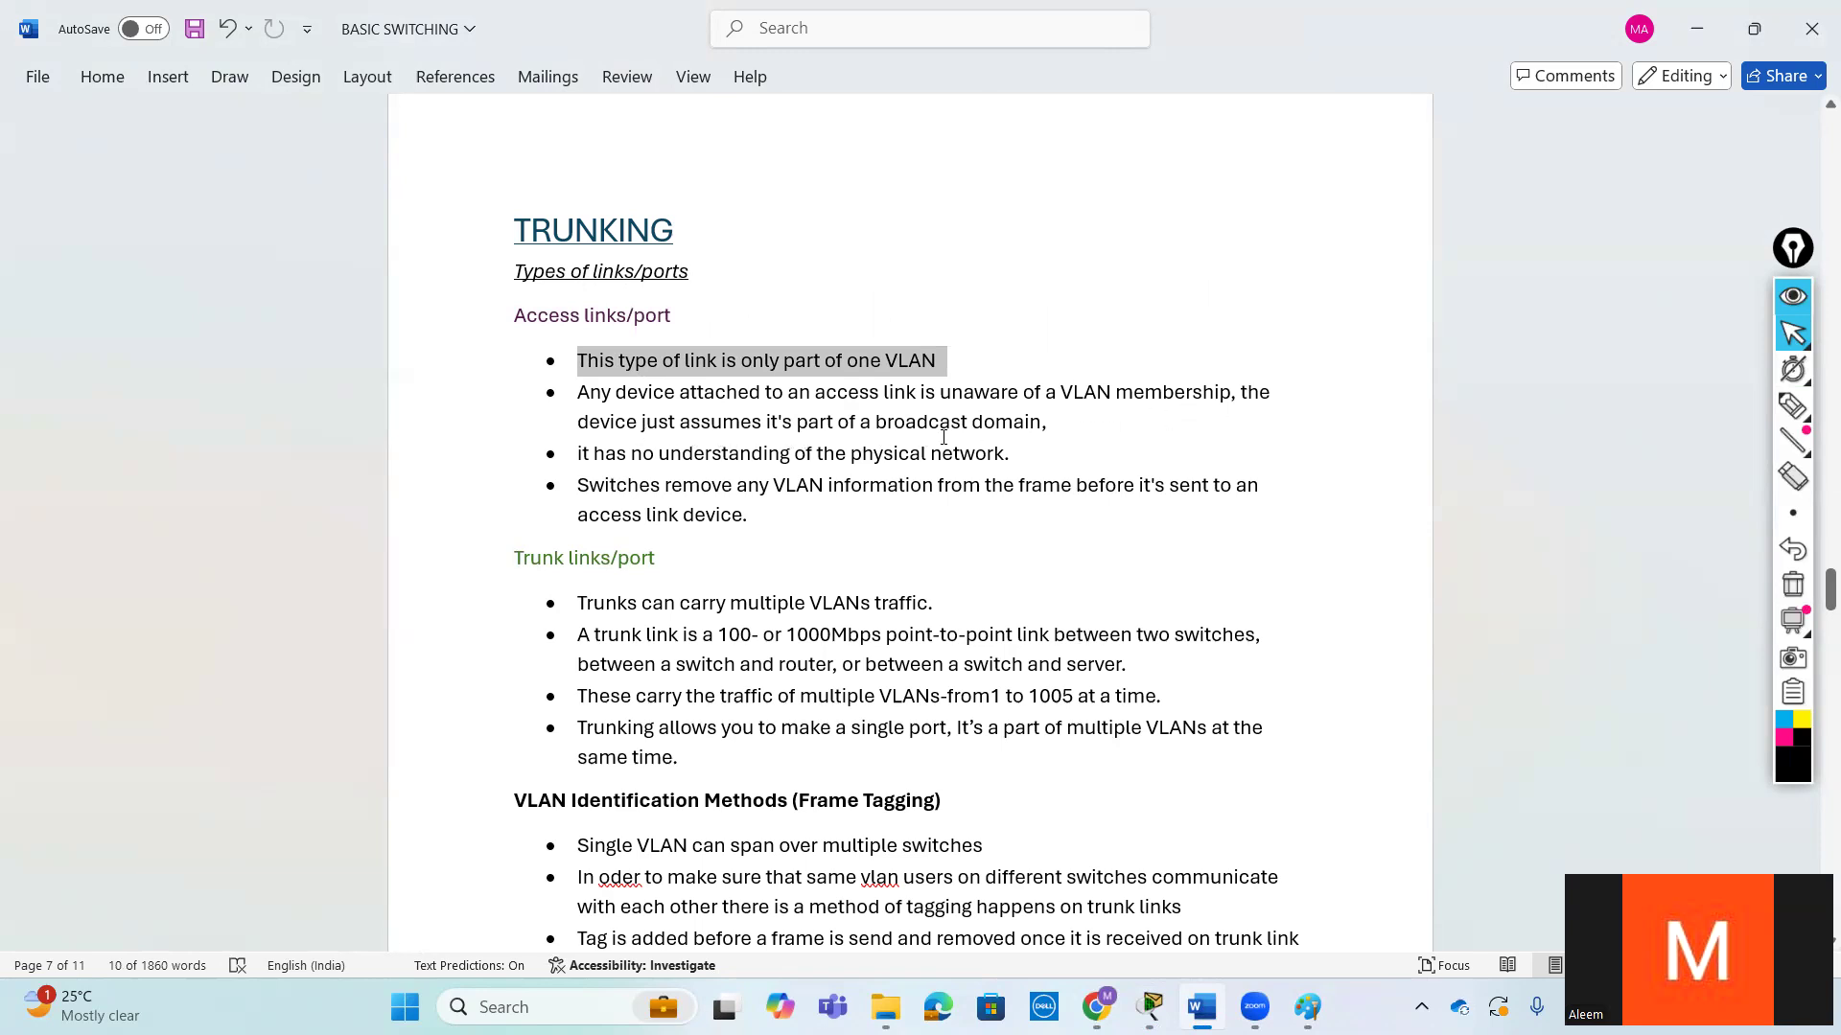
{"action": "left_click_drag", "start_coordinate": [1042, 428], "coordinate": [523, 402]}
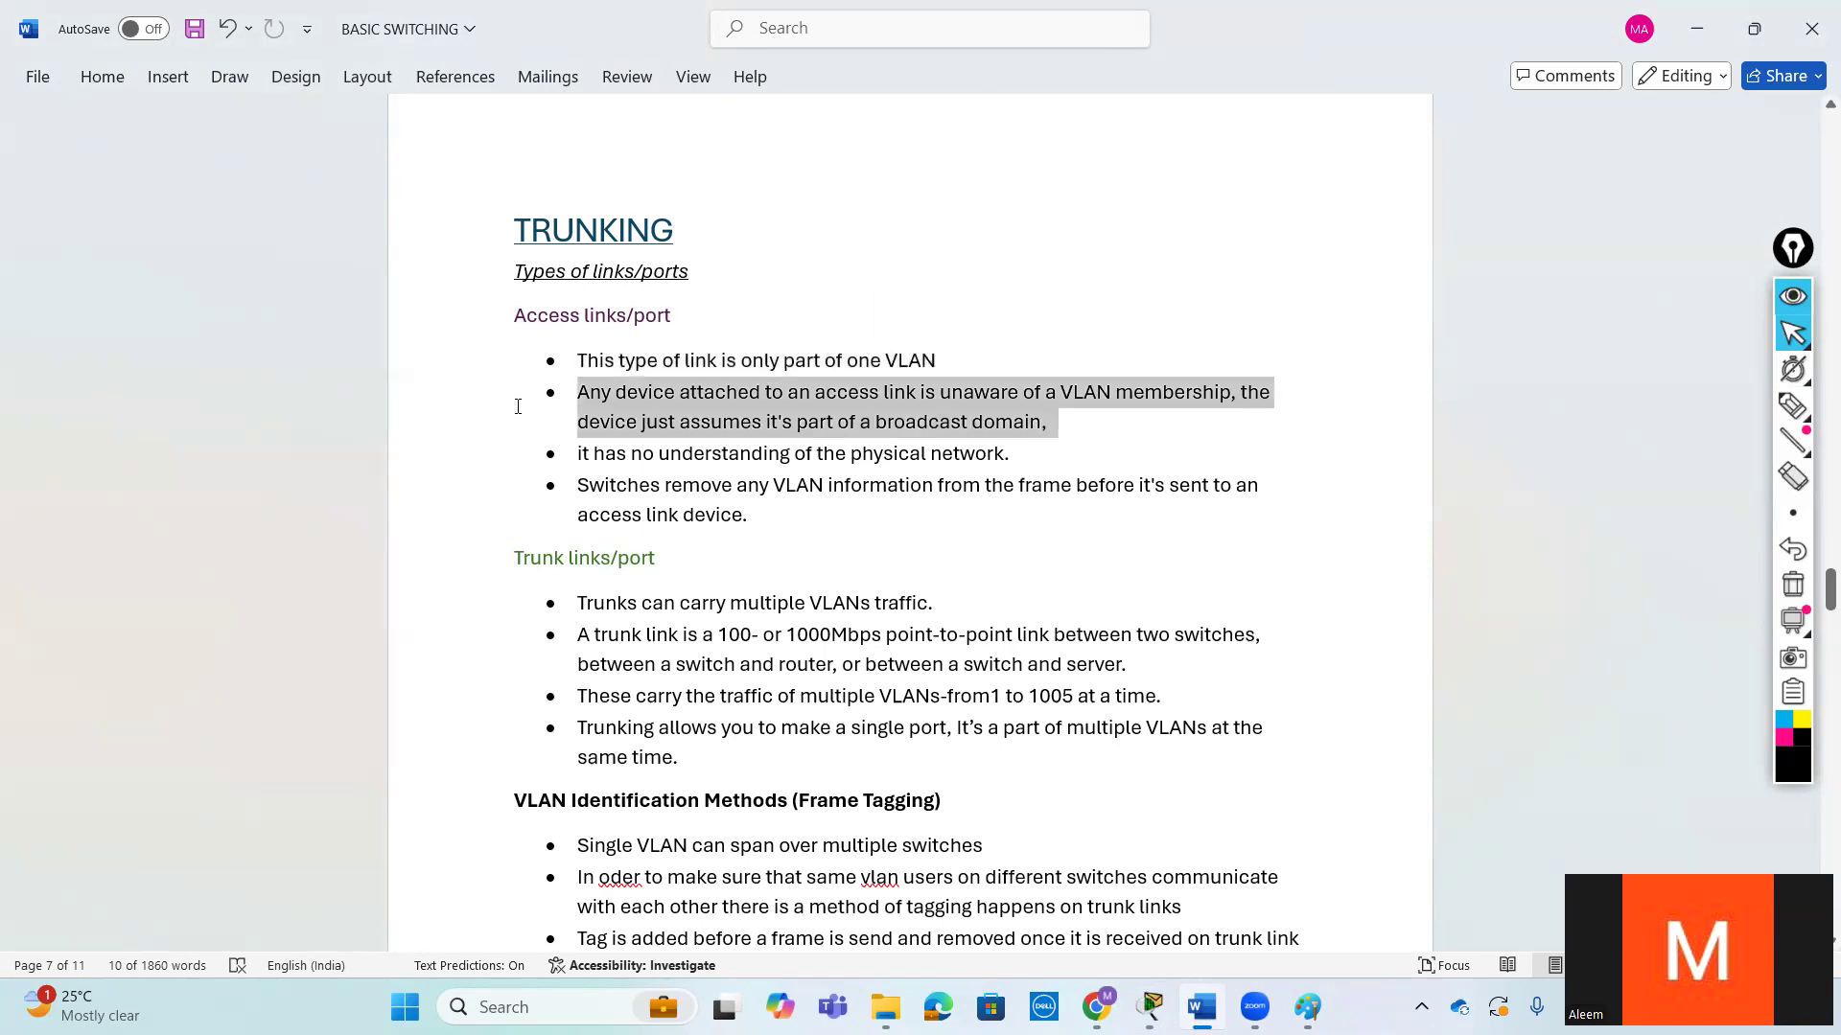
{"action": "left_click", "coordinate": [832, 487]}
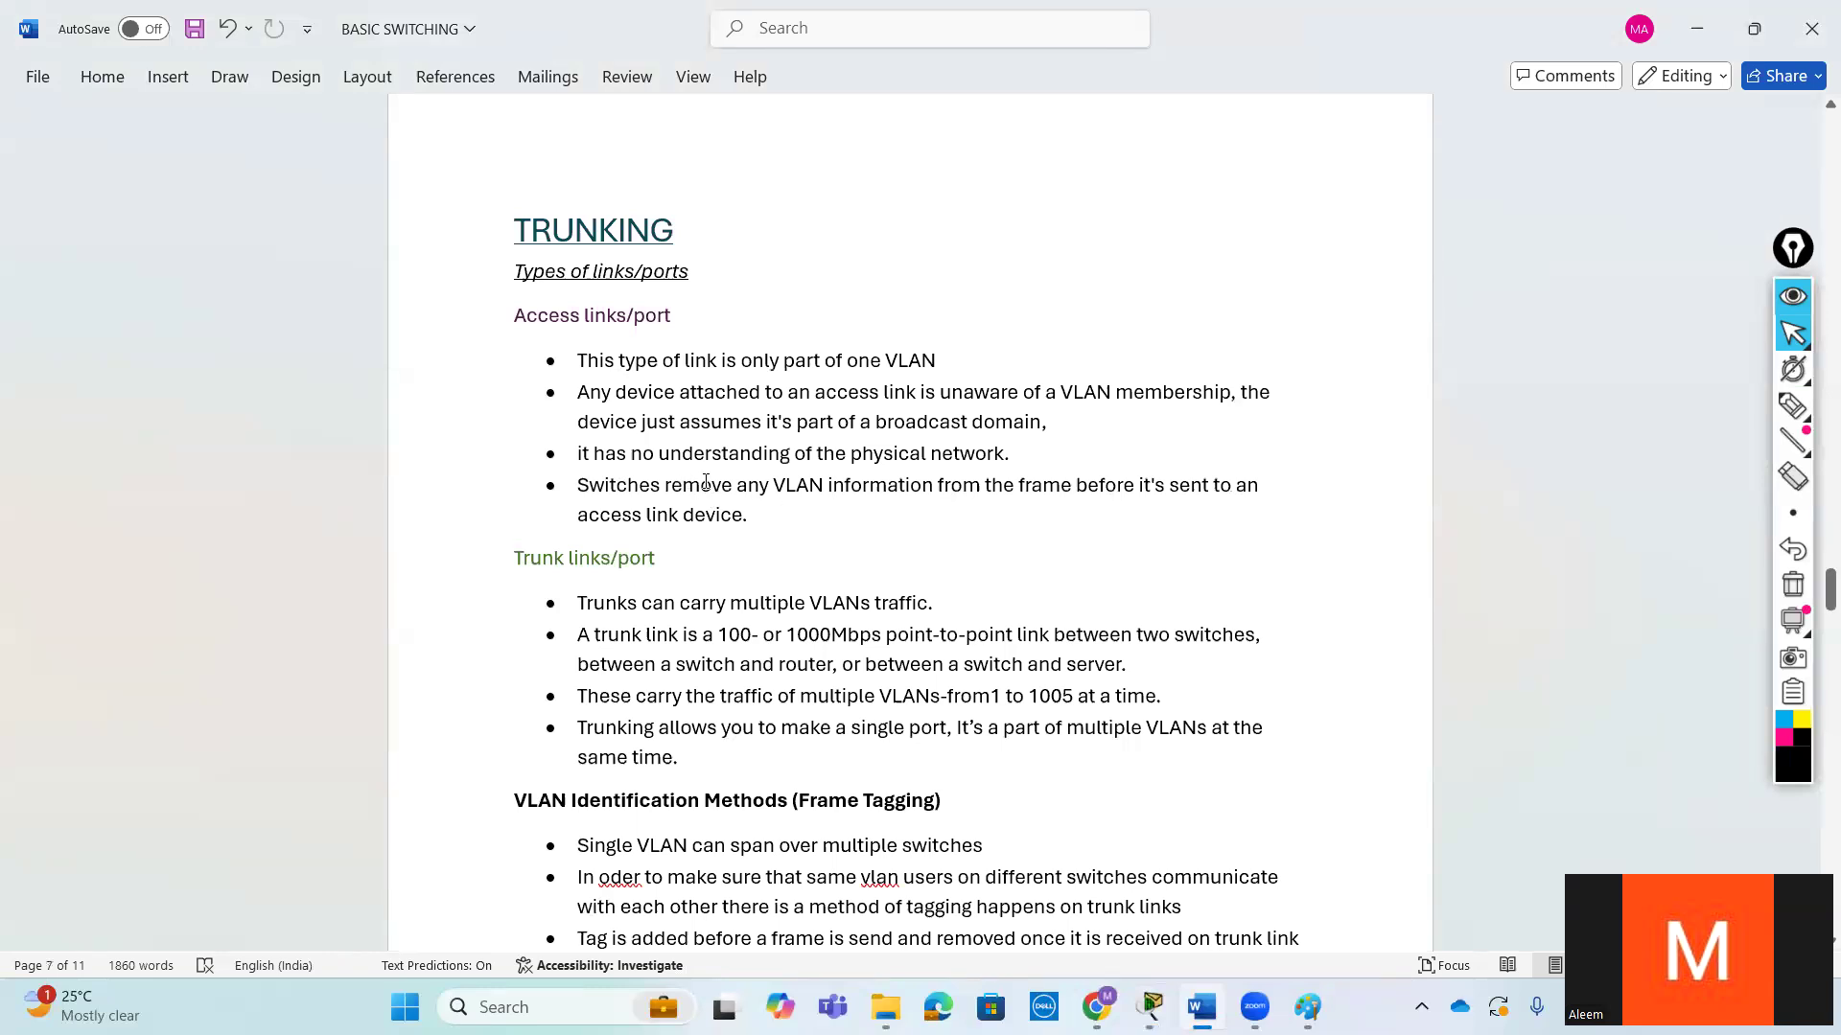
{"action": "left_click_drag", "start_coordinate": [1009, 453], "coordinate": [577, 453]}
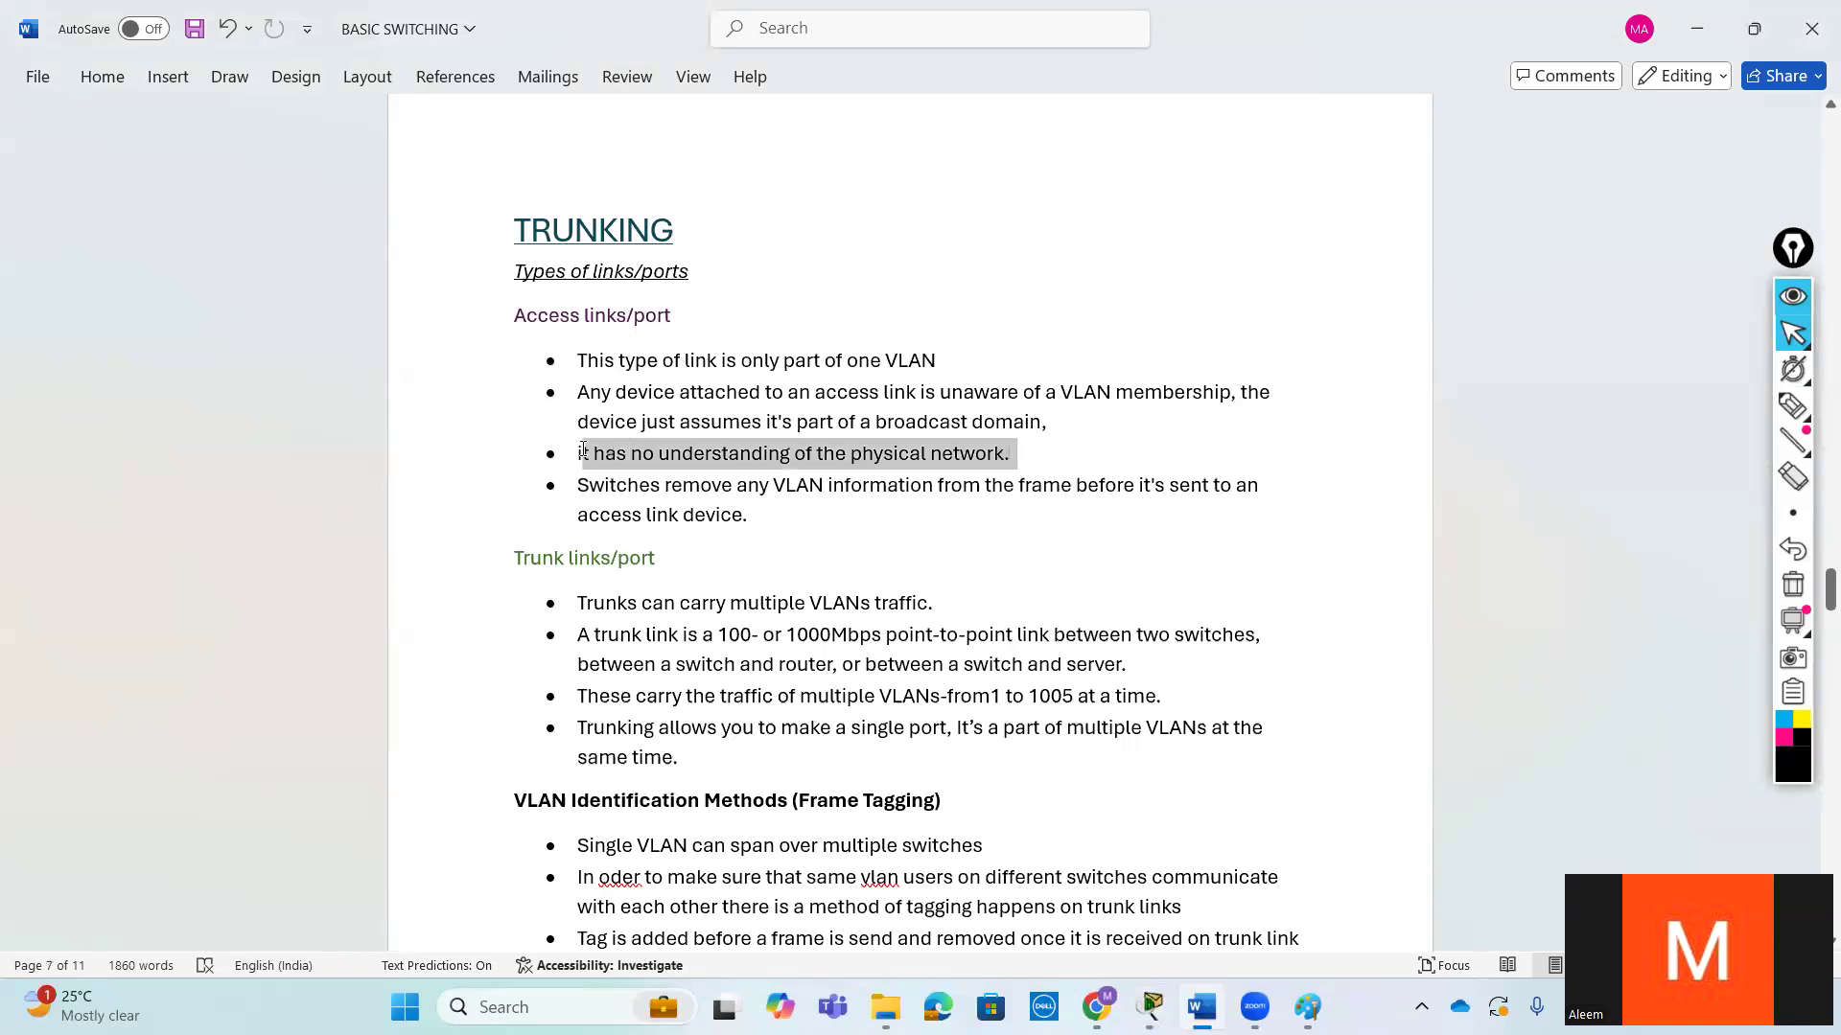
{"action": "left_click", "coordinate": [780, 534]}
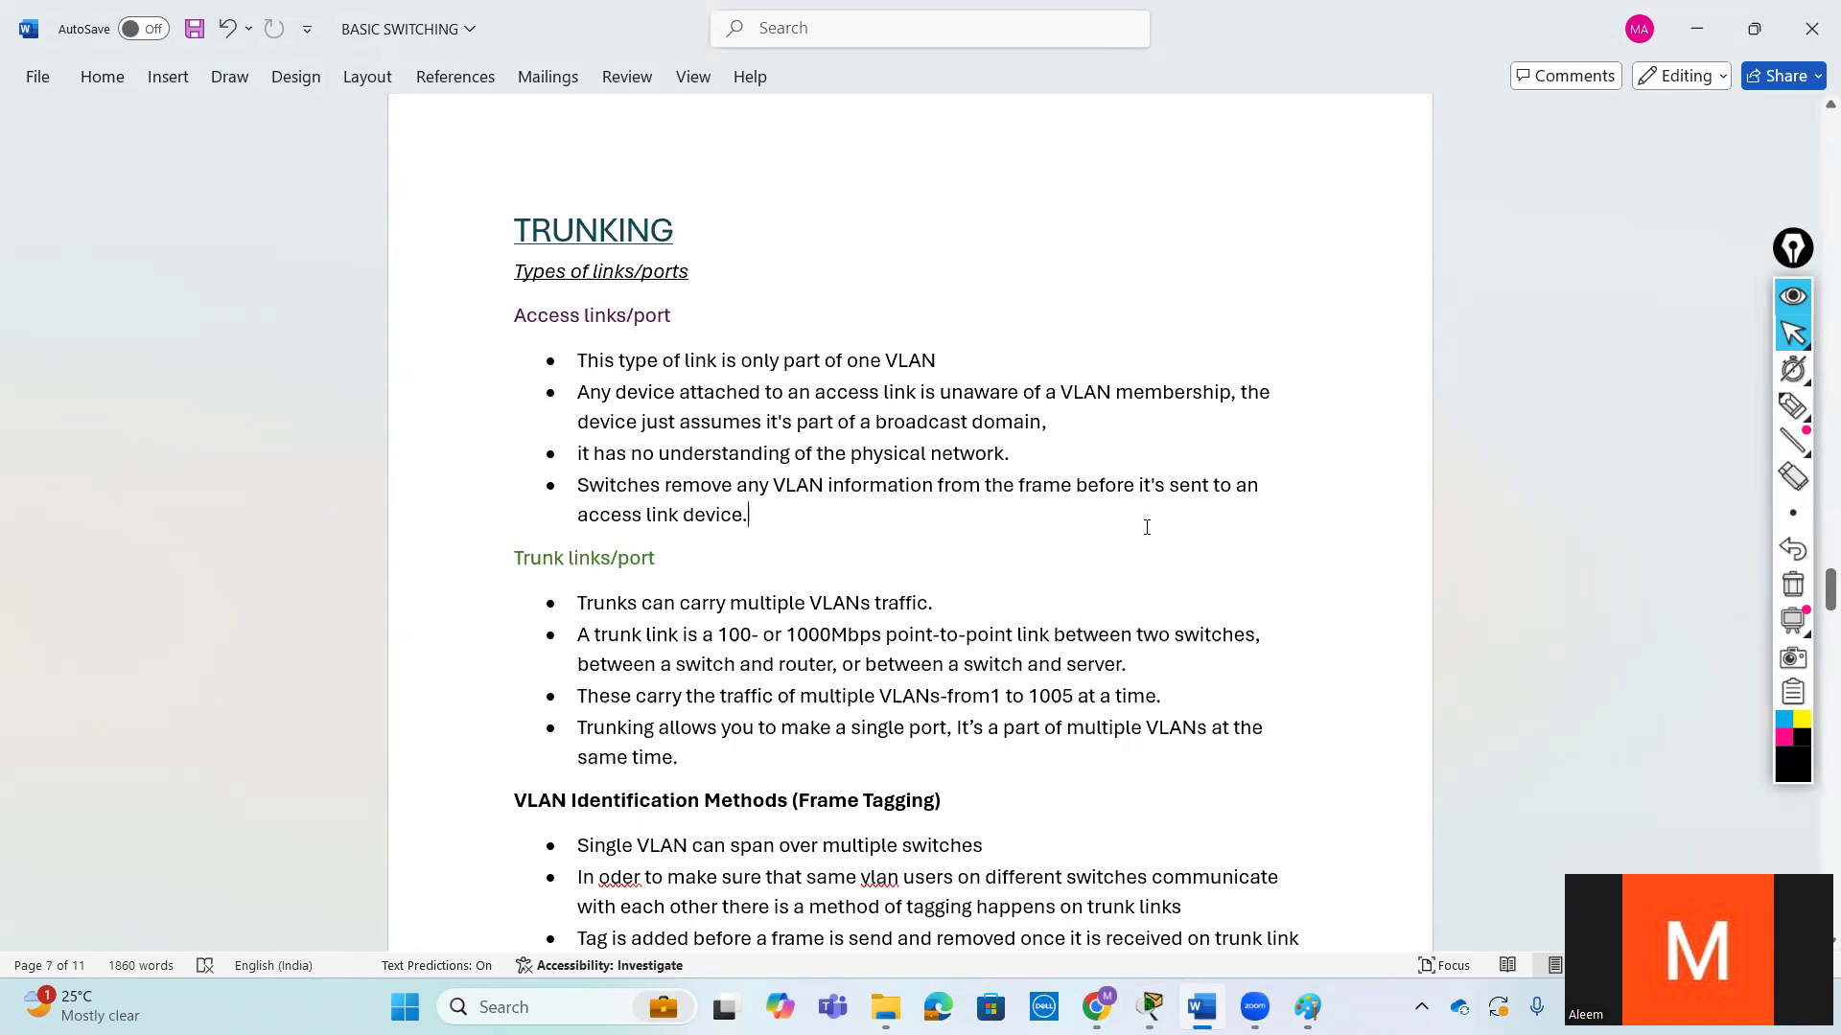
{"action": "left_click_drag", "start_coordinate": [688, 511], "coordinate": [556, 493]}
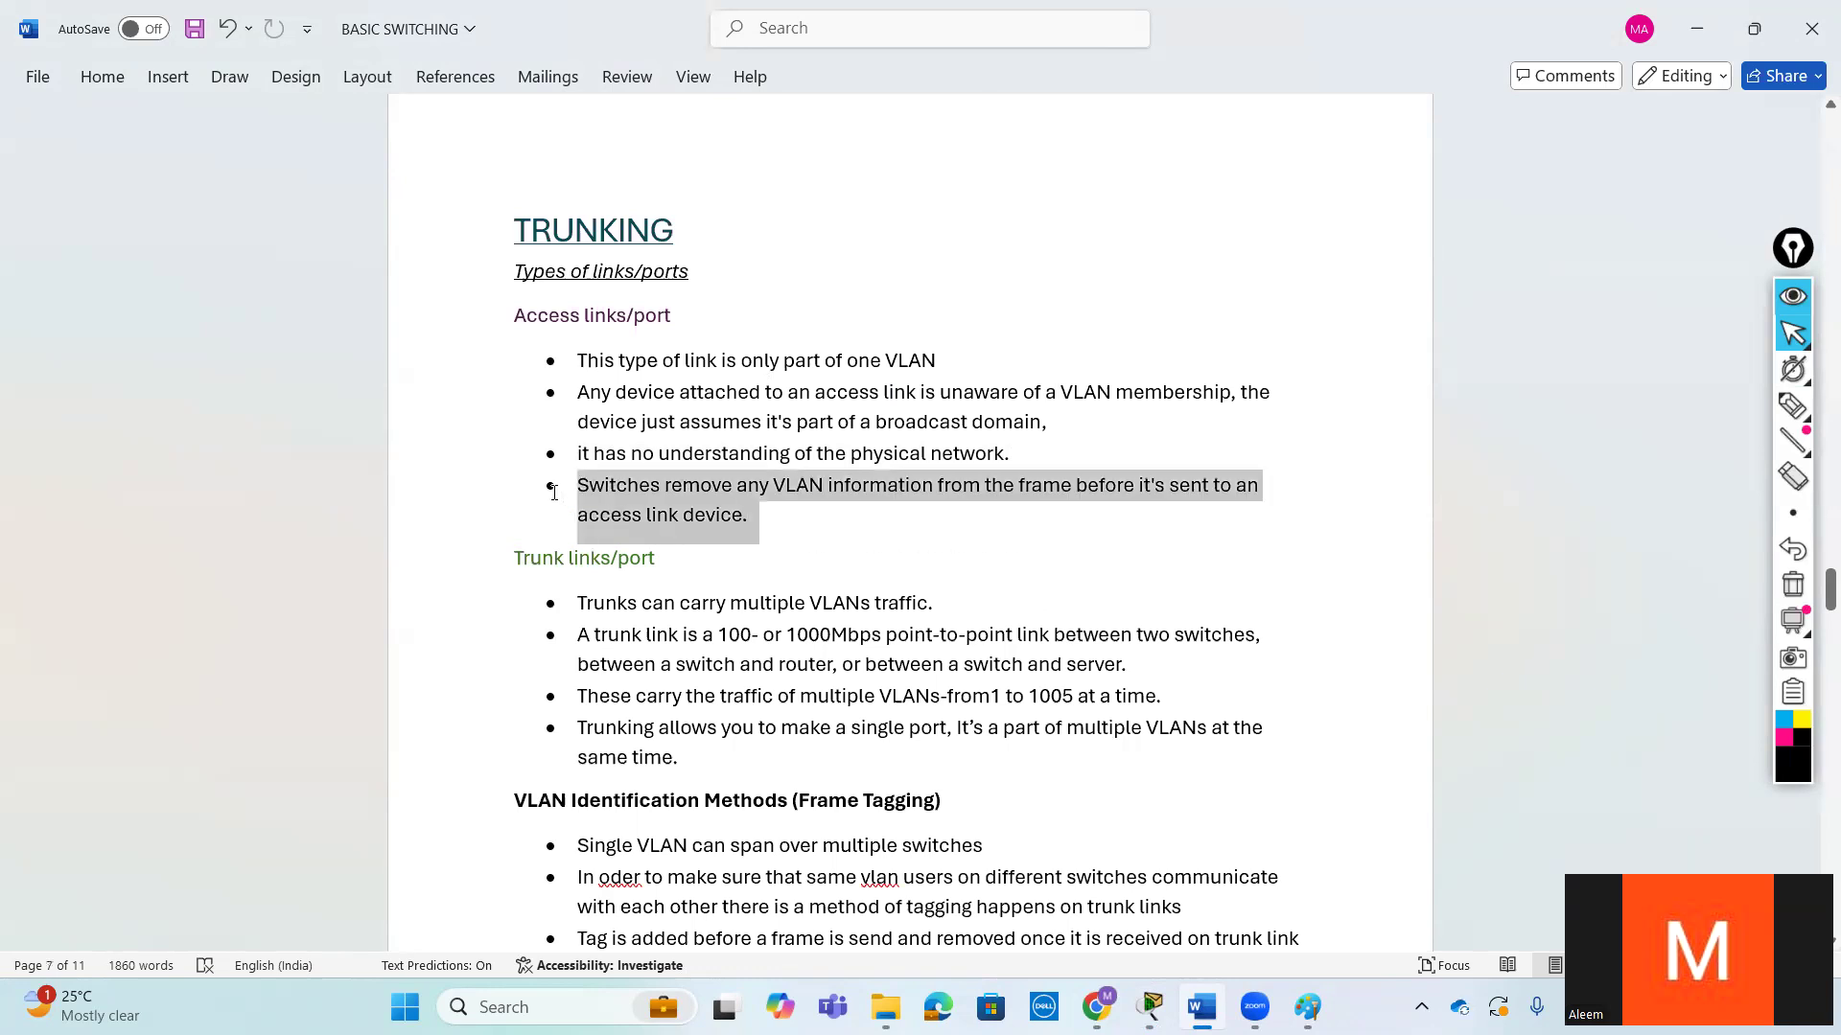
{"action": "left_click", "coordinate": [886, 540]}
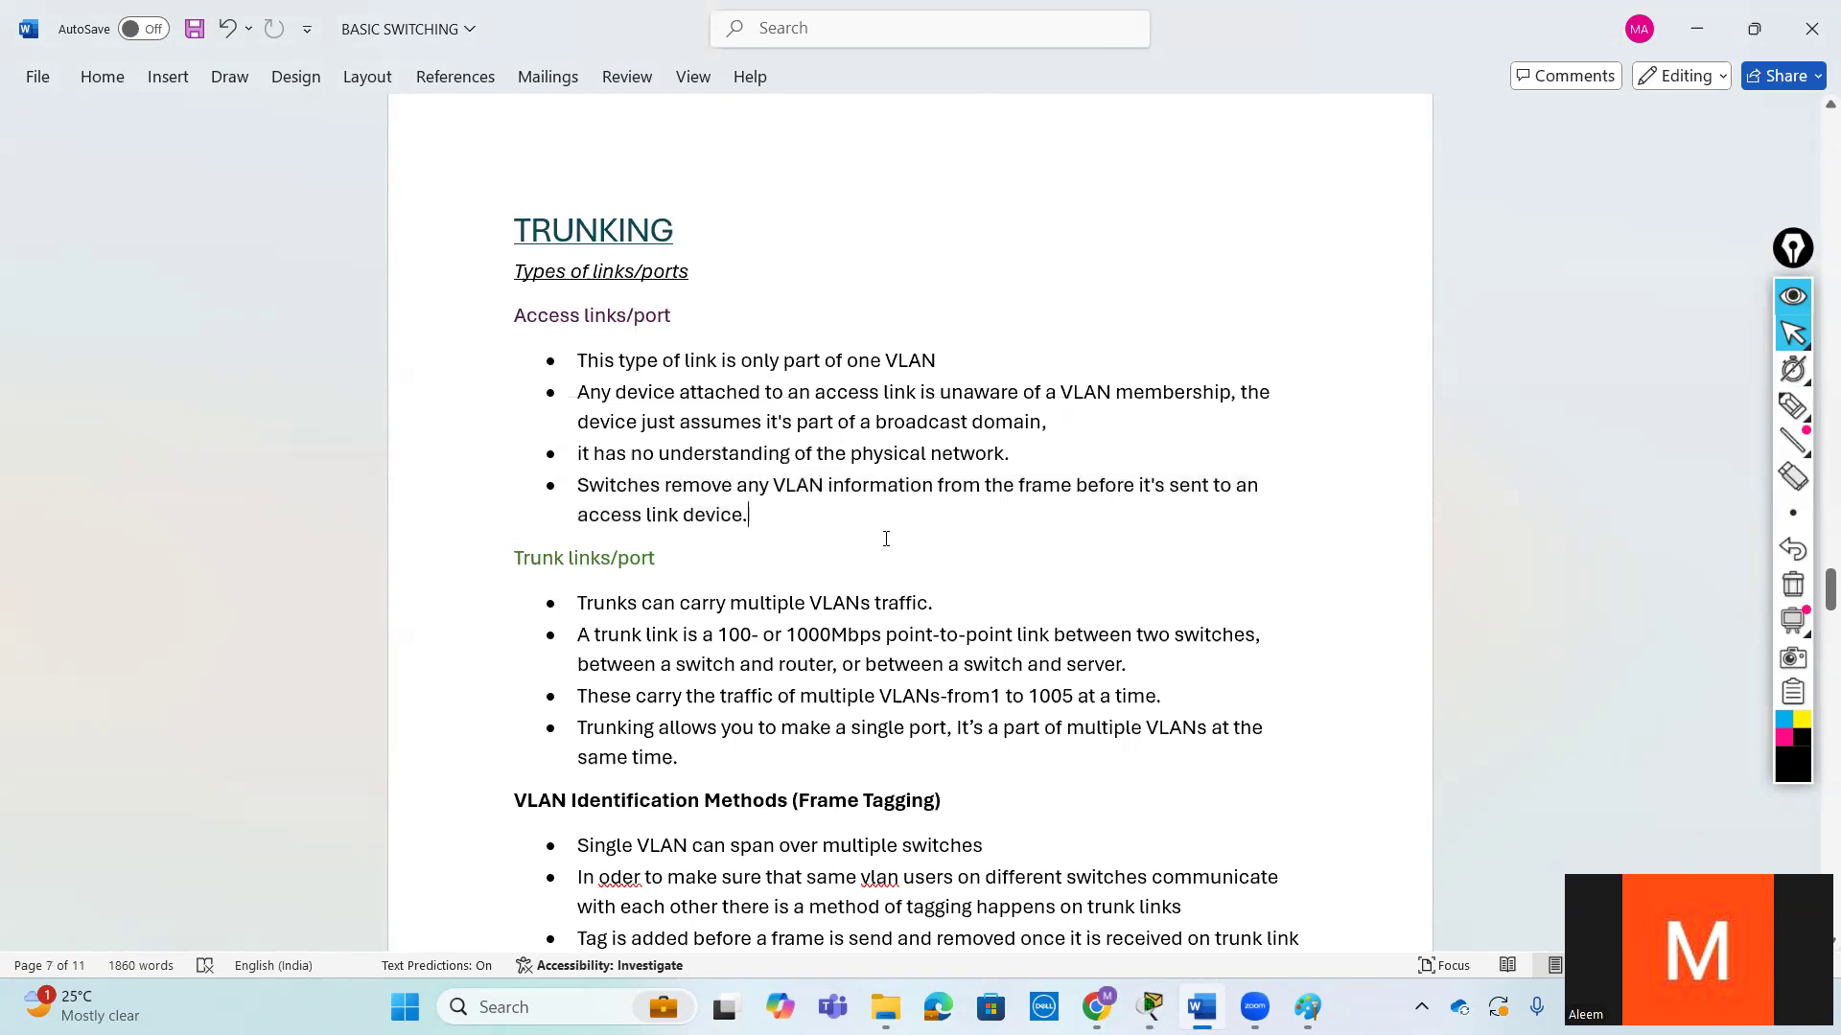
- Switch to Cisco Packet Tracer and sketch a circled VLAN 10 tag with arrows for a frame entering one switch and leaving the other
{"action": "mouse_move", "coordinate": [1150, 1007]}
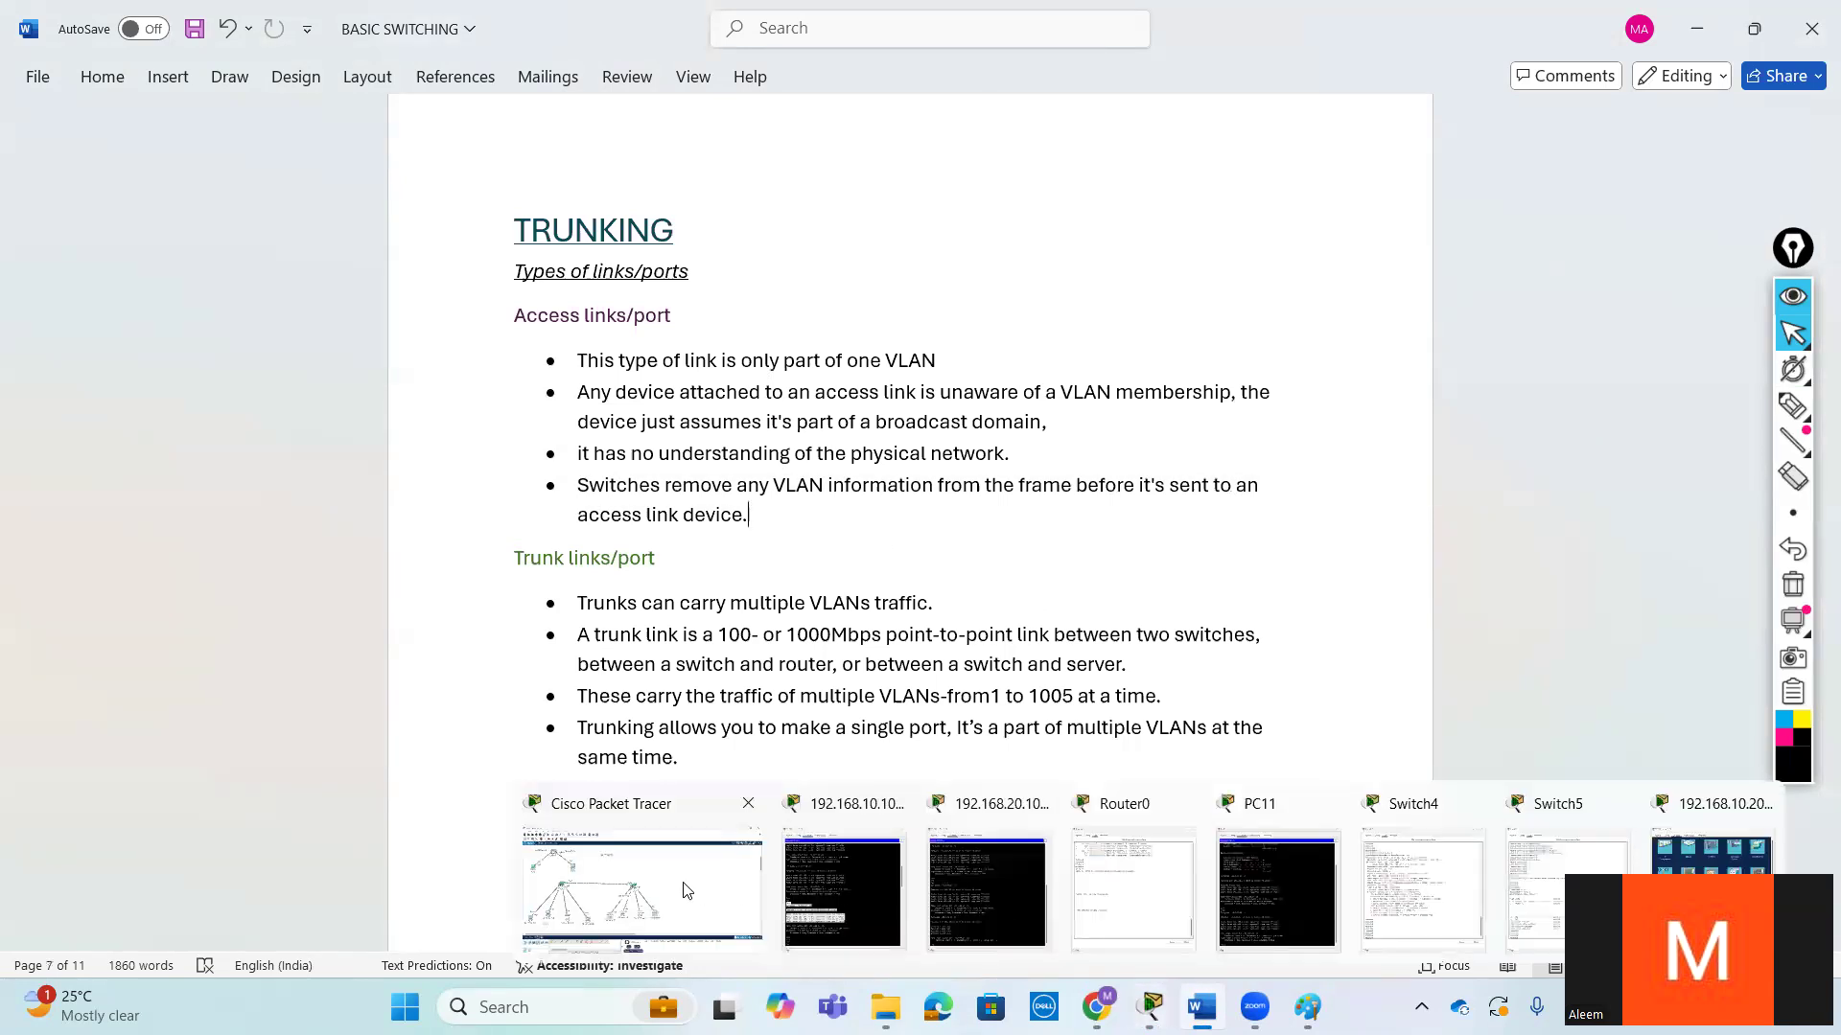
{"action": "left_click", "coordinate": [687, 890]}
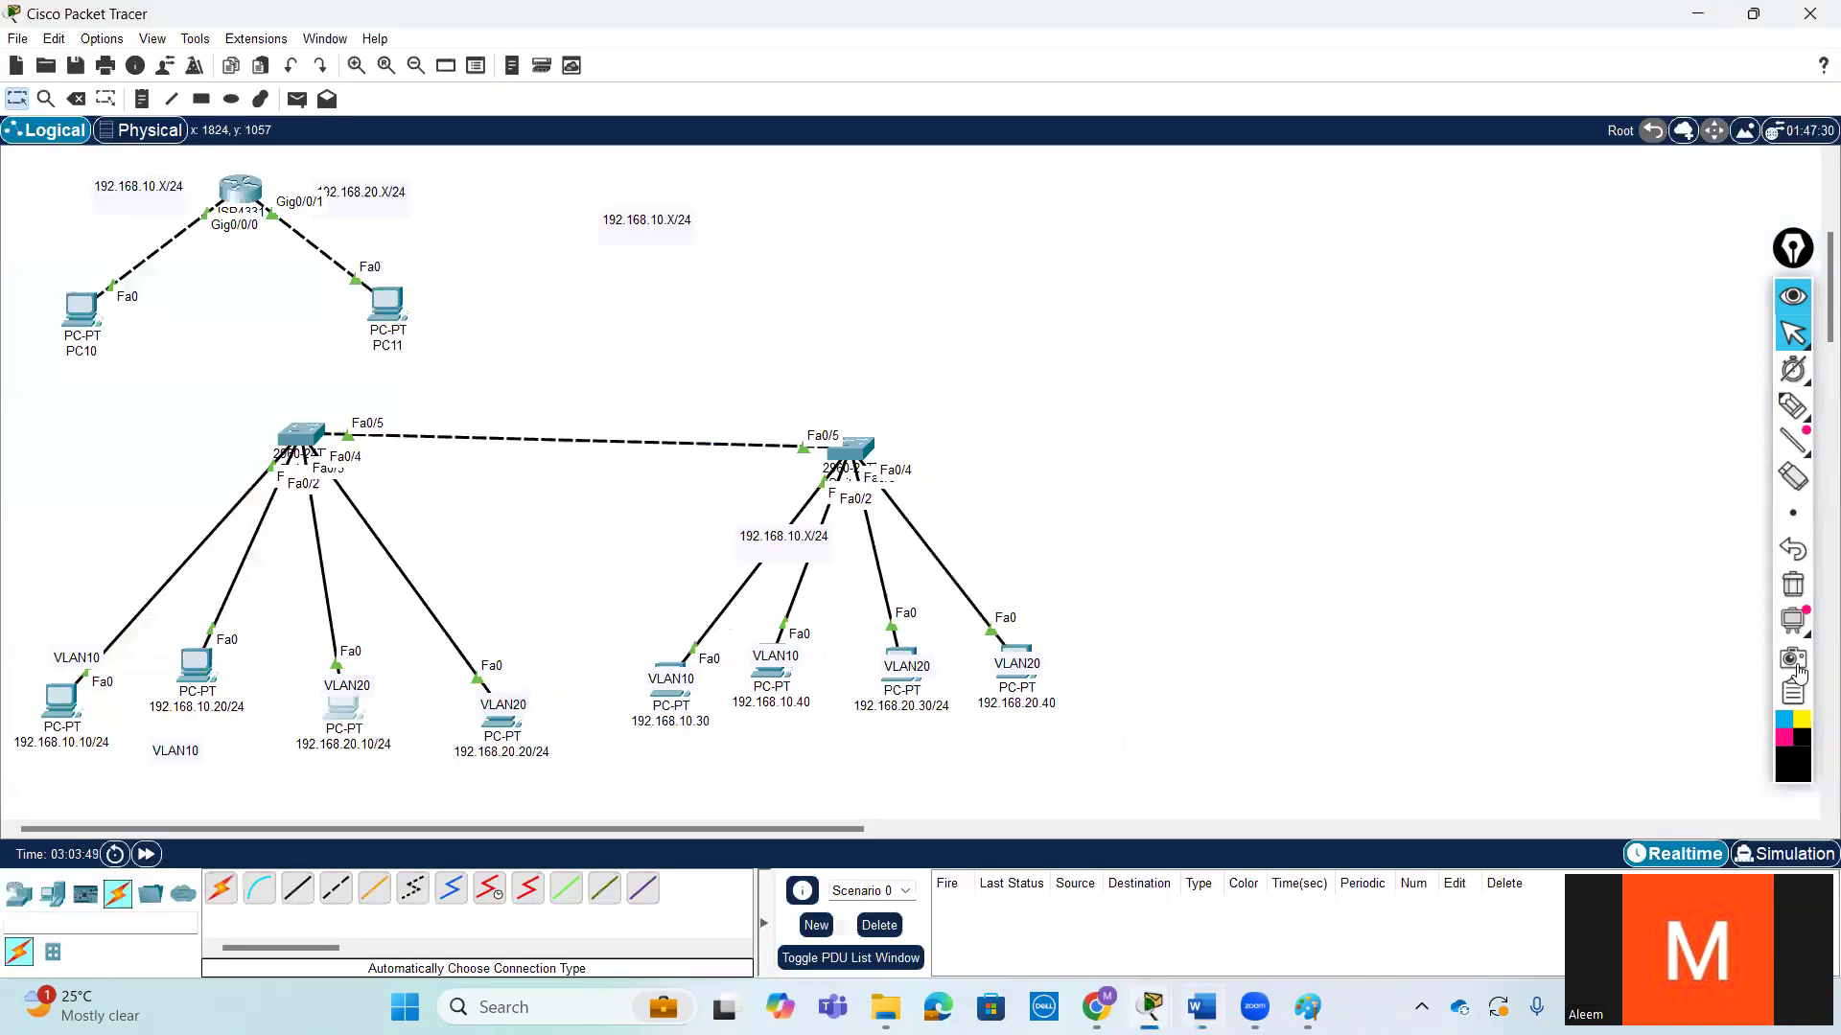
{"action": "left_click", "coordinate": [1637, 434]}
{"action": "mouse_move", "coordinate": [191, 508]}
{"action": "left_mouse_down"}
{"action": "mouse_move", "coordinate": [250, 459]}
{"action": "mouse_move", "coordinate": [245, 478]}
{"action": "mouse_move", "coordinate": [233, 424]}
{"action": "mouse_move", "coordinate": [256, 391]}
{"action": "mouse_move", "coordinate": [317, 370]}
{"action": "mouse_move", "coordinate": [171, 384]}
{"action": "mouse_move", "coordinate": [209, 451]}
{"action": "left_mouse_up"}
{"action": "left_click_drag", "start_coordinate": [328, 381], "coordinate": [321, 335]}
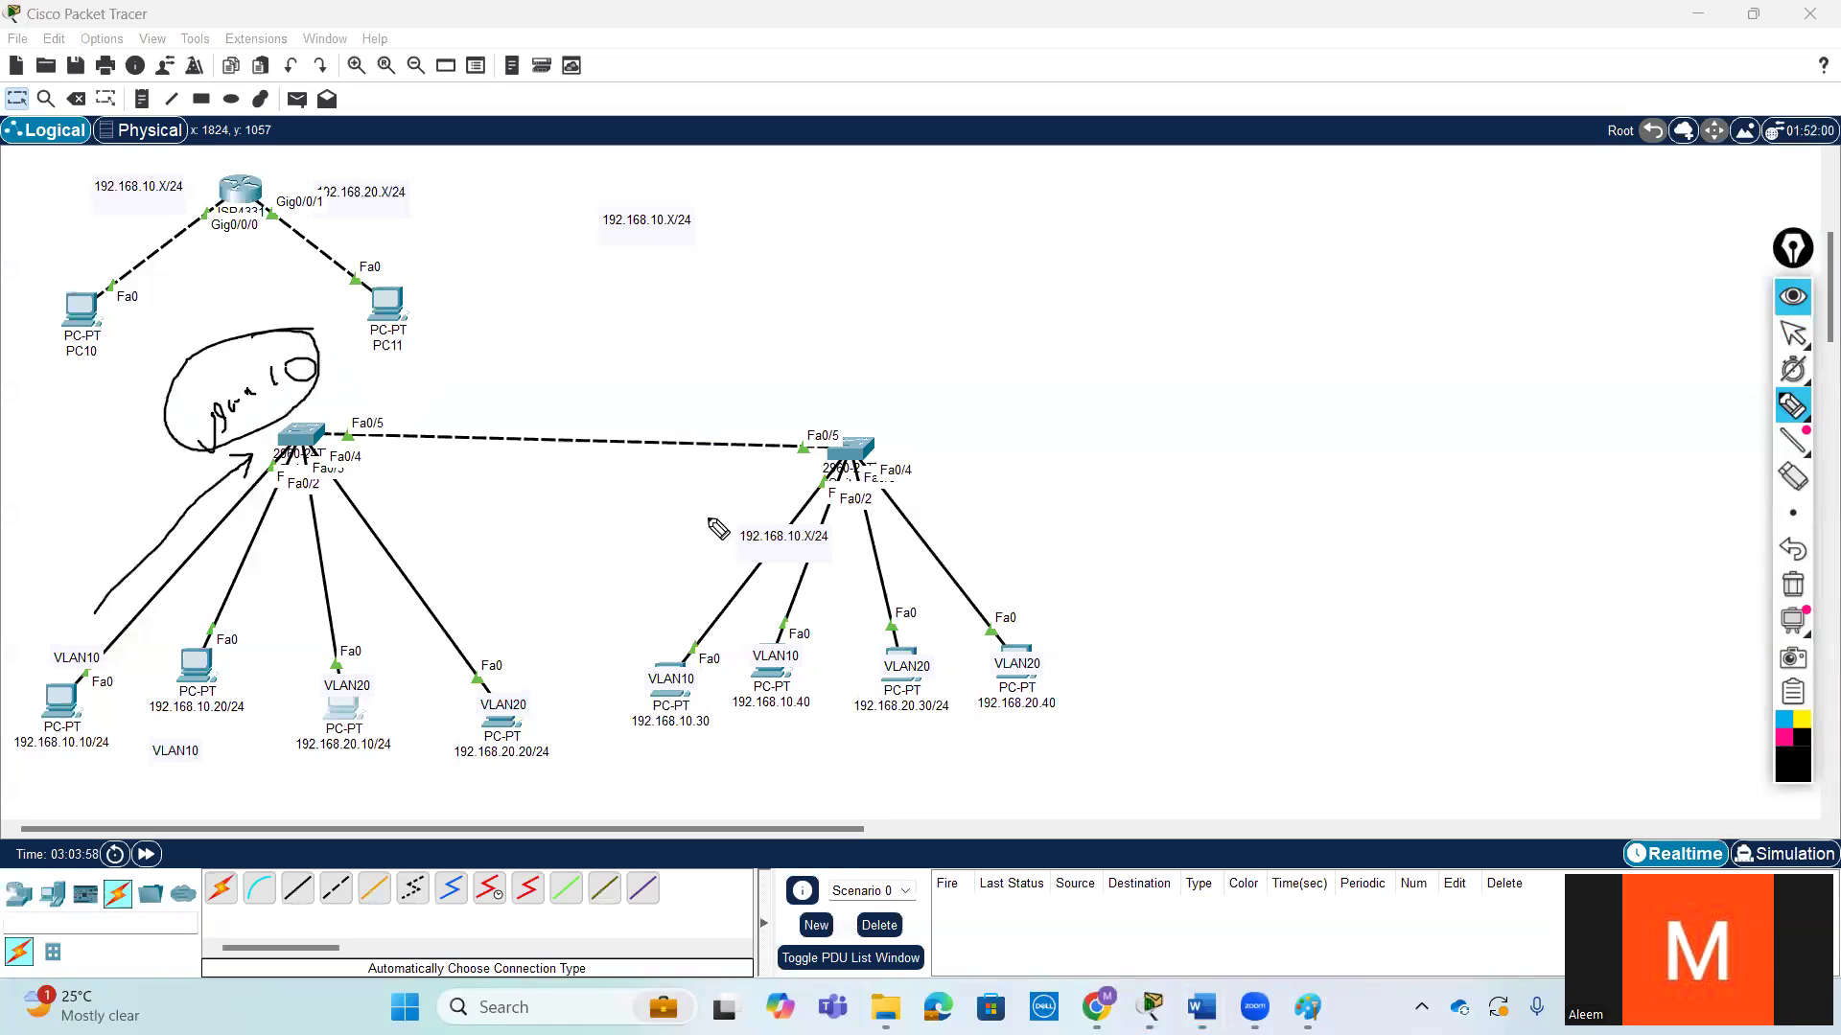
{"action": "mouse_move", "coordinate": [612, 408]}
{"action": "left_mouse_down"}
{"action": "mouse_move", "coordinate": [681, 616]}
{"action": "mouse_move", "coordinate": [616, 636]}
{"action": "mouse_move", "coordinate": [673, 611]}
{"action": "left_mouse_up"}
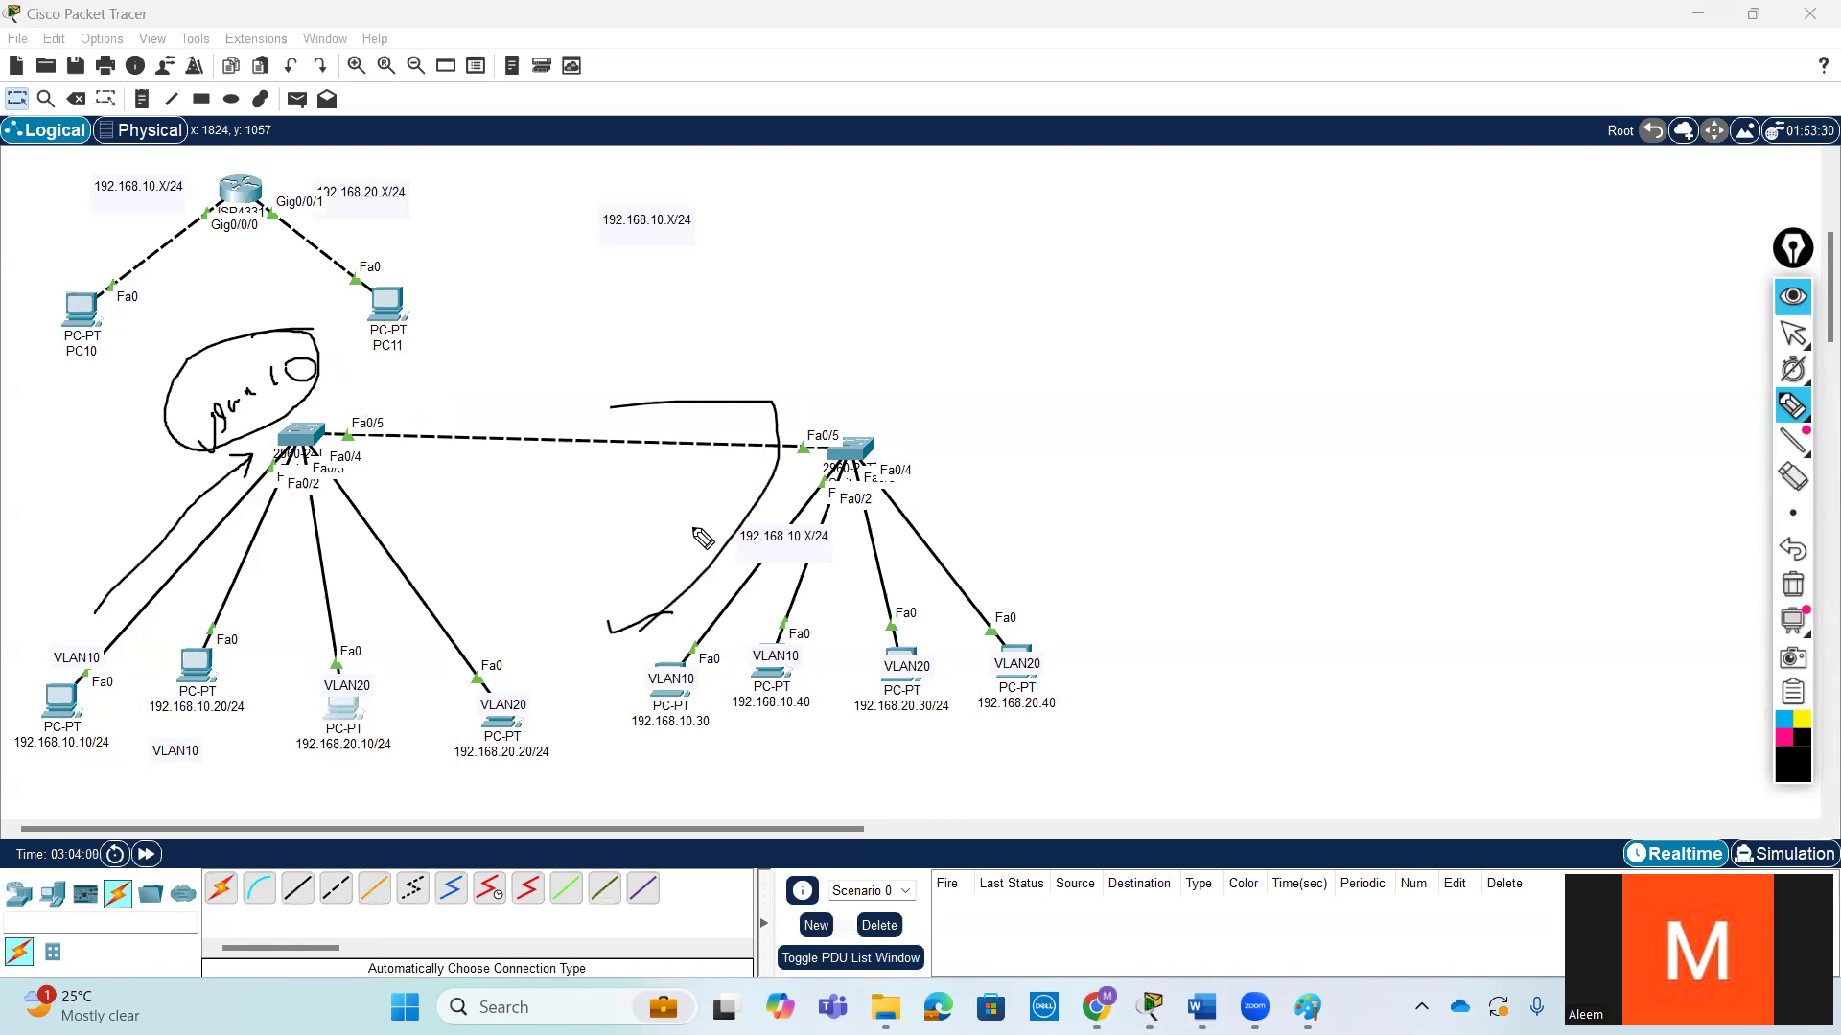
- Undo all the pen annotations on the two-switch topology and return to the normal pointer
{"action": "key", "text": "ctrl+z"}
{"action": "key", "text": "ctrl+z"}
{"action": "key", "text": "ctrl+z"}
{"action": "key", "text": "ctrl+z"}
{"action": "key", "text": "ctrl+z"}
{"action": "key", "text": "ctrl+z"}
{"action": "key", "text": "ctrl+z"}
{"action": "key", "text": "ctrl+z"}
{"action": "key", "text": "ctrl+z"}
{"action": "key", "text": "ctrl+z"}
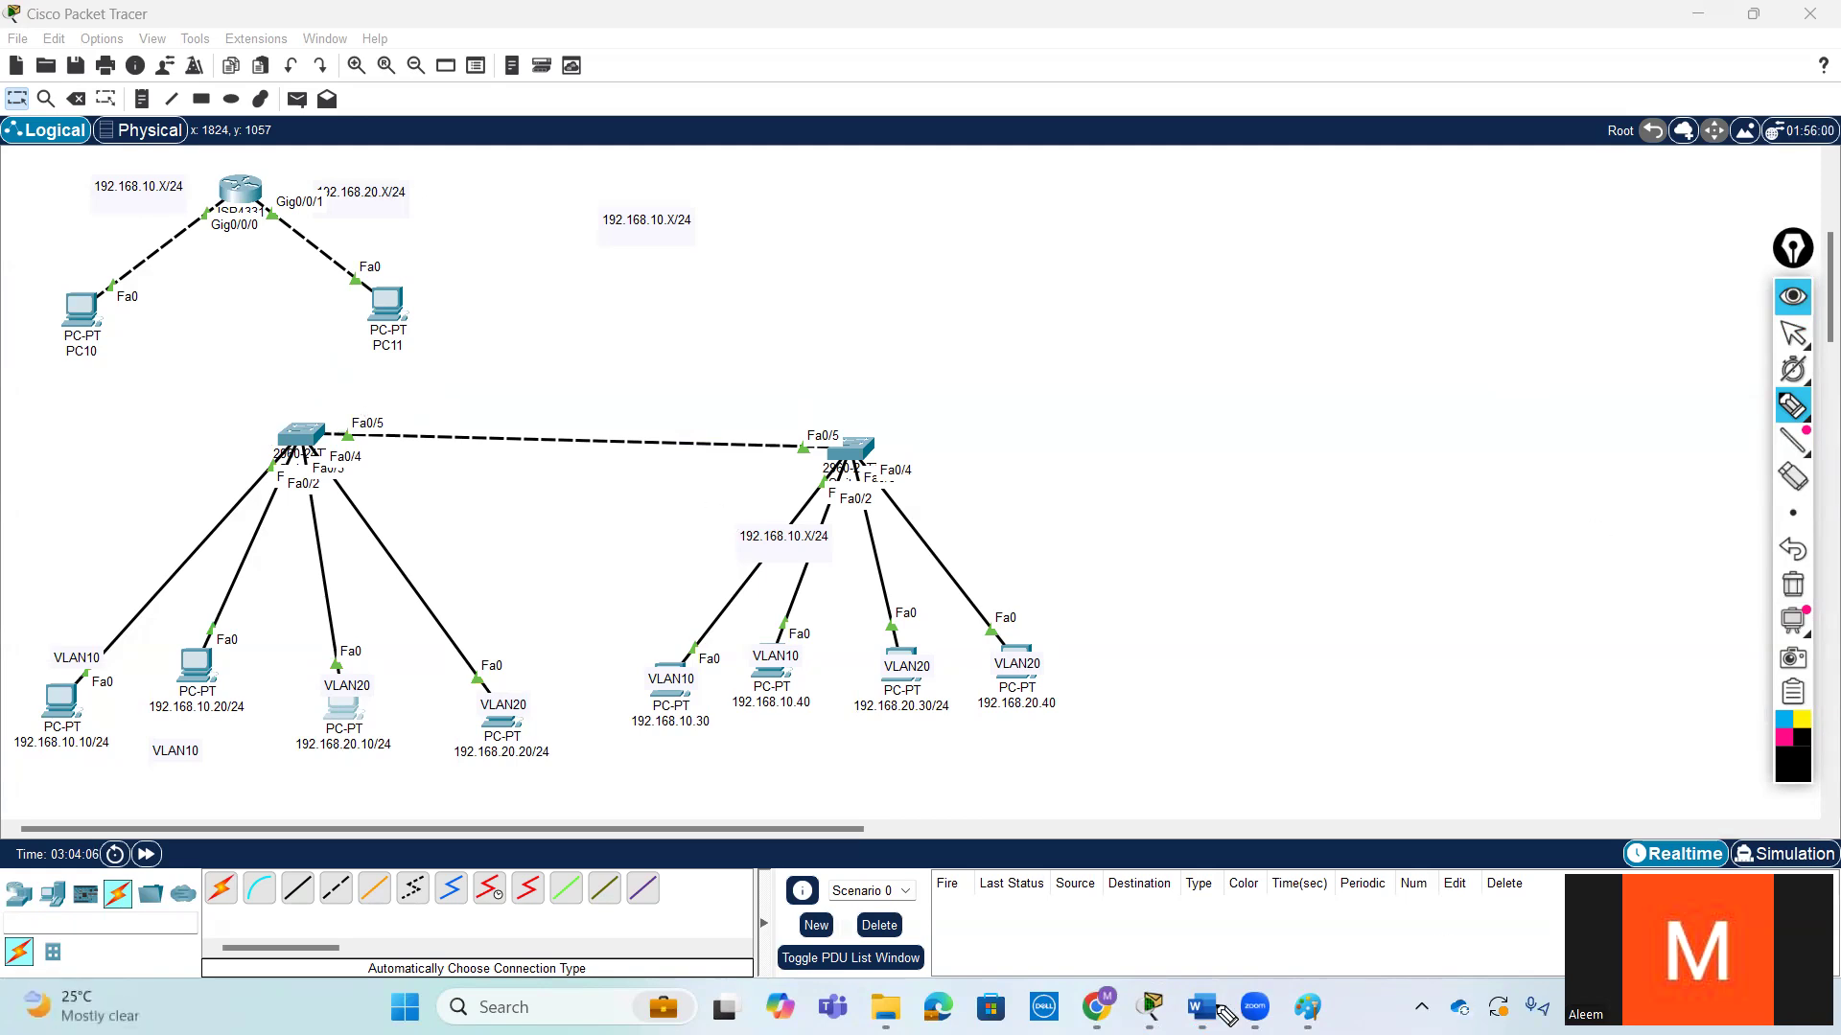
{"action": "left_click", "coordinate": [1795, 343]}
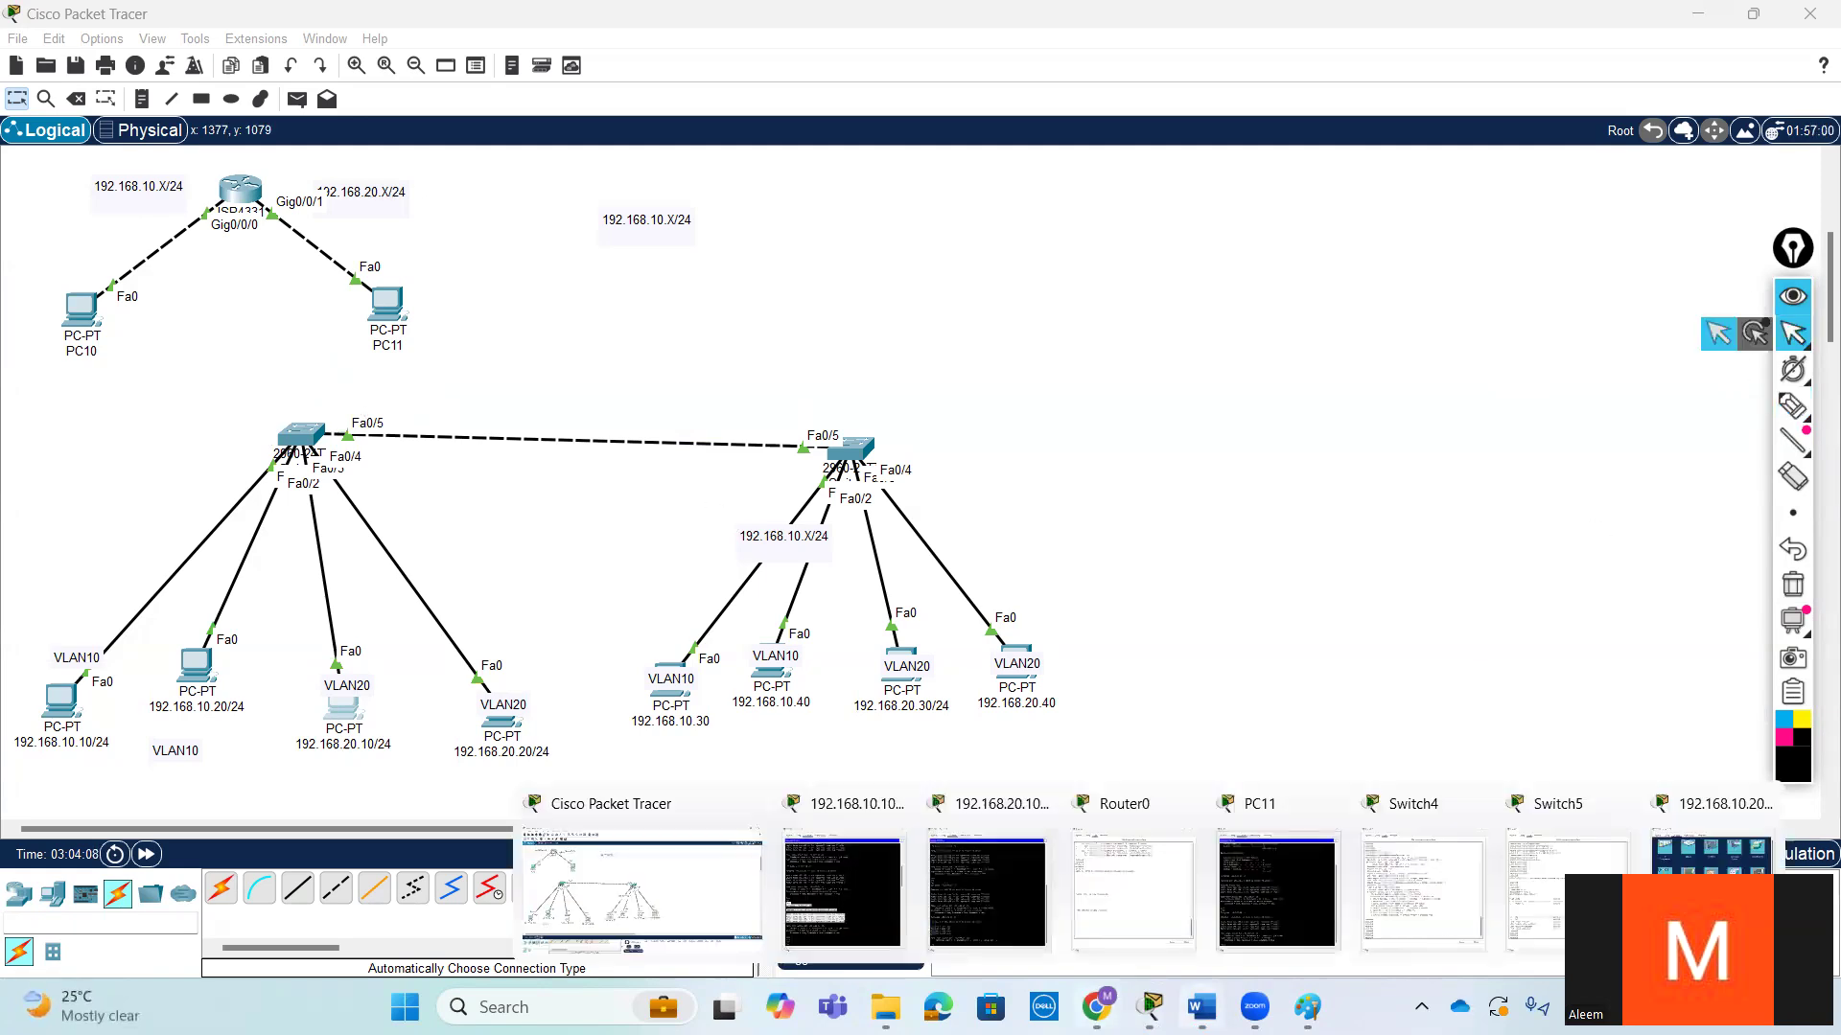
- Switch back to the BASIC SWITCHING document in Word and review the access link note on VLAN membership
{"action": "left_click", "coordinate": [1198, 884]}
{"action": "scroll", "coordinate": [768, 703], "scroll_direction": "down", "scroll_amount": 2}
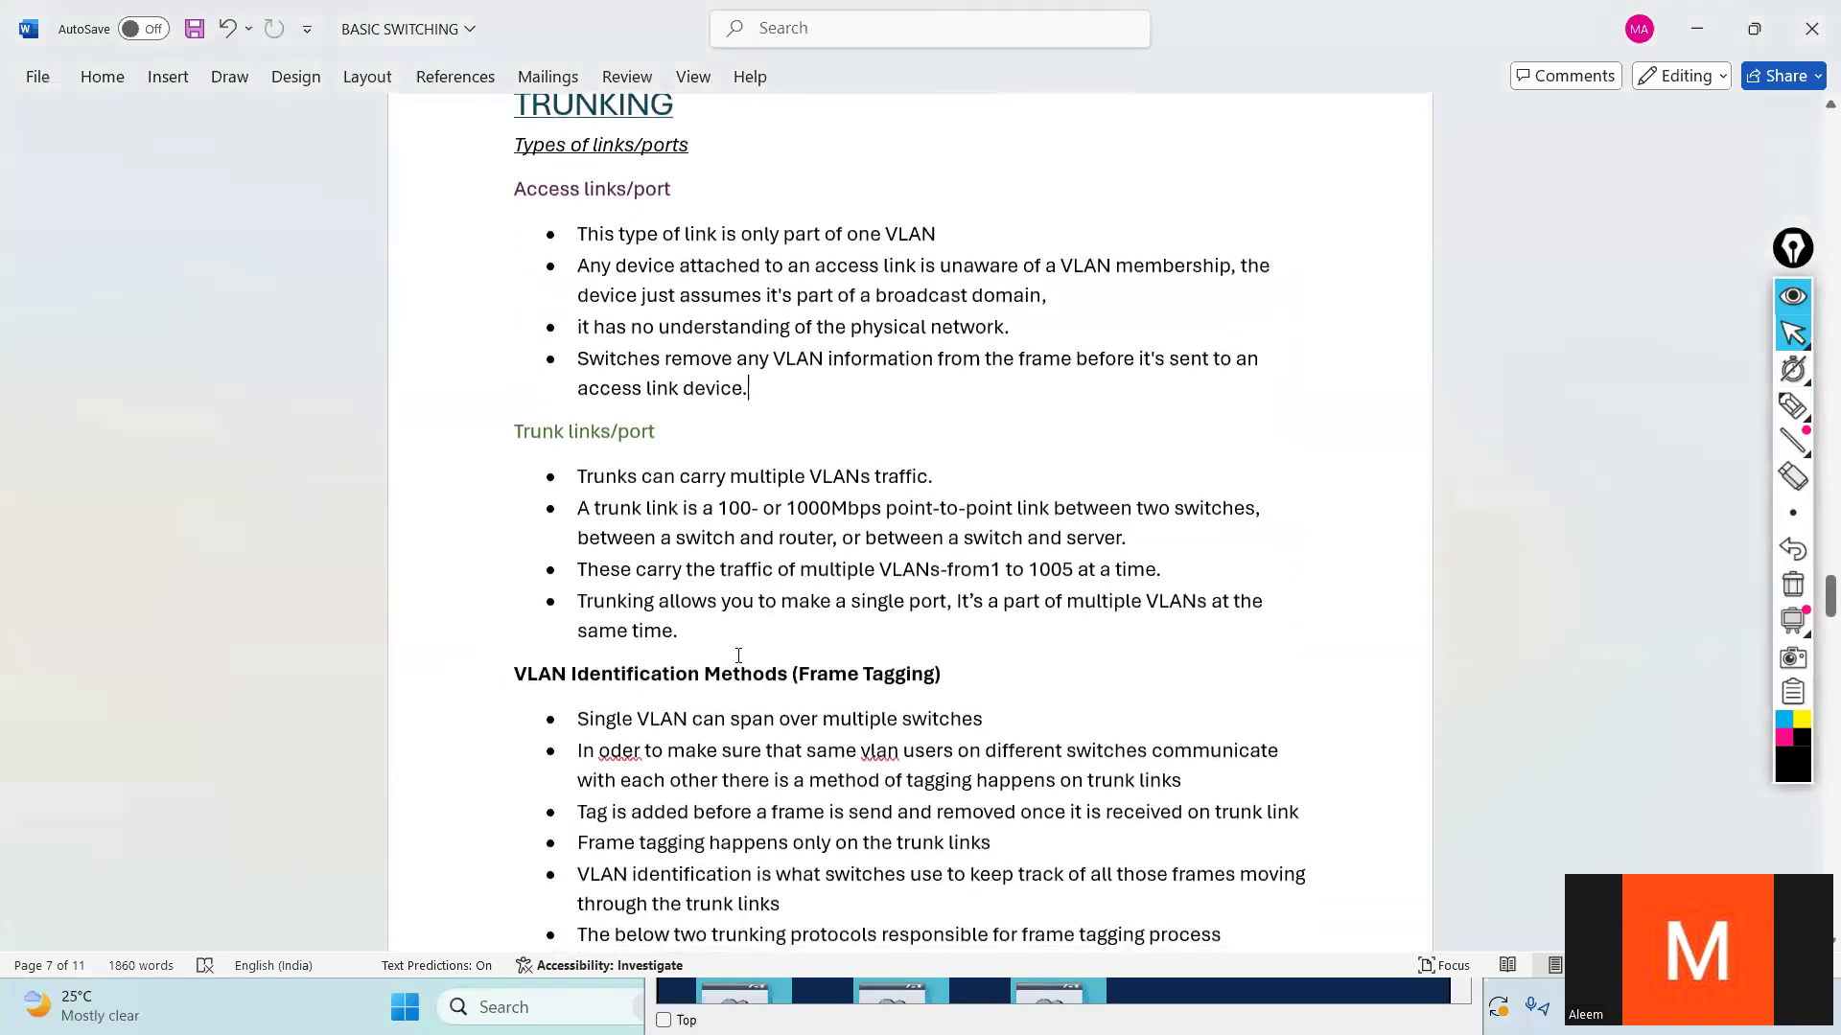
{"action": "scroll", "coordinate": [739, 653], "scroll_direction": "up", "scroll_amount": 1}
{"action": "left_click_drag", "start_coordinate": [770, 445], "coordinate": [923, 292]}
{"action": "left_click", "coordinate": [808, 422]}
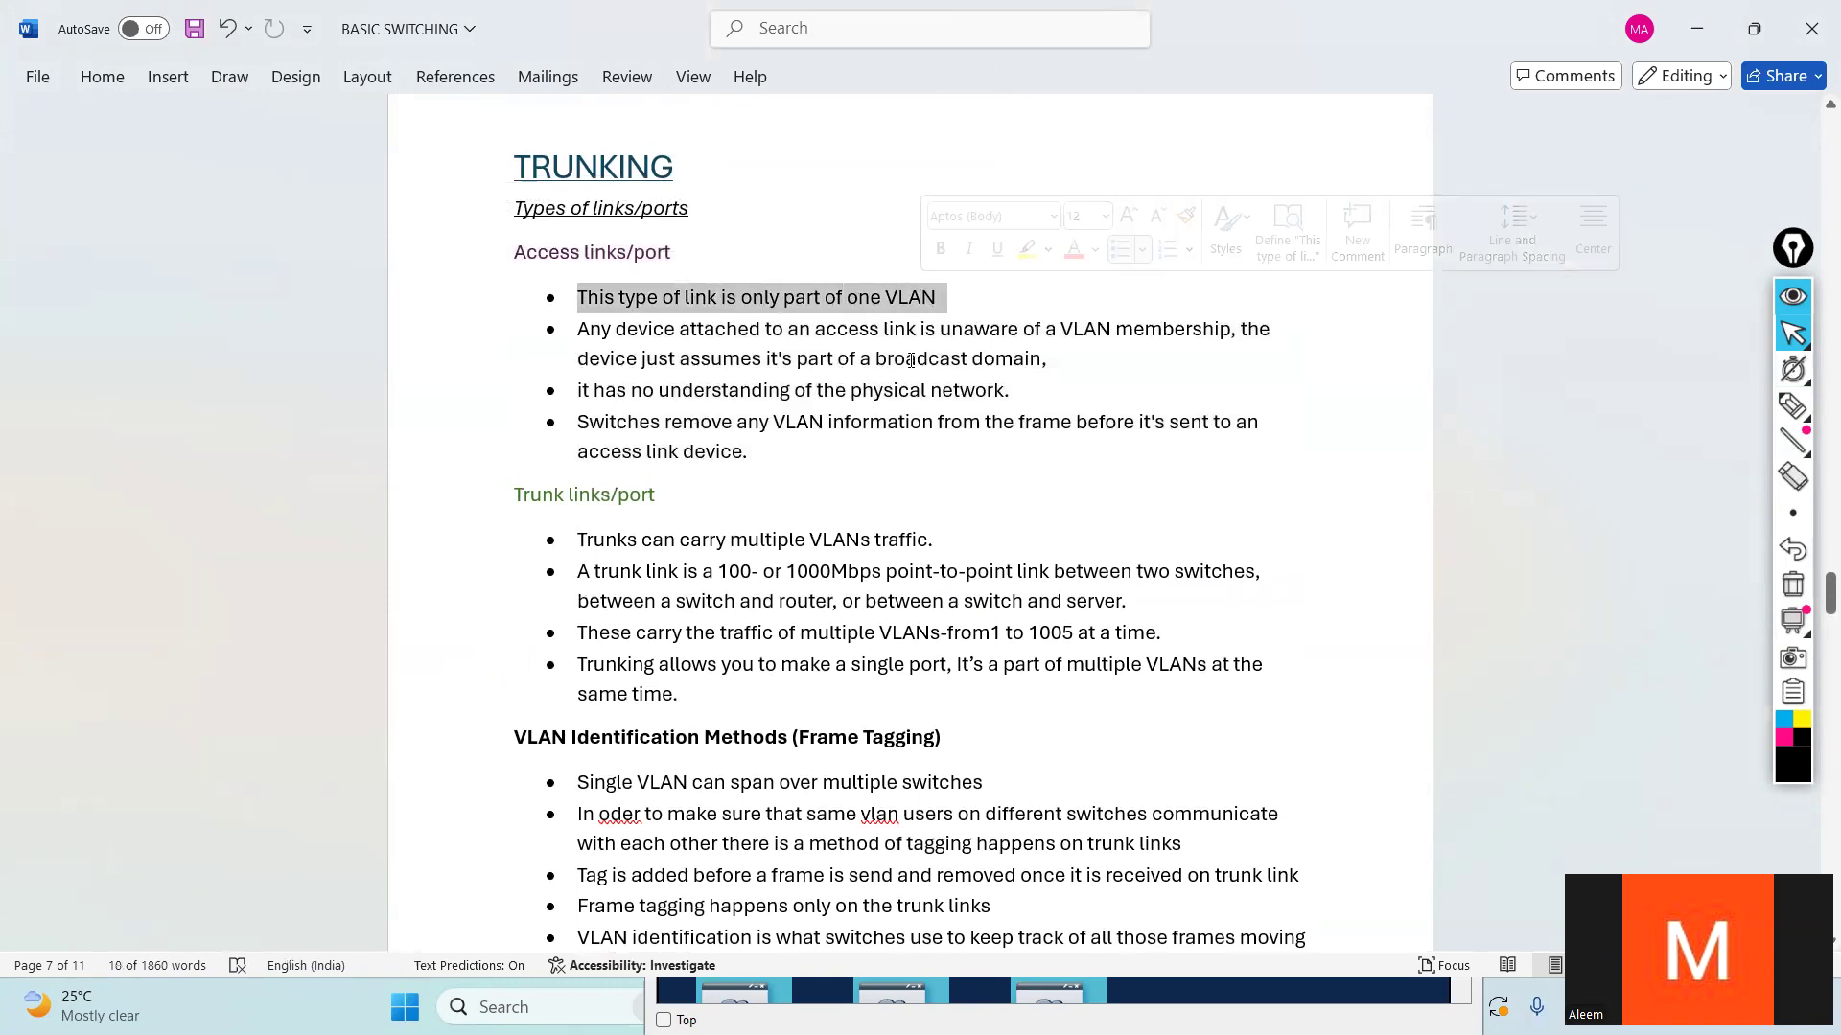
{"action": "left_click_drag", "start_coordinate": [741, 298], "coordinate": [925, 298]}
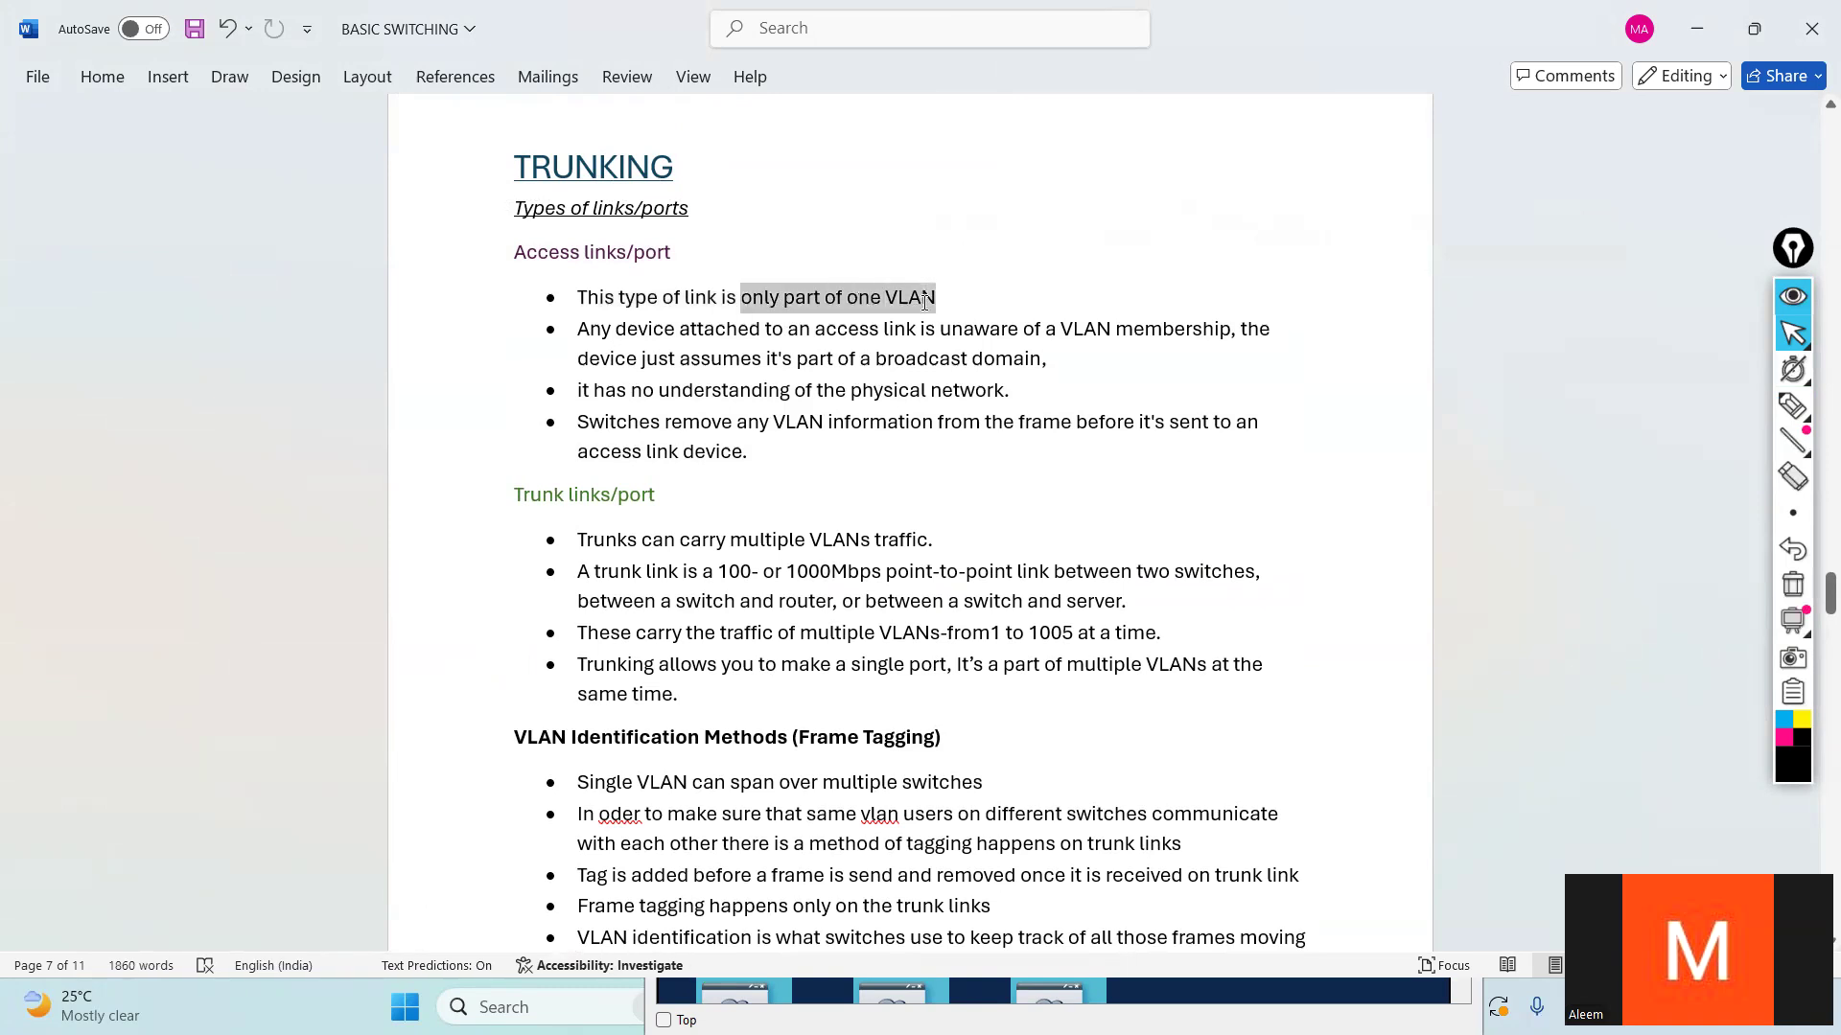
{"action": "left_click", "coordinate": [903, 486]}
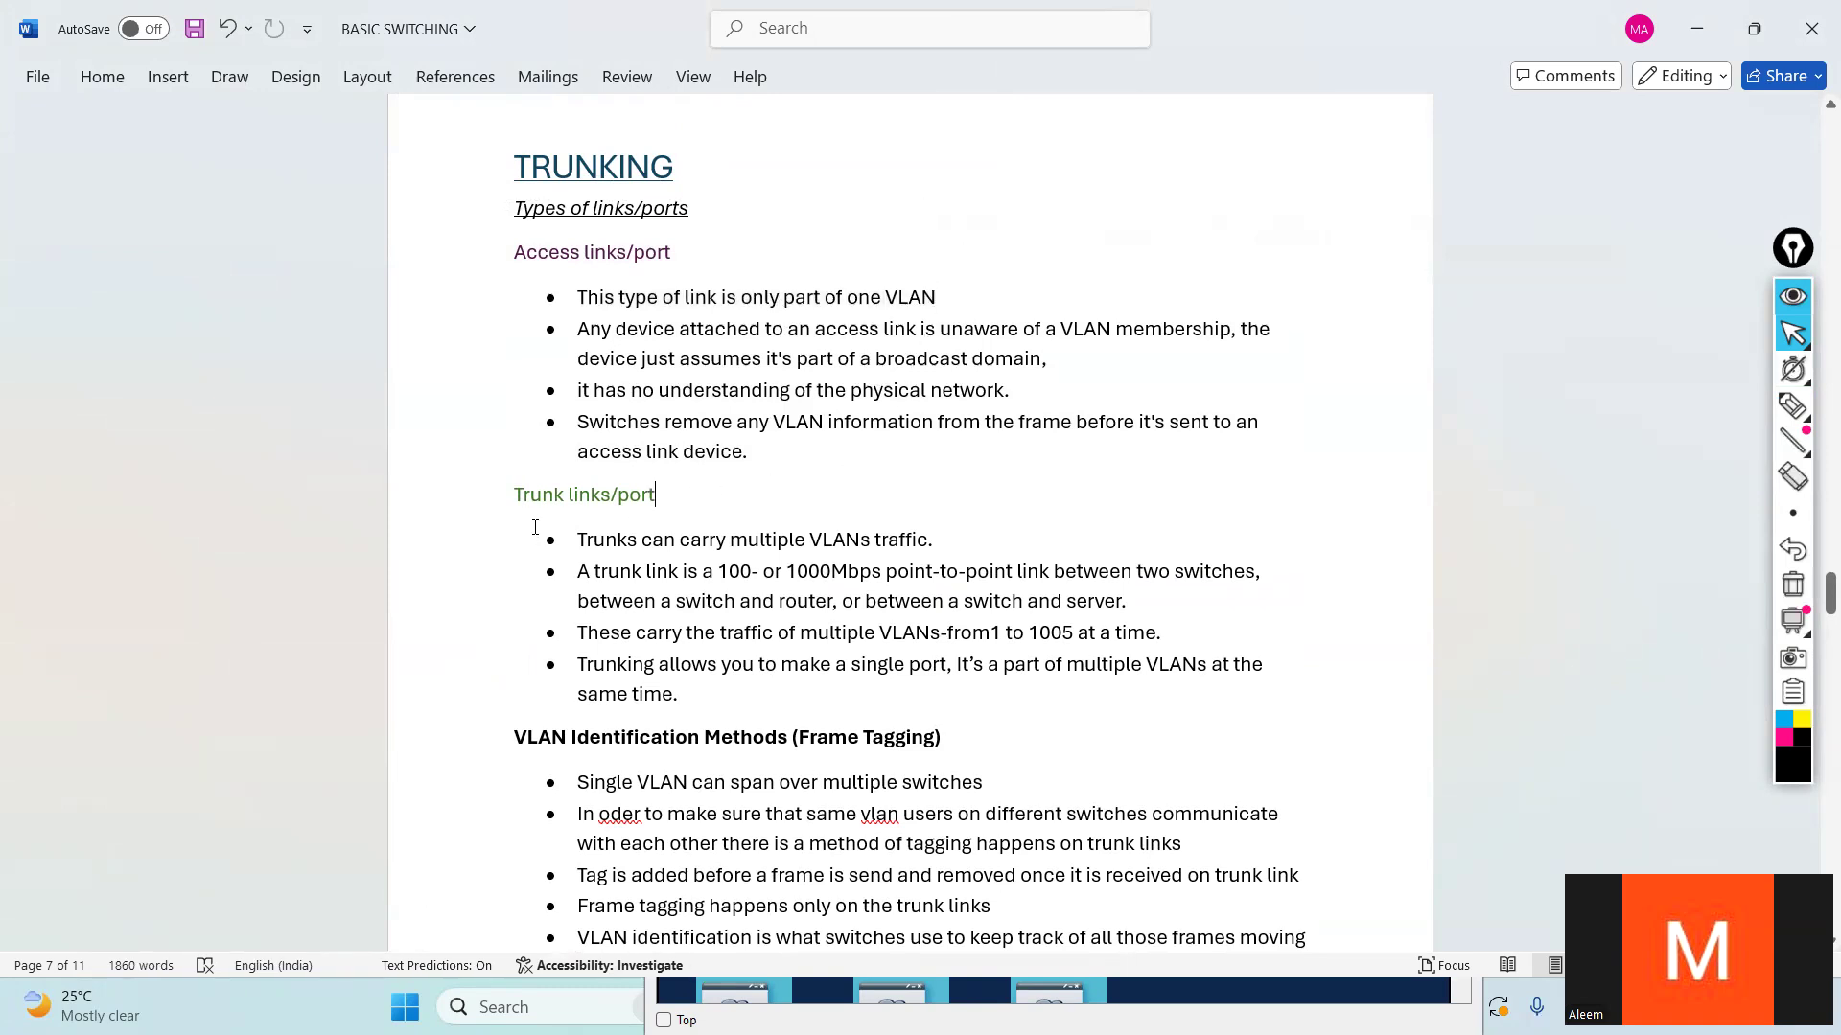
- Compare the Trunk links/port note on carrying VLAN traffic with the access link note on VLAN membership
{"action": "left_click_drag", "start_coordinate": [502, 493], "coordinate": [659, 495]}
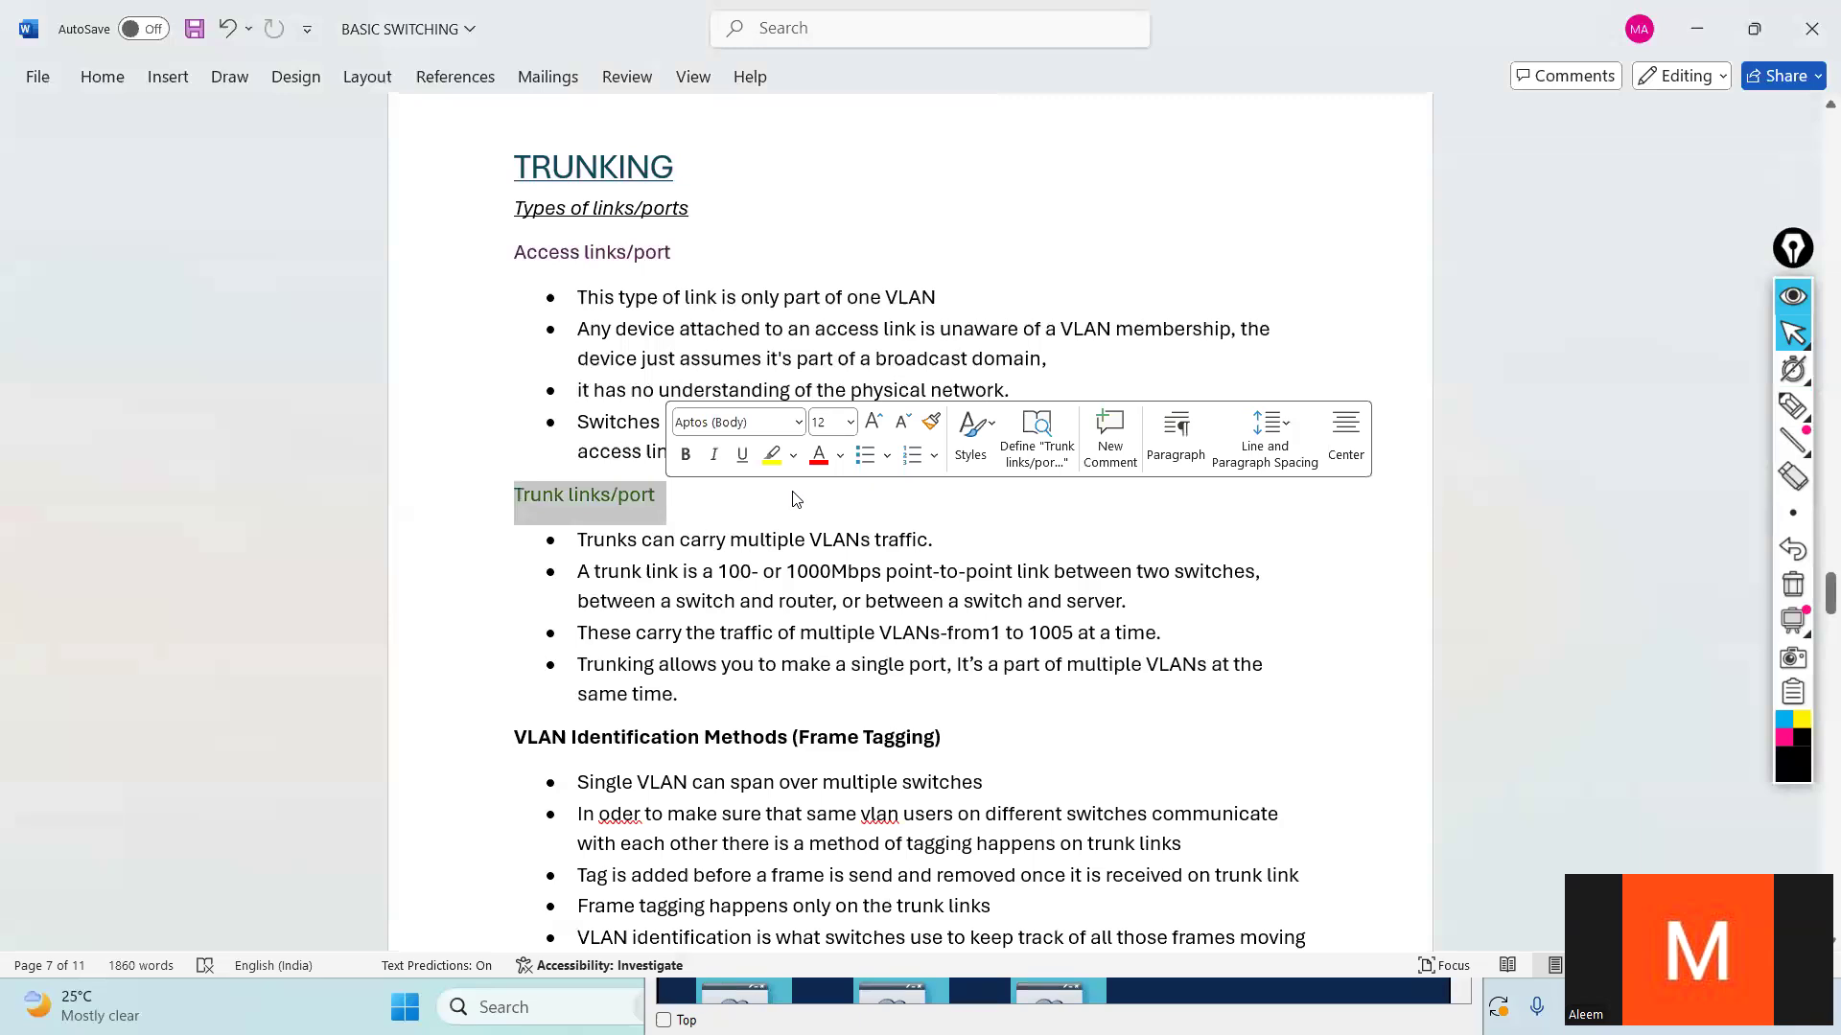
{"action": "left_click", "coordinate": [760, 542]}
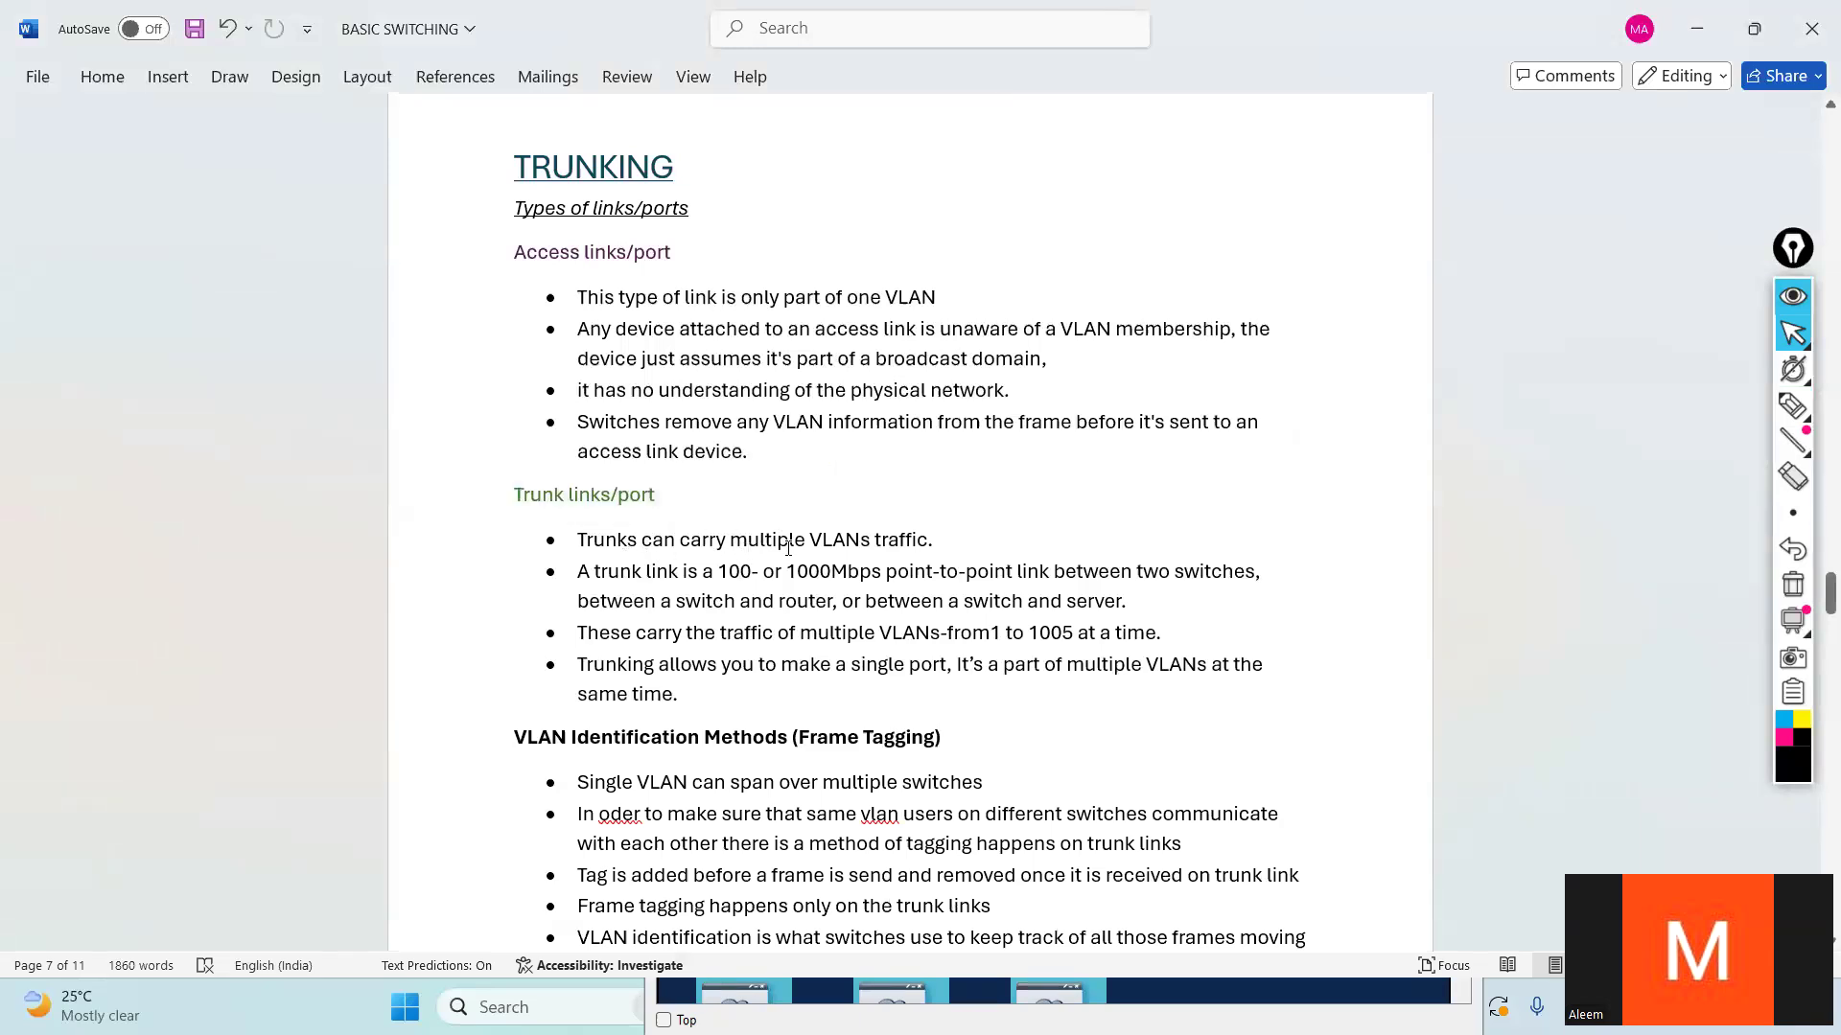
{"action": "left_click_drag", "start_coordinate": [951, 540], "coordinate": [575, 540]}
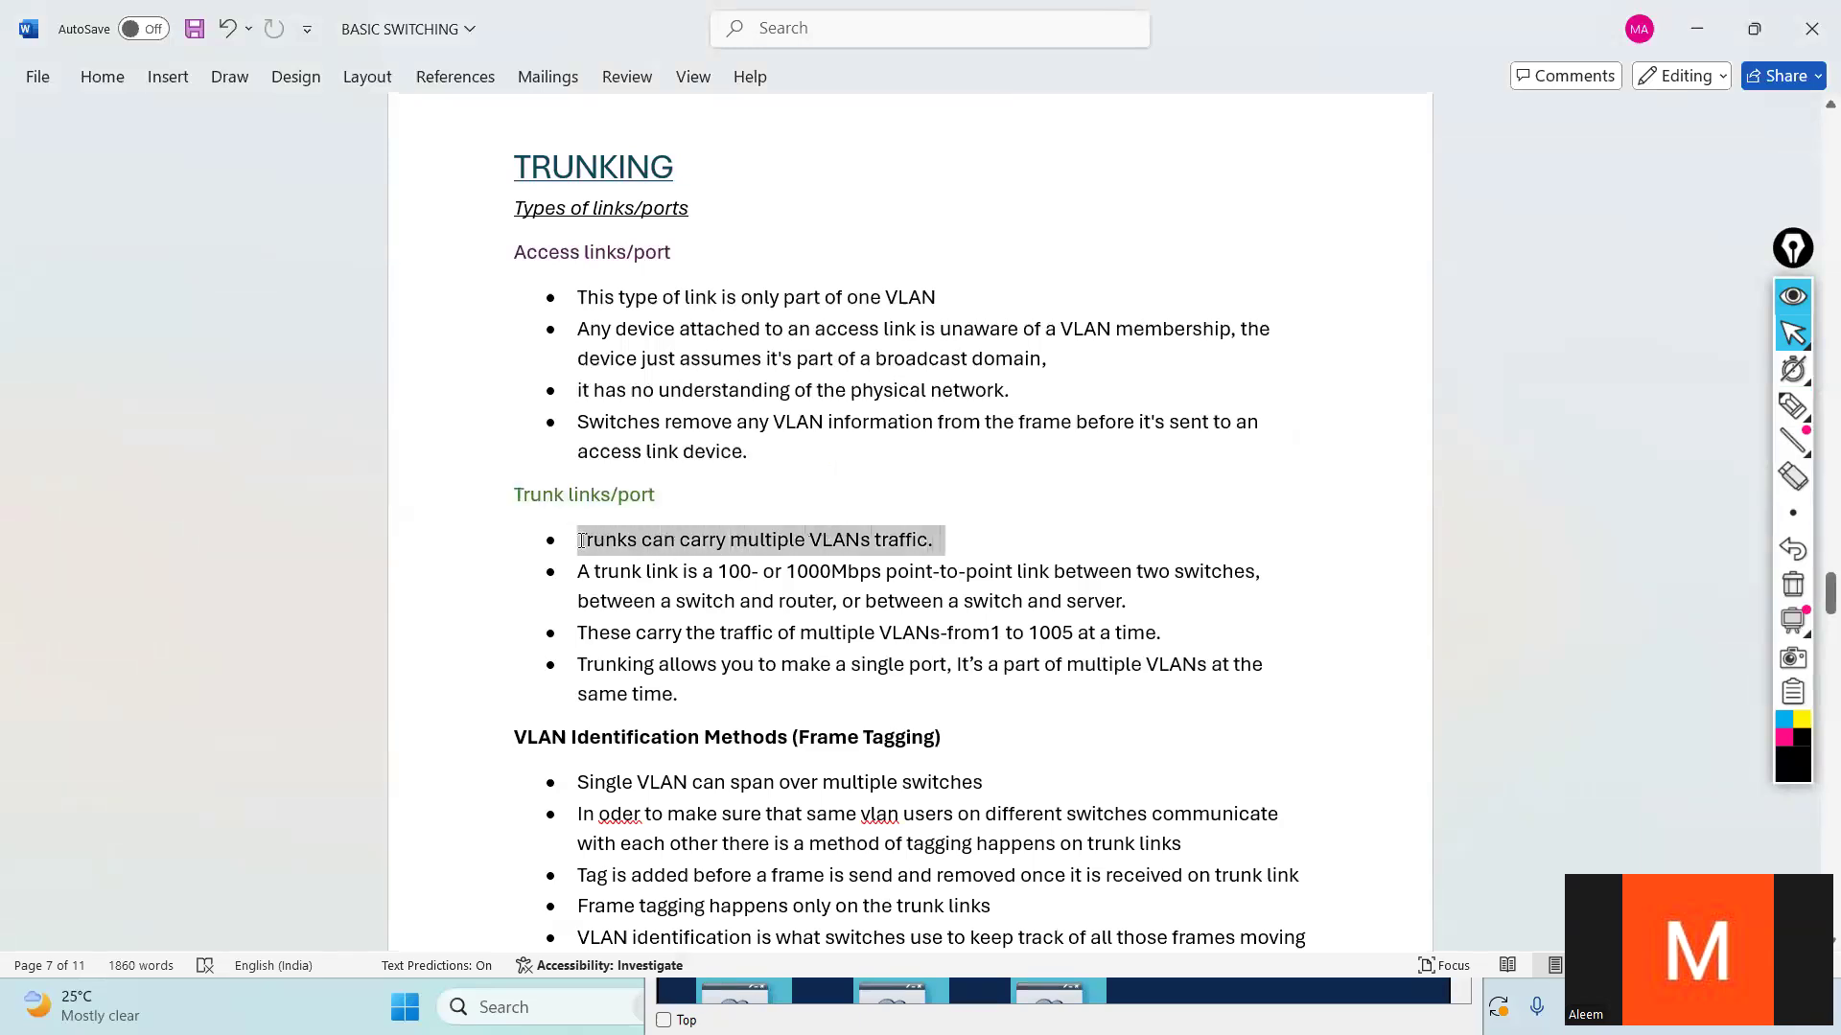
{"action": "left_click", "coordinate": [994, 571]}
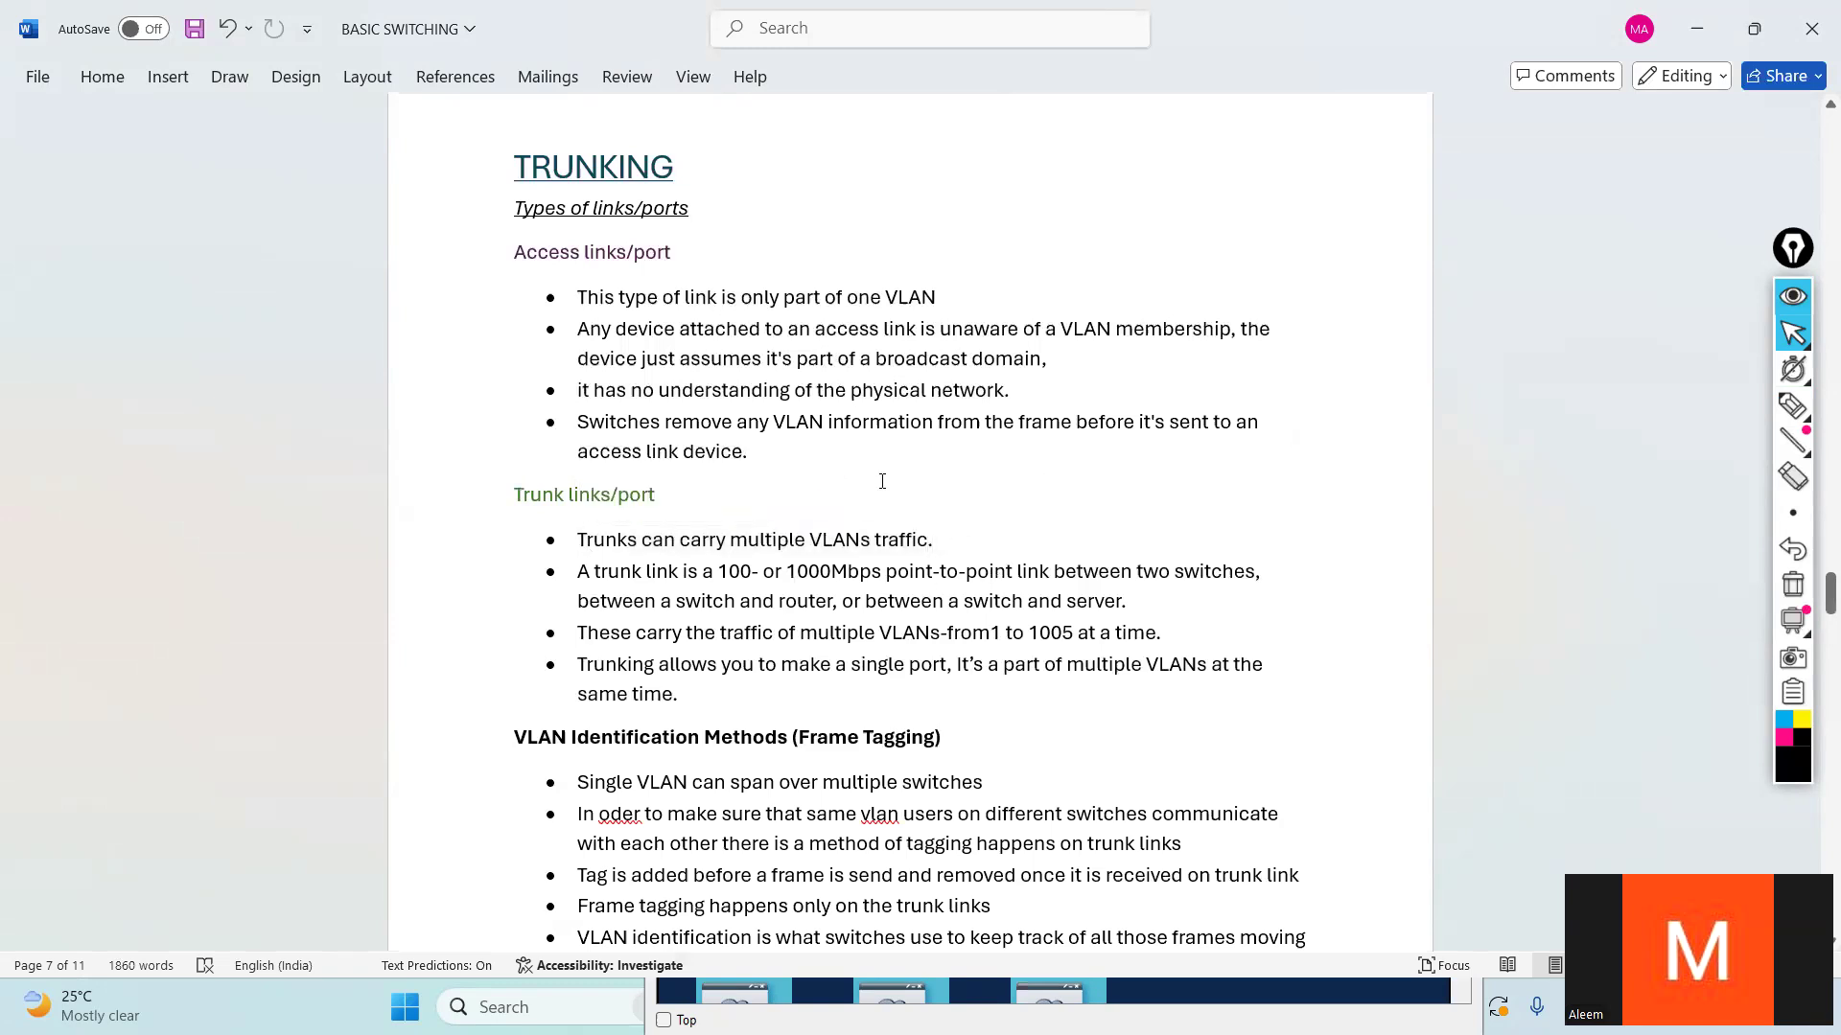
{"action": "left_click_drag", "start_coordinate": [813, 540], "coordinate": [873, 540]}
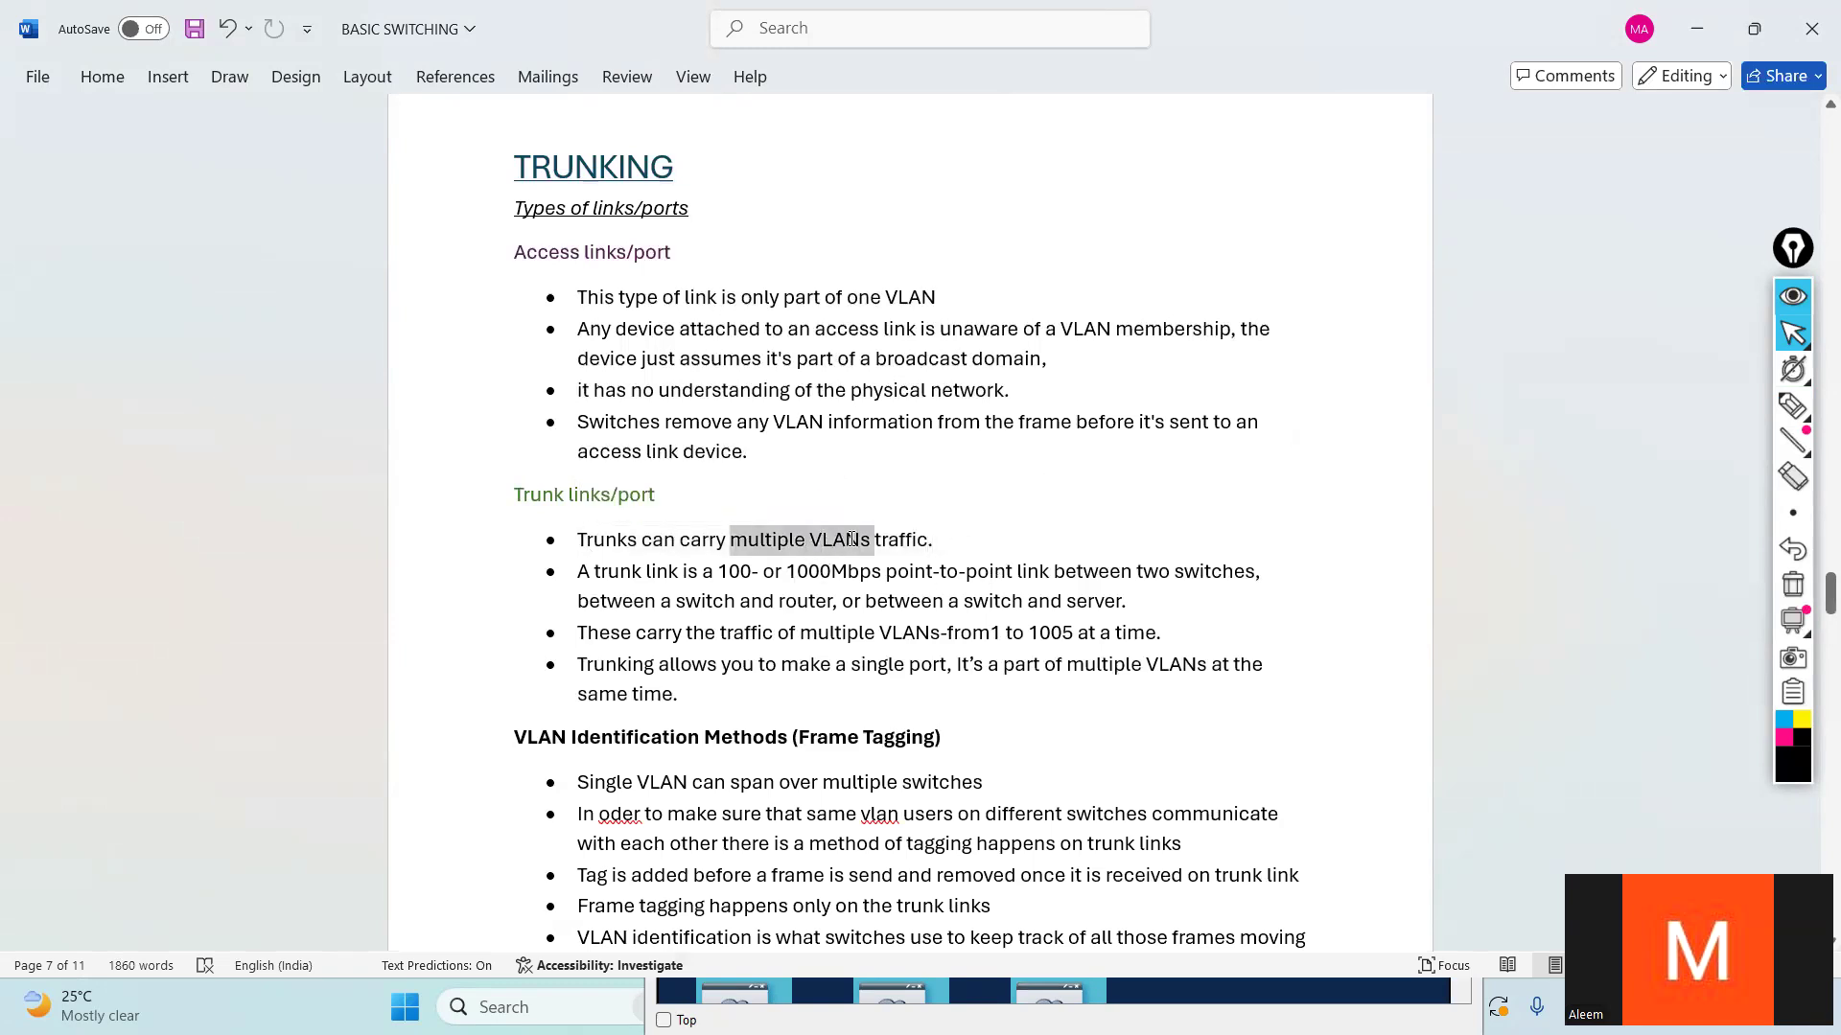
{"action": "left_click", "coordinate": [854, 591]}
{"action": "left_click_drag", "start_coordinate": [755, 299], "coordinate": [810, 299]}
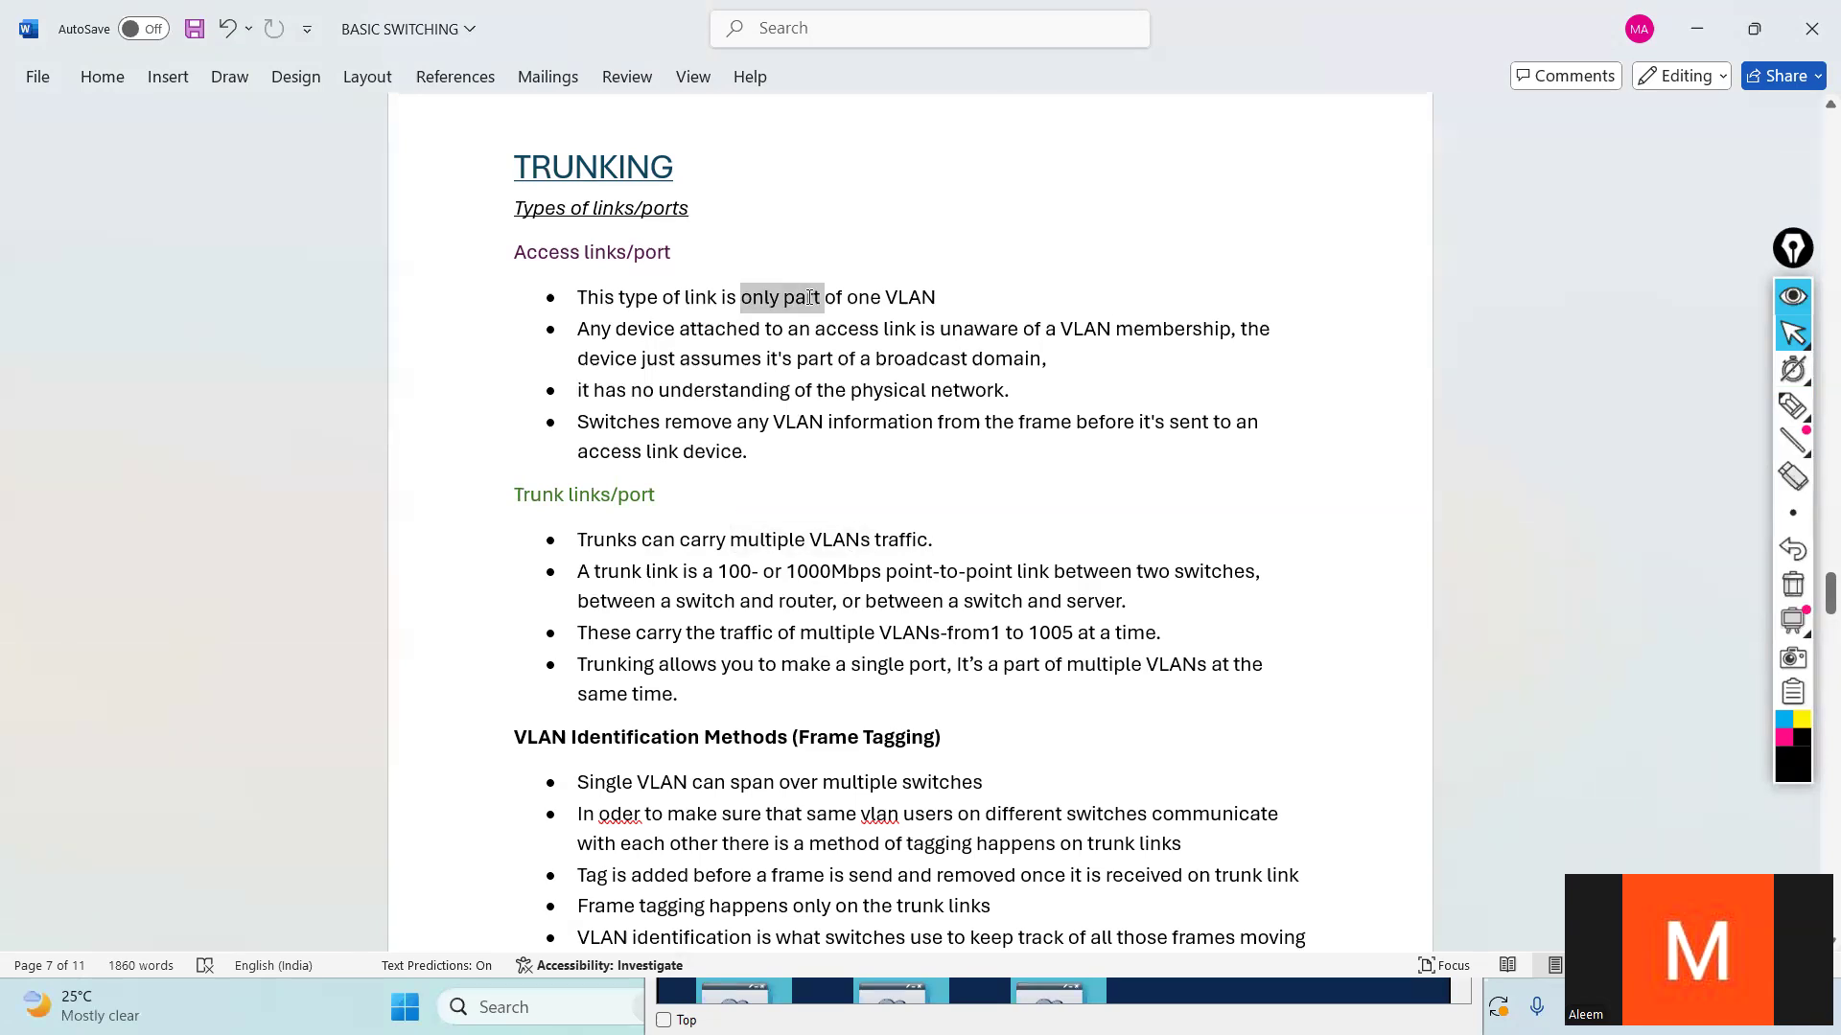
{"action": "left_click", "coordinate": [772, 540]}
- Examine the trunk link note on link speed and the device pairs a trunk connects: switches, switch and router, switch and server
{"action": "scroll", "coordinate": [773, 539], "scroll_direction": "down", "scroll_amount": 1}
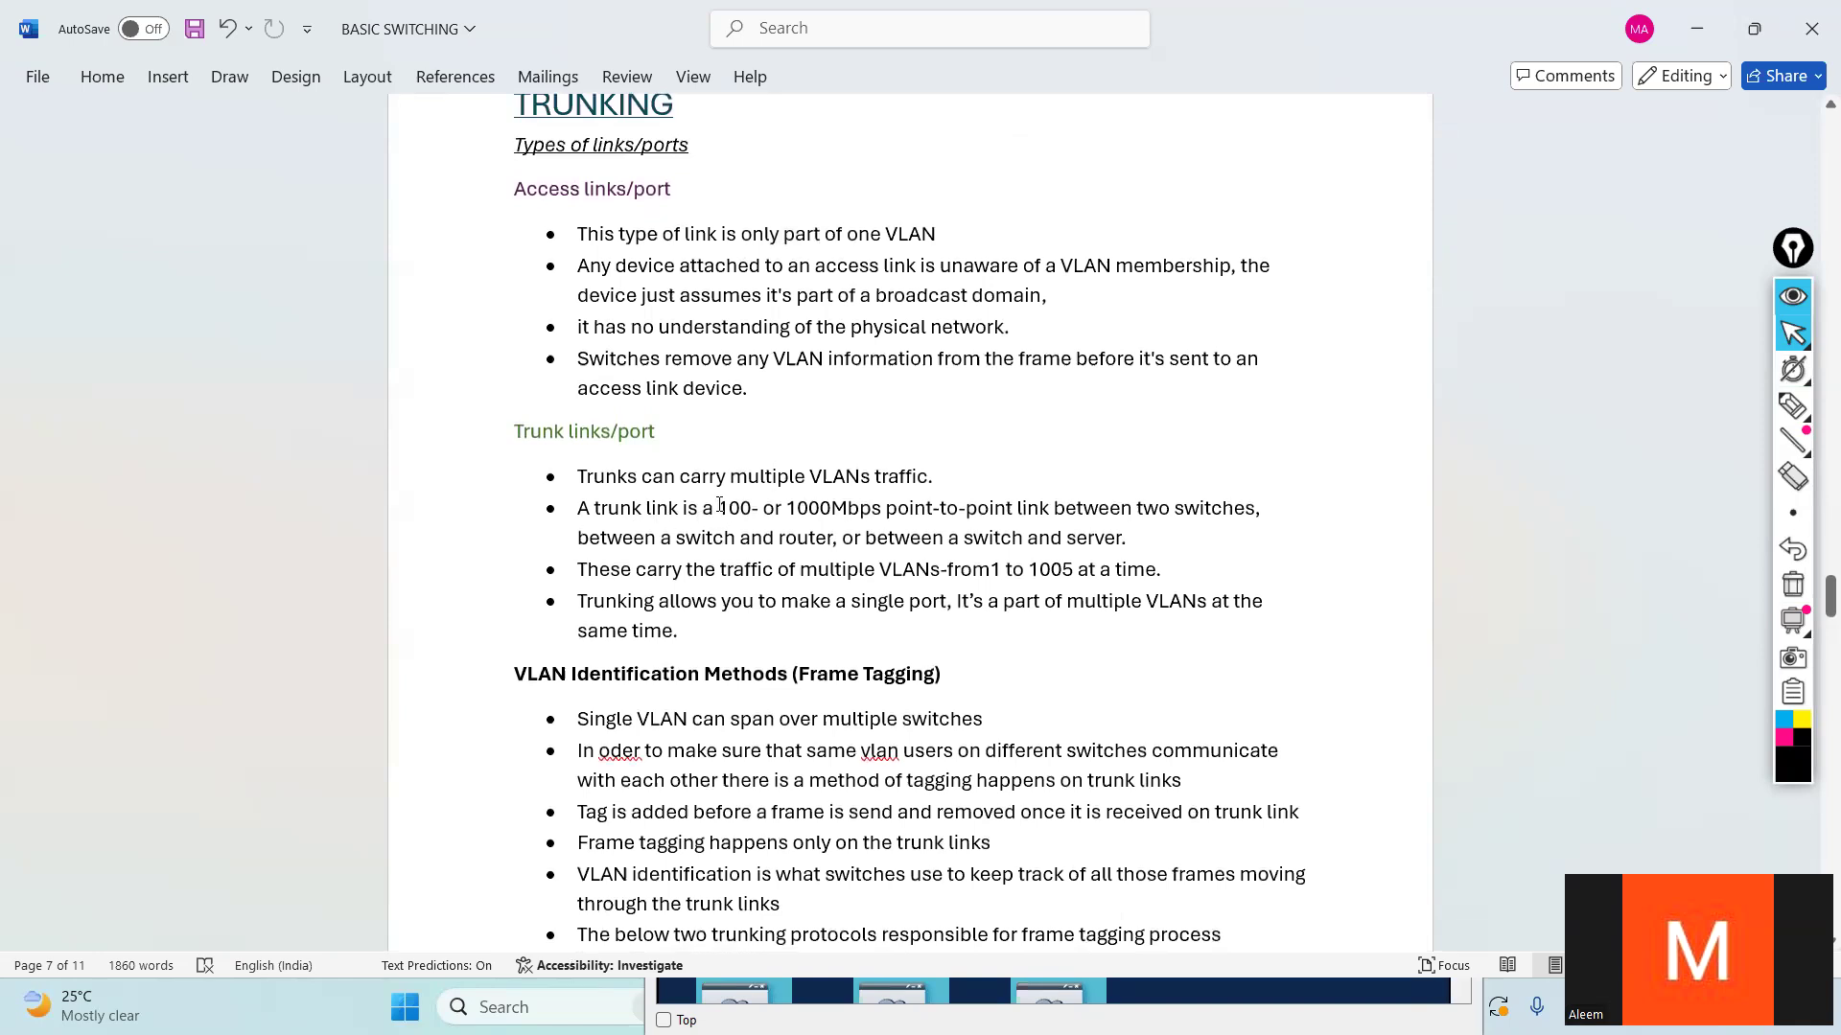
{"action": "left_click_drag", "start_coordinate": [723, 507], "coordinate": [794, 508]}
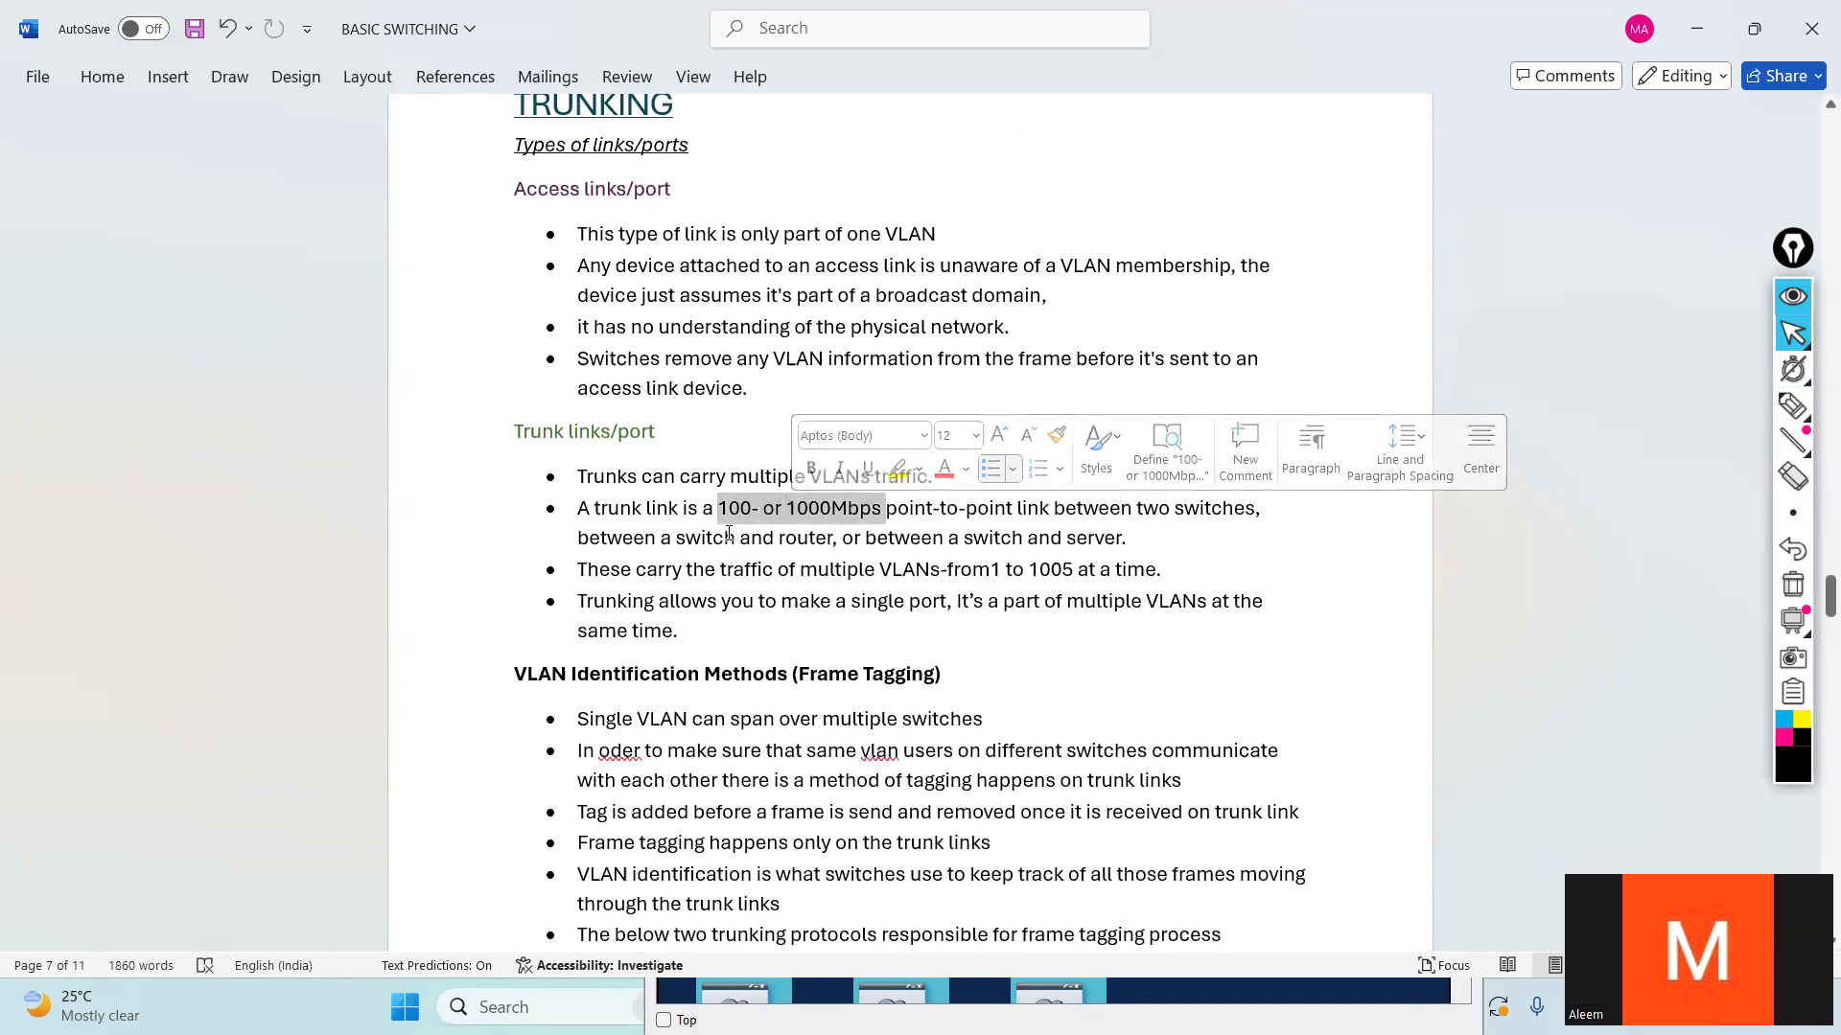
{"action": "left_click", "coordinate": [862, 533]}
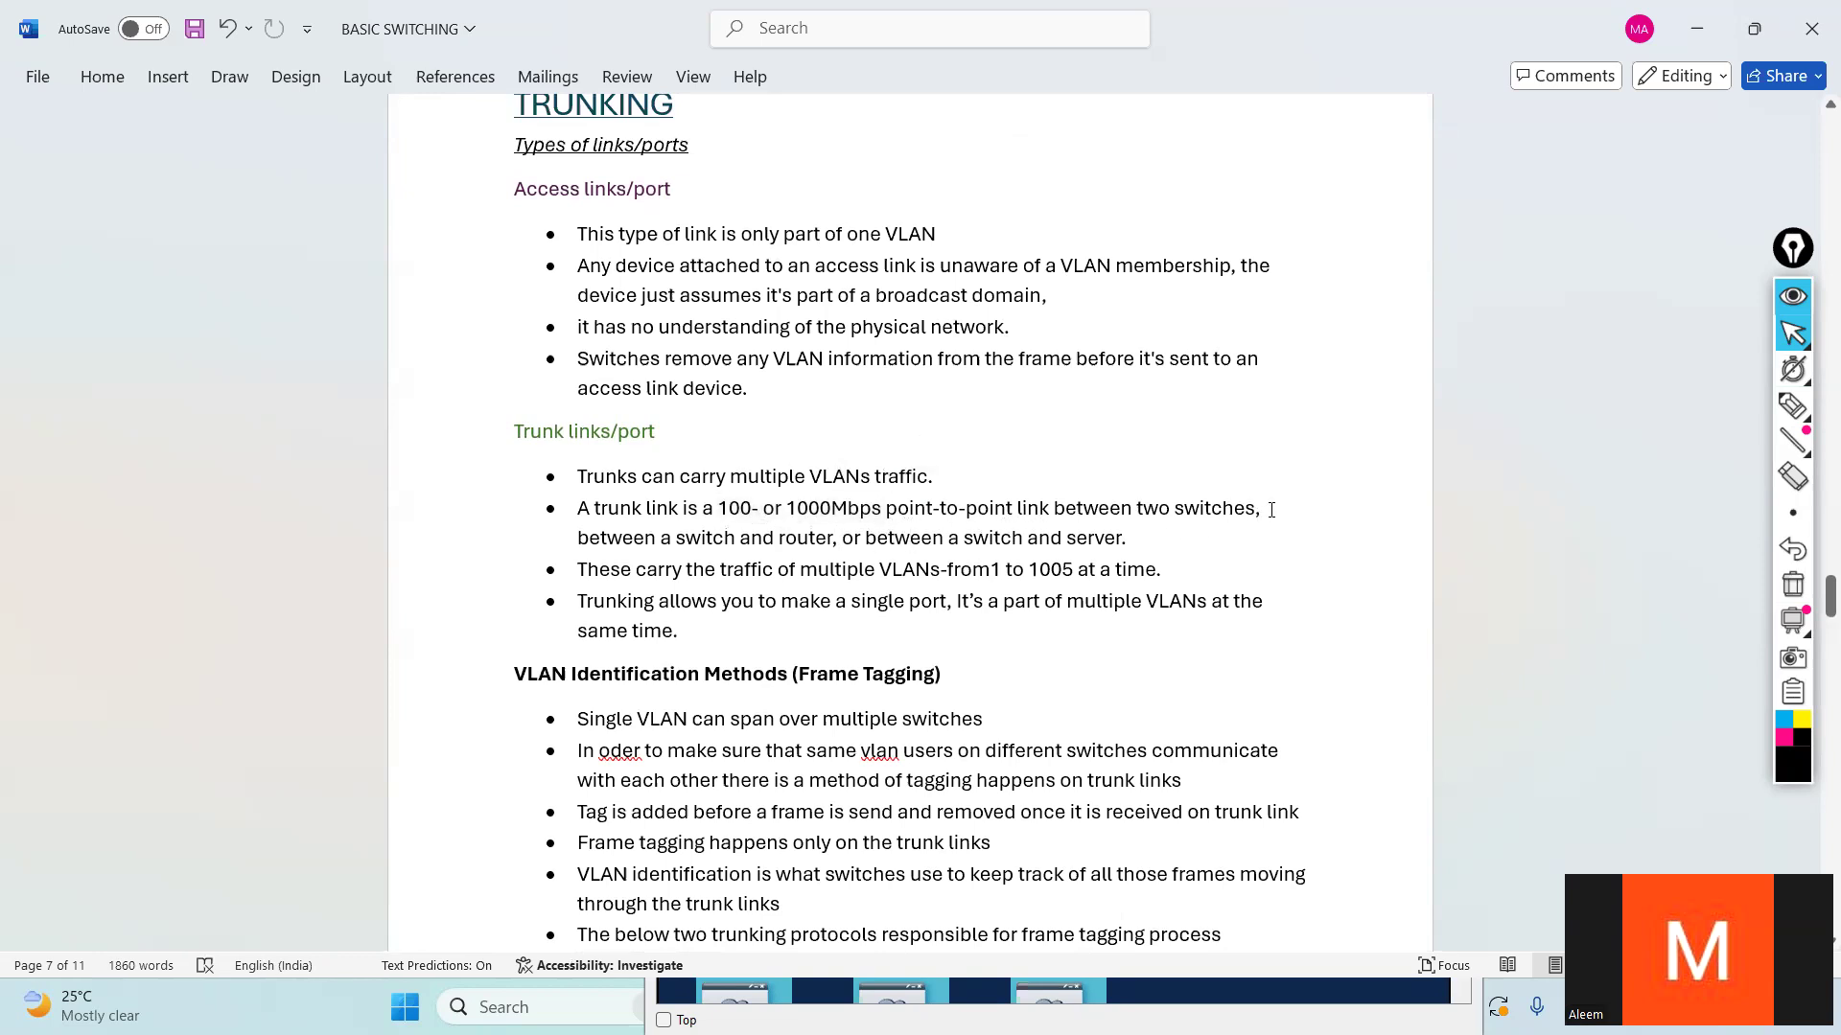
{"action": "left_click_drag", "start_coordinate": [1271, 510], "coordinate": [1053, 508]}
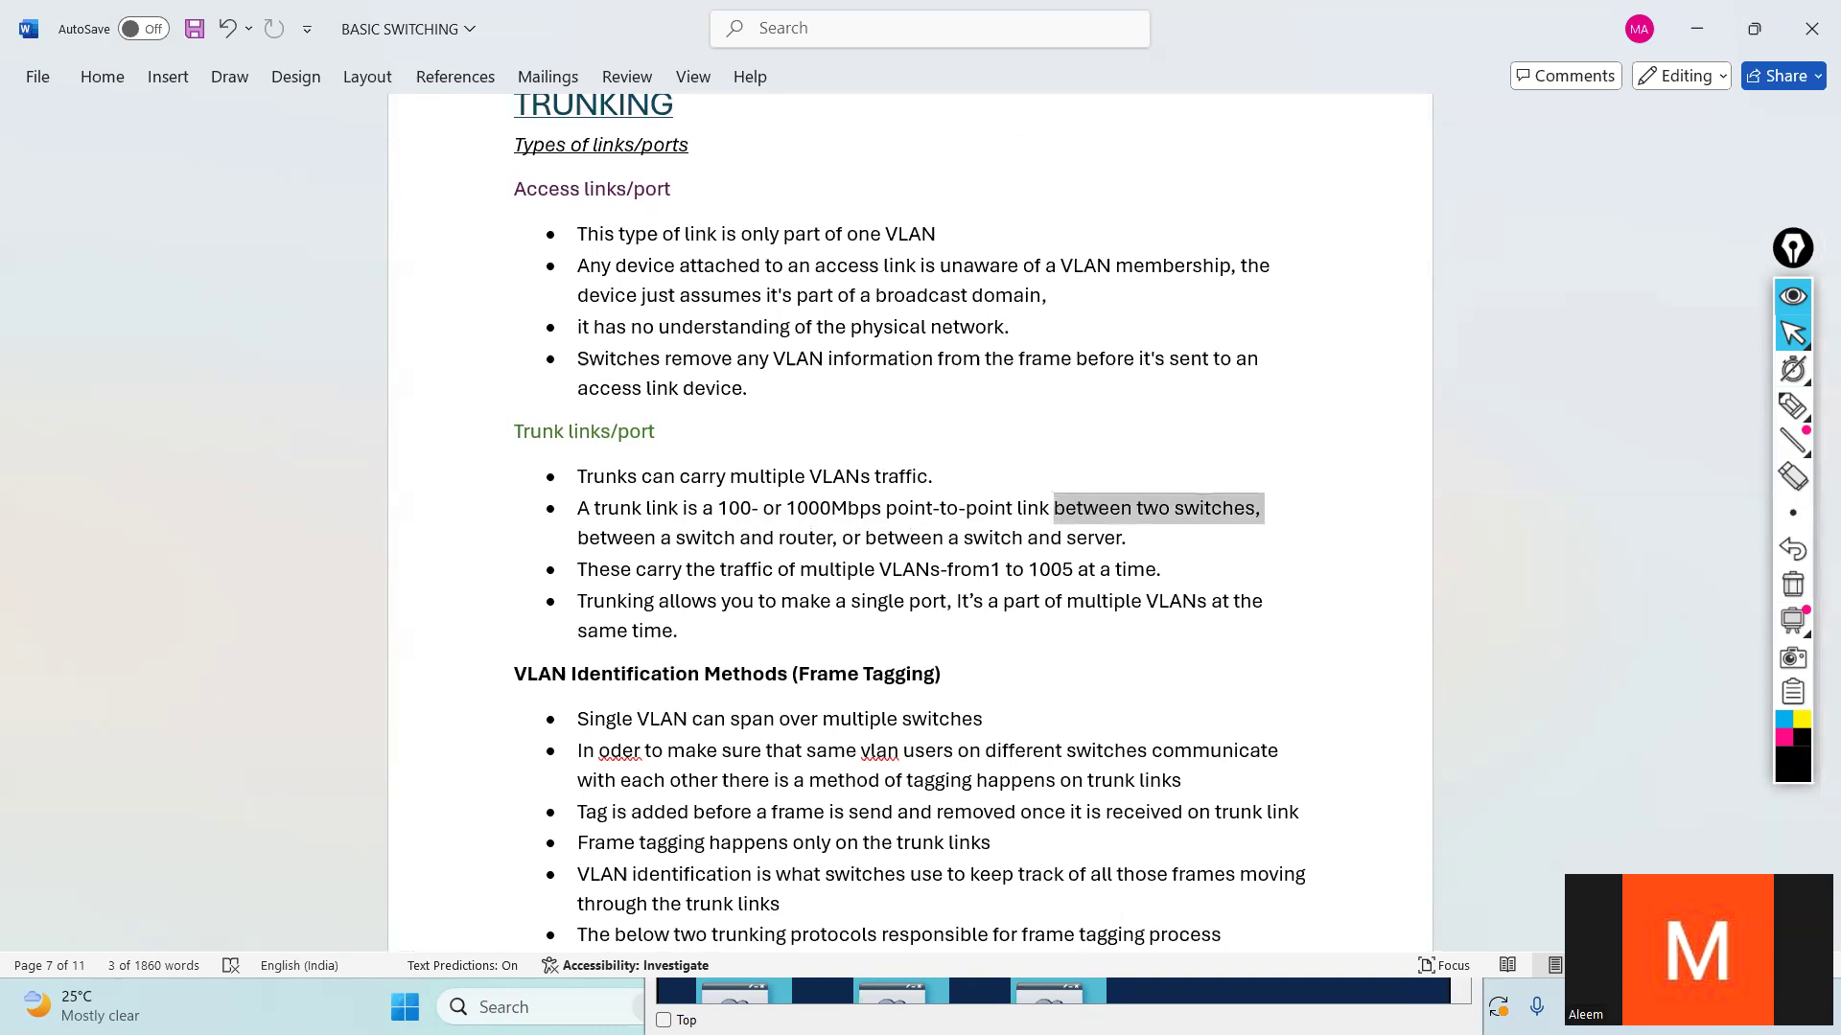
{"action": "triple_click", "coordinate": [955, 519]}
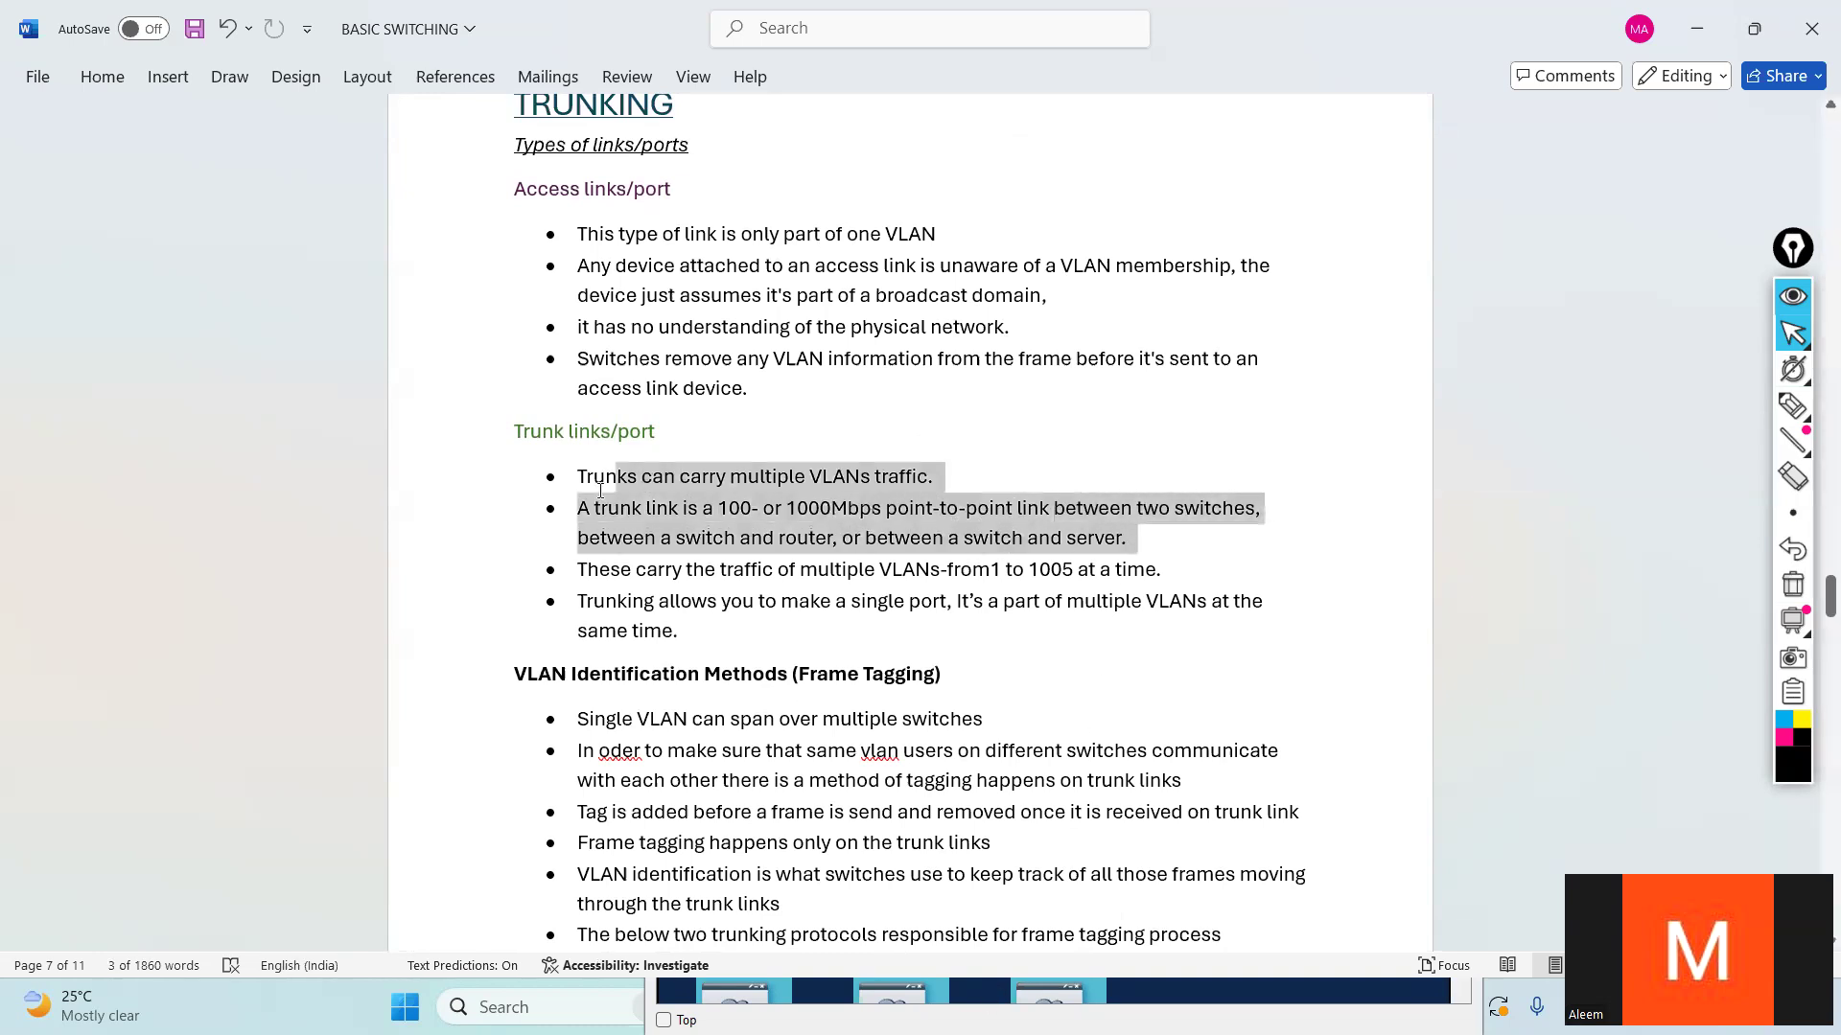
{"action": "left_click", "coordinate": [830, 545]}
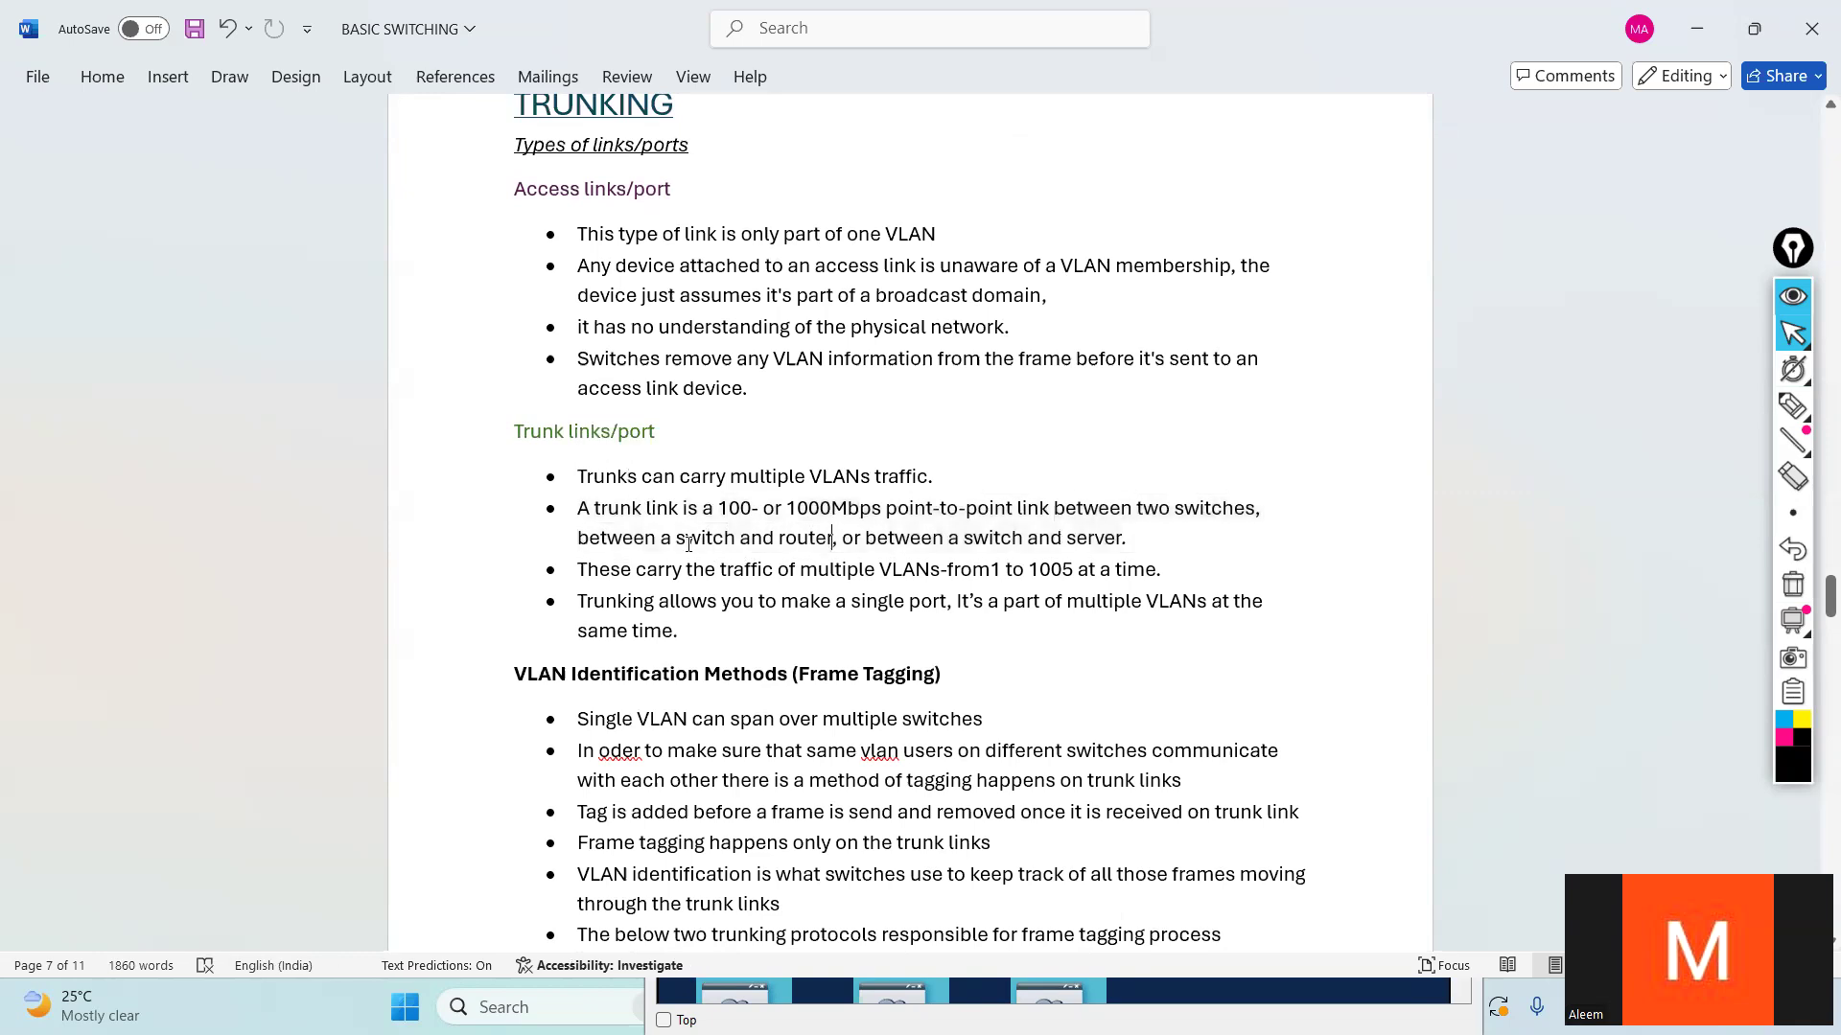
{"action": "left_click_drag", "start_coordinate": [676, 538], "coordinate": [832, 537]}
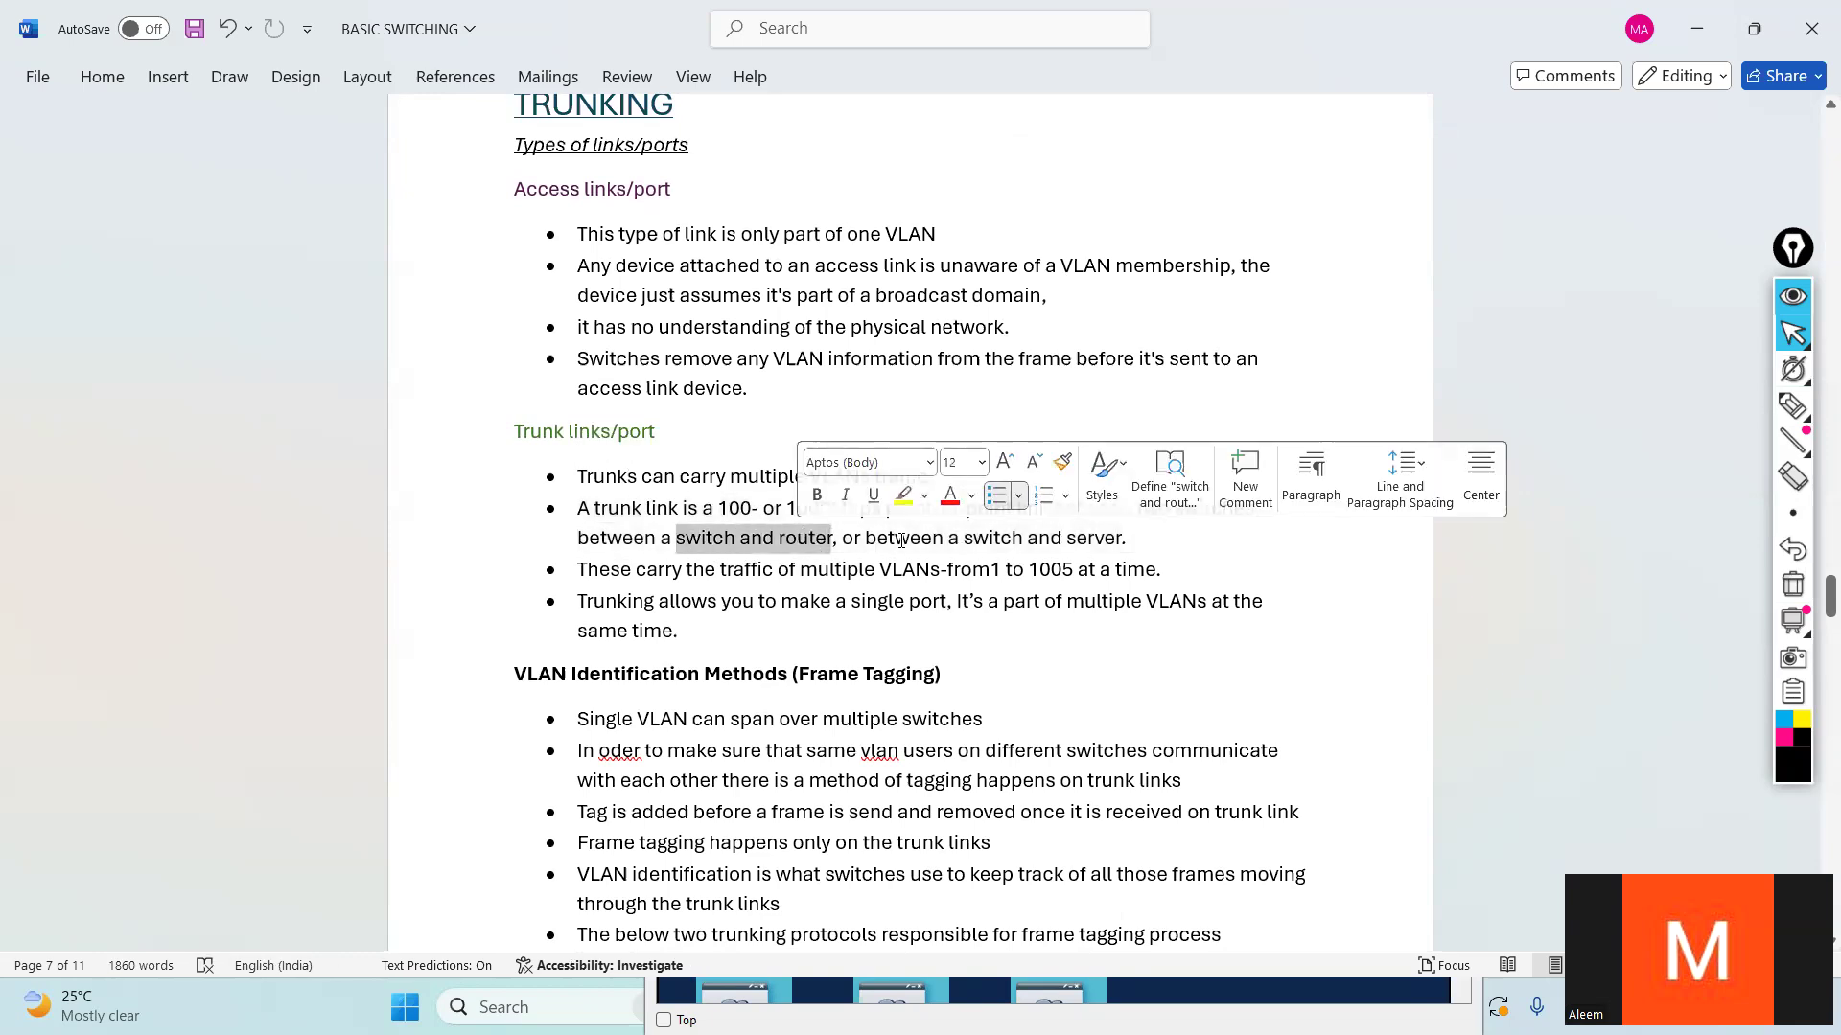
{"action": "left_click_drag", "start_coordinate": [965, 539], "coordinate": [1129, 537]}
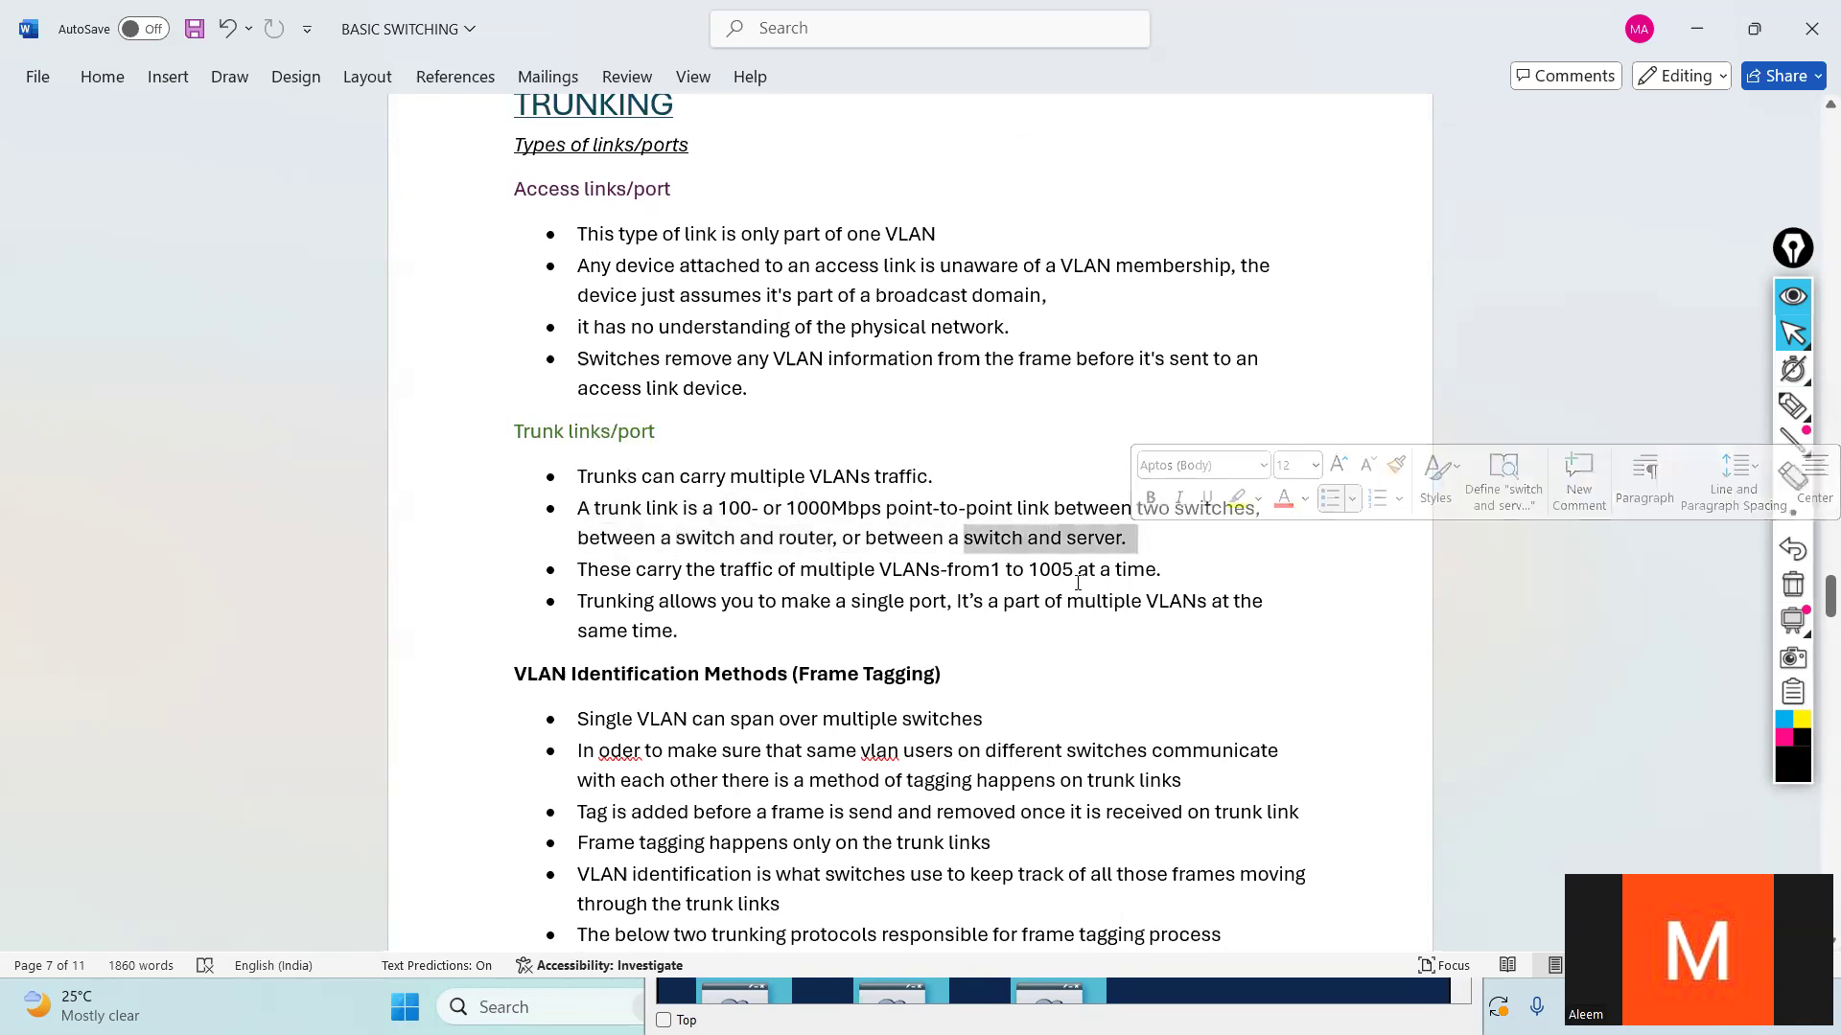
- Review the trunk link notes on carrying VLANs from 1 to 1005 and making a single port part of multiple VLANs
{"action": "left_click", "coordinate": [681, 584]}
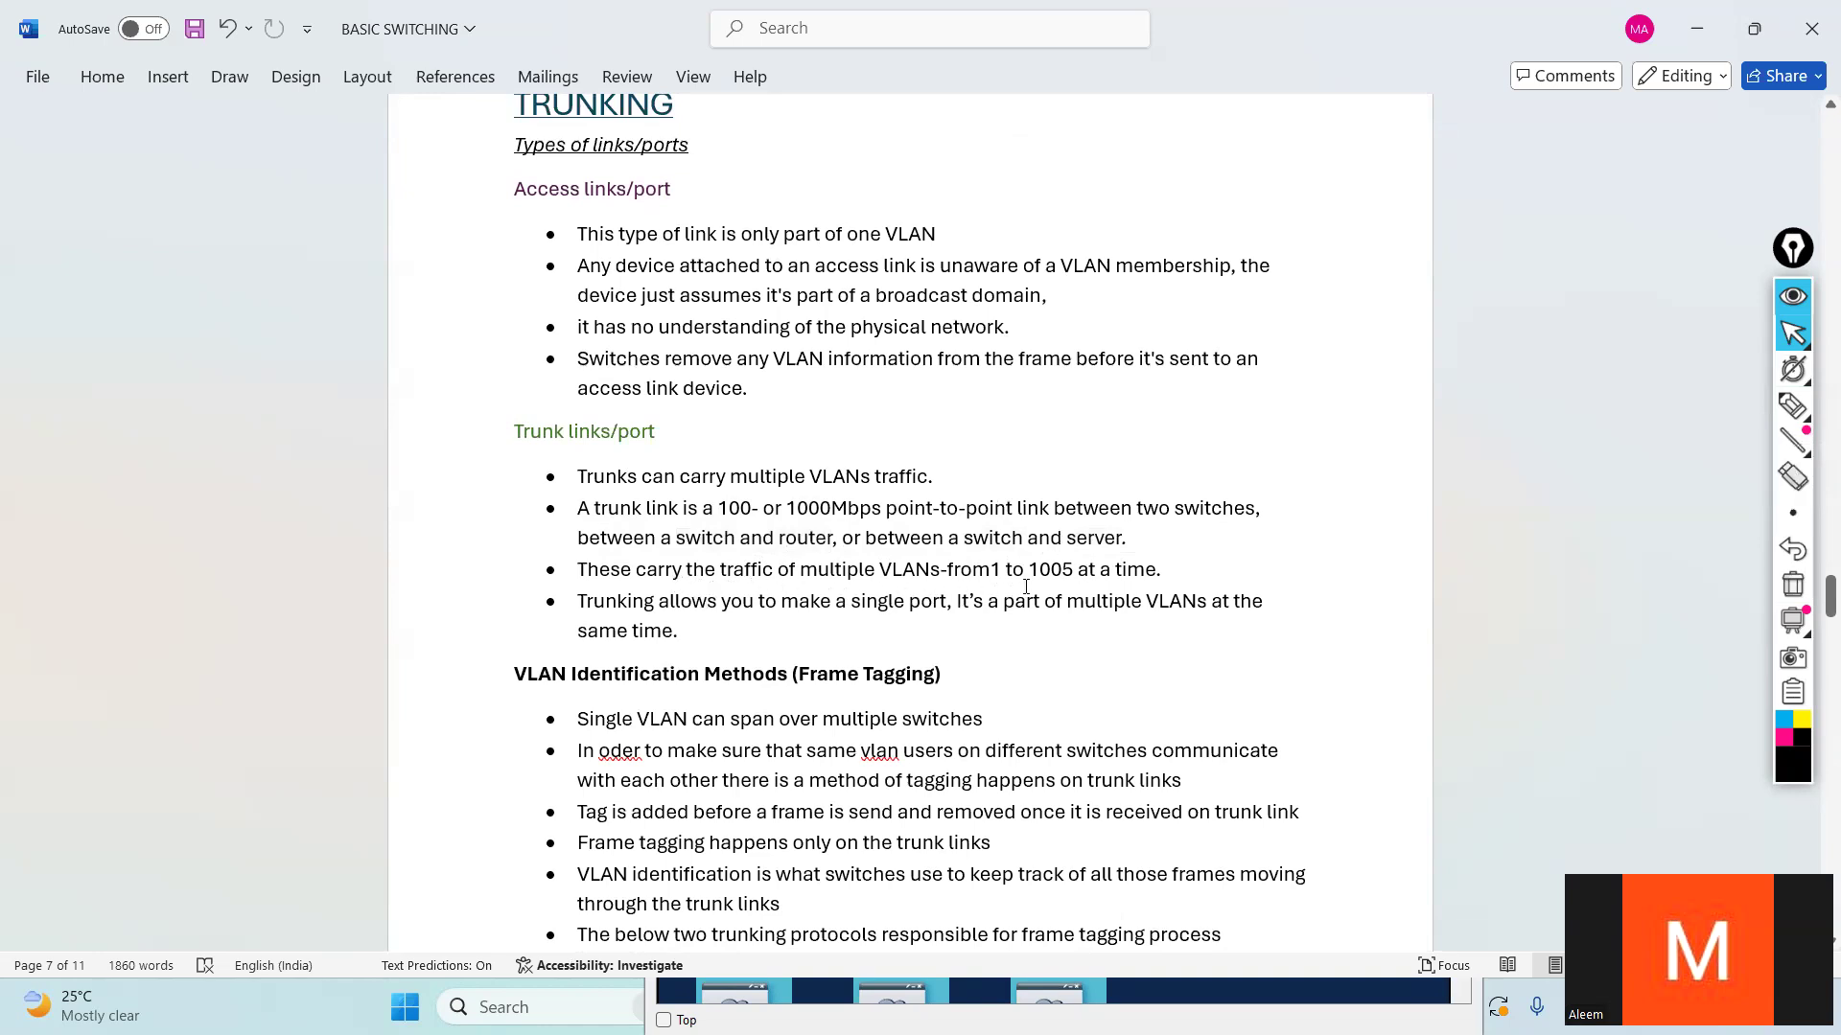
{"action": "left_click_drag", "start_coordinate": [994, 569], "coordinate": [1074, 569]}
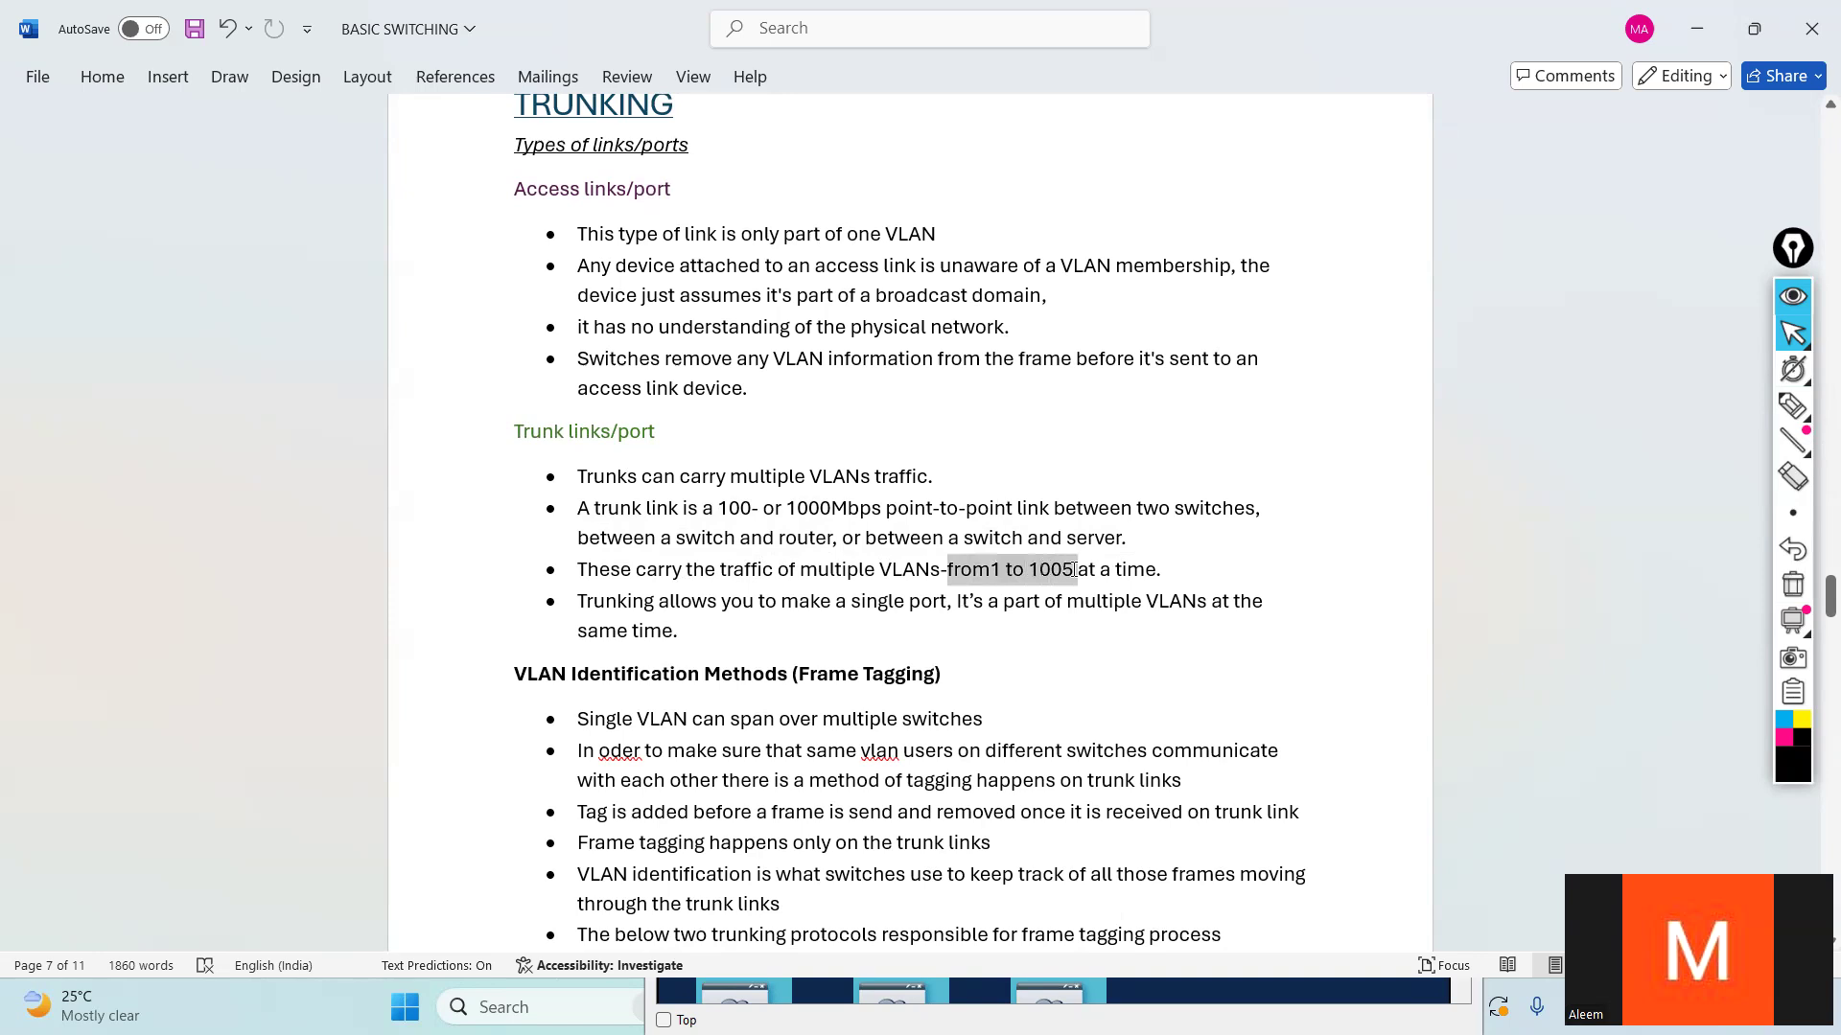
{"action": "left_click", "coordinate": [1081, 575]}
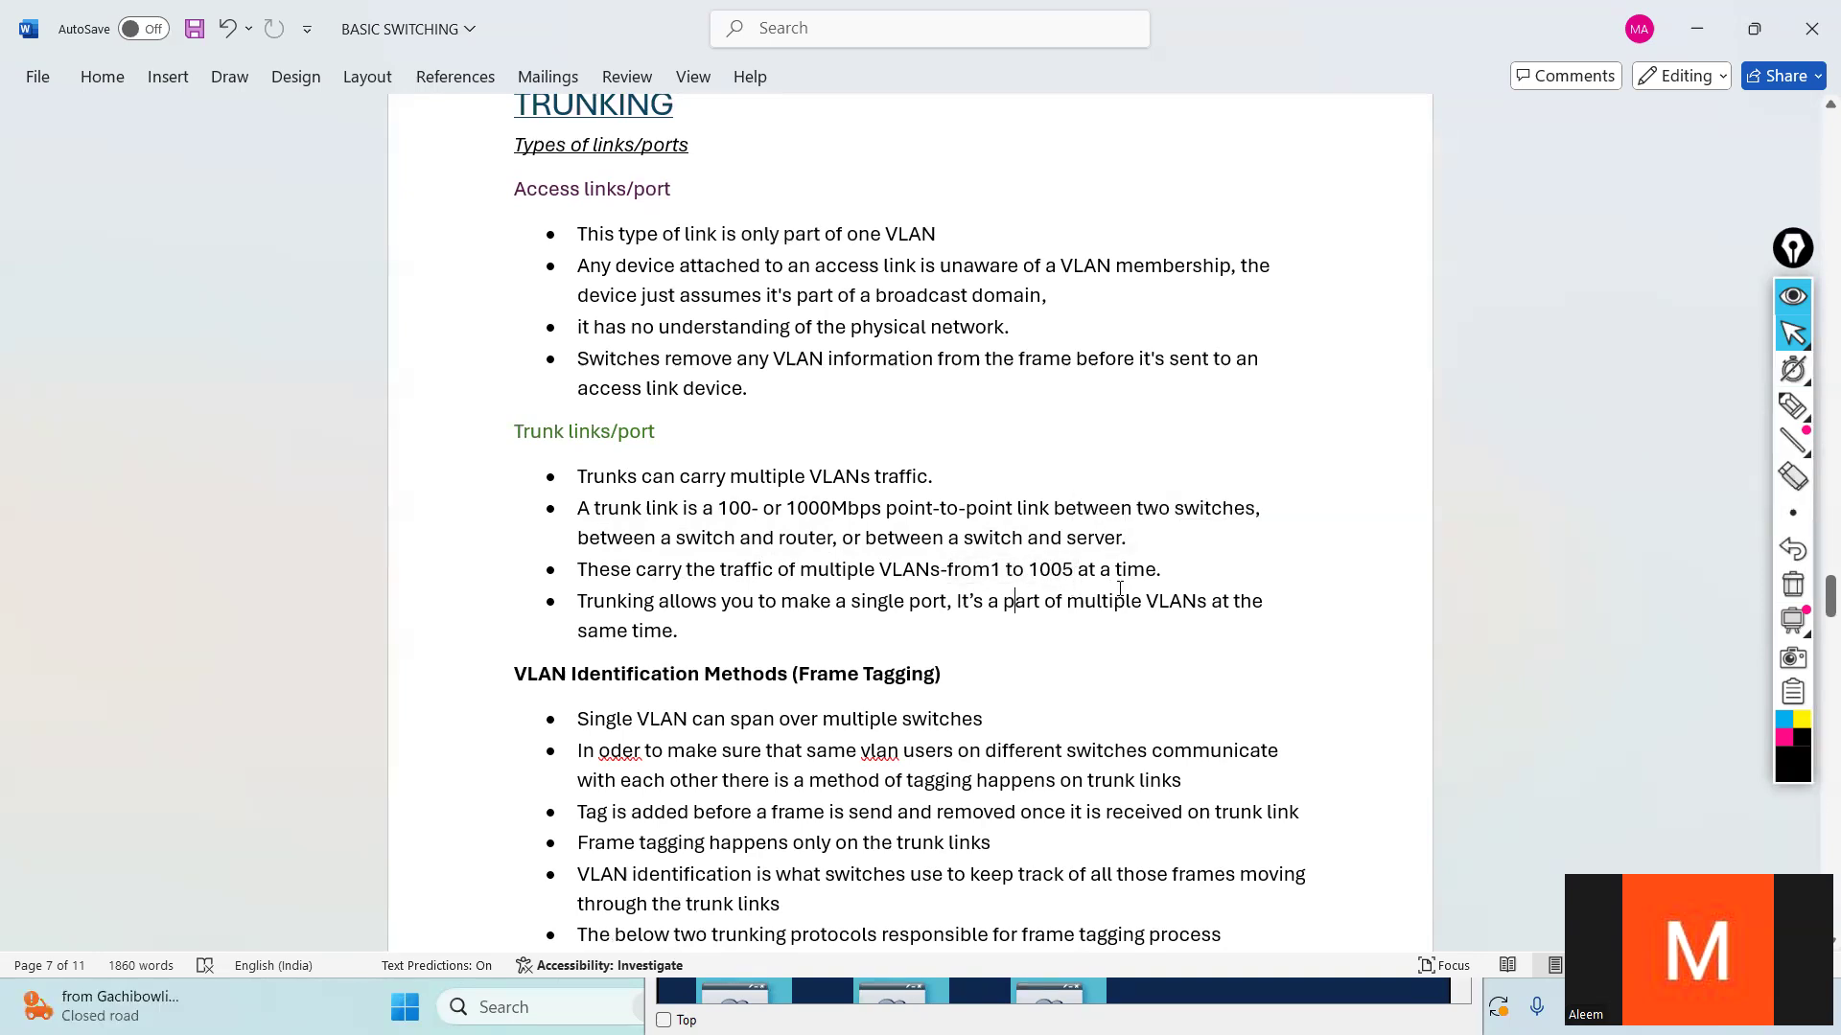
{"action": "left_click_drag", "start_coordinate": [1072, 570], "coordinate": [981, 563]}
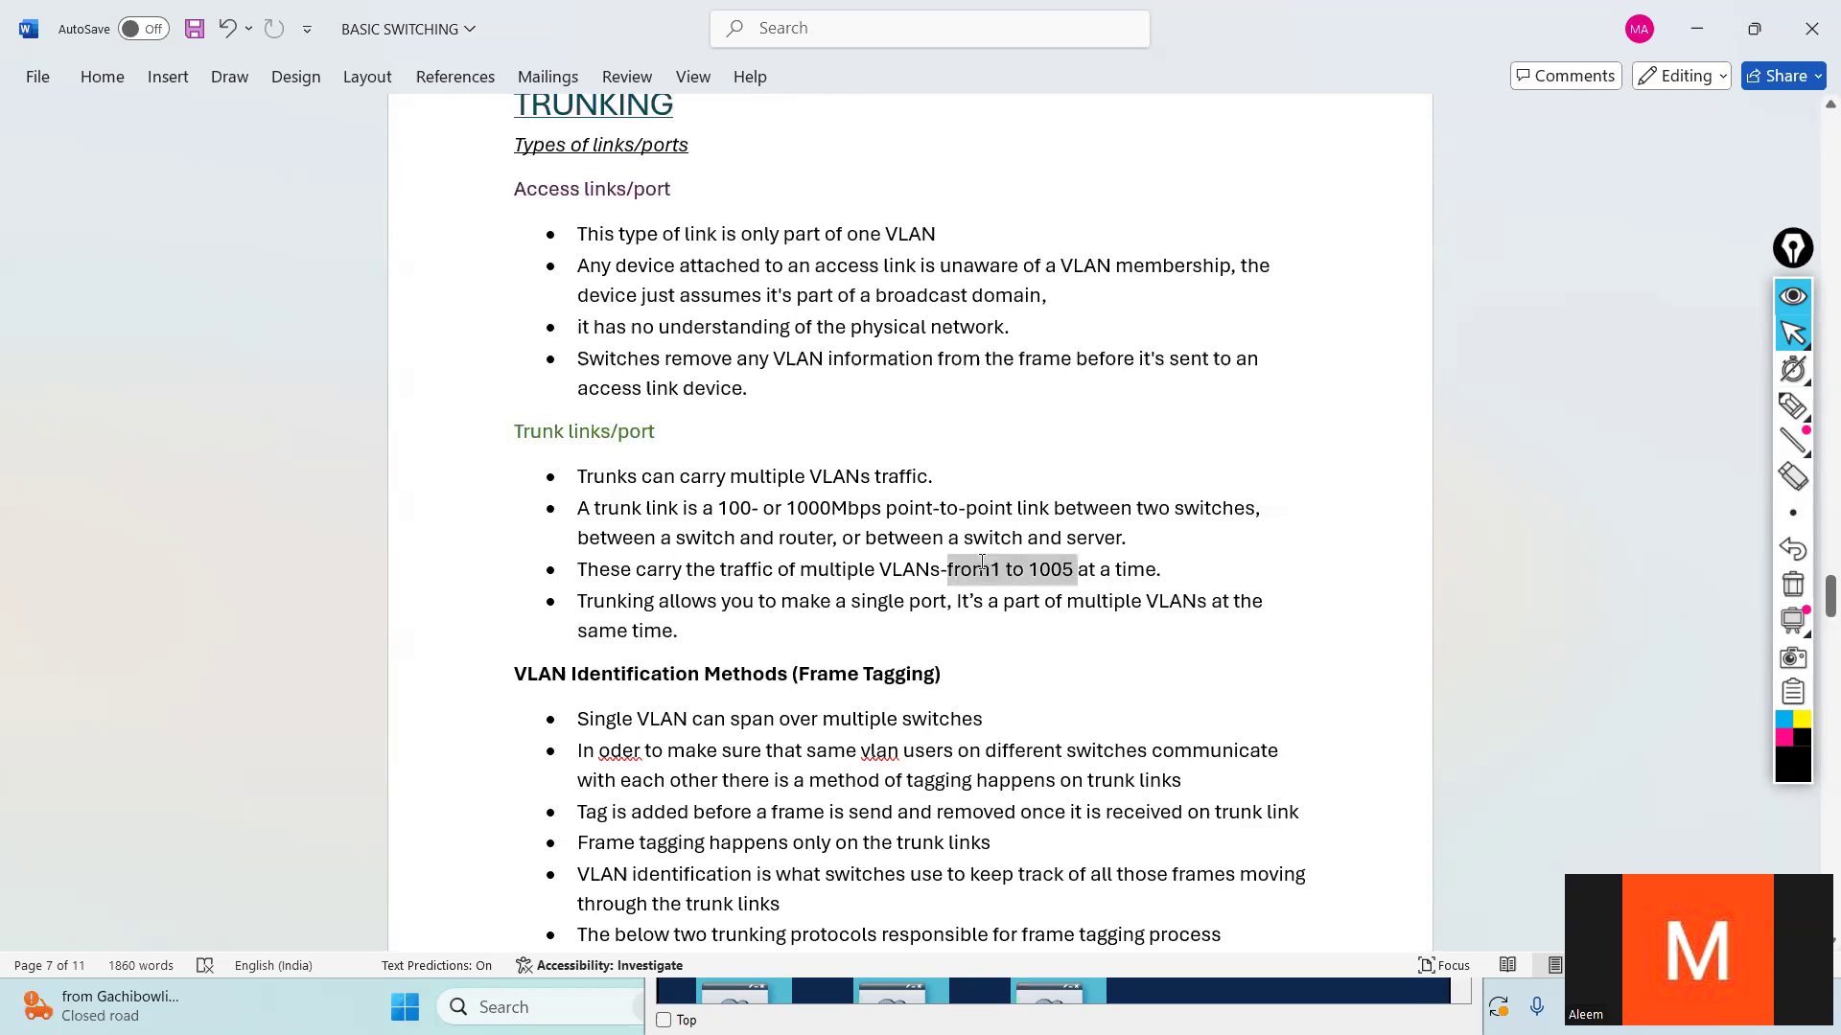
{"action": "left_click", "coordinate": [987, 601]}
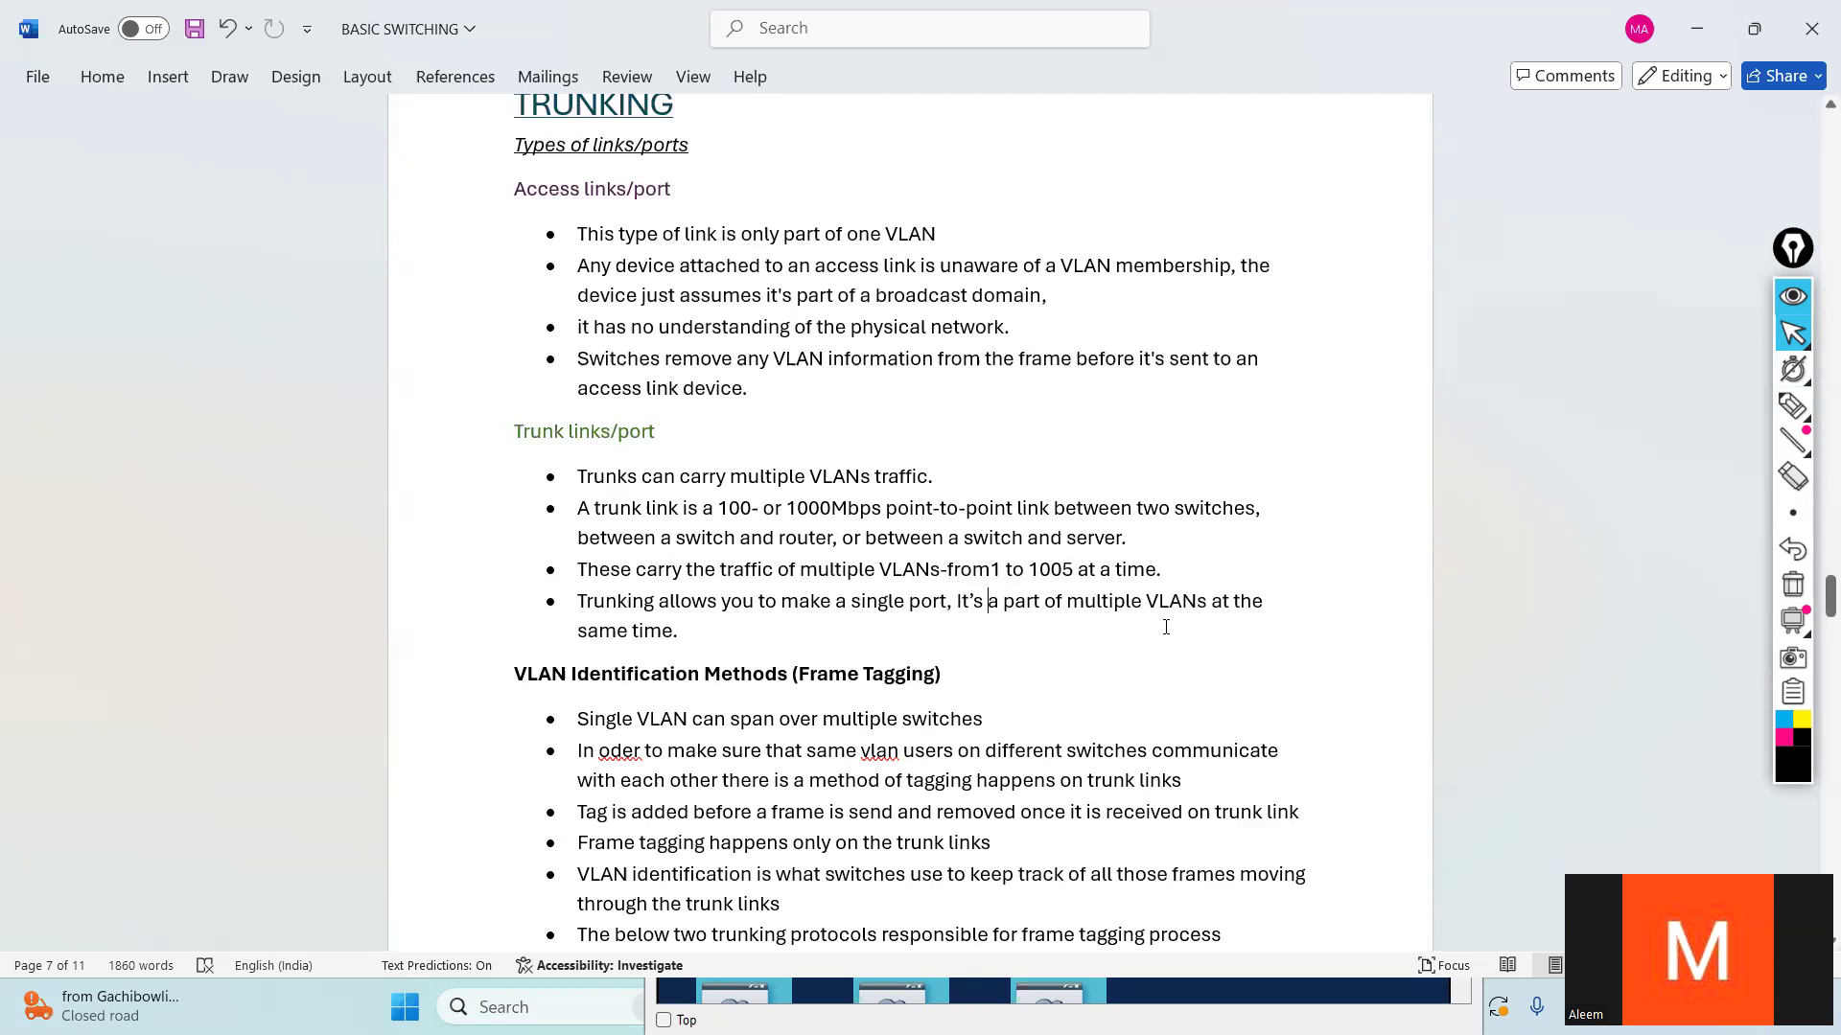
{"action": "triple_click", "coordinate": [668, 620]}
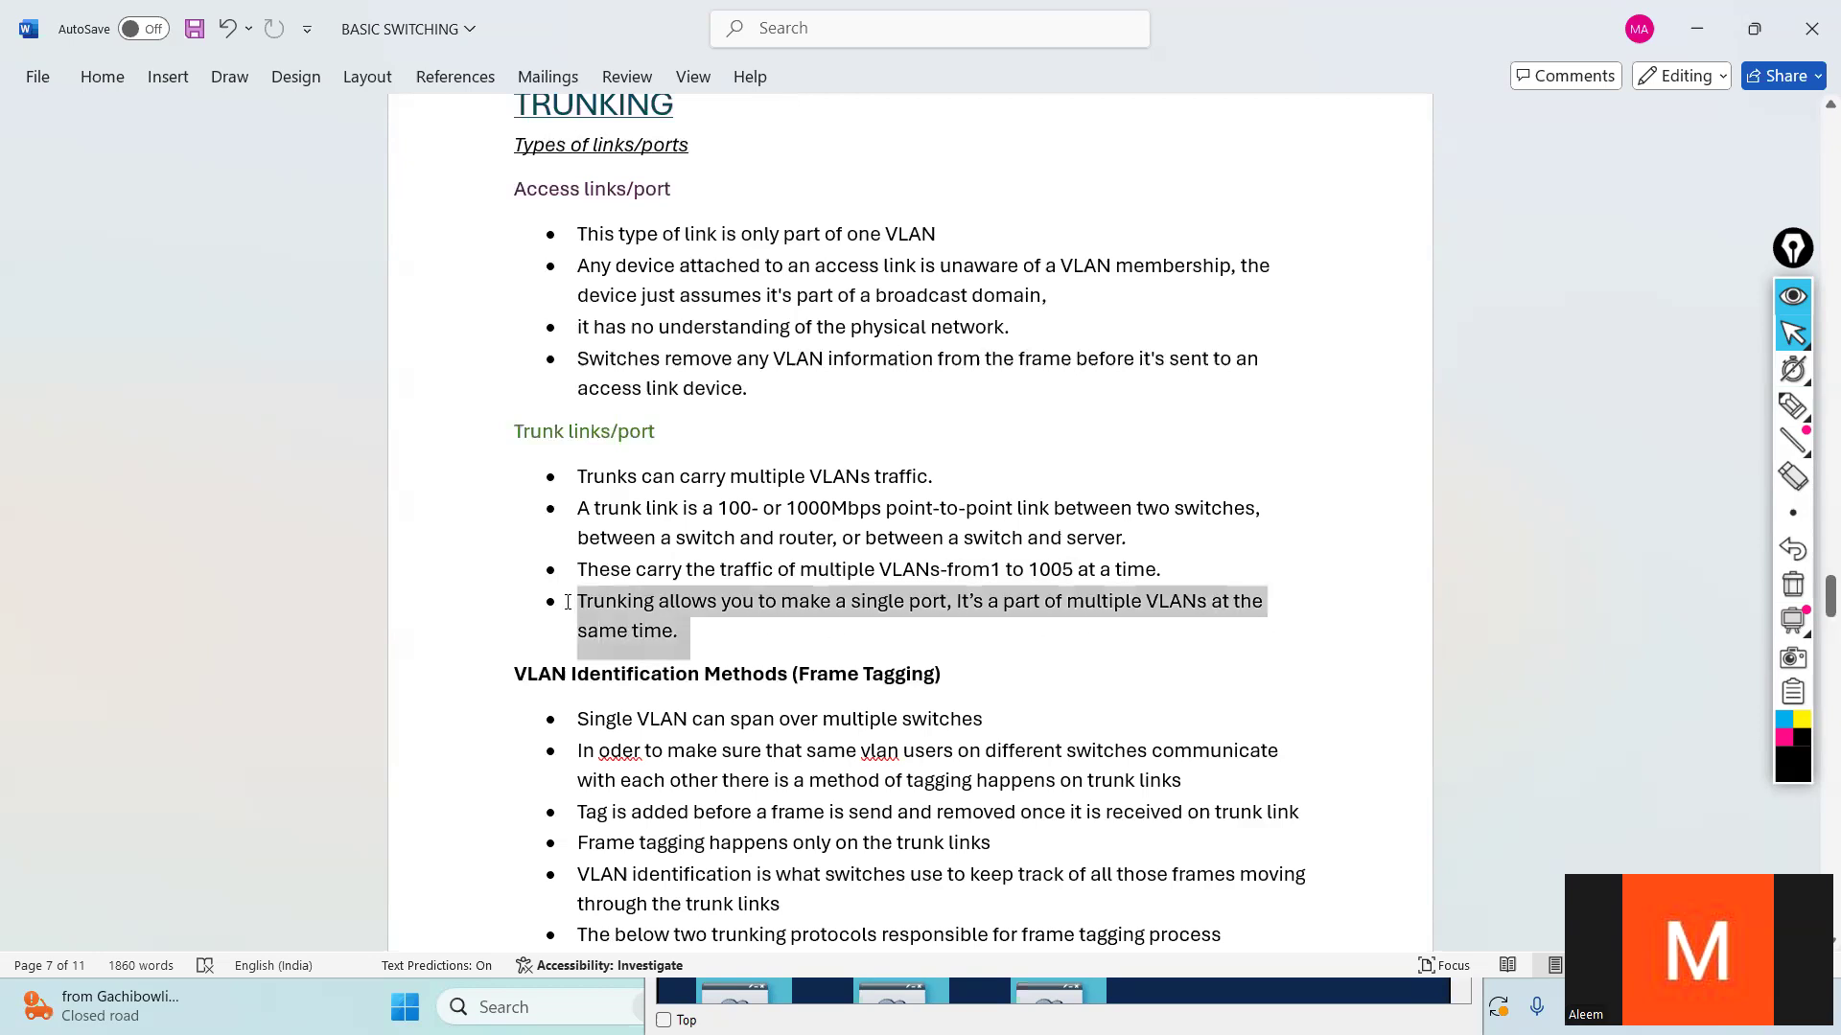
{"action": "left_click", "coordinate": [1199, 707]}
- Examine the VLAN Identification Methods (Frame Tagging) section and the two trunking protocols listed under it
{"action": "scroll", "coordinate": [1199, 709], "scroll_direction": "down", "scroll_amount": 2}
{"action": "scroll", "coordinate": [1198, 710], "scroll_direction": "down", "scroll_amount": 1}
{"action": "scroll", "coordinate": [1196, 709], "scroll_direction": "up", "scroll_amount": 1}
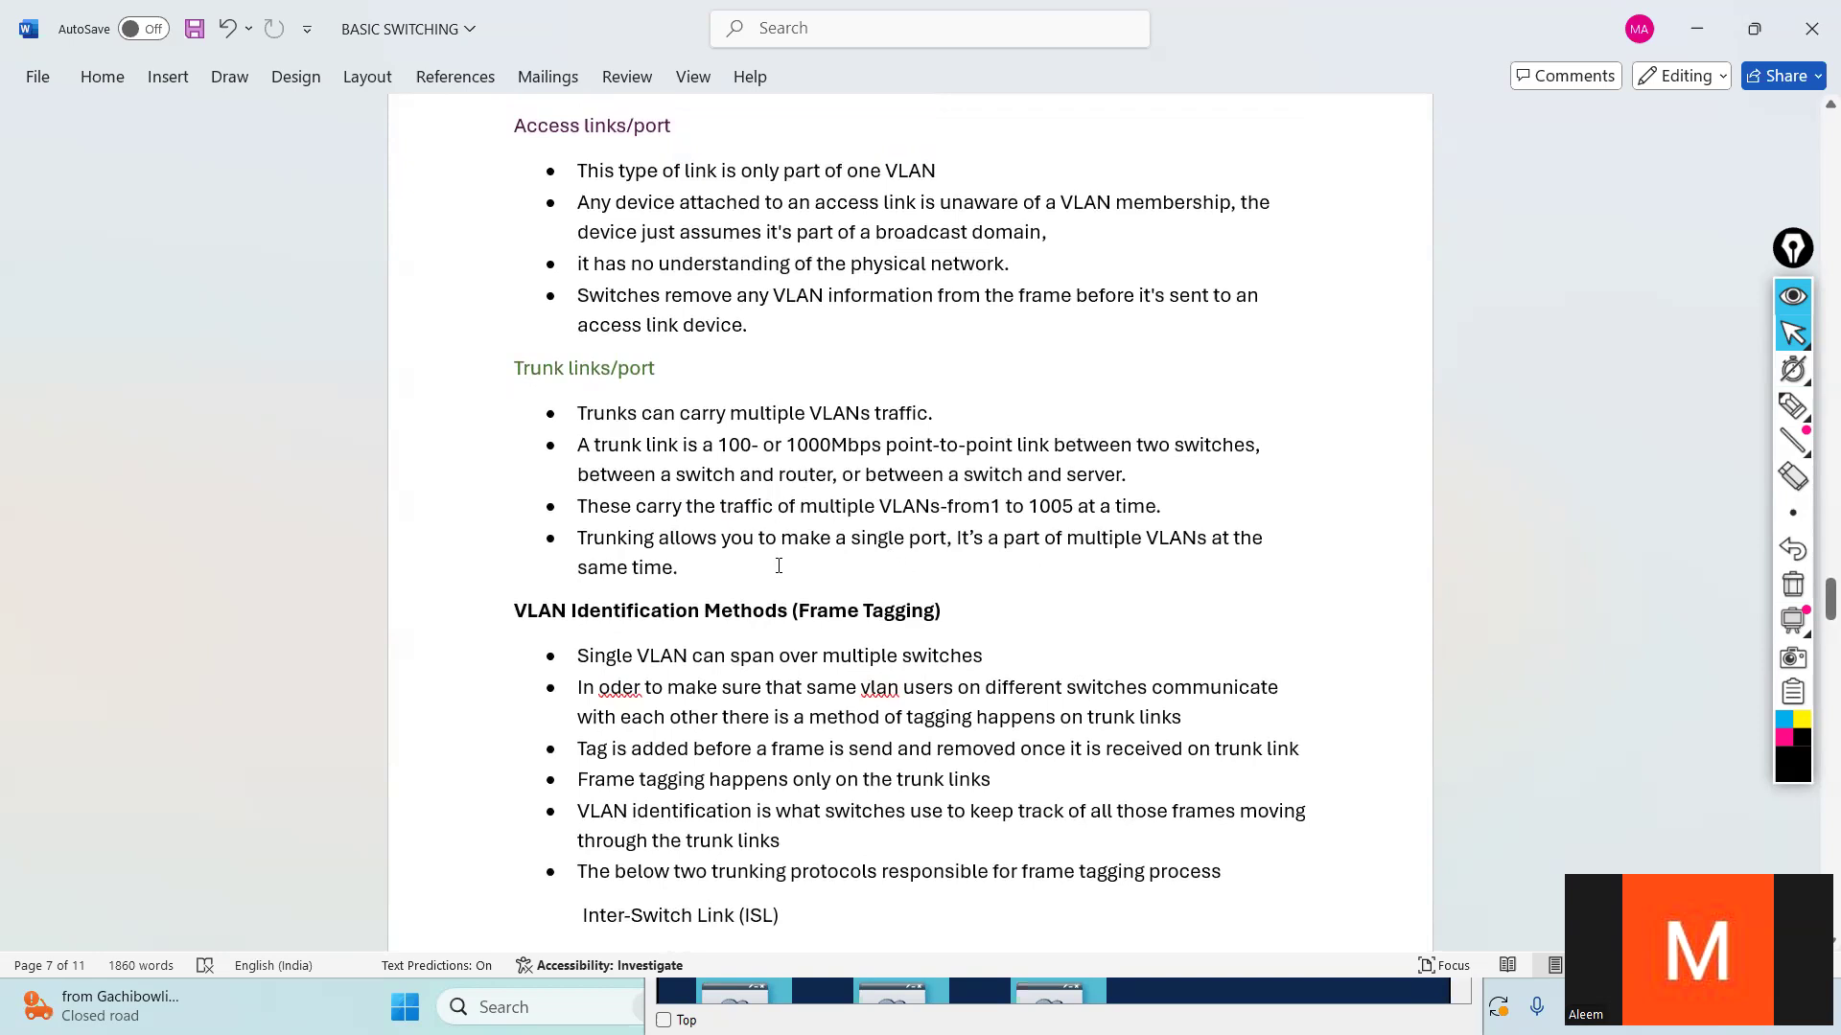
{"action": "scroll", "coordinate": [778, 566], "scroll_direction": "down", "scroll_amount": 3}
{"action": "left_click_drag", "start_coordinate": [659, 761], "coordinate": [538, 729]}
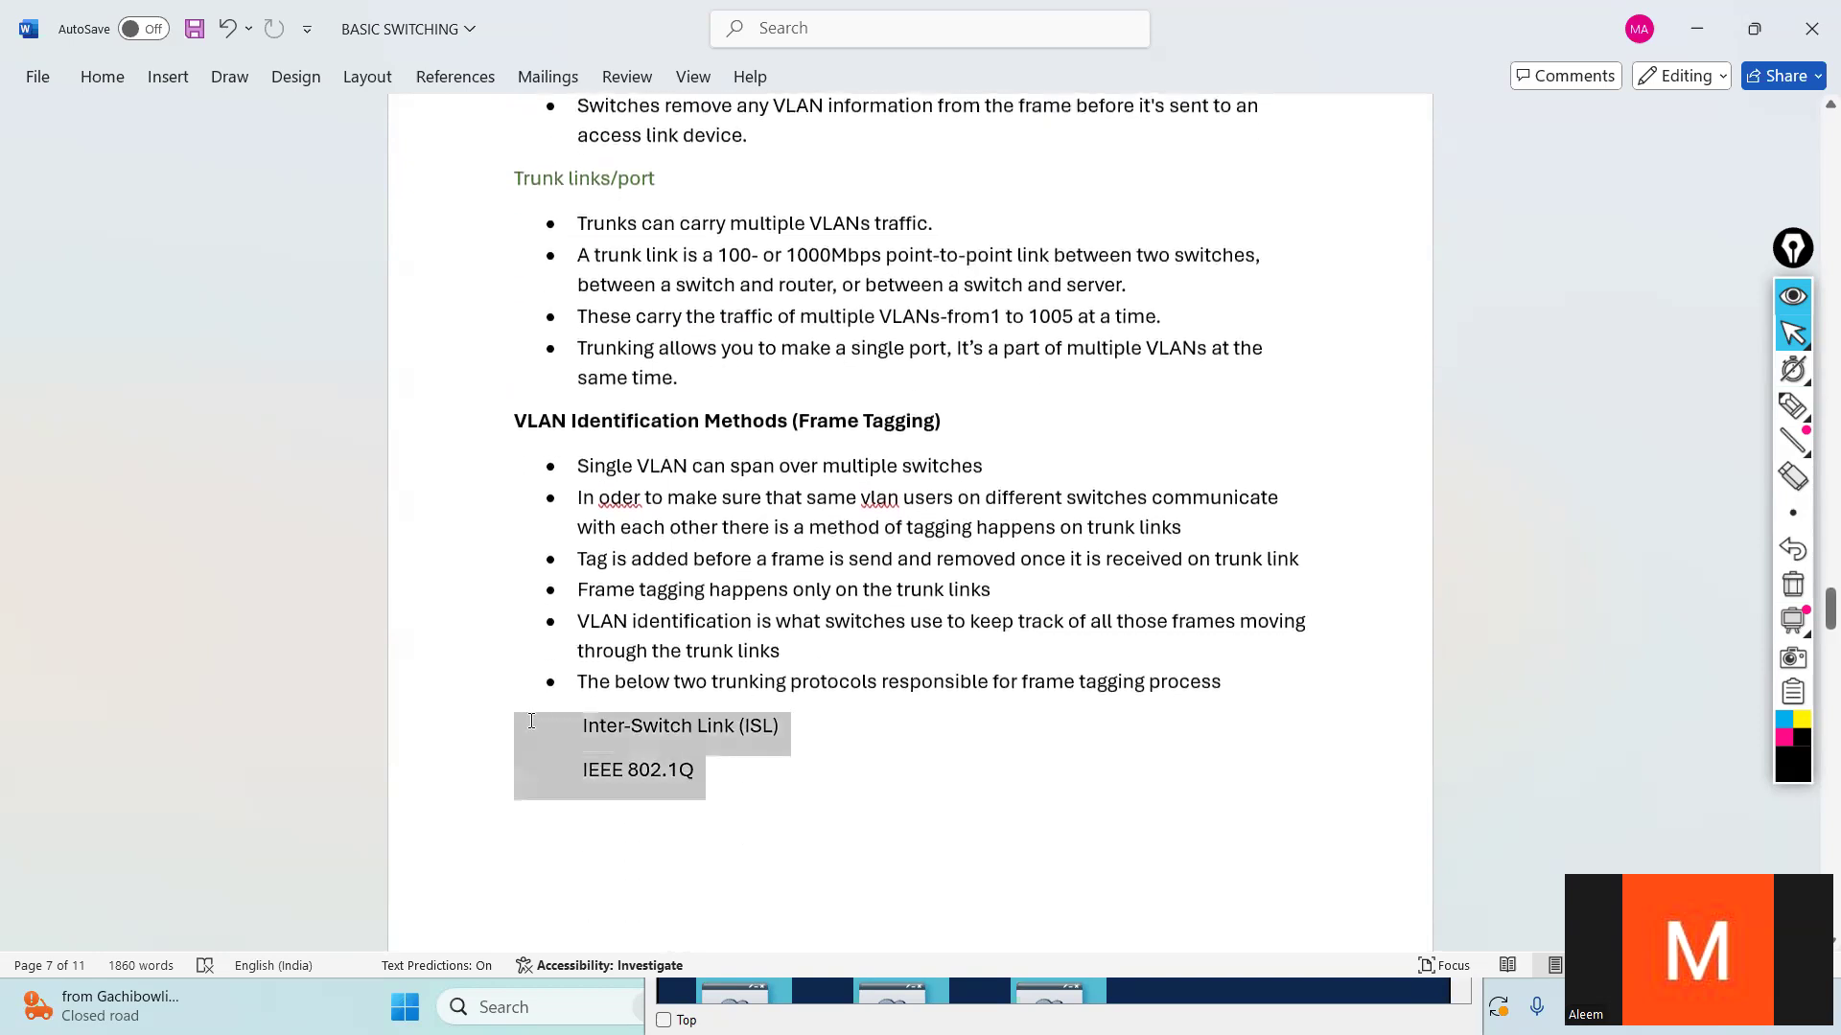
{"action": "left_click", "coordinate": [772, 802]}
{"action": "left_click_drag", "start_coordinate": [704, 771], "coordinate": [558, 733]}
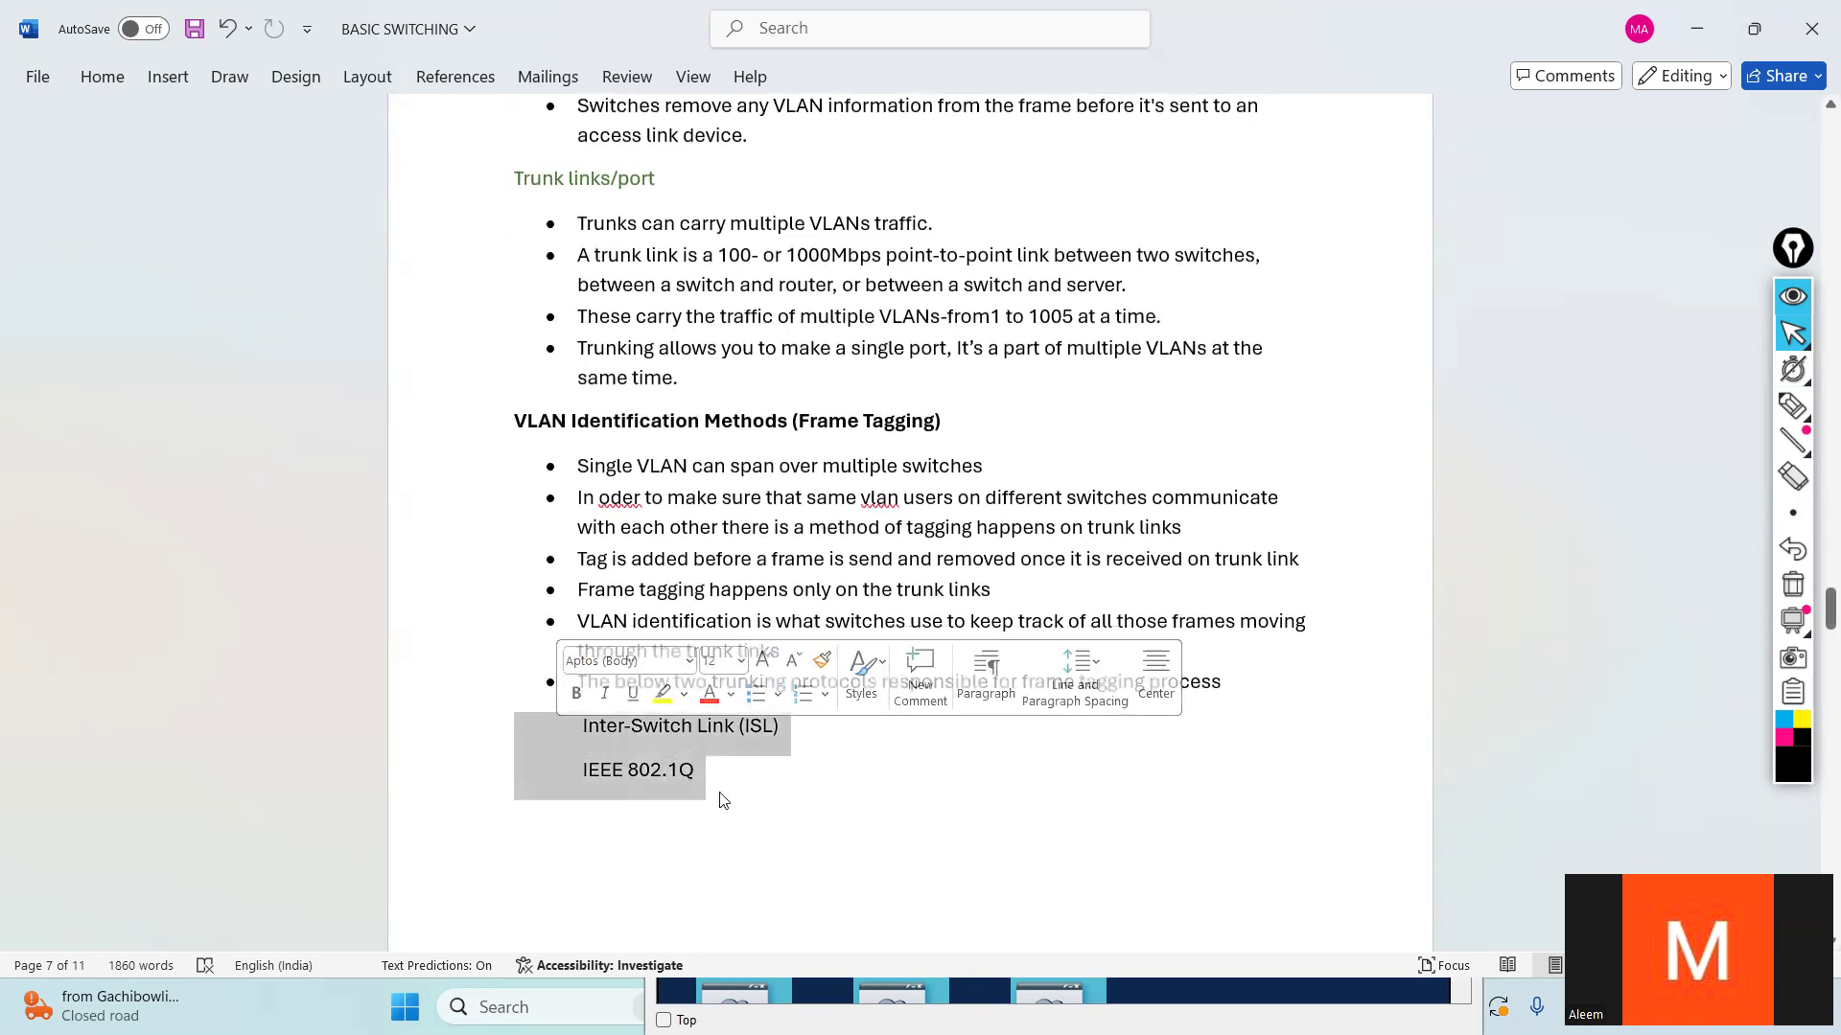
{"action": "left_click", "coordinate": [805, 802]}
{"action": "left_click_drag", "start_coordinate": [797, 420], "coordinate": [937, 422]}
{"action": "left_click", "coordinate": [884, 527]}
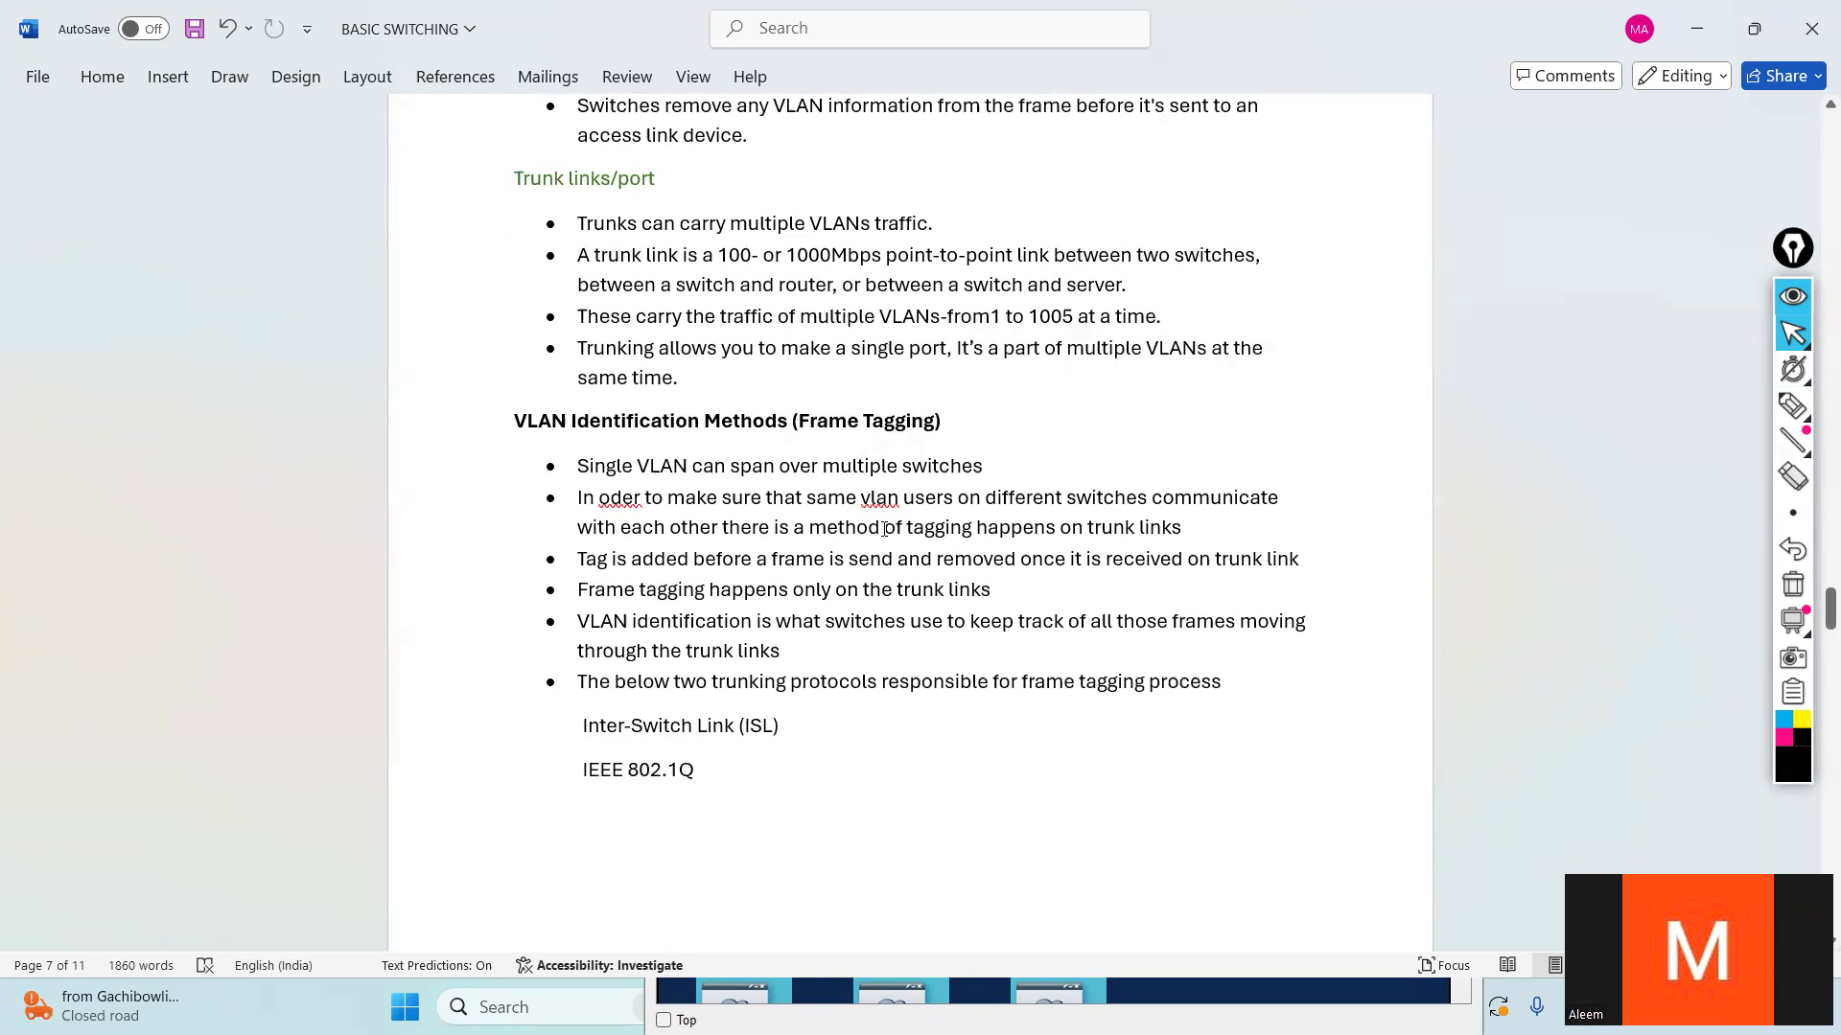
- Compare the Inter-Switch Link (ISL) and IEEE 802.1Q entries in the frame tagging notes
{"action": "left_click_drag", "start_coordinate": [780, 727], "coordinate": [738, 727]}
{"action": "left_click", "coordinate": [798, 726]}
{"action": "left_click_drag", "start_coordinate": [693, 771], "coordinate": [584, 768]}
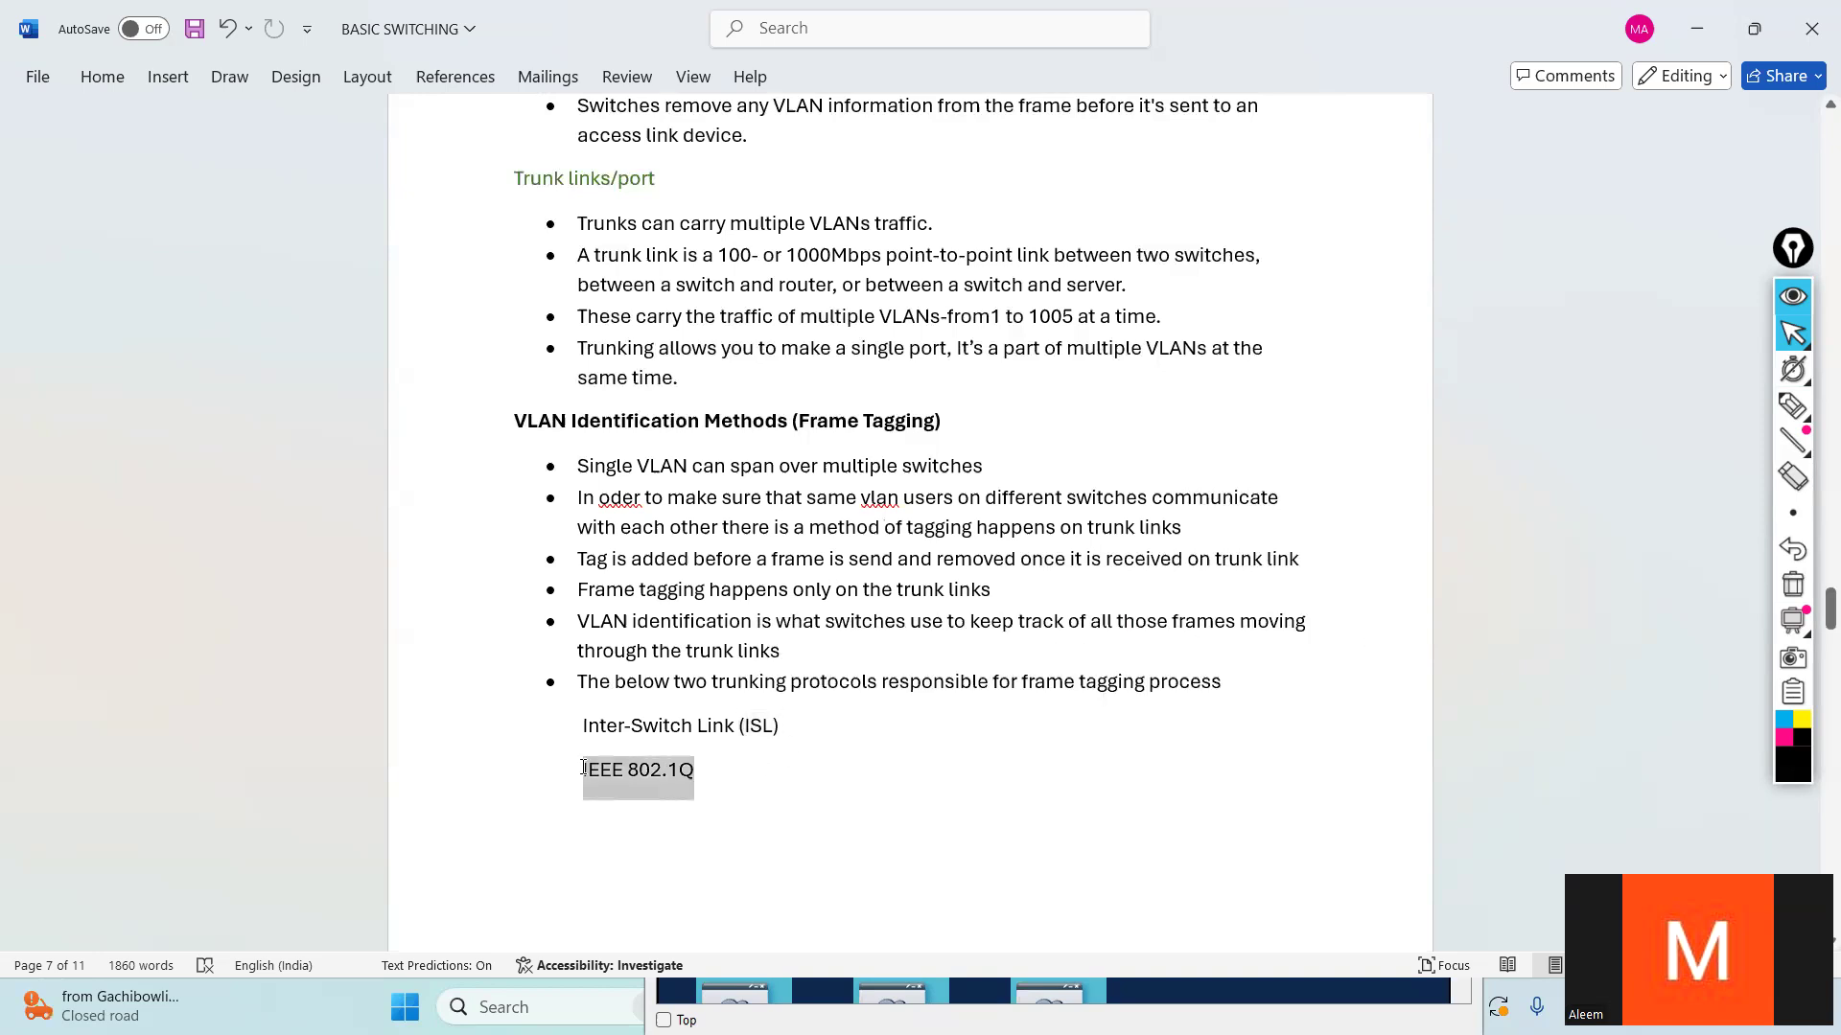
{"action": "left_click", "coordinate": [778, 774]}
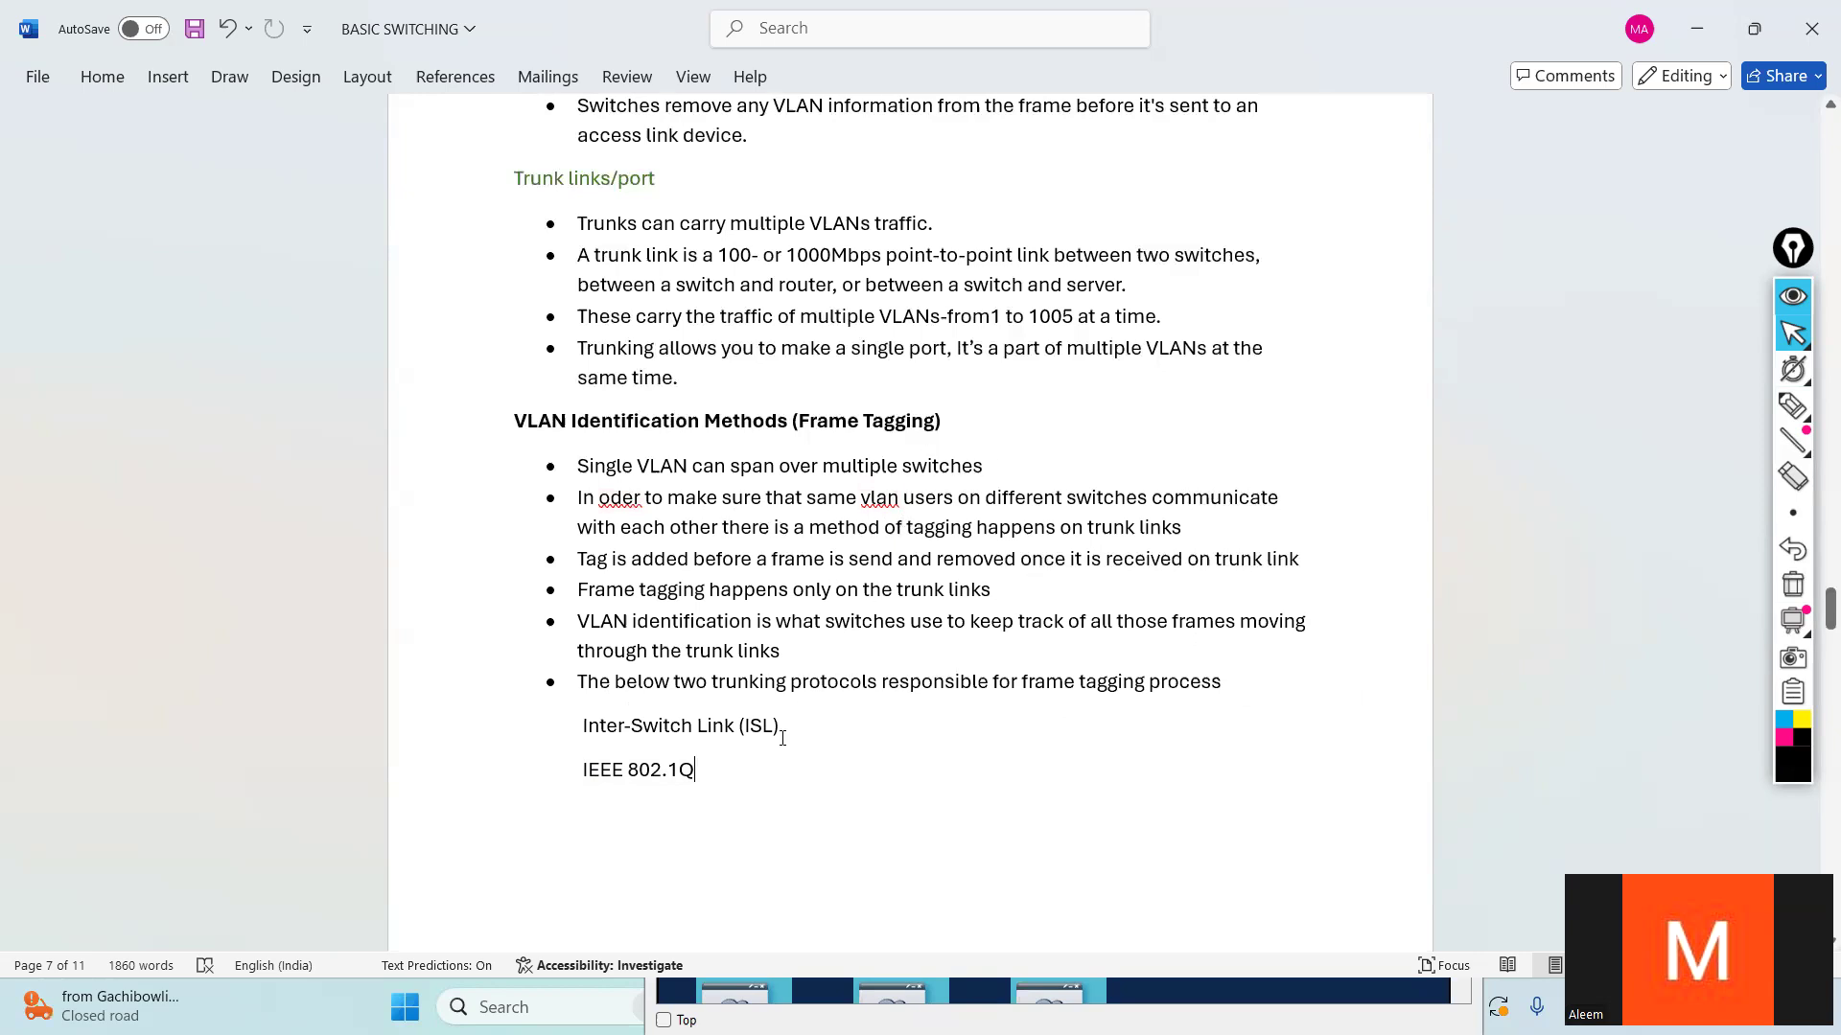
{"action": "left_click_drag", "start_coordinate": [736, 764], "coordinate": [563, 725]}
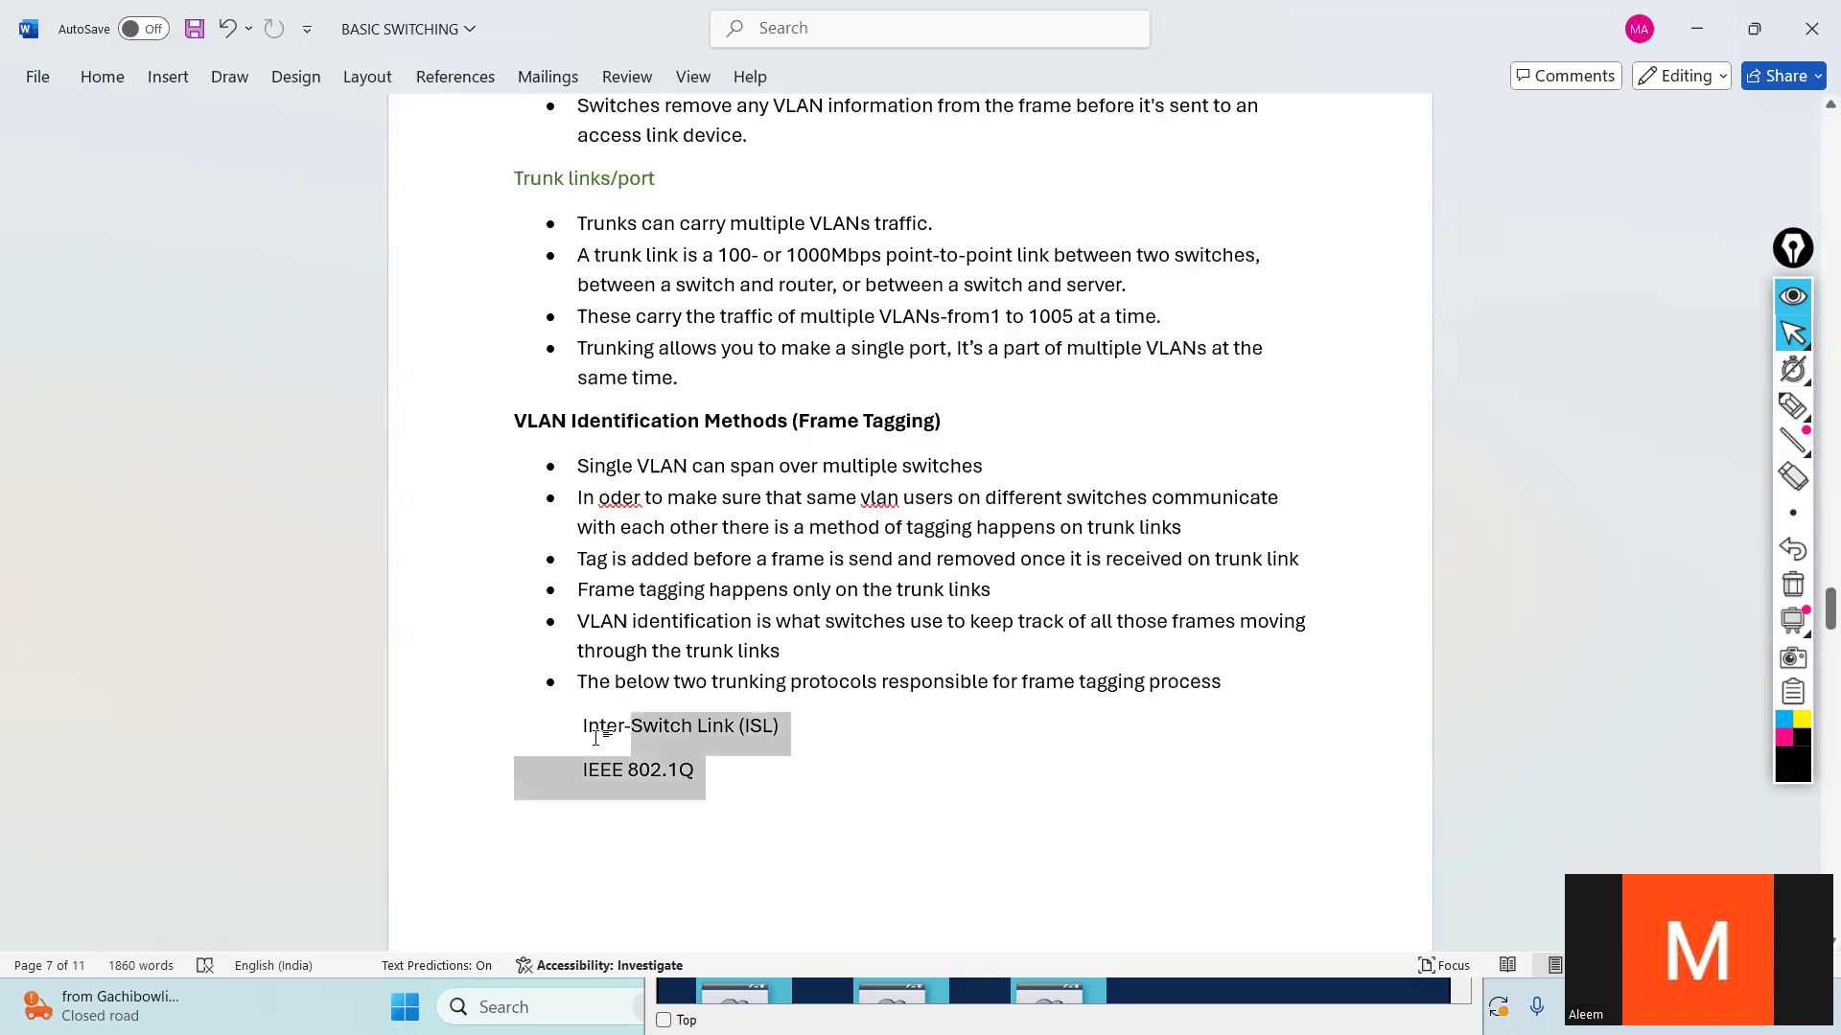
{"action": "left_click", "coordinate": [780, 768]}
{"action": "left_click_drag", "start_coordinate": [771, 725], "coordinate": [548, 715]}
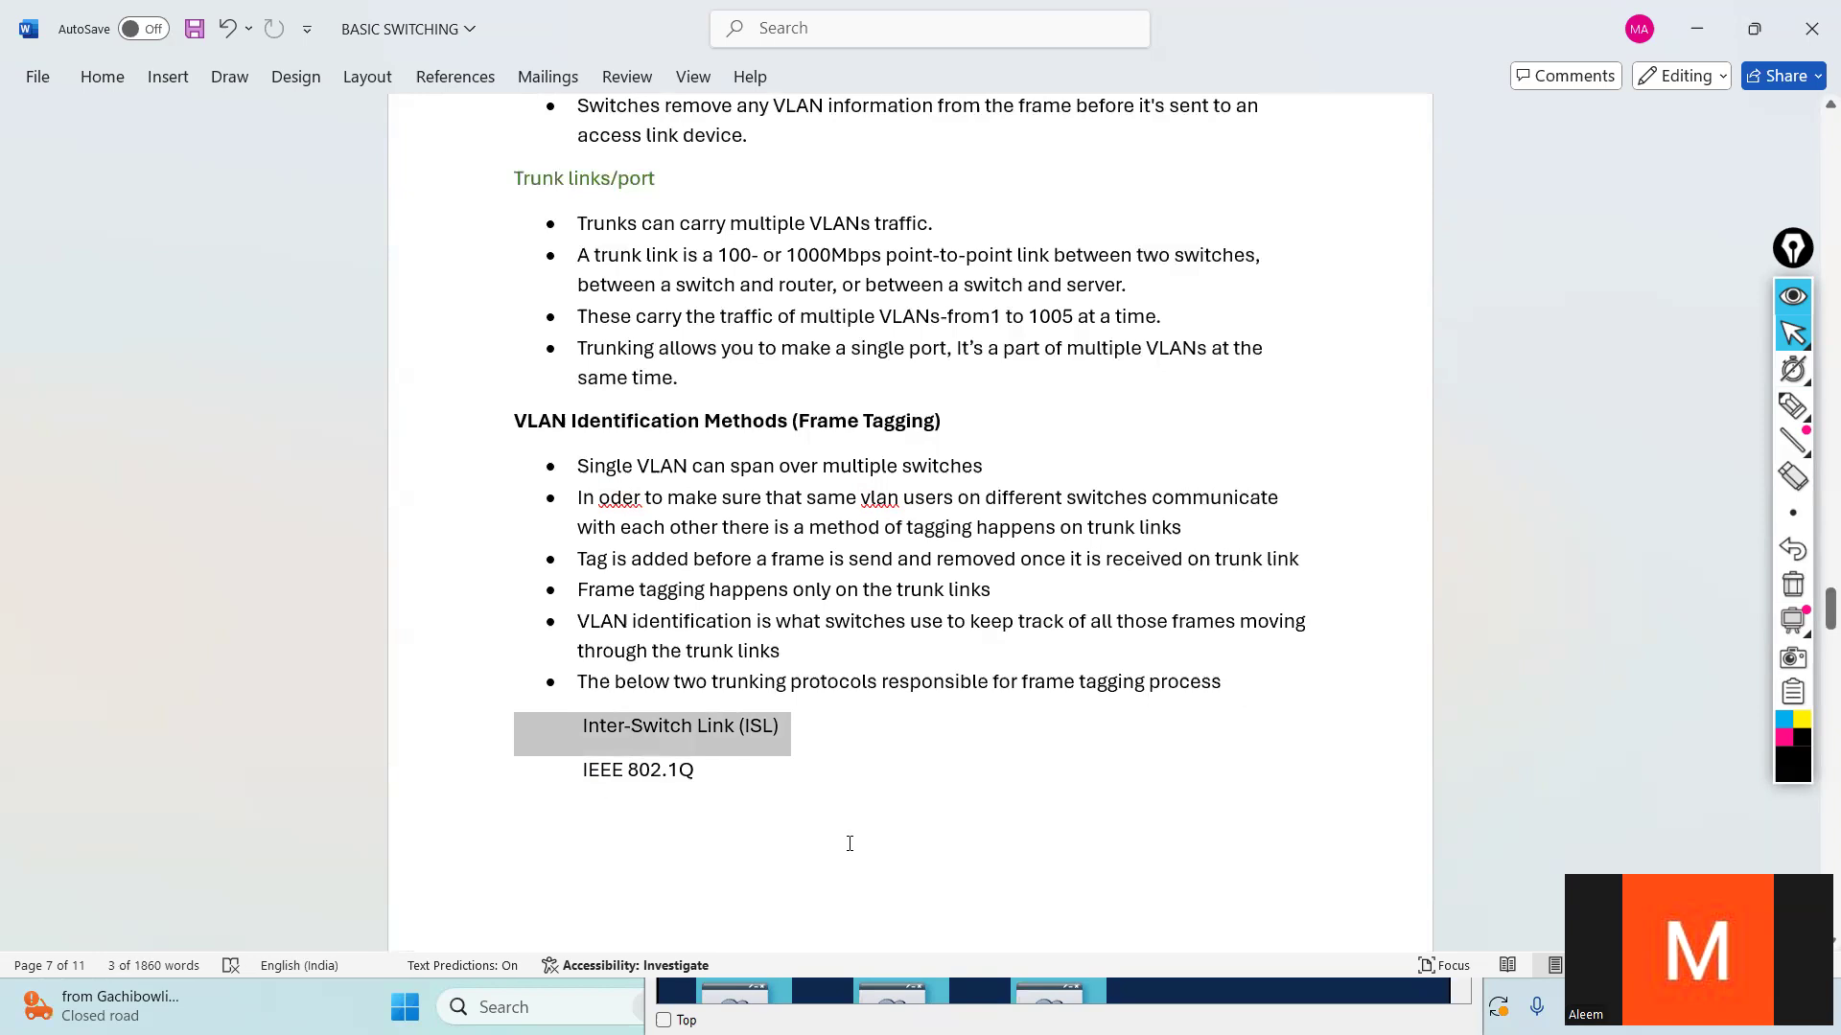
{"action": "left_click_drag", "start_coordinate": [732, 779], "coordinate": [525, 759]}
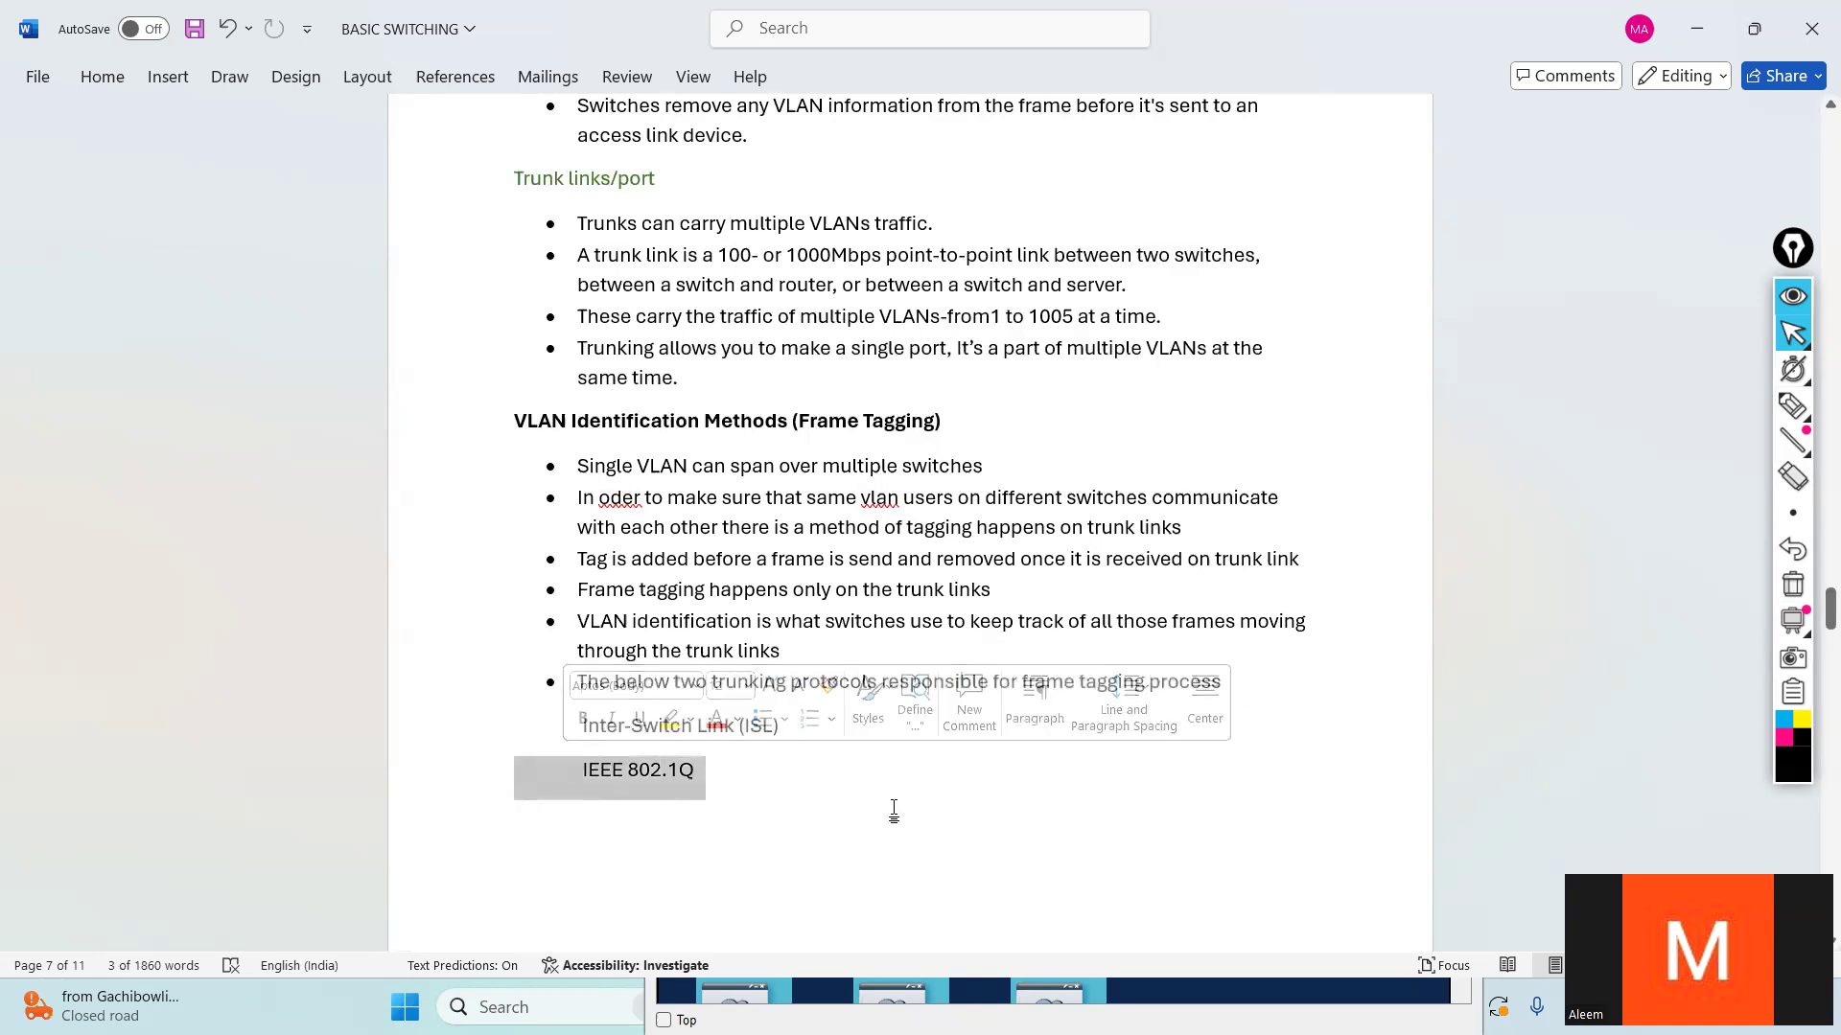
{"action": "left_click", "coordinate": [840, 807]}
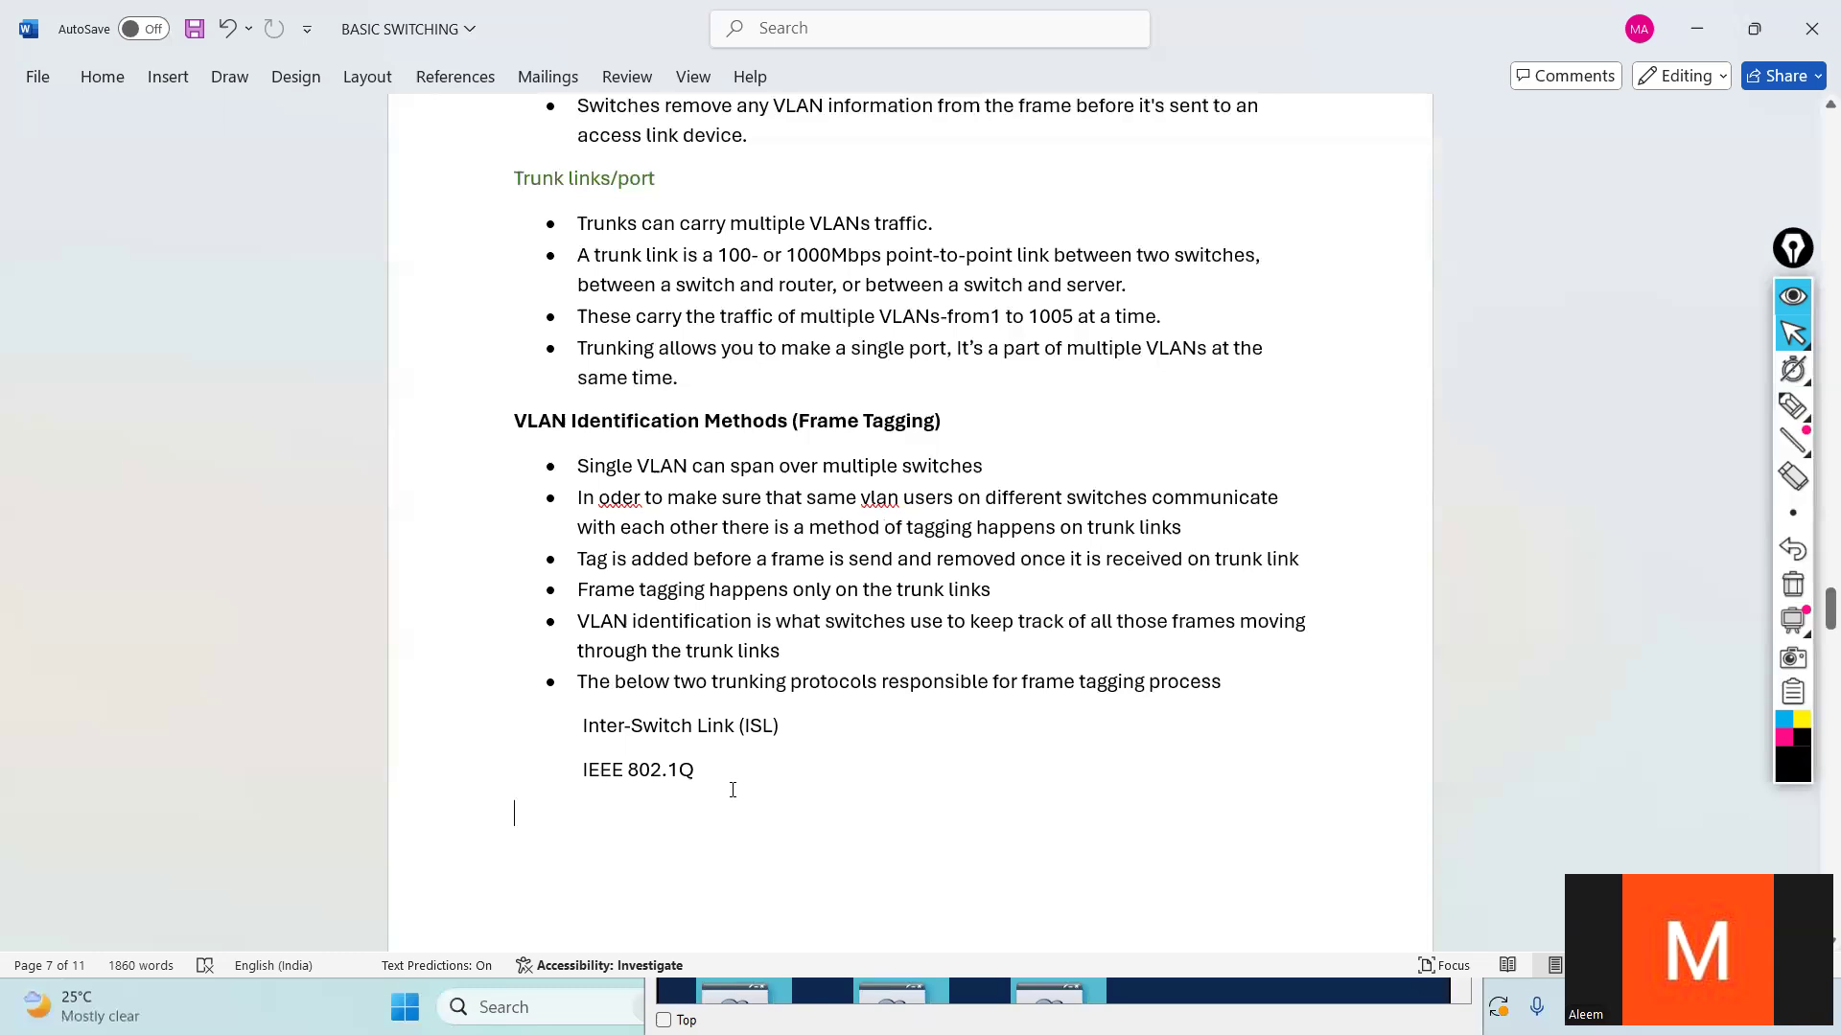
{"action": "left_click_drag", "start_coordinate": [732, 780], "coordinate": [581, 719]}
{"action": "left_click", "coordinate": [919, 840]}
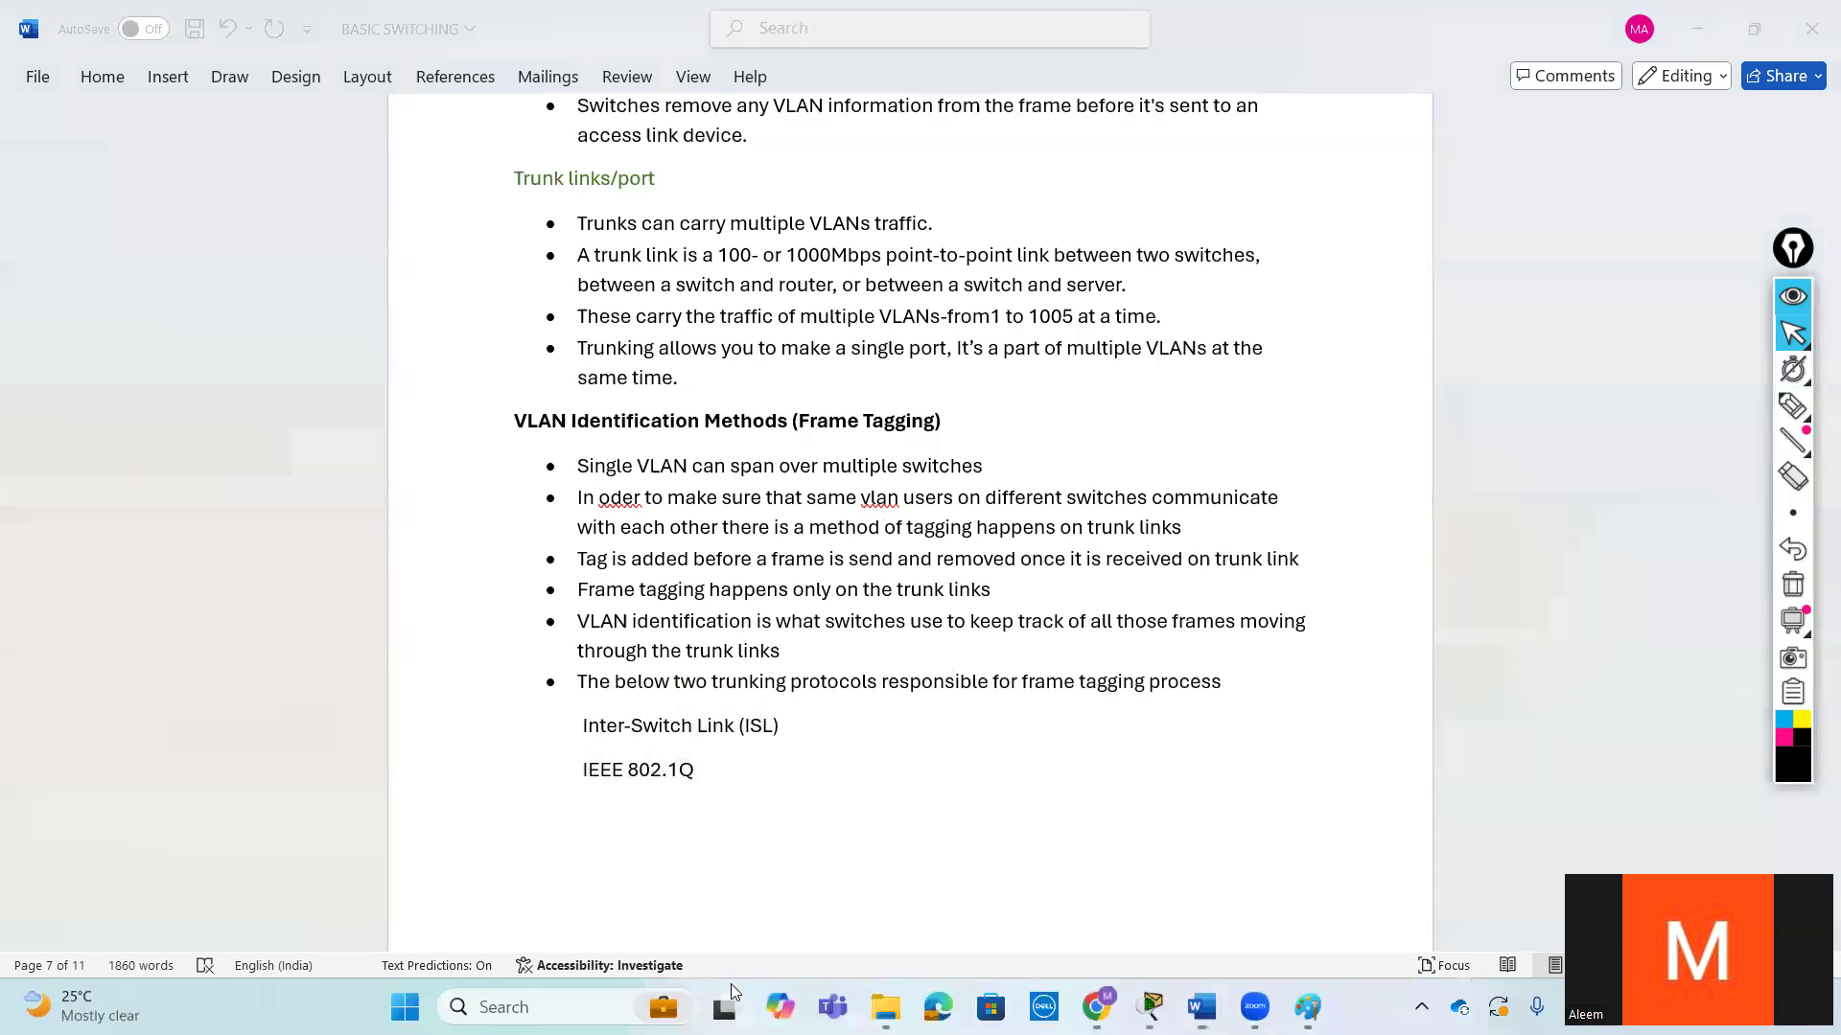
{"action": "left_click", "coordinate": [792, 809]}
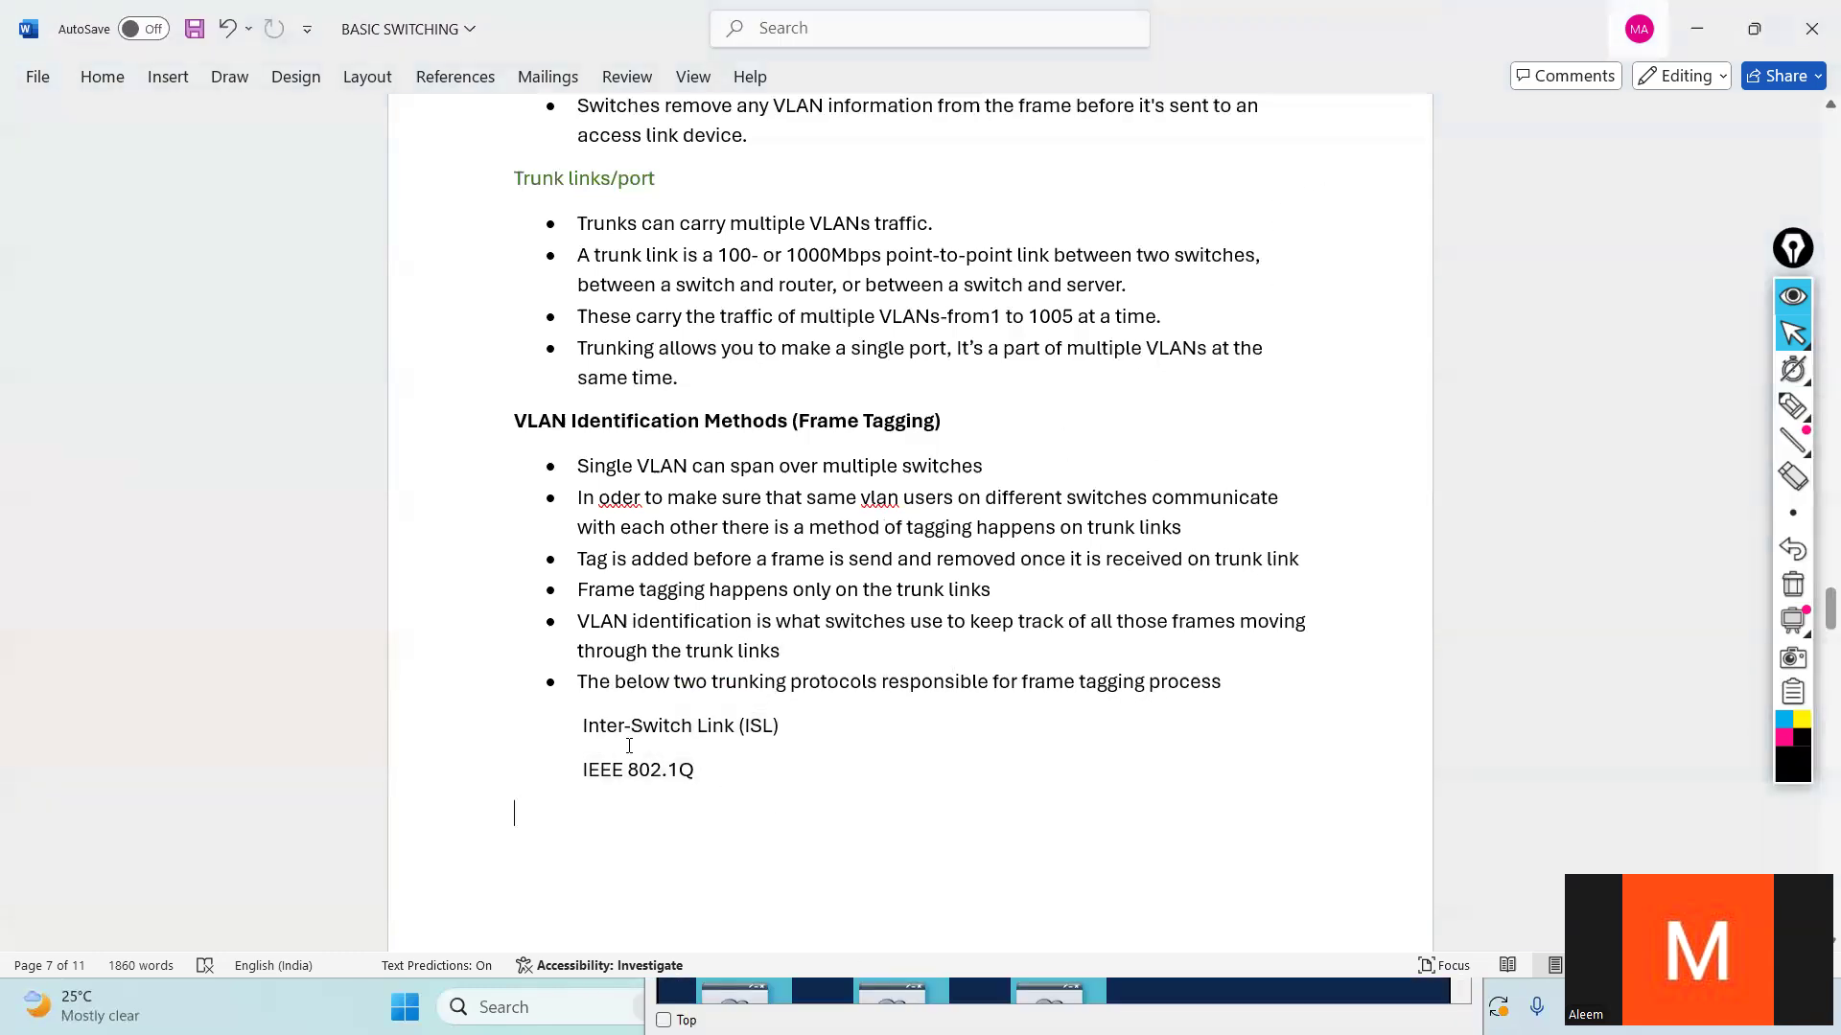
{"action": "left_click_drag", "start_coordinate": [548, 711], "coordinate": [899, 786]}
{"action": "left_click", "coordinate": [899, 786]}
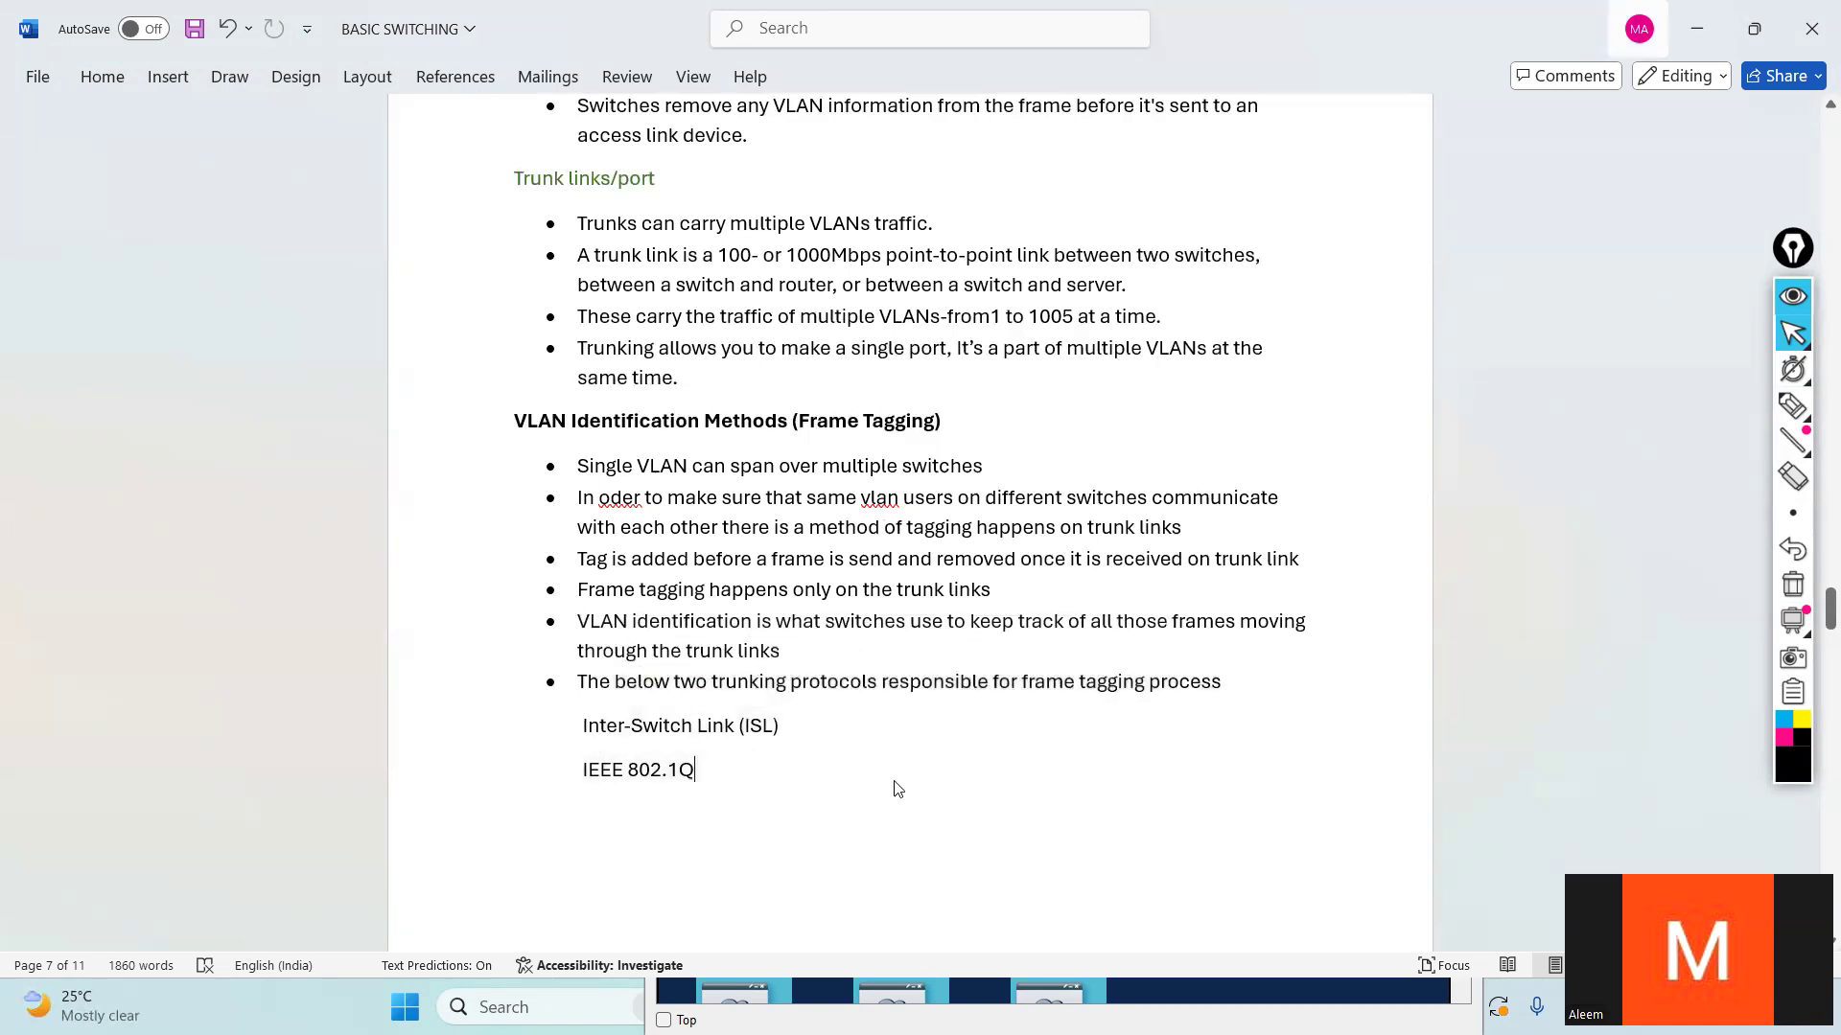
- Look ahead to the INTER-VLAN ROUTING heading and return to the note on the two trunking protocols
{"action": "scroll", "coordinate": [899, 784], "scroll_direction": "down", "scroll_amount": 6}
{"action": "scroll", "coordinate": [899, 784], "scroll_direction": "up", "scroll_amount": 6}
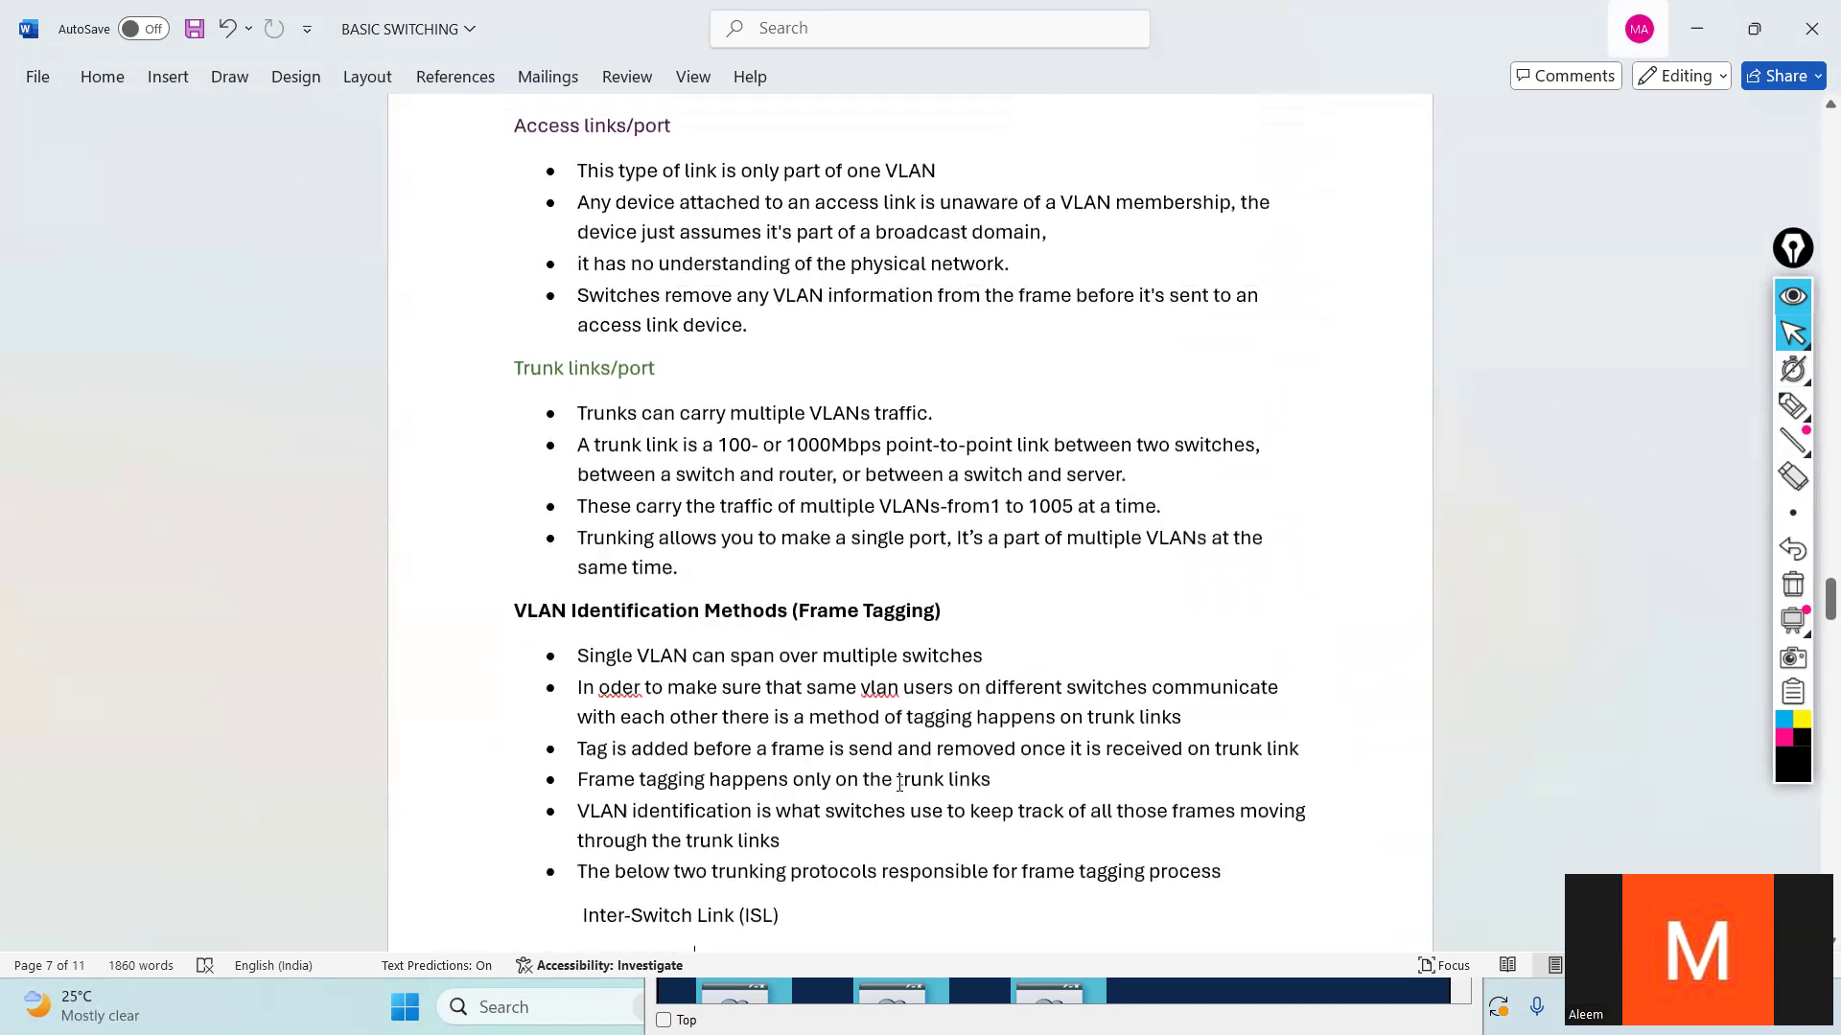
{"action": "scroll", "coordinate": [888, 764], "scroll_direction": "down", "scroll_amount": 6}
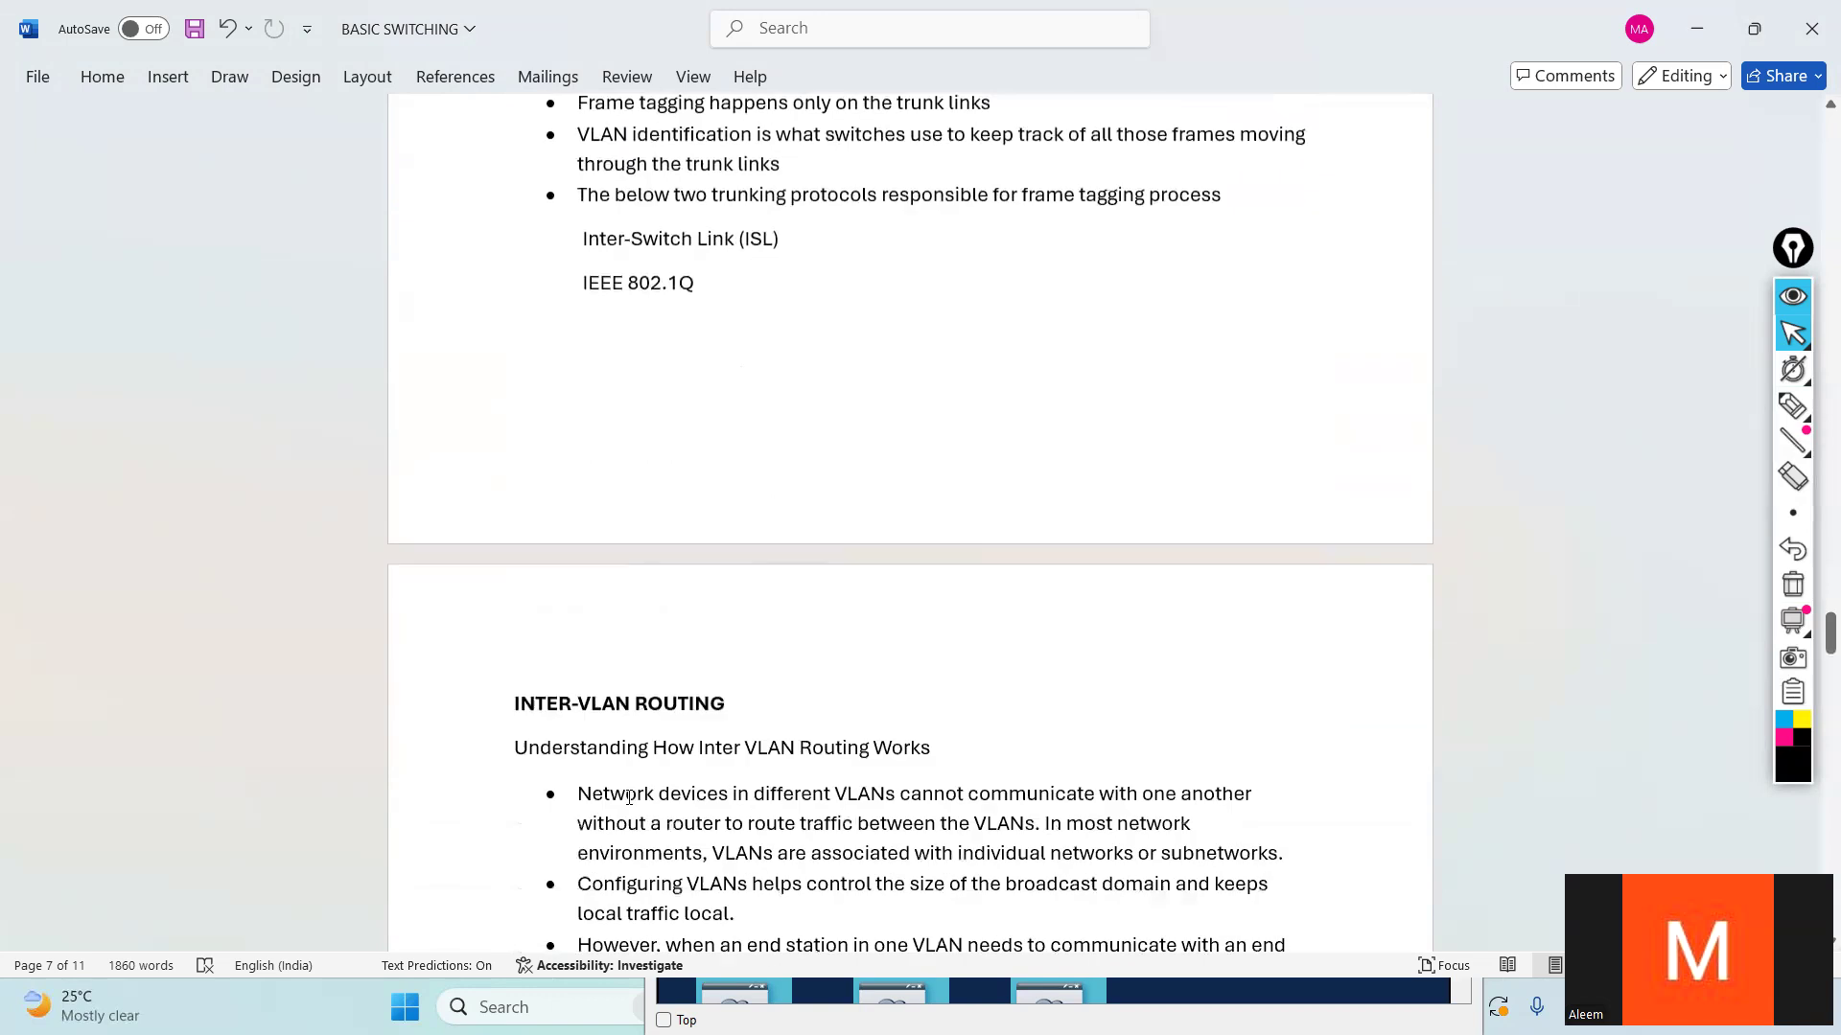
{"action": "left_click_drag", "start_coordinate": [534, 683], "coordinate": [538, 696]}
{"action": "left_click", "coordinate": [915, 688]}
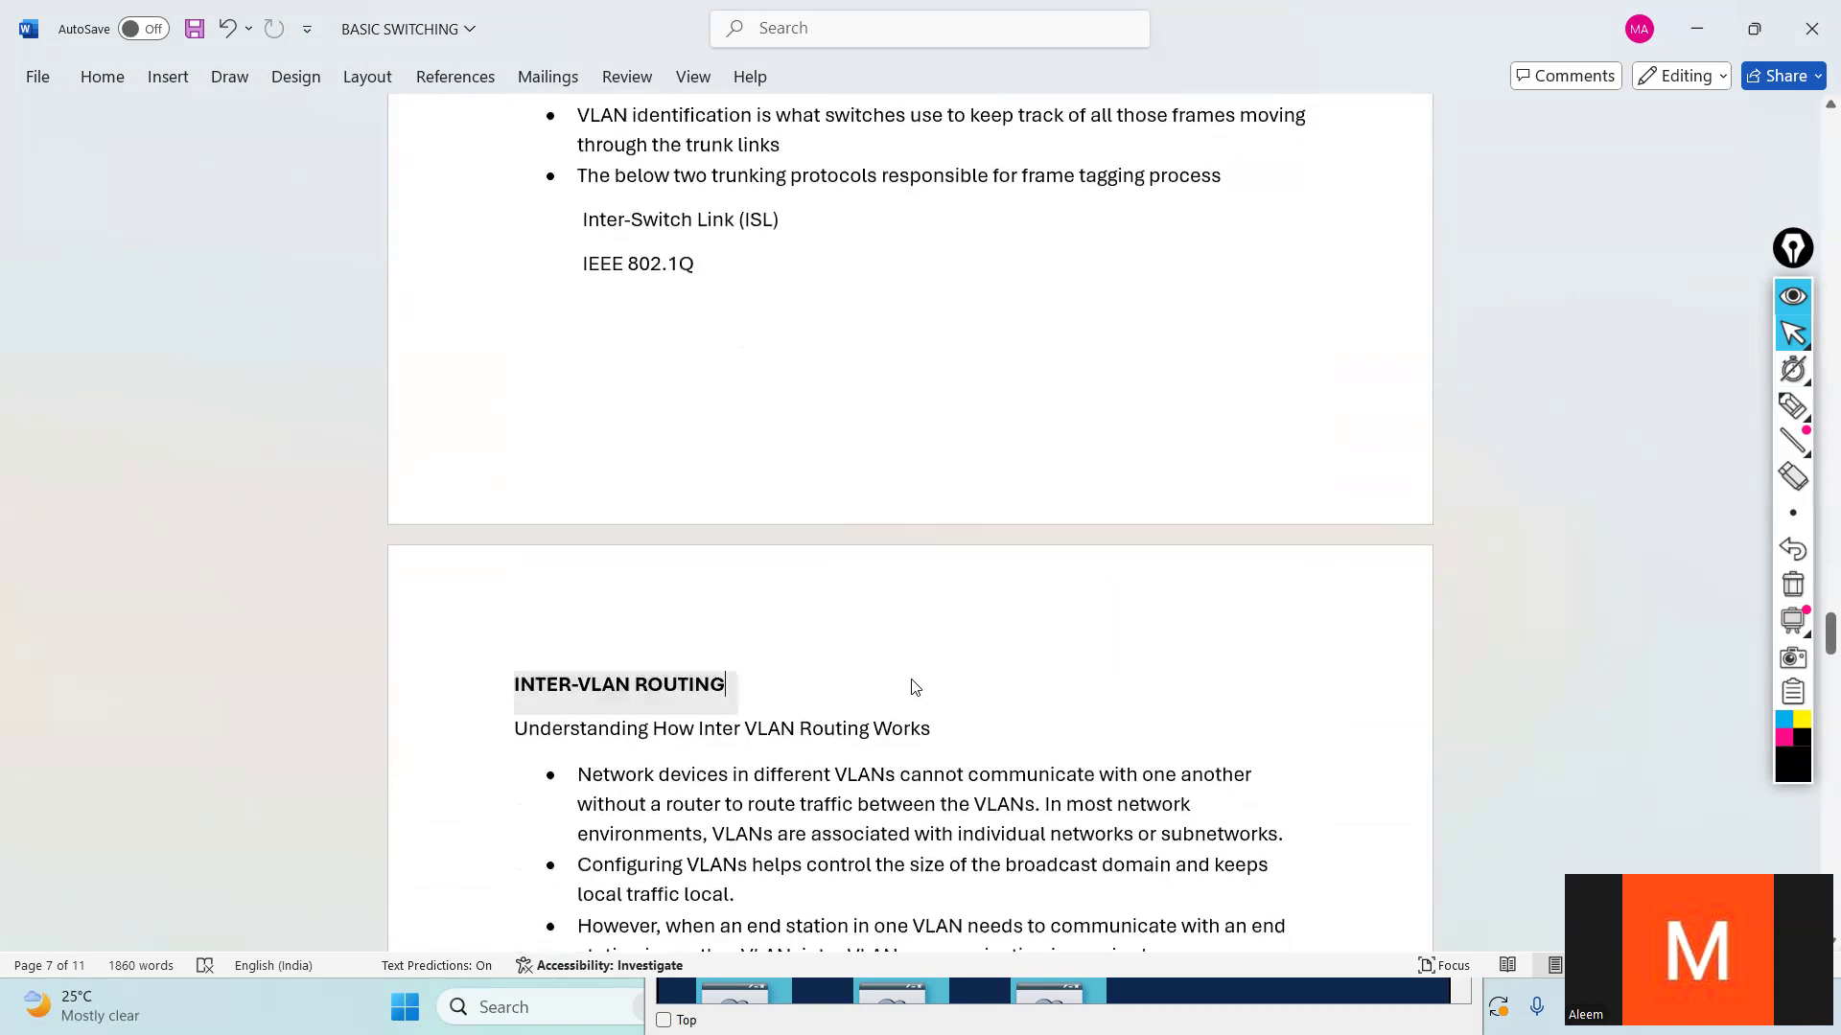
{"action": "scroll", "coordinate": [893, 537], "scroll_direction": "up", "scroll_amount": 4}
{"action": "left_click_drag", "start_coordinate": [759, 513], "coordinate": [656, 443]}
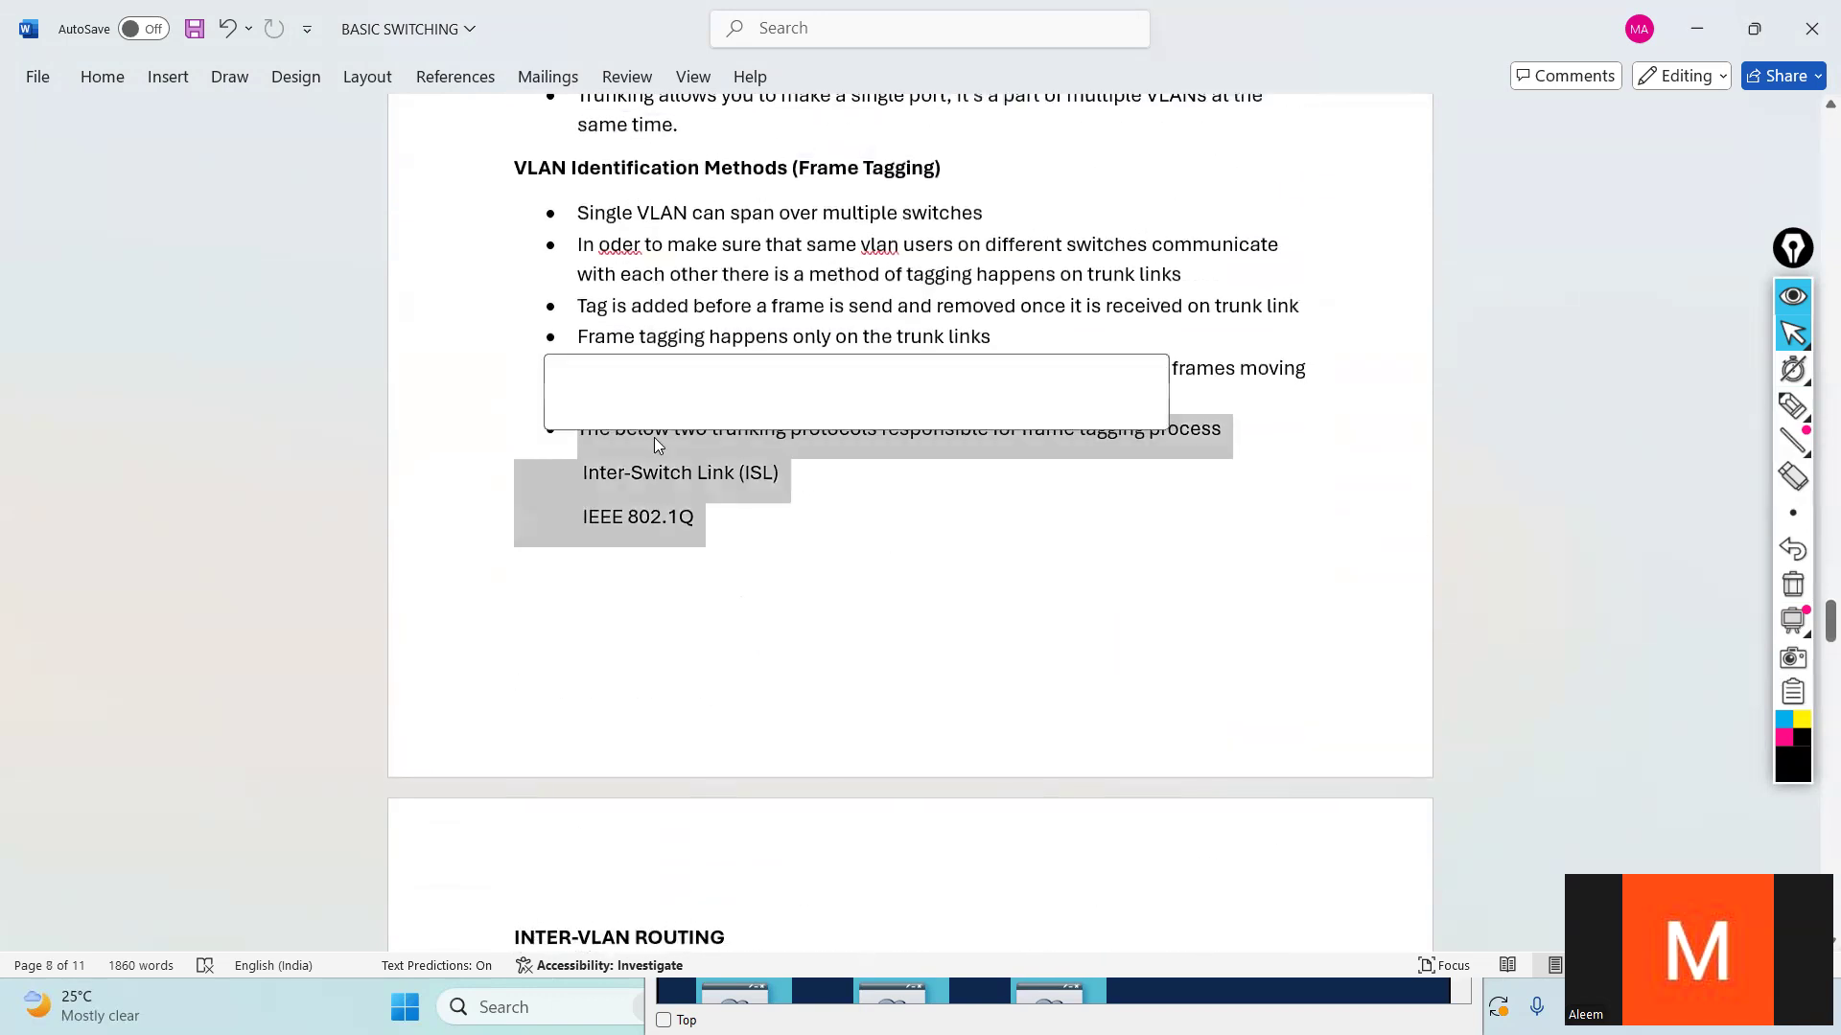
{"action": "left_click", "coordinate": [1618, 218]}
- Switch to Cisco Packet Tracer and check Switch5's VLAN list and the ping results on the 192.168.10.10/24 PC
{"action": "left_click", "coordinate": [1696, 25]}
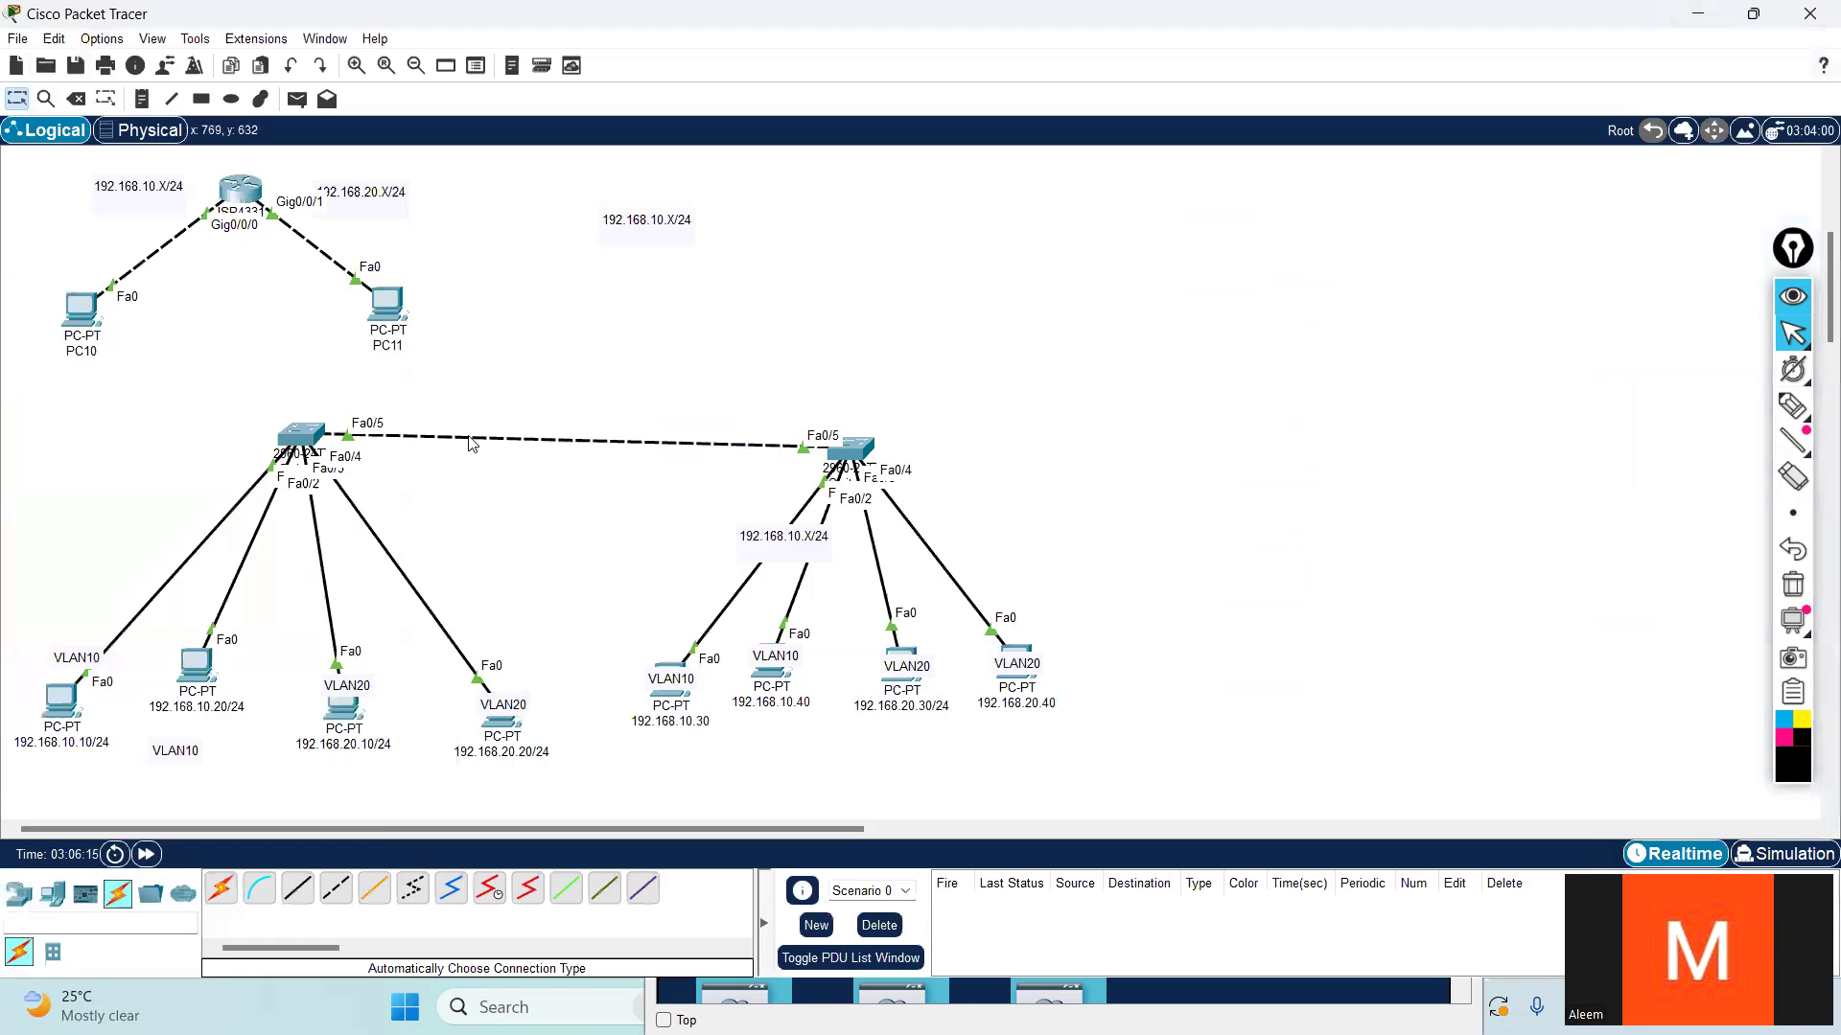
{"action": "left_click", "coordinate": [298, 443]}
{"action": "left_click", "coordinate": [1304, 596]}
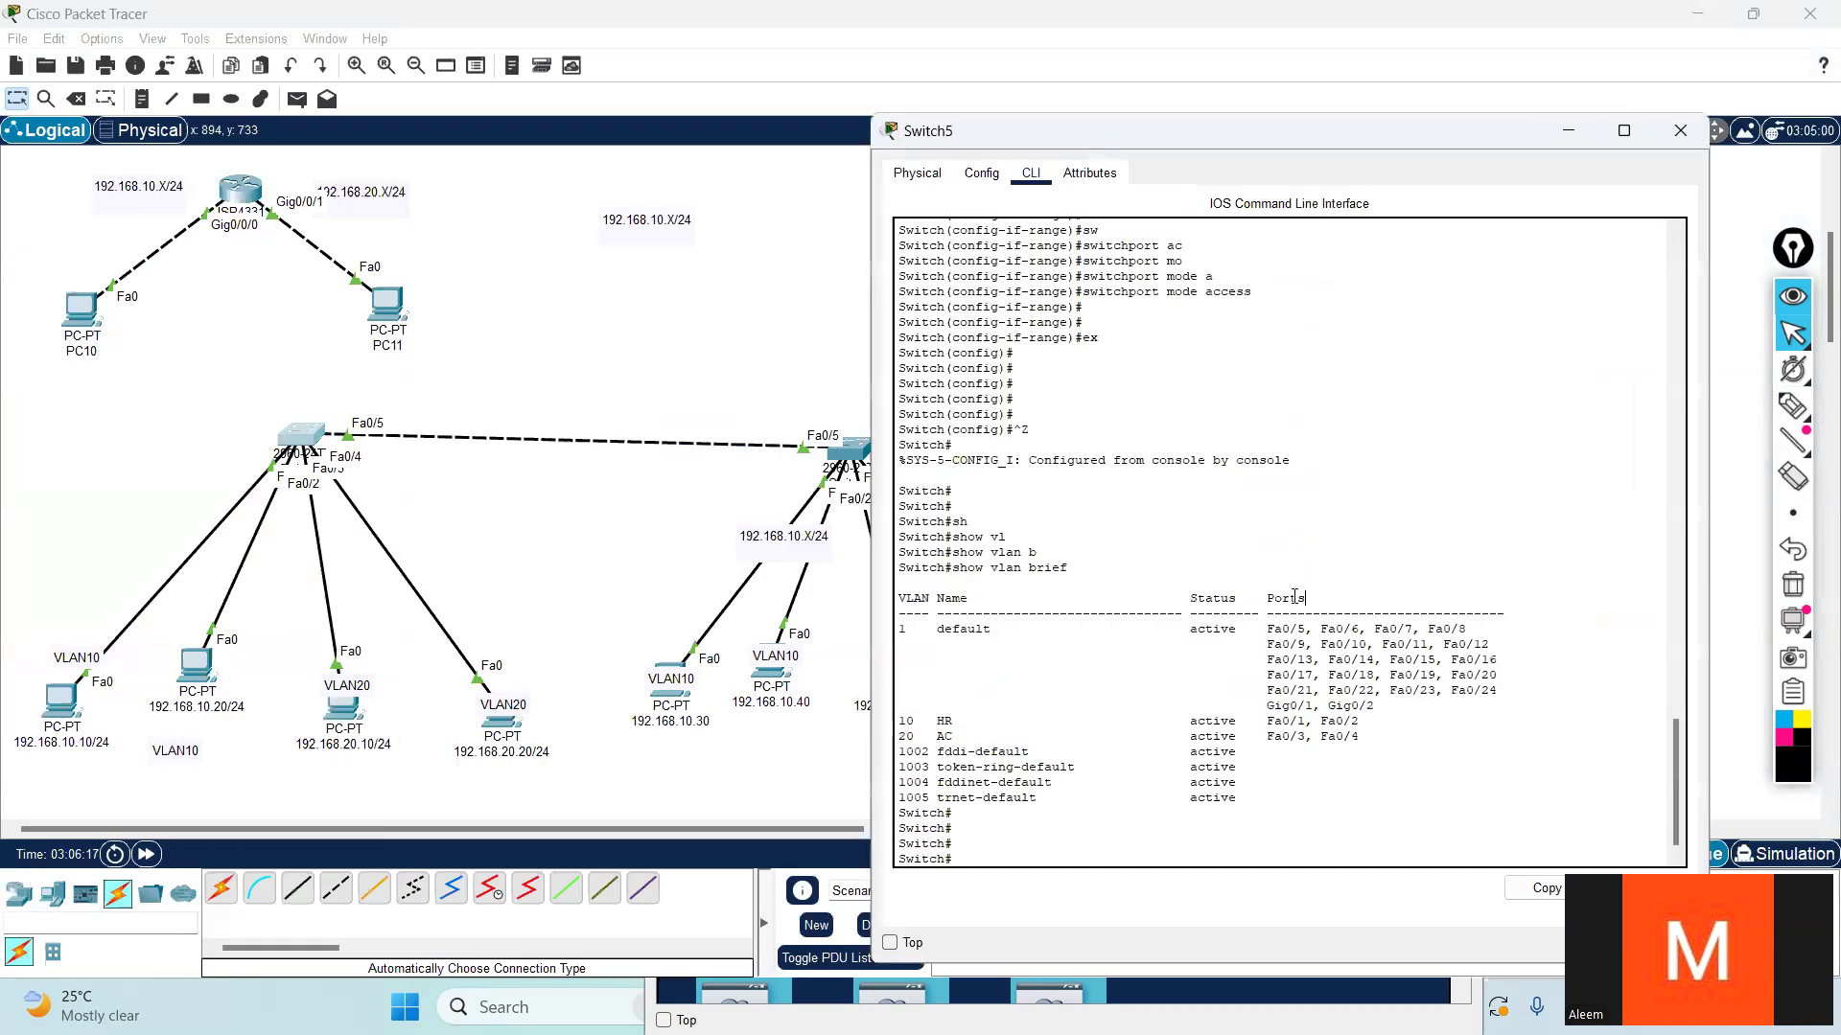
{"action": "left_click", "coordinate": [59, 712]}
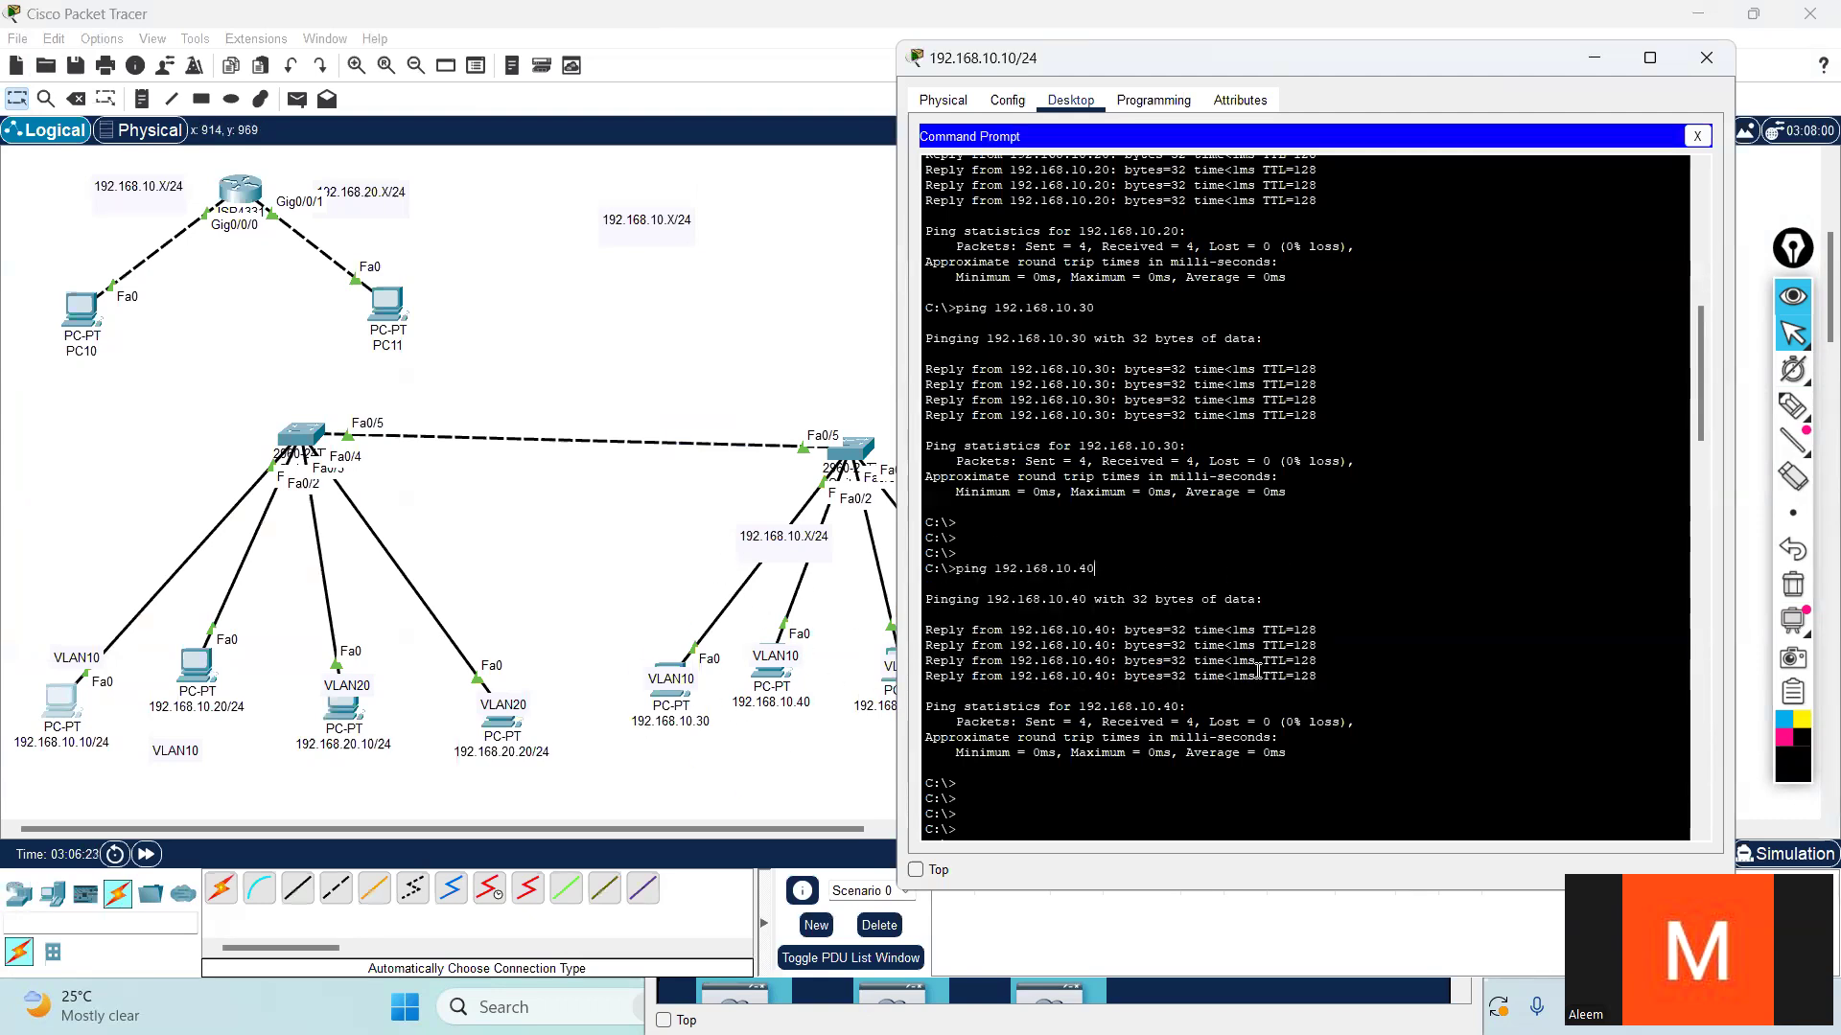
- Run show interfaces trunk in the CLI of Switch5 to check its trunk ports
{"action": "left_click", "coordinate": [285, 443]}
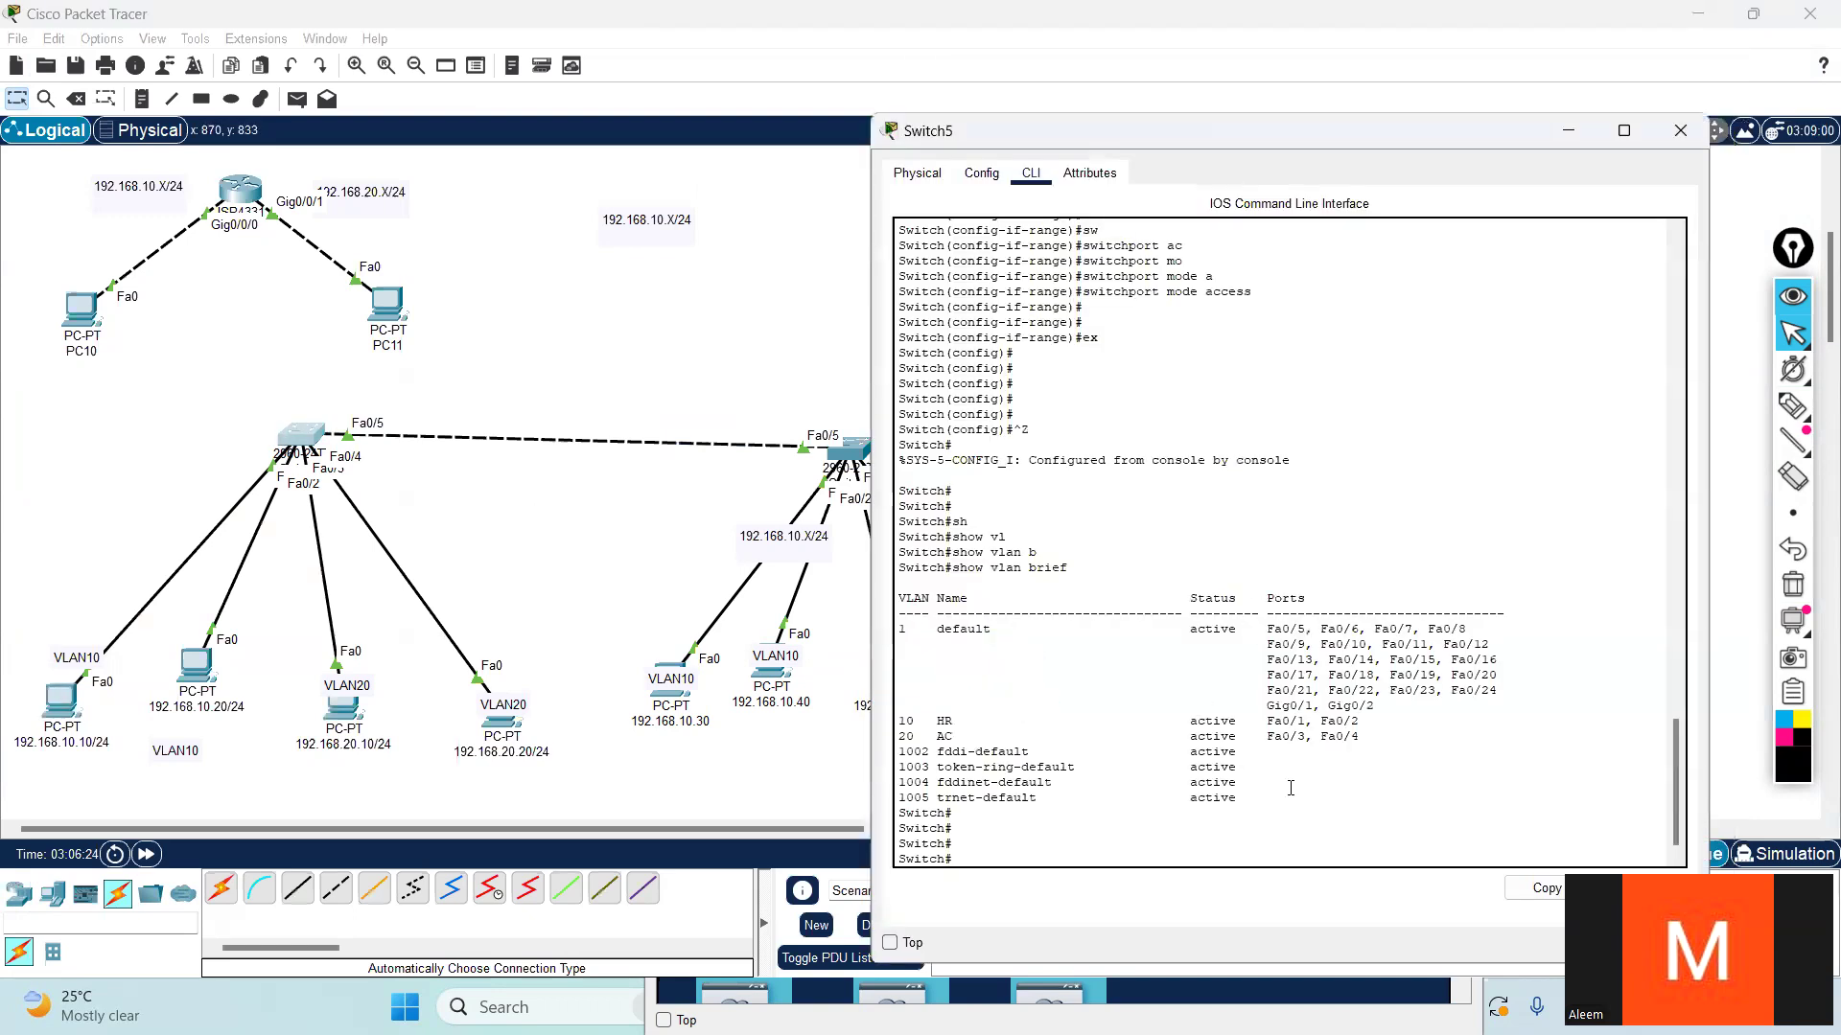
{"action": "key", "text": "Return"}
{"action": "key", "text": "Return"}
{"action": "type", "text": "sh"}
{"action": "key", "text": "Tab"}
{"action": "type", "text": "int"}
{"action": "key", "text": "Tab"}
{"action": "type", "text": "tr"}
{"action": "key", "text": "Tab"}
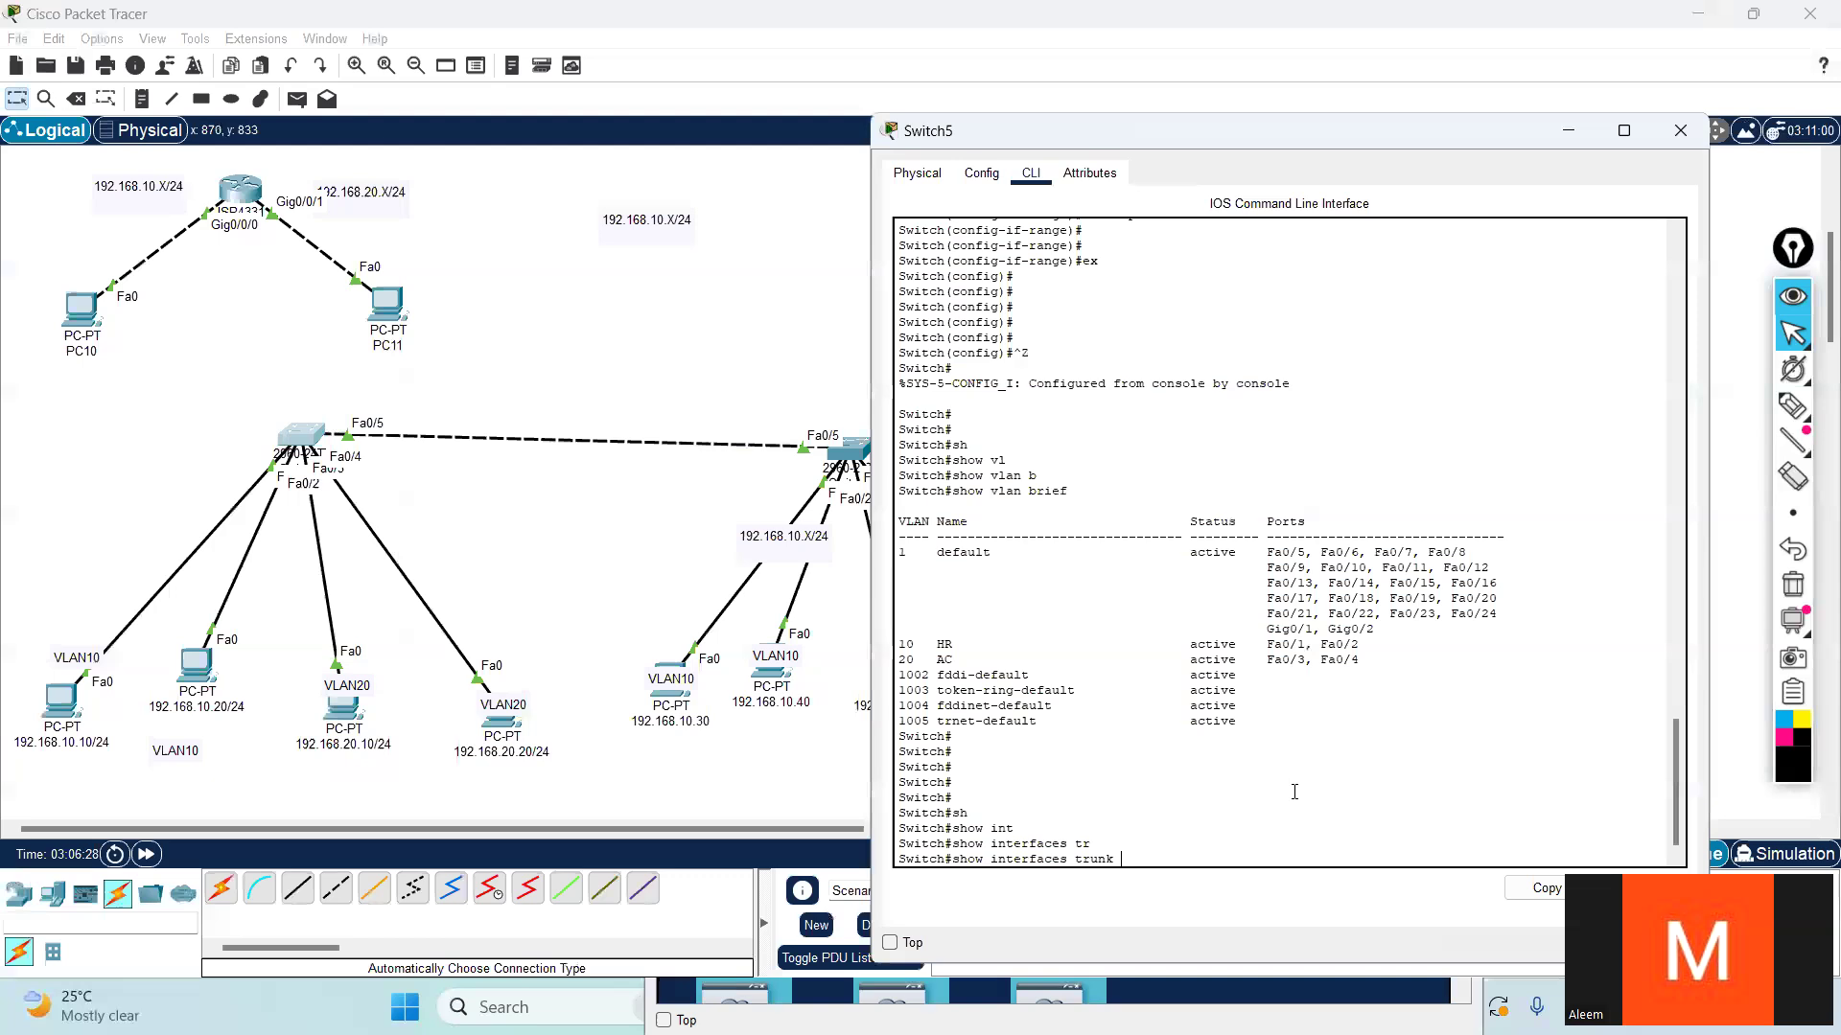
{"action": "key", "text": "Return"}
{"action": "key", "text": "Return"}
{"action": "key", "text": "Return"}
{"action": "key", "text": "Return"}
{"action": "key", "text": "Return"}
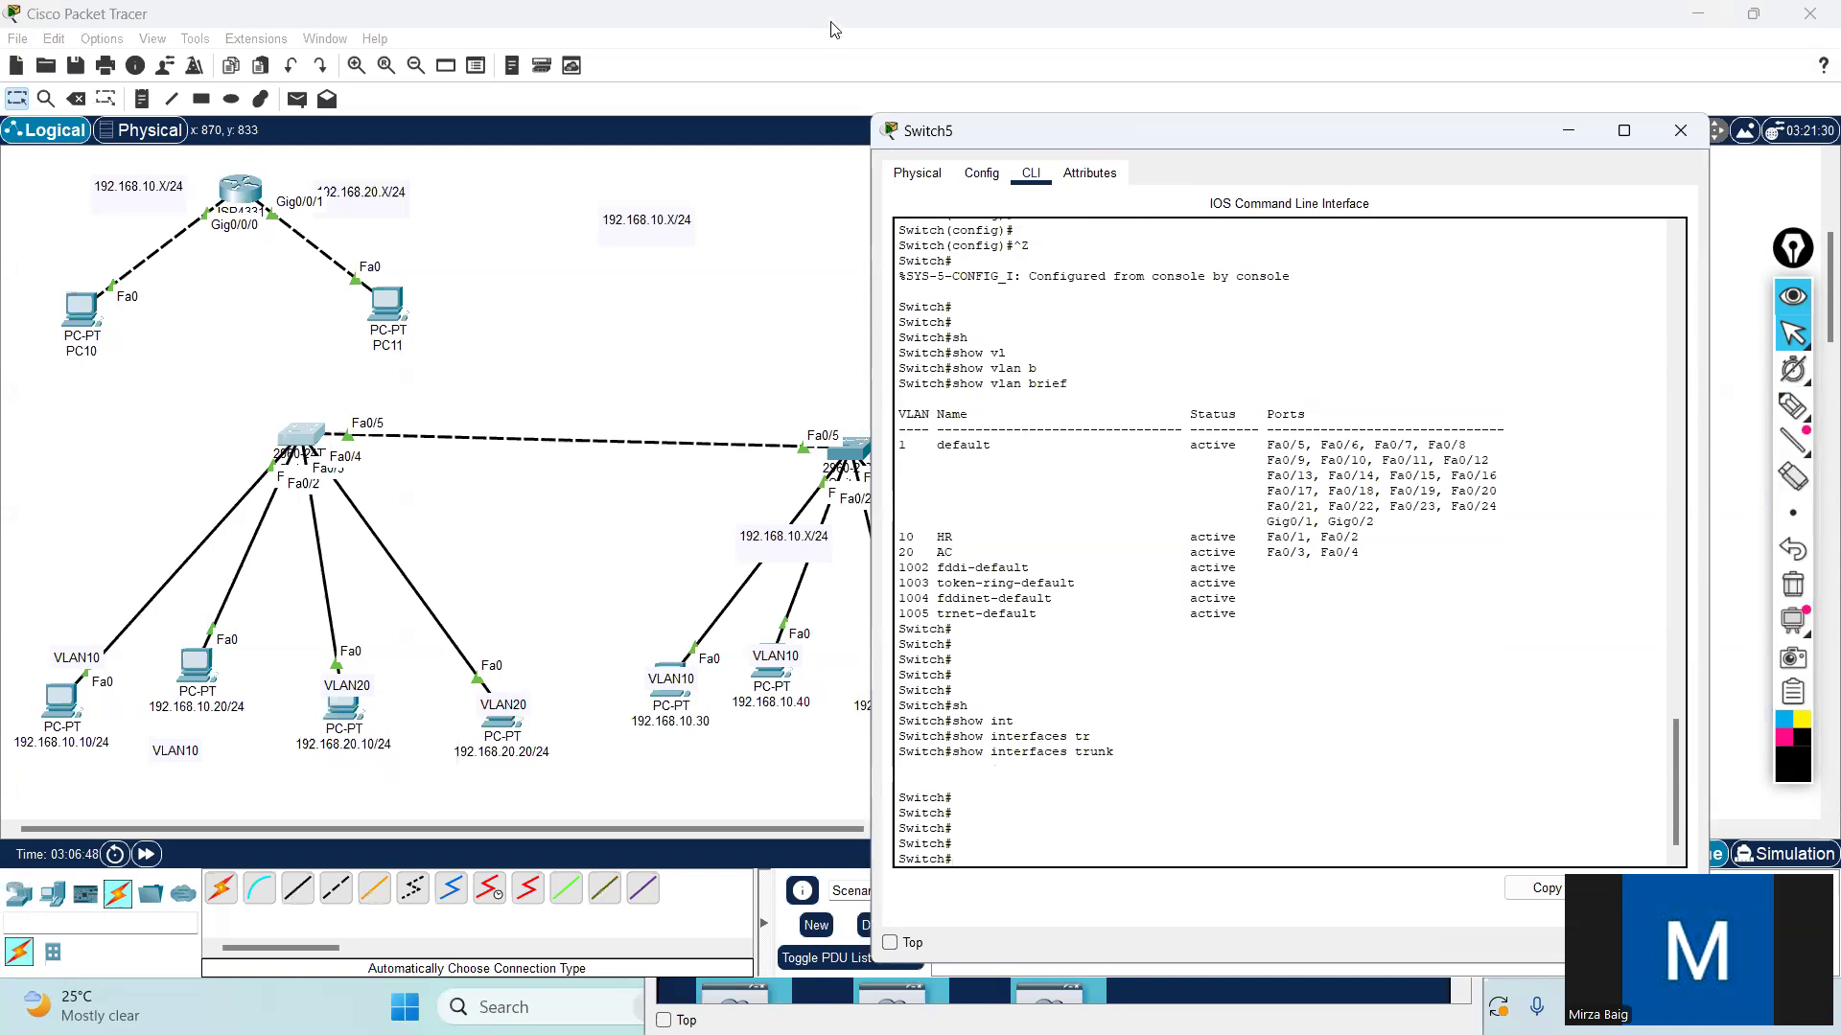
- With the annotation pen, circle Switch5's four PC links and a VLAN10 link on the other switch, and write "Host" beside them
{"action": "left_click", "coordinate": [848, 338]}
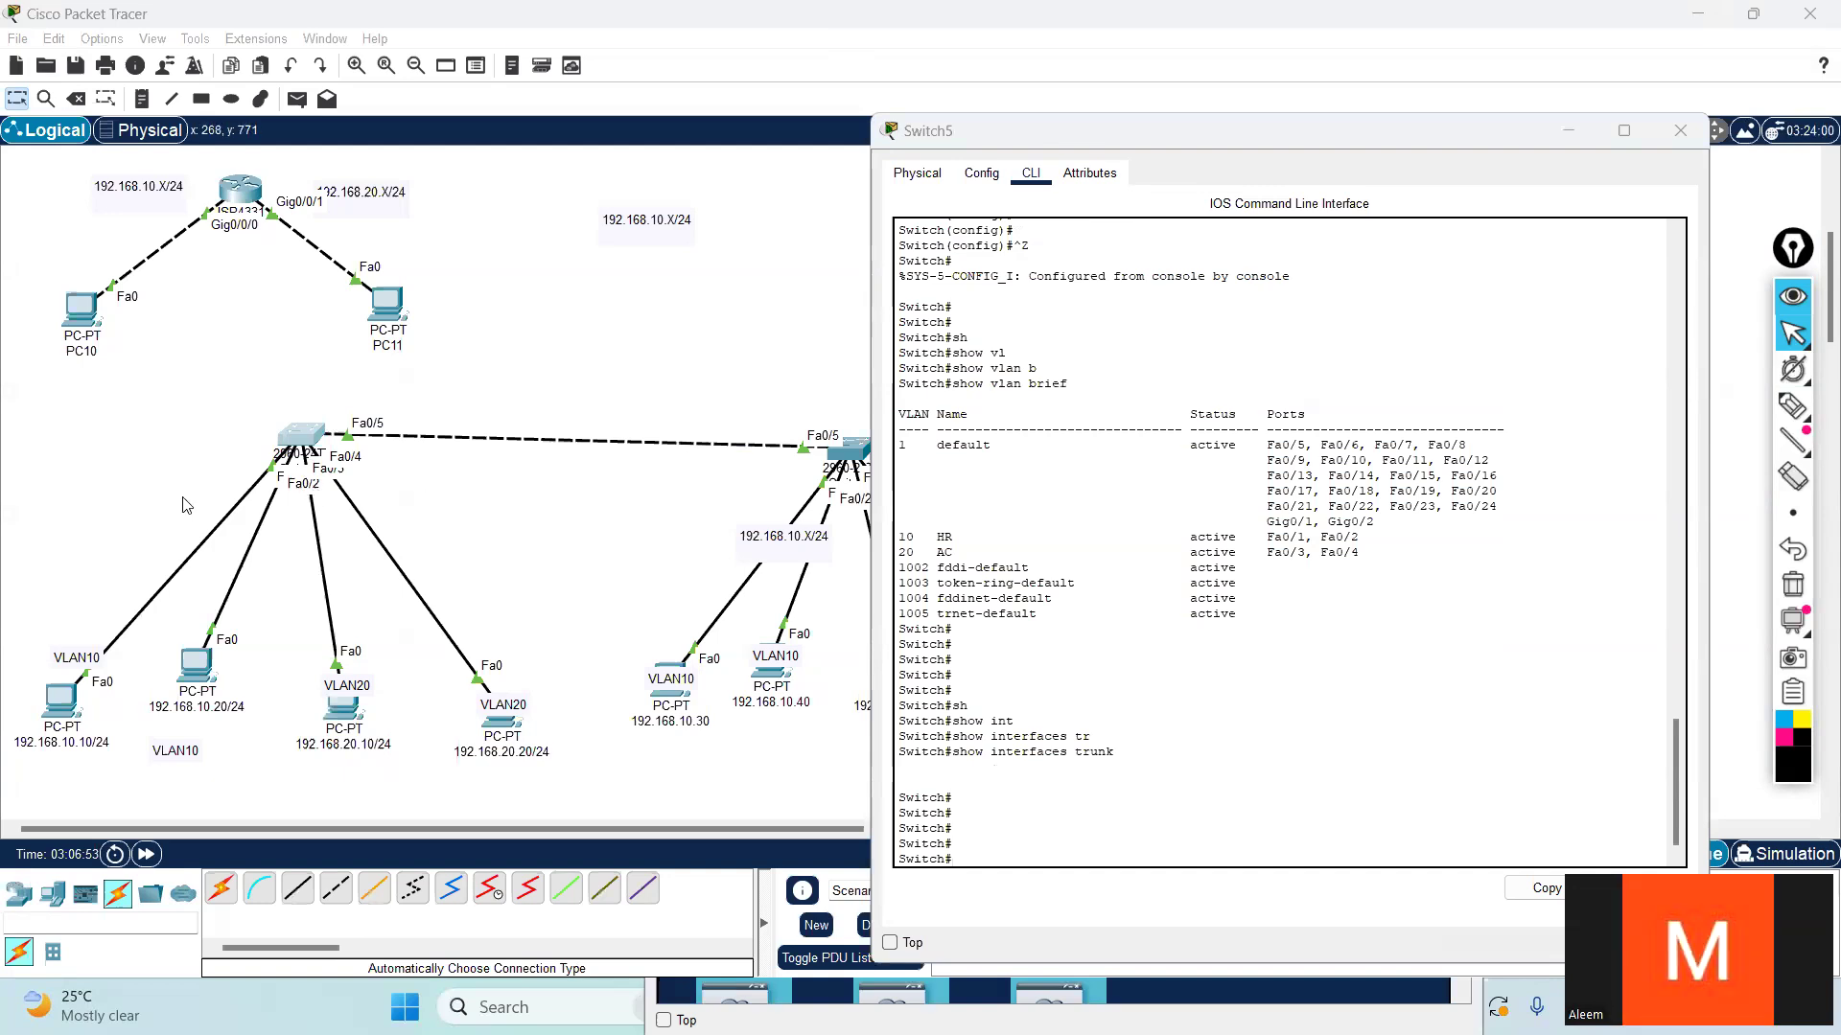
{"action": "mouse_move", "coordinate": [1788, 408]}
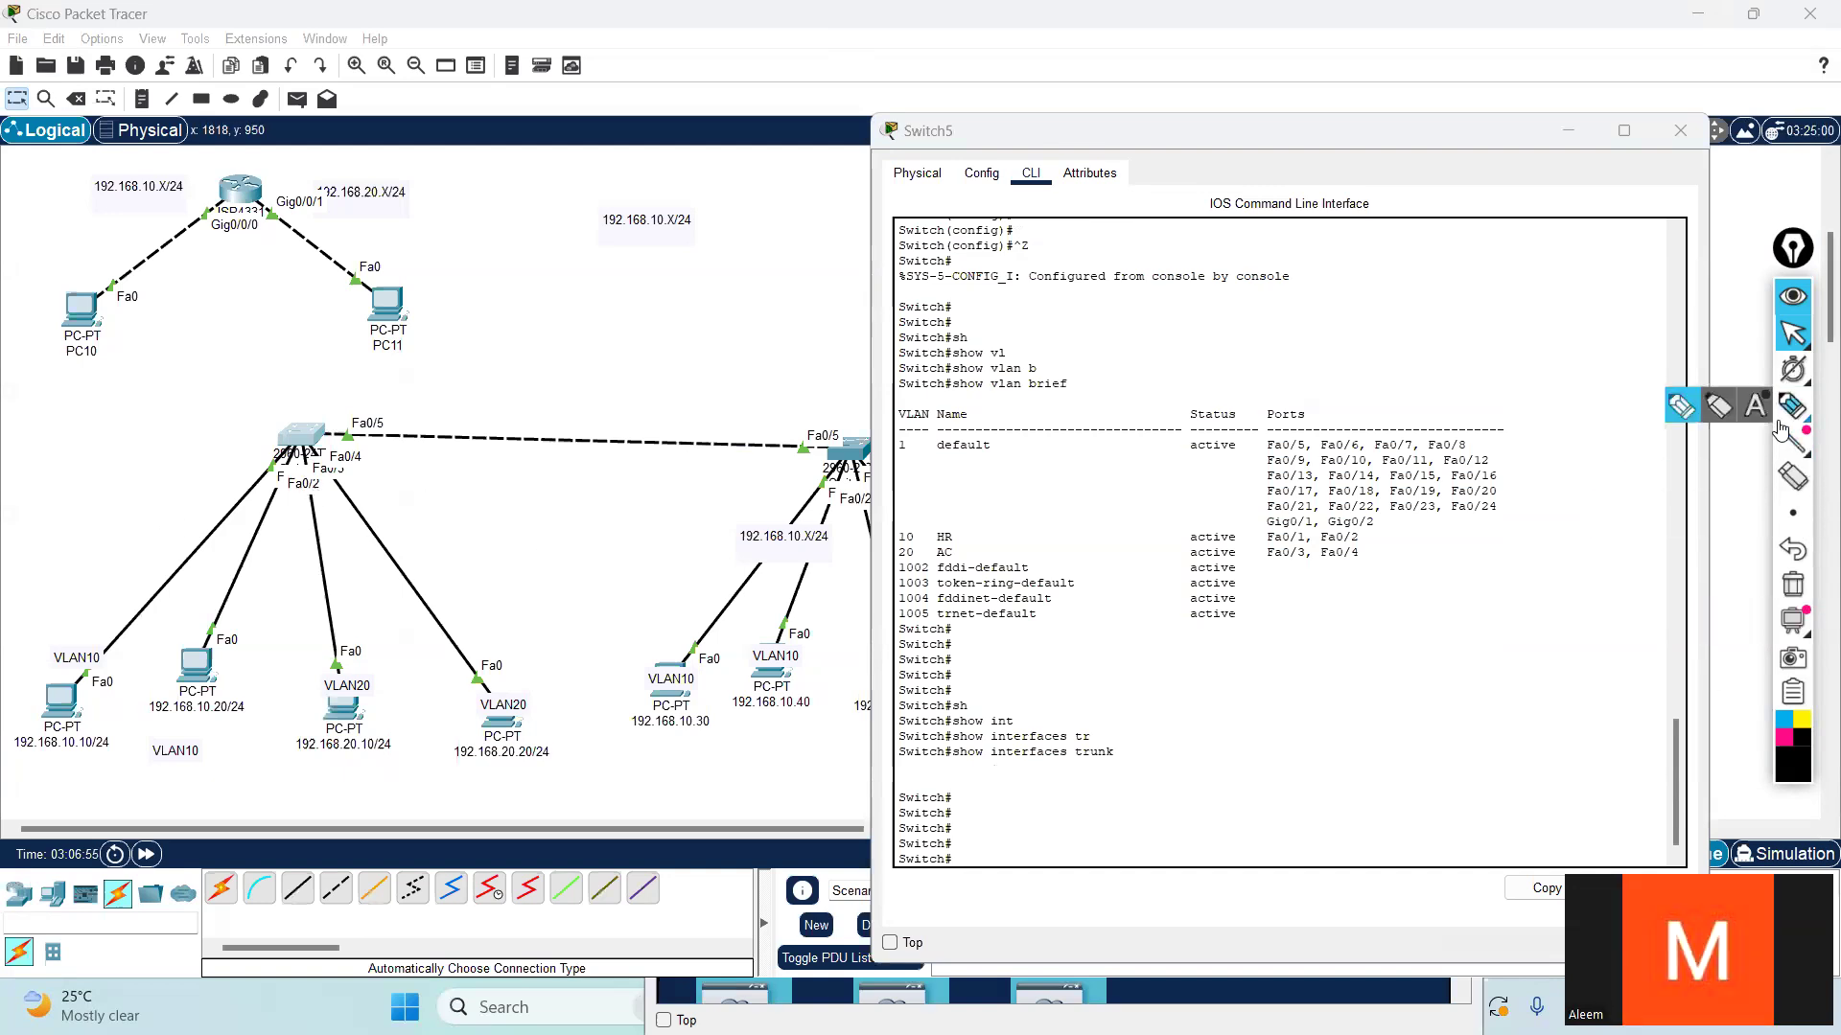
{"action": "left_click", "coordinate": [1676, 410]}
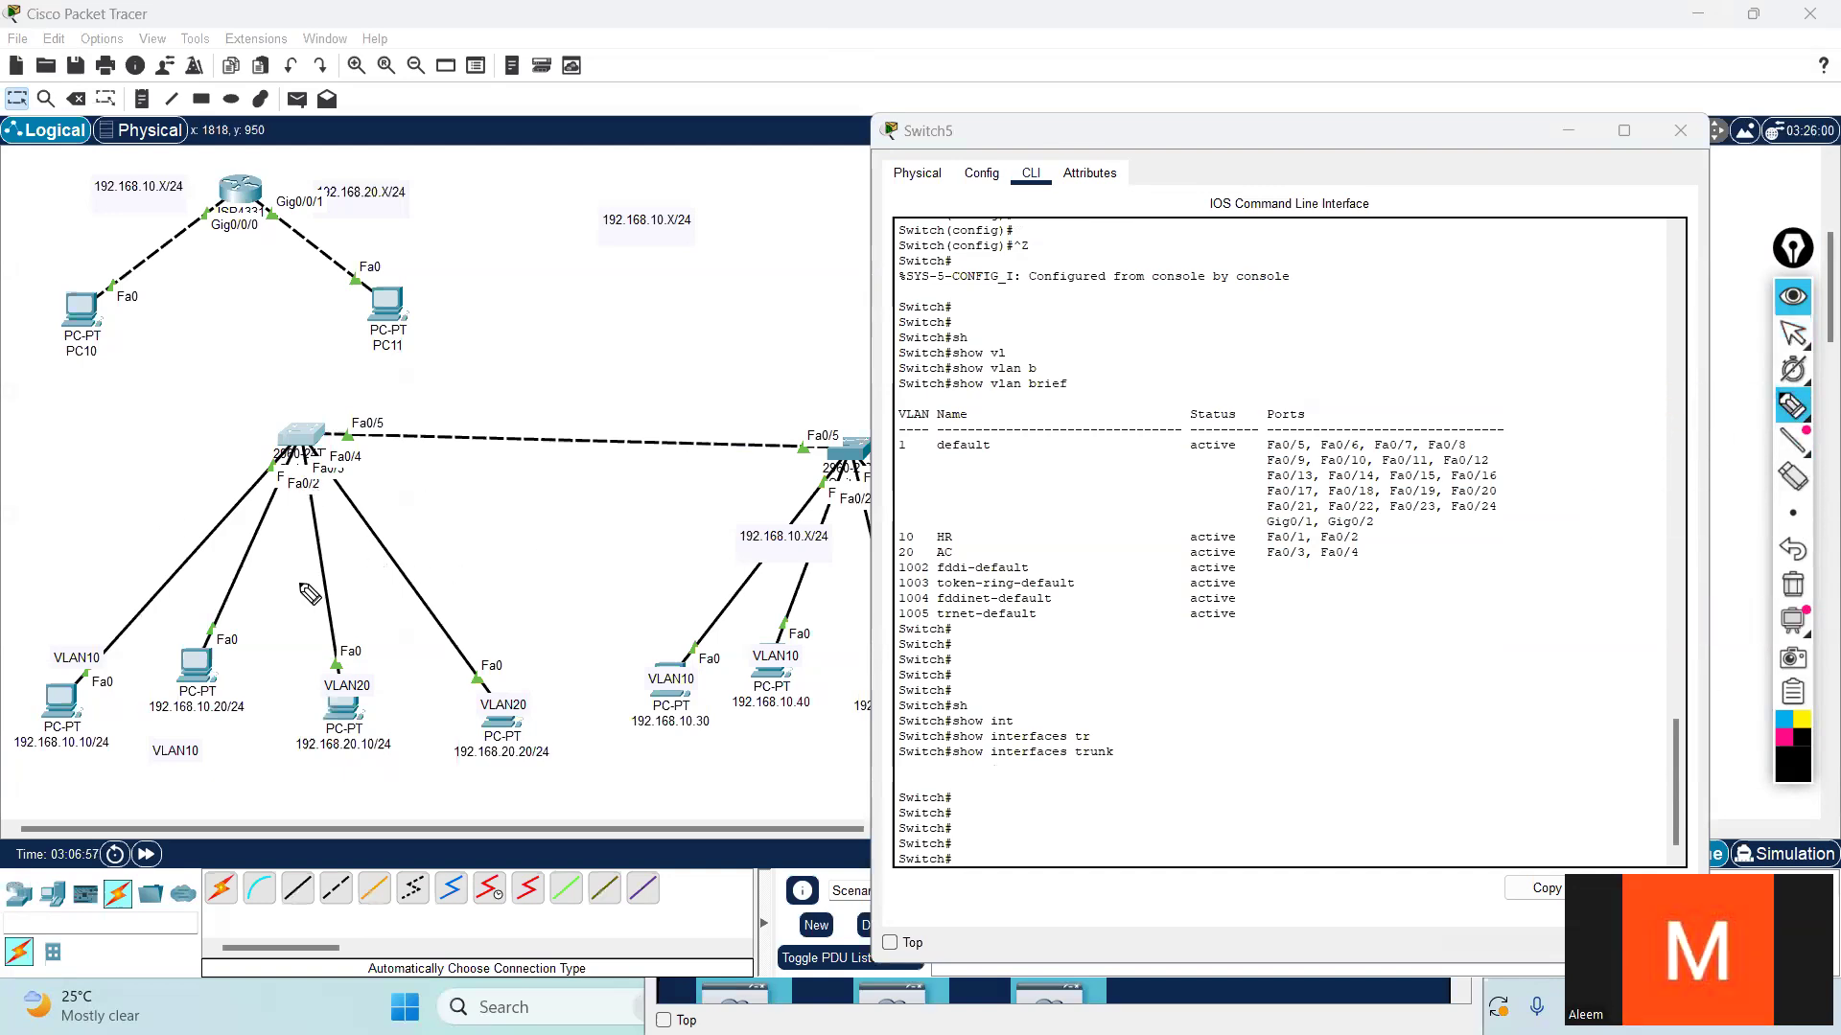
{"action": "mouse_move", "coordinate": [99, 707]}
{"action": "left_mouse_down"}
{"action": "mouse_move", "coordinate": [261, 460]}
{"action": "mouse_move", "coordinate": [77, 624]}
{"action": "mouse_move", "coordinate": [86, 758]}
{"action": "mouse_move", "coordinate": [125, 683]}
{"action": "left_mouse_up"}
{"action": "mouse_move", "coordinate": [299, 513]}
{"action": "left_mouse_down"}
{"action": "mouse_move", "coordinate": [300, 479]}
{"action": "mouse_move", "coordinate": [196, 661]}
{"action": "mouse_move", "coordinate": [213, 767]}
{"action": "mouse_move", "coordinate": [326, 498]}
{"action": "mouse_move", "coordinate": [306, 738]}
{"action": "mouse_move", "coordinate": [386, 692]}
{"action": "mouse_move", "coordinate": [335, 470]}
{"action": "mouse_move", "coordinate": [431, 778]}
{"action": "mouse_move", "coordinate": [561, 731]}
{"action": "mouse_move", "coordinate": [432, 541]}
{"action": "mouse_move", "coordinate": [321, 477]}
{"action": "left_mouse_up"}
{"action": "mouse_move", "coordinate": [822, 477]}
{"action": "left_mouse_down"}
{"action": "mouse_move", "coordinate": [710, 522]}
{"action": "mouse_move", "coordinate": [668, 728]}
{"action": "mouse_move", "coordinate": [821, 478]}
{"action": "left_mouse_up"}
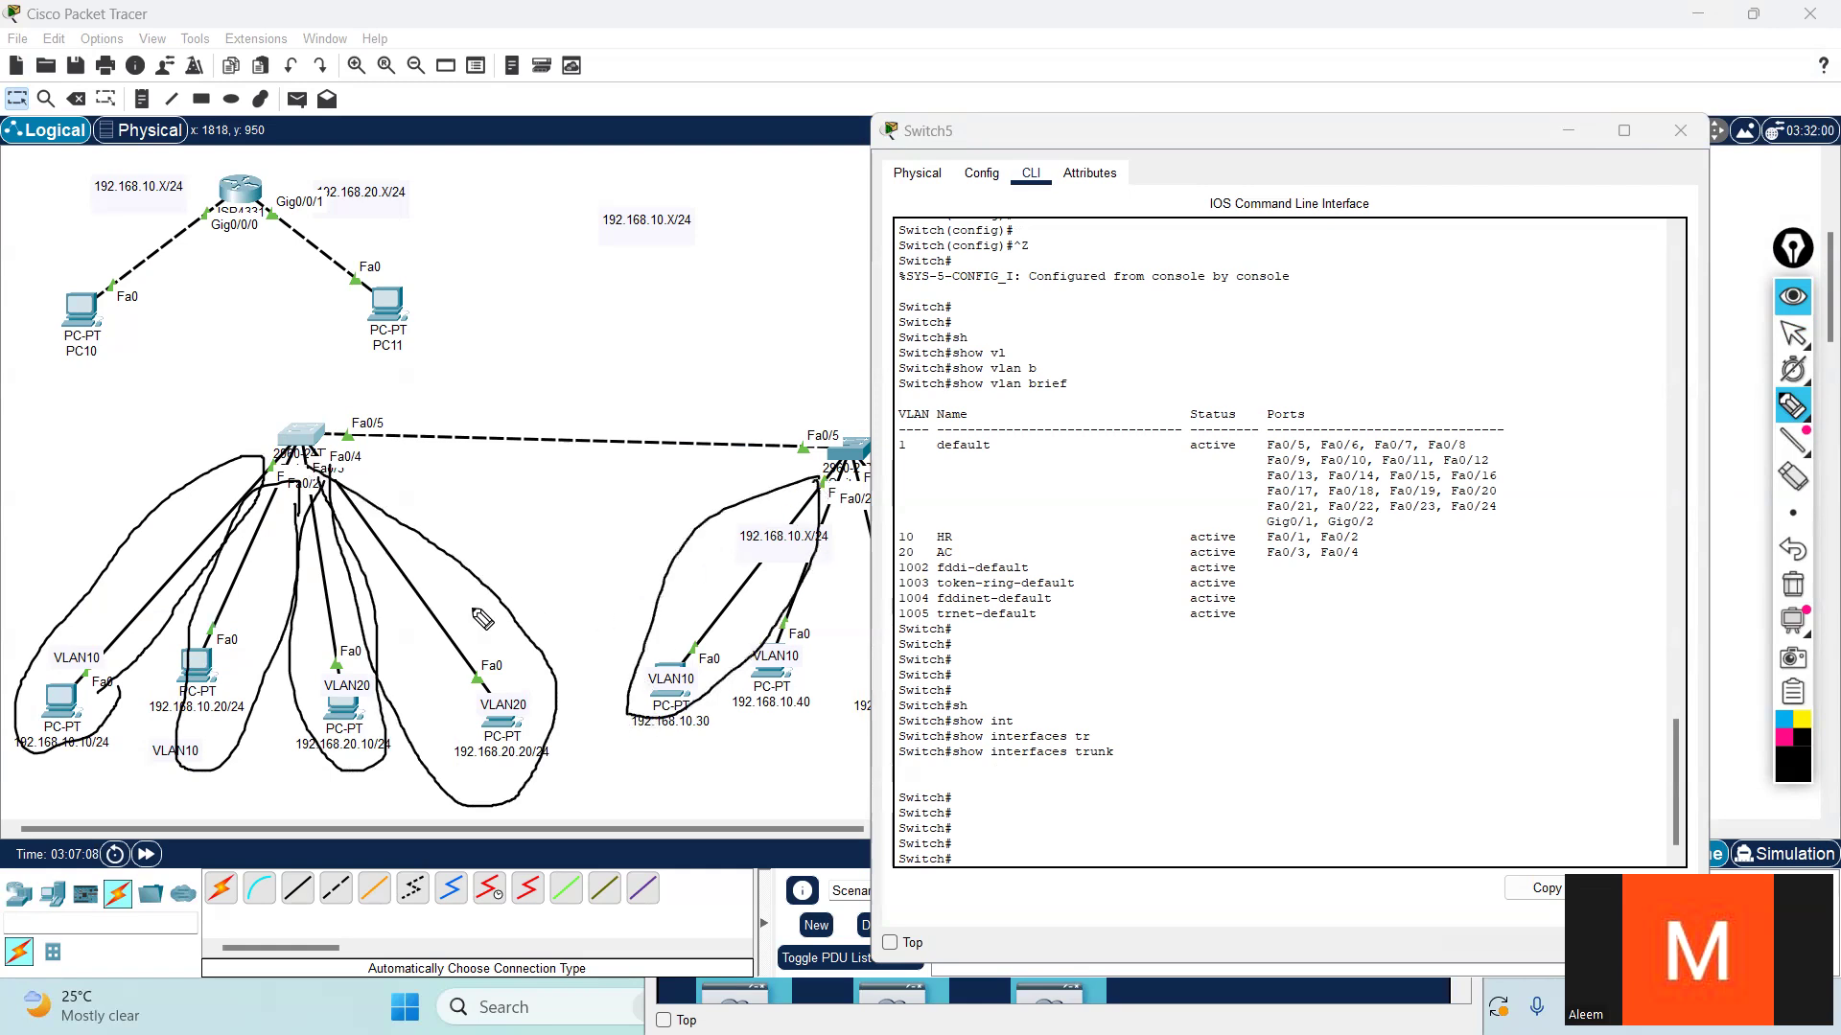
{"action": "mouse_move", "coordinate": [90, 516]}
{"action": "left_mouse_down"}
{"action": "mouse_move", "coordinate": [103, 554]}
{"action": "mouse_move", "coordinate": [167, 476]}
{"action": "left_mouse_up"}
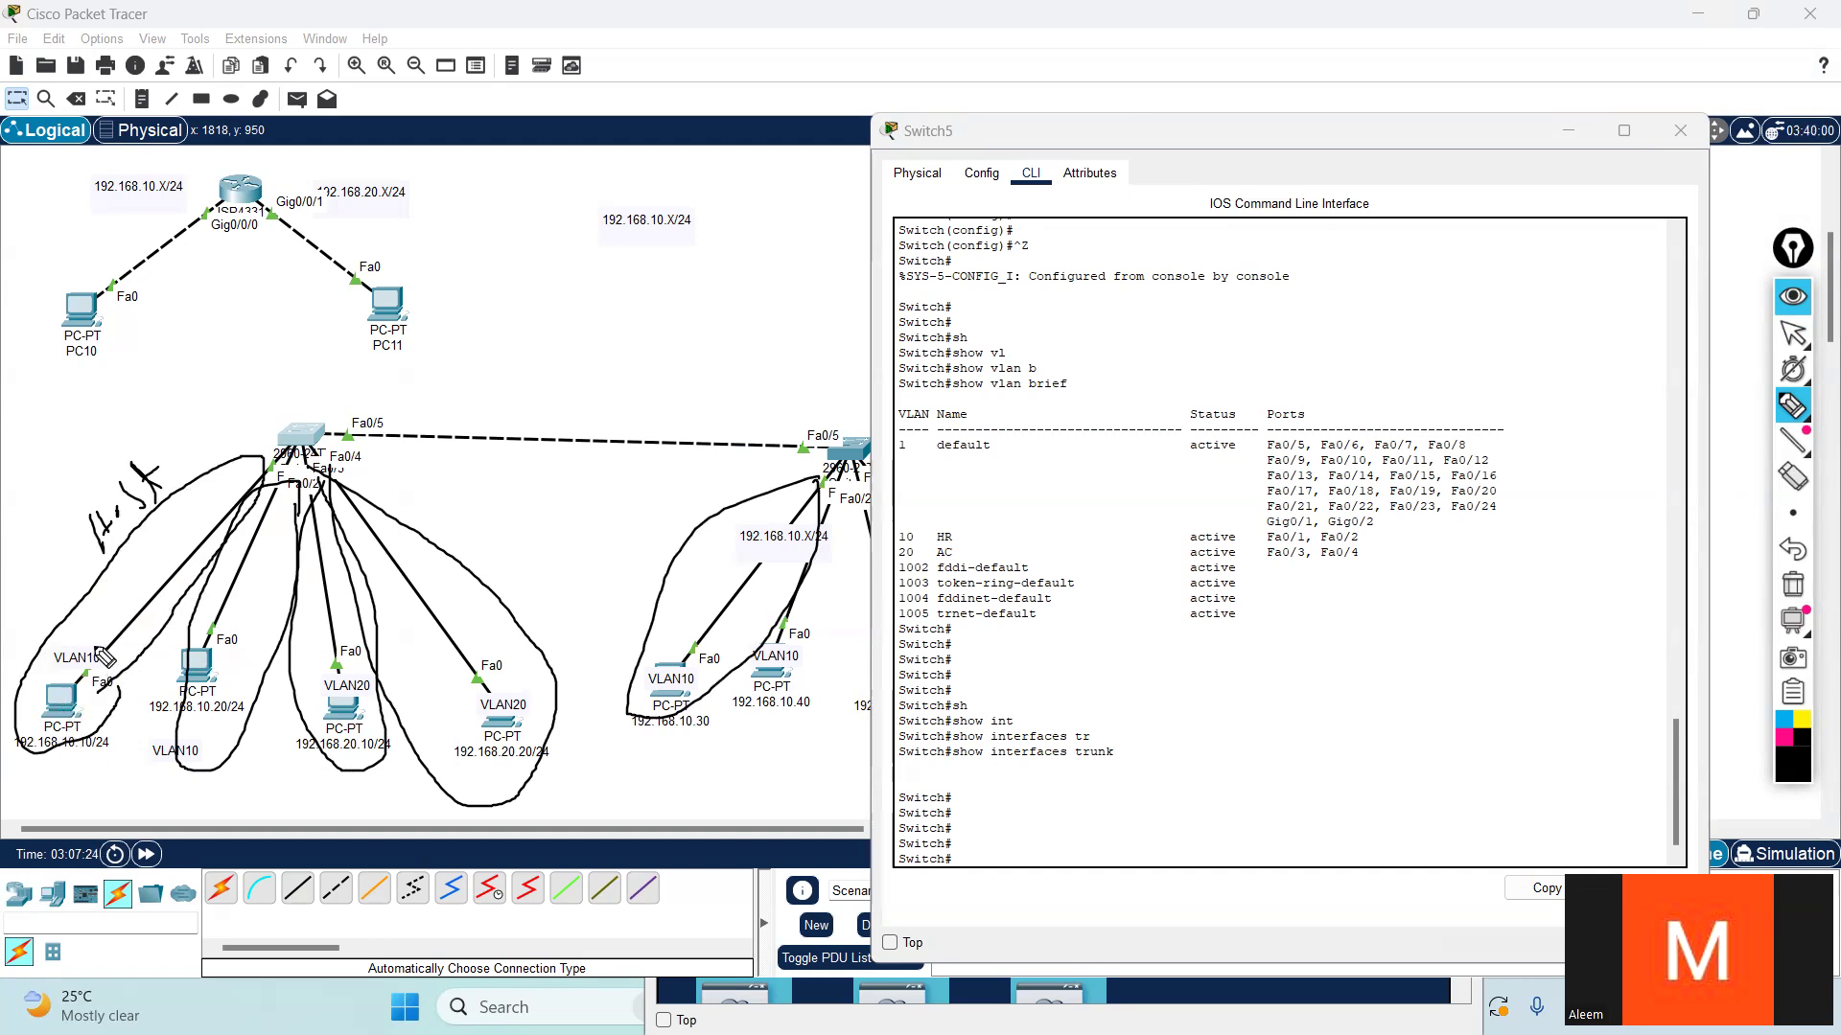
- Write "Ser" beside the Host label and sketch a link from the router to Switch5 with the pen
{"action": "left_click_drag", "start_coordinate": [23, 462], "coordinate": [13, 520]}
{"action": "left_click_drag", "start_coordinate": [32, 492], "coordinate": [45, 486]}
{"action": "left_click_drag", "start_coordinate": [46, 458], "coordinate": [59, 443]}
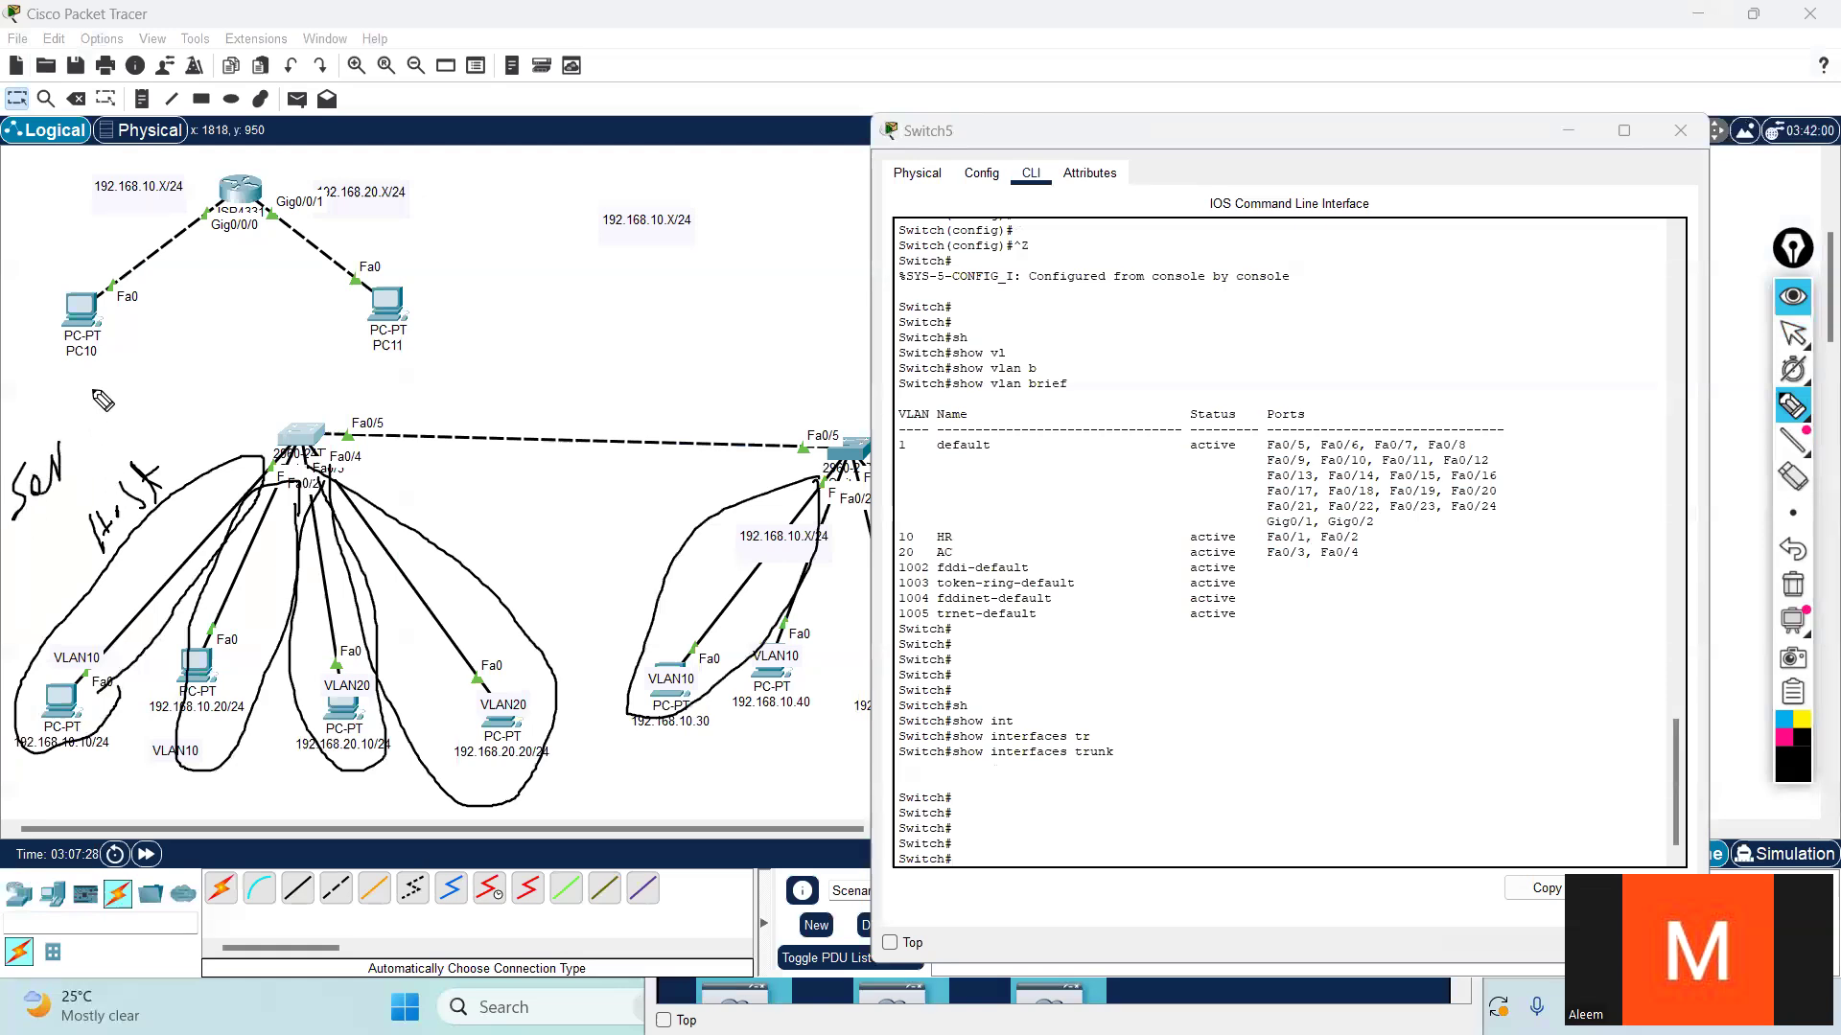
{"action": "left_click_drag", "start_coordinate": [247, 215], "coordinate": [281, 414]}
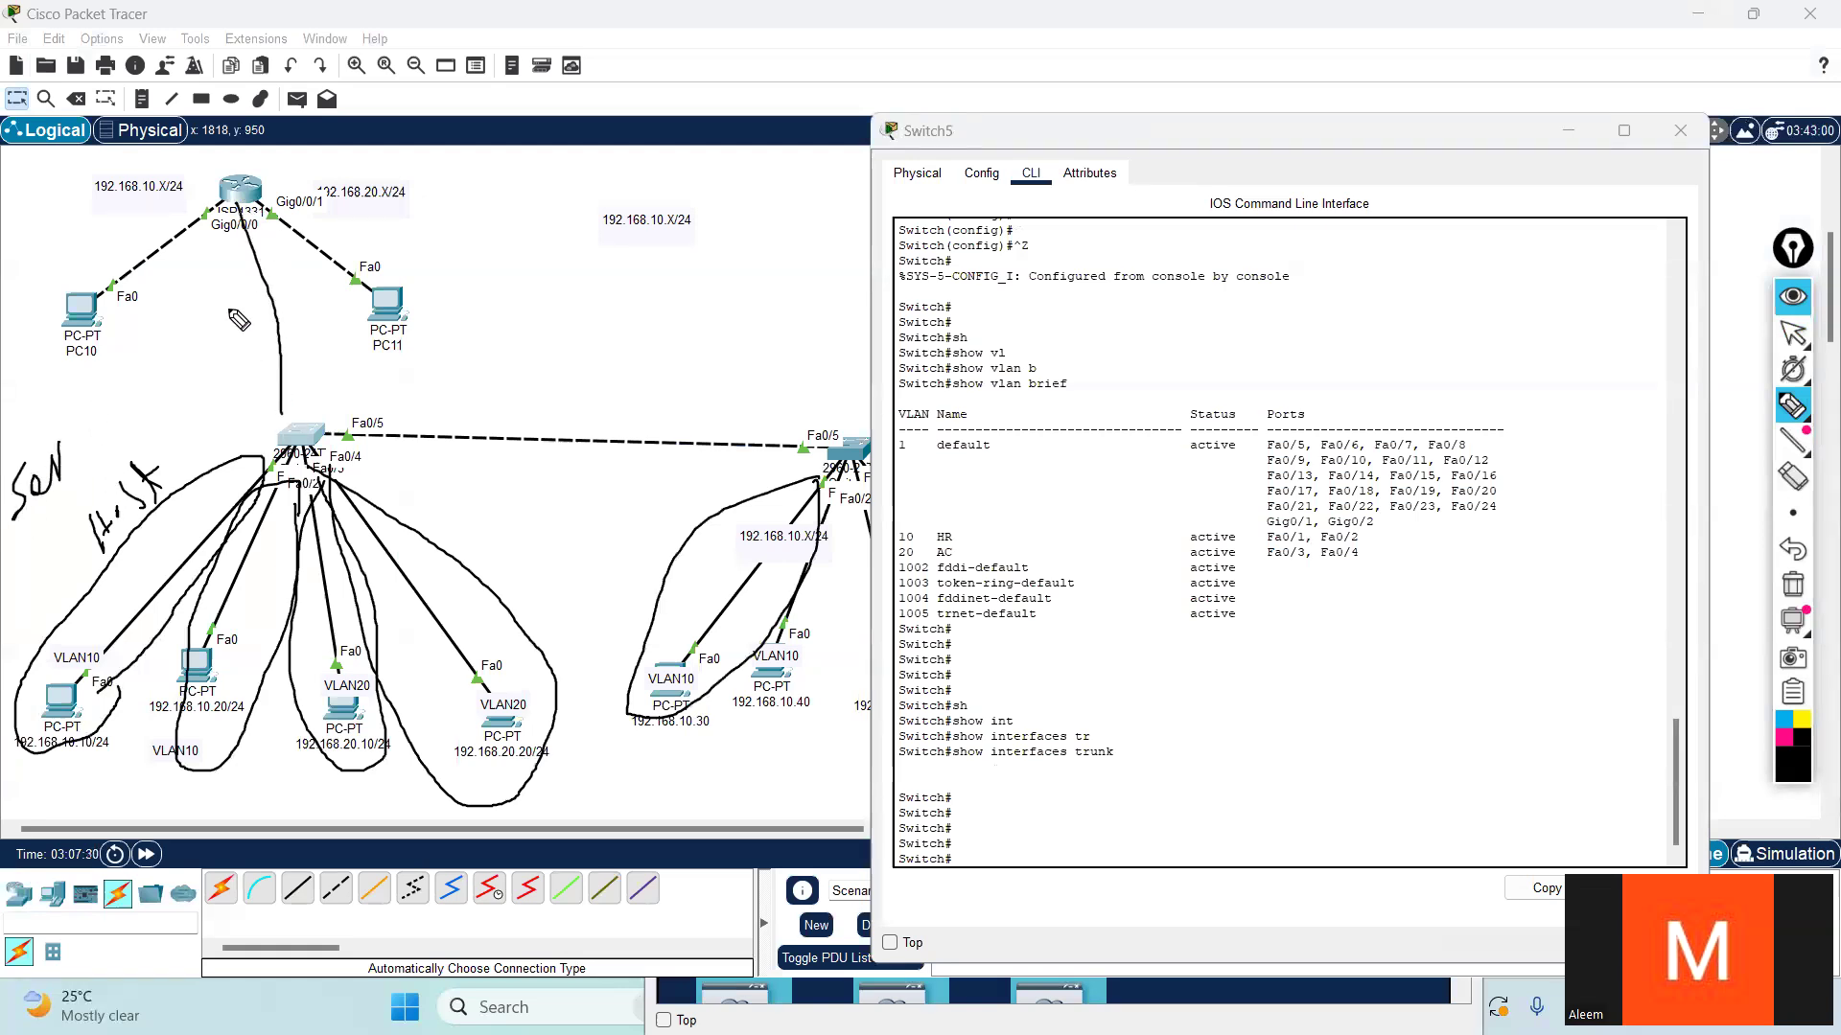
{"action": "mouse_move", "coordinate": [252, 301]}
{"action": "left_mouse_down"}
{"action": "mouse_move", "coordinate": [252, 340]}
{"action": "mouse_move", "coordinate": [305, 278]}
{"action": "left_mouse_up"}
- Undo the "Ser" lettering and the pen-drawn link between the router and Switch5, keeping the Host label and link circles
{"action": "key", "text": "ctrl+z"}
{"action": "key", "text": "ctrl+z"}
{"action": "key", "text": "ctrl+z"}
{"action": "key", "text": "ctrl+z"}
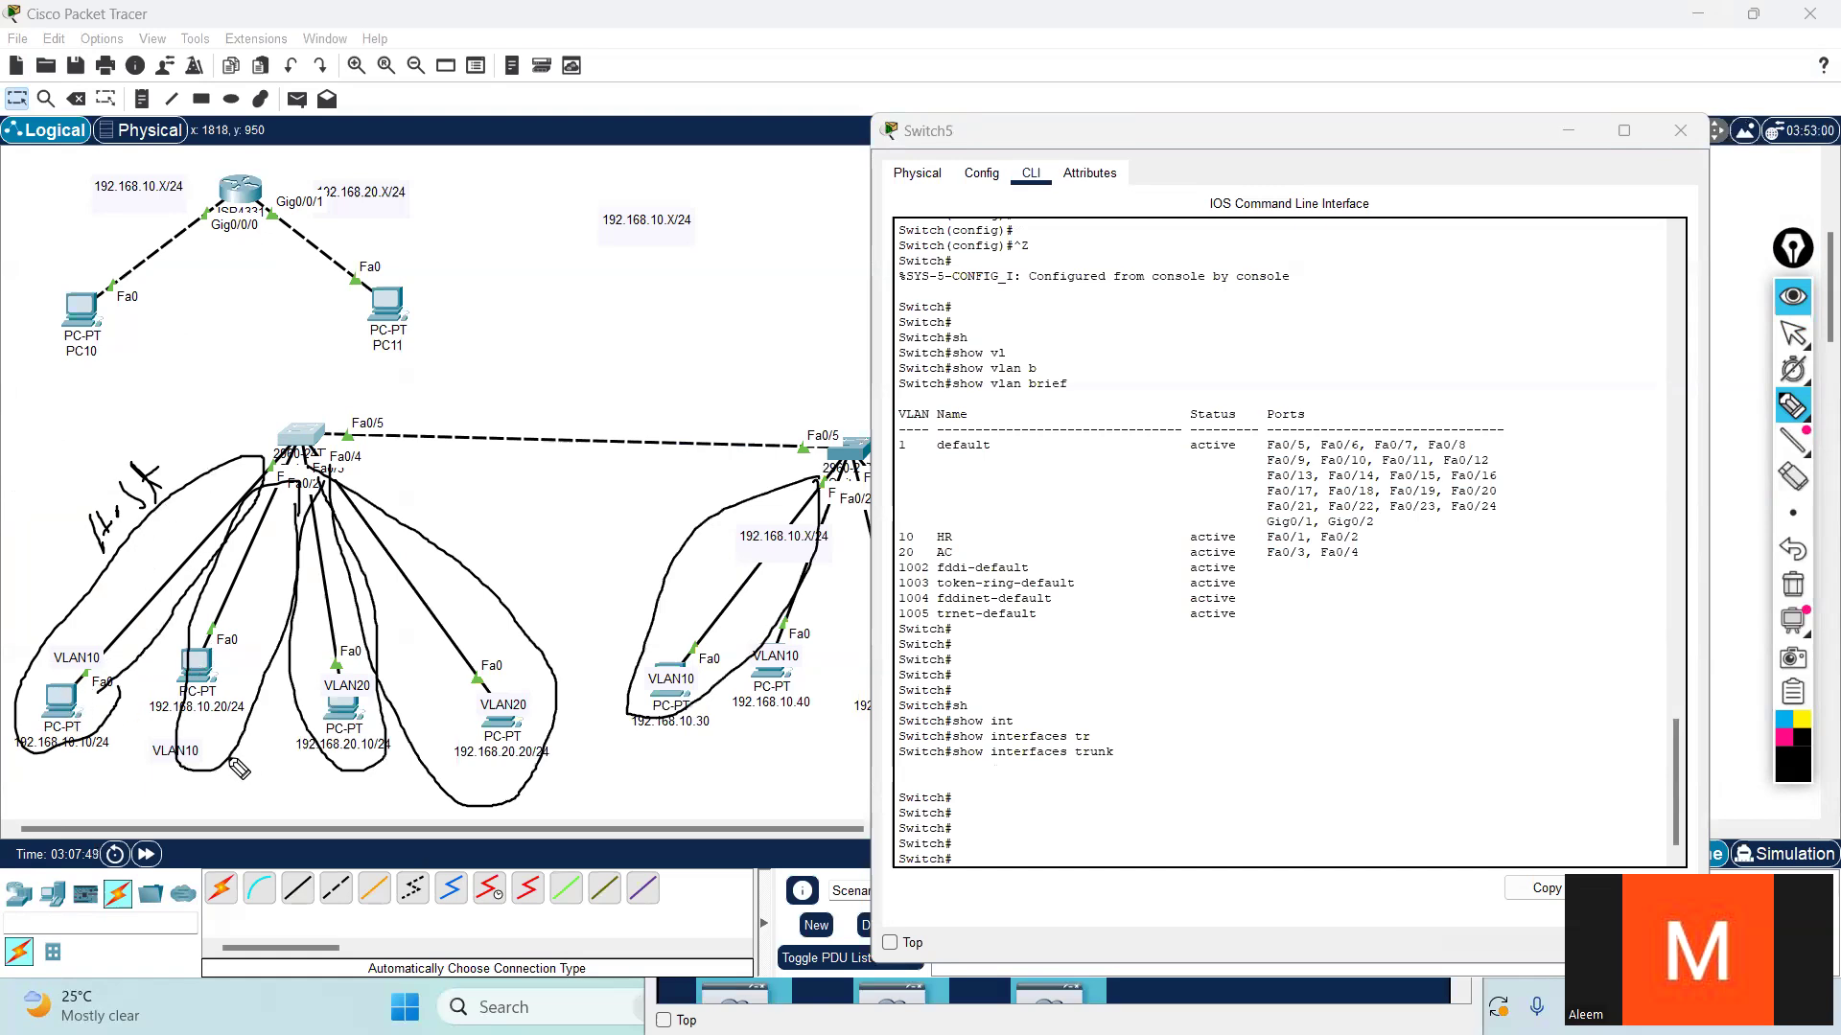
- Underline the VLAN and address labels of Switch5's PCs with the pen, and erase all annotations
{"action": "left_click_drag", "start_coordinate": [151, 770], "coordinate": [551, 762]}
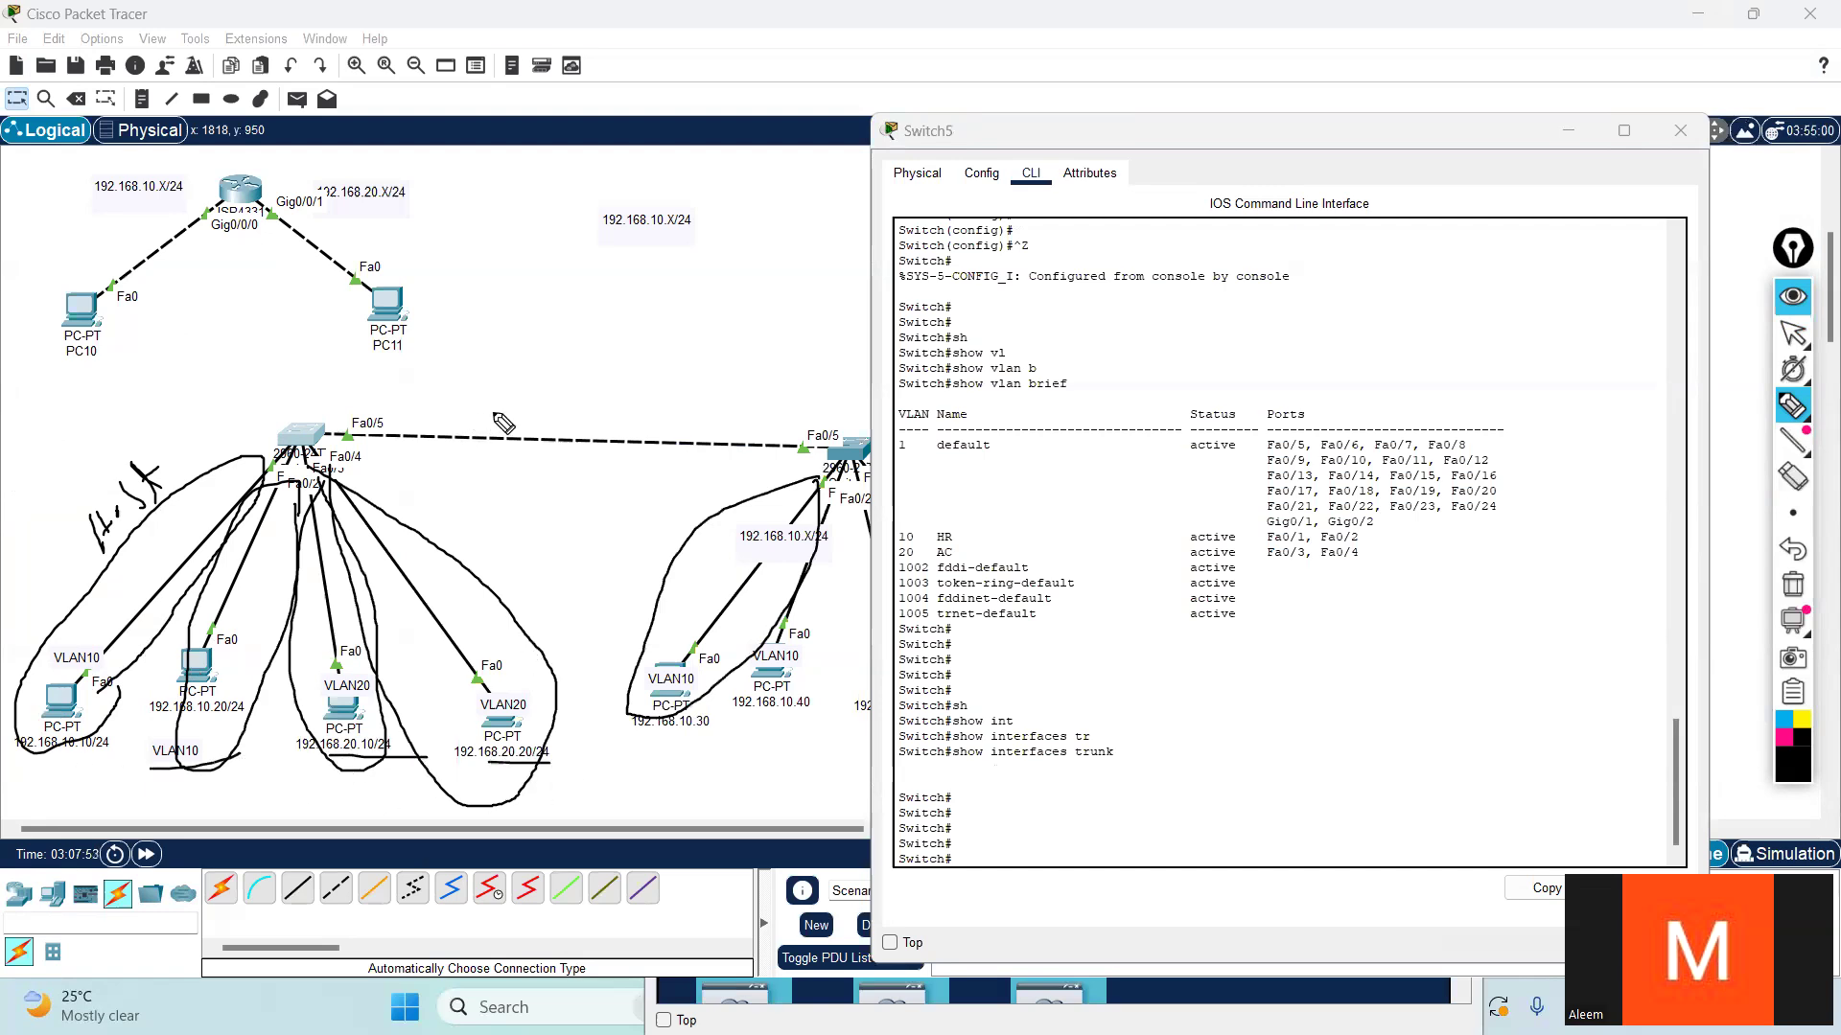
{"action": "left_click", "coordinate": [1793, 585]}
- Sketch extra links branching out of Switch5 with the pen and circle each switch together with its PCs
{"action": "left_click_drag", "start_coordinate": [385, 495], "coordinate": [546, 642]}
{"action": "mouse_move", "coordinate": [538, 567]}
{"action": "left_mouse_down"}
{"action": "mouse_move", "coordinate": [547, 593]}
{"action": "mouse_move", "coordinate": [565, 581]}
{"action": "left_mouse_up"}
{"action": "mouse_move", "coordinate": [286, 442]}
{"action": "left_mouse_down"}
{"action": "mouse_move", "coordinate": [117, 485]}
{"action": "mouse_move", "coordinate": [171, 481]}
{"action": "mouse_move", "coordinate": [154, 513]}
{"action": "mouse_move", "coordinate": [171, 469]}
{"action": "left_mouse_up"}
{"action": "left_click_drag", "start_coordinate": [304, 436], "coordinate": [227, 355]}
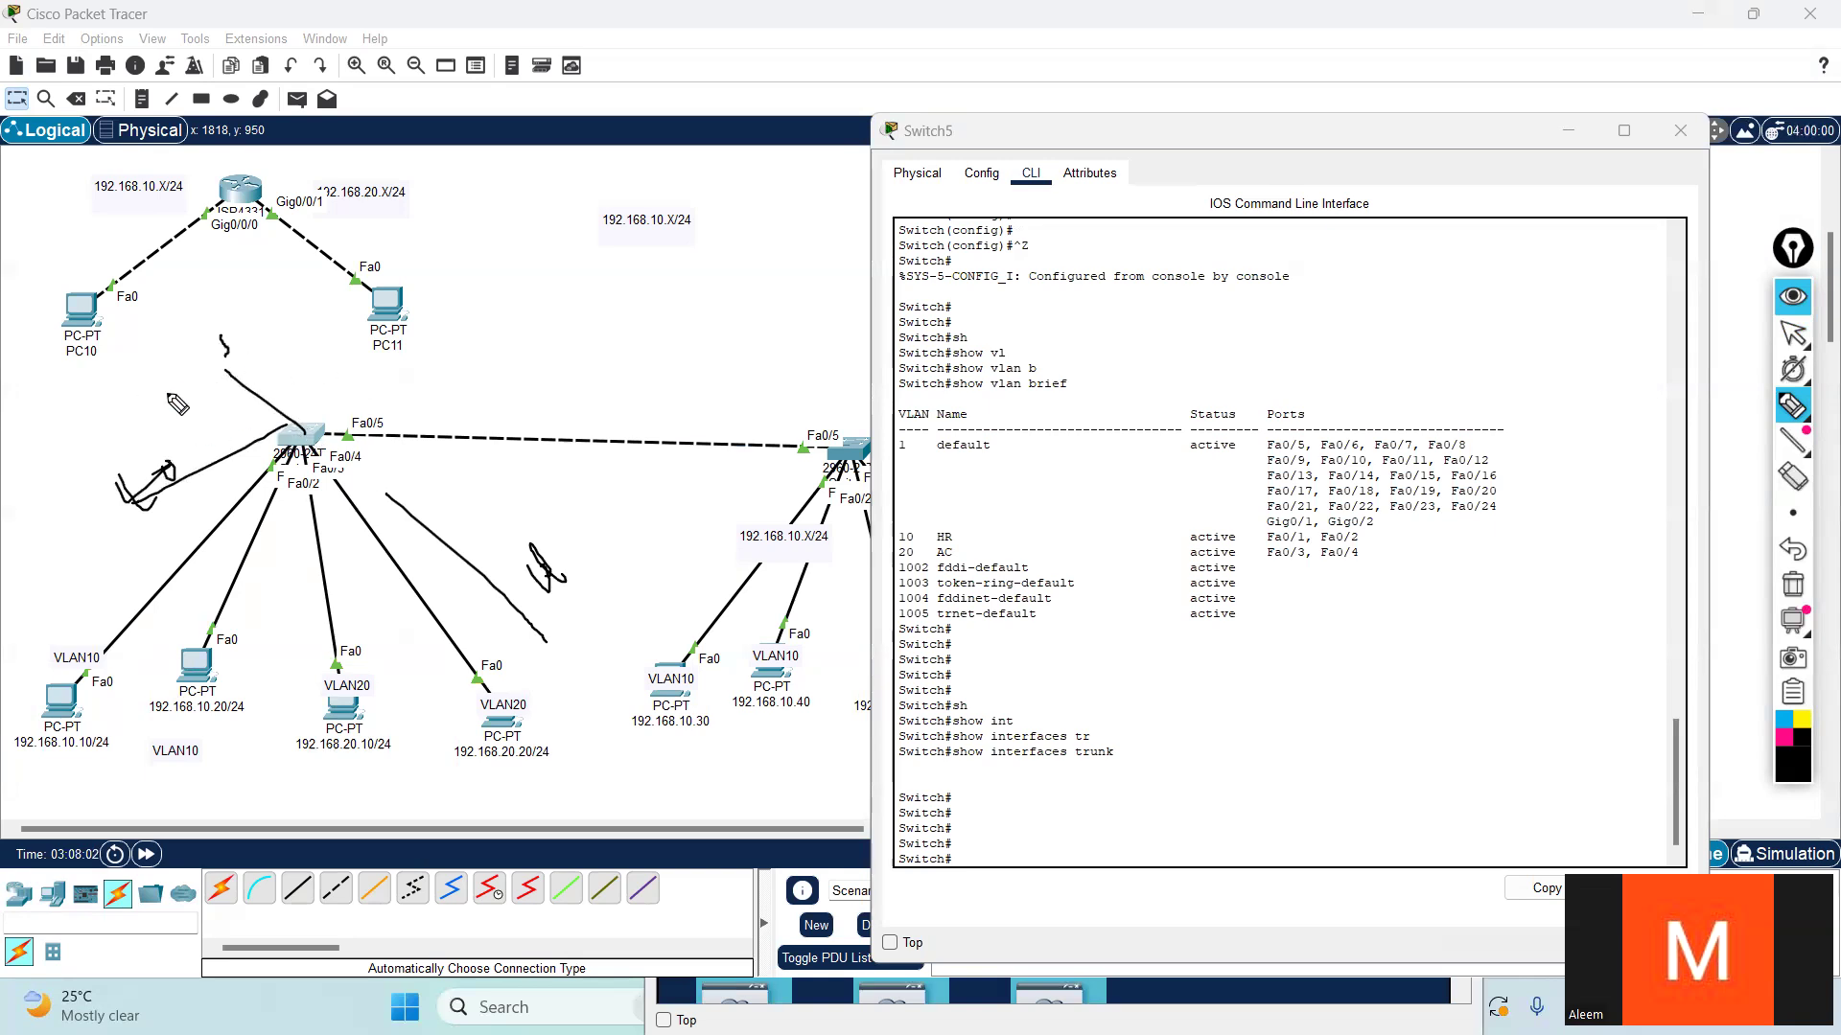
{"action": "mouse_move", "coordinate": [371, 467]}
{"action": "left_mouse_down"}
{"action": "mouse_move", "coordinate": [362, 437]}
{"action": "mouse_move", "coordinate": [172, 357]}
{"action": "mouse_move", "coordinate": [6, 660]}
{"action": "mouse_move", "coordinate": [518, 776]}
{"action": "mouse_move", "coordinate": [589, 556]}
{"action": "mouse_move", "coordinate": [369, 470]}
{"action": "left_mouse_up"}
{"action": "mouse_move", "coordinate": [851, 443]}
{"action": "left_mouse_down"}
{"action": "mouse_move", "coordinate": [634, 762]}
{"action": "mouse_move", "coordinate": [973, 587]}
{"action": "mouse_move", "coordinate": [825, 420]}
{"action": "left_mouse_up"}
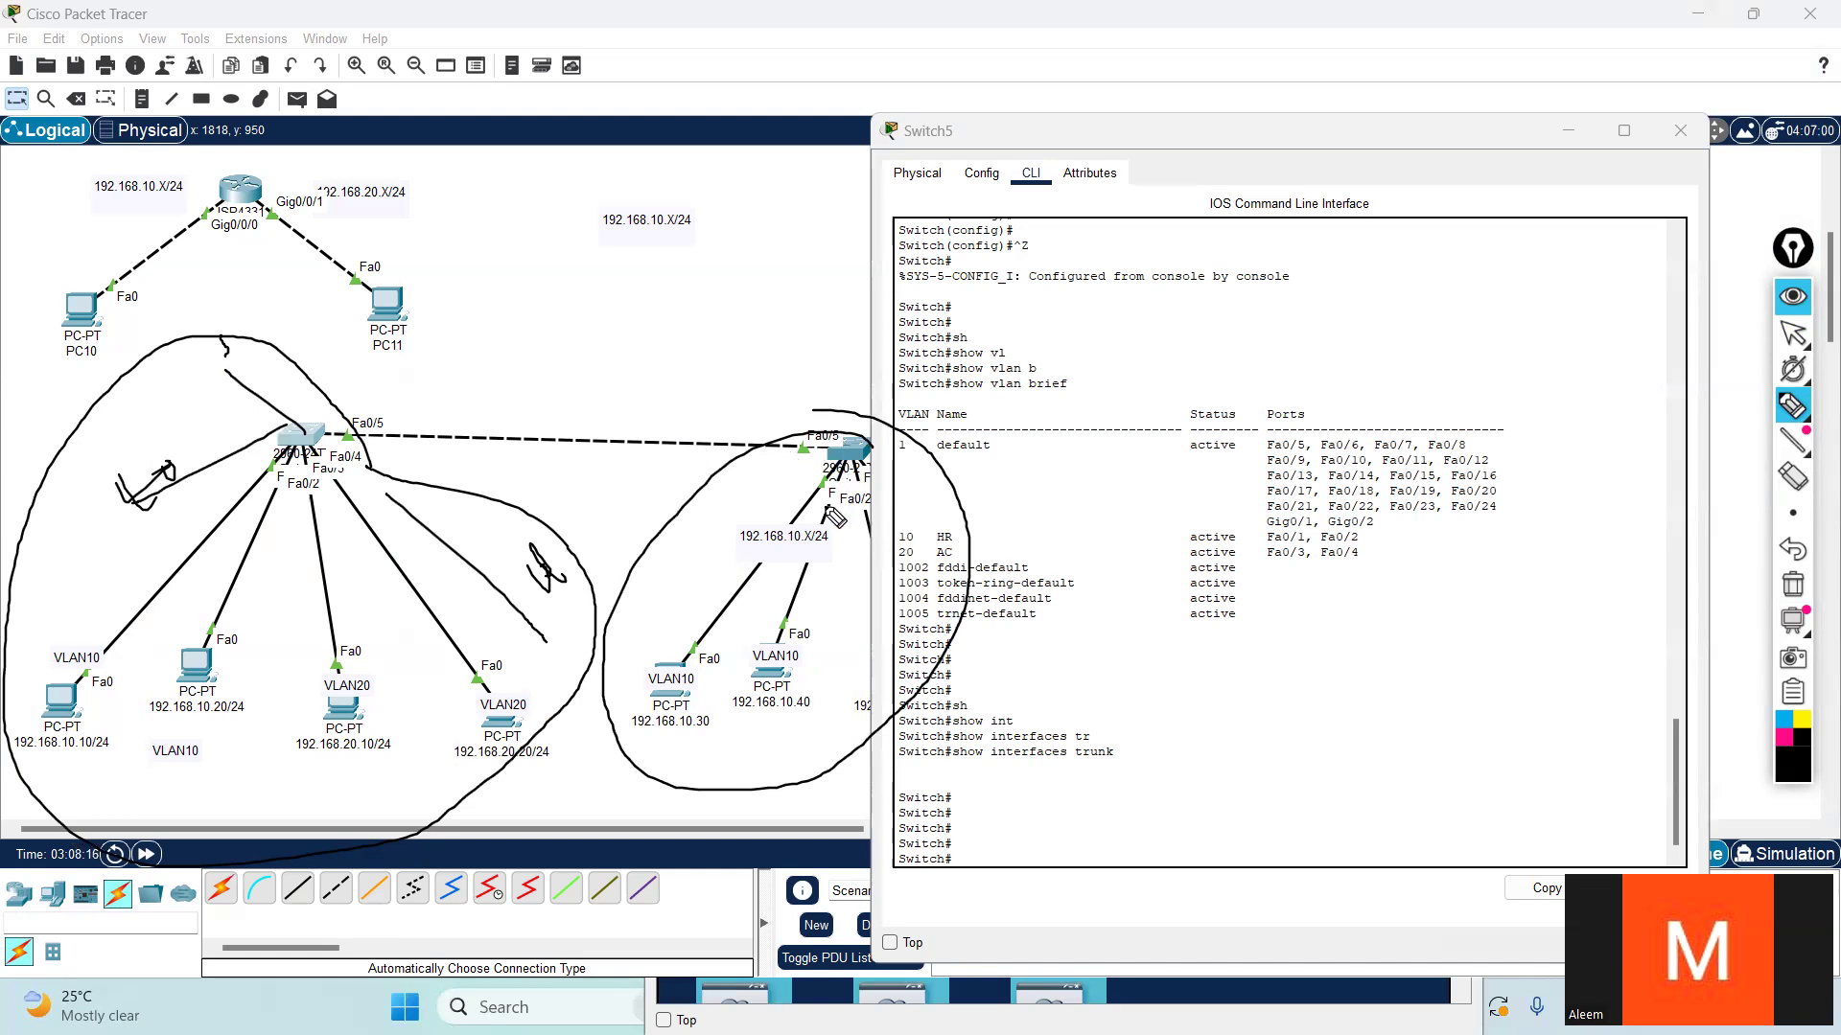
- Mark the link between the two switches with a line, a circle and handwritten labels including "Tru", and erase all annotations
{"action": "mouse_move", "coordinate": [786, 406]}
{"action": "left_mouse_down"}
{"action": "mouse_move", "coordinate": [441, 396]}
{"action": "mouse_move", "coordinate": [549, 453]}
{"action": "mouse_move", "coordinate": [507, 416]}
{"action": "mouse_move", "coordinate": [533, 359]}
{"action": "mouse_move", "coordinate": [576, 379]}
{"action": "mouse_move", "coordinate": [659, 321]}
{"action": "mouse_move", "coordinate": [681, 331]}
{"action": "left_mouse_up"}
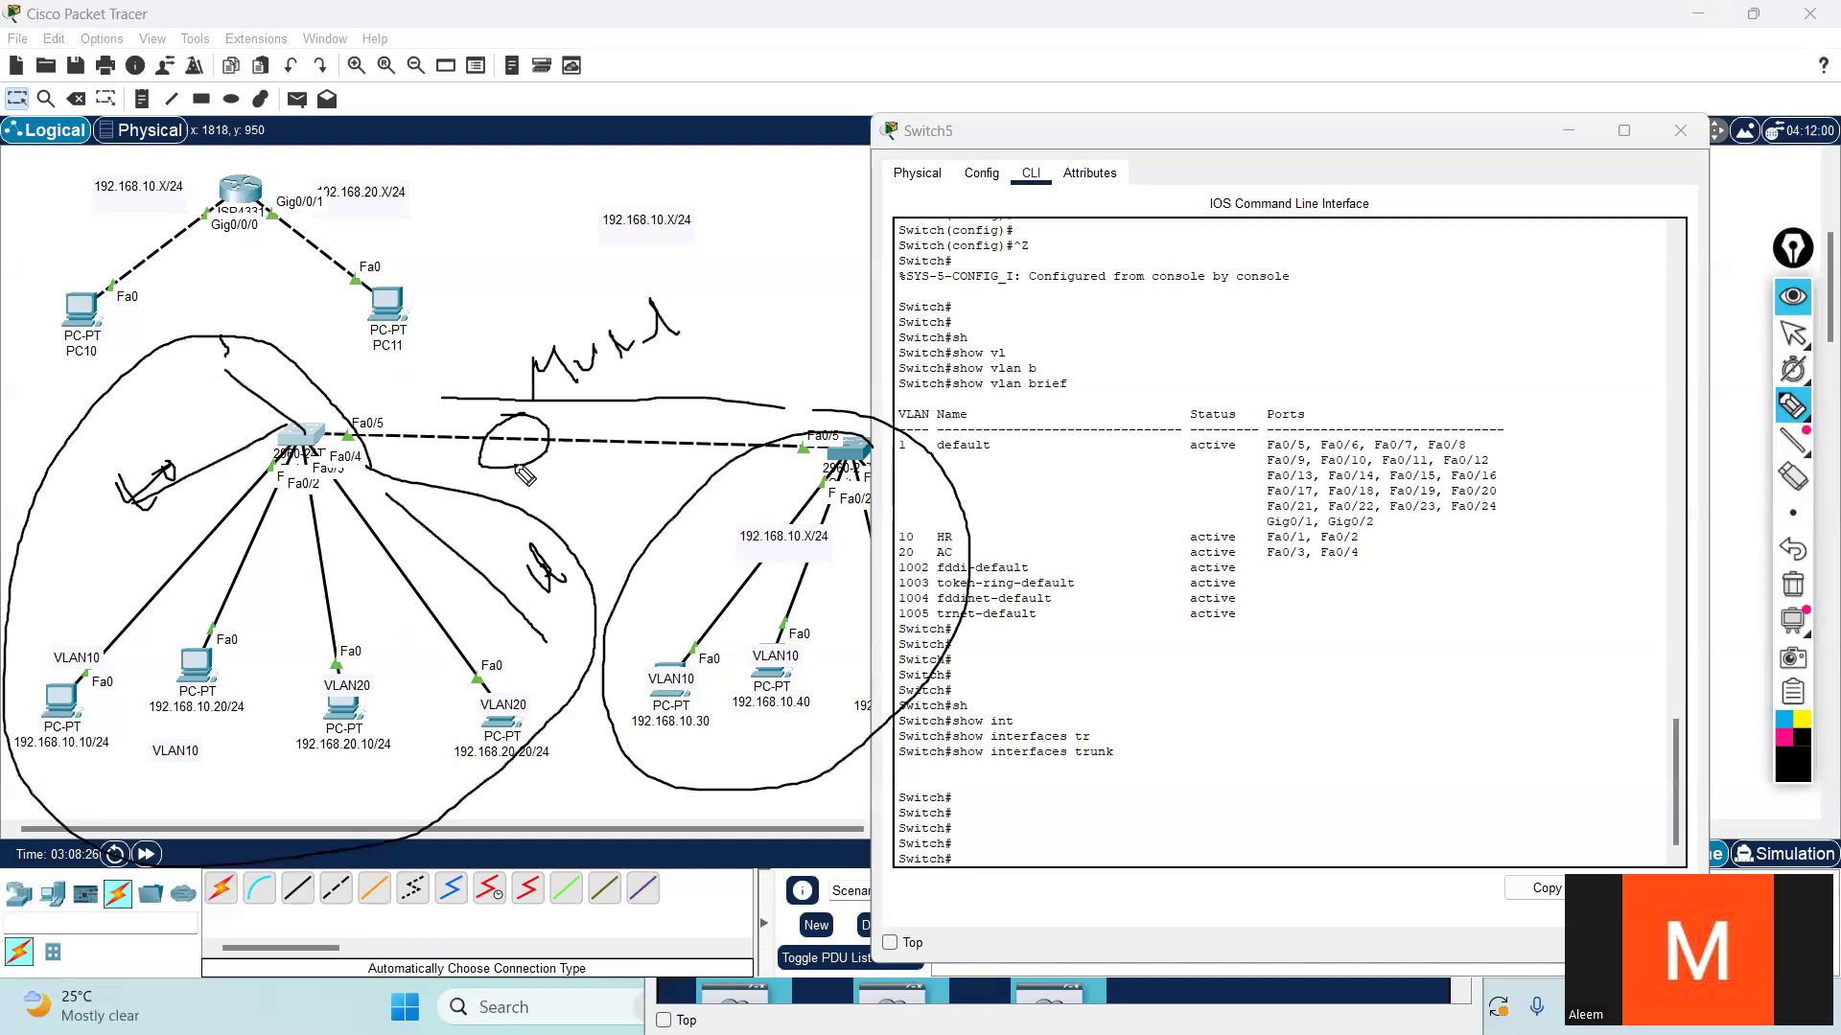
{"action": "mouse_move", "coordinate": [515, 444]}
{"action": "left_mouse_down"}
{"action": "mouse_move", "coordinate": [676, 359]}
{"action": "mouse_move", "coordinate": [749, 357]}
{"action": "mouse_move", "coordinate": [757, 287]}
{"action": "mouse_move", "coordinate": [791, 334]}
{"action": "mouse_move", "coordinate": [749, 356]}
{"action": "left_mouse_up"}
{"action": "left_click_drag", "start_coordinate": [742, 316], "coordinate": [766, 320]}
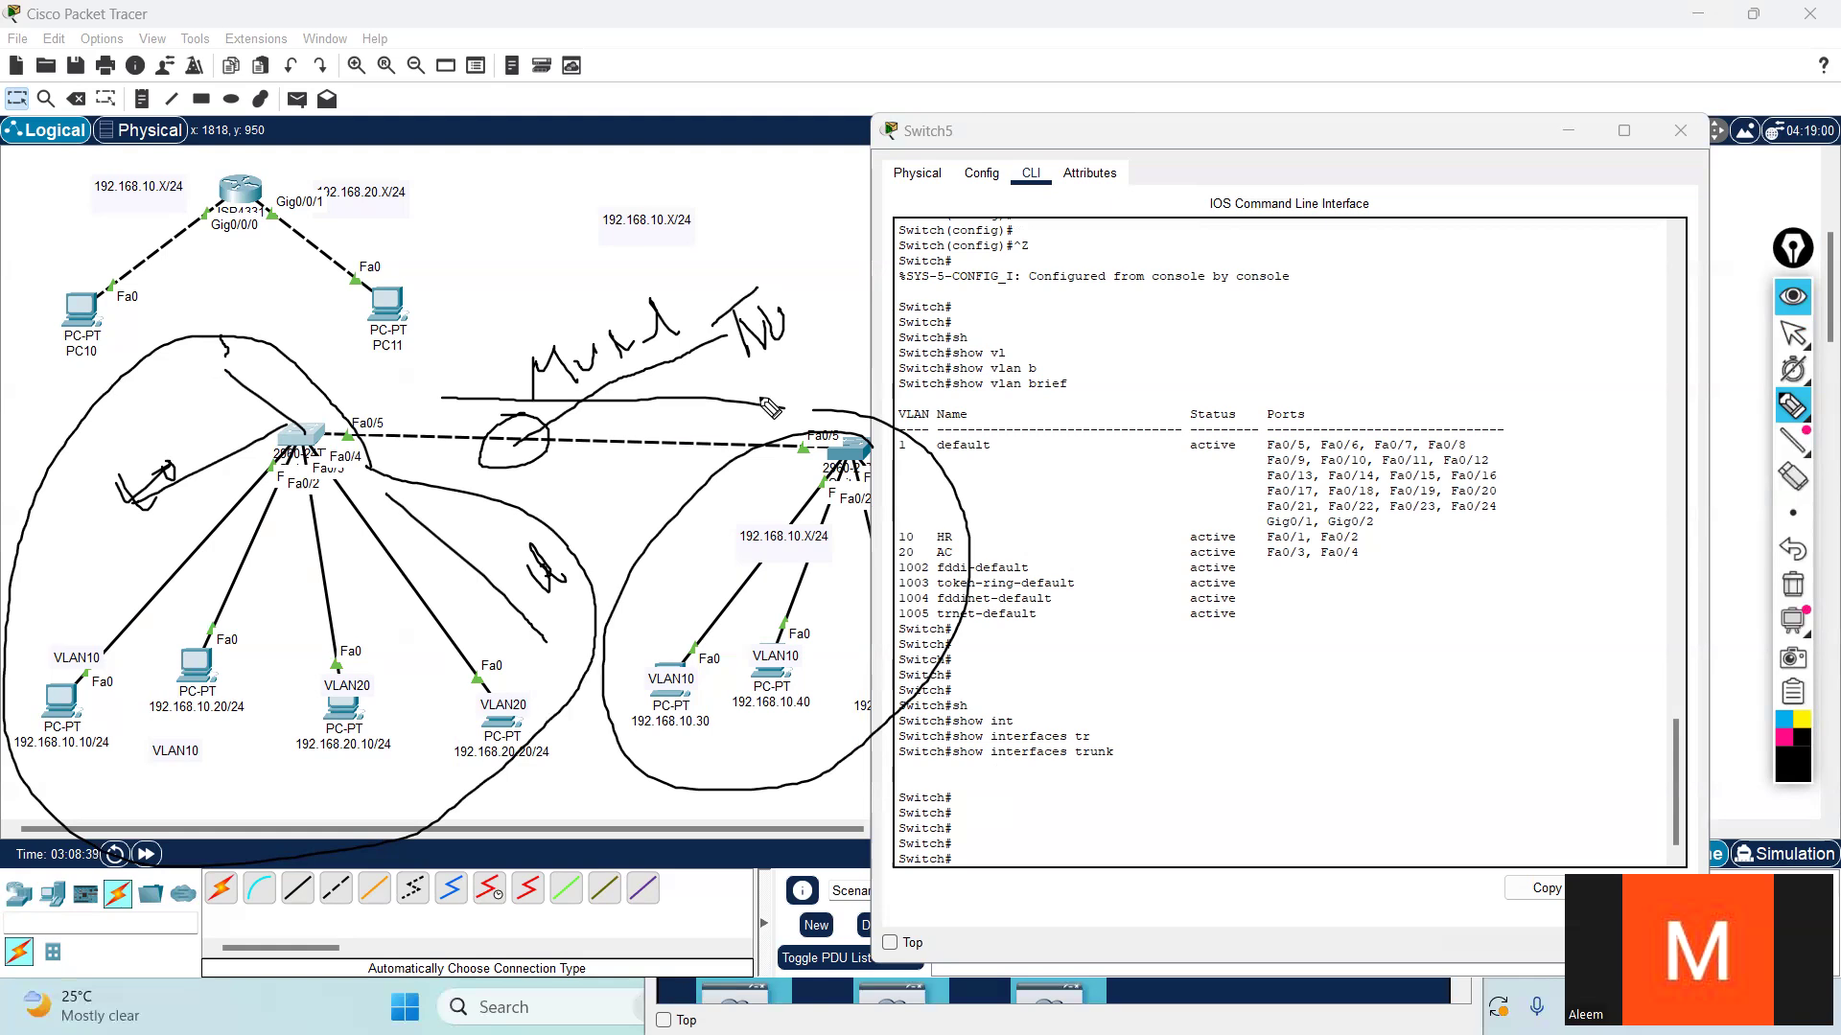
{"action": "left_click", "coordinate": [1794, 589]}
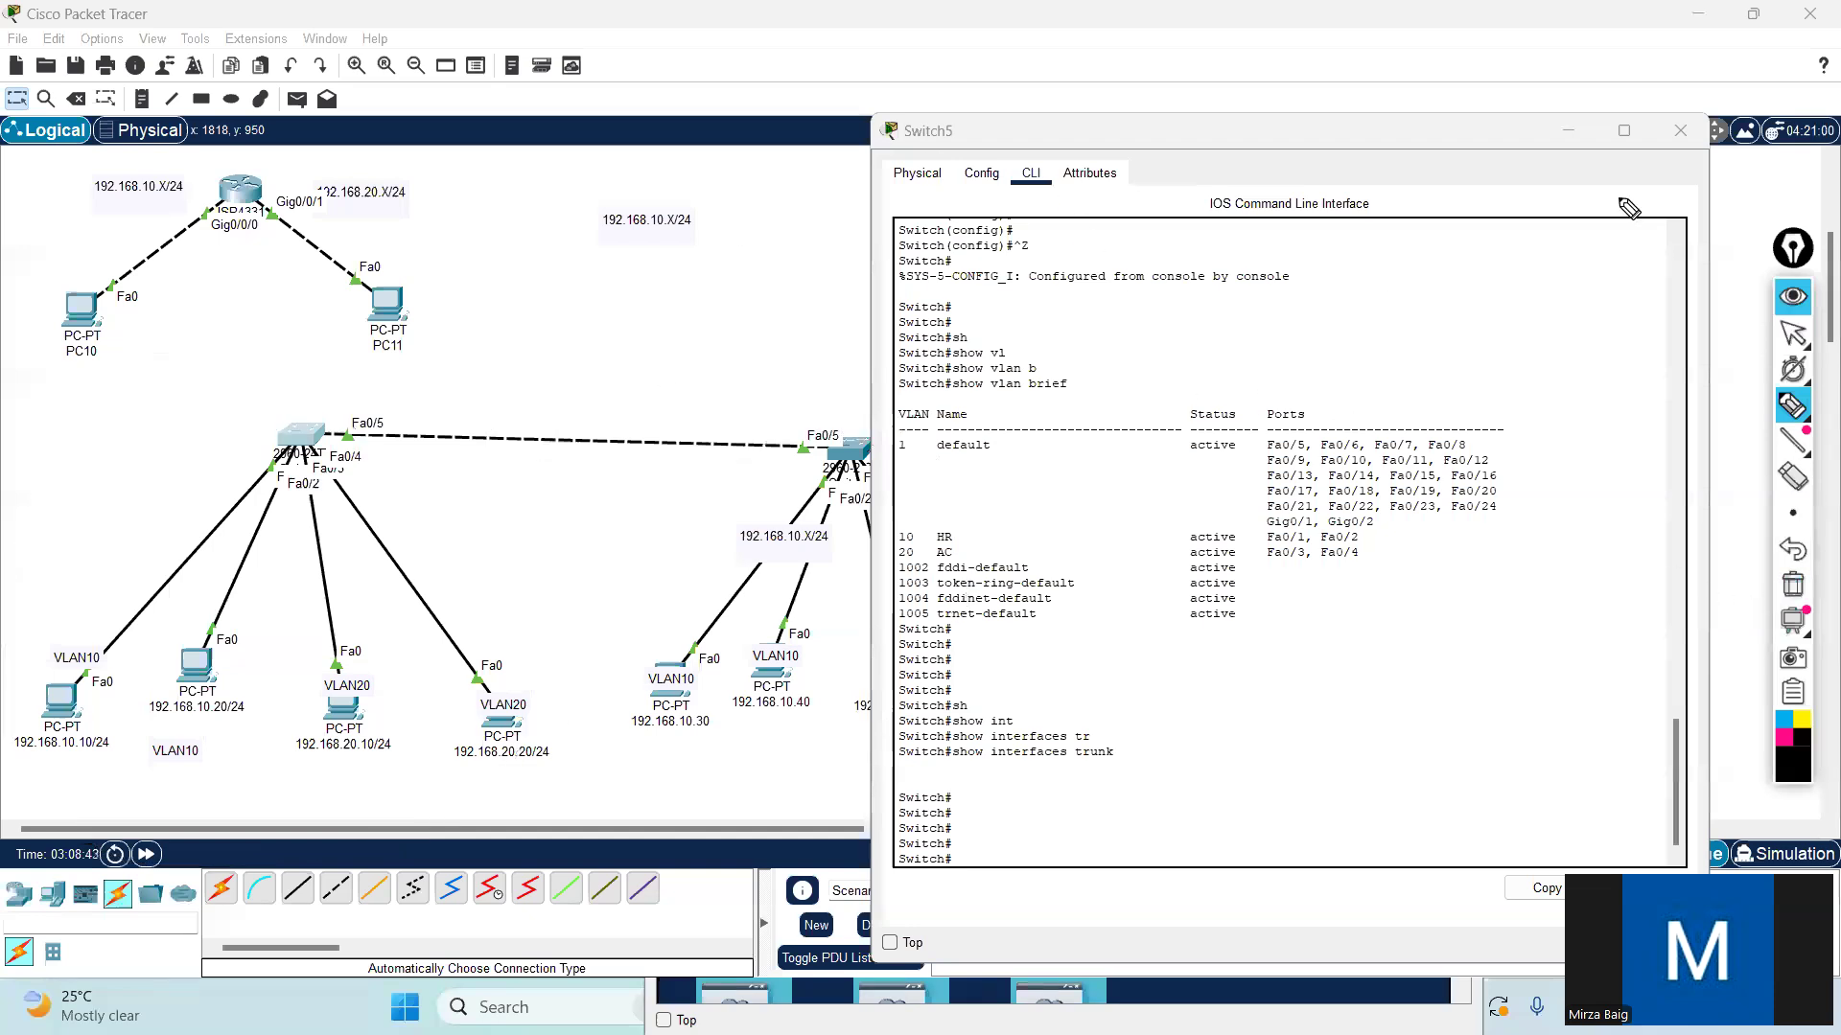
- Put the annotation pen away and enter global configuration mode in Switch5's CLI with configure terminal
{"action": "left_click", "coordinate": [1790, 332]}
{"action": "left_click", "coordinate": [1365, 757]}
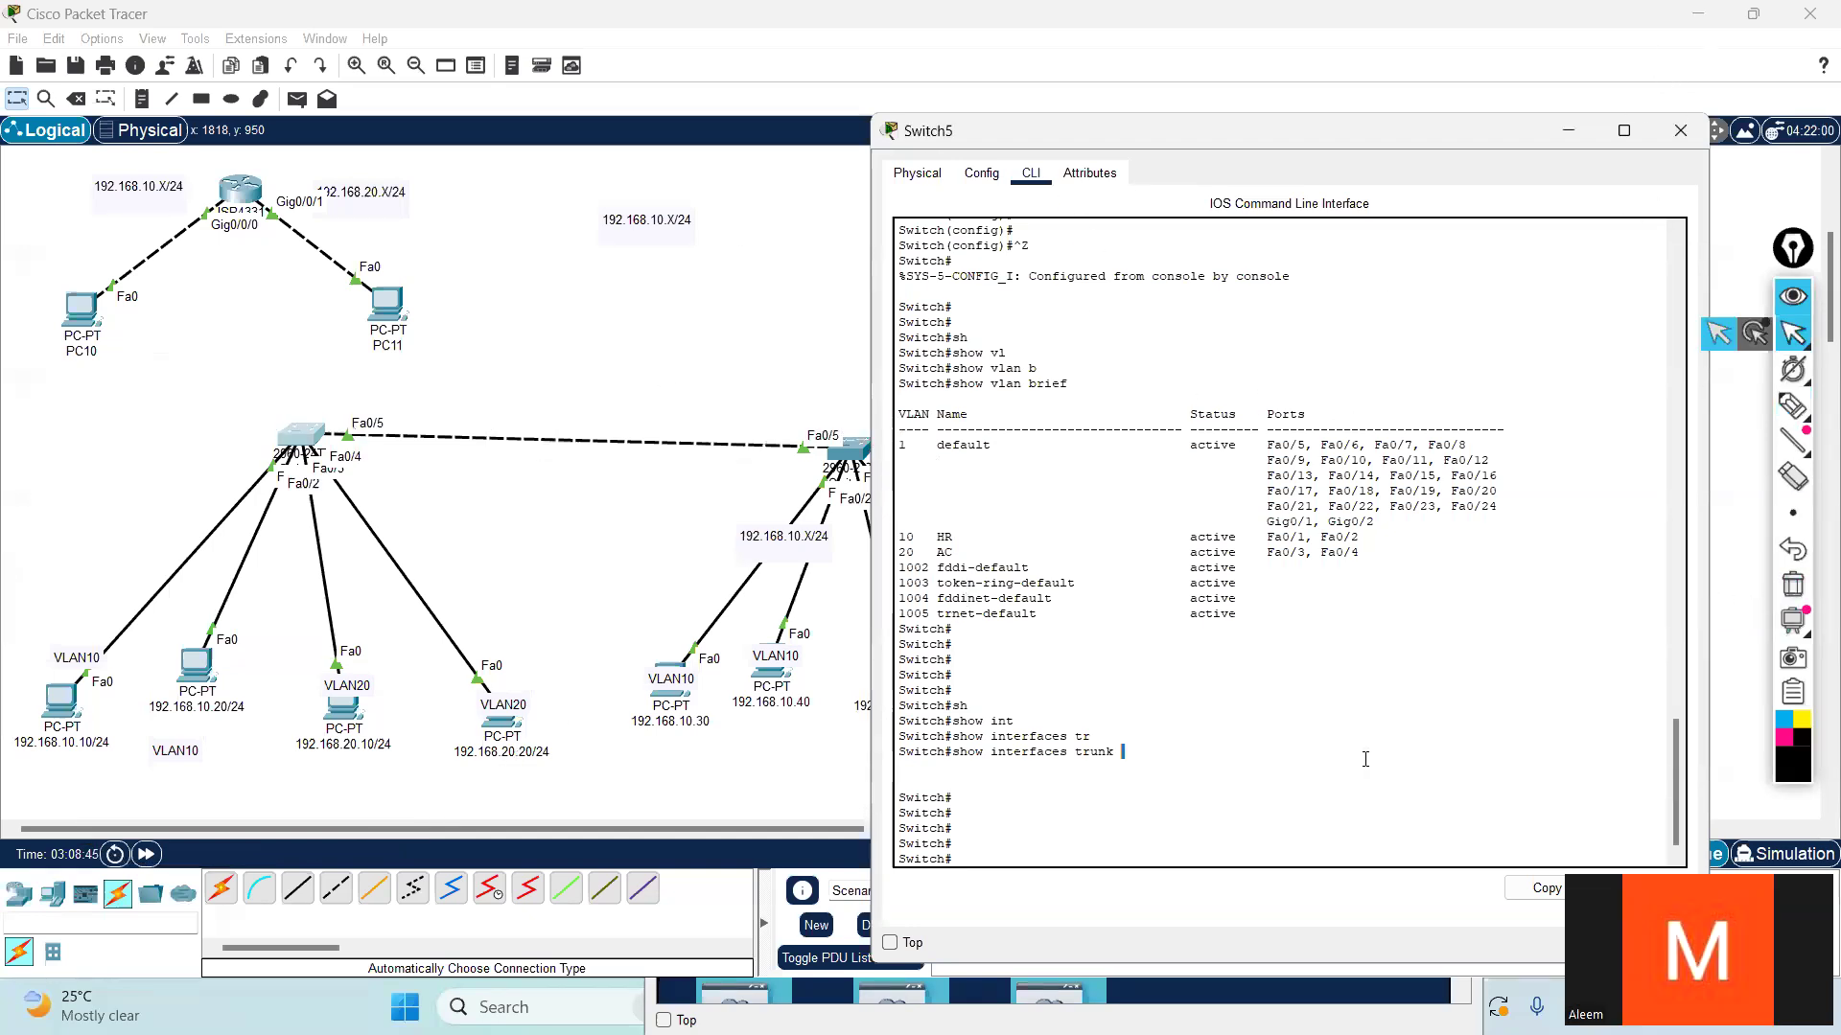
{"action": "key", "text": "Return"}
{"action": "key", "text": "Return"}
{"action": "key", "text": "Return"}
{"action": "key", "text": "Return"}
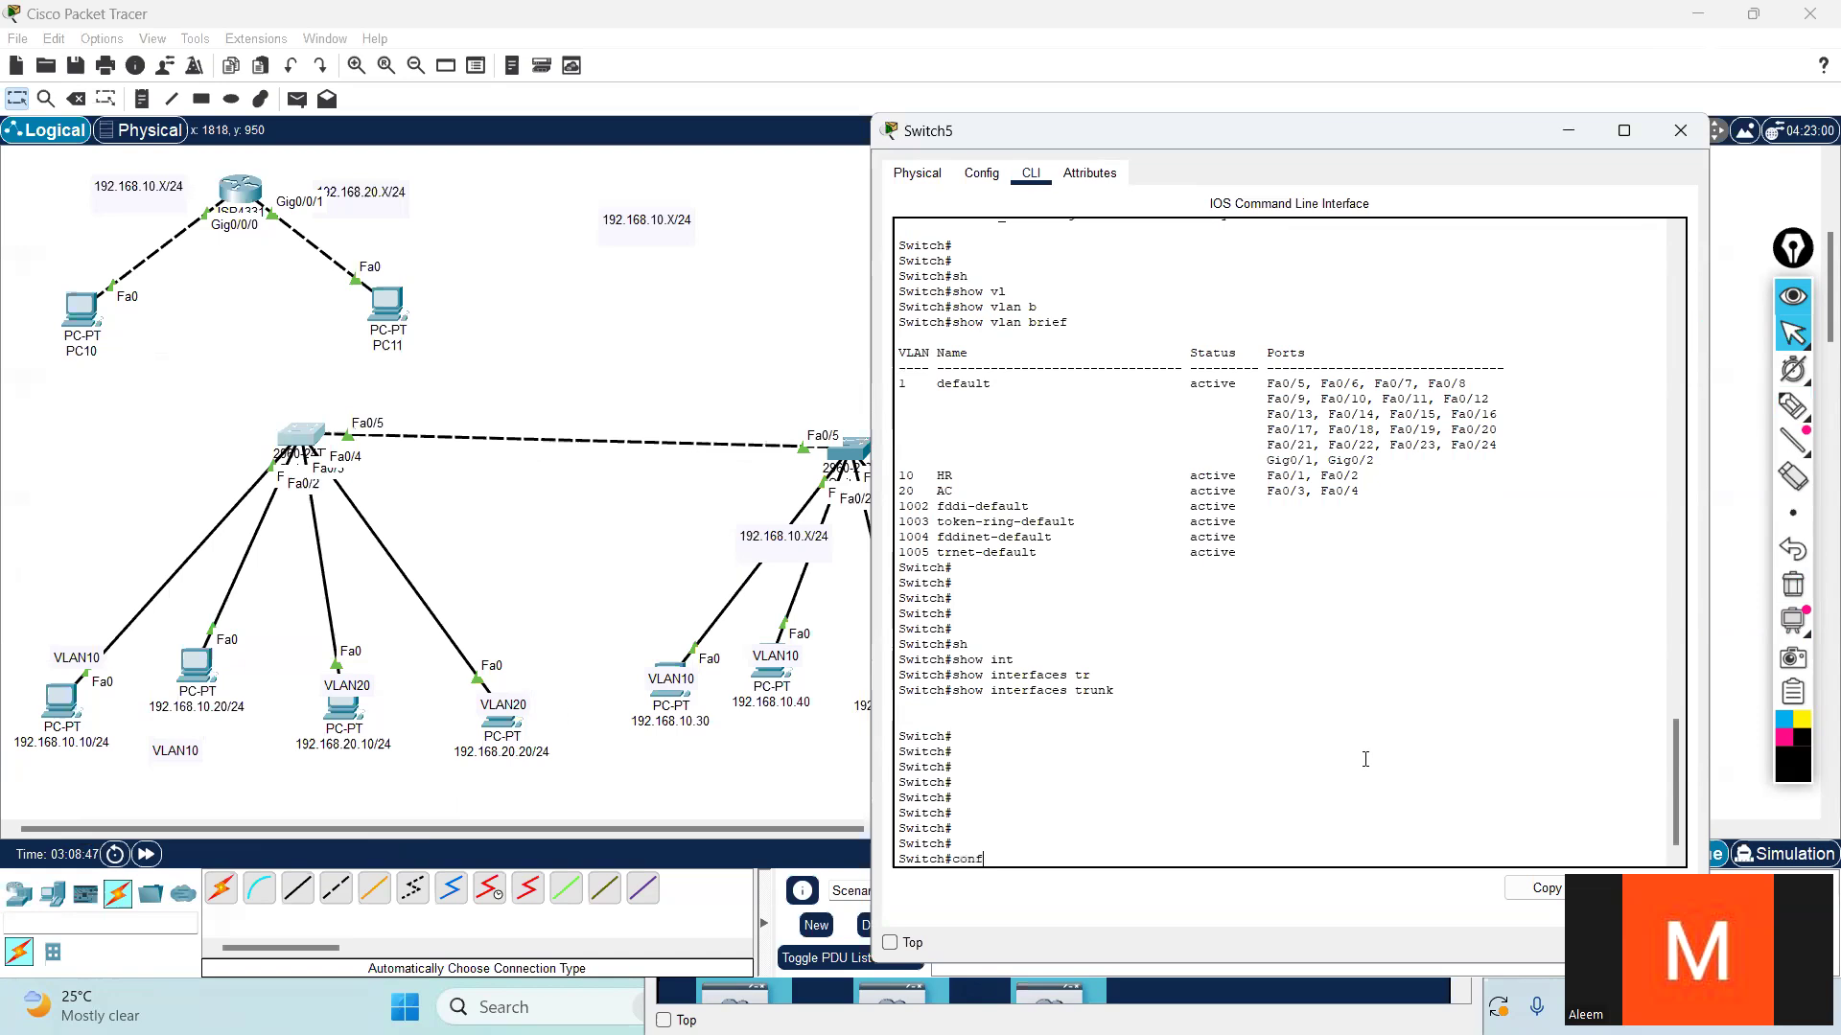
{"action": "type", "text": "conf"}
{"action": "key", "text": "Tab"}
{"action": "type", "text": "t"}
{"action": "key", "text": "Tab"}
{"action": "key", "text": "Return"}
{"action": "key", "text": "Return"}
{"action": "key", "text": "Return"}
{"action": "key", "text": "Return"}
- Enter interface configuration for fastEthernet 0/5 on Switch5
{"action": "type", "text": "in"}
{"action": "key", "text": "Tab"}
{"action": "type", "text": "f"}
{"action": "key", "text": "Tab"}
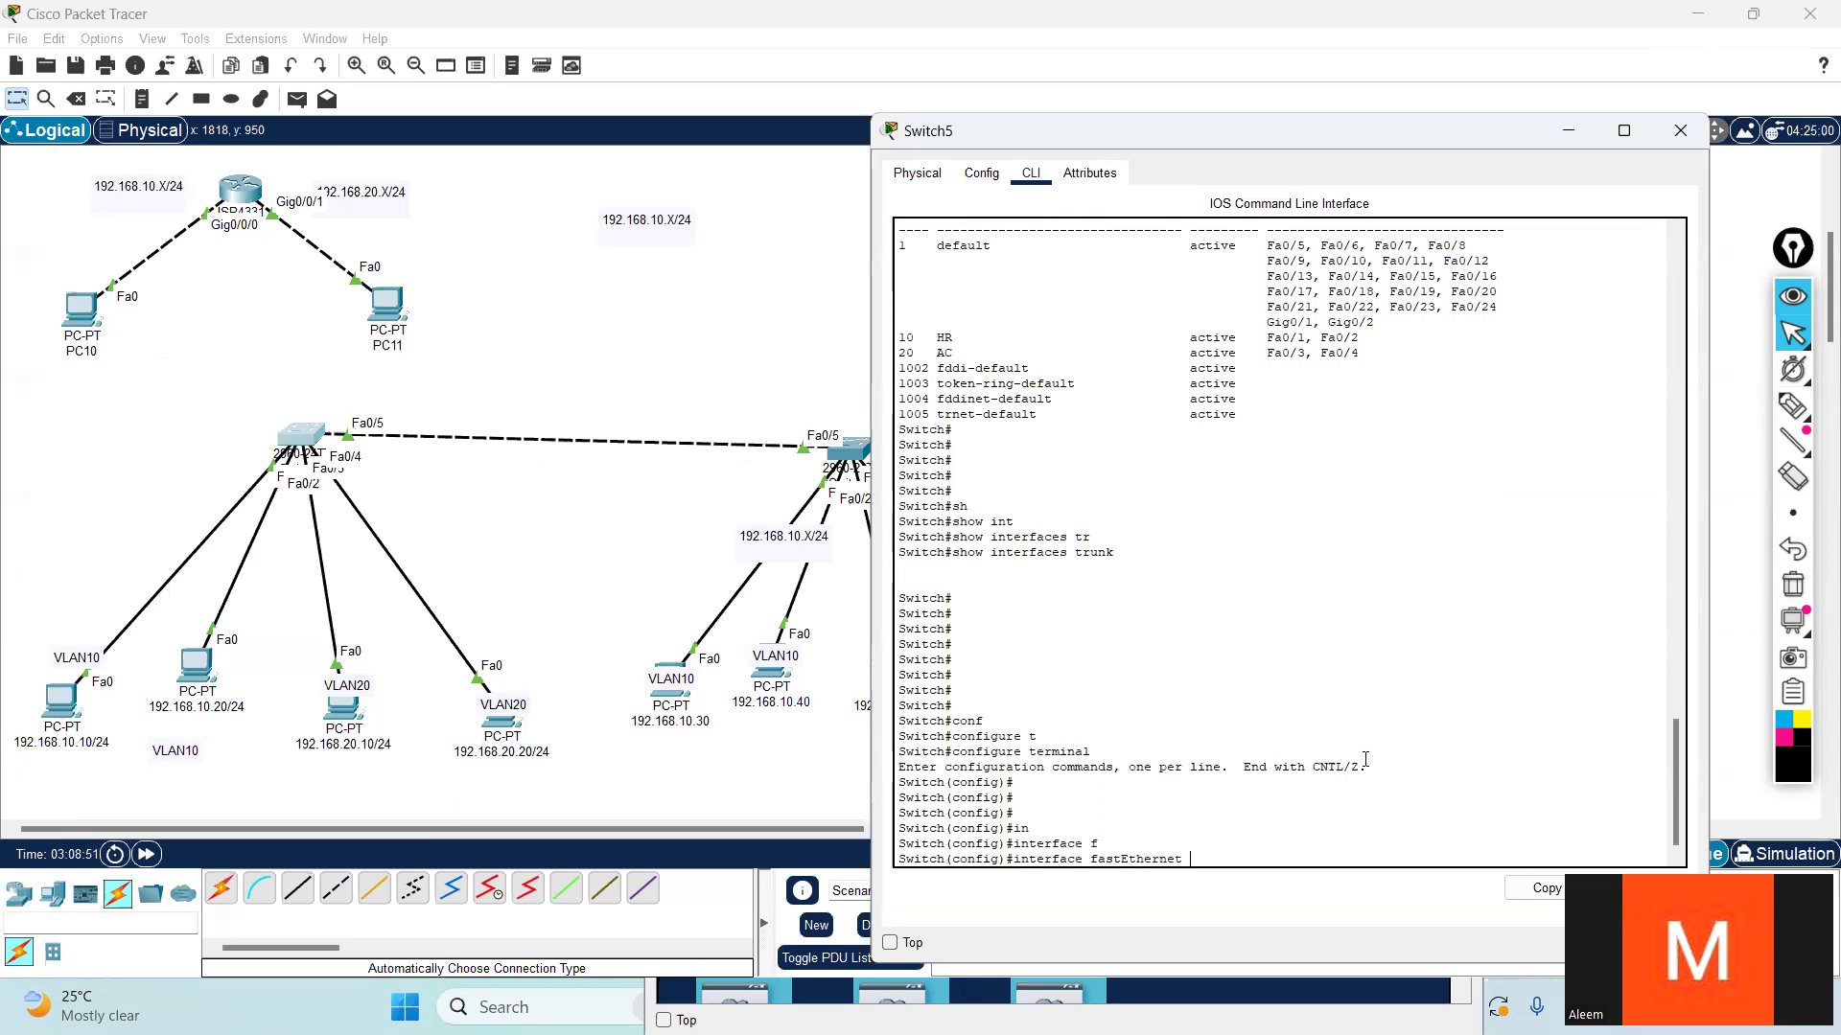
{"action": "type", "text": "0/5"}
{"action": "key", "text": "Return"}
{"action": "key", "text": "Return"}
{"action": "key", "text": "Return"}
{"action": "key", "text": "Return"}
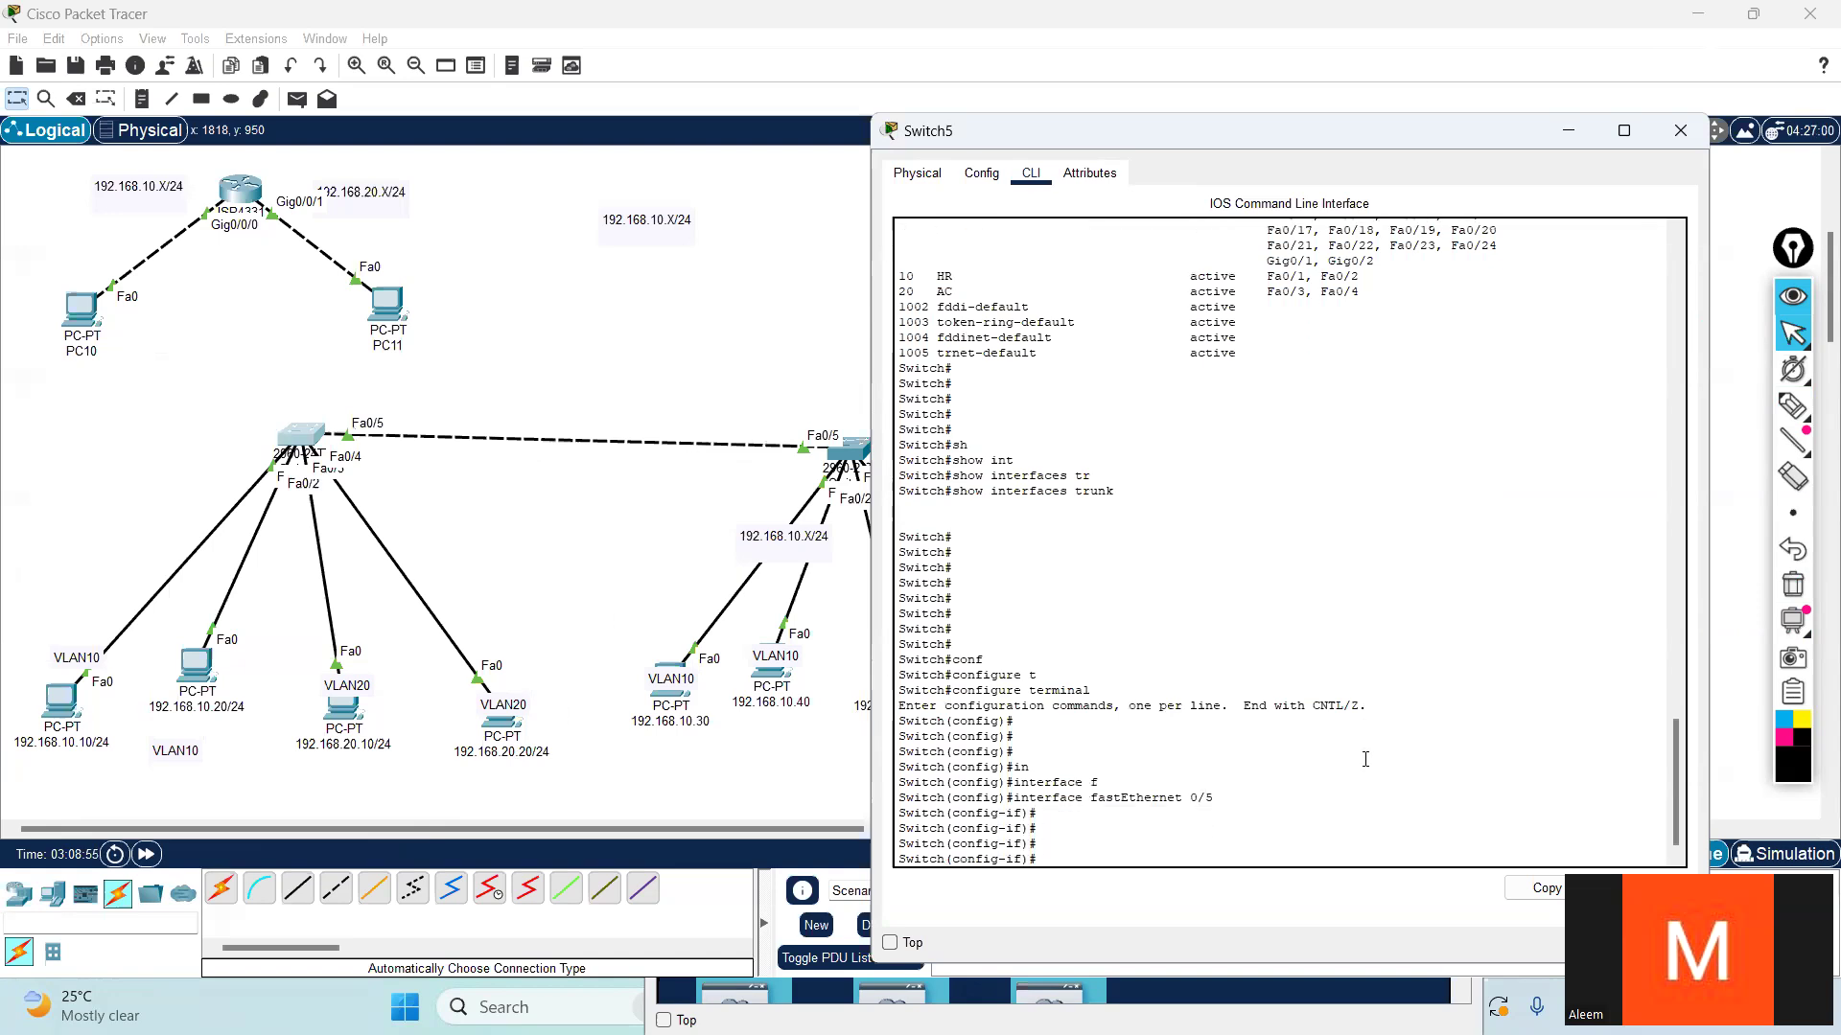
{"action": "key", "text": "Return"}
{"action": "key", "text": "Return"}
- Compose switchport mode access for Switch5's Fa0/5 without executing it, query its further options and highlight the command
{"action": "type", "text": "sw"}
{"action": "key", "text": "Tab"}
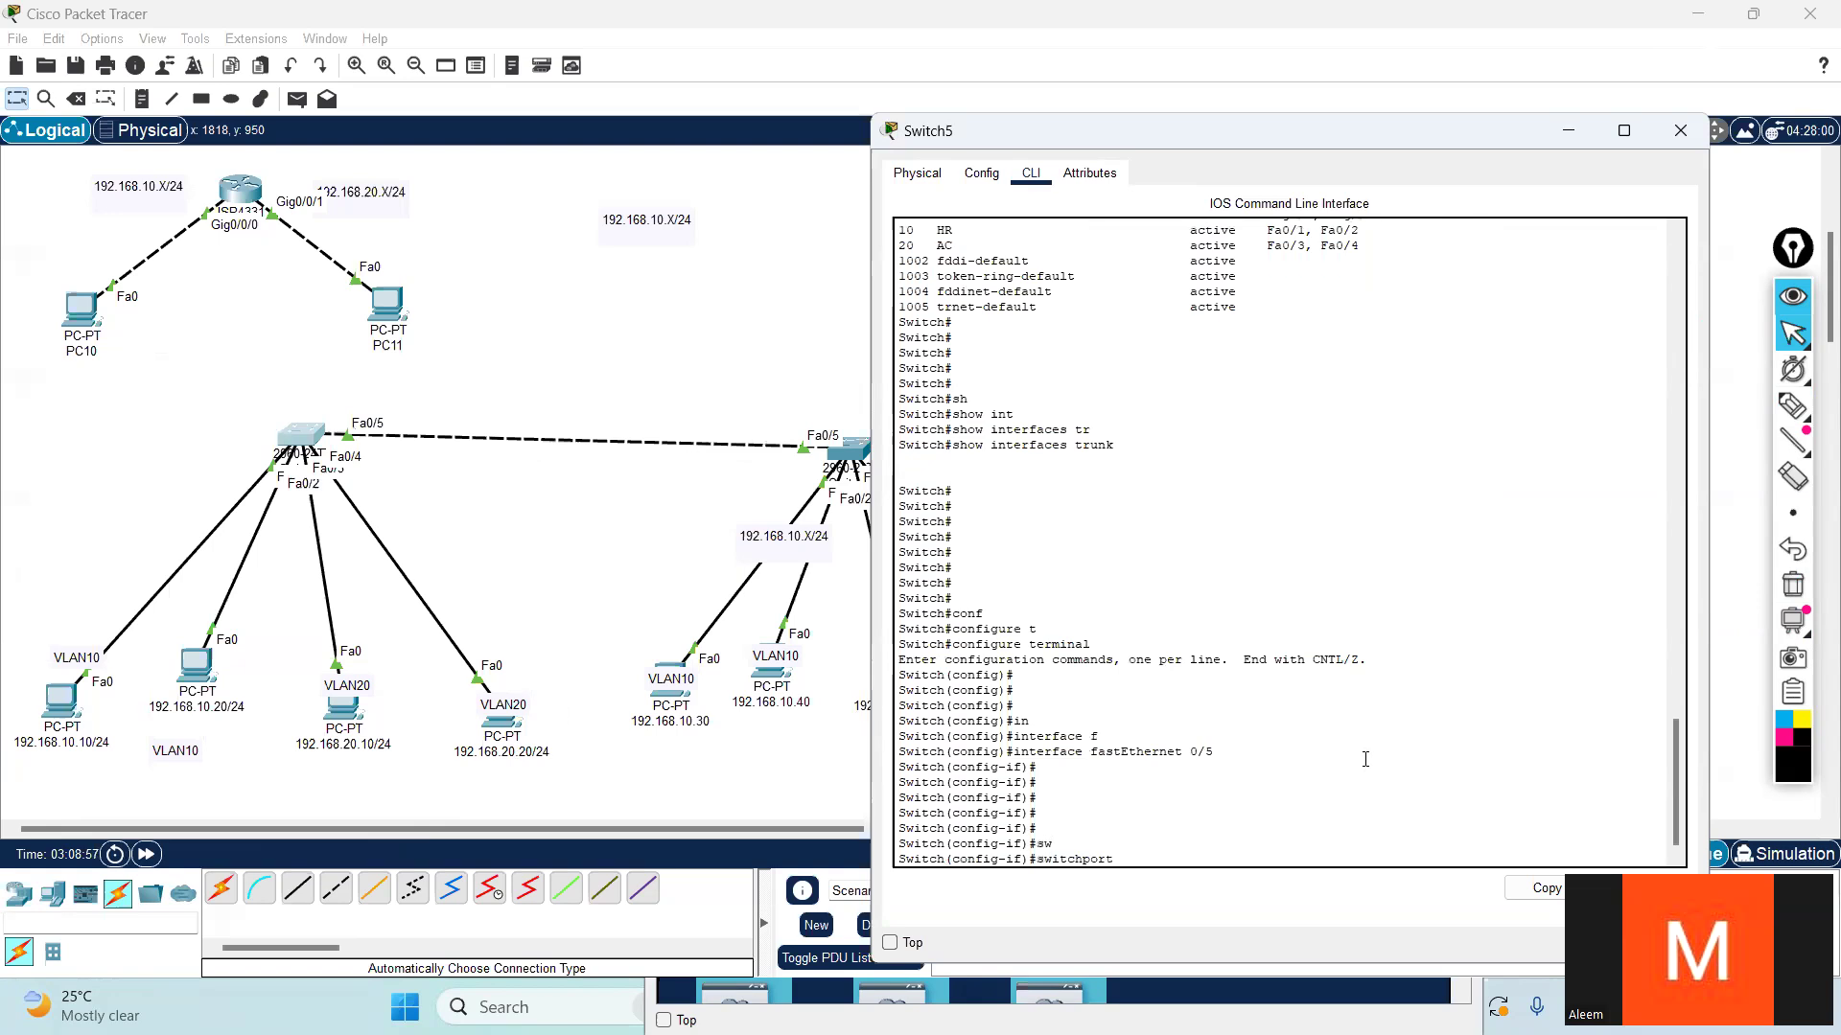
{"action": "type", "text": "mo"}
{"action": "key", "text": "Tab"}
{"action": "type", "text": "ac"}
{"action": "key", "text": "Tab"}
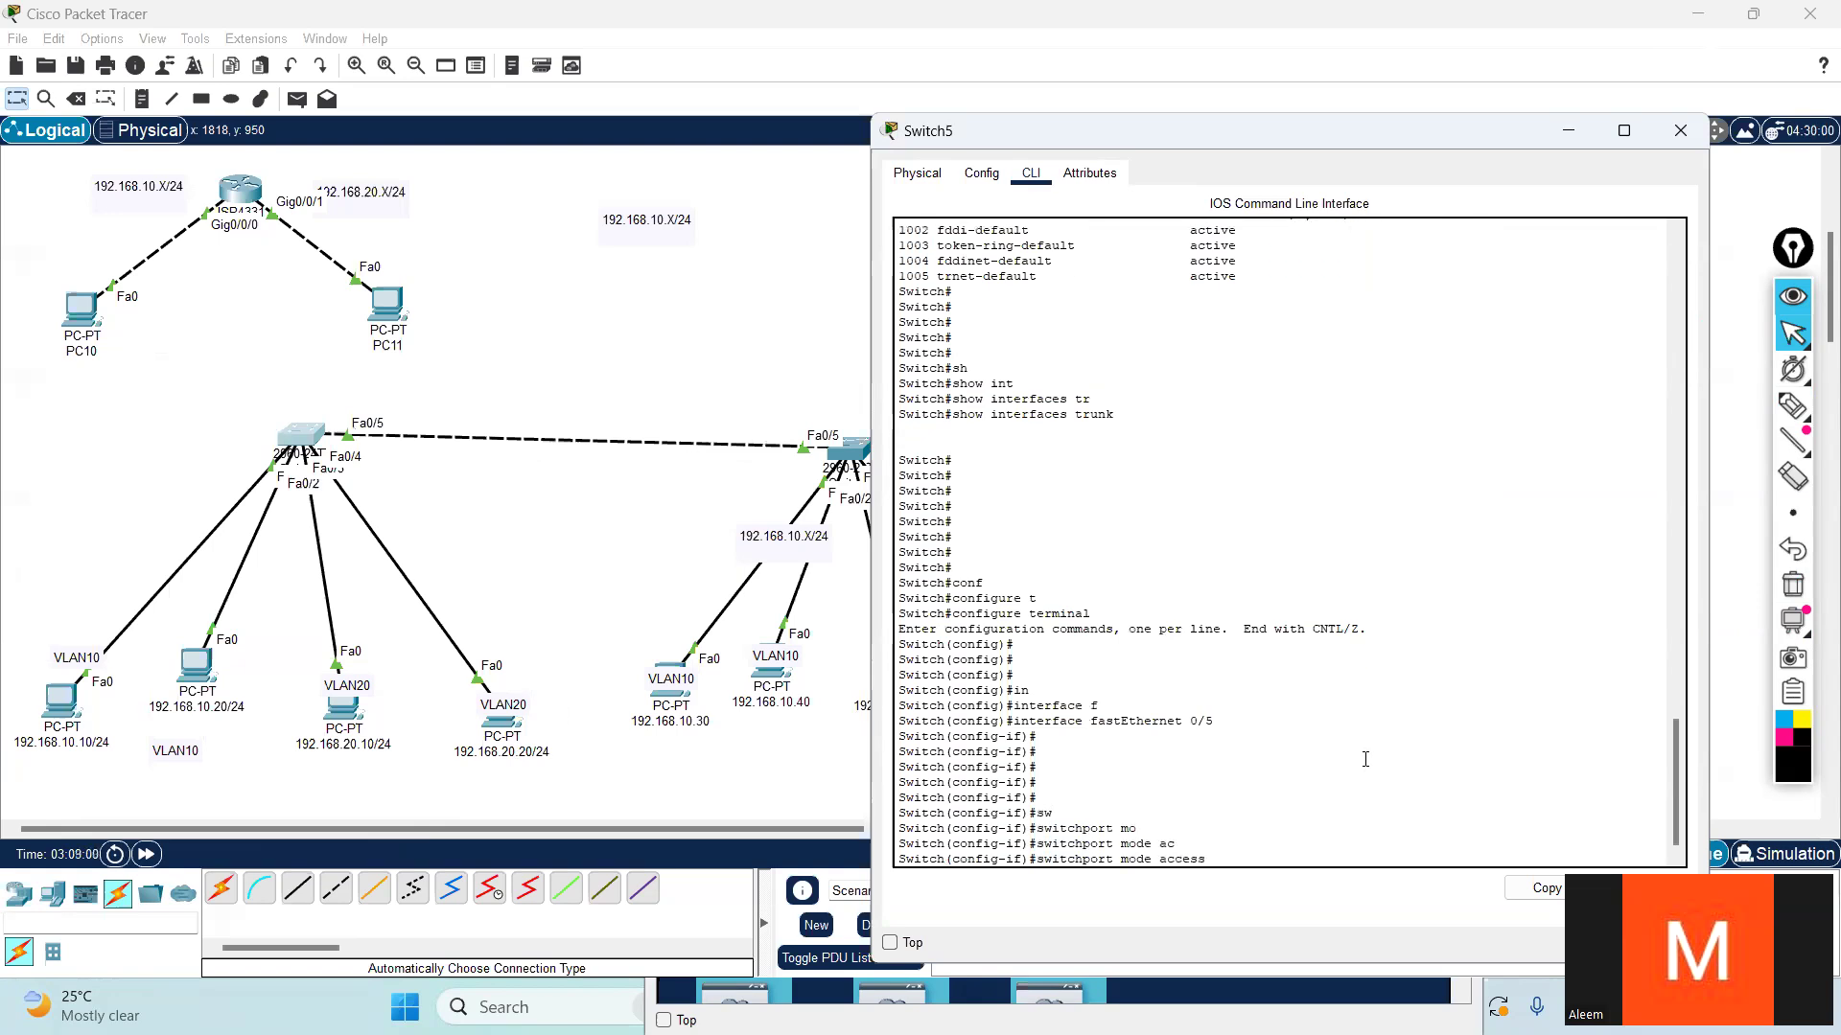
{"action": "type", "text": "?"}
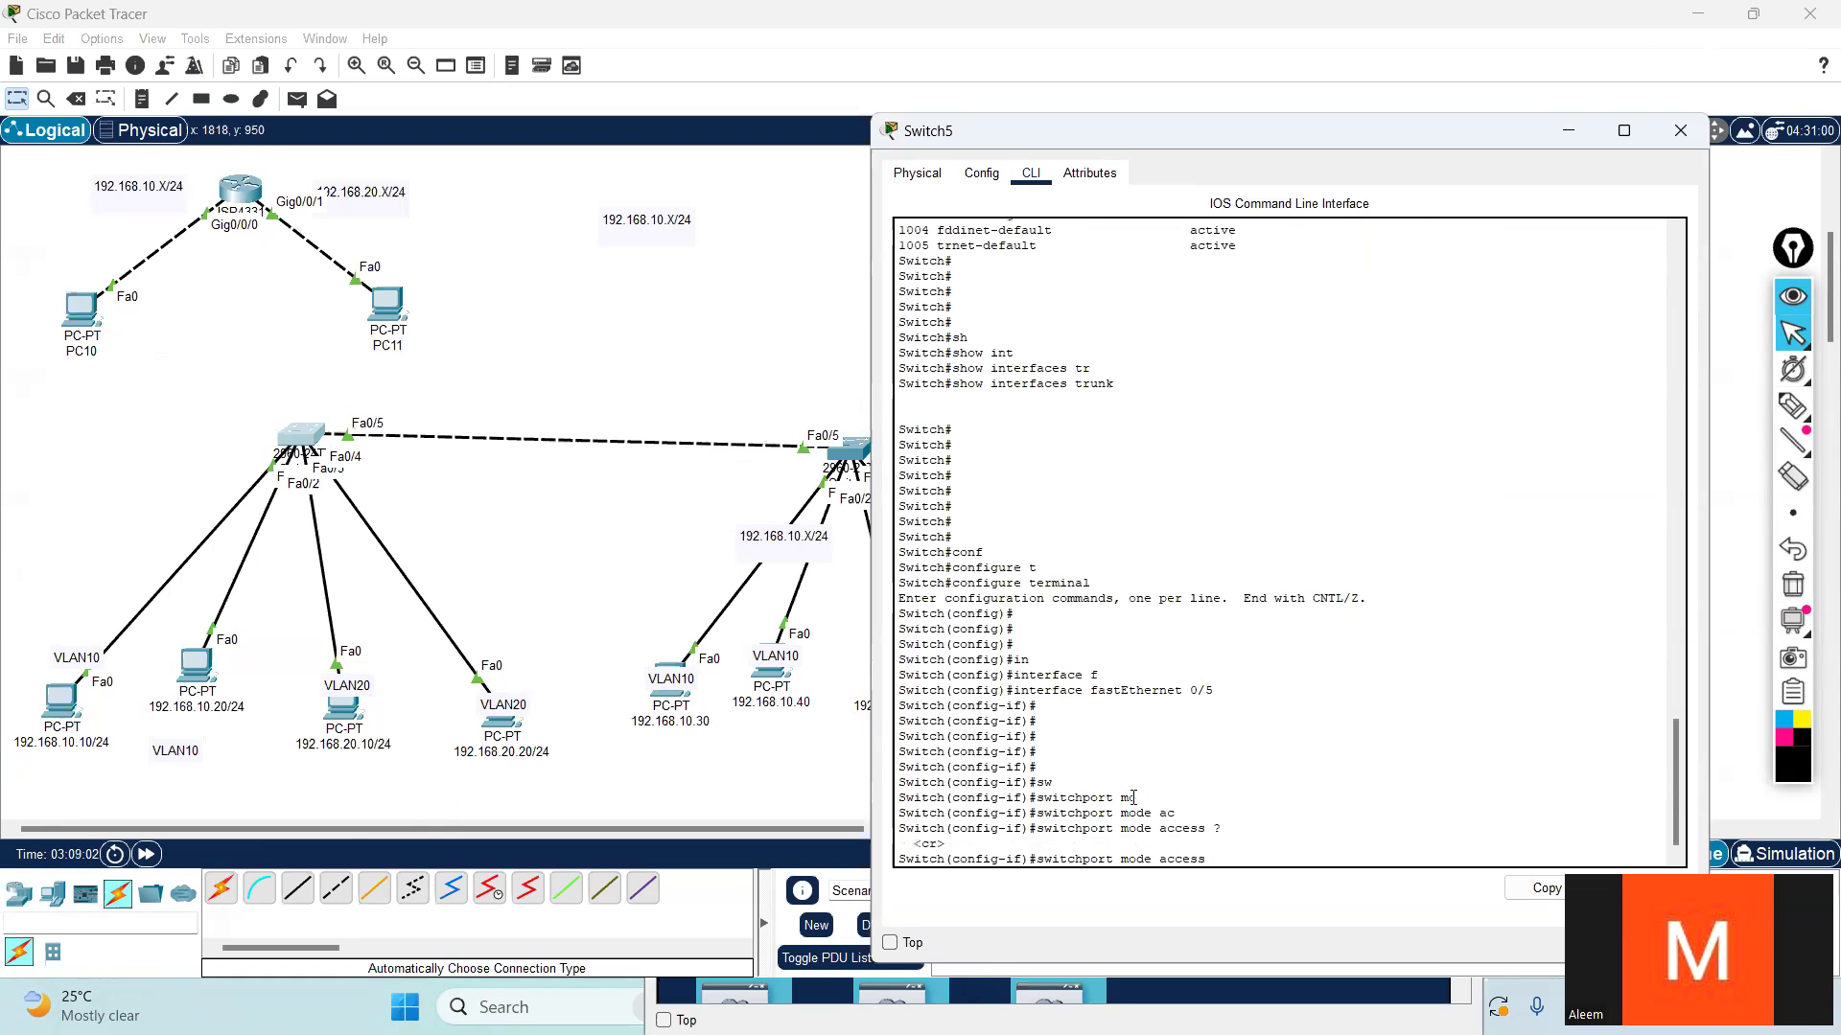
{"action": "left_click_drag", "start_coordinate": [1212, 865], "coordinate": [1032, 863]}
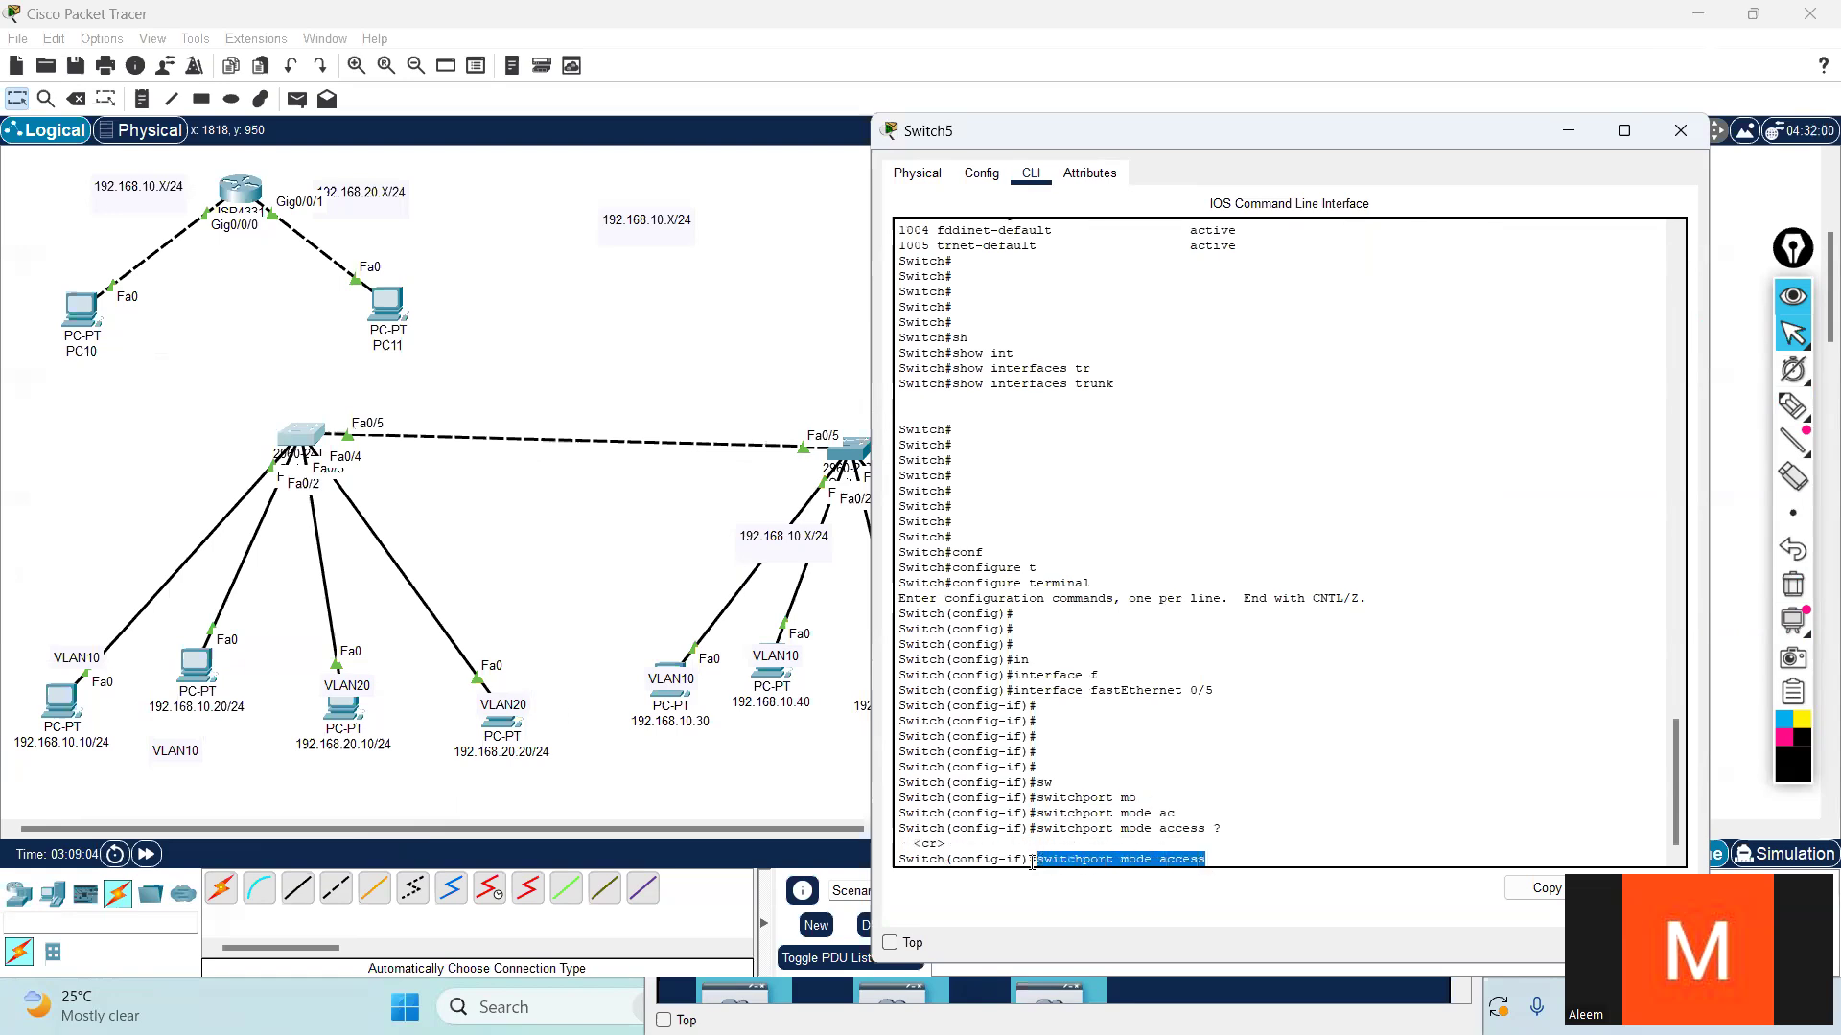
{"action": "left_click", "coordinate": [1267, 844]}
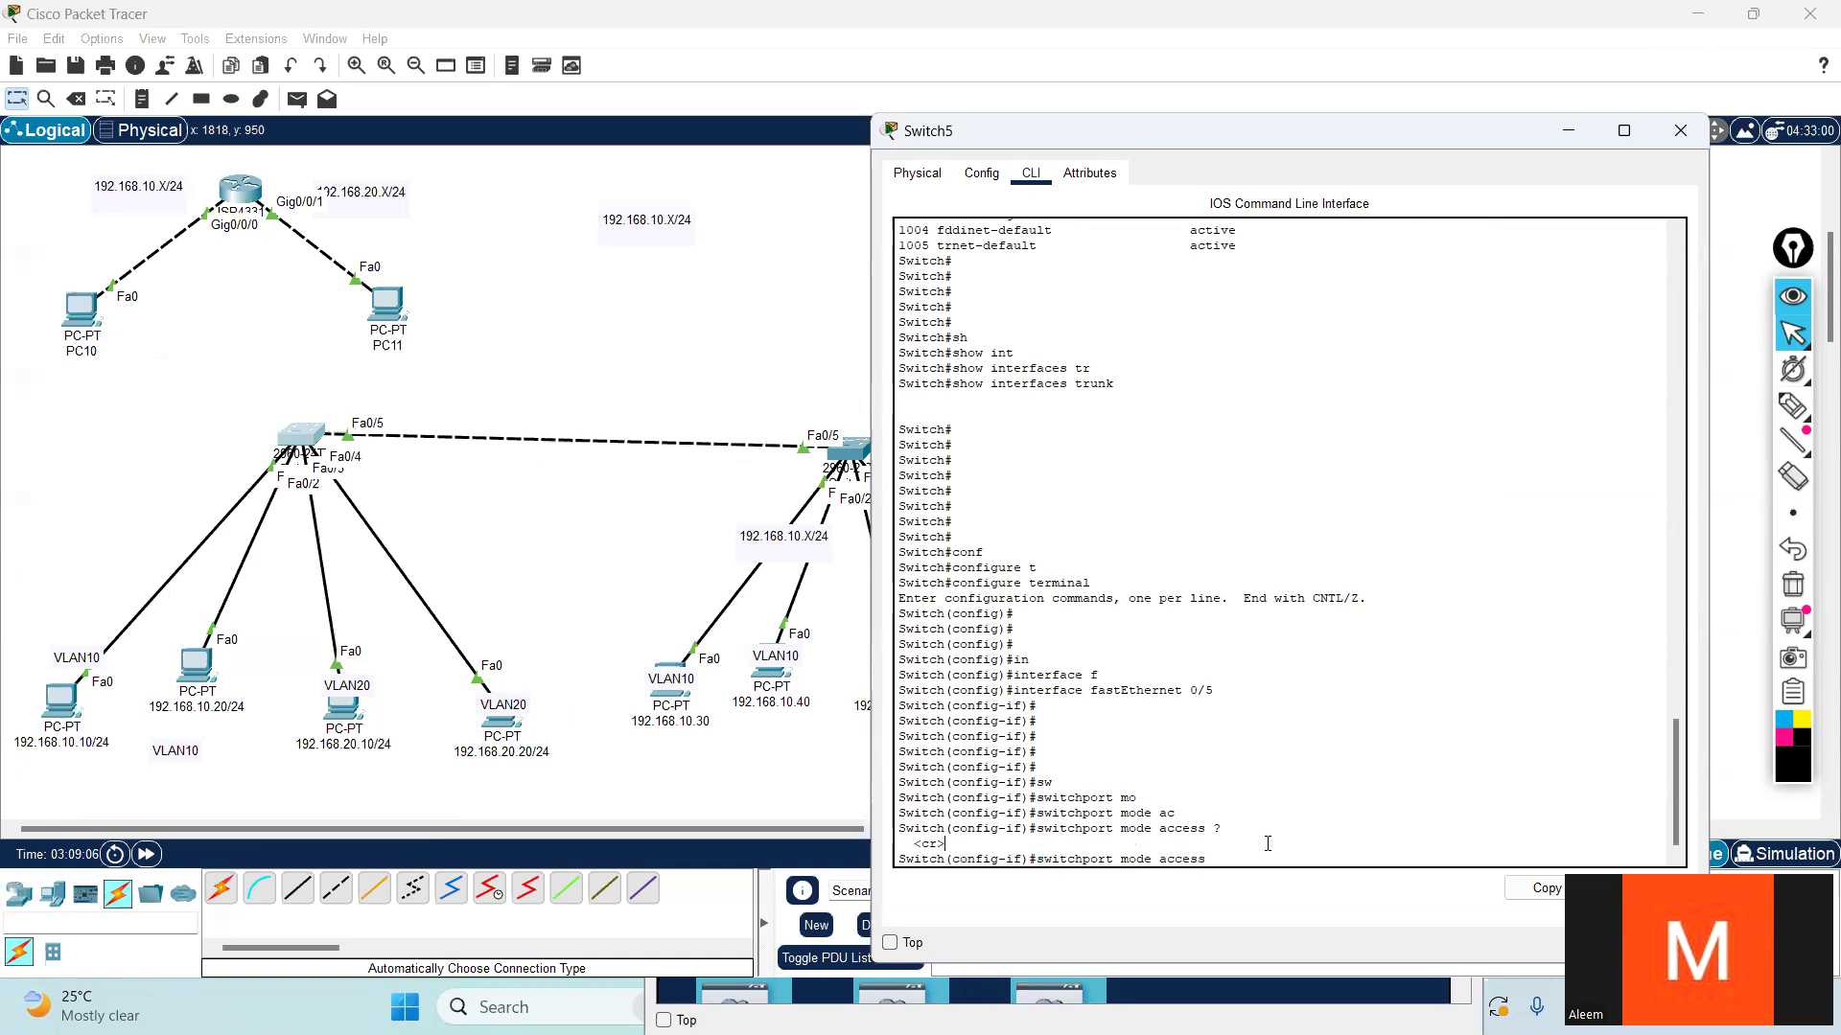
- Remove the access keyword, list the available switchport mode options with the CLI help, and highlight trunk
{"action": "key", "text": "Tab"}
{"action": "key", "text": "Tab"}
{"action": "key", "text": "BackSpace"}
{"action": "key", "text": "Tab"}
{"action": "key", "text": "Tab"}
{"action": "key", "text": "Tab"}
{"action": "key", "text": "Tab"}
{"action": "key", "text": "Tab"}
{"action": "key", "text": "Tab"}
{"action": "key", "text": "Tab"}
{"action": "key", "text": "Tab"}
{"action": "key", "text": "Tab"}
{"action": "key", "text": "Tab"}
{"action": "key", "text": "Tab"}
{"action": "key", "text": "Tab"}
{"action": "key", "text": "Tab"}
{"action": "key", "text": "Tab"}
{"action": "type", "text": "?"}
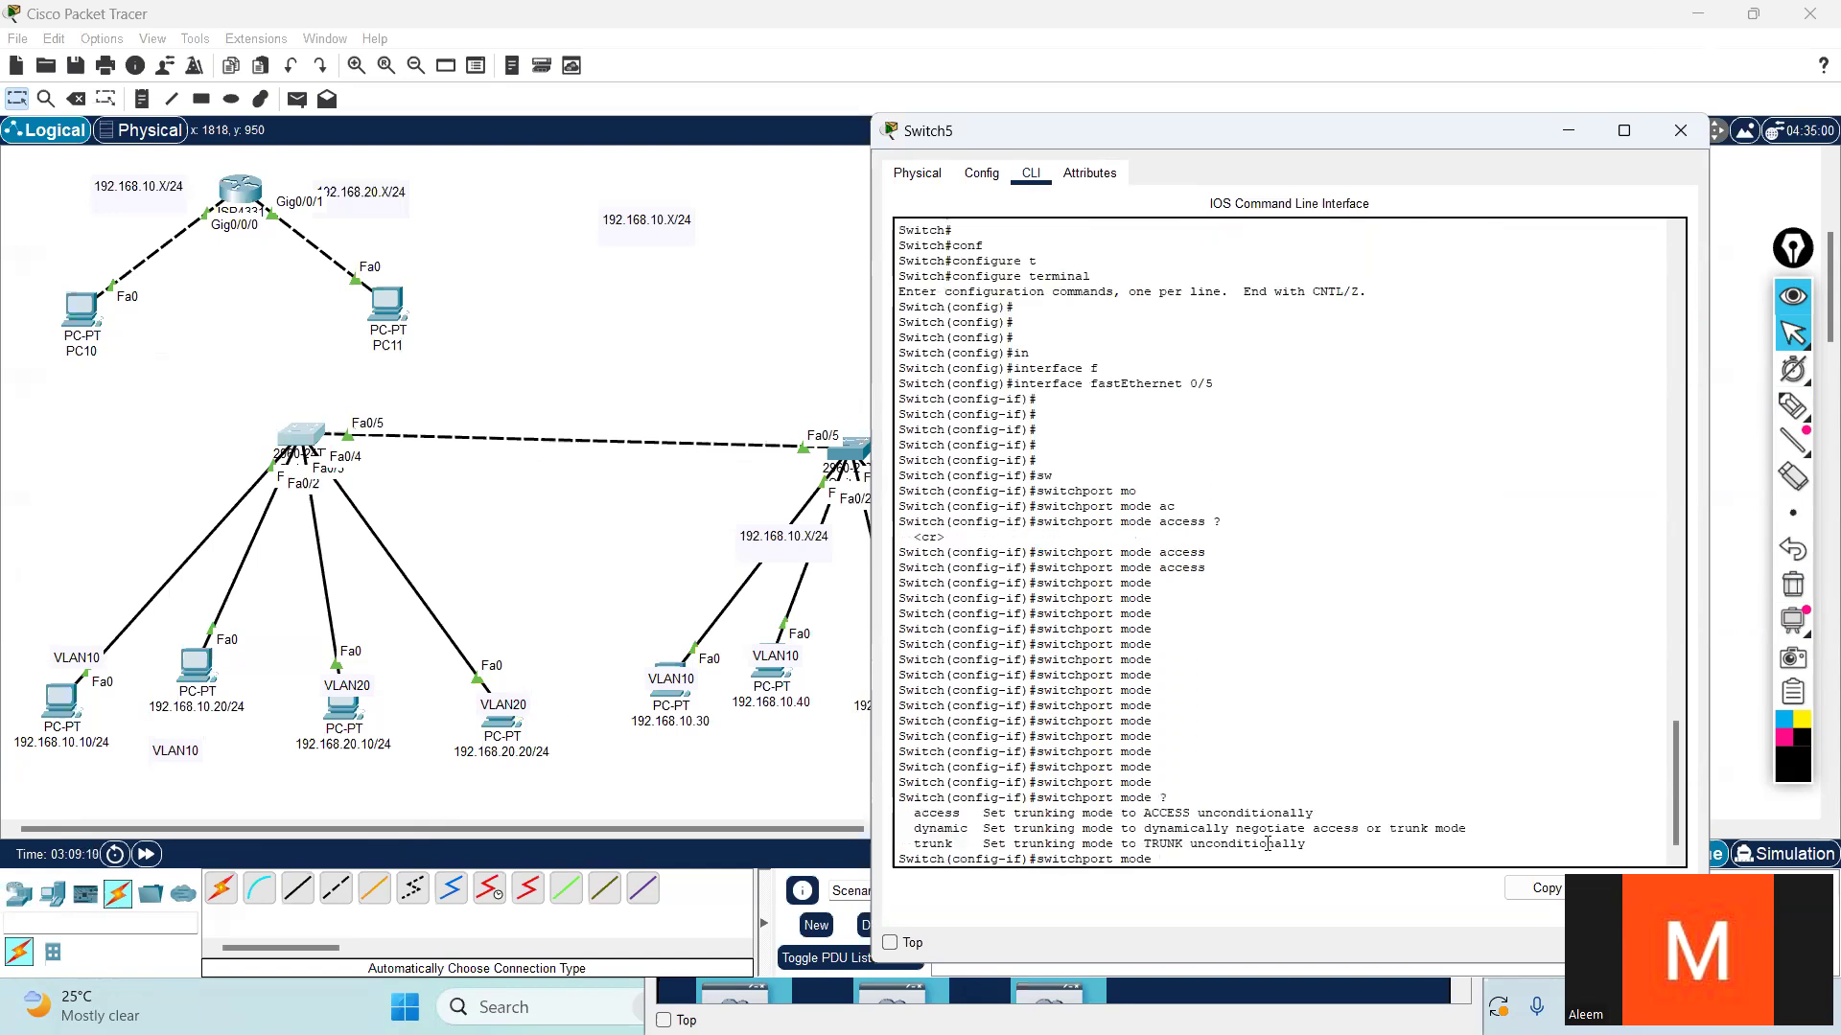
{"action": "left_click_drag", "start_coordinate": [911, 847], "coordinate": [937, 847]}
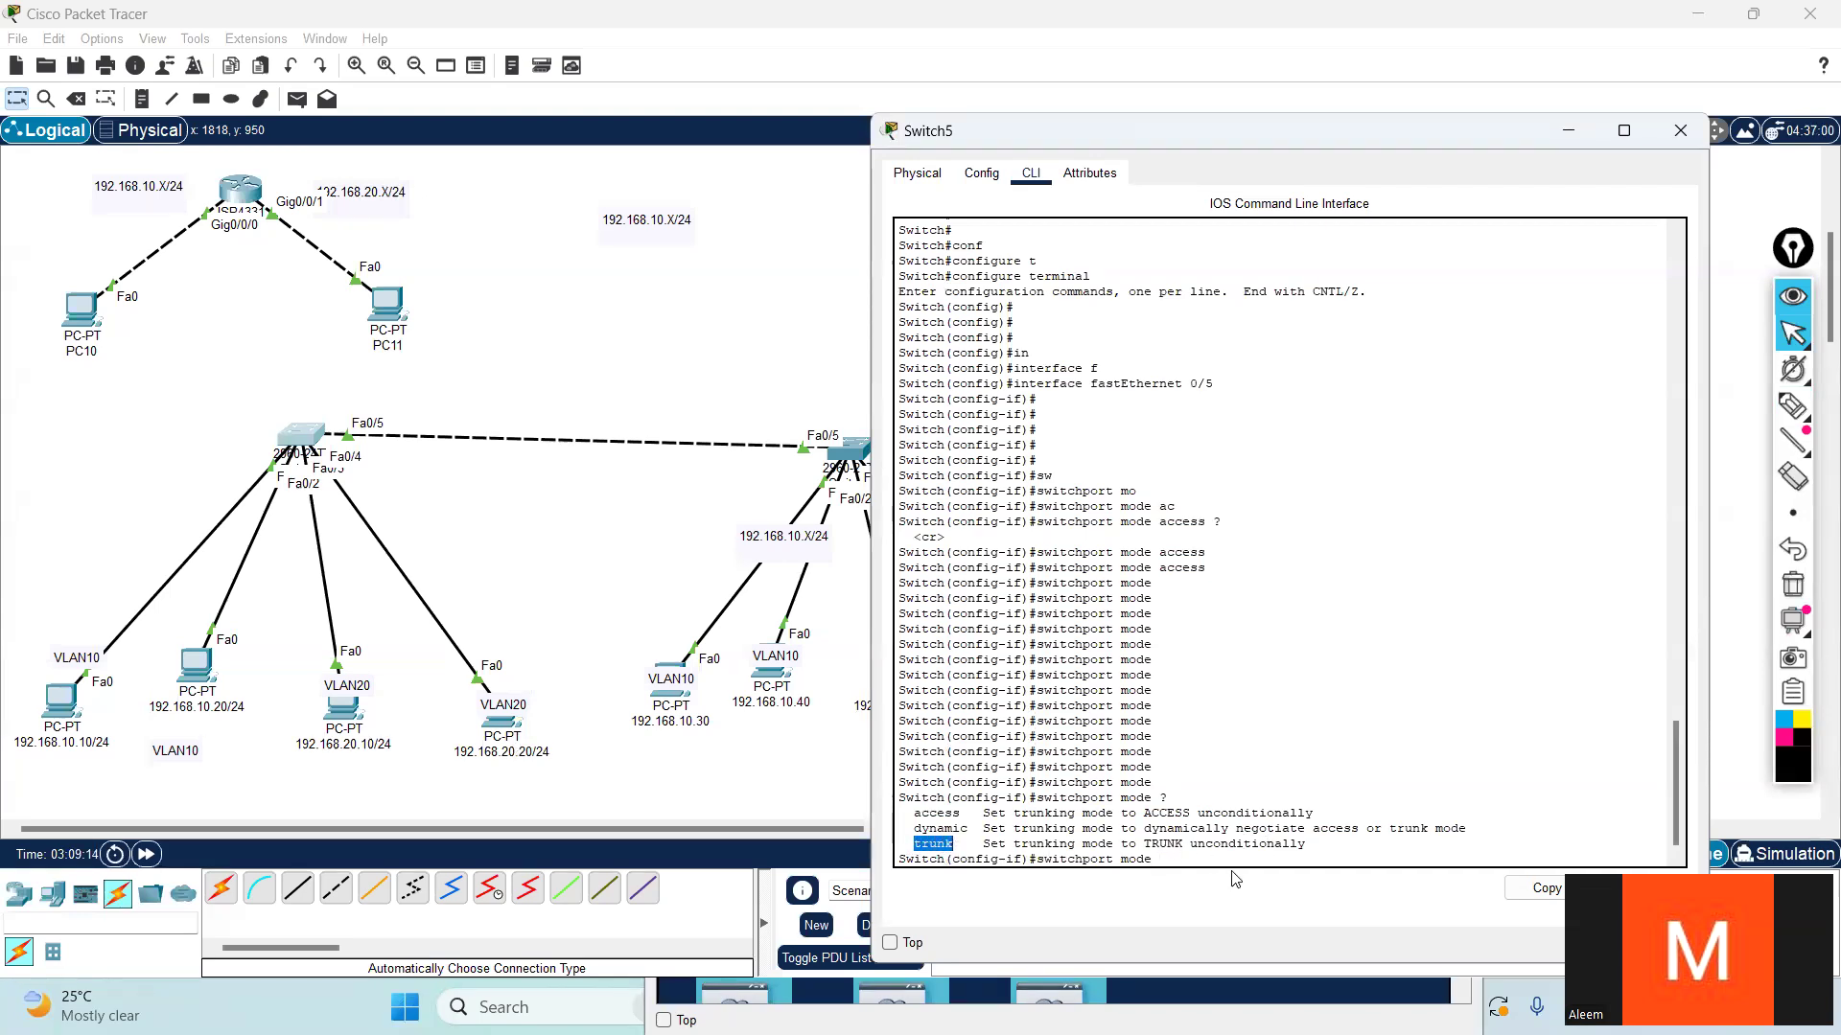
- Set Switch5's fastEthernet 0/5 to trunk with switchport mode trunk, checking the command's options before executing it
{"action": "key", "text": "Tab"}
{"action": "key", "text": "Tab"}
{"action": "key", "text": "Tab"}
{"action": "type", "text": "tr"}
{"action": "key", "text": "Tab"}
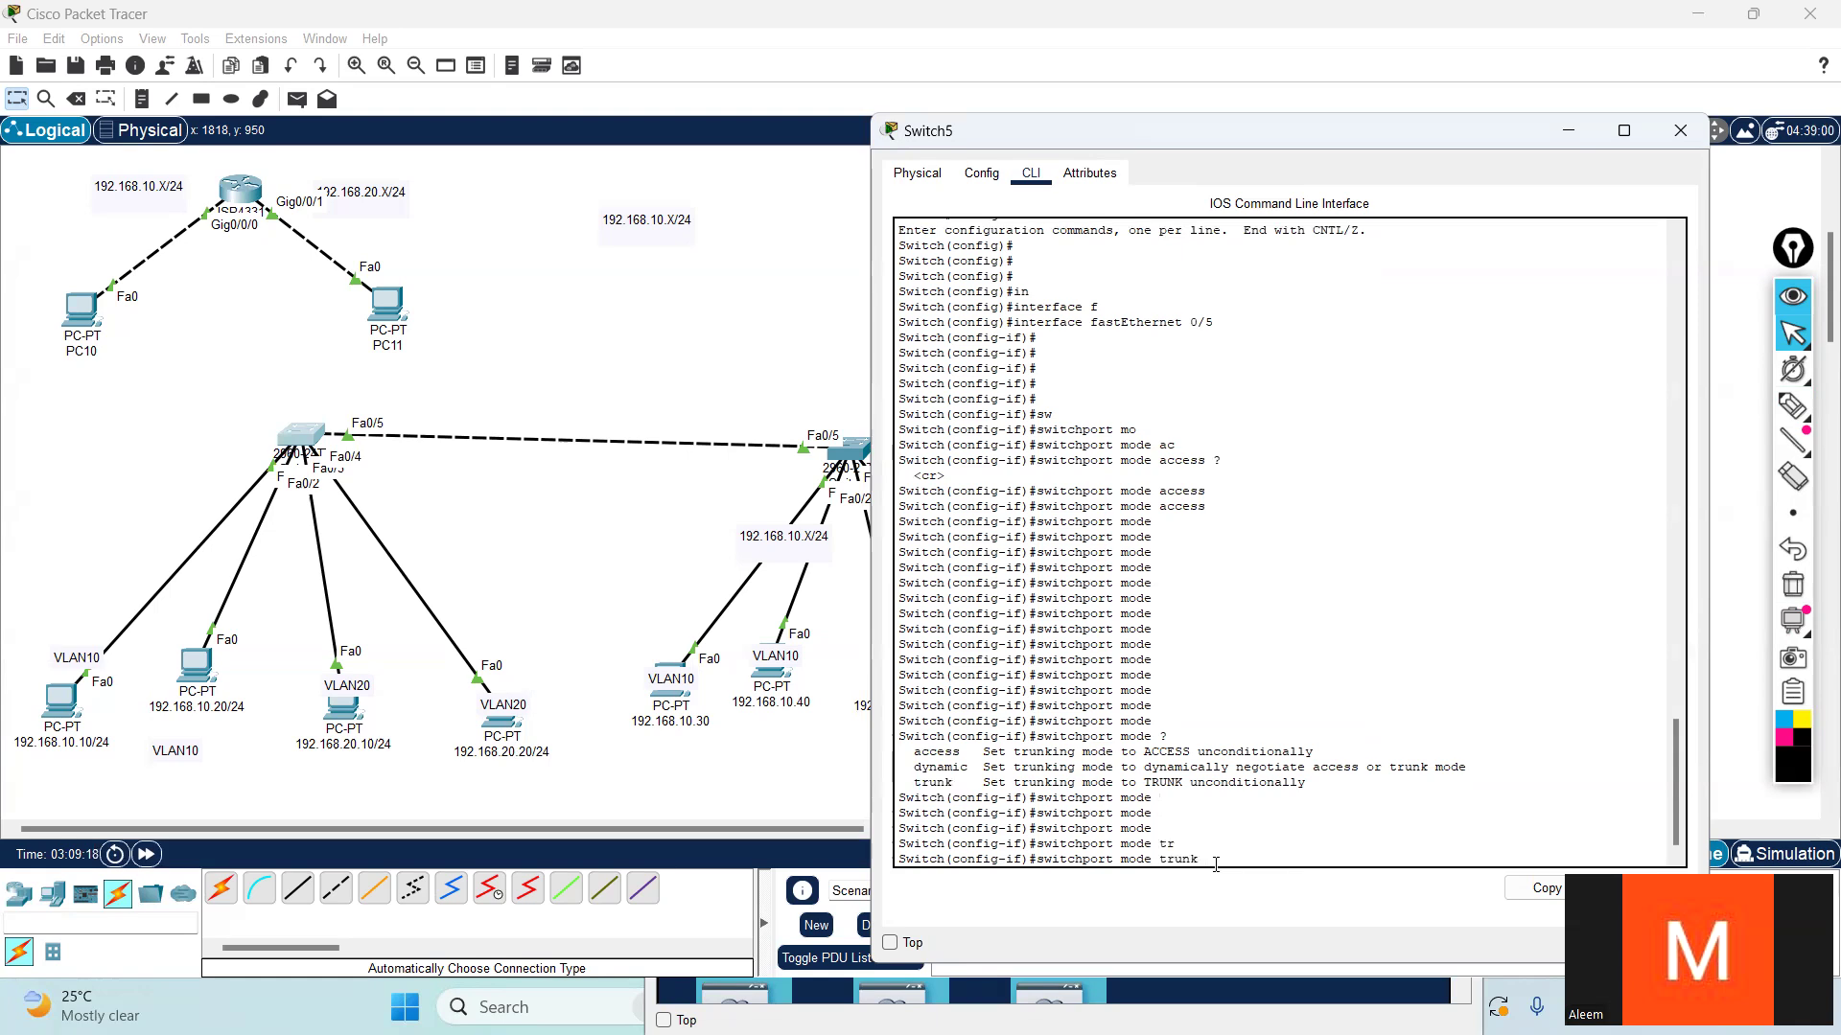
{"action": "type", "text": "?"}
{"action": "key", "text": "Return"}
{"action": "key", "text": "Return"}
{"action": "key", "text": "Return"}
{"action": "key", "text": "Return"}
{"action": "key", "text": "Return"}
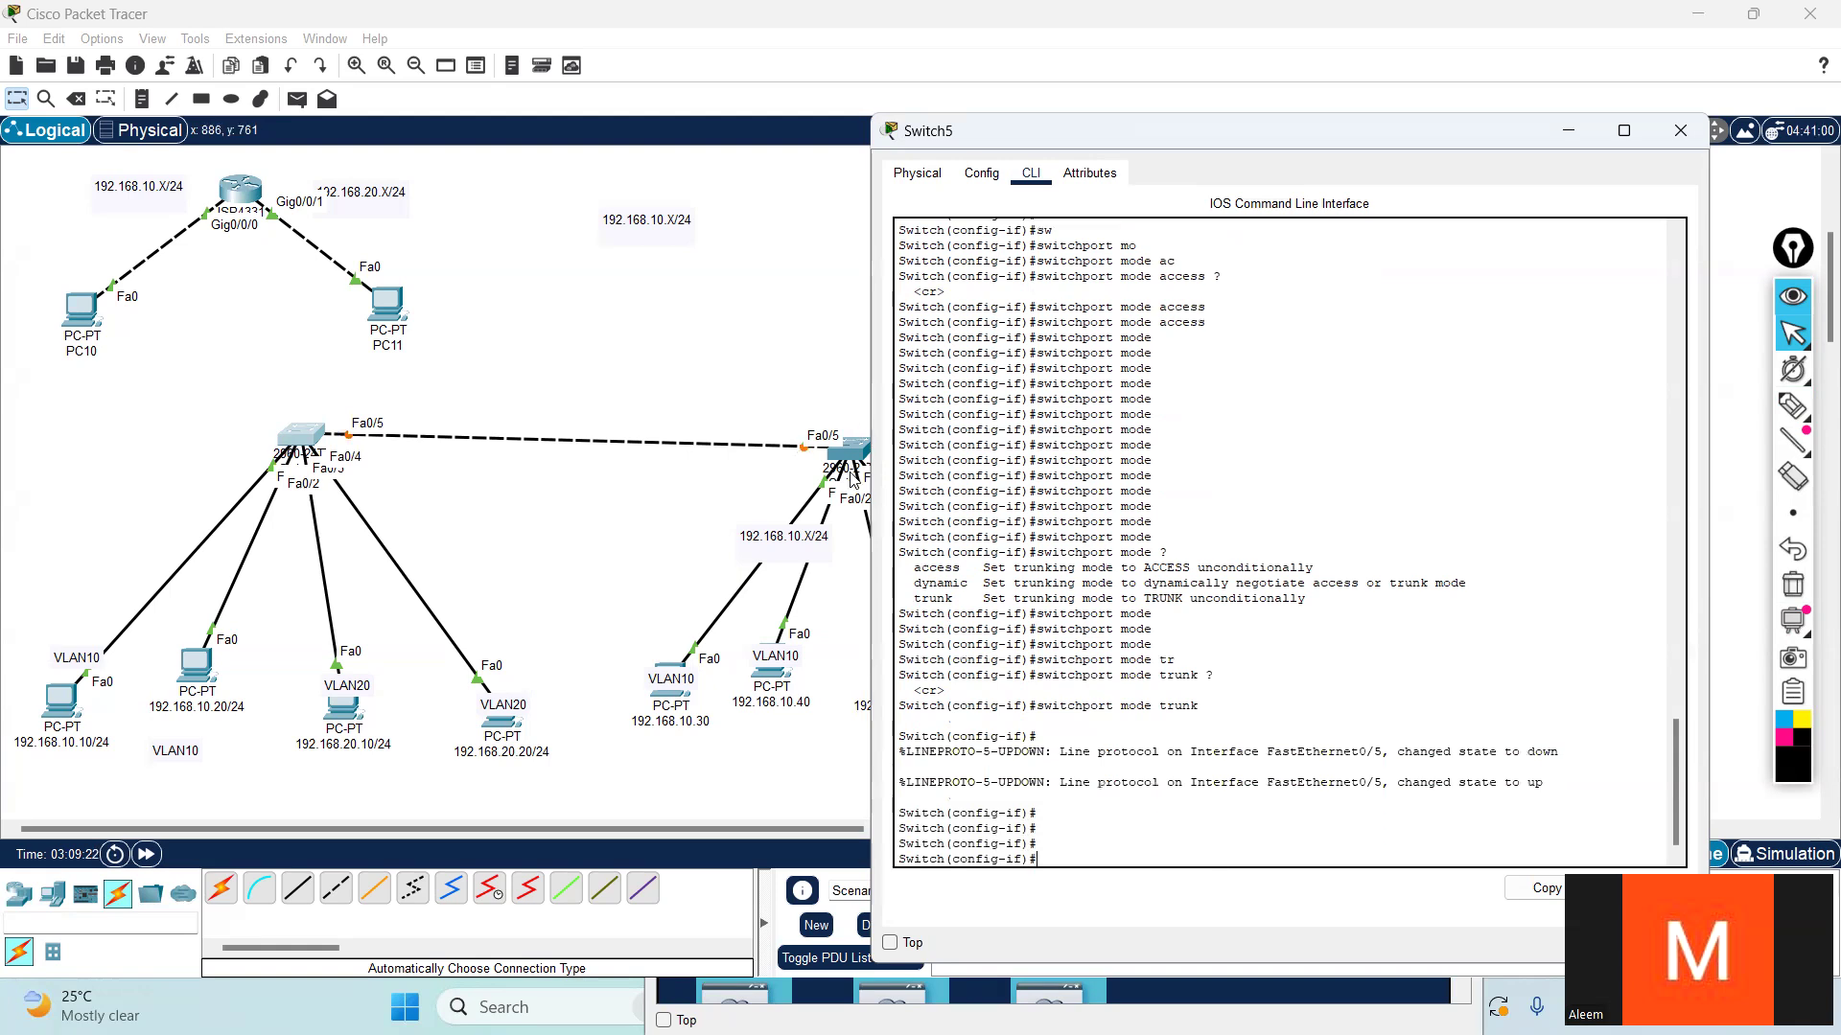
- Open the CLI of Switch4 and enter privileged mode with en
{"action": "left_click", "coordinate": [857, 456]}
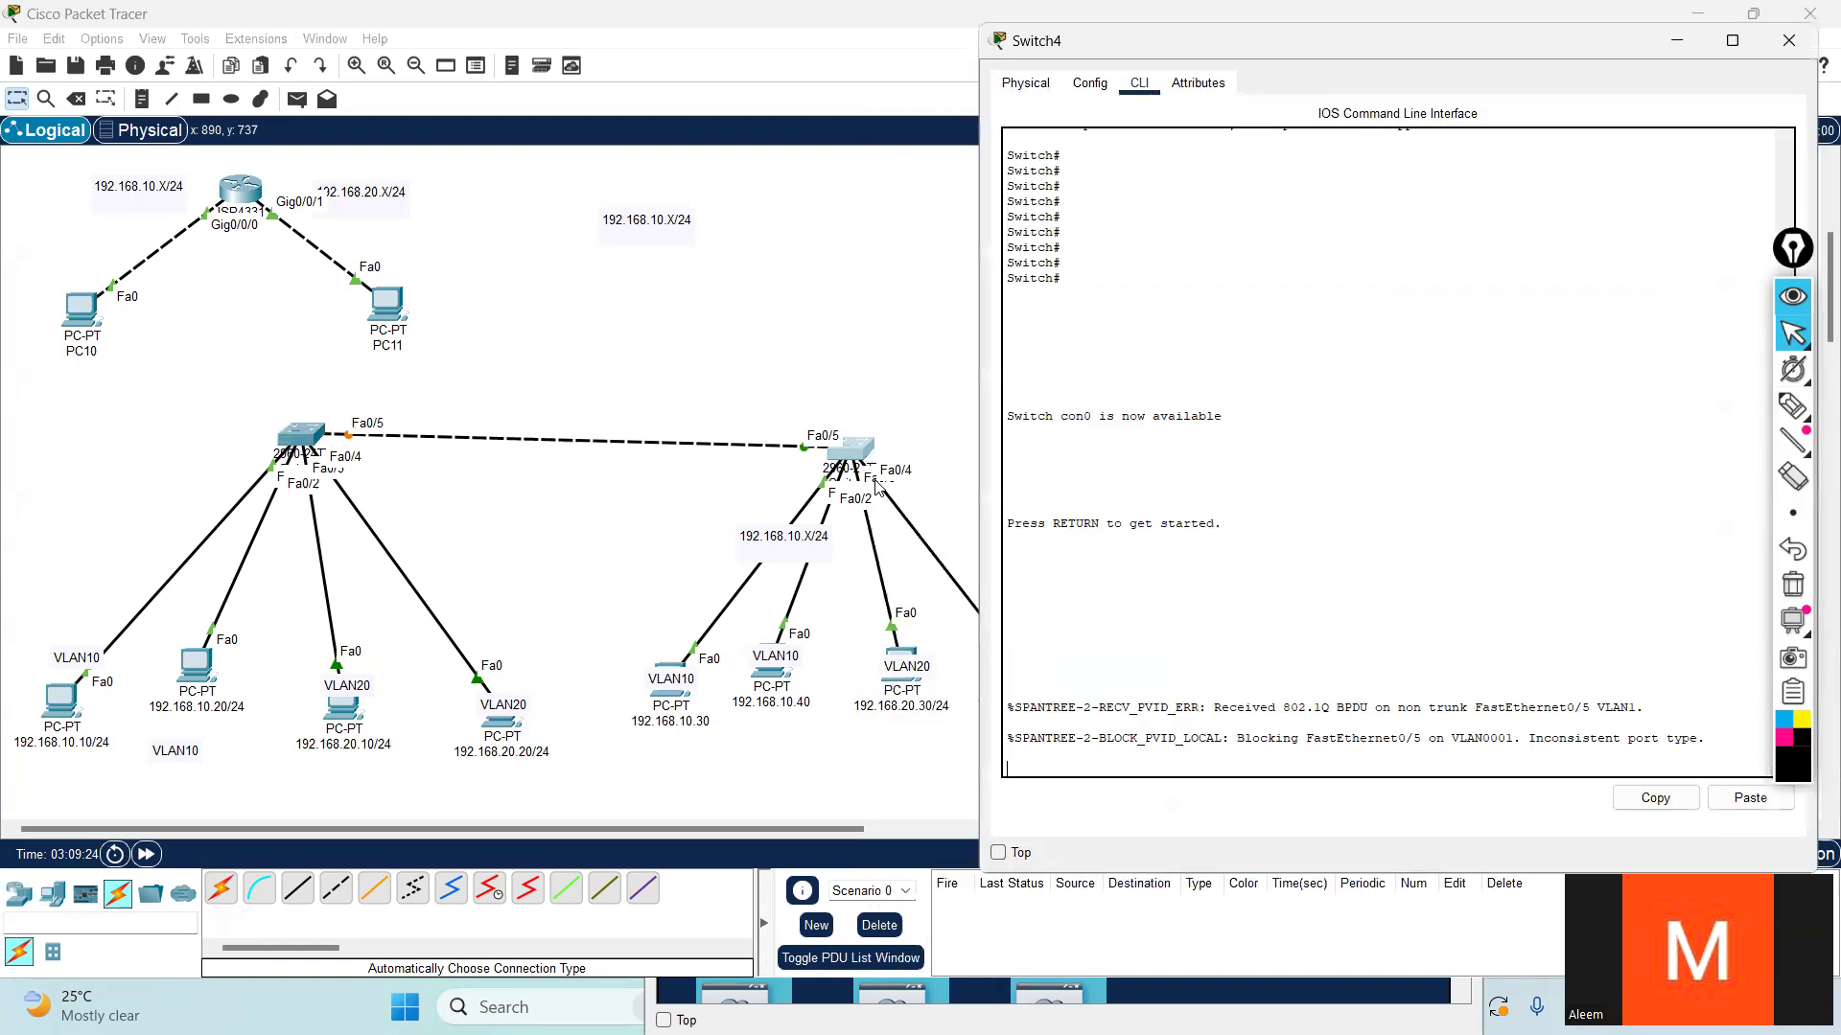
{"action": "key", "text": "Return"}
{"action": "key", "text": "Return"}
{"action": "key", "text": "Return"}
{"action": "type", "text": "en"}
{"action": "key", "text": "Return"}
{"action": "key", "text": "Return"}
{"action": "key", "text": "Return"}
- Enter global configuration mode on Switch4 with configure terminal
{"action": "type", "text": "c"}
{"action": "key", "text": "Tab"}
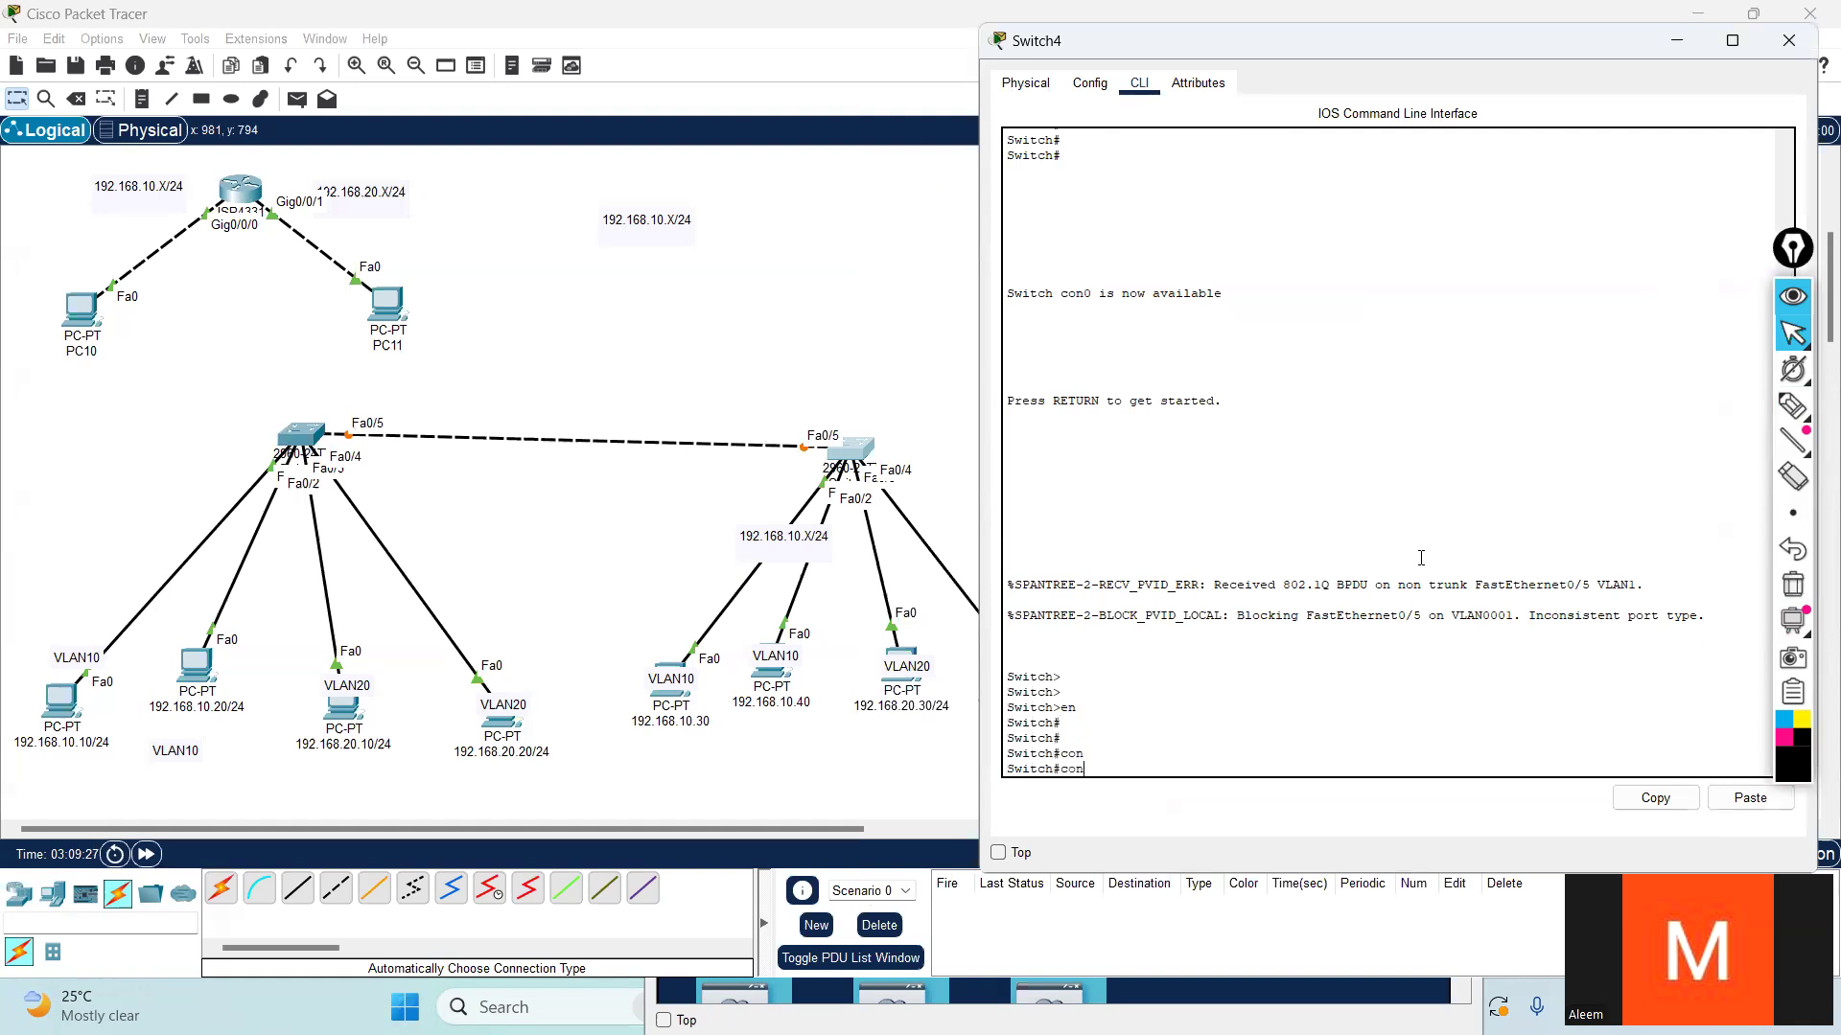
{"action": "type", "text": "f"}
{"action": "key", "text": "Tab"}
{"action": "type", "text": "t"}
{"action": "key", "text": "Tab"}
{"action": "key", "text": "Return"}
{"action": "key", "text": "Return"}
{"action": "key", "text": "Return"}
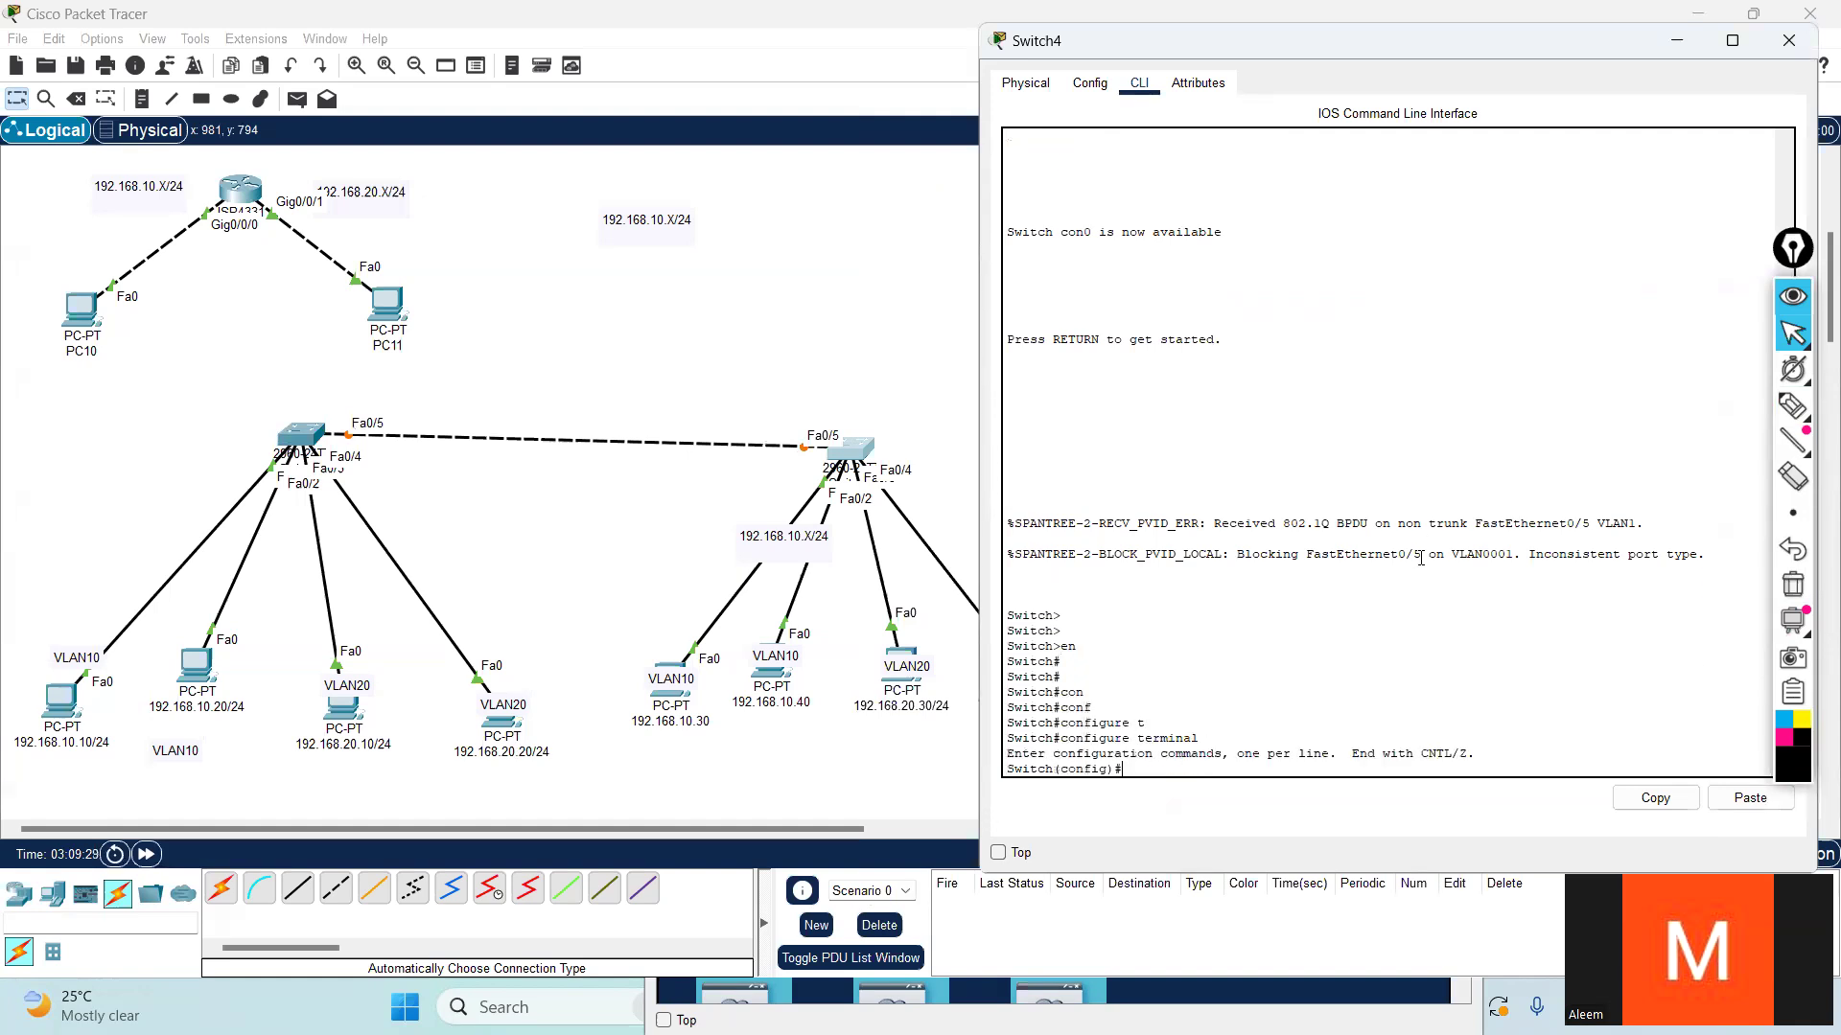
- Enter interface configuration for fastEthernet 0/5 on Switch4
{"action": "type", "text": "in"}
{"action": "key", "text": "Tab"}
{"action": "type", "text": "f"}
{"action": "key", "text": "Tab"}
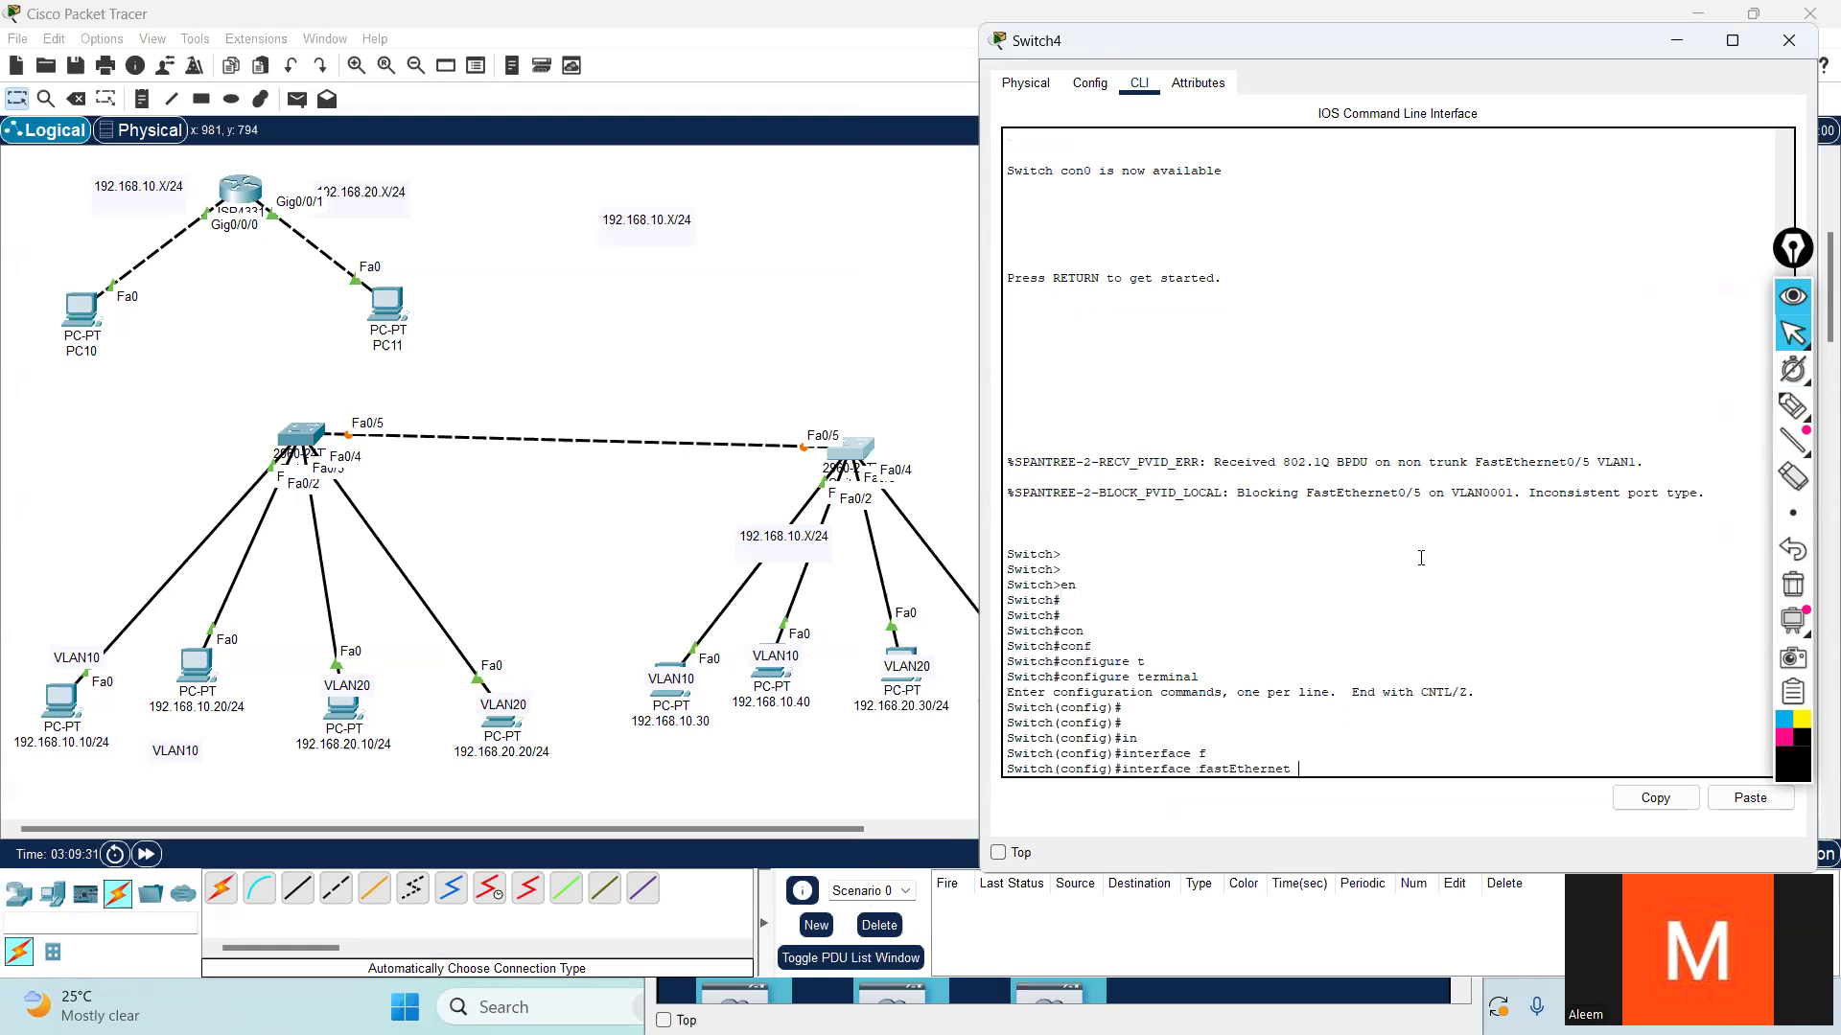
{"action": "type", "text": "0/5"}
{"action": "key", "text": "Return"}
{"action": "key", "text": "Return"}
{"action": "key", "text": "Return"}
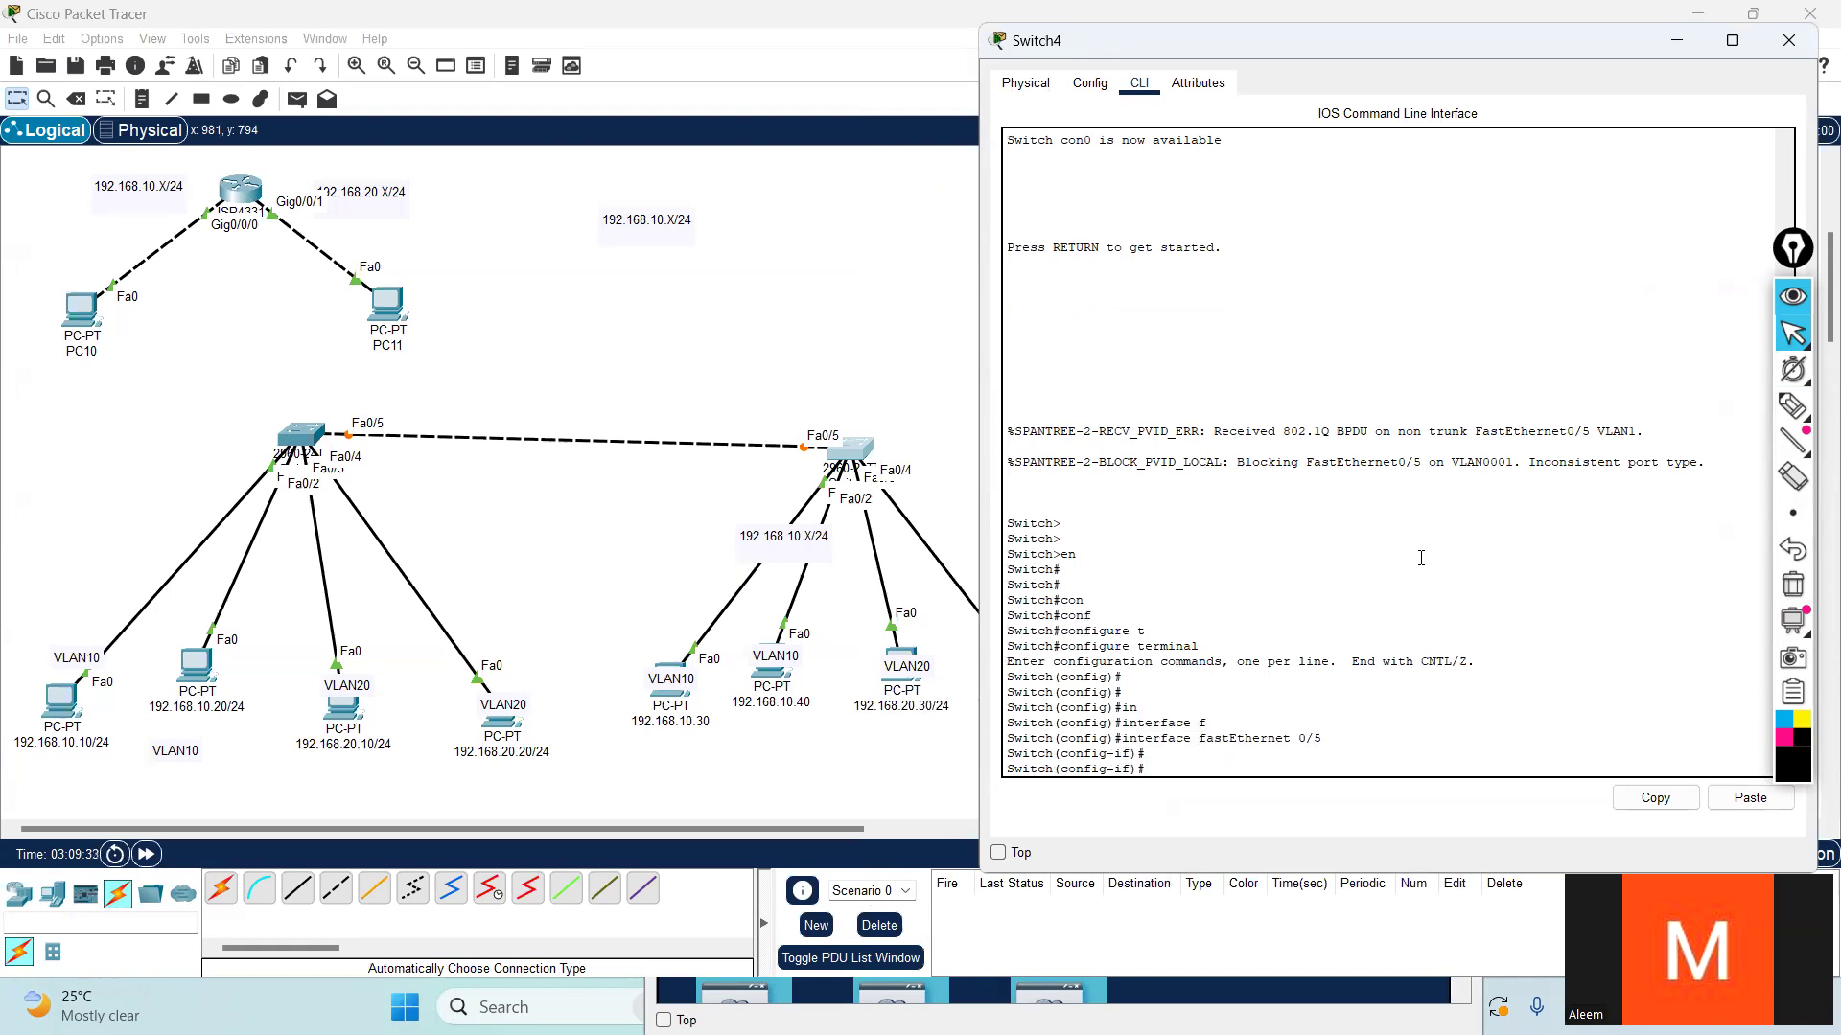
- Set Switch4's fastEthernet 0/5 to trunk with switchport mode trunk
{"action": "type", "text": "sw"}
{"action": "key", "text": "Tab"}
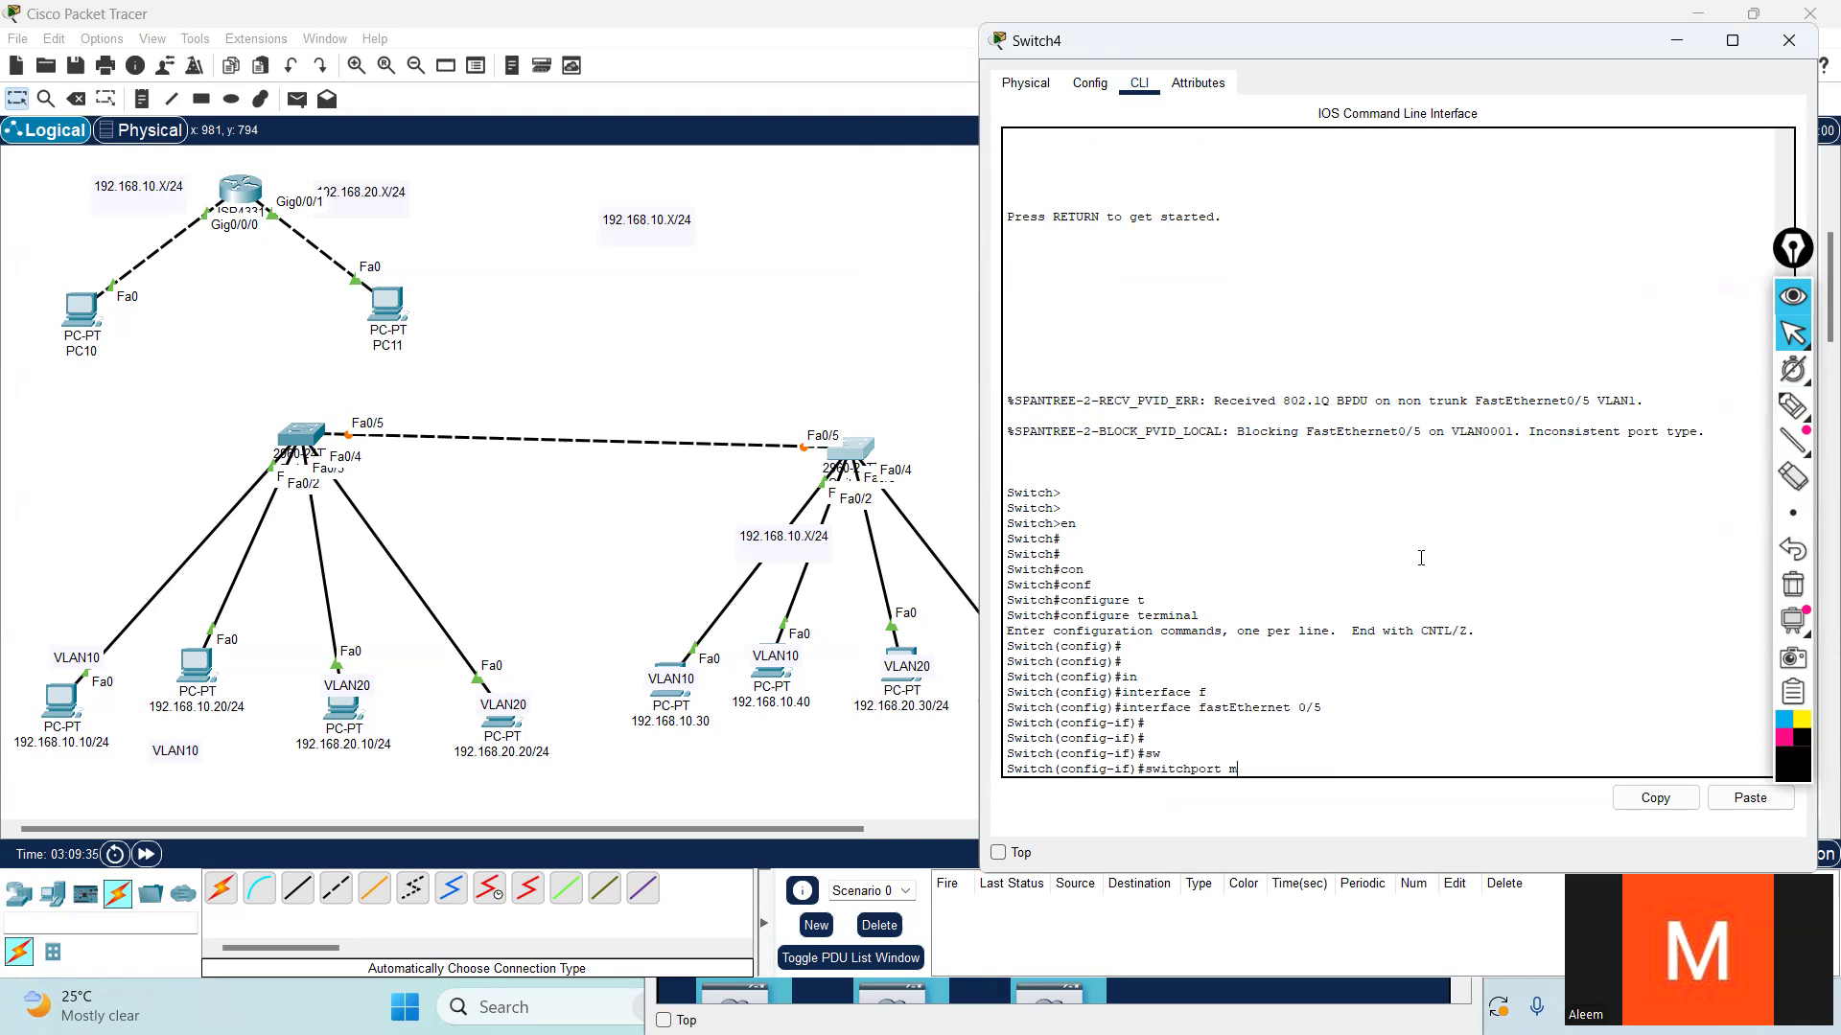
{"action": "type", "text": "m"}
{"action": "key", "text": "Tab"}
{"action": "type", "text": "t"}
{"action": "key", "text": "Tab"}
{"action": "key", "text": "Return"}
{"action": "key", "text": "Return"}
{"action": "key", "text": "Return"}
{"action": "key", "text": "Return"}
{"action": "key", "text": "Return"}
{"action": "key", "text": "Return"}
{"action": "key", "text": "Return"}
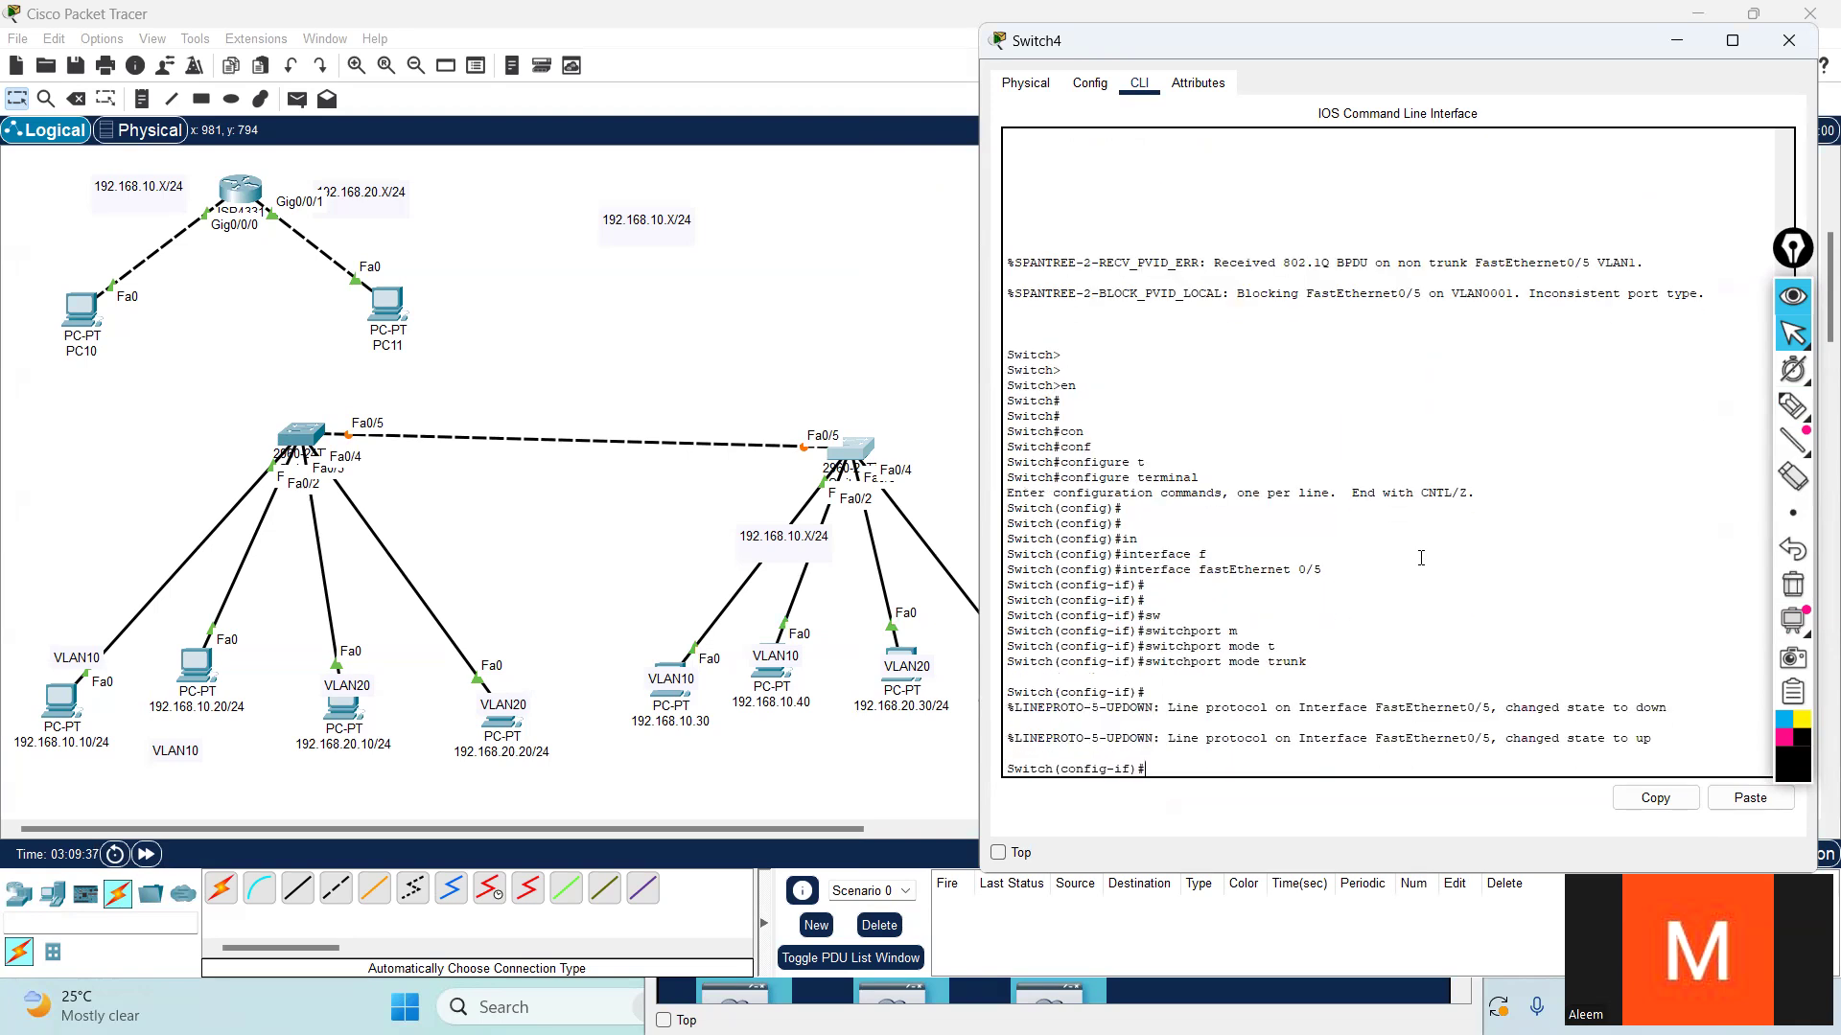
- Leave configuration mode on Switch4 and return to the topology workspace
{"action": "key", "text": "ctrl+z"}
{"action": "key", "text": "Return"}
{"action": "key", "text": "Return"}
{"action": "key", "text": "Return"}
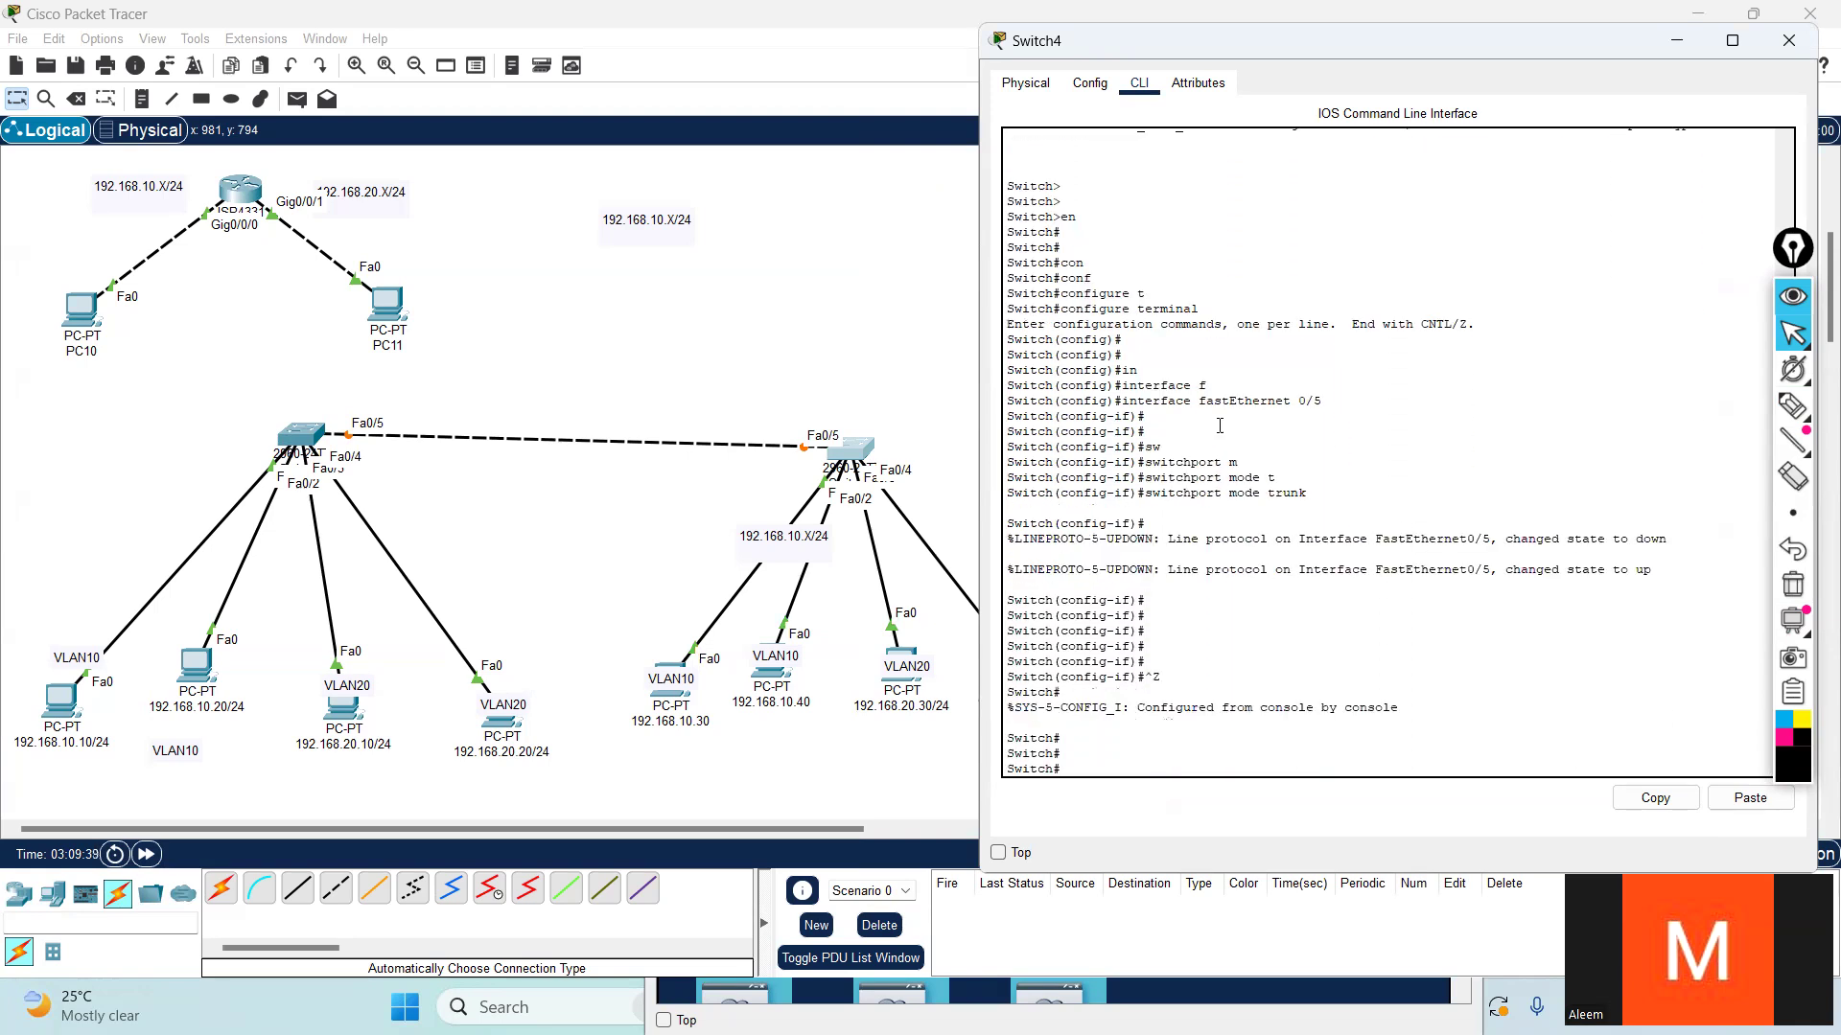
{"action": "left_click", "coordinate": [690, 568]}
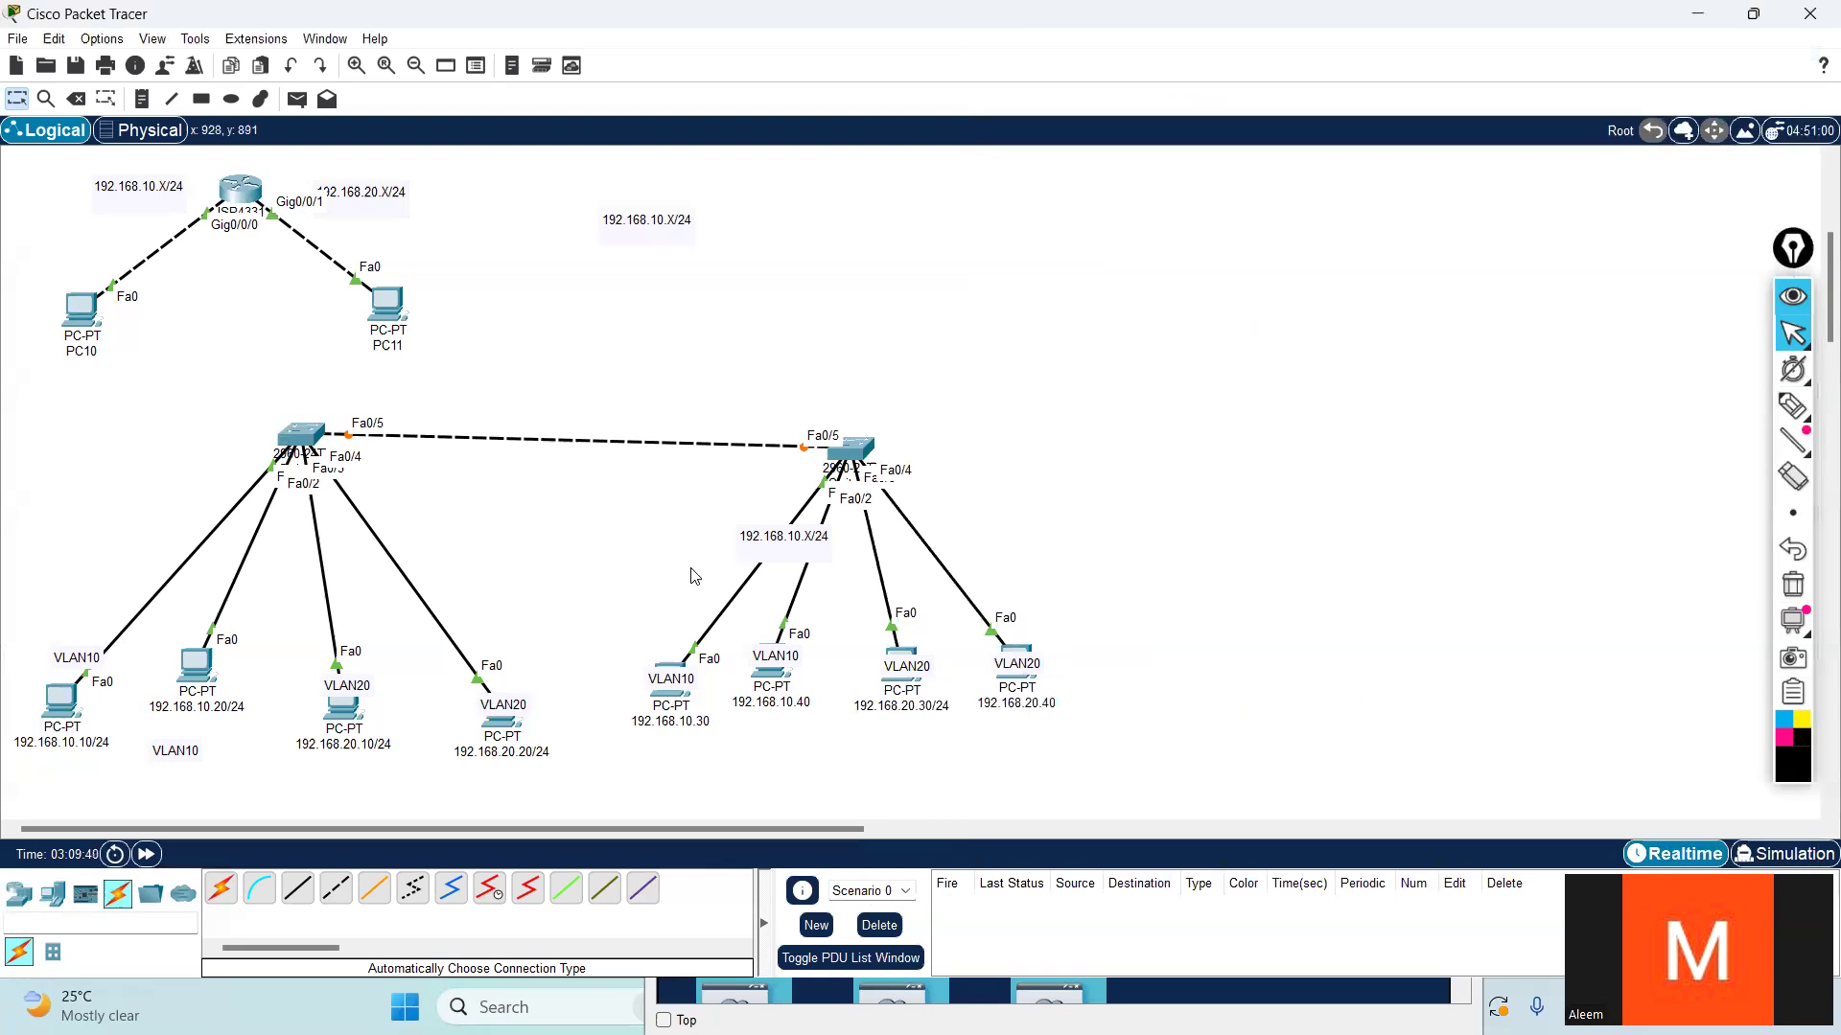
- Copy the earlier show interfaces trunk command from Switch5's CLI history and return to the current prompt
{"action": "left_click", "coordinate": [301, 443]}
{"action": "scroll", "coordinate": [1081, 668], "scroll_direction": "up", "scroll_amount": 7}
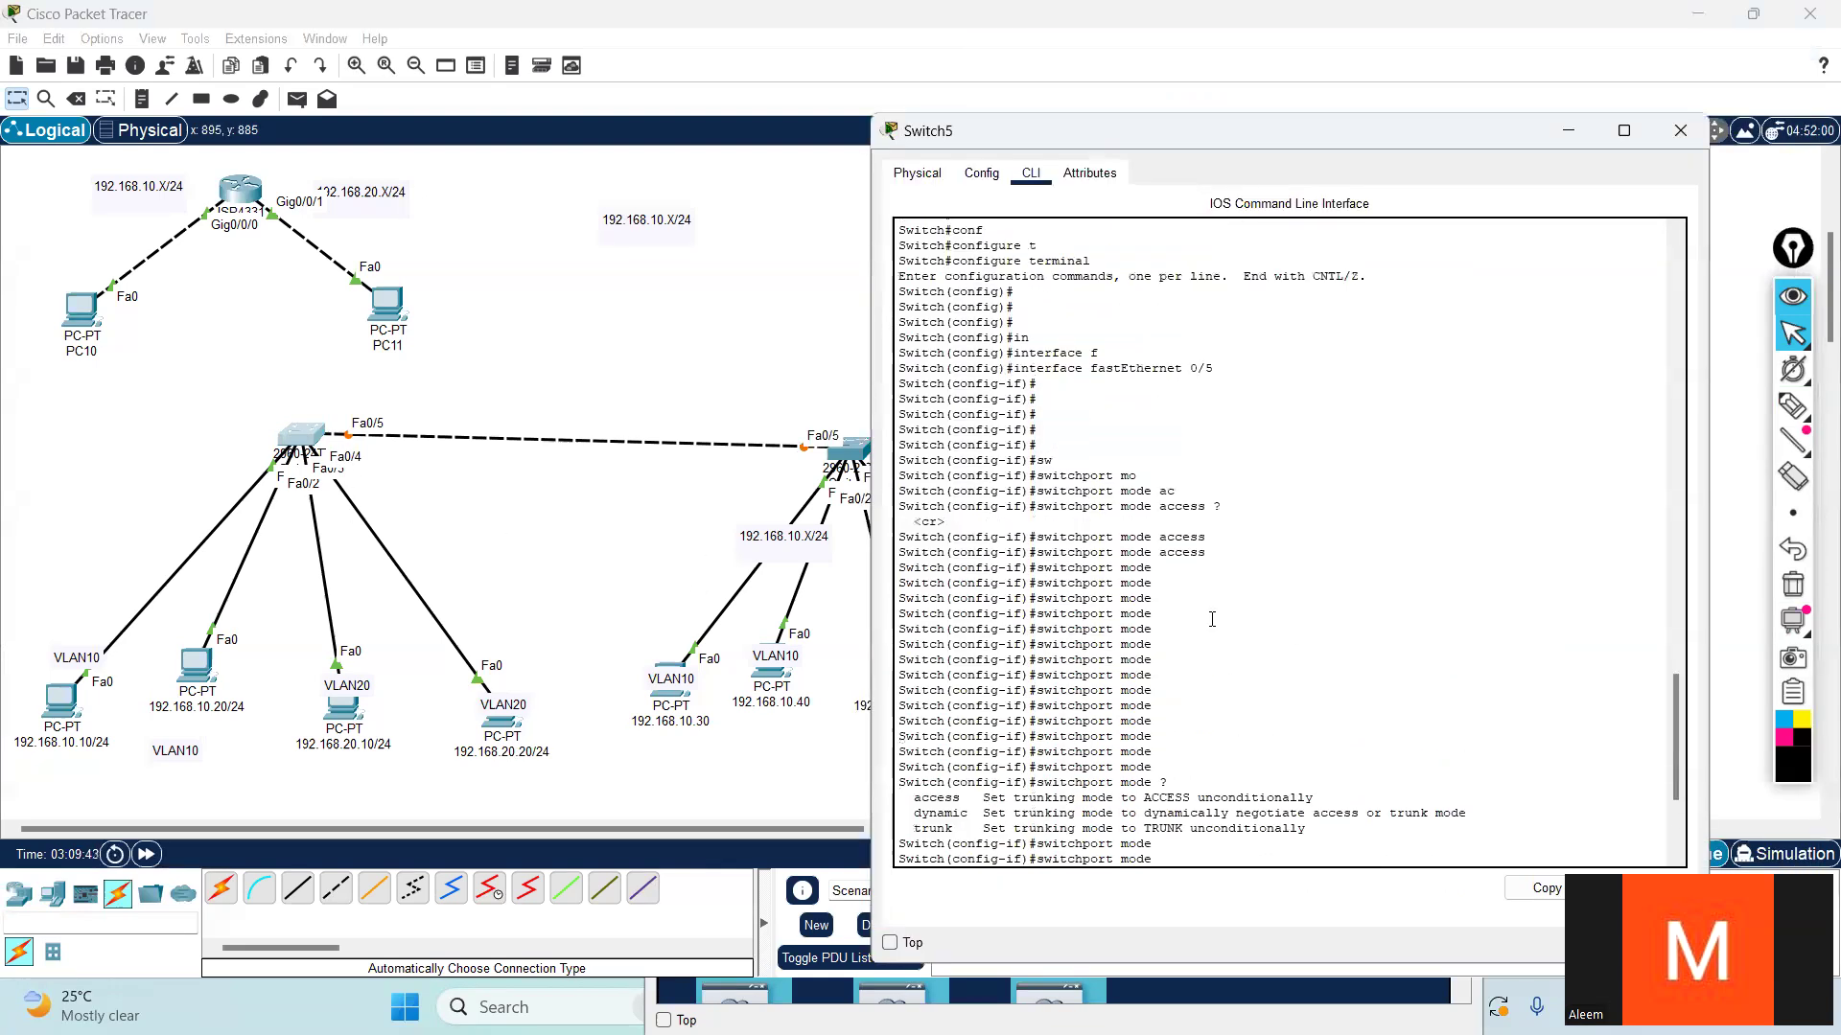
{"action": "scroll", "coordinate": [1158, 449], "scroll_direction": "up", "scroll_amount": 6}
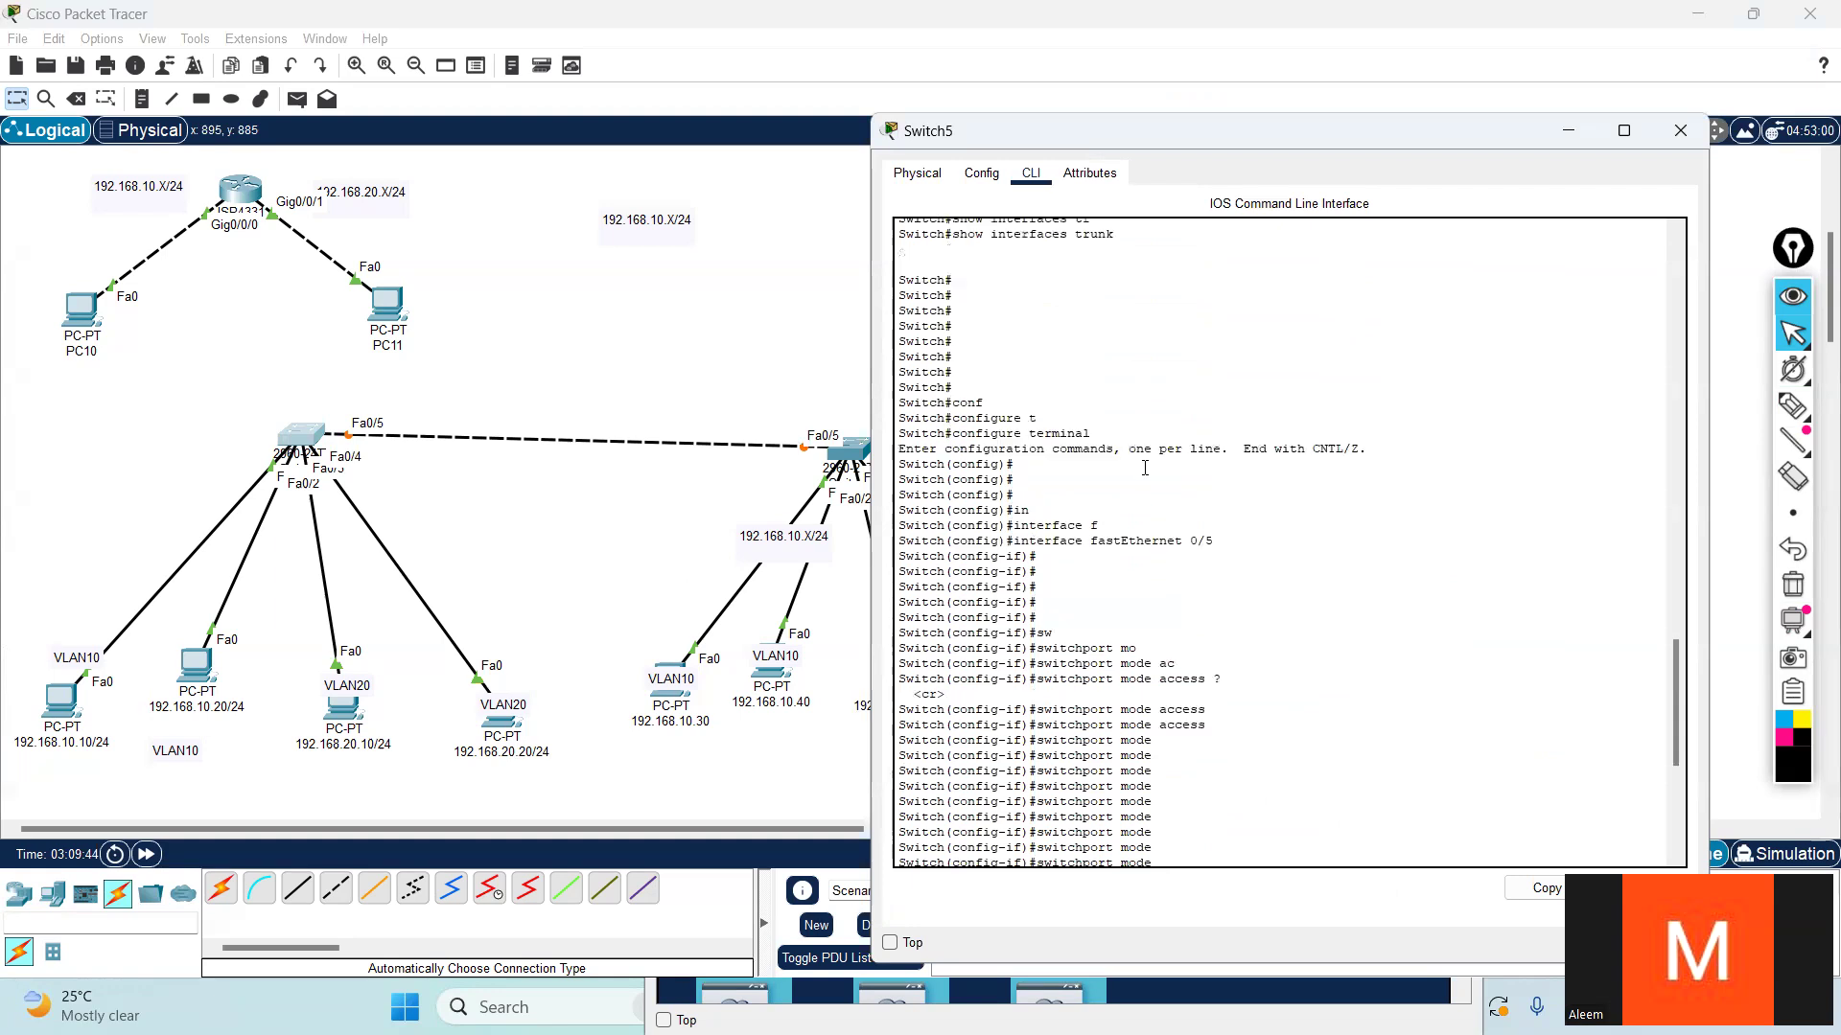
{"action": "left_click_drag", "start_coordinate": [1124, 466], "coordinate": [903, 469]}
{"action": "left_click", "coordinate": [1122, 475]}
{"action": "left_click", "coordinate": [1124, 466]}
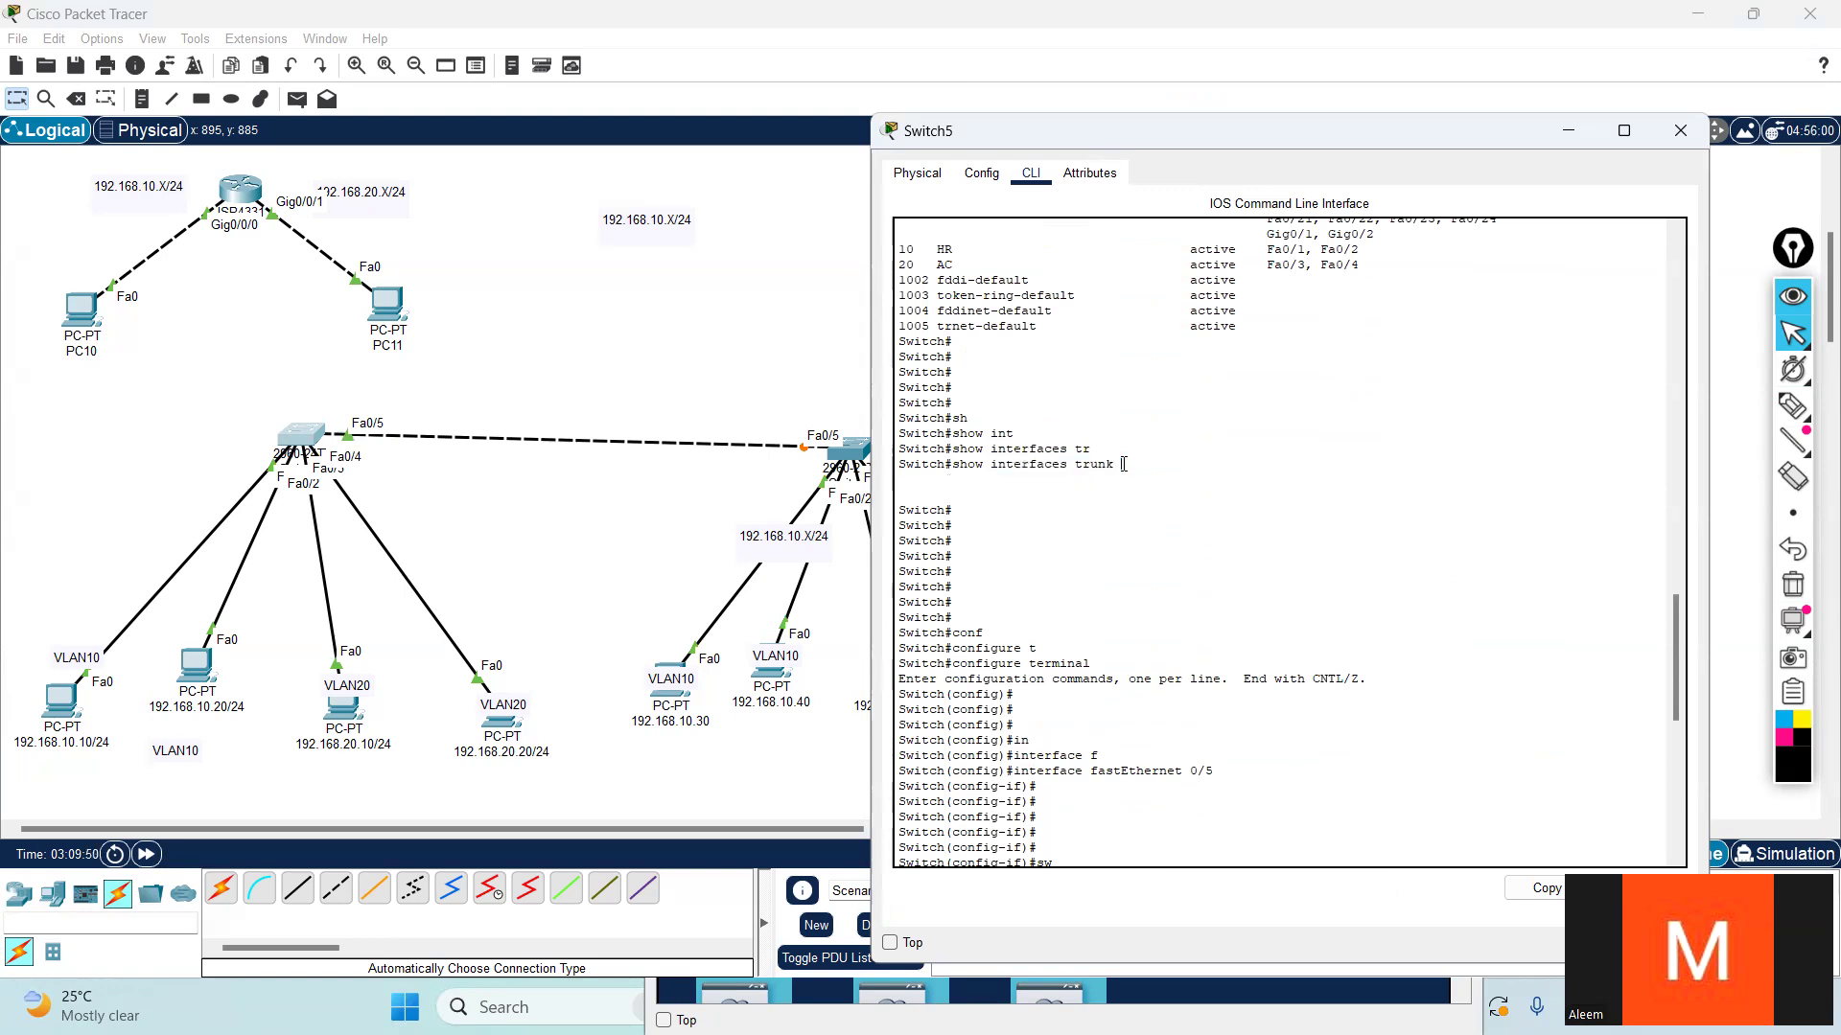
{"action": "left_click_drag", "start_coordinate": [1115, 464], "coordinate": [959, 467]}
{"action": "right_click", "coordinate": [973, 465]}
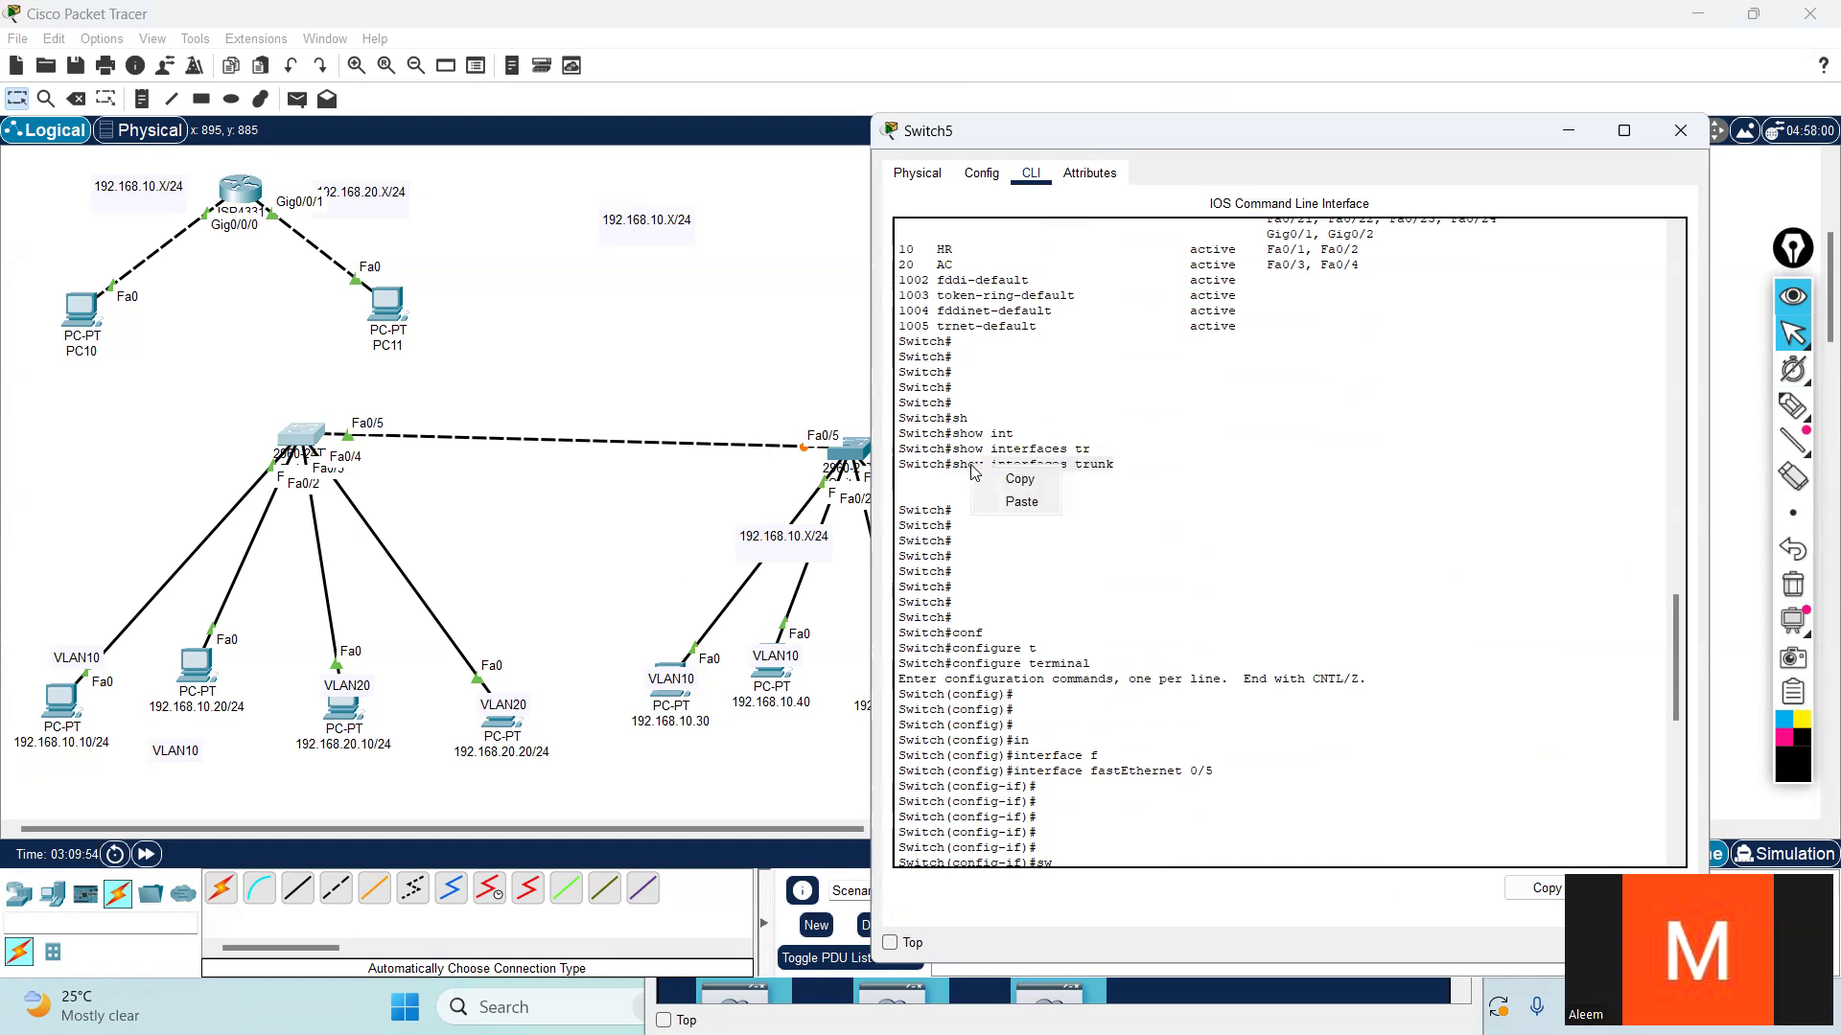
{"action": "left_click", "coordinate": [992, 473]}
{"action": "scroll", "coordinate": [1189, 589], "scroll_direction": "down", "scroll_amount": 7}
{"action": "scroll", "coordinate": [1189, 592], "scroll_direction": "down", "scroll_amount": 6}
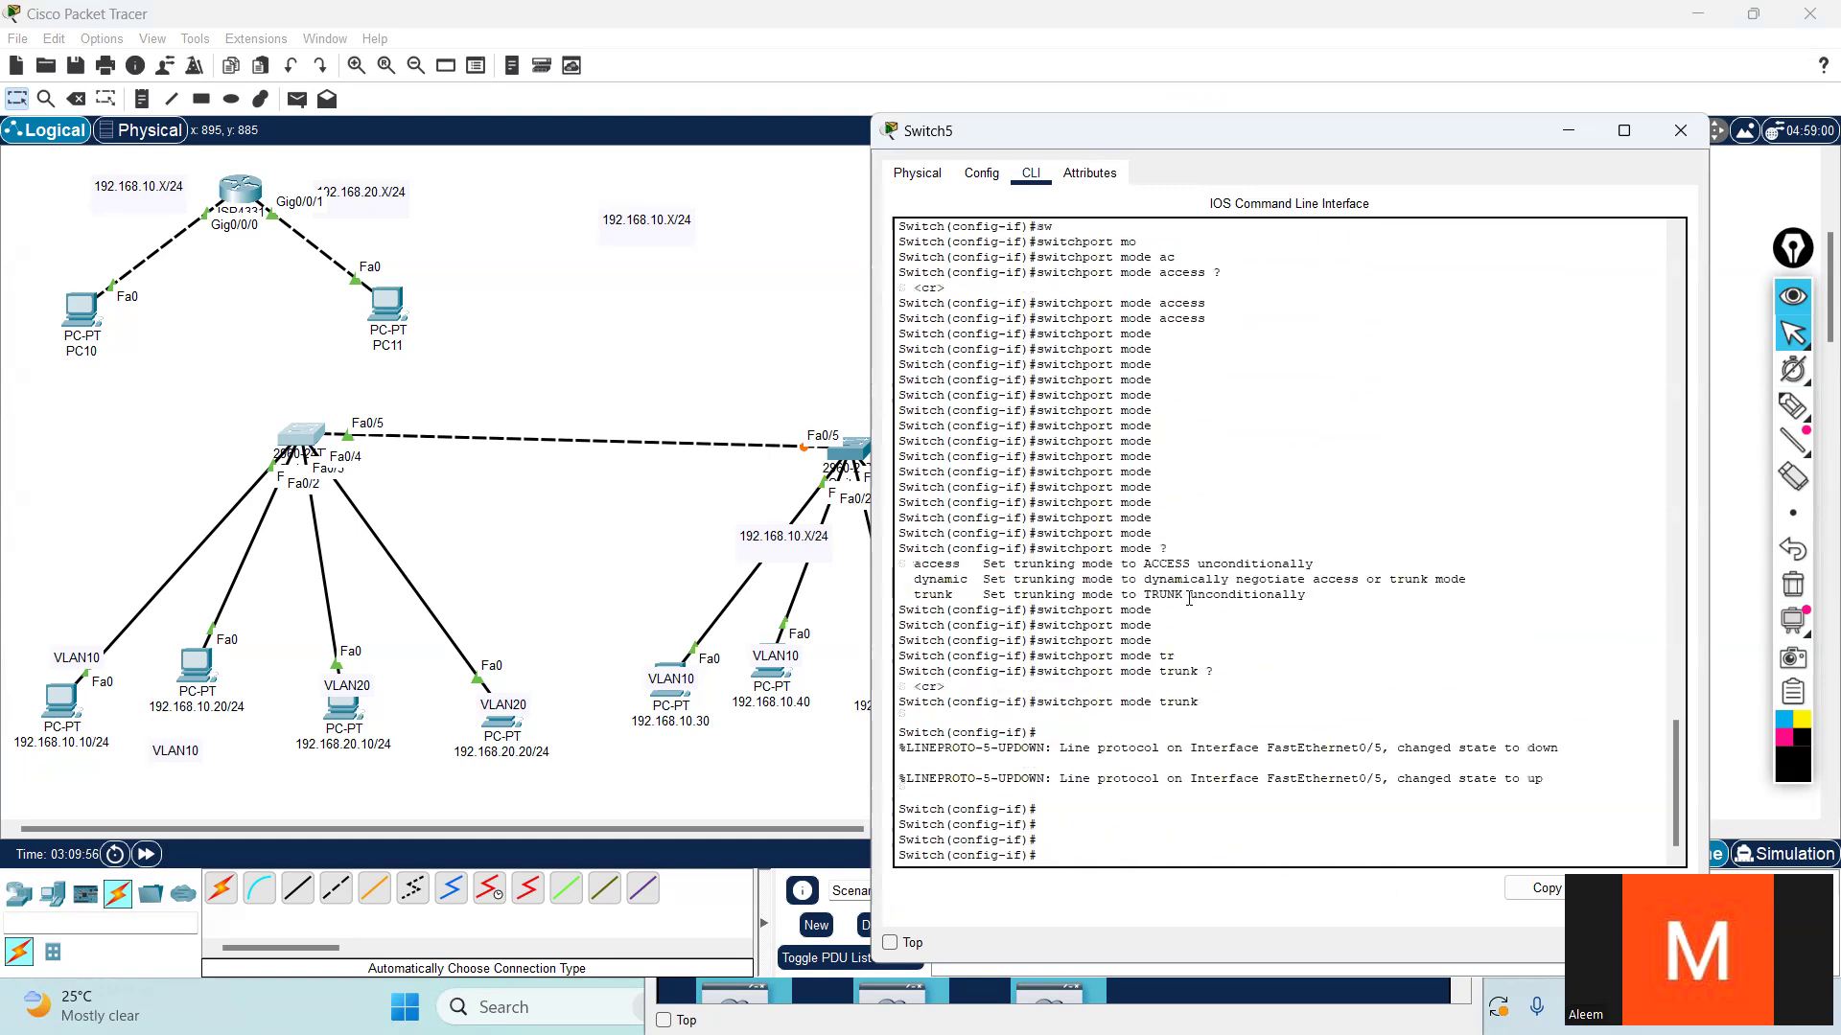
{"action": "key", "text": "Return"}
{"action": "key", "text": "Return"}
{"action": "key", "text": "Return"}
{"action": "key", "text": "Return"}
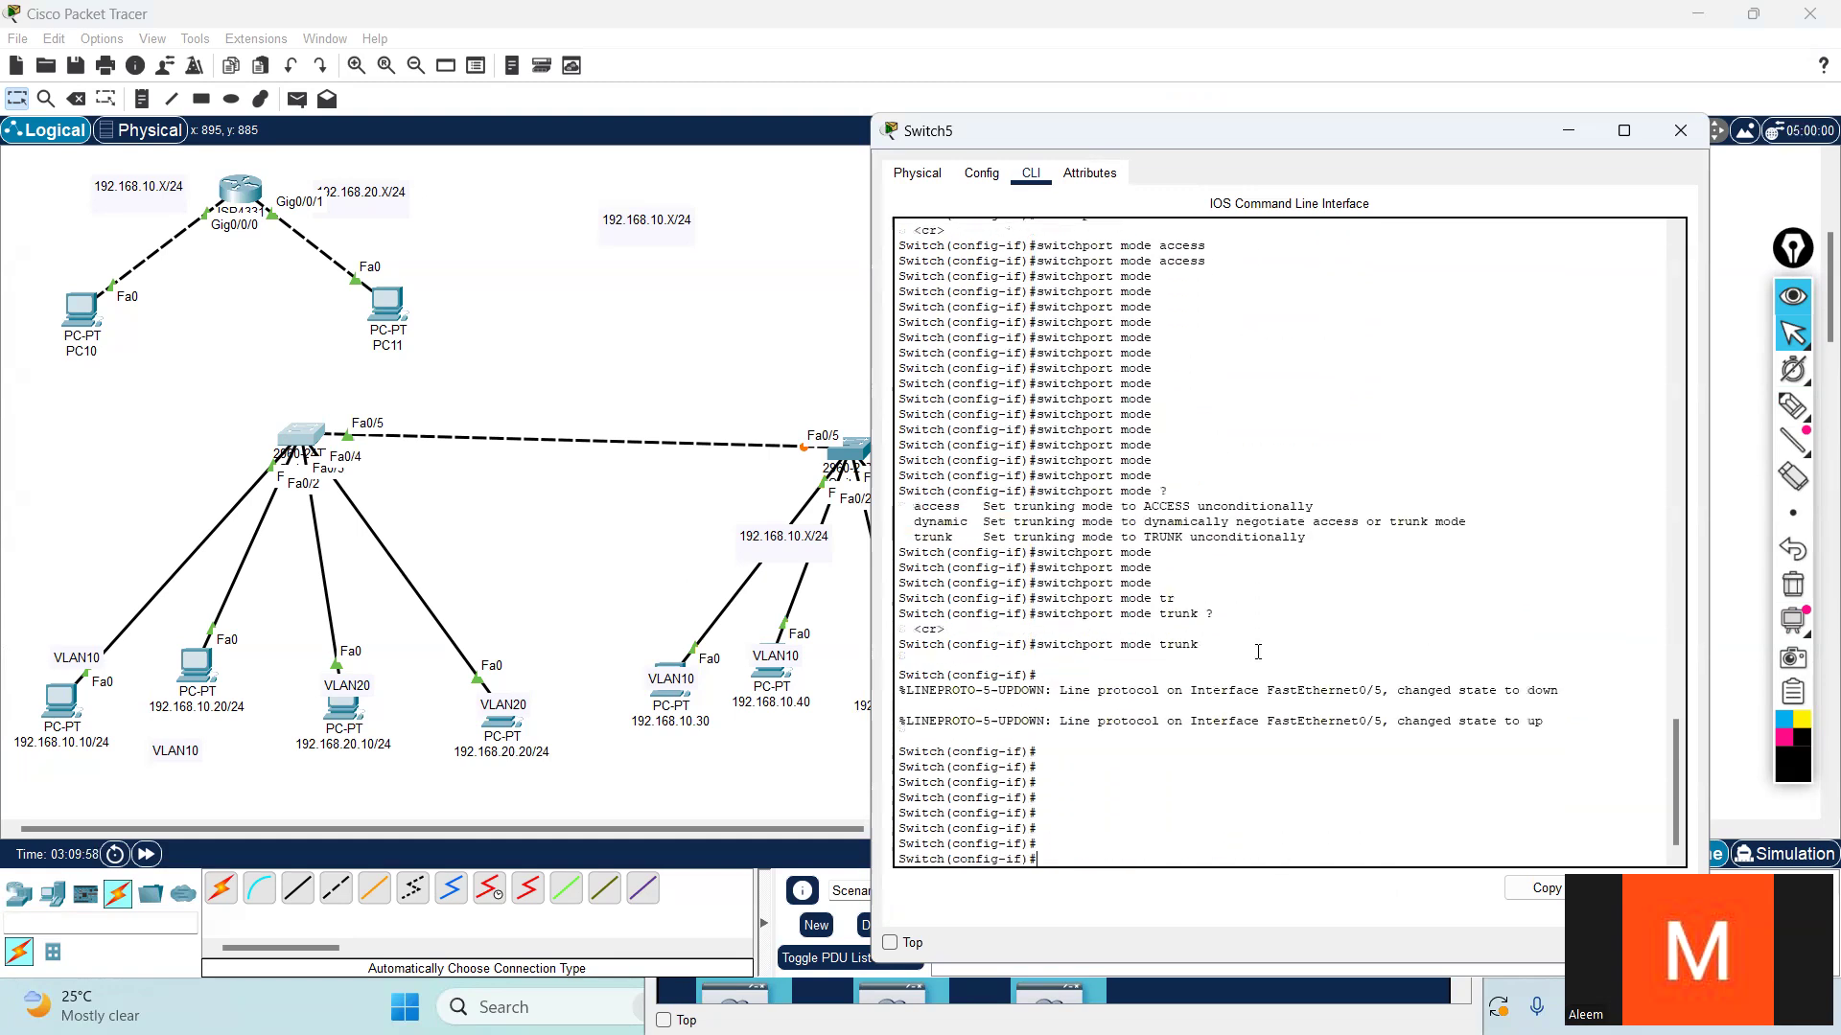
- Copy show interfaces trunk from Switch5's command history and leave interface configuration mode for the privileged prompt
{"action": "scroll", "coordinate": [1246, 633], "scroll_direction": "up", "scroll_amount": 15}
{"action": "left_click_drag", "start_coordinate": [1119, 525], "coordinate": [957, 518]}
{"action": "right_click", "coordinate": [985, 518]}
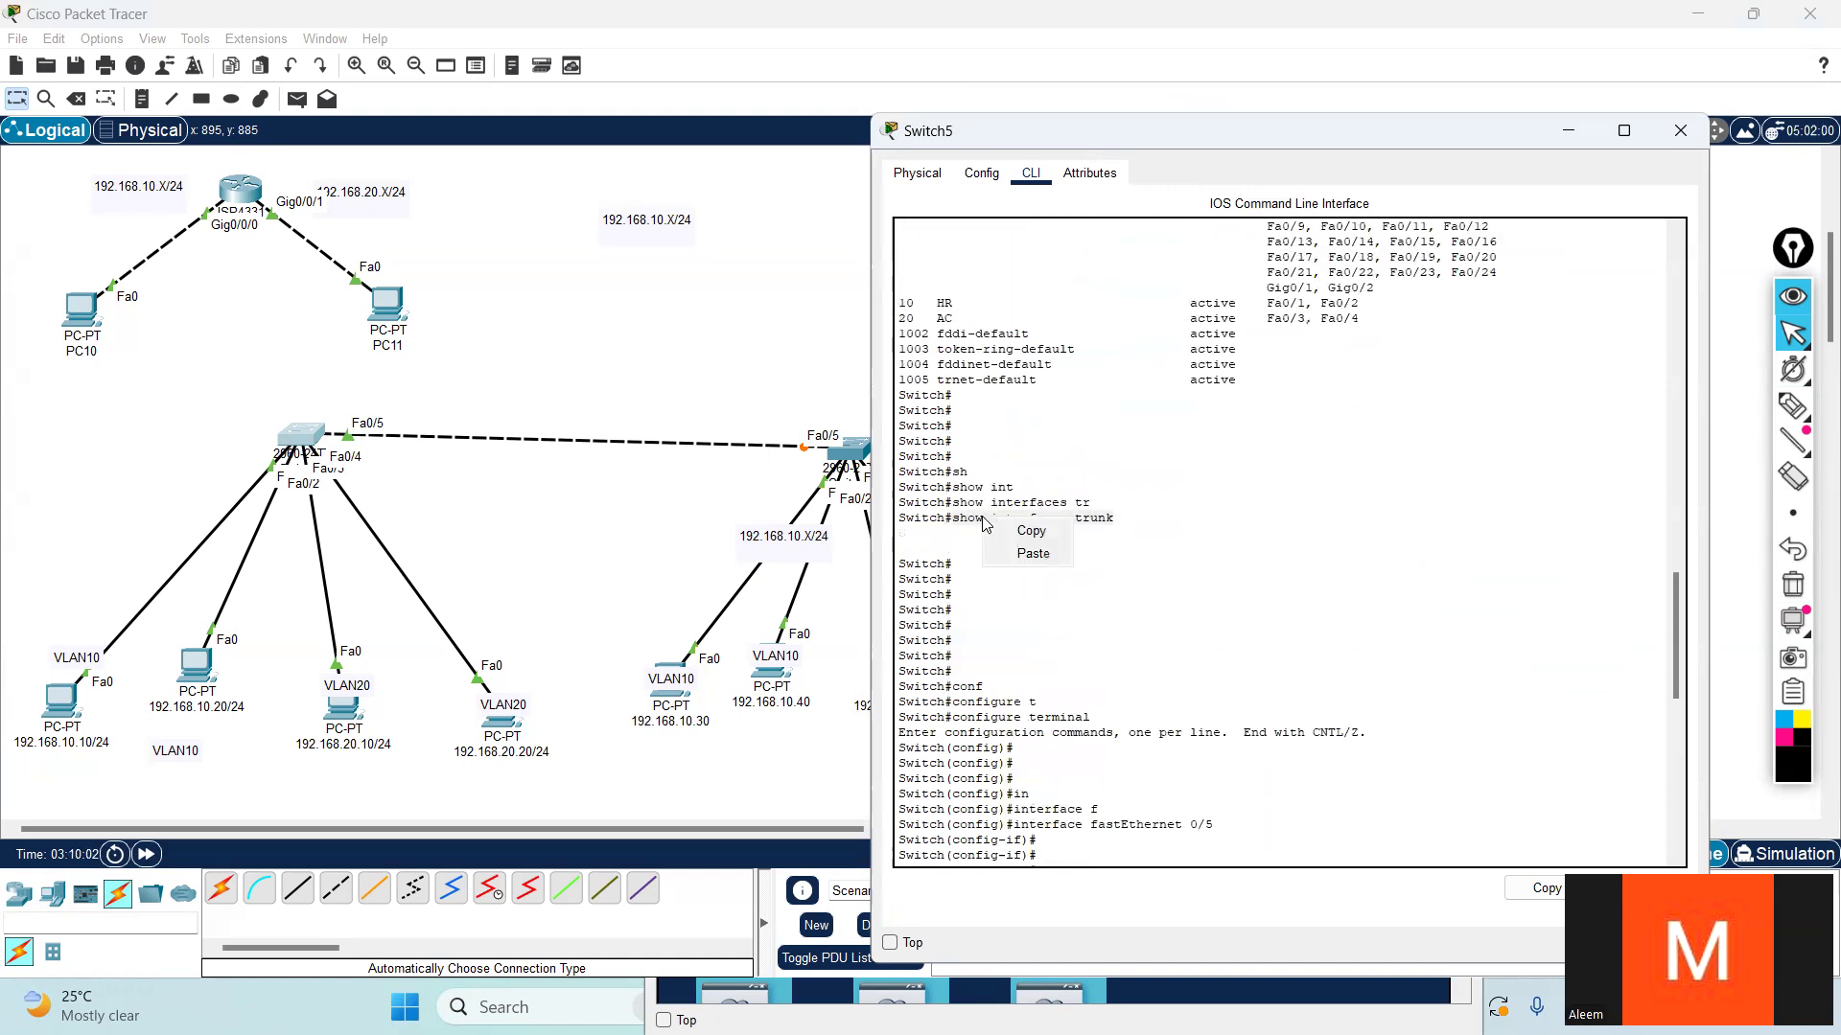
{"action": "left_click", "coordinate": [1031, 532]}
{"action": "scroll", "coordinate": [1064, 740], "scroll_direction": "down", "scroll_amount": 16}
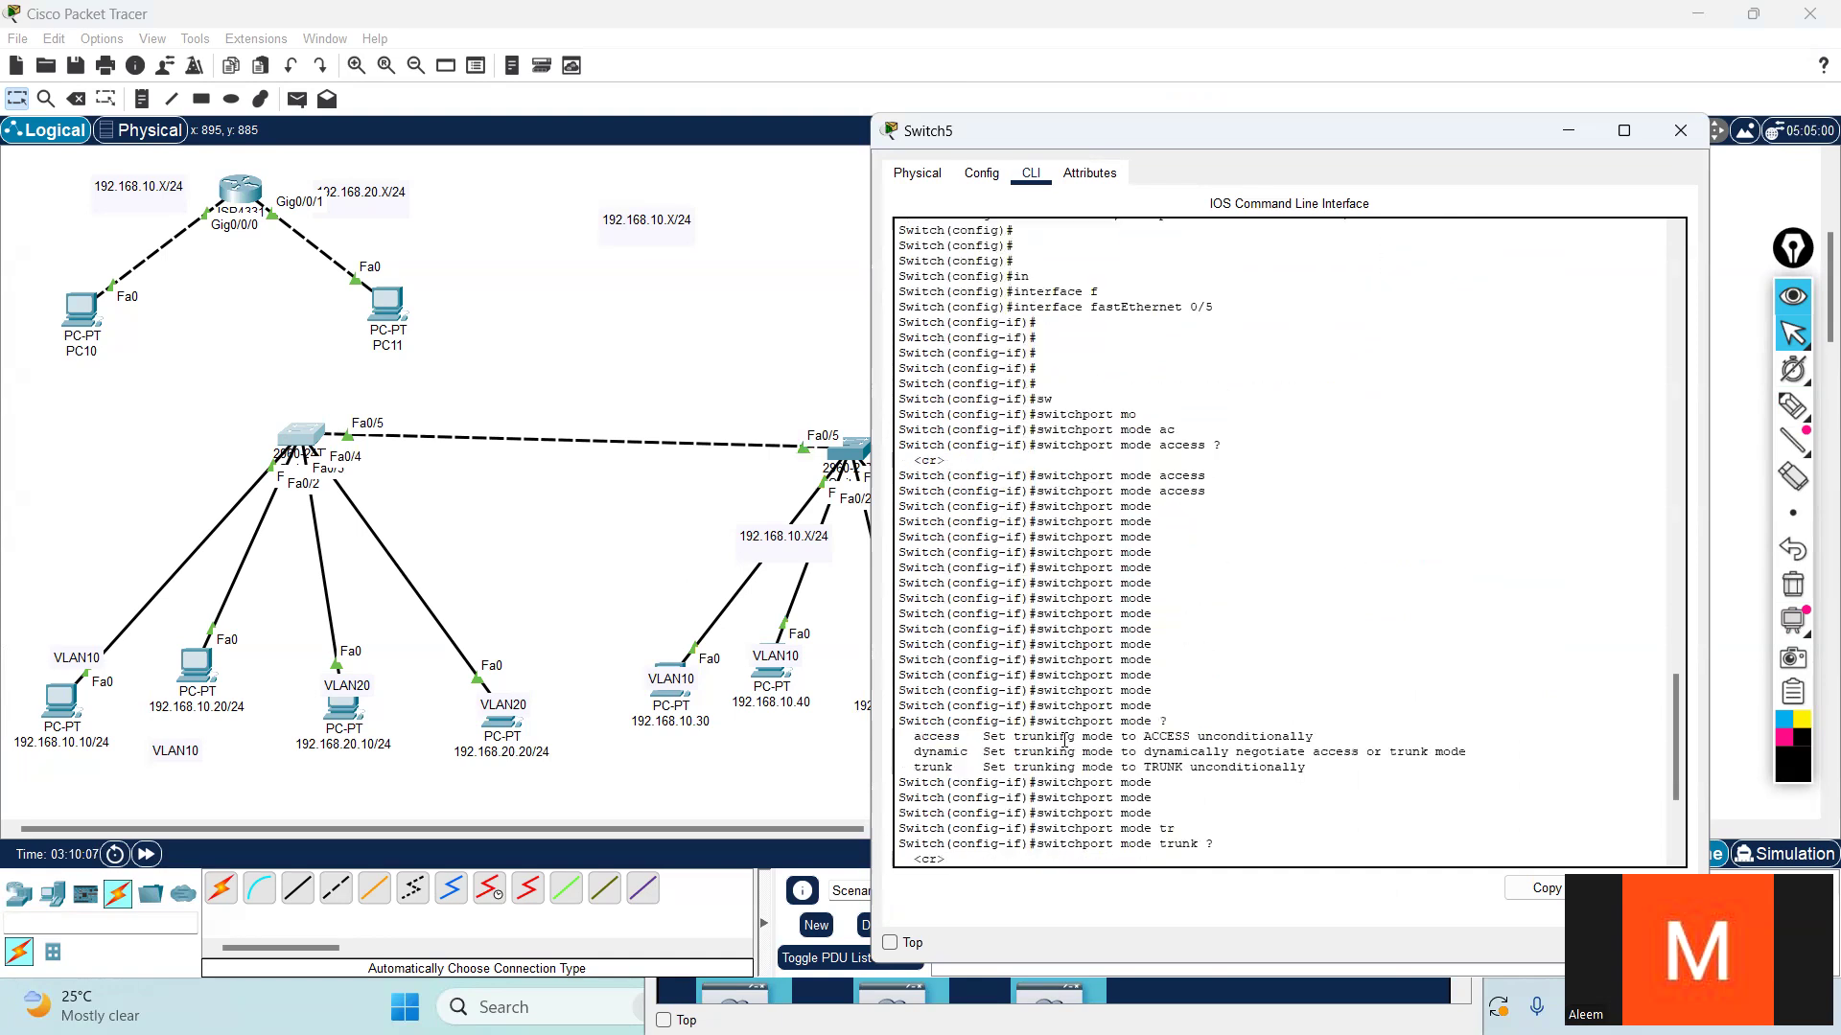
{"action": "key", "text": "ctrl+z"}
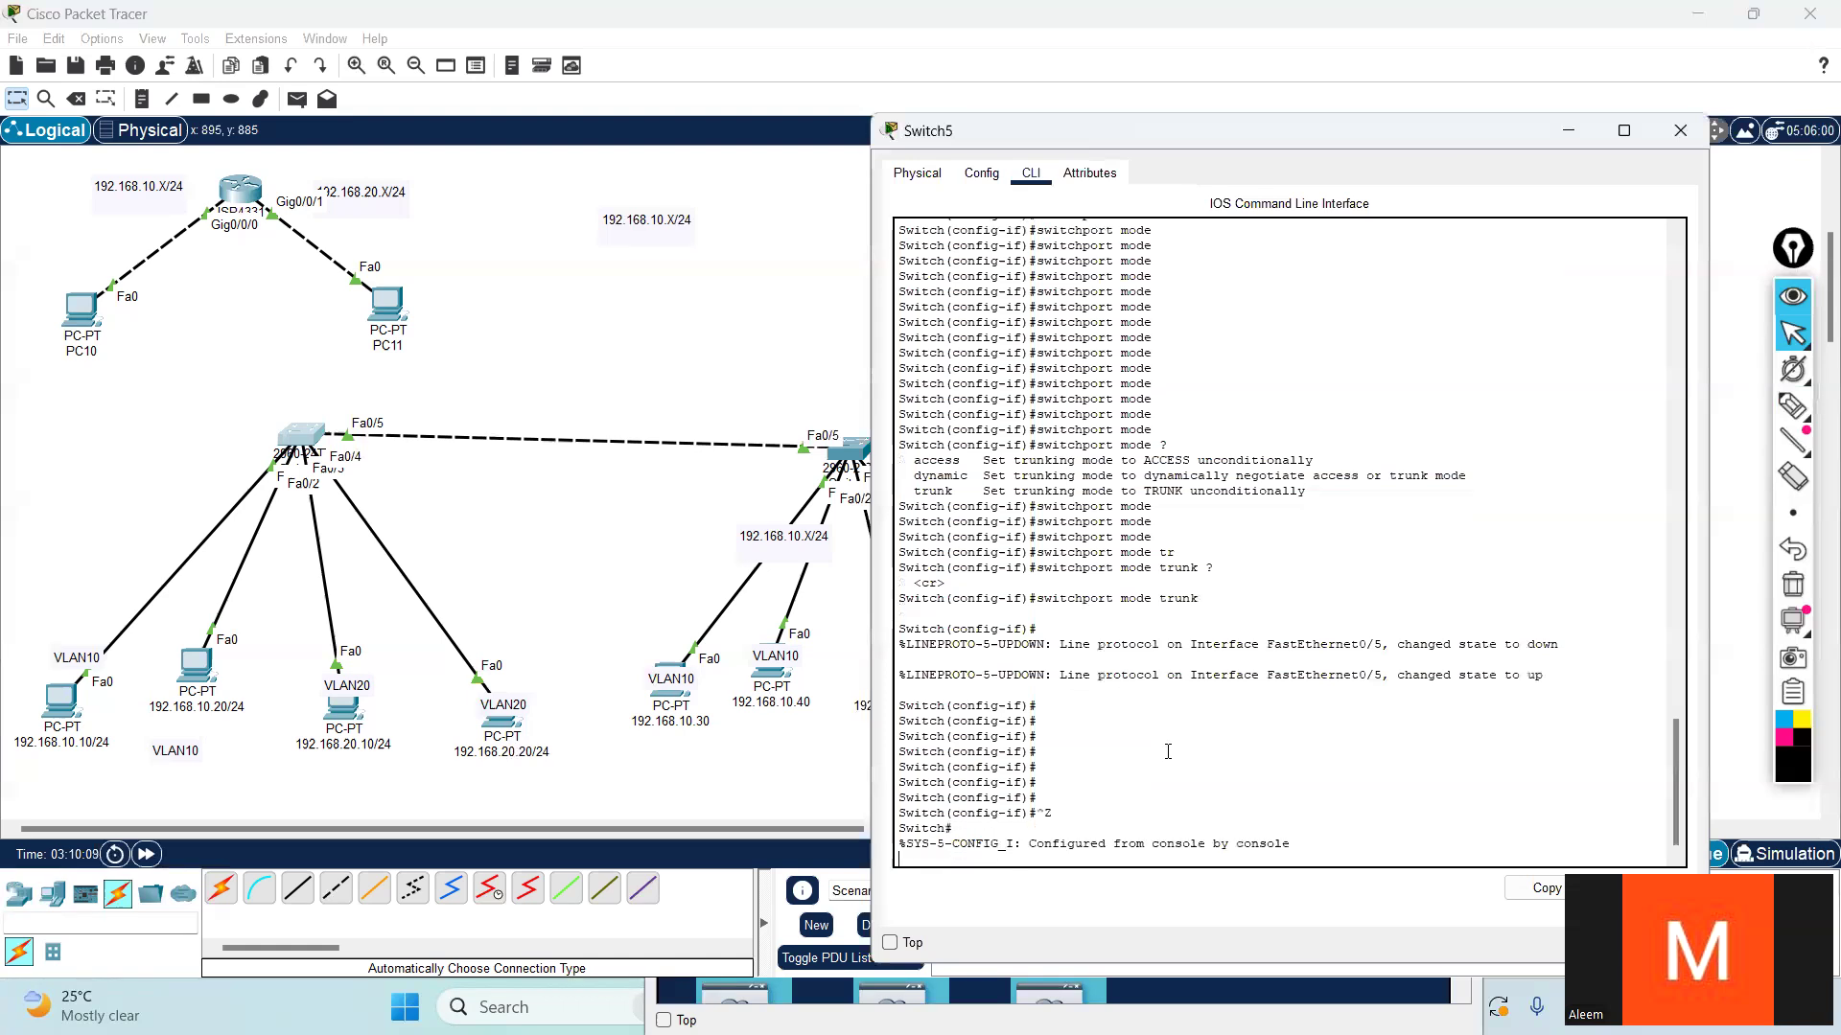
{"action": "key", "text": "ctrl+z"}
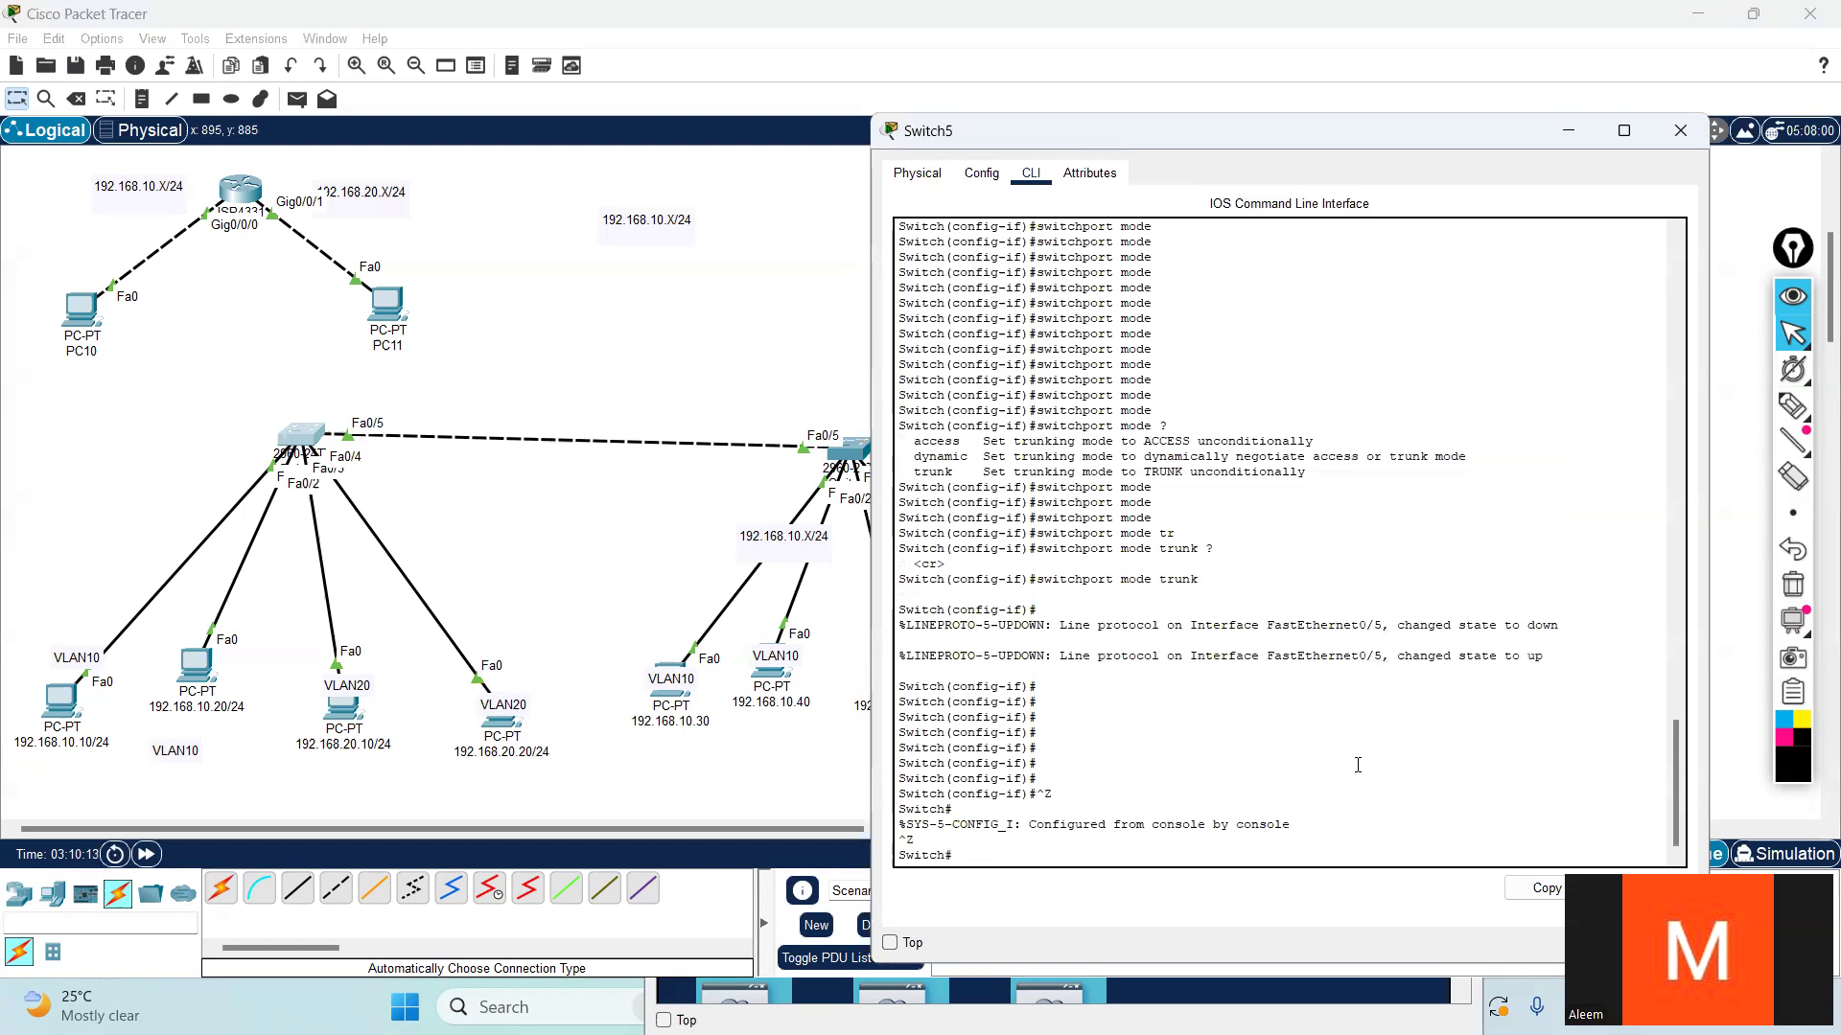
- Run the copied show interfaces trunk command at Switch5's privileged prompt
{"action": "right_click", "coordinate": [1396, 816]}
{"action": "left_click", "coordinate": [1436, 852]}
{"action": "key", "text": "Return"}
{"action": "key", "text": "Return"}
{"action": "key", "text": "Return"}
{"action": "key", "text": "Return"}
{"action": "key", "text": "Return"}
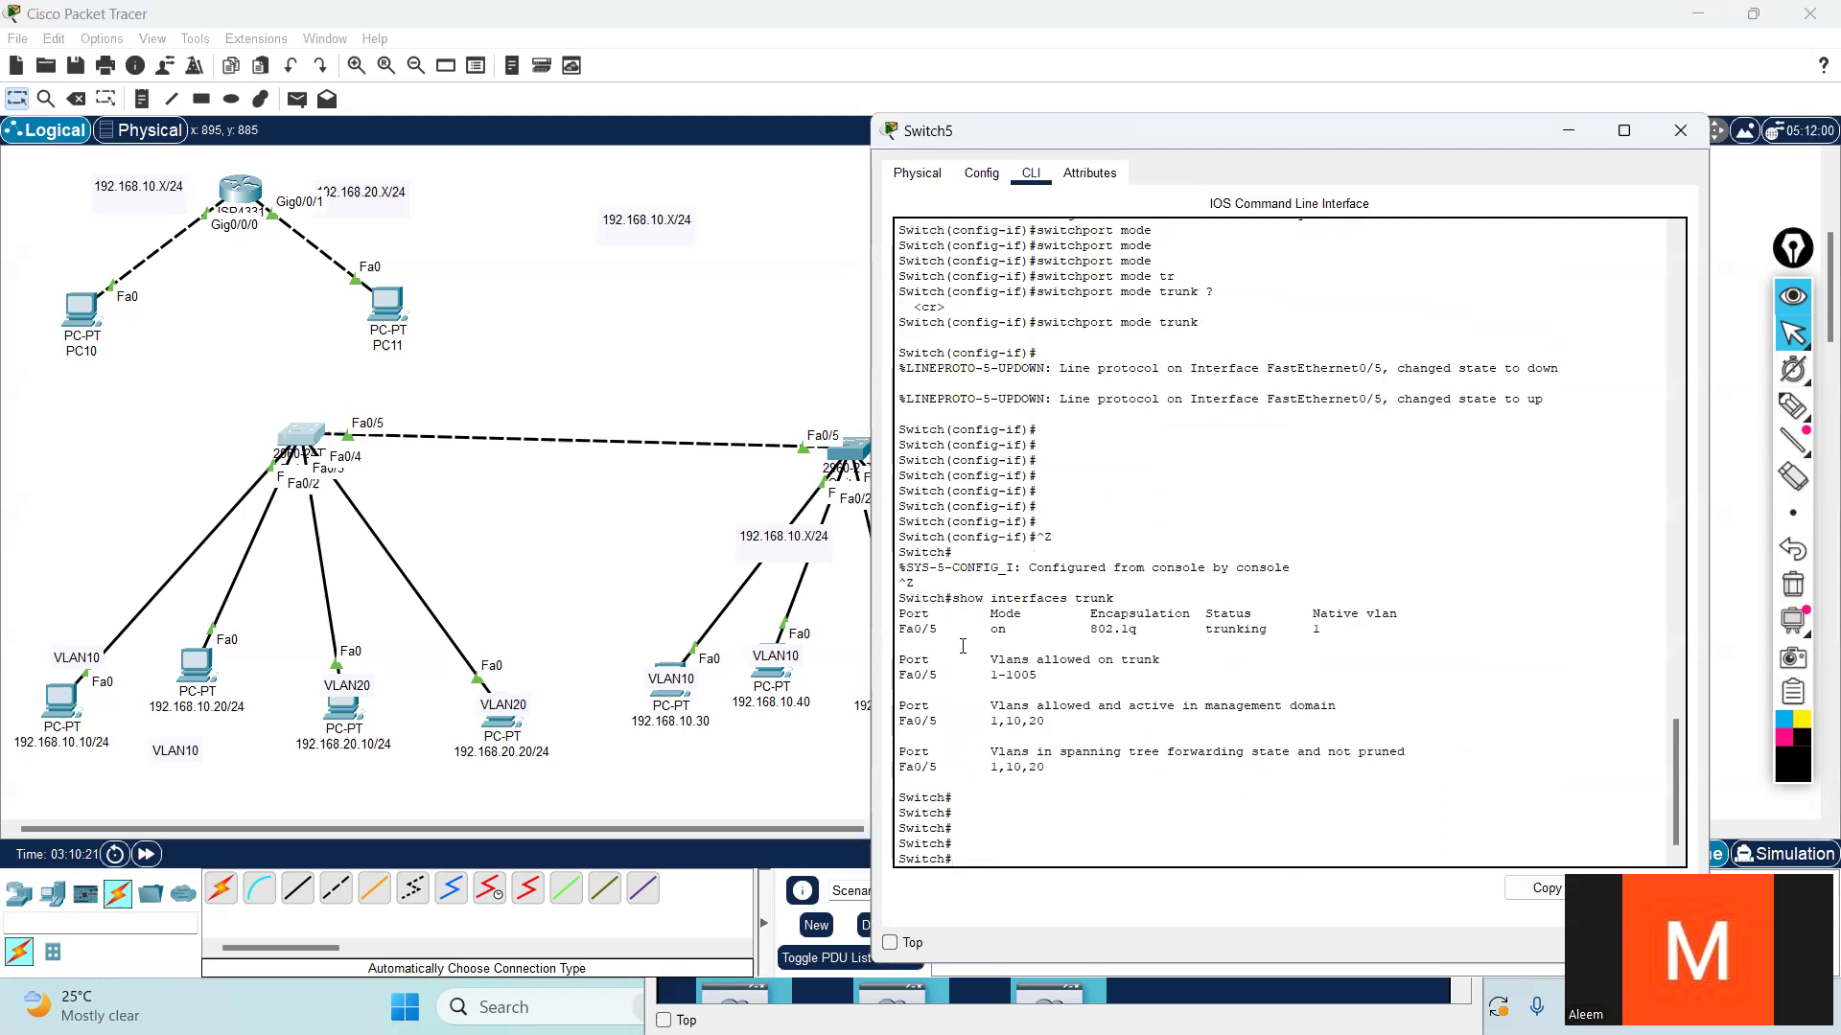
- Examine the mode, encapsulation, status and native VLAN listed for Fa0/5 in Switch5's trunk output
{"action": "left_click_drag", "start_coordinate": [996, 621], "coordinate": [1326, 634]}
{"action": "left_click", "coordinate": [1045, 636]}
{"action": "left_click", "coordinate": [1039, 637]}
{"action": "left_click", "coordinate": [1145, 636]}
{"action": "left_click_drag", "start_coordinate": [1088, 628], "coordinate": [1129, 631]}
{"action": "left_click", "coordinate": [1165, 646]}
{"action": "left_click_drag", "start_coordinate": [1091, 630], "coordinate": [1141, 633]}
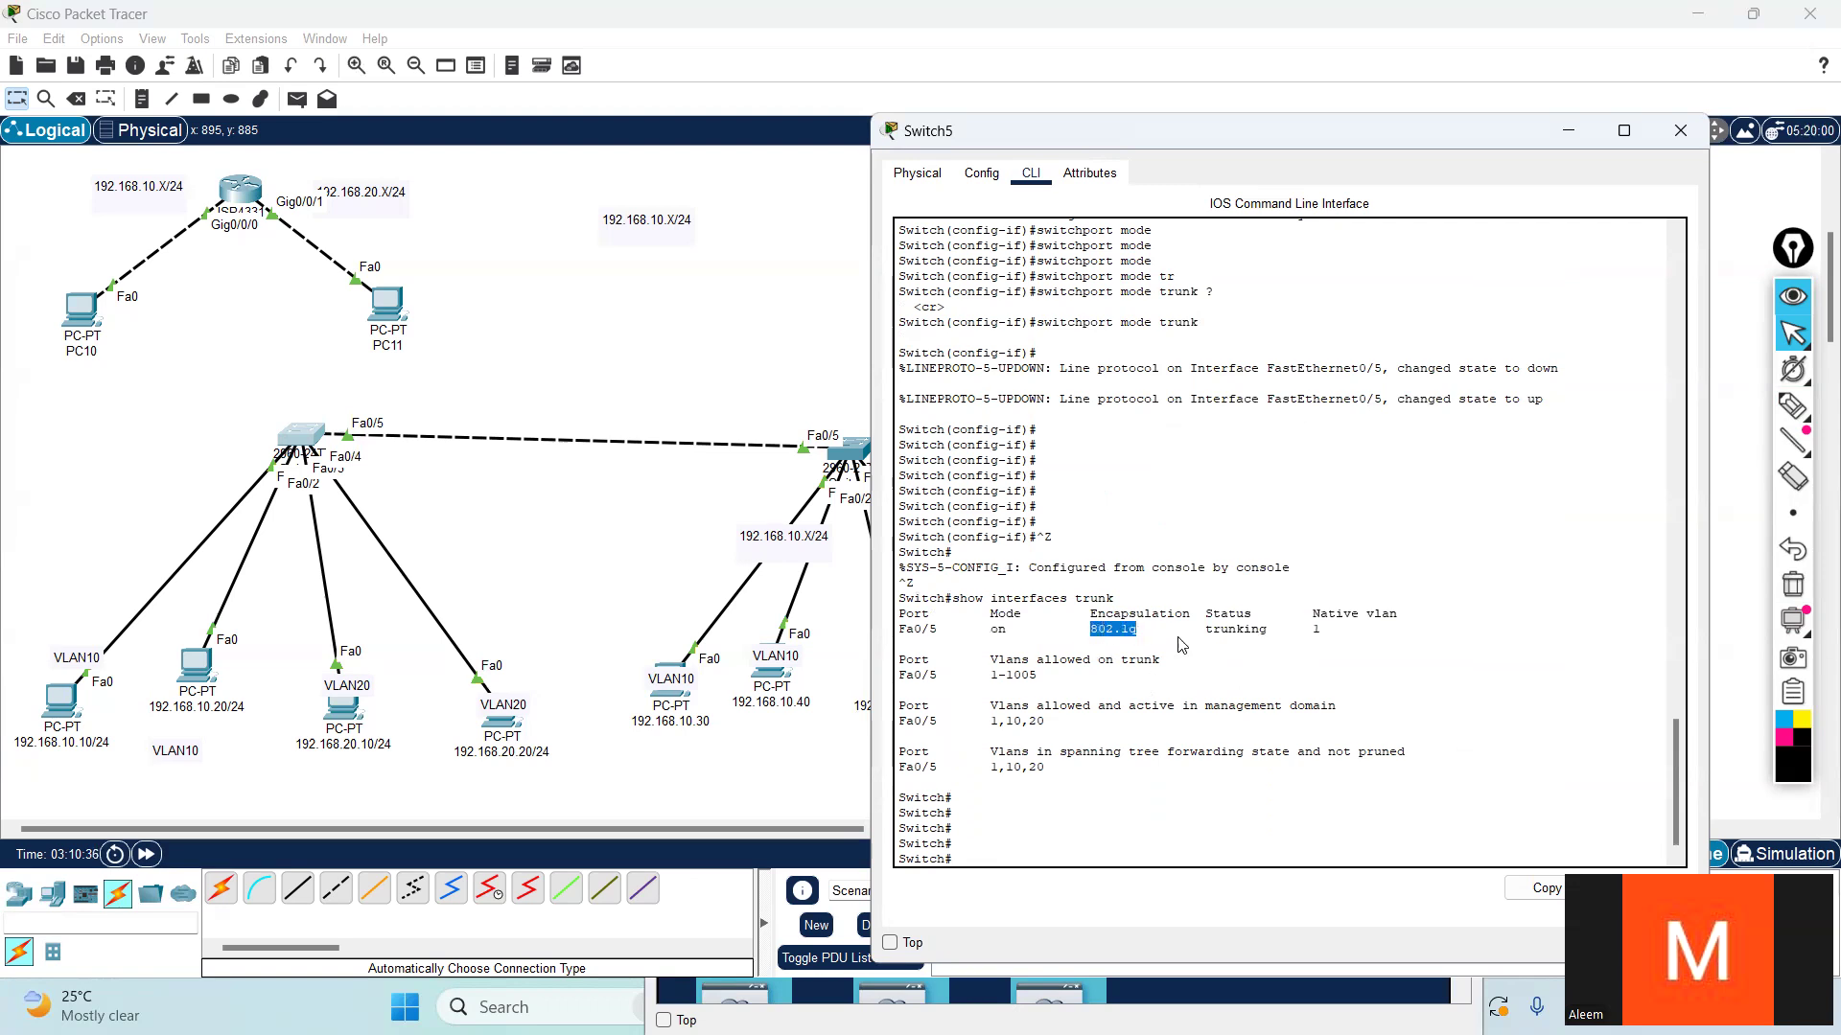
{"action": "left_click", "coordinate": [1157, 631]}
{"action": "left_click_drag", "start_coordinate": [1135, 630], "coordinate": [1084, 626]}
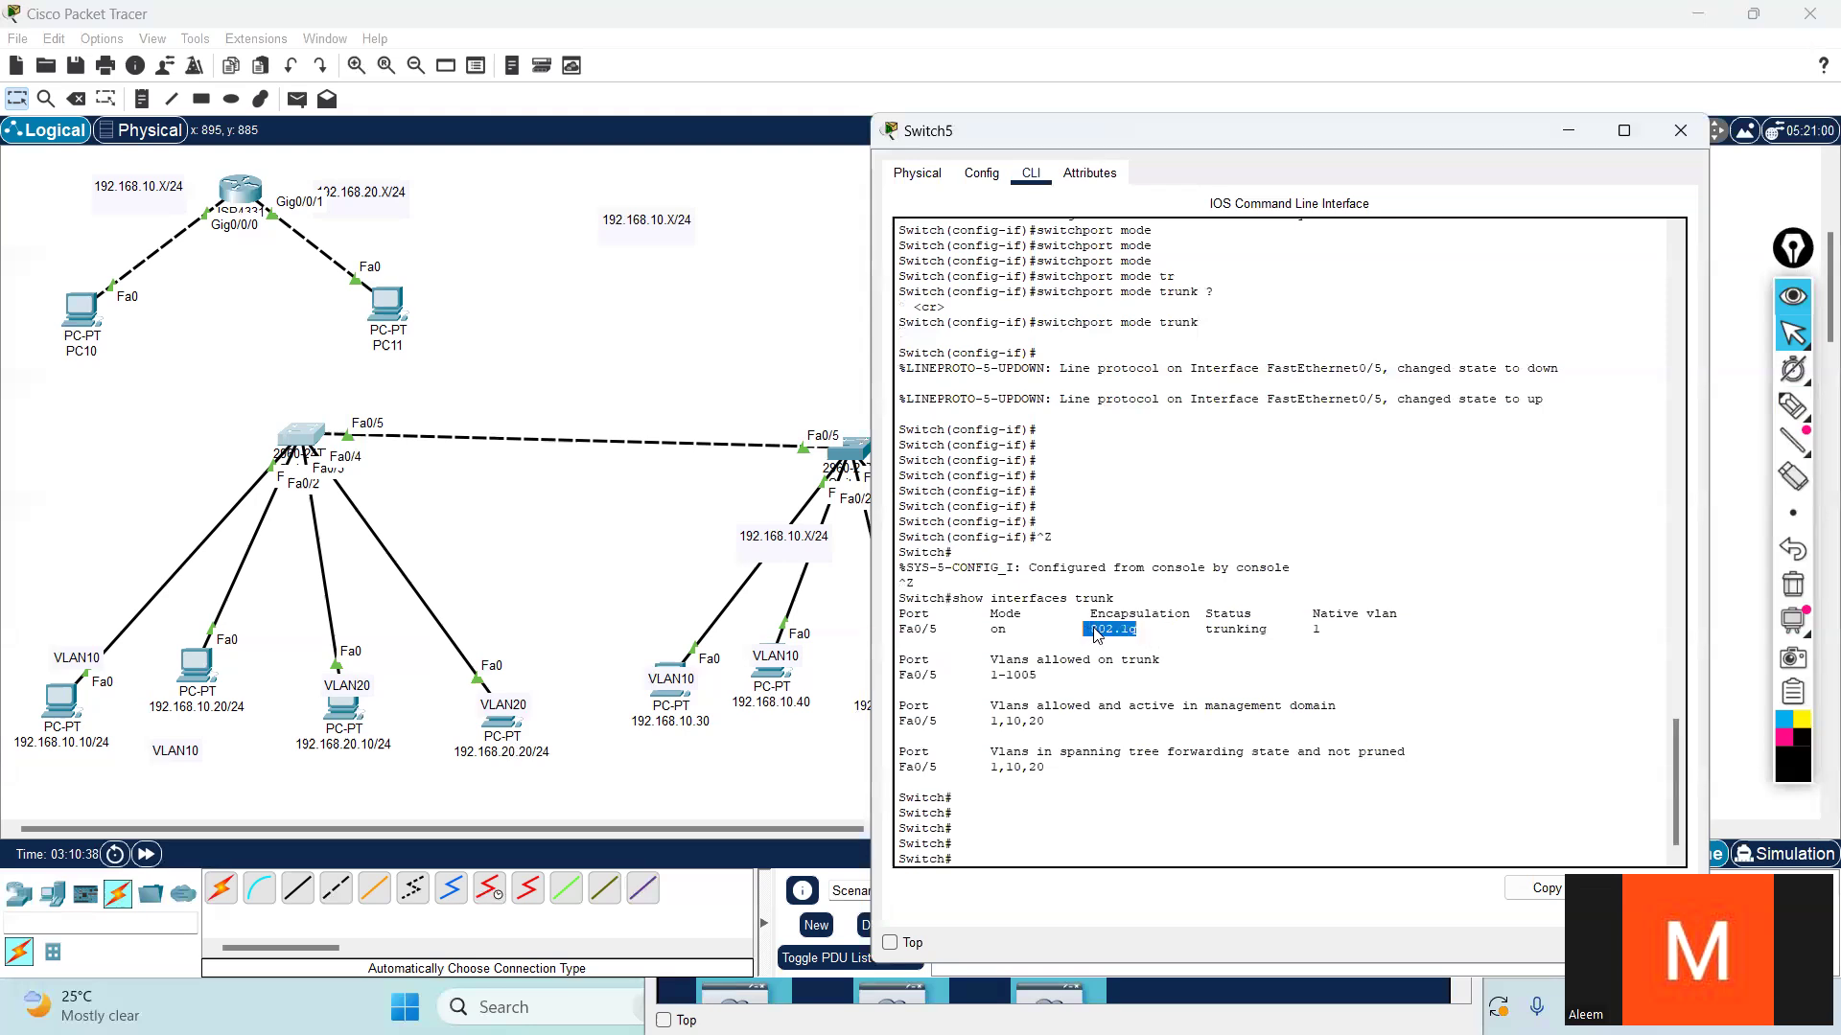
{"action": "left_click_drag", "start_coordinate": [1201, 630], "coordinate": [1340, 631]}
{"action": "left_click", "coordinate": [1304, 683]}
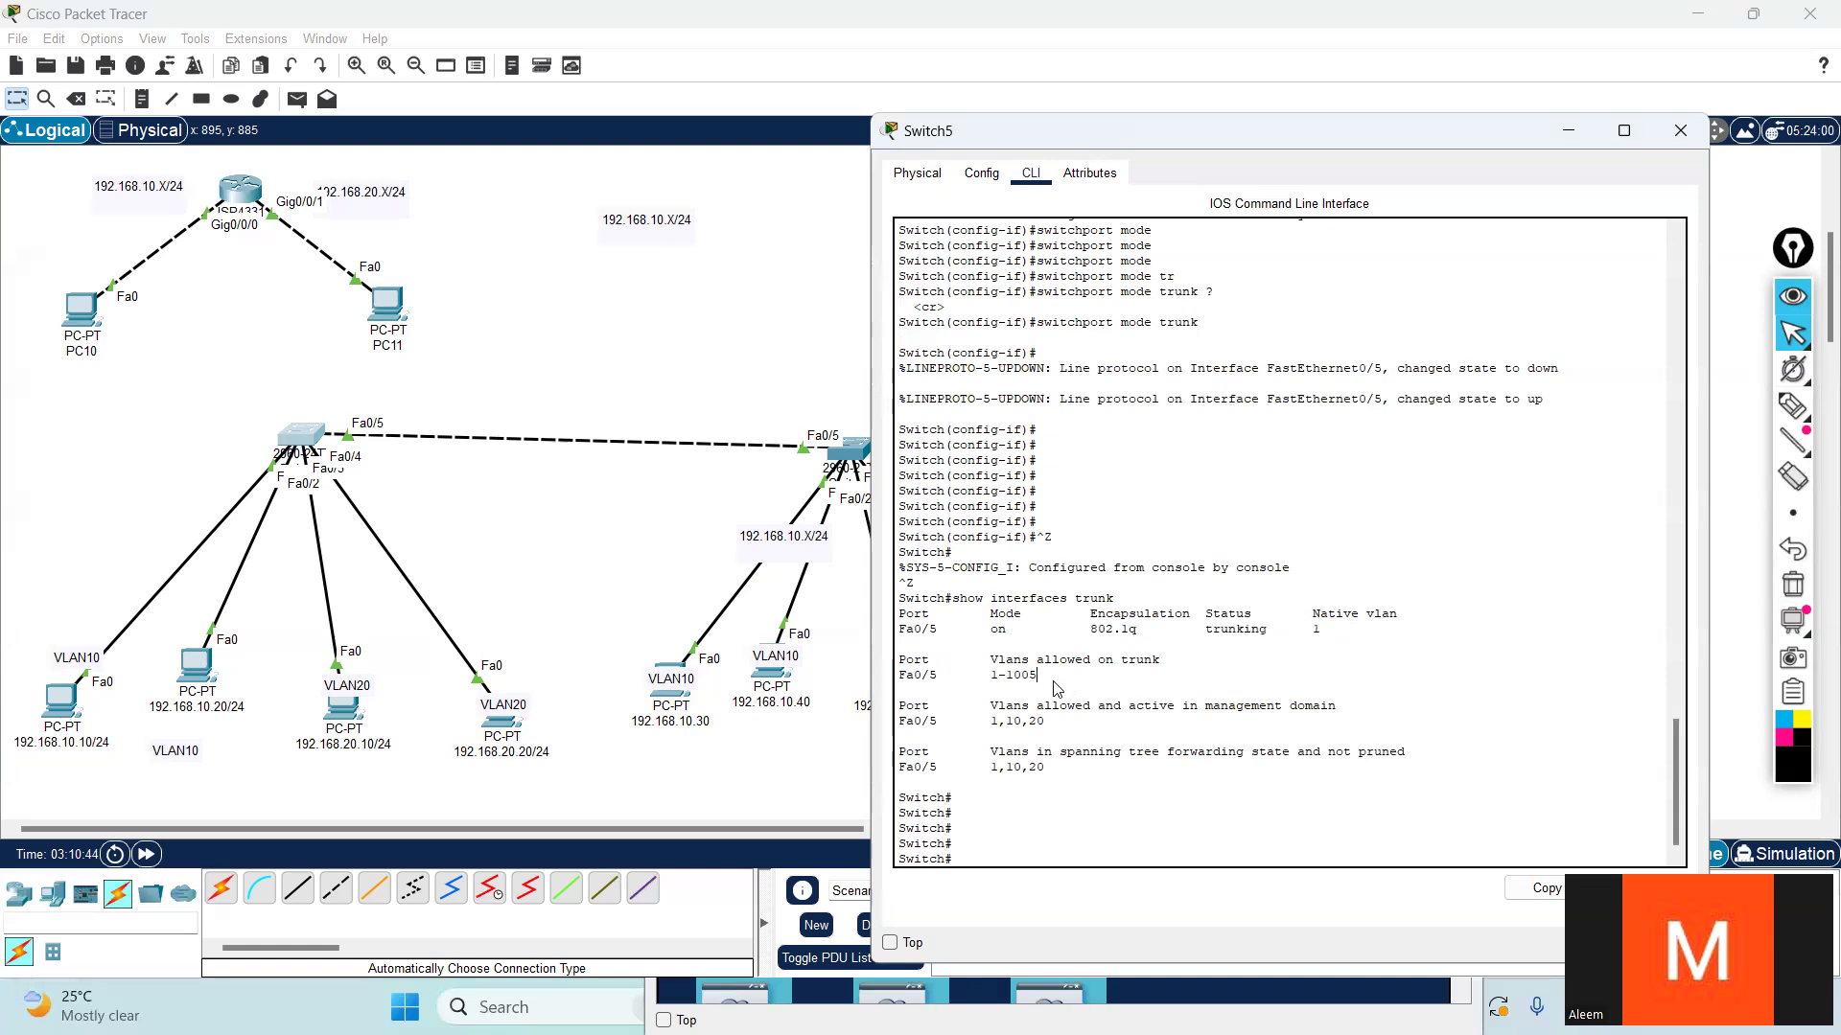
- Examine which VLANs are allowed, active and in spanning tree forwarding state on Fa0/5 in Switch5's trunk output
{"action": "left_click_drag", "start_coordinate": [1052, 683], "coordinate": [898, 677]}
{"action": "left_click_drag", "start_coordinate": [1048, 684], "coordinate": [999, 680]}
{"action": "left_click", "coordinate": [1083, 676]}
{"action": "left_click_drag", "start_coordinate": [1038, 659], "coordinate": [989, 675]}
{"action": "mouse_move", "coordinate": [991, 675]}
{"action": "left_mouse_down"}
{"action": "mouse_move", "coordinate": [1050, 674]}
{"action": "mouse_move", "coordinate": [972, 674]}
{"action": "left_mouse_up"}
{"action": "left_click", "coordinate": [1055, 670]}
{"action": "left_click_drag", "start_coordinate": [1160, 660], "coordinate": [982, 659]}
{"action": "left_click_drag", "start_coordinate": [1048, 721], "coordinate": [994, 721]}
{"action": "left_click", "coordinate": [954, 726]}
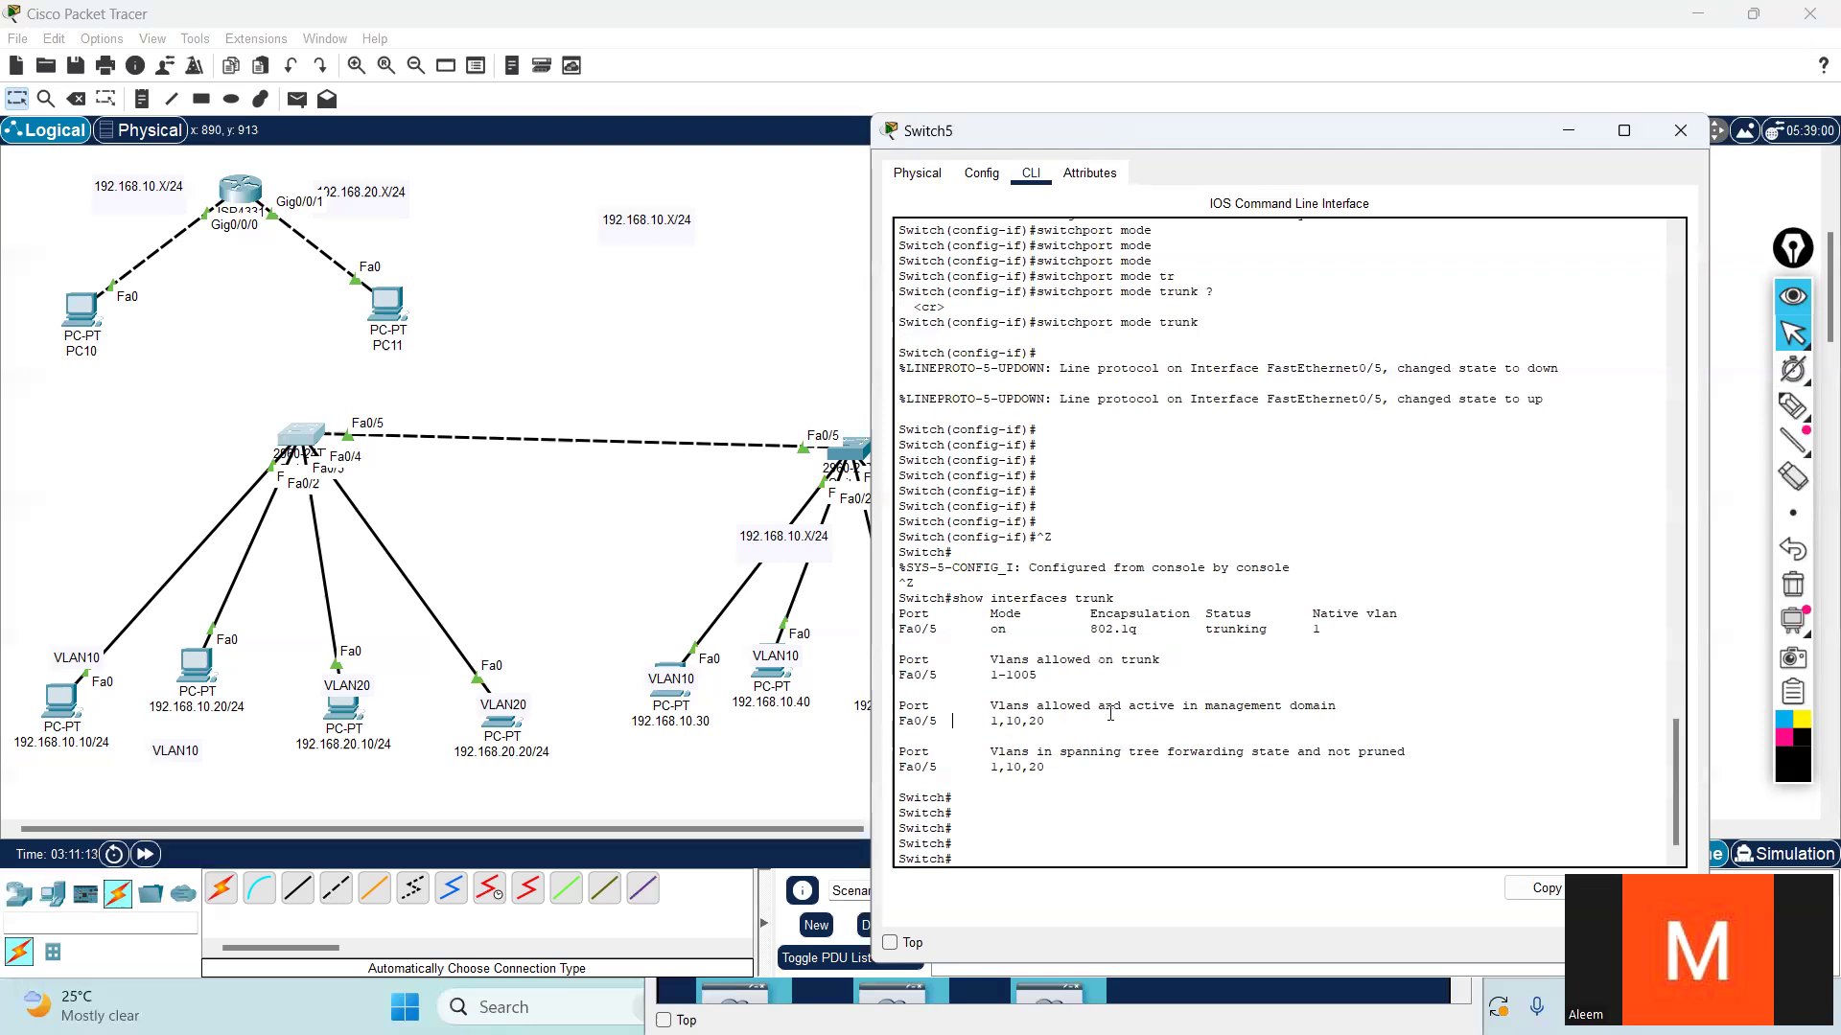
{"action": "left_click_drag", "start_coordinate": [1137, 705], "coordinate": [1339, 705]}
{"action": "left_click", "coordinate": [1110, 752]}
{"action": "left_click_drag", "start_coordinate": [986, 719], "coordinate": [1032, 768]}
{"action": "left_click", "coordinate": [1114, 769]}
{"action": "key", "text": "Return"}
{"action": "key", "text": "Return"}
- Ping 192.168.10.30 again from the command prompt of the 192.168.10.10/24 PC
{"action": "left_click", "coordinate": [65, 714]}
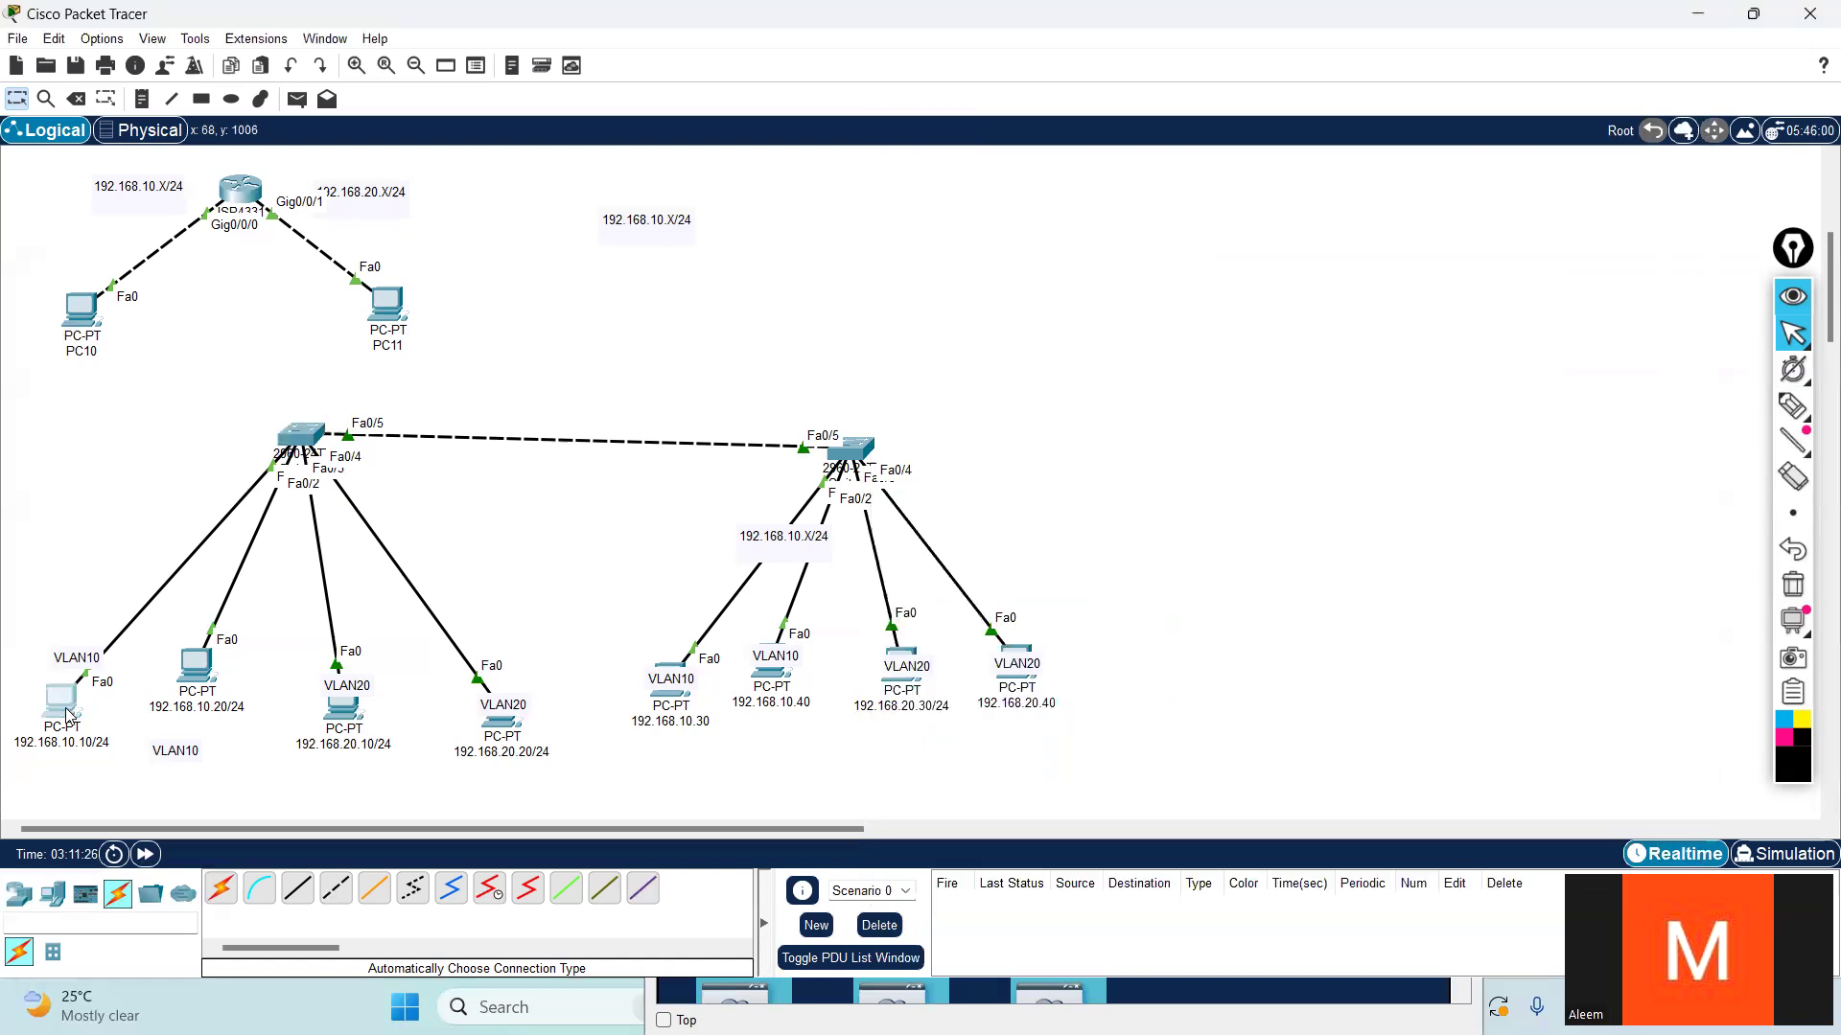
{"action": "scroll", "coordinate": [1355, 691], "scroll_direction": "down", "scroll_amount": 10}
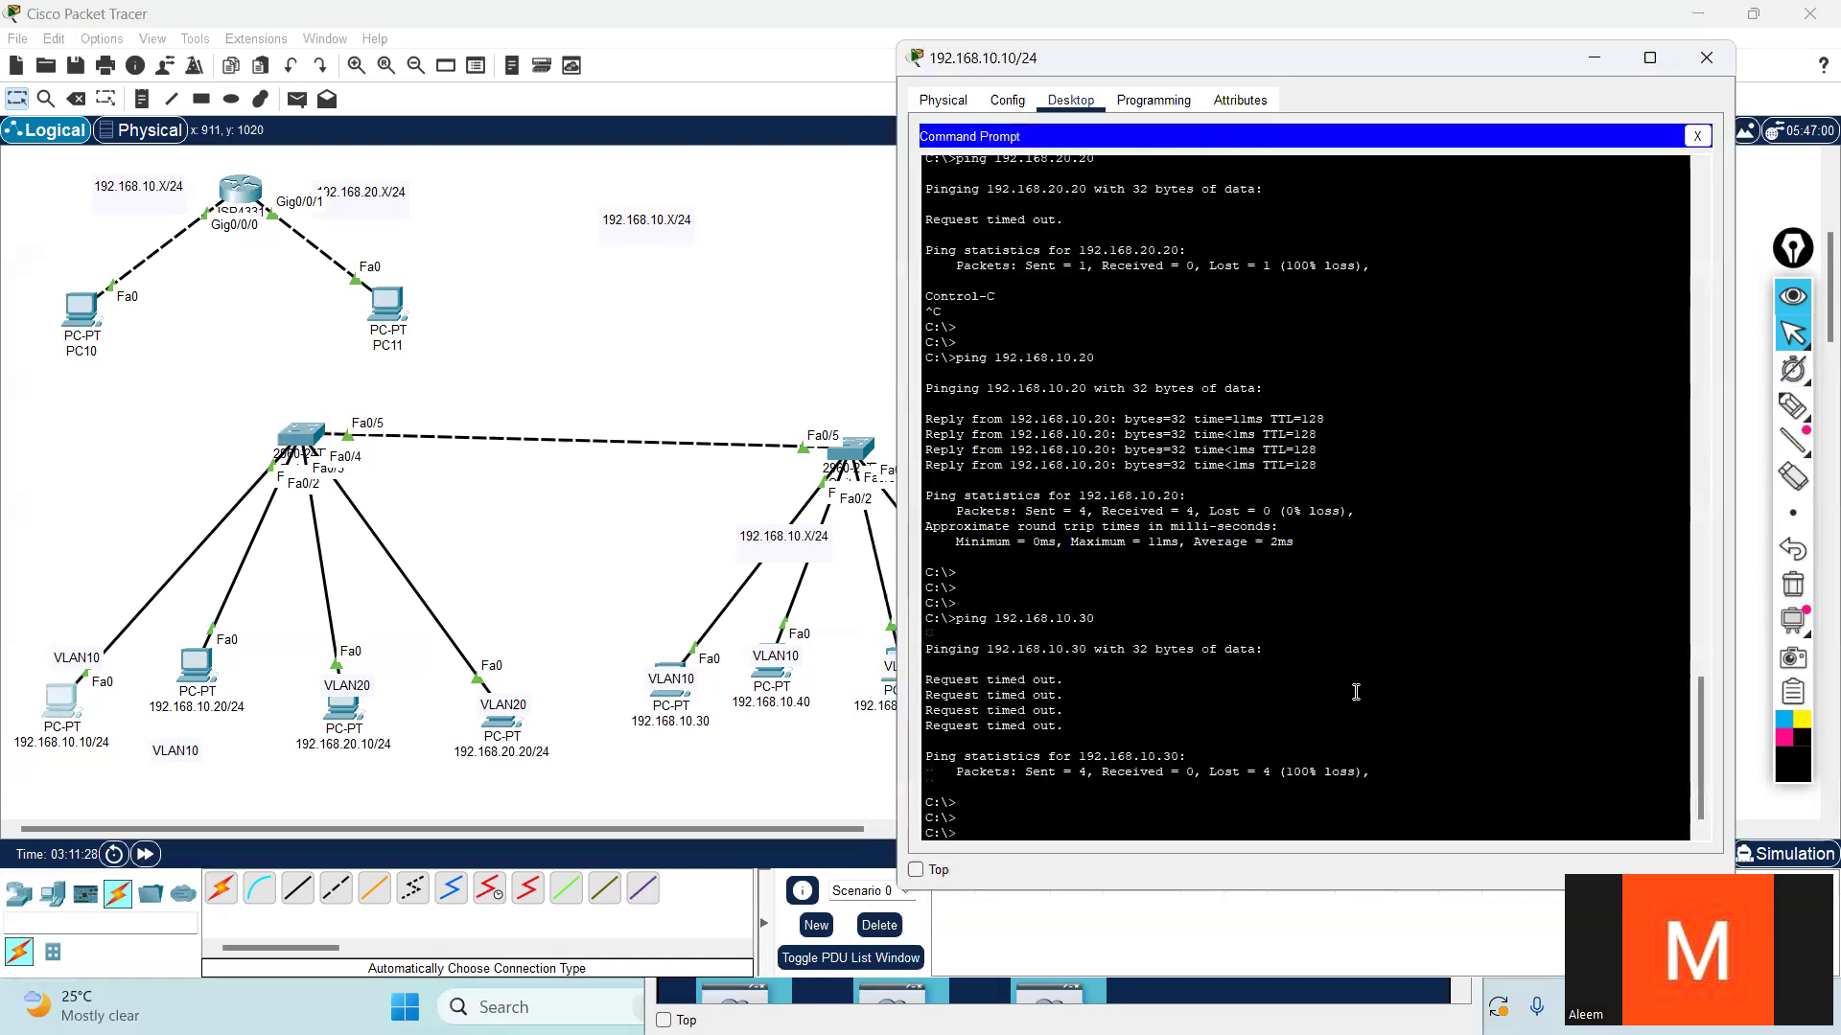
{"action": "key", "text": "Return"}
{"action": "key", "text": "Return"}
{"action": "key", "text": "Return"}
{"action": "key", "text": "Return"}
{"action": "key", "text": "Return"}
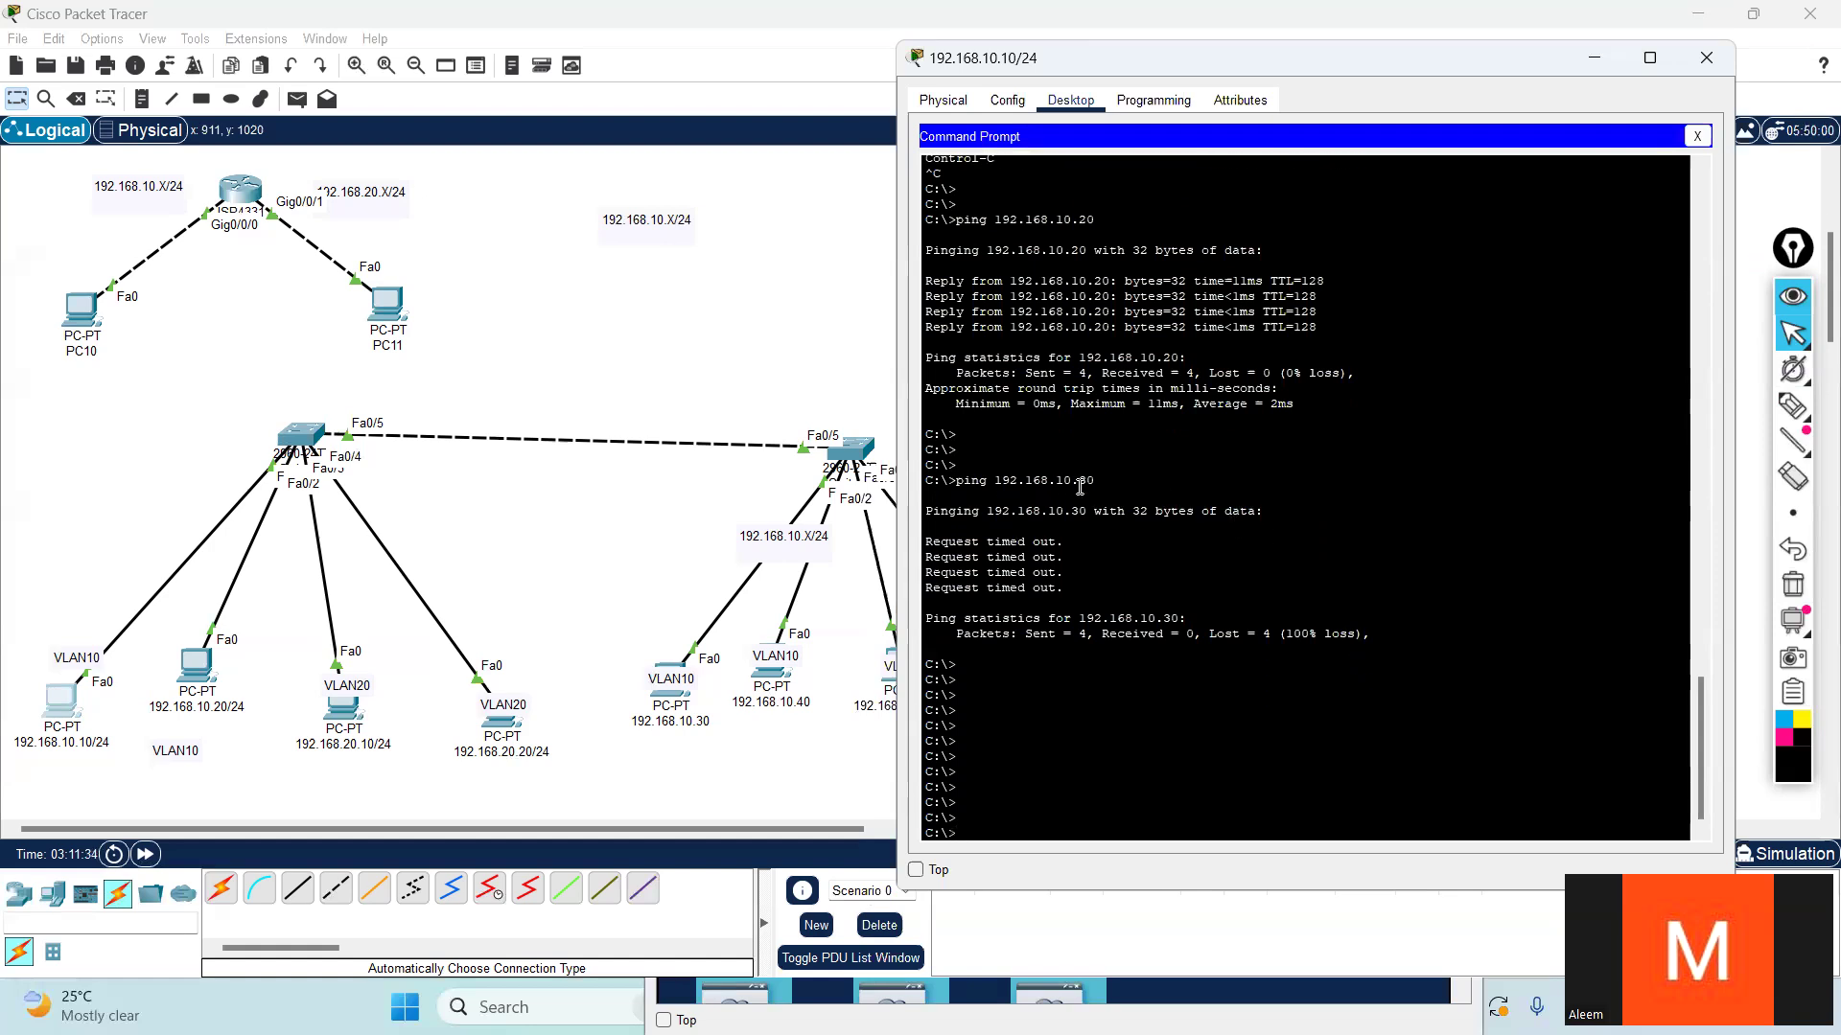
{"action": "left_click_drag", "start_coordinate": [1097, 604], "coordinate": [926, 544]}
{"action": "left_click", "coordinate": [1168, 589]}
{"action": "key", "text": "Up"}
{"action": "key", "text": "Return"}
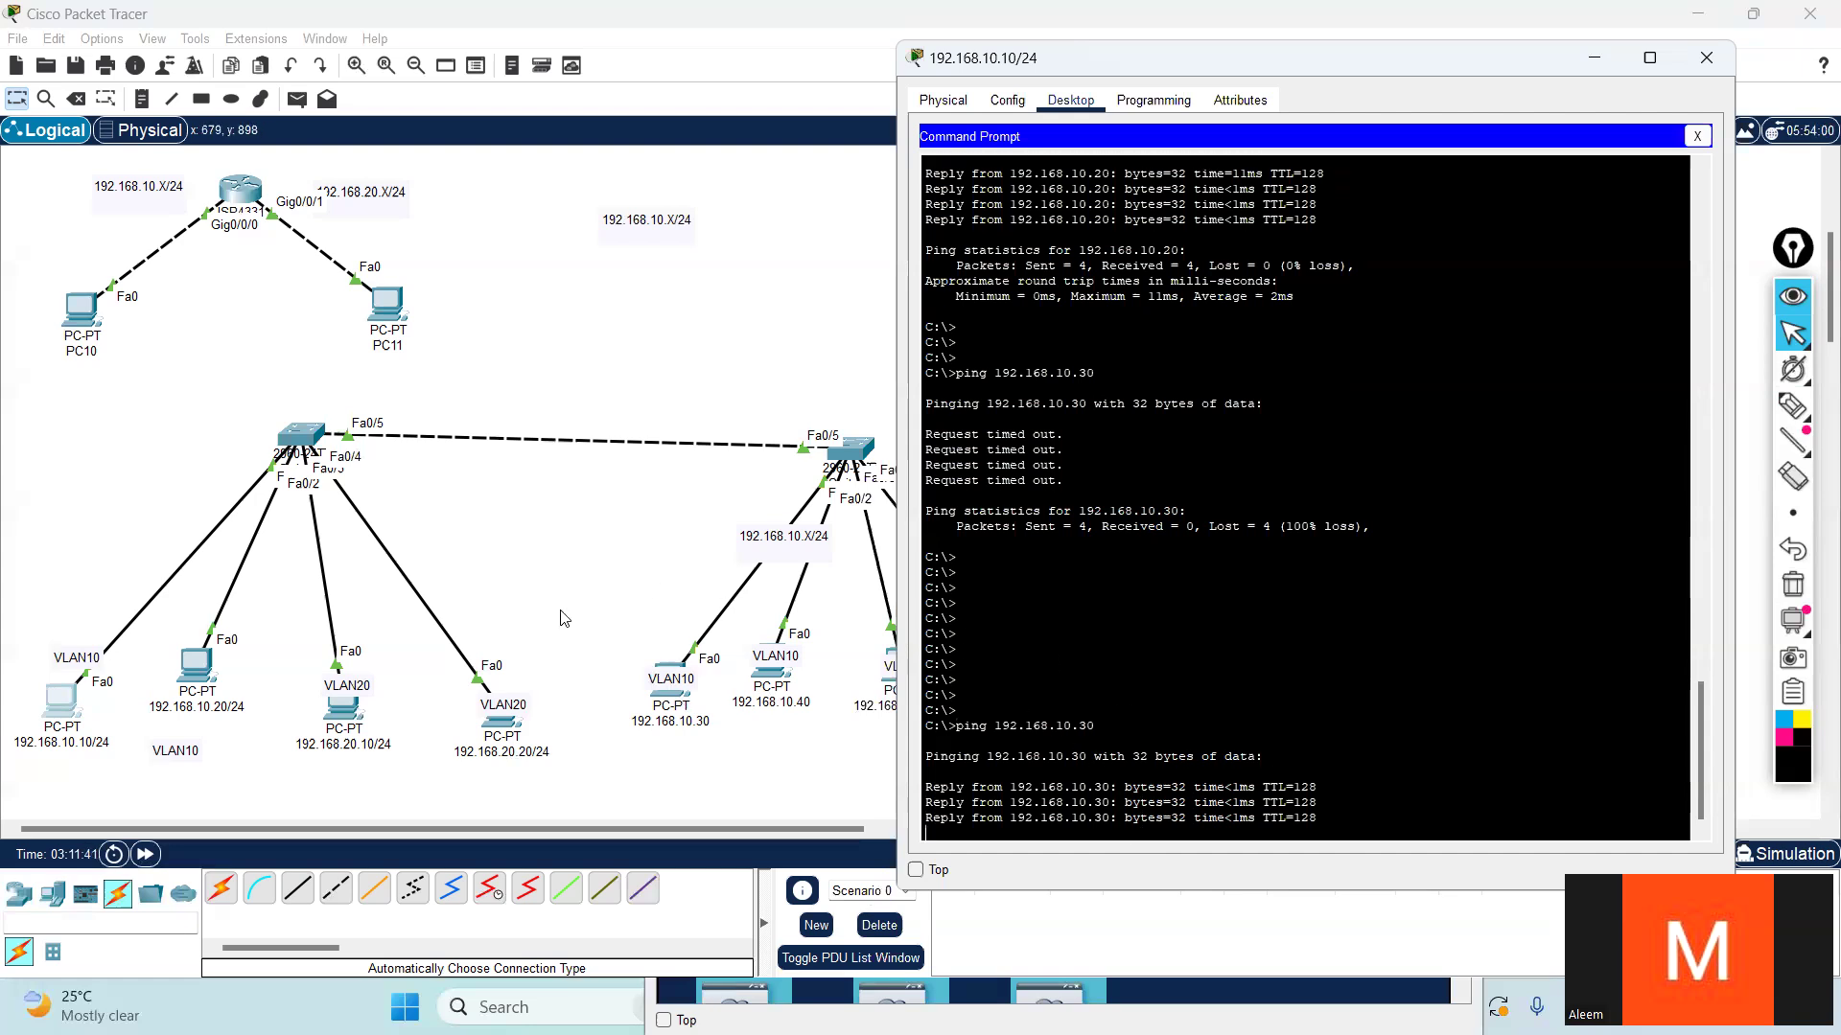
- Trace pen paths between the VLAN10 PCs, from 192.168.10.10 to 192.168.10.30 and from 192.168.10.20 to 192.168.10.40
{"action": "left_click", "coordinate": [1798, 419]}
{"action": "mouse_move", "coordinate": [84, 700]}
{"action": "left_mouse_down"}
{"action": "mouse_move", "coordinate": [217, 510]}
{"action": "mouse_move", "coordinate": [317, 430]}
{"action": "mouse_move", "coordinate": [622, 387]}
{"action": "mouse_move", "coordinate": [786, 414]}
{"action": "mouse_move", "coordinate": [792, 470]}
{"action": "mouse_move", "coordinate": [730, 591]}
{"action": "mouse_move", "coordinate": [630, 719]}
{"action": "mouse_move", "coordinate": [682, 759]}
{"action": "mouse_move", "coordinate": [721, 724]}
{"action": "mouse_move", "coordinate": [680, 664]}
{"action": "mouse_move", "coordinate": [634, 674]}
{"action": "left_mouse_up"}
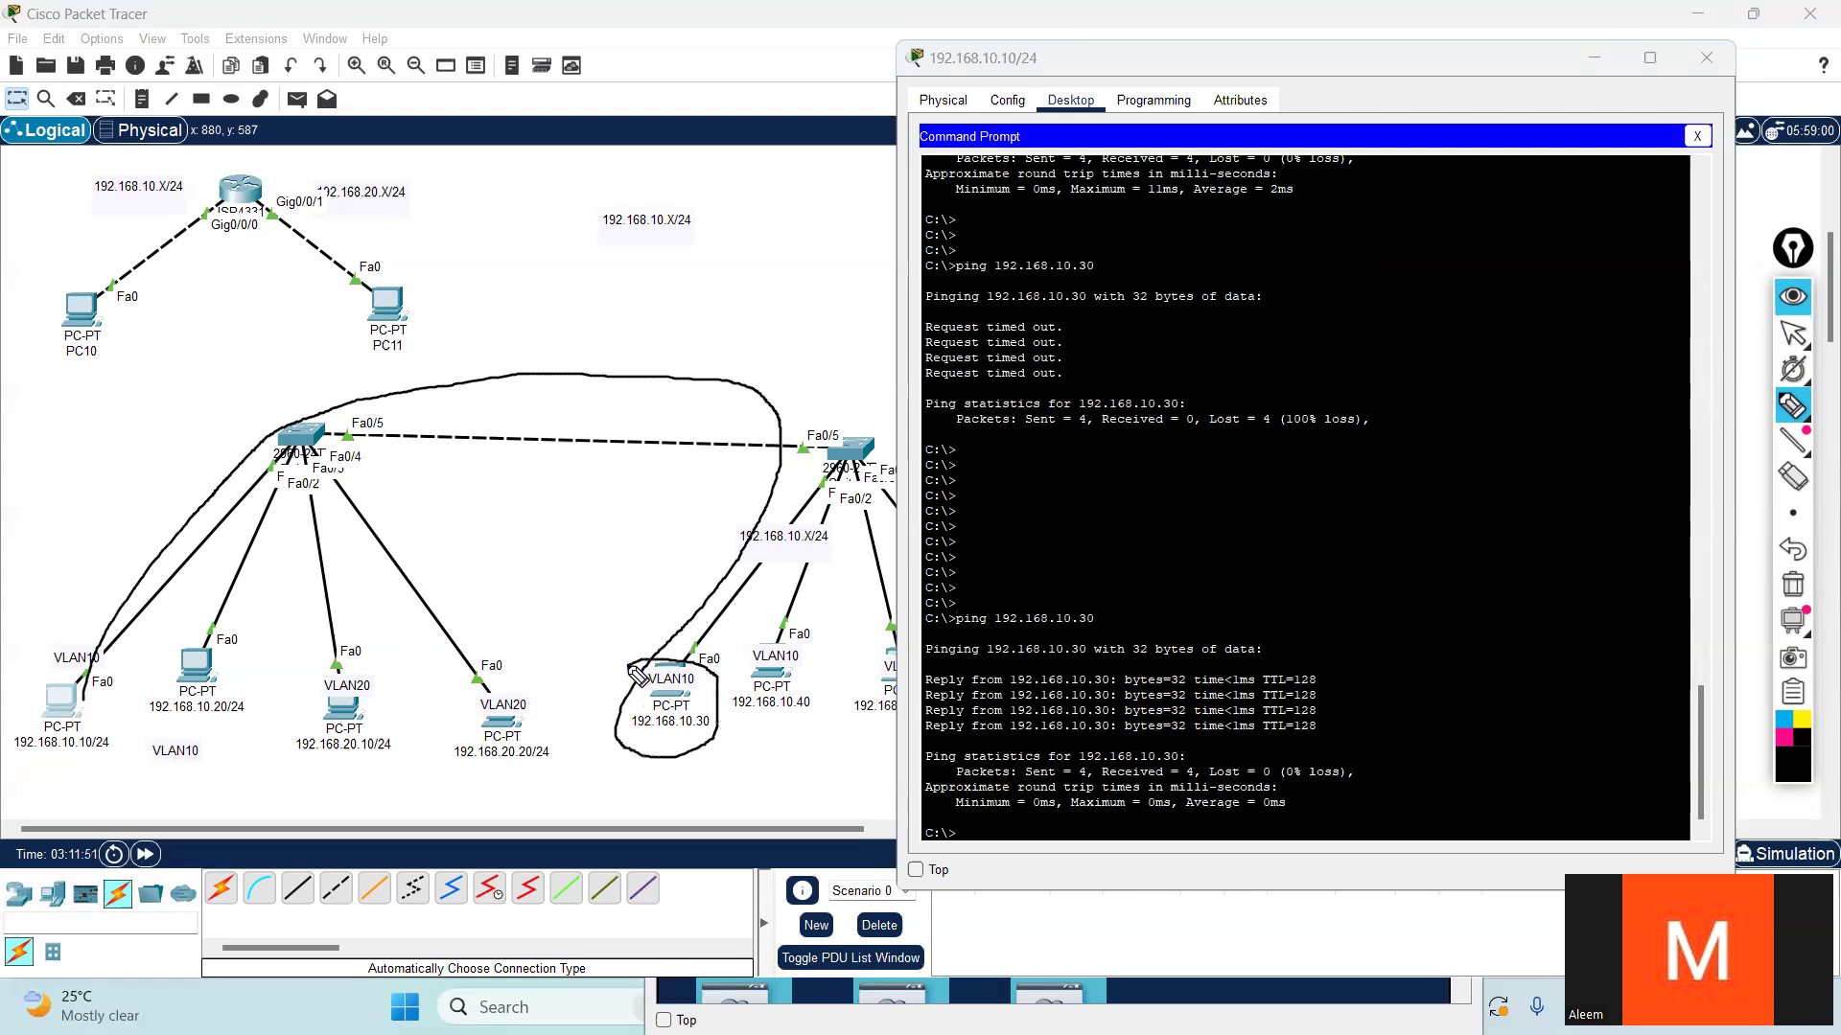
{"action": "mouse_move", "coordinate": [233, 687]}
{"action": "left_mouse_down"}
{"action": "mouse_move", "coordinate": [191, 636]}
{"action": "mouse_move", "coordinate": [238, 697]}
{"action": "mouse_move", "coordinate": [271, 500]}
{"action": "mouse_move", "coordinate": [648, 366]}
{"action": "mouse_move", "coordinate": [789, 639]}
{"action": "mouse_move", "coordinate": [778, 704]}
{"action": "mouse_move", "coordinate": [625, 690]}
{"action": "mouse_move", "coordinate": [803, 706]}
{"action": "left_mouse_up"}
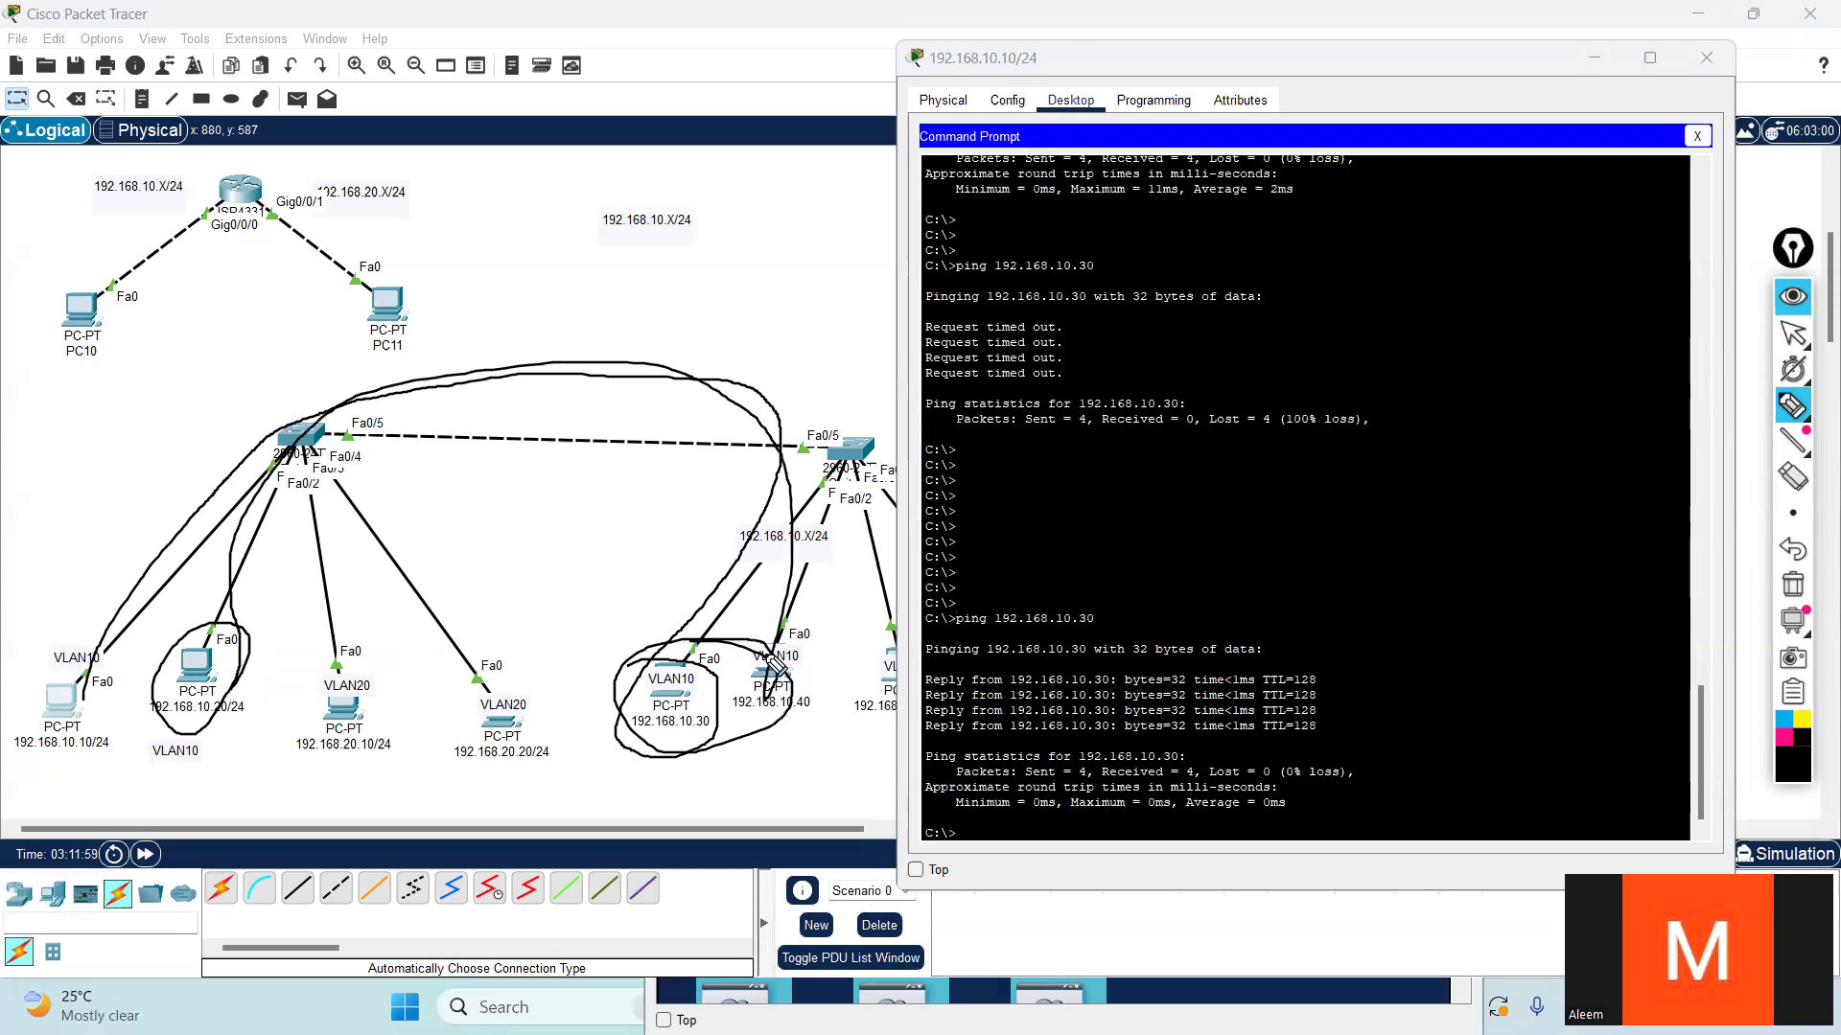
{"action": "left_click", "coordinate": [1796, 372]}
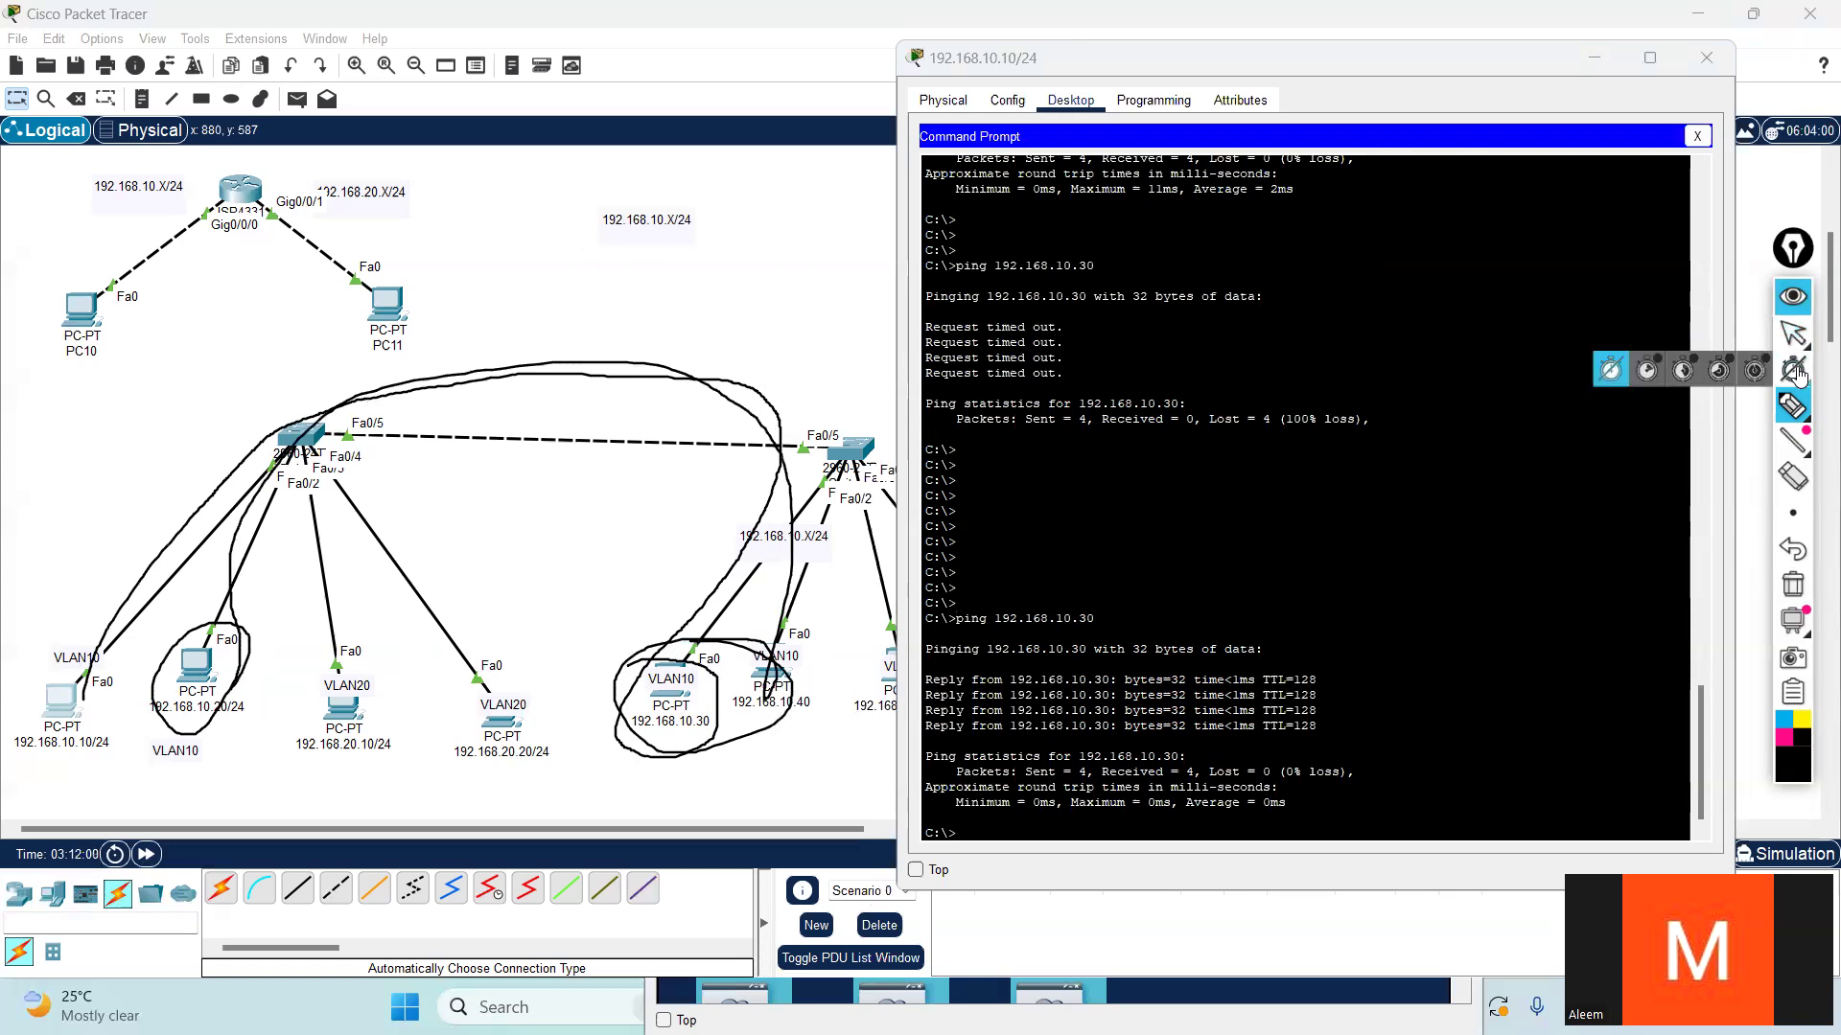
{"action": "mouse_move", "coordinate": [1790, 337]}
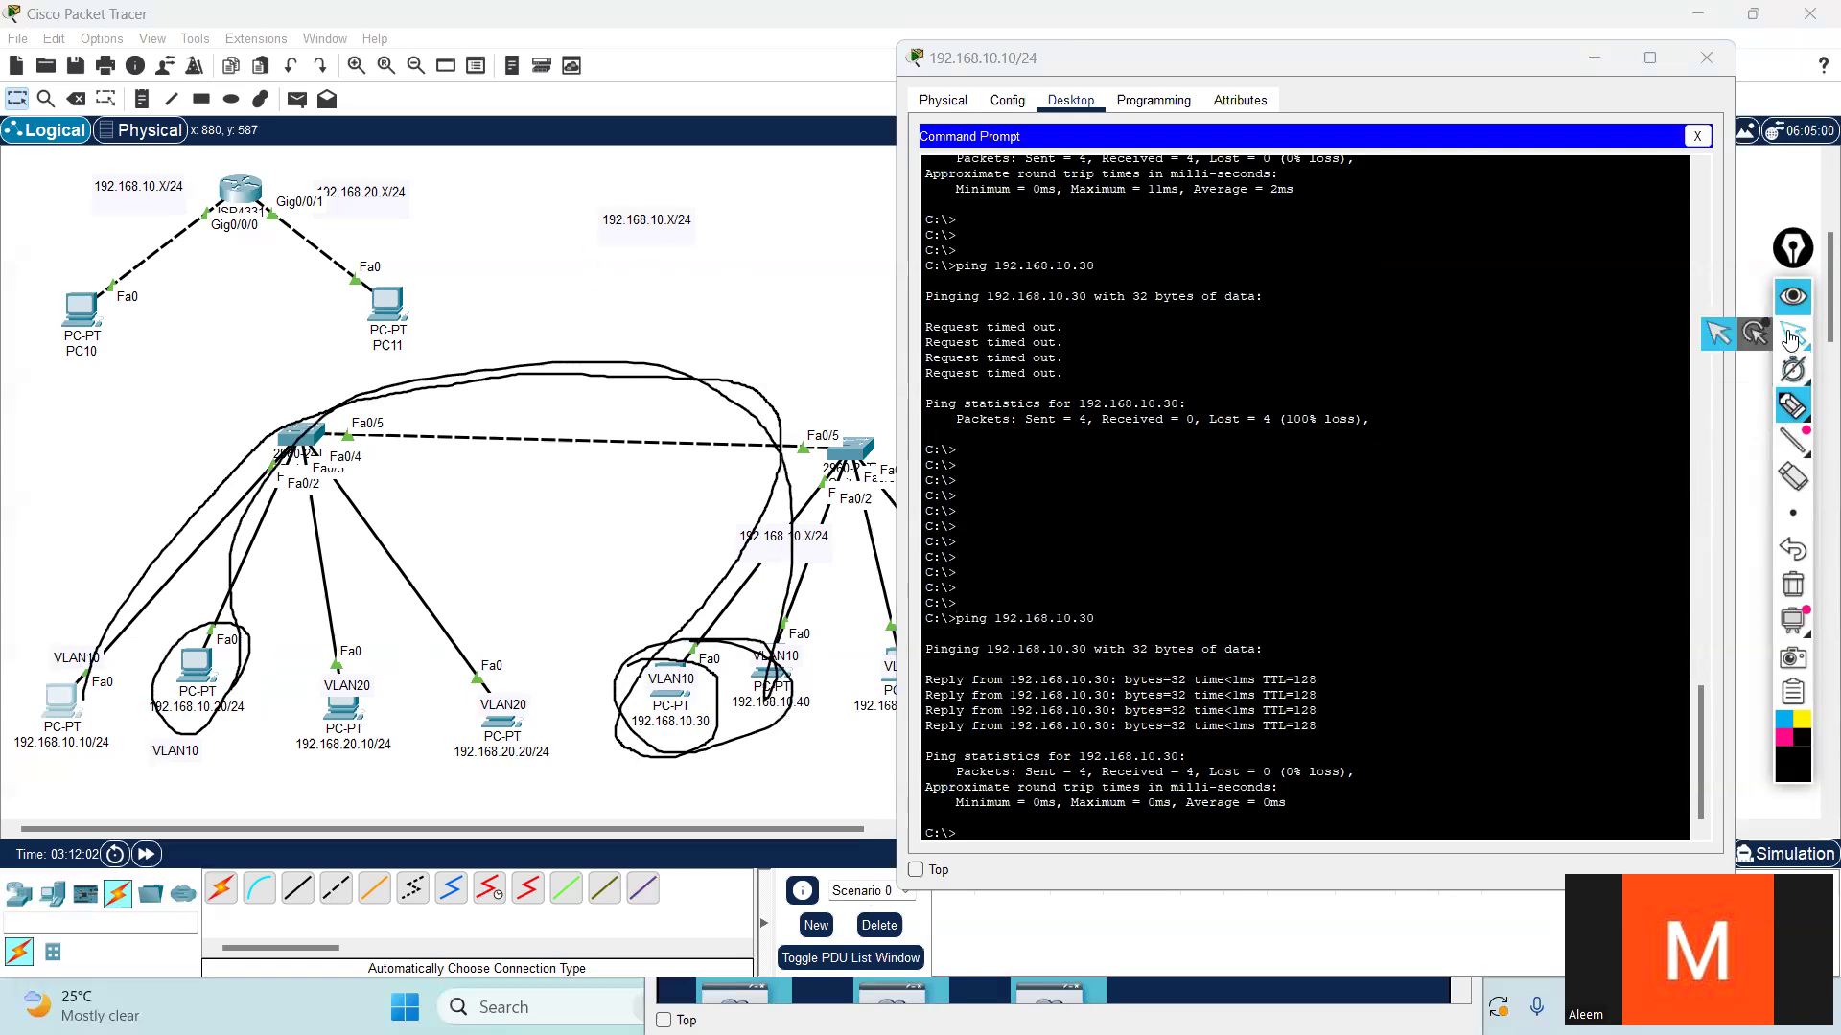
{"action": "left_click", "coordinate": [1791, 337]}
- Ping the VLAN20 address 192.168.20.10 from the 192.168.10.10/24 PC
{"action": "key", "text": "Return"}
{"action": "key", "text": "Return"}
{"action": "key", "text": "Return"}
{"action": "key", "text": "Return"}
{"action": "type", "text": "ping 192.168.20."}
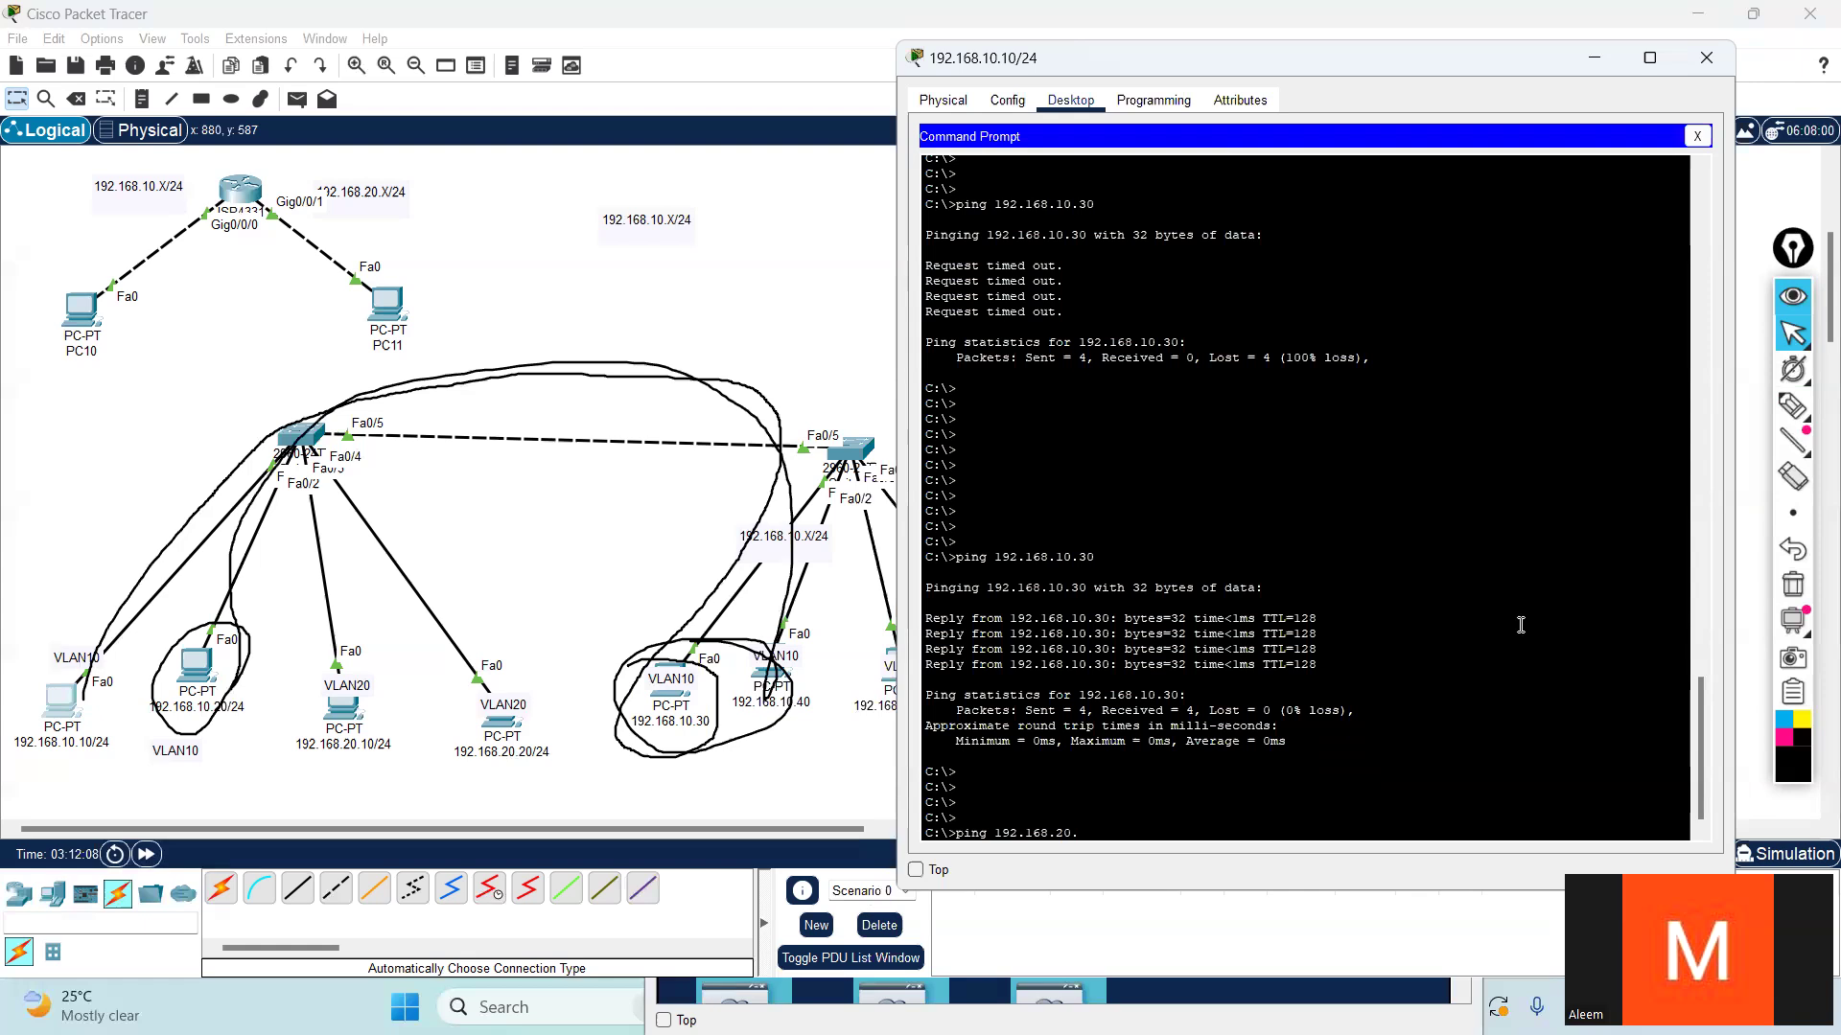
{"action": "type", "text": "10"}
{"action": "key", "text": "Return"}
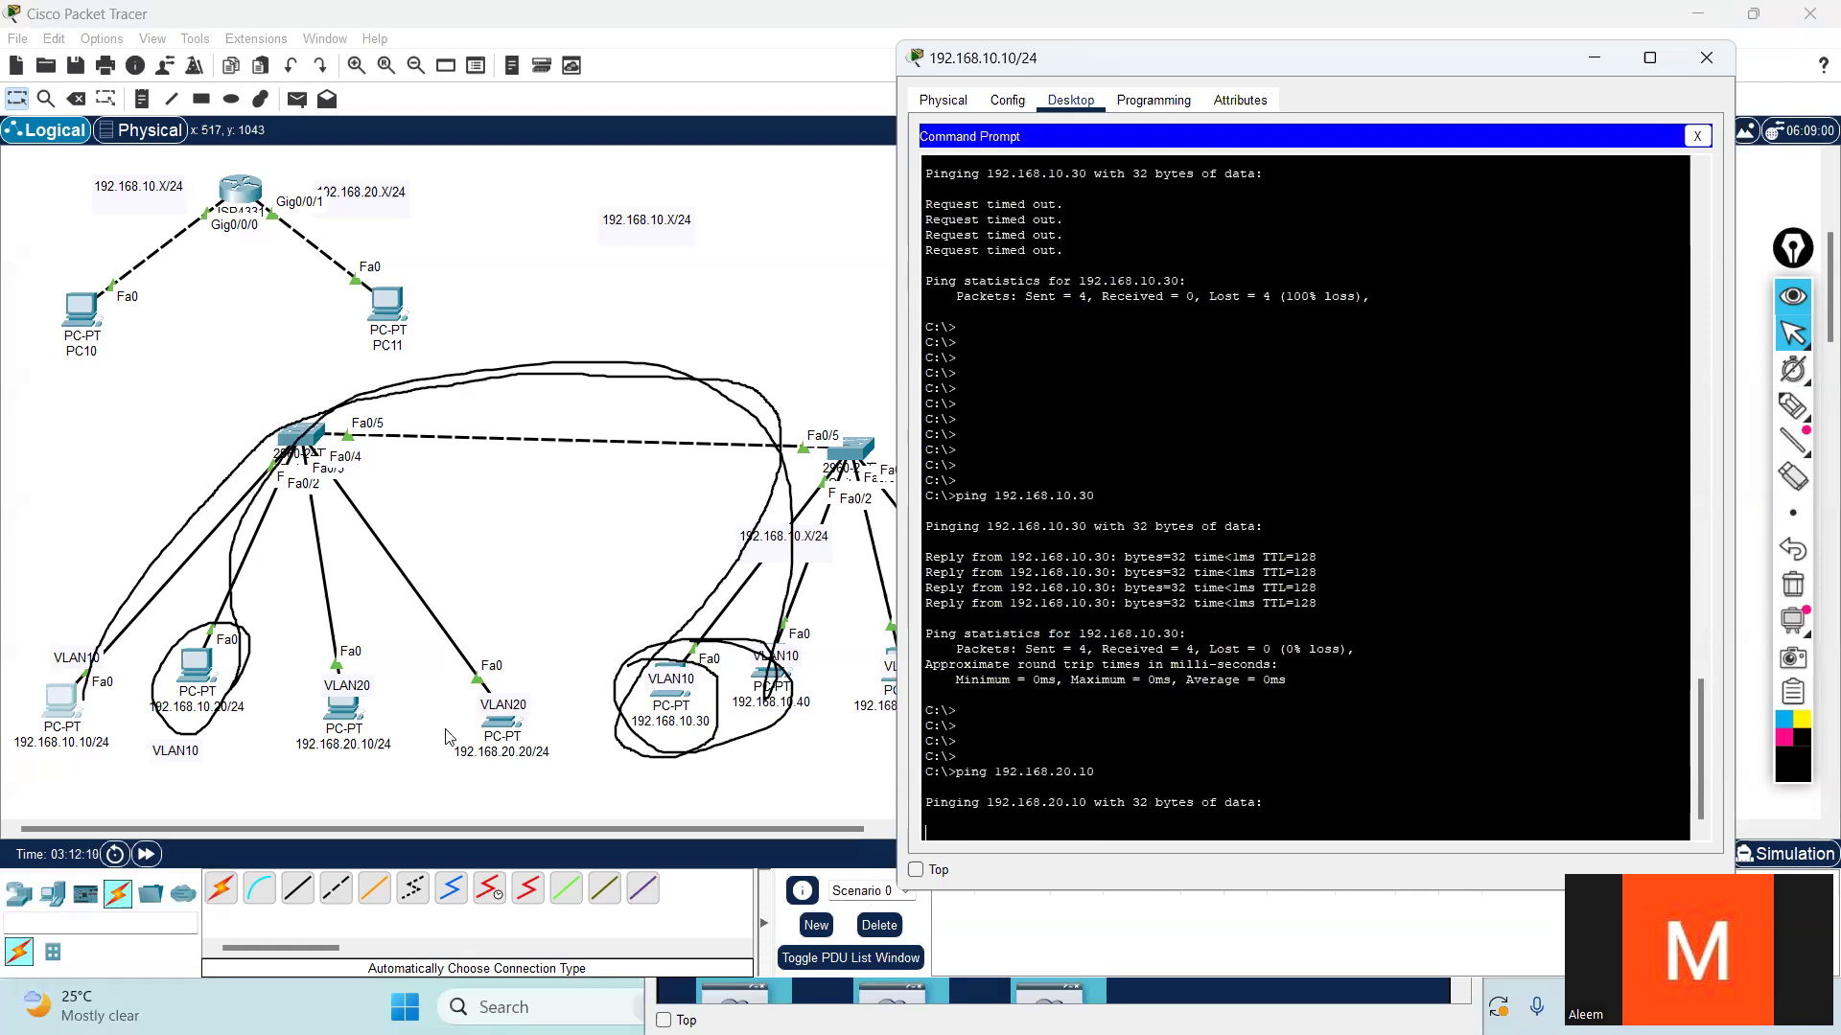
- Circle the VLAN10 and VLAN20 PCs connected to Switch5 with the pen and undo the latest strokes
{"action": "left_click", "coordinate": [1791, 405]}
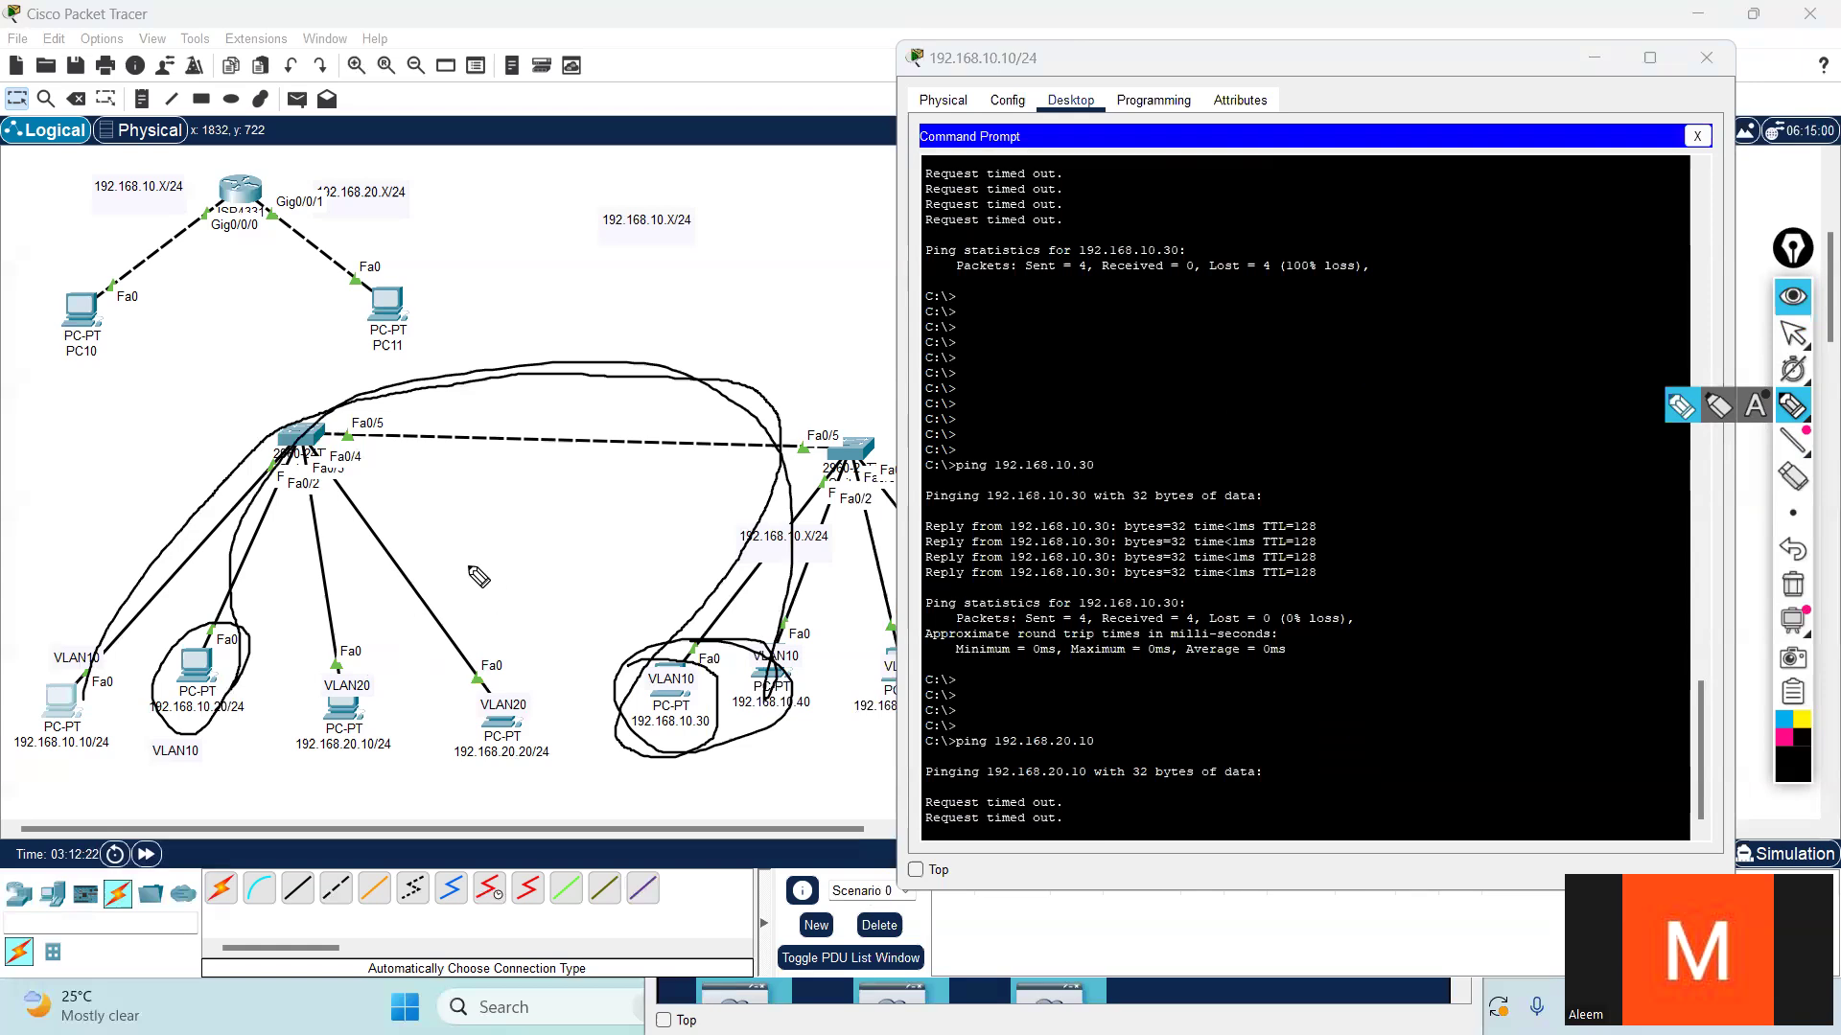
{"action": "mouse_move", "coordinate": [510, 274]}
{"action": "left_mouse_down"}
{"action": "mouse_move", "coordinate": [541, 316]}
{"action": "mouse_move", "coordinate": [551, 278]}
{"action": "left_mouse_up"}
{"action": "mouse_move", "coordinate": [173, 762]}
{"action": "left_mouse_down"}
{"action": "mouse_move", "coordinate": [254, 726]}
{"action": "mouse_move", "coordinate": [132, 754]}
{"action": "mouse_move", "coordinate": [400, 798]}
{"action": "mouse_move", "coordinate": [422, 752]}
{"action": "mouse_move", "coordinate": [347, 802]}
{"action": "mouse_move", "coordinate": [431, 652]}
{"action": "mouse_move", "coordinate": [281, 717]}
{"action": "left_mouse_up"}
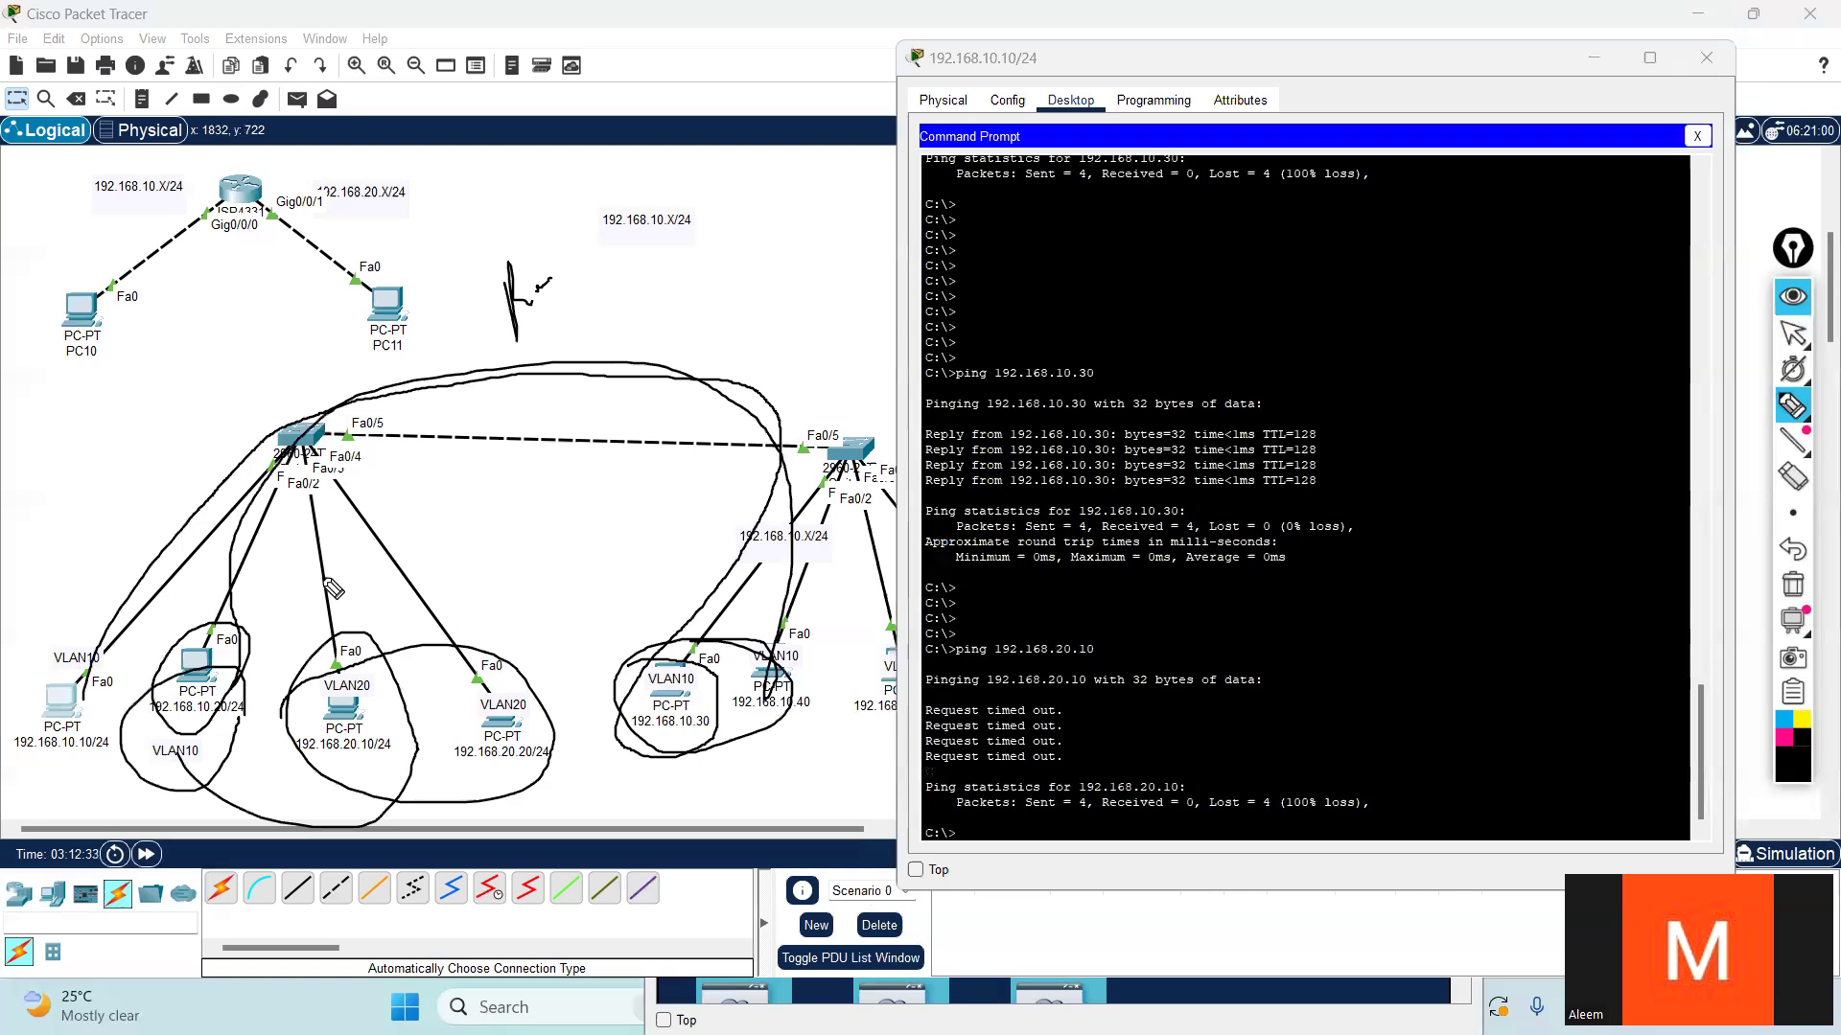
{"action": "mouse_move", "coordinate": [217, 726]}
{"action": "left_mouse_down"}
{"action": "mouse_move", "coordinate": [114, 683]}
{"action": "mouse_move", "coordinate": [158, 805]}
{"action": "mouse_move", "coordinate": [331, 680]}
{"action": "mouse_move", "coordinate": [199, 760]}
{"action": "left_mouse_up"}
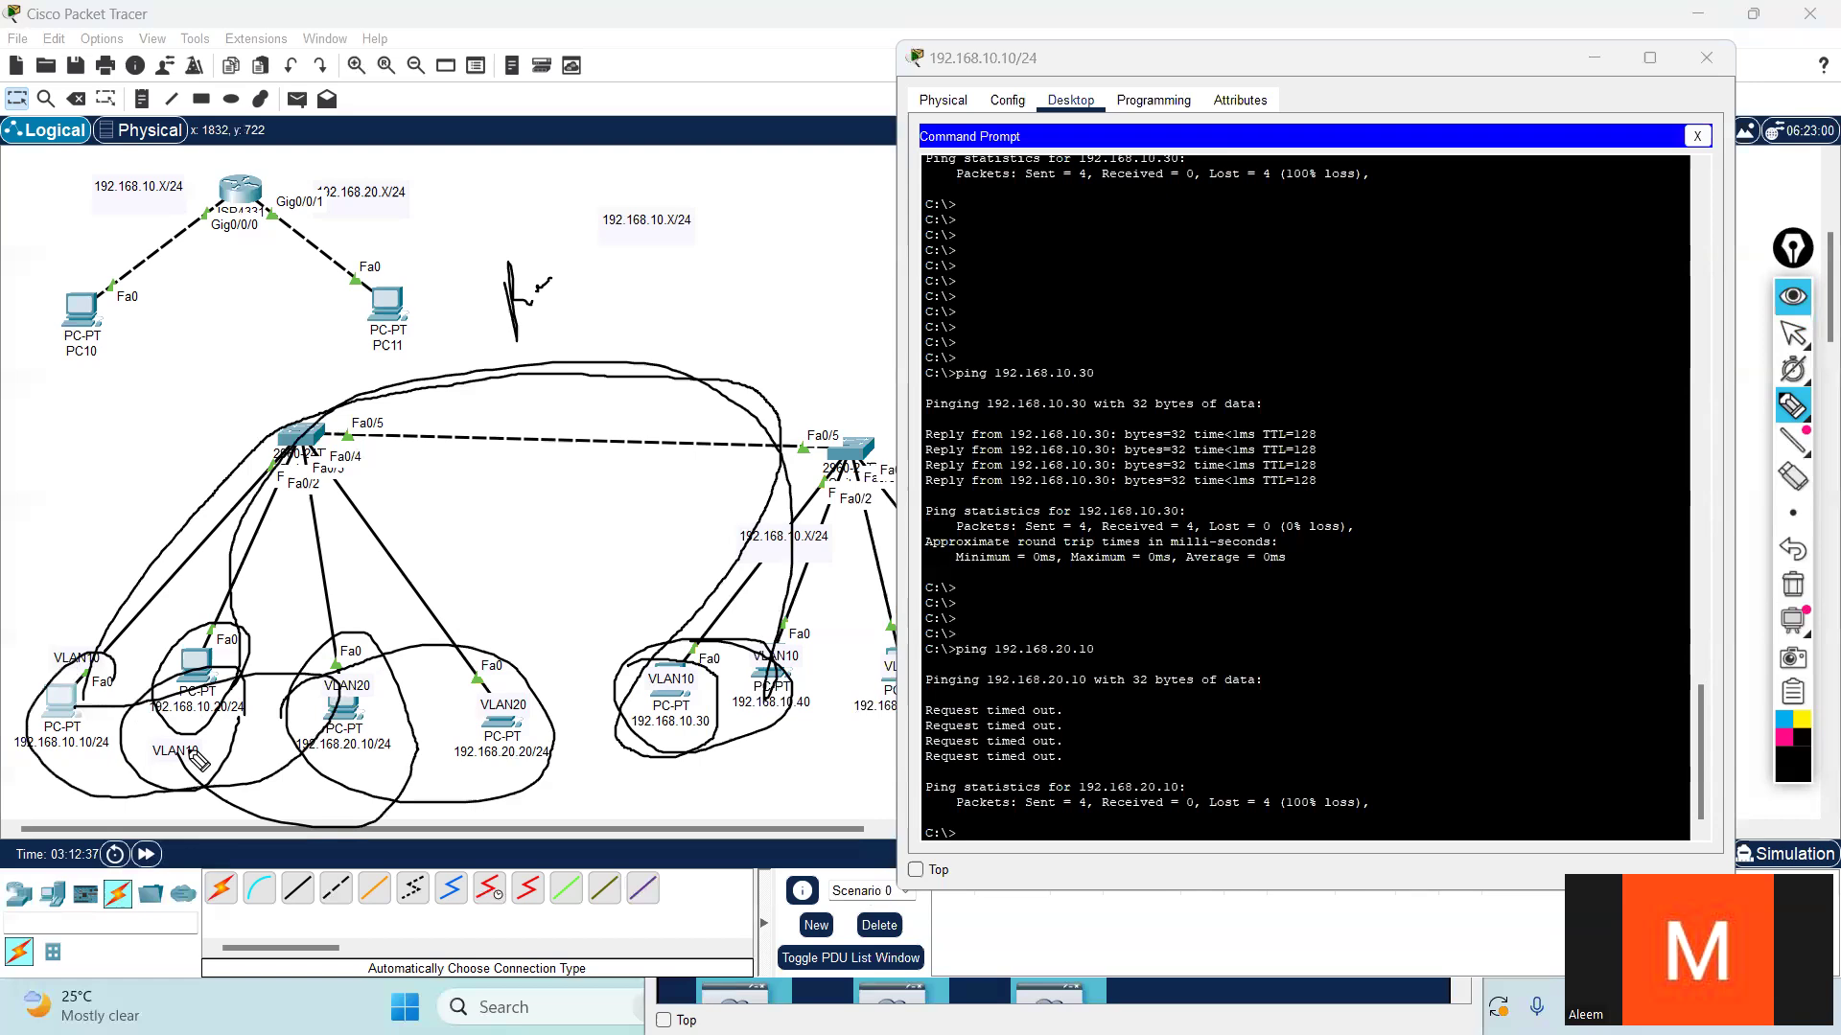
{"action": "key", "text": "ctrl+z"}
{"action": "key", "text": "ctrl+z"}
{"action": "key", "text": "ctrl+z"}
{"action": "key", "text": "ctrl+z"}
- Sketch a pen loop joining the 192.168.10.10 and 192.168.20.10 PCs, and clear all annotations from the topology
{"action": "mouse_move", "coordinate": [141, 681]}
{"action": "left_mouse_down"}
{"action": "mouse_move", "coordinate": [17, 771]}
{"action": "mouse_move", "coordinate": [332, 809]}
{"action": "mouse_move", "coordinate": [308, 688]}
{"action": "mouse_move", "coordinate": [196, 781]}
{"action": "mouse_move", "coordinate": [110, 653]}
{"action": "mouse_move", "coordinate": [84, 662]}
{"action": "left_mouse_up"}
{"action": "left_click_drag", "start_coordinate": [248, 748], "coordinate": [195, 848]}
{"action": "left_click_drag", "start_coordinate": [187, 773], "coordinate": [338, 829]}
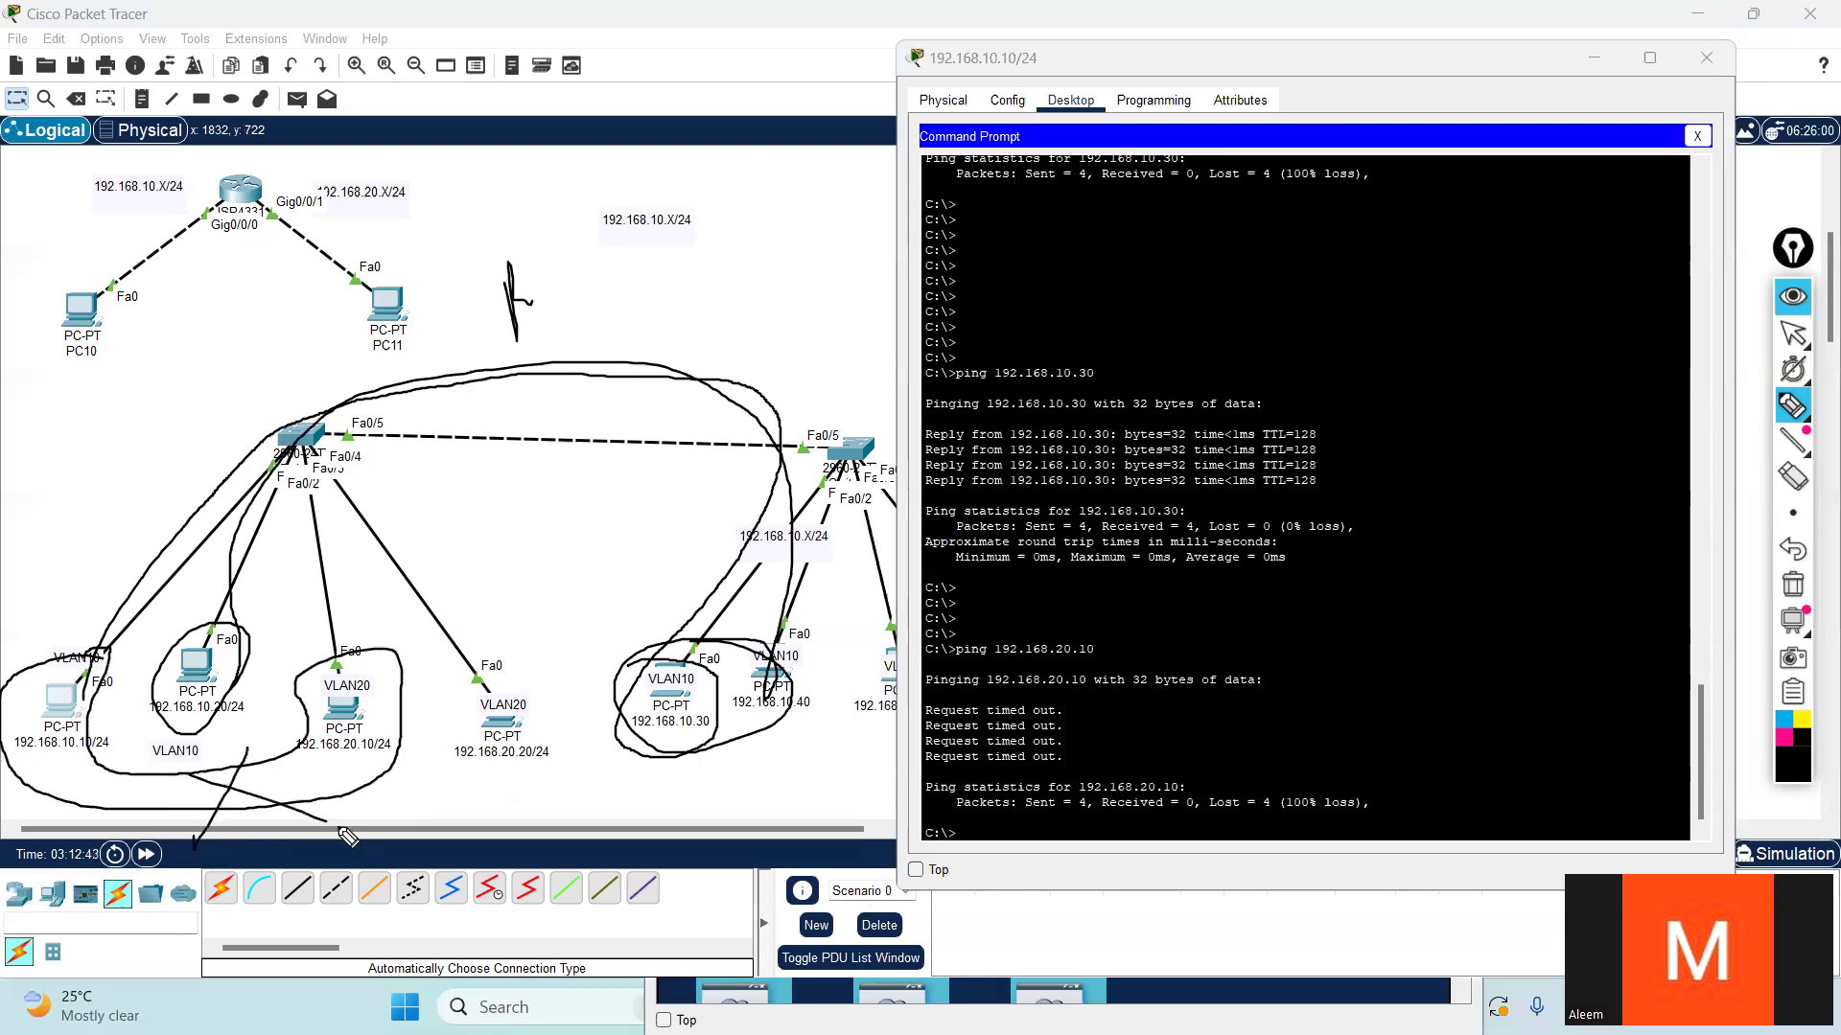
{"action": "left_click_drag", "start_coordinate": [297, 764], "coordinate": [402, 764]}
{"action": "left_click_drag", "start_coordinate": [30, 769], "coordinate": [142, 759]}
{"action": "mouse_move", "coordinate": [1042, 697]}
{"action": "left_mouse_down"}
{"action": "mouse_move", "coordinate": [923, 787]}
{"action": "mouse_move", "coordinate": [1048, 748]}
{"action": "left_mouse_up"}
{"action": "mouse_move", "coordinate": [876, 687]}
{"action": "left_mouse_down"}
{"action": "mouse_move", "coordinate": [833, 733]}
{"action": "mouse_move", "coordinate": [1330, 499]}
{"action": "left_mouse_up"}
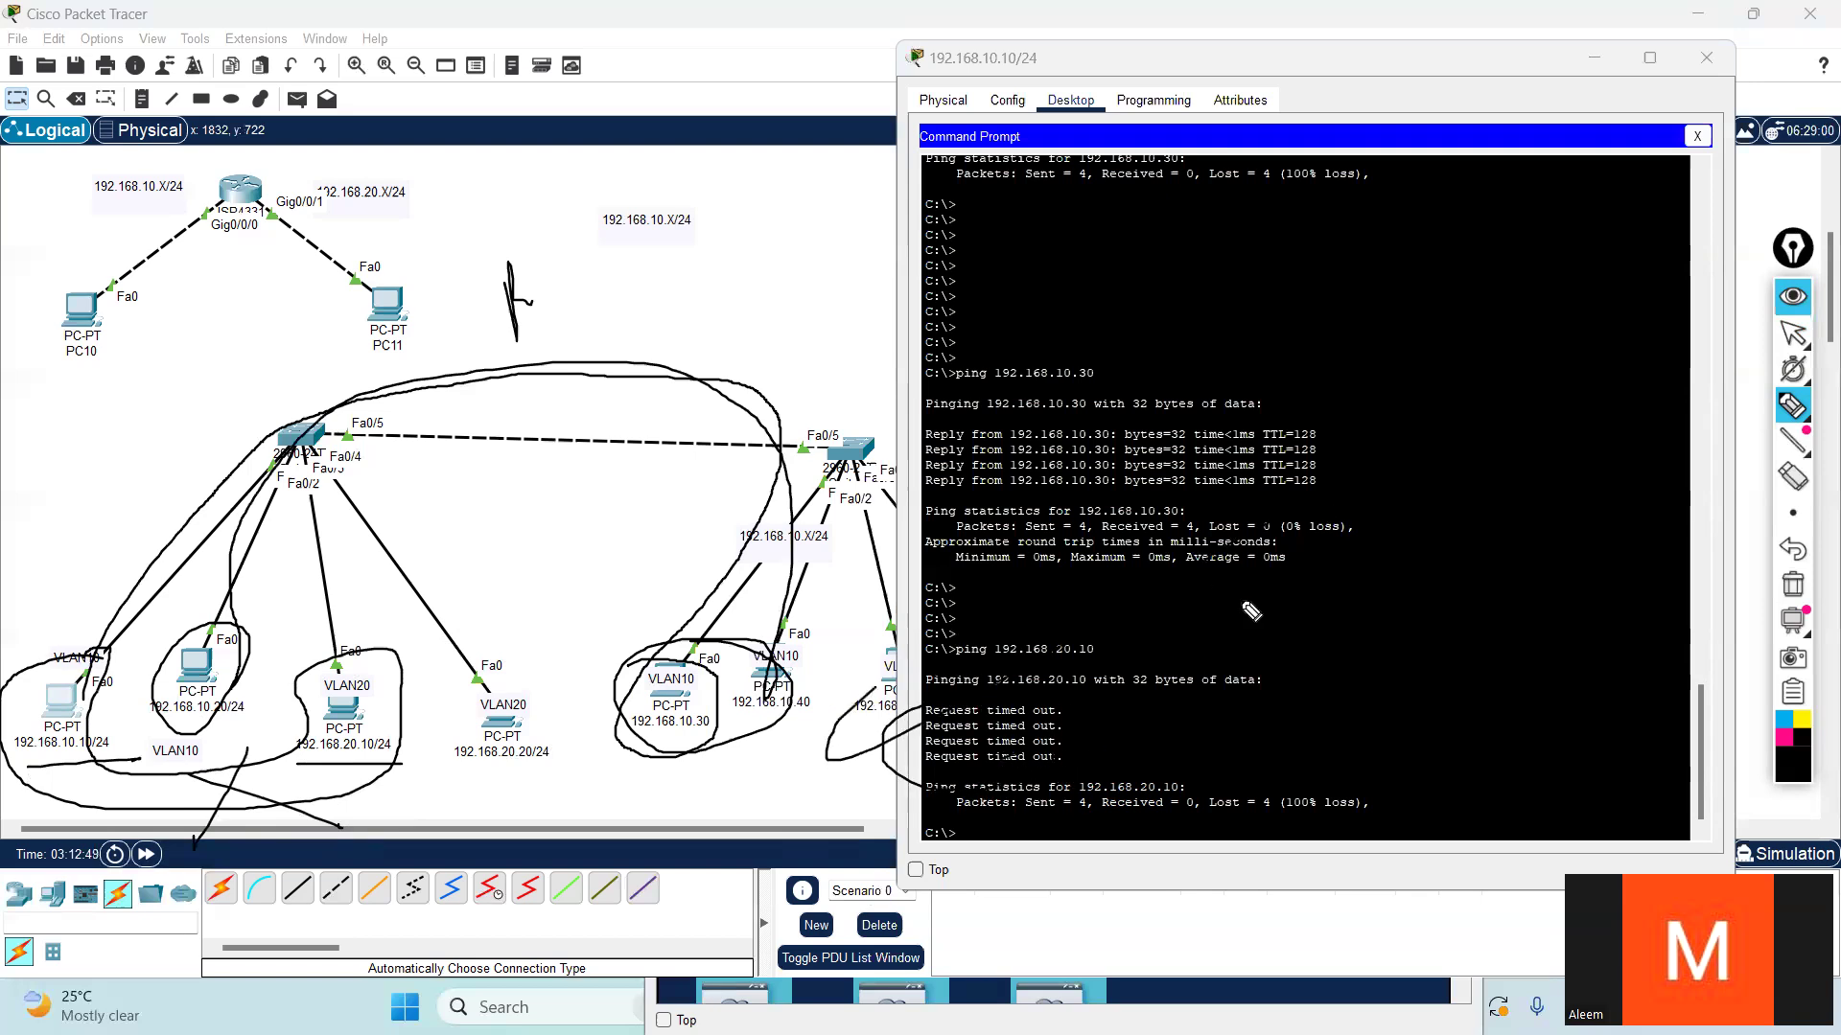
{"action": "key", "text": "ctrl+z"}
{"action": "key", "text": "ctrl+z"}
{"action": "key", "text": "ctrl+z"}
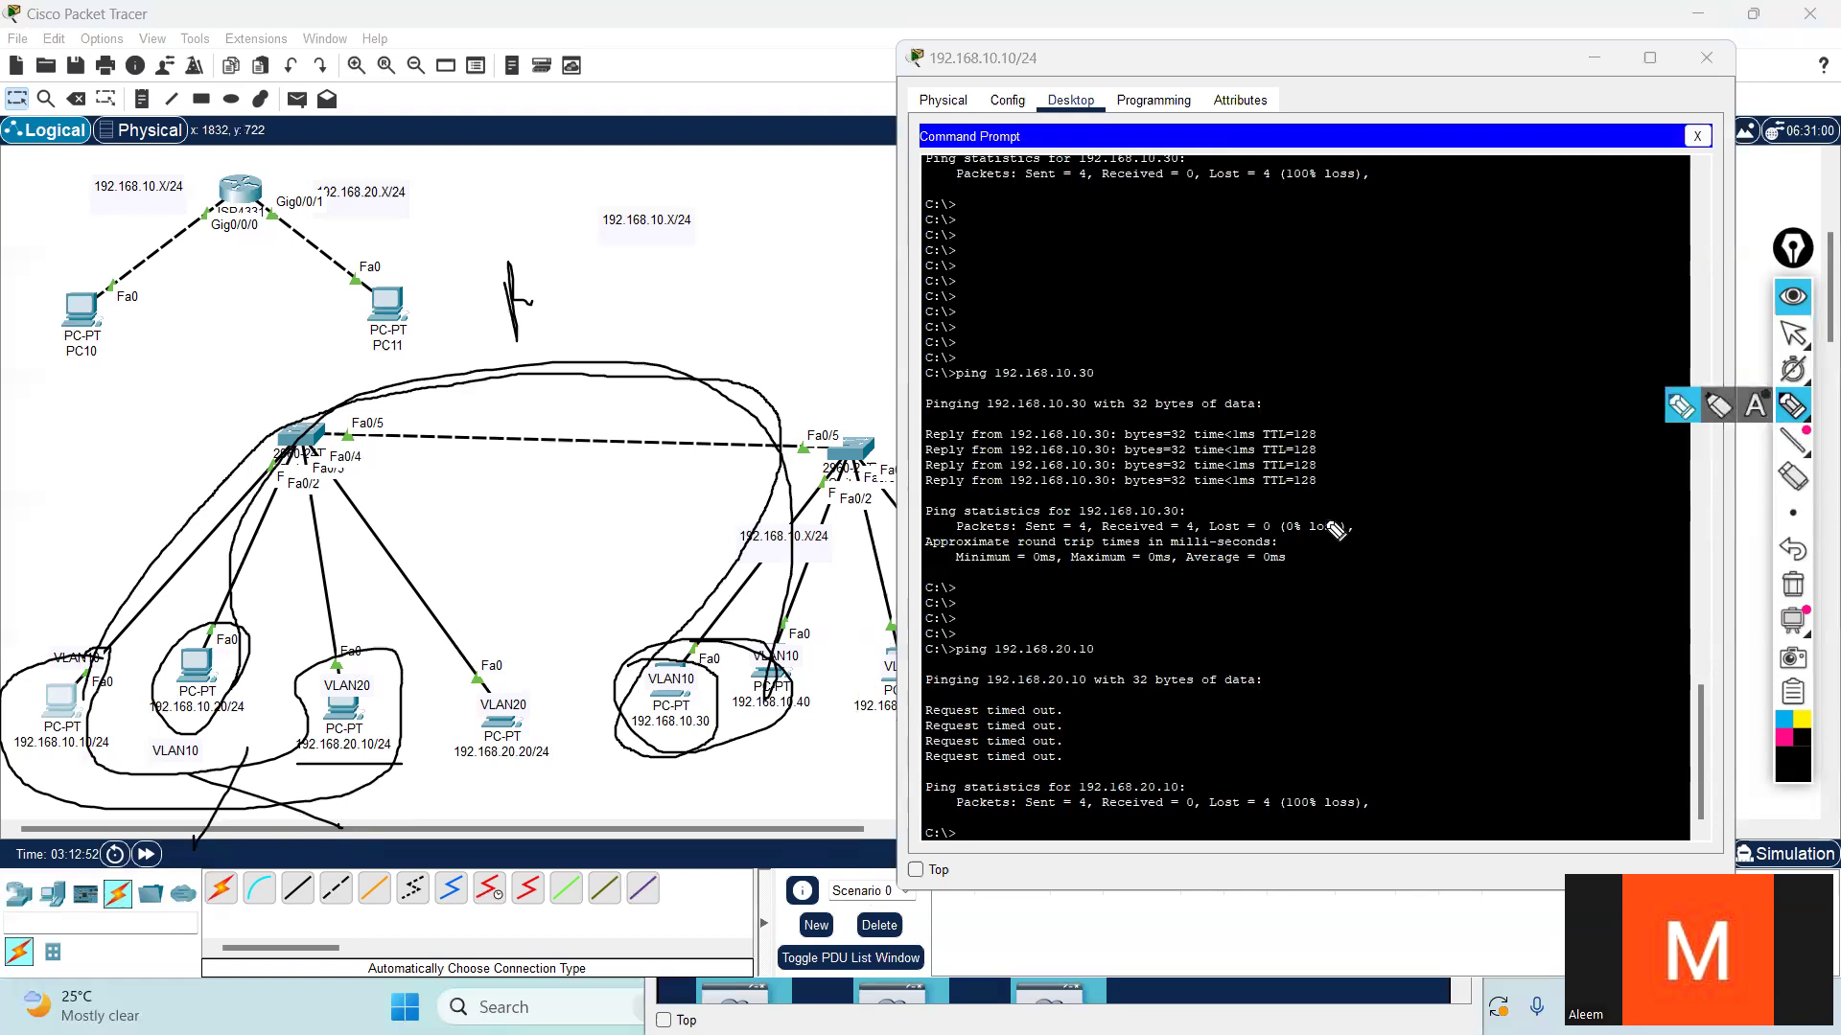
{"action": "left_click", "coordinate": [1800, 333]}
{"action": "mouse_move", "coordinate": [1812, 426]}
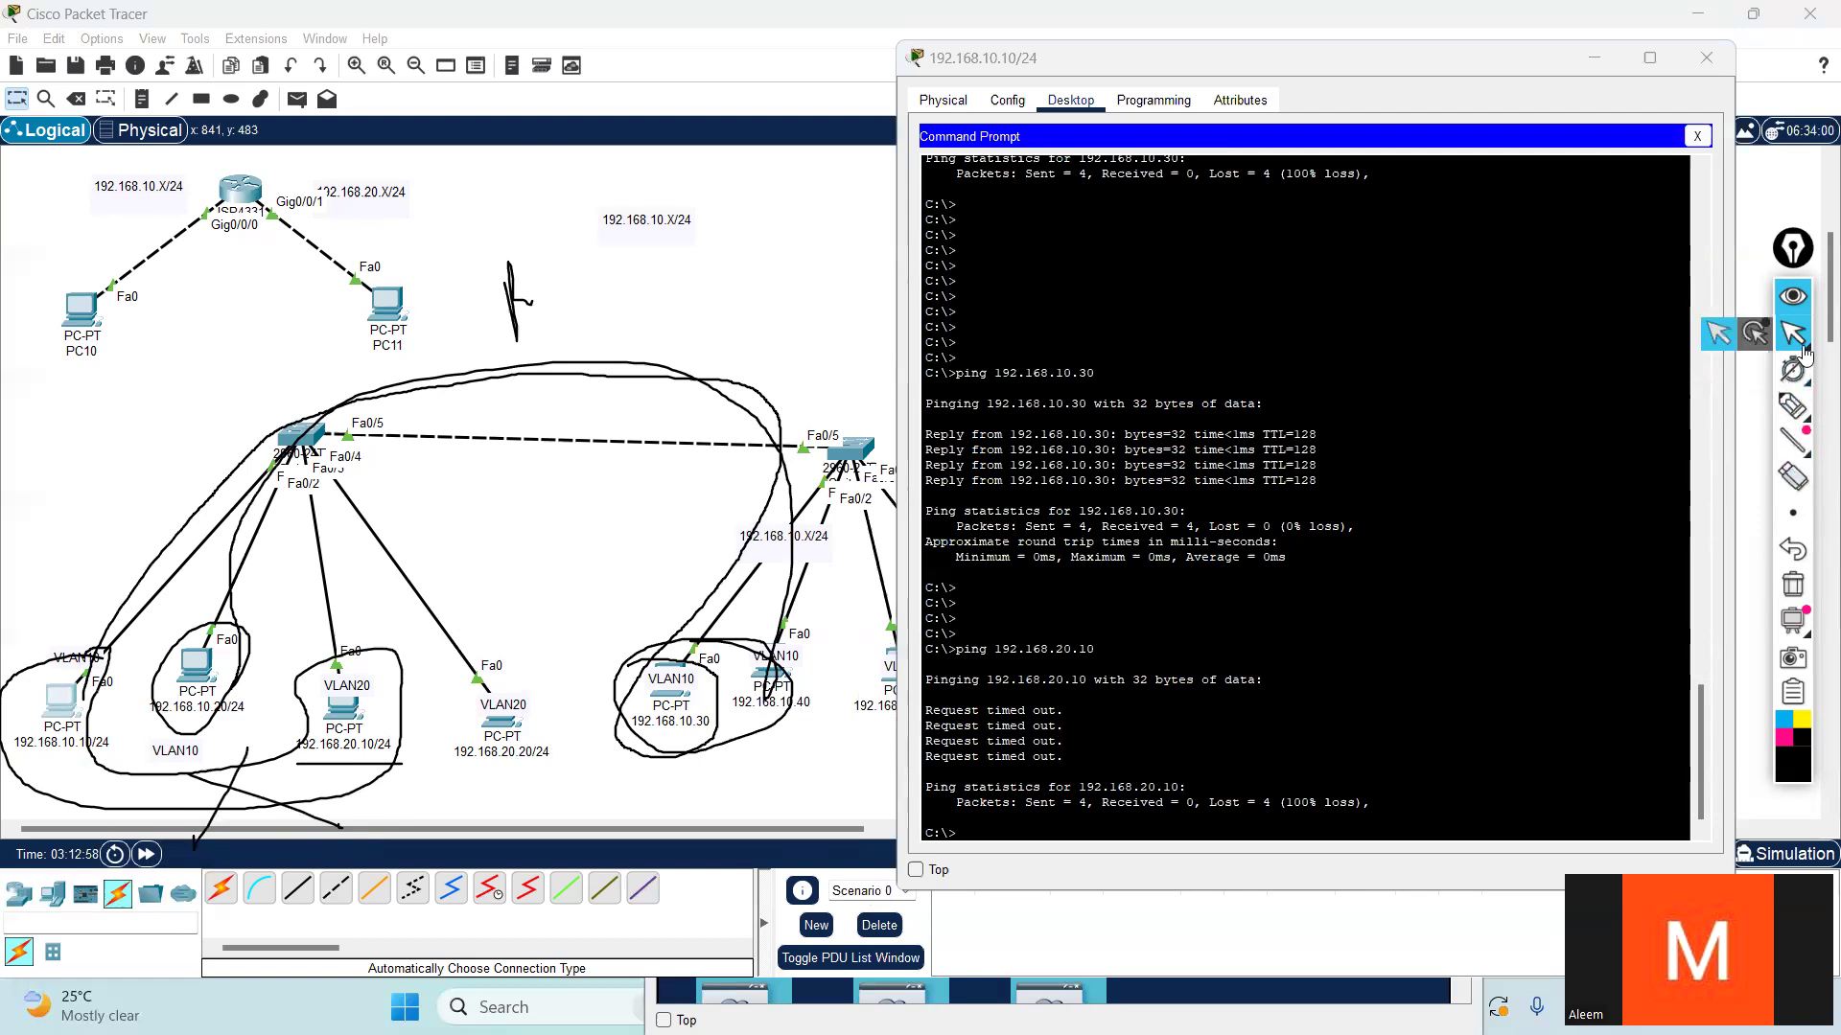
{"action": "left_click", "coordinate": [1793, 585]}
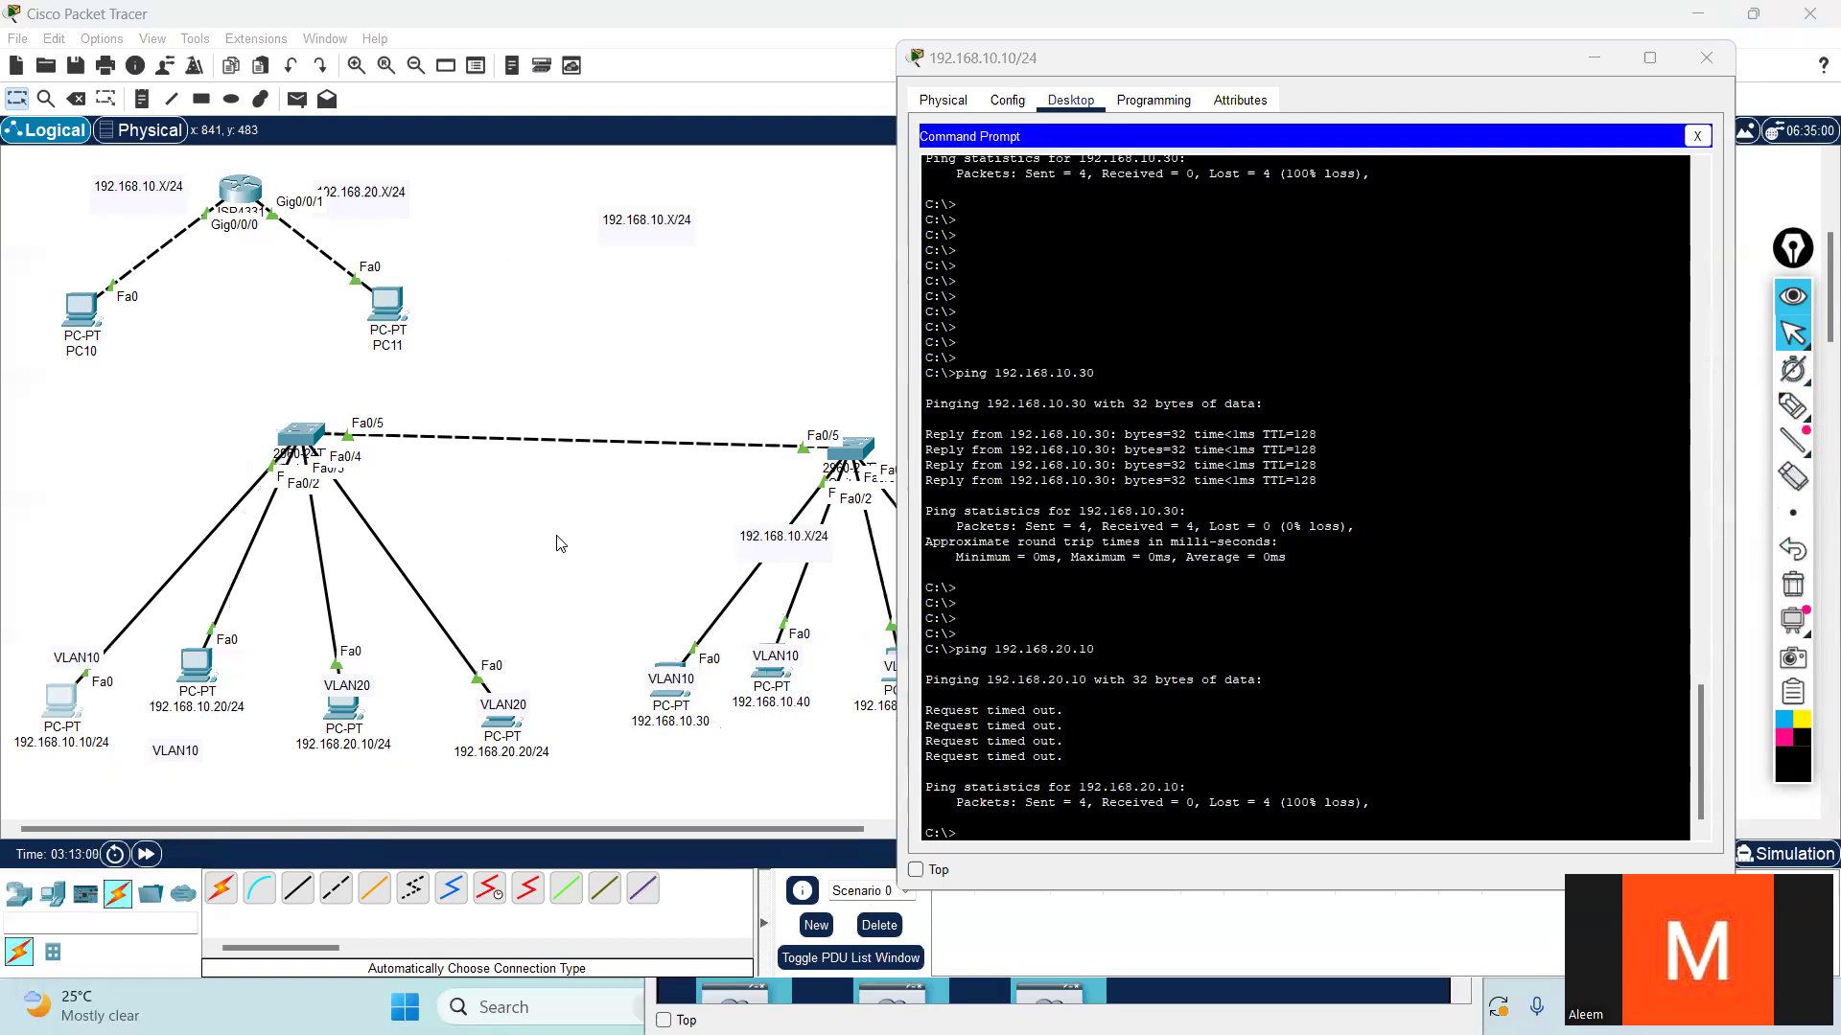
- Ping 192.168.20.30 from the 192.168.20.10/24 PC and compare the output with the earlier ping attempt
{"action": "left_click", "coordinate": [336, 711]}
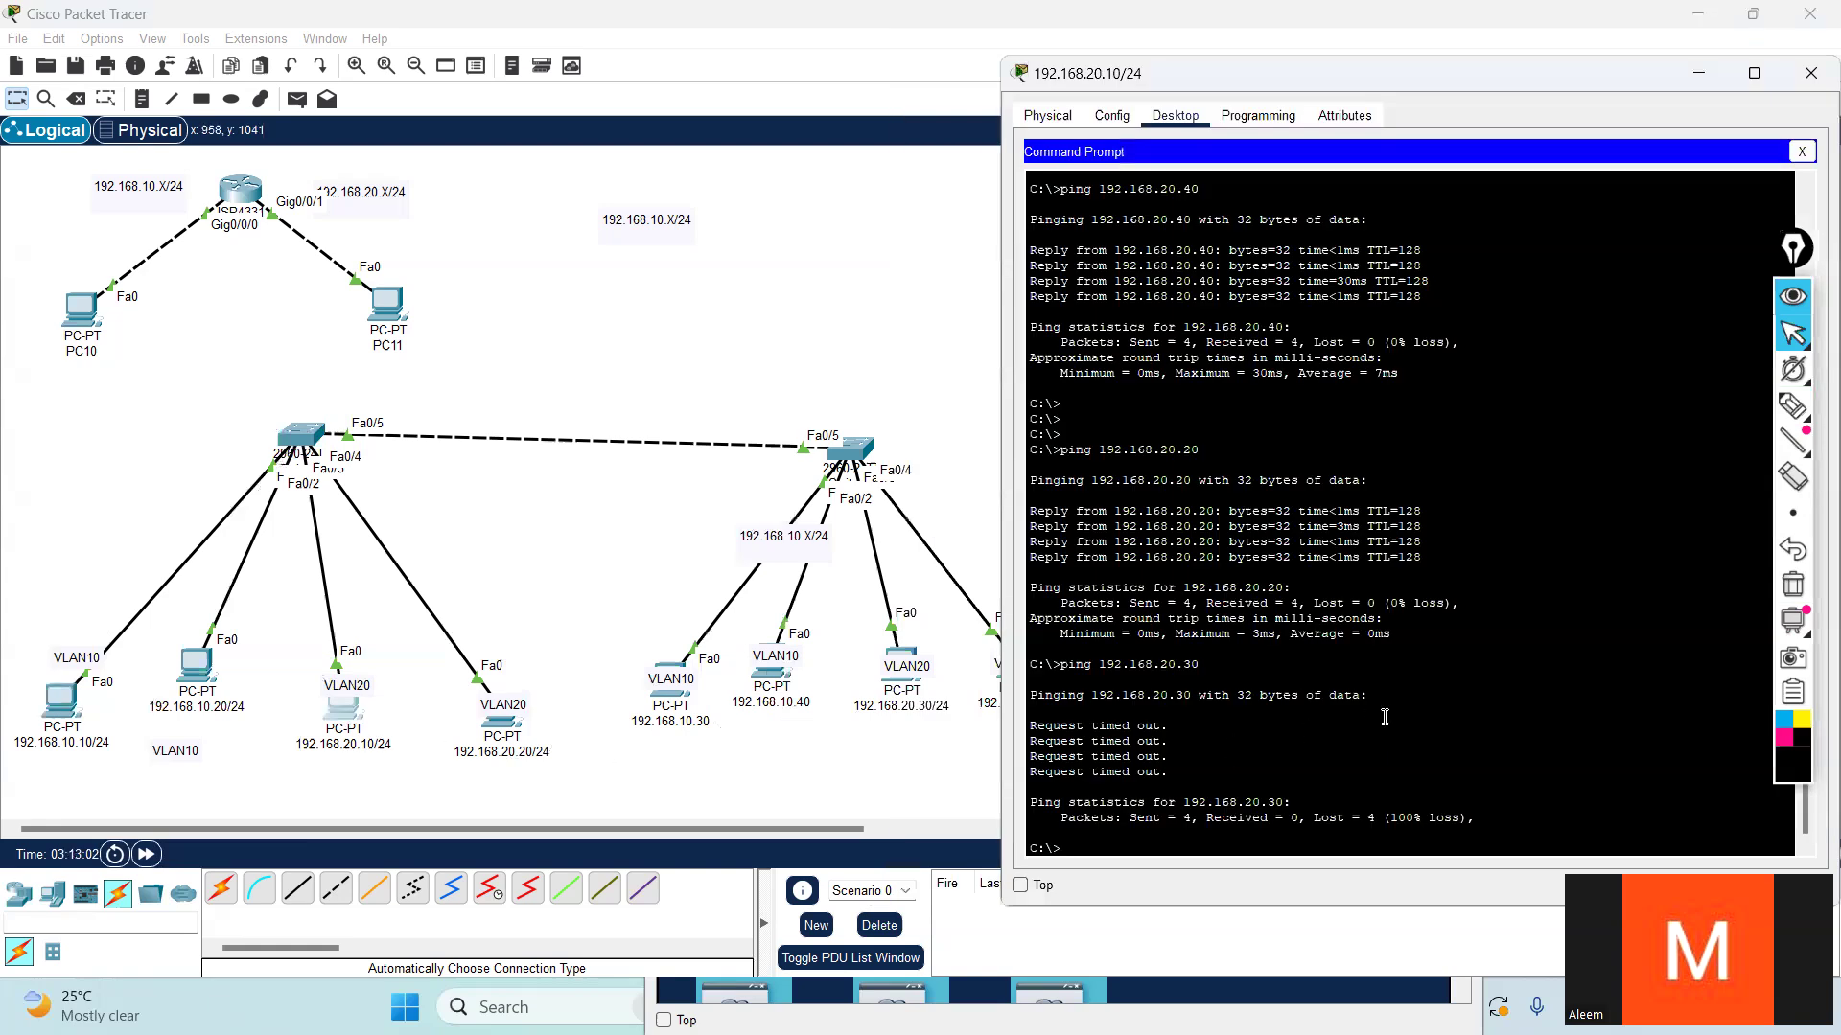
{"action": "key", "text": "Return"}
{"action": "key", "text": "Return"}
{"action": "key", "text": "Return"}
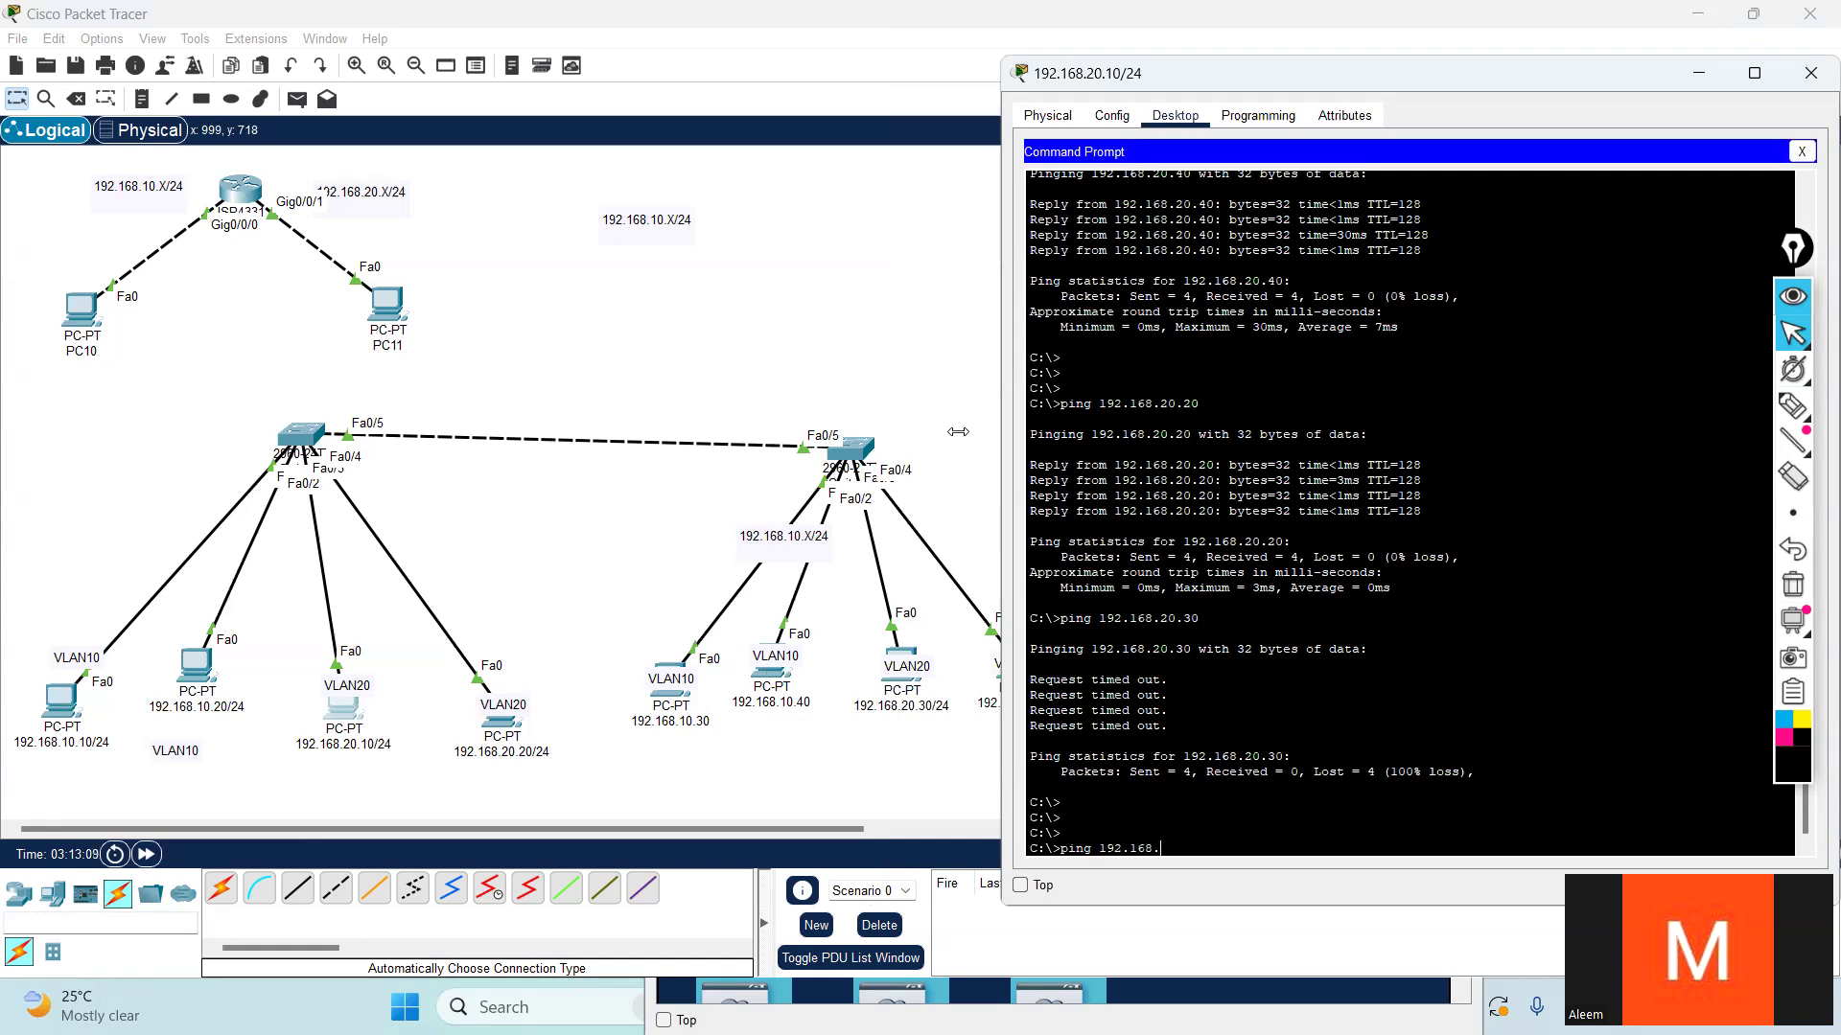
{"action": "type", "text": "20.30"}
{"action": "key", "text": "Return"}
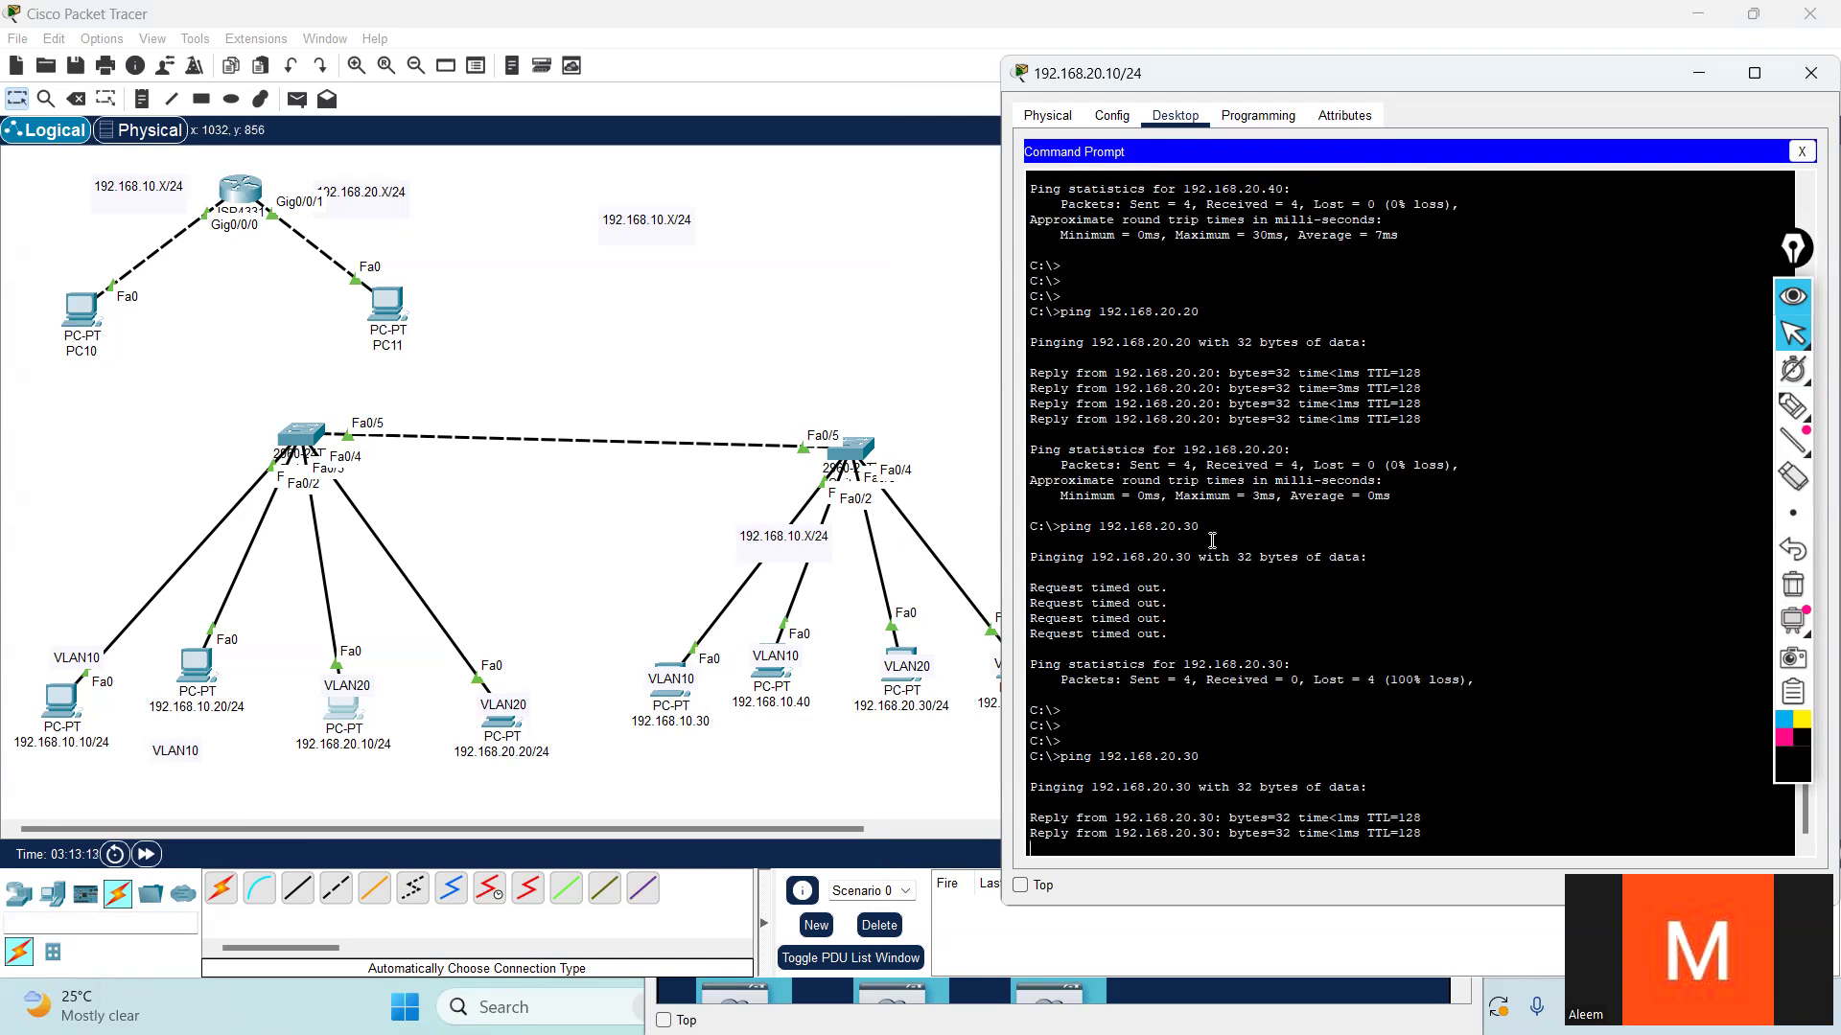
{"action": "left_click_drag", "start_coordinate": [1171, 623], "coordinate": [1091, 509]}
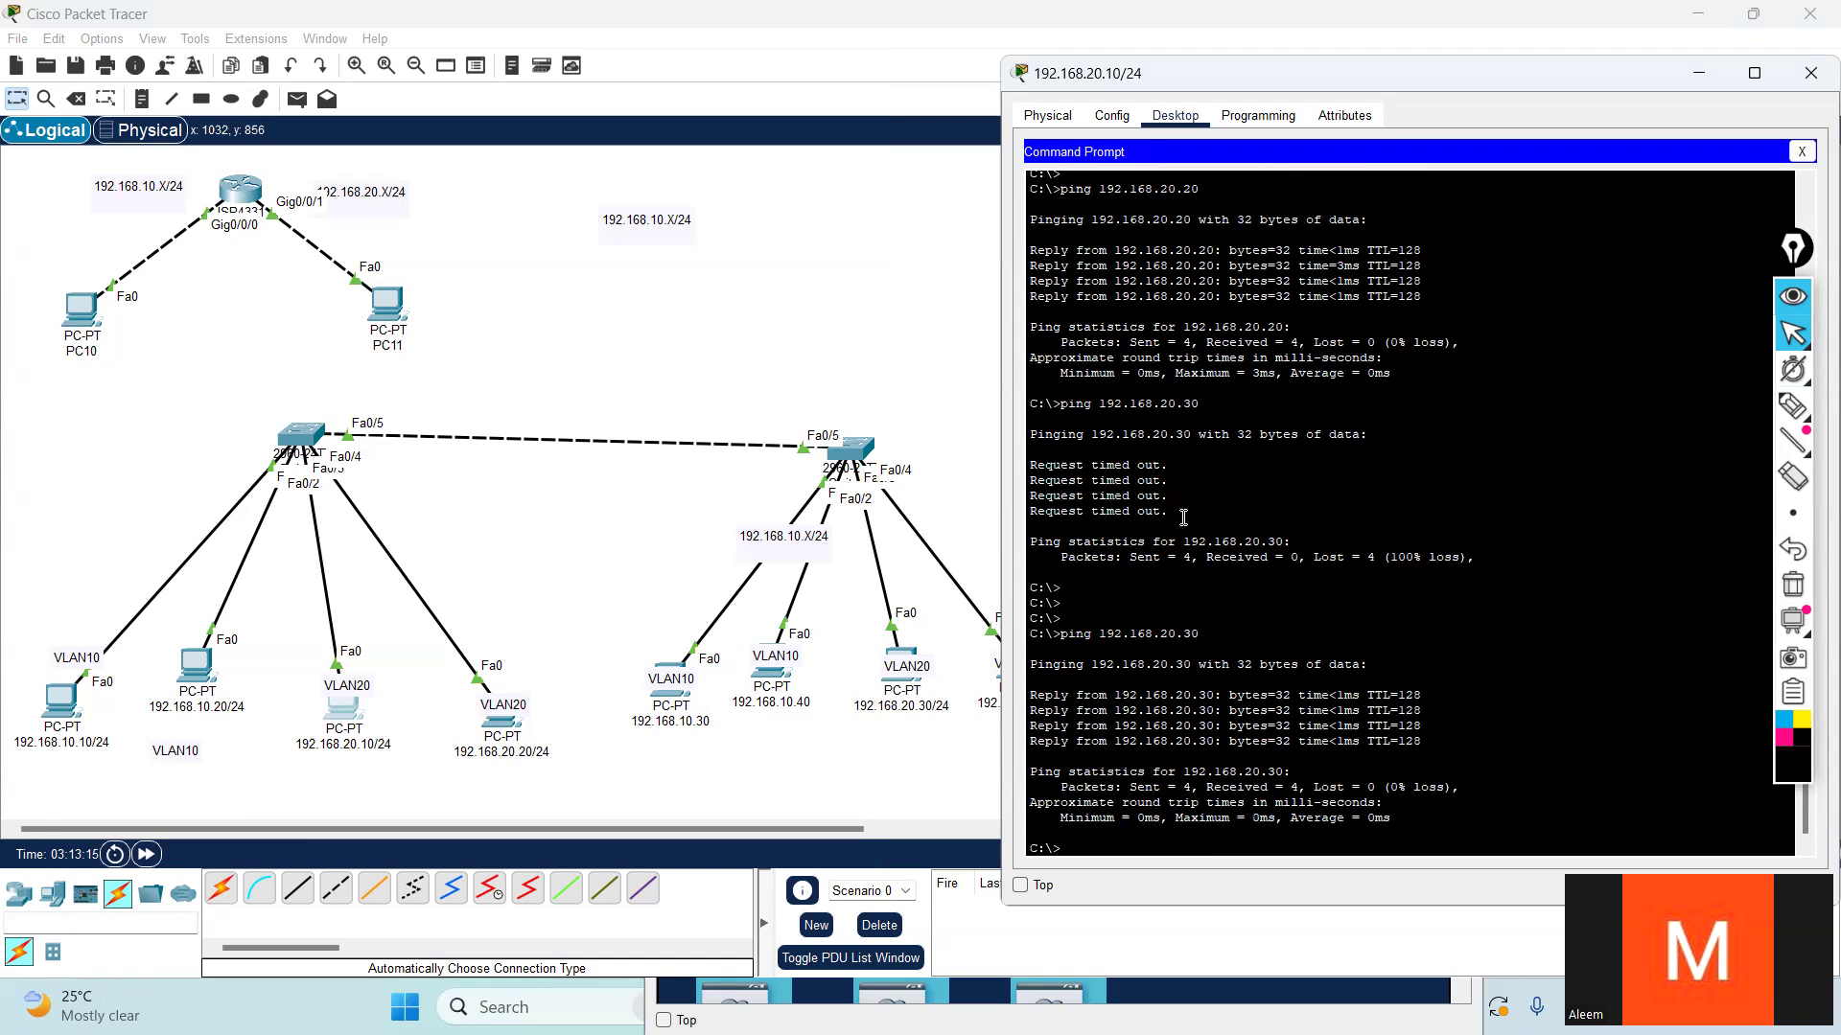
{"action": "left_click_drag", "start_coordinate": [1184, 512], "coordinate": [1003, 406]}
{"action": "left_click", "coordinate": [1300, 474]}
{"action": "left_click_drag", "start_coordinate": [1189, 510], "coordinate": [978, 408]}
- Open Switch5's command line and enter global configuration mode with conf t
{"action": "left_click", "coordinate": [294, 443]}
{"action": "left_click", "coordinate": [294, 444]}
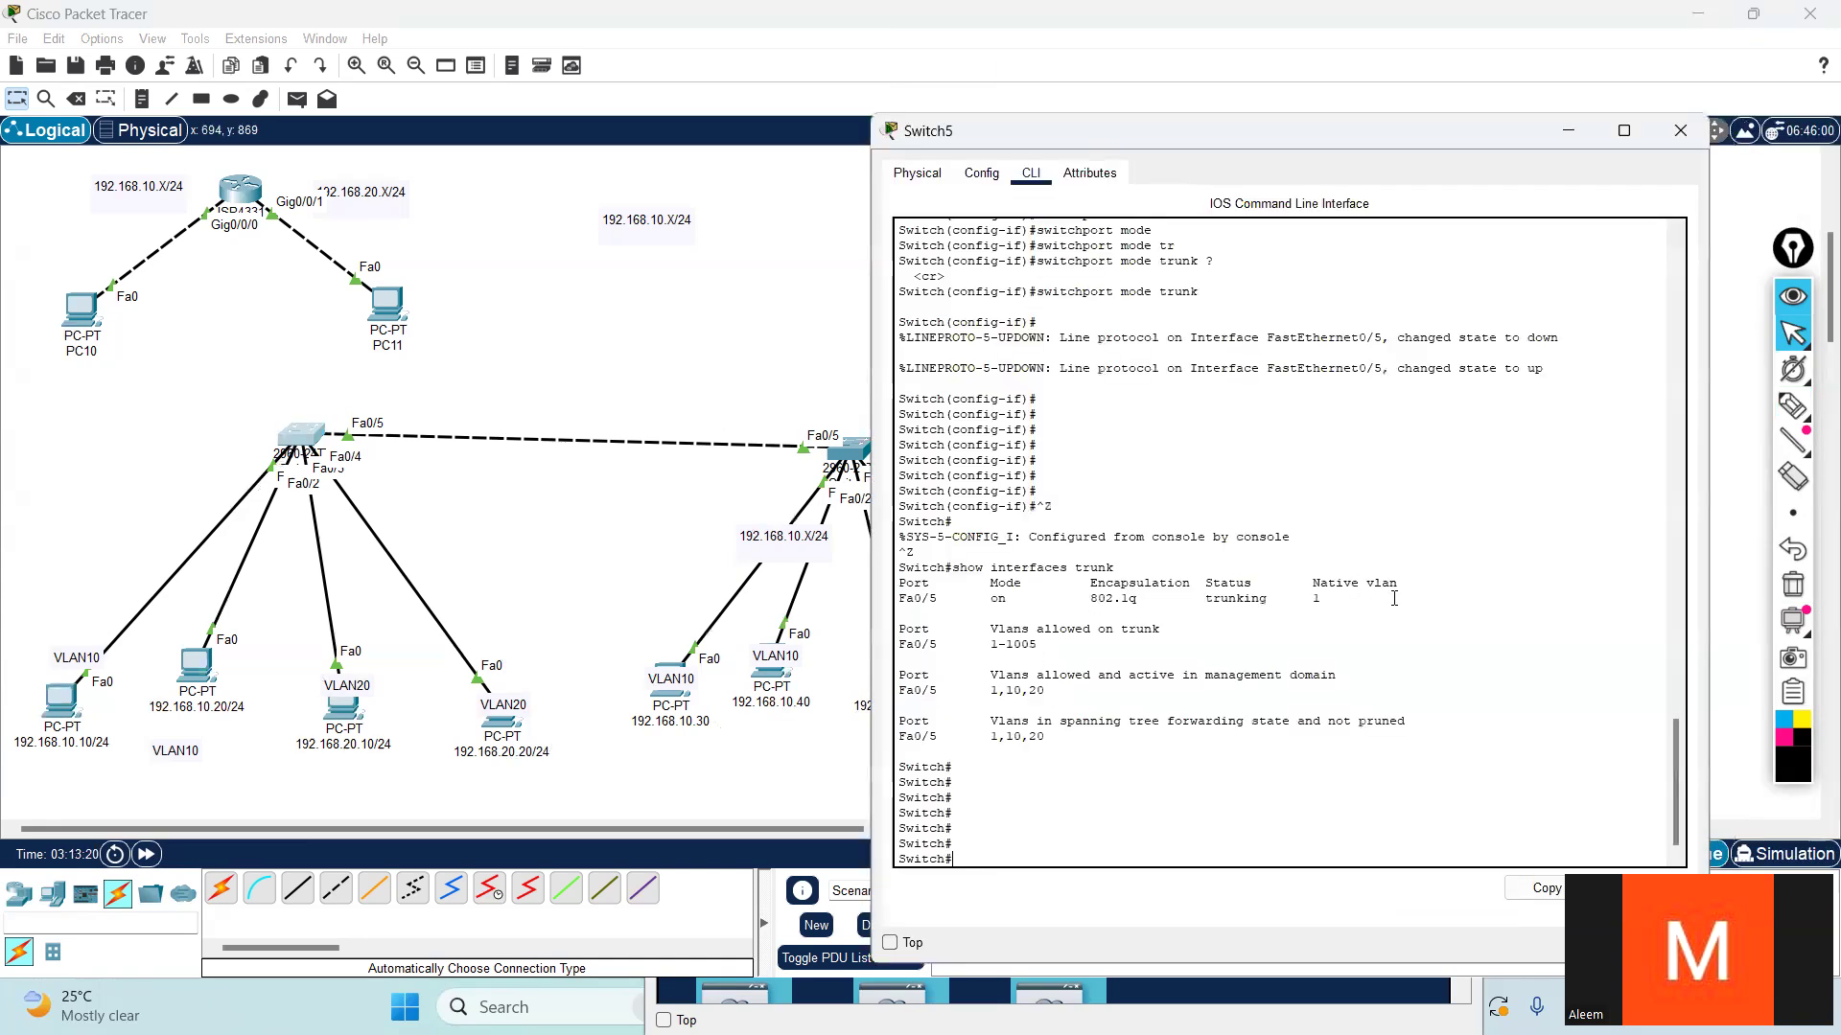
{"action": "key", "text": "Return"}
{"action": "key", "text": "Return"}
{"action": "type", "text": "con"}
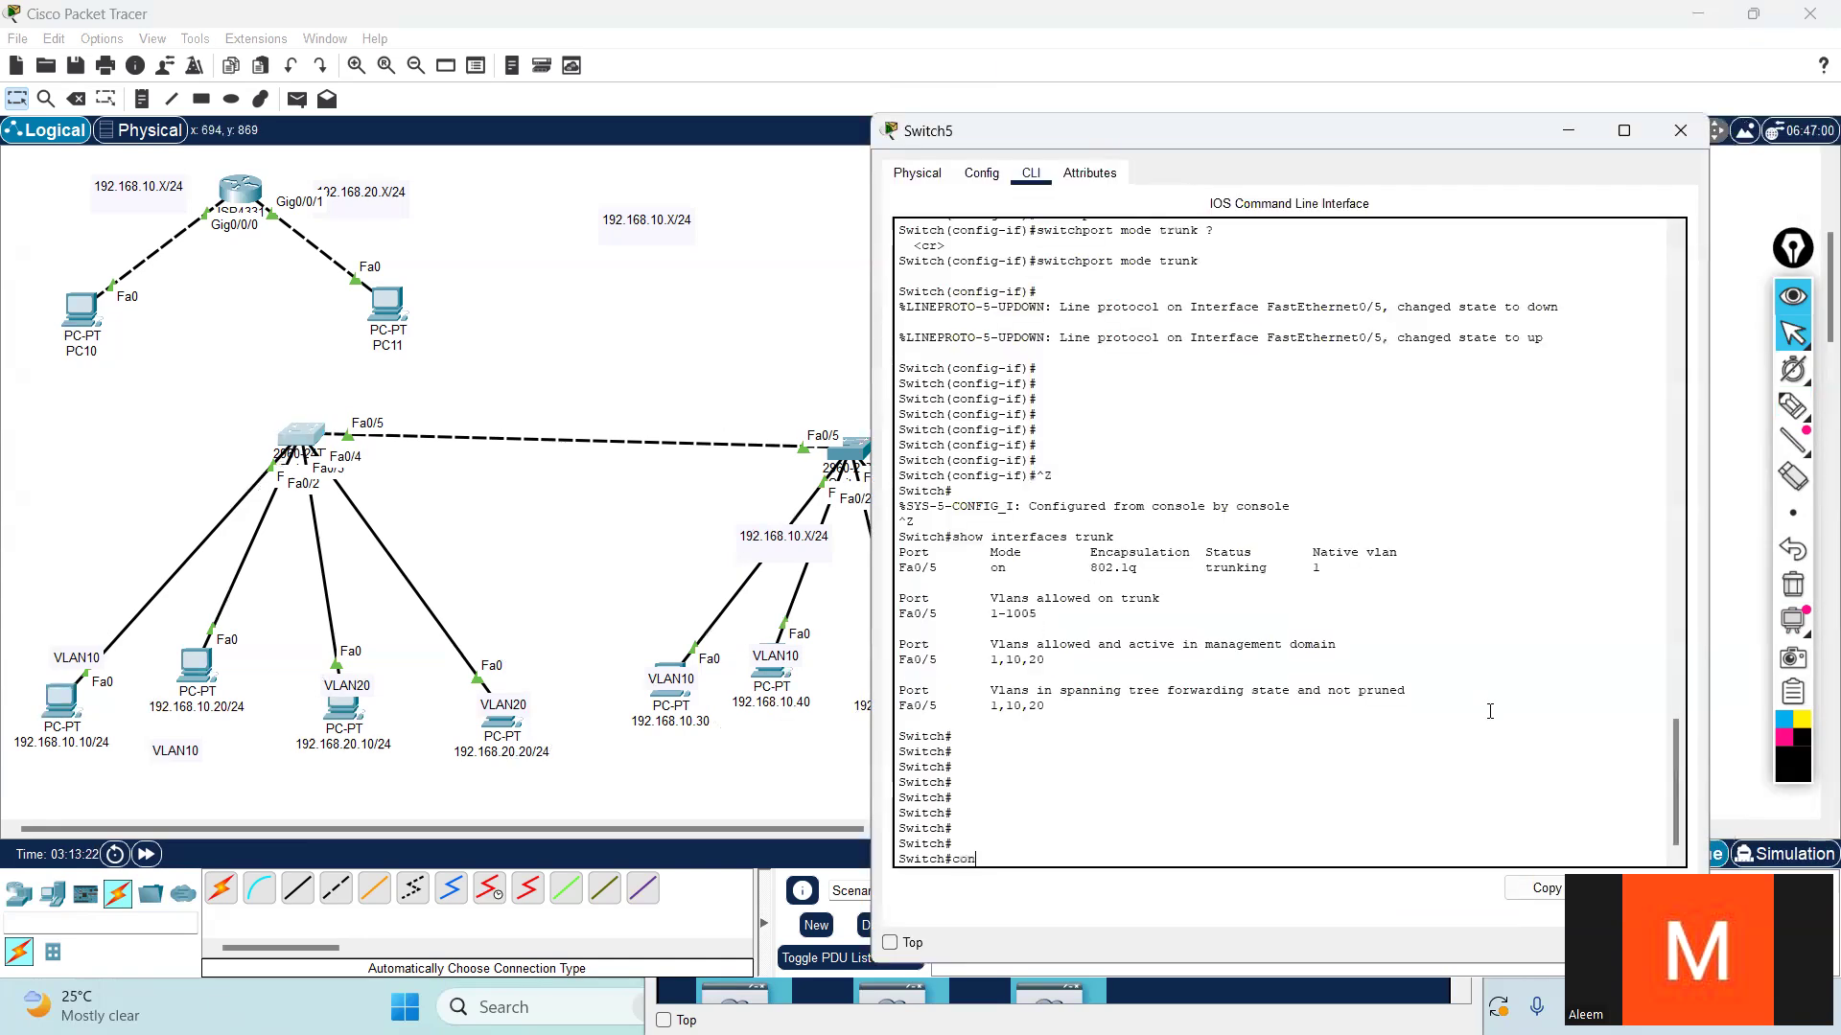
{"action": "type", "text": "f t"}
{"action": "key", "text": "Return"}
{"action": "key", "text": "Return"}
{"action": "key", "text": "Return"}
- Enter interface configuration for fastEthernet 0/5 on Switch5
{"action": "type", "text": "in"}
{"action": "key", "text": "Tab"}
{"action": "type", "text": "f"}
{"action": "key", "text": "Tab"}
{"action": "type", "text": "0"}
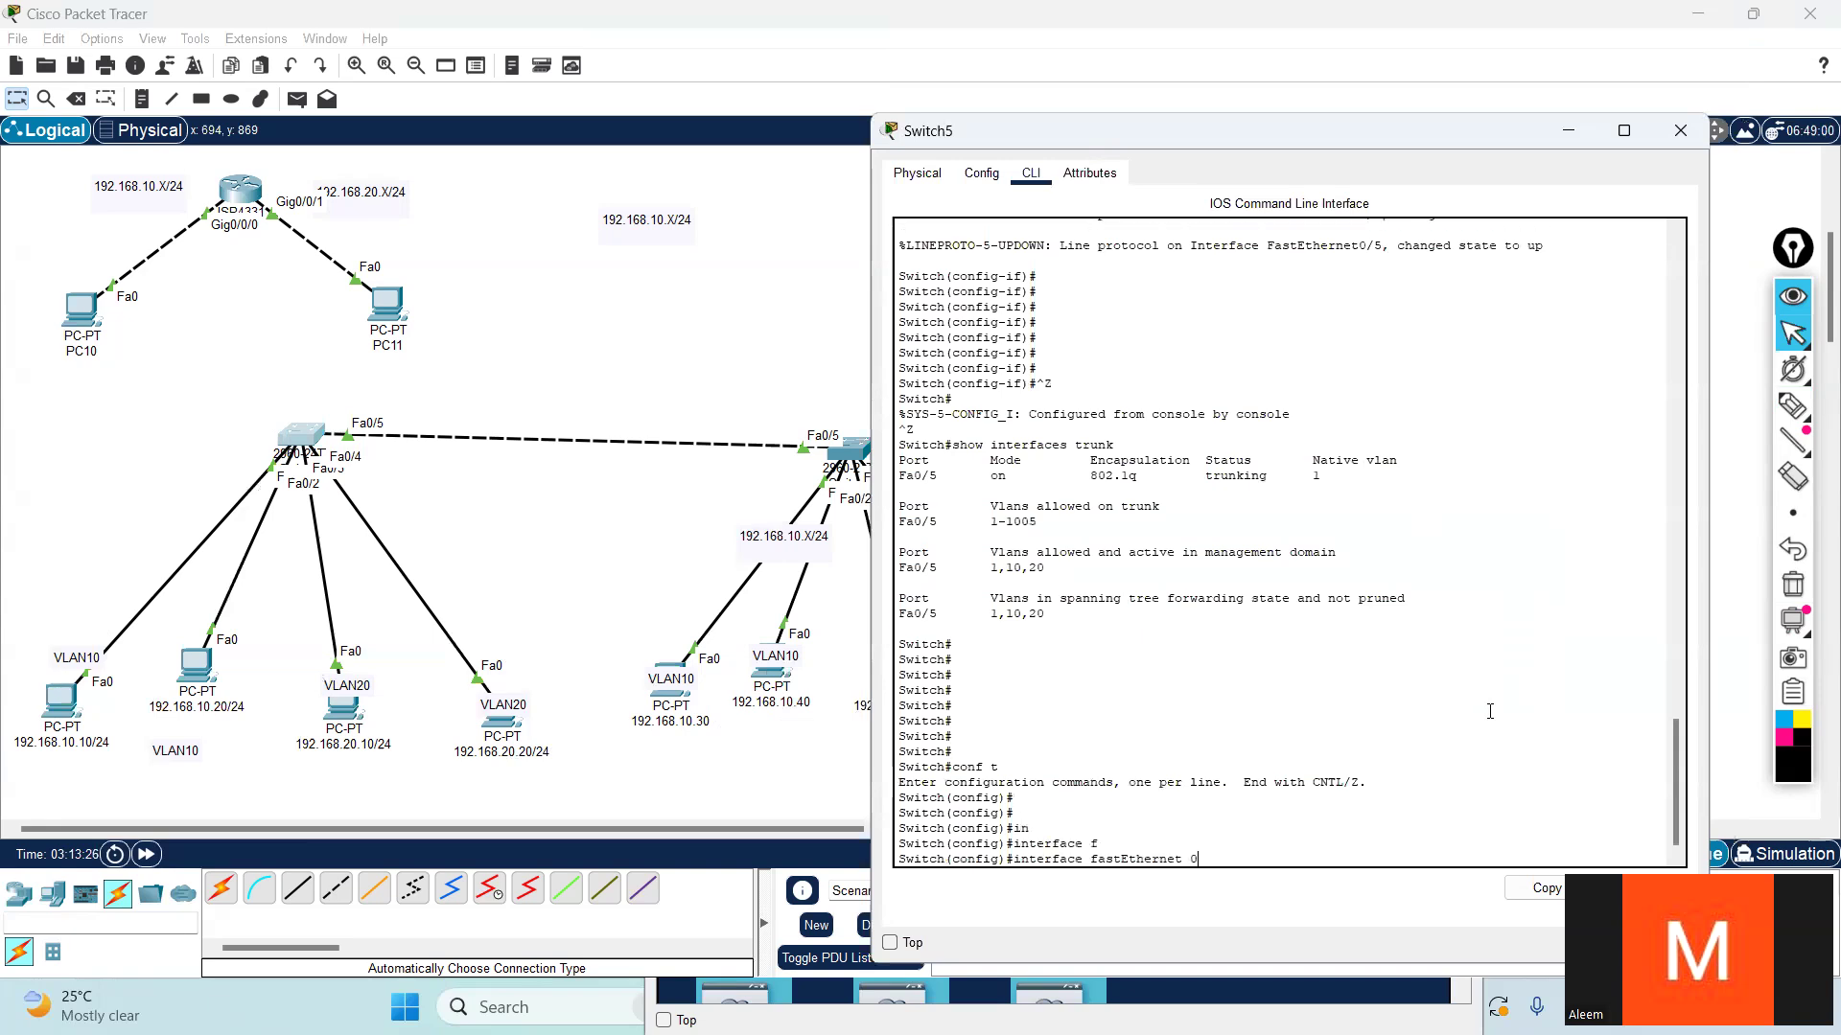
{"action": "type", "text": "/5"}
{"action": "key", "text": "Return"}
{"action": "key", "text": "Return"}
{"action": "key", "text": "Return"}
{"action": "key", "text": "Return"}
- List the available switchport mode options for fastEthernet 0/5 on Switch5
{"action": "type", "text": "sw"}
{"action": "key", "text": "Tab"}
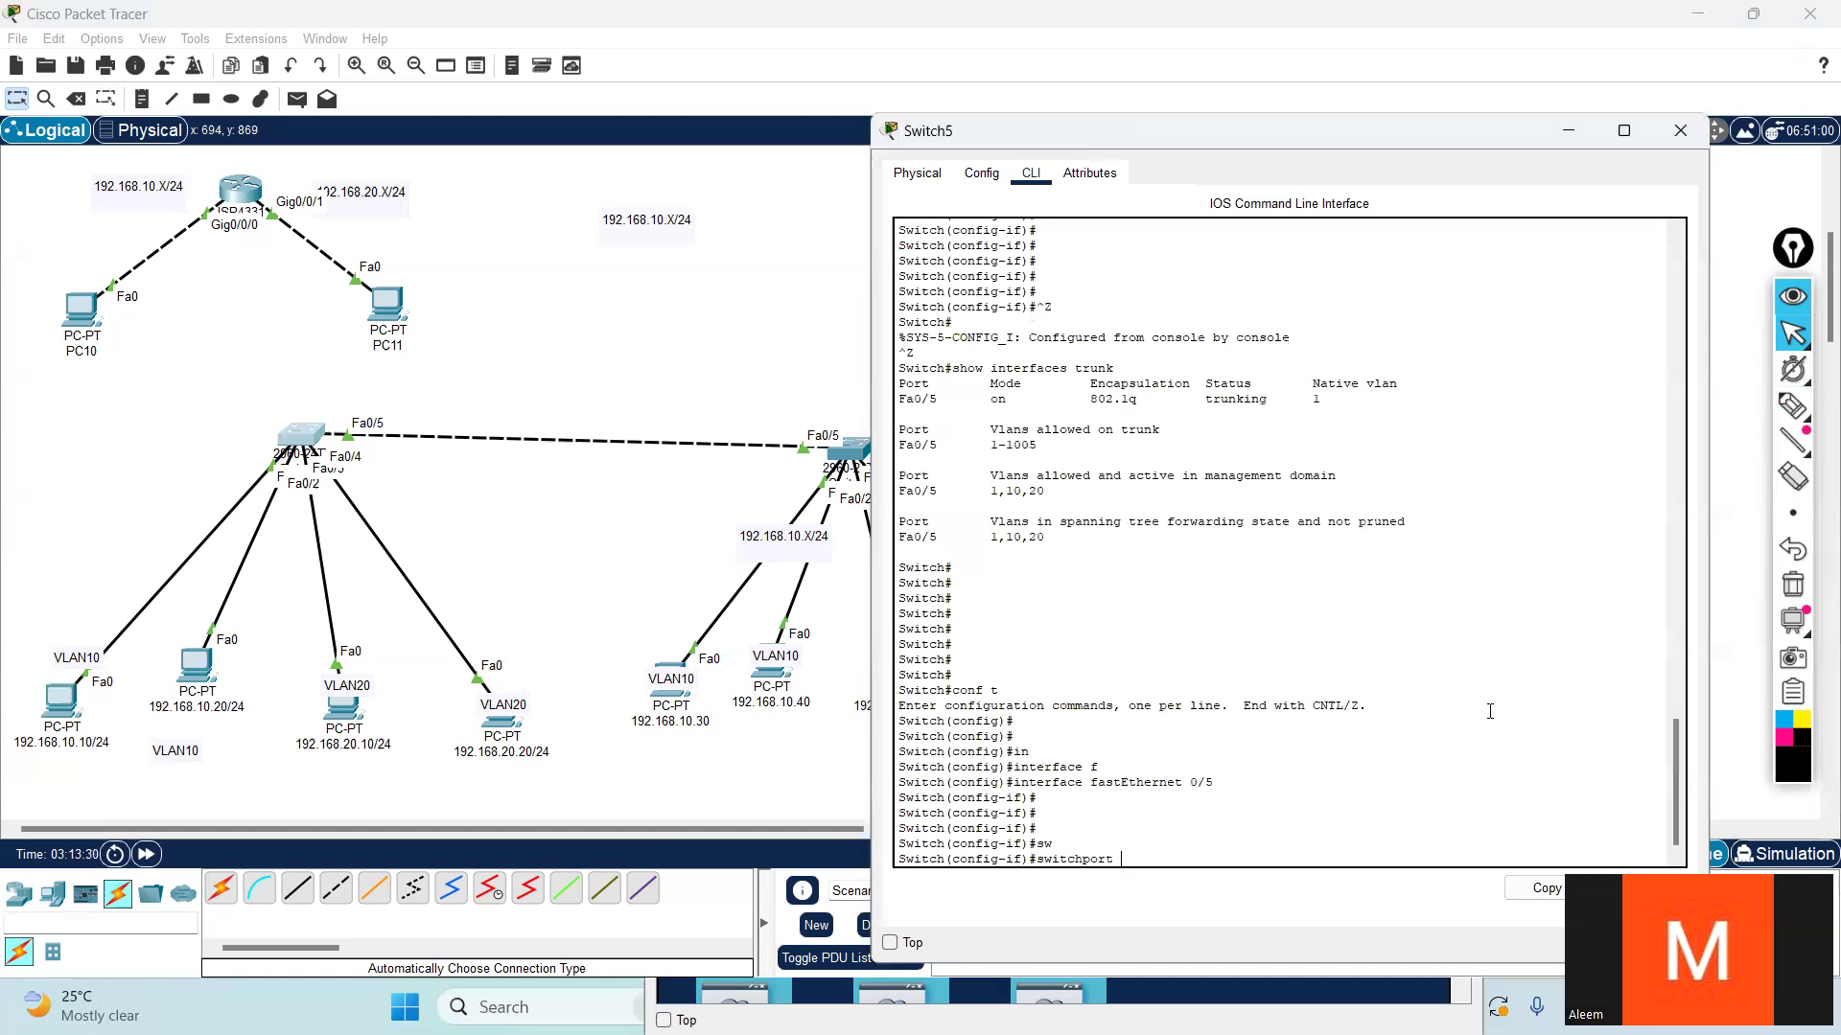
{"action": "type", "text": "m"}
{"action": "key", "text": "Tab"}
{"action": "type", "text": "t"}
{"action": "key", "text": "Tab"}
{"action": "key", "text": "BackSpace"}
{"action": "key", "text": "BackSpace"}
{"action": "key", "text": "BackSpace"}
{"action": "type", "text": "al"}
{"action": "key", "text": "Tab"}
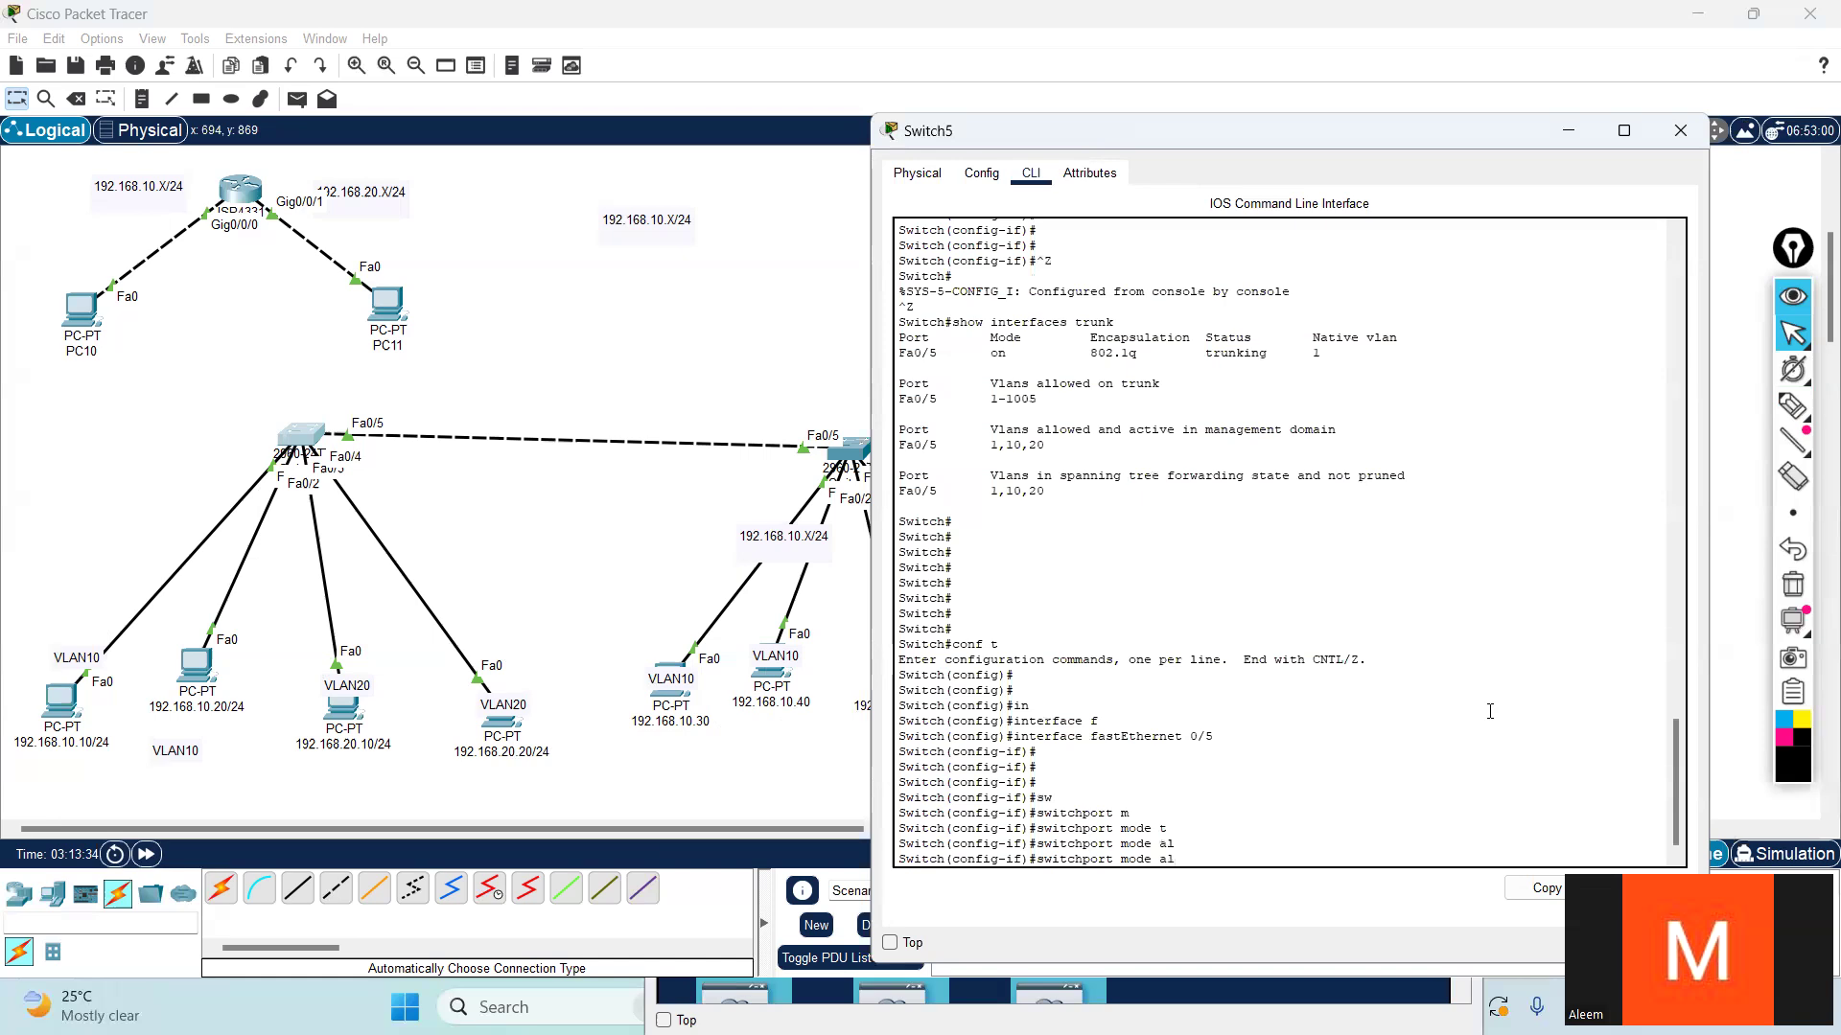
{"action": "type", "text": "?"}
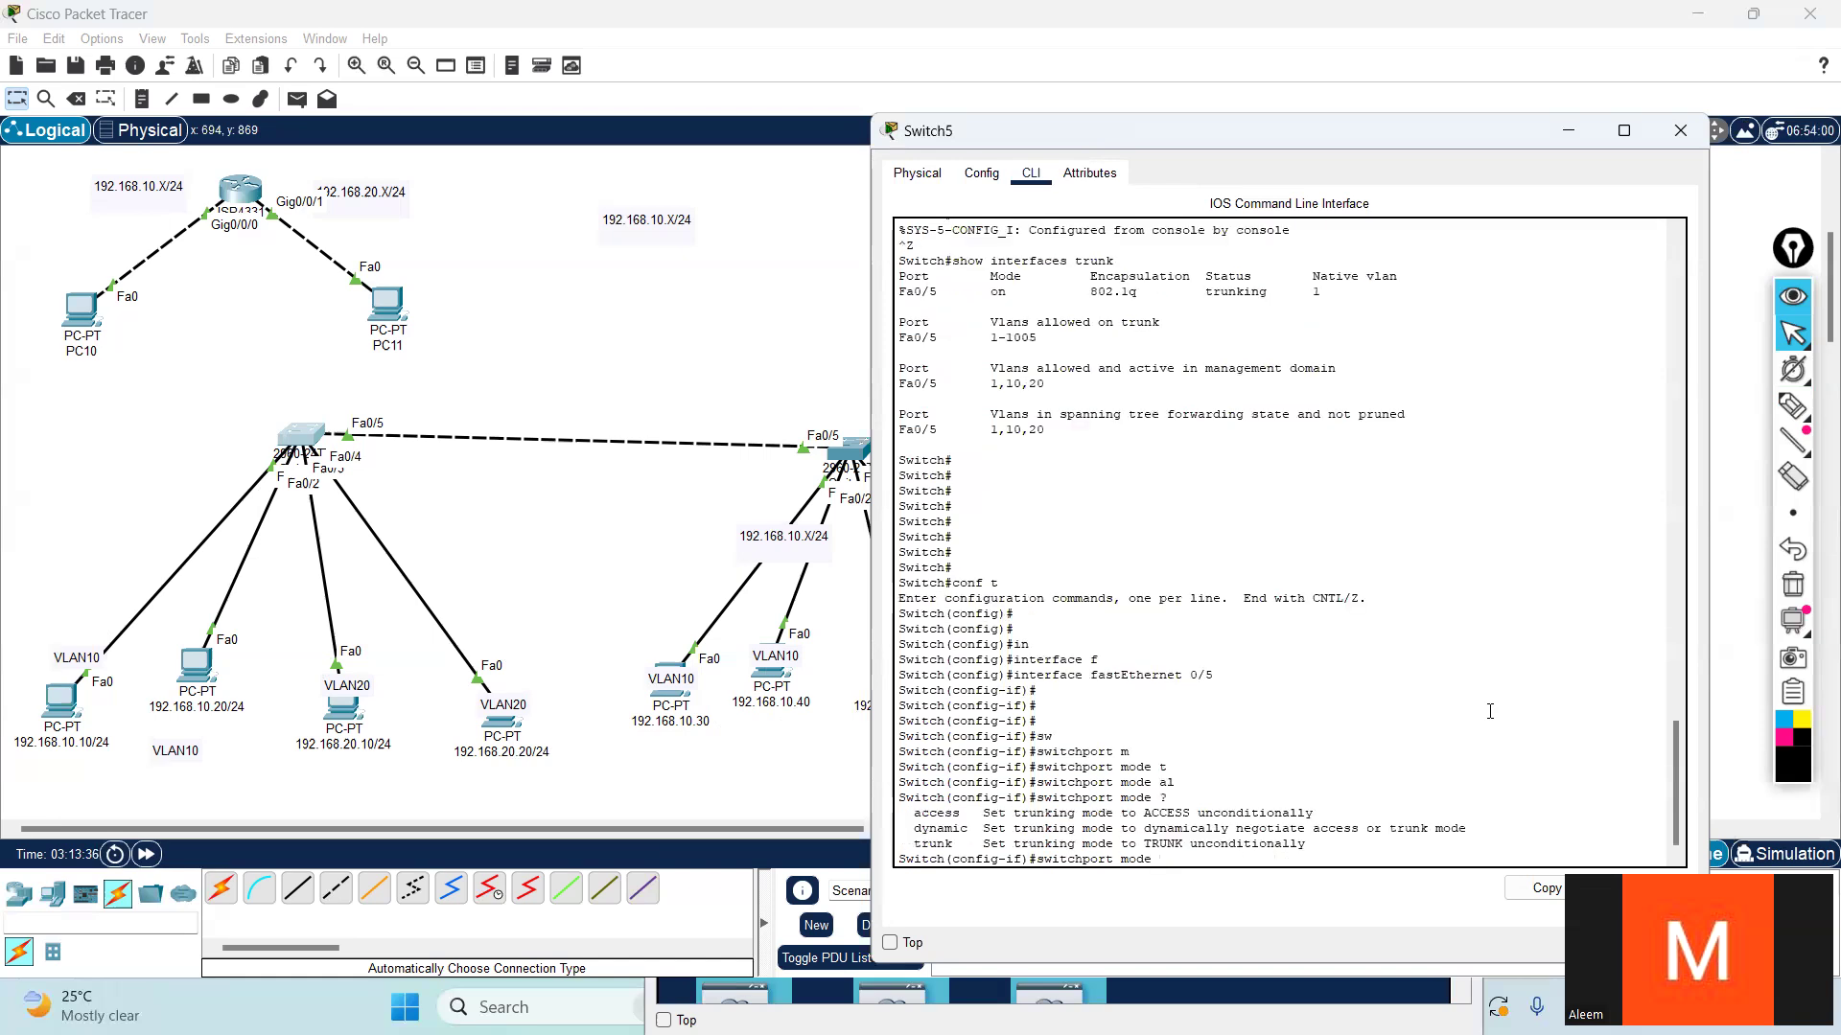
{"action": "type", "text": "t"}
- Check the help for switchport mode trunk, and list all the switchport subcommands
{"action": "key", "text": "Tab"}
{"action": "type", "text": "?"}
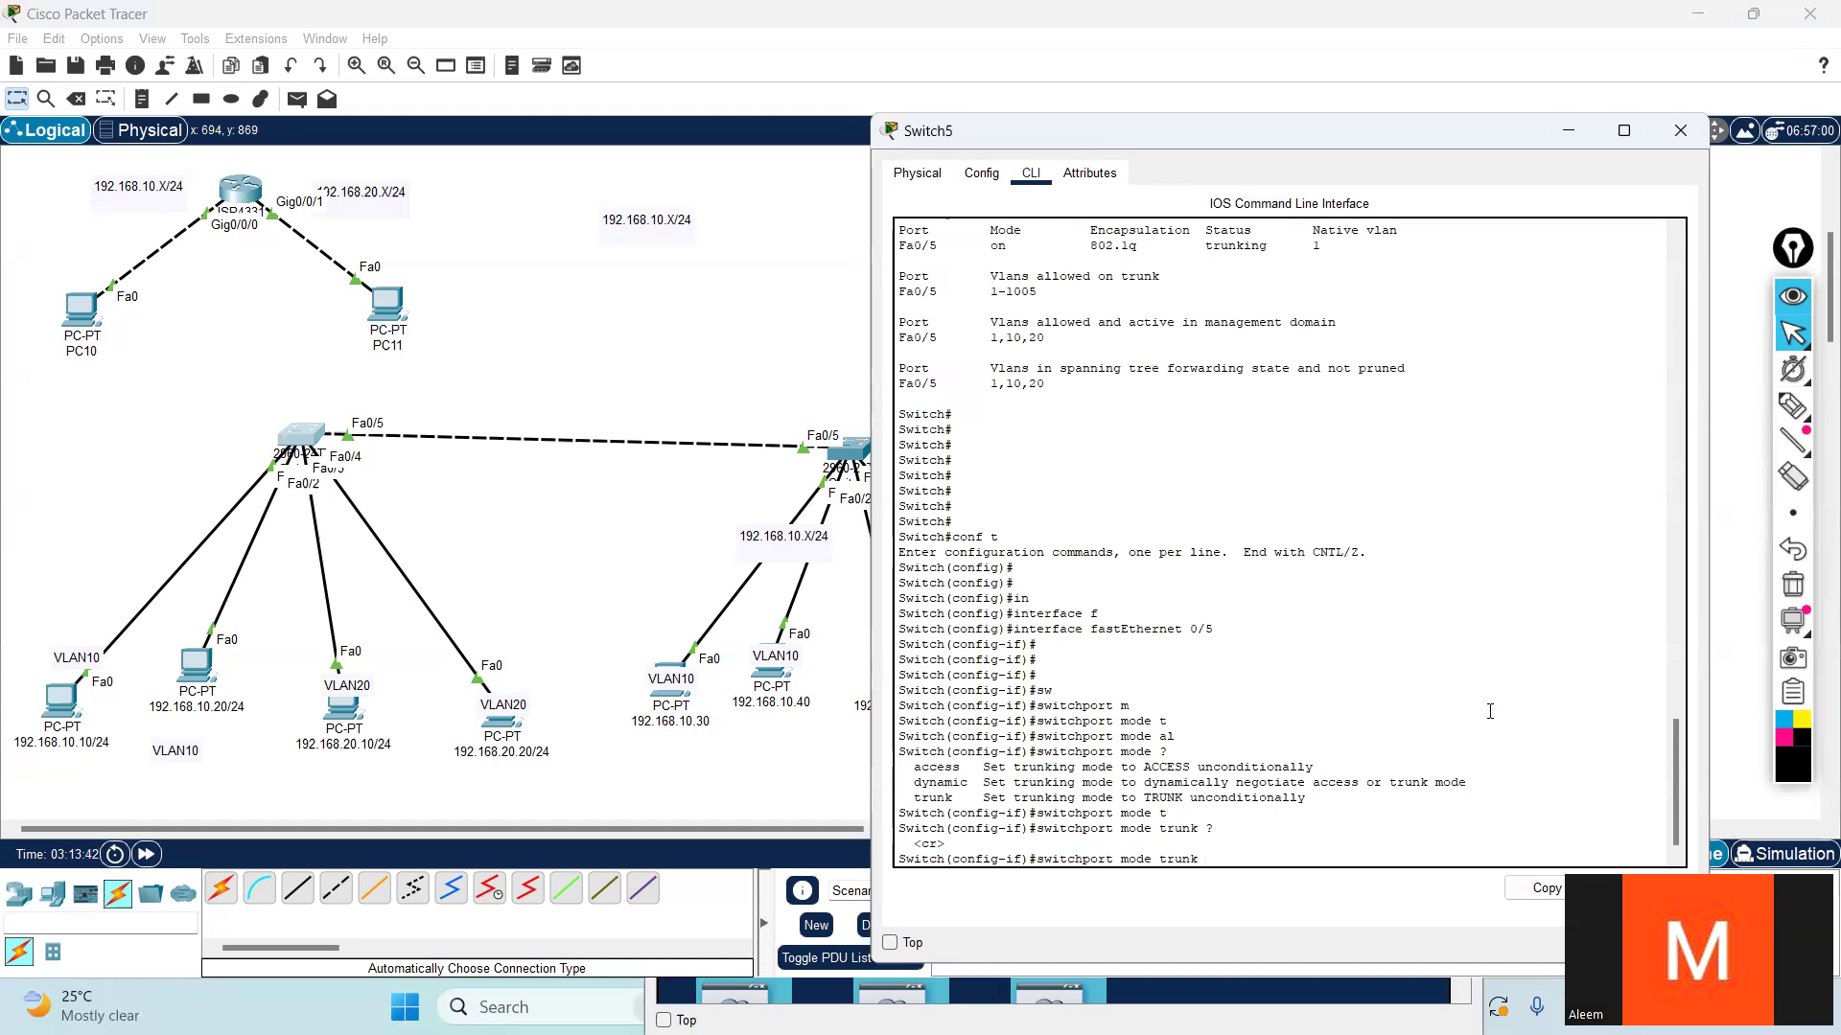
{"action": "key", "text": "BackSpace"}
{"action": "key", "text": "BackSpace"}
{"action": "key", "text": "BackSpace"}
{"action": "key", "text": "BackSpace"}
{"action": "key", "text": "BackSpace"}
{"action": "key", "text": "BackSpace"}
{"action": "key", "text": "BackSpace"}
{"action": "type", "text": "?"}
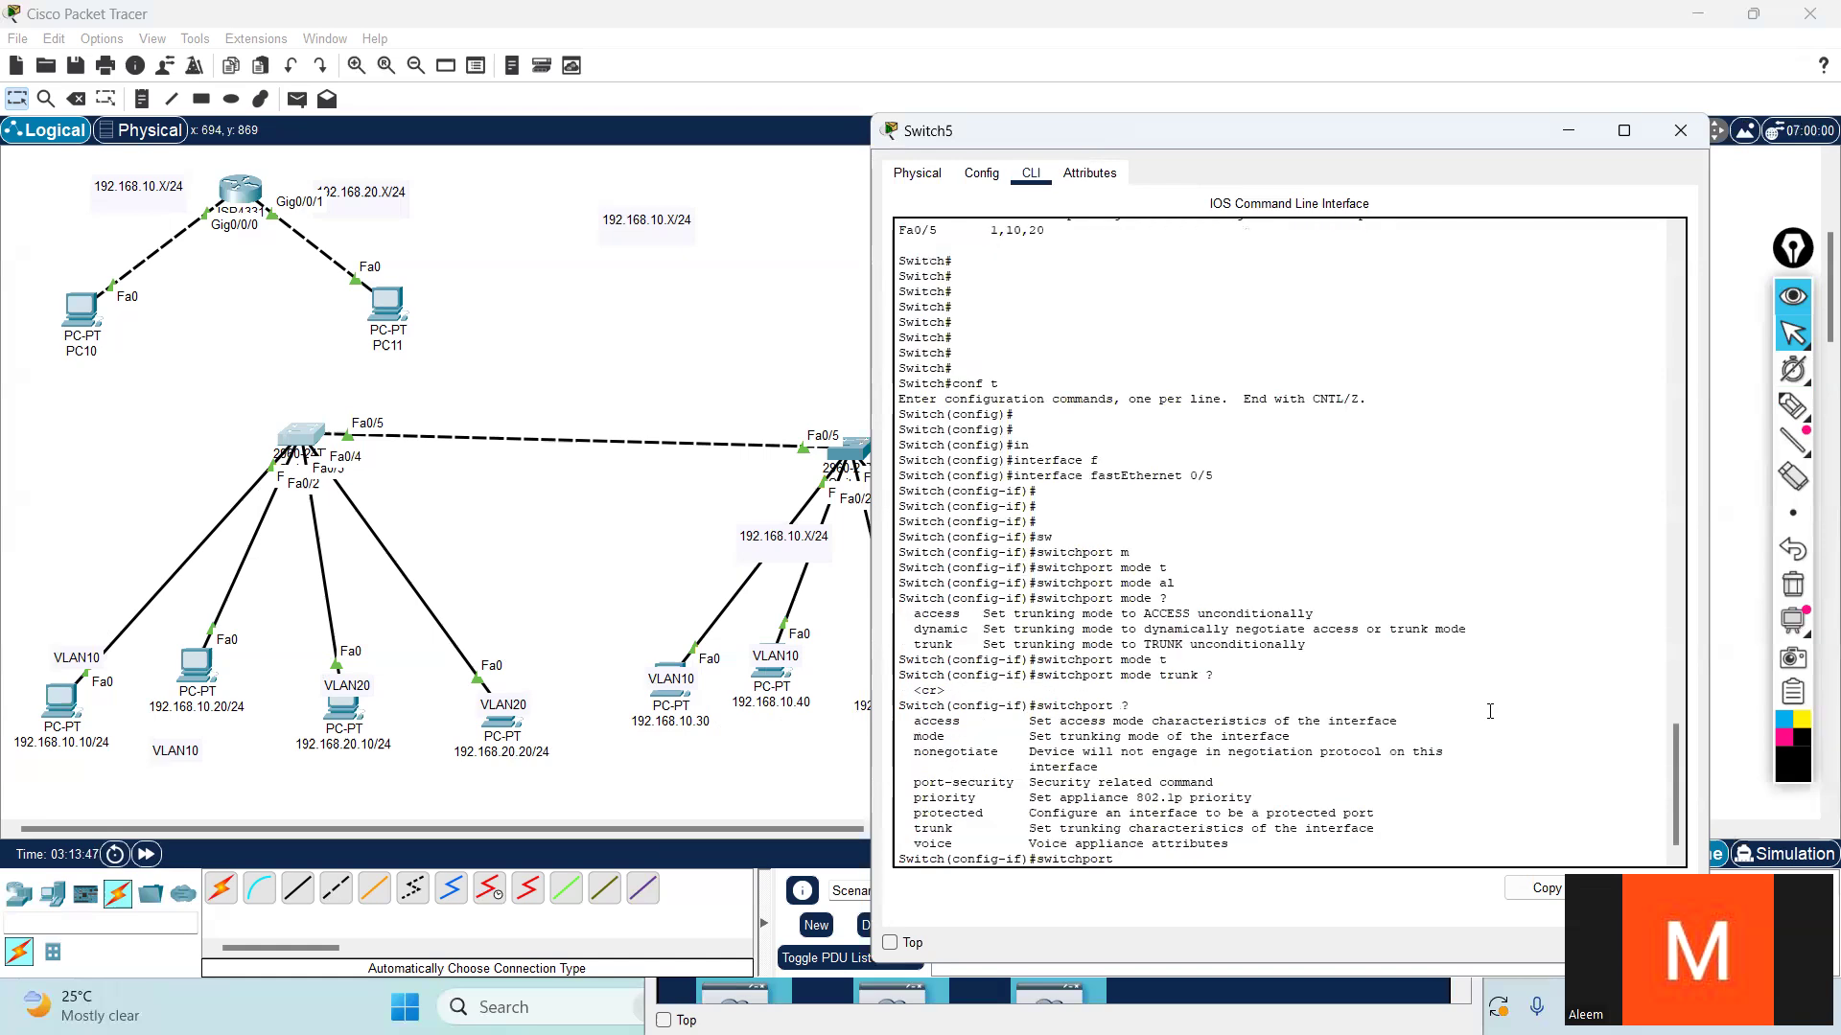
{"action": "type", "text": "t"}
- Display the help for switchport trunk and for switchport trunk allowed
{"action": "key", "text": "Tab"}
{"action": "type", "text": "?al"}
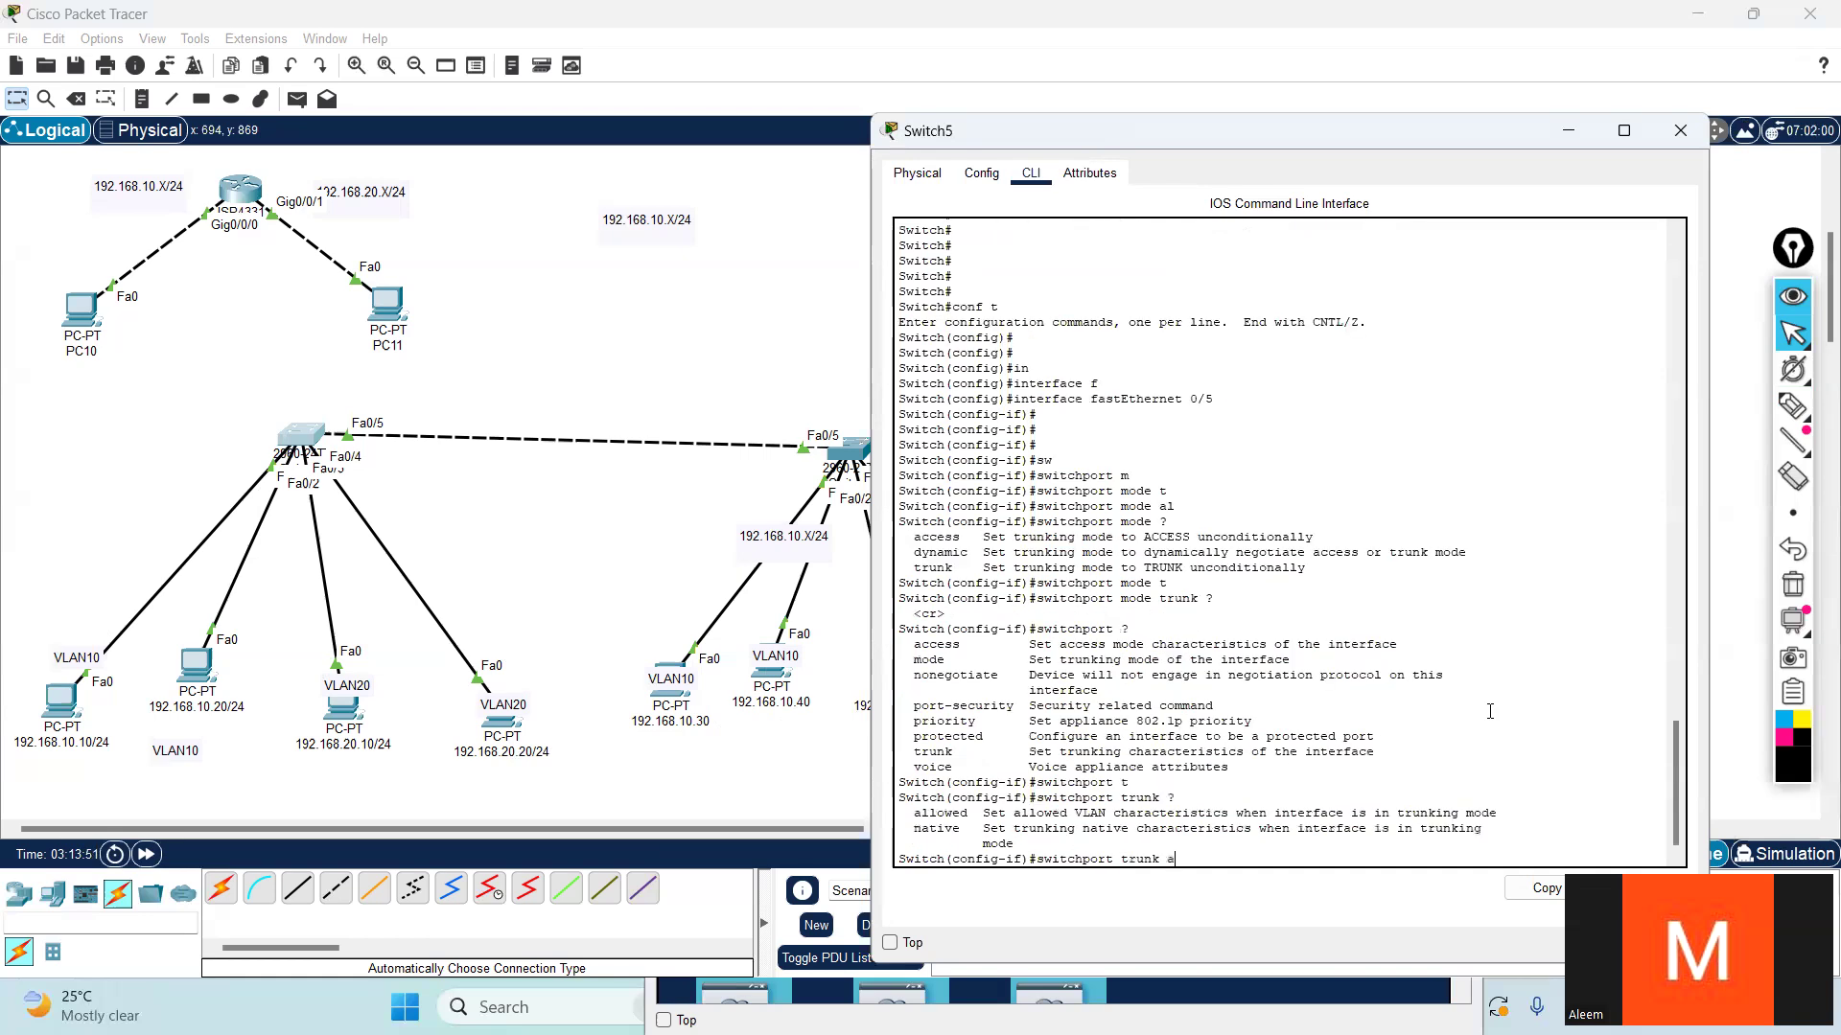
{"action": "key", "text": "Tab"}
{"action": "type", "text": "?"}
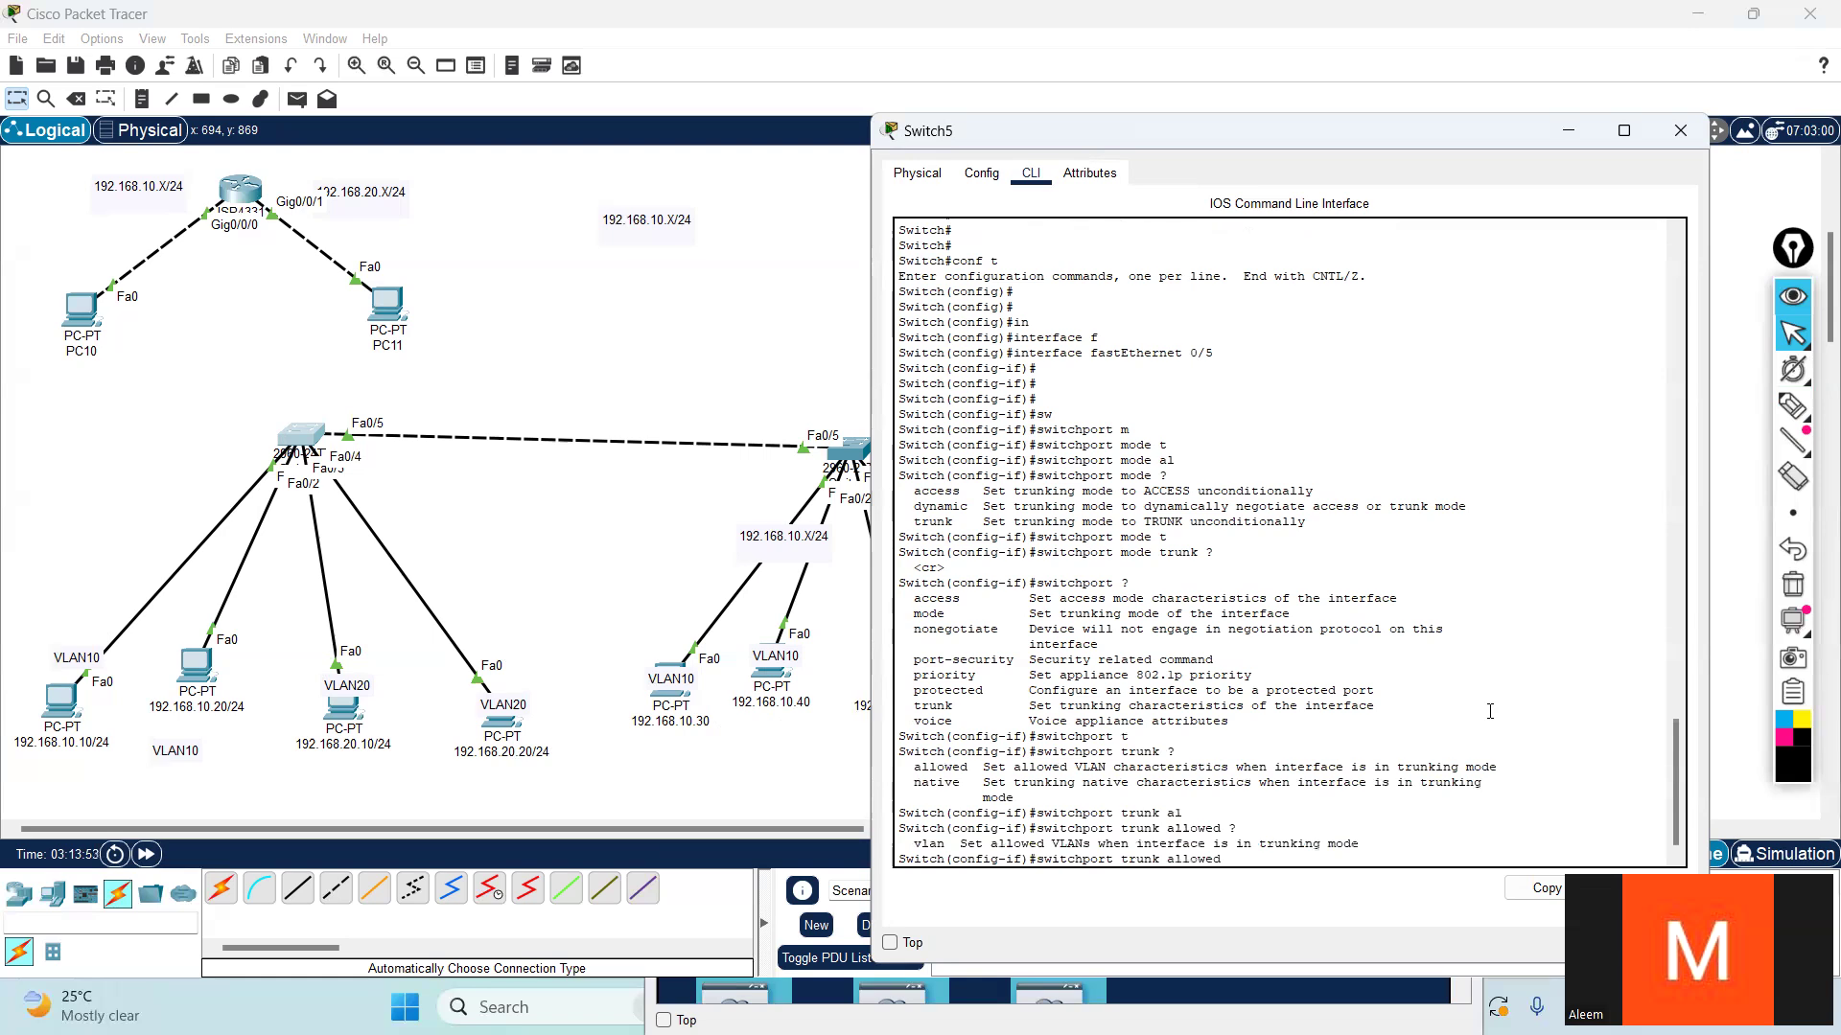
{"action": "type", "text": "v"}
- Check which keywords can follow switchport trunk allowed vlan 20
{"action": "key", "text": "Tab"}
{"action": "type", "text": "20"}
{"action": "key", "text": "Tab"}
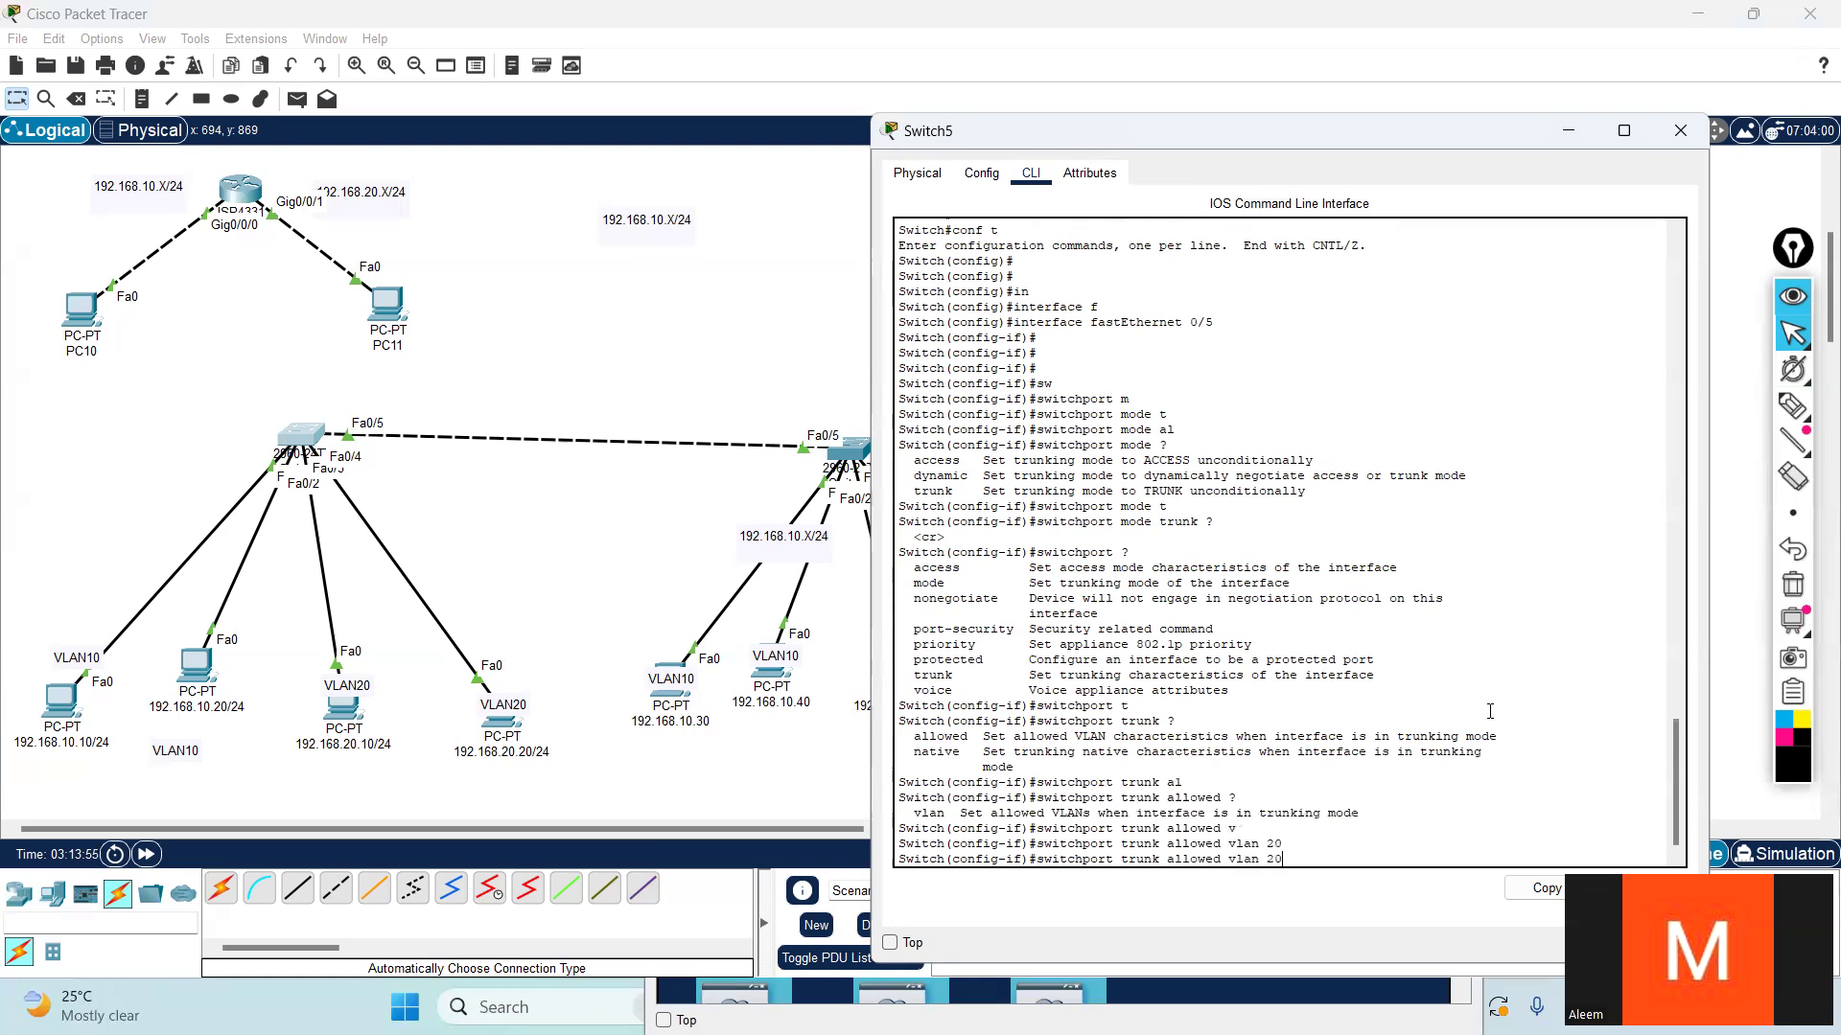
{"action": "type", "text": "?"}
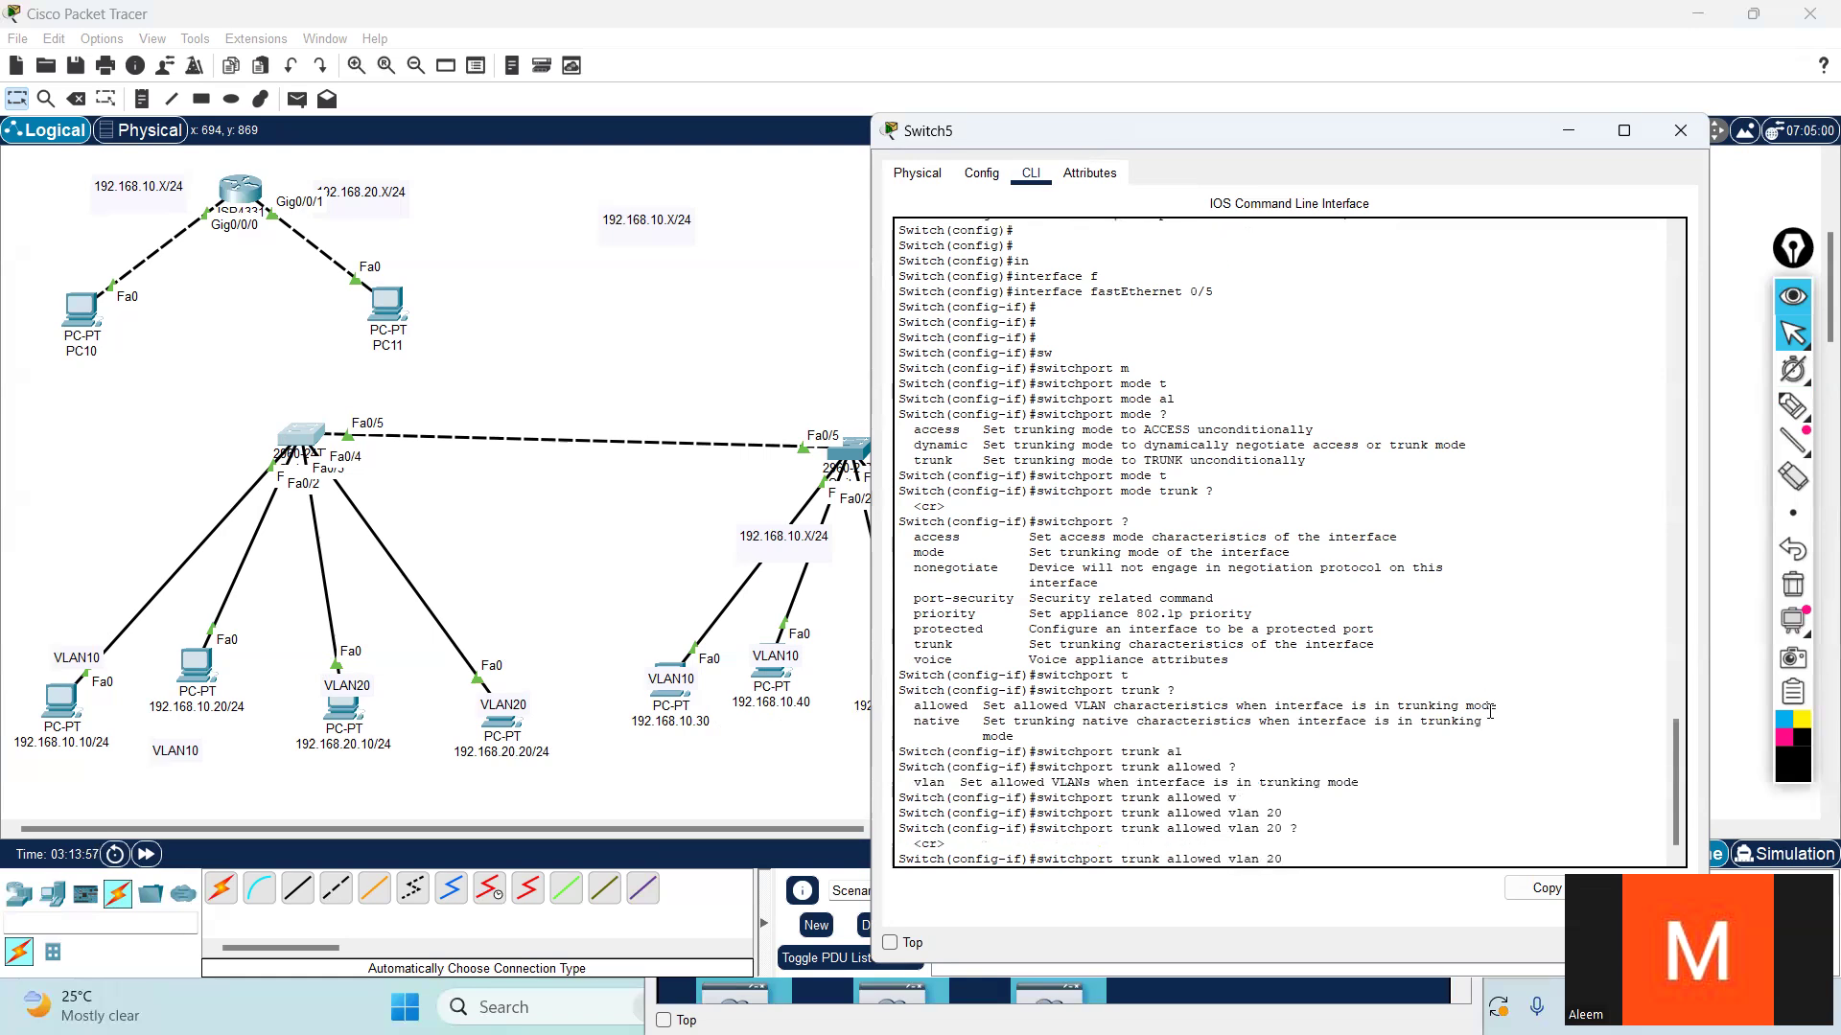
- Shorten the command stepwise and recheck the options for switchport trunk allowed and switchport trunk
{"action": "key", "text": "BackSpace"}
{"action": "key", "text": "BackSpace"}
{"action": "key", "text": "BackSpace"}
{"action": "key", "text": "BackSpace"}
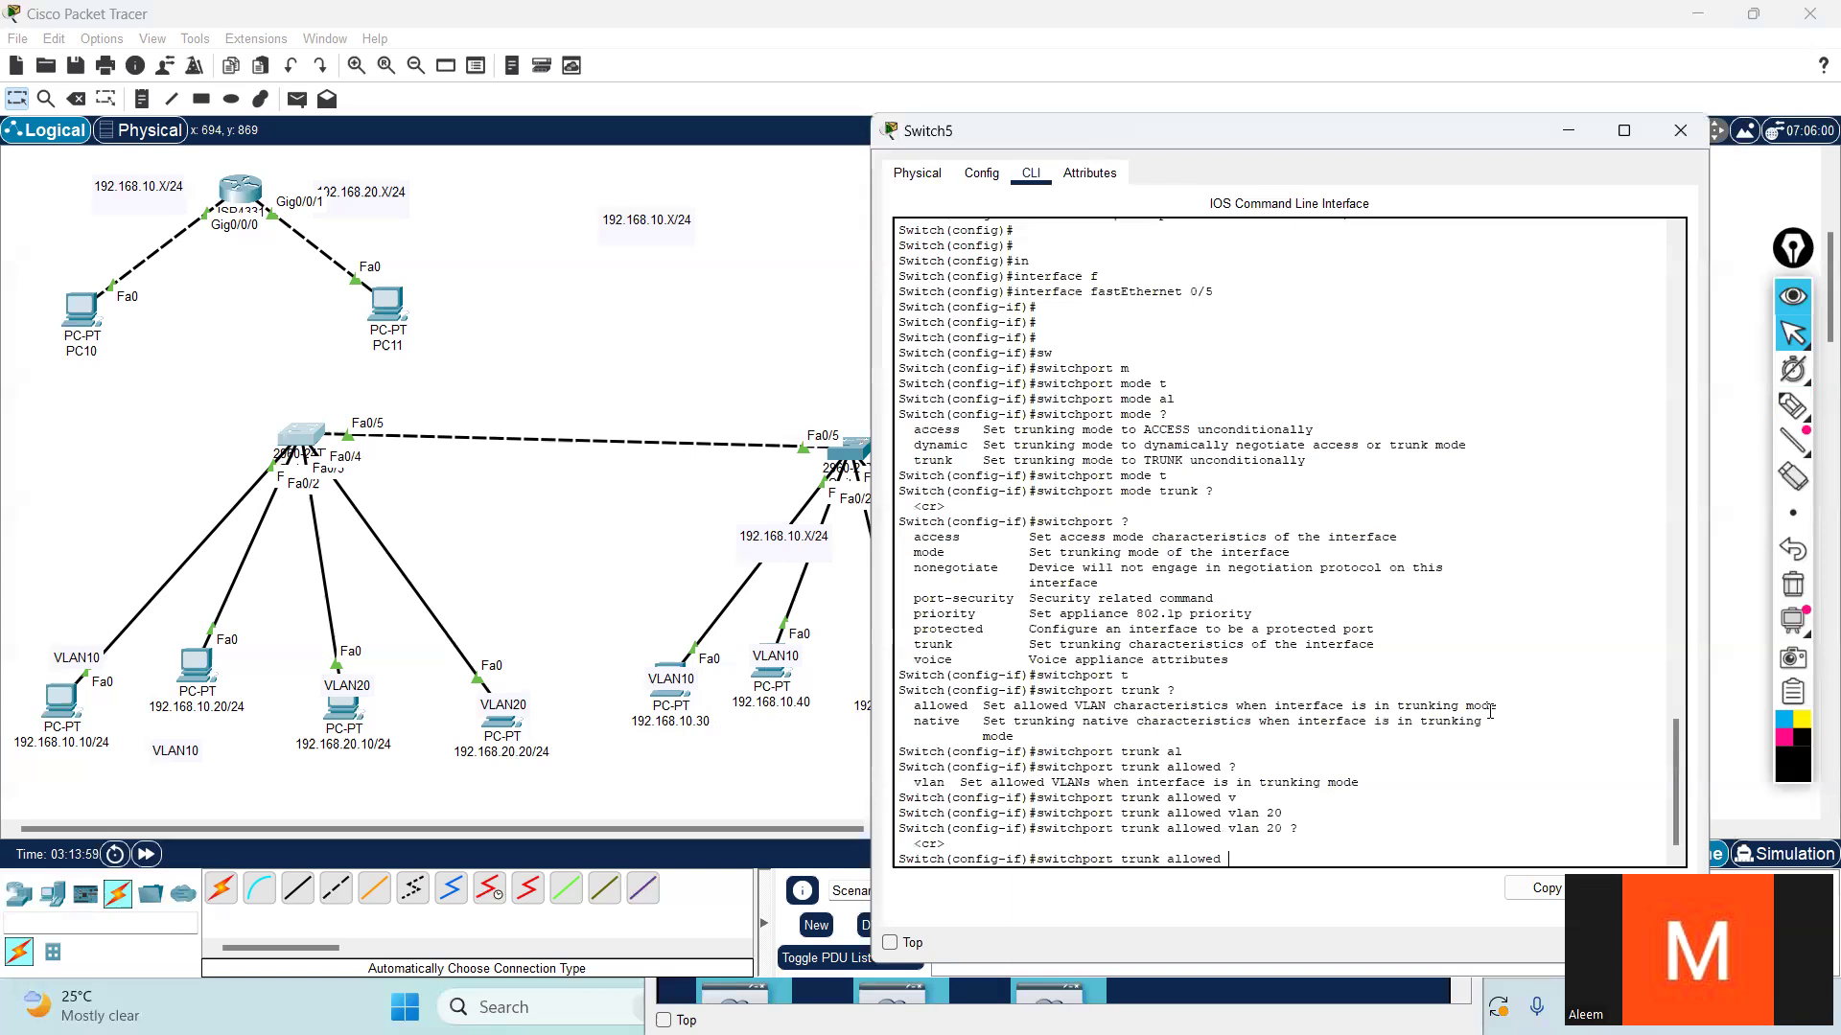
{"action": "type", "text": "?"}
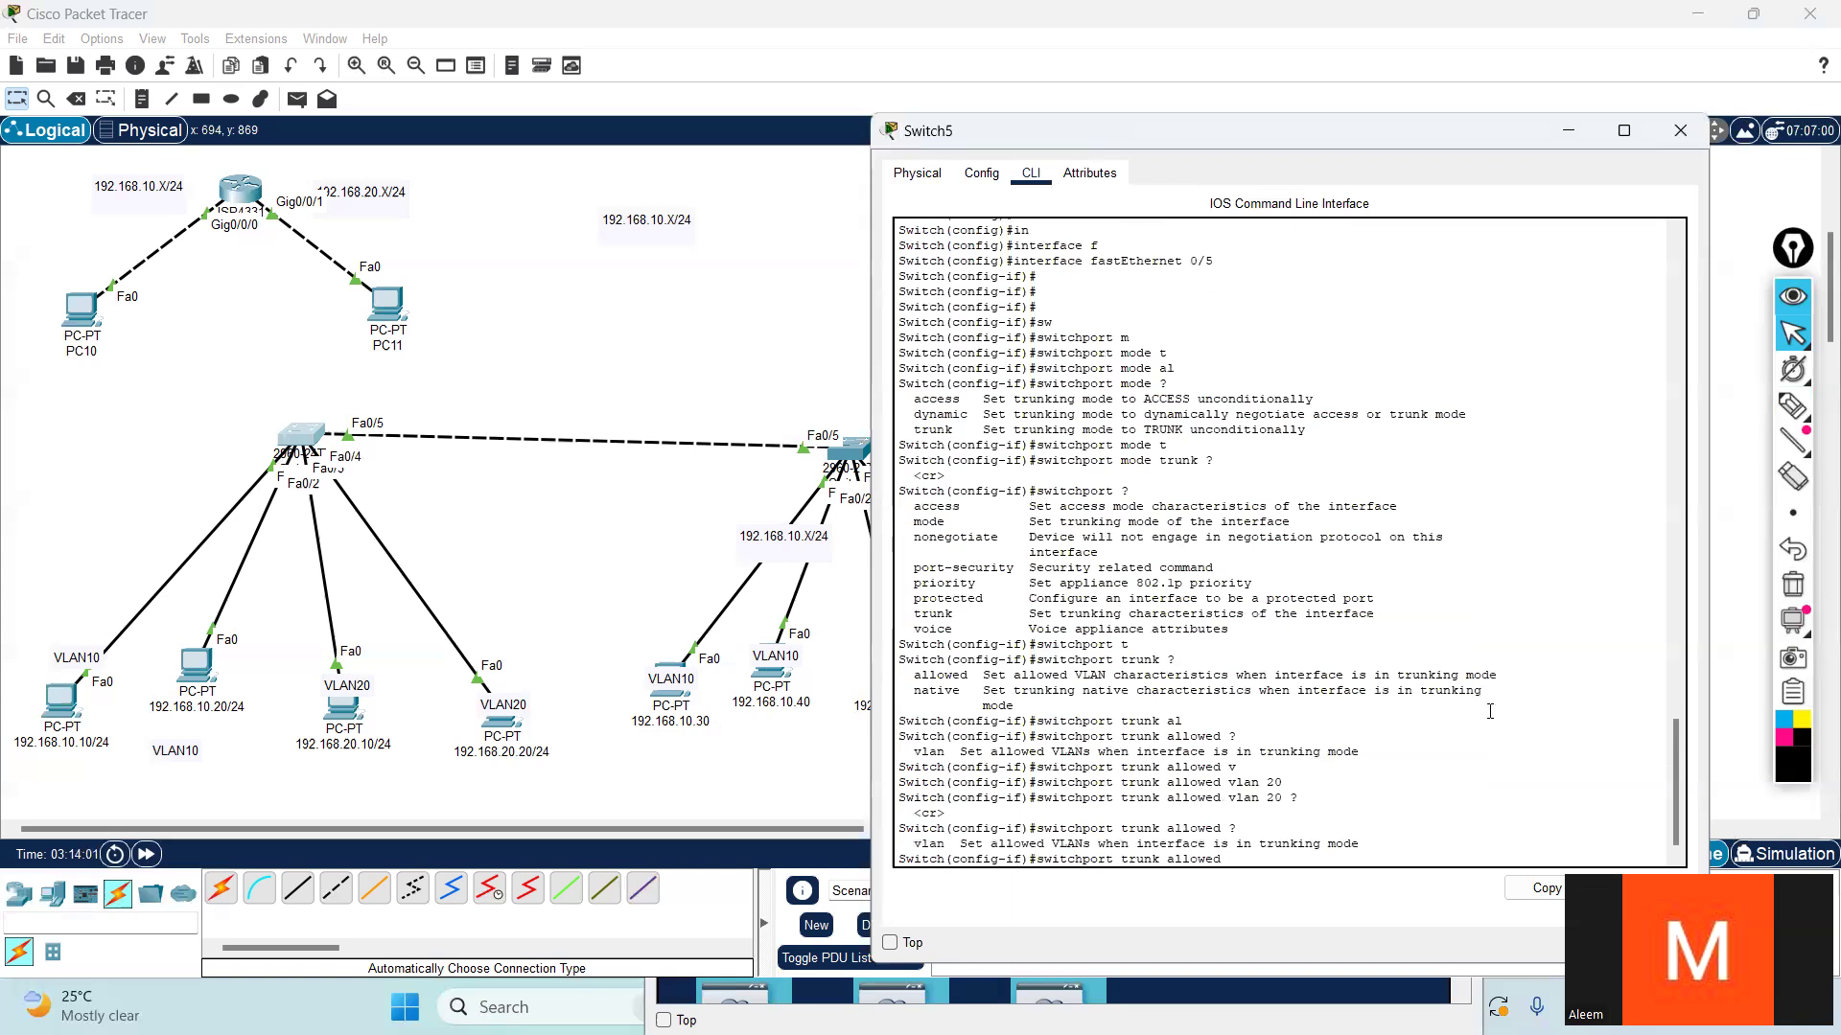
{"action": "key", "text": "BackSpace"}
{"action": "key", "text": "BackSpace"}
{"action": "key", "text": "BackSpace"}
{"action": "key", "text": "BackSpace"}
{"action": "key", "text": "BackSpace"}
{"action": "key", "text": "BackSpace"}
{"action": "key", "text": "BackSpace"}
{"action": "key", "text": "BackSpace"}
{"action": "type", "text": "?"}
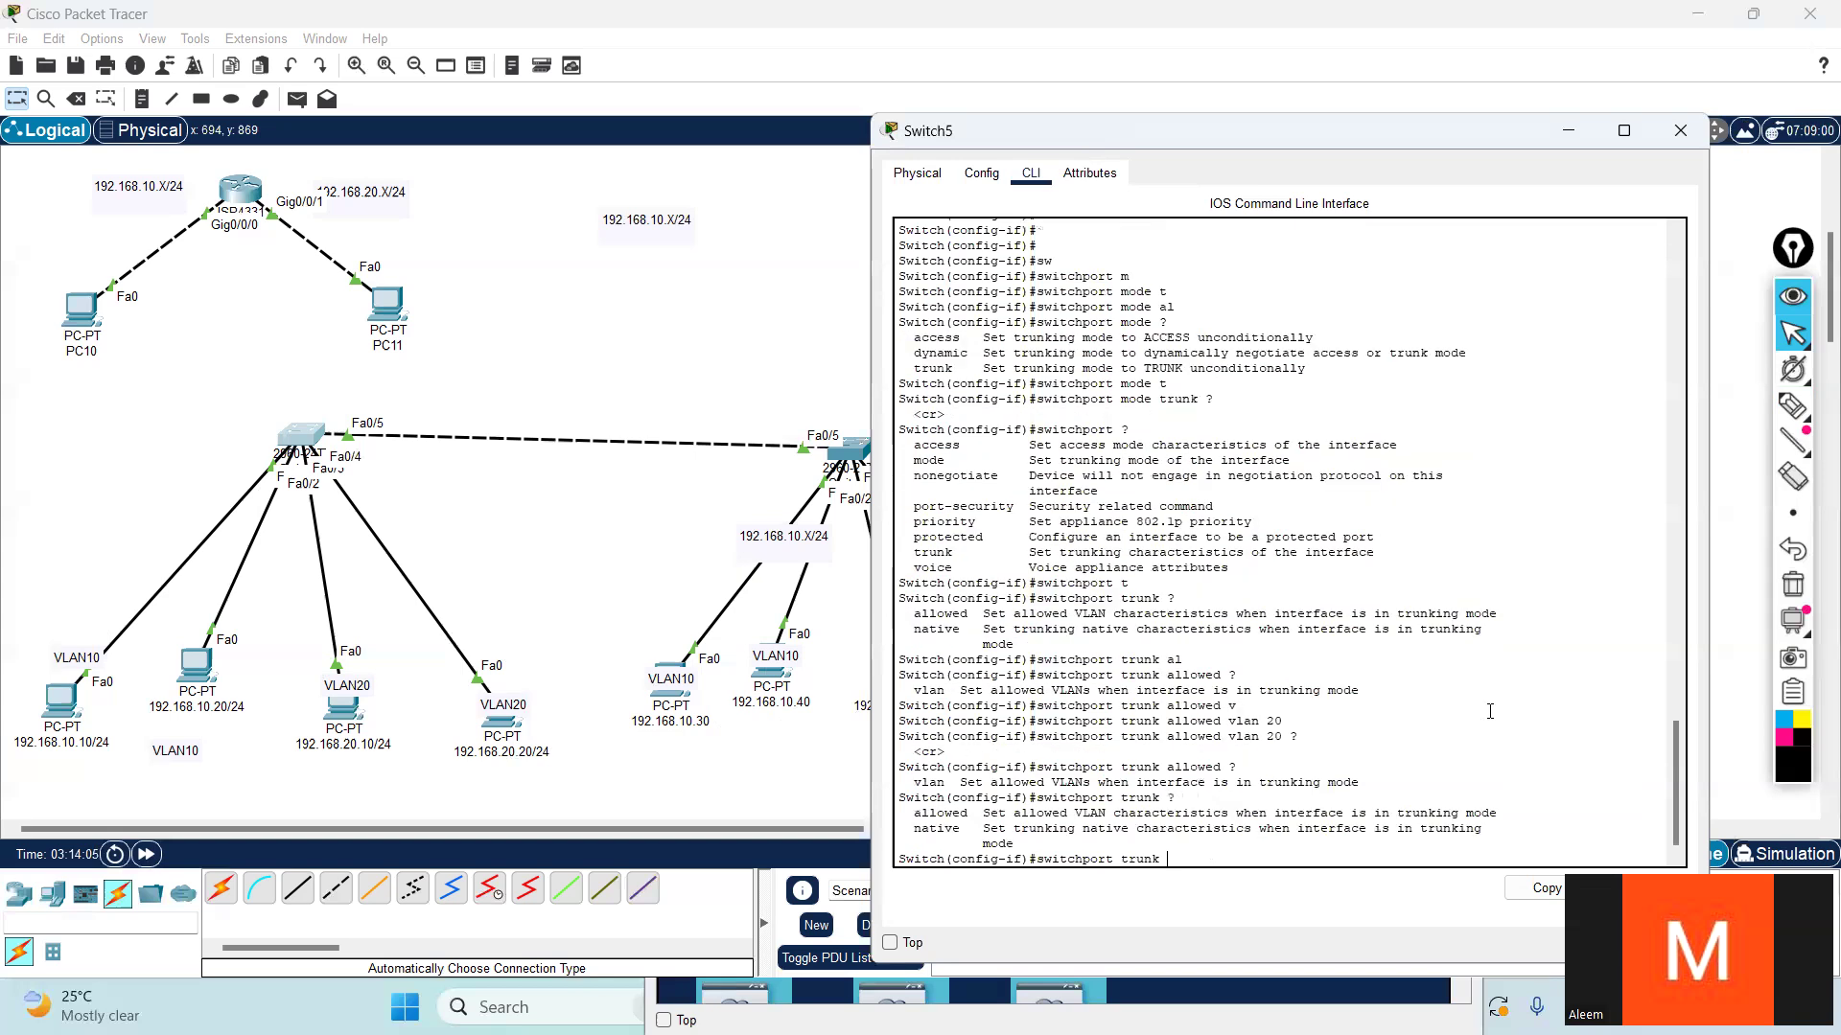
{"action": "type", "text": "al"}
- Restrict the Fa0/5 trunk with switchport trunk allowed vlan 20, checking for further keywords such as re before applying it
{"action": "key", "text": "Tab"}
{"action": "type", "text": "?"}
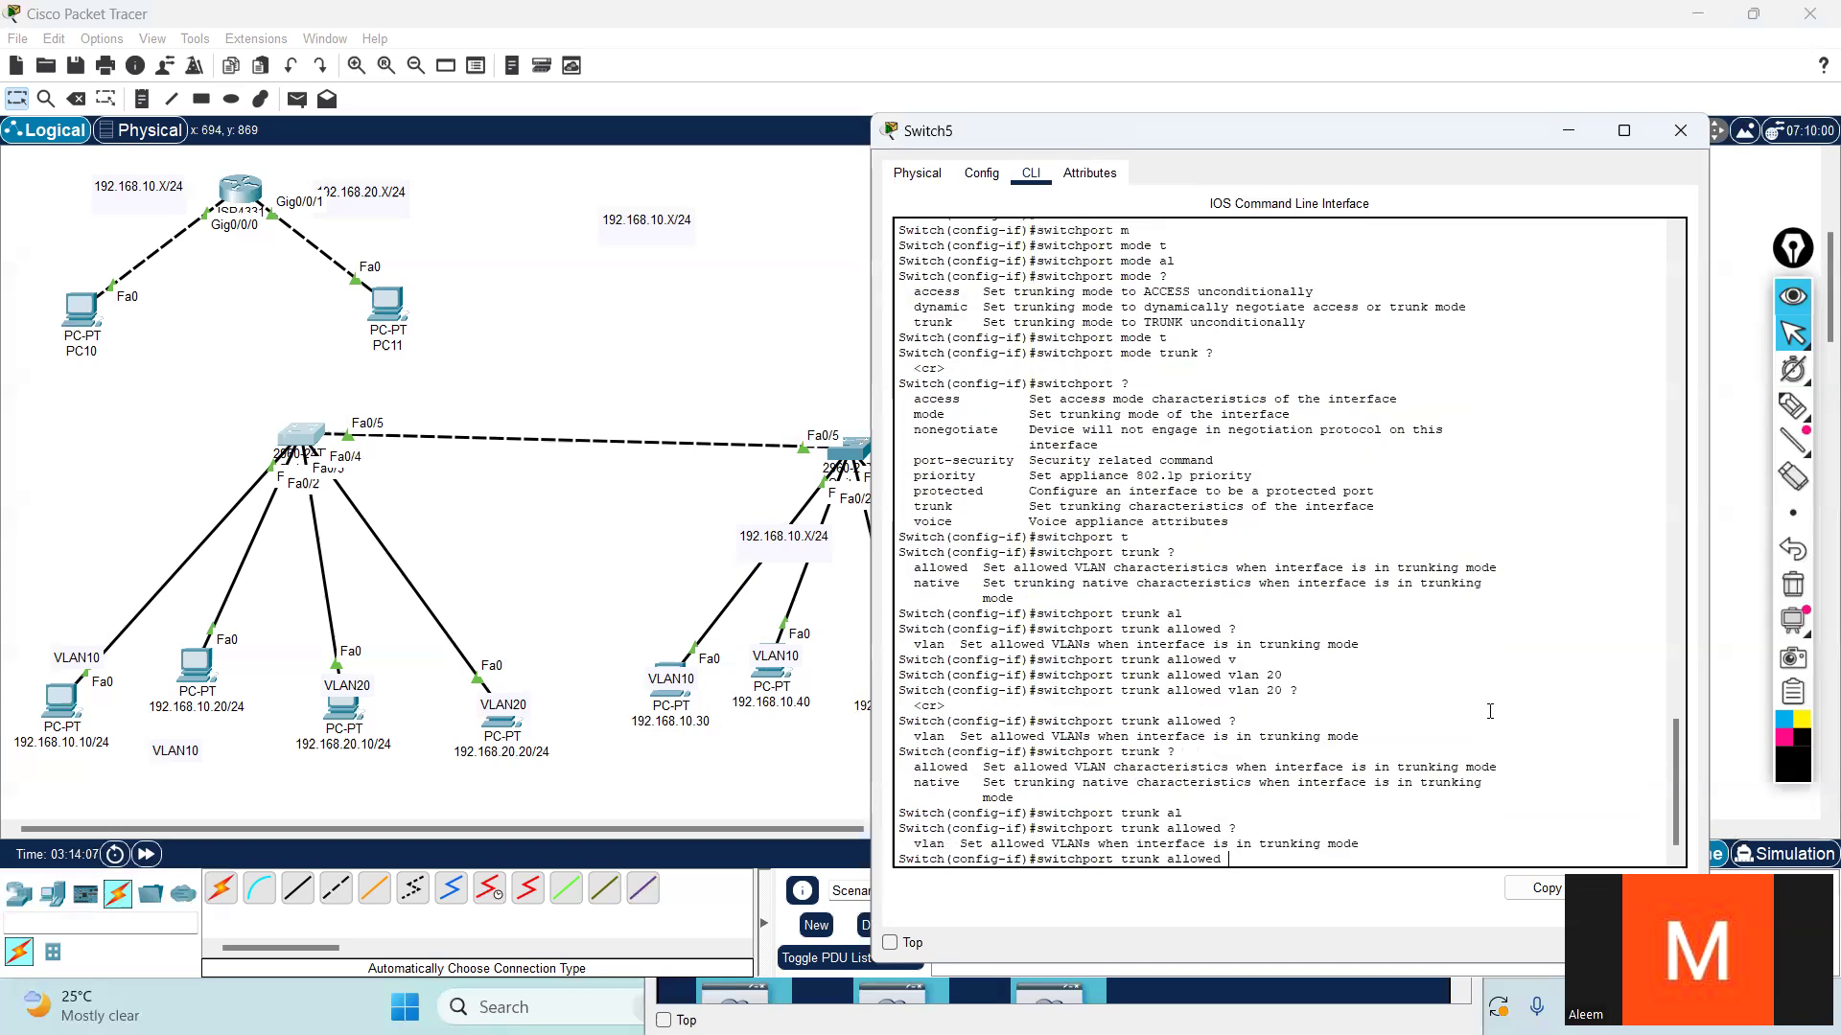
{"action": "type", "text": "v"}
{"action": "key", "text": "Tab"}
{"action": "type", "text": "20"}
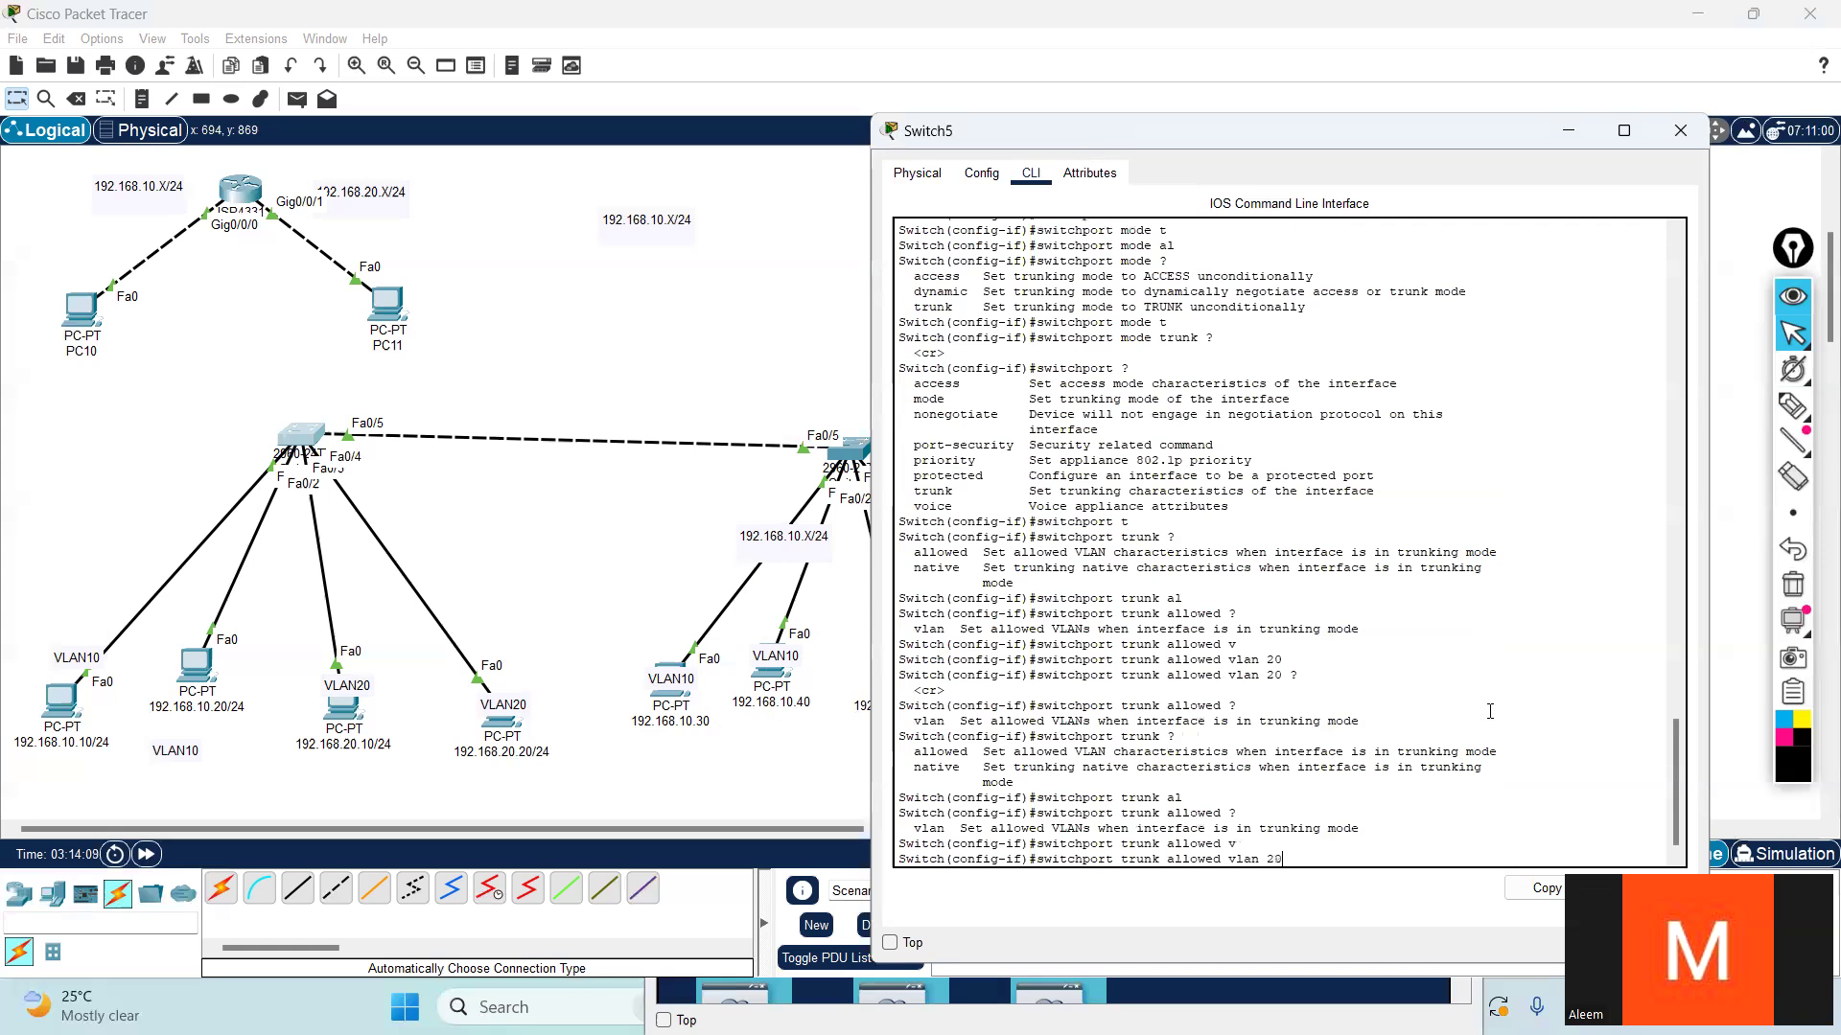
{"action": "type", "text": " ?"}
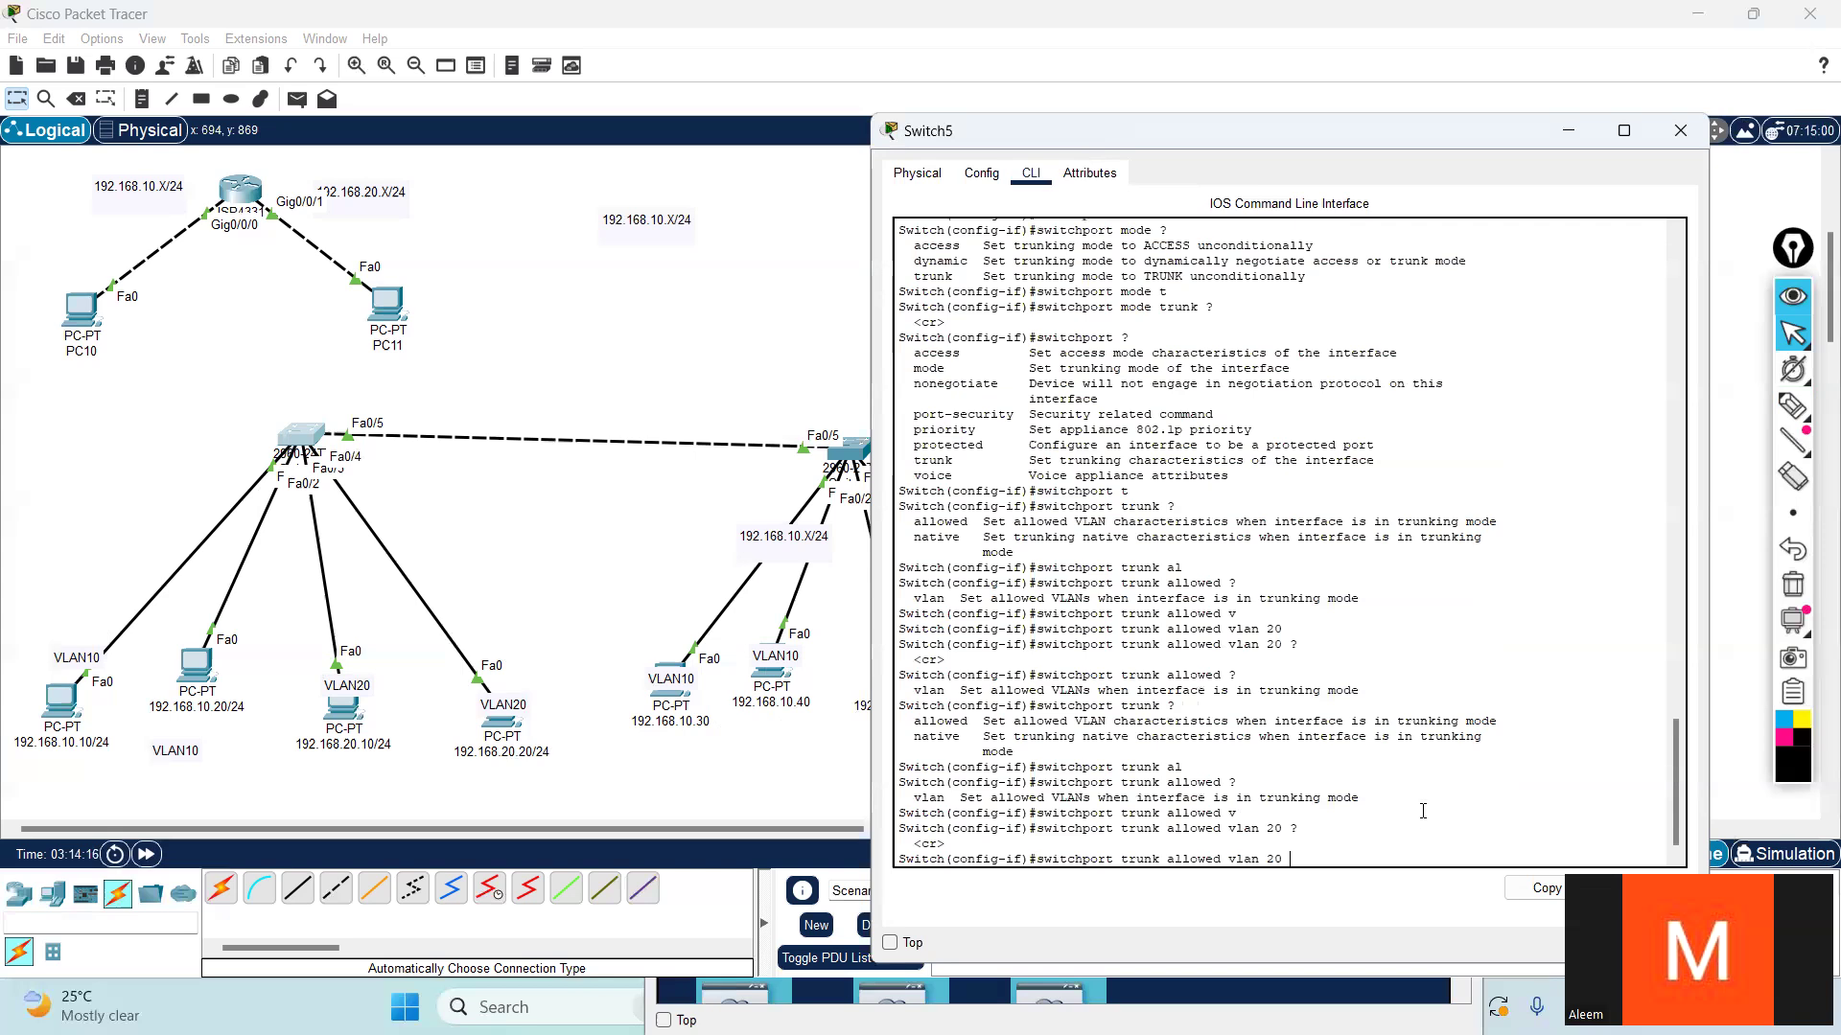
{"action": "type", "text": "re"}
{"action": "key", "text": "Tab"}
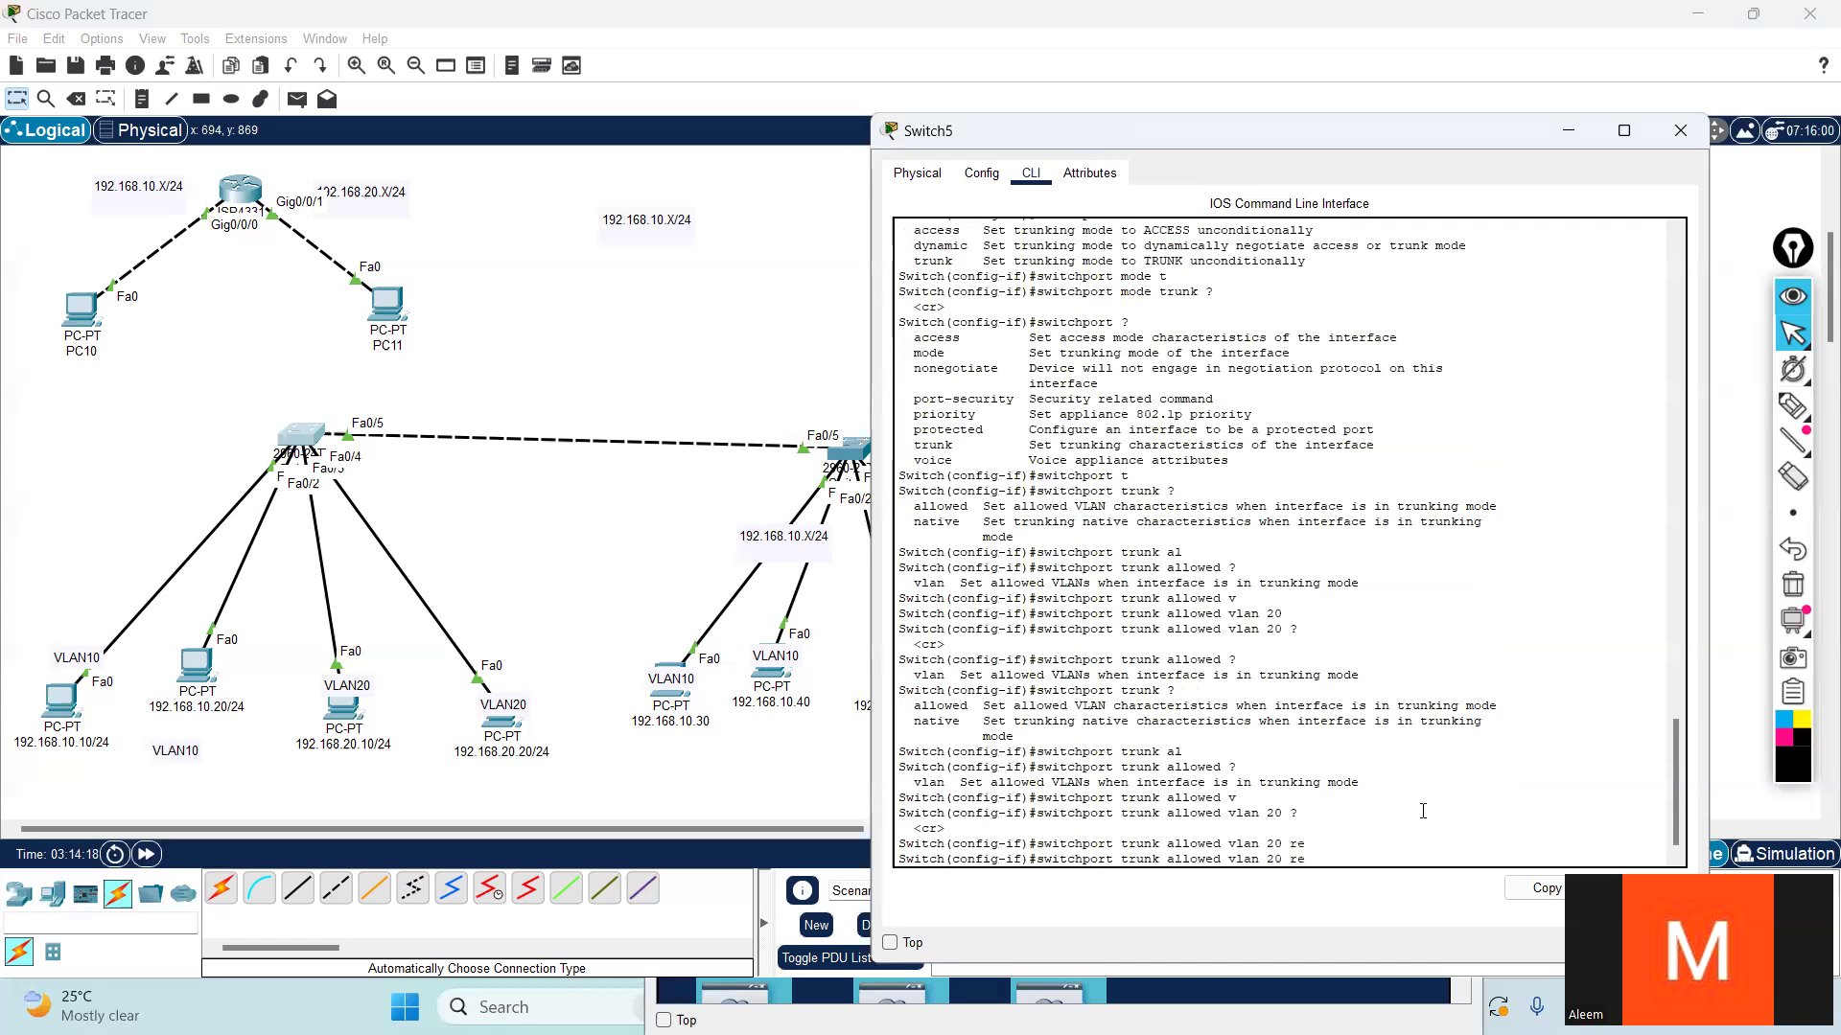
{"action": "type", "text": "?"}
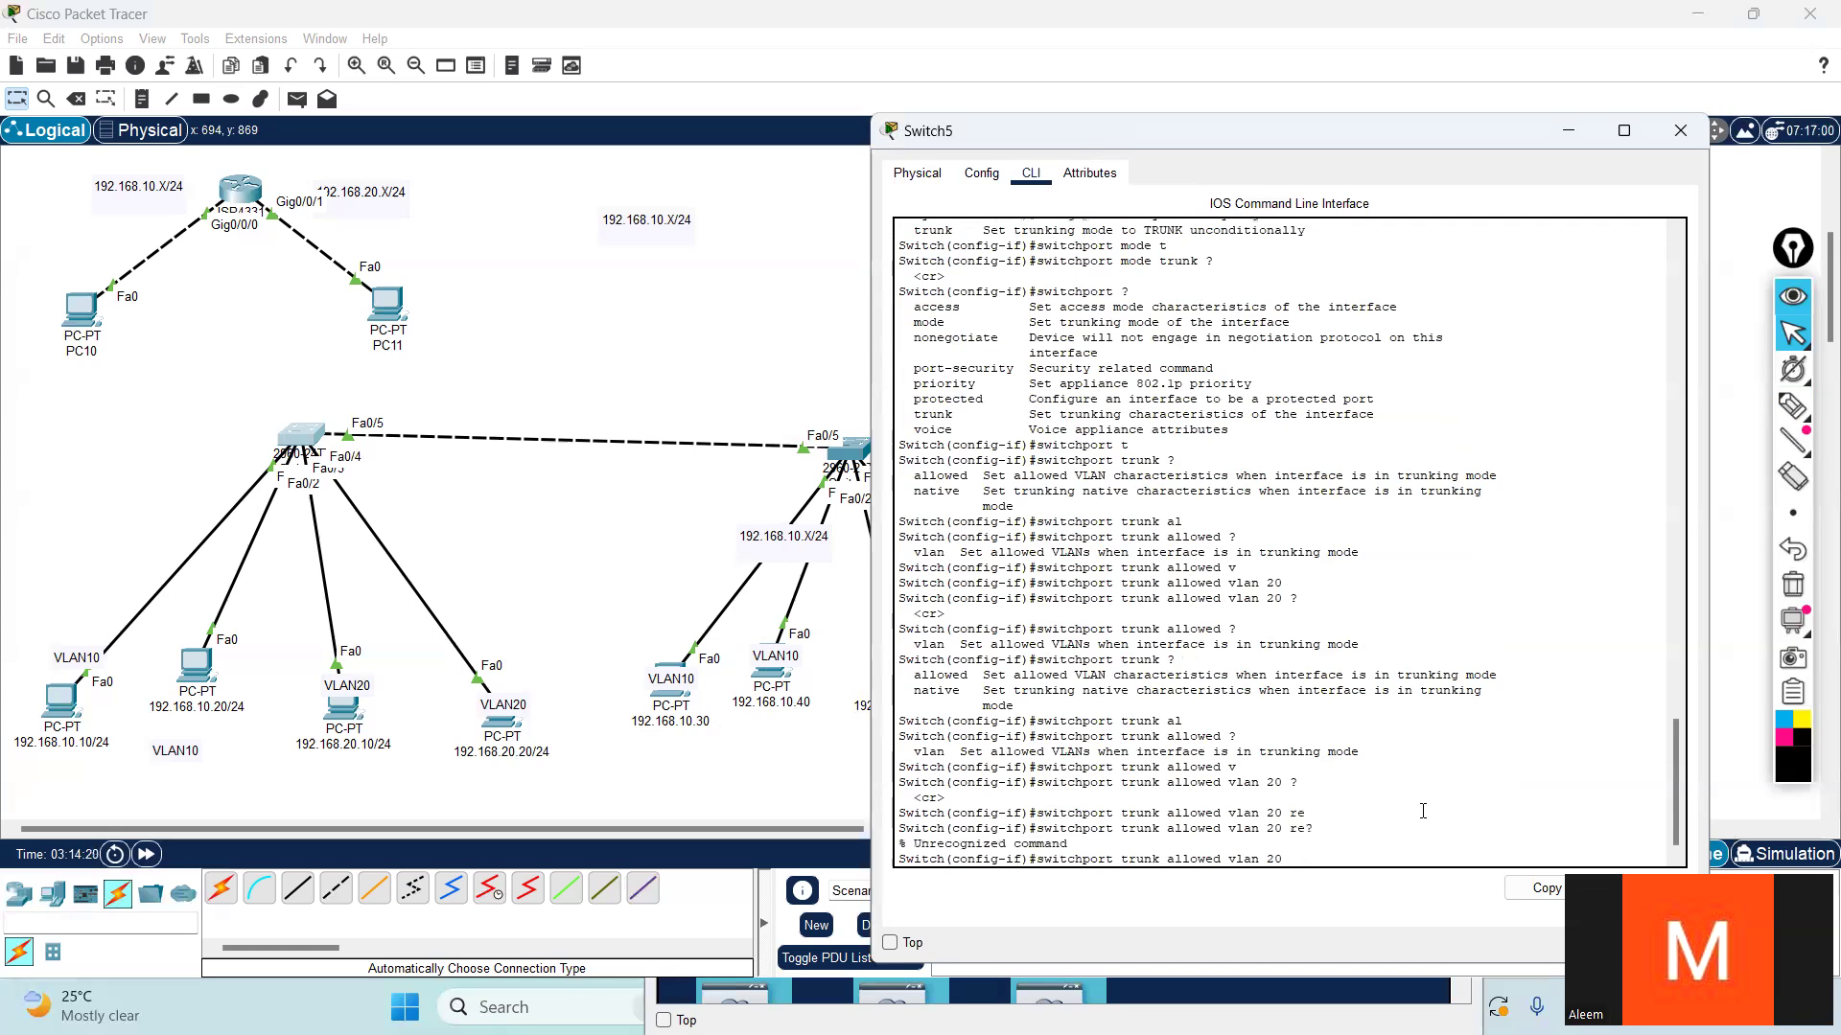
{"action": "type", "text": "?"}
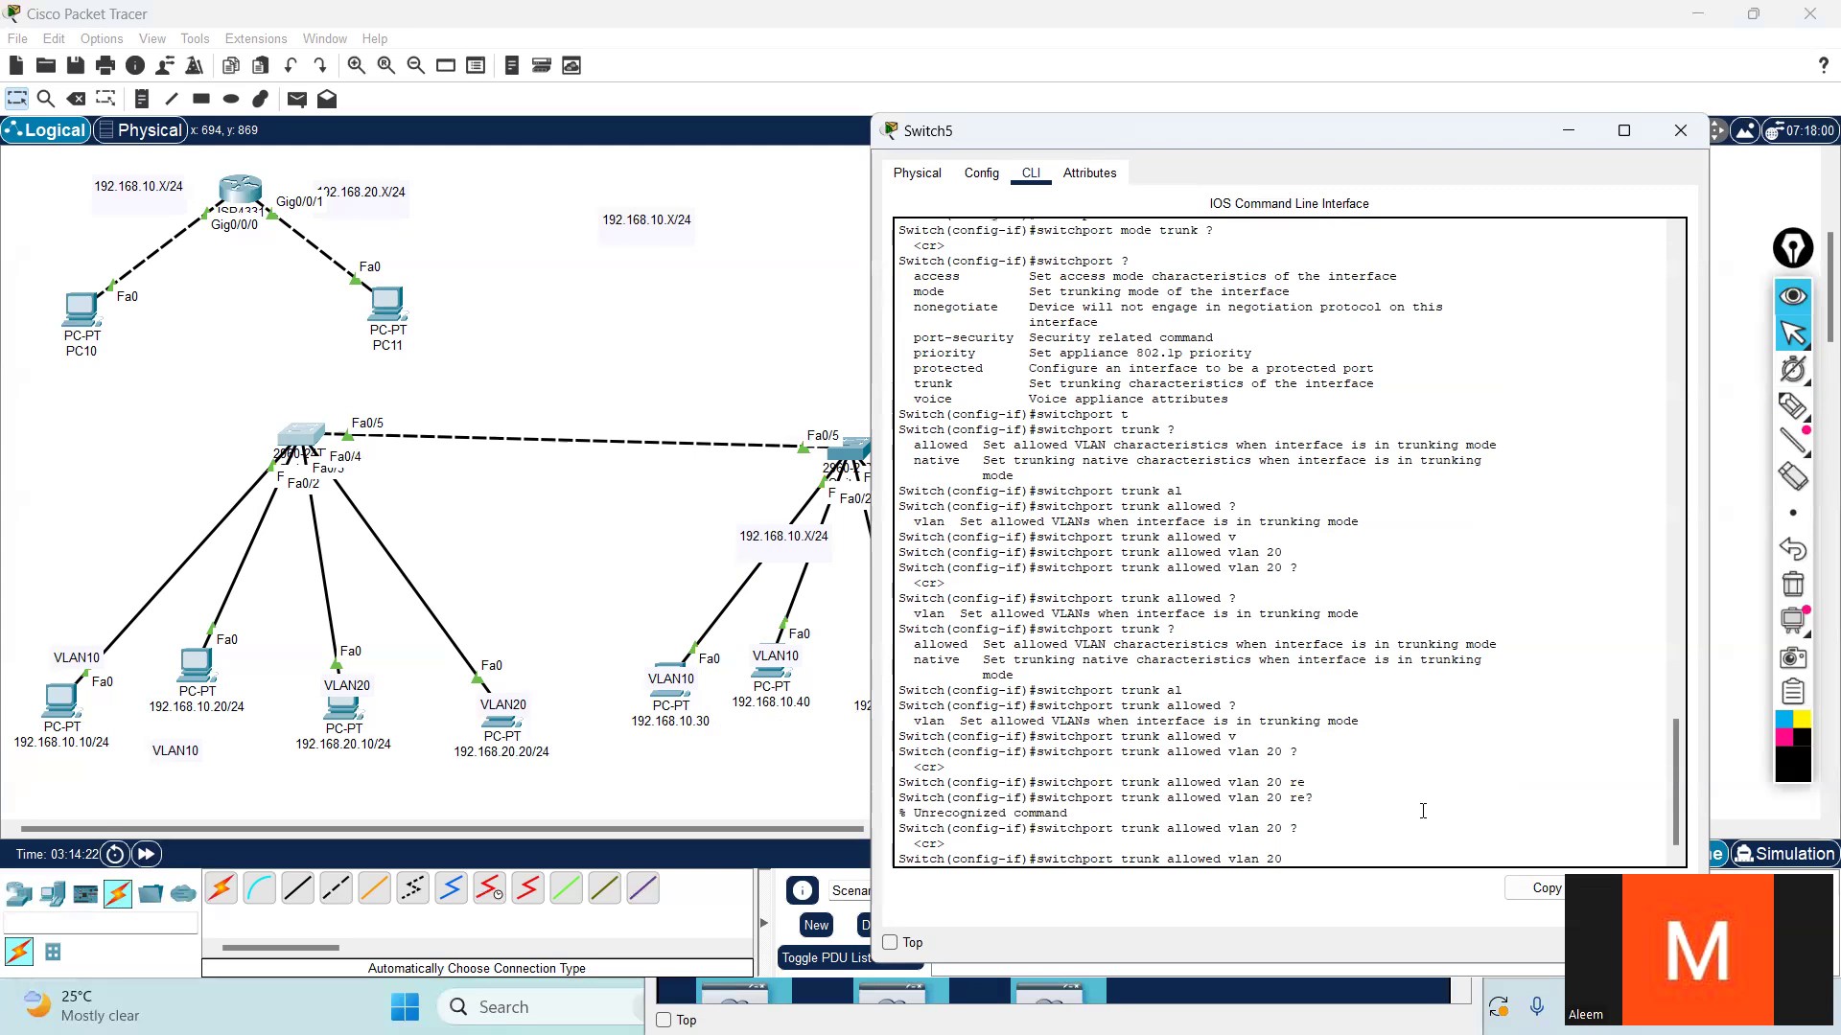
{"action": "key", "text": "Return"}
{"action": "key", "text": "Return"}
{"action": "key", "text": "Return"}
{"action": "key", "text": "Return"}
- Leave configuration mode on Switch5 and display the trunk status with show interfaces trunk
{"action": "key", "text": "ctrl+z"}
{"action": "key", "text": "Return"}
{"action": "key", "text": "Return"}
{"action": "key", "text": "Return"}
{"action": "type", "text": "sh"}
{"action": "key", "text": "Tab"}
{"action": "type", "text": "in"}
{"action": "key", "text": "Tab"}
{"action": "type", "text": "t"}
{"action": "key", "text": "Tab"}
{"action": "key", "text": "Return"}
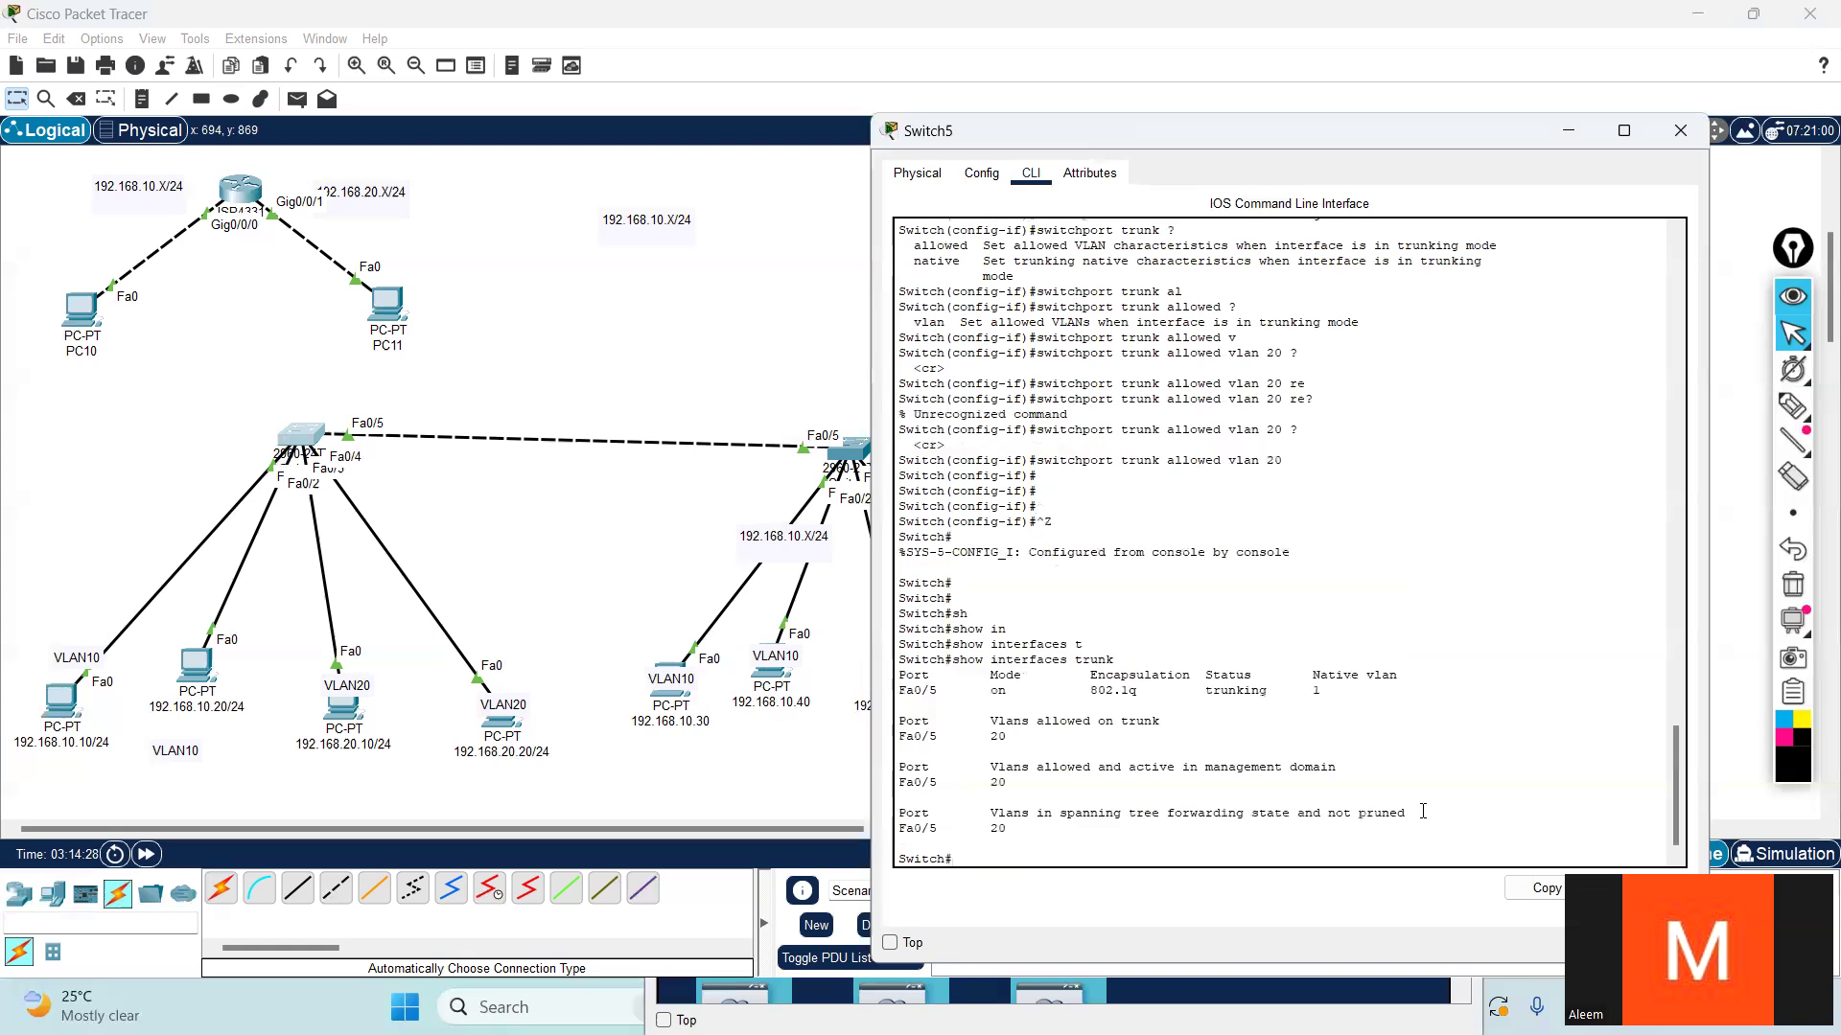
{"action": "key", "text": "Return"}
{"action": "key", "text": "Return"}
- Compare the allowed VLANs in the new trunk output with those in the earlier show interfaces trunk output
{"action": "left_click_drag", "start_coordinate": [1007, 751], "coordinate": [974, 751]}
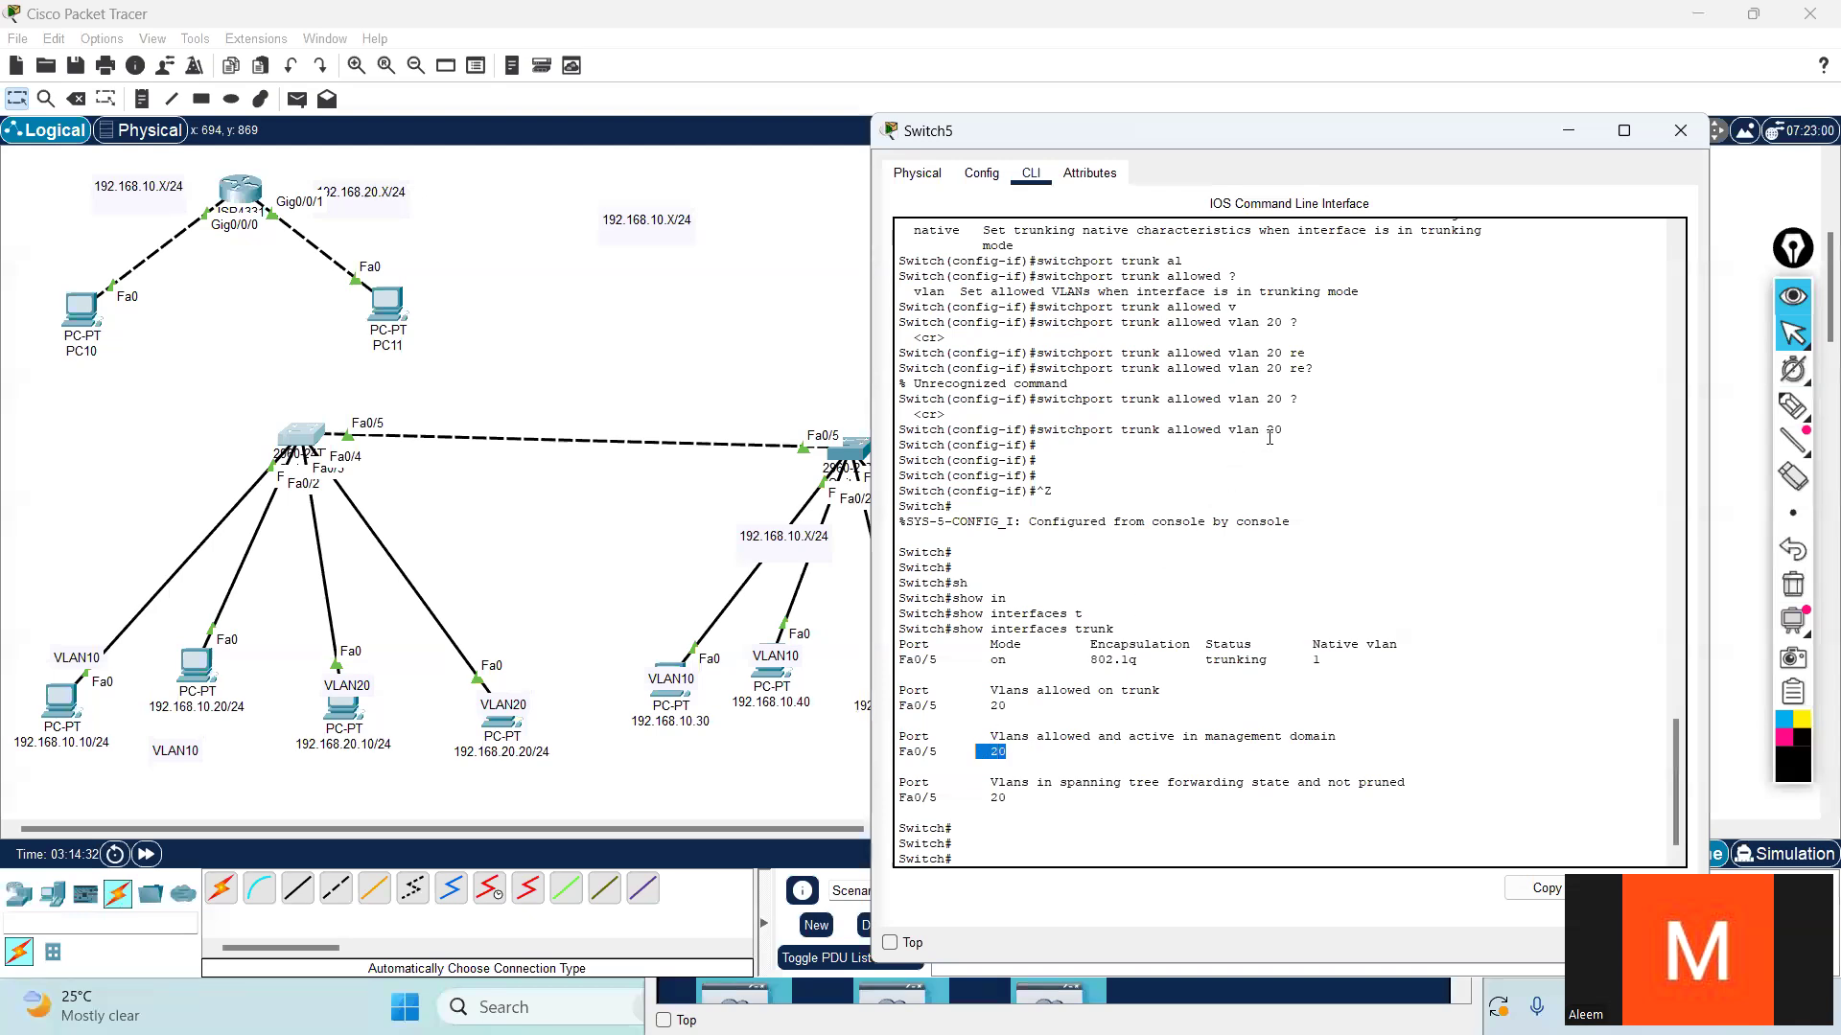
{"action": "left_click_drag", "start_coordinate": [1006, 799], "coordinate": [975, 800]}
{"action": "scroll", "coordinate": [1294, 627], "scroll_direction": "up", "scroll_amount": 3}
{"action": "scroll", "coordinate": [1300, 600], "scroll_direction": "up", "scroll_amount": 3}
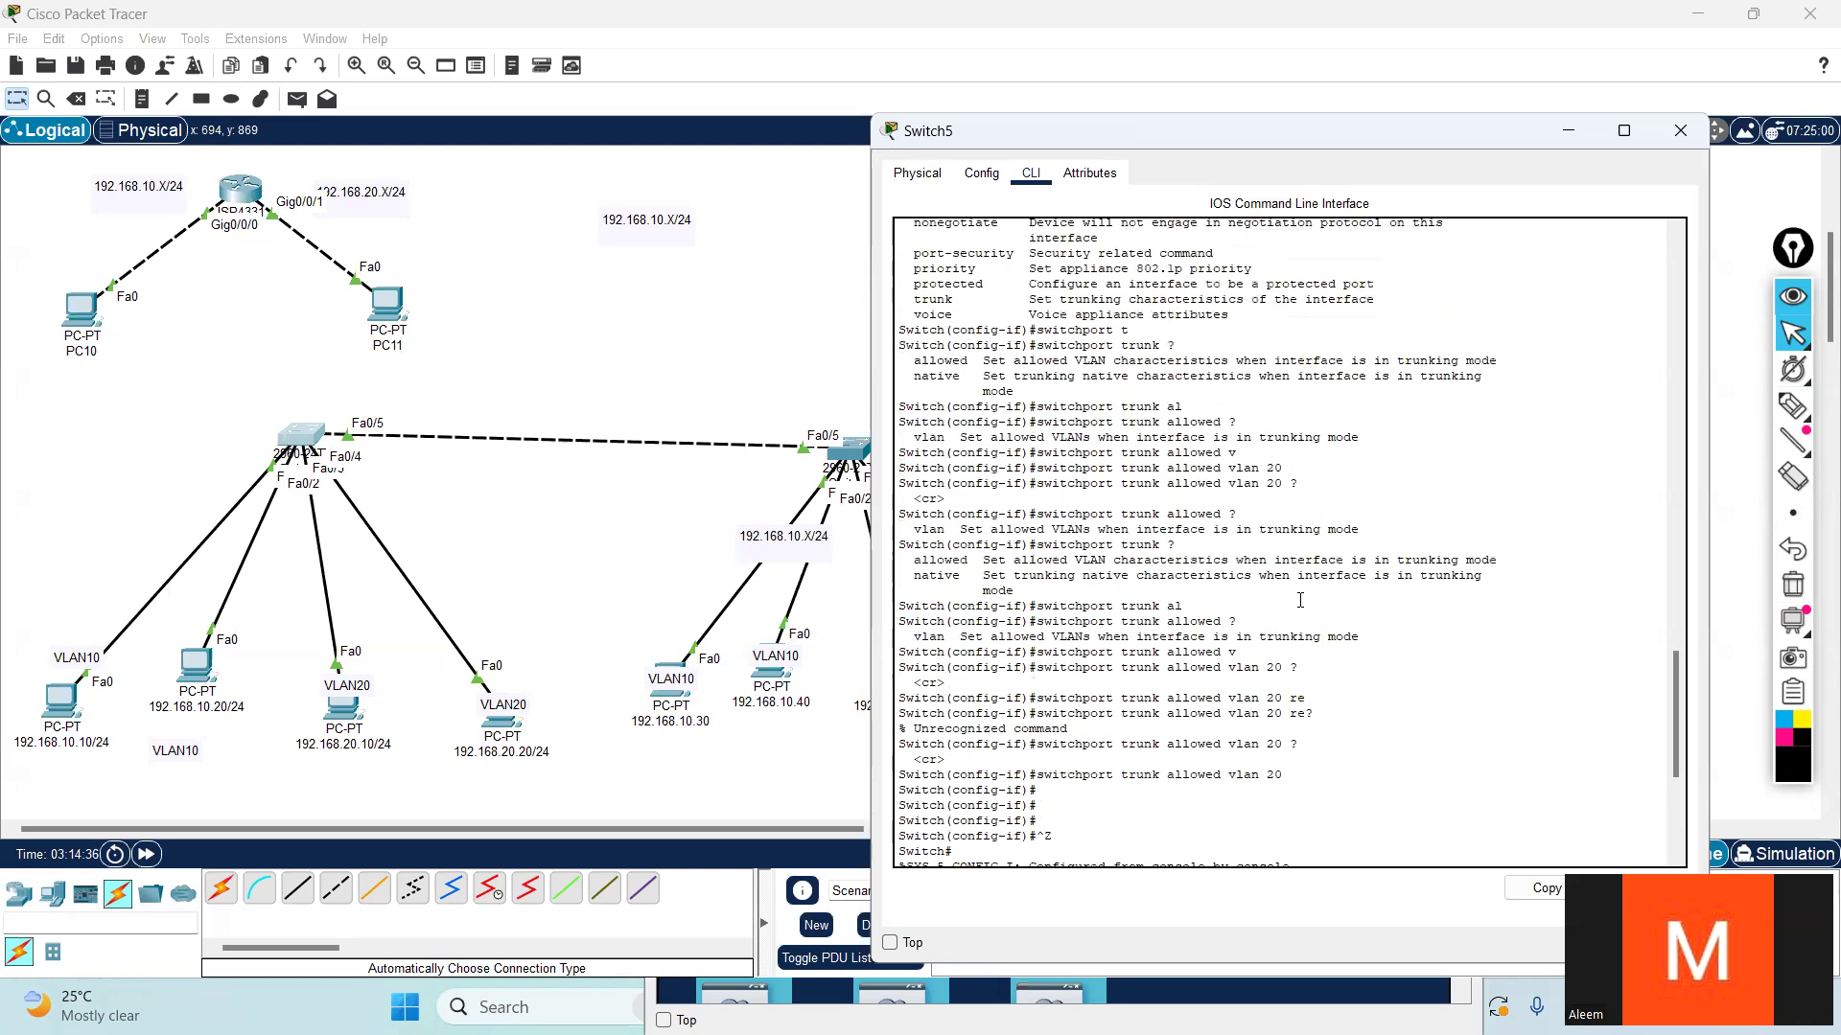
{"action": "scroll", "coordinate": [1301, 664], "scroll_direction": "up", "scroll_amount": 1}
{"action": "scroll", "coordinate": [1329, 552], "scroll_direction": "up", "scroll_amount": 15}
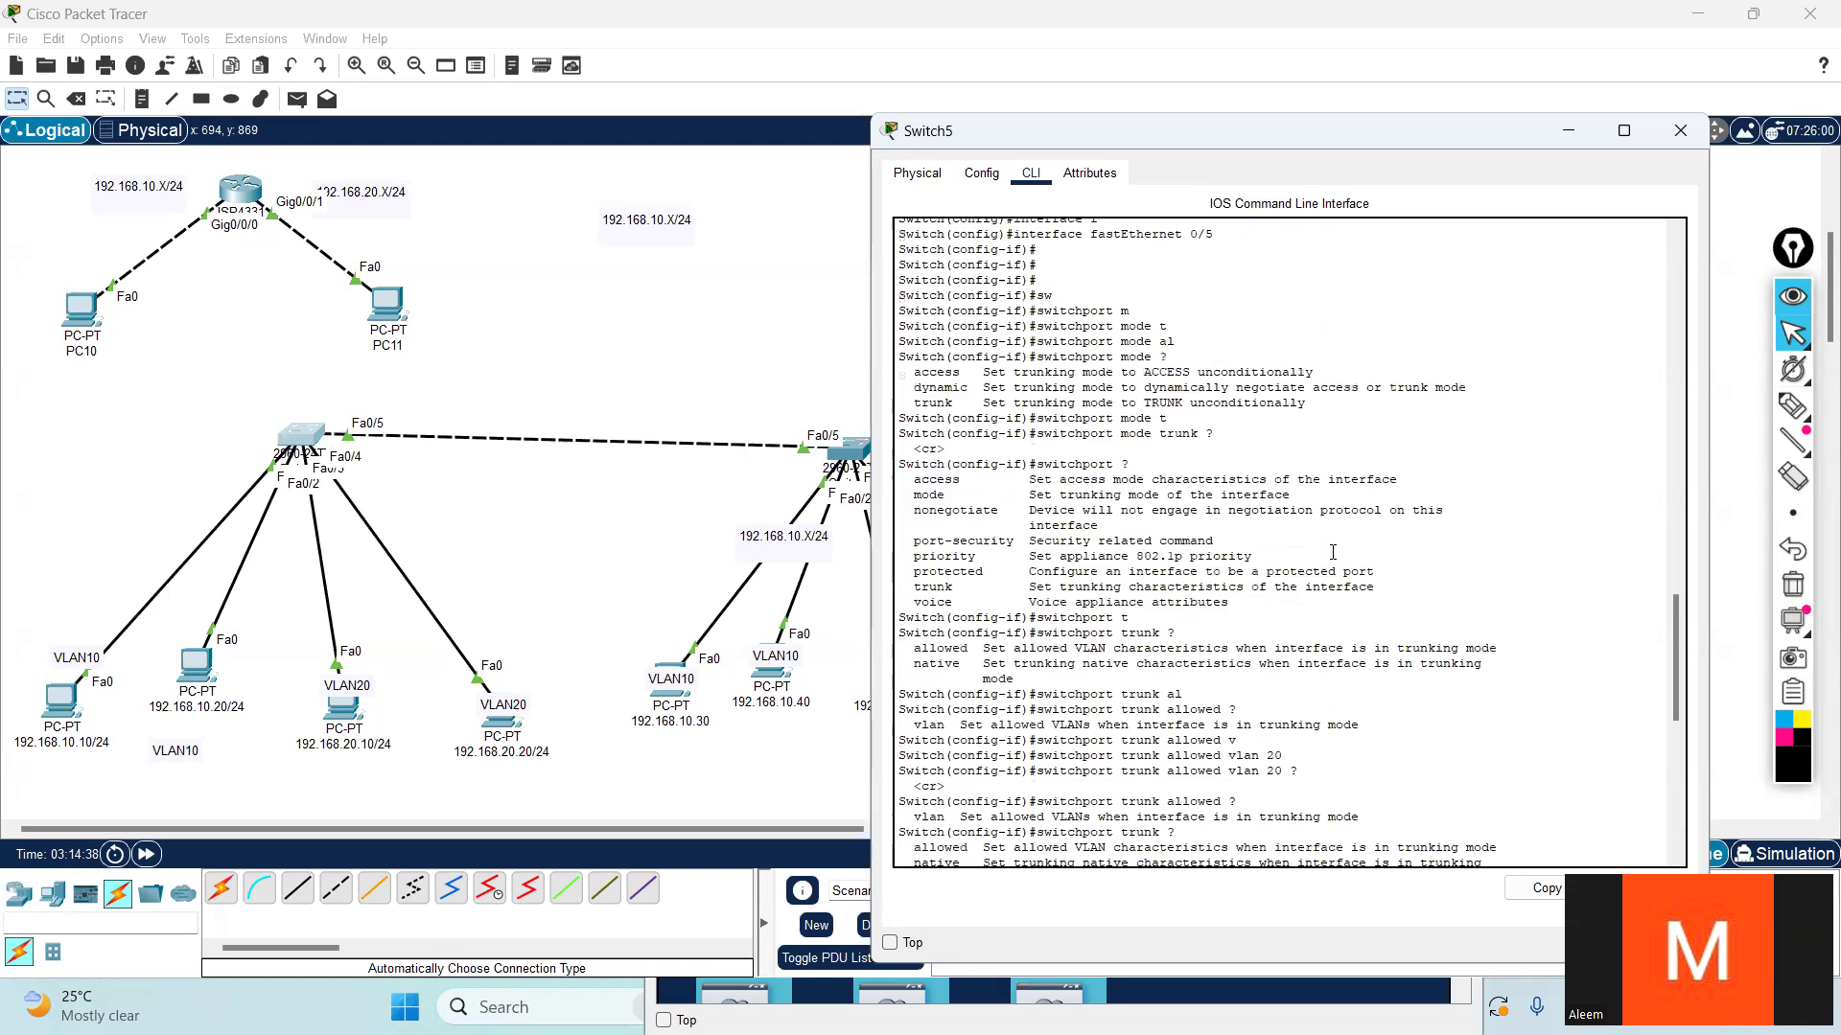
{"action": "left_click_drag", "start_coordinate": [1051, 523], "coordinate": [997, 503]}
{"action": "left_click", "coordinate": [1055, 372]}
{"action": "left_click_drag", "start_coordinate": [1113, 395], "coordinate": [899, 395]}
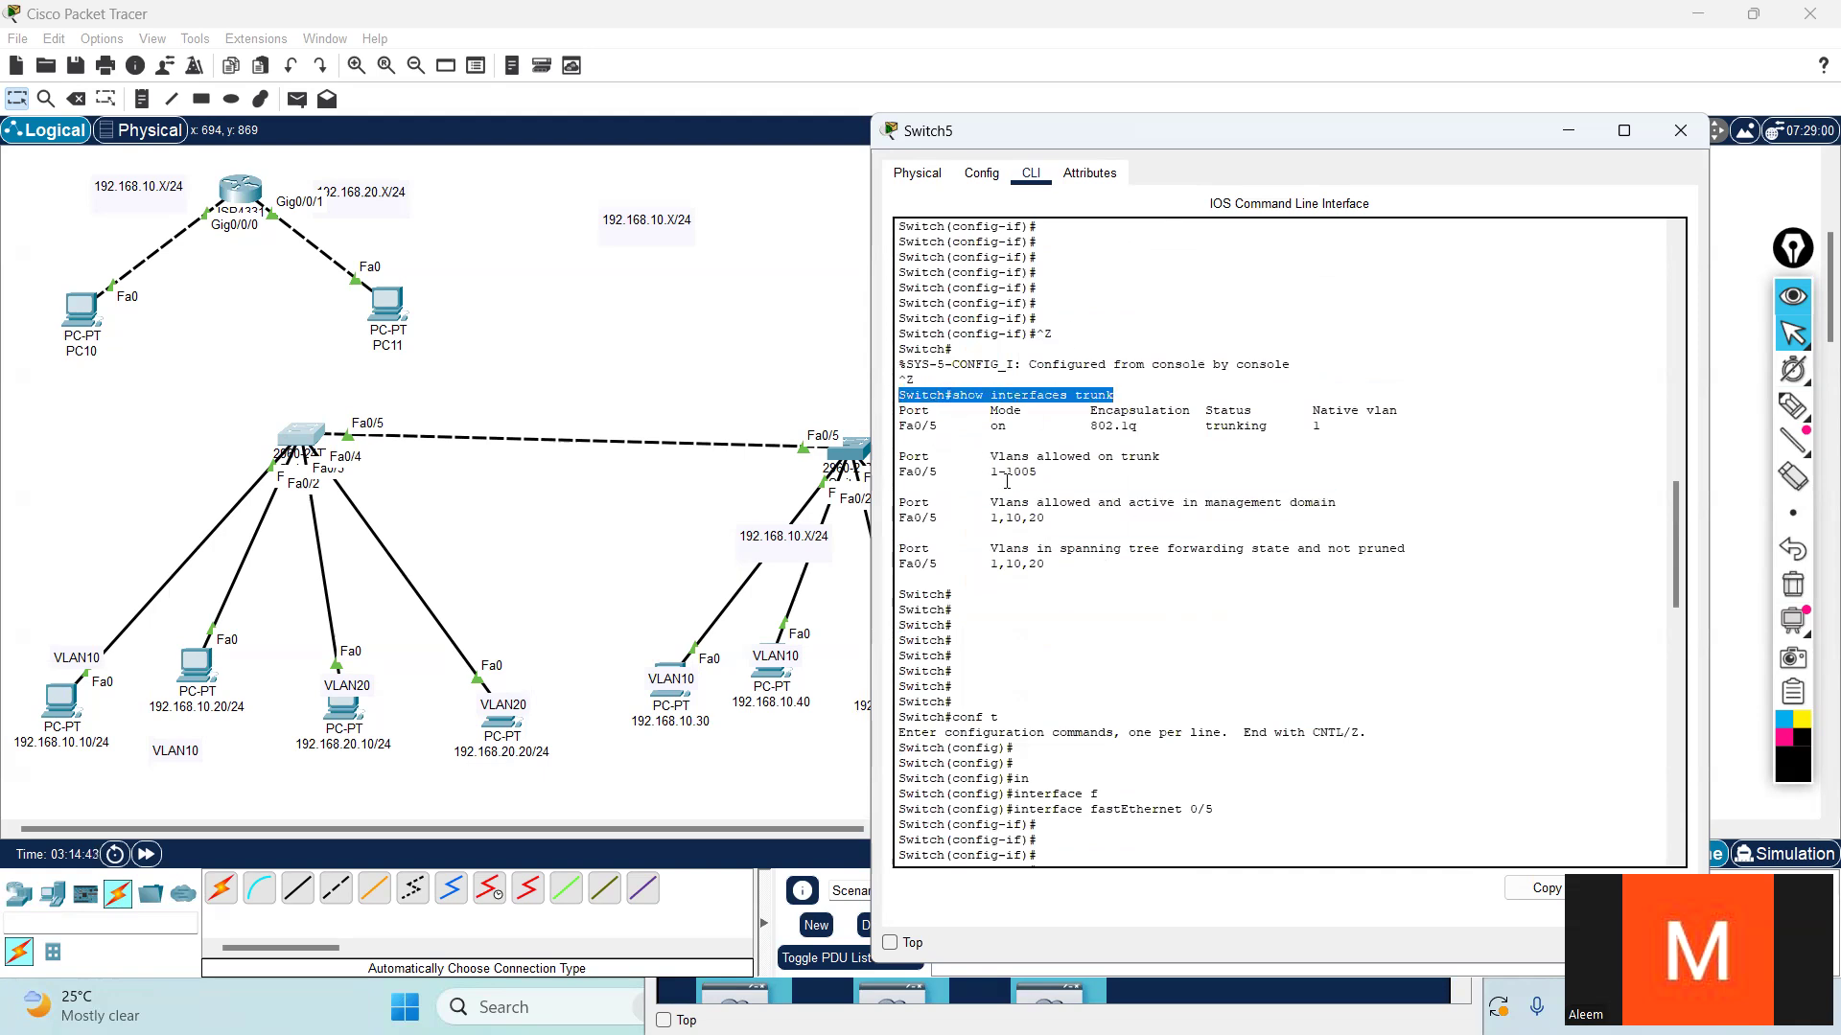
{"action": "left_click_drag", "start_coordinate": [1032, 518], "coordinate": [1021, 564]}
{"action": "scroll", "coordinate": [1217, 721], "scroll_direction": "down", "scroll_amount": 5}
{"action": "scroll", "coordinate": [1217, 721], "scroll_direction": "down", "scroll_amount": 15}
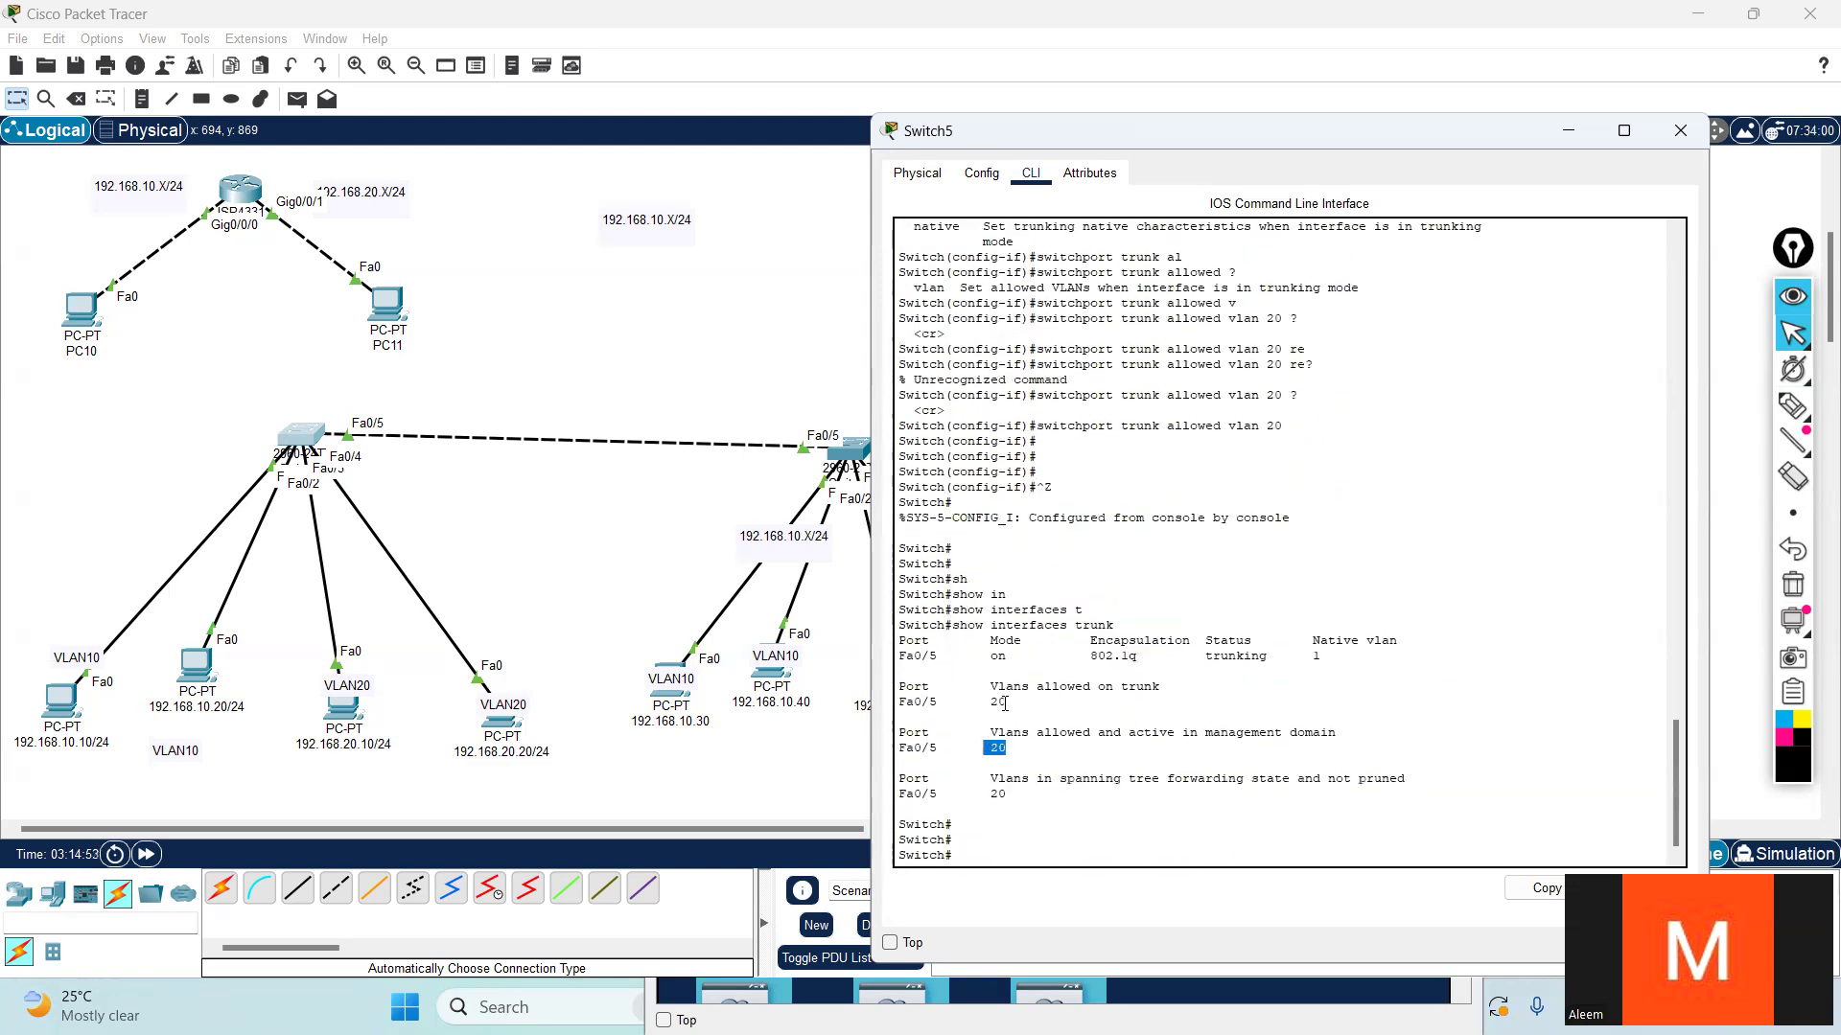
{"action": "left_click_drag", "start_coordinate": [1008, 702], "coordinate": [972, 706]}
- Ping 192.168.20.30 from the 192.168.20.10/24 PC across the restricted trunk
{"action": "left_click", "coordinate": [347, 720]}
{"action": "left_click", "coordinate": [1455, 673]}
{"action": "key", "text": "Return"}
{"action": "key", "text": "Return"}
{"action": "key", "text": "Up"}
{"action": "key", "text": "Return"}
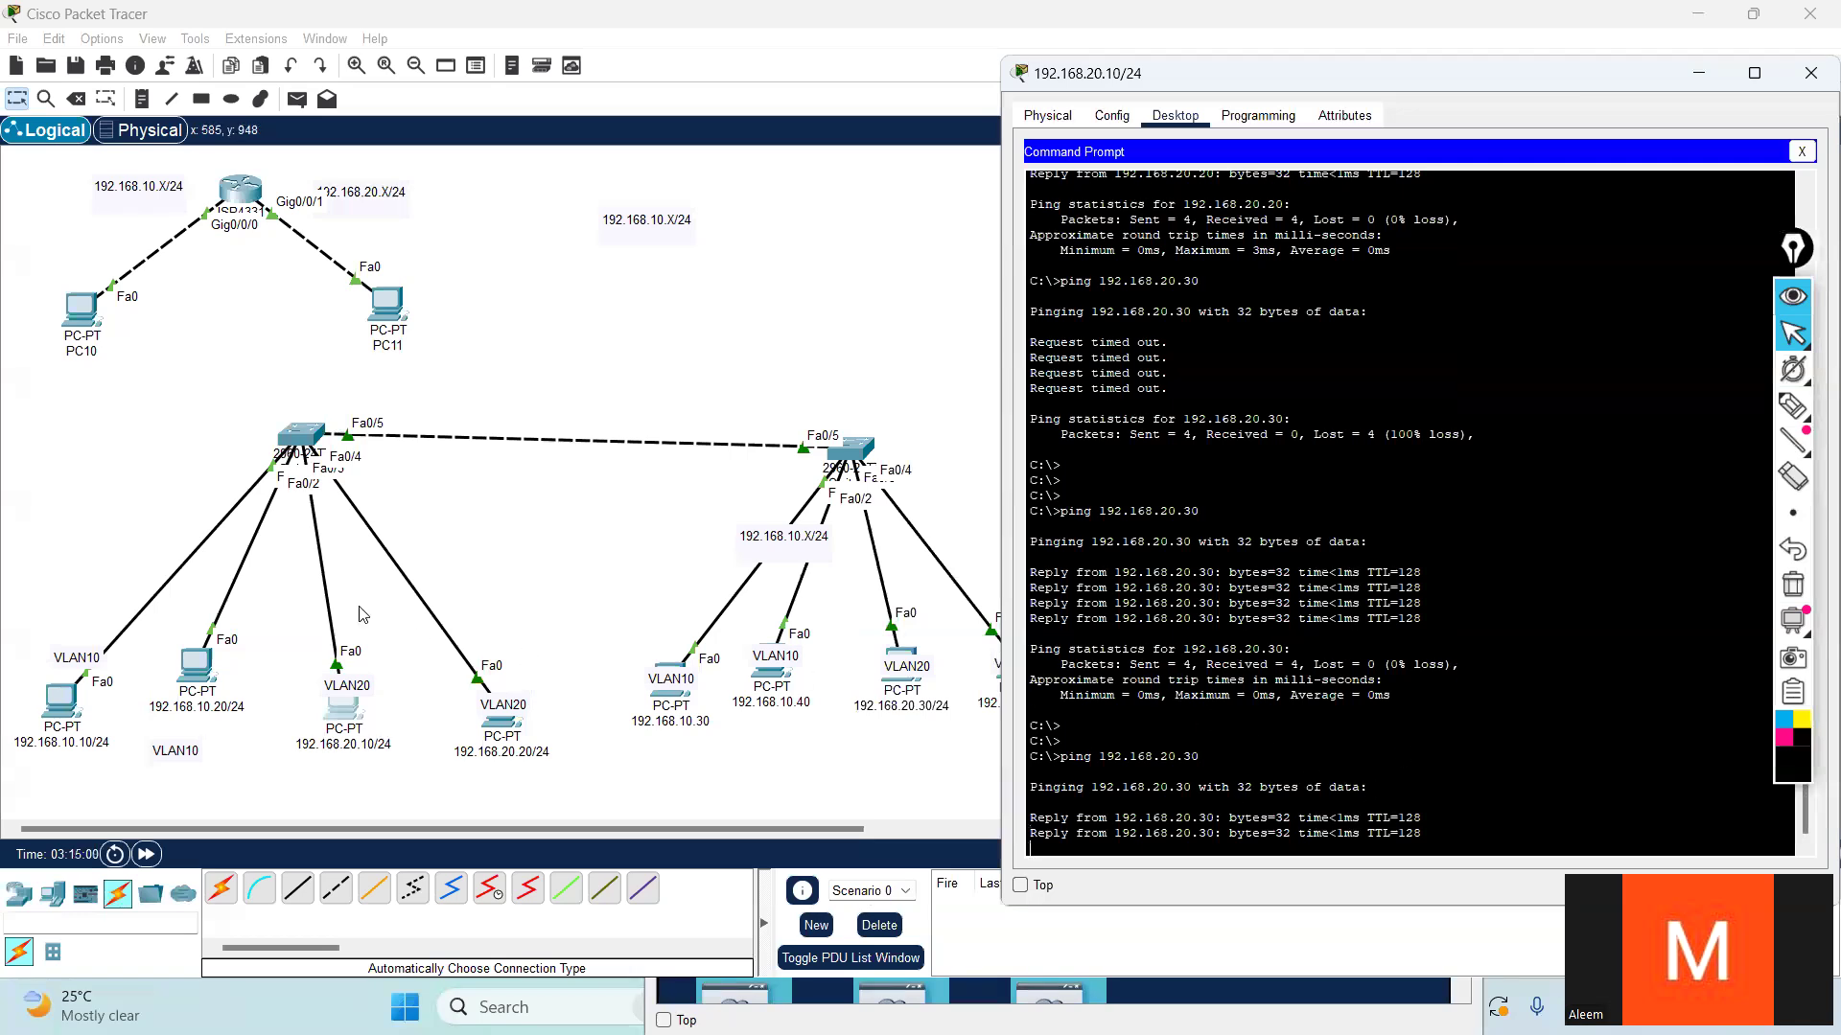
- Ping 192.168.10.30 from the 192.168.10.10/24 PC and highlight the command
{"action": "left_click", "coordinate": [60, 702]}
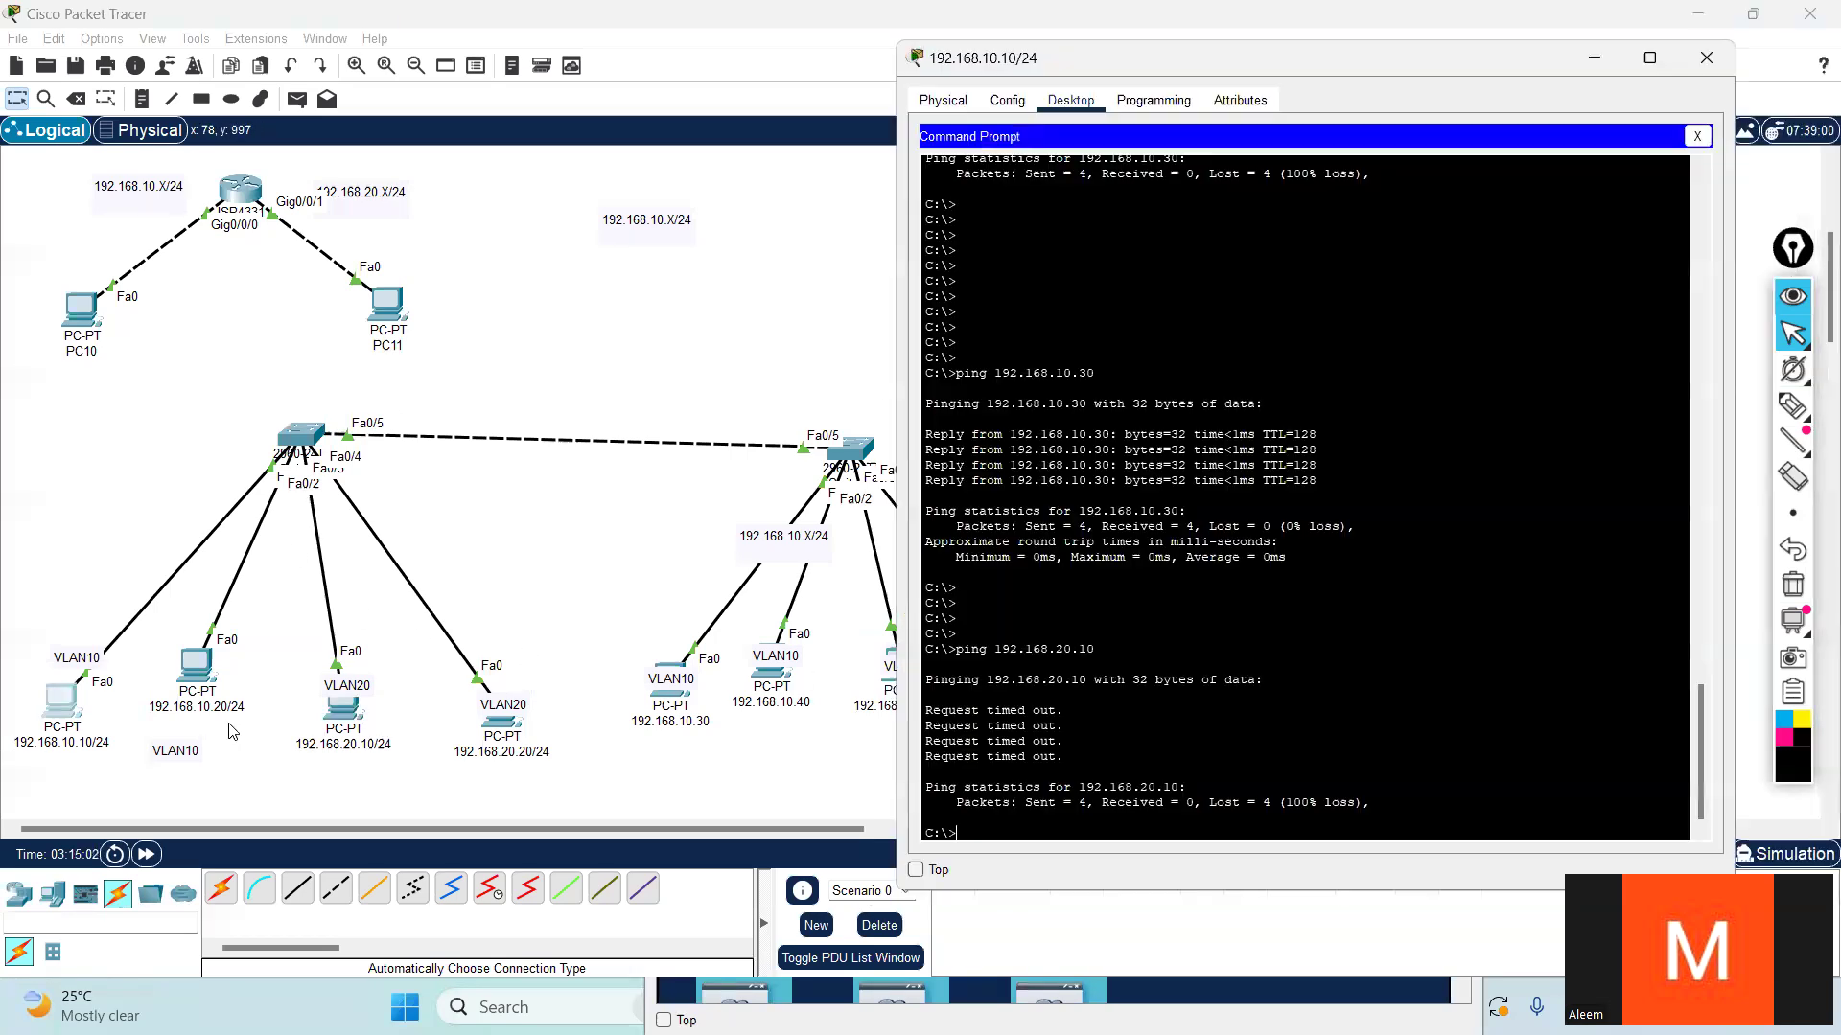
{"action": "key", "text": "Return"}
{"action": "key", "text": "Return"}
{"action": "key", "text": "Up"}
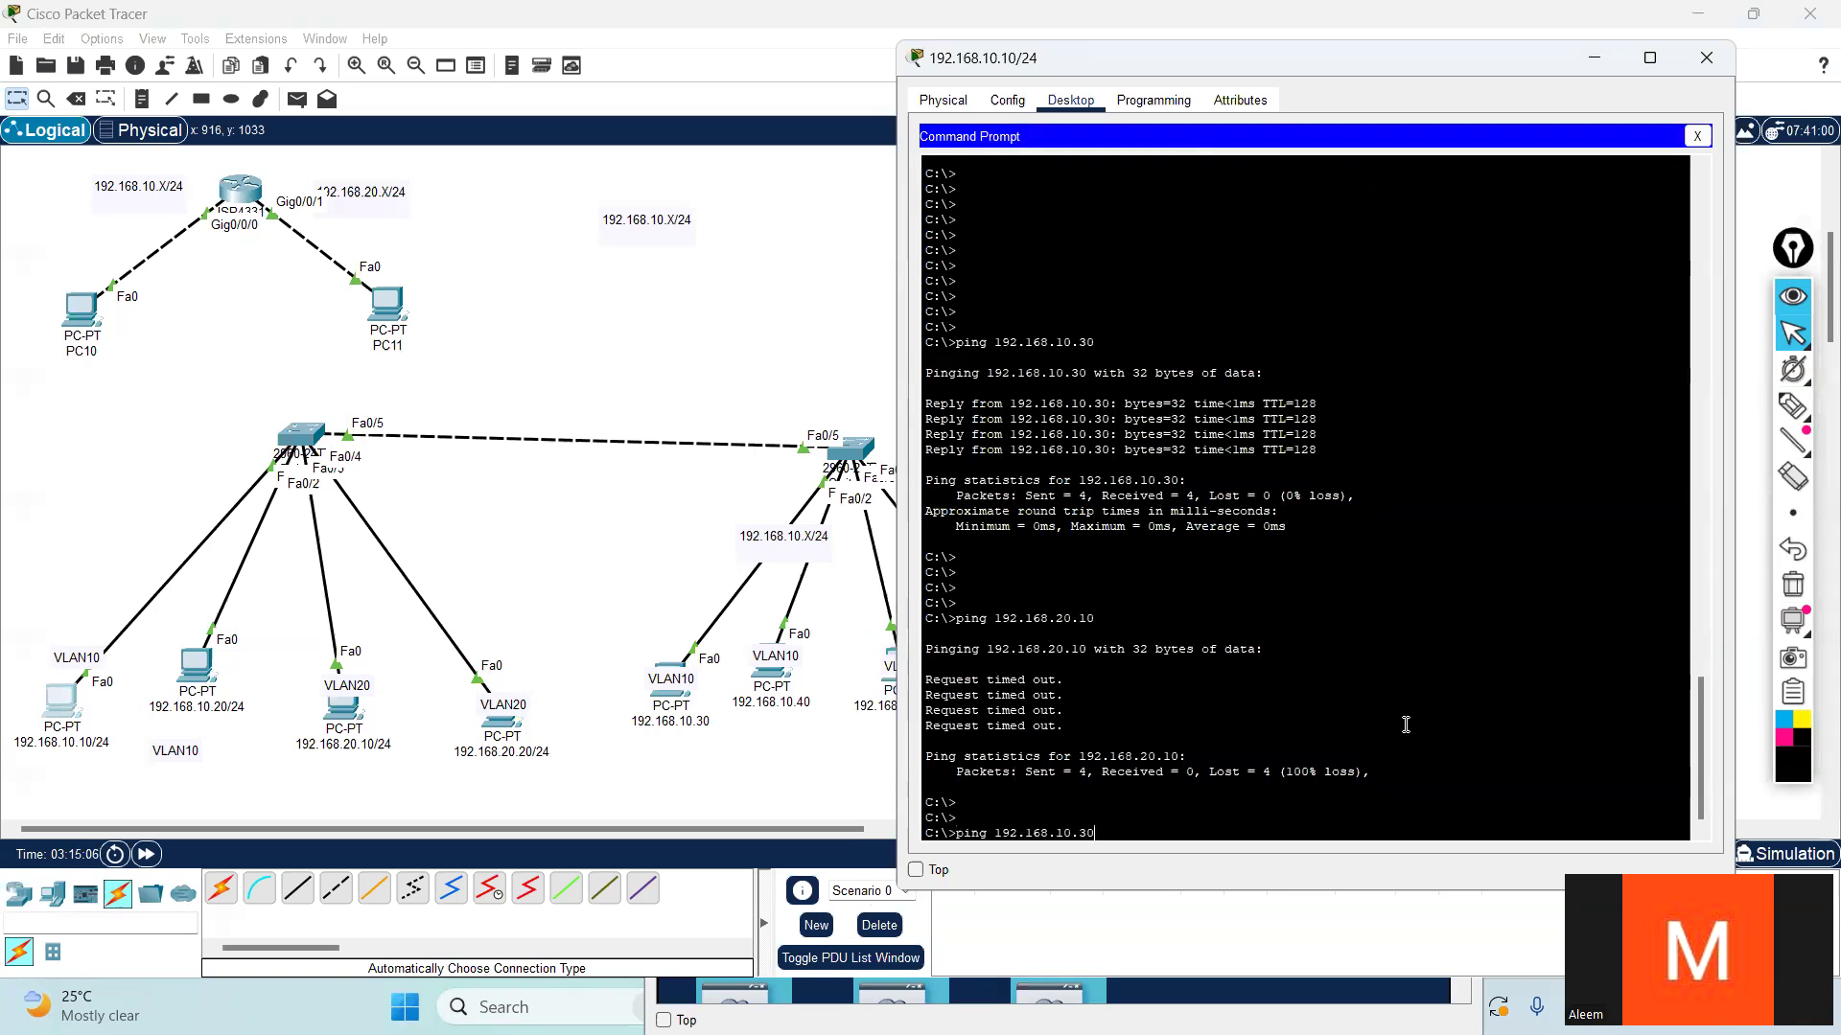
{"action": "key", "text": "Return"}
{"action": "left_click_drag", "start_coordinate": [1103, 772], "coordinate": [942, 776]}
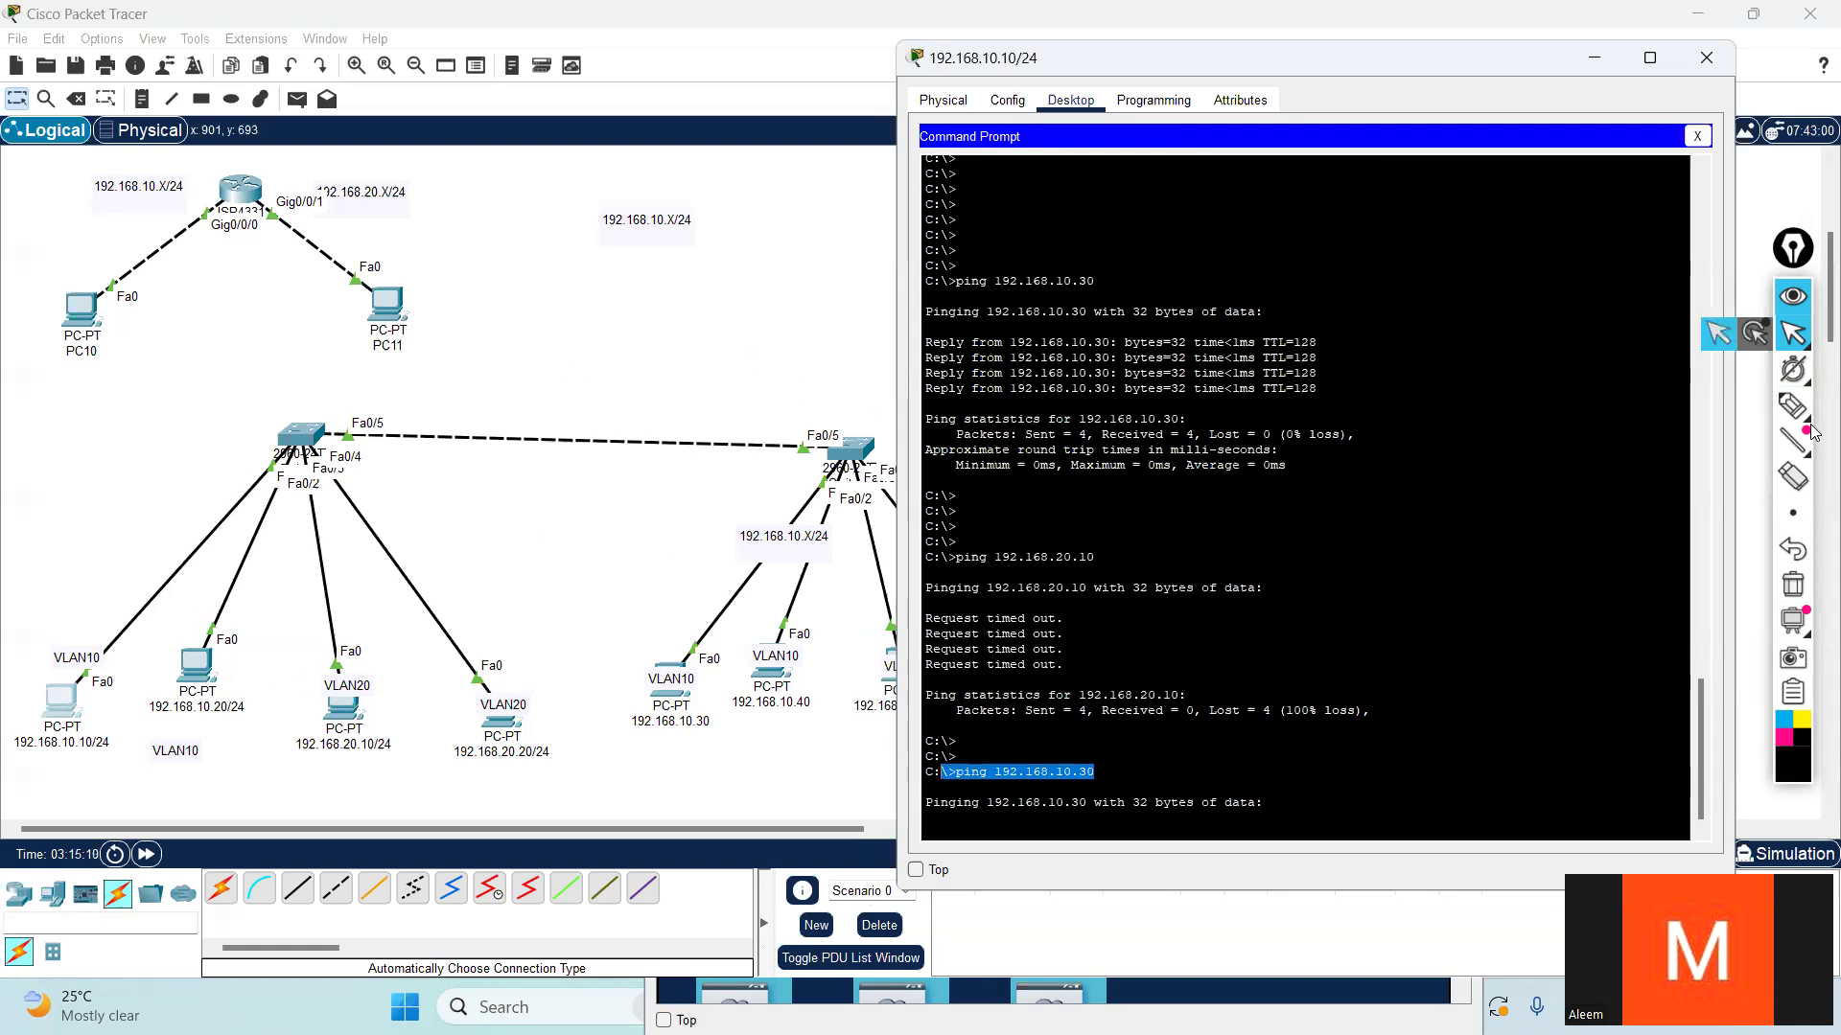
- Circle the 192.168.10.10/24 and 192.168.10.30 PCs with the pen, join them with a curve and cross it out
{"action": "mouse_move", "coordinate": [1792, 406]}
{"action": "left_click", "coordinate": [1718, 411]}
{"action": "mouse_move", "coordinate": [139, 709]}
{"action": "left_mouse_down"}
{"action": "mouse_move", "coordinate": [14, 725]}
{"action": "mouse_move", "coordinate": [96, 738]}
{"action": "mouse_move", "coordinate": [67, 753]}
{"action": "mouse_move", "coordinate": [96, 801]}
{"action": "mouse_move", "coordinate": [446, 827]}
{"action": "mouse_move", "coordinate": [709, 782]}
{"action": "mouse_move", "coordinate": [640, 748]}
{"action": "mouse_move", "coordinate": [738, 801]}
{"action": "left_mouse_up"}
{"action": "mouse_move", "coordinate": [537, 778]}
{"action": "left_mouse_down"}
{"action": "mouse_move", "coordinate": [537, 826]}
{"action": "mouse_move", "coordinate": [609, 826]}
{"action": "left_mouse_up"}
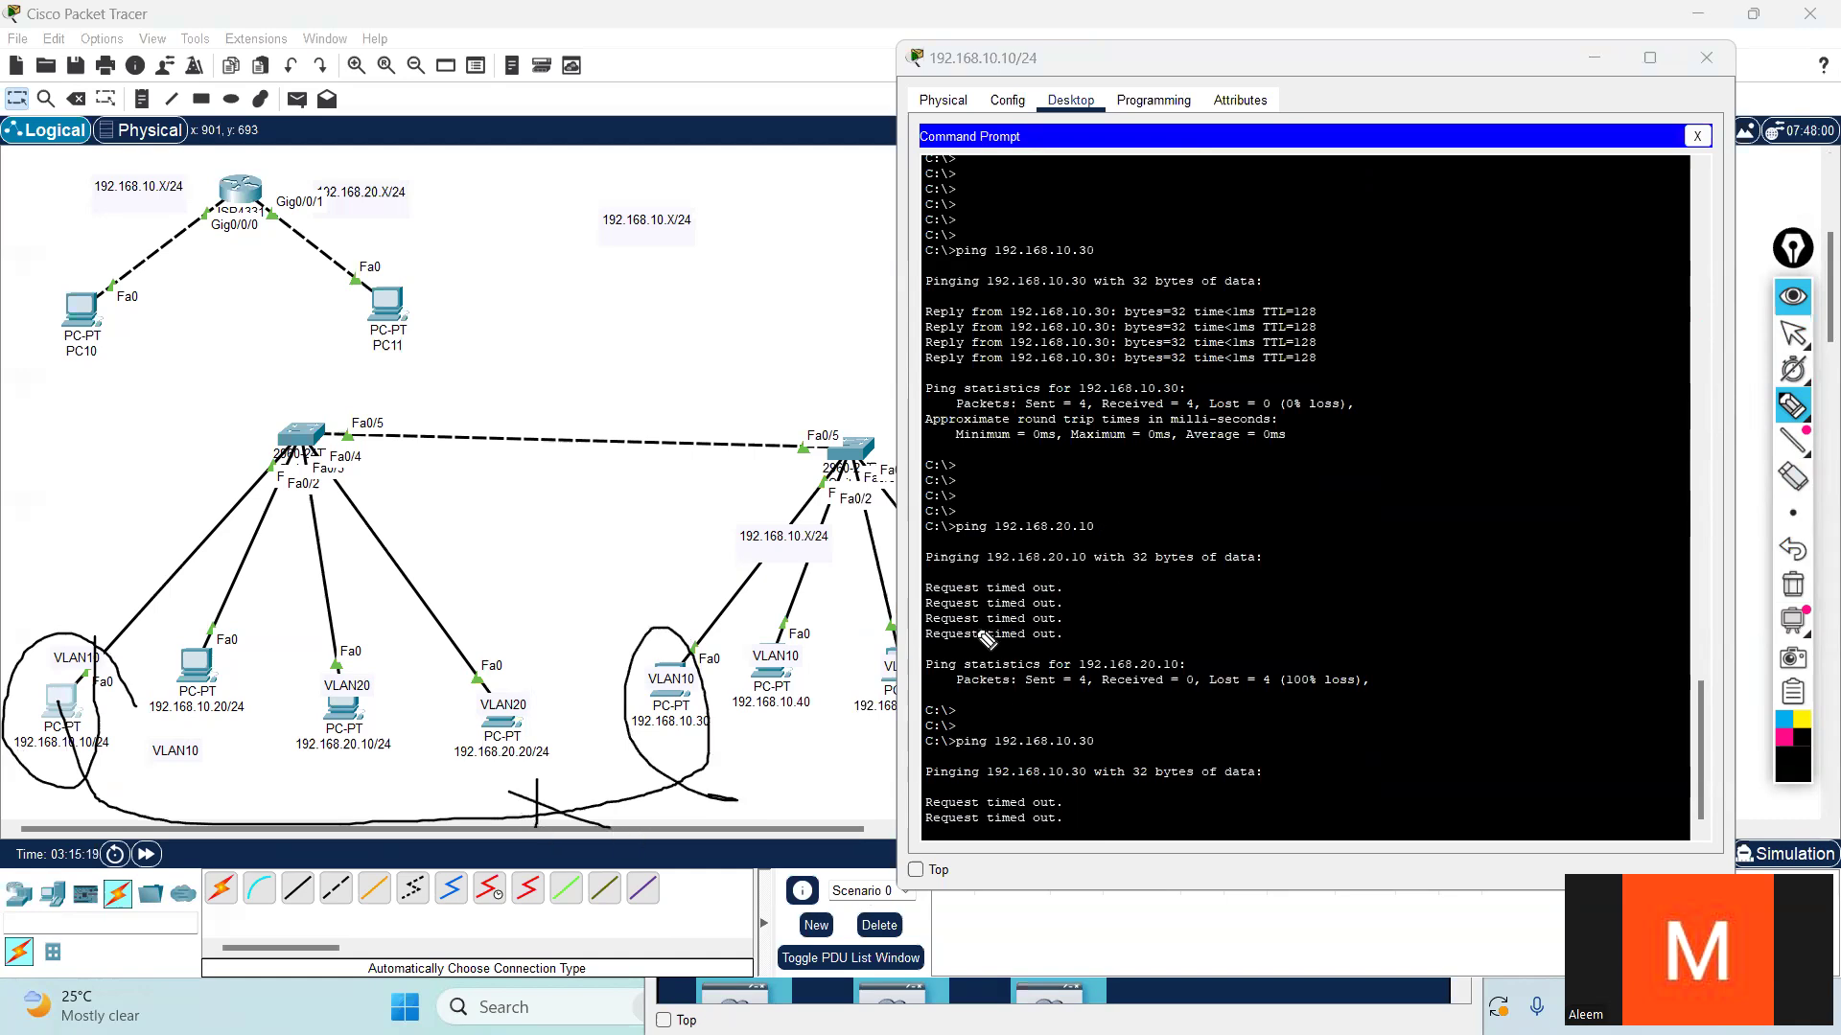
- Draw an arrow along the inter-switch link, write Vlan20 above it and a crossed-out Vlan10 below it
{"action": "mouse_move", "coordinate": [333, 414]}
{"action": "left_mouse_down"}
{"action": "mouse_move", "coordinate": [813, 427]}
{"action": "mouse_move", "coordinate": [767, 446]}
{"action": "left_mouse_up"}
{"action": "mouse_move", "coordinate": [581, 382]}
{"action": "left_mouse_down"}
{"action": "mouse_move", "coordinate": [671, 397]}
{"action": "mouse_move", "coordinate": [745, 341]}
{"action": "left_mouse_up"}
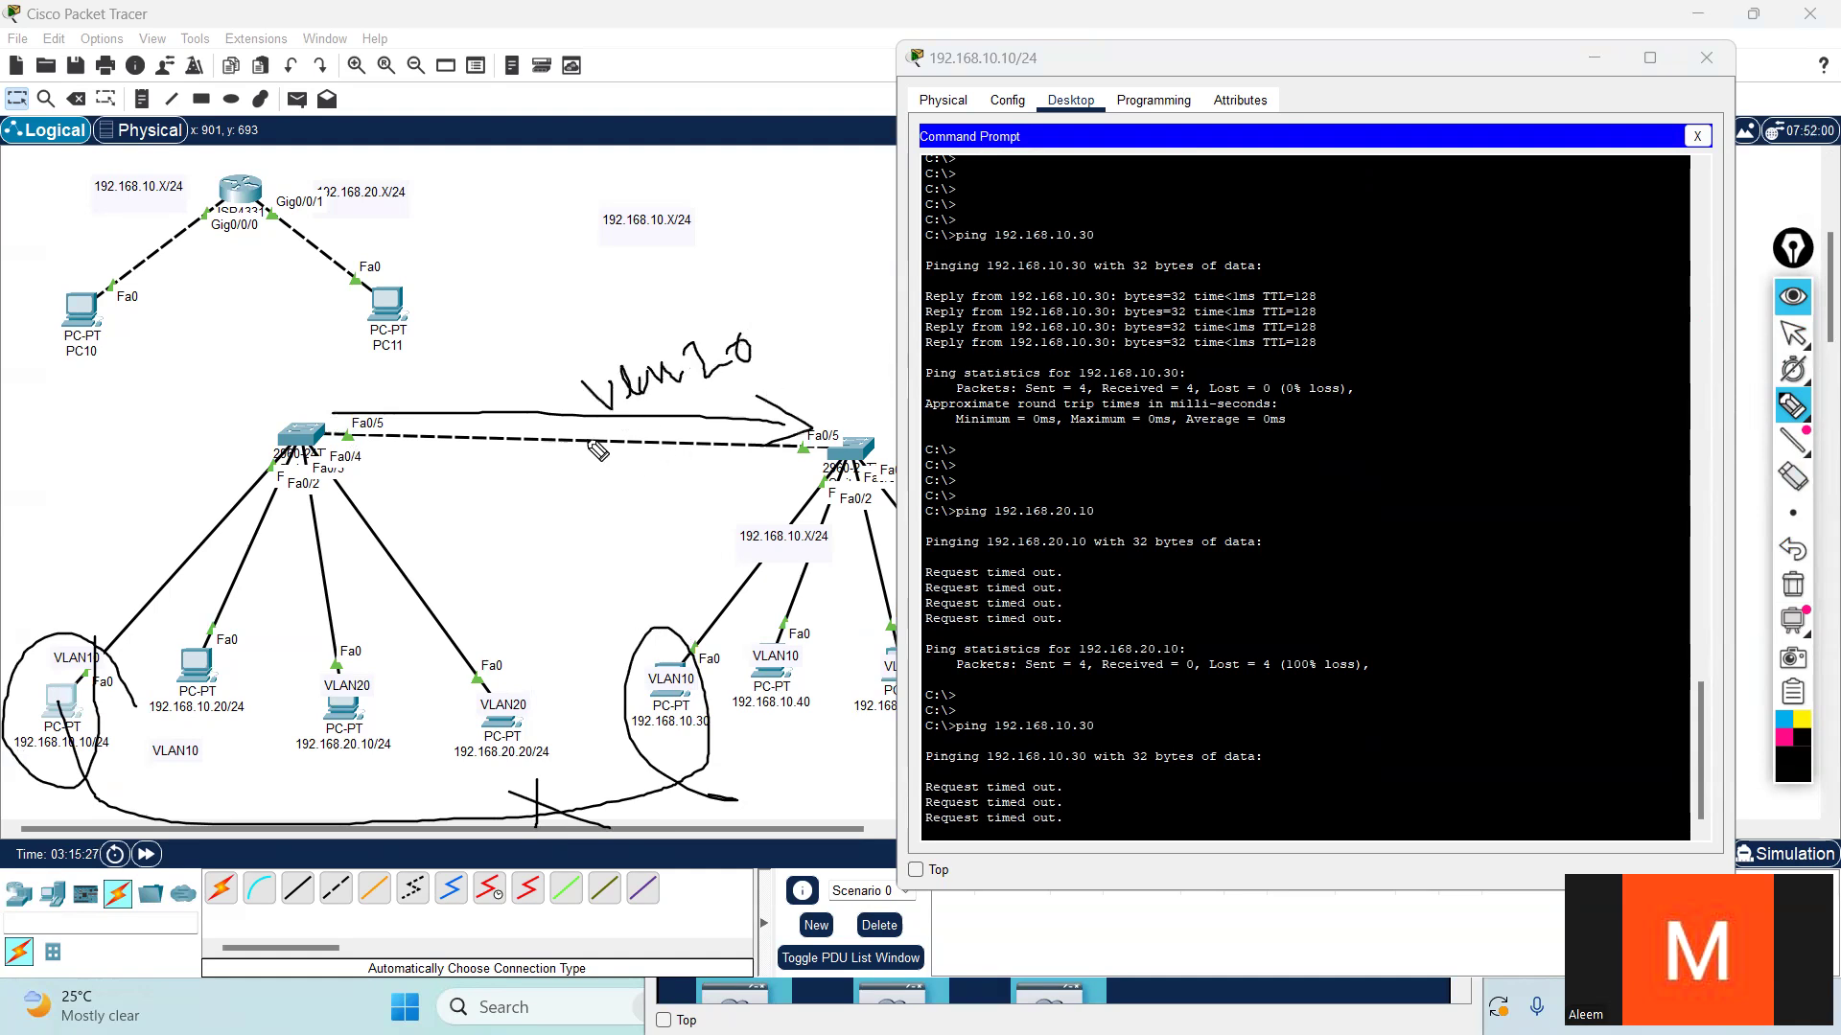
{"action": "mouse_move", "coordinate": [511, 479]}
{"action": "left_mouse_down"}
{"action": "mouse_move", "coordinate": [533, 474]}
{"action": "mouse_move", "coordinate": [536, 515]}
{"action": "mouse_move", "coordinate": [564, 460]}
{"action": "mouse_move", "coordinate": [567, 478]}
{"action": "mouse_move", "coordinate": [603, 456]}
{"action": "mouse_move", "coordinate": [650, 474]}
{"action": "mouse_move", "coordinate": [614, 479]}
{"action": "left_mouse_up"}
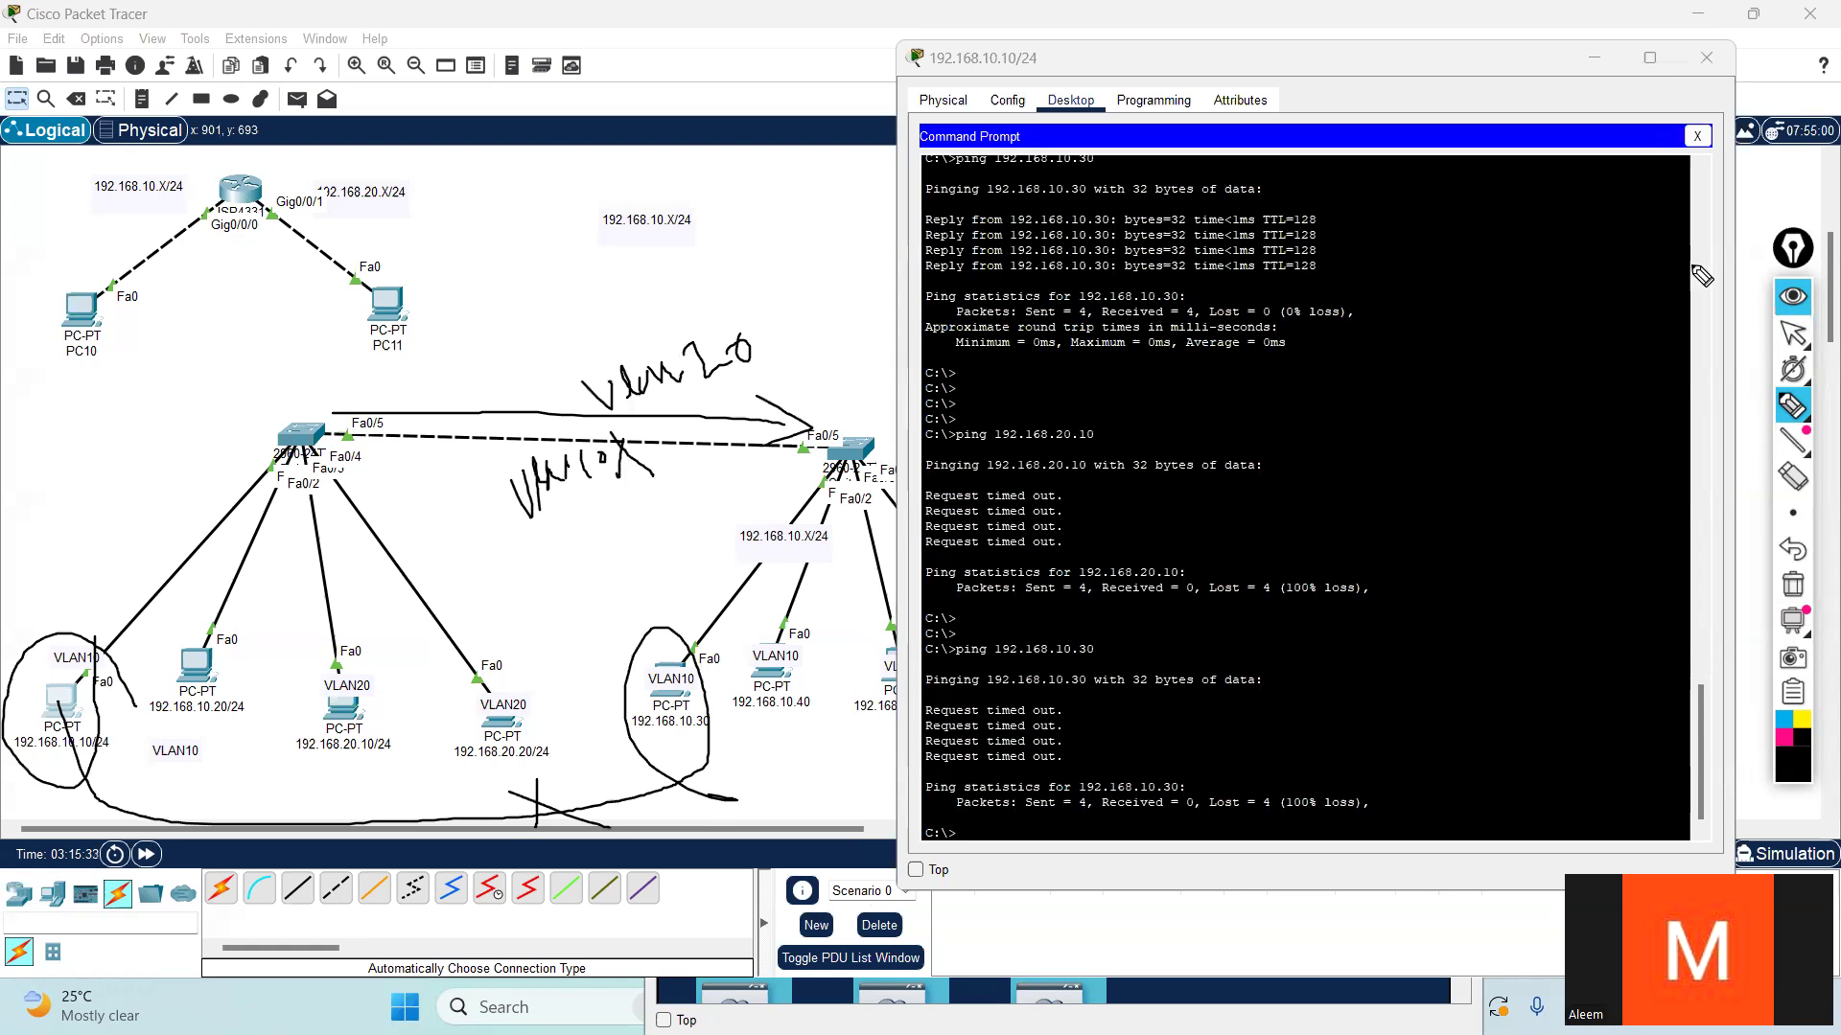
- Stop annotating, open Switch5's command line and enter global configuration mode
{"action": "left_click", "coordinate": [1792, 332]}
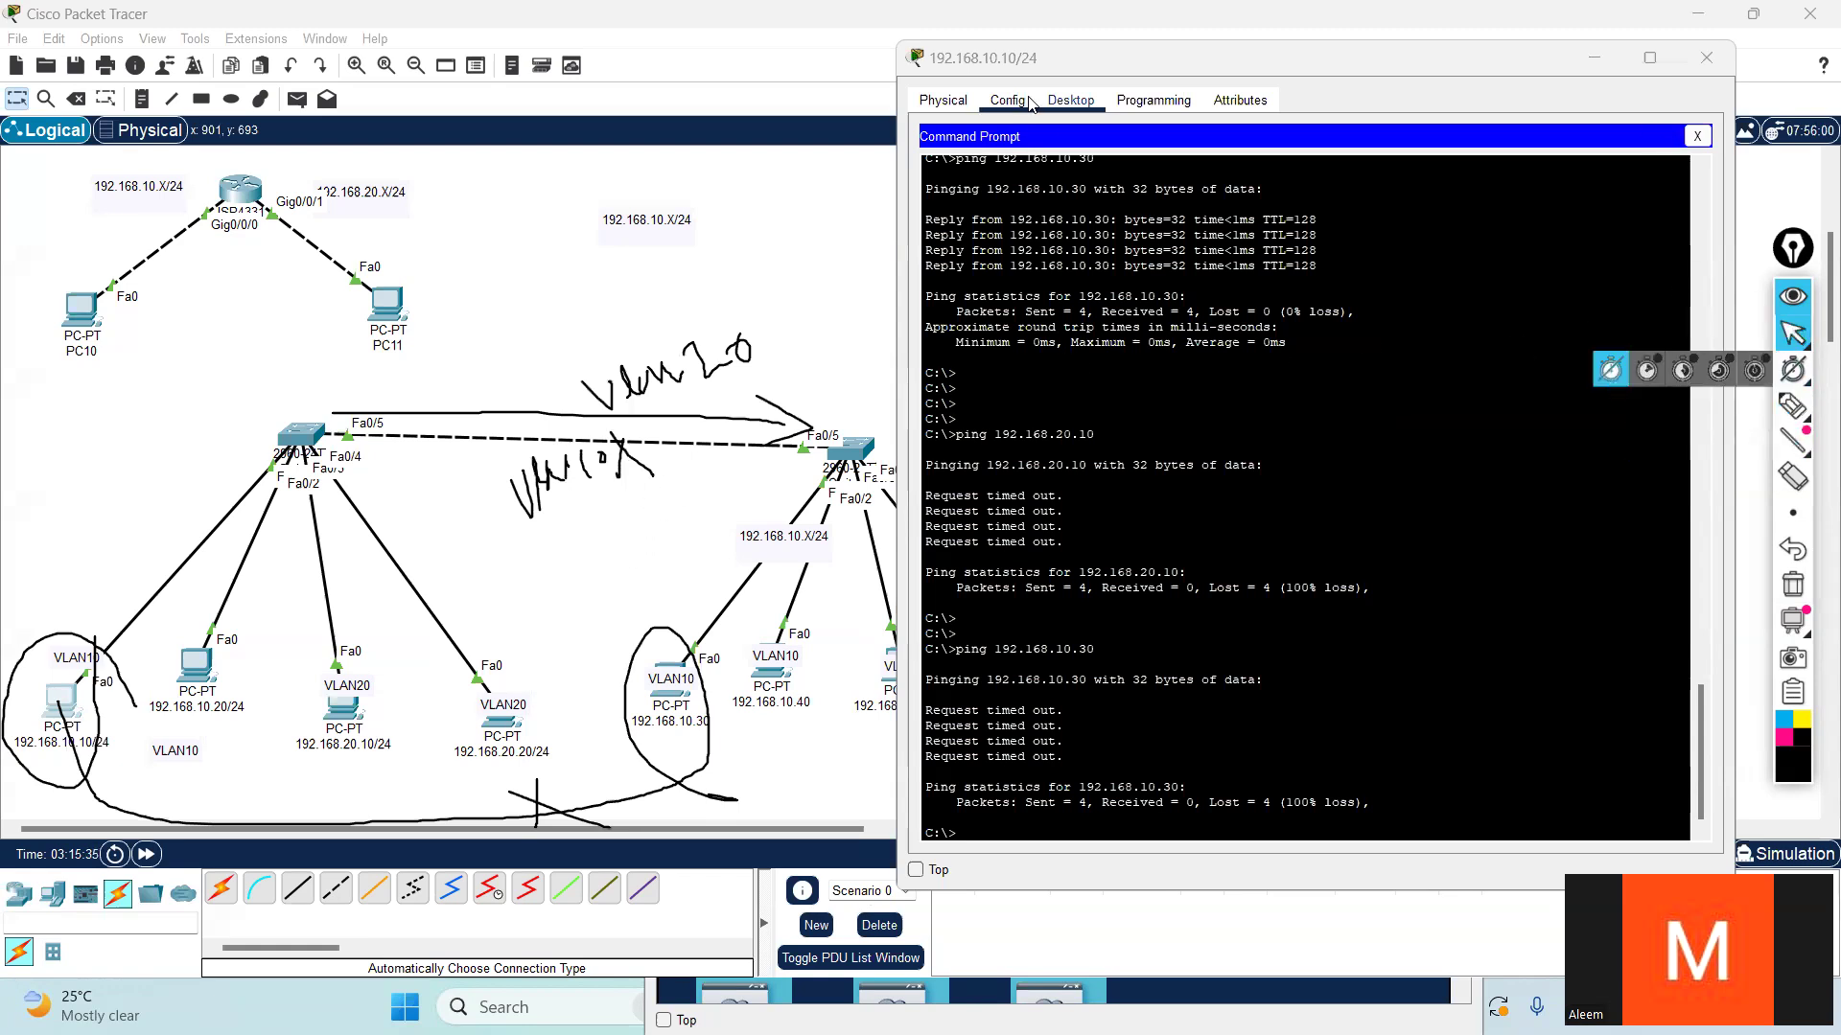
{"action": "left_click", "coordinate": [303, 436]}
{"action": "left_click", "coordinate": [1406, 657]}
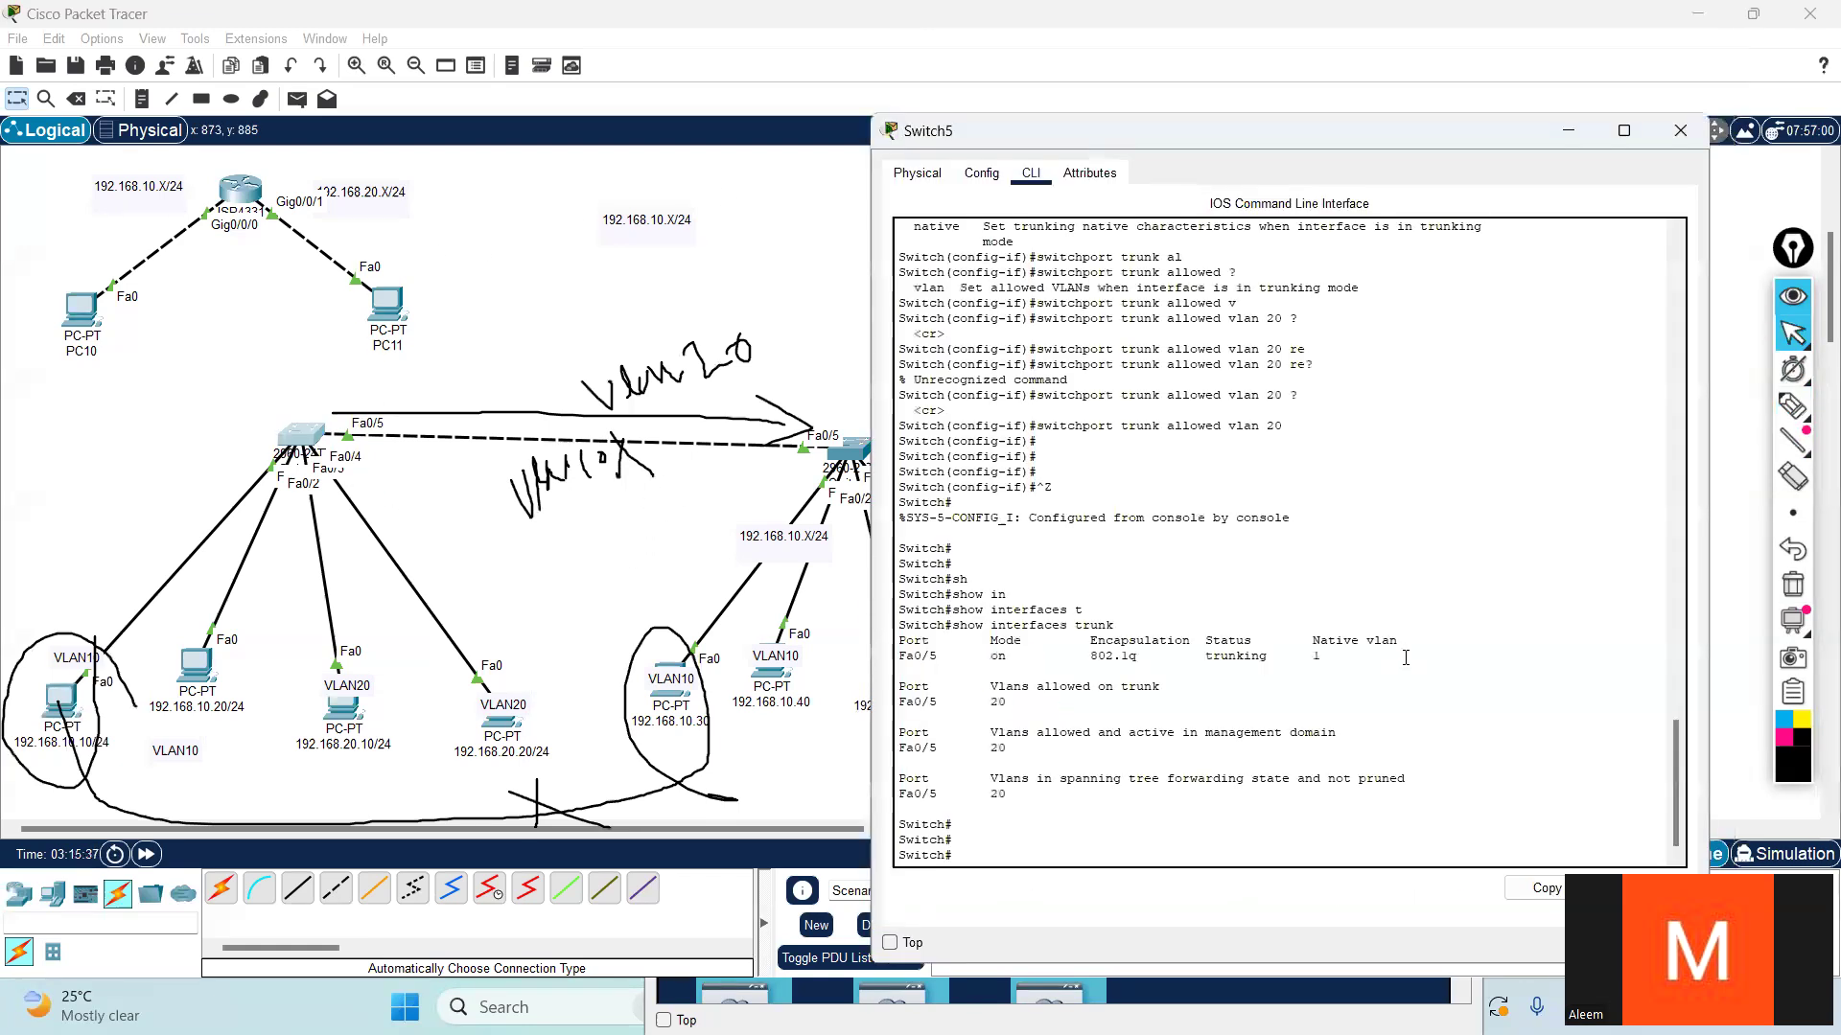
{"action": "key", "text": "Return"}
{"action": "key", "text": "Return"}
{"action": "key", "text": "Return"}
{"action": "type", "text": "conf t"}
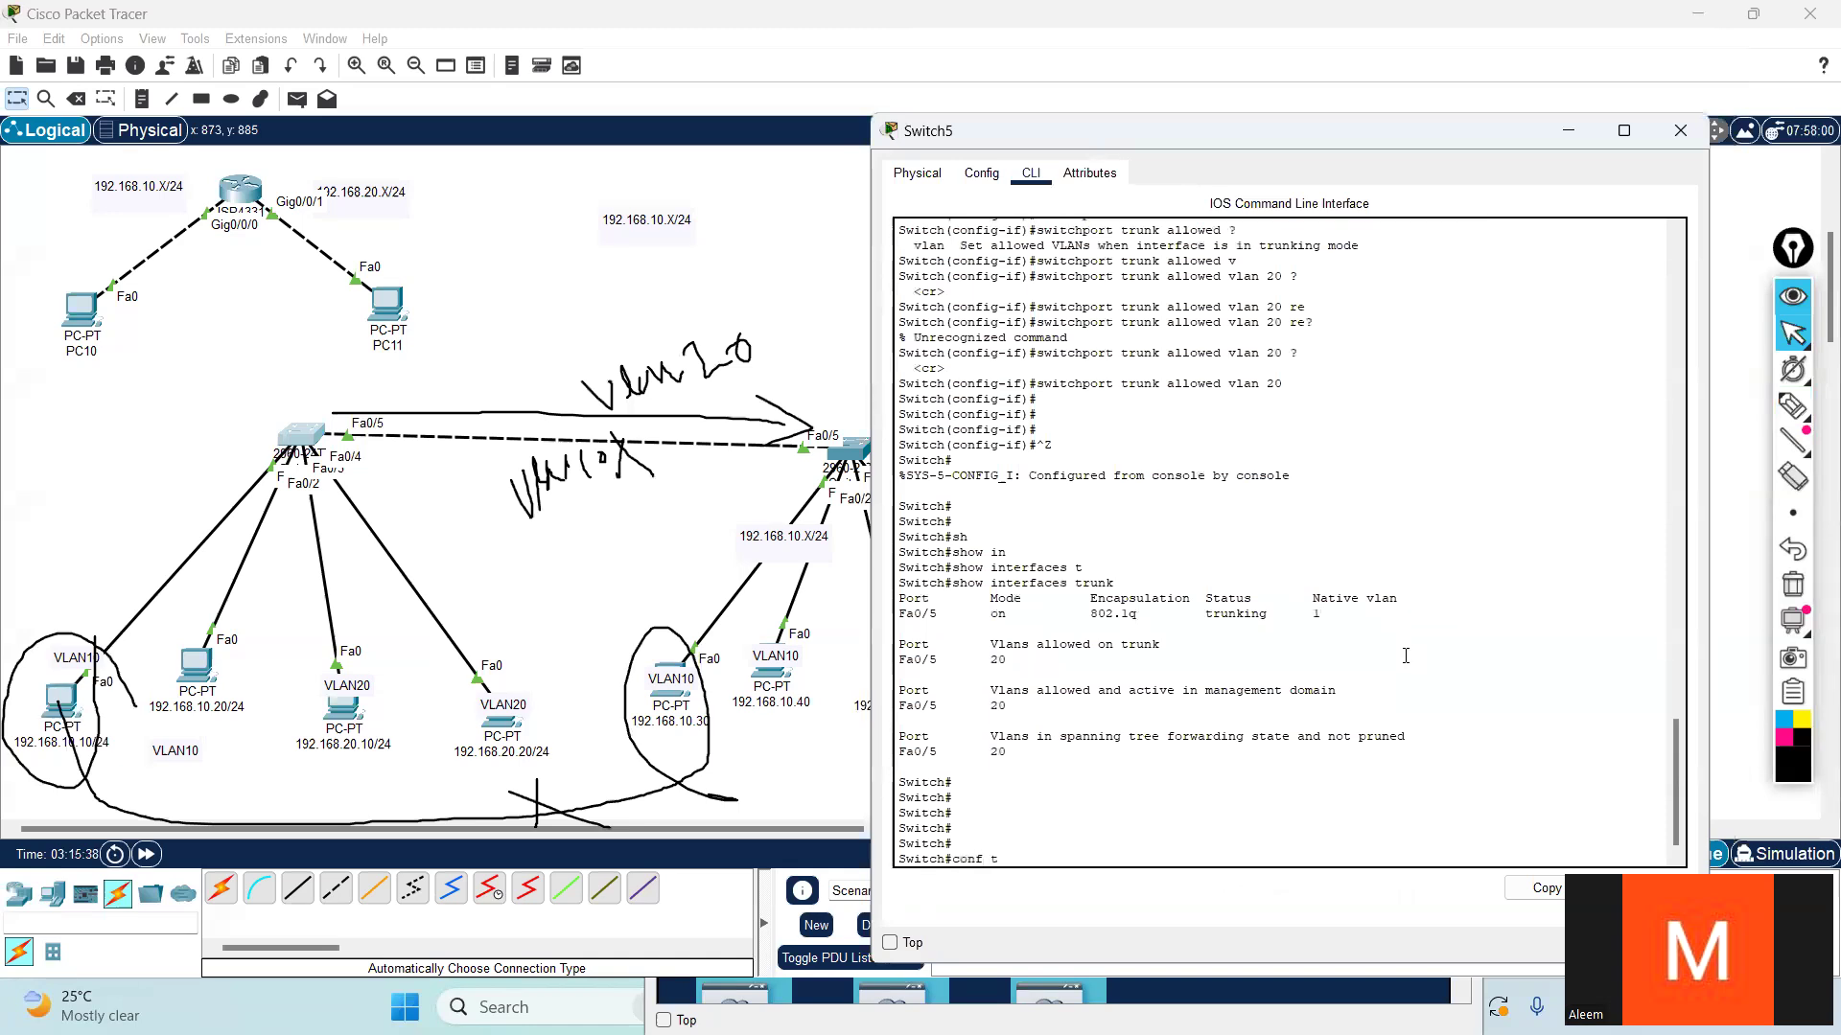
{"action": "key", "text": "Return"}
{"action": "key", "text": "Return"}
{"action": "key", "text": "Return"}
- Enter interface configuration for FastEthernet 0/5 on Switch5
{"action": "type", "text": "in"}
{"action": "key", "text": "Tab"}
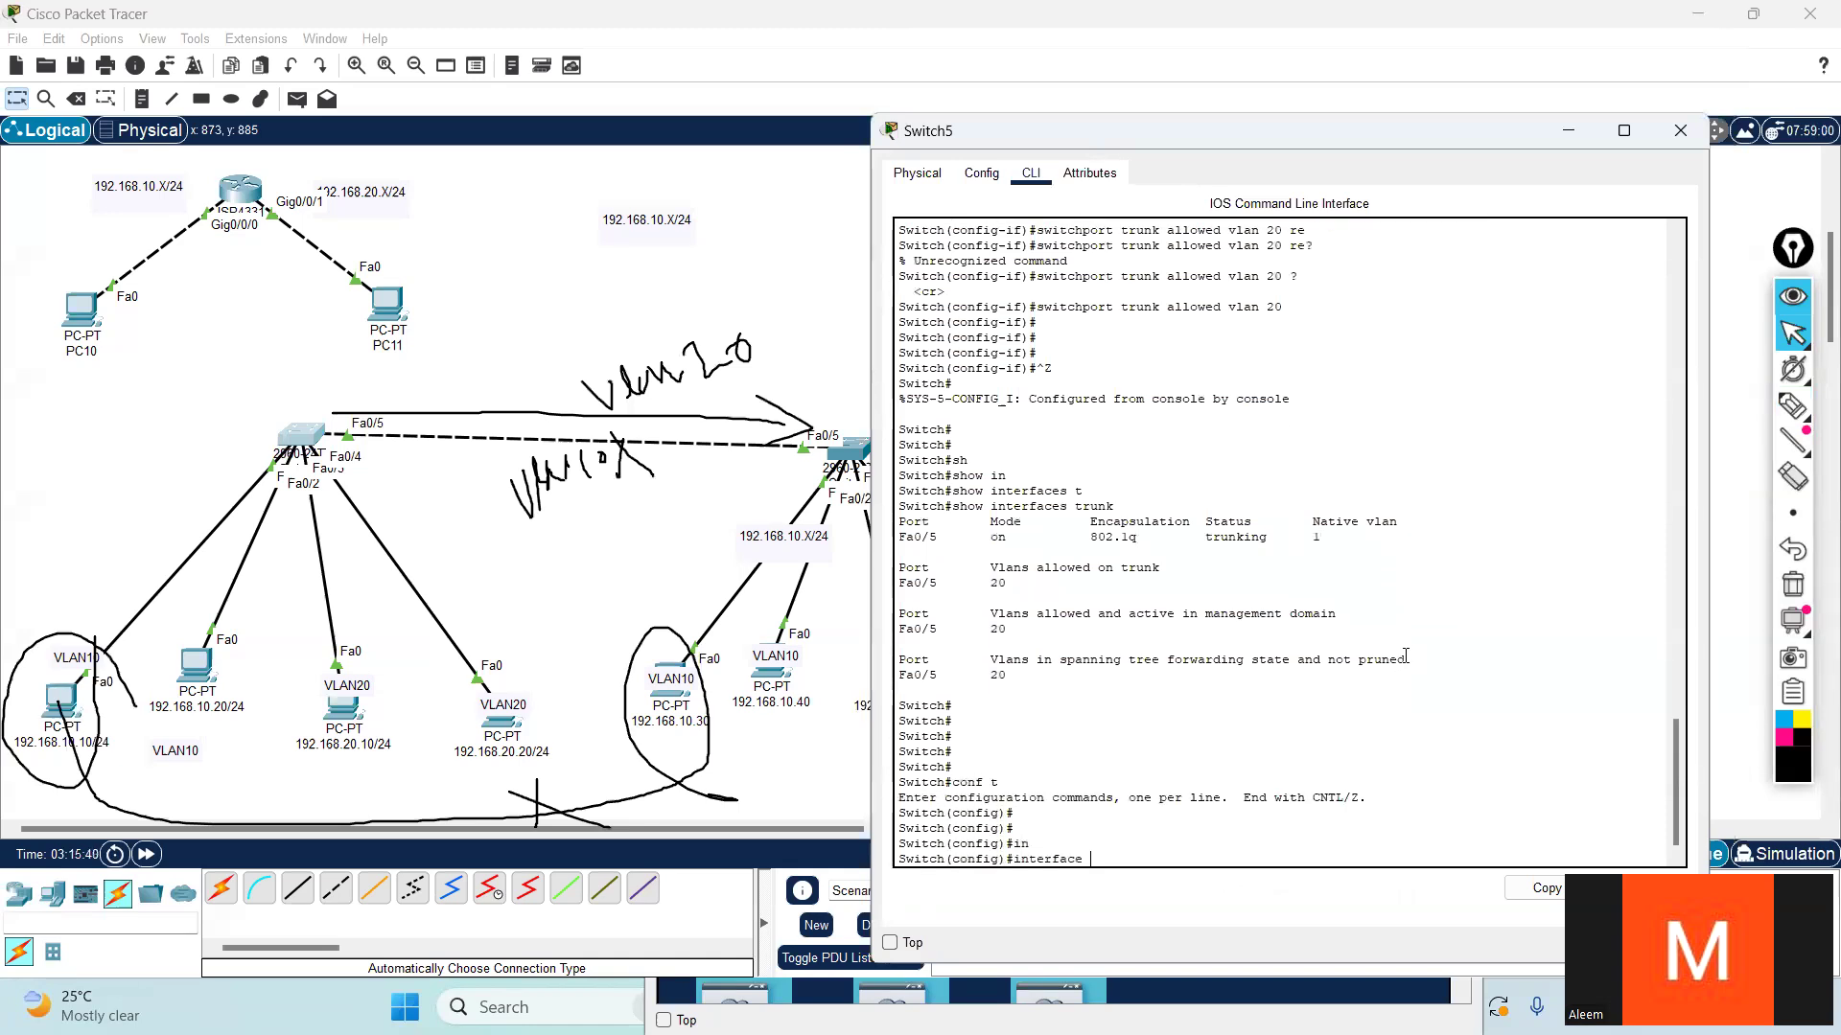
{"action": "type", "text": "f"}
{"action": "key", "text": "Tab"}
{"action": "type", "text": "0/"}
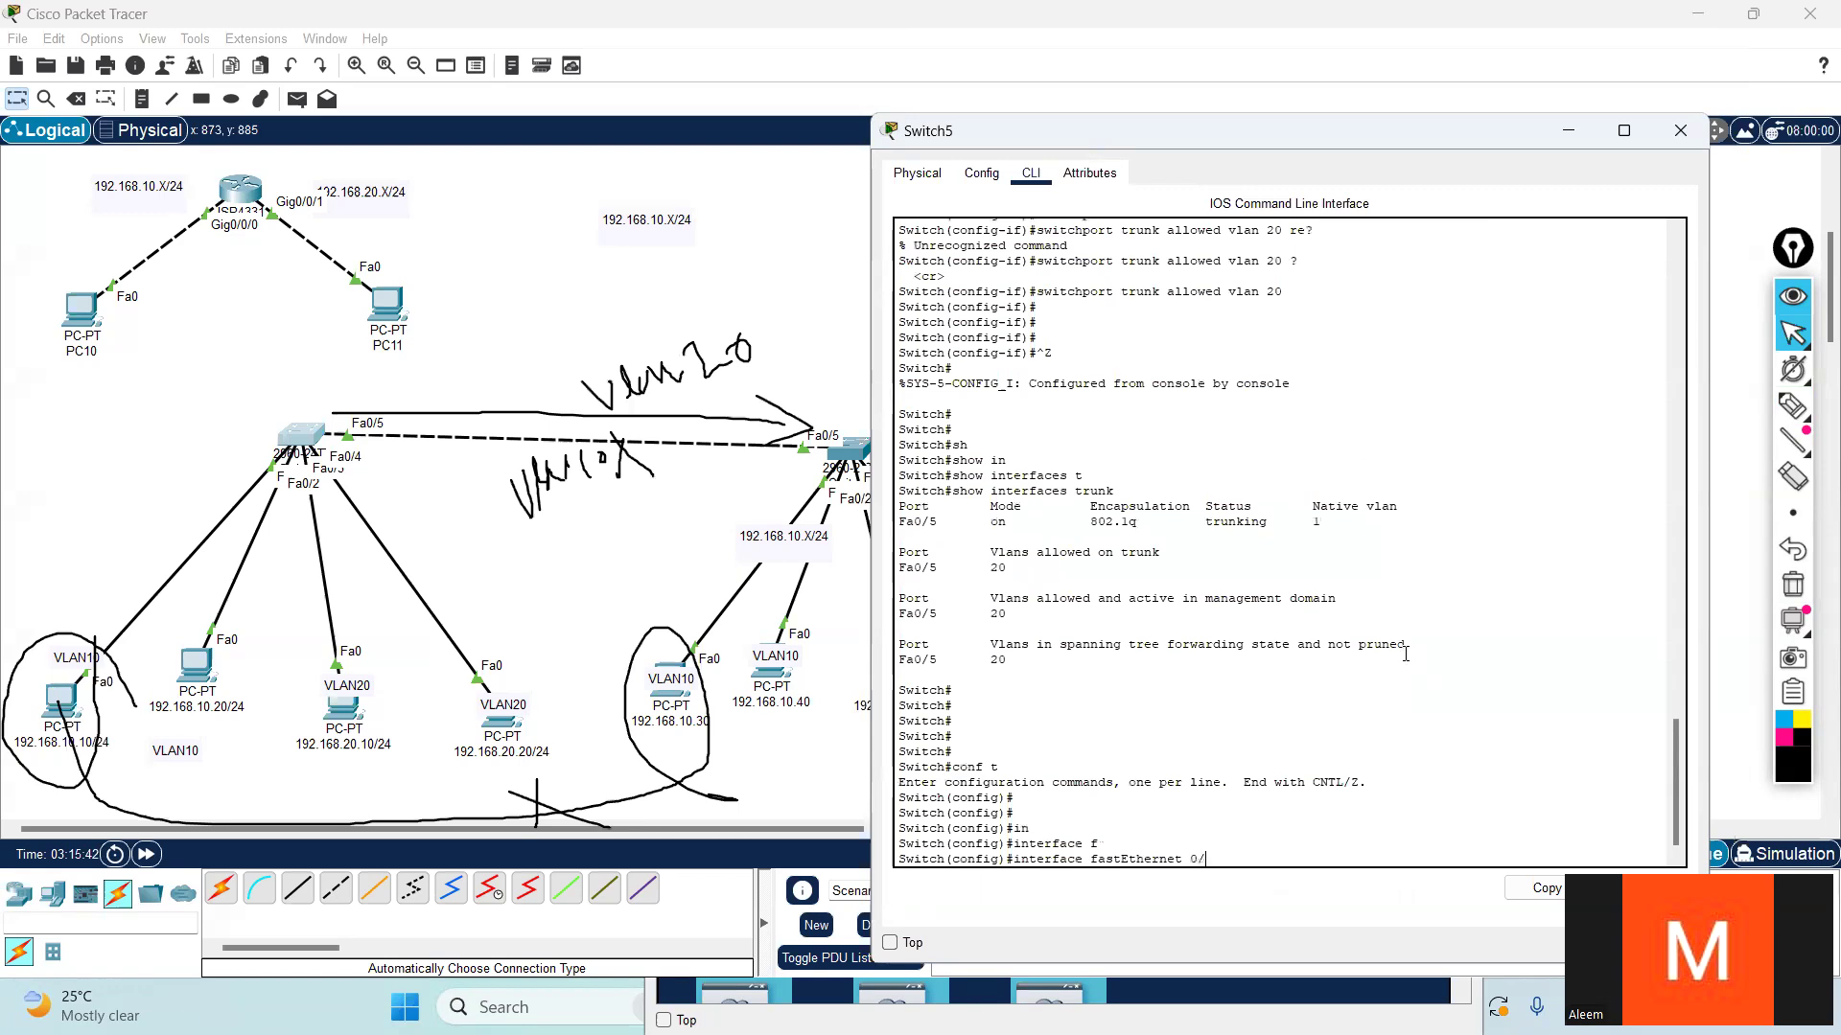
{"action": "type", "text": "5"}
{"action": "key", "text": "Return"}
{"action": "key", "text": "Return"}
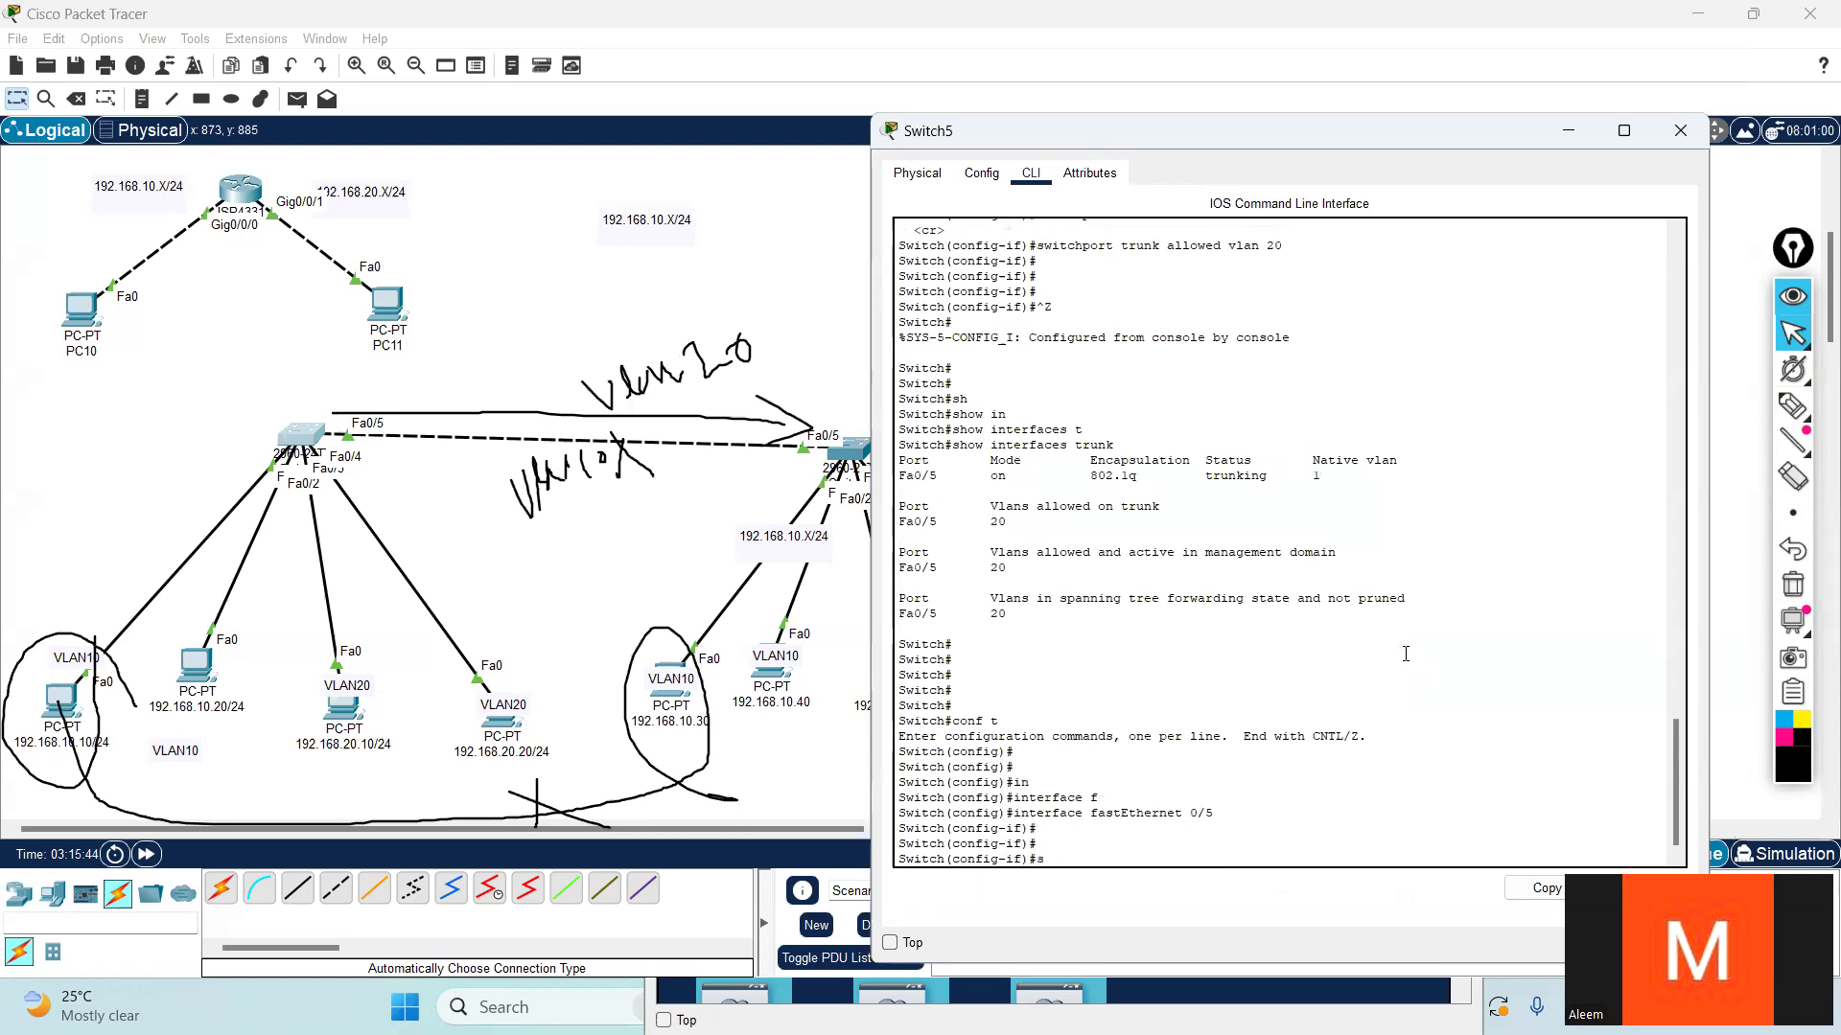
- Look up the options of the switchport trunk allowed vlan command and highlight the remove option
{"action": "type", "text": "sw"}
{"action": "key", "text": "Tab"}
{"action": "type", "text": "tr"}
{"action": "key", "text": "Tab"}
{"action": "type", "text": "al"}
{"action": "key", "text": "Tab"}
{"action": "type", "text": "v"}
{"action": "key", "text": "Tab"}
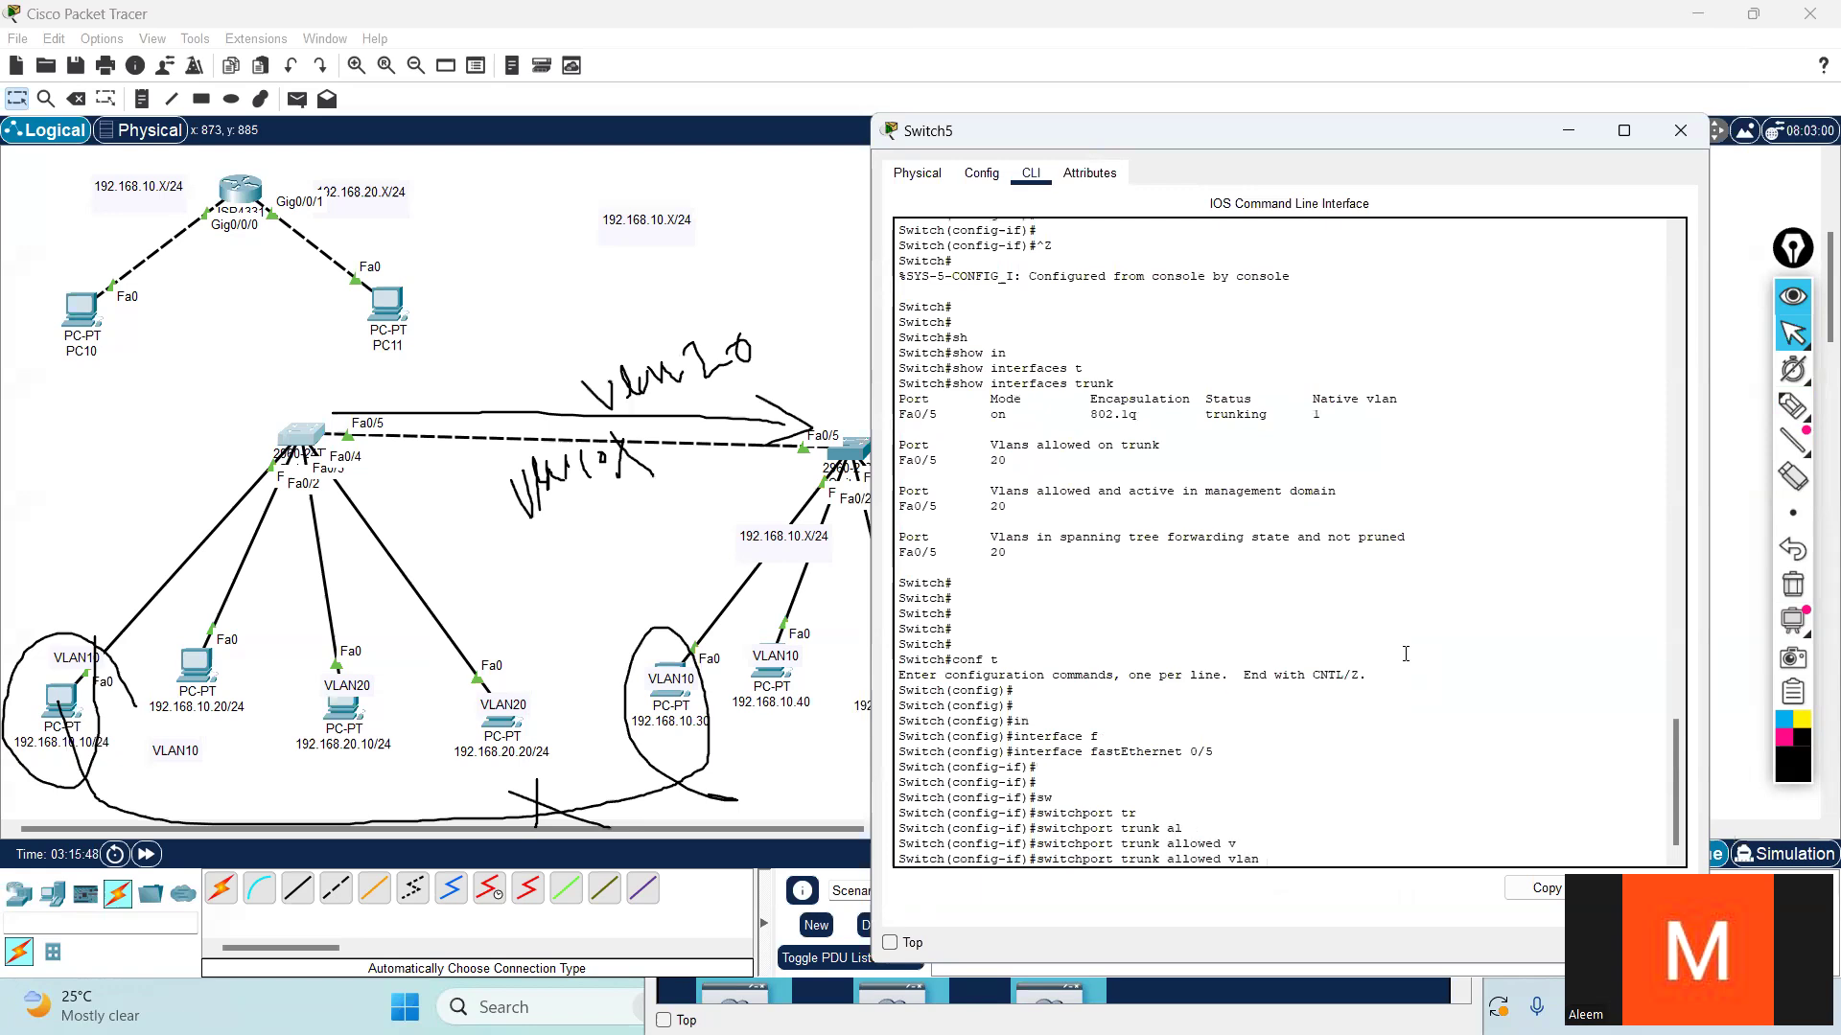
{"action": "type", "text": "10 ?"}
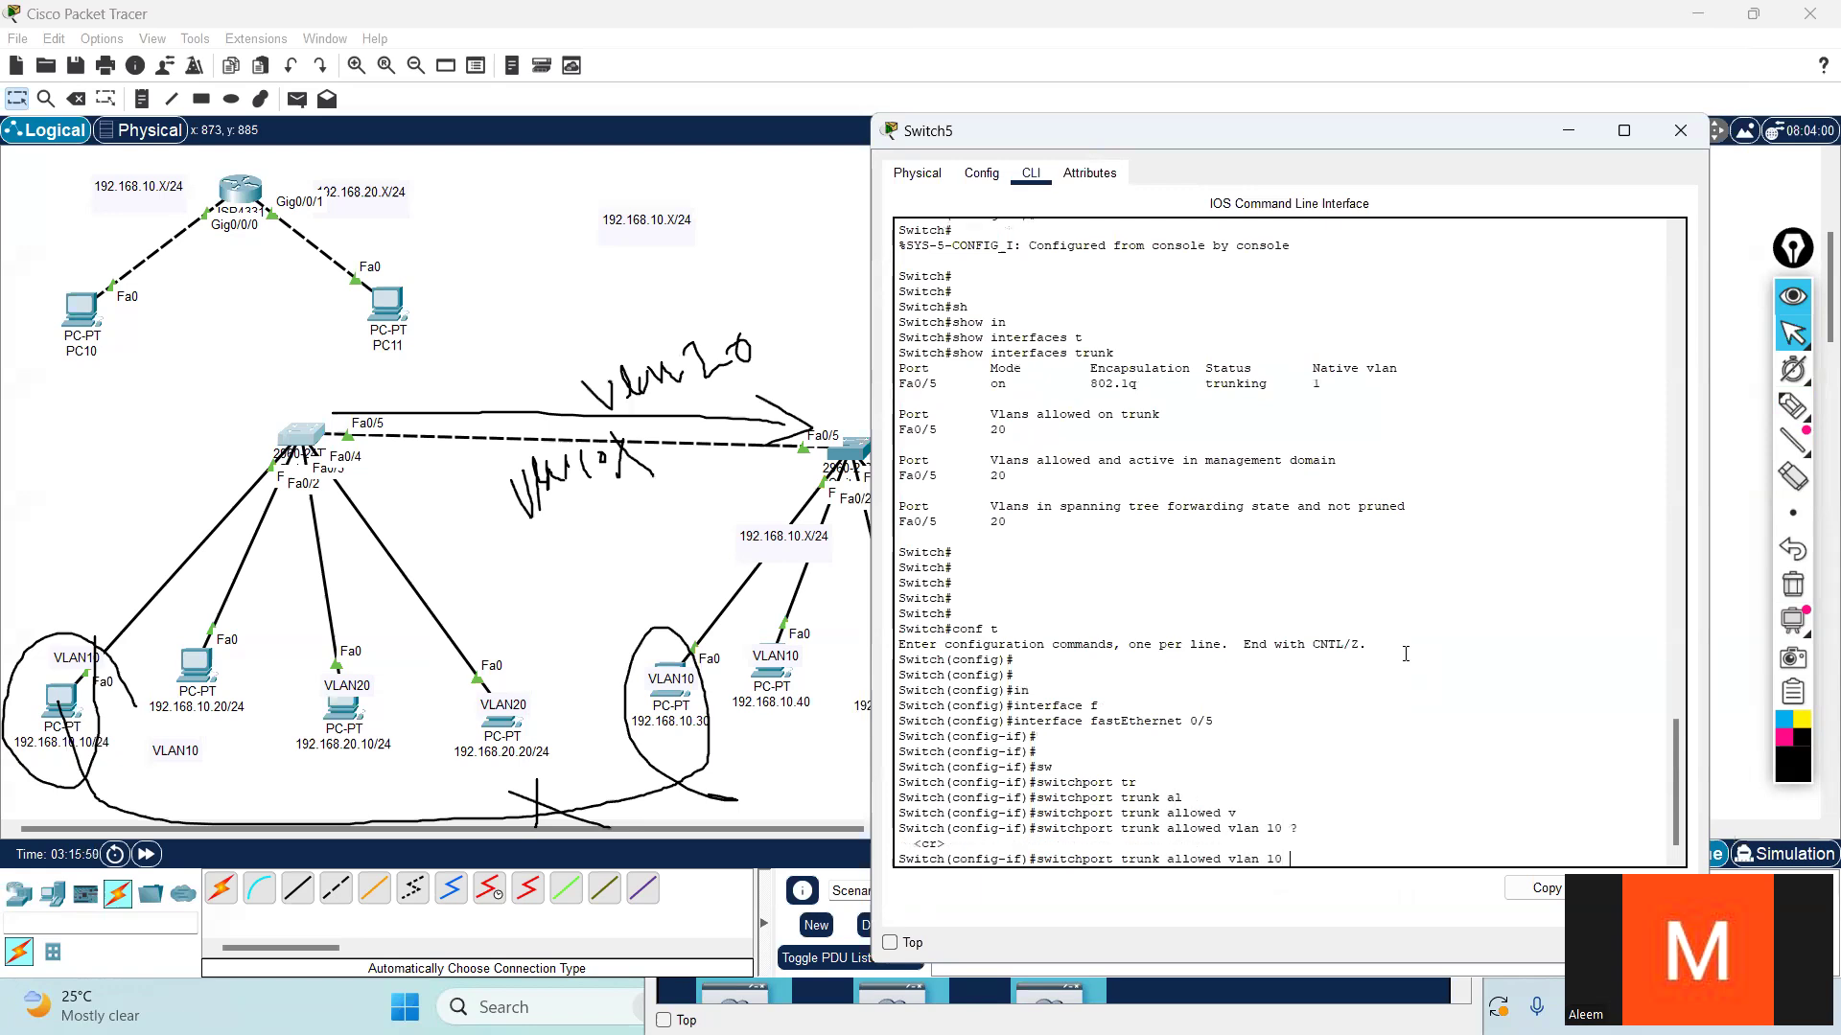
{"action": "type", "text": "?"}
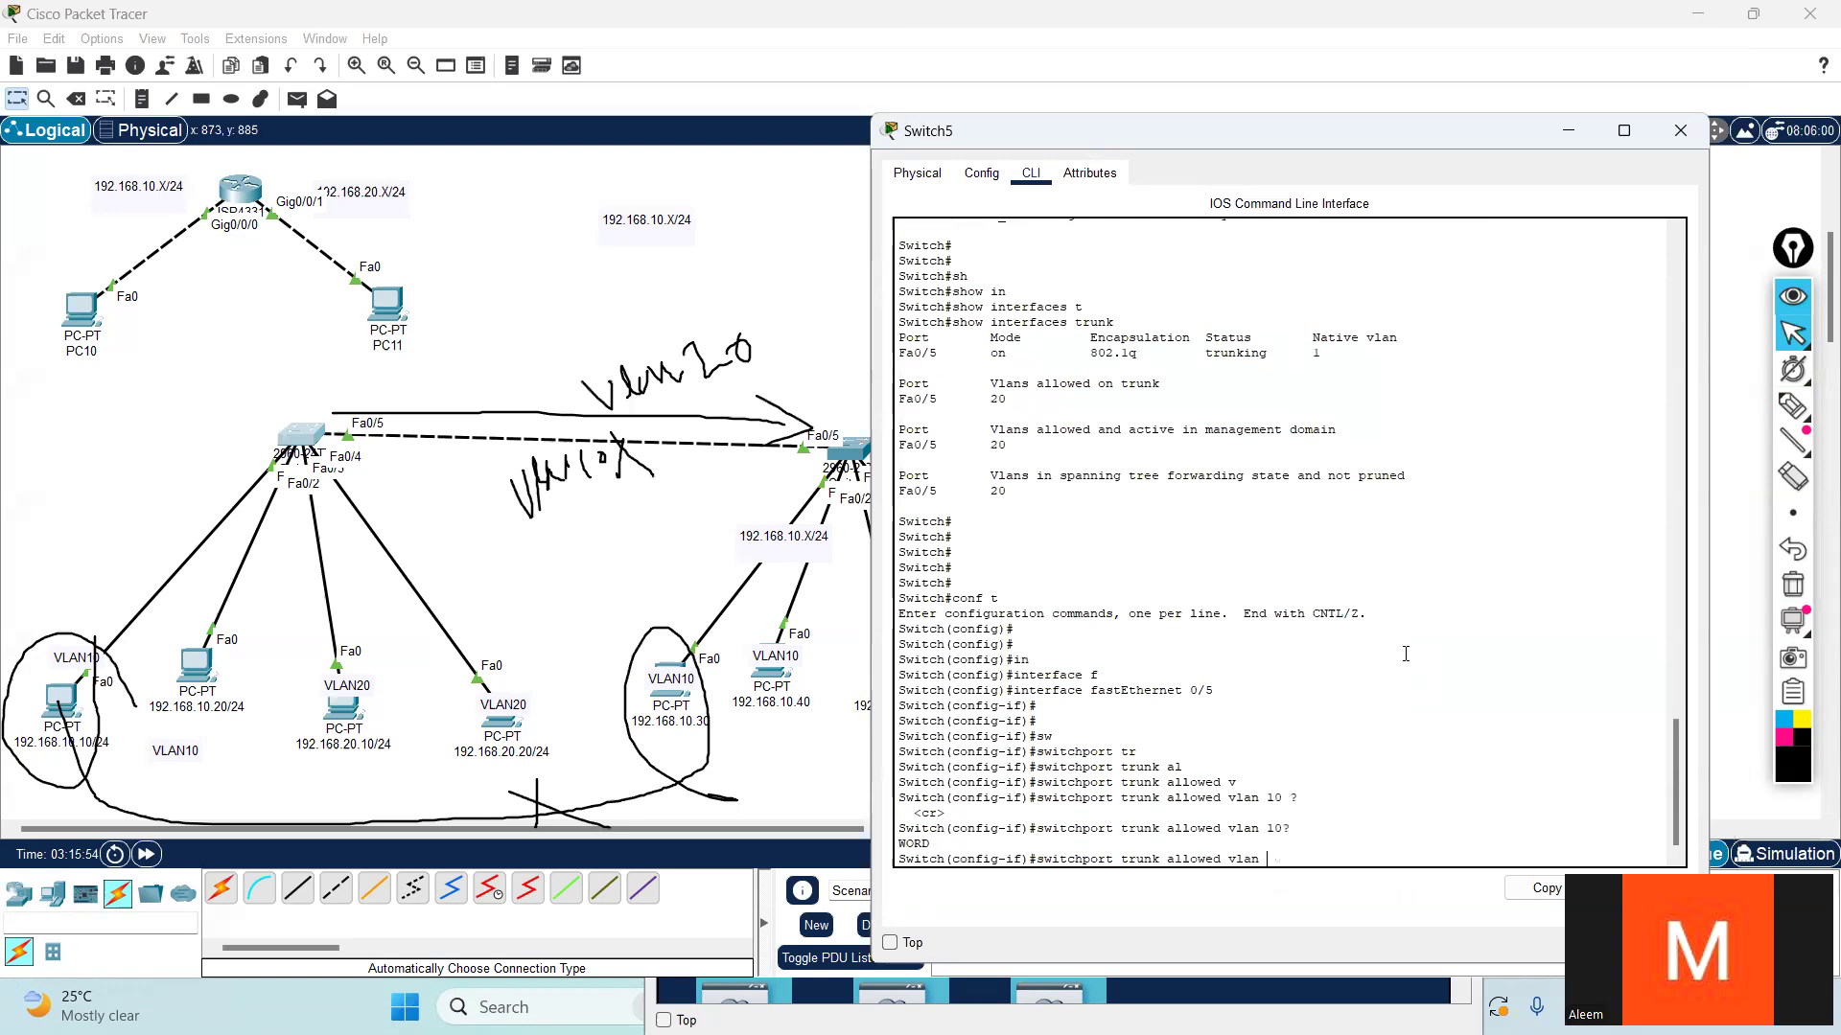
{"action": "type", "text": "?"}
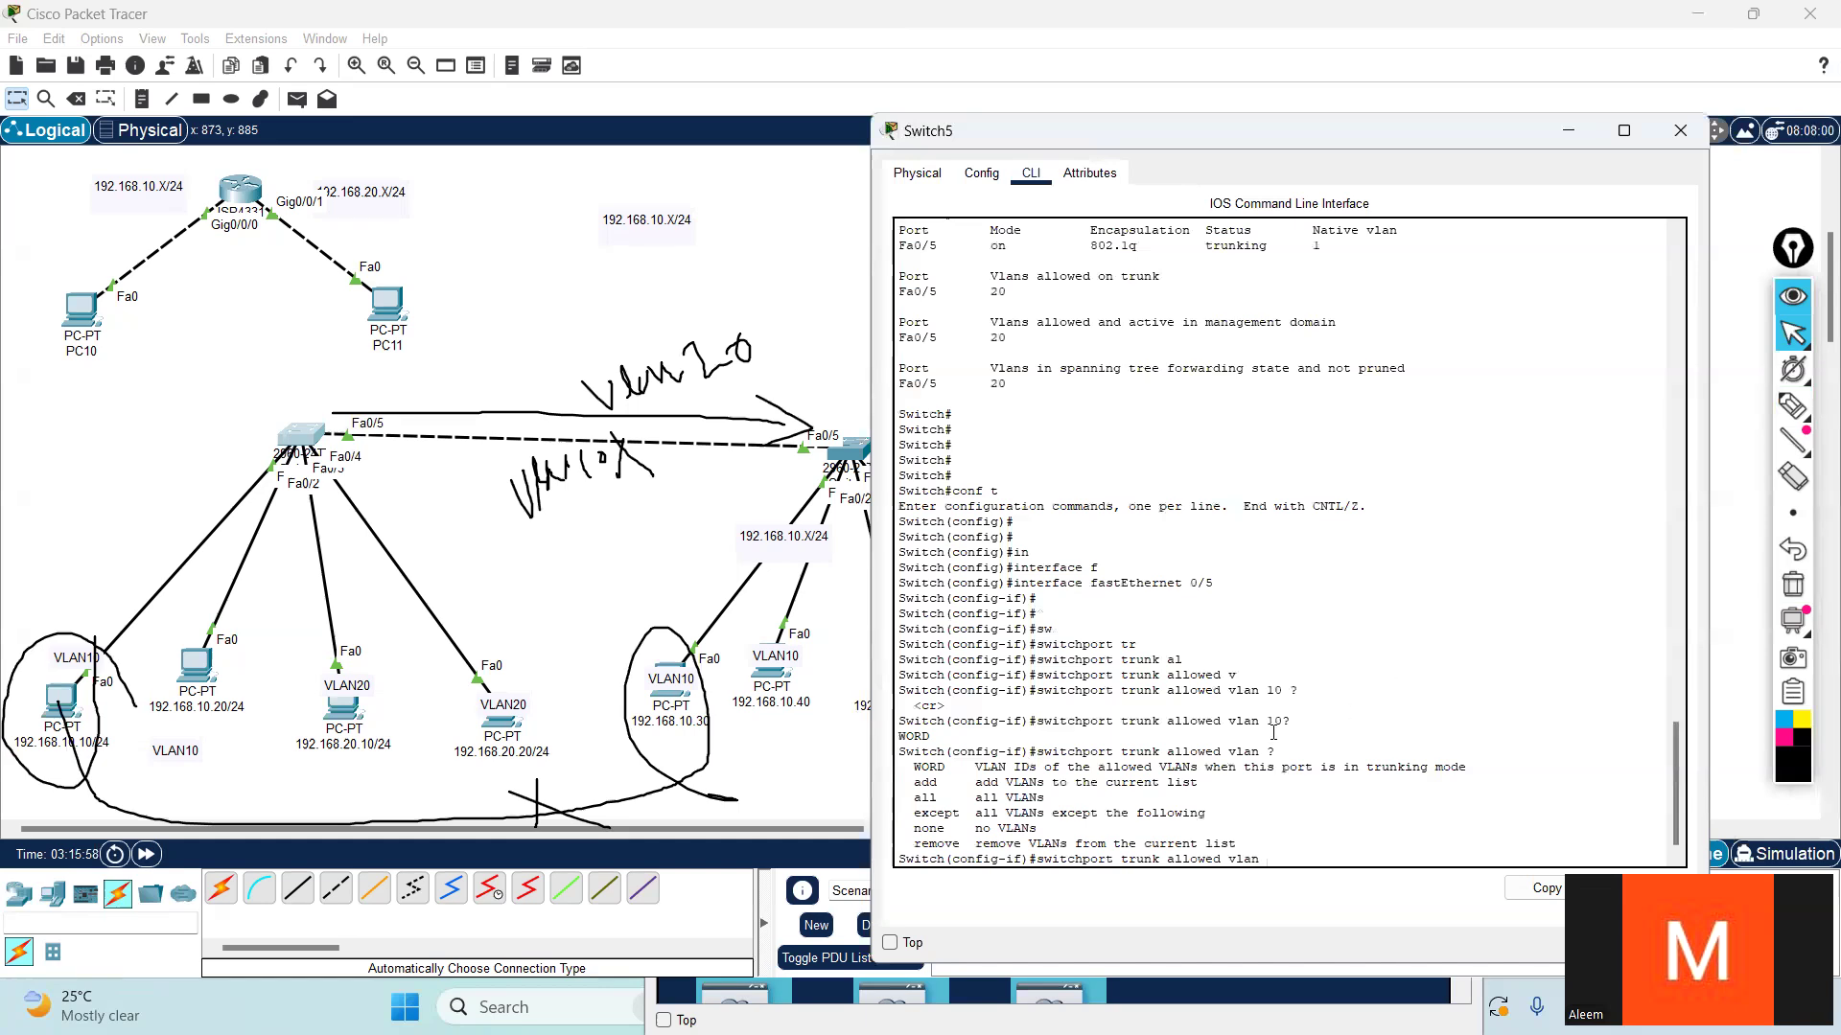
{"action": "left_click_drag", "start_coordinate": [912, 844], "coordinate": [964, 843]}
{"action": "key", "text": "Tab"}
{"action": "key", "text": "Tab"}
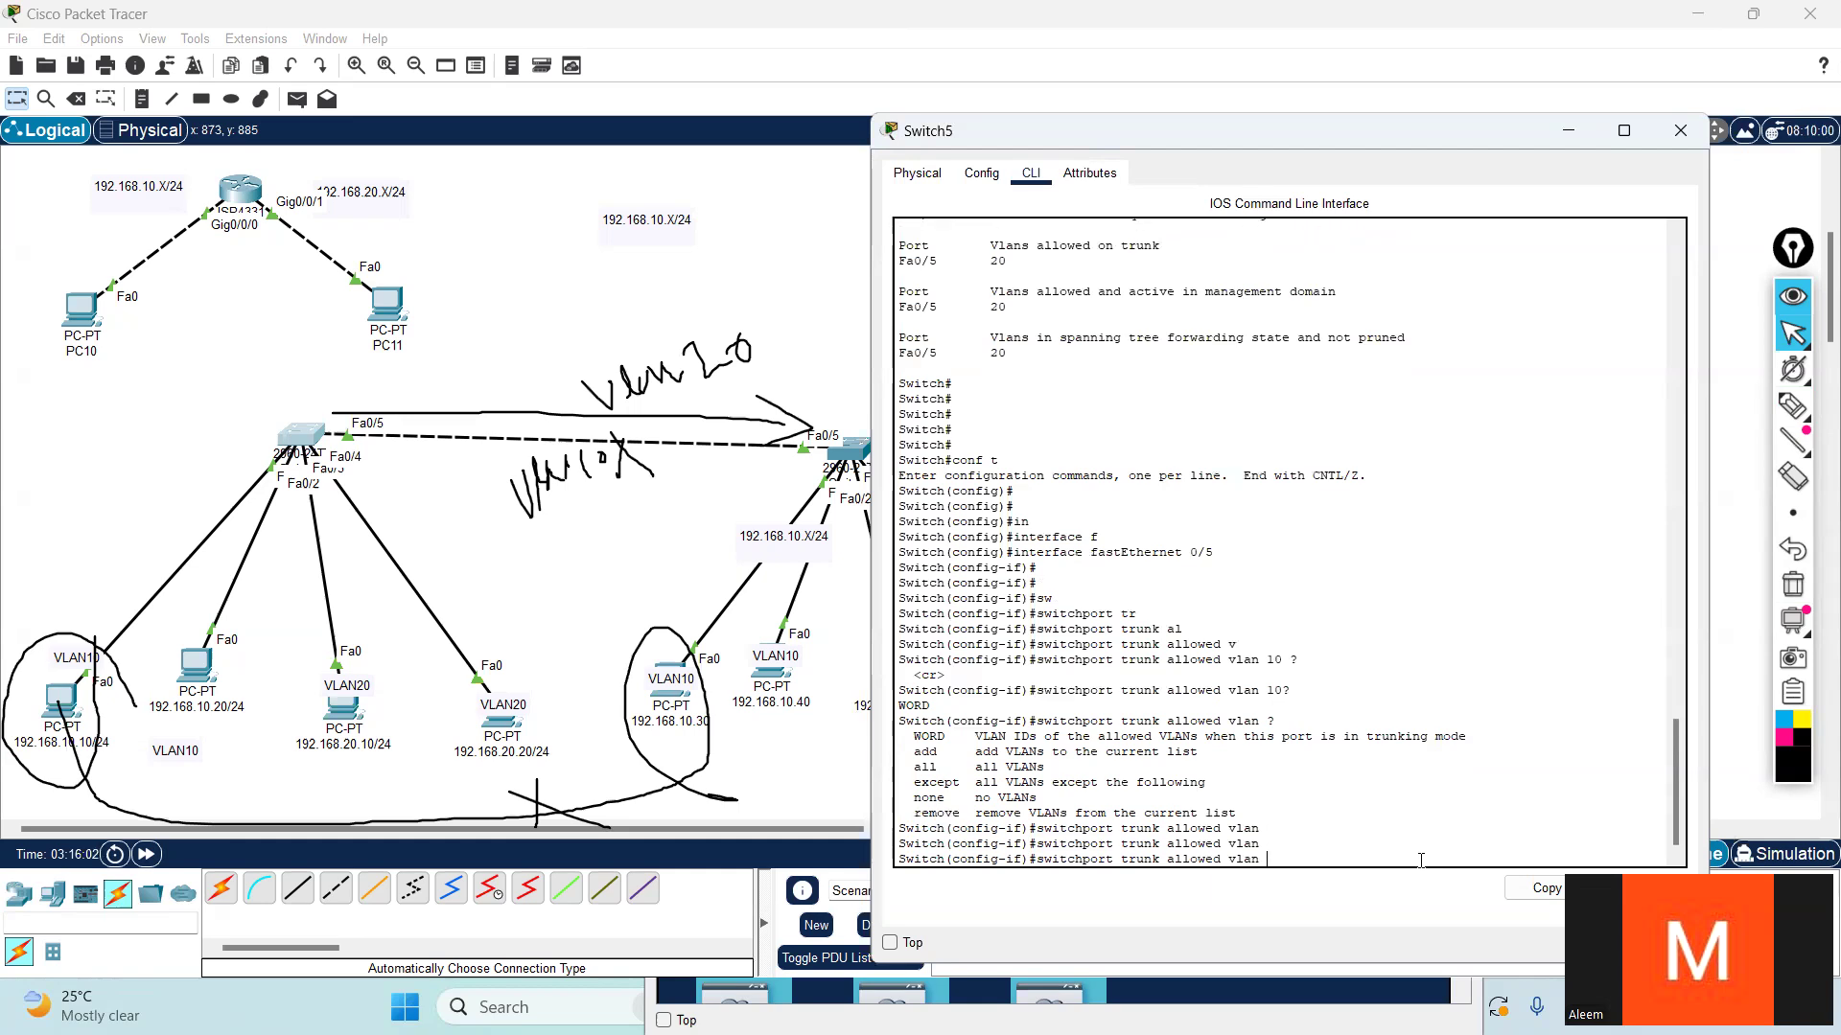
- Remove VLAN 20 from the allowed VLANs on Switch5's Fa0/5 trunk, checking the remove command's argument help
{"action": "type", "text": "r"}
{"action": "key", "text": "Tab"}
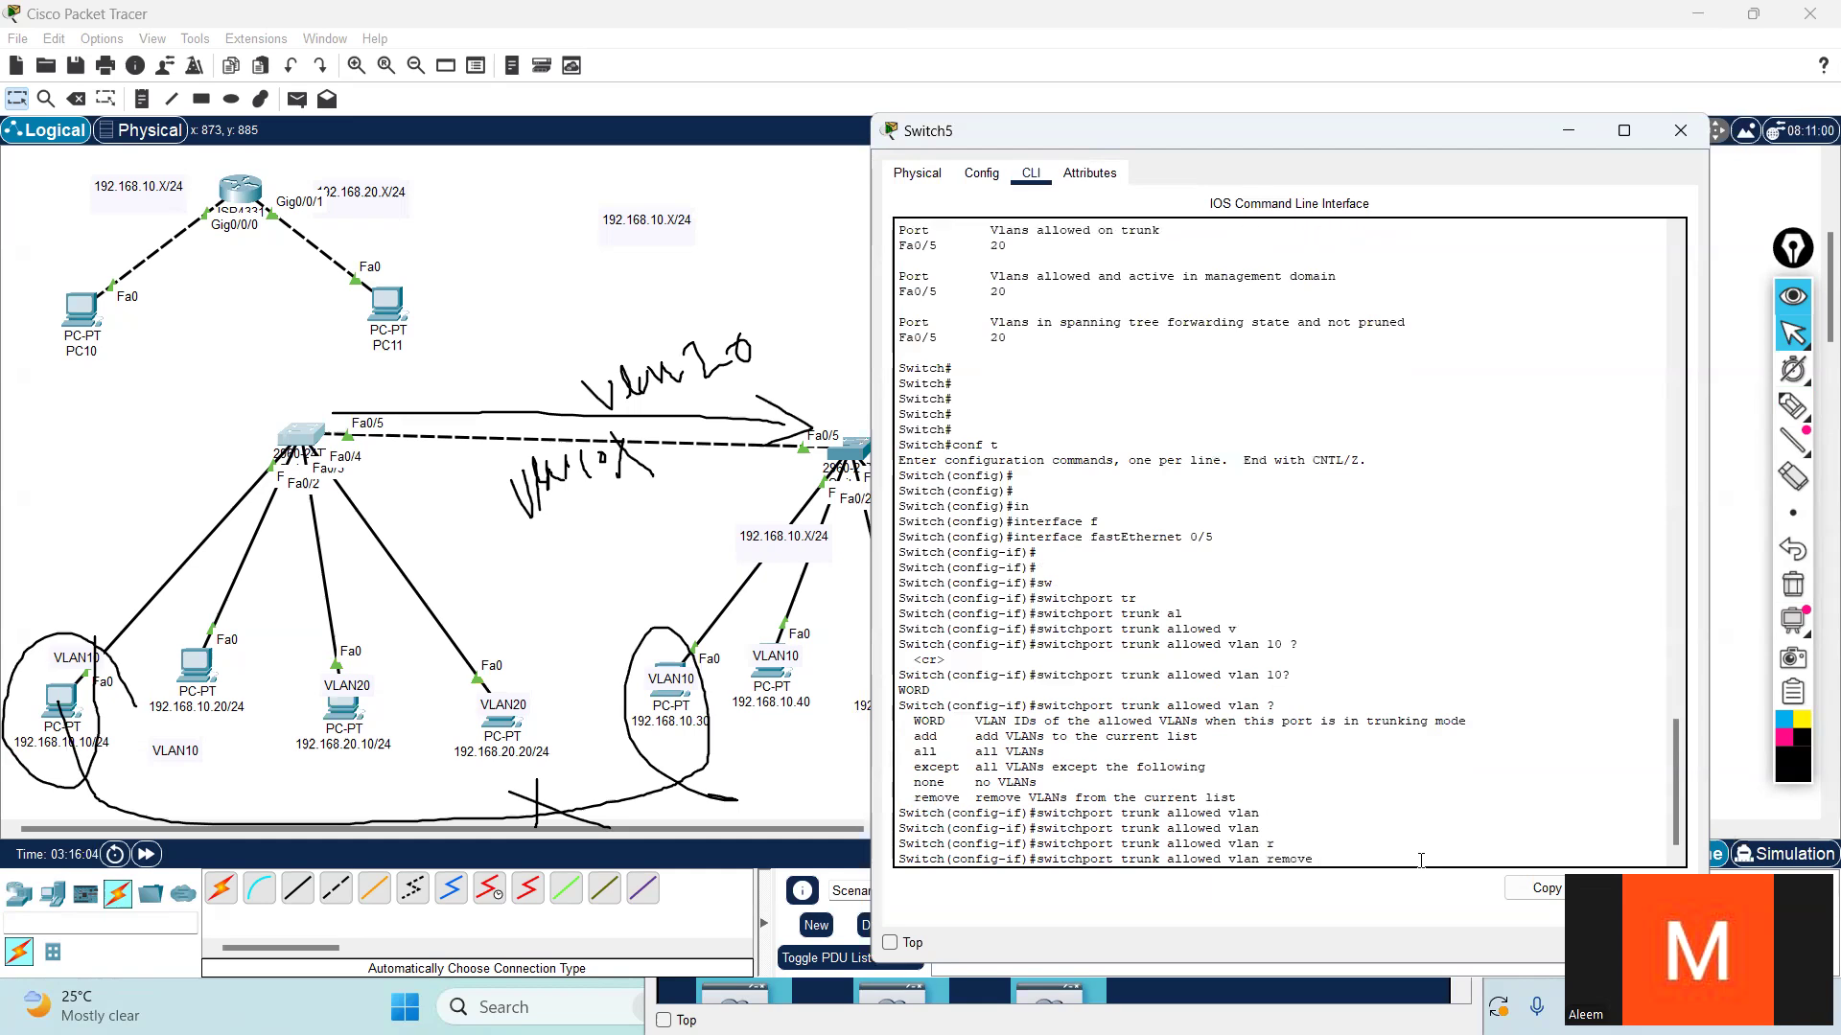
{"action": "type", "text": "?"}
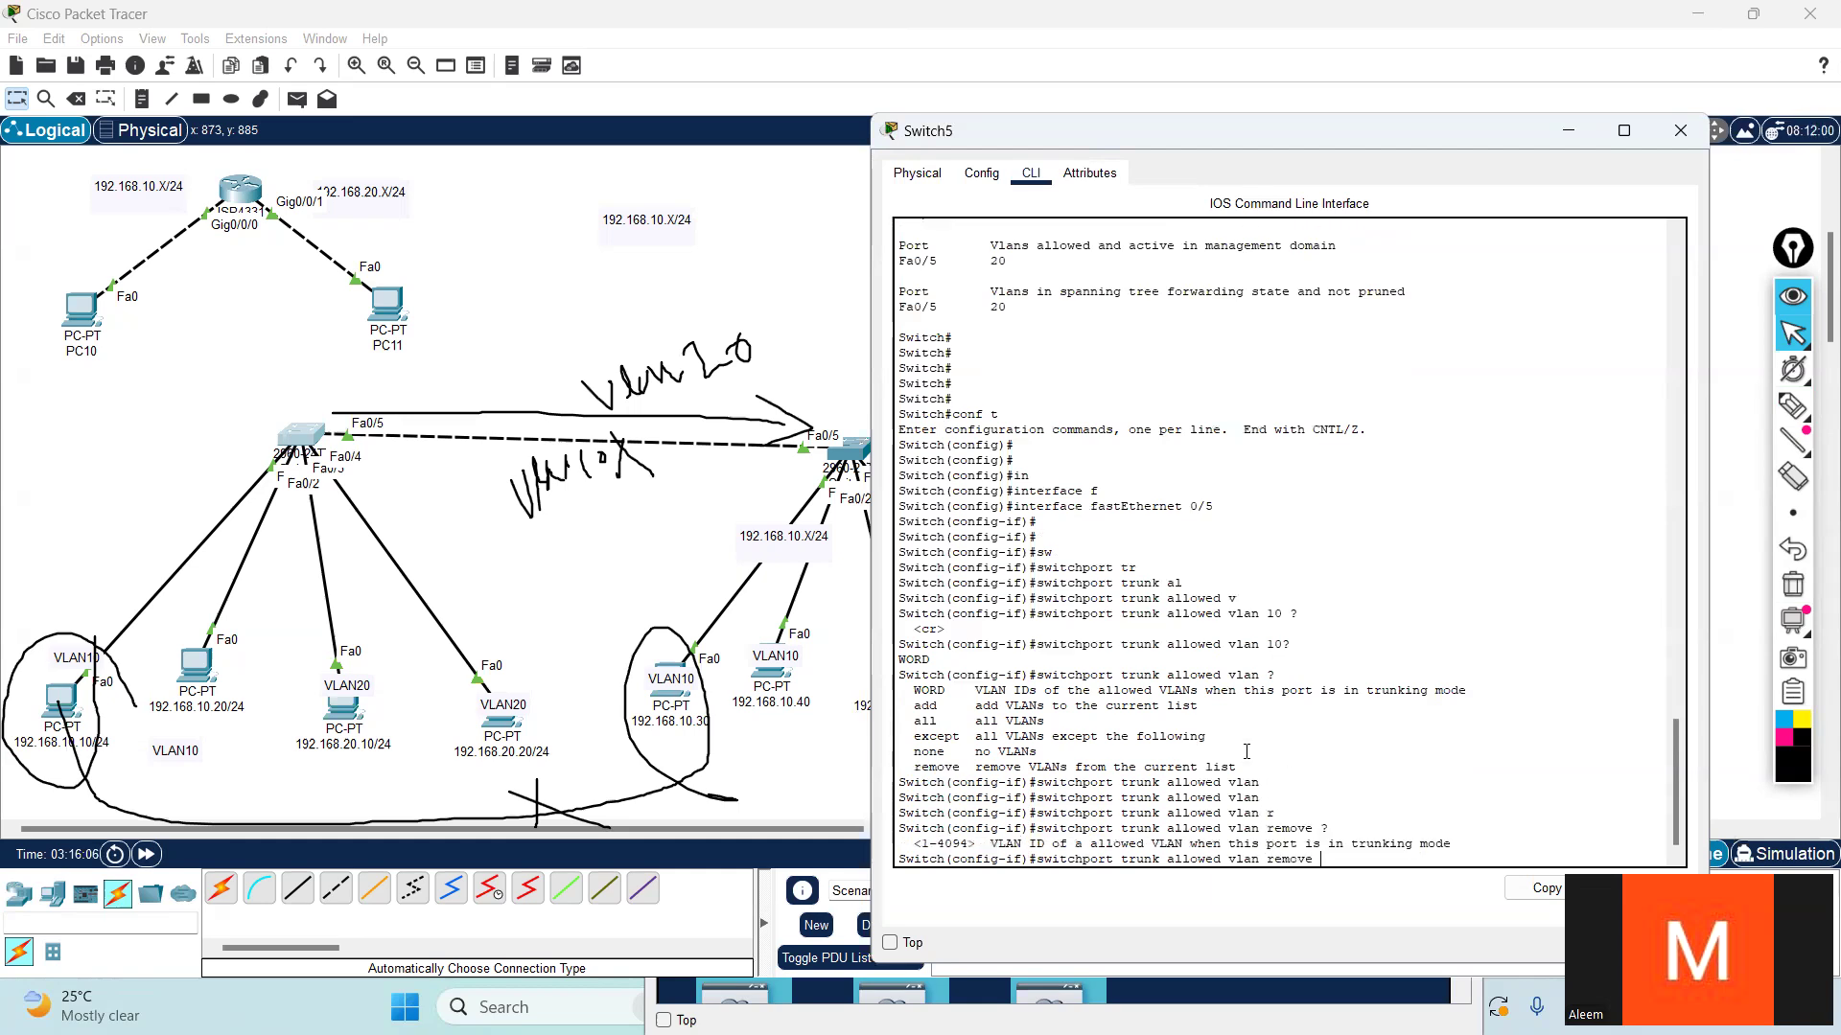
{"action": "left_click_drag", "start_coordinate": [922, 843], "coordinate": [968, 844]}
{"action": "key", "text": "Tab"}
{"action": "key", "text": "Tab"}
{"action": "key", "text": "Tab"}
{"action": "key", "text": "Tab"}
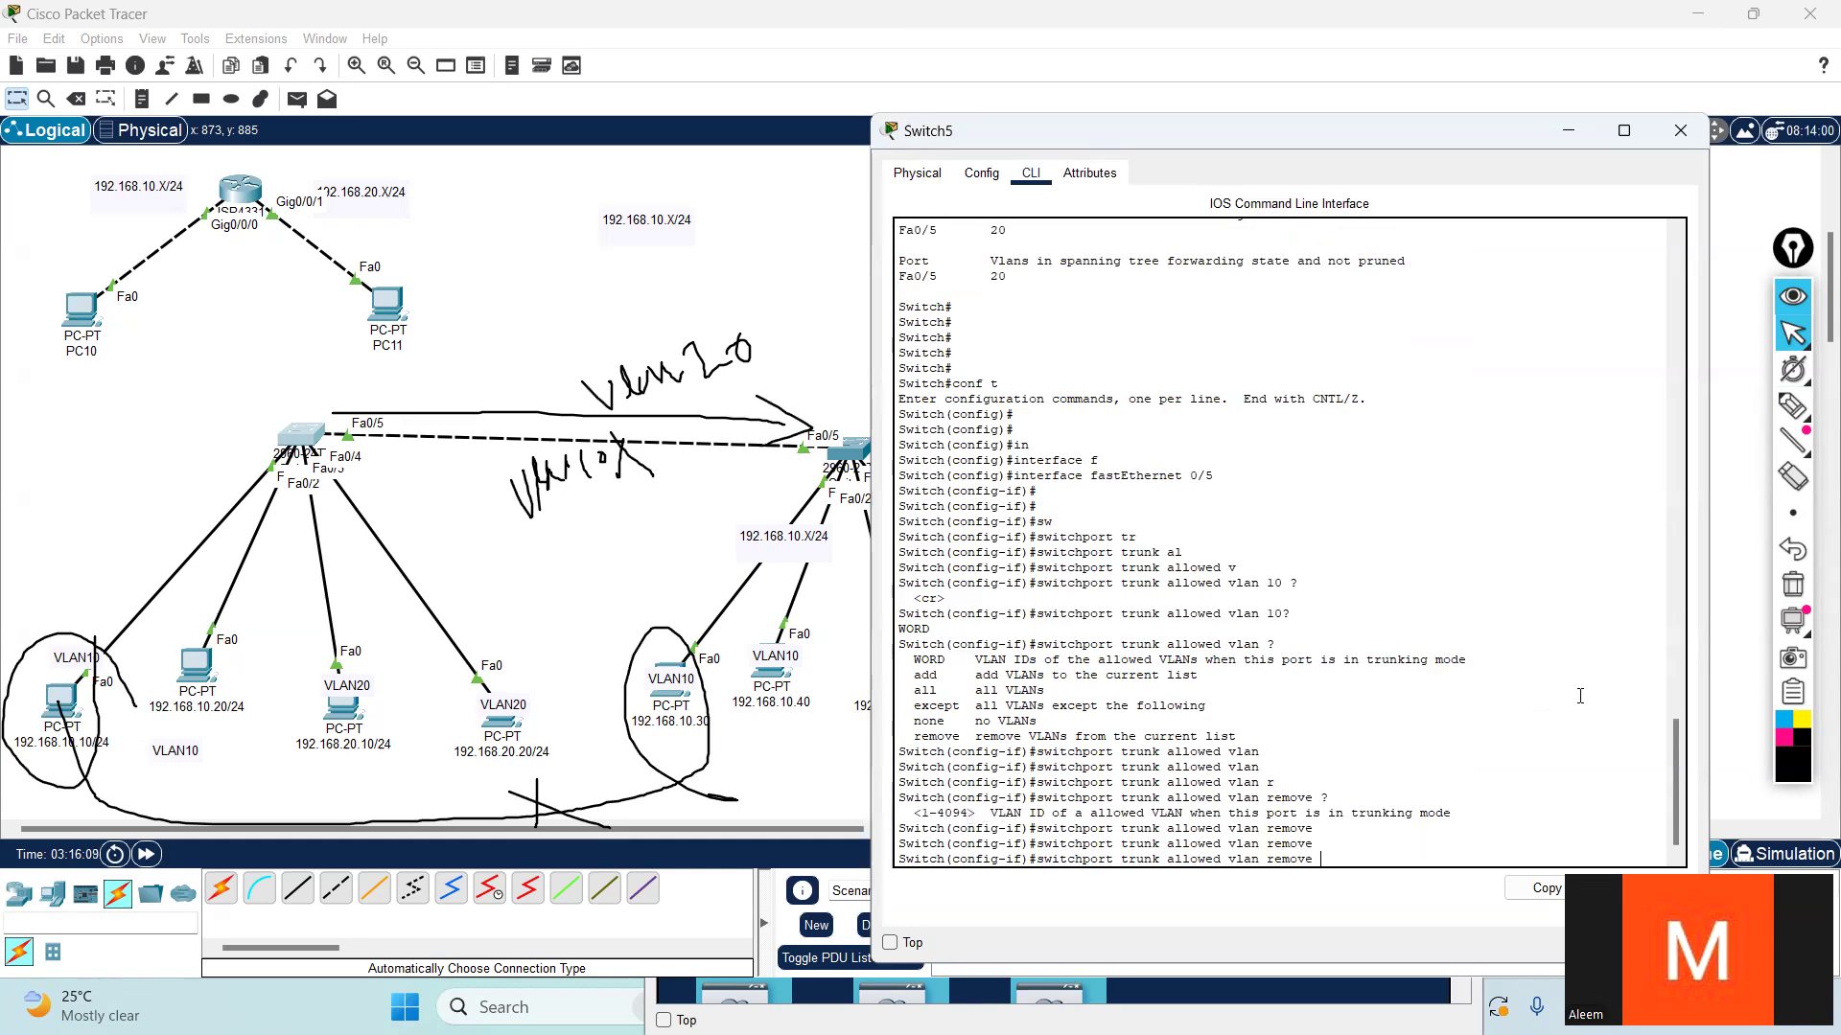
{"action": "type", "text": "20"}
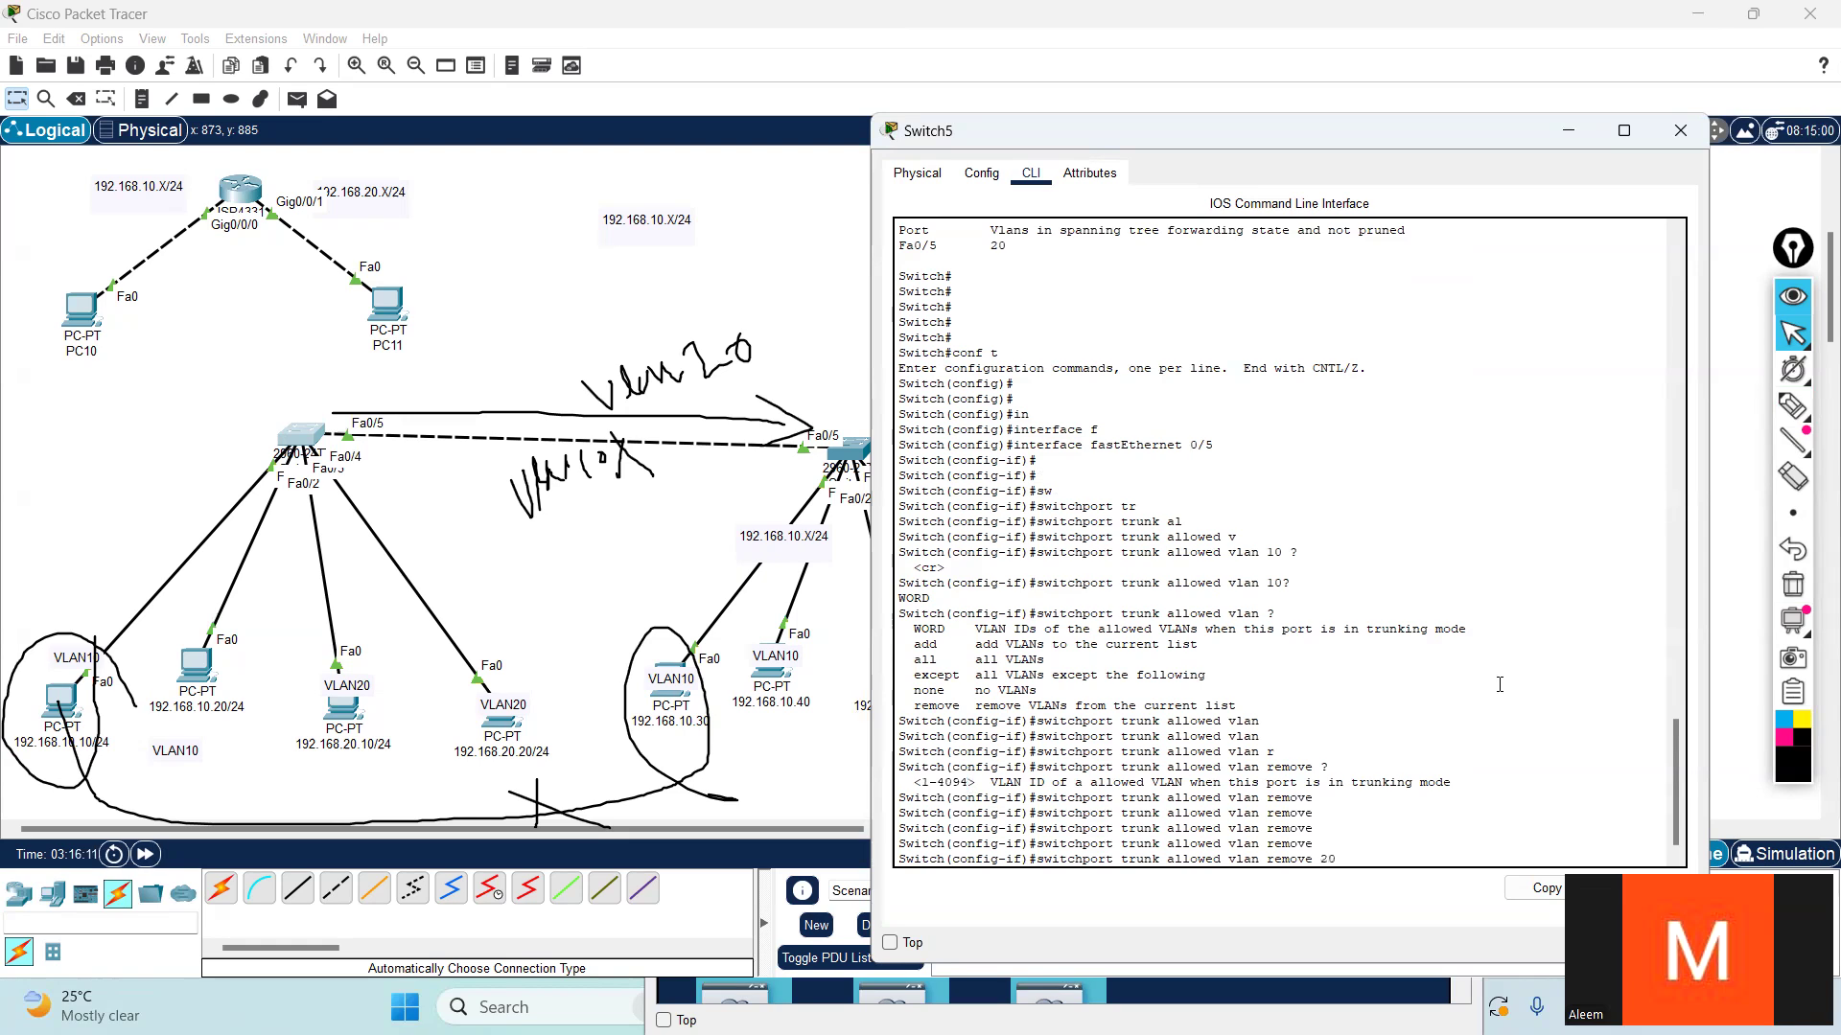
{"action": "key", "text": "Return"}
{"action": "key", "text": "Return"}
{"action": "key", "text": "Return"}
- Leave configuration mode and show Switch5's interface trunk information
{"action": "key", "text": "ctrl+z"}
{"action": "key", "text": "Return"}
{"action": "key", "text": "Return"}
{"action": "type", "text": "sh"}
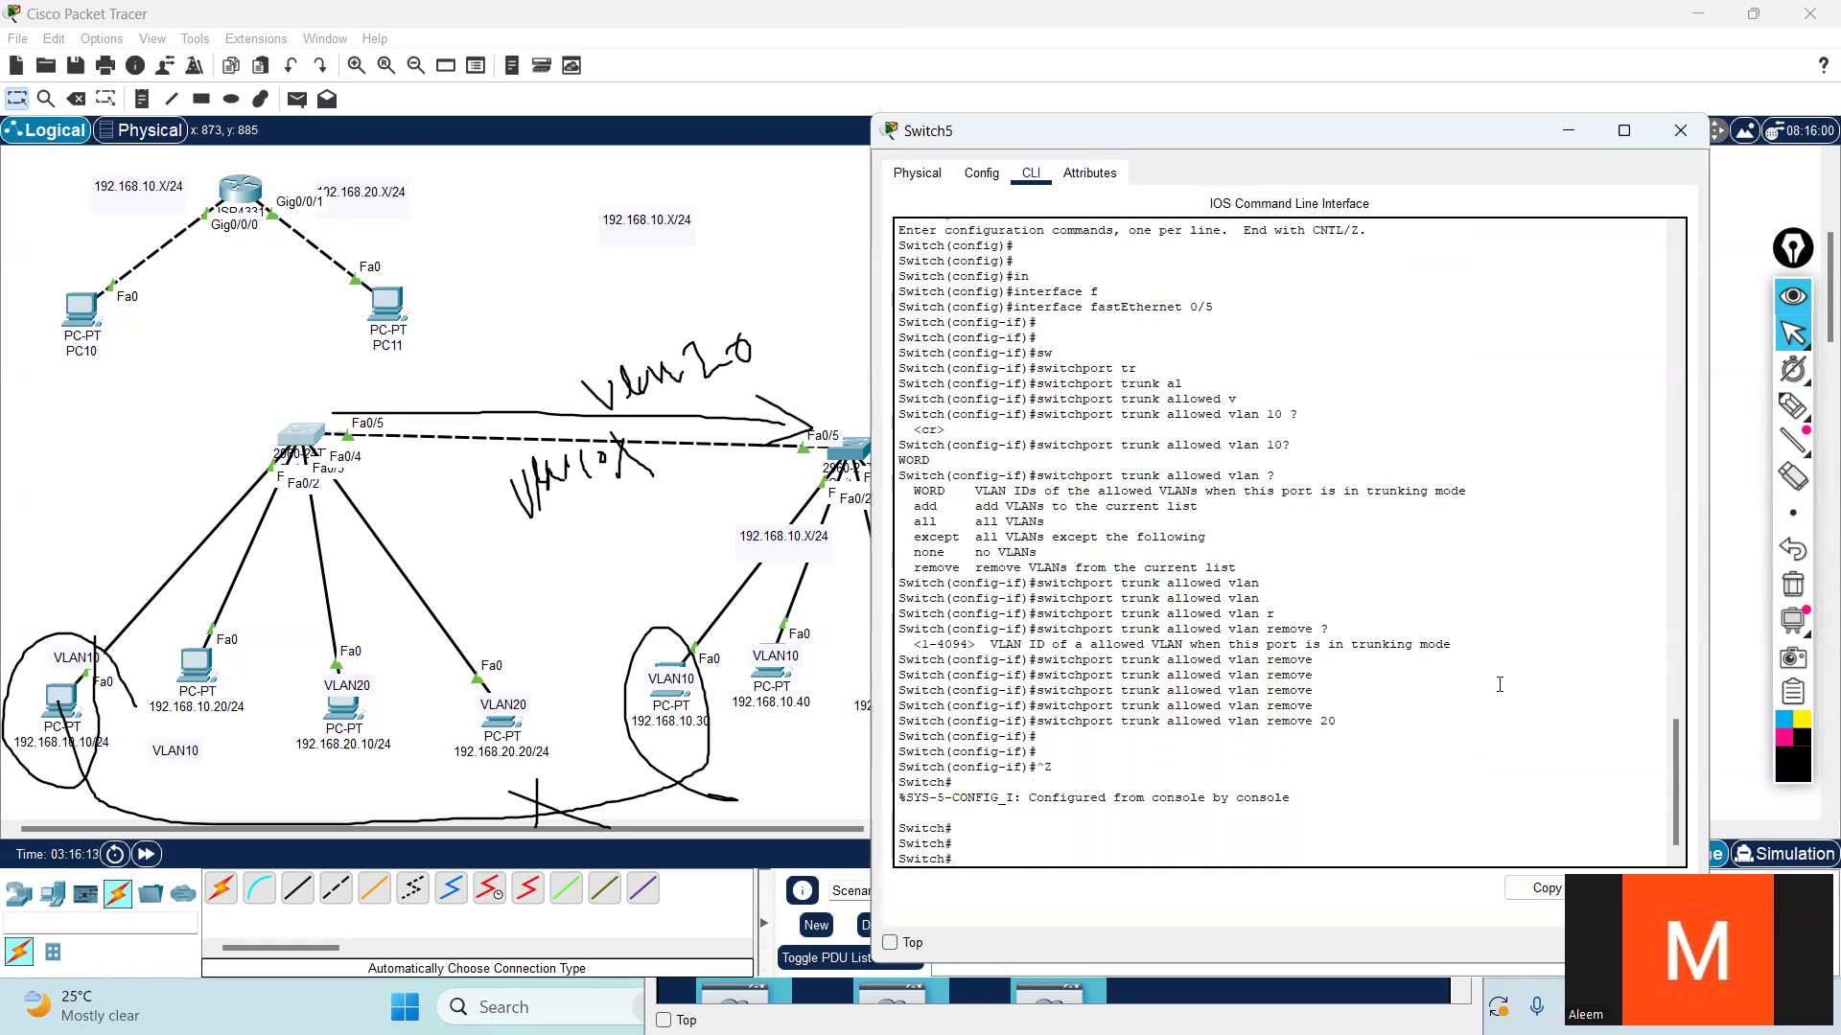
{"action": "key", "text": "Tab"}
{"action": "type", "text": "in"}
{"action": "key", "text": "Tab"}
{"action": "type", "text": "tr"}
{"action": "key", "text": "Tab"}
{"action": "key", "text": "Return"}
{"action": "key", "text": "Return"}
{"action": "key", "text": "Return"}
{"action": "key", "text": "Return"}
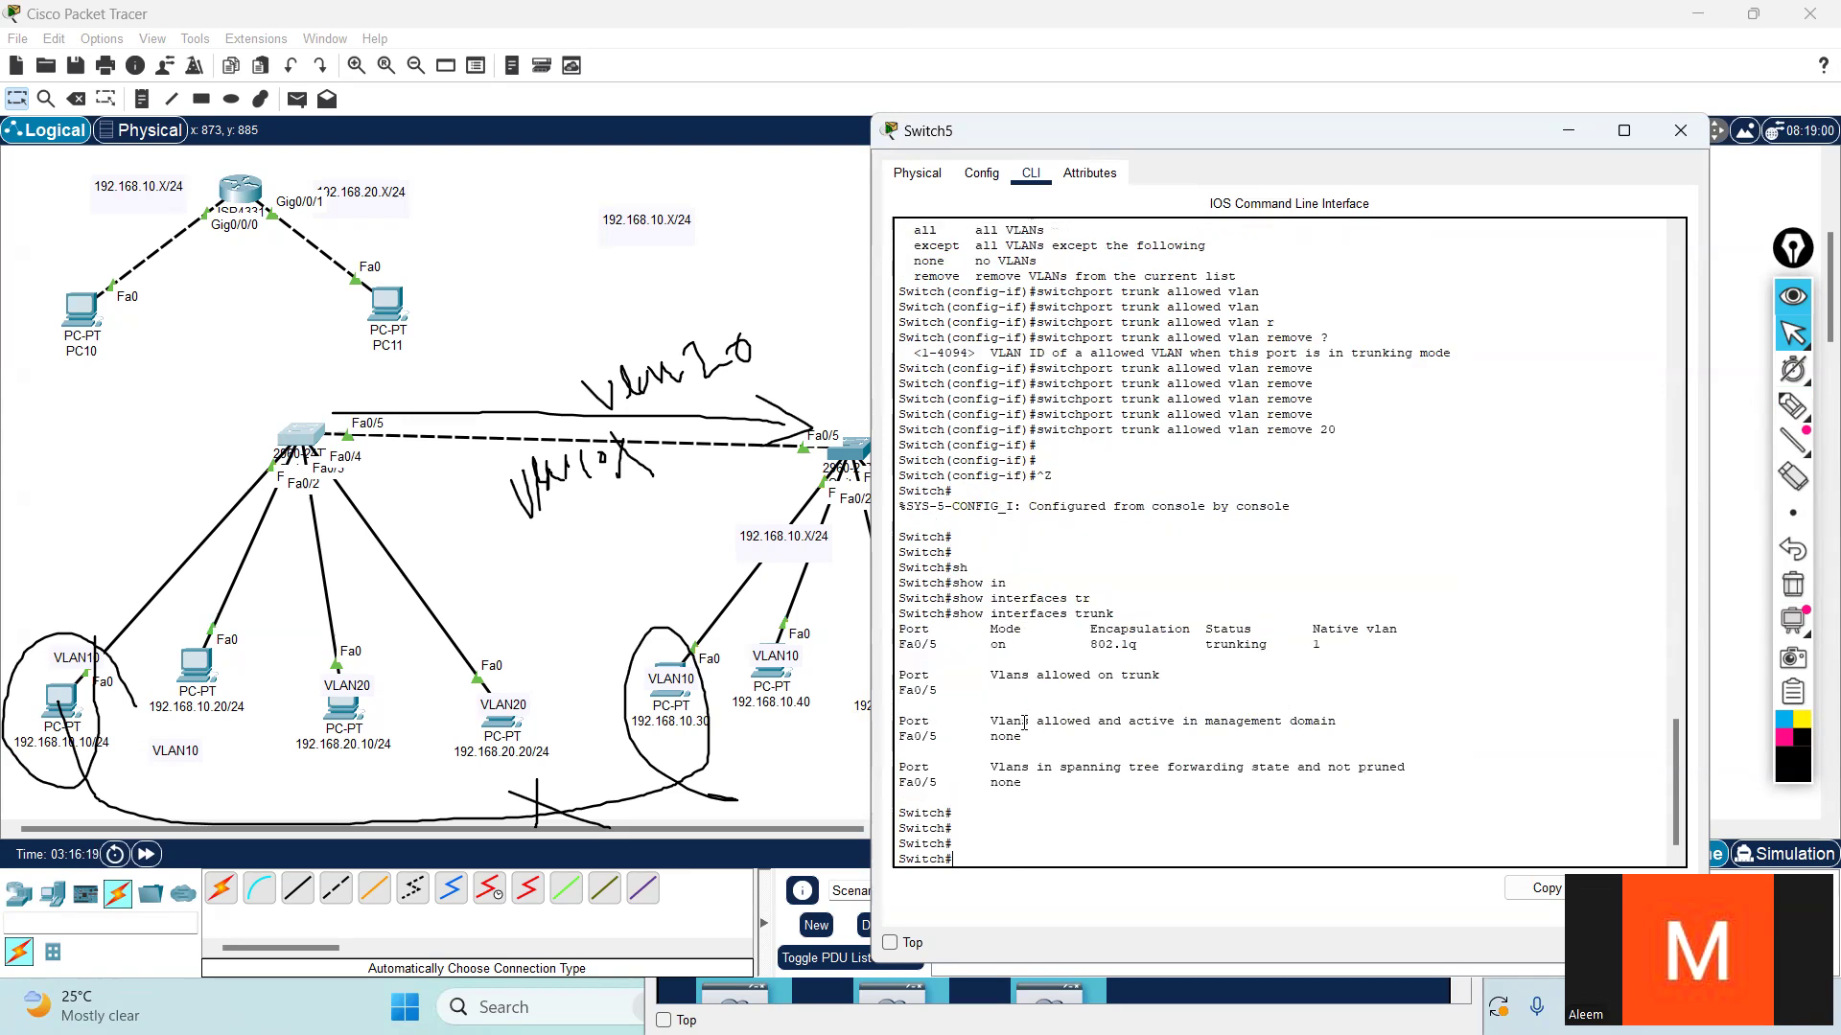
- Re-enter global configuration mode on Switch5 and write the command for interface FastEthernet 0/5
{"action": "type", "text": "conf t"}
{"action": "key", "text": "Return"}
{"action": "key", "text": "Return"}
{"action": "key", "text": "Return"}
{"action": "type", "text": "in"}
{"action": "key", "text": "Tab"}
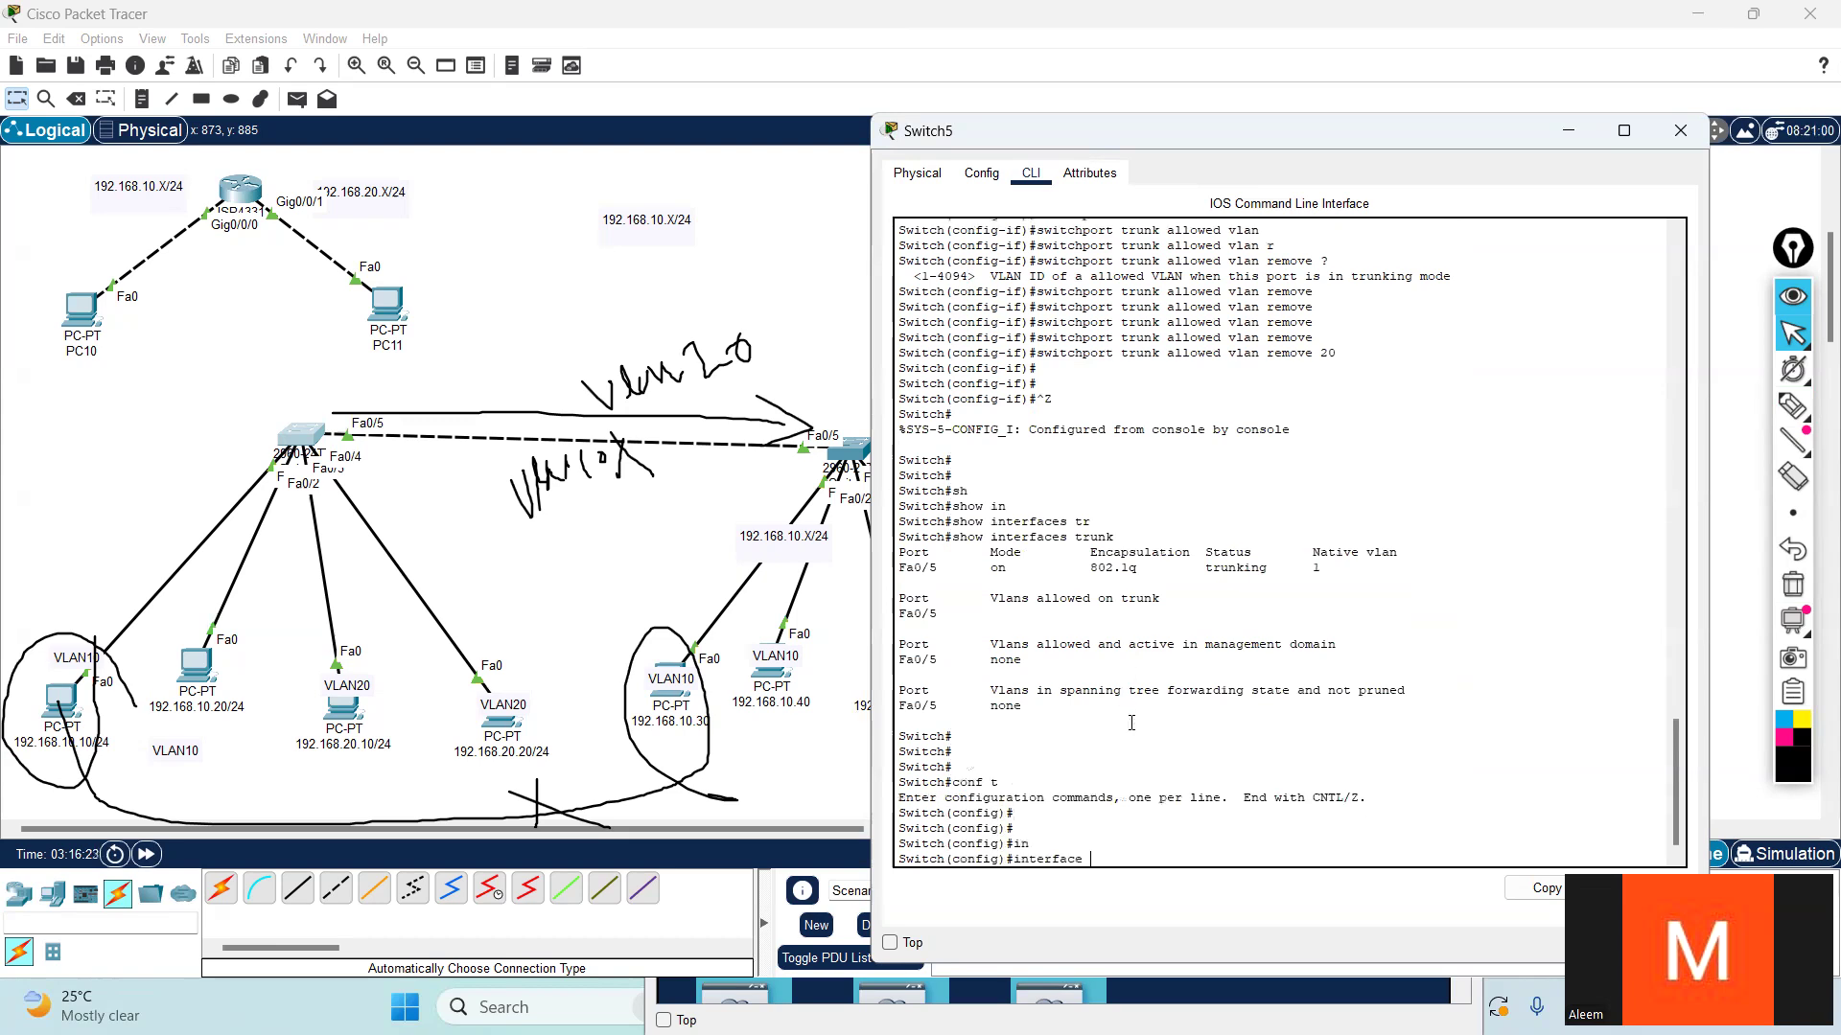
{"action": "type", "text": "f"}
{"action": "key", "text": "Tab"}
{"action": "type", "text": "0/"}
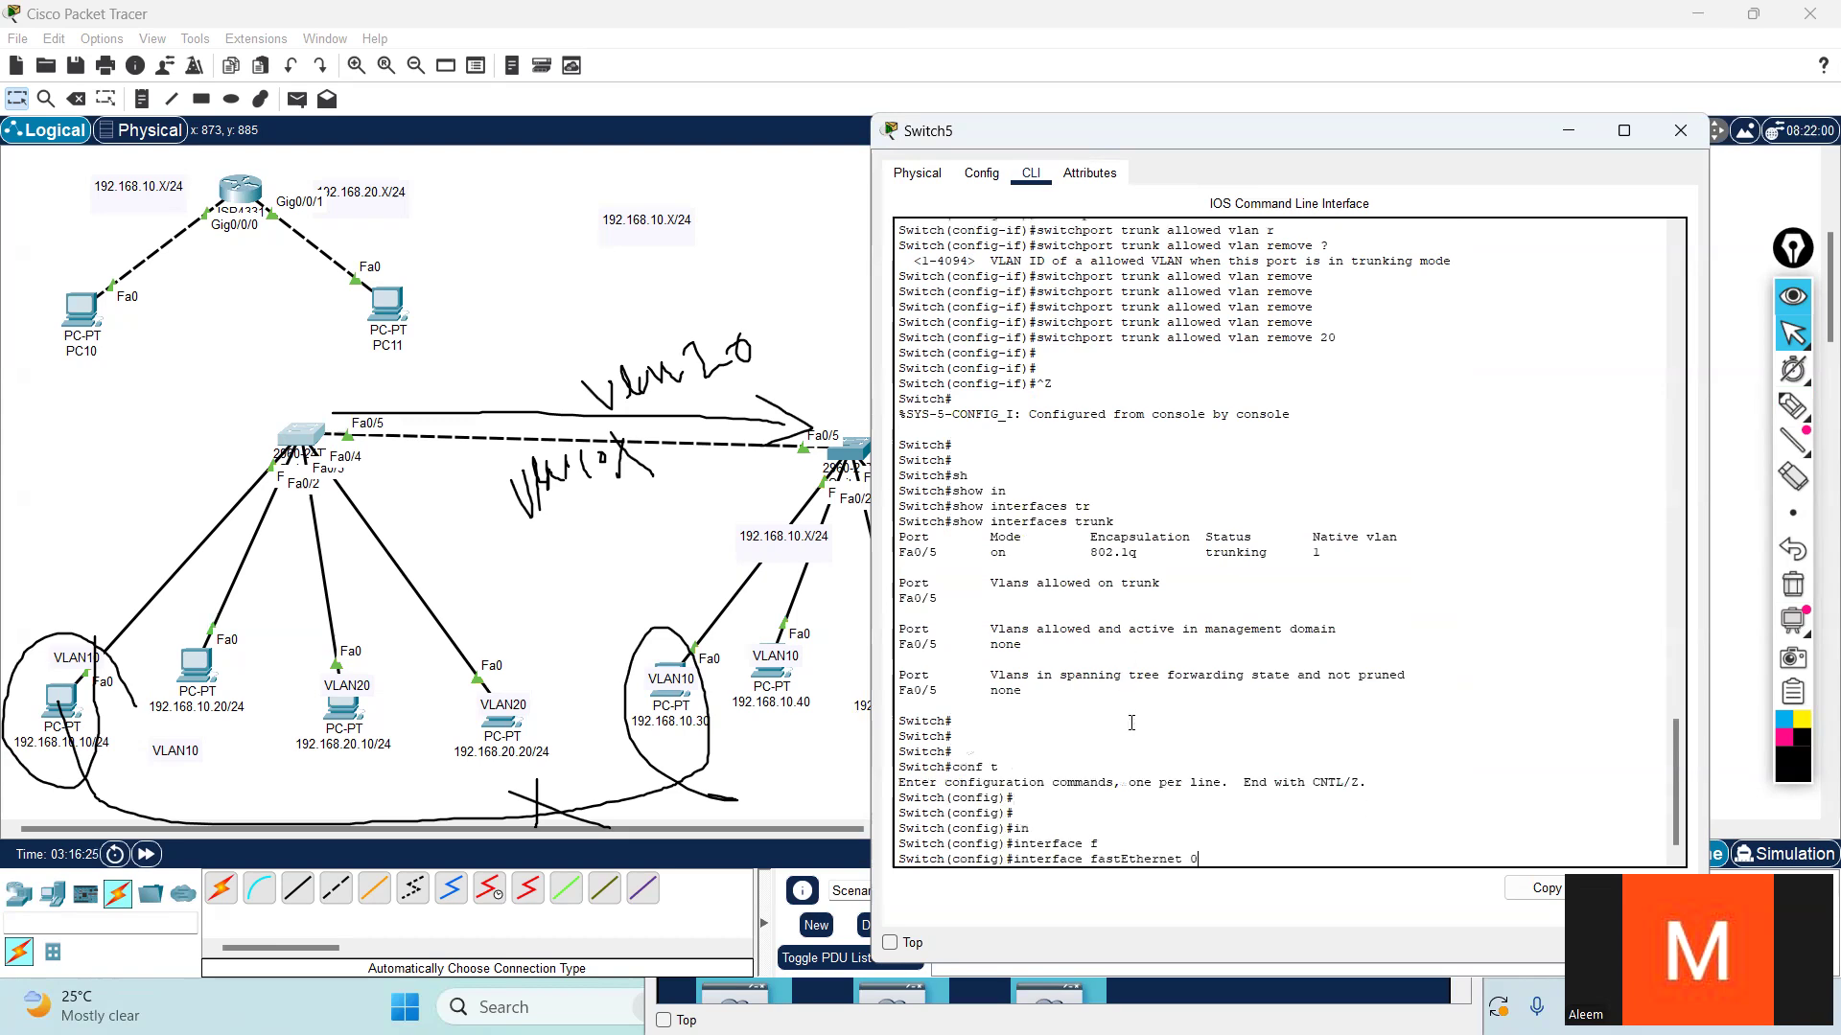
{"action": "key", "text": "BackSpace"}
- Repeat the ping to 192.168.20.30 from the 192.168.20.10/24 PC
{"action": "left_click", "coordinate": [343, 714]}
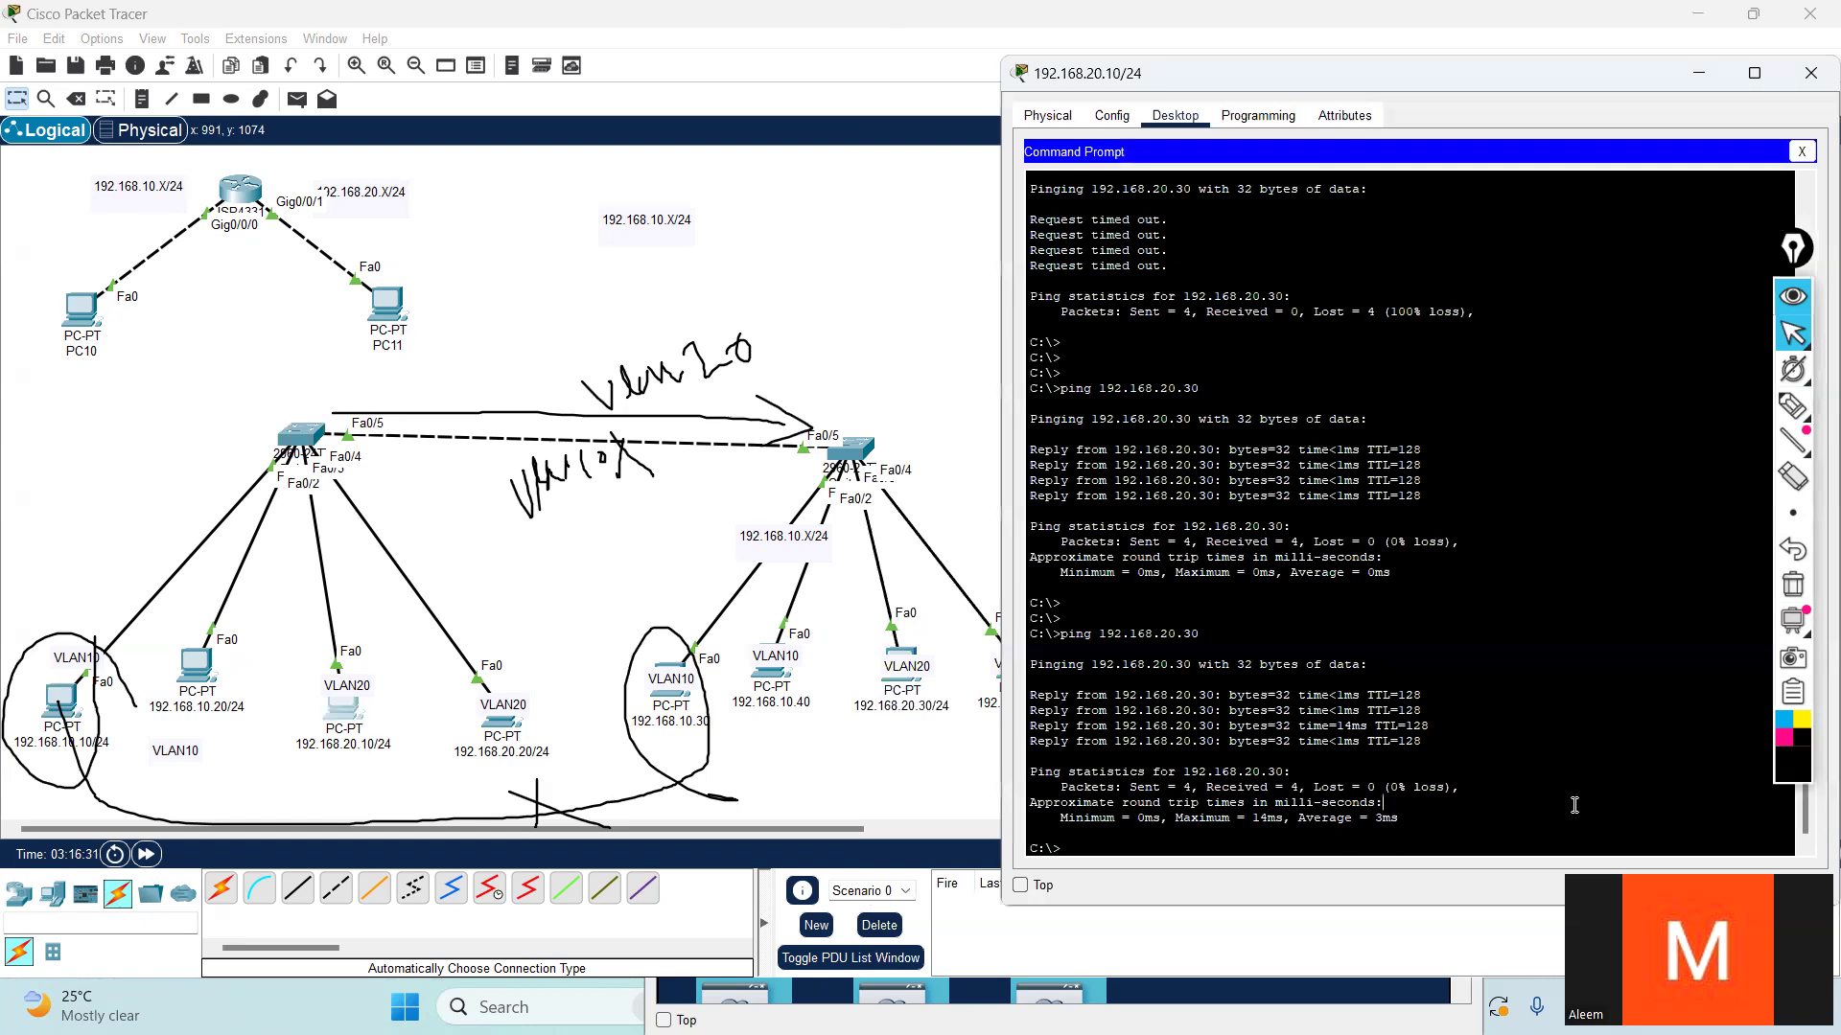
{"action": "key", "text": "Return"}
{"action": "key", "text": "Return"}
{"action": "key", "text": "Up"}
{"action": "key", "text": "Return"}
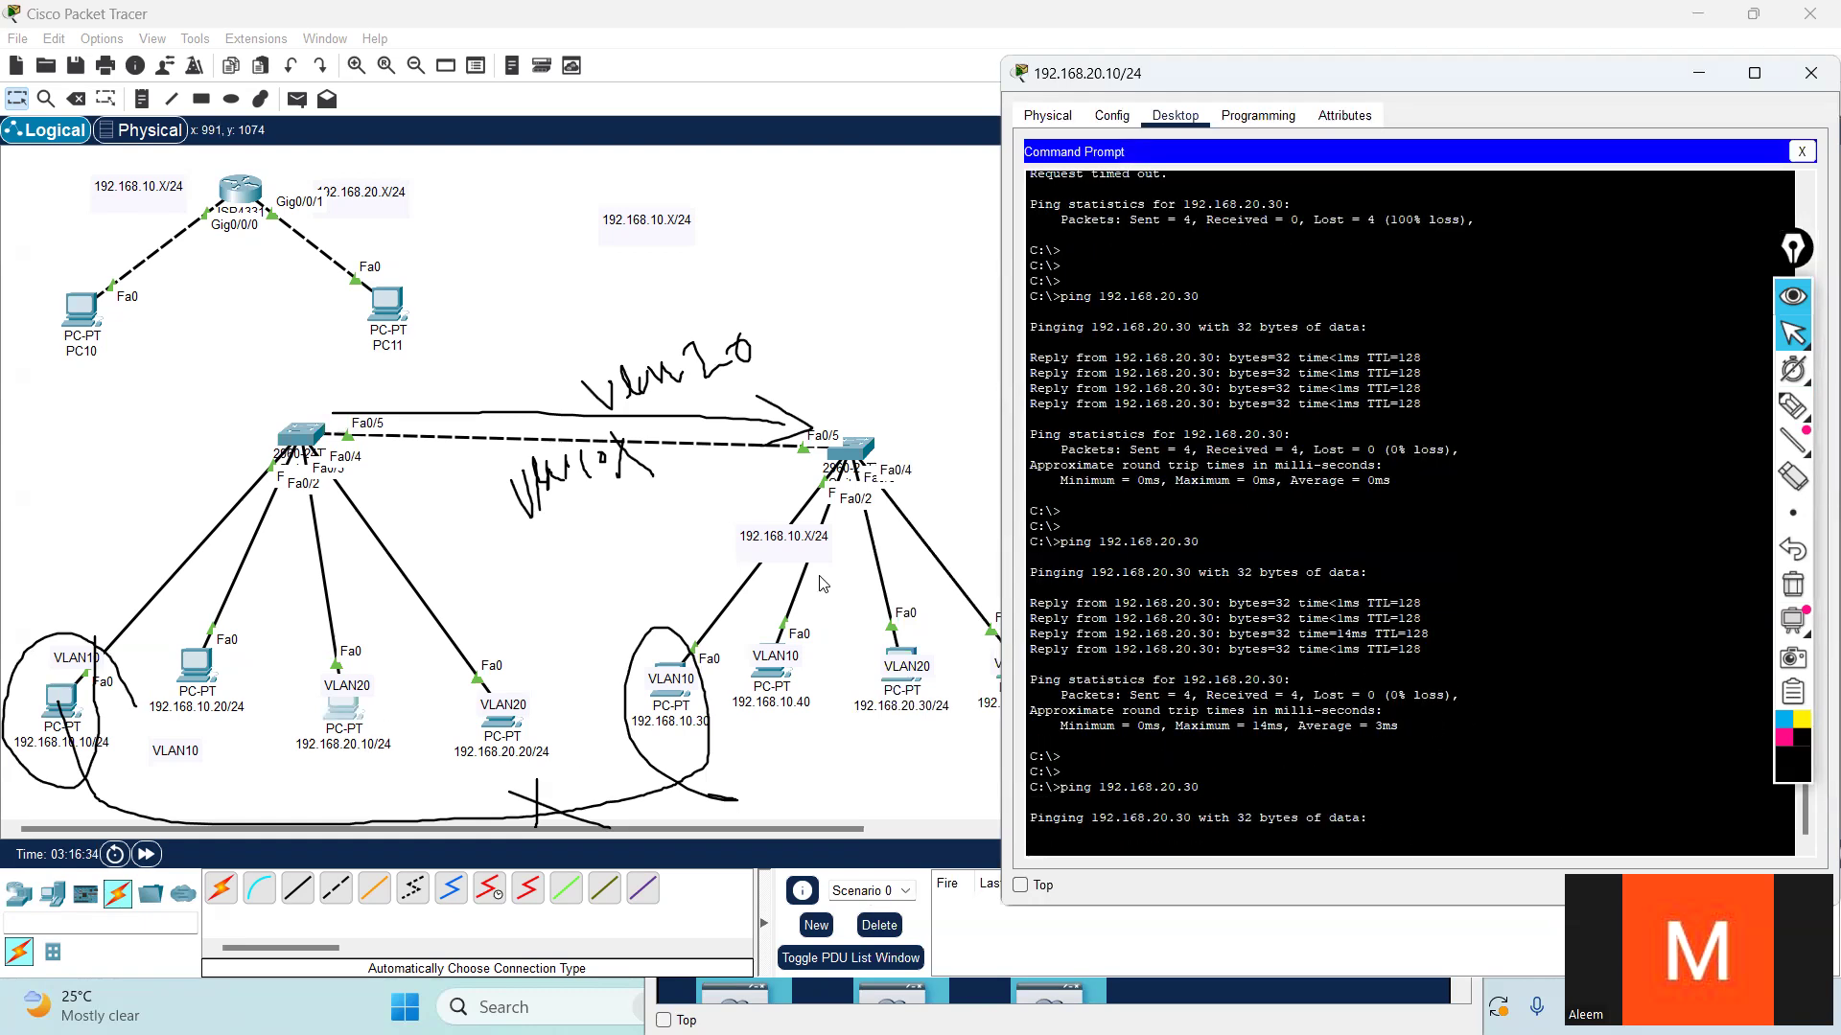
- Return to Switch5's command line and run the pending interface FastEthernet 0/5 command
{"action": "left_click", "coordinate": [319, 444]}
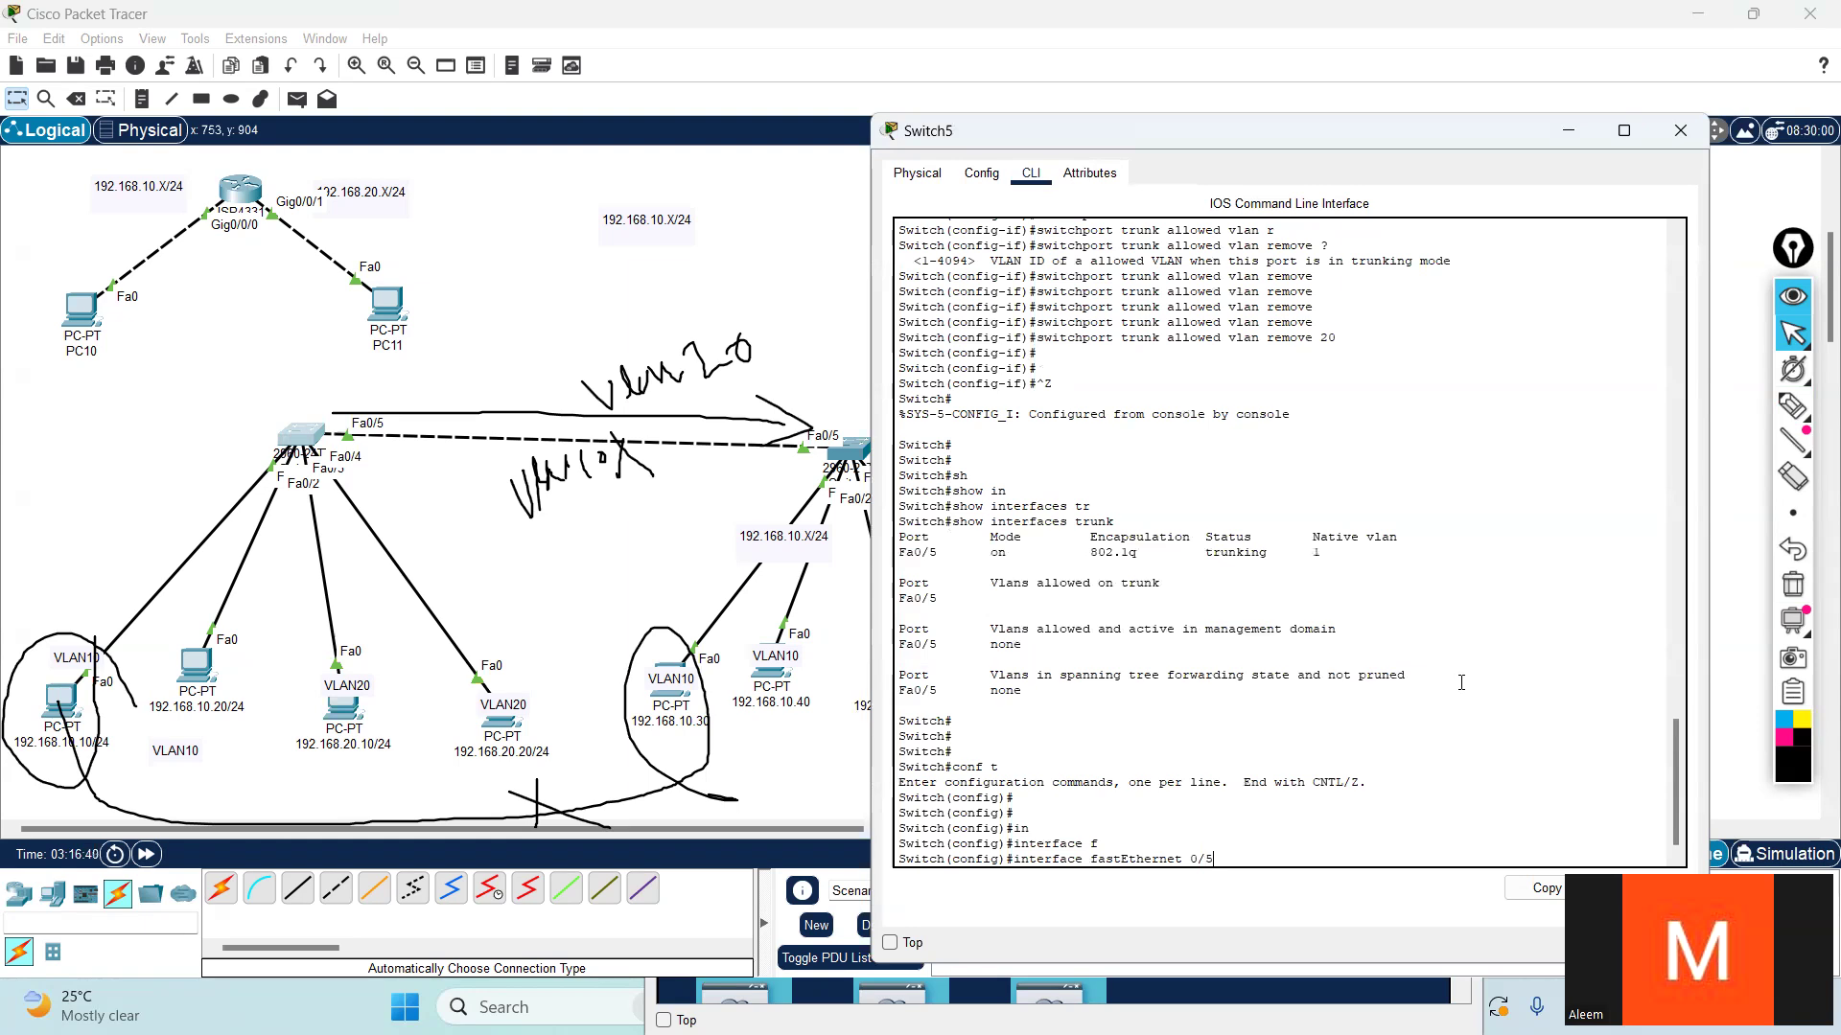
{"action": "key", "text": "Return"}
{"action": "key", "text": "Return"}
{"action": "key", "text": "Return"}
{"action": "key", "text": "Return"}
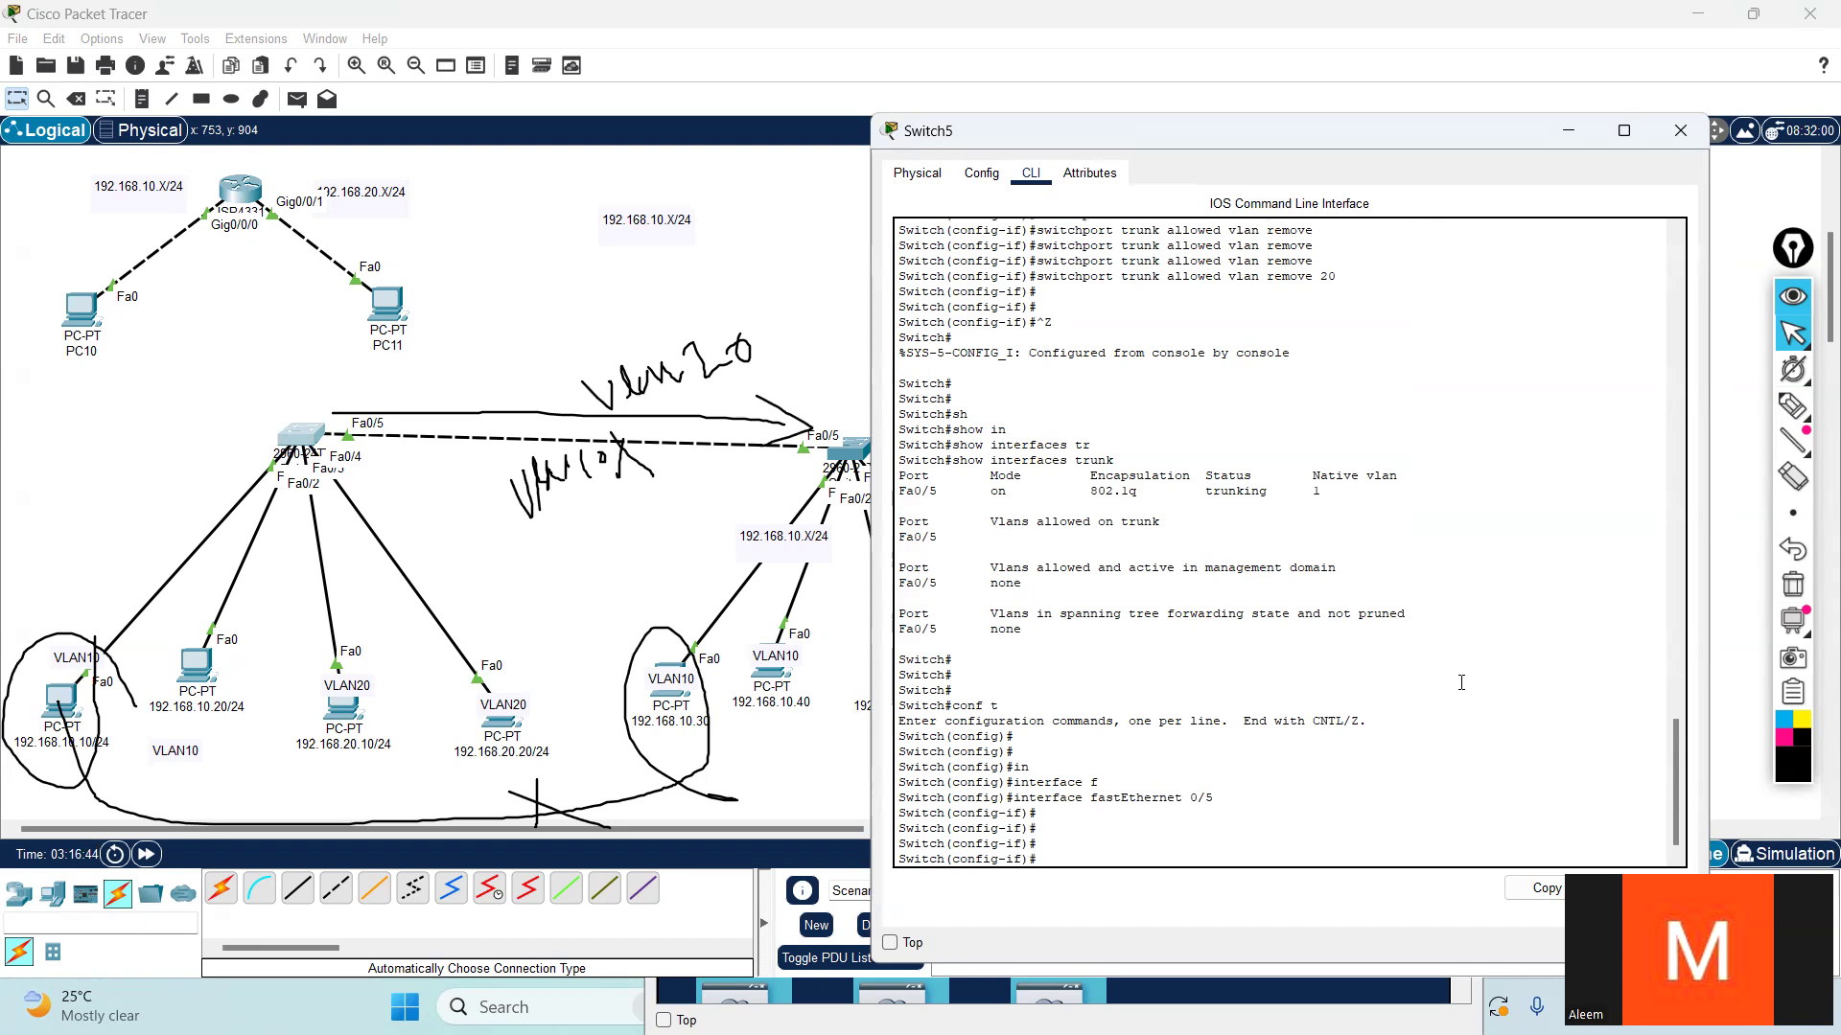
- List the available switchport subcommands for Fa0/5 and highlight the whole help list
{"action": "type", "text": "sw"}
{"action": "key", "text": "Tab"}
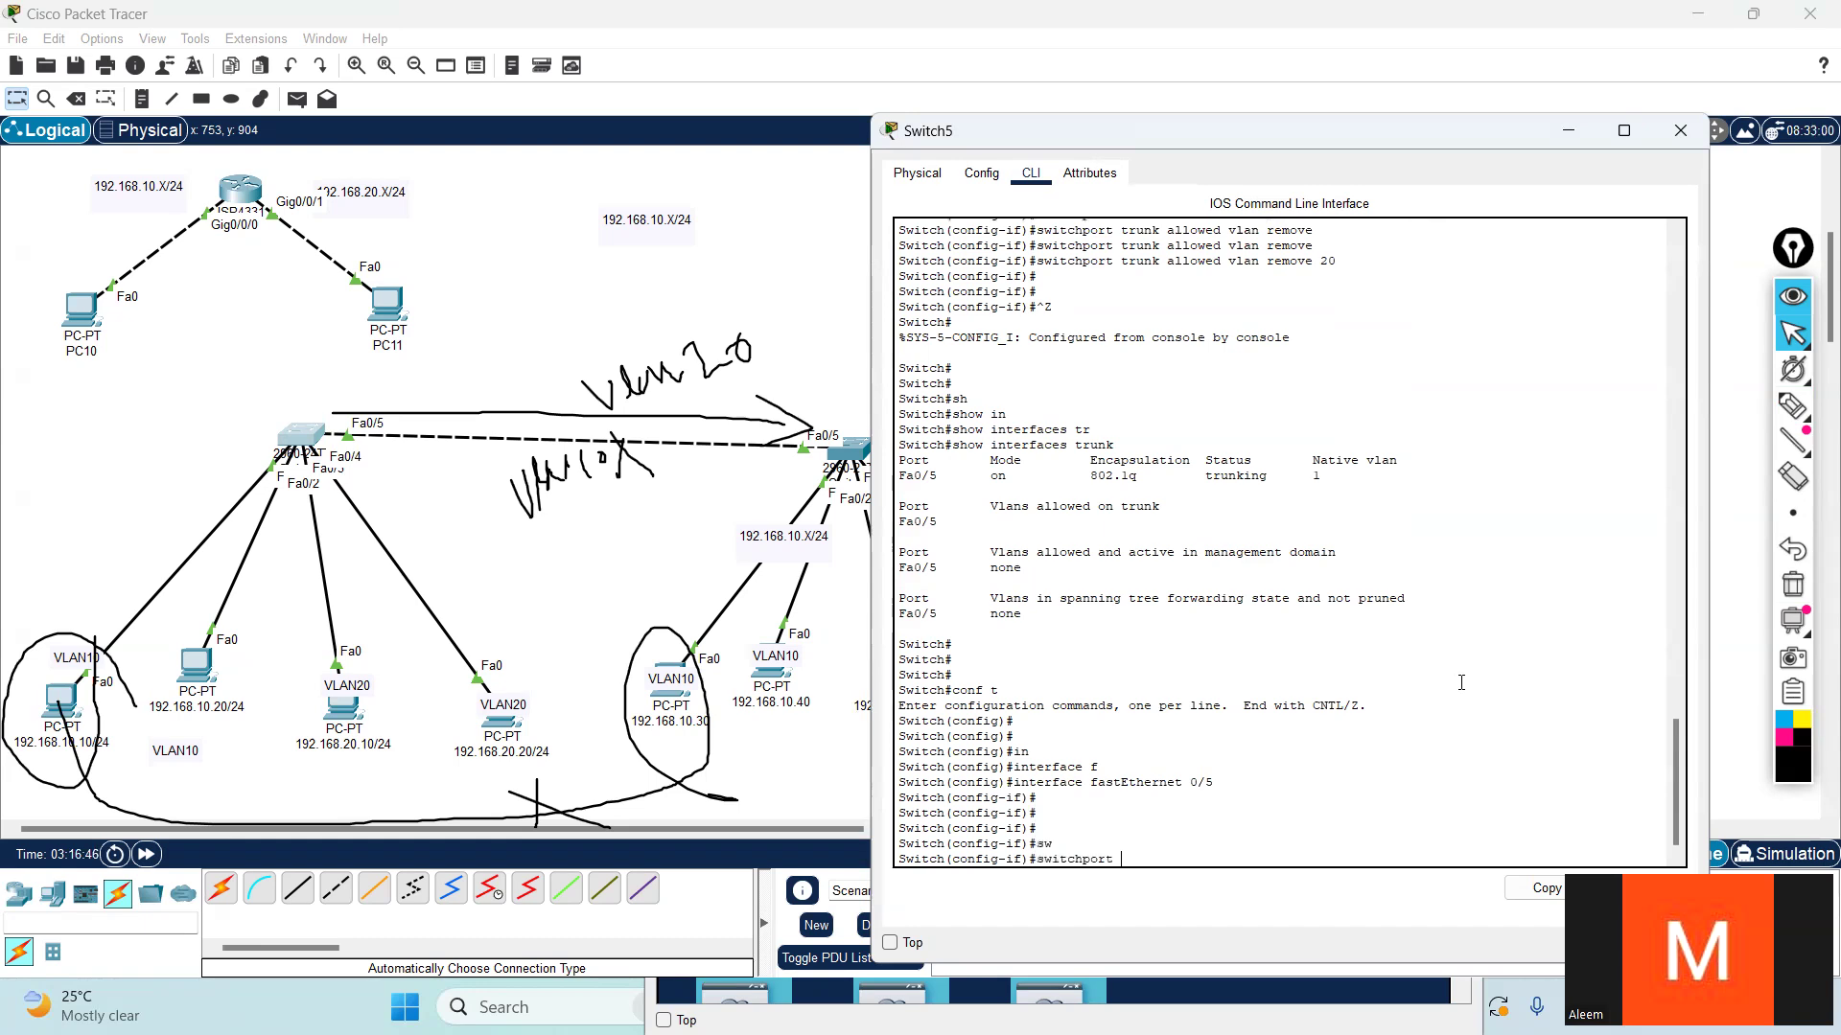
{"action": "type", "text": "?"}
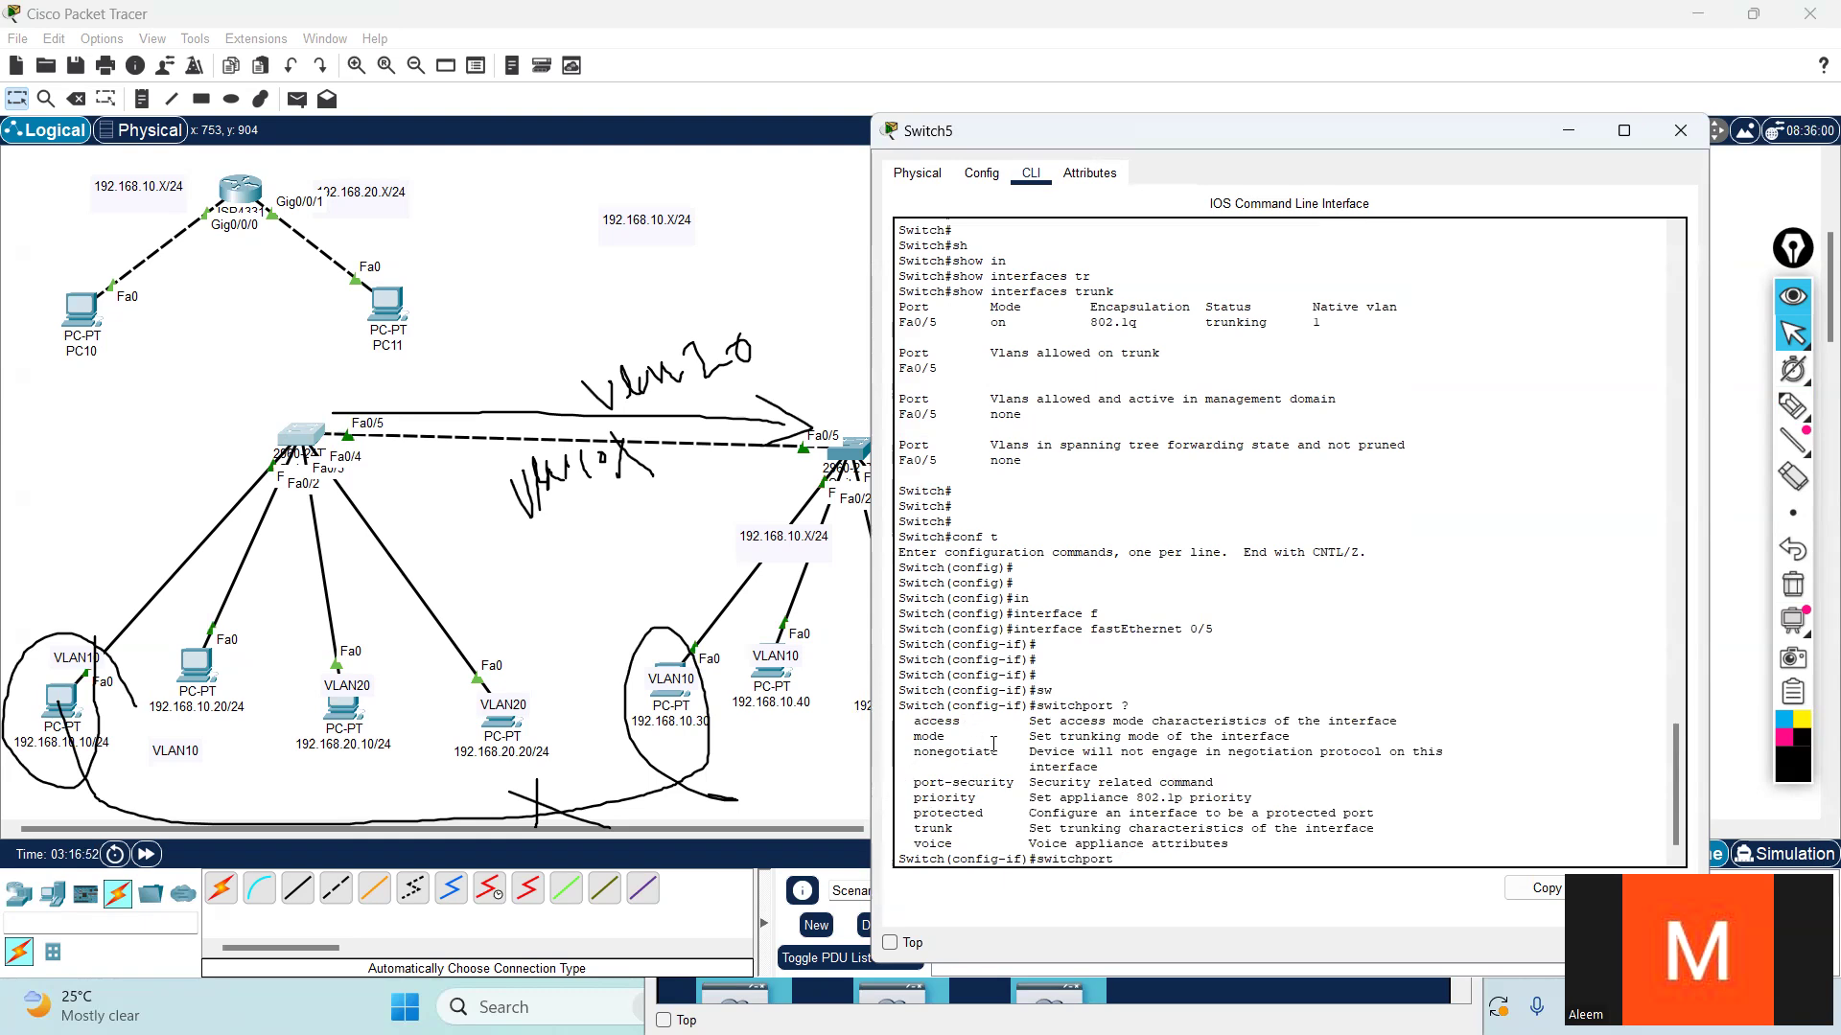
{"action": "left_click_drag", "start_coordinate": [1137, 706], "coordinate": [1117, 705]}
{"action": "key", "text": "Tab"}
{"action": "key", "text": "Tab"}
{"action": "key", "text": "Tab"}
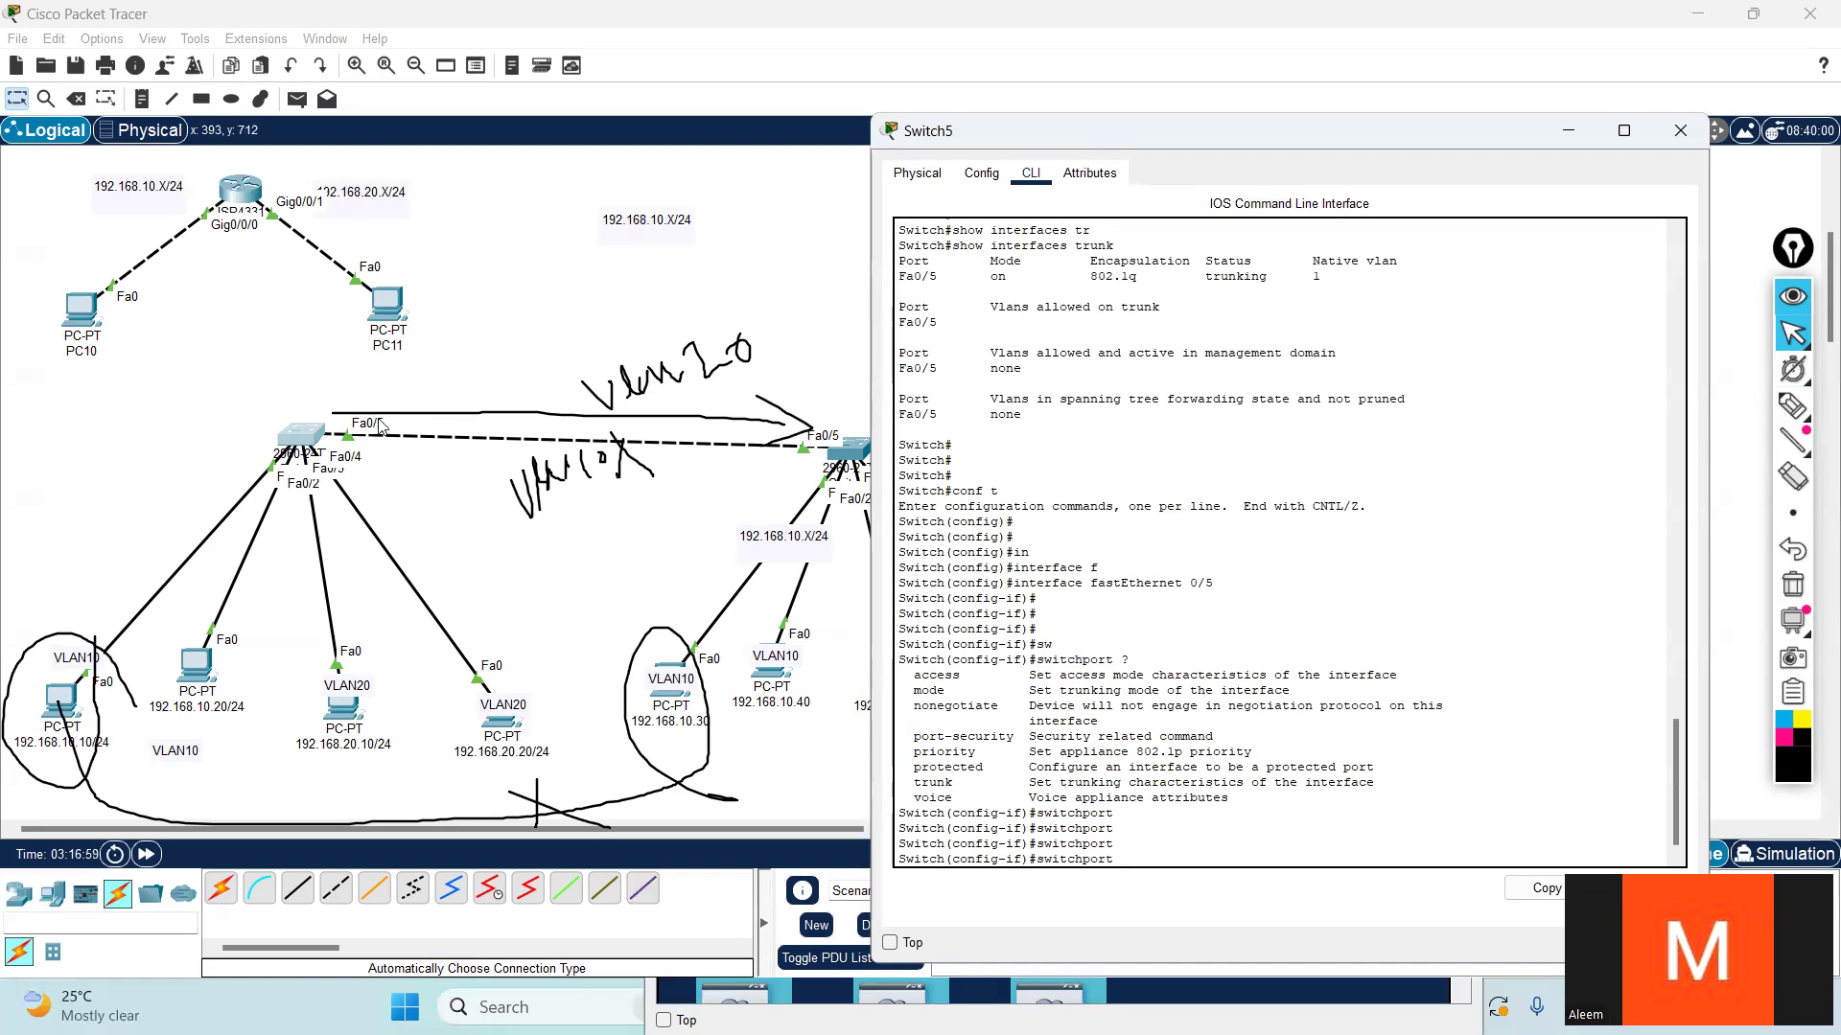
{"action": "mouse_move", "coordinate": [905, 659]}
{"action": "left_mouse_down"}
{"action": "mouse_move", "coordinate": [1054, 710]}
{"action": "mouse_move", "coordinate": [1198, 793]}
{"action": "mouse_move", "coordinate": [1250, 798]}
{"action": "mouse_move", "coordinate": [901, 706]}
{"action": "mouse_move", "coordinate": [880, 675]}
{"action": "left_mouse_up"}
{"action": "left_click", "coordinate": [1310, 807]}
{"action": "left_click", "coordinate": [1155, 656]}
{"action": "double_click", "coordinate": [1125, 660]}
{"action": "left_click_drag", "start_coordinate": [1248, 805], "coordinate": [1398, 671]}
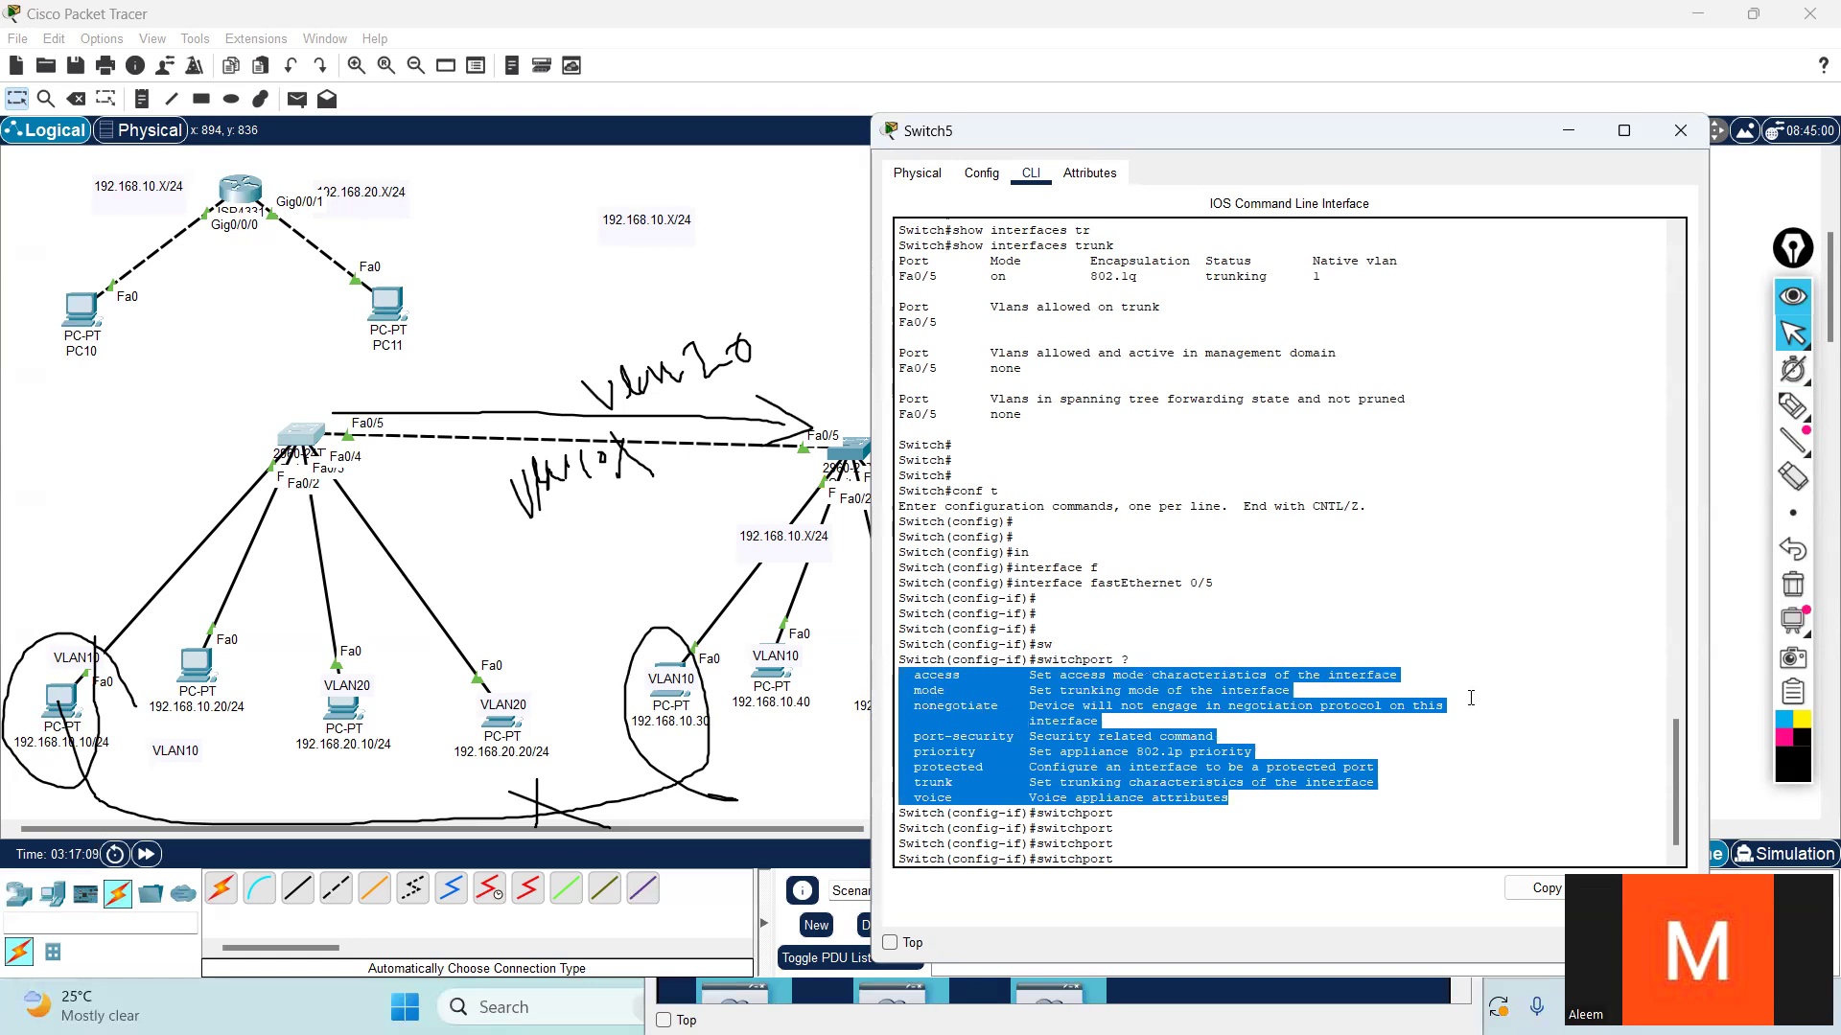
{"action": "key", "text": "Tab"}
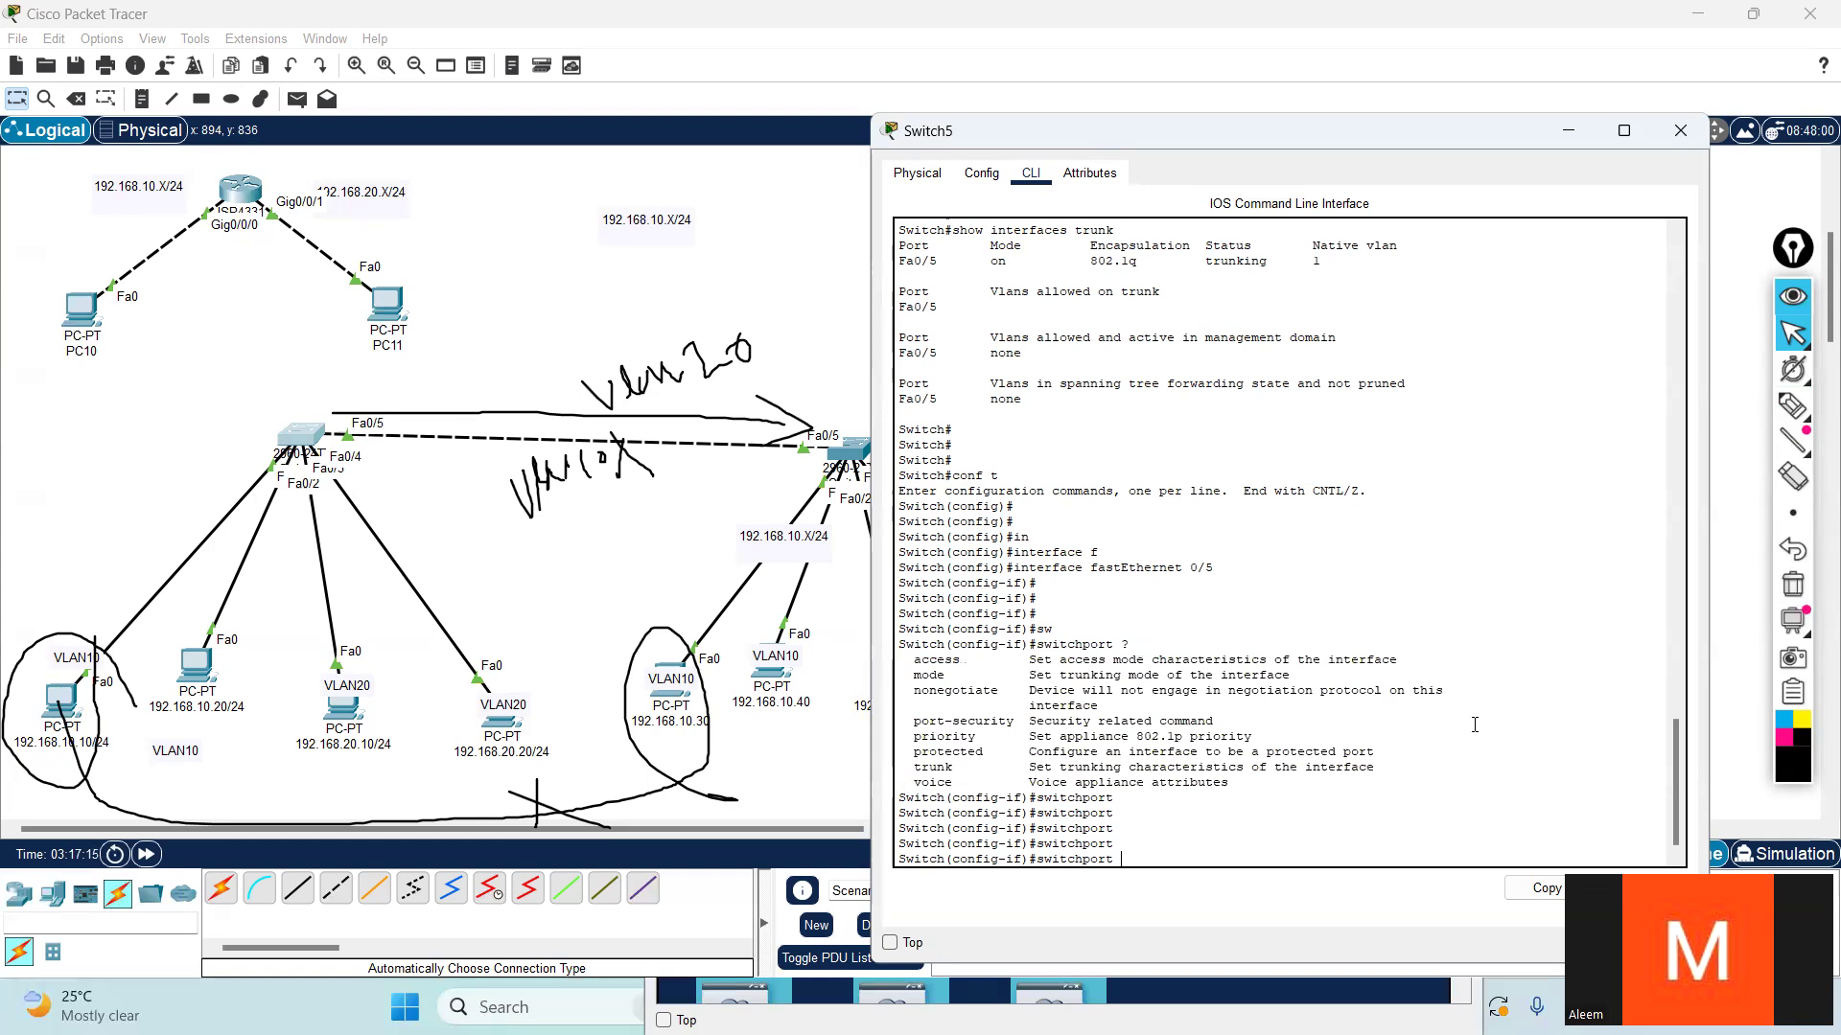
- Allow VLANs 10,20,1 on Switch5's Fa0/5 trunk with switchport trunk allowed vlan
{"action": "type", "text": "t"}
{"action": "key", "text": "Tab"}
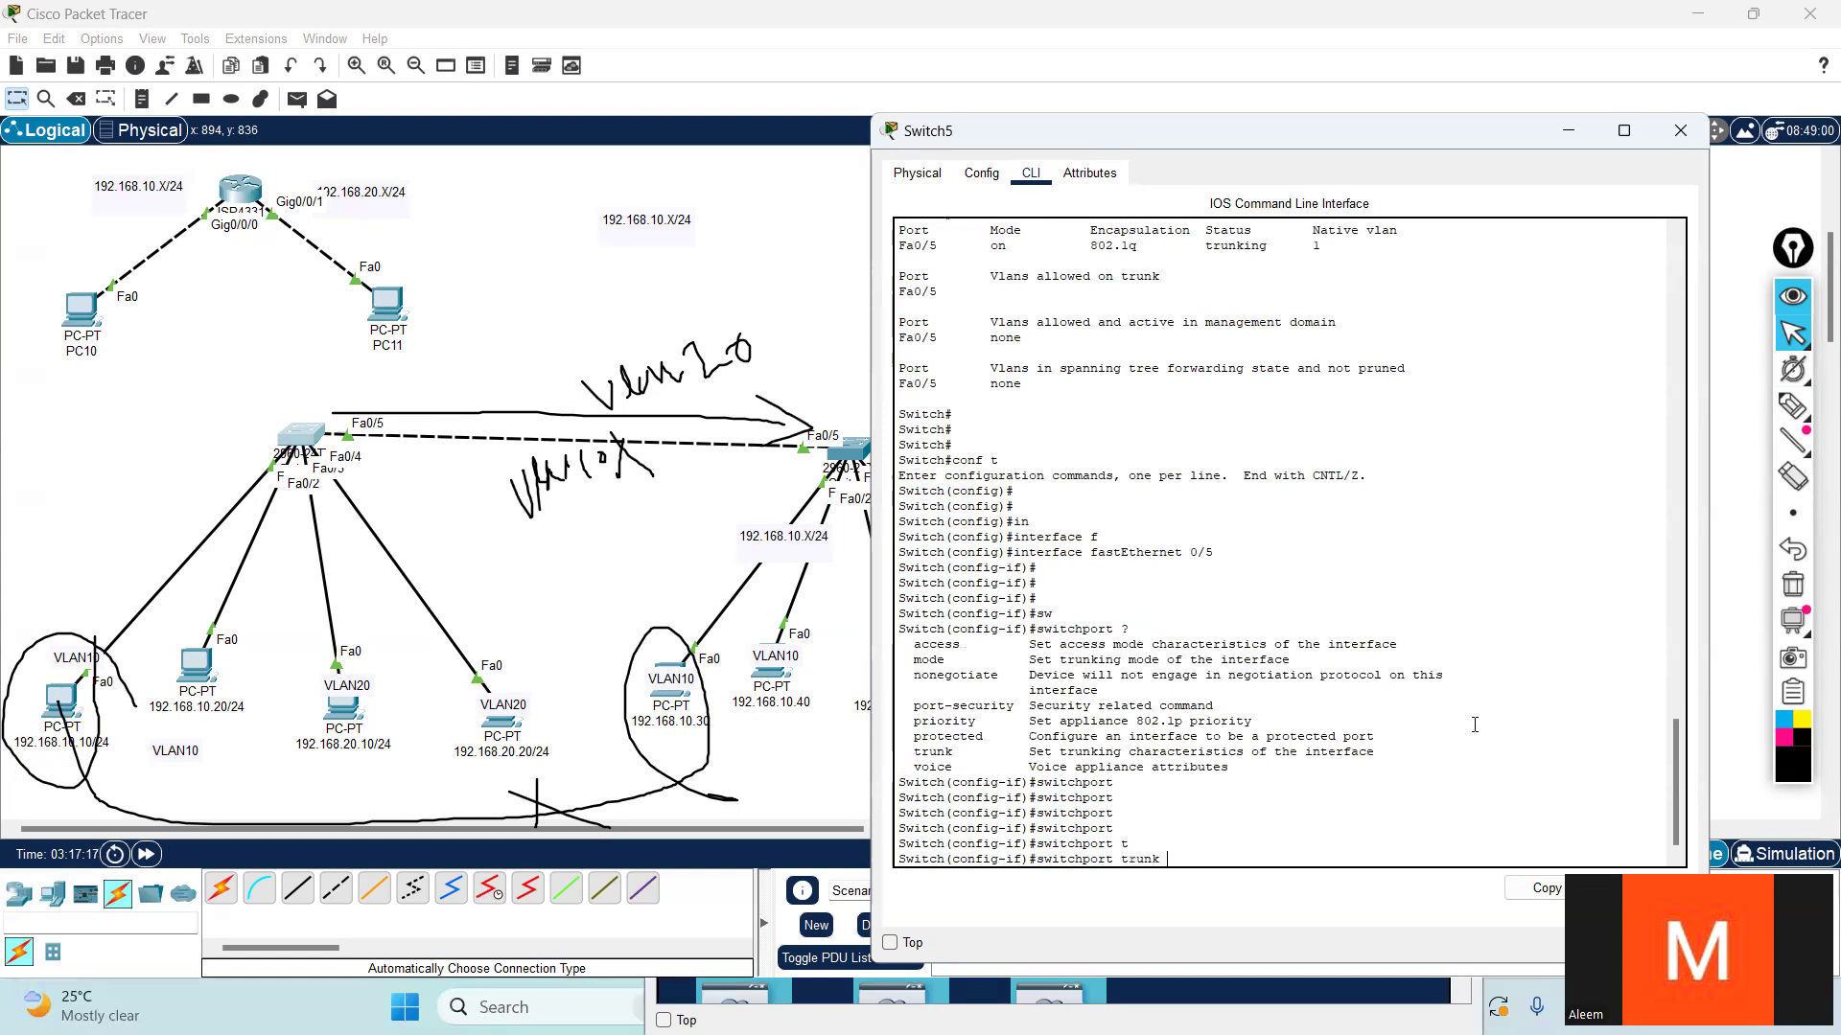
{"action": "type", "text": "?al"}
{"action": "key", "text": "Tab"}
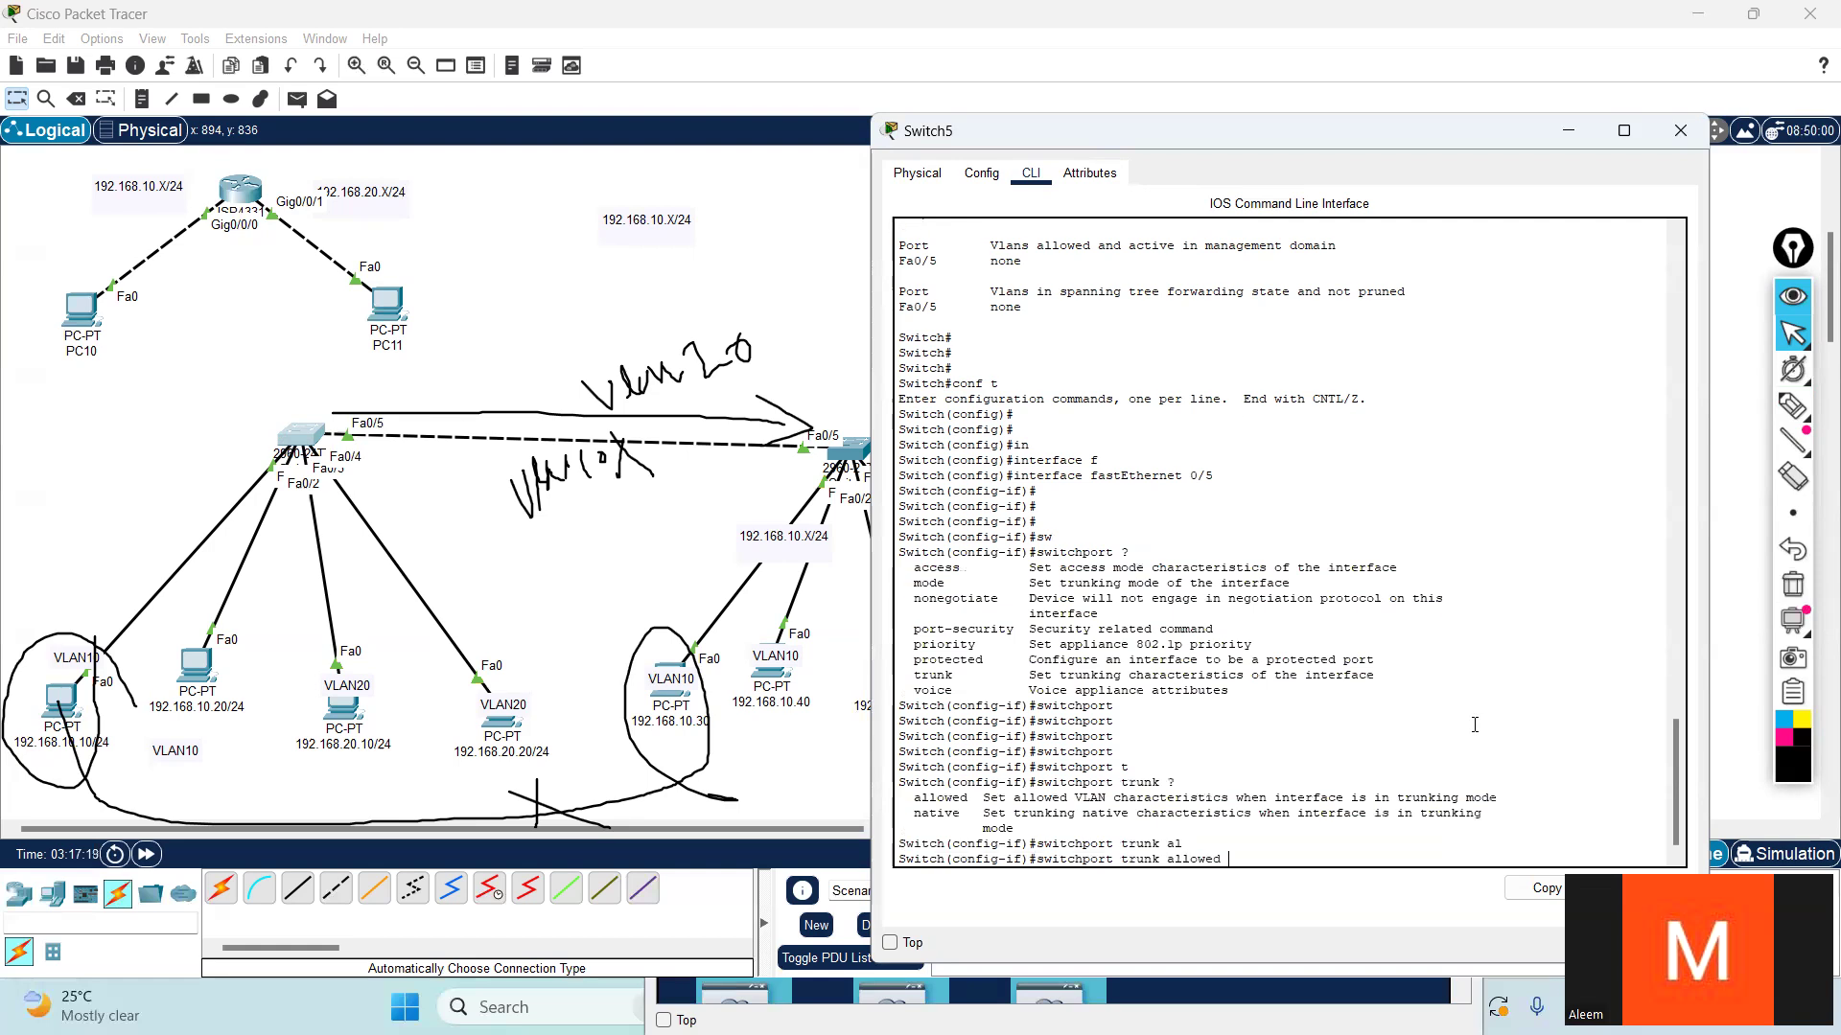
{"action": "type", "text": "v"}
{"action": "key", "text": "Tab"}
{"action": "type", "text": "10"}
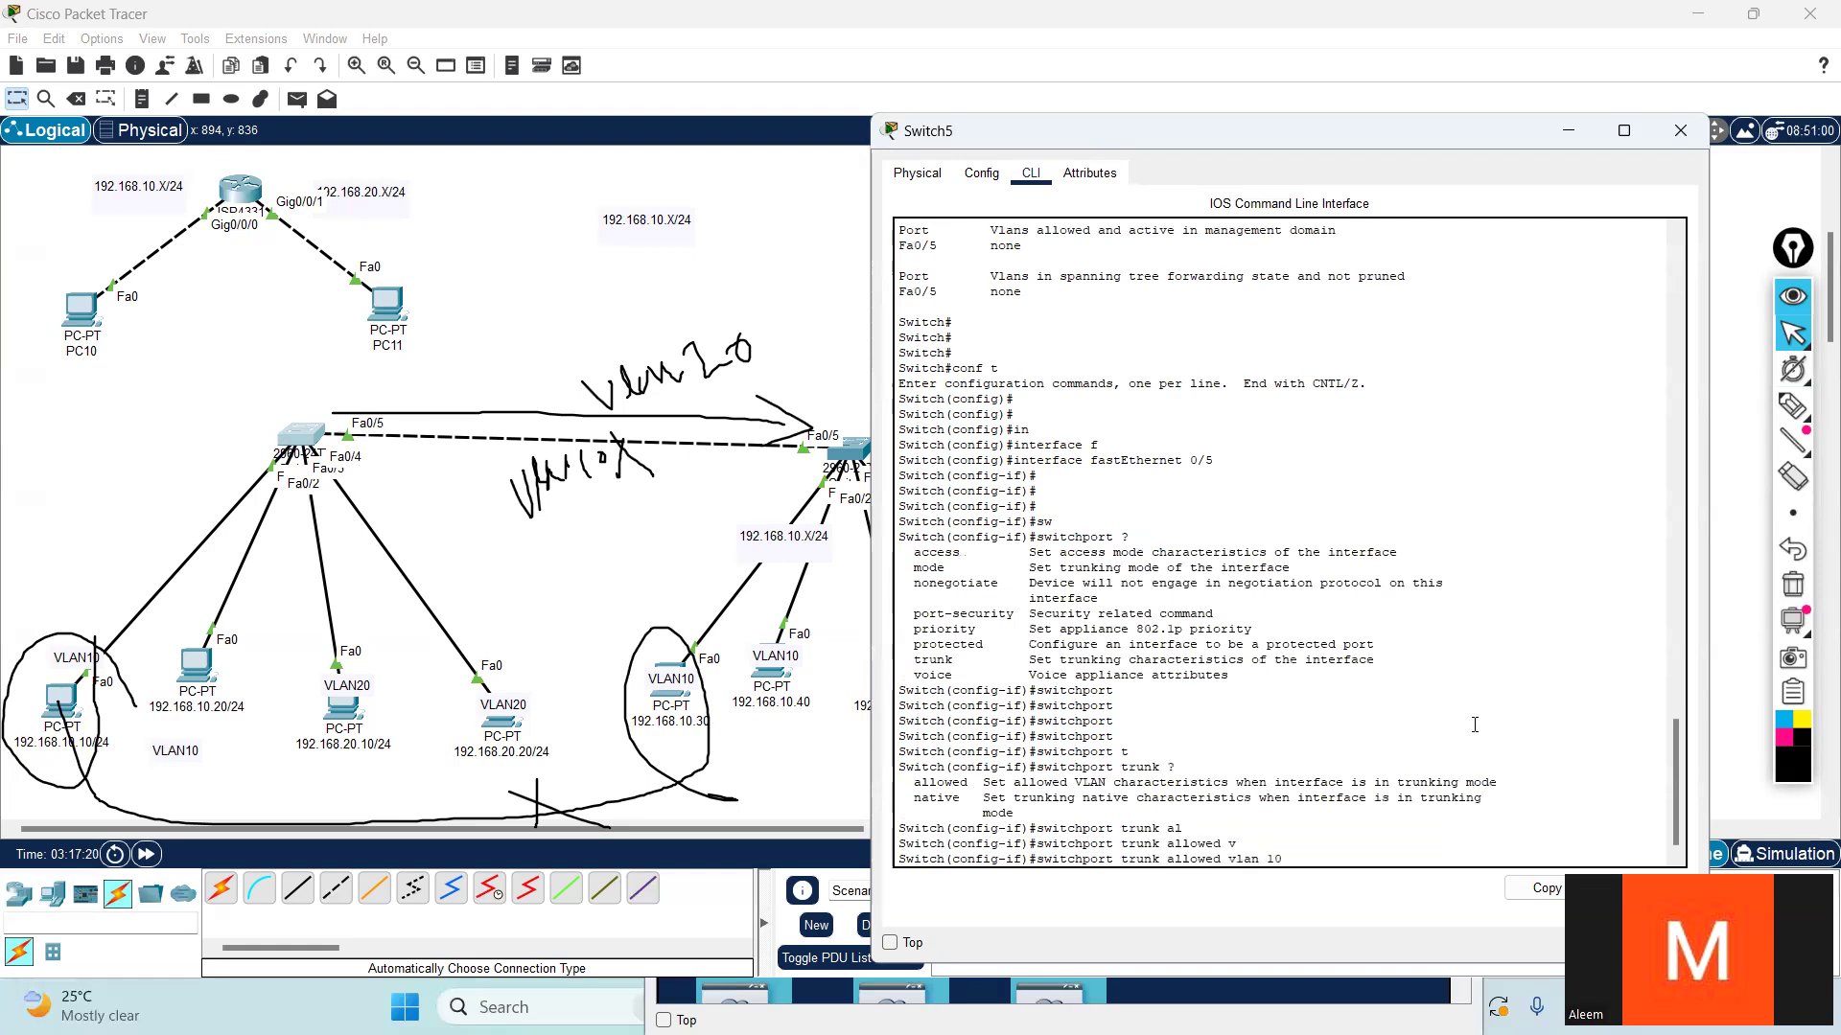
{"action": "type", "text": ",20,1"}
{"action": "key", "text": "Return"}
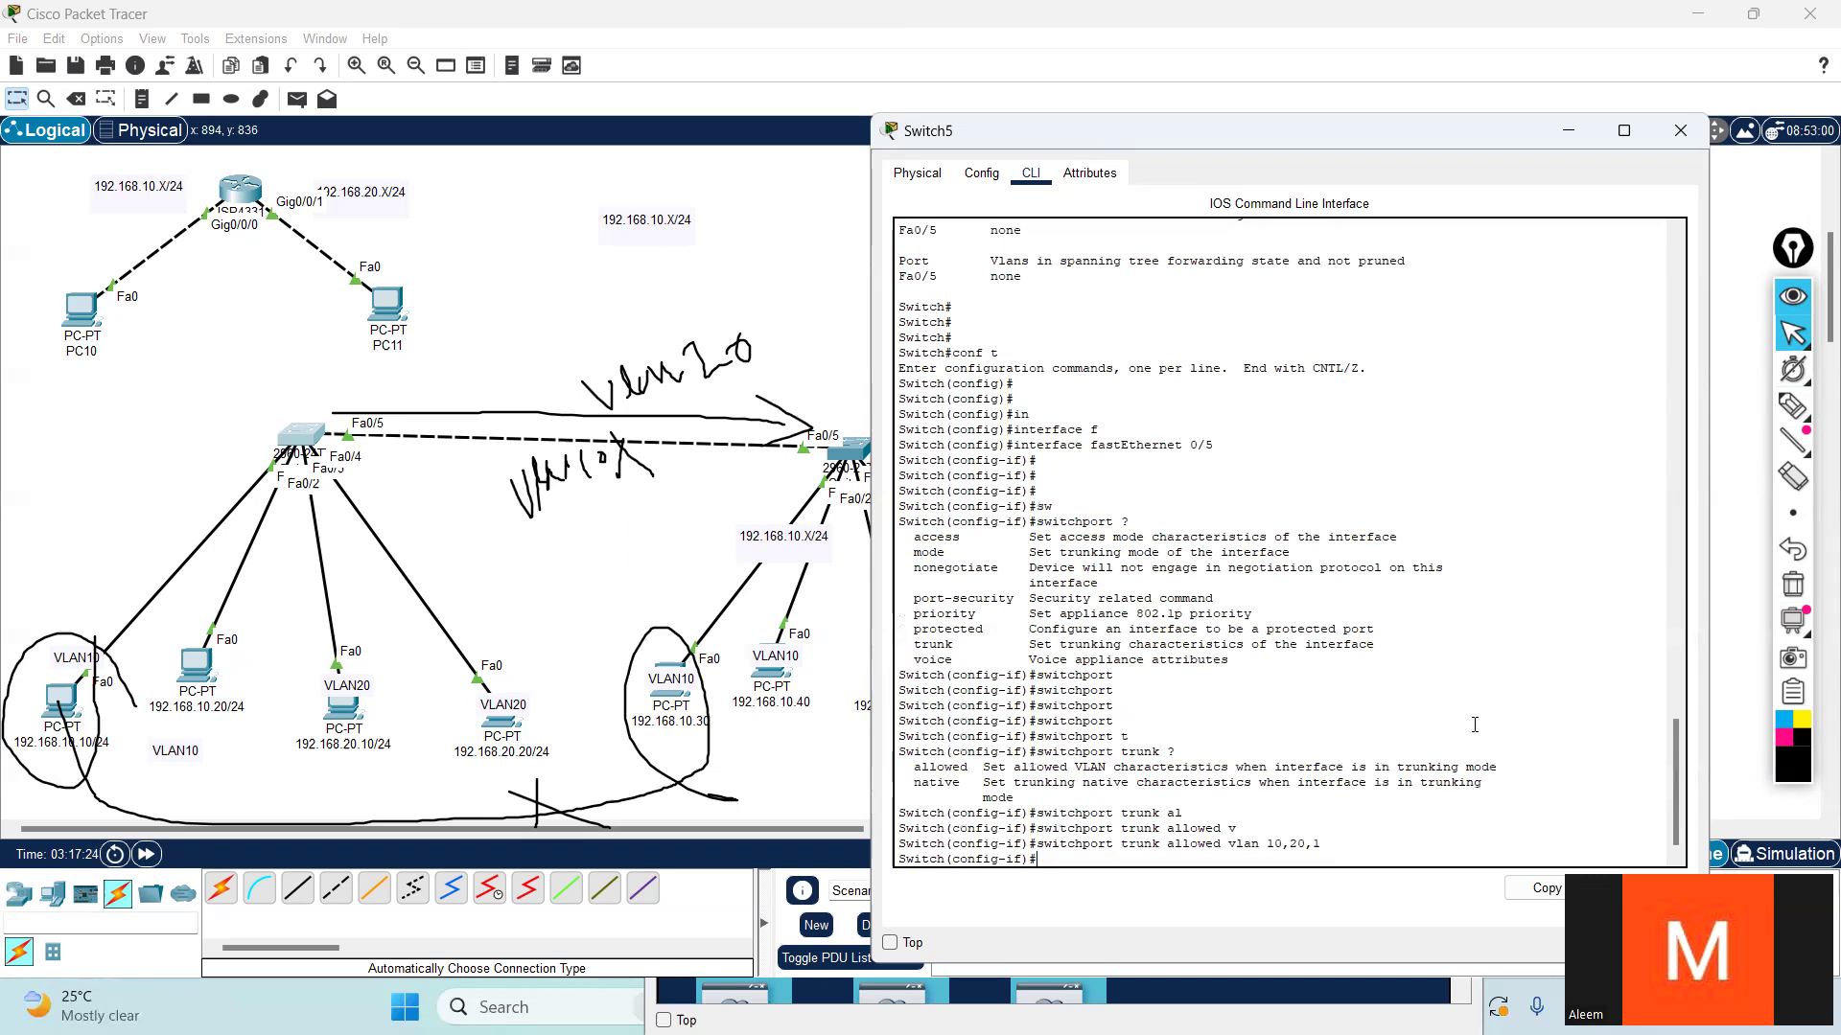
{"action": "key", "text": "Return"}
{"action": "key", "text": "Return"}
- Exit configuration mode and display Switch5's trunk interfaces to check the updated allowed VLAN list
{"action": "key", "text": "ctrl+z"}
{"action": "key", "text": "Return"}
{"action": "type", "text": "show"}
{"action": "key", "text": "Tab"}
{"action": "type", "text": "in"}
{"action": "key", "text": "Tab"}
{"action": "type", "text": "tr"}
{"action": "key", "text": "Tab"}
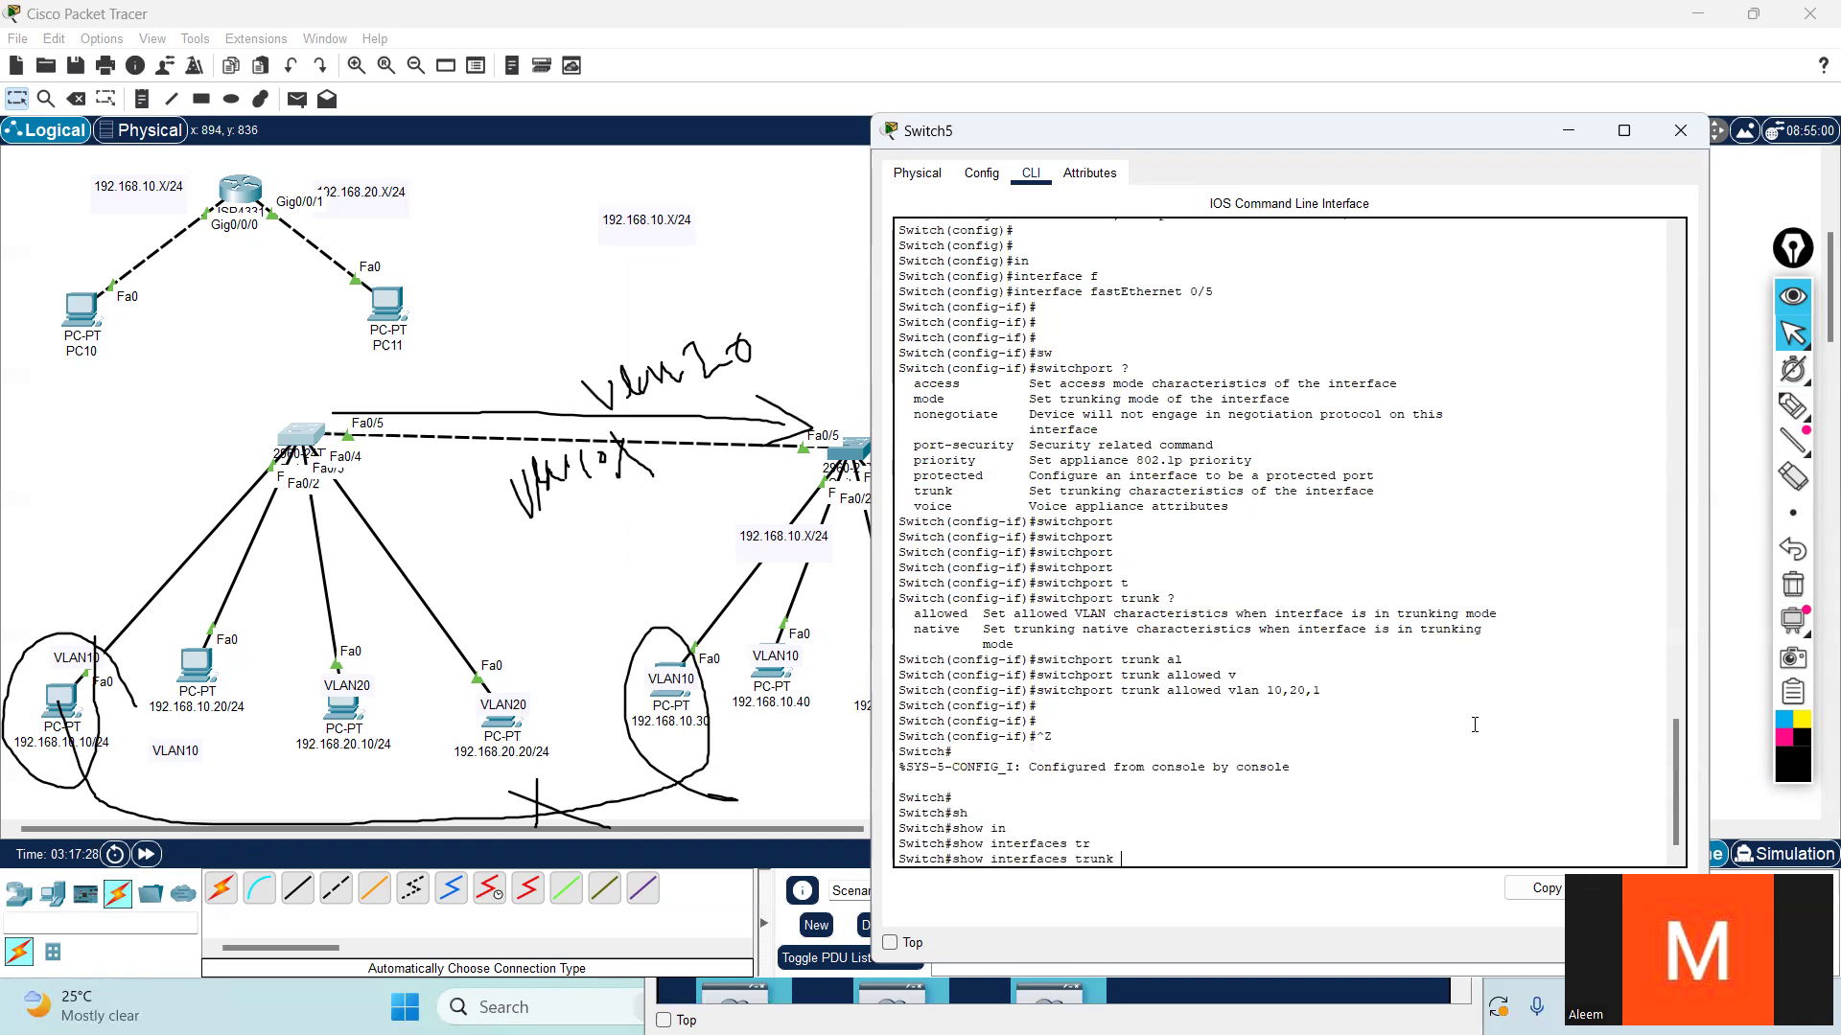
{"action": "key", "text": "Return"}
{"action": "key", "text": "Return"}
{"action": "key", "text": "Return"}
{"action": "key", "text": "Return"}
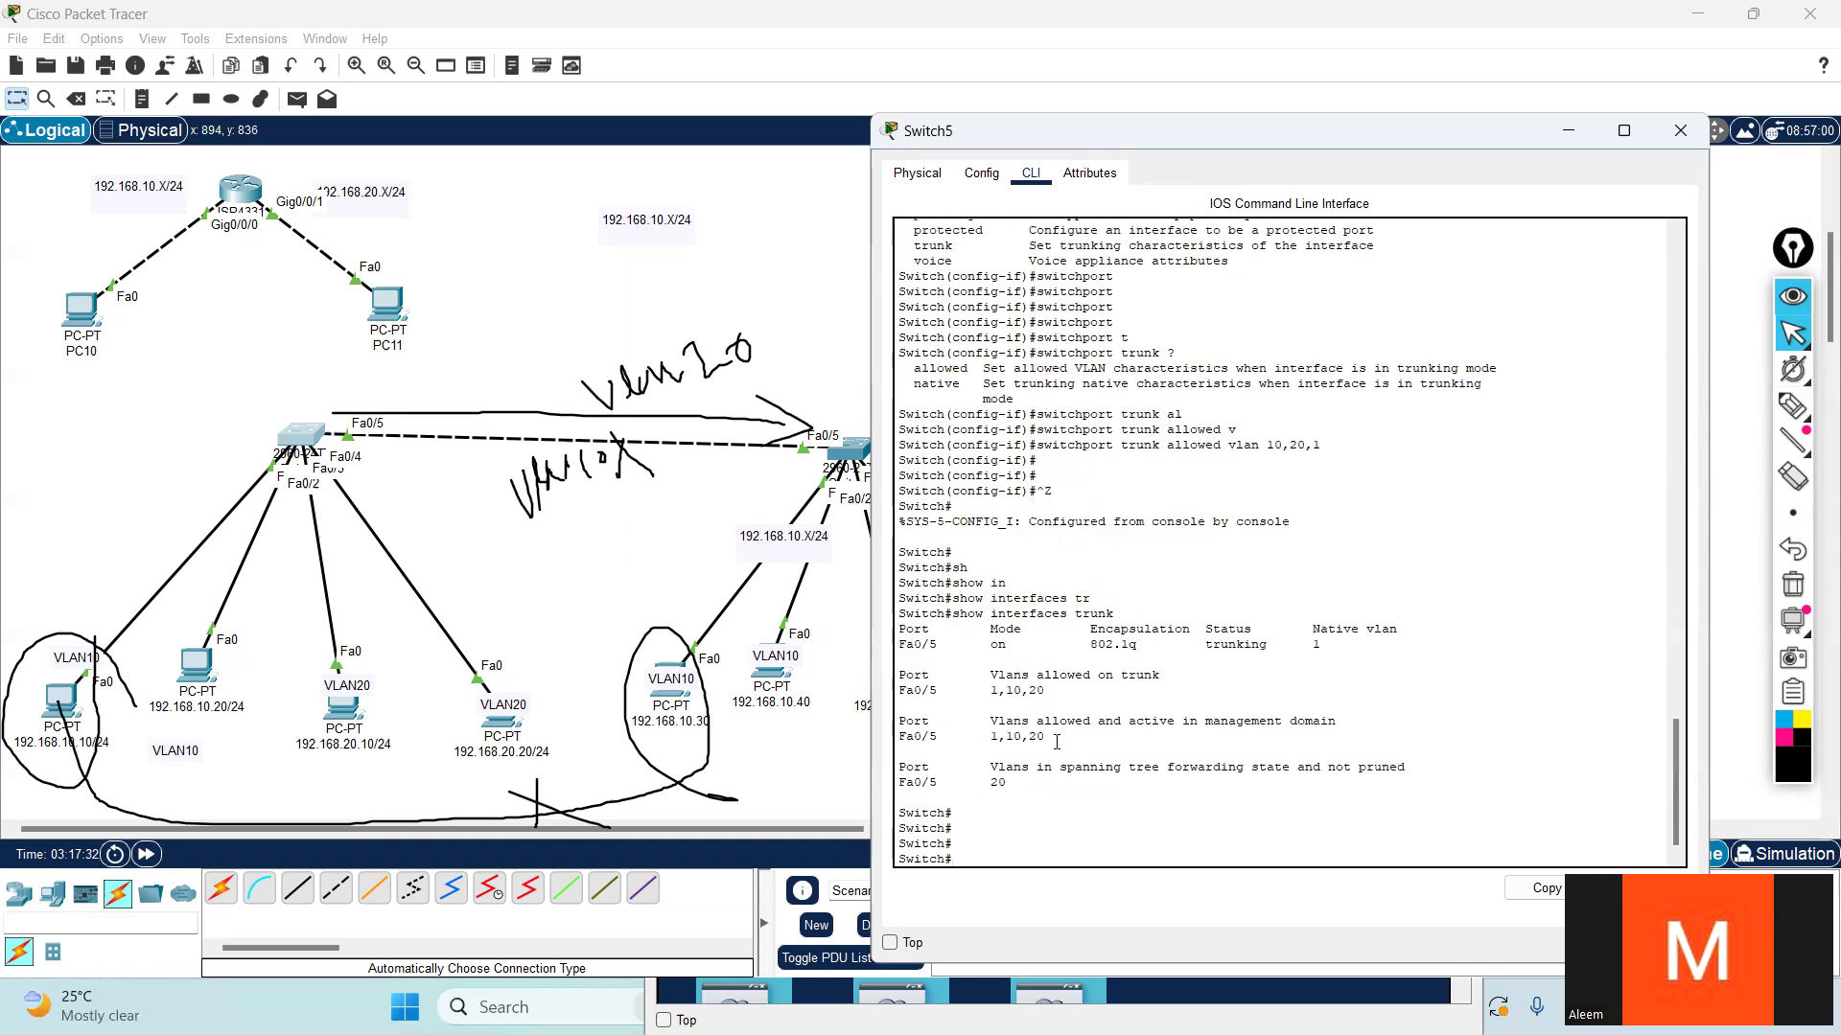
- Highlight Fa0/5's VLANs allowed and active in the management domain, and return to the prompt
{"action": "left_click_drag", "start_coordinate": [1045, 738], "coordinate": [975, 738]}
{"action": "left_click", "coordinate": [1154, 731]}
{"action": "key", "text": "Return"}
{"action": "key", "text": "Return"}
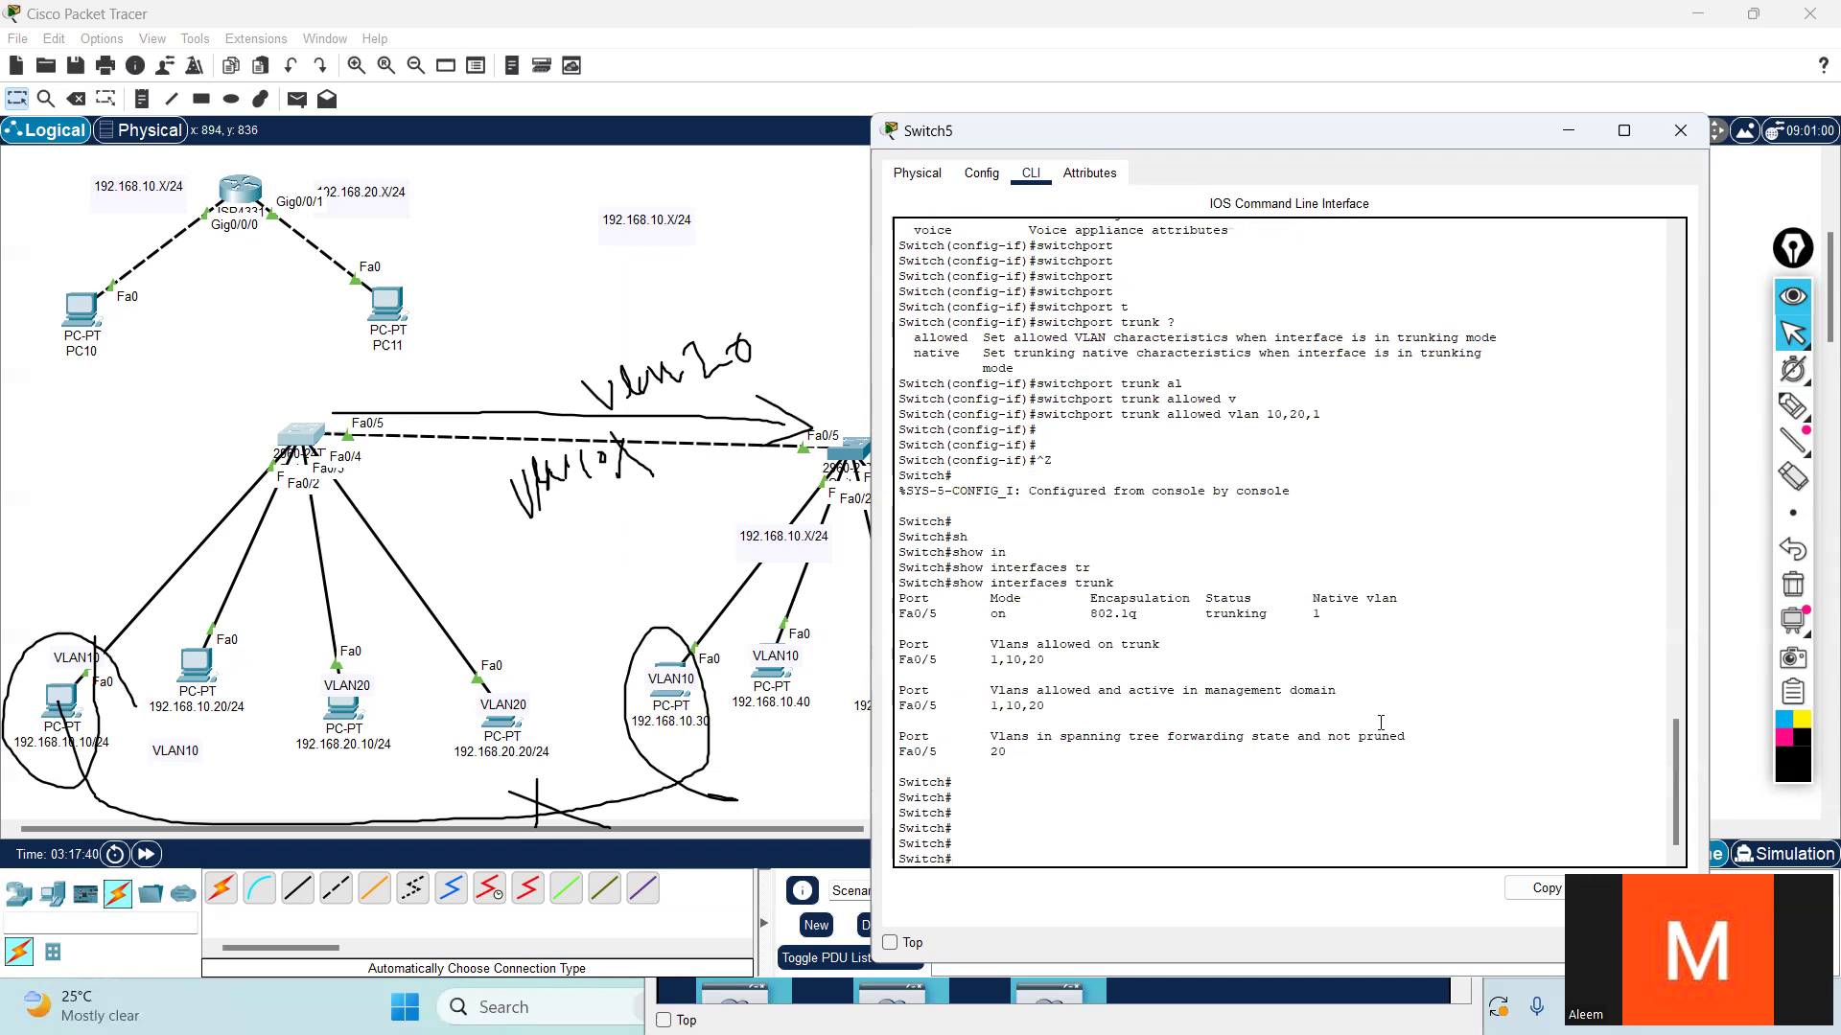
- Display Switch5's trunk interfaces again and highlight Fa0/5's VLANs allowed on the trunk
{"action": "key", "text": "Up"}
{"action": "key", "text": "Return"}
{"action": "key", "text": "Return"}
{"action": "key", "text": "Return"}
{"action": "key", "text": "Return"}
{"action": "key", "text": "Return"}
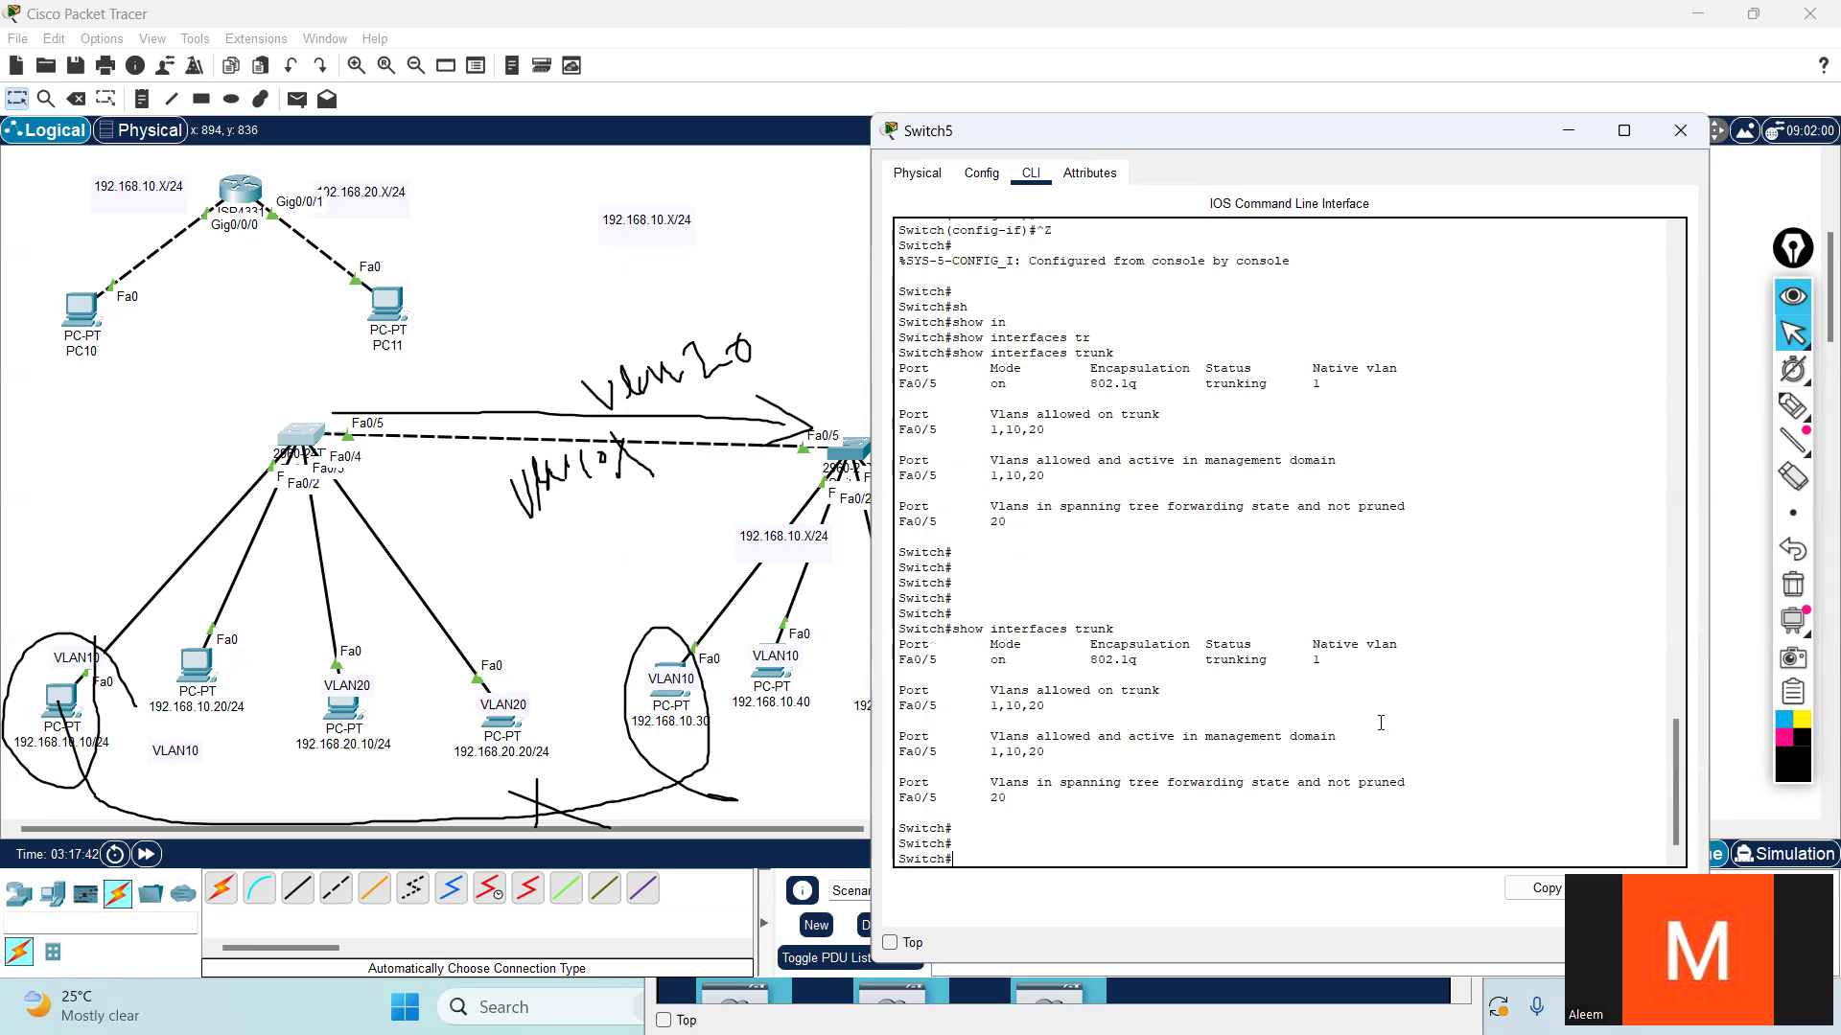
{"action": "key", "text": "Return"}
{"action": "key", "text": "Return"}
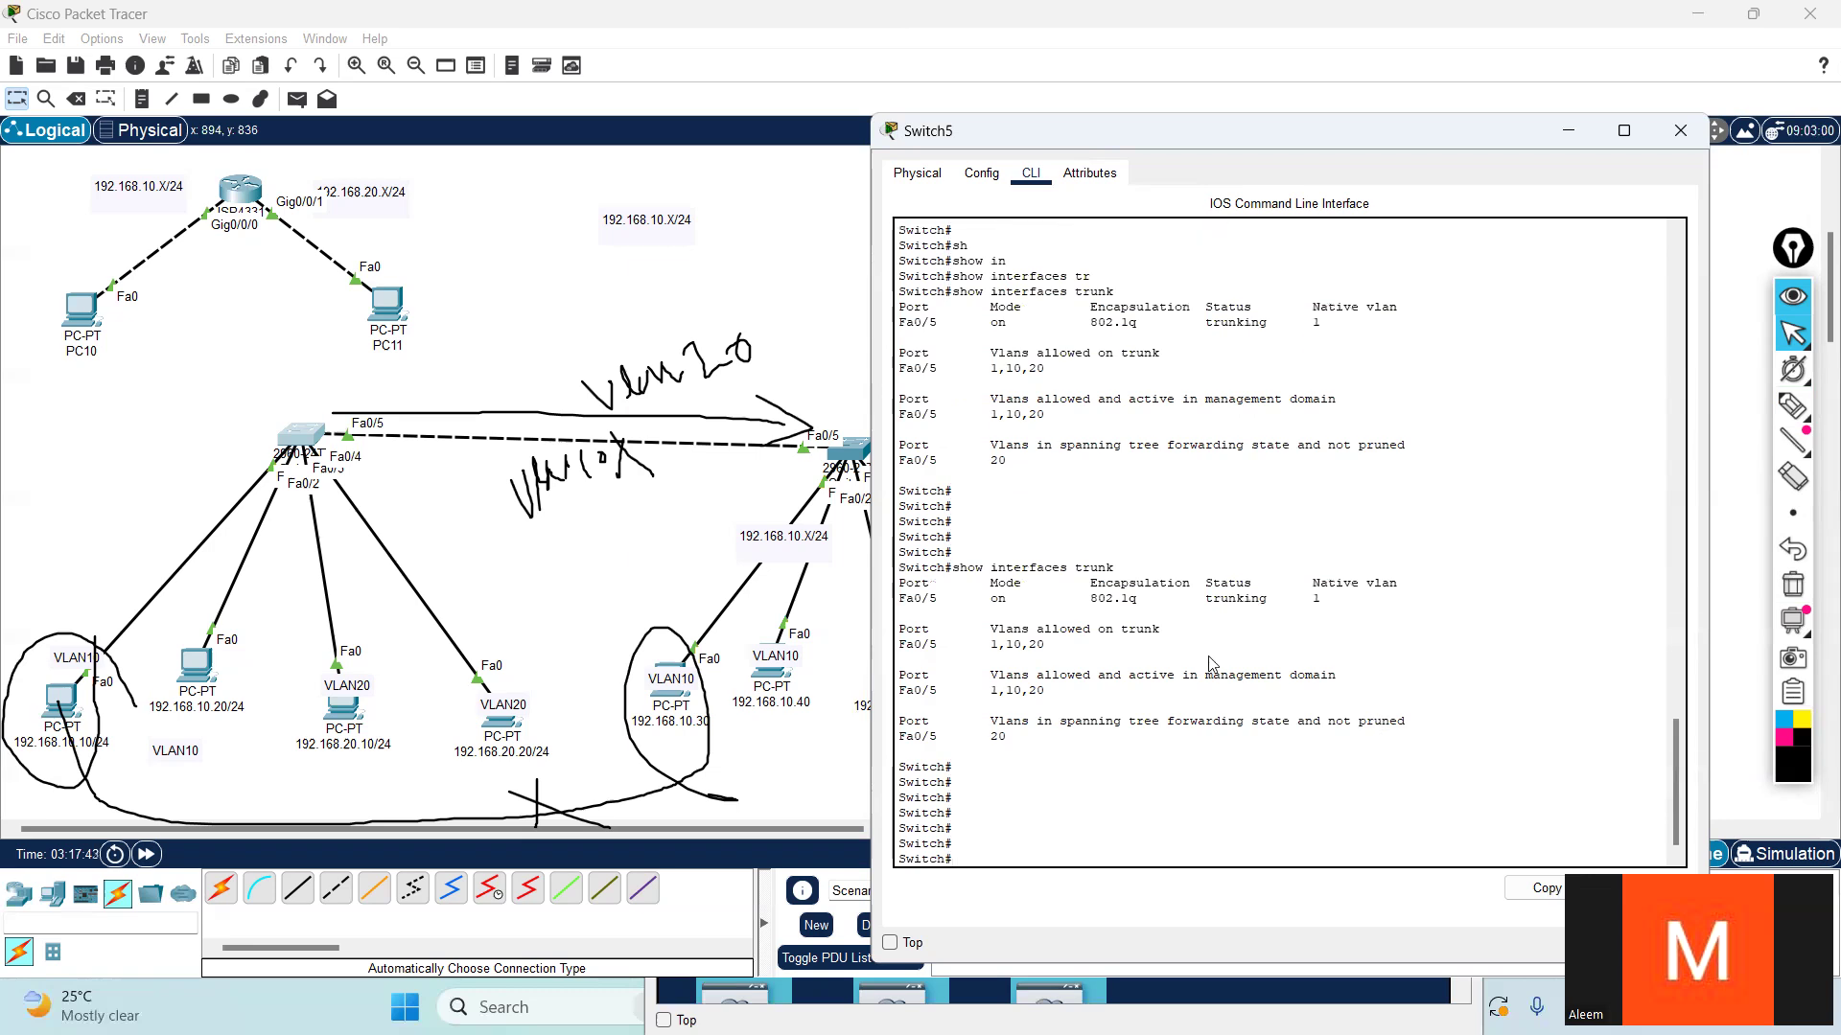
{"action": "left_click_drag", "start_coordinate": [1158, 630], "coordinate": [899, 629]}
{"action": "left_click", "coordinate": [1075, 650]}
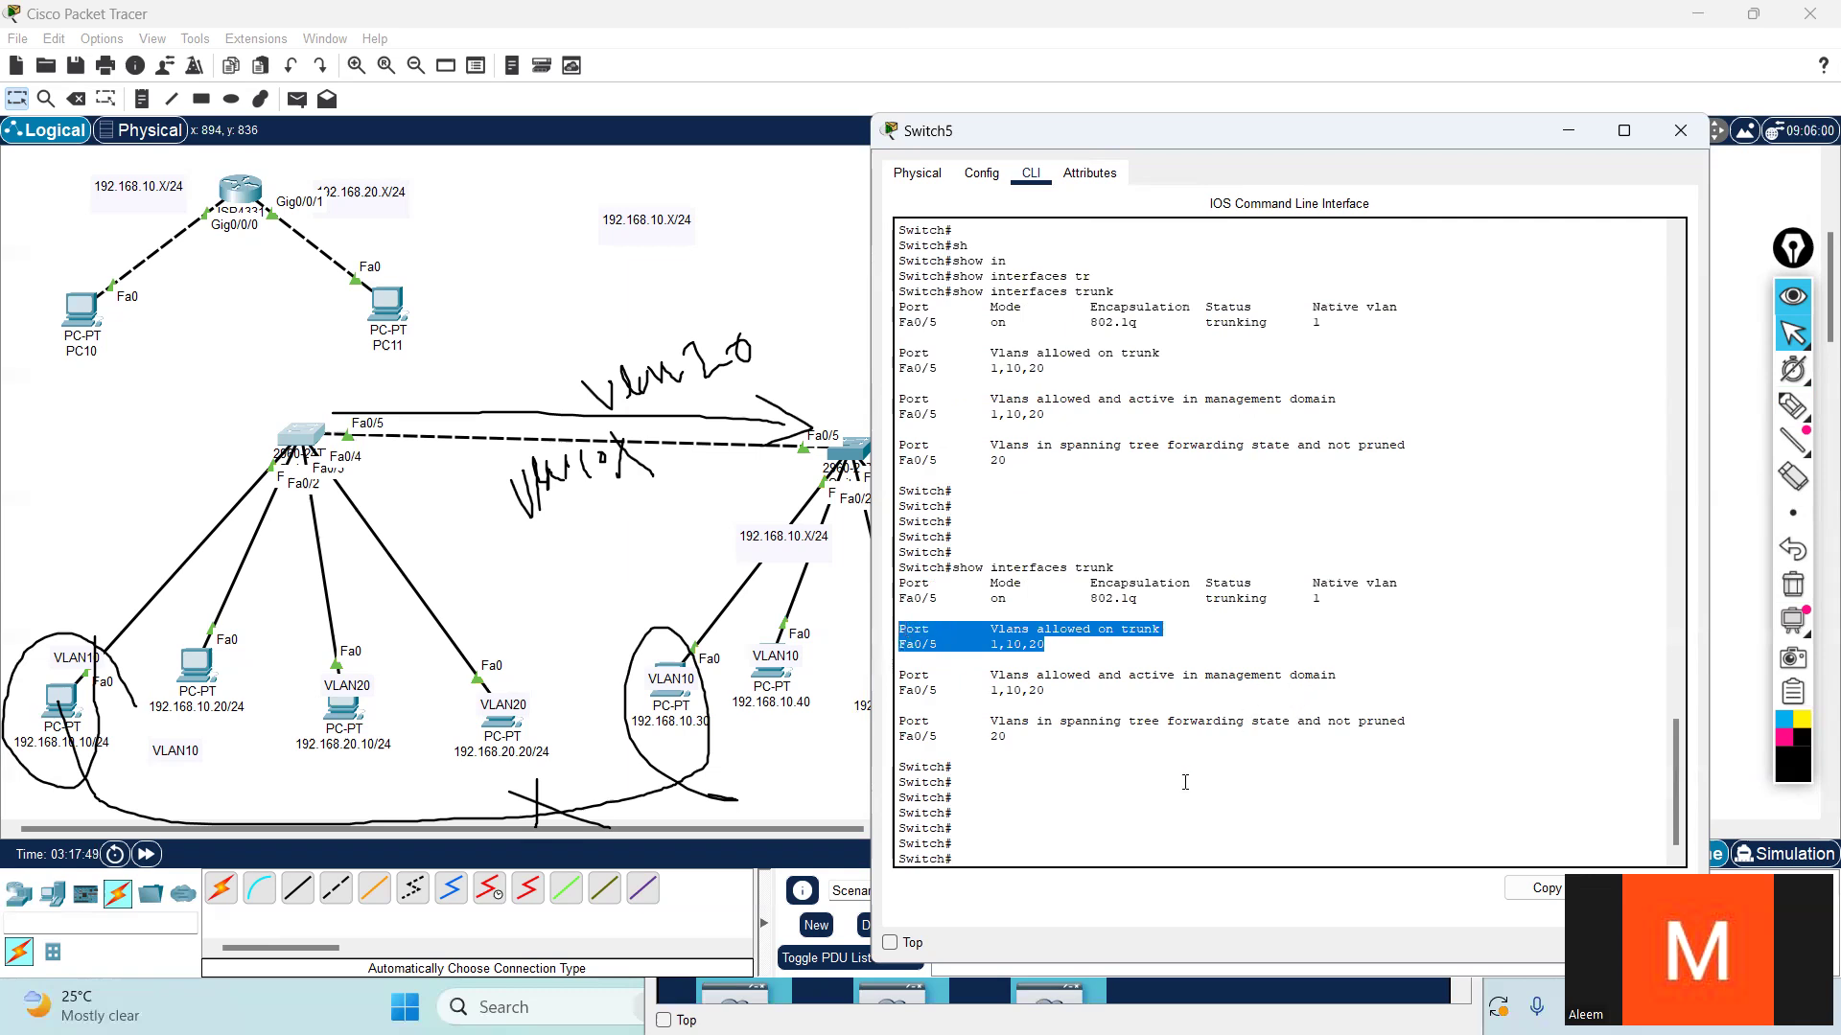
- Ping 192.168.10.30 again from the 192.168.10.10 PC's command prompt to test VLAN10 across the trunk, and highlight the earlier ping output
{"action": "left_click", "coordinate": [60, 706]}
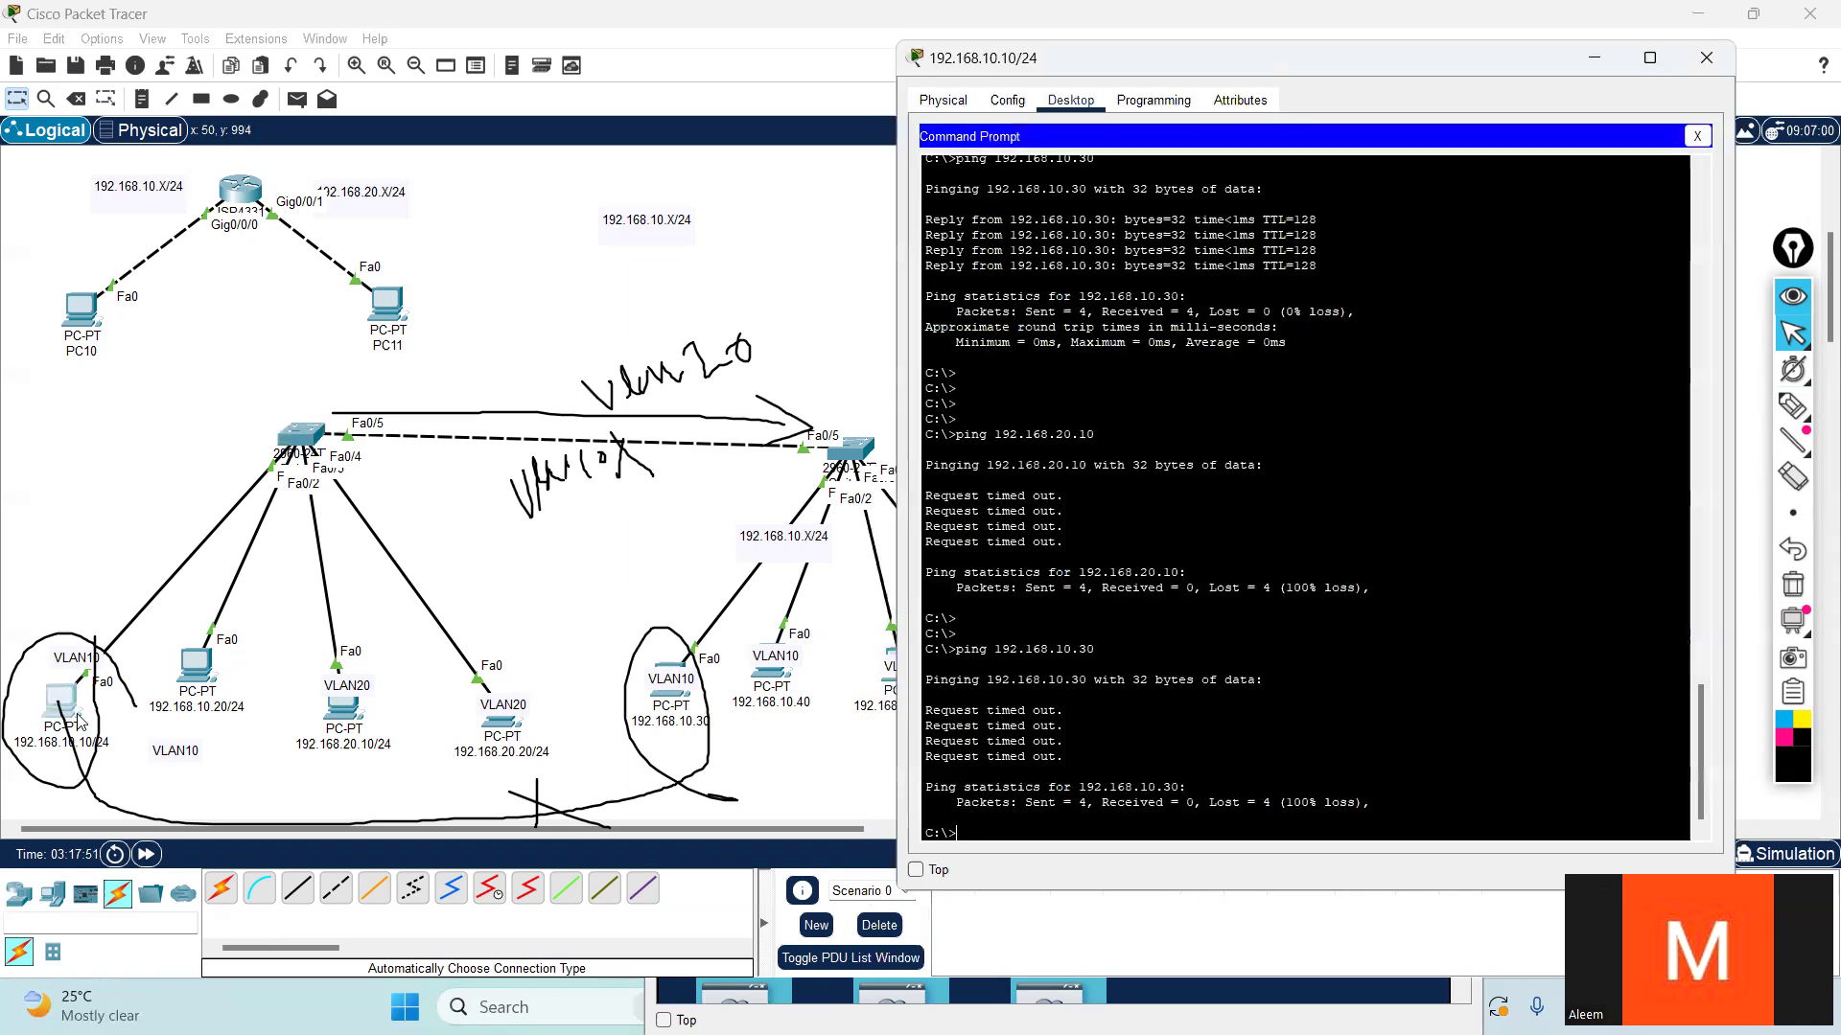
{"action": "key", "text": "Return"}
{"action": "key", "text": "Return"}
{"action": "key", "text": "Return"}
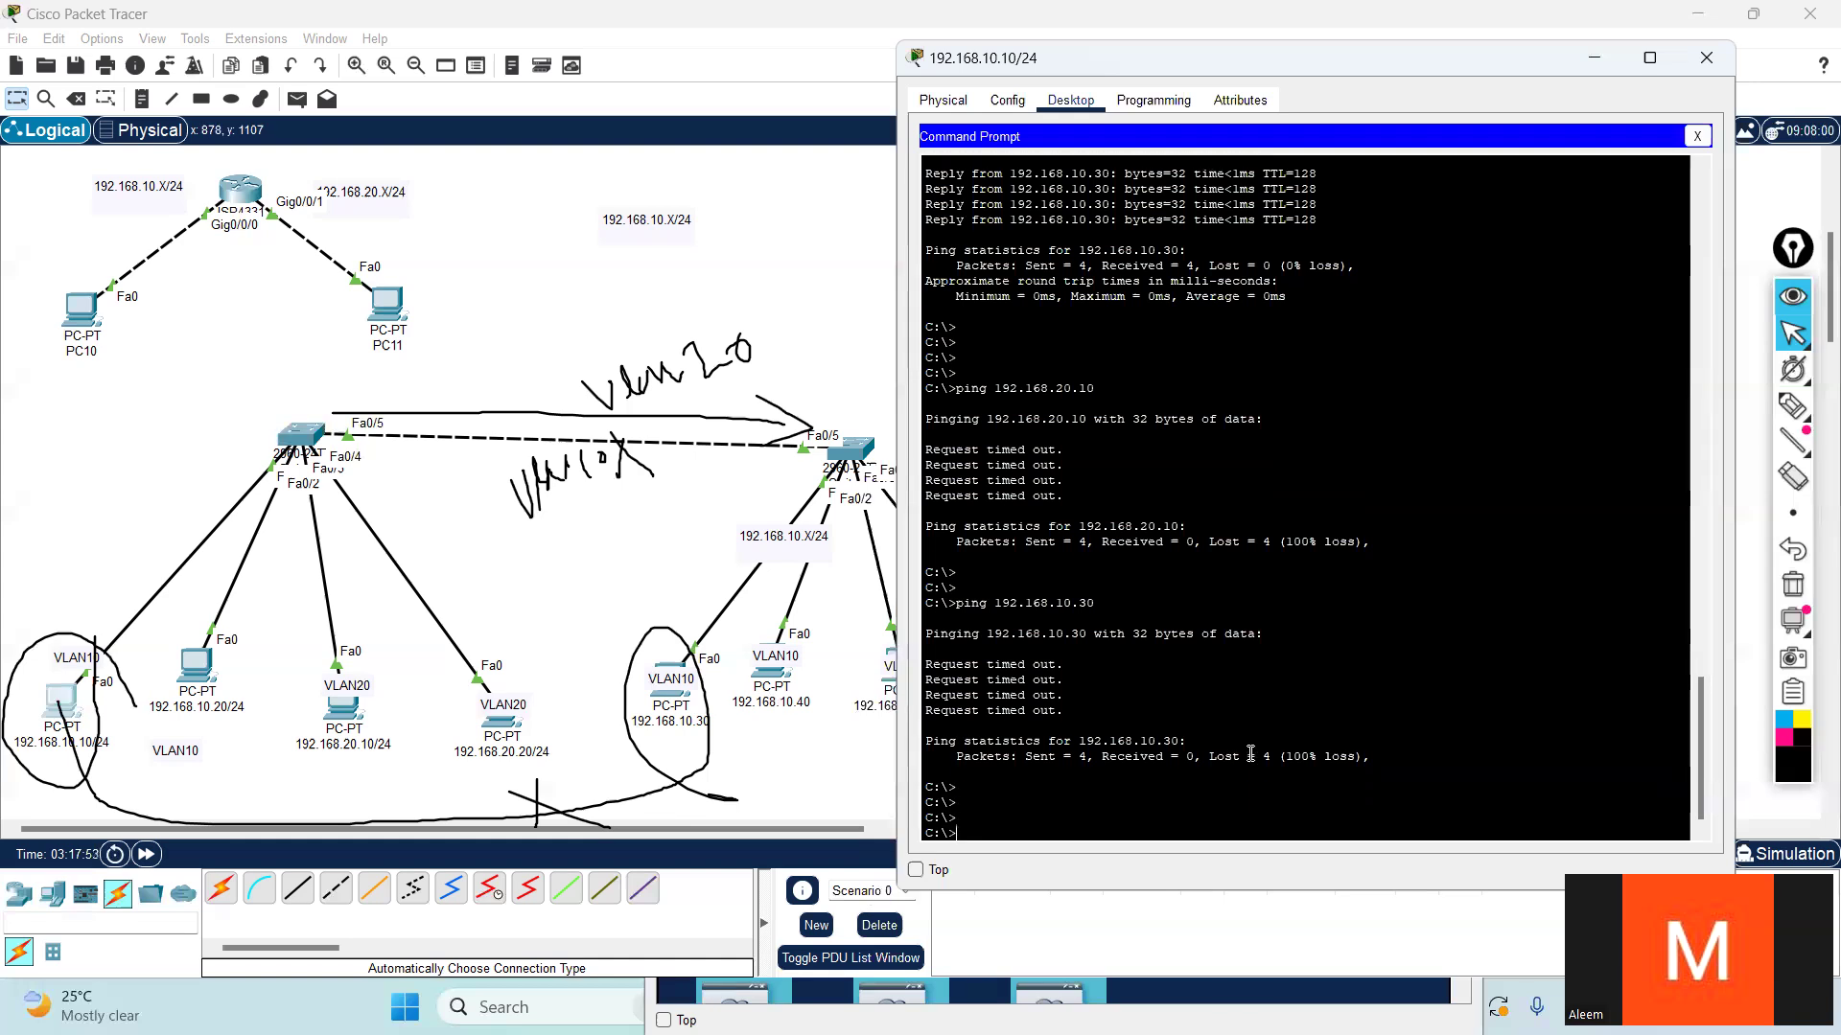
{"action": "key", "text": "Up"}
{"action": "key", "text": "Return"}
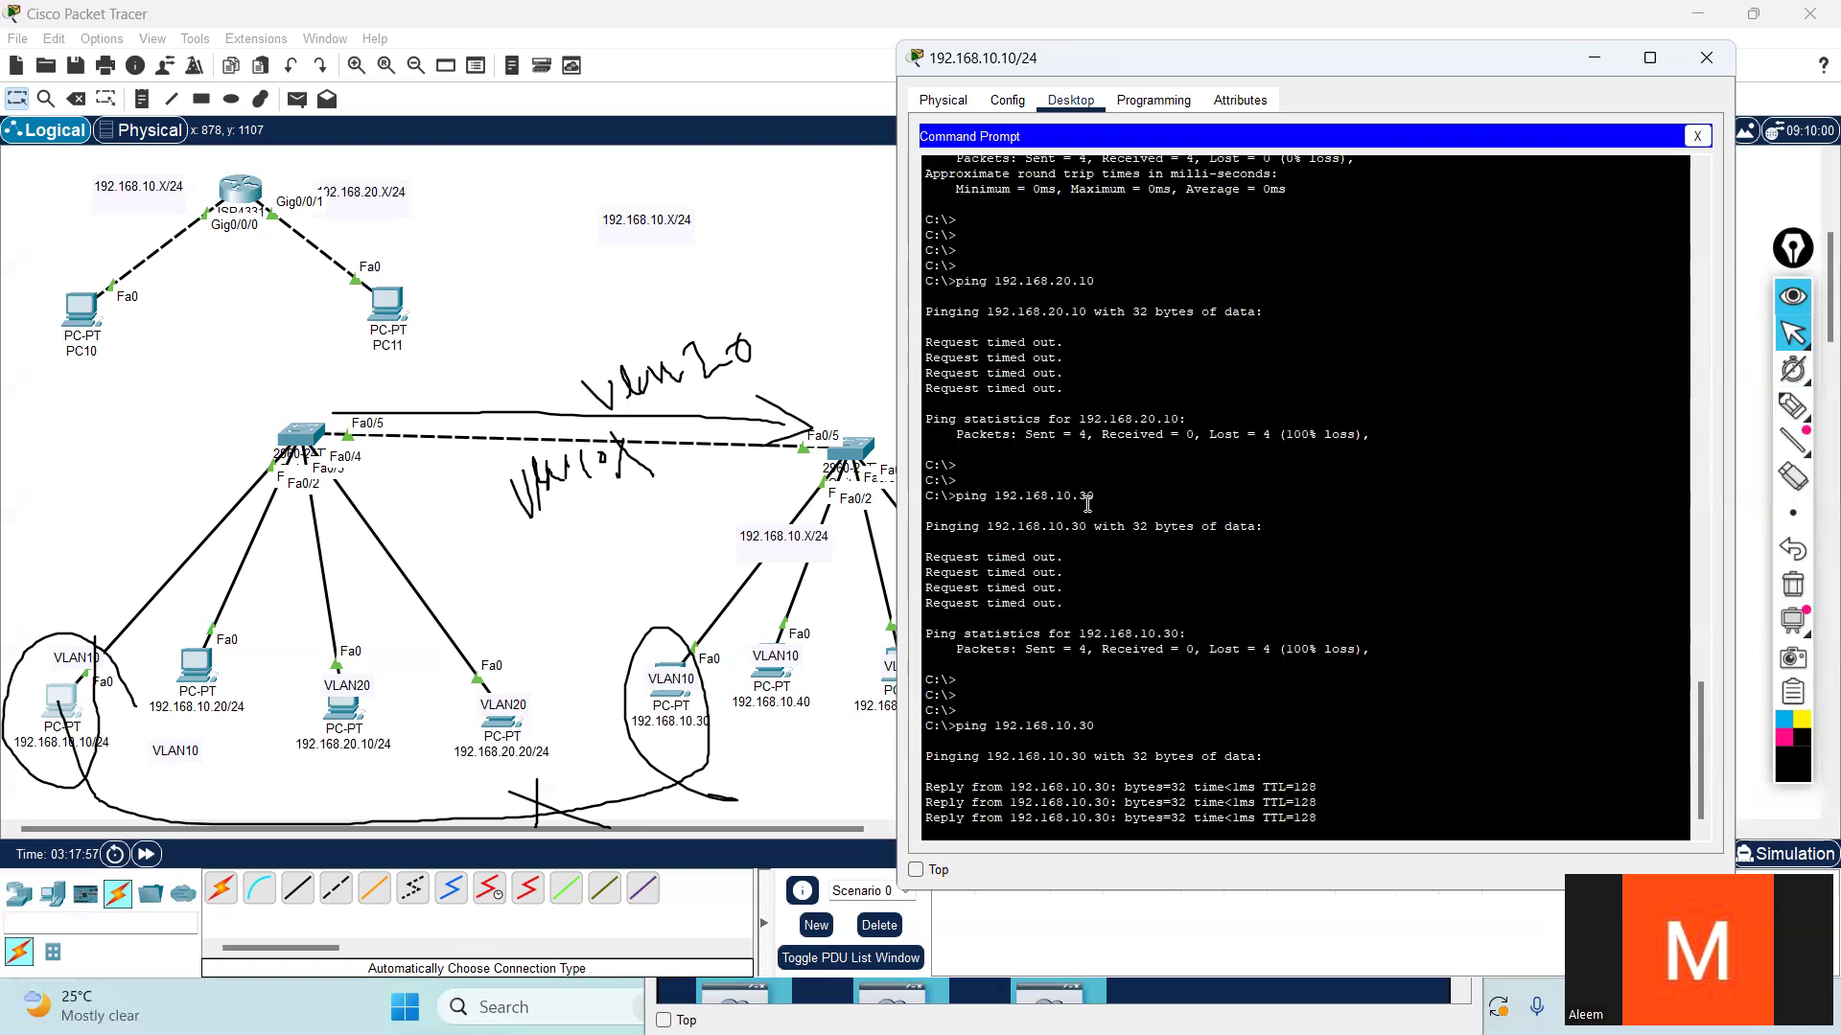
{"action": "left_click_drag", "start_coordinate": [1075, 598], "coordinate": [904, 470]}
{"action": "left_click", "coordinate": [1115, 470]}
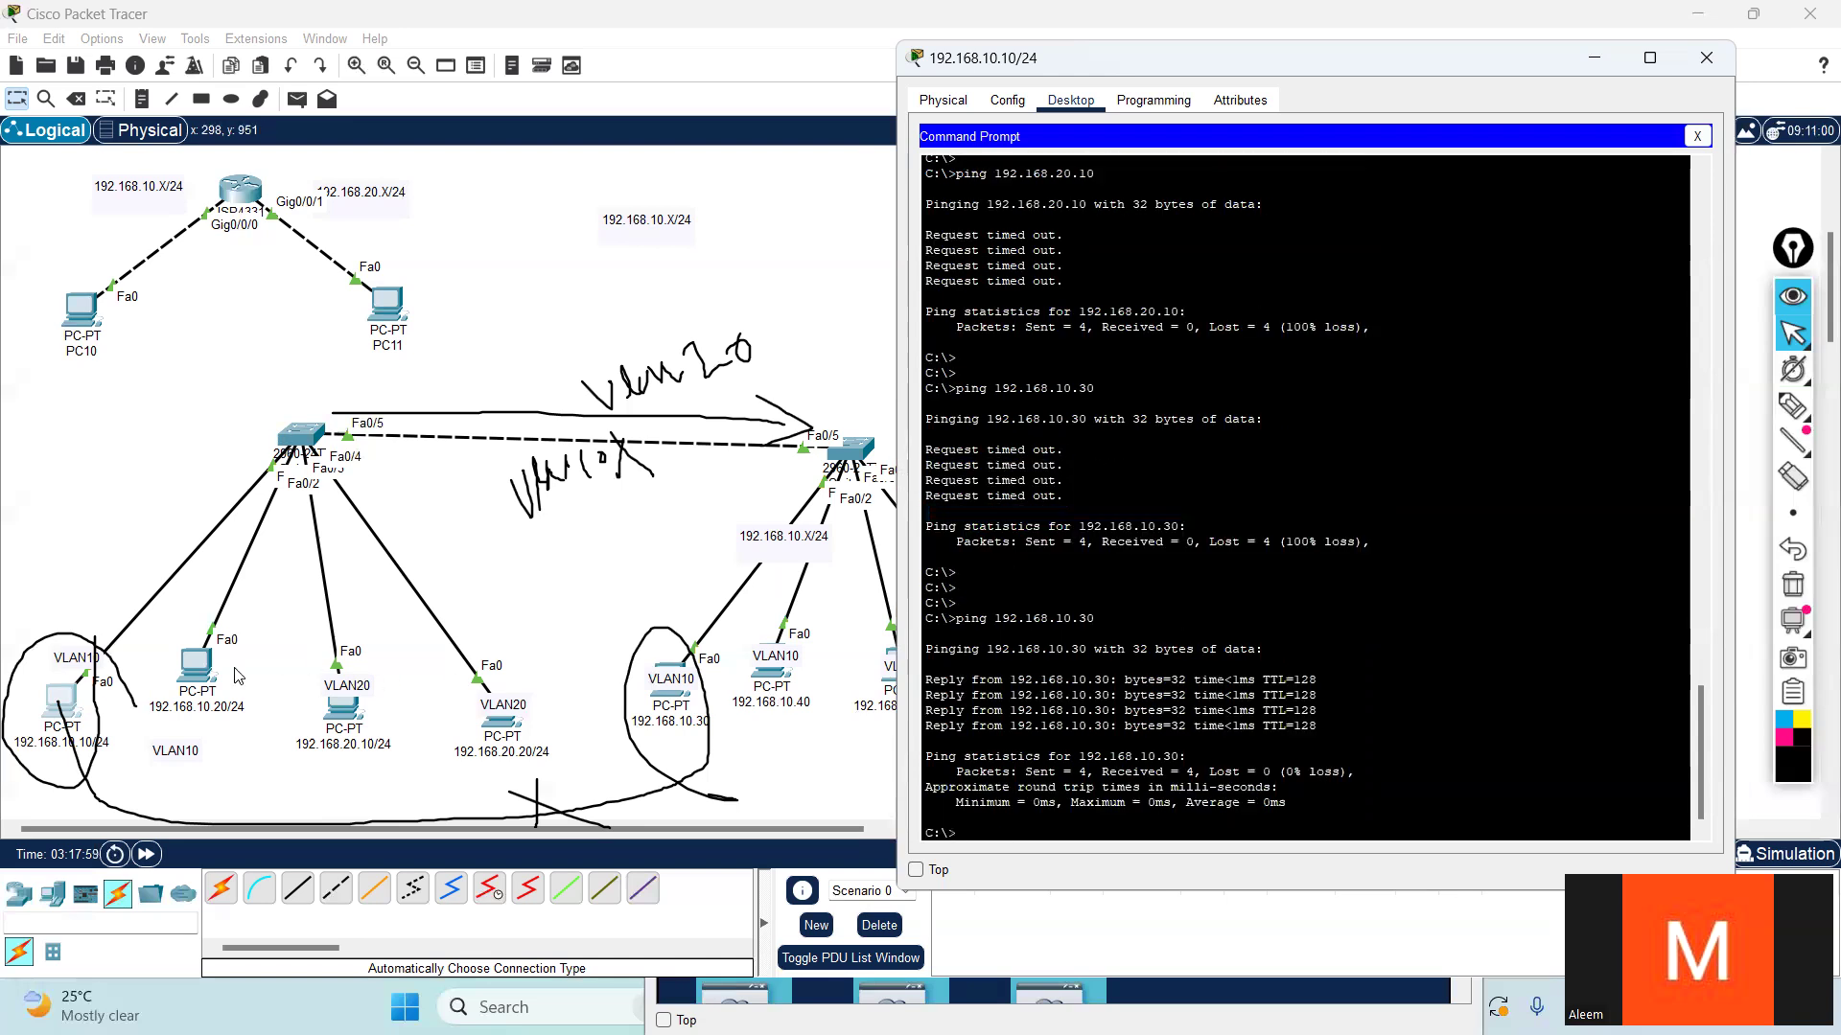
- Ping 192.168.20.30 again from the 192.168.20.10 PC to test VLAN20 across the trunk, and highlight the earlier ping output
{"action": "left_click", "coordinate": [350, 709]}
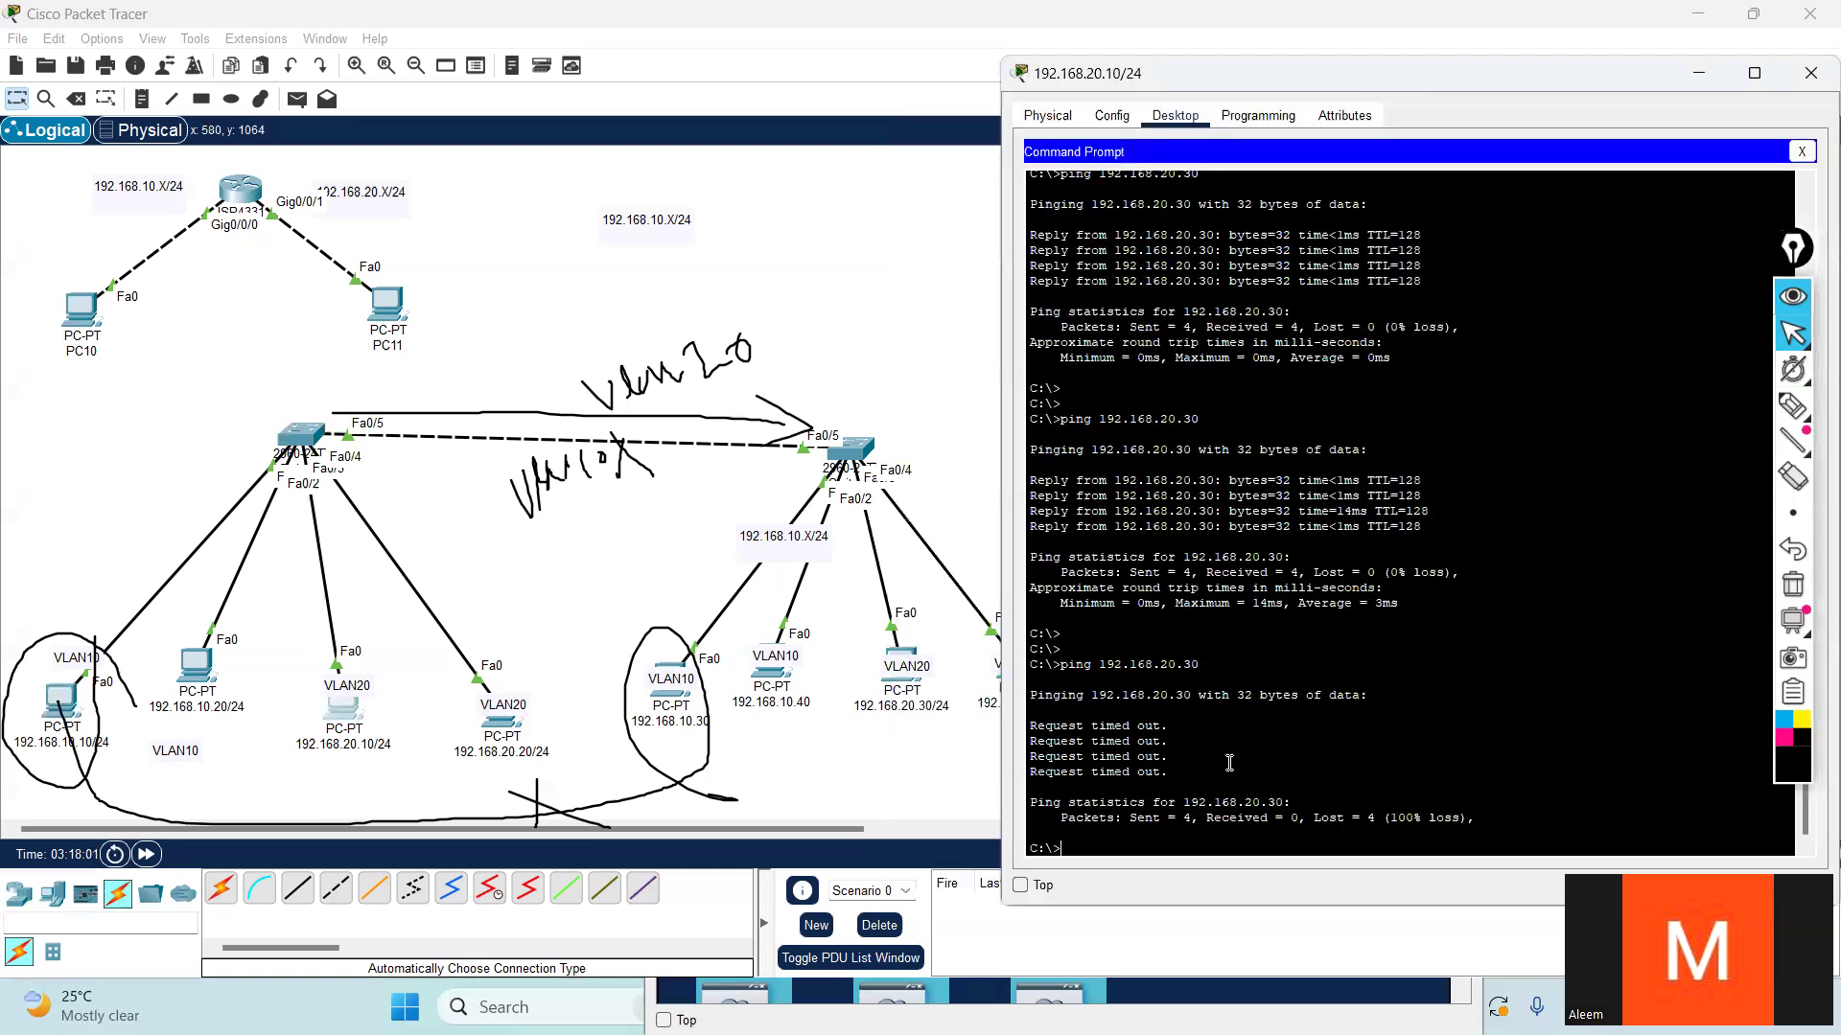
{"action": "key", "text": "Return"}
{"action": "key", "text": "Up"}
{"action": "key", "text": "Return"}
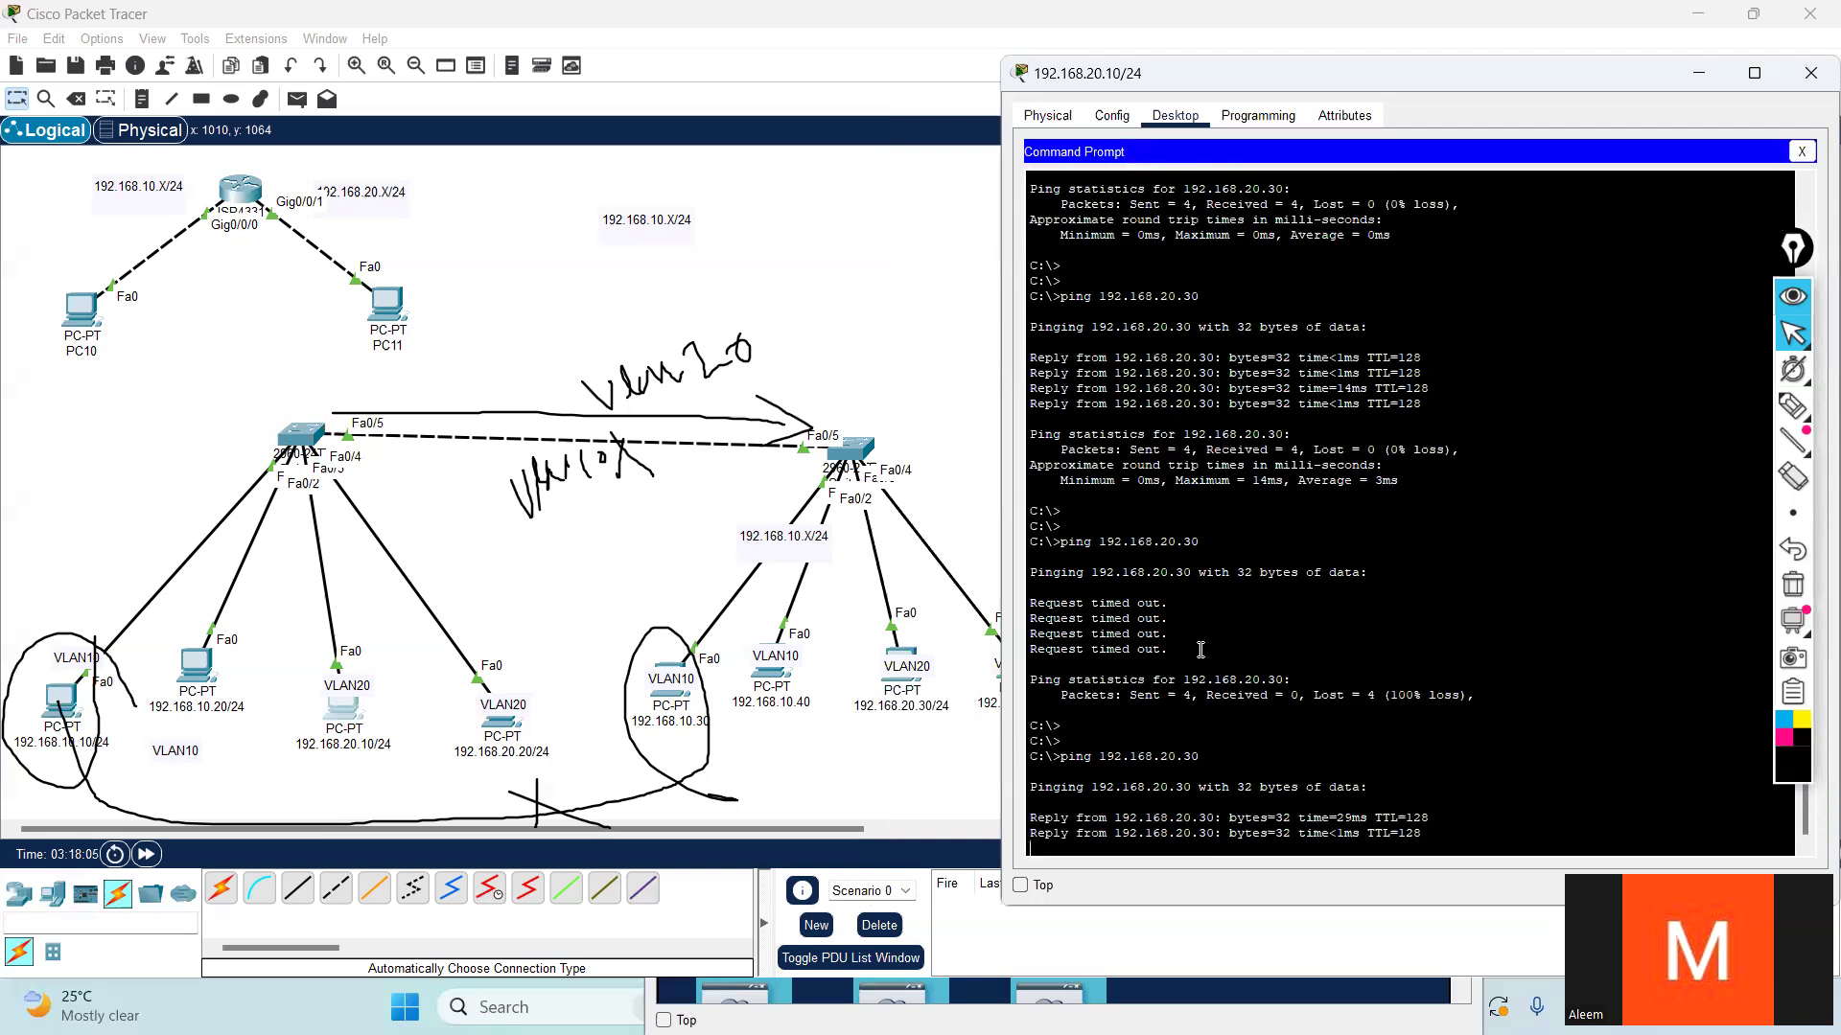
{"action": "left_click_drag", "start_coordinate": [1170, 621], "coordinate": [1033, 536]}
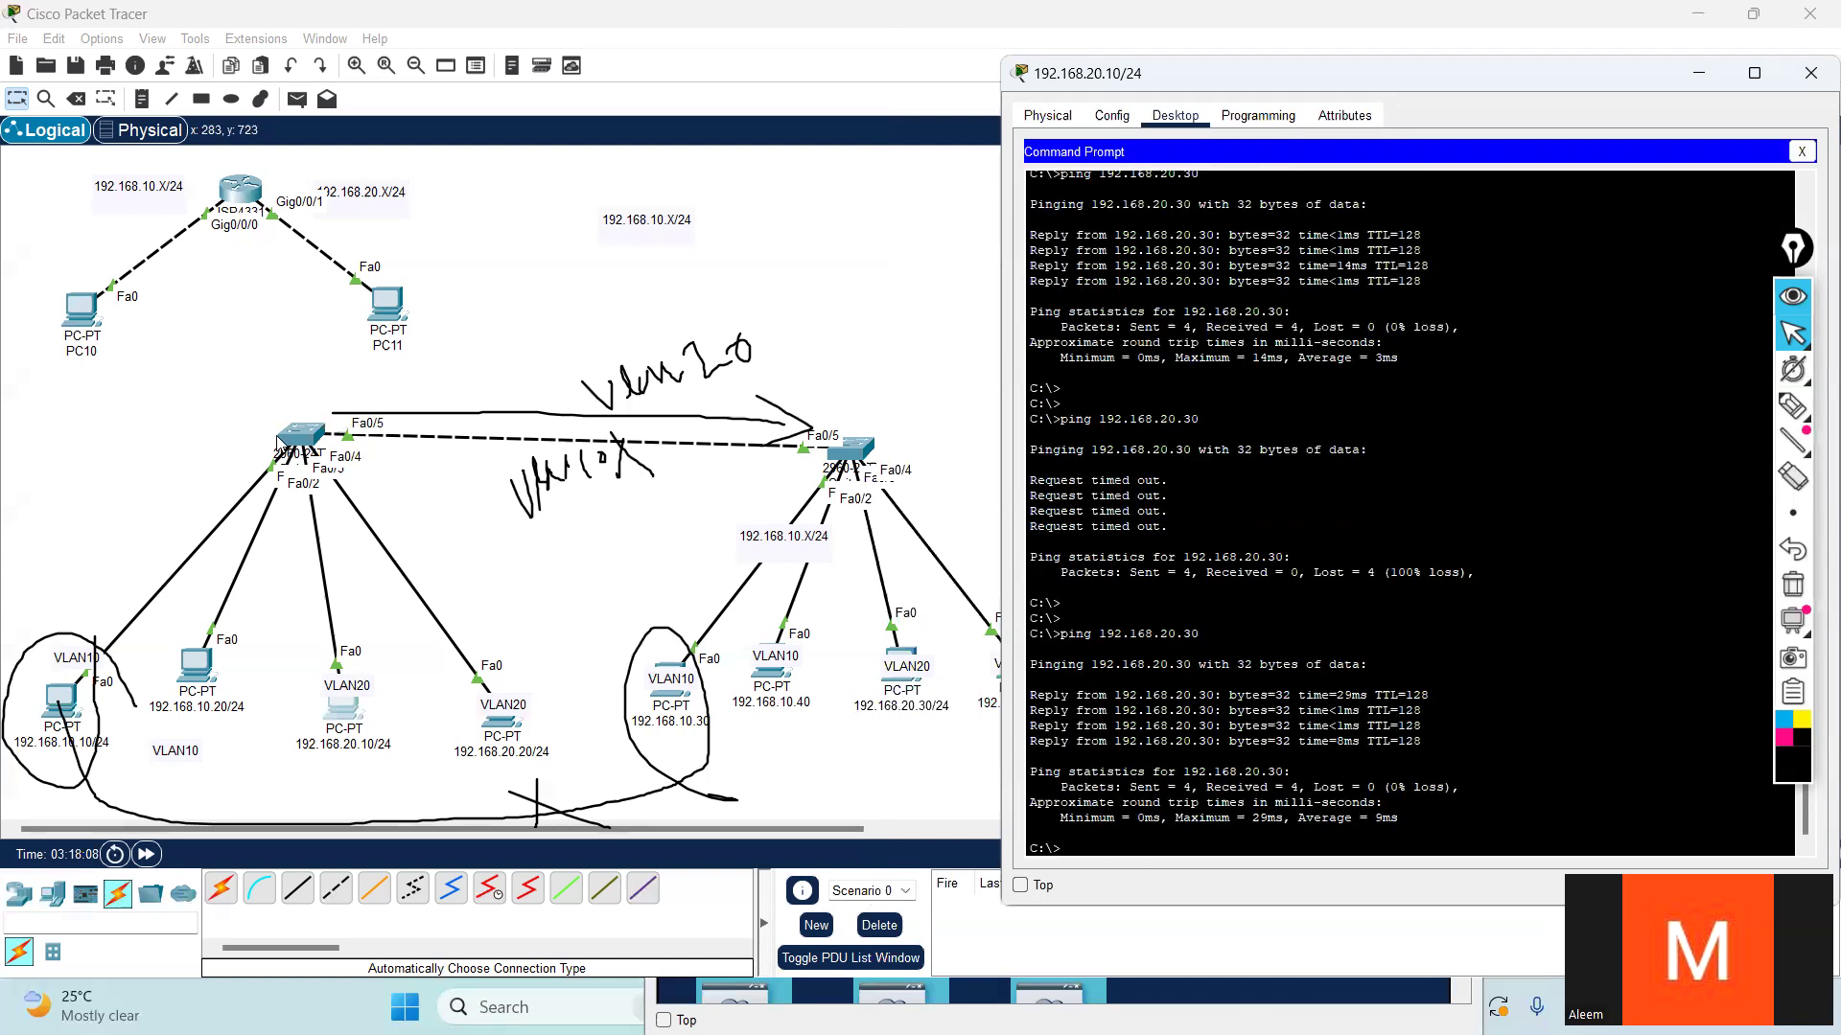
- Return to Switch5's command line and enter global configuration mode with conf t
{"action": "left_click", "coordinate": [293, 437]}
{"action": "left_click", "coordinate": [1241, 710]}
{"action": "key", "text": "Return"}
{"action": "key", "text": "Return"}
{"action": "key", "text": "Return"}
{"action": "type", "text": "conf t"}
{"action": "key", "text": "Return"}
{"action": "key", "text": "Return"}
{"action": "key", "text": "Return"}
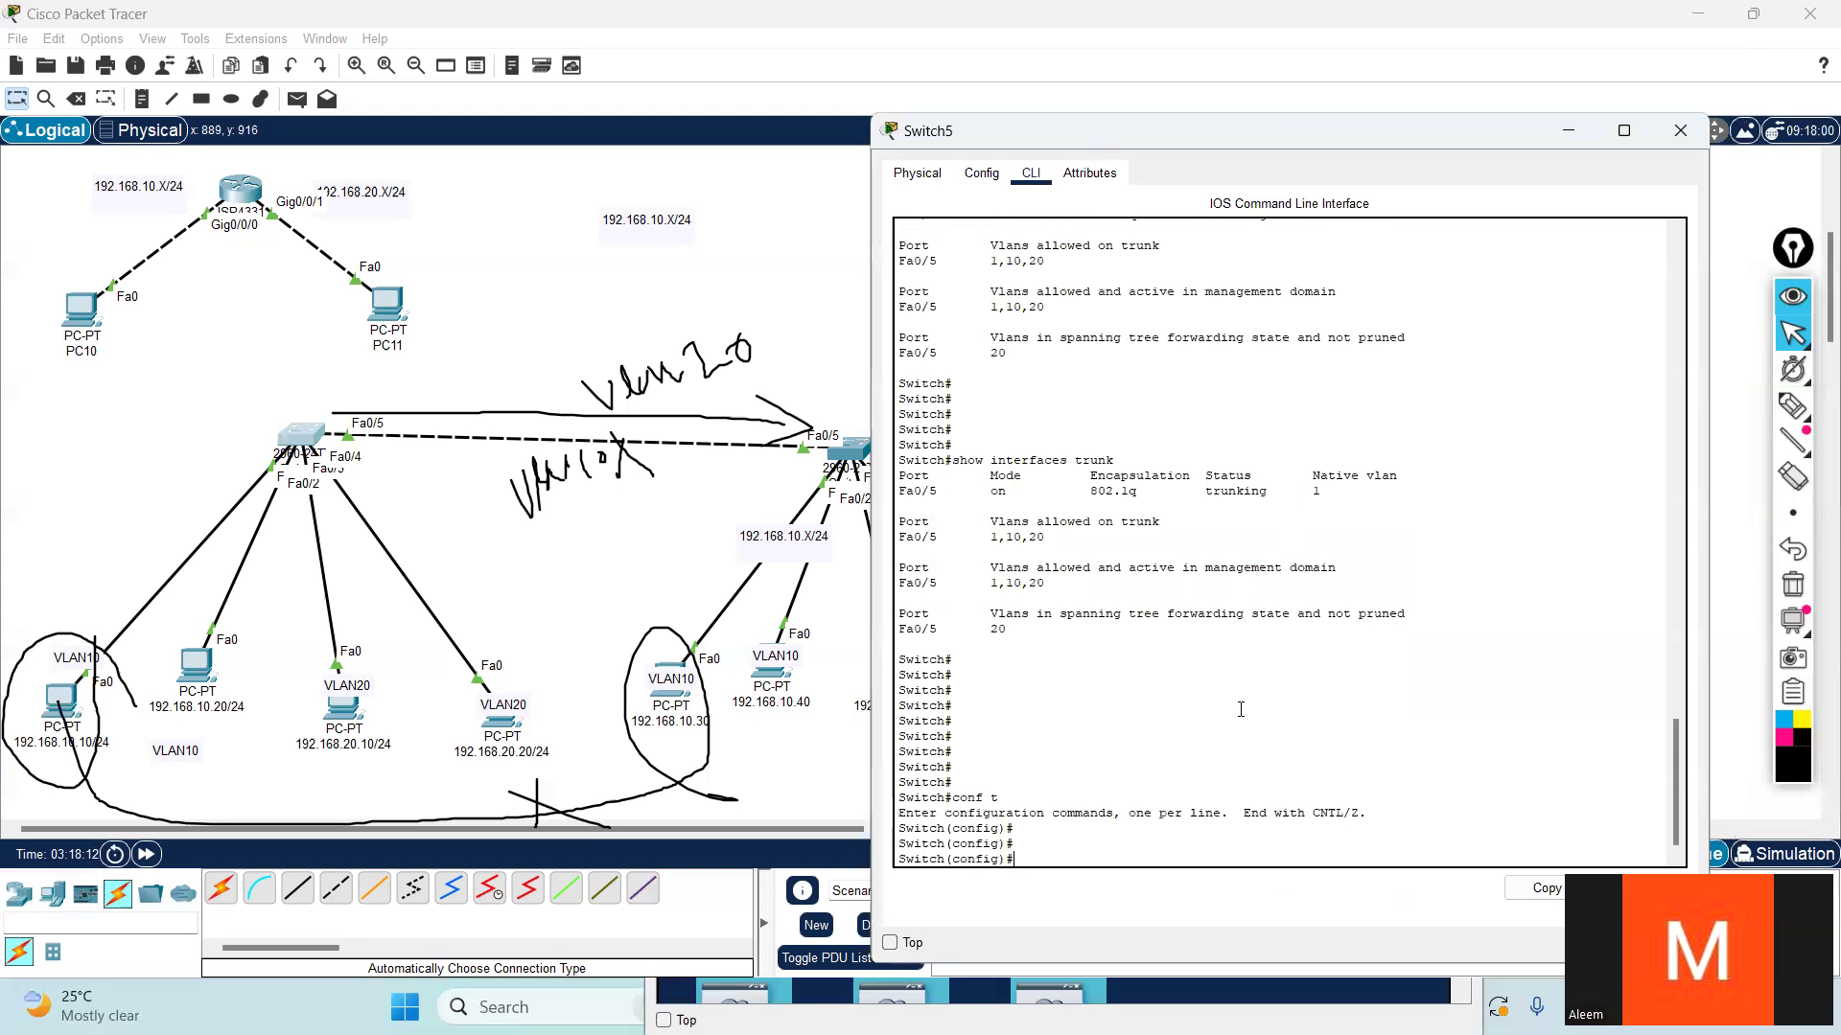